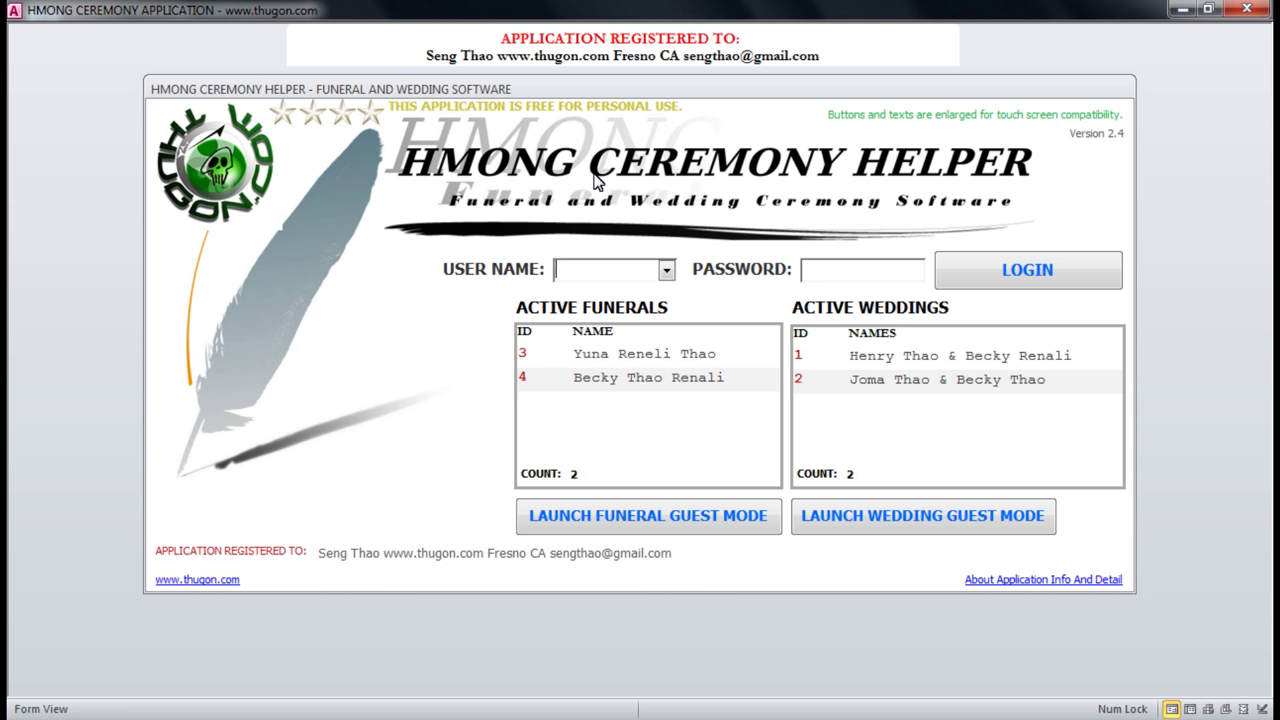
Nudge the login form window slightly into a new position.
click(719, 88)
mouse_move(723, 95)
mouse_down()
mouse_move(720, 120)
mouse_move(710, 108)
mouse_up()
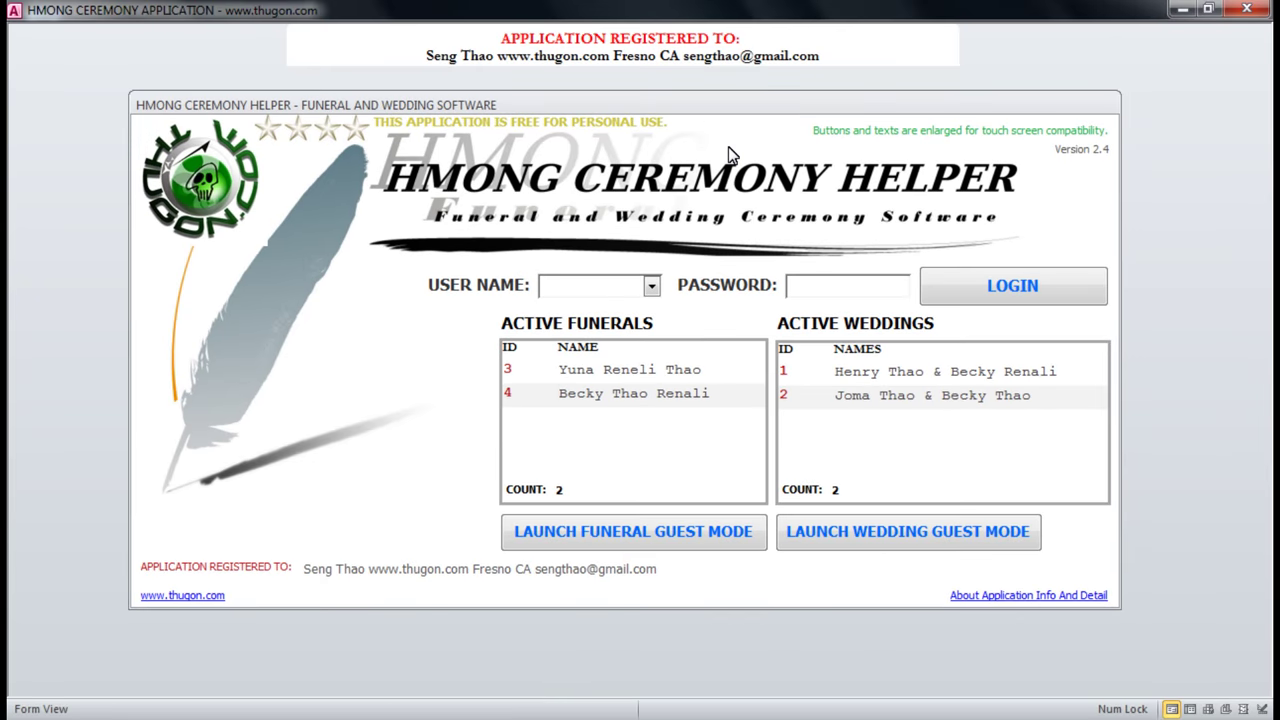
click(737, 101)
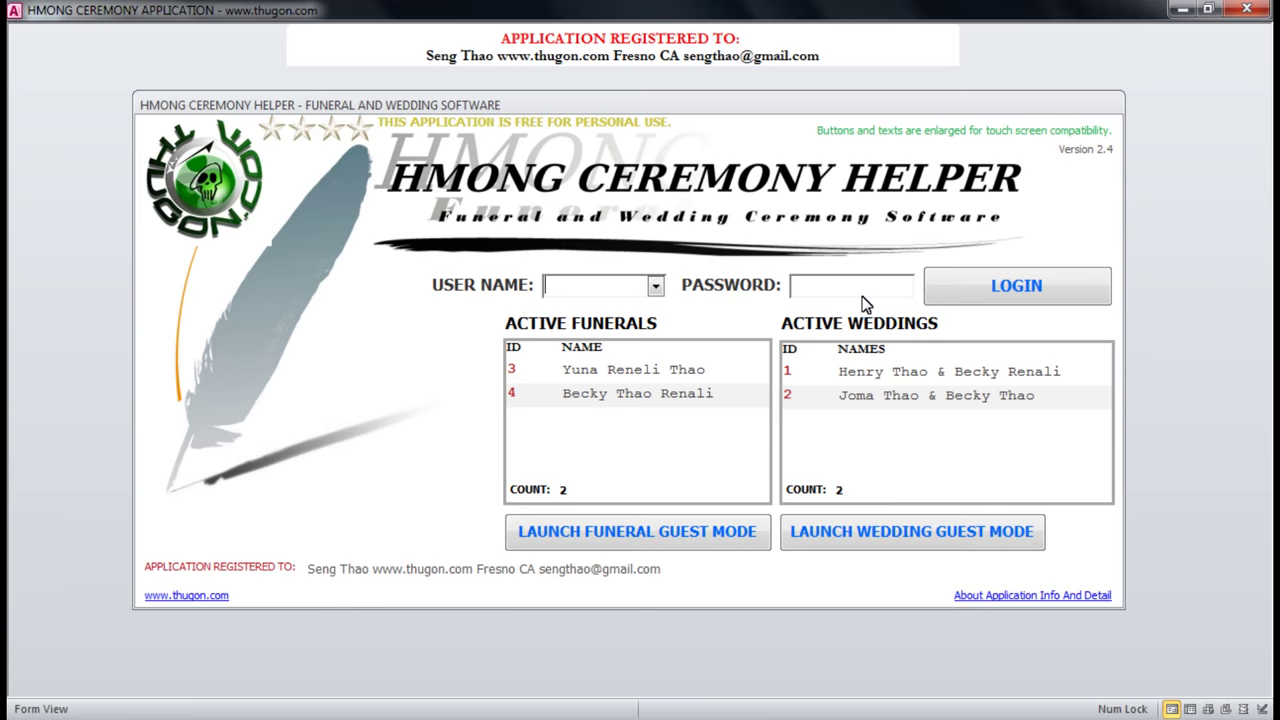
Bring the README in Notepad forward, reposition it, then switch to the HMONGHELPER folder.
key(alt+Tab)
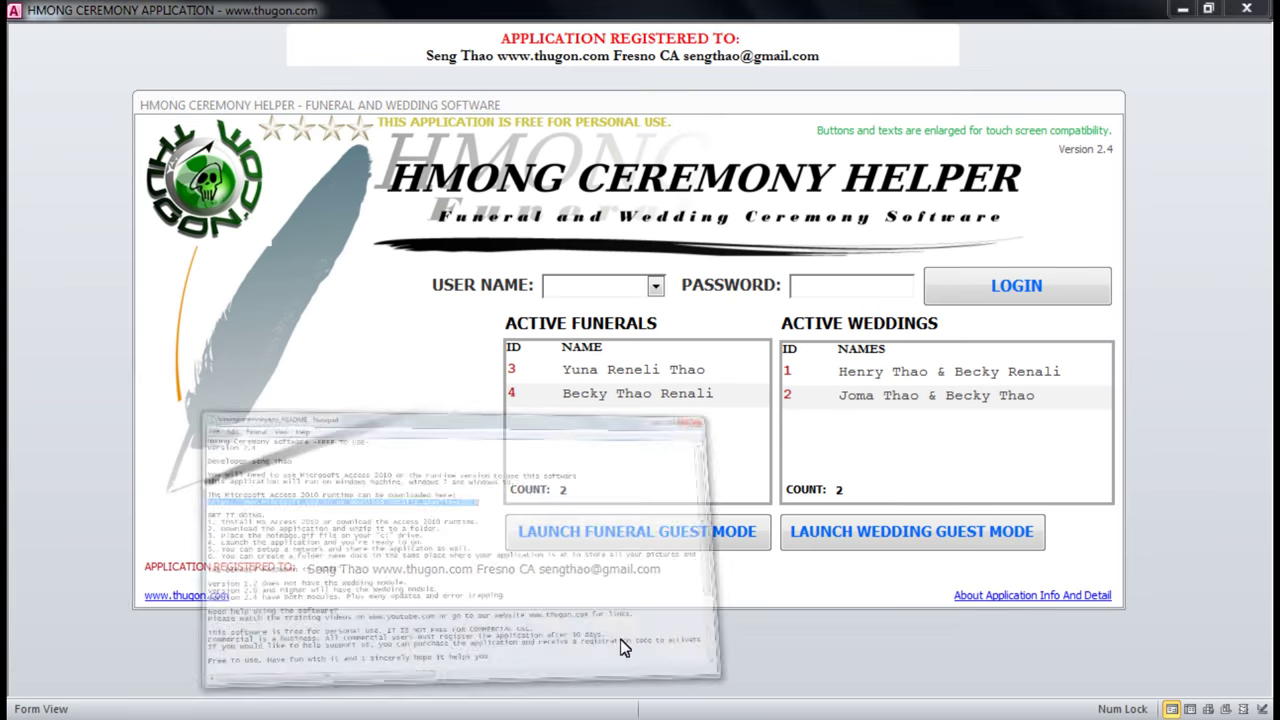
drag(587, 165, 700, 140)
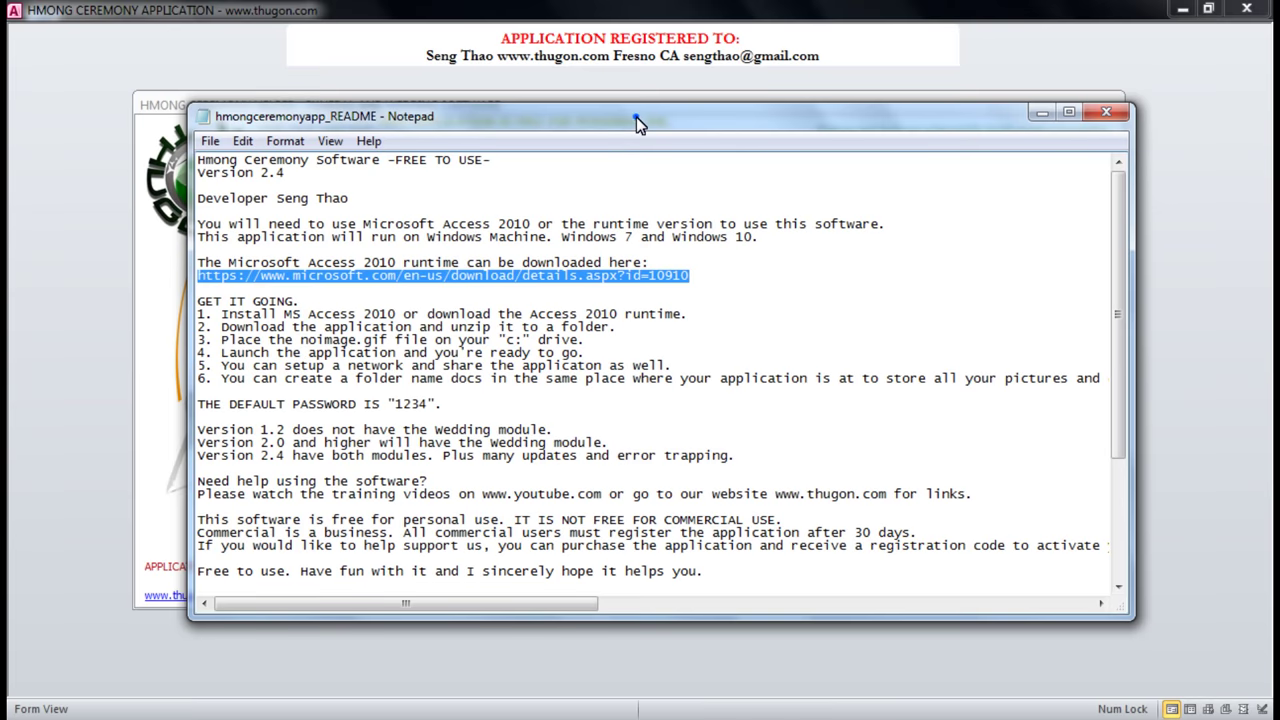
drag(636, 117, 639, 130)
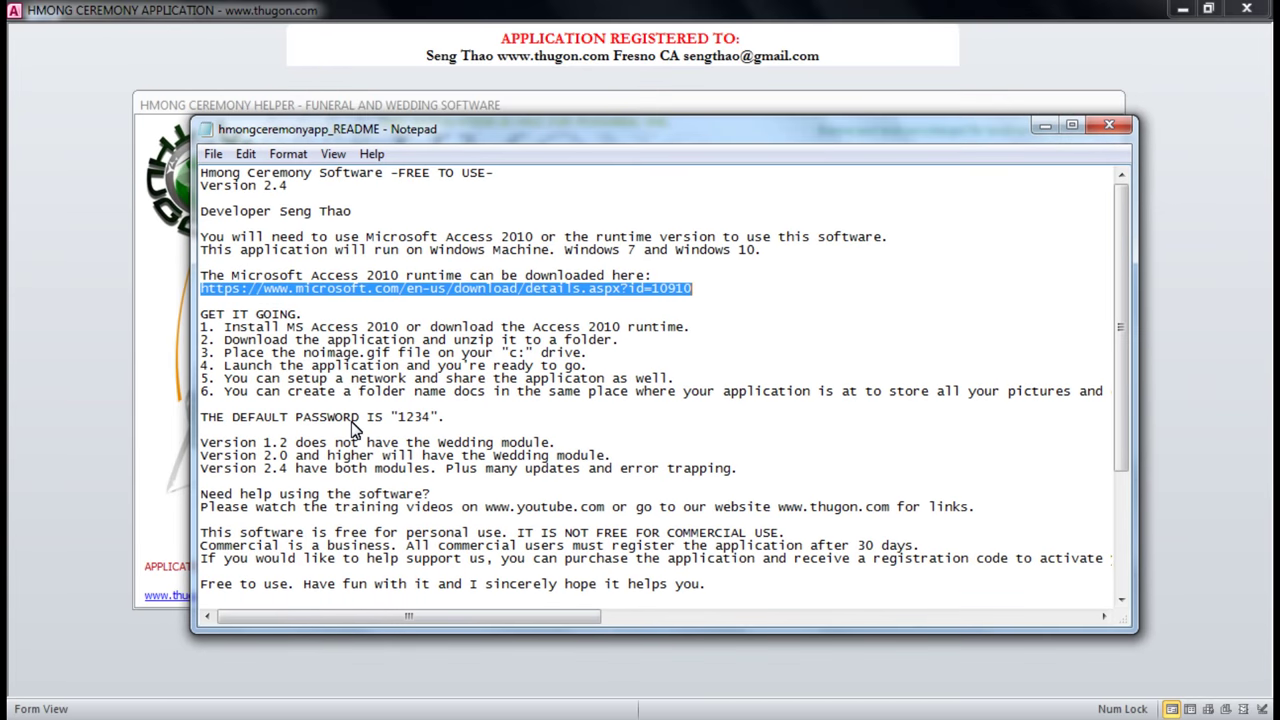
key(alt+Tab)
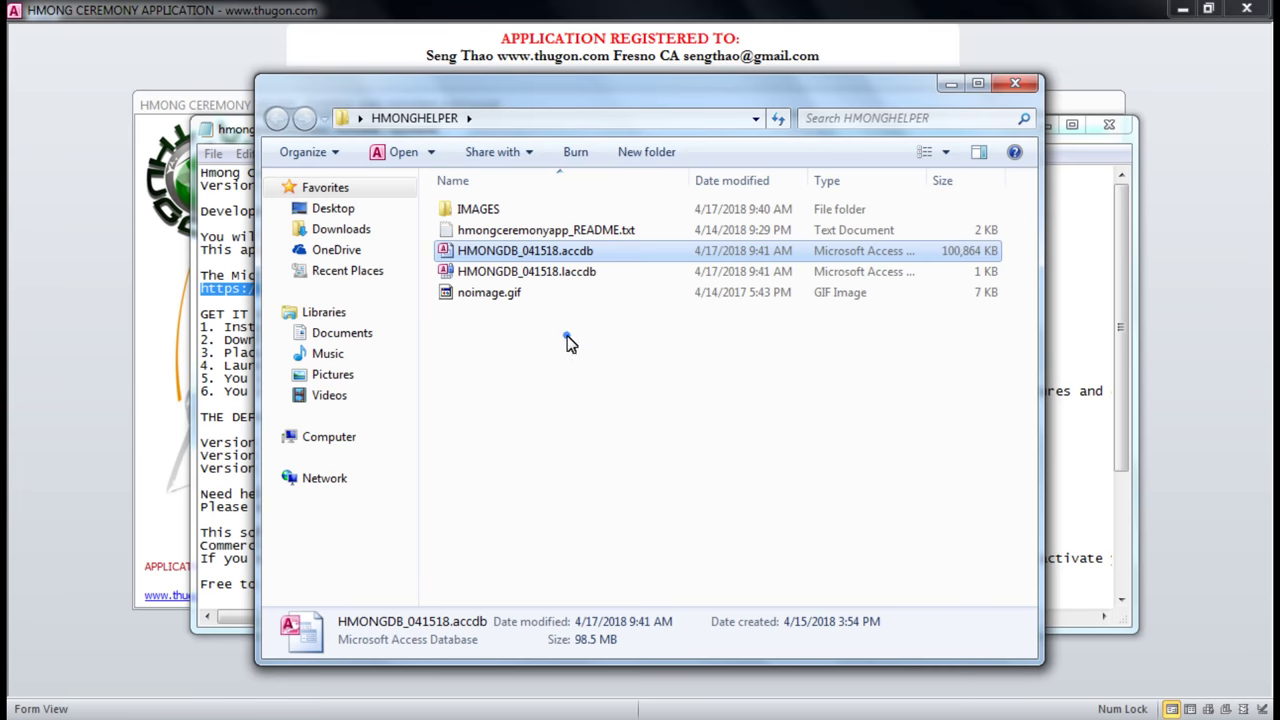
Inspect noimage.gif, HMONGDB_041518.accdb and the README file, then minimize the folder window.
click(567, 343)
click(487, 297)
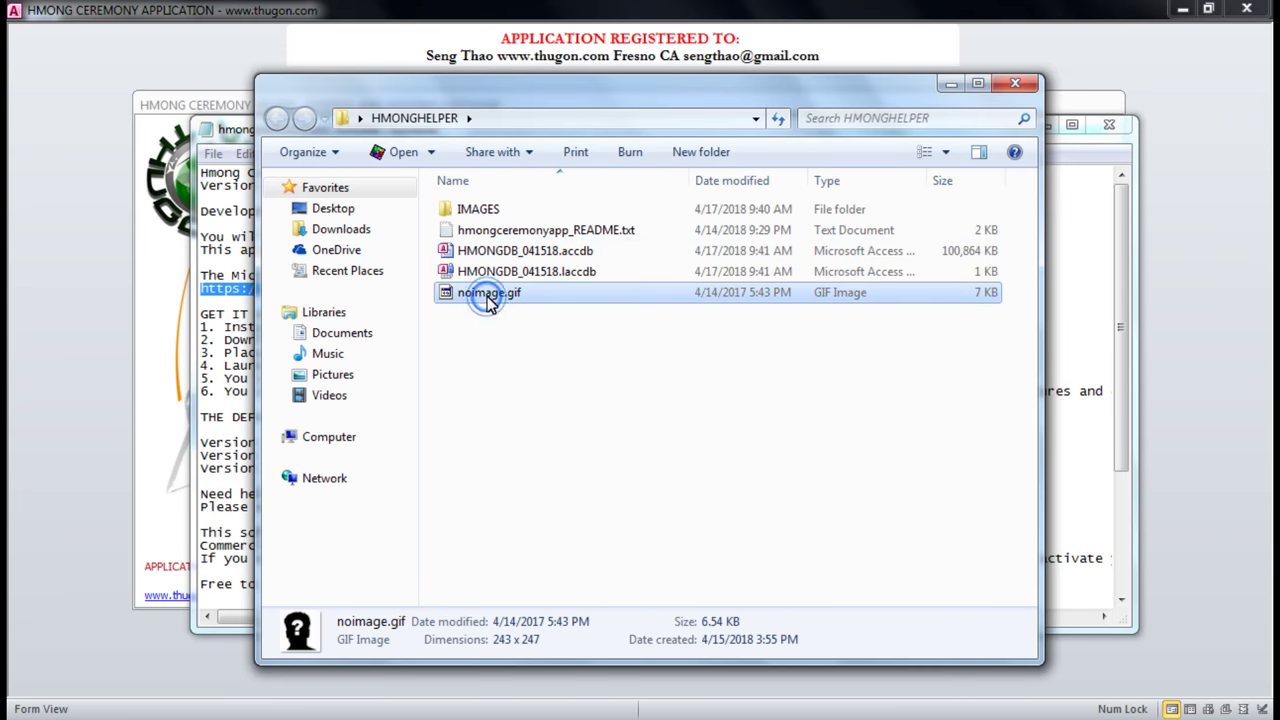
click(545, 253)
click(564, 229)
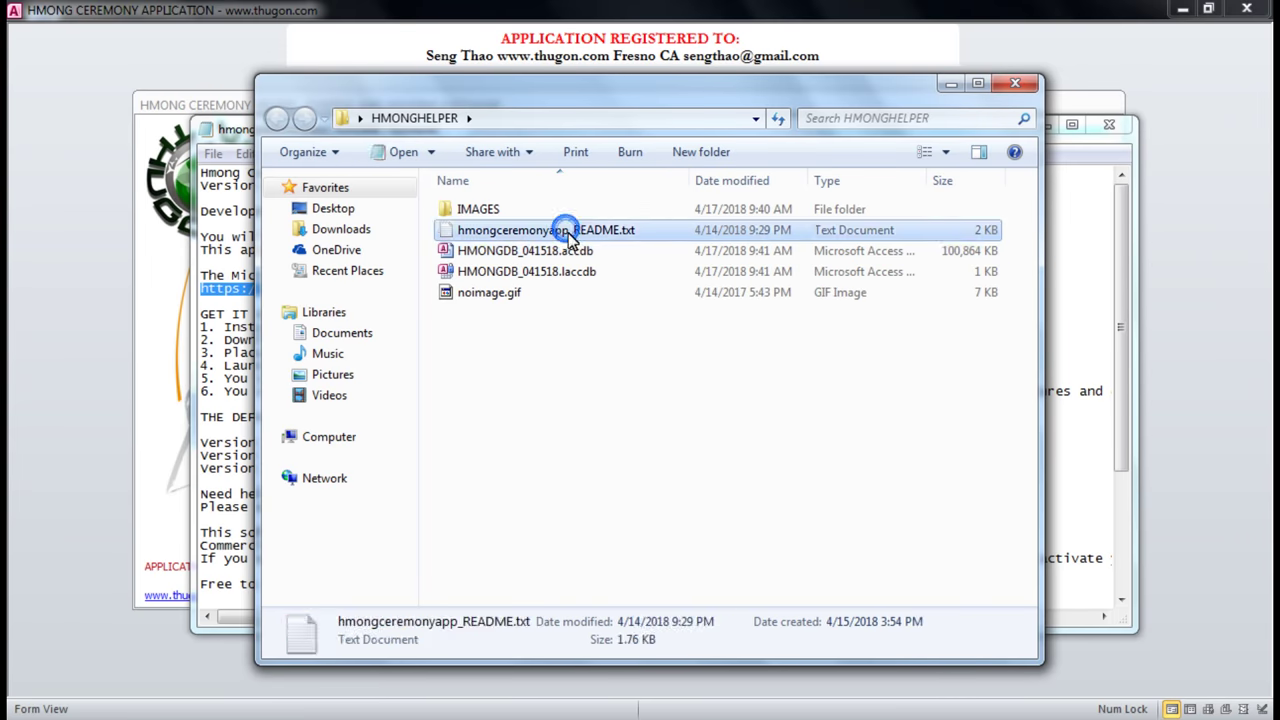
click(478, 296)
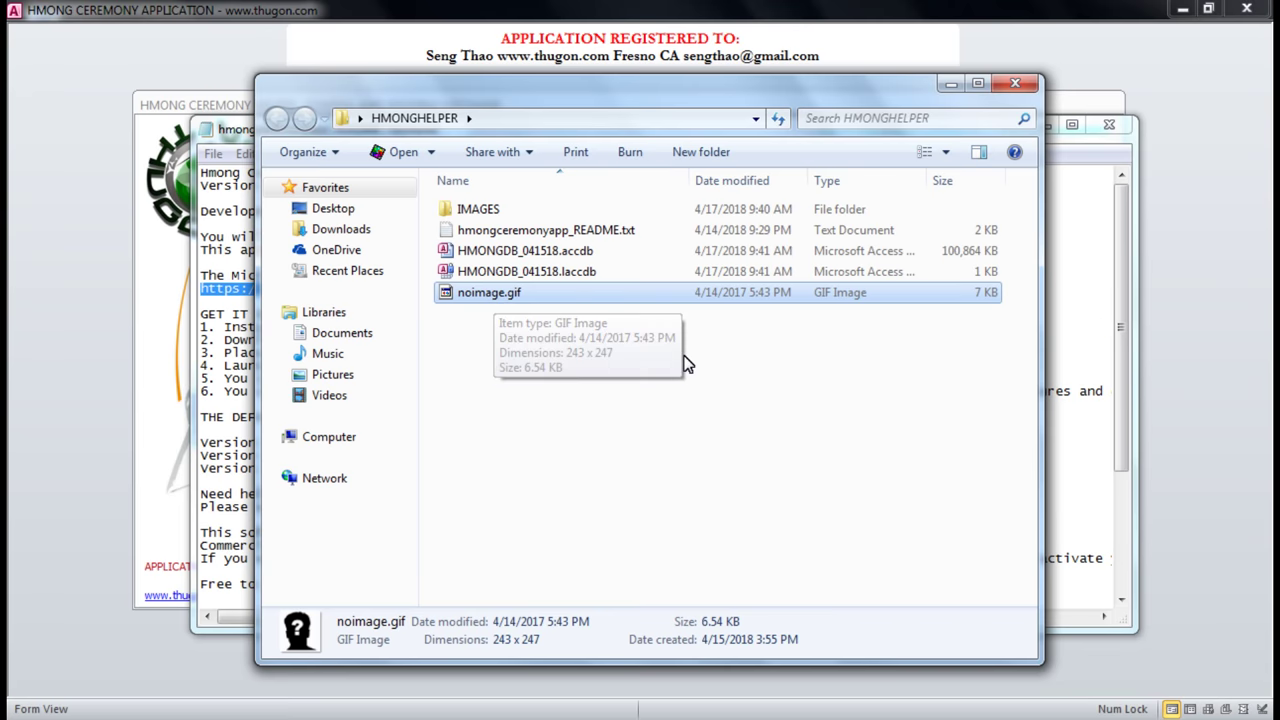
click(537, 255)
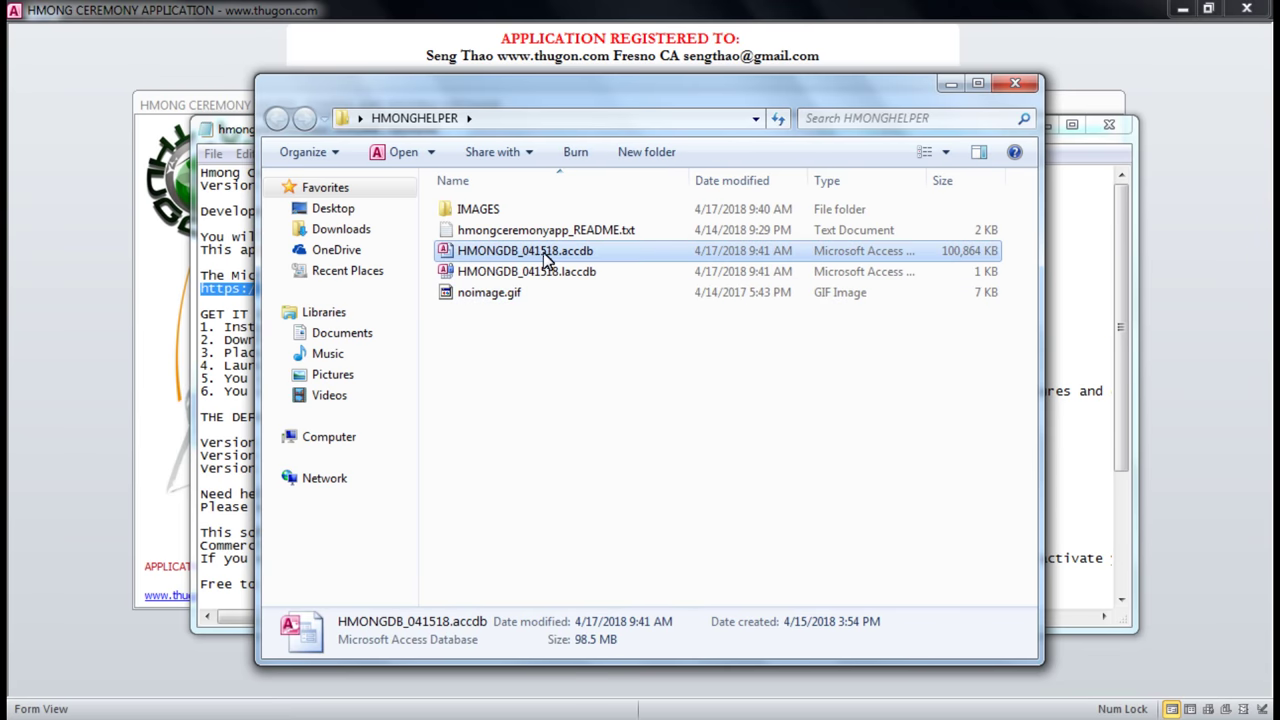
click(563, 229)
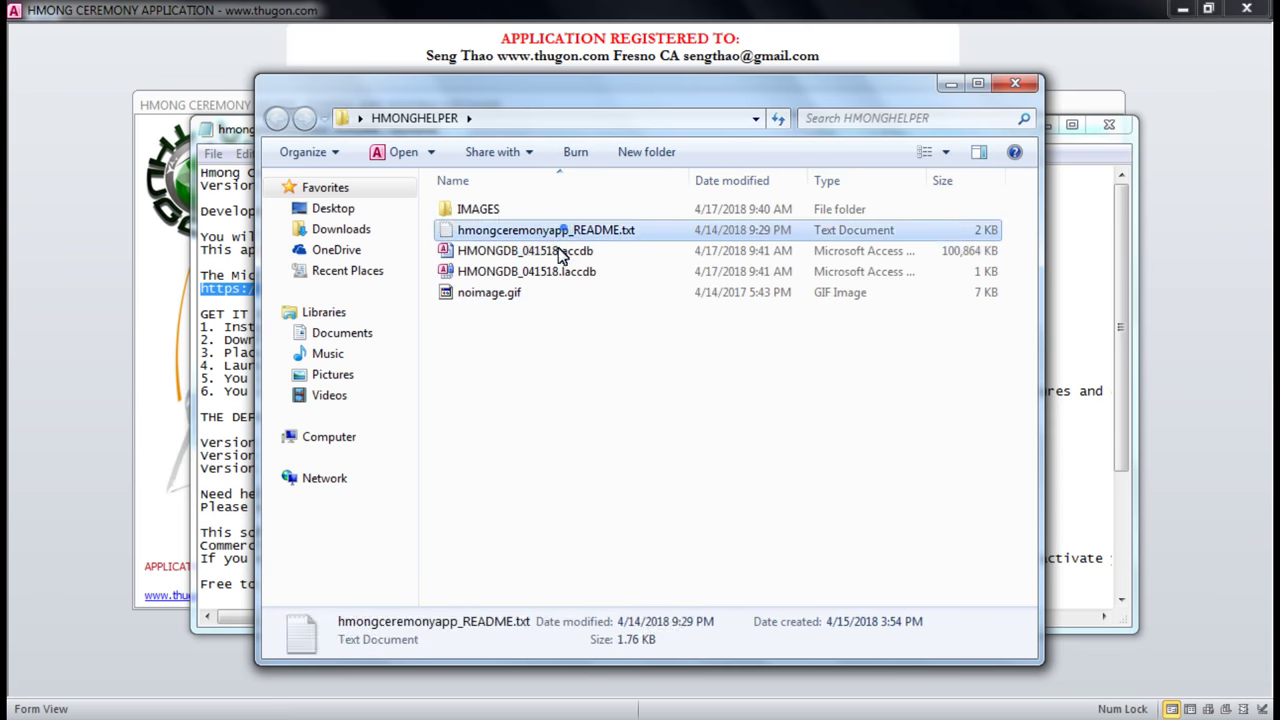
click(954, 86)
Highlight the first setup step, MS Access 2010 and the runtime download URL in the README.
drag(753, 134, 763, 112)
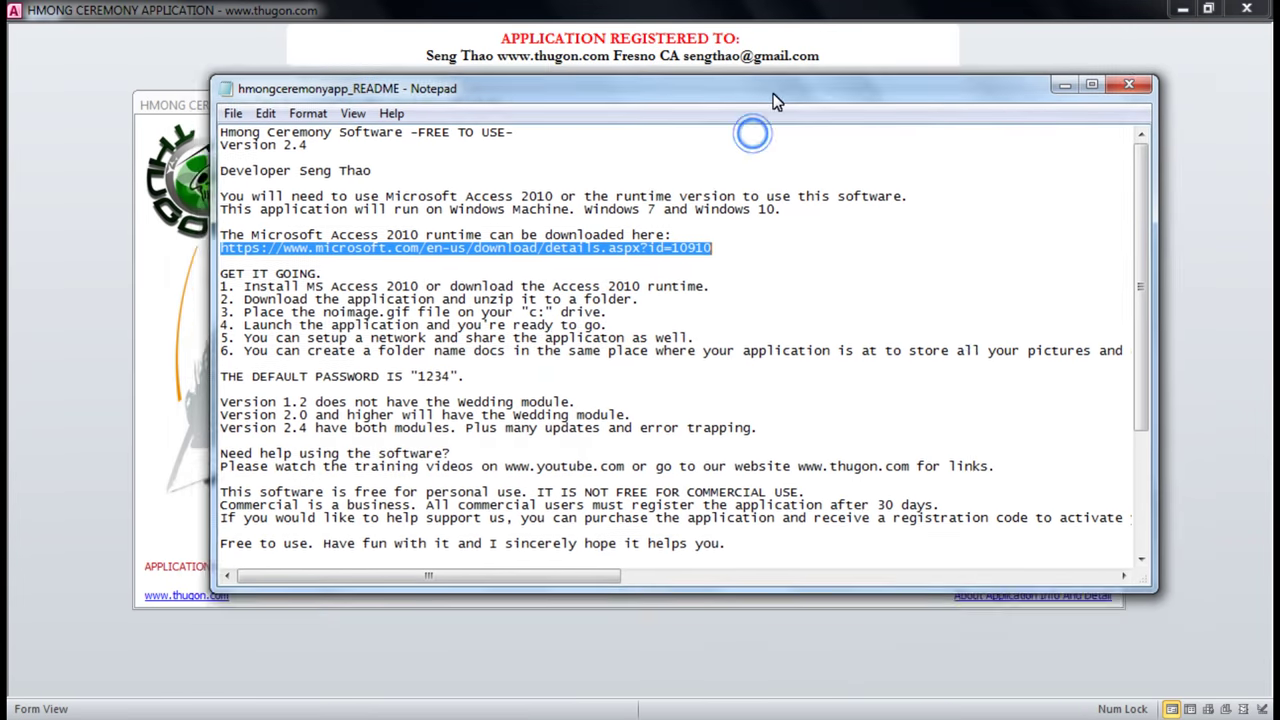
click(717, 275)
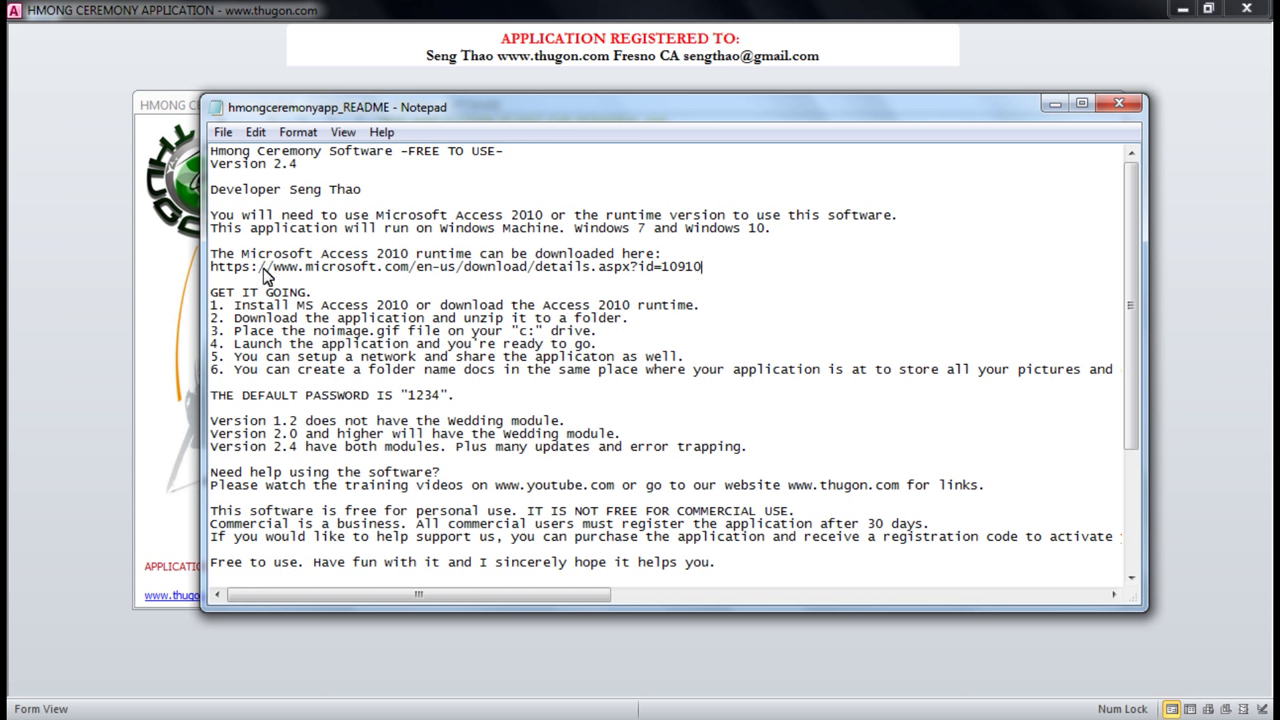
drag(234, 310, 500, 307)
click(500, 310)
drag(541, 308, 693, 318)
drag(704, 268, 210, 270)
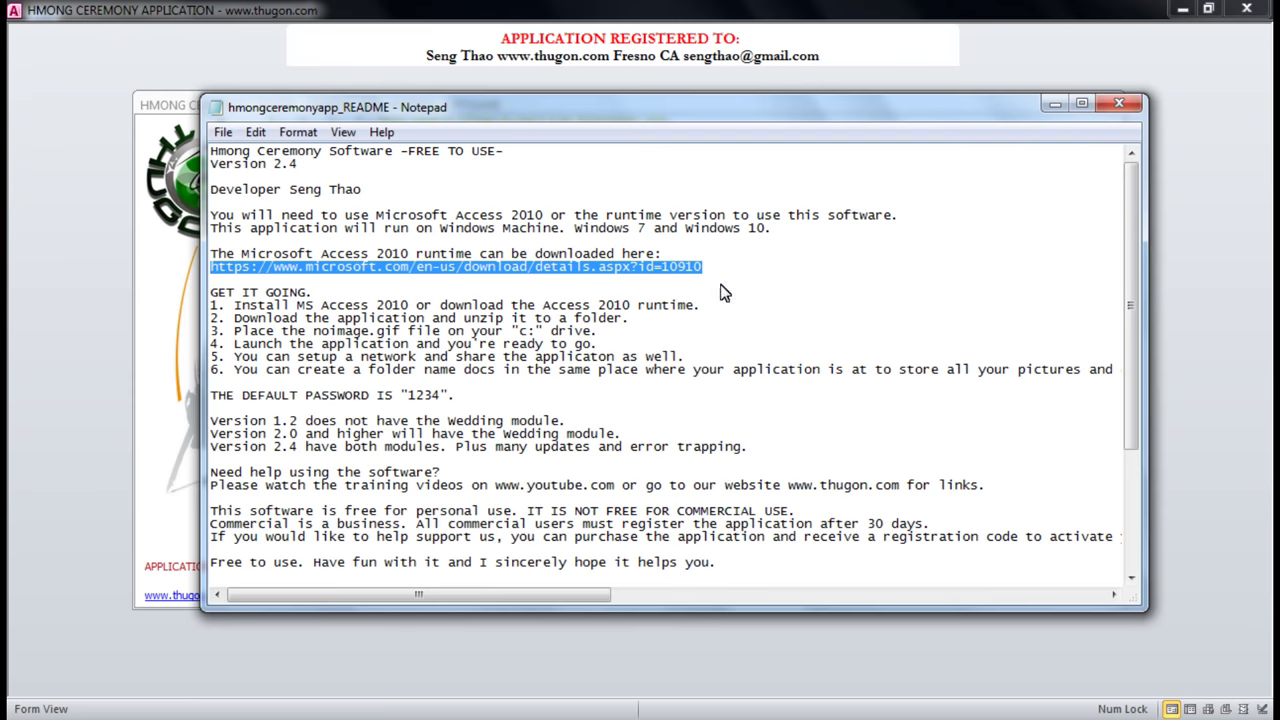
drag(296, 306, 410, 307)
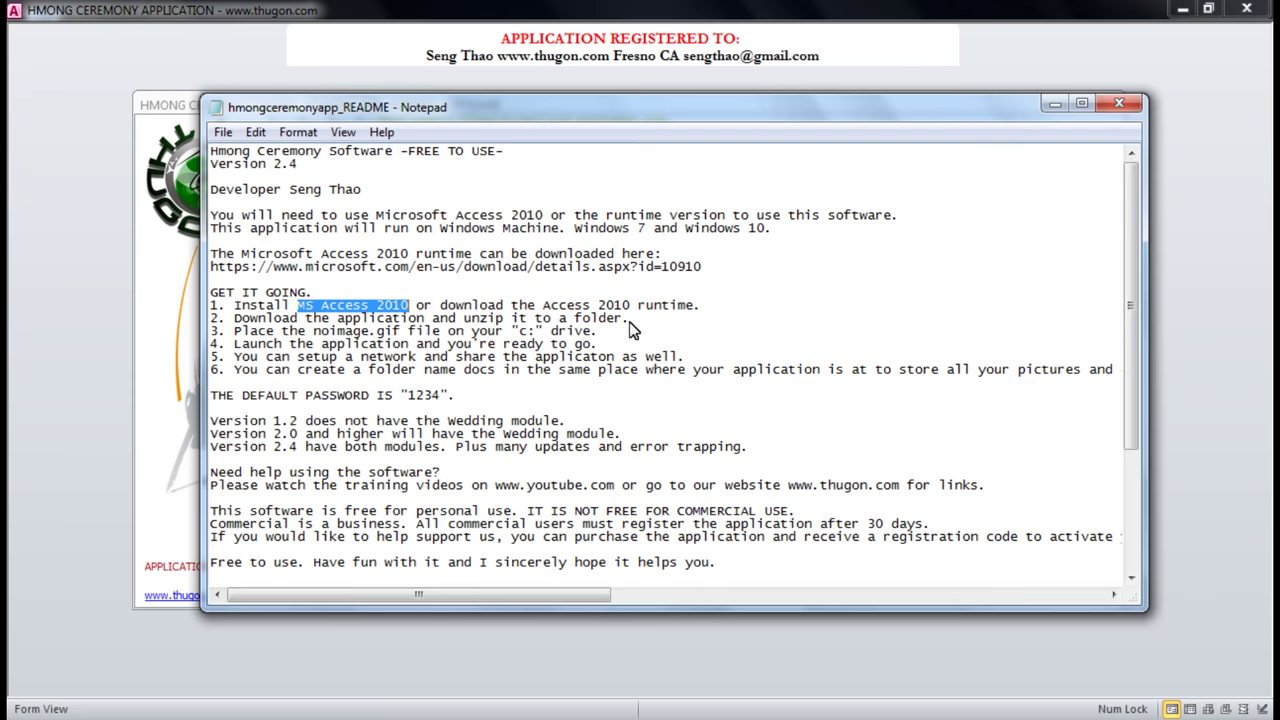
drag(706, 268, 217, 268)
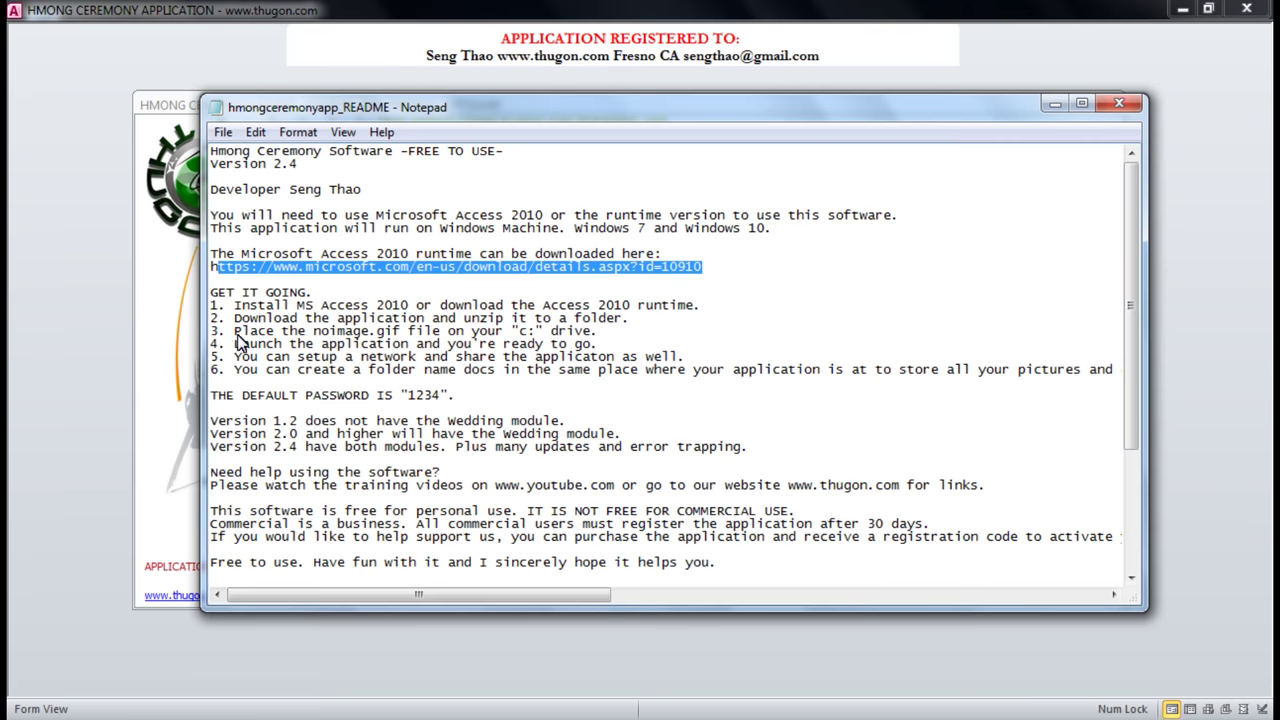
Highlight README setup steps 3, 4 and 5, then close Notepad.
drag(234, 331, 606, 331)
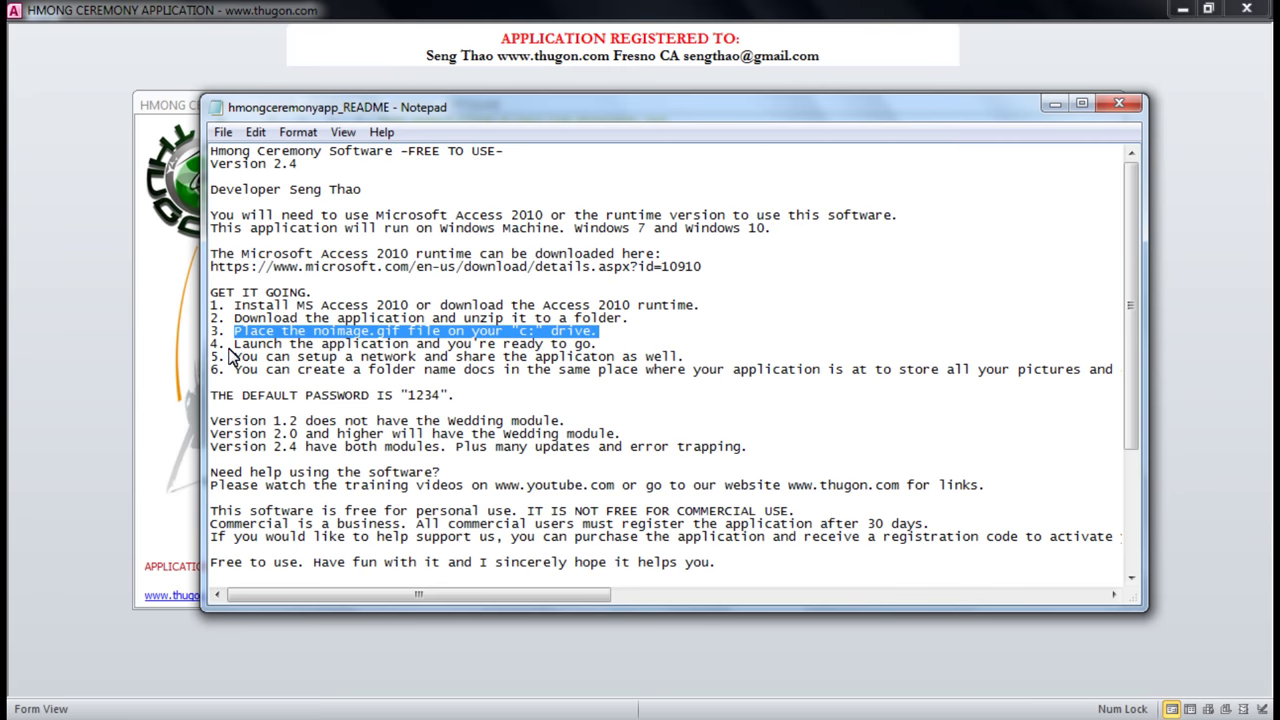
drag(228, 345, 586, 348)
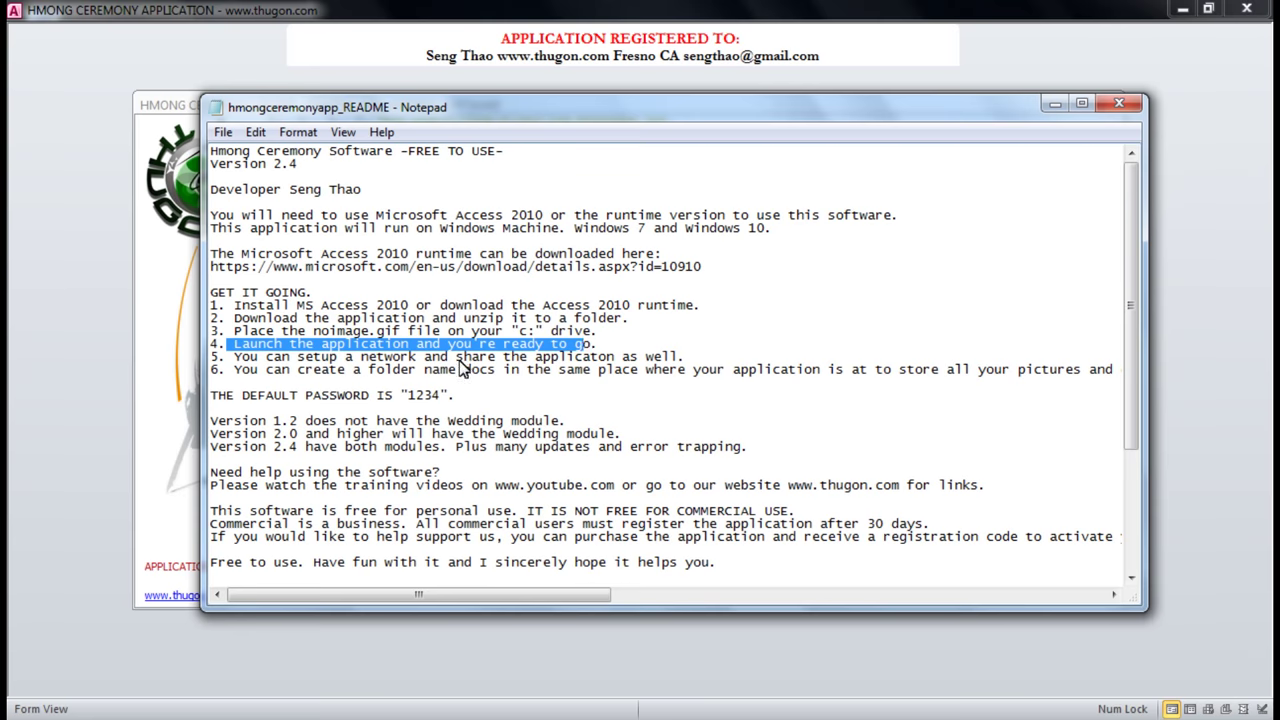
drag(452, 358, 580, 345)
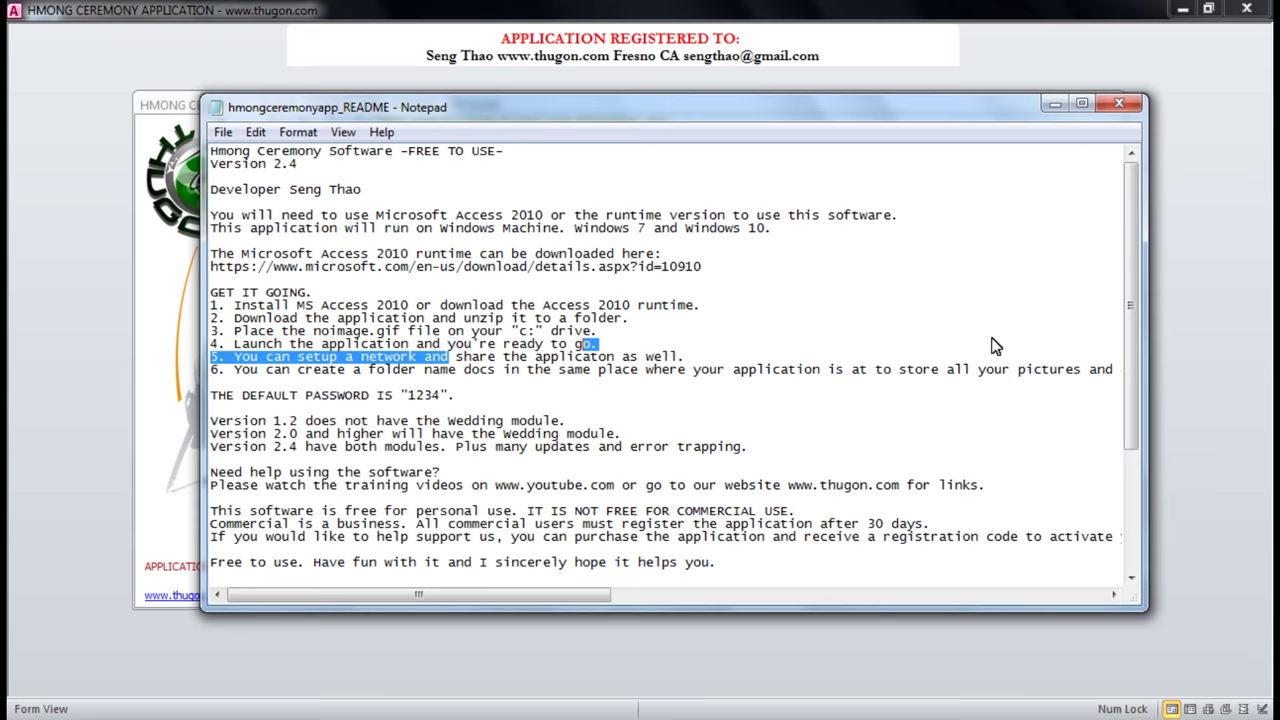
click(1118, 106)
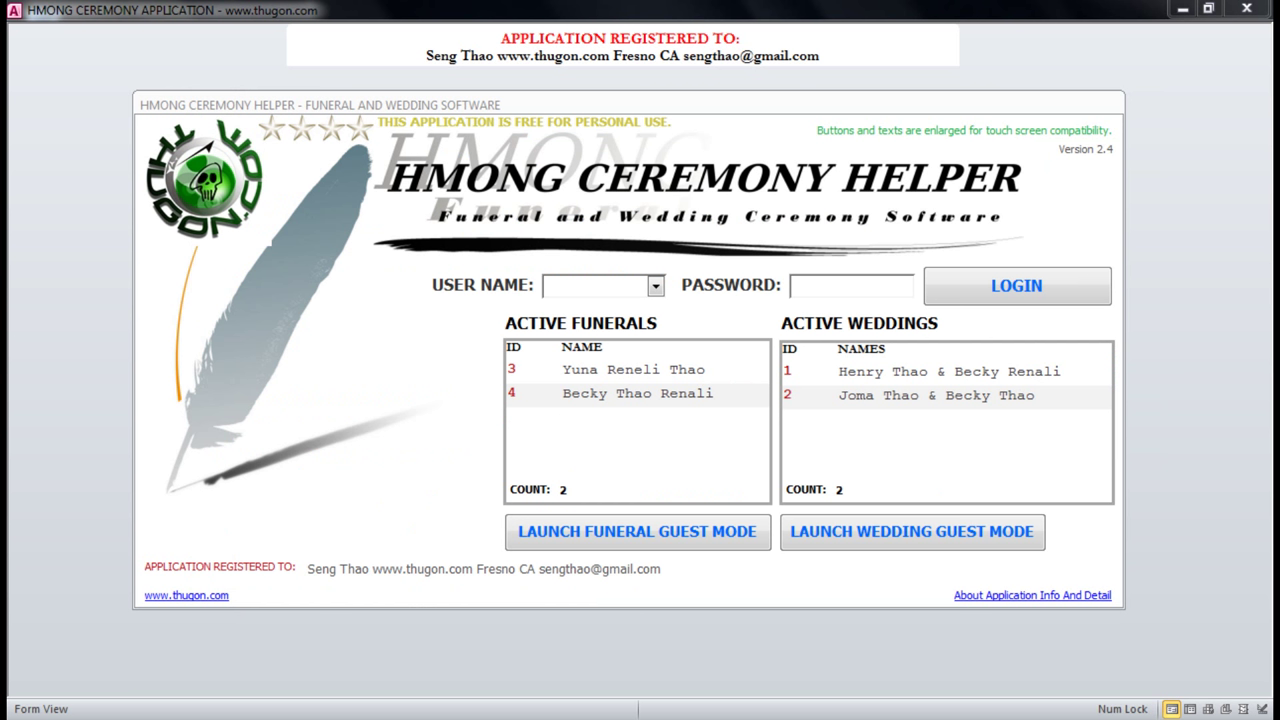
Open the IMAGES subfolder to confirm it is empty, go back, and close the HMONGHELPER window.
key(alt+Tab)
click(490, 208)
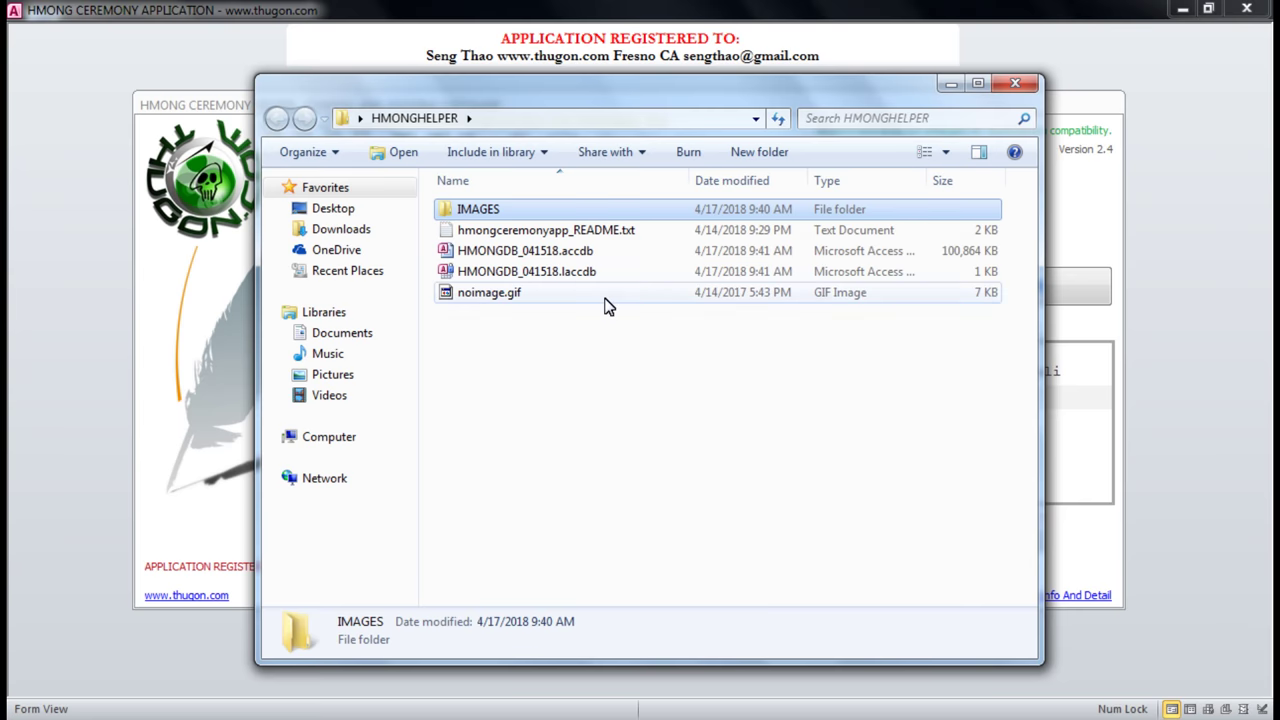
click(503, 237)
click(466, 210)
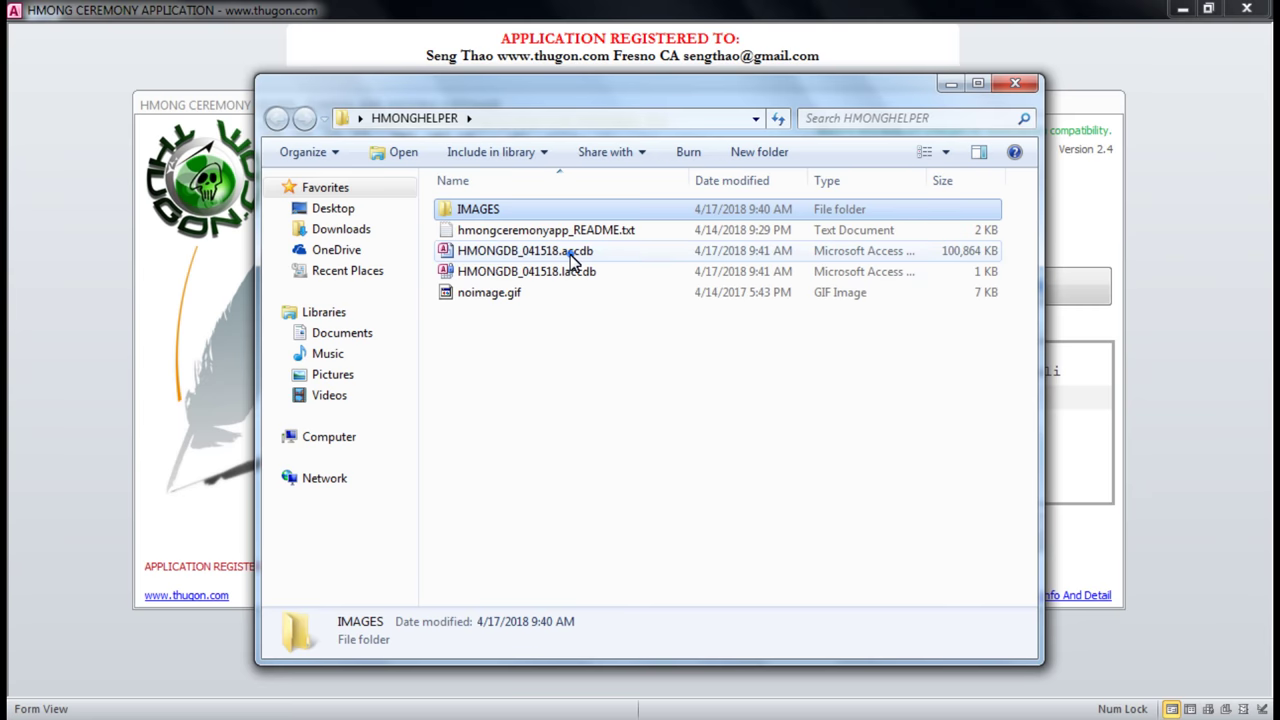
click(573, 256)
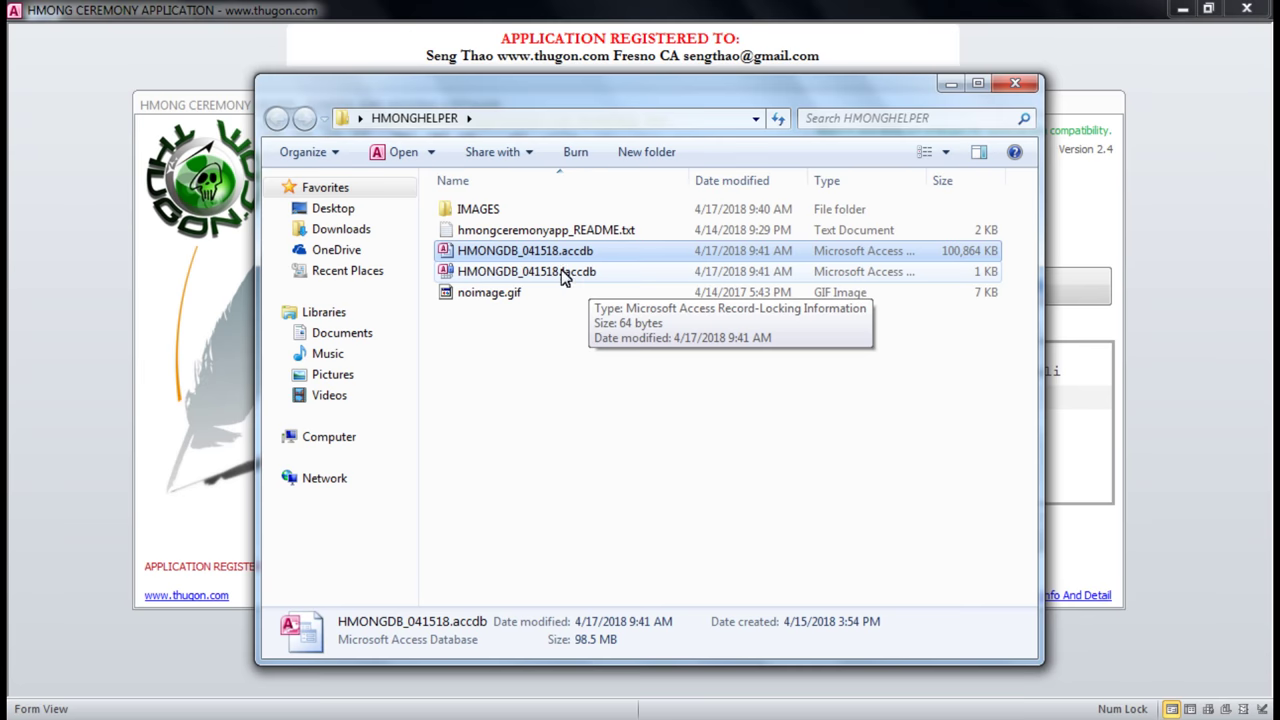
click(472, 212)
double_click(472, 212)
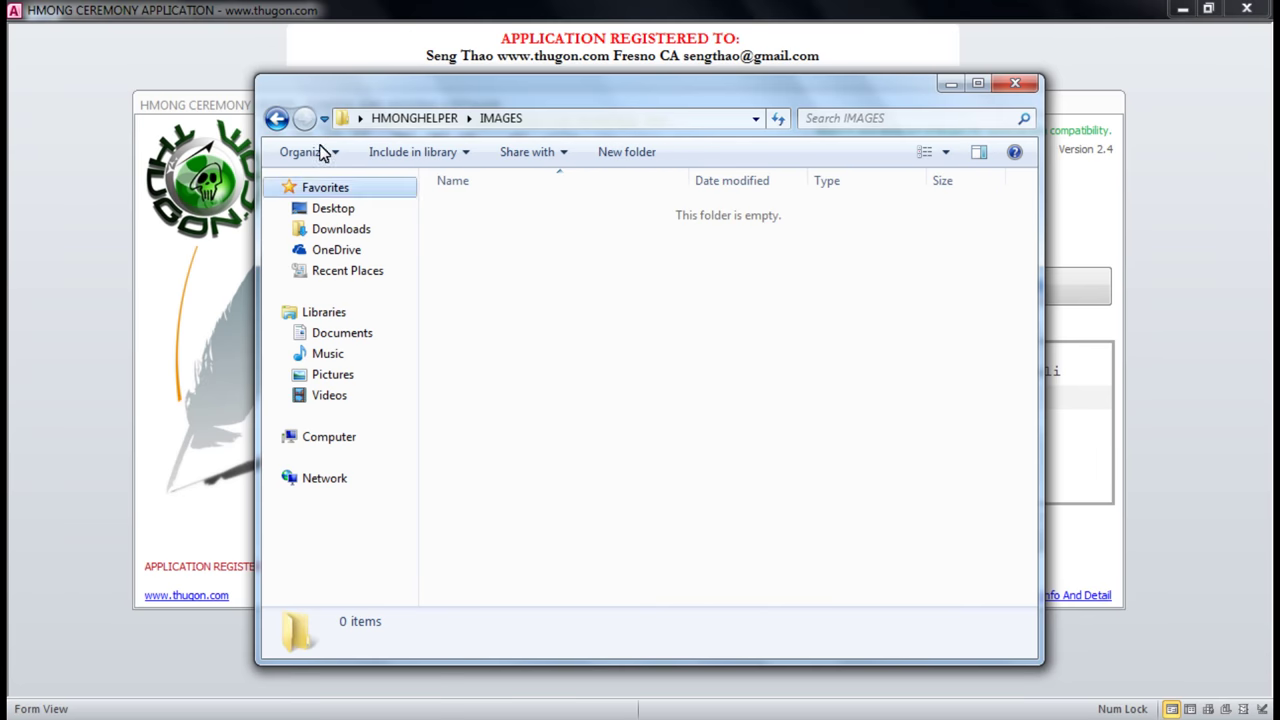
click(277, 119)
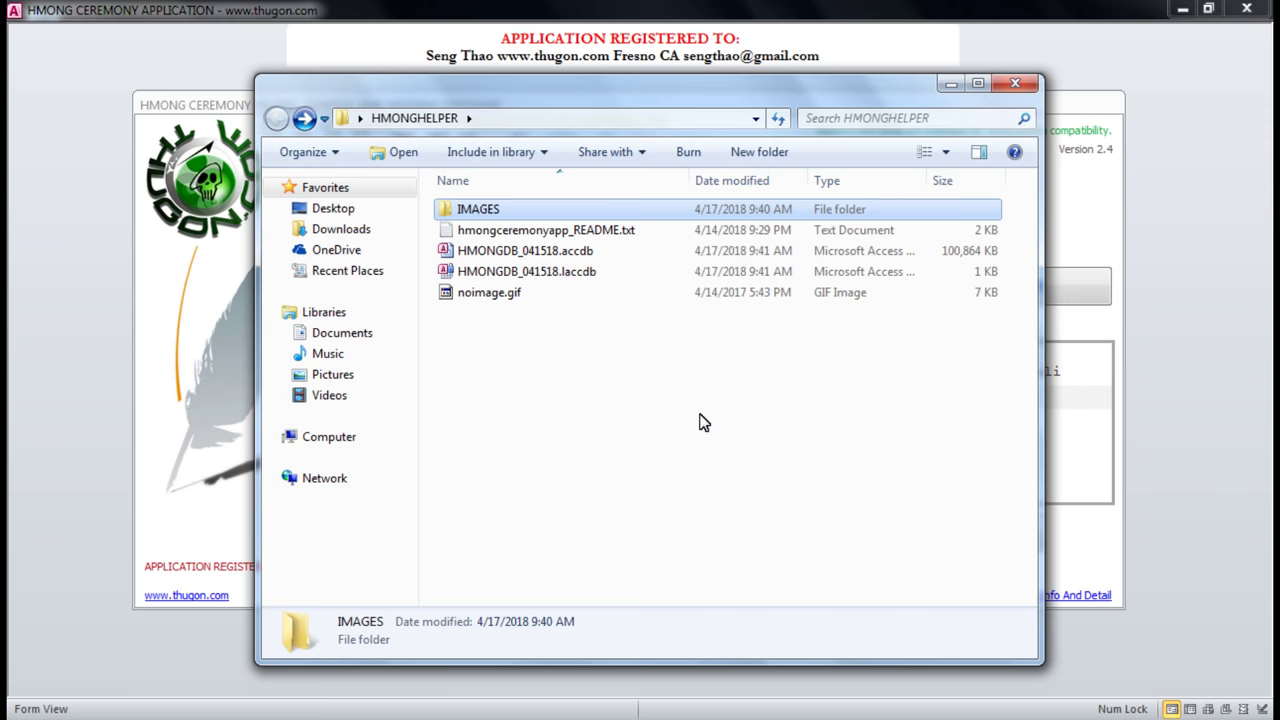
click(1015, 86)
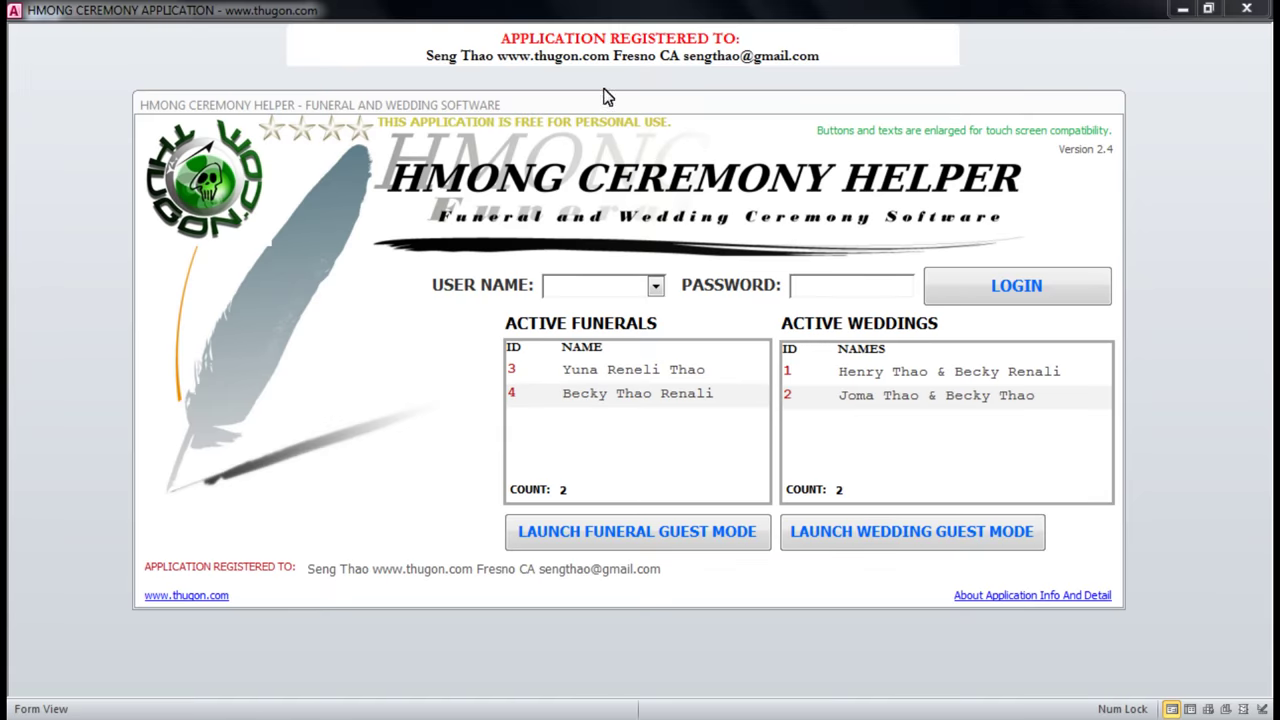
Choose Admin as the user name on the login form.
drag(613, 117, 609, 121)
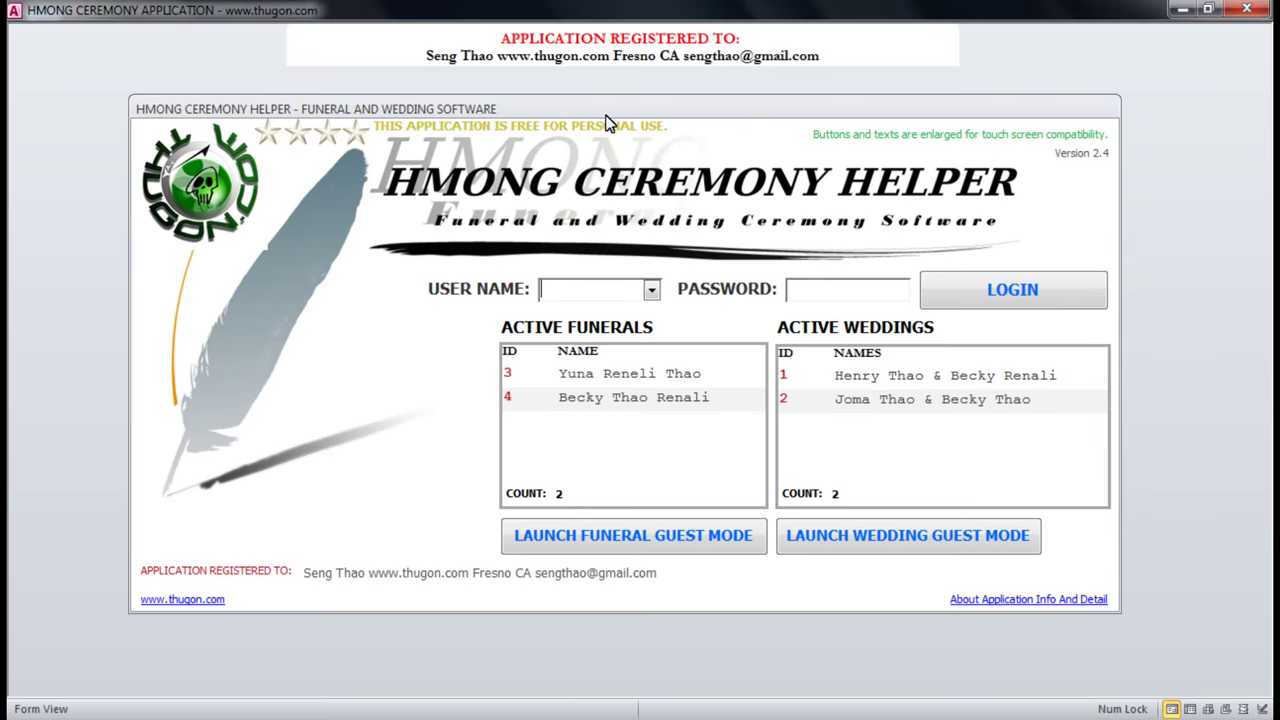
click(648, 291)
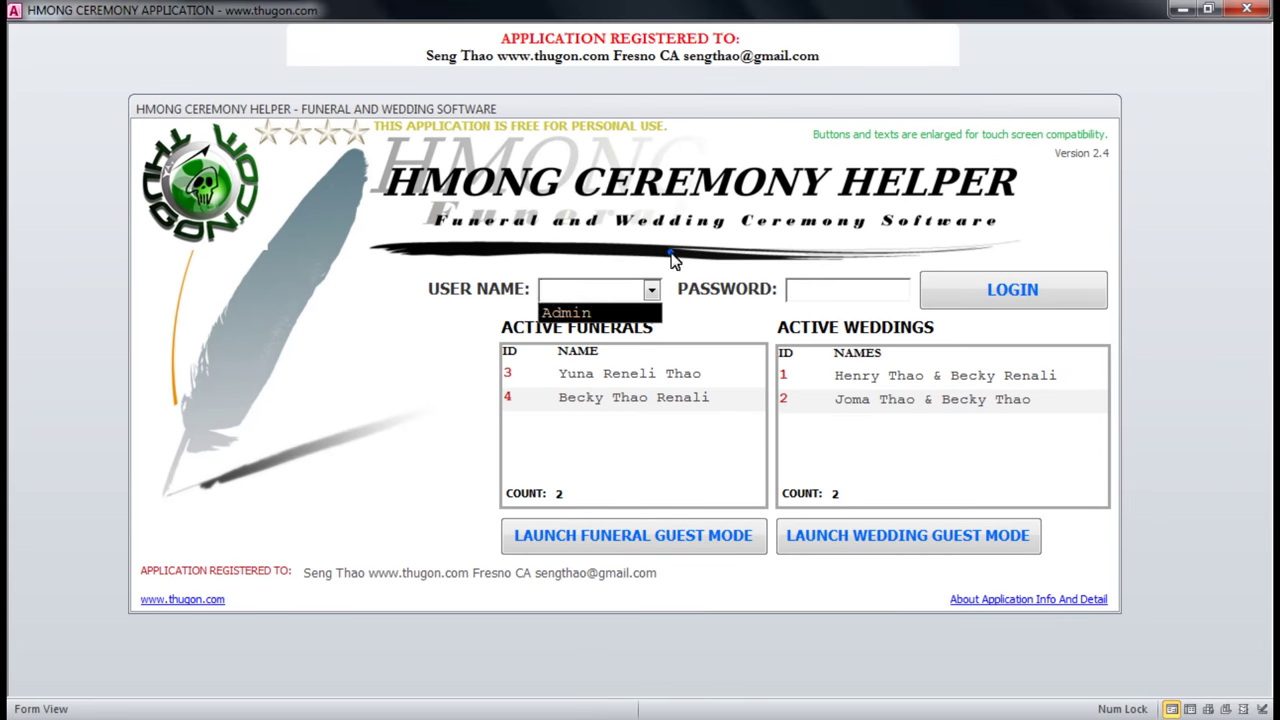
click(670, 251)
click(653, 290)
click(642, 314)
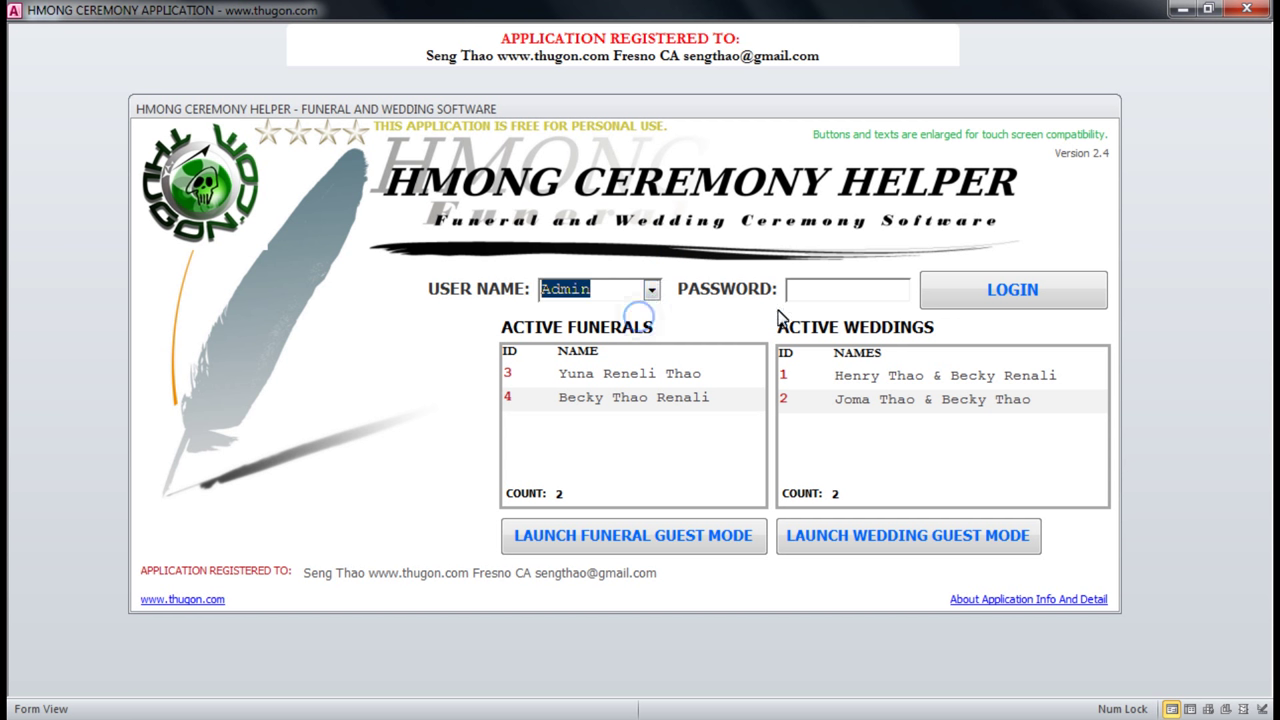
click(653, 291)
click(612, 314)
Enter the default password and log in.
text(admin)
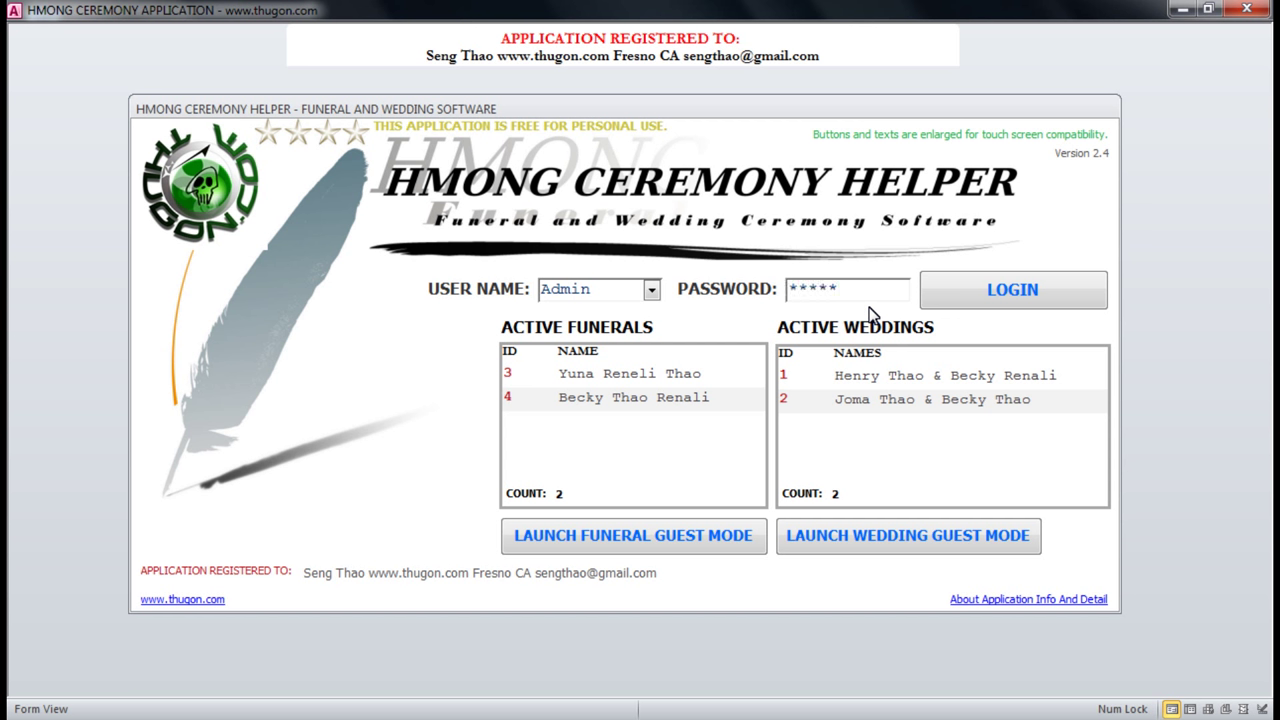
key(BackSpace)
key(BackSpace)
key(BackSpace)
key(BackSpace)
key(BackSpace)
text(1234)
click(958, 298)
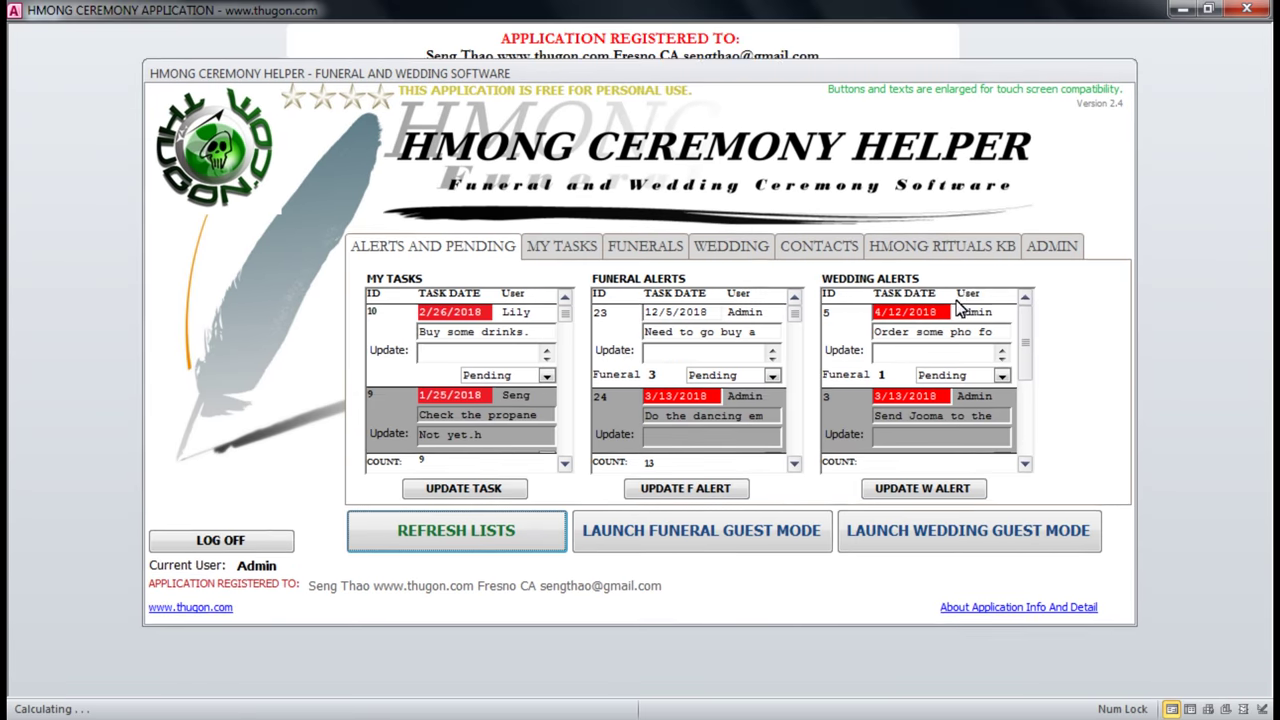
Browse the My Tasks, Funerals and Wedding pages, then return to Alerts and Pending.
drag(650, 70, 650, 96)
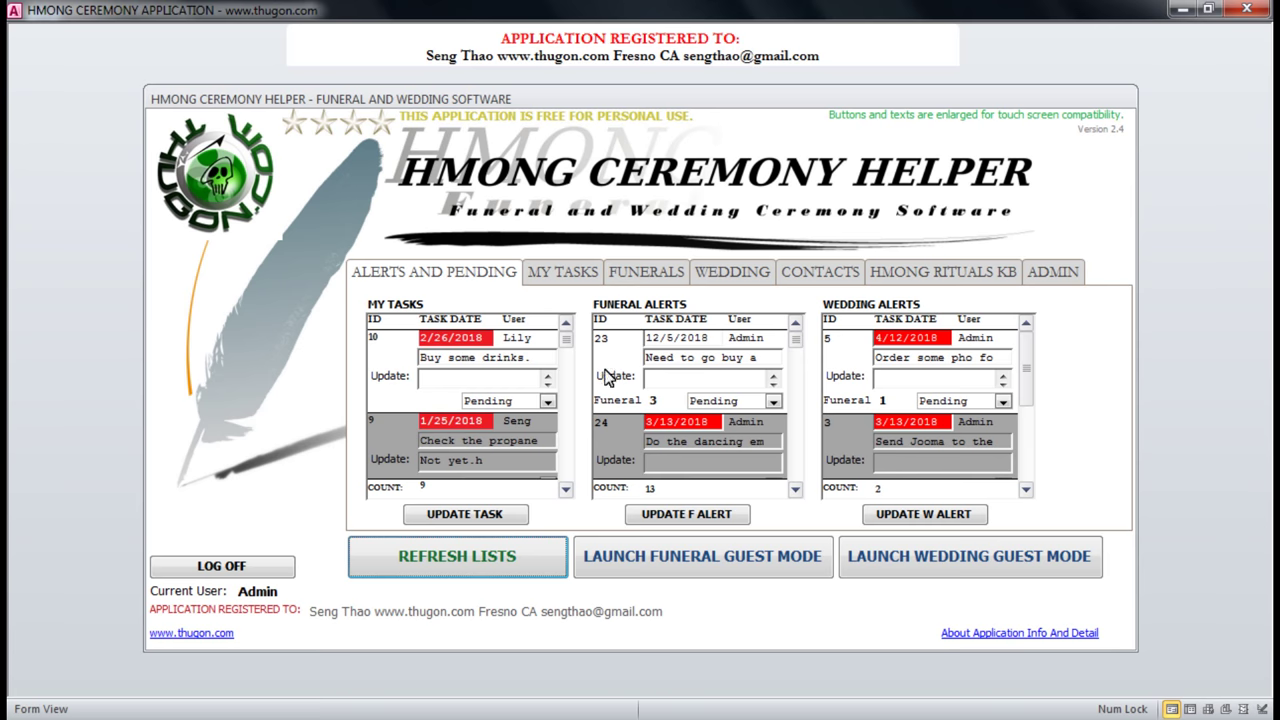
click(452, 377)
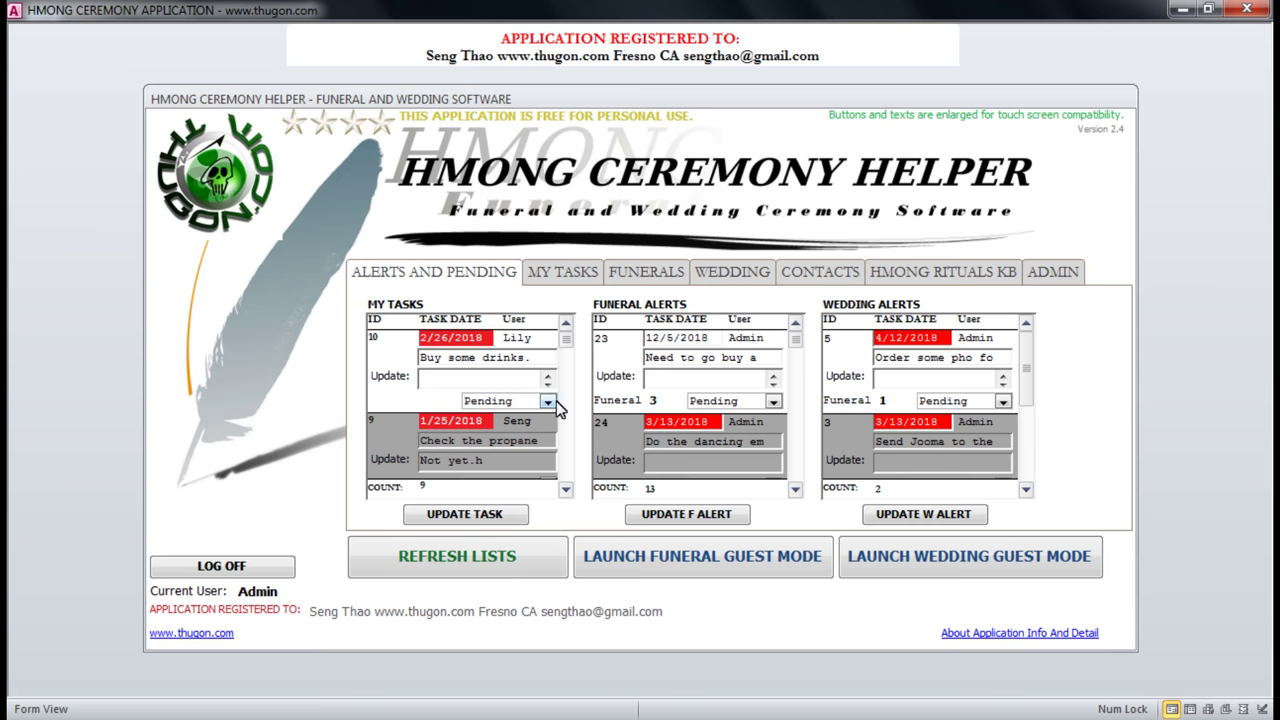
click(565, 274)
click(638, 272)
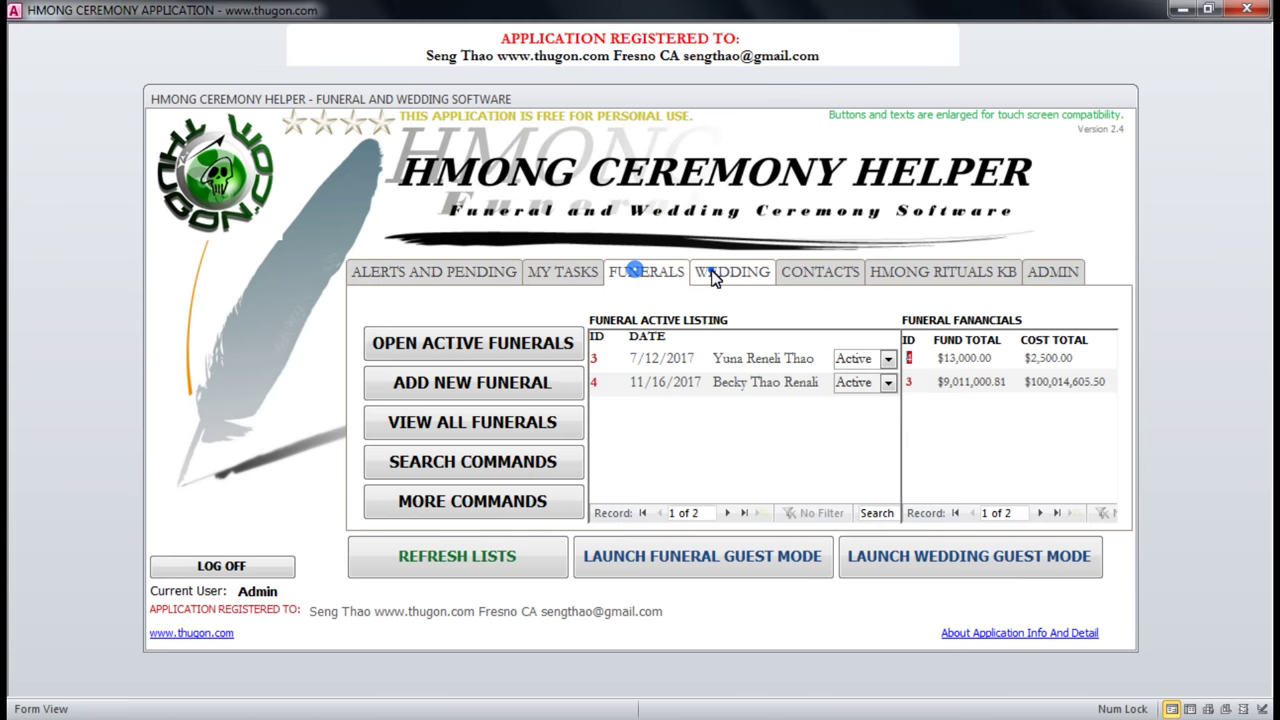
click(713, 278)
click(490, 268)
Revisit the task and funeral lists and the wedding listing with financials.
click(565, 283)
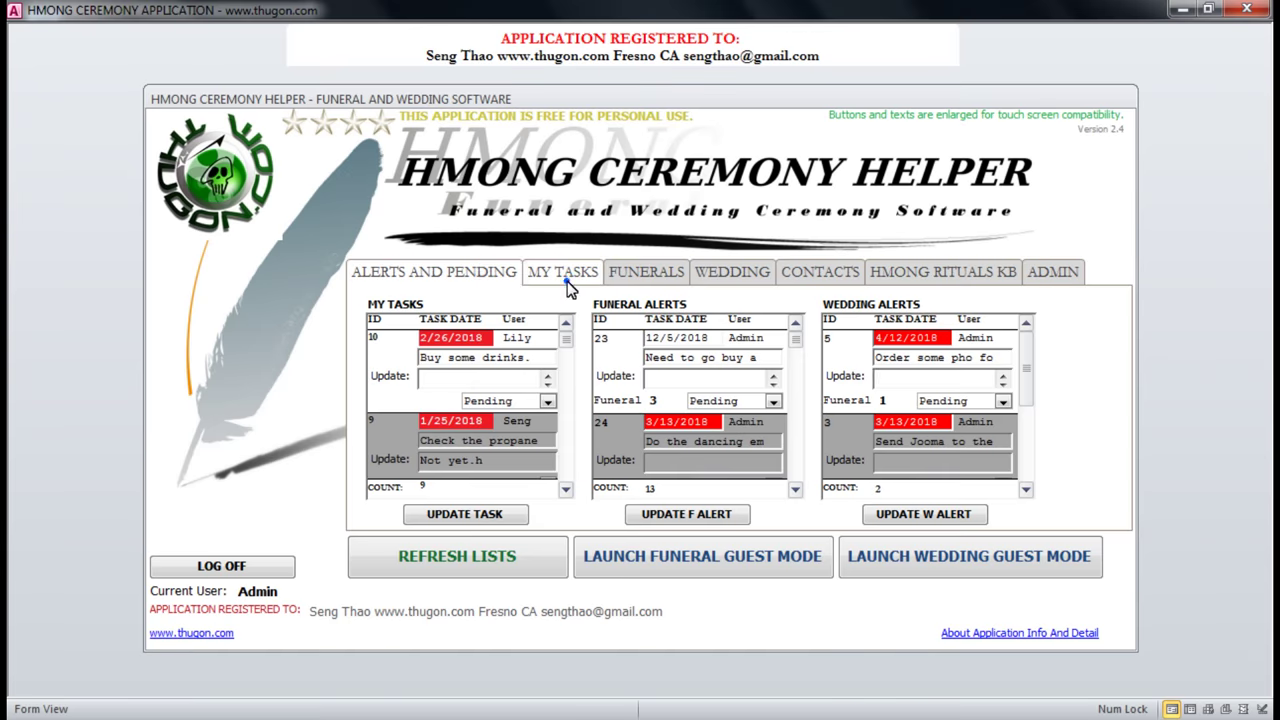
click(655, 272)
click(425, 270)
click(555, 272)
click(634, 274)
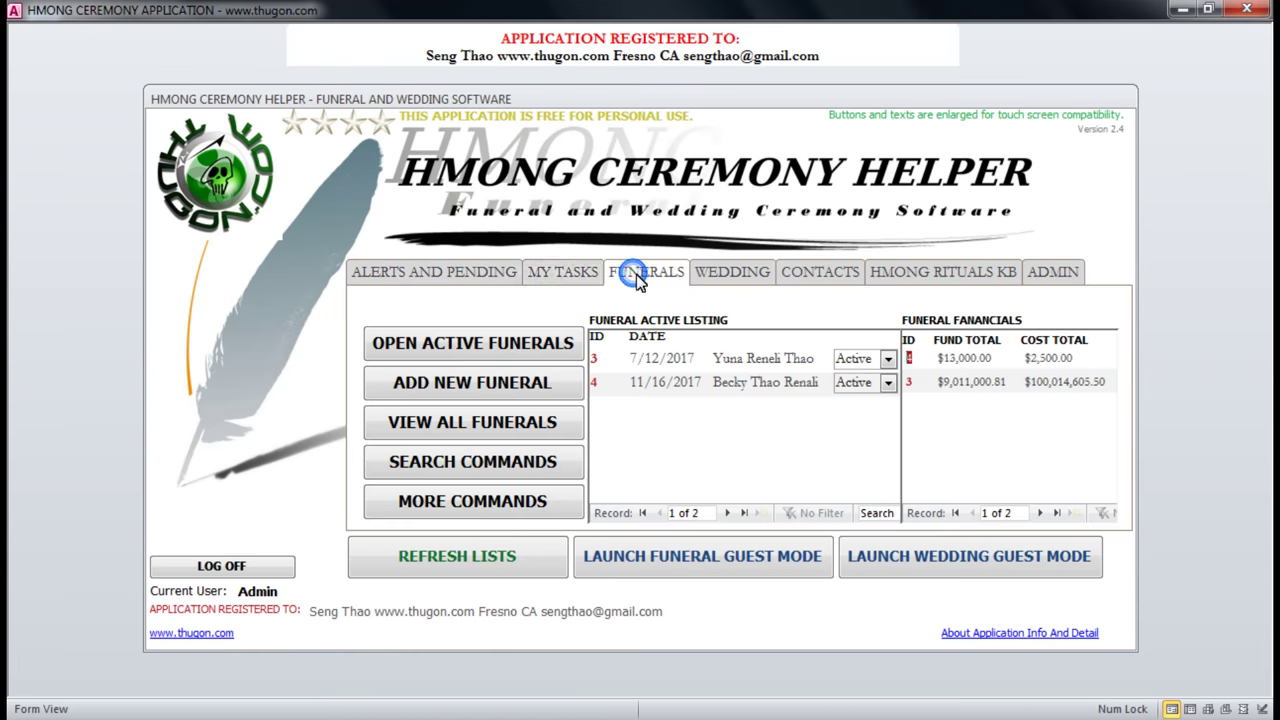
click(731, 280)
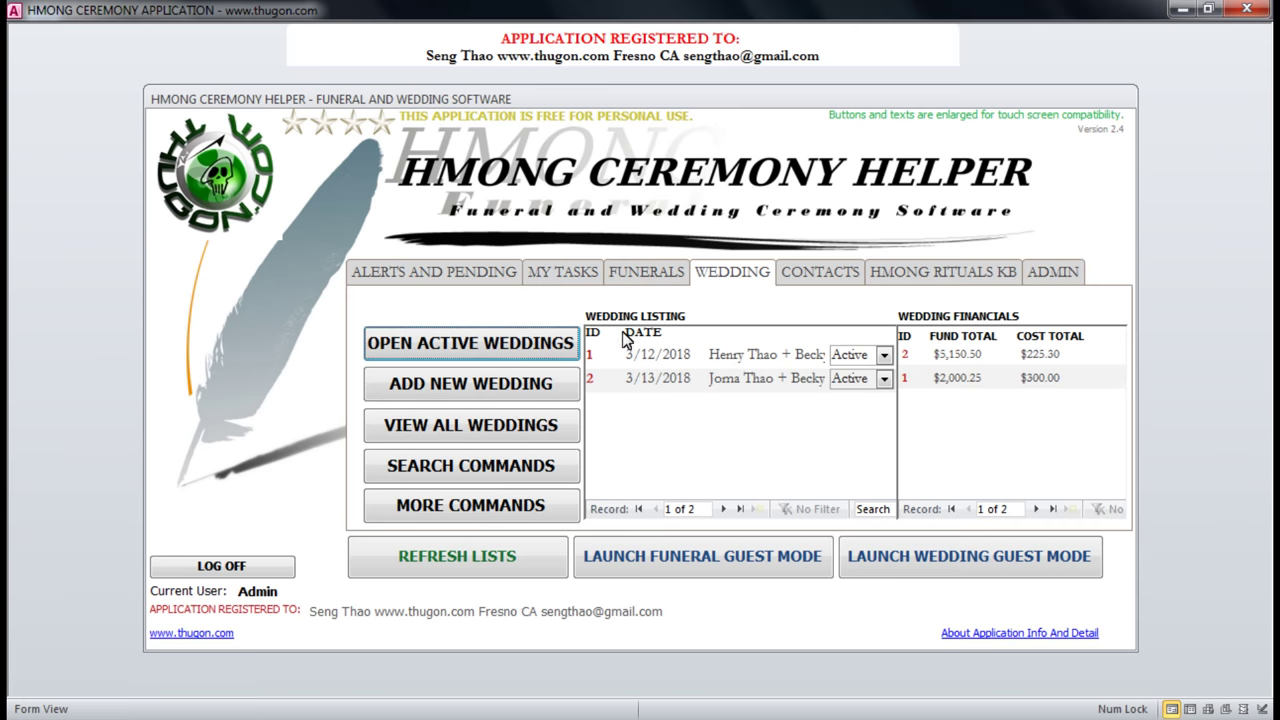
click(368, 277)
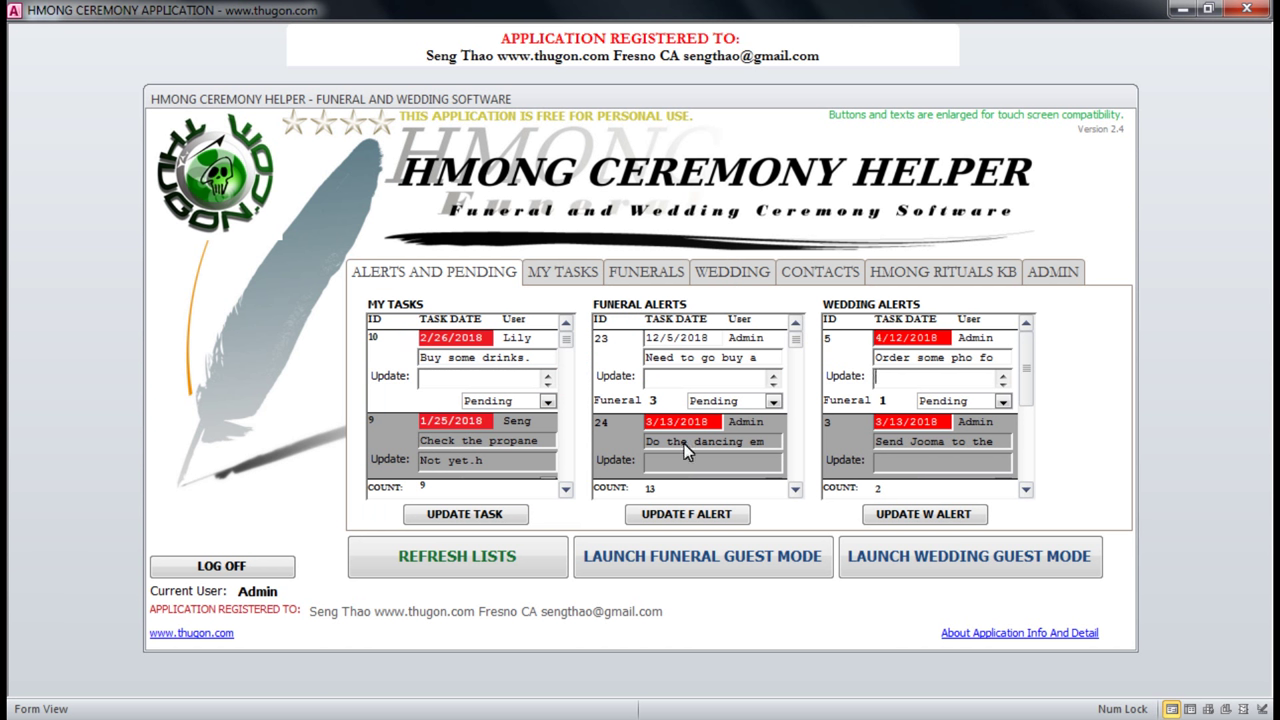
Review the funeral and wedding alert task texts, then log off the Admin account.
click(677, 360)
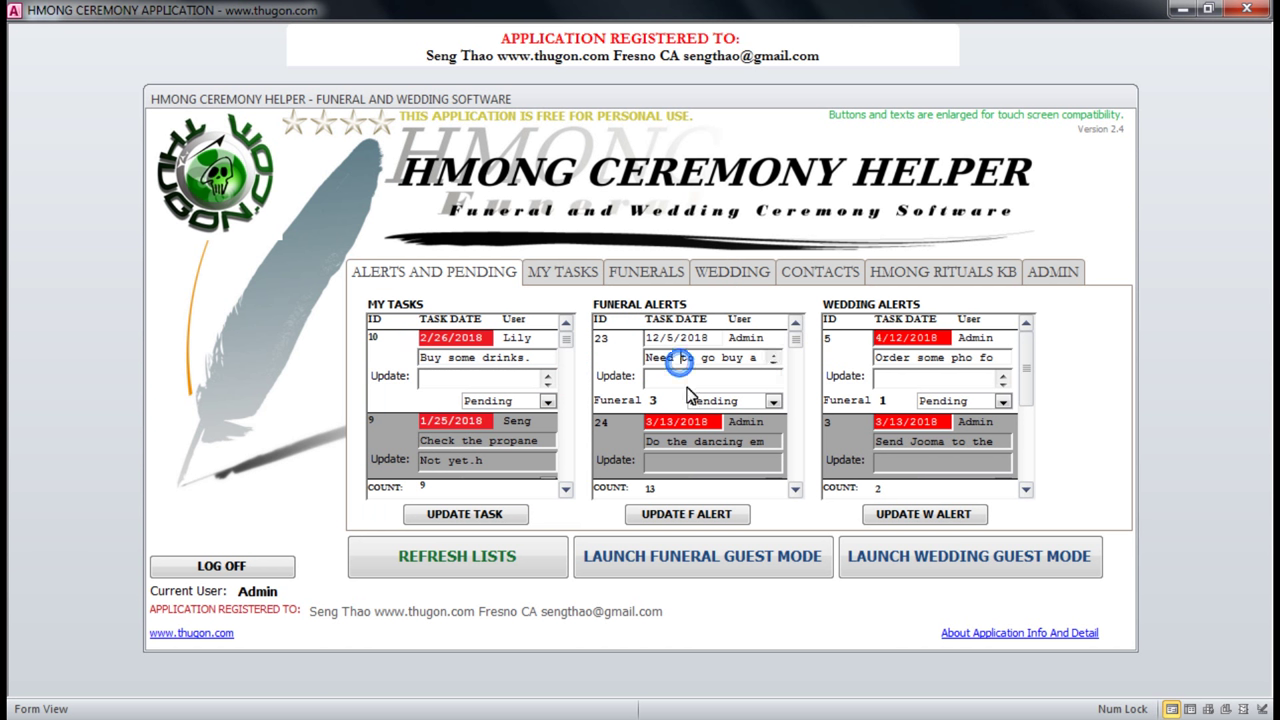
click(920, 362)
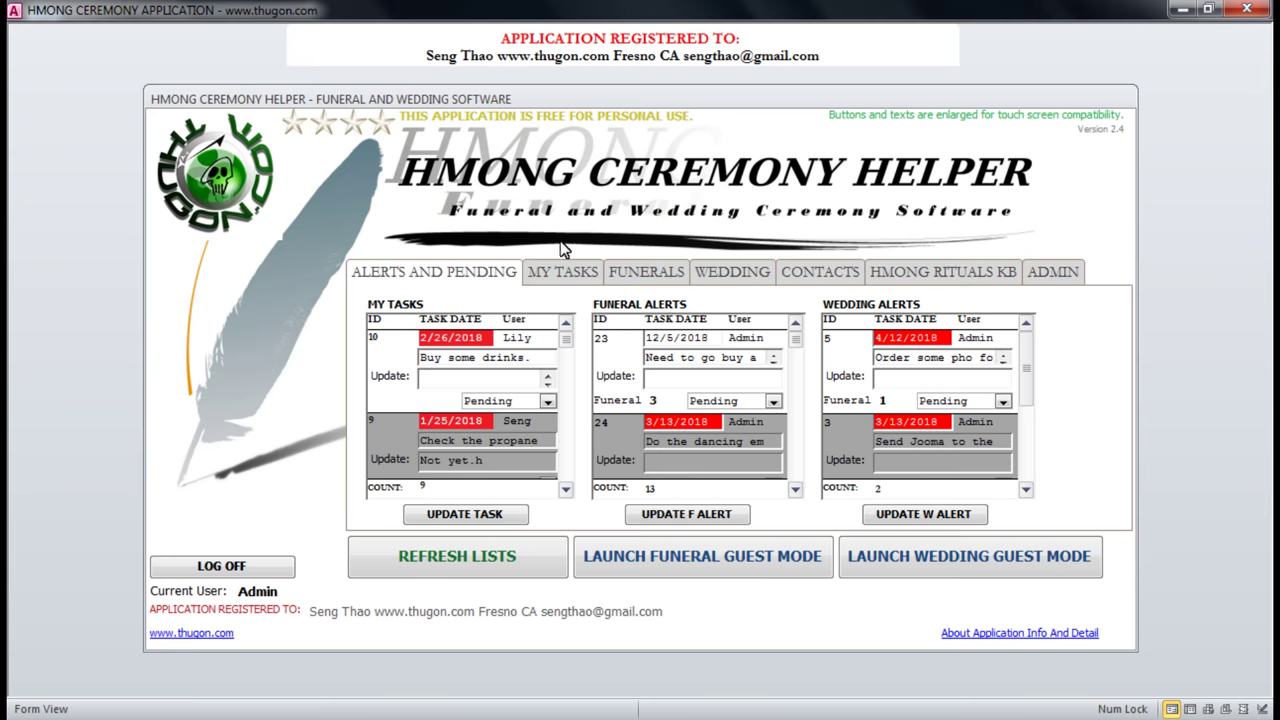
click(225, 567)
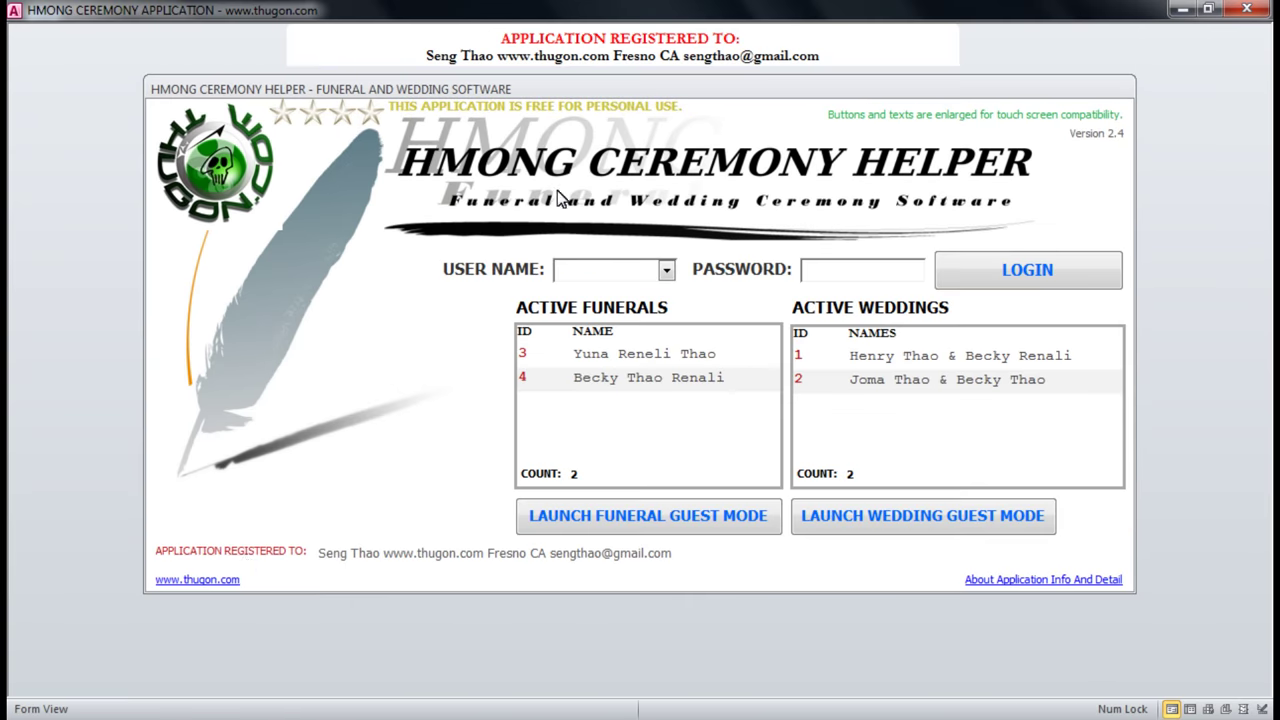
drag(614, 89, 611, 109)
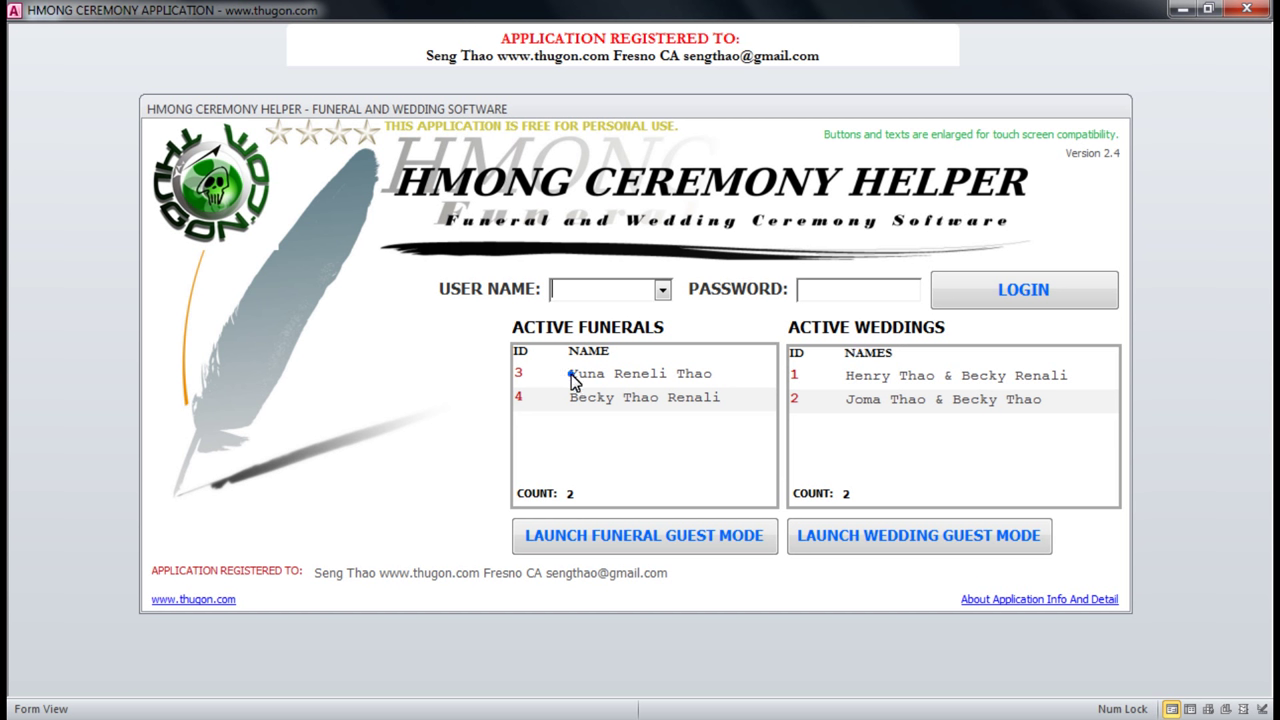
drag(571, 374, 735, 375)
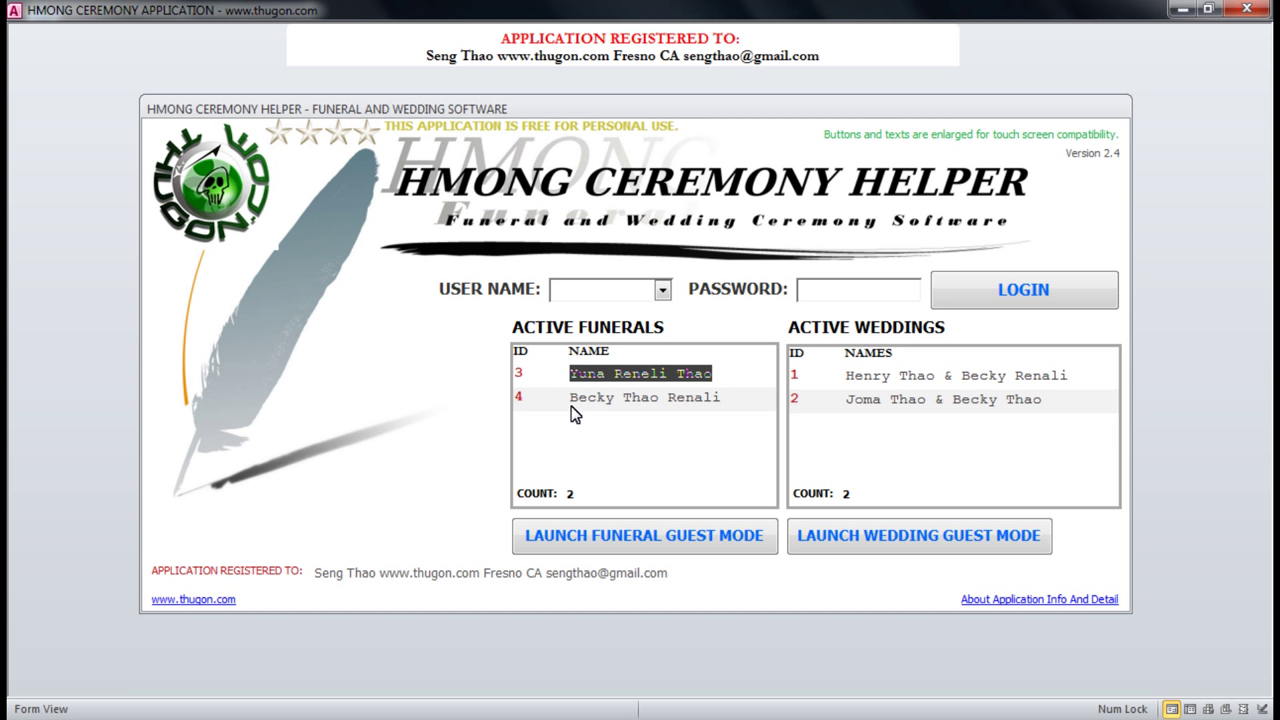
click(526, 374)
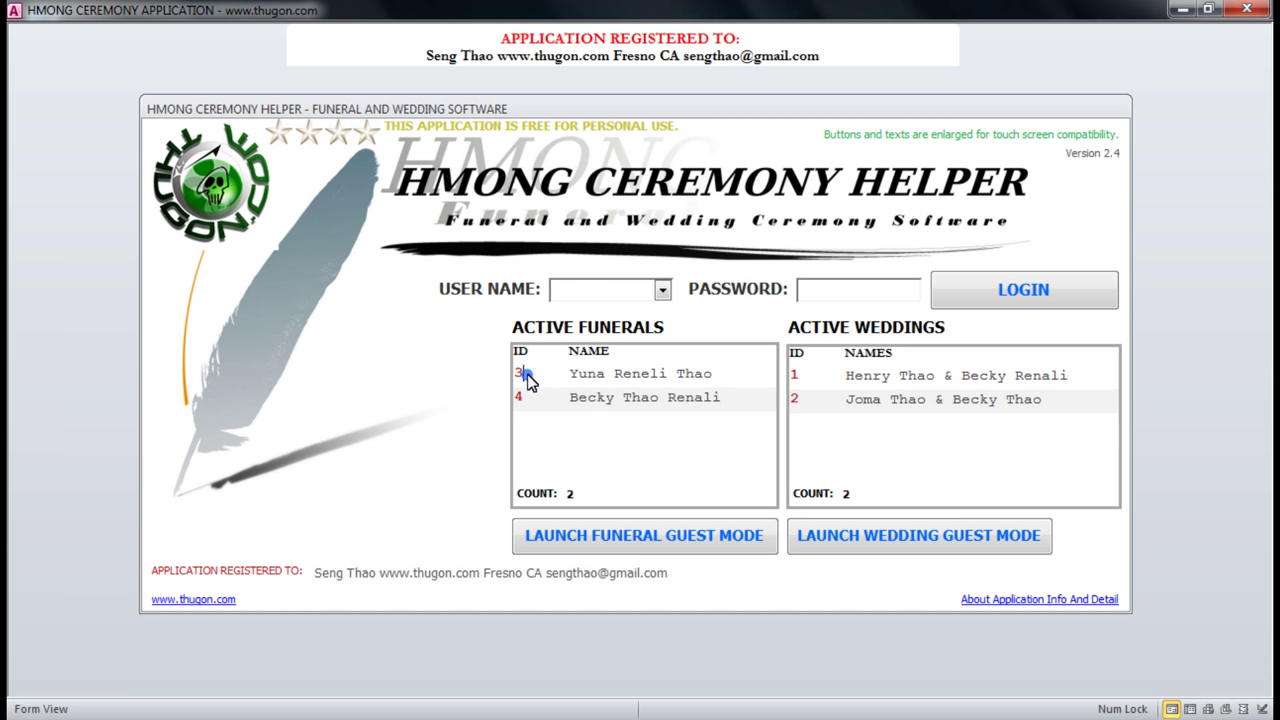
click(522, 396)
click(524, 376)
click(520, 398)
click(522, 372)
click(522, 400)
click(531, 375)
drag(573, 376, 729, 386)
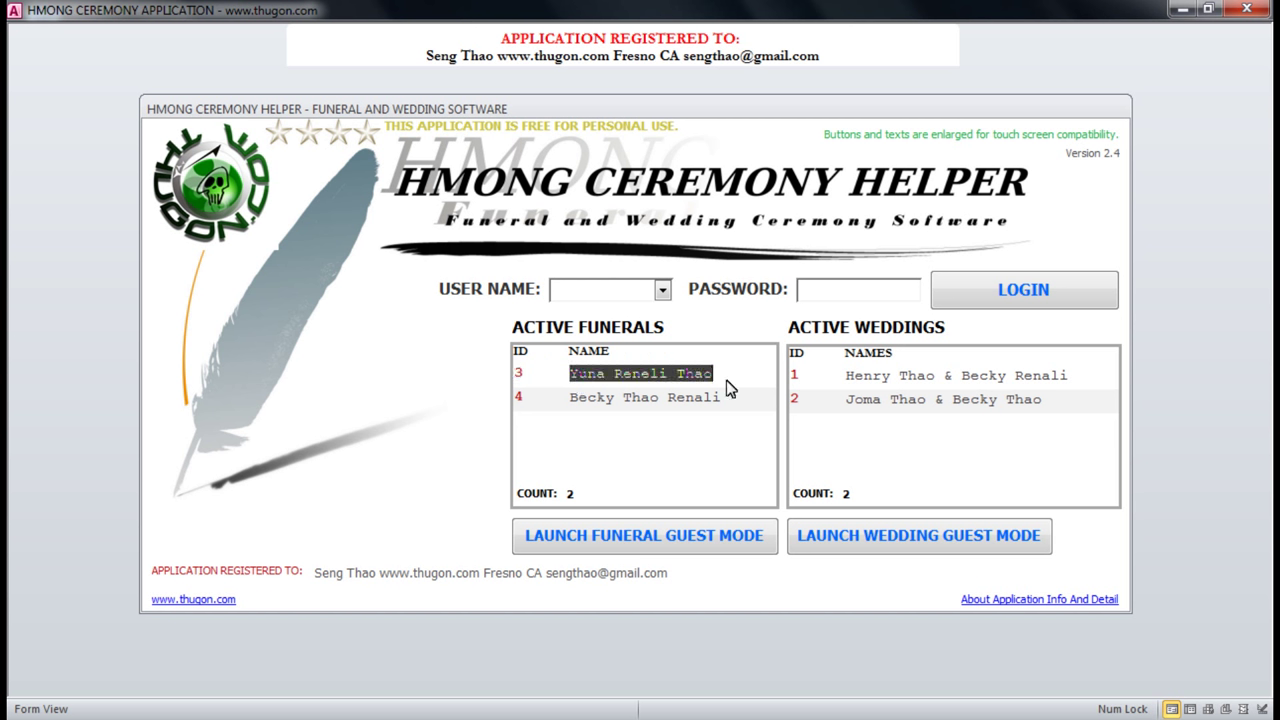
click(518, 398)
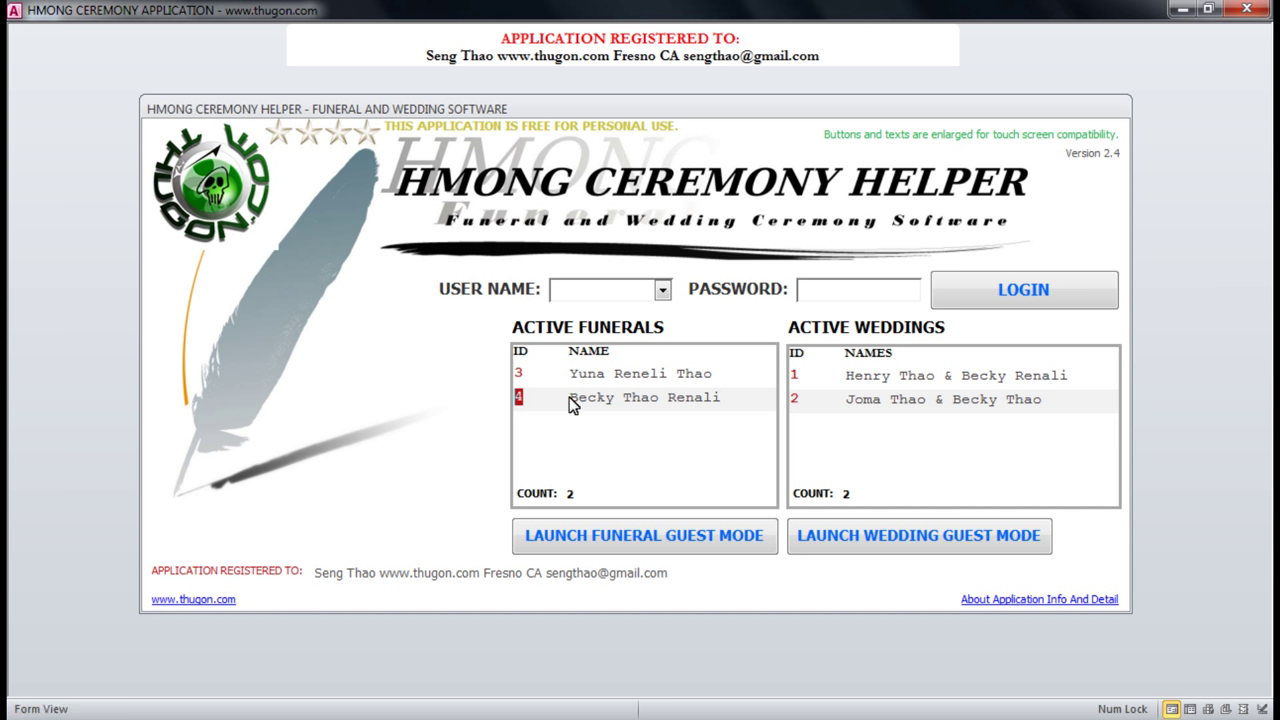
drag(571, 403, 740, 404)
click(799, 376)
drag(849, 381, 1066, 374)
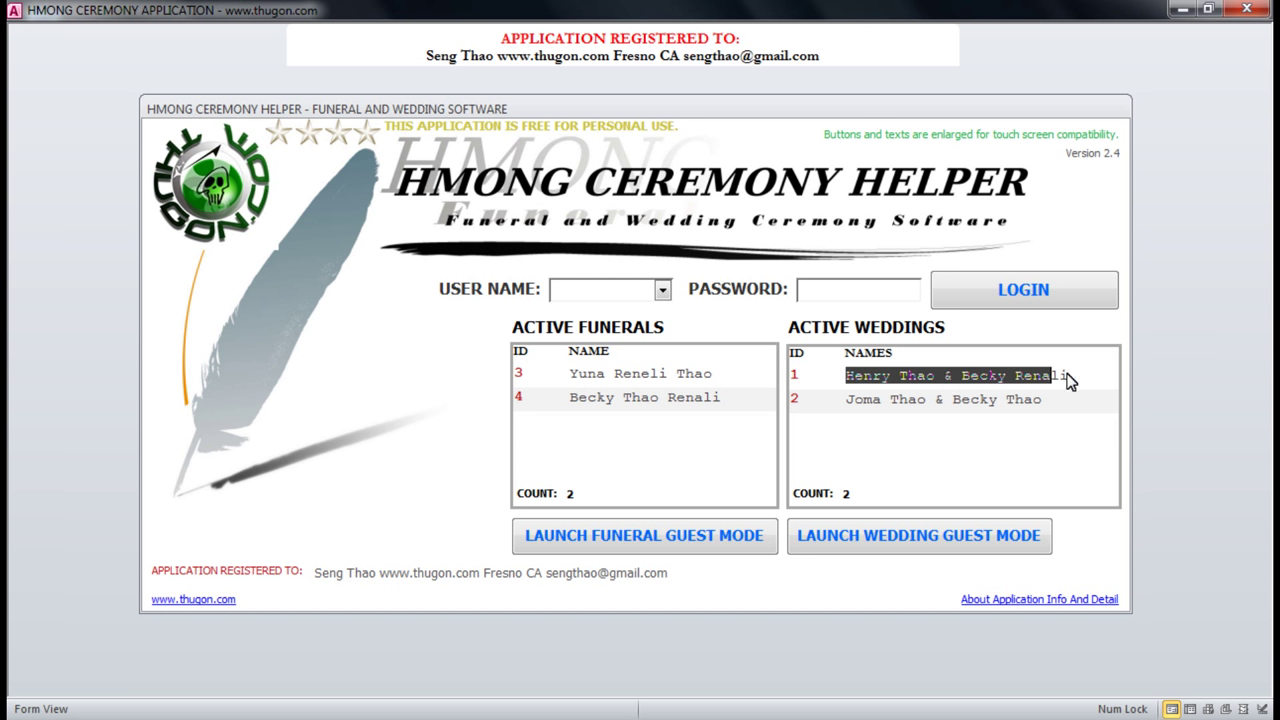
click(846, 404)
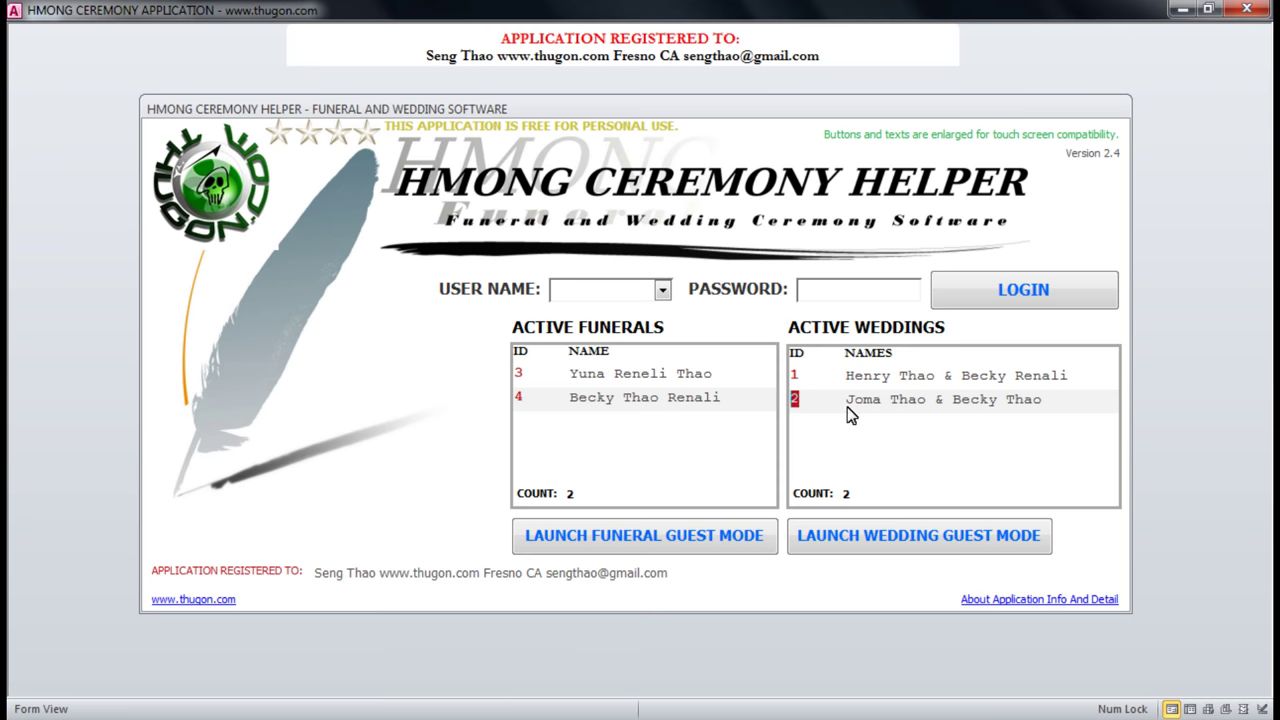
drag(848, 405, 1054, 410)
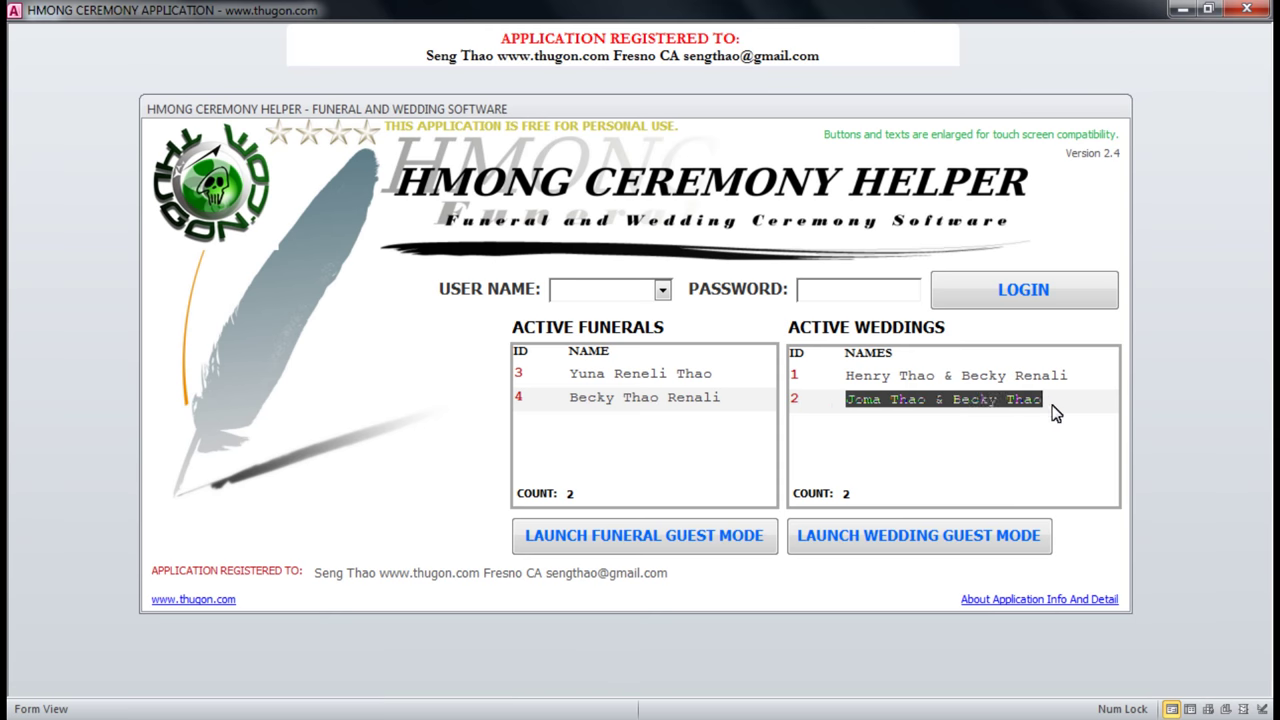
click(927, 375)
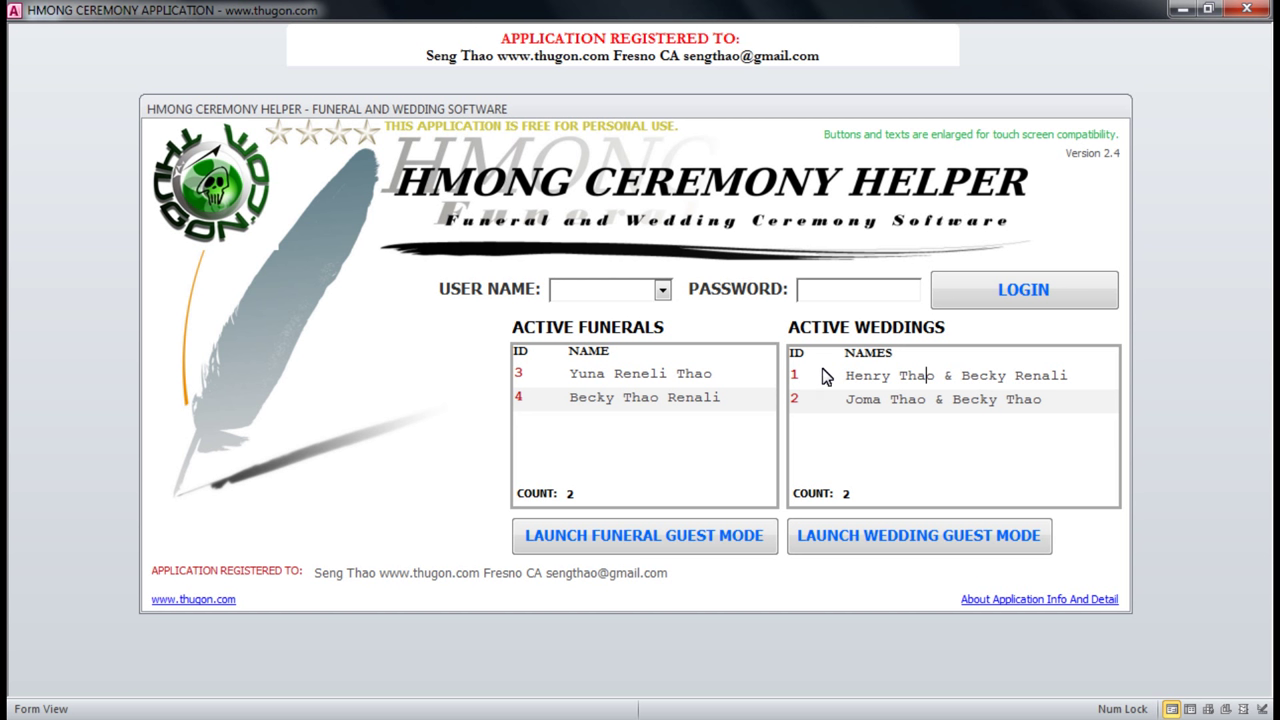
click(733, 381)
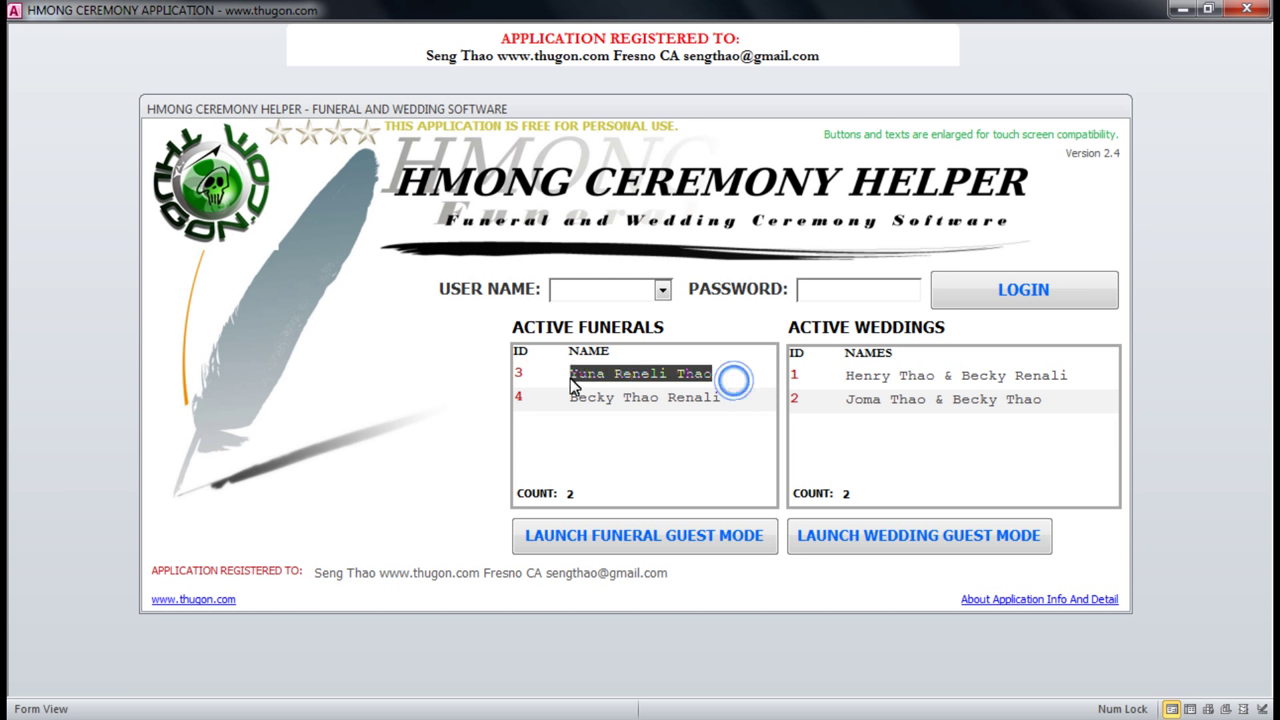
click(586, 371)
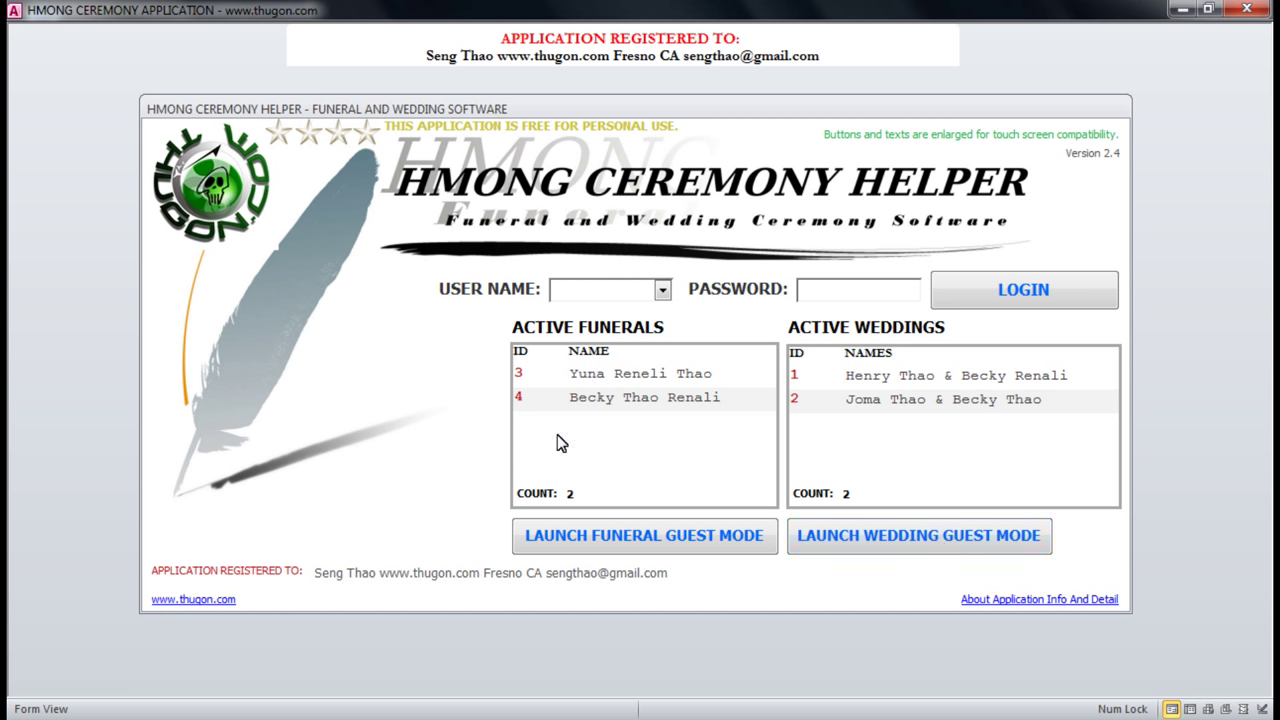
click(518, 397)
Launch Funeral Guest Mode with funeral ID 3 and start a guest sign-in.
click(524, 376)
click(527, 373)
click(627, 543)
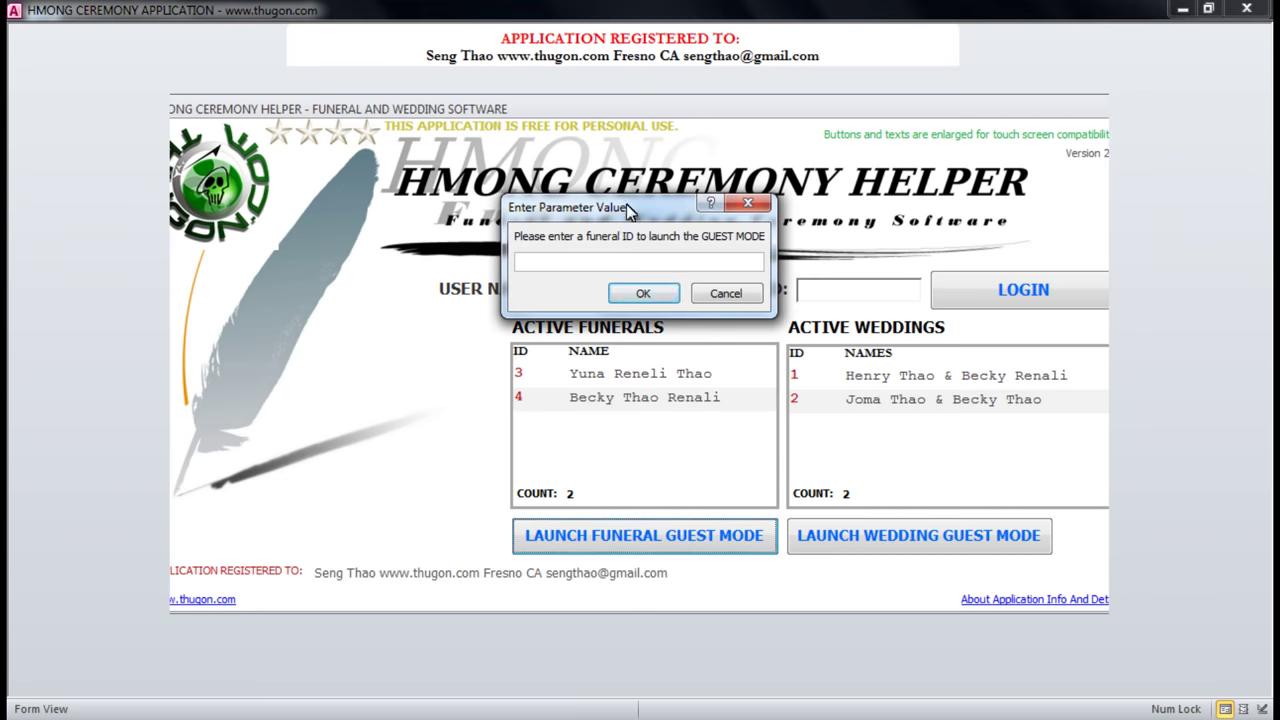
drag(626, 204, 383, 277)
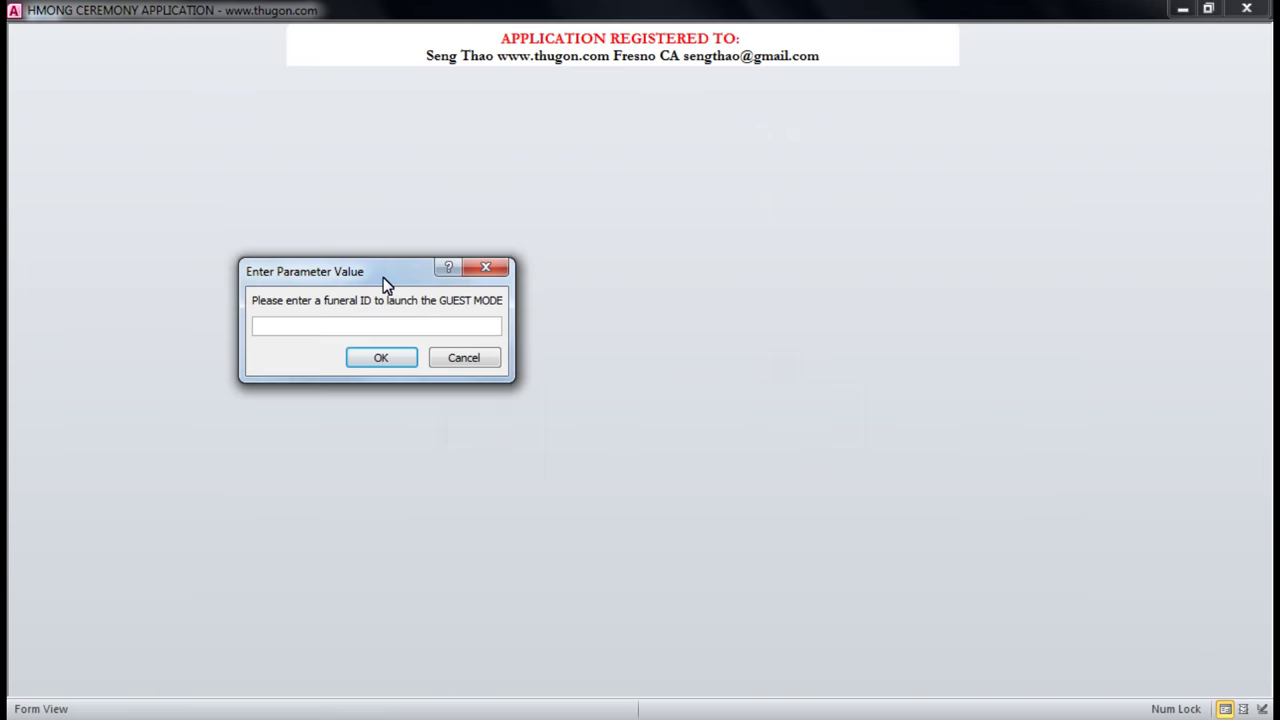
click(380, 327)
text(3)
click(388, 361)
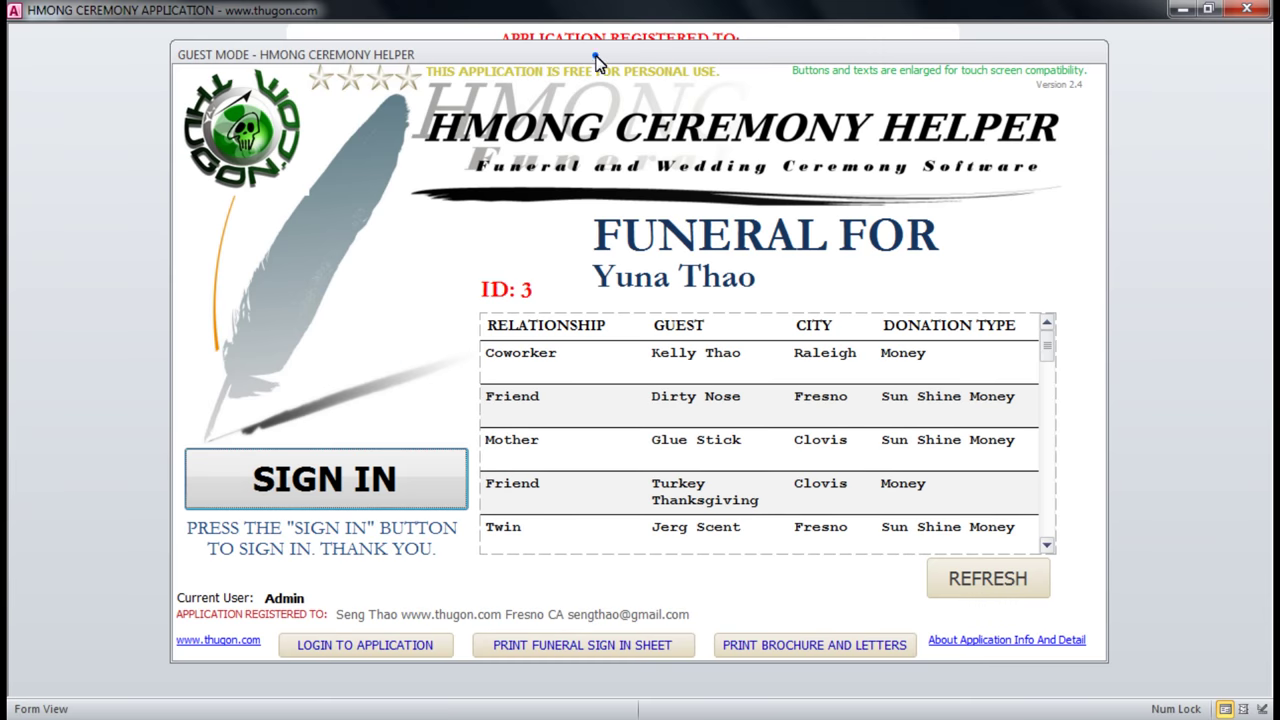
drag(596, 57, 606, 65)
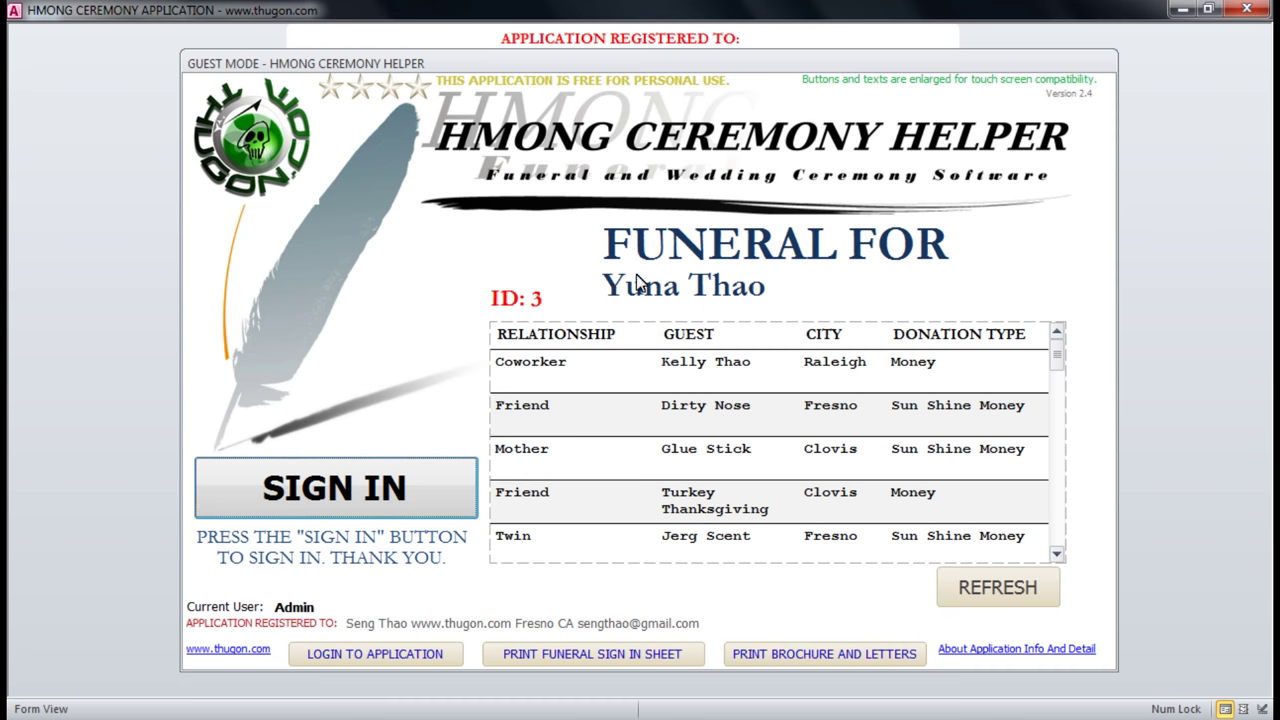
click(310, 487)
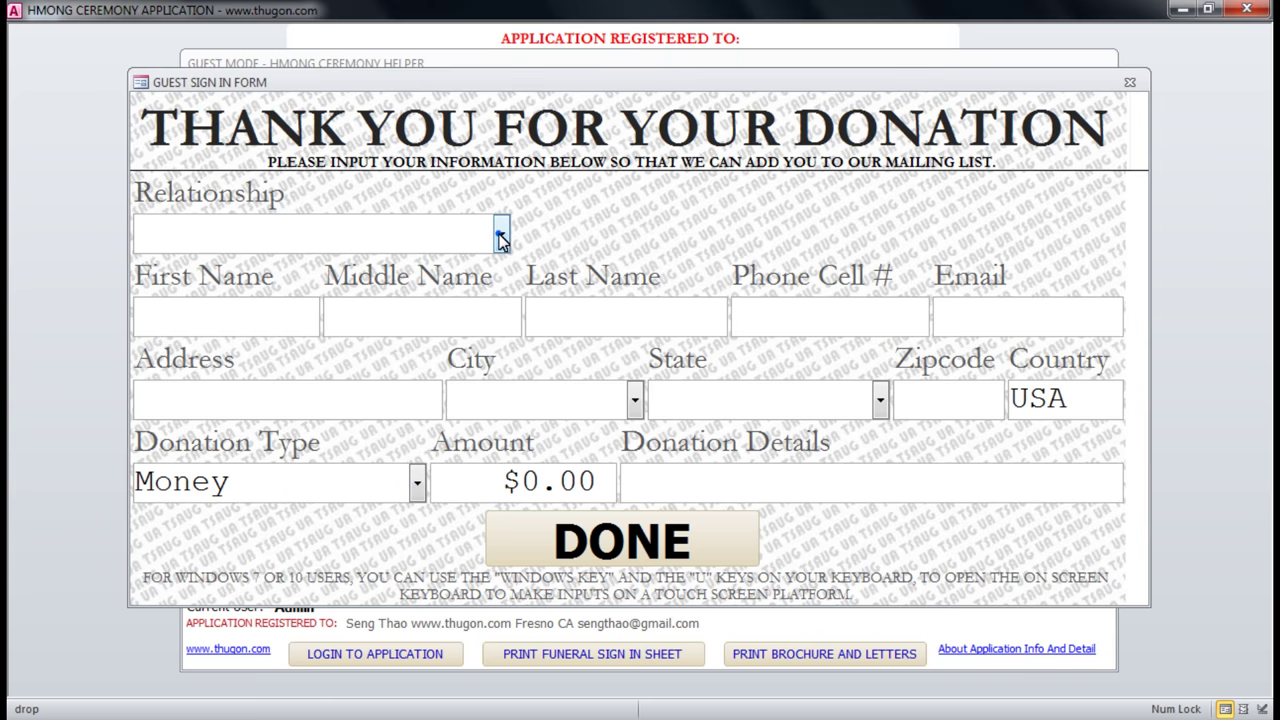
Set relationship to Cousin and enter the guest's first name, last name and phone number.
click(500, 234)
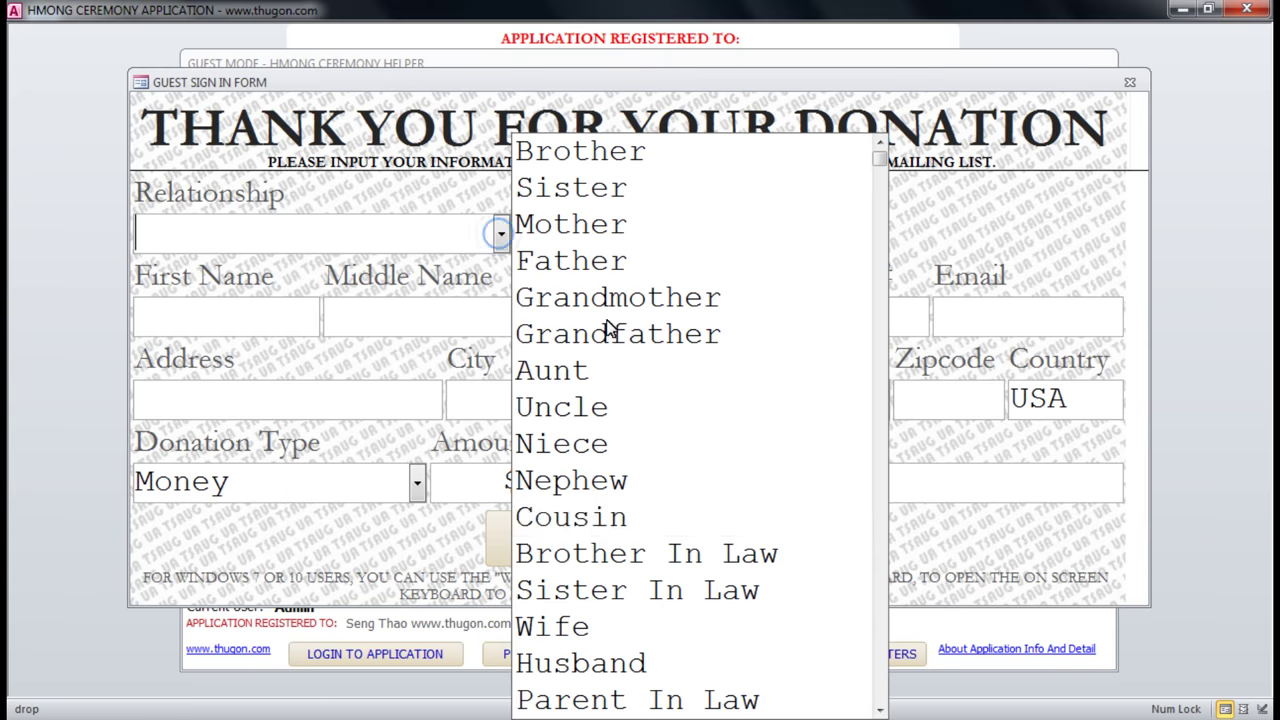
click(594, 532)
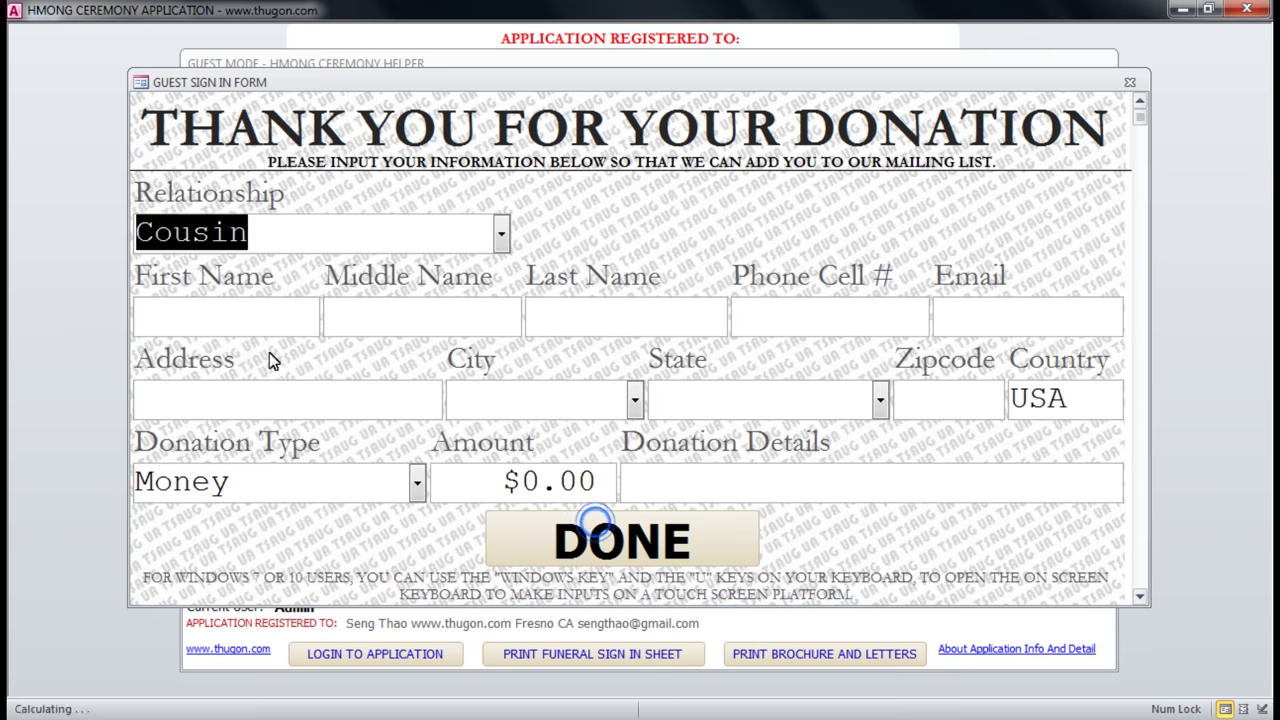
click(258, 330)
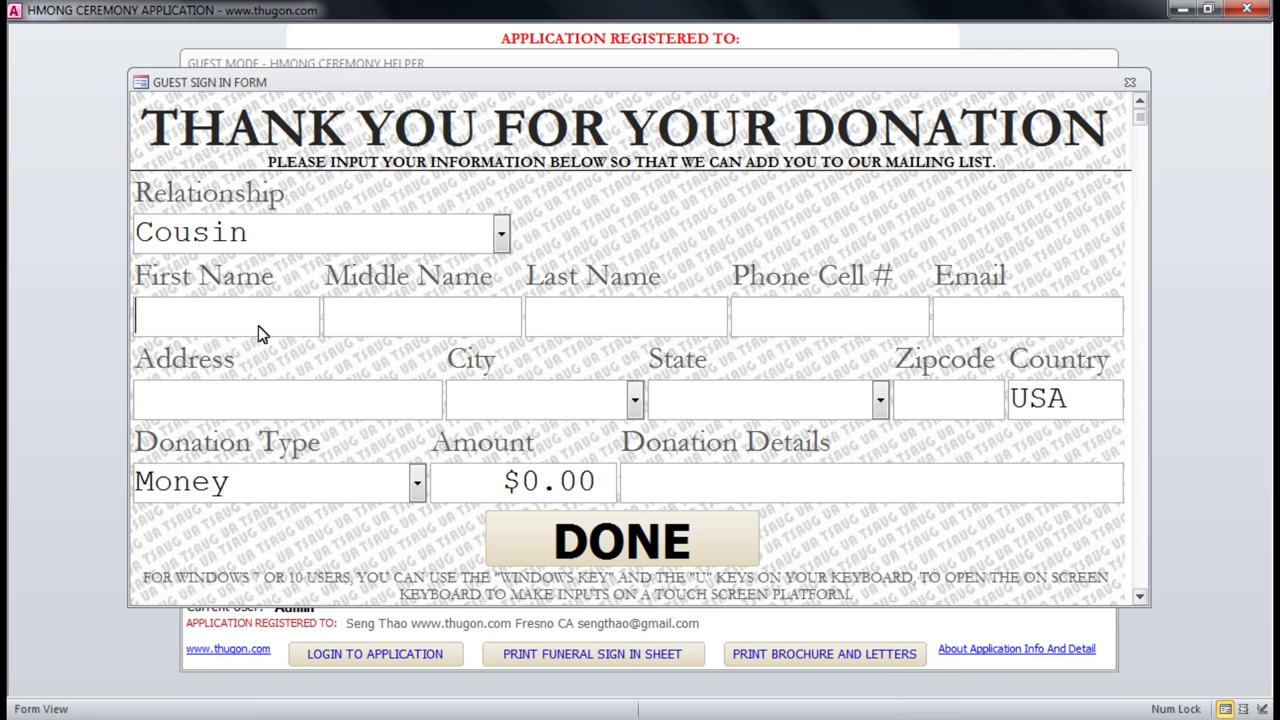
key(Tab)
key(Tab)
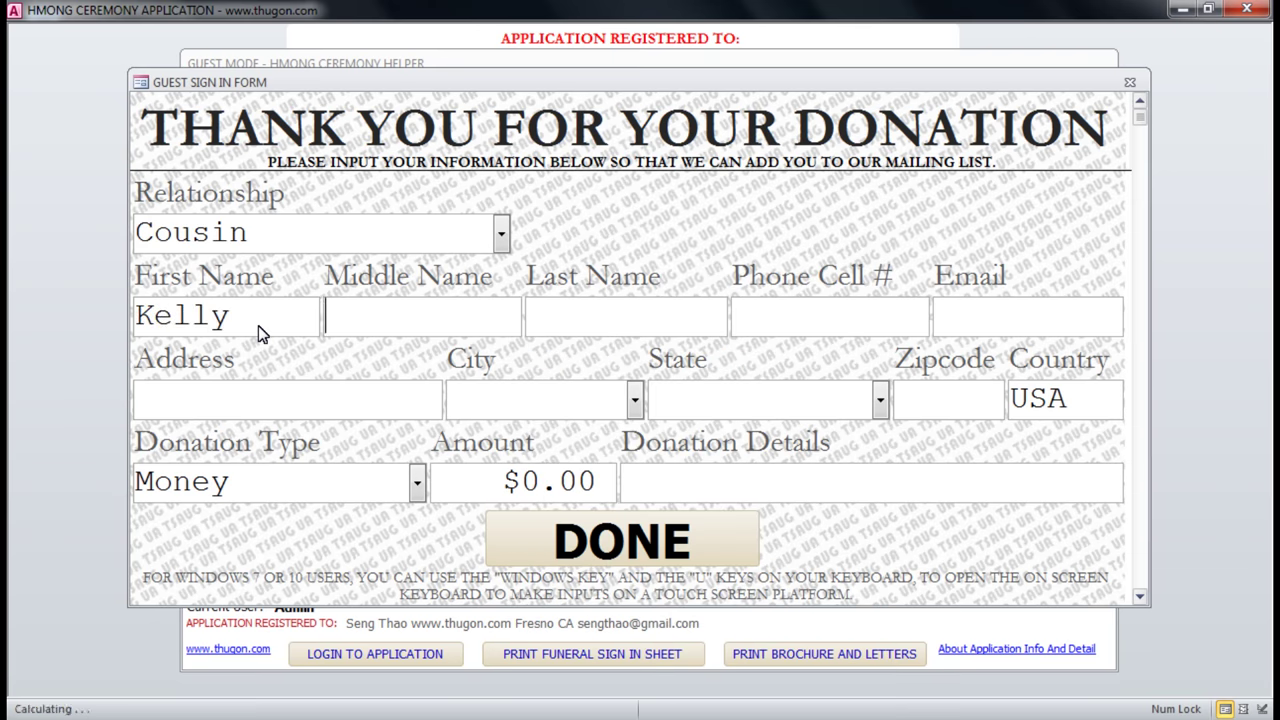
key(Tab)
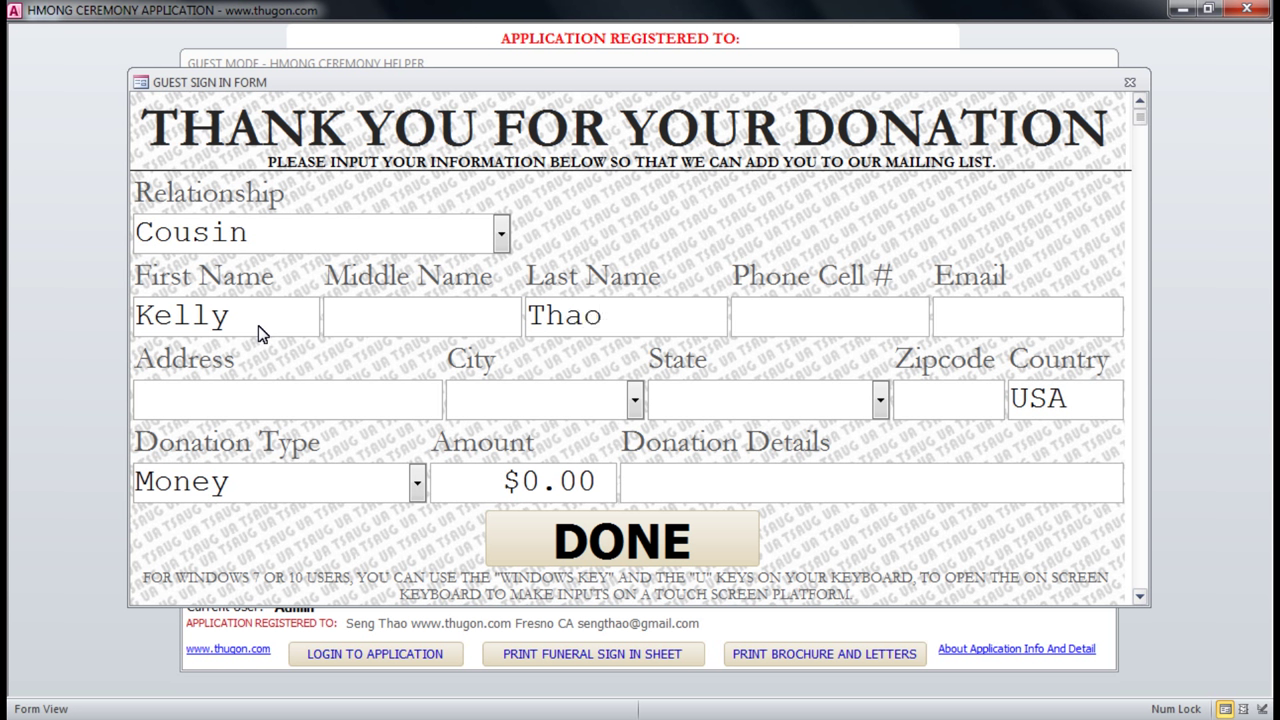
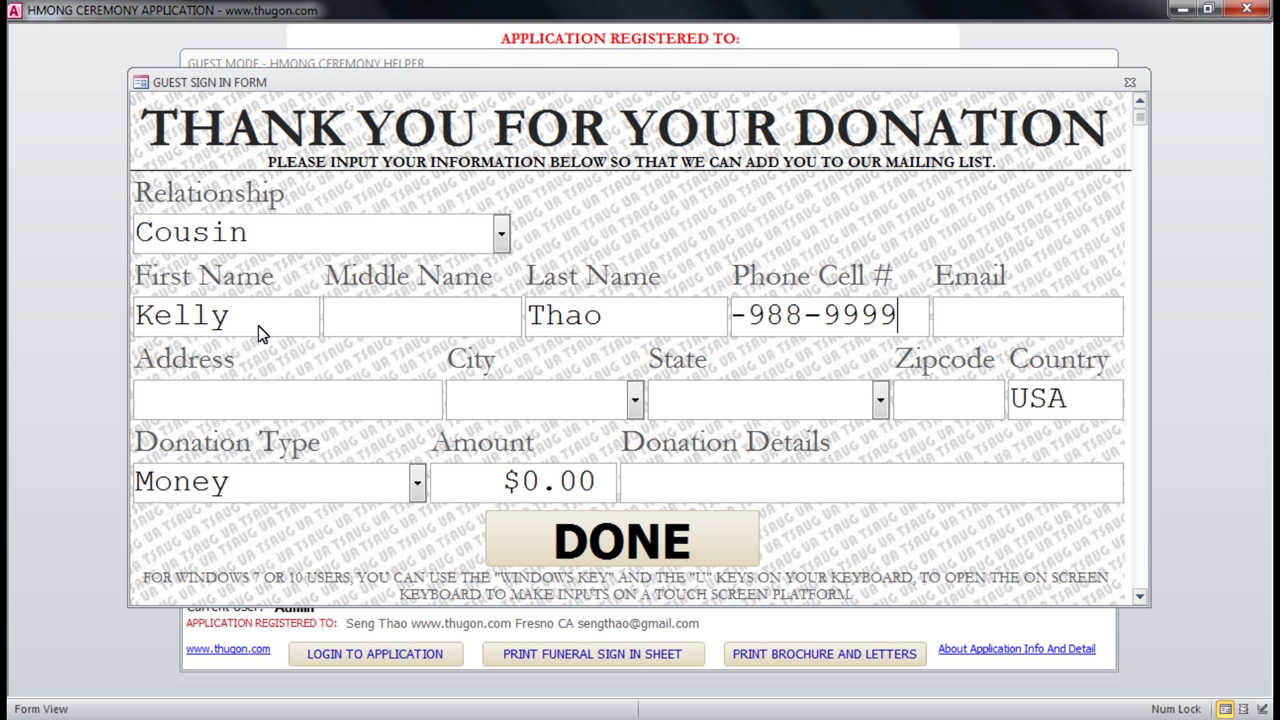
Fill in the guest's e-mail, street address, city, state and zip code.
key(Tab)
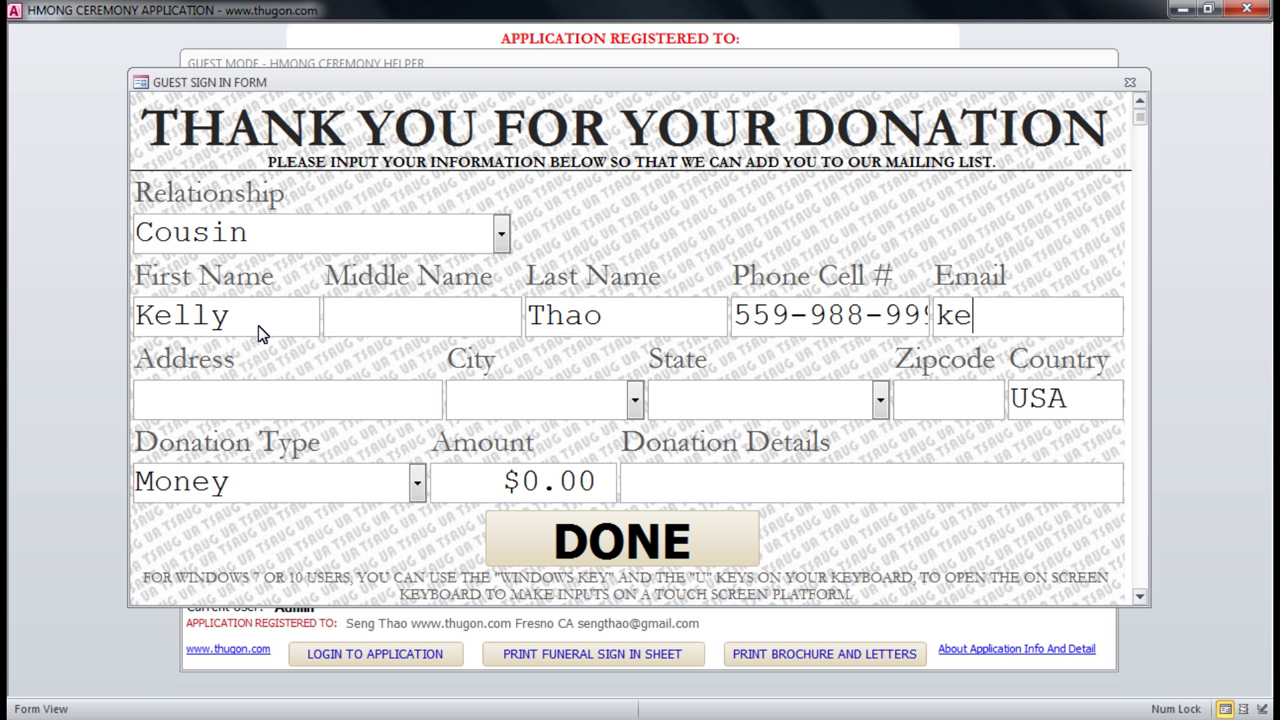
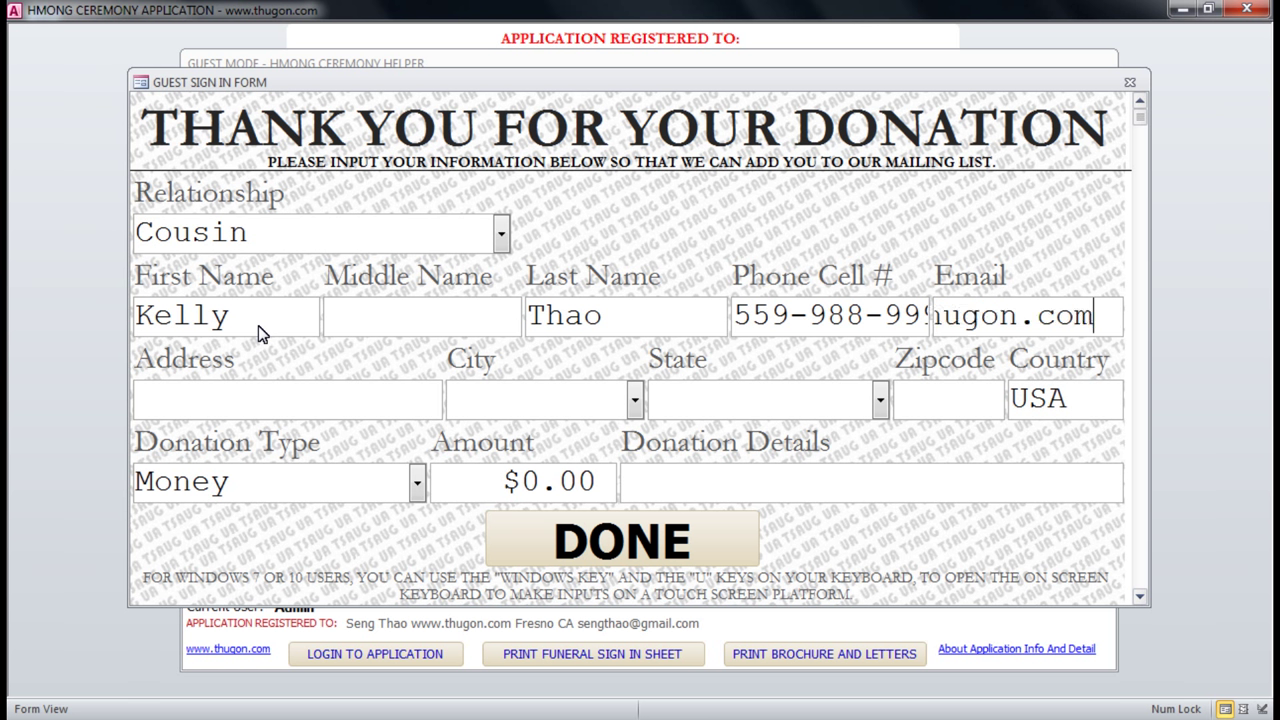
key(Tab)
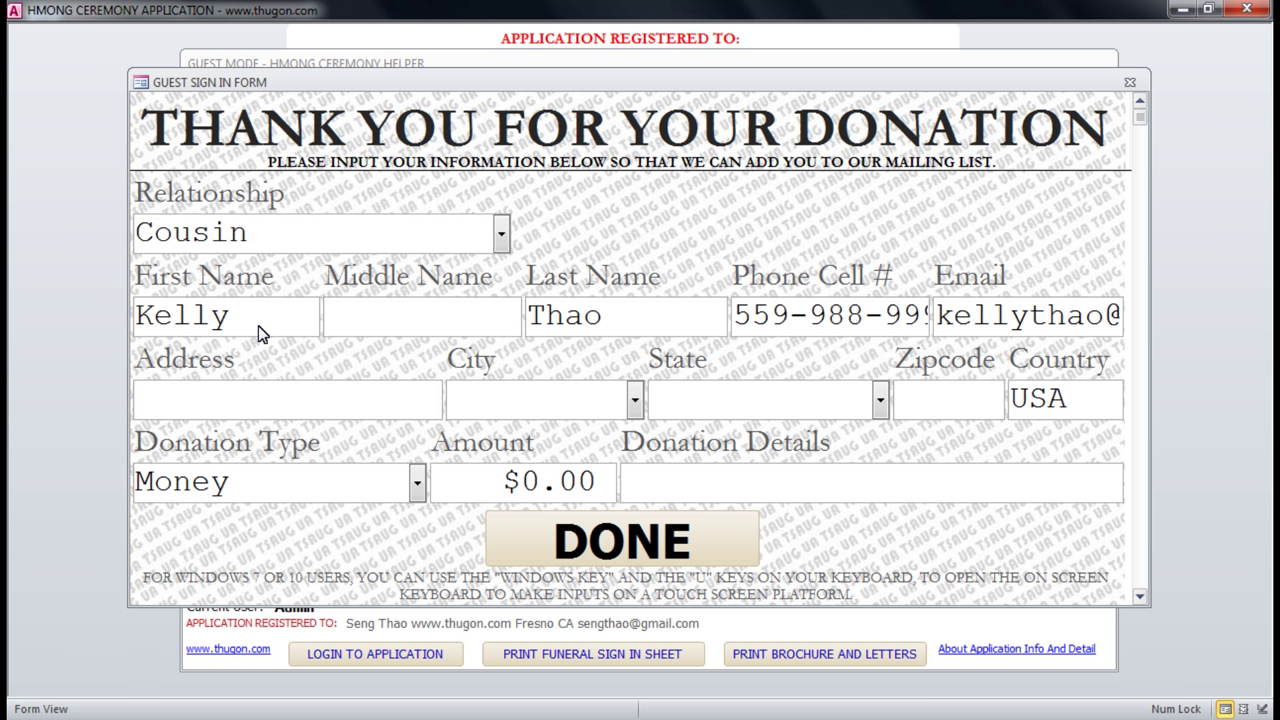
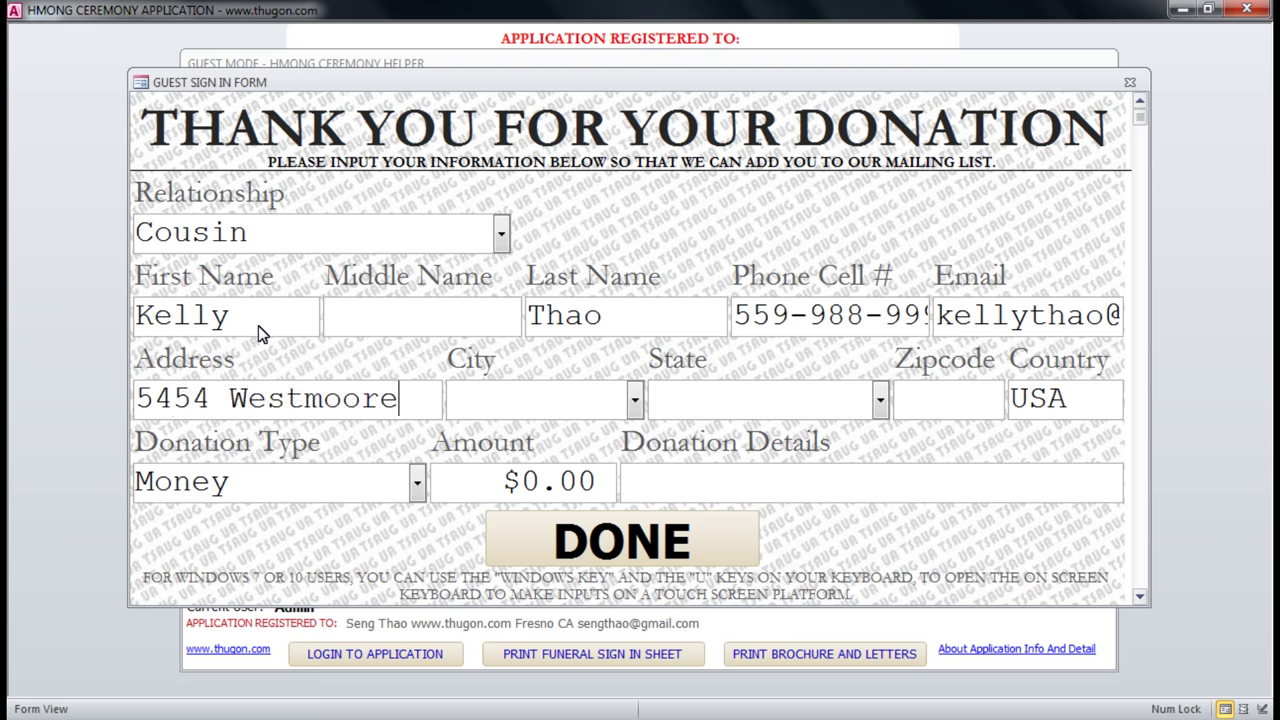
key(Tab)
text(Fresno)
key(Tab)
text(California)
key(Tab)
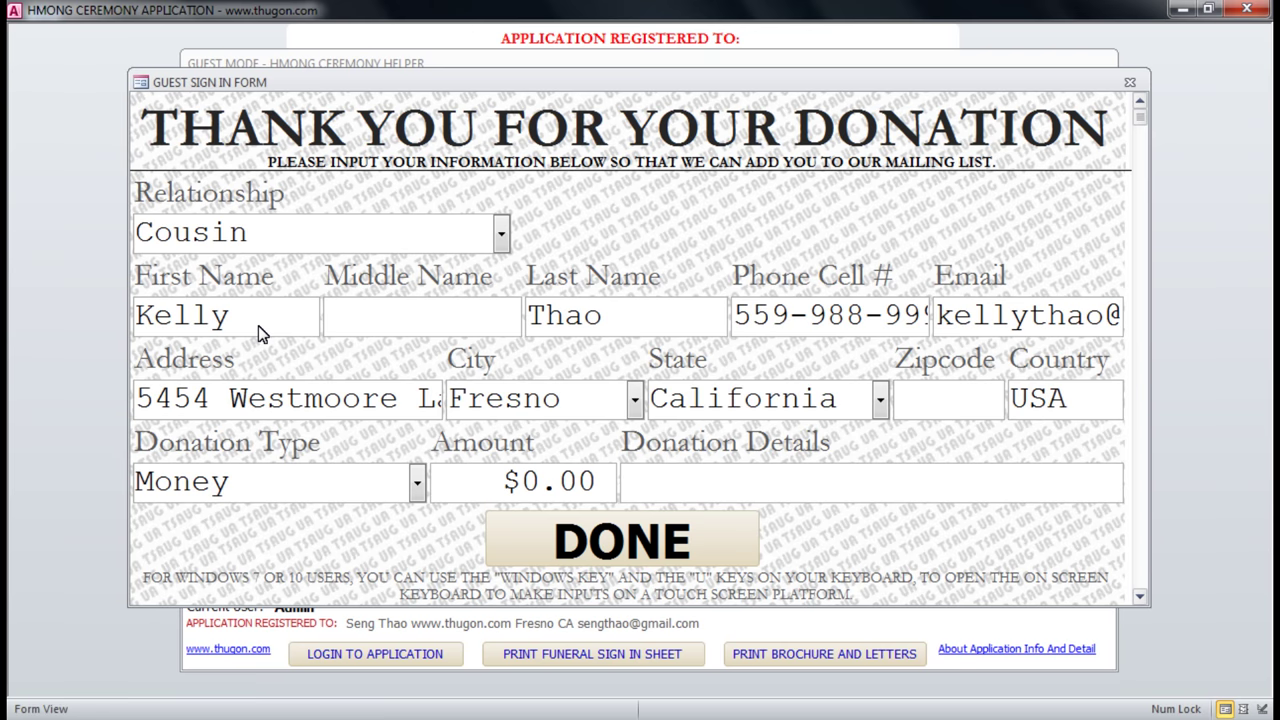
text(93701)
key(Tab)
key(Tab)
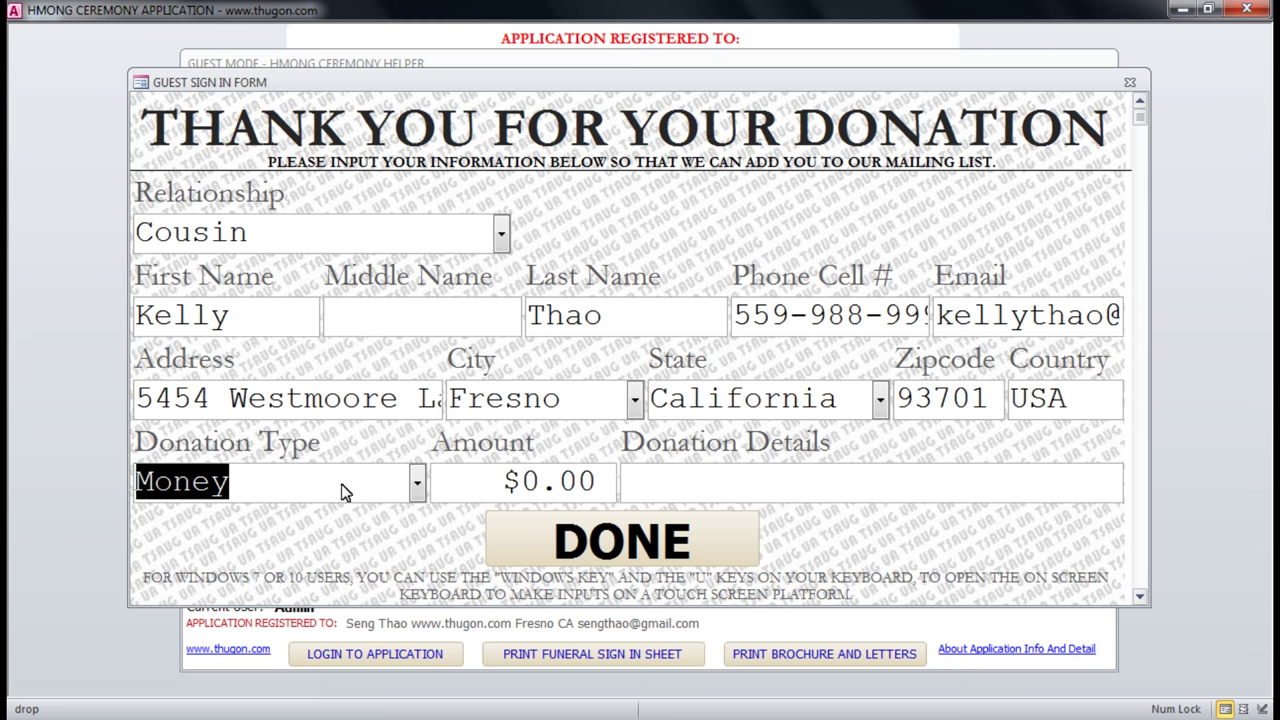
click(417, 485)
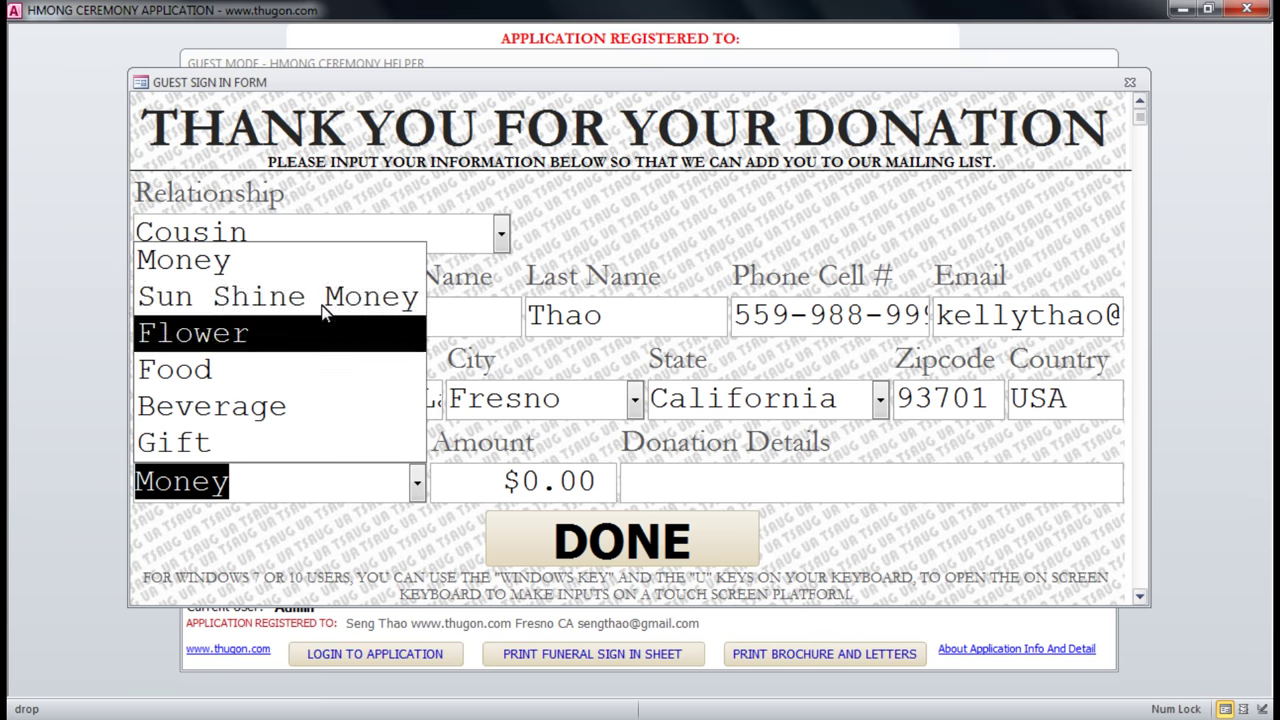
Recheck the Relationship list, leaving it set to Cousin.
click(502, 236)
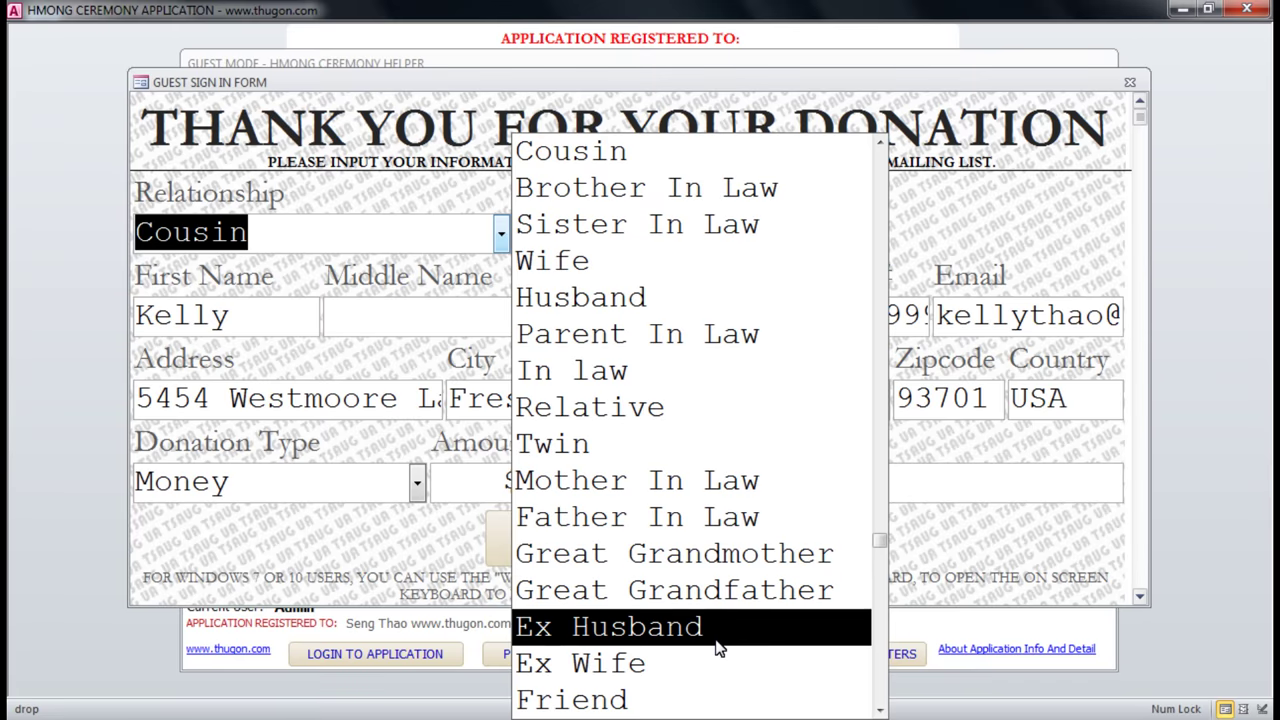
drag(883, 545, 886, 251)
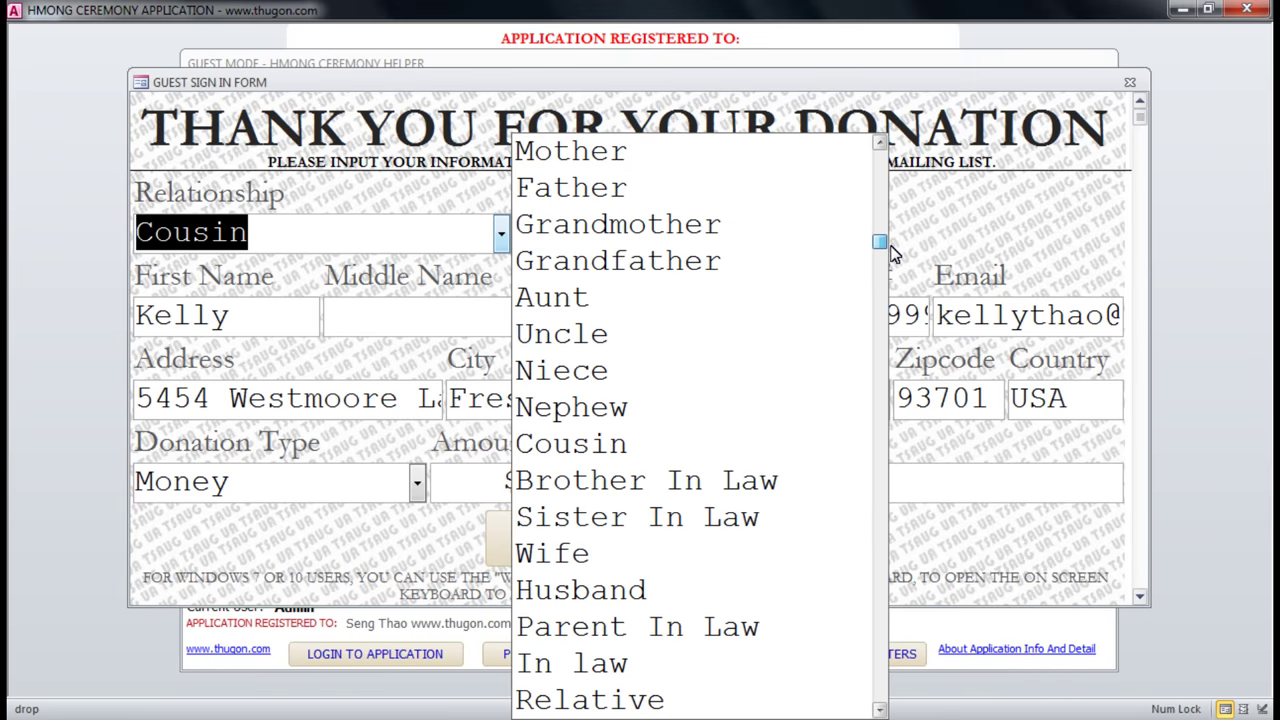
click(330, 241)
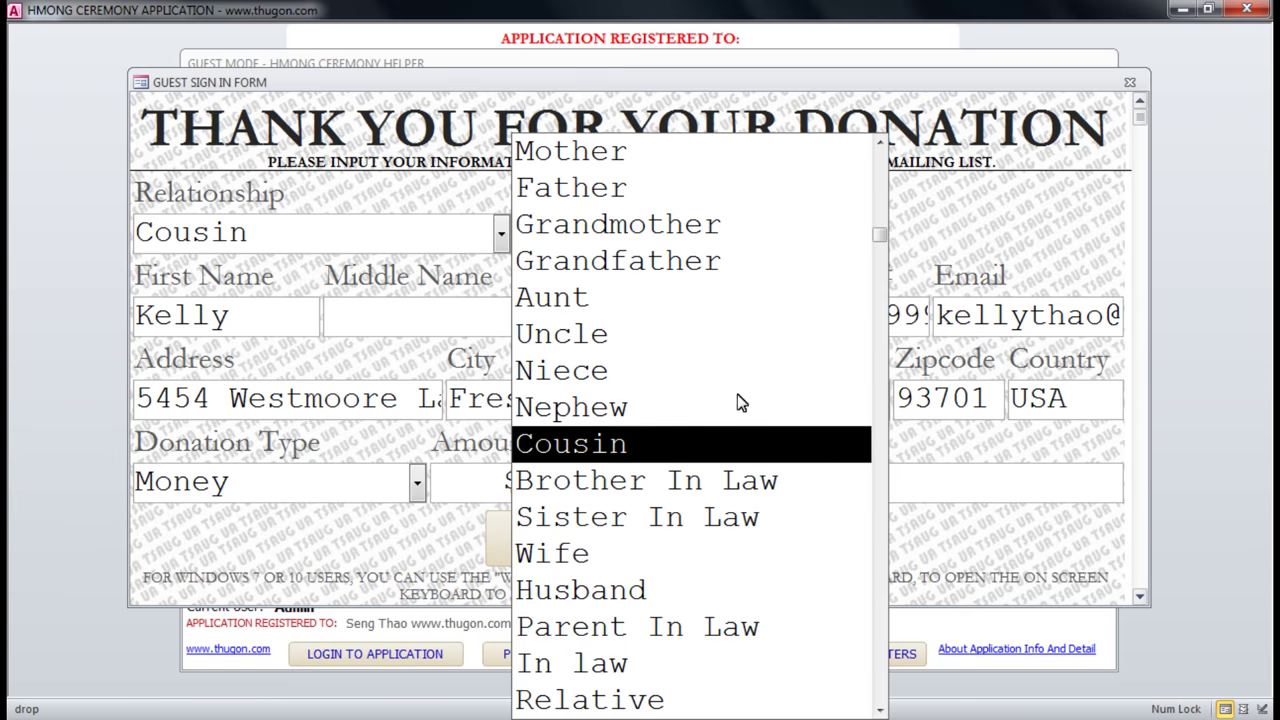
click(392, 538)
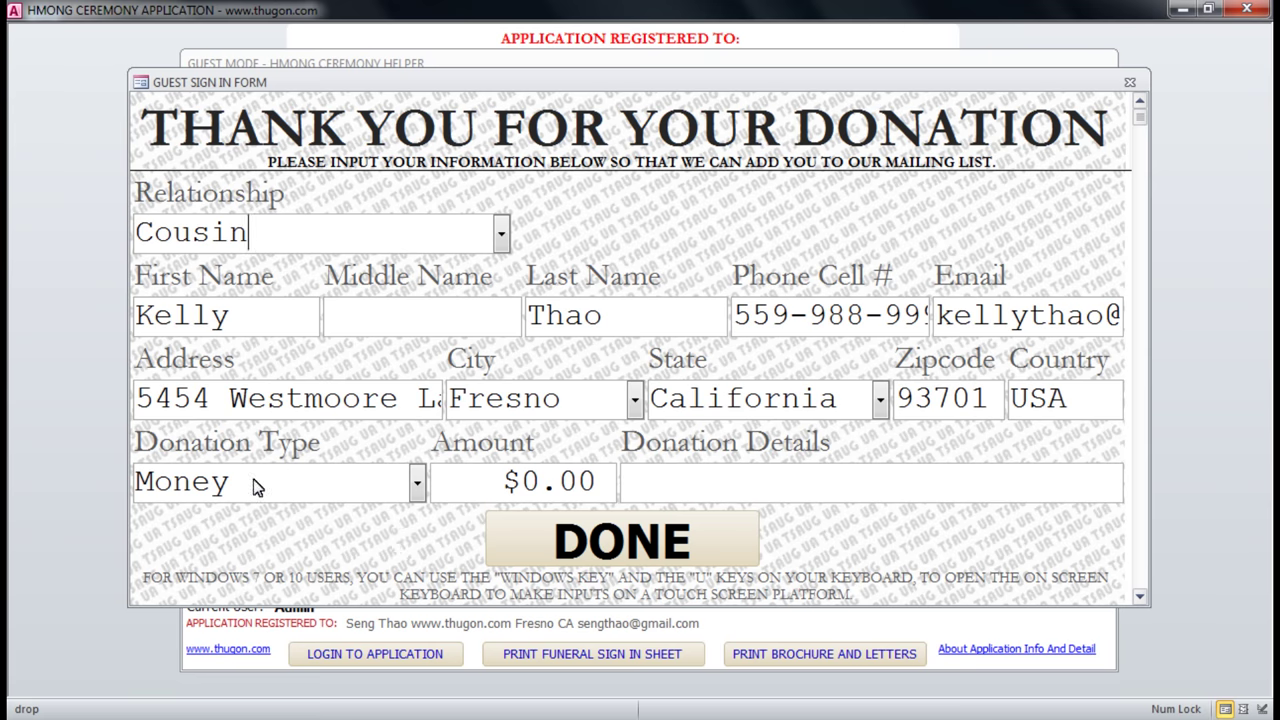
Choose Sun Shine Money as the donation type and enter an amount of 50.
click(418, 486)
click(245, 298)
click(479, 480)
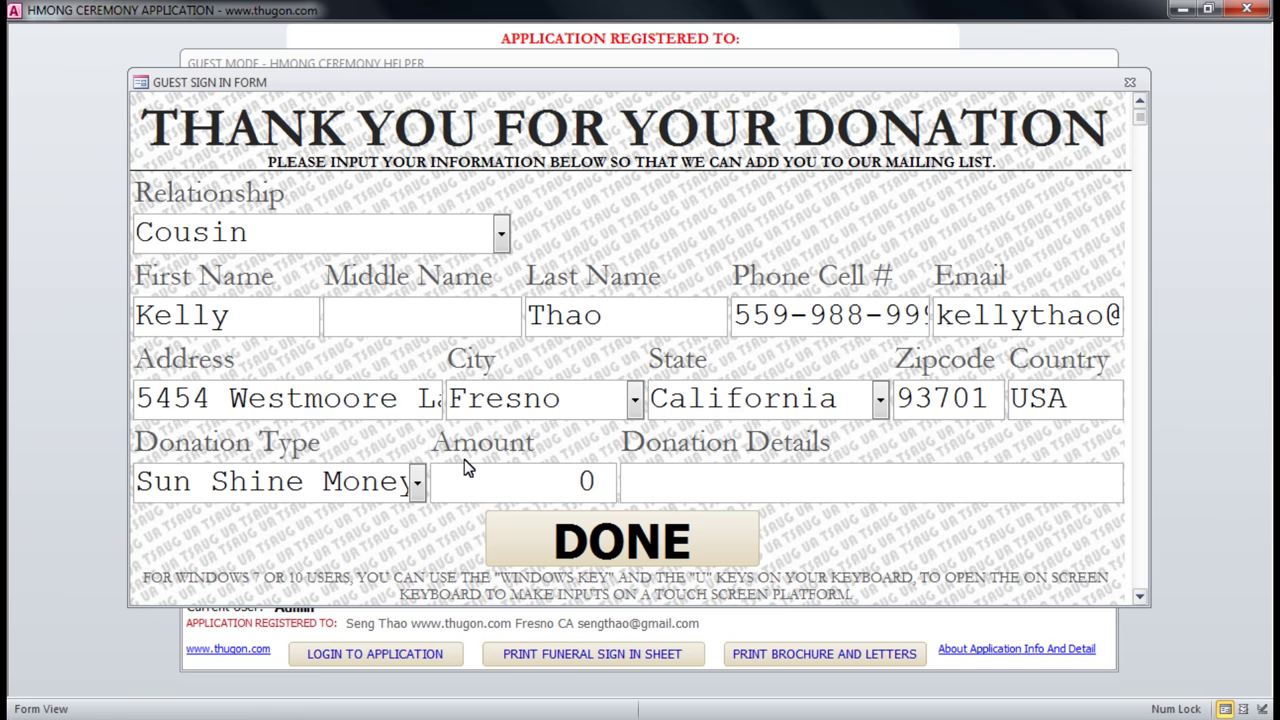
drag(525, 483, 650, 482)
text(50)
click(650, 484)
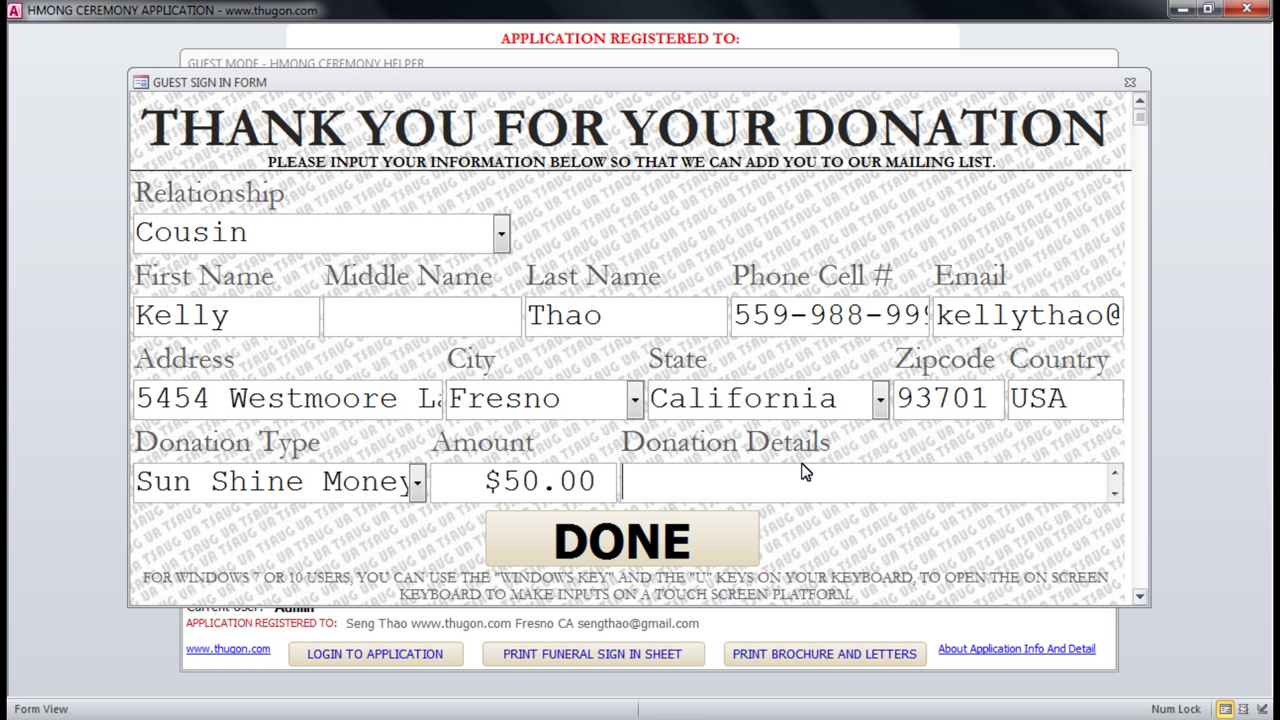
Enter 'Love you always.' as the donation details and submit with DONE.
text(Love you al)
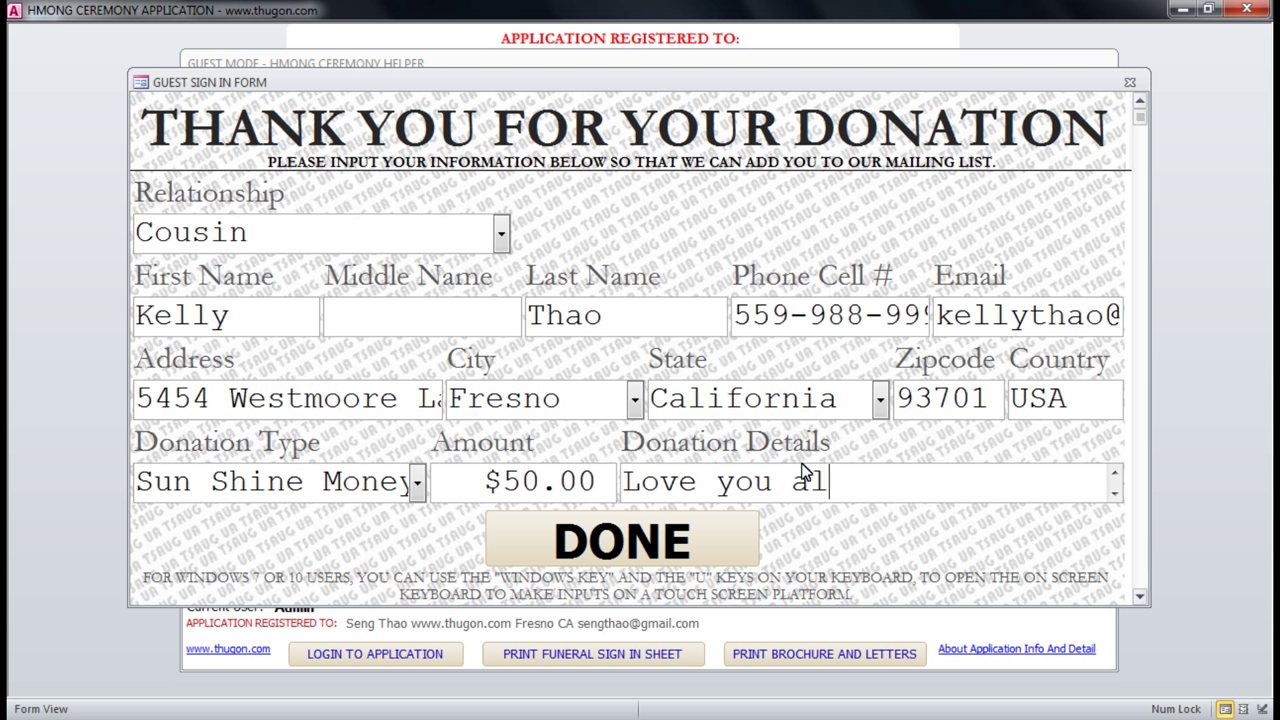
text(ways.)
click(665, 556)
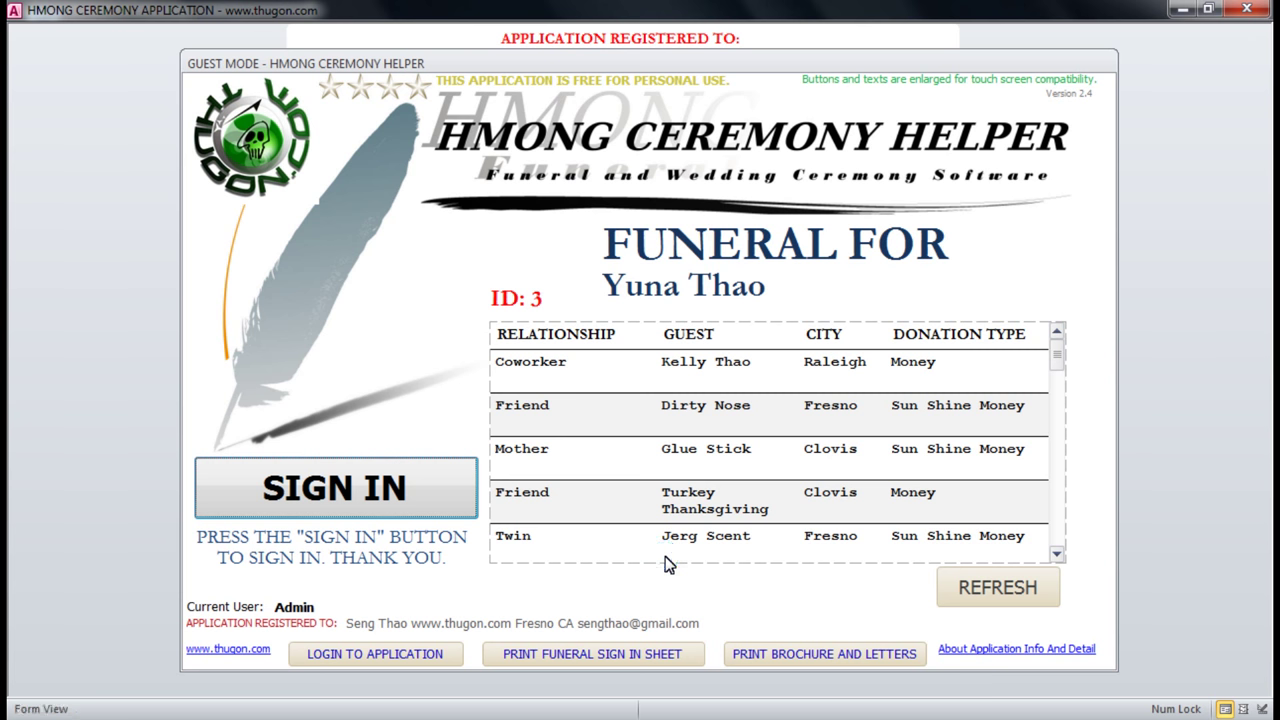
Refresh the guest list and highlight the new Cousin row's name, city and Sun Shine Money donation.
click(1018, 600)
click(1018, 600)
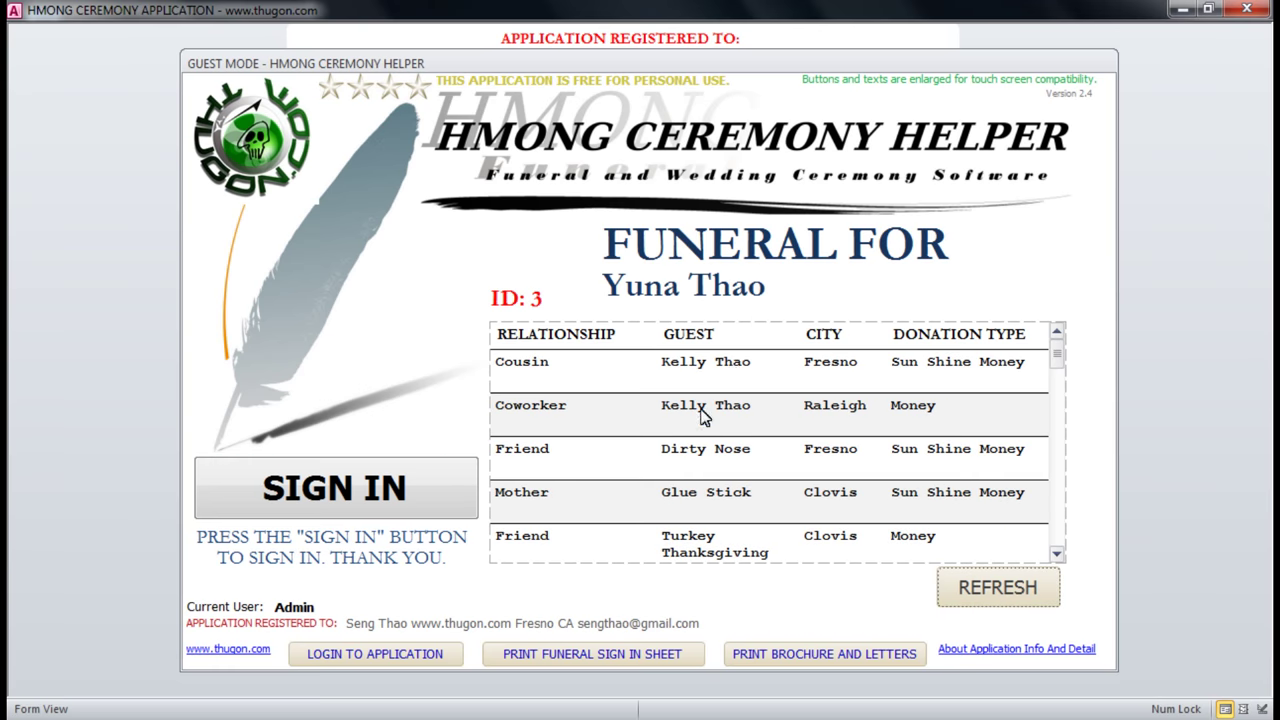
drag(750, 362, 550, 366)
double_click(550, 364)
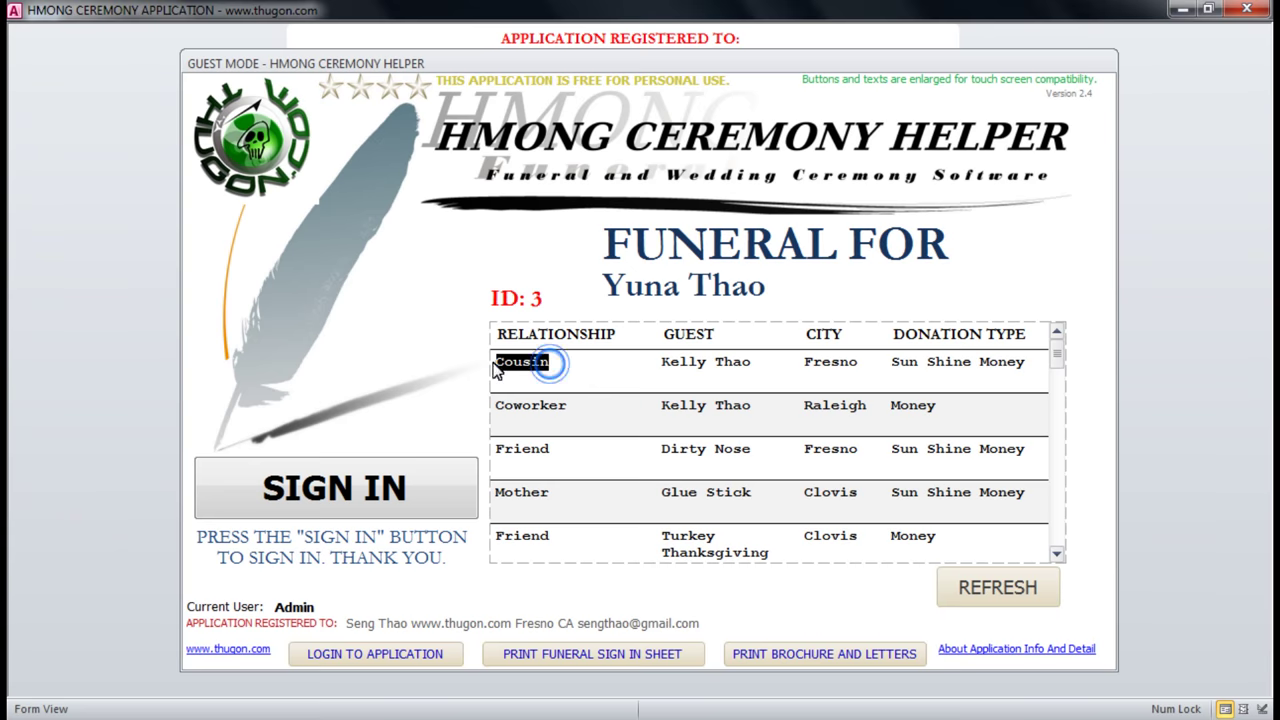
double_click(806, 362)
drag(897, 363, 1040, 373)
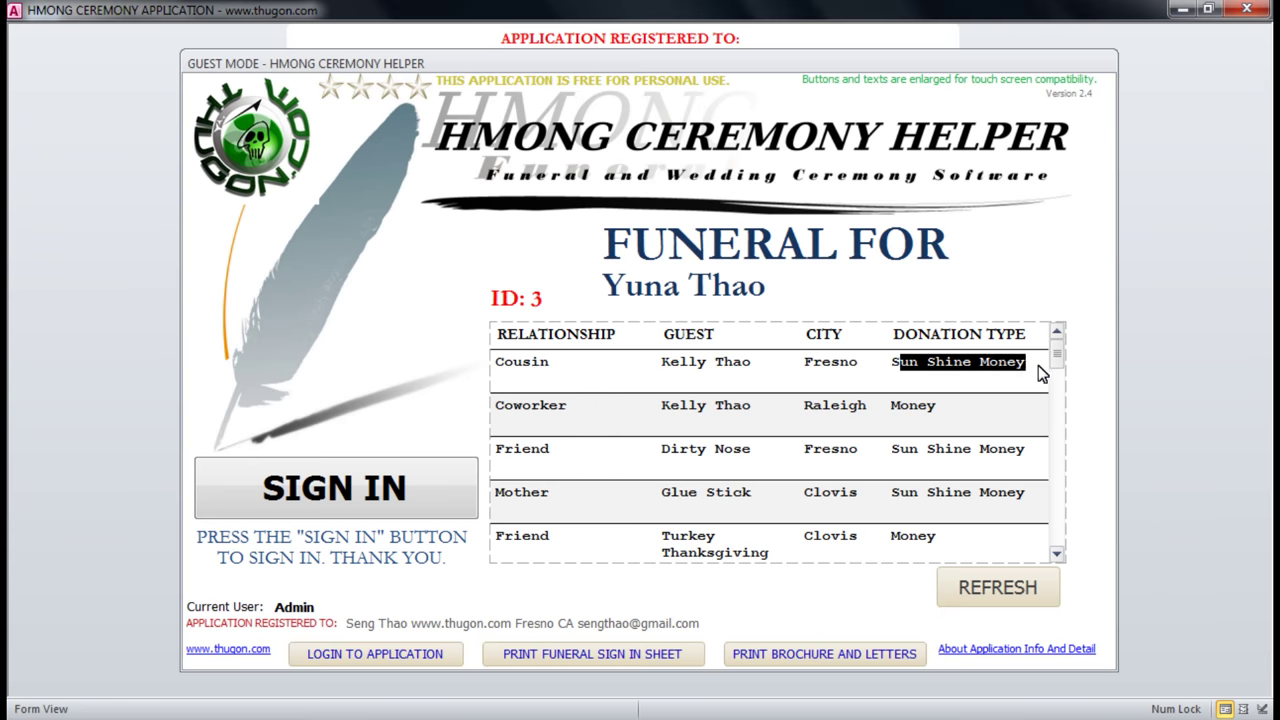
click(906, 364)
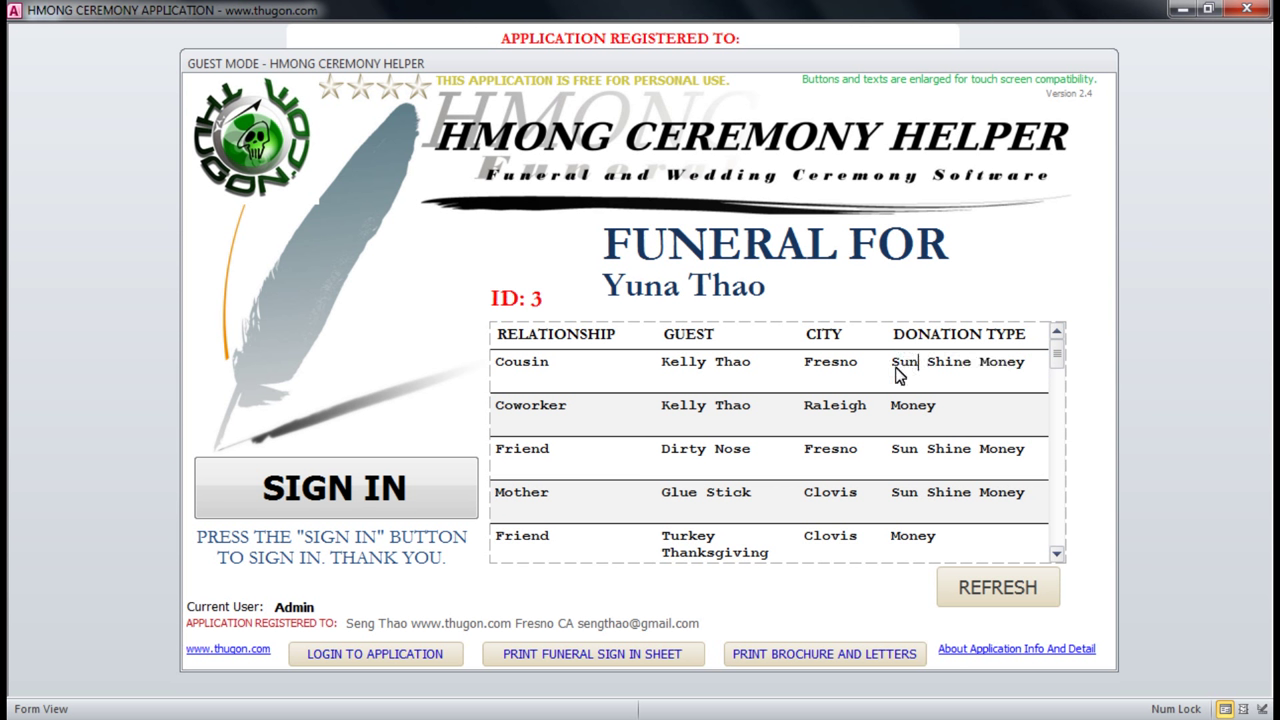
drag(895, 368, 964, 392)
click(934, 409)
double_click(934, 409)
click(915, 378)
Refresh the guest list again and scroll down through the lower guest rows.
click(1000, 588)
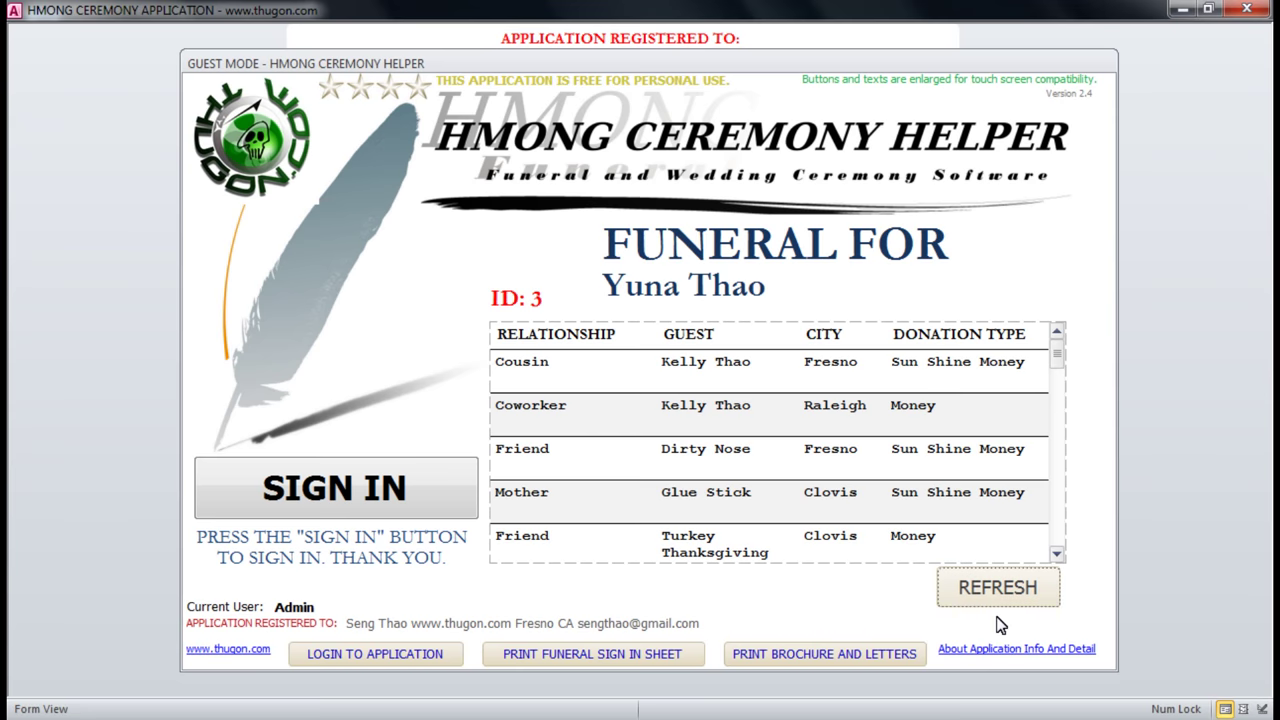
click(1057, 555)
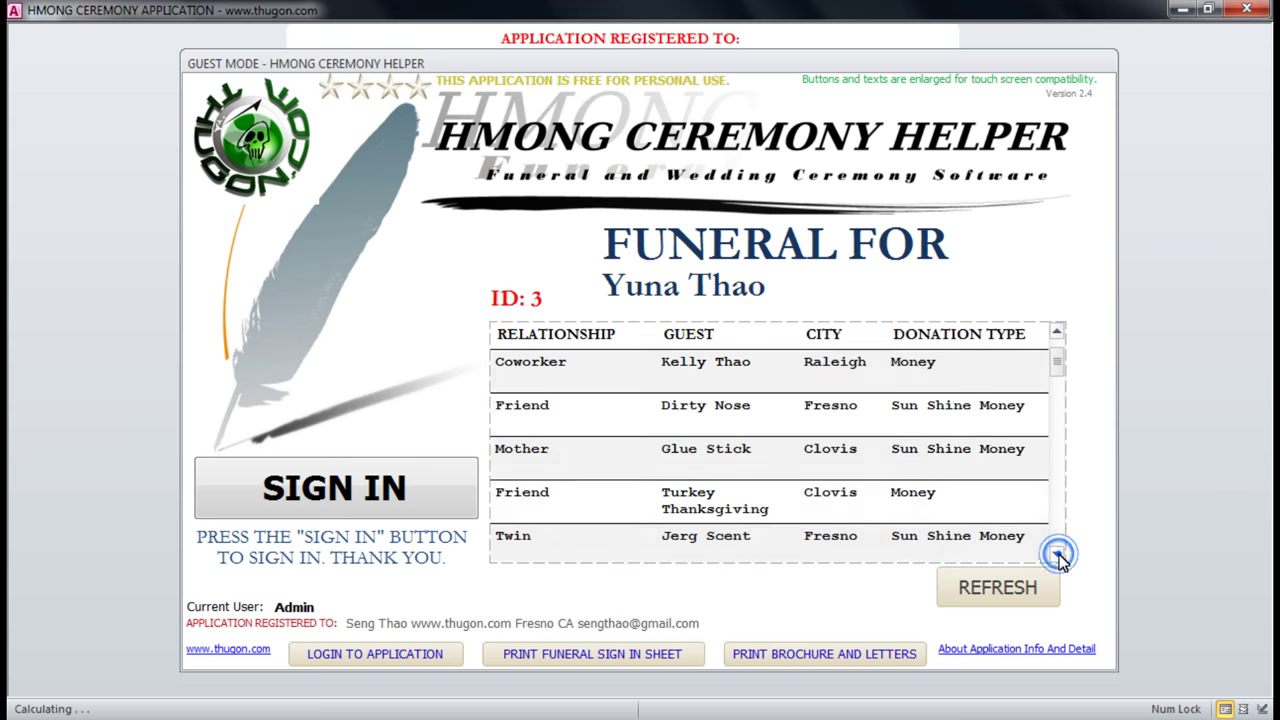
click(1057, 555)
click(1057, 555)
click(1057, 555)
click(1057, 555)
drag(1057, 392, 1062, 352)
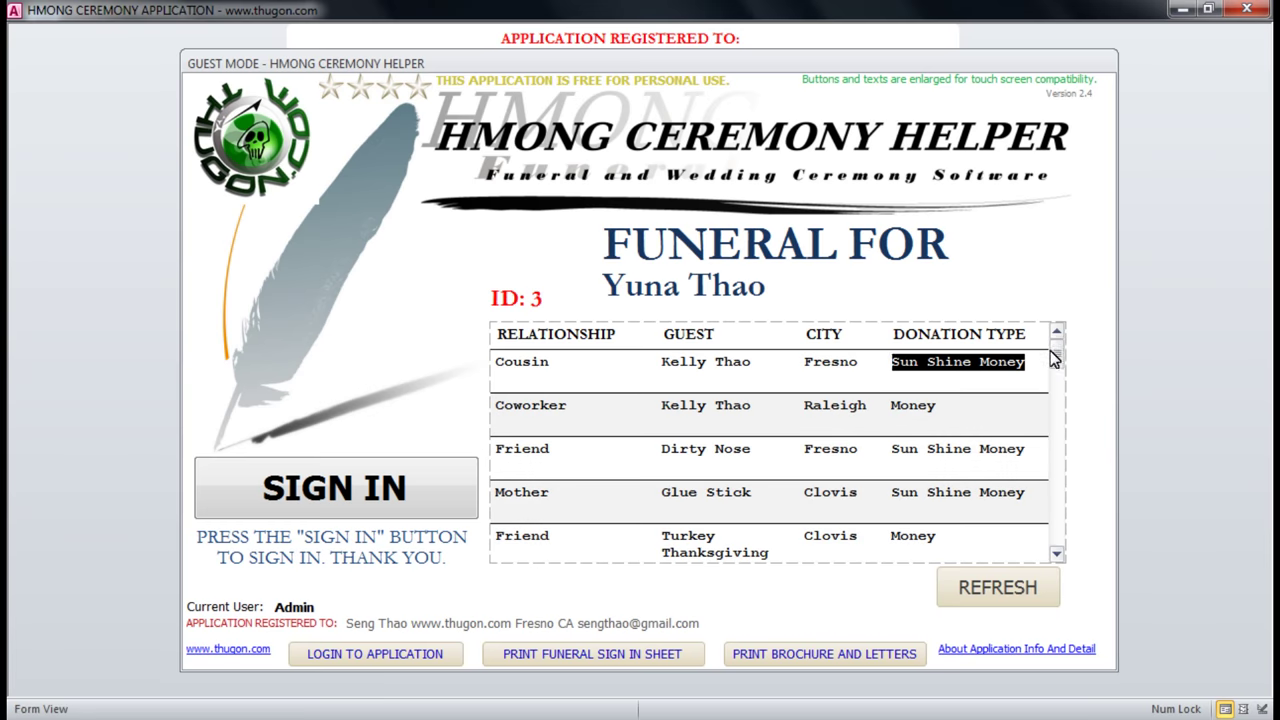
click(1058, 556)
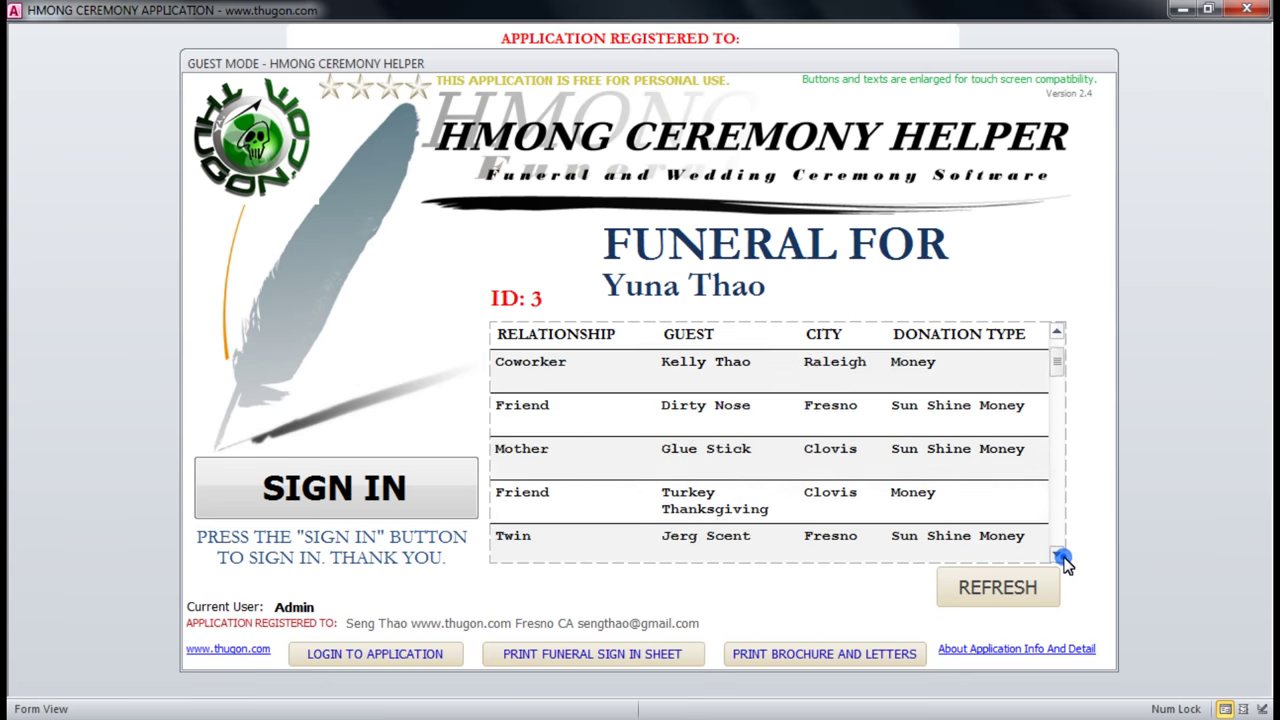
click(1058, 556)
click(1060, 558)
click(1060, 558)
click(1060, 558)
drag(1057, 436, 1058, 356)
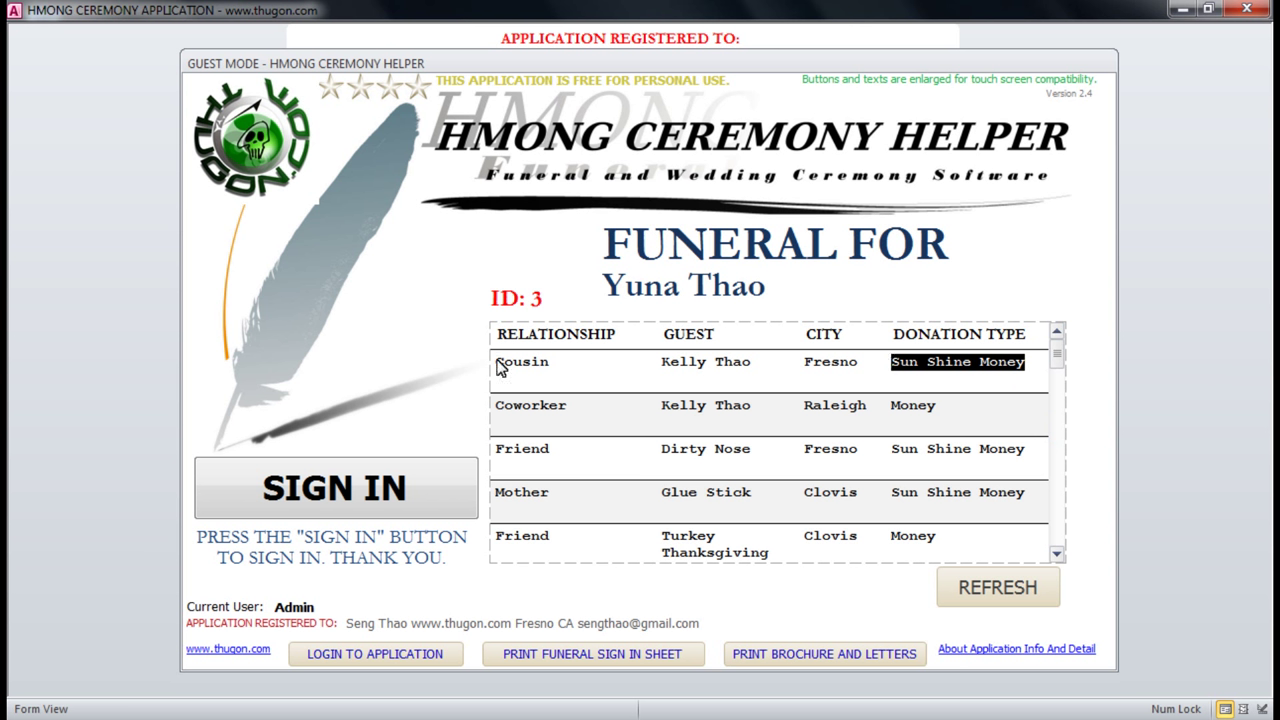
Re-check the top row's Cousin, name, city and Sun Shine Money, then start a blank sign-in form.
drag(559, 363, 491, 369)
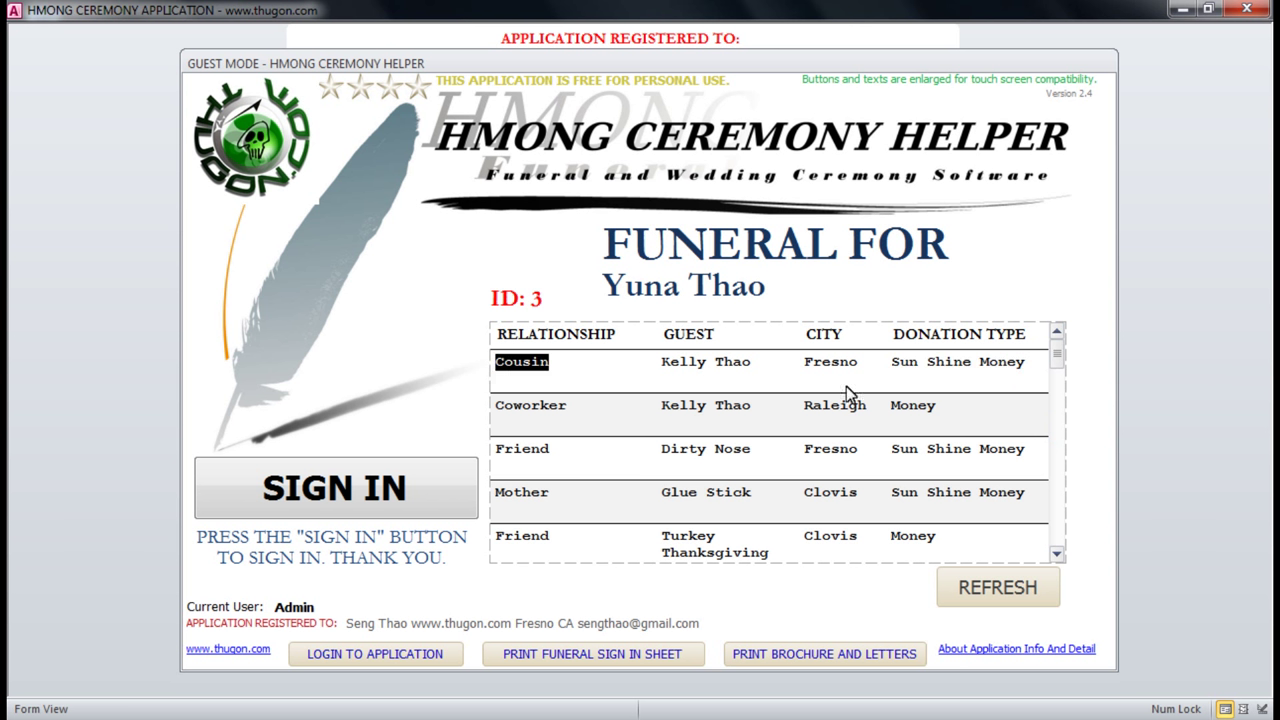
drag(752, 363, 631, 371)
drag(858, 363, 806, 366)
drag(888, 366, 1027, 366)
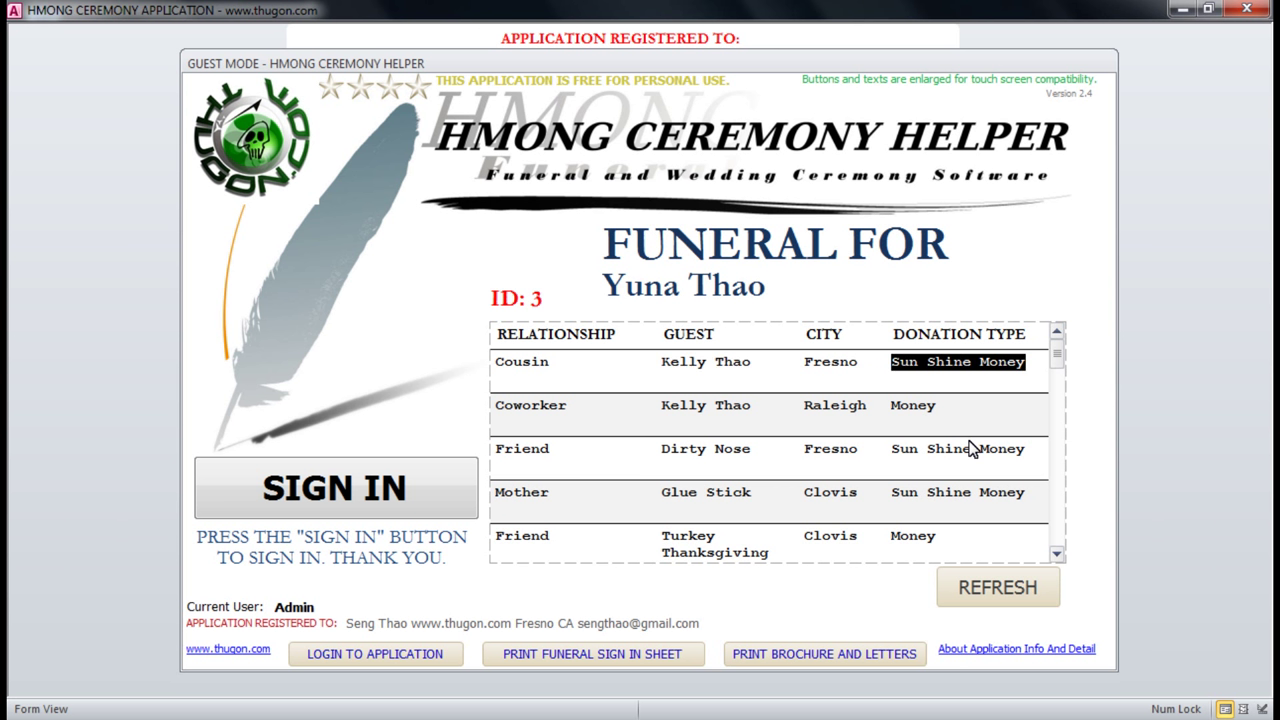
click(356, 472)
click(418, 488)
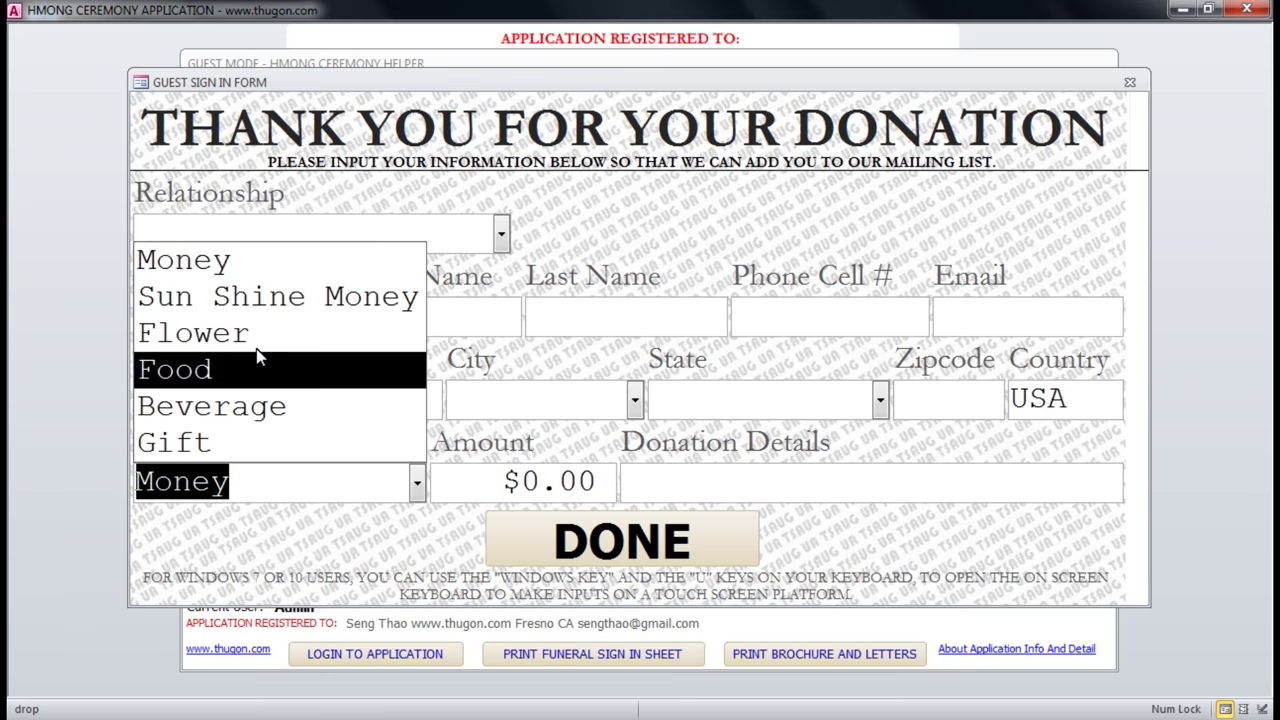
click(71, 380)
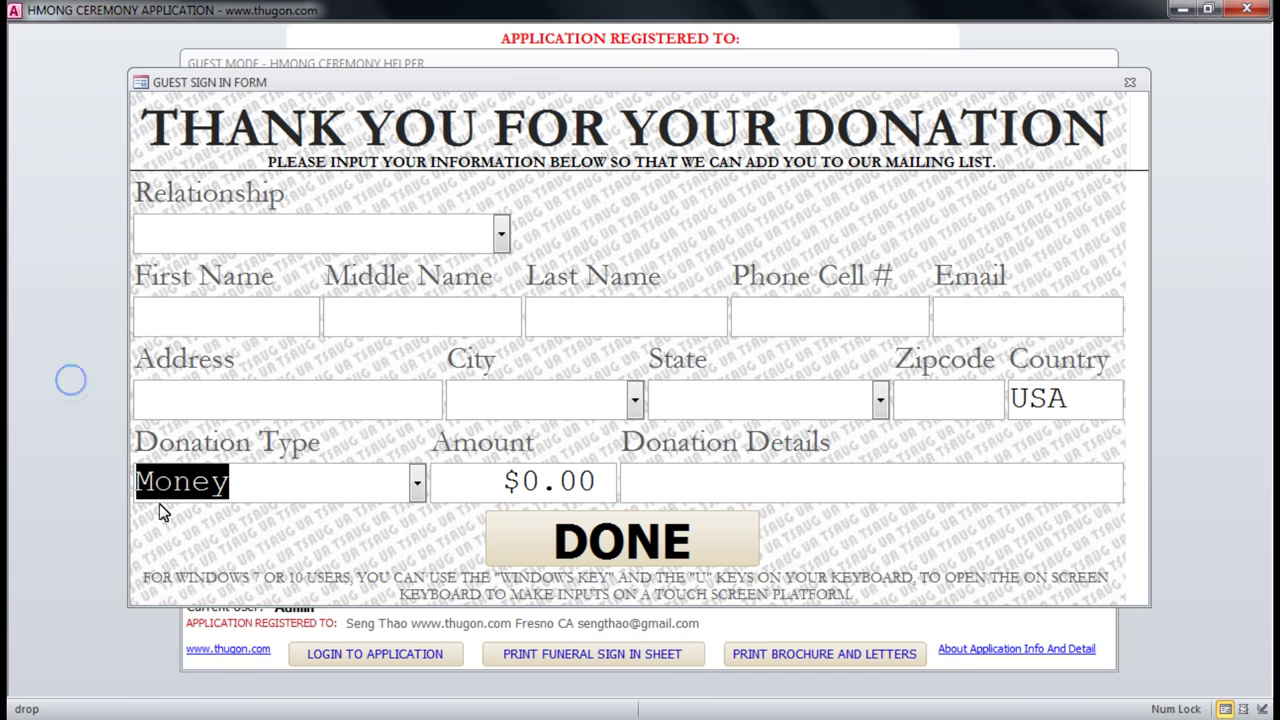
click(1128, 84)
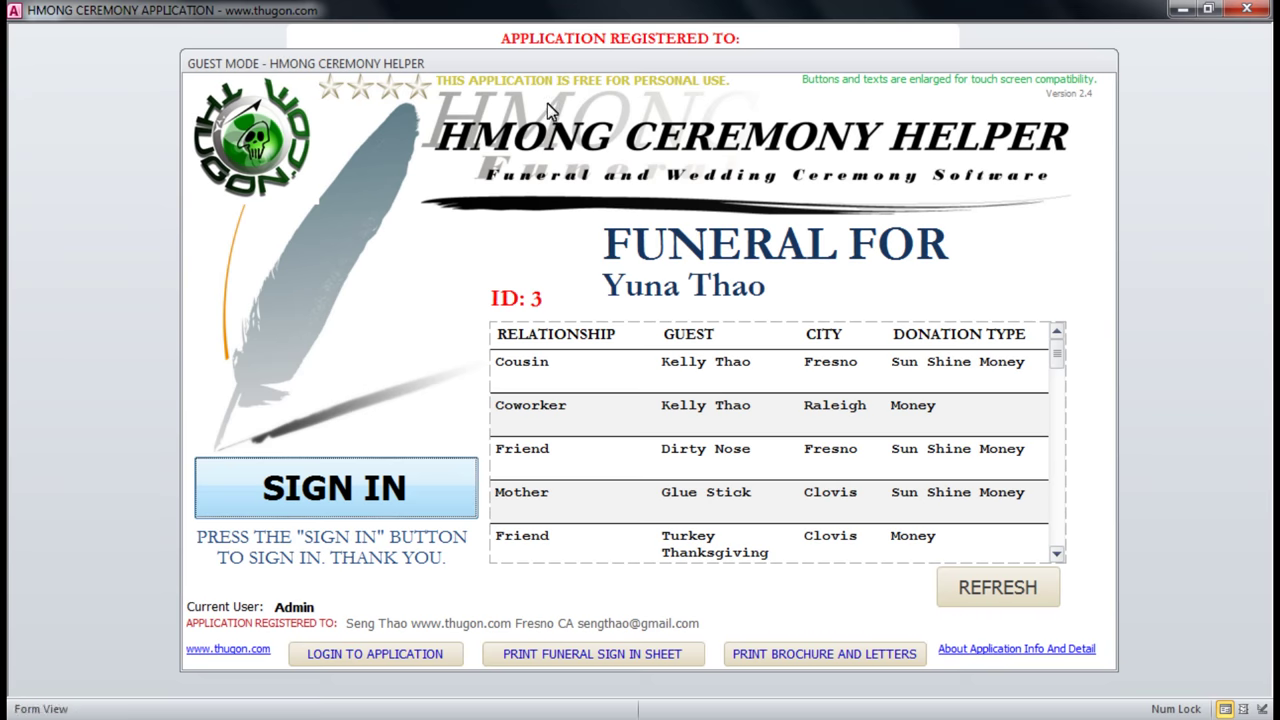
Preview the blank funeral sign-in sheet, dismiss the printing tip, and toggle the zoom.
click(620, 662)
click(640, 295)
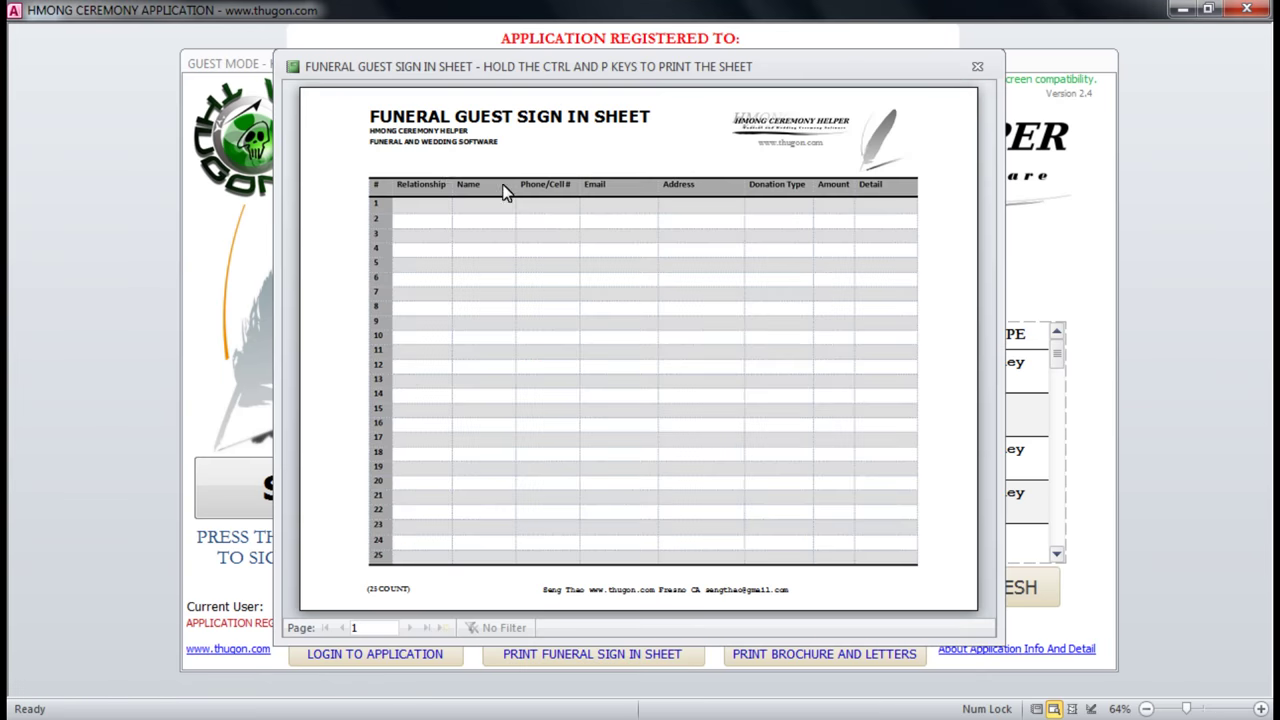
click(444, 172)
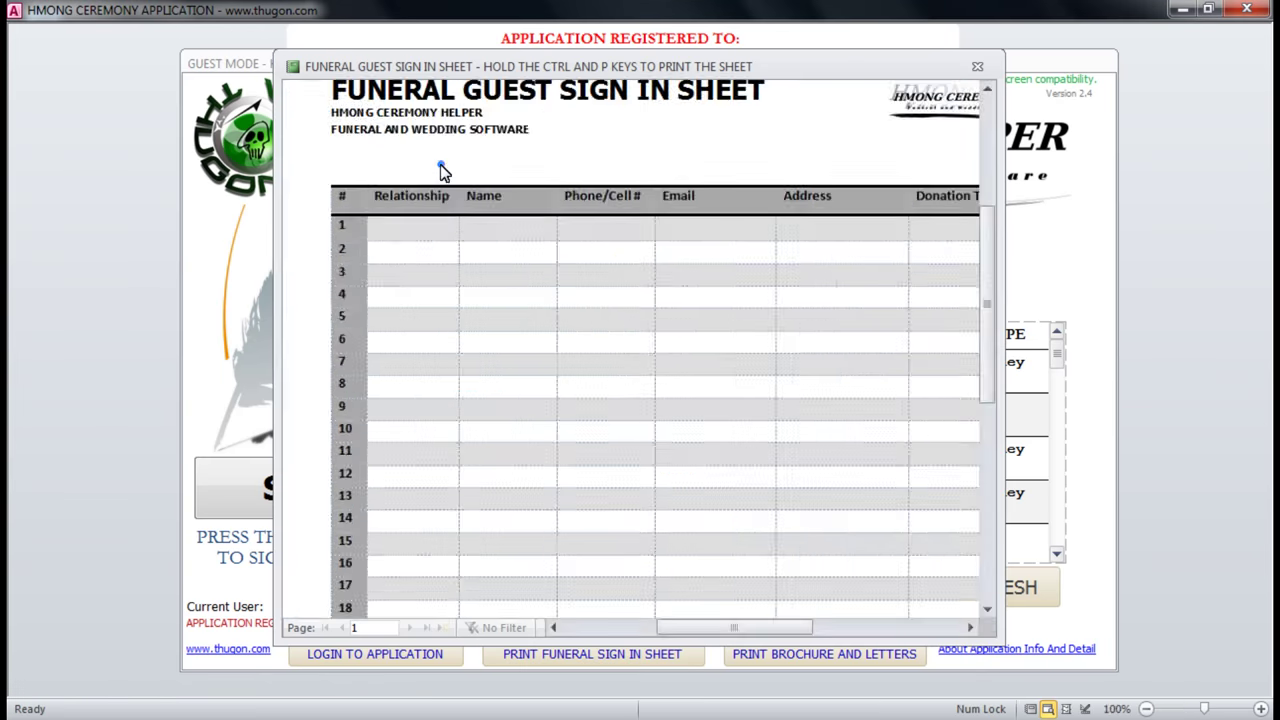
click(441, 165)
click(391, 86)
click(391, 86)
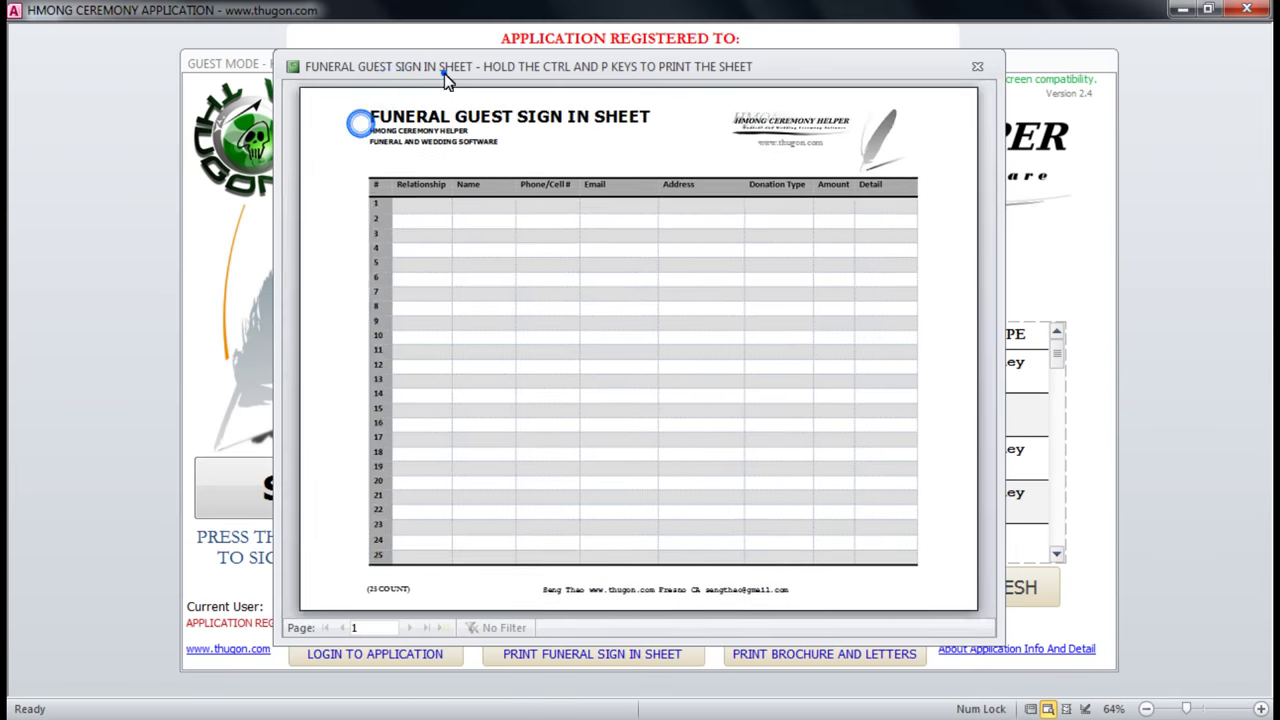
Reposition and enlarge the sheet preview, check its columns at full size, then close it.
drag(445, 80, 240, 72)
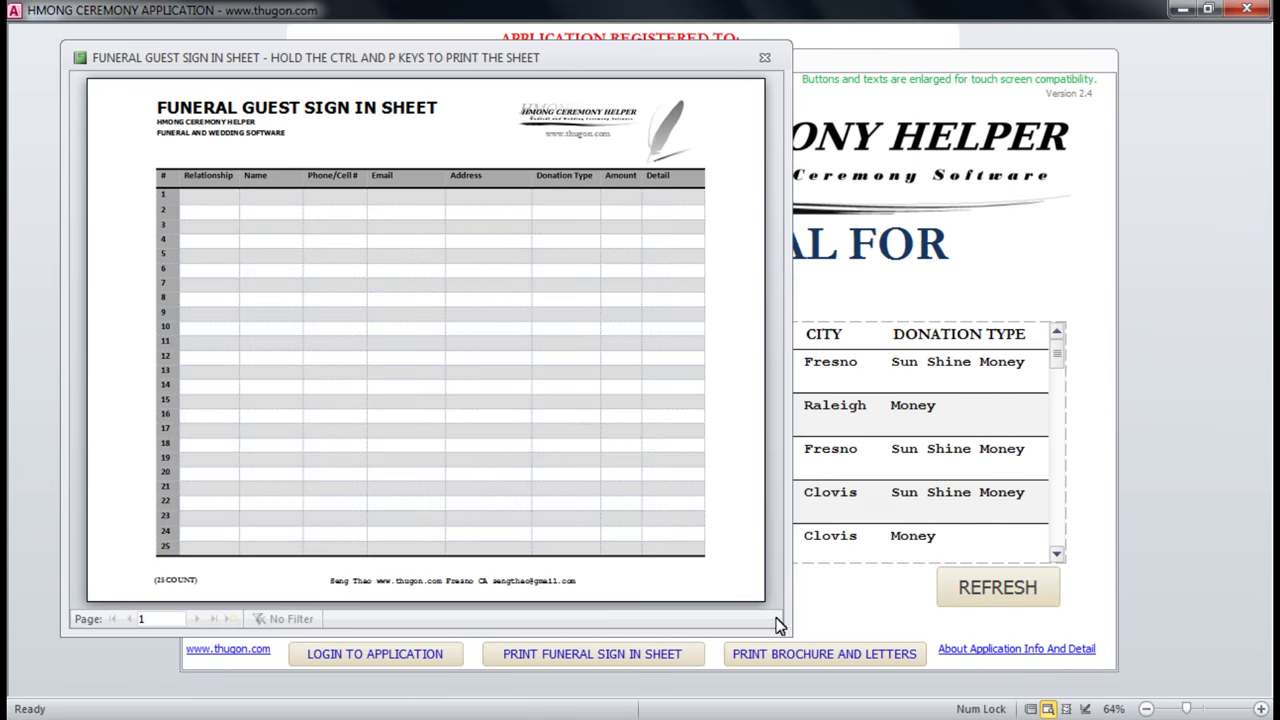
drag(778, 625, 962, 695)
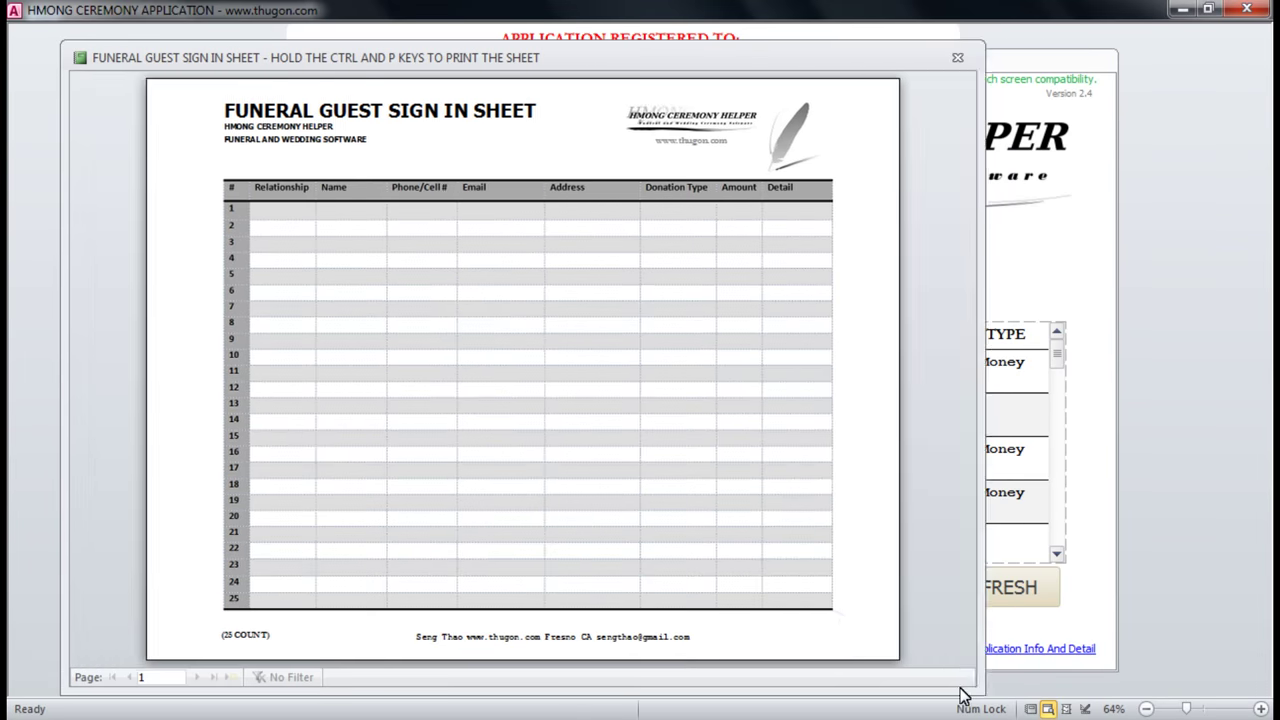
click(289, 214)
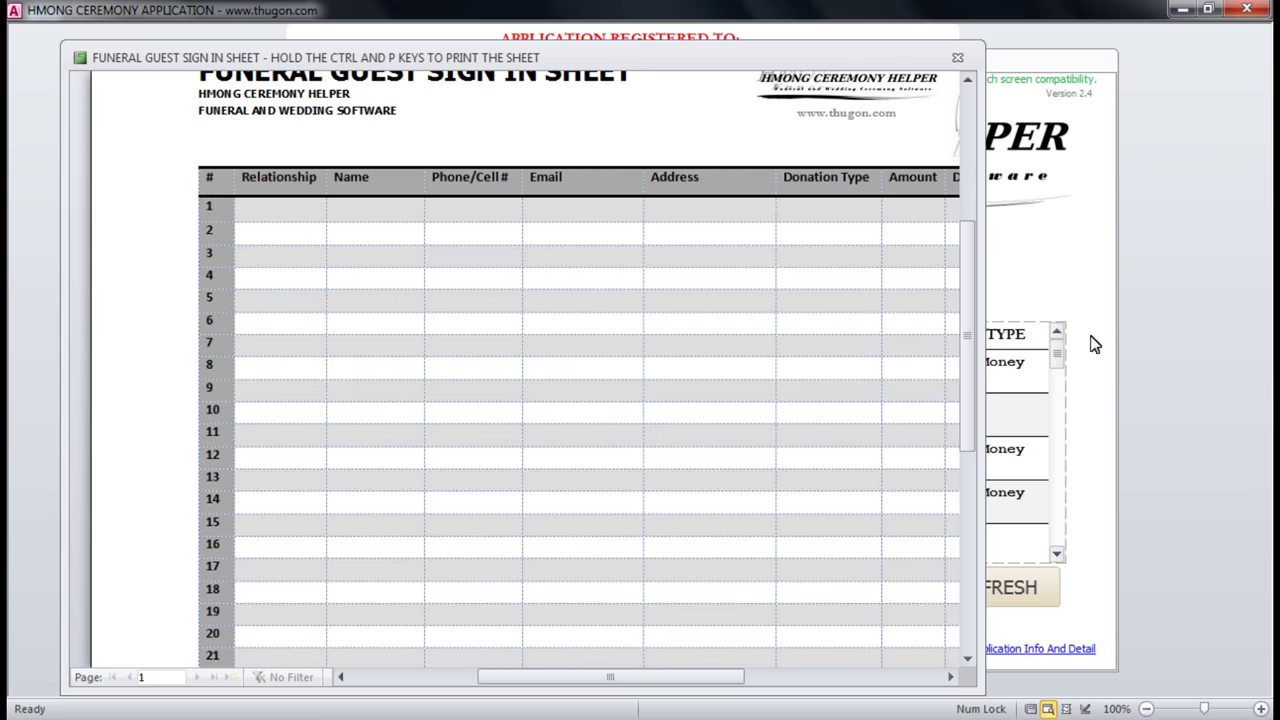
click(549, 252)
click(547, 251)
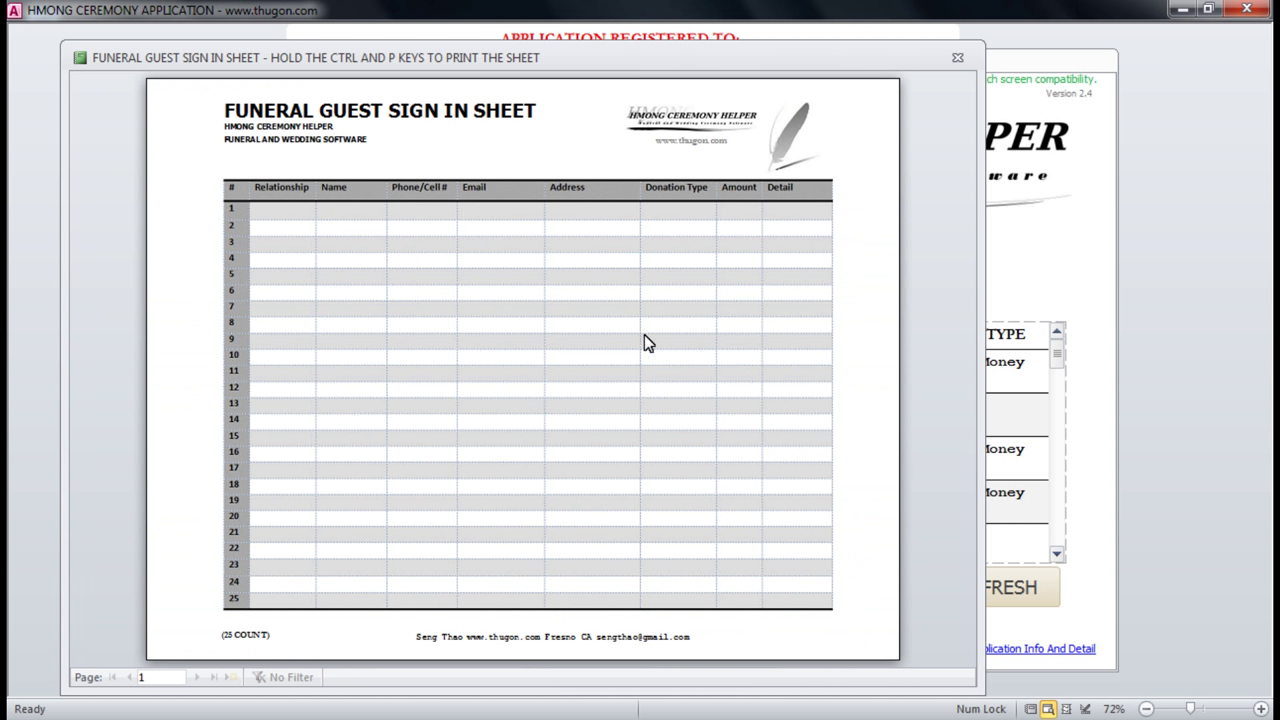
click(957, 63)
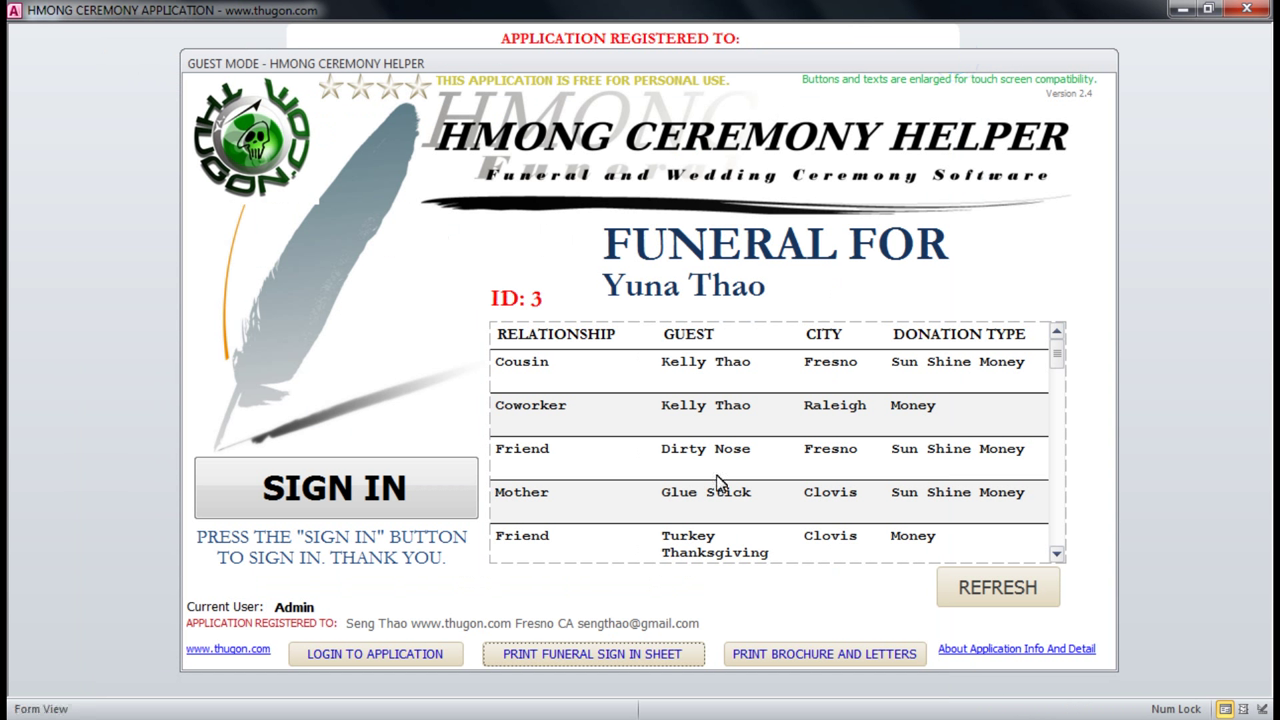
Find the invitation letter unavailable in guest mode, then preview the funeral notification letter instead.
click(818, 656)
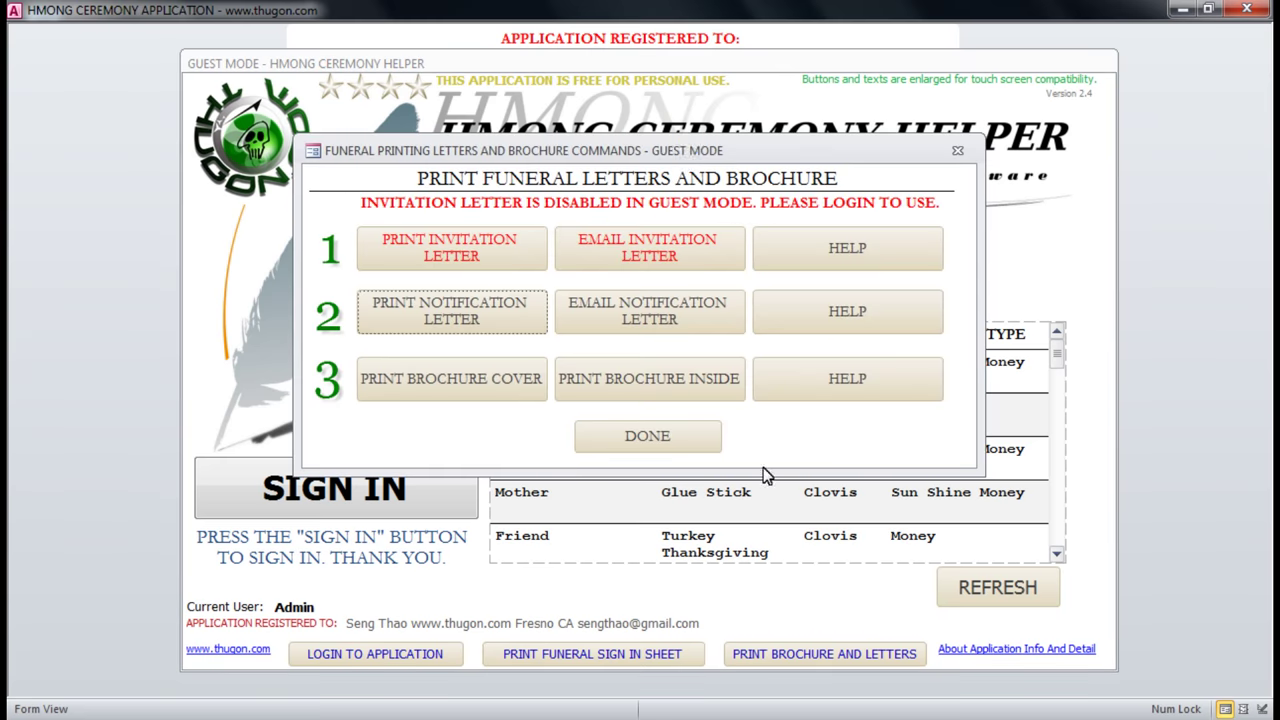
drag(690, 150, 677, 172)
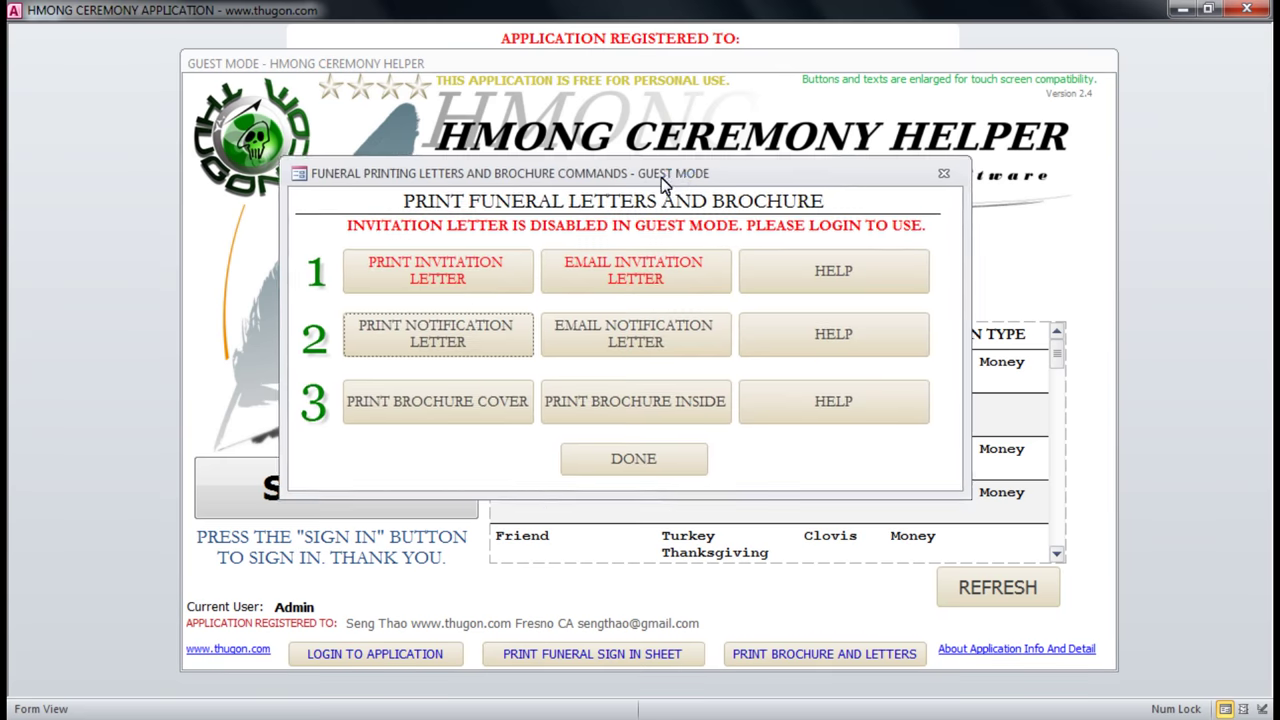
click(446, 266)
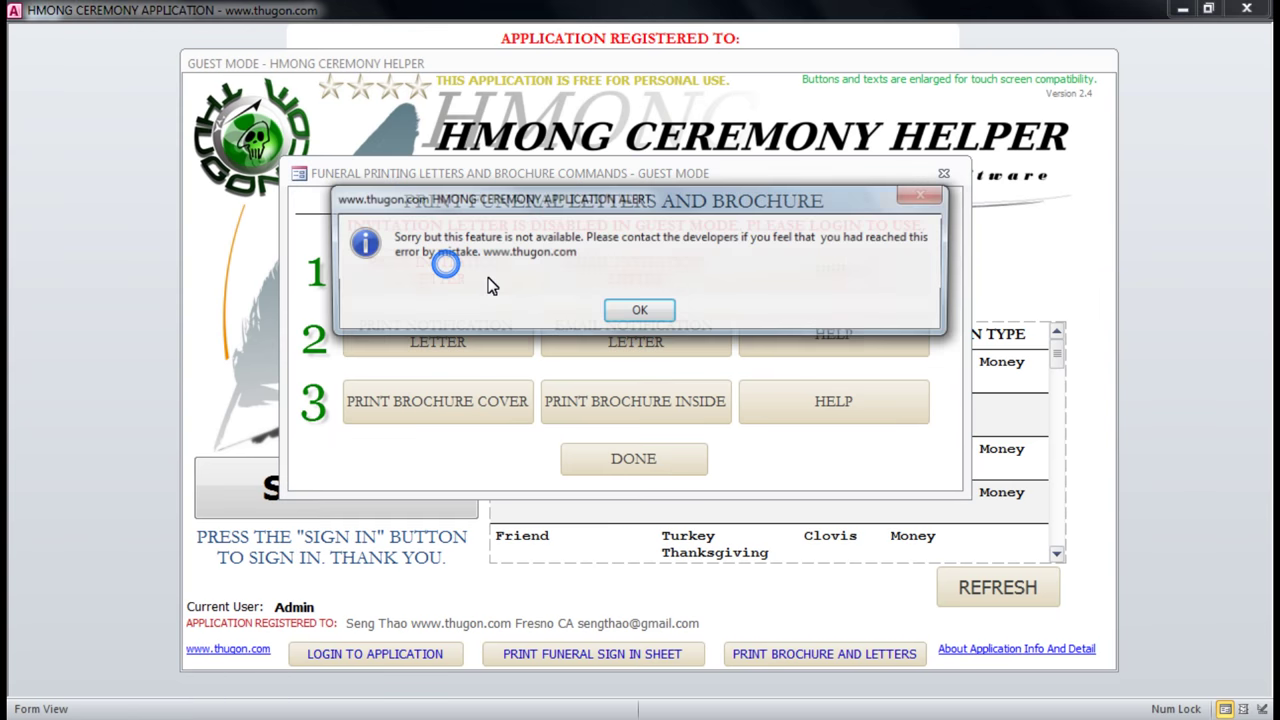
click(640, 313)
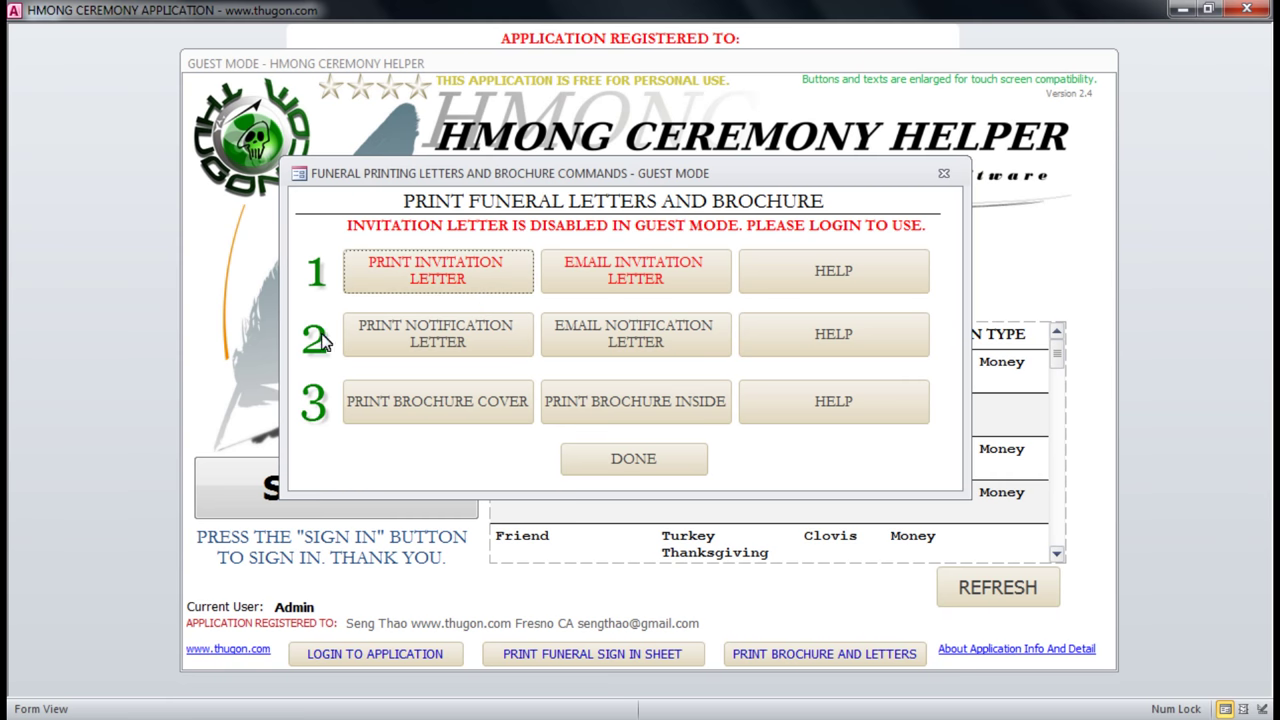
click(443, 340)
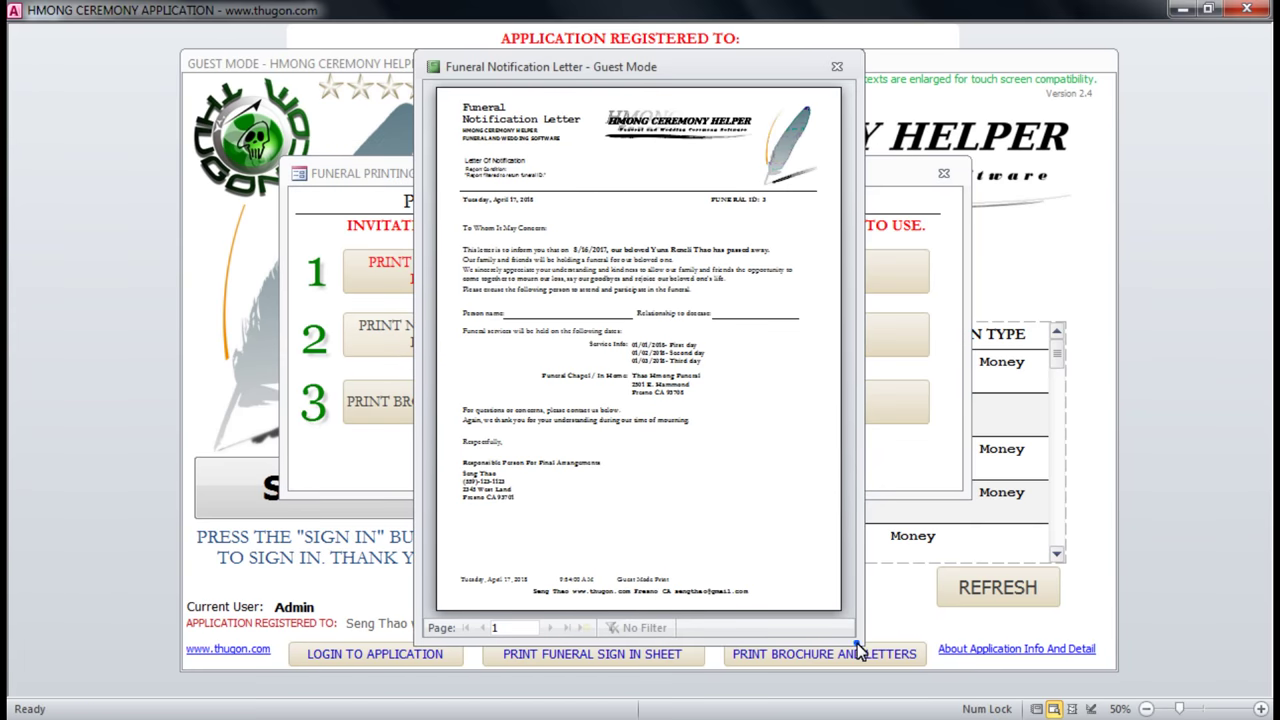
drag(859, 643, 1194, 703)
click(958, 312)
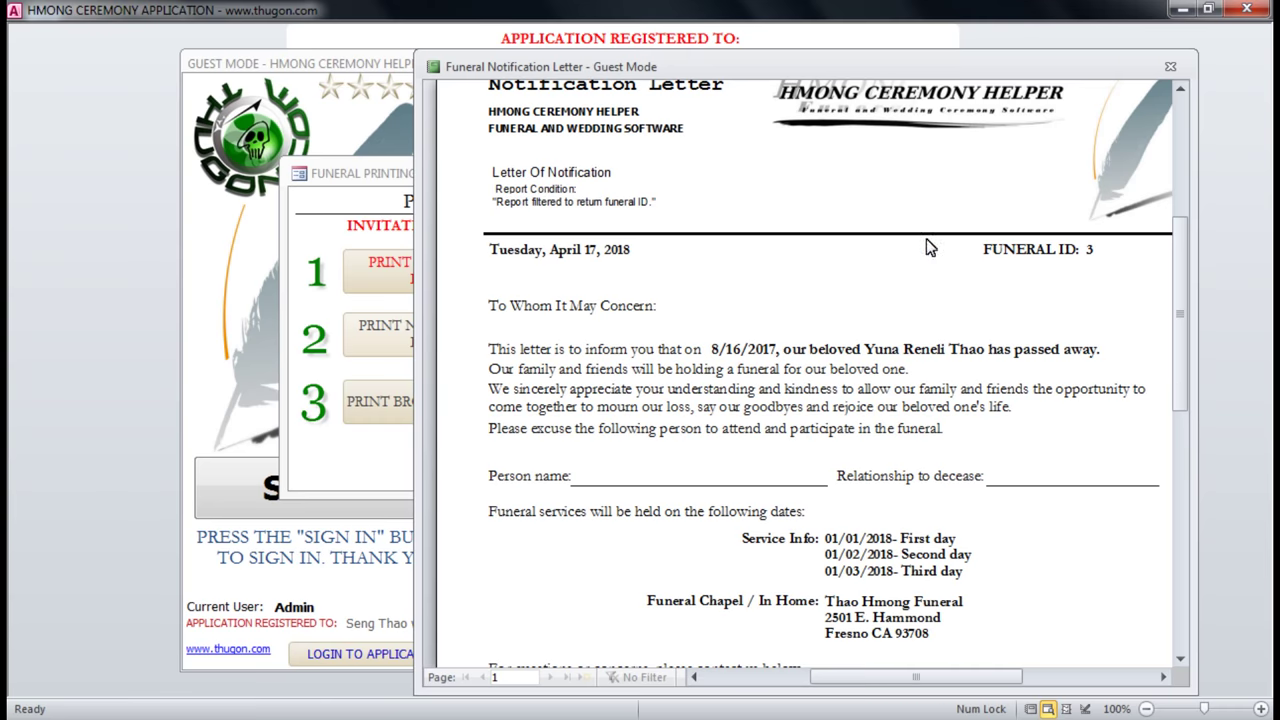
click(912, 347)
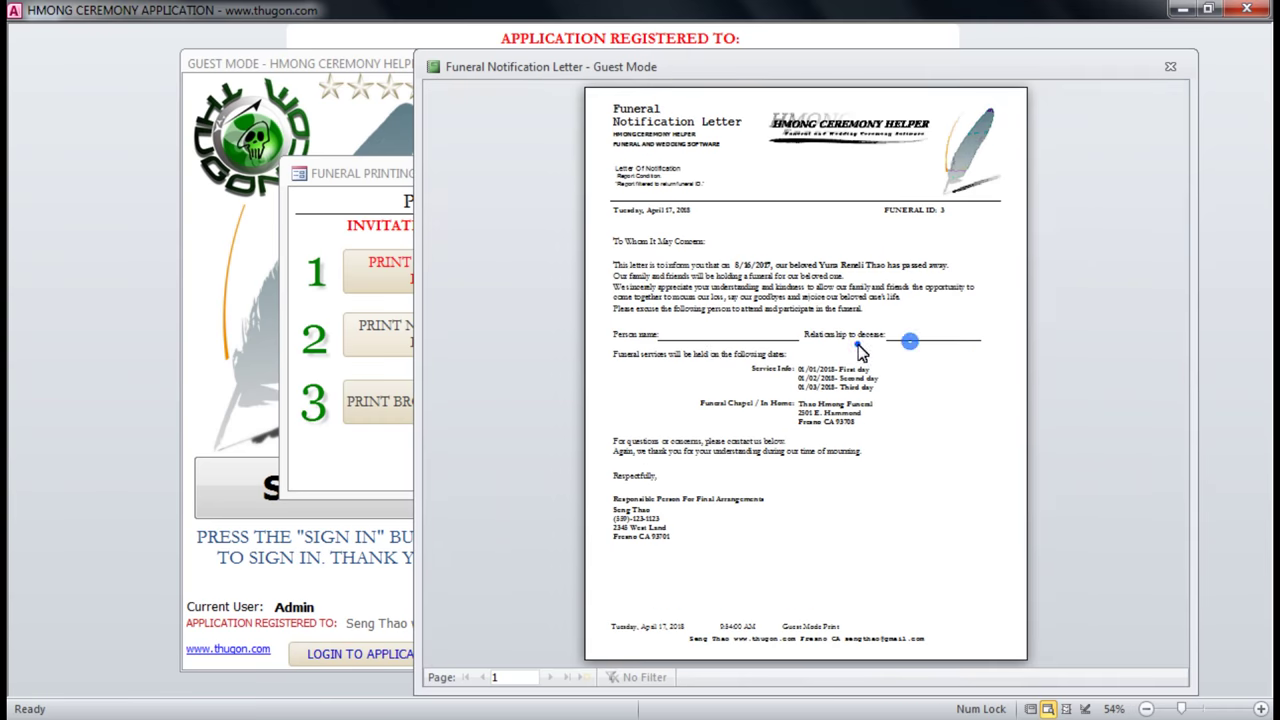
click(822, 349)
click(720, 362)
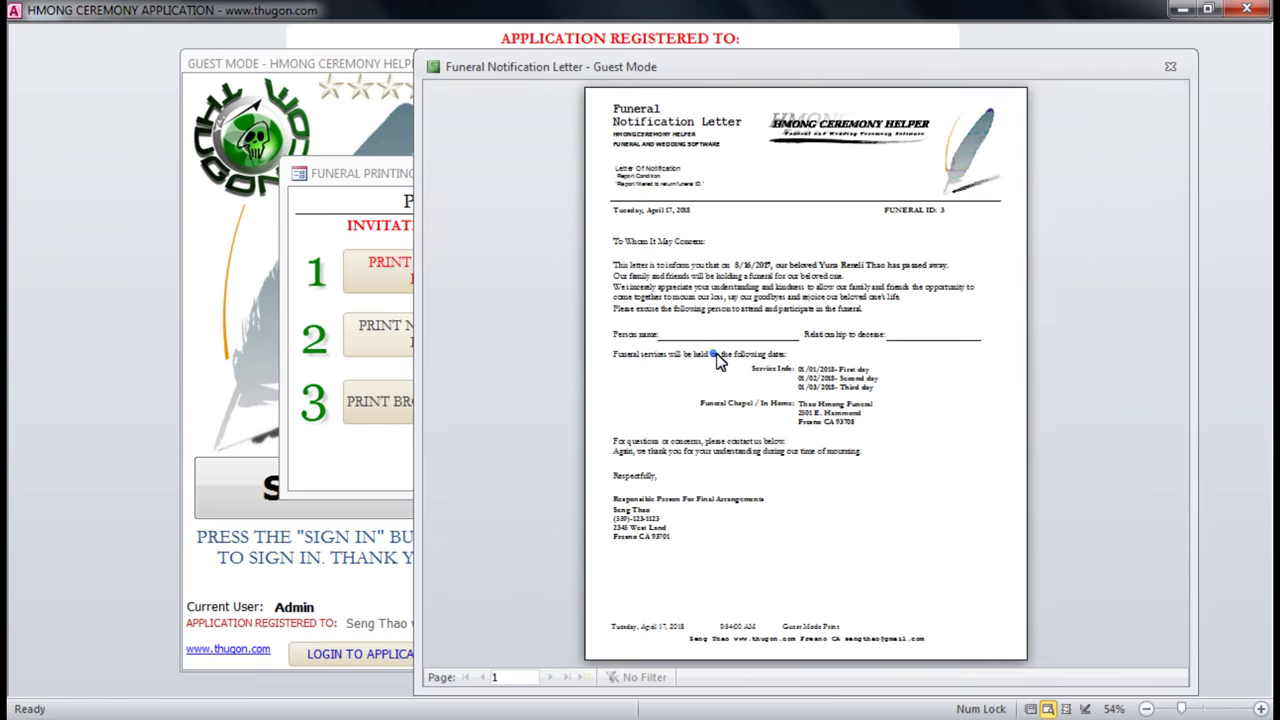
click(875, 411)
click(691, 407)
drag(413, 140, 155, 189)
click(750, 233)
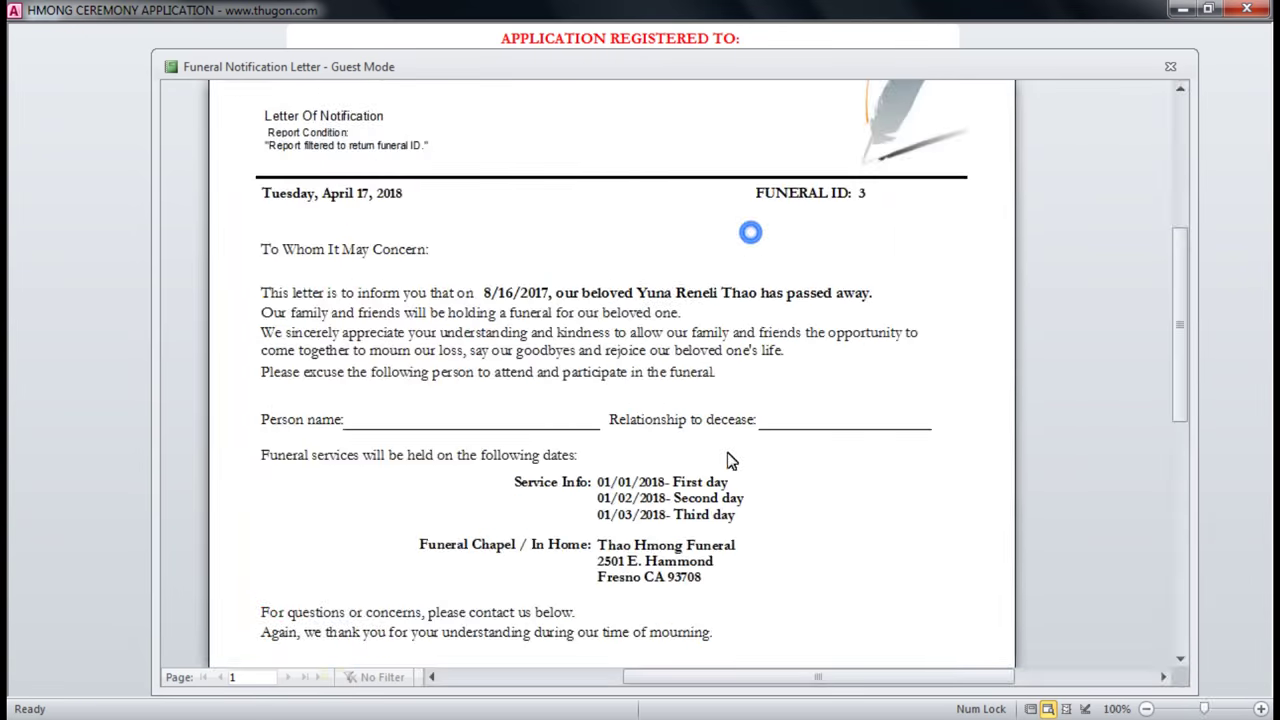
scroll(795, 443, down, 5)
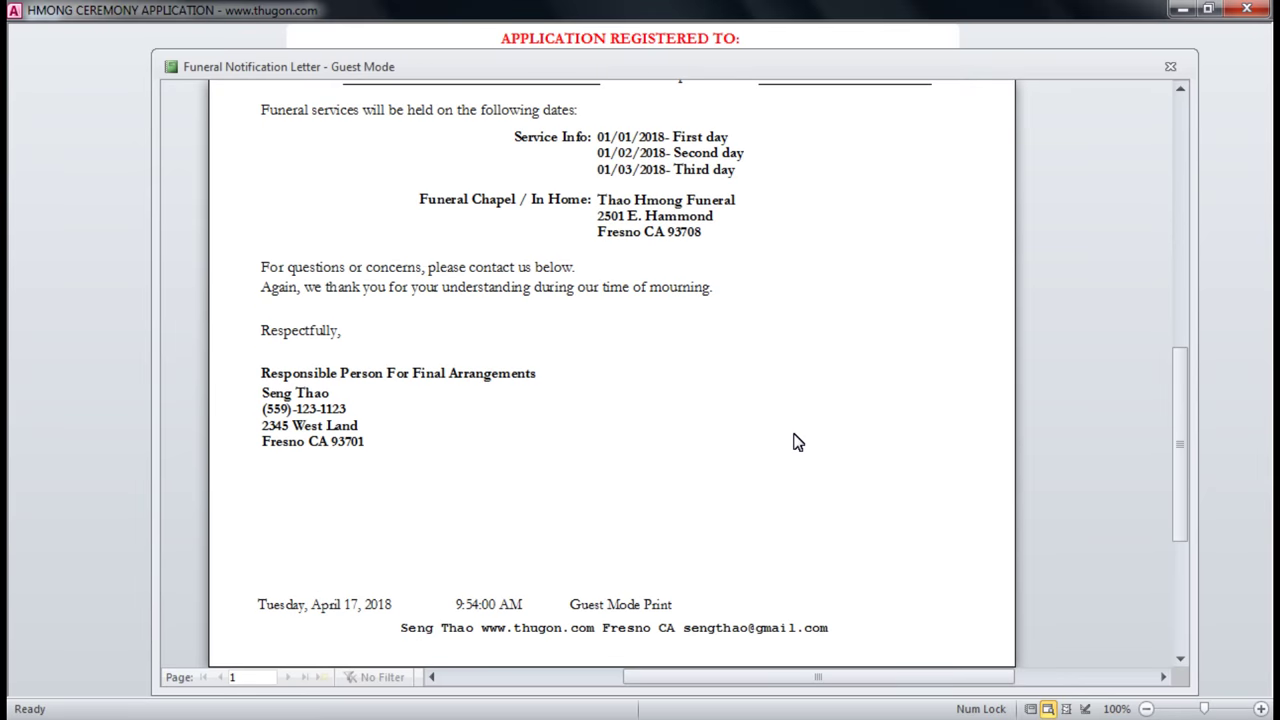
scroll(795, 443, up, 3)
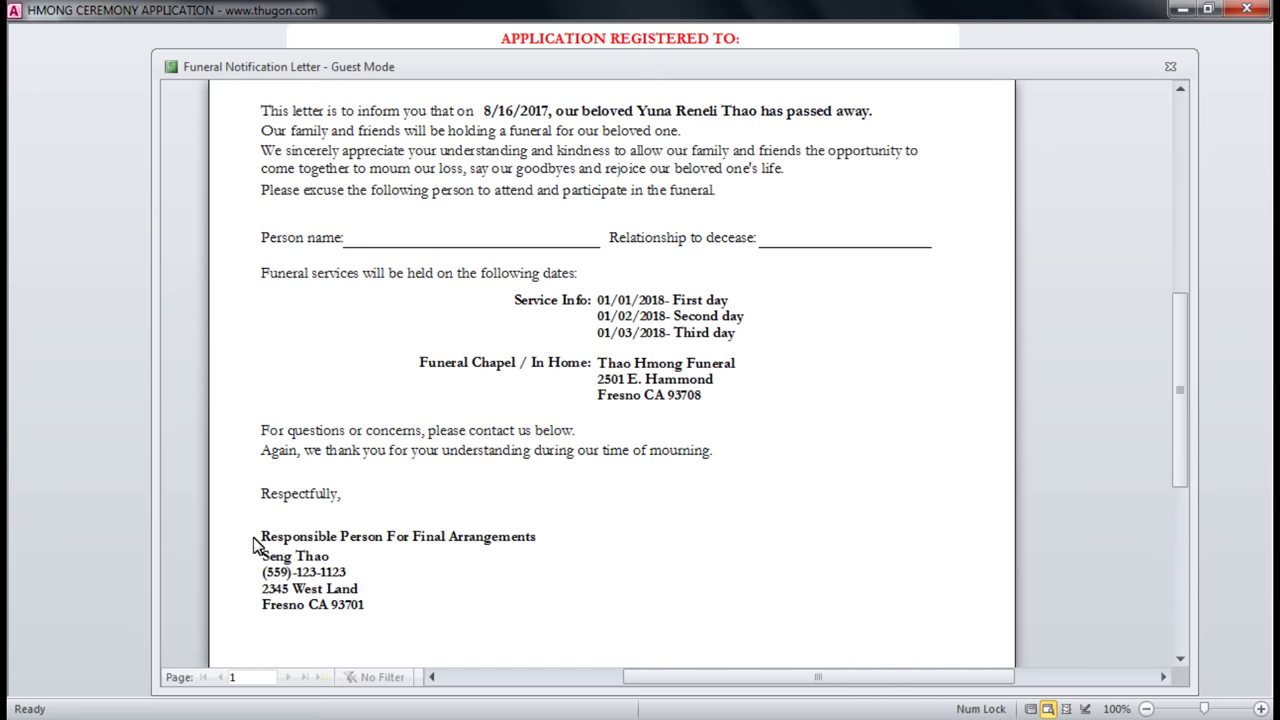
scroll(422, 580, up, 5)
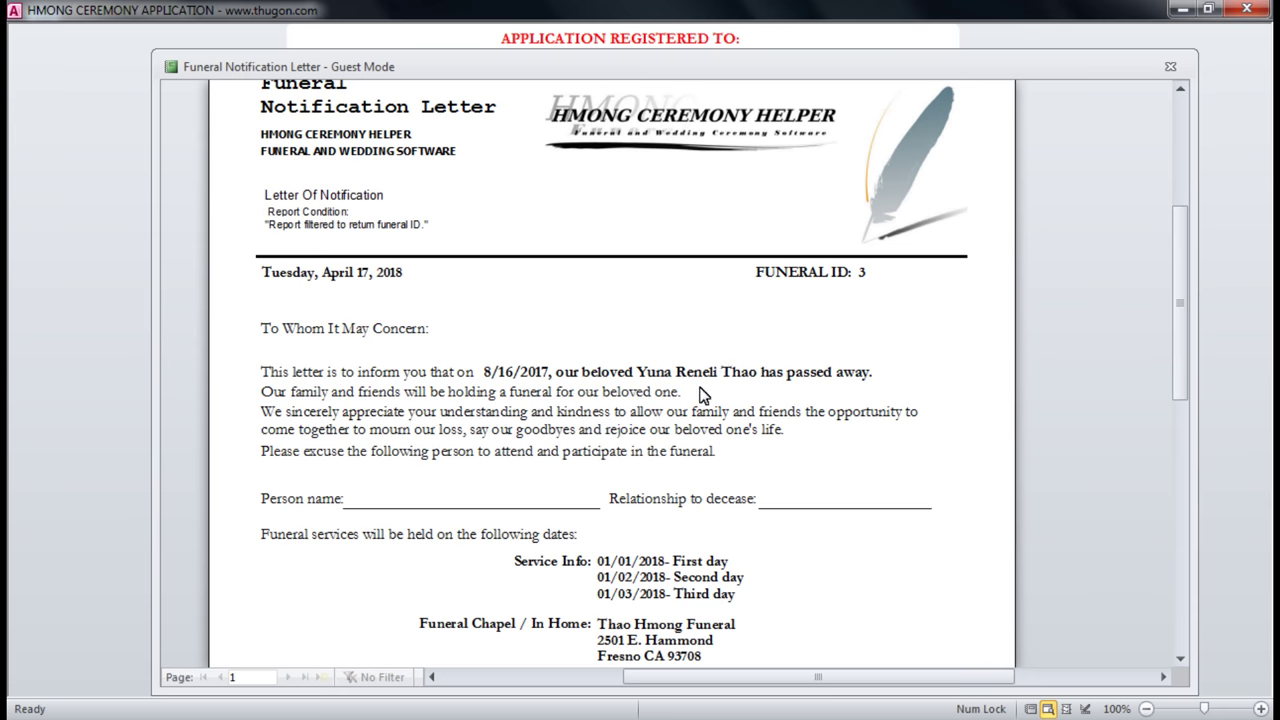
scroll(617, 526, down, 3)
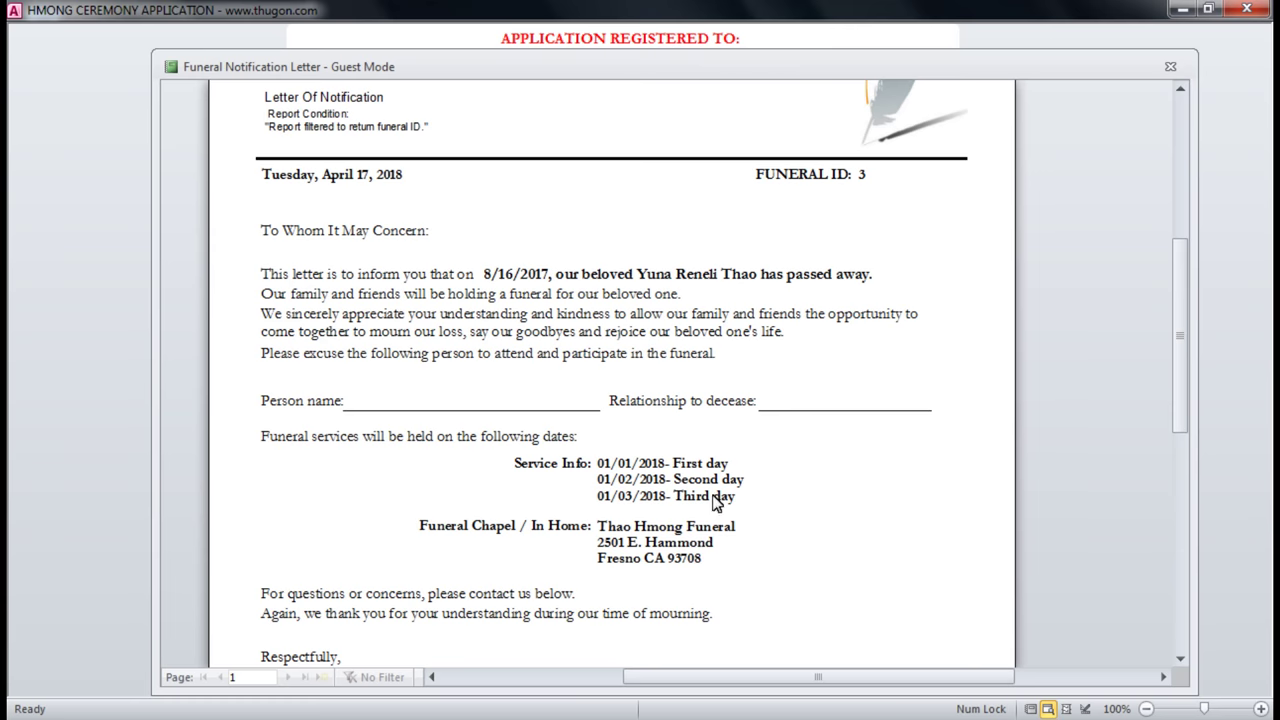
scroll(676, 555, down, 5)
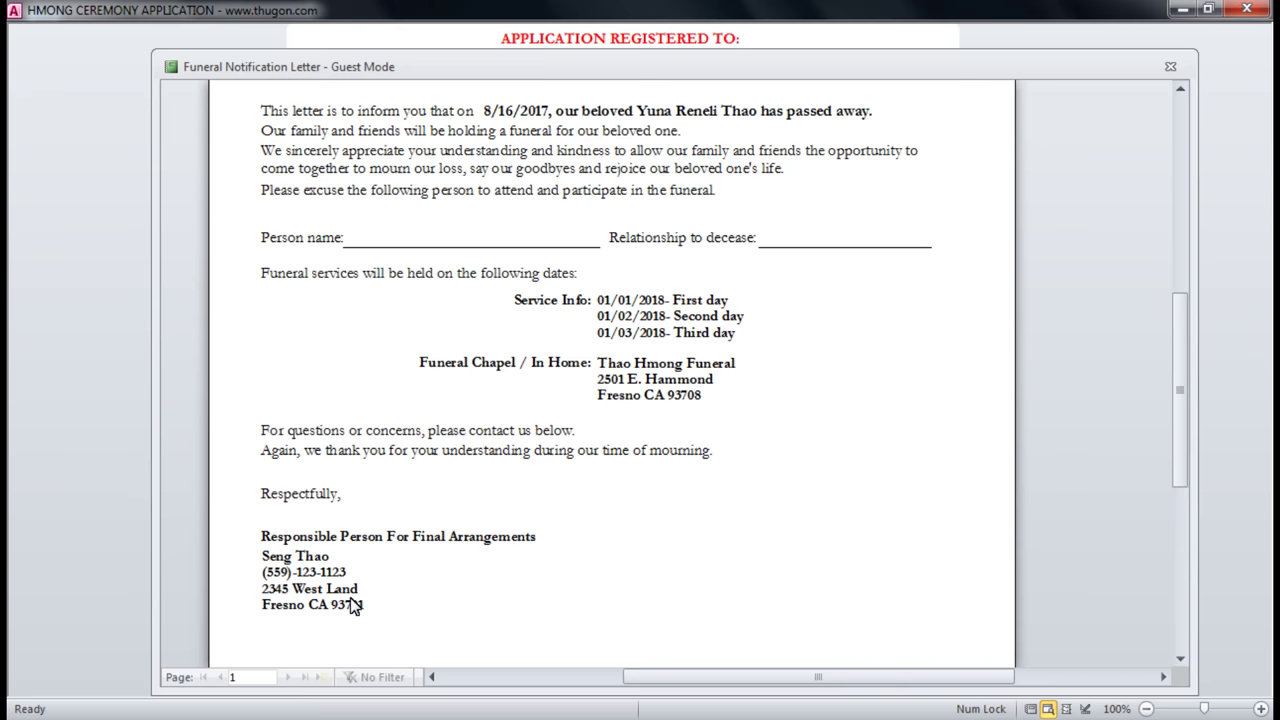
scroll(352, 604, up, 5)
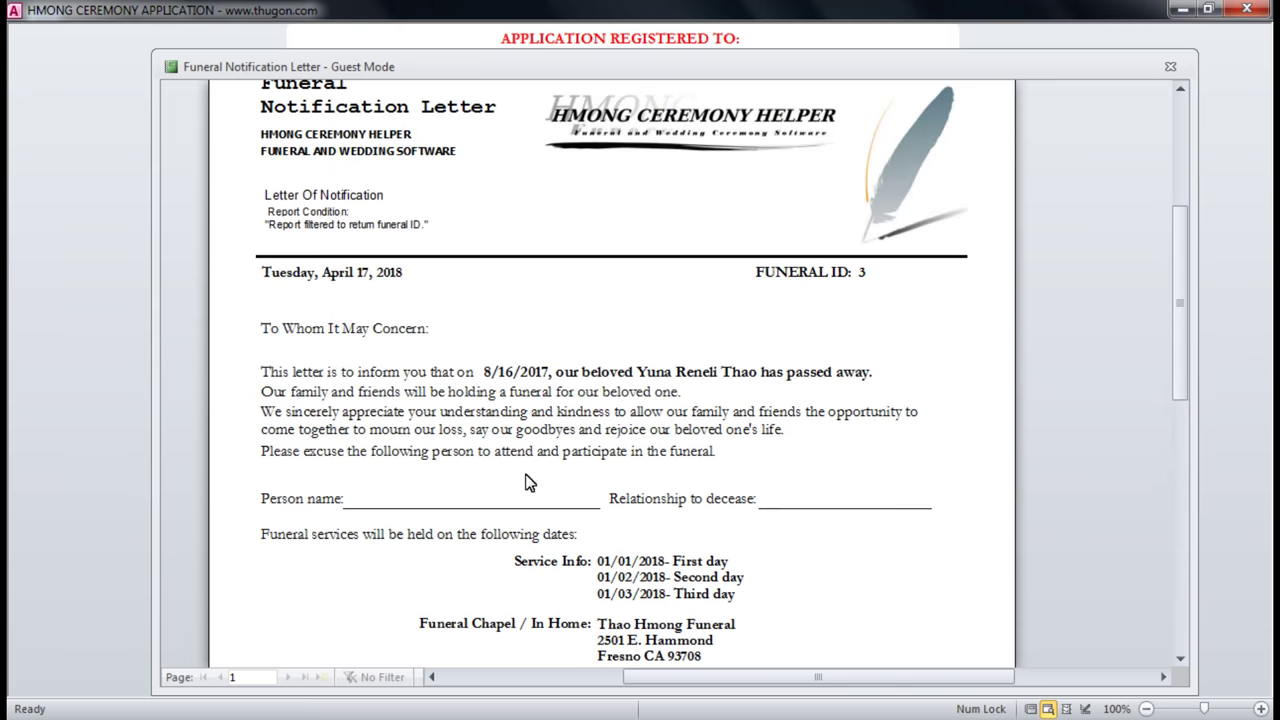
click(1170, 66)
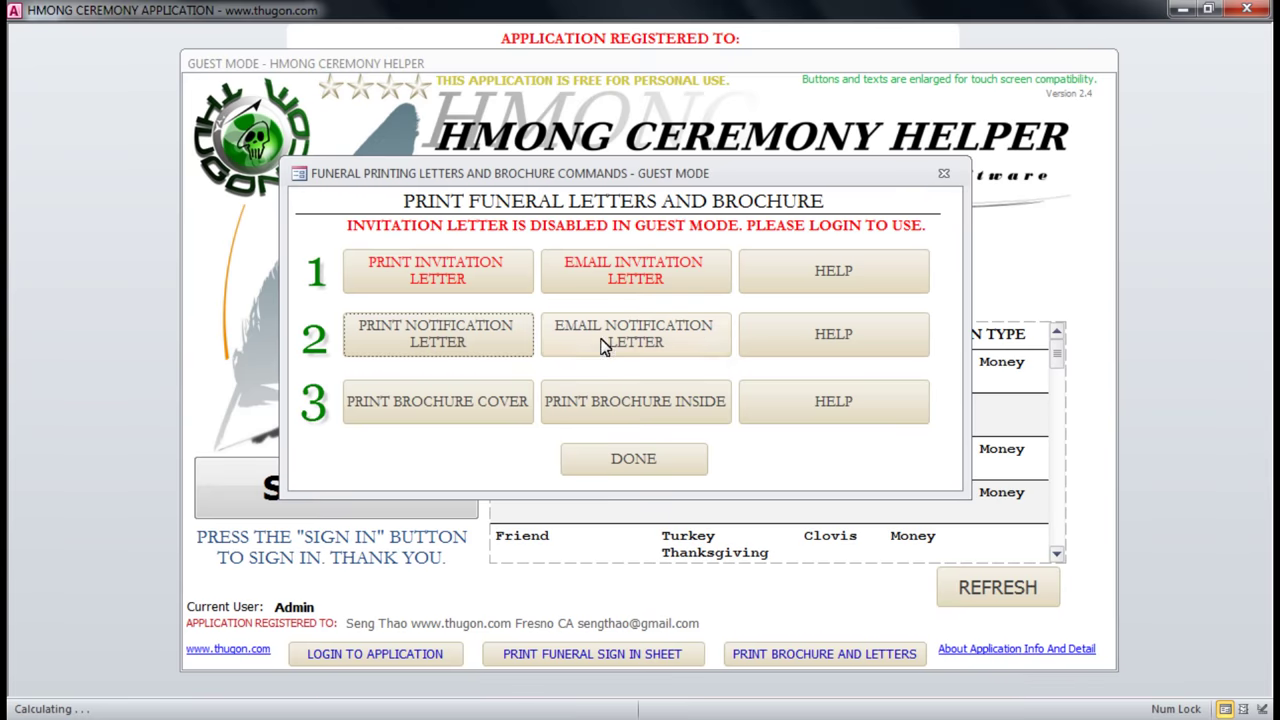
click(866, 343)
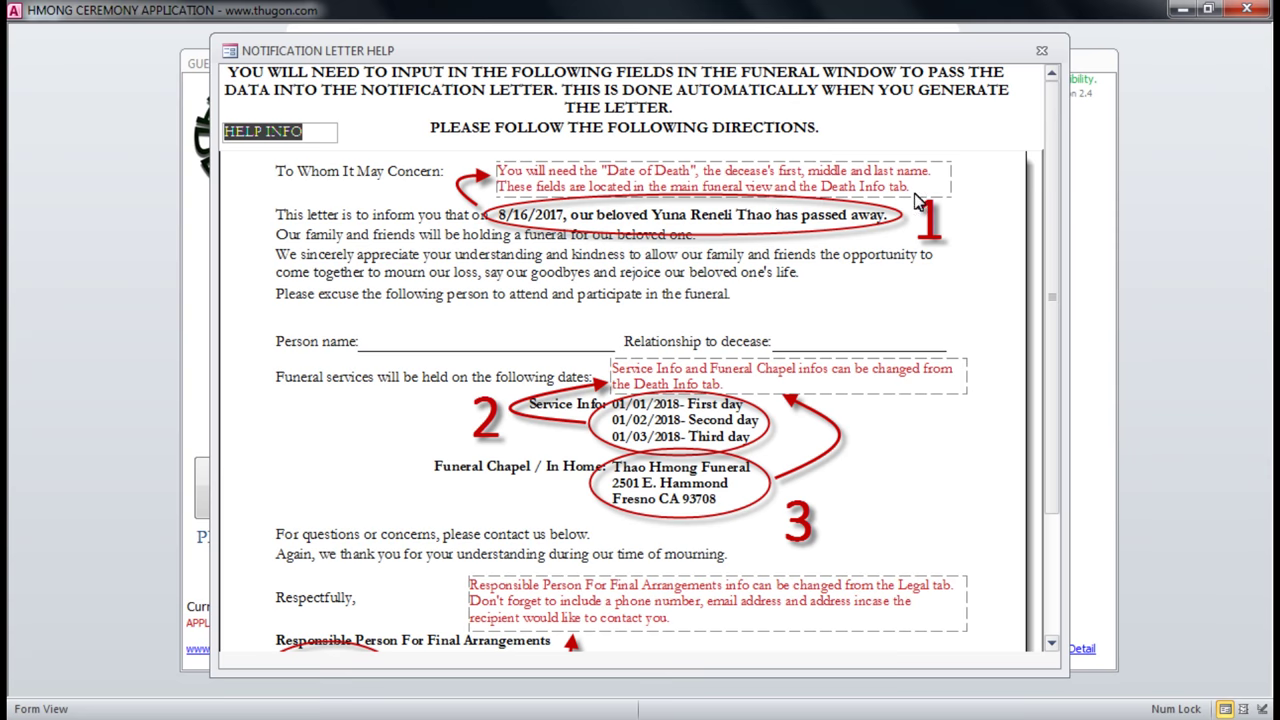
click(1041, 50)
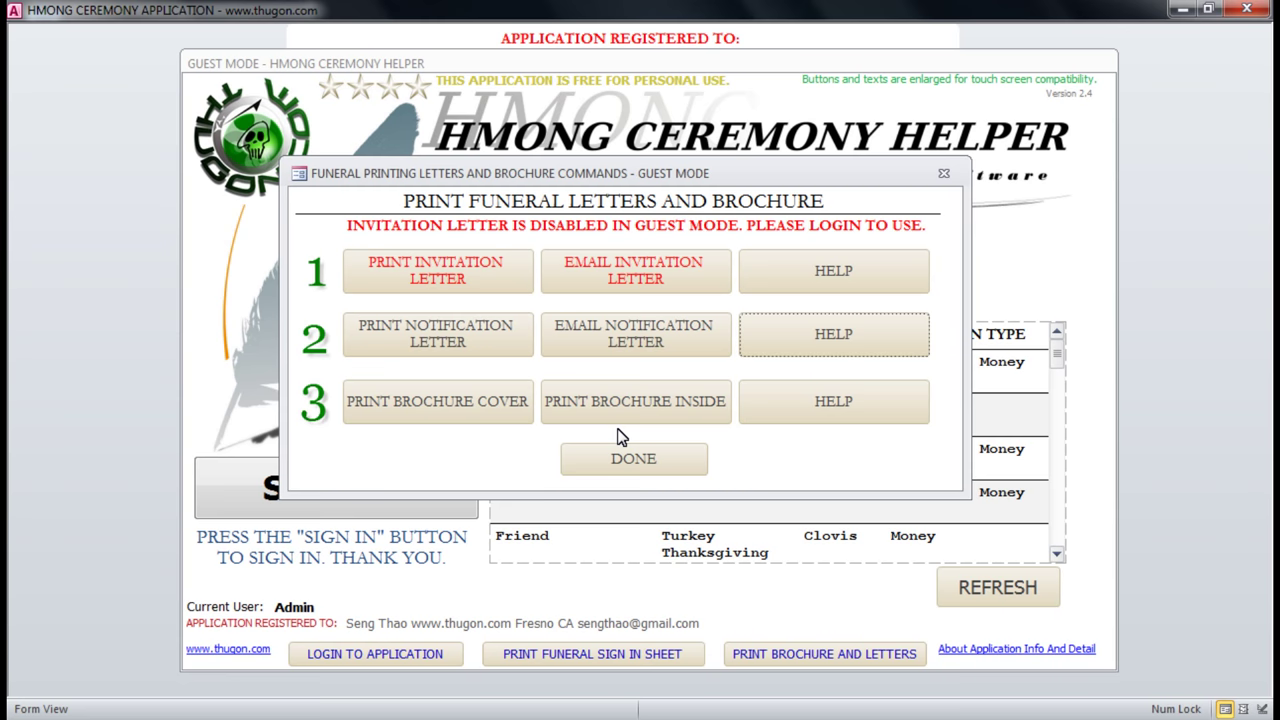
click(465, 410)
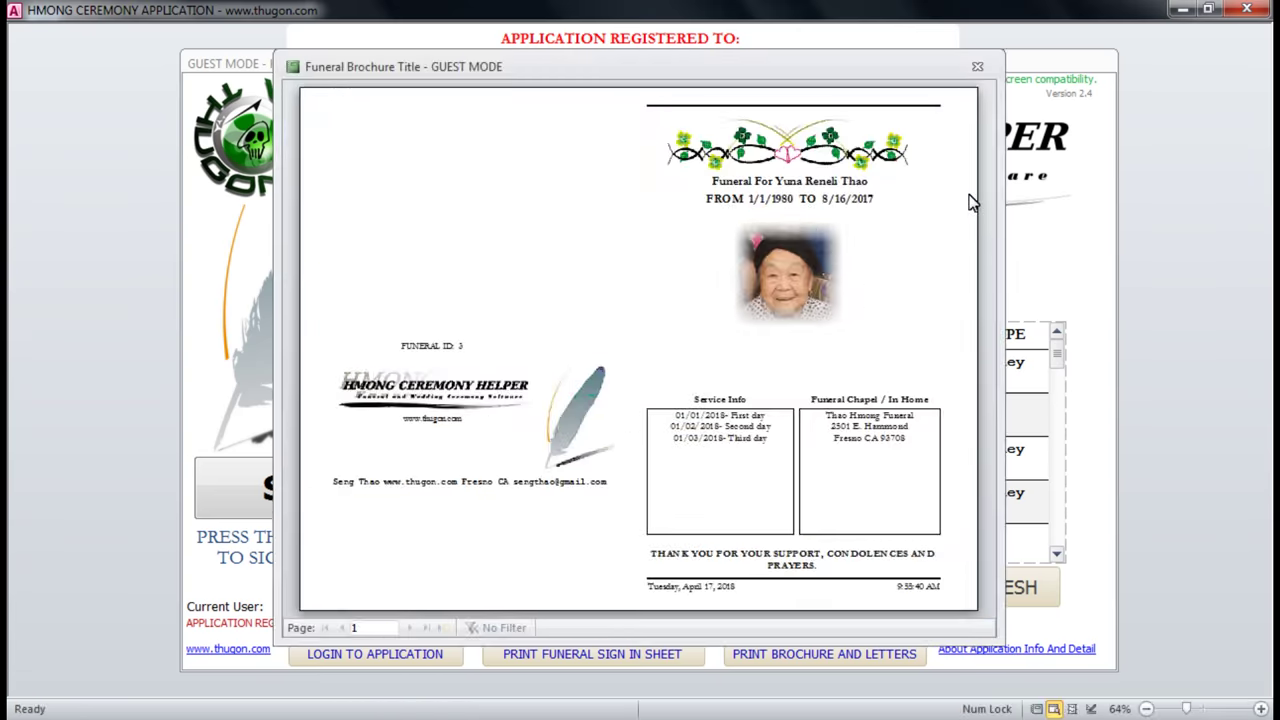
click(760, 200)
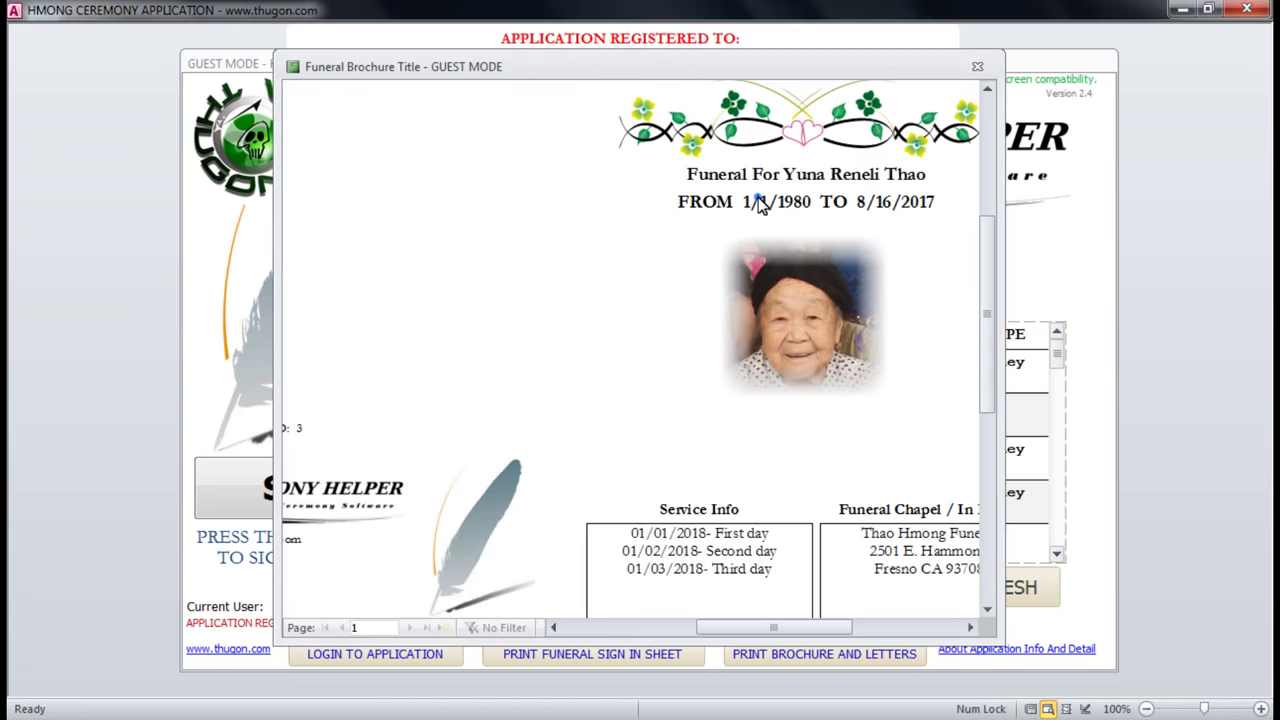
click(903, 206)
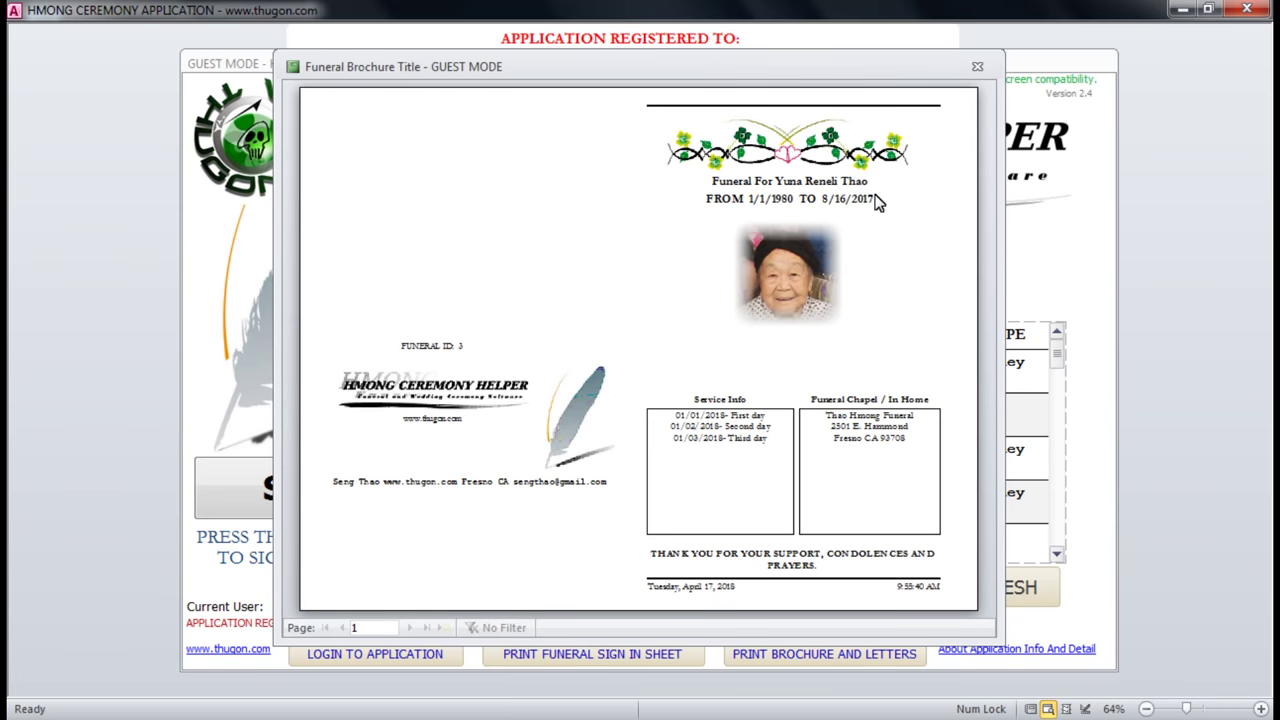
click(734, 445)
click(944, 426)
click(975, 66)
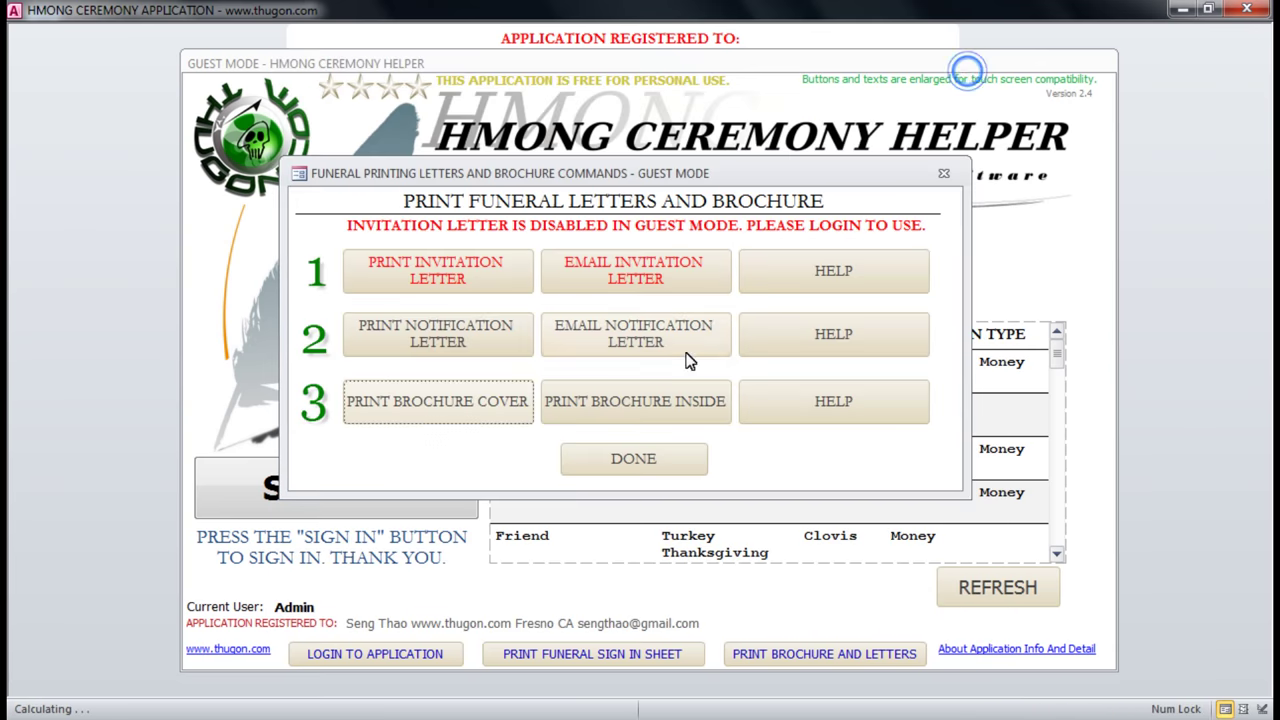
Preview the brochure's inside pages and enlarge the preview window.
click(660, 415)
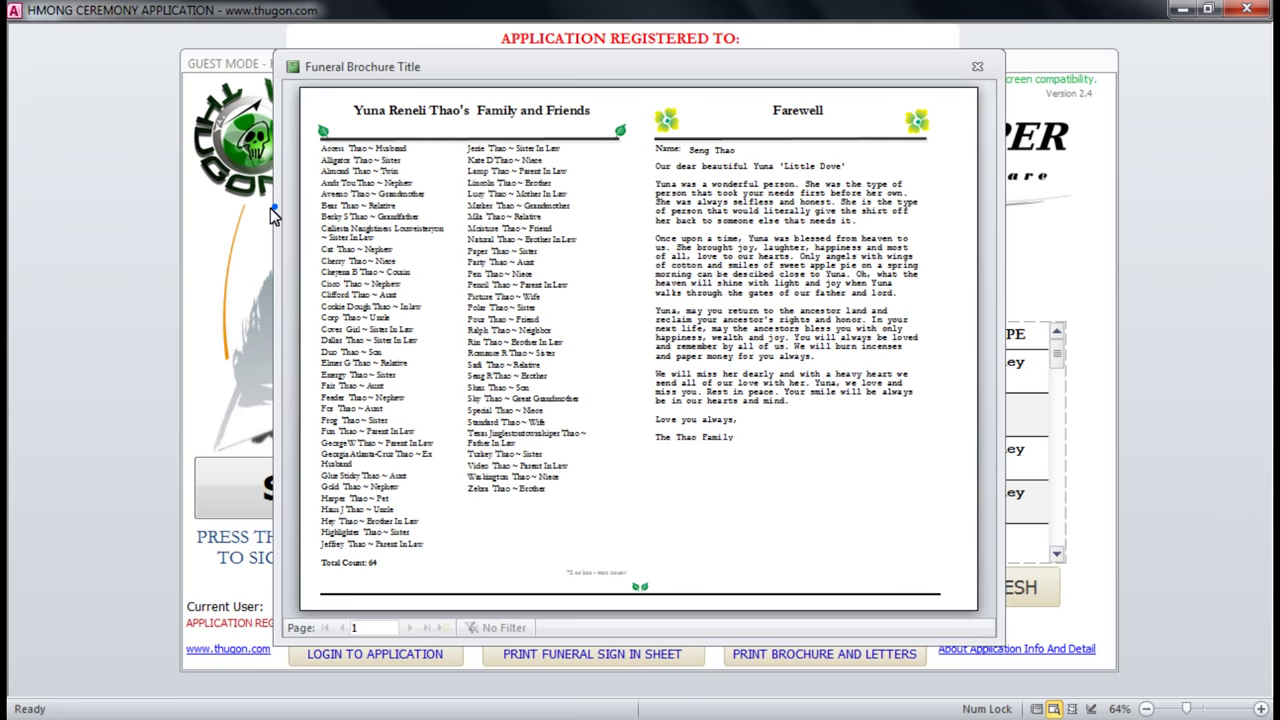
drag(270, 208, 33, 212)
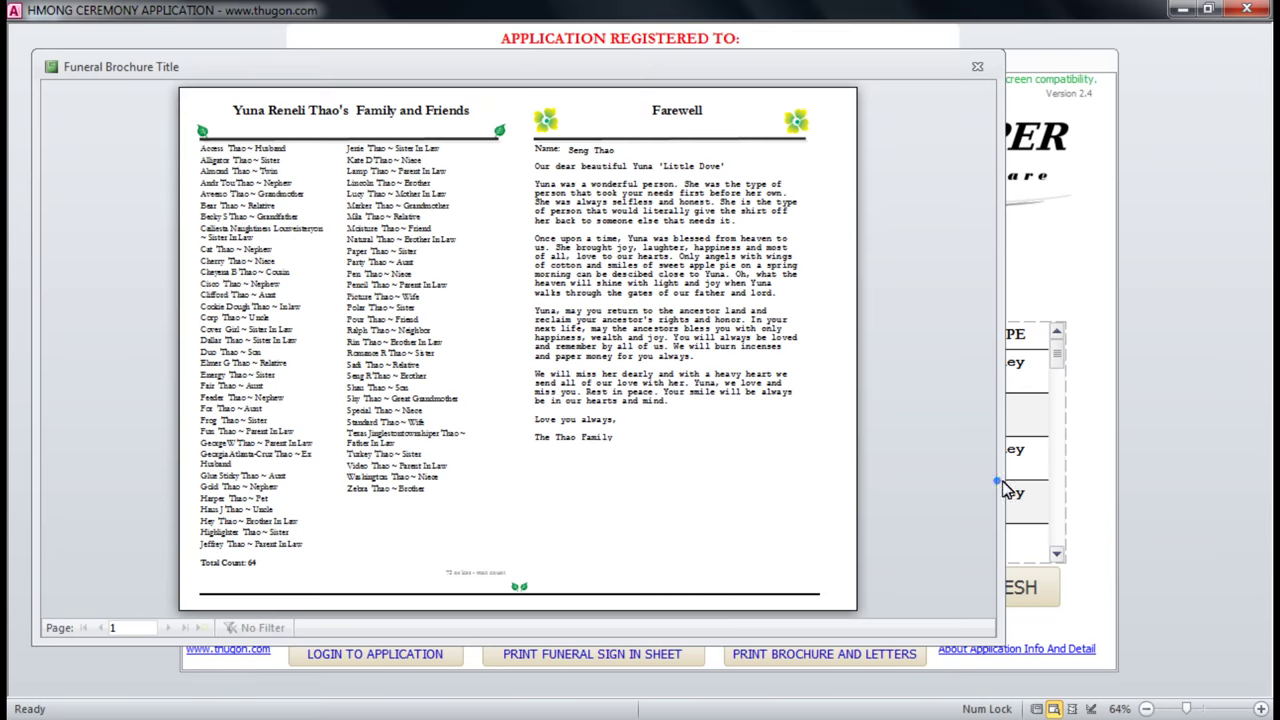
drag(997, 489, 1186, 484)
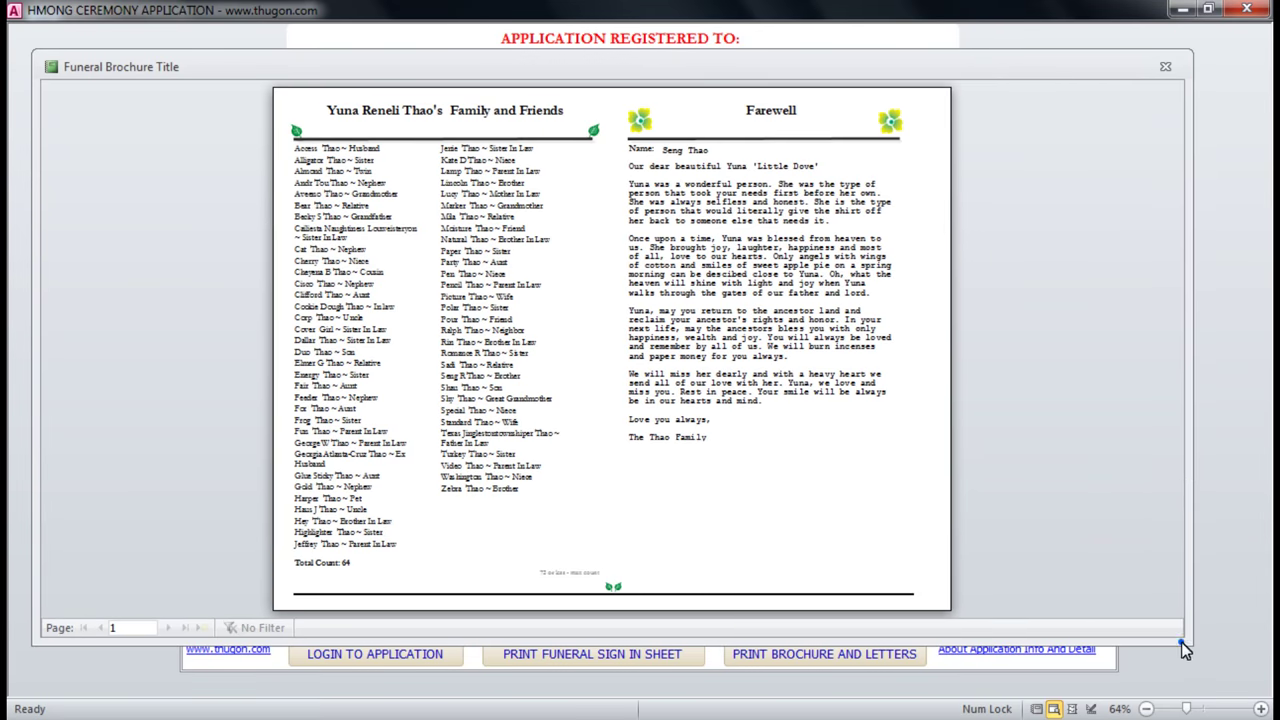
drag(1183, 648, 1210, 697)
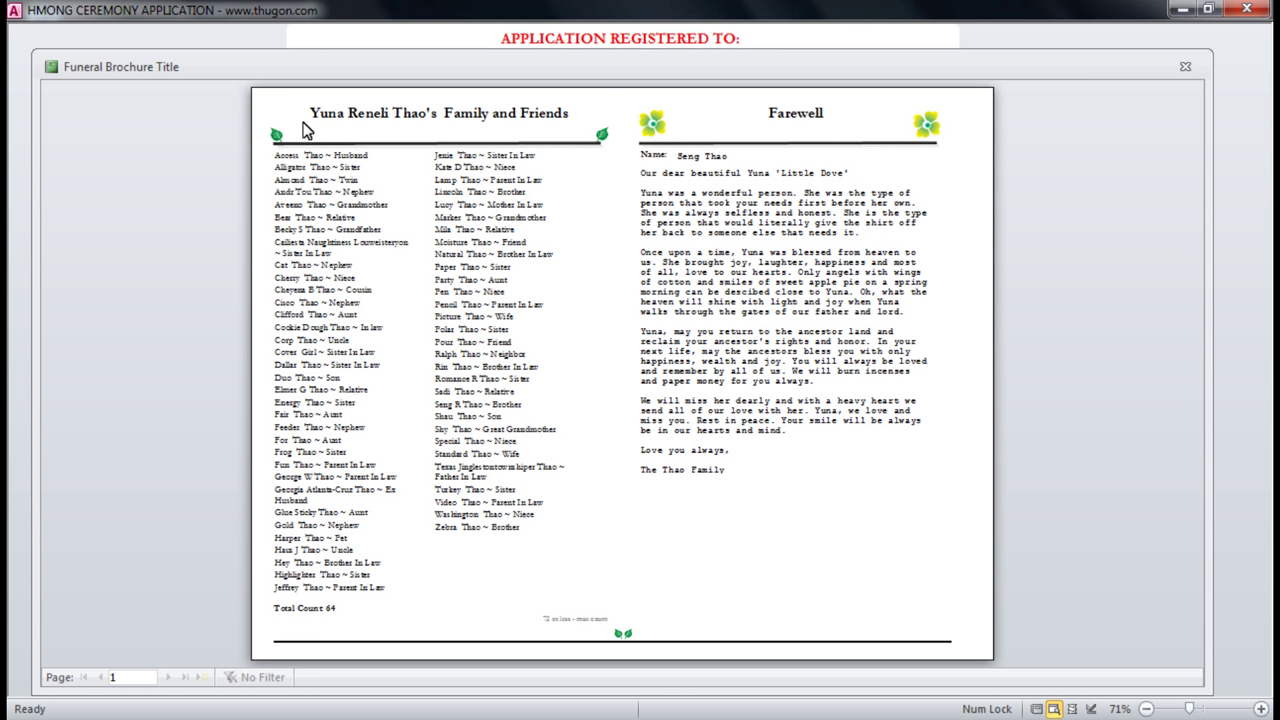
Zoom in on the family and friends list and the Farewell message, then close the preview.
click(310, 155)
click(380, 122)
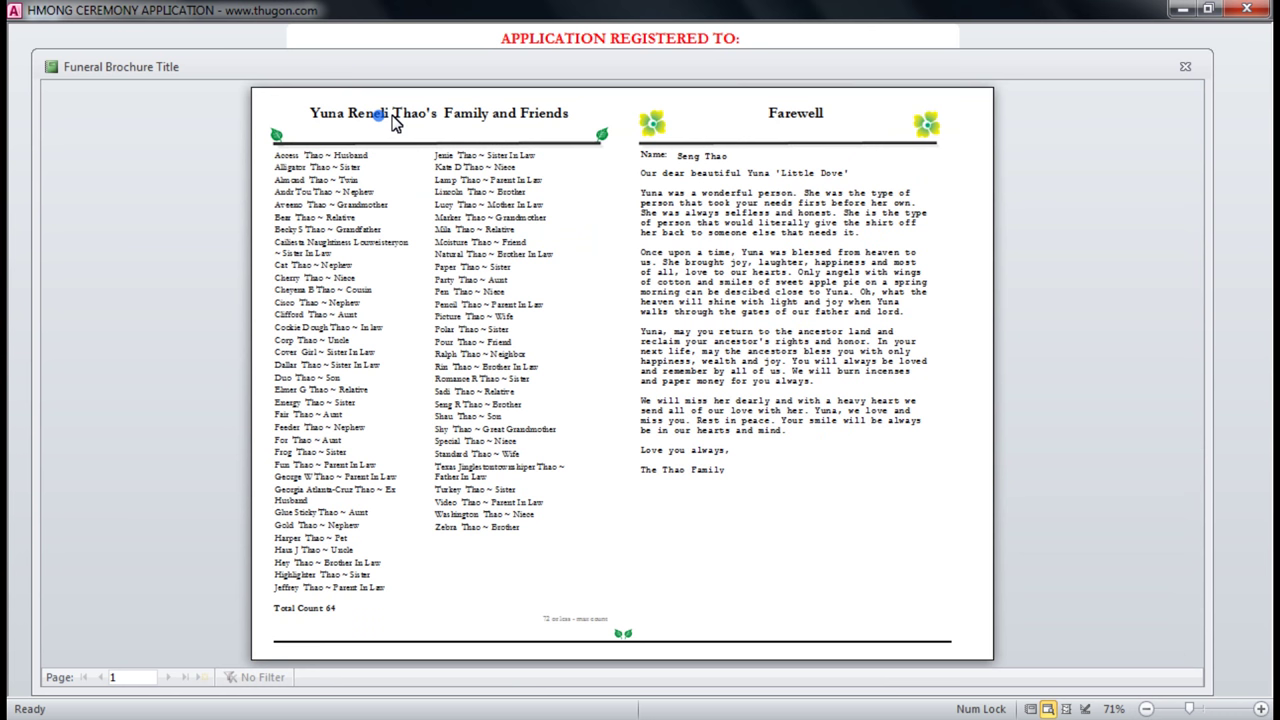
click(378, 118)
click(388, 116)
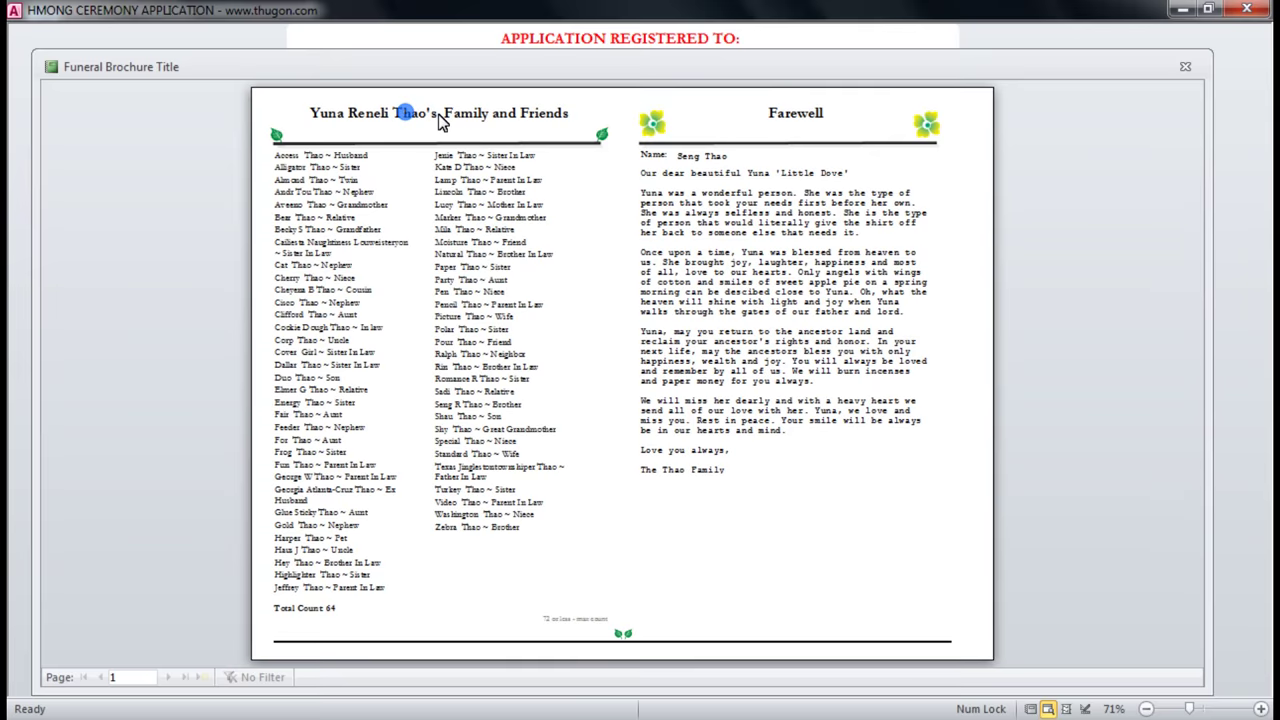
click(852, 151)
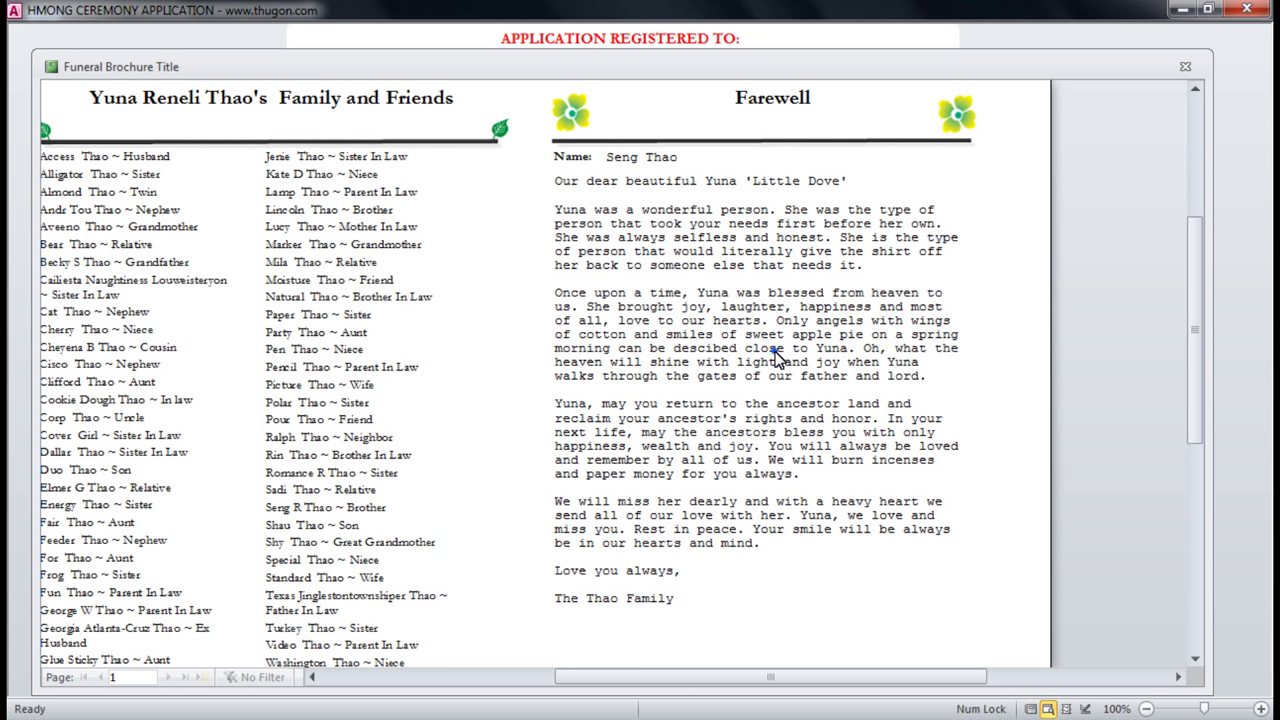
click(776, 358)
click(1185, 66)
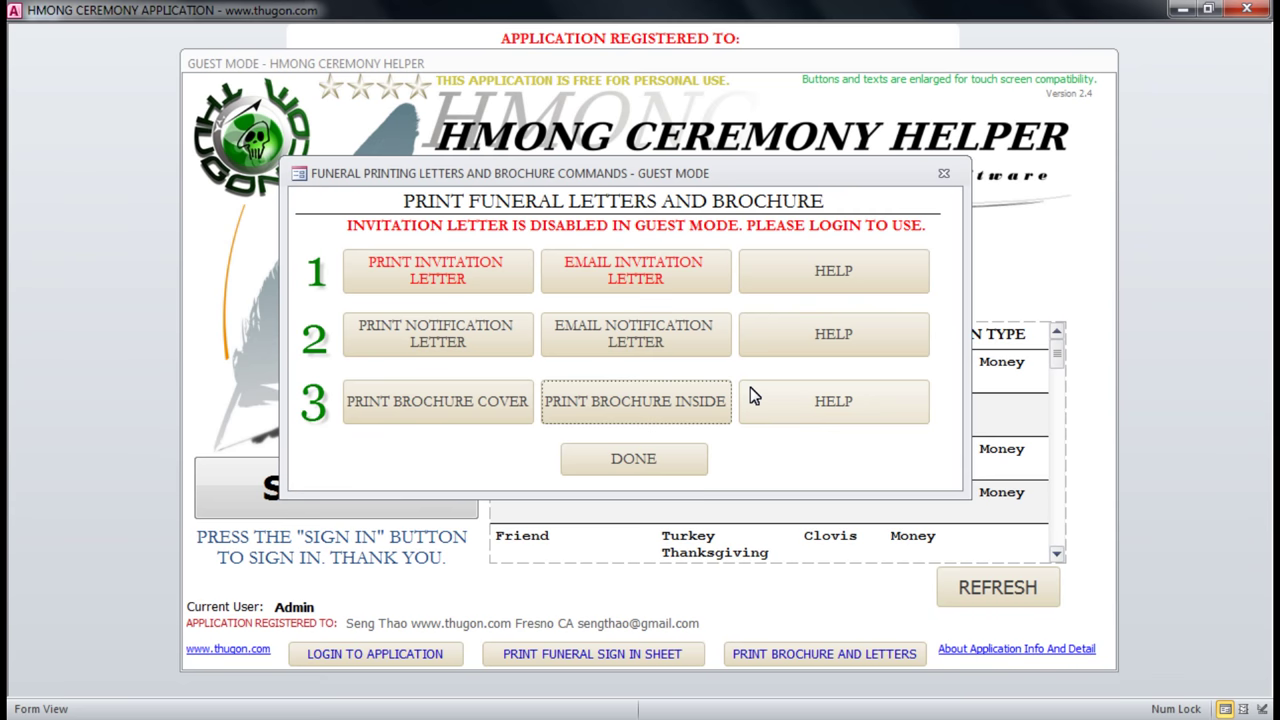
Preview the funeral brochure cover, close it and the printing commands, and exit to the login screen.
click(463, 401)
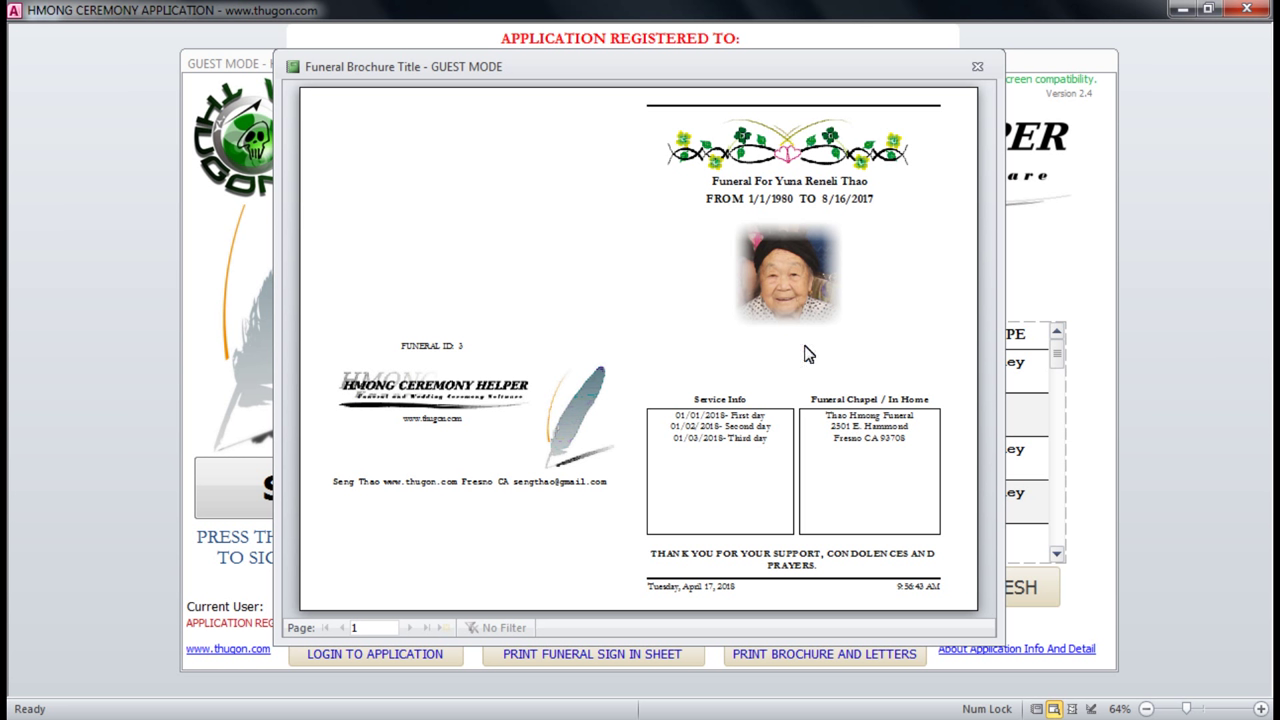
click(976, 68)
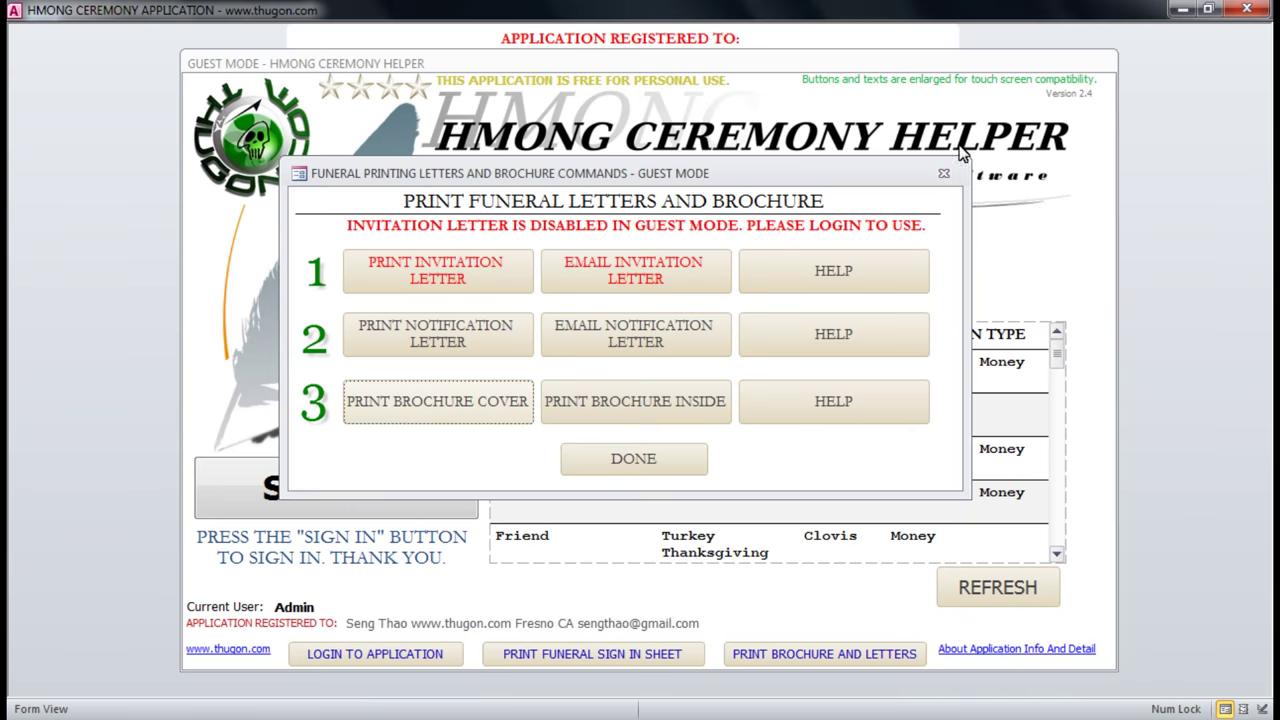
click(944, 176)
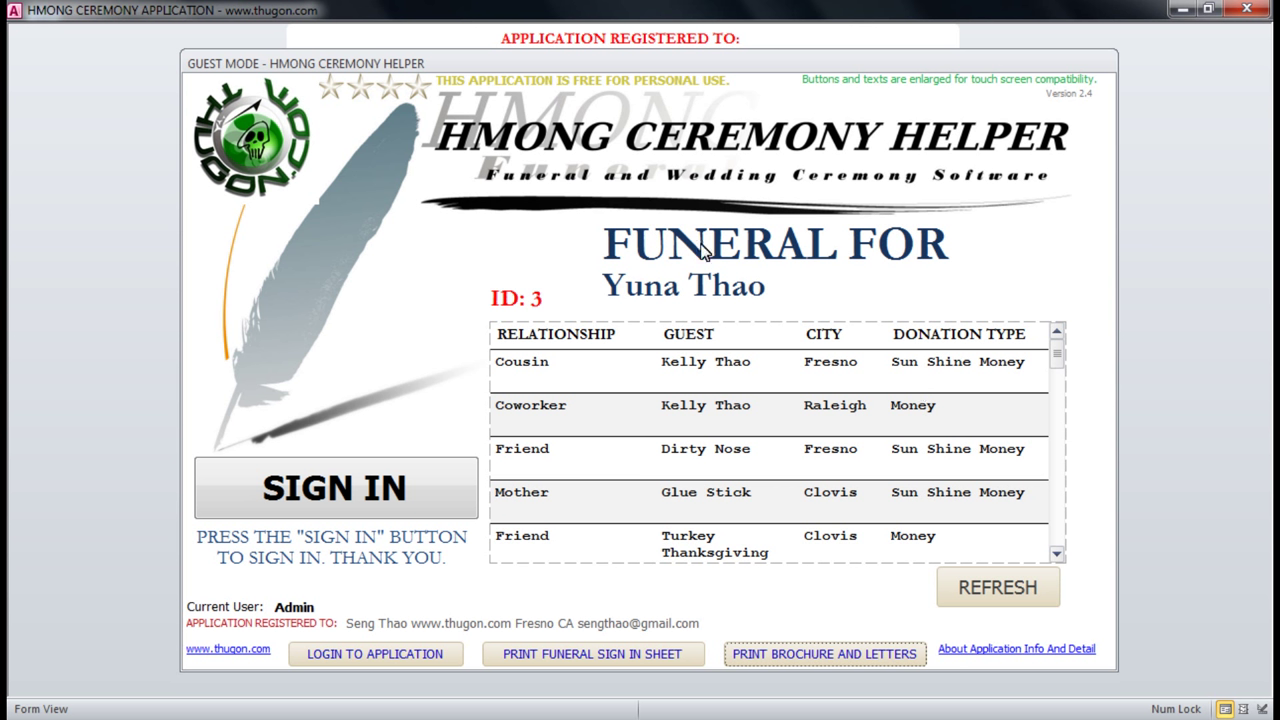
click(350, 658)
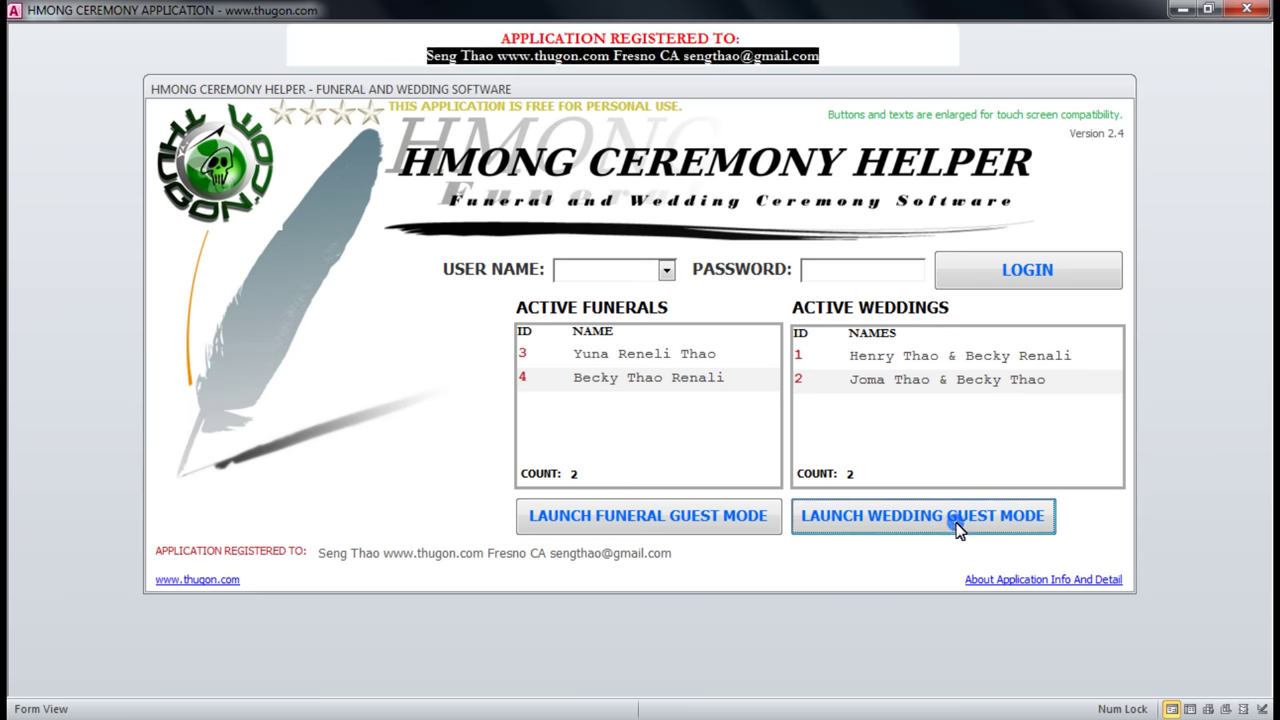
Launch wedding guest mode with wedding ID 1.
click(957, 530)
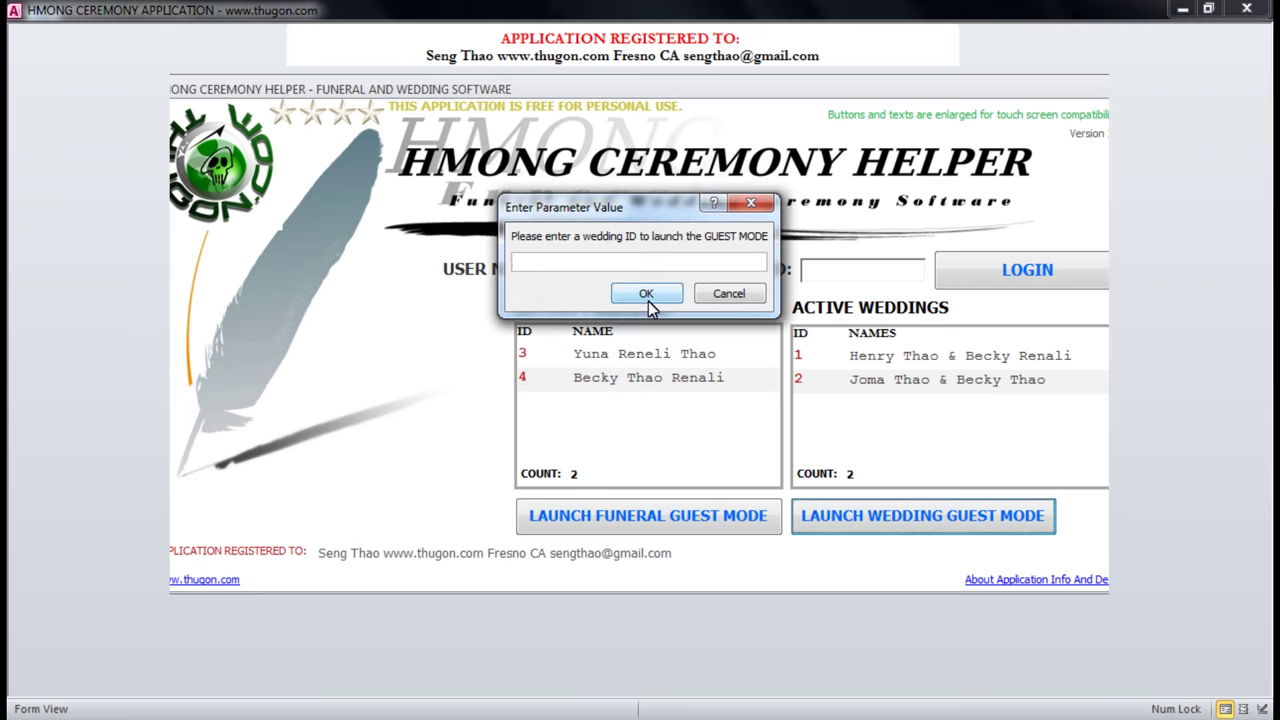
text(1)
click(646, 293)
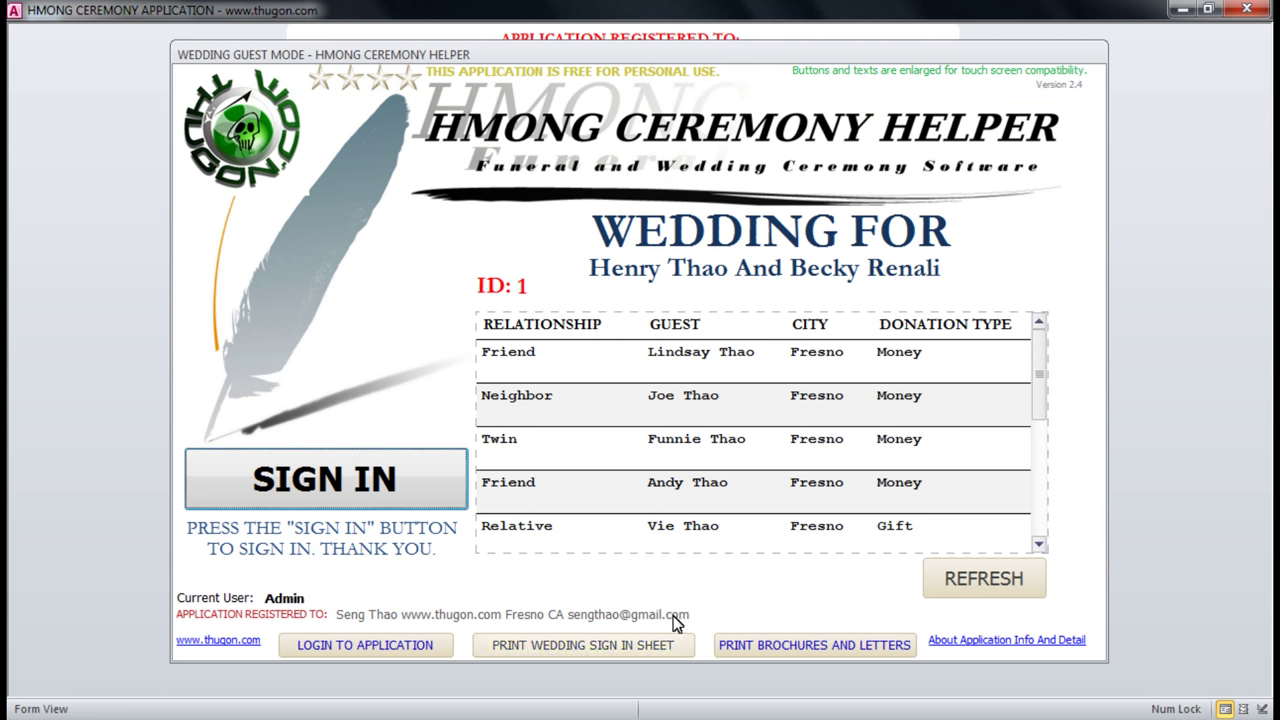
Check the blank wedding sign-in sheet's Amount and Detail columns, then open the brochure and letters commands.
click(600, 645)
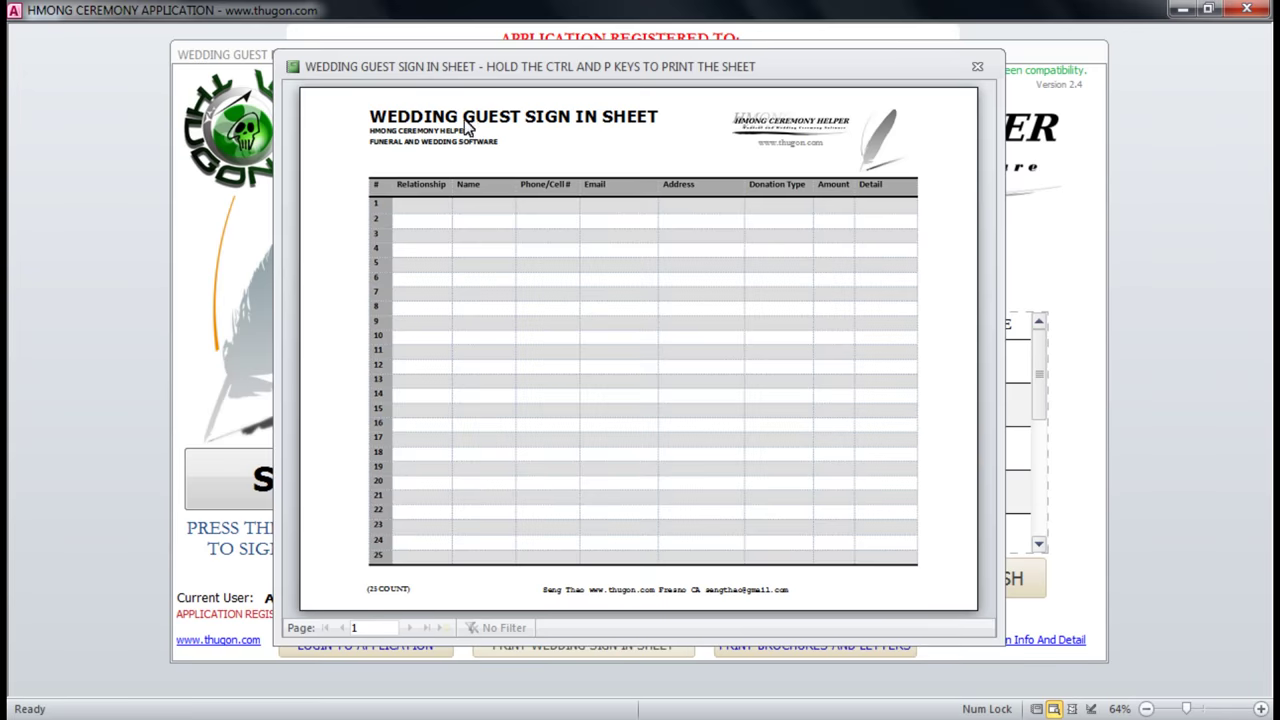
drag(487, 67, 434, 69)
click(392, 168)
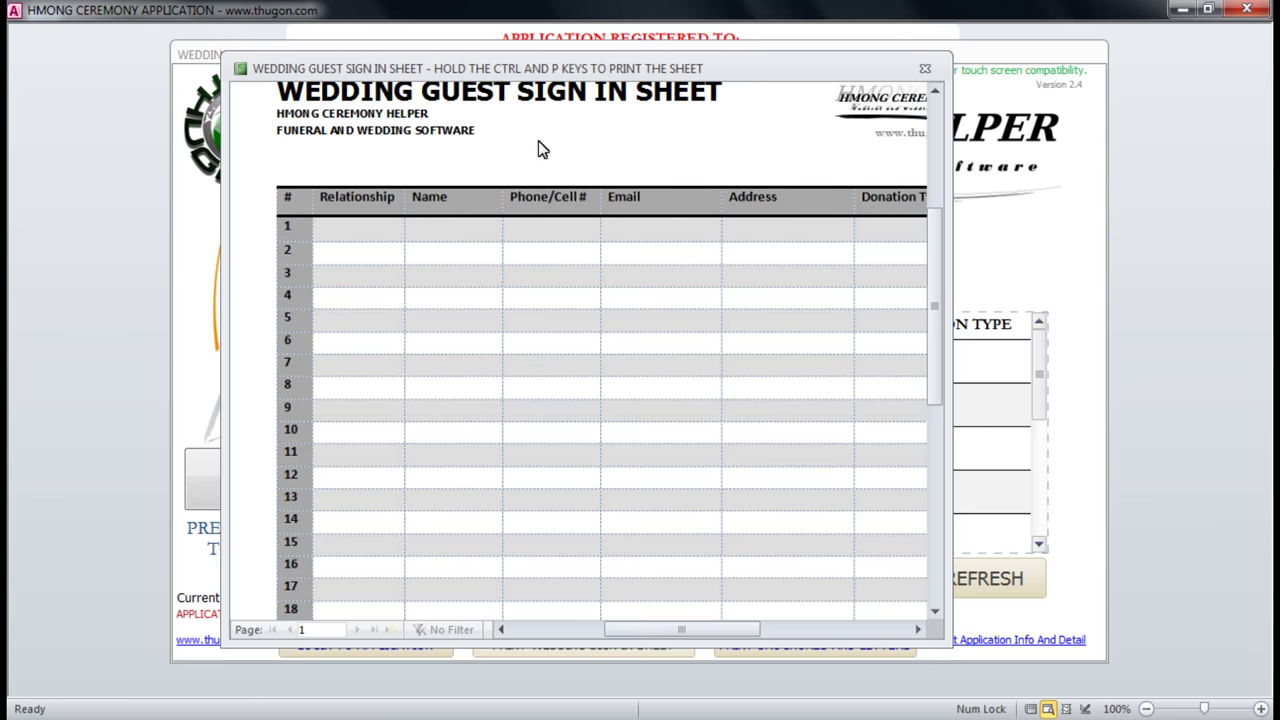
drag(952, 226, 1107, 213)
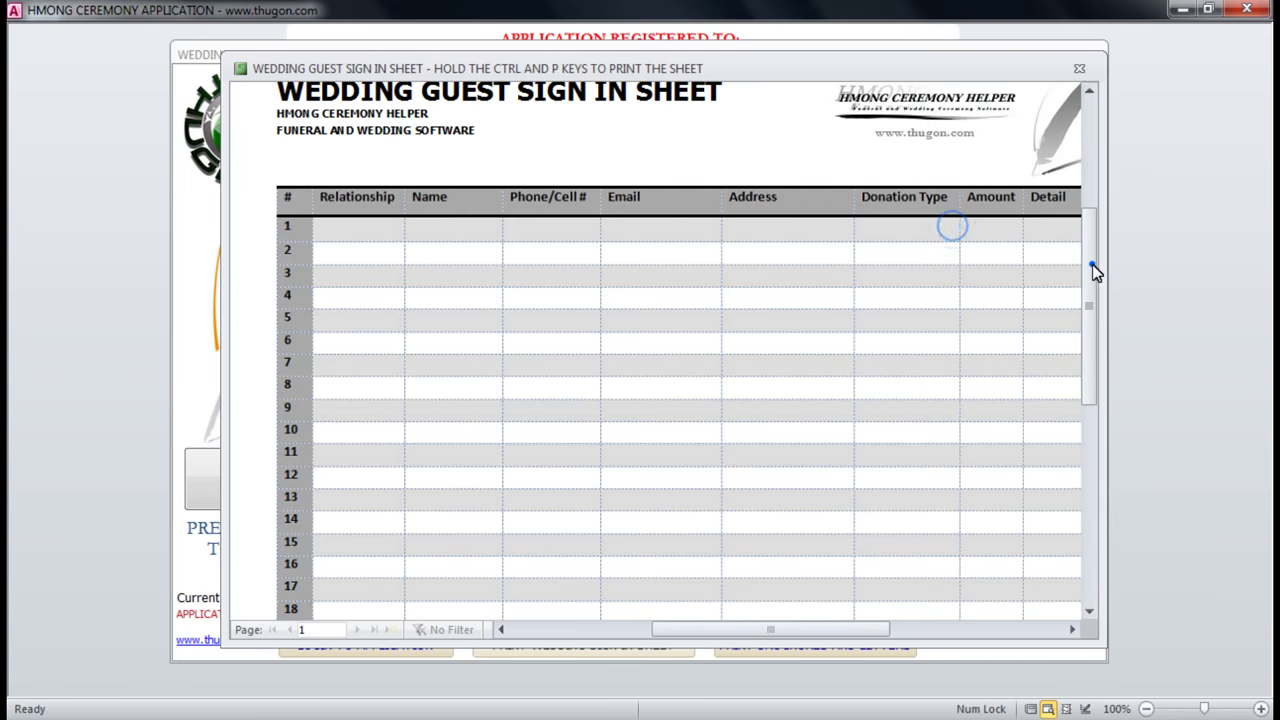
mouse_move(1092, 266)
mouse_down()
mouse_move(1094, 211)
mouse_move(1094, 262)
mouse_up()
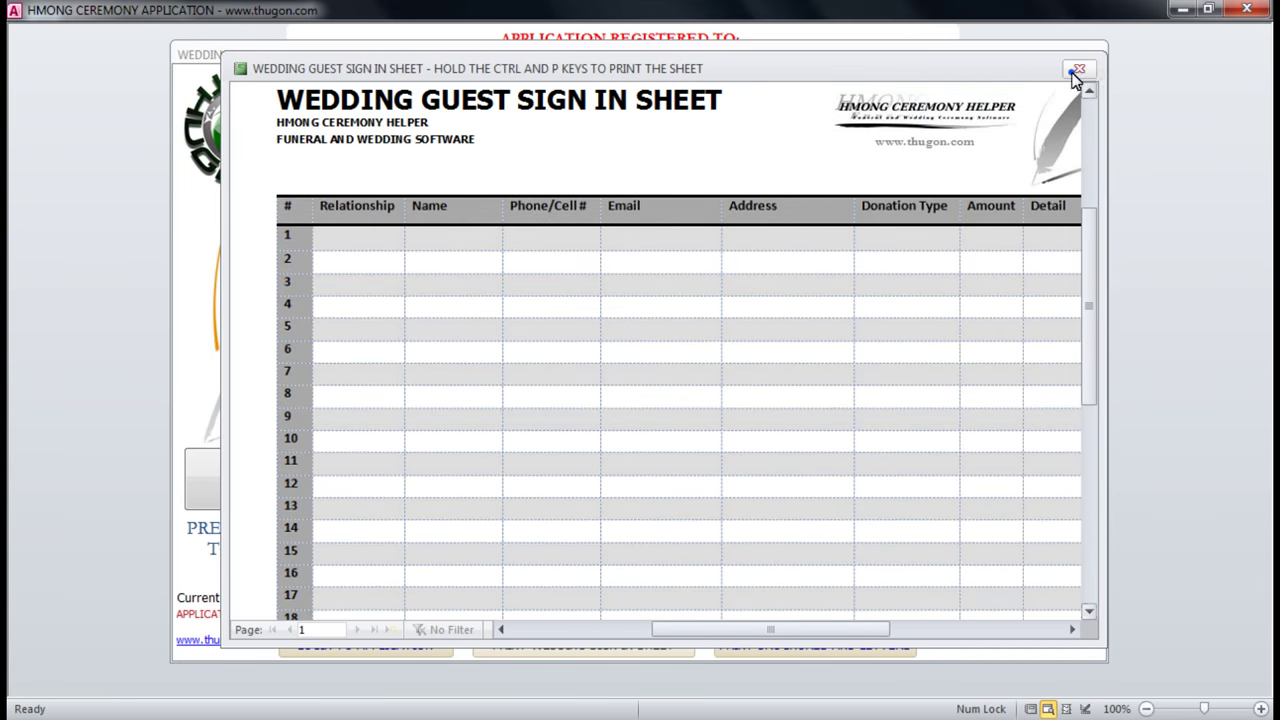
click(1077, 70)
click(782, 648)
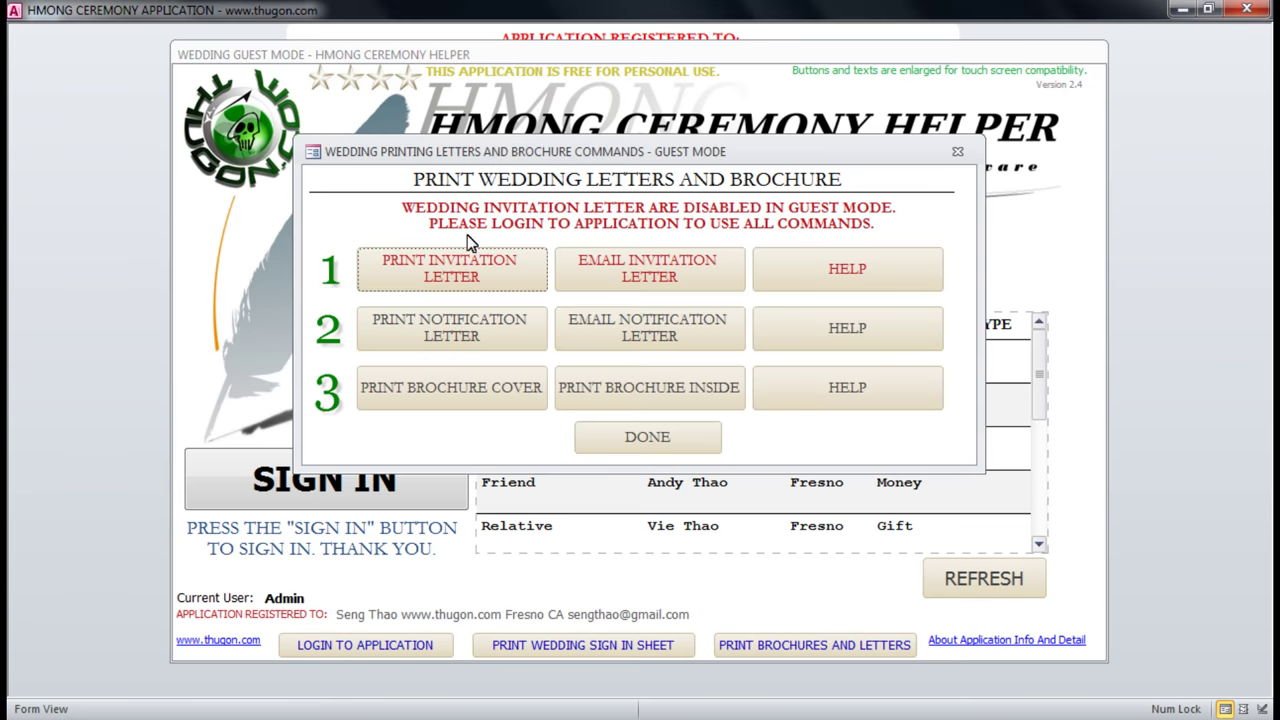
Confirm printing and emailing invitation letters are unavailable, then preview the wedding notification letter.
drag(590, 150, 682, 141)
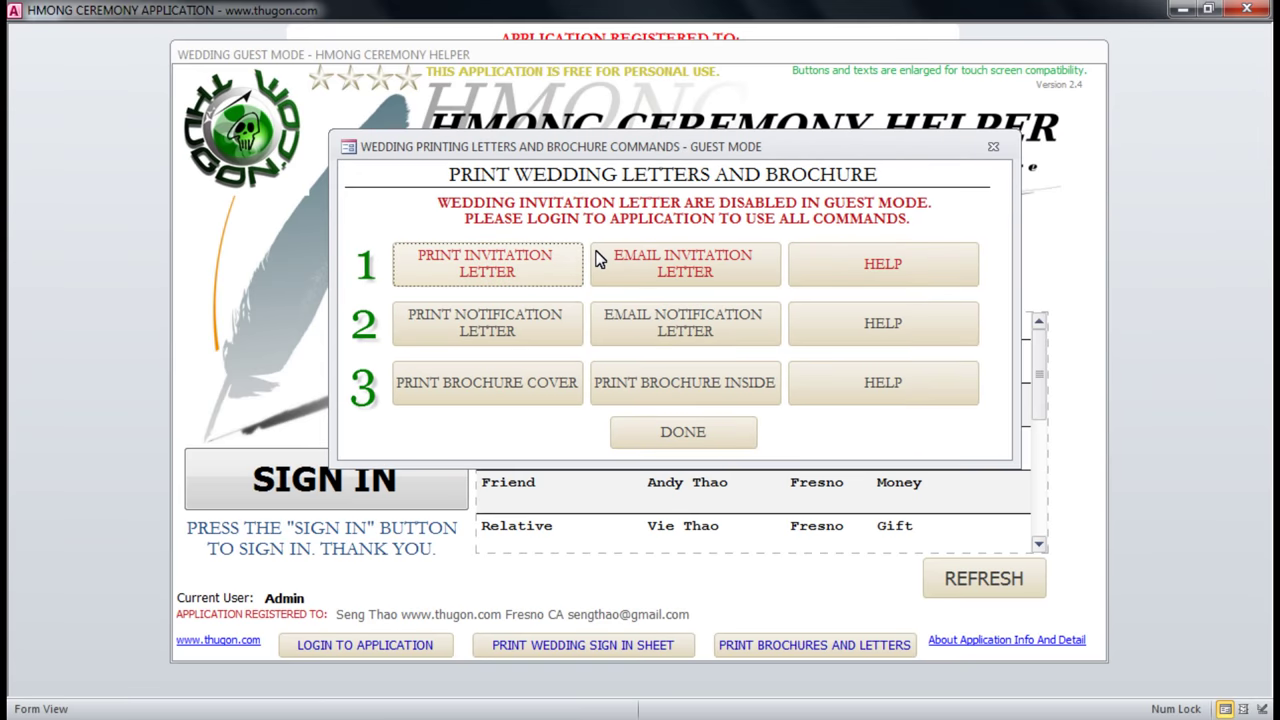
click(474, 276)
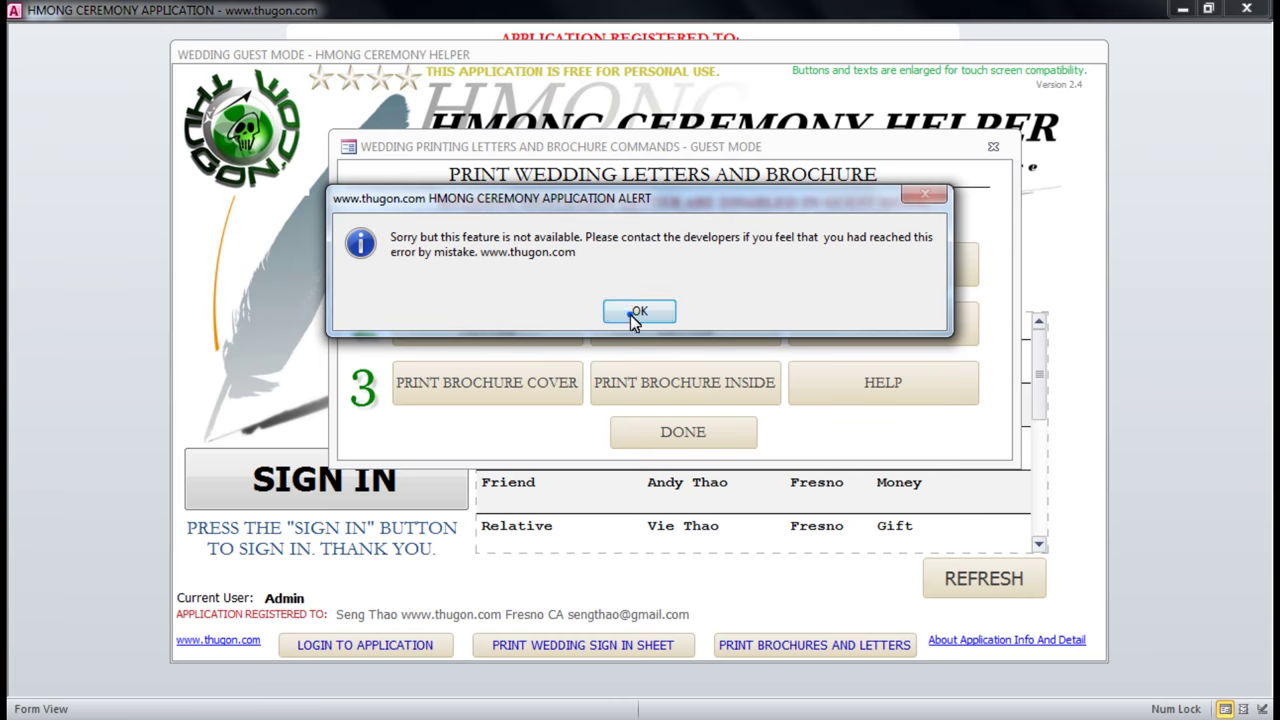
click(638, 311)
click(680, 262)
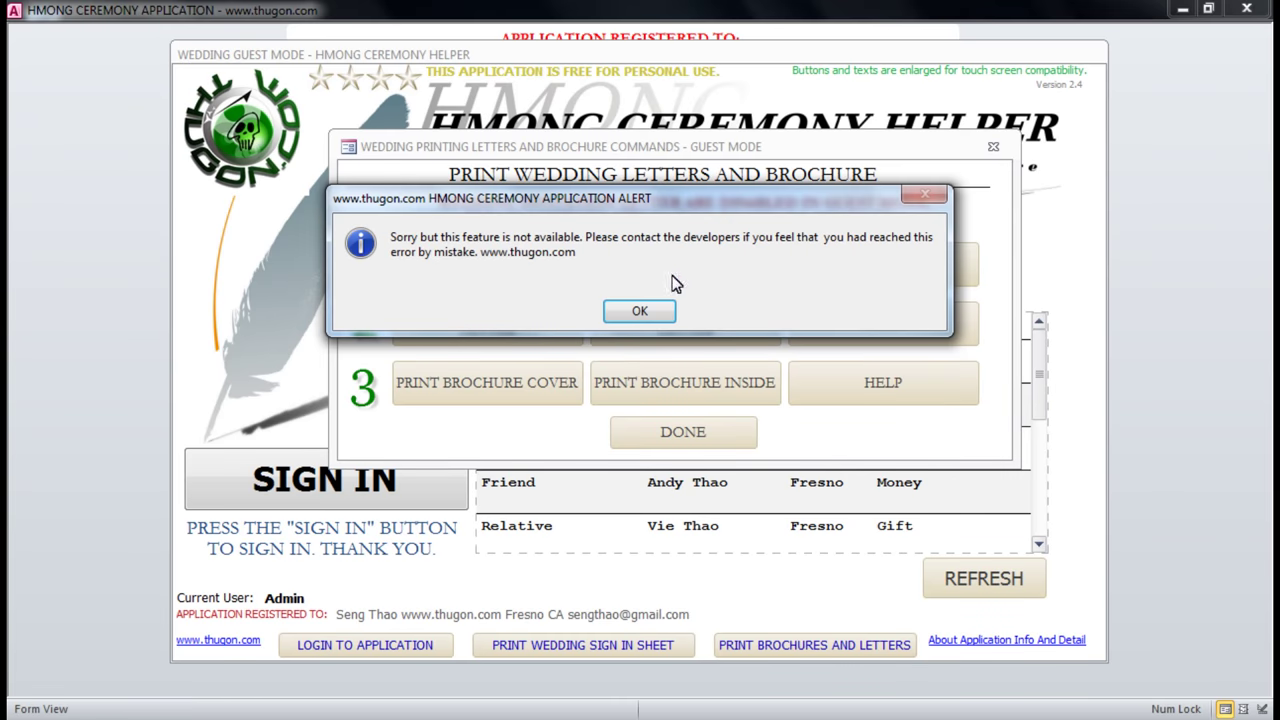
click(637, 312)
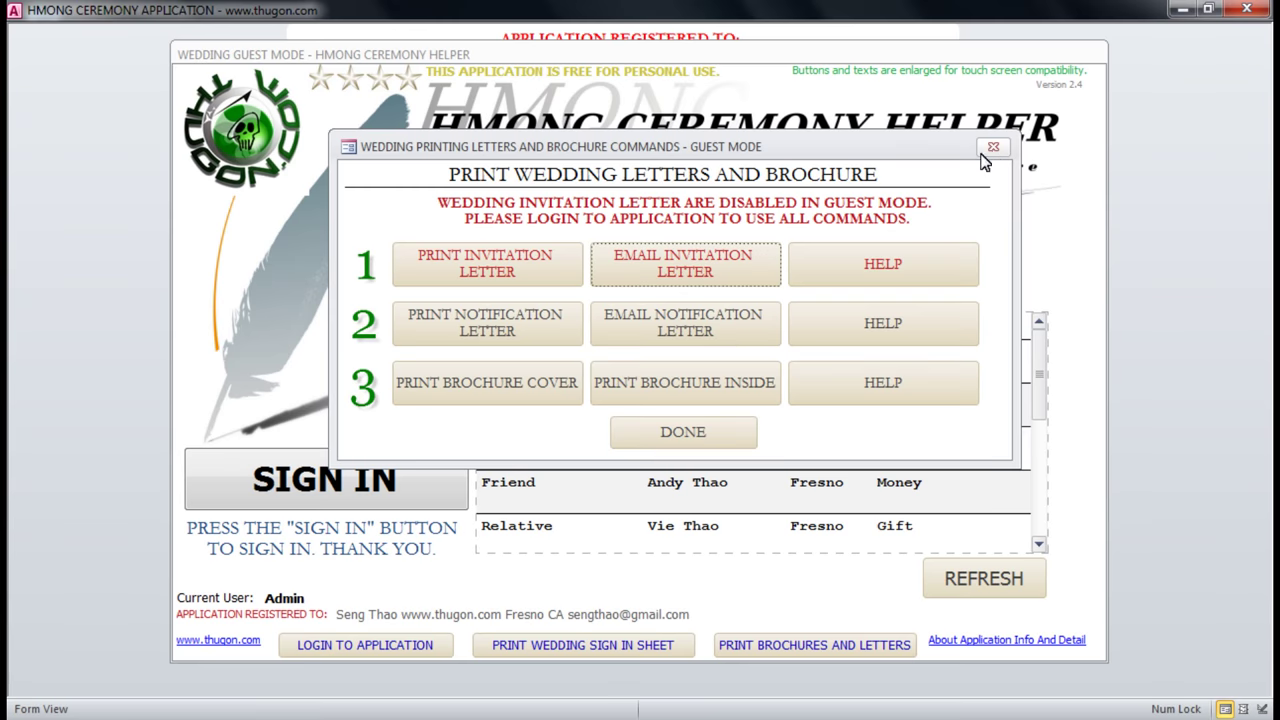
click(455, 327)
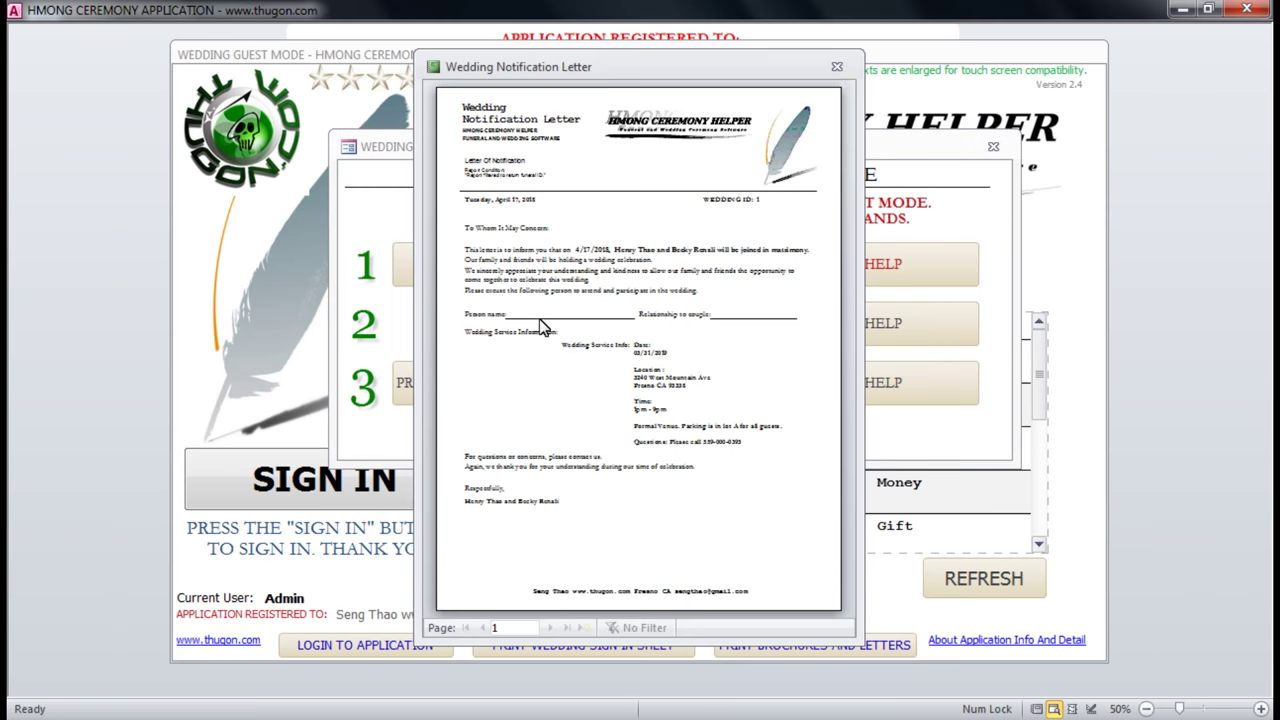
Close the notification letter, then review the wedding brochure cover's 03/31/2019 service info and close it.
click(838, 67)
click(474, 384)
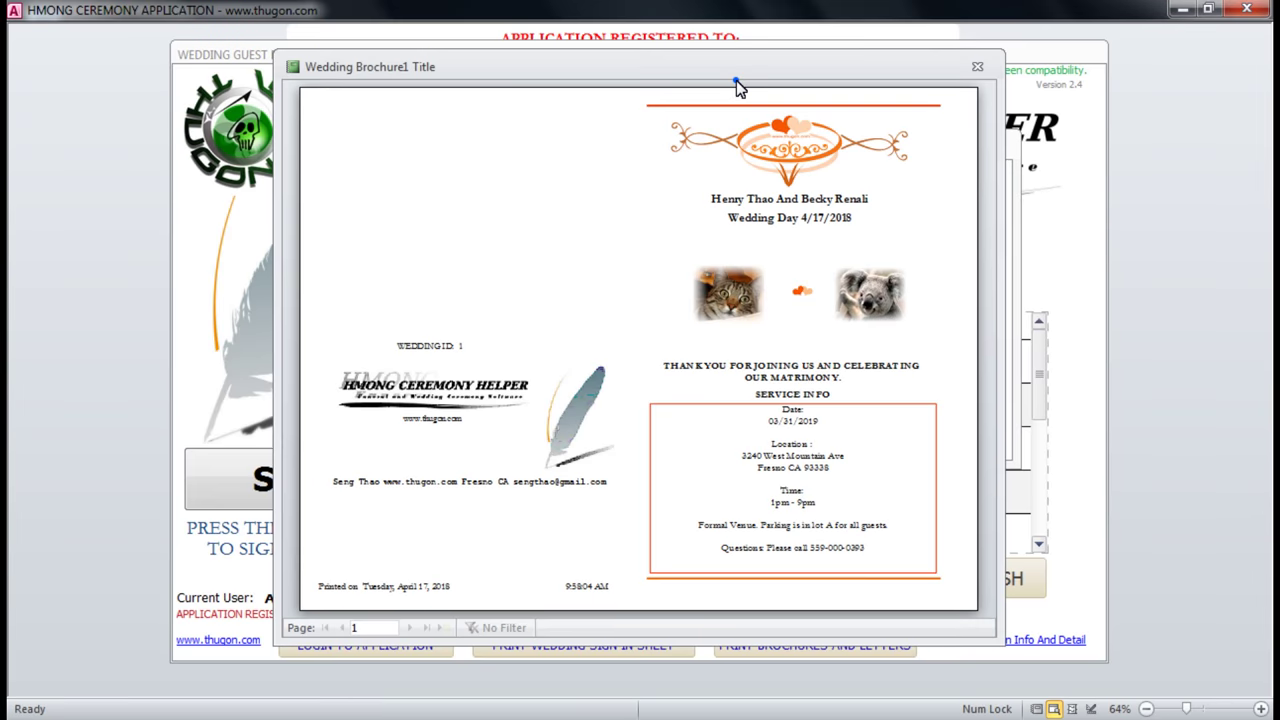
drag(735, 82, 614, 92)
drag(871, 652, 1030, 690)
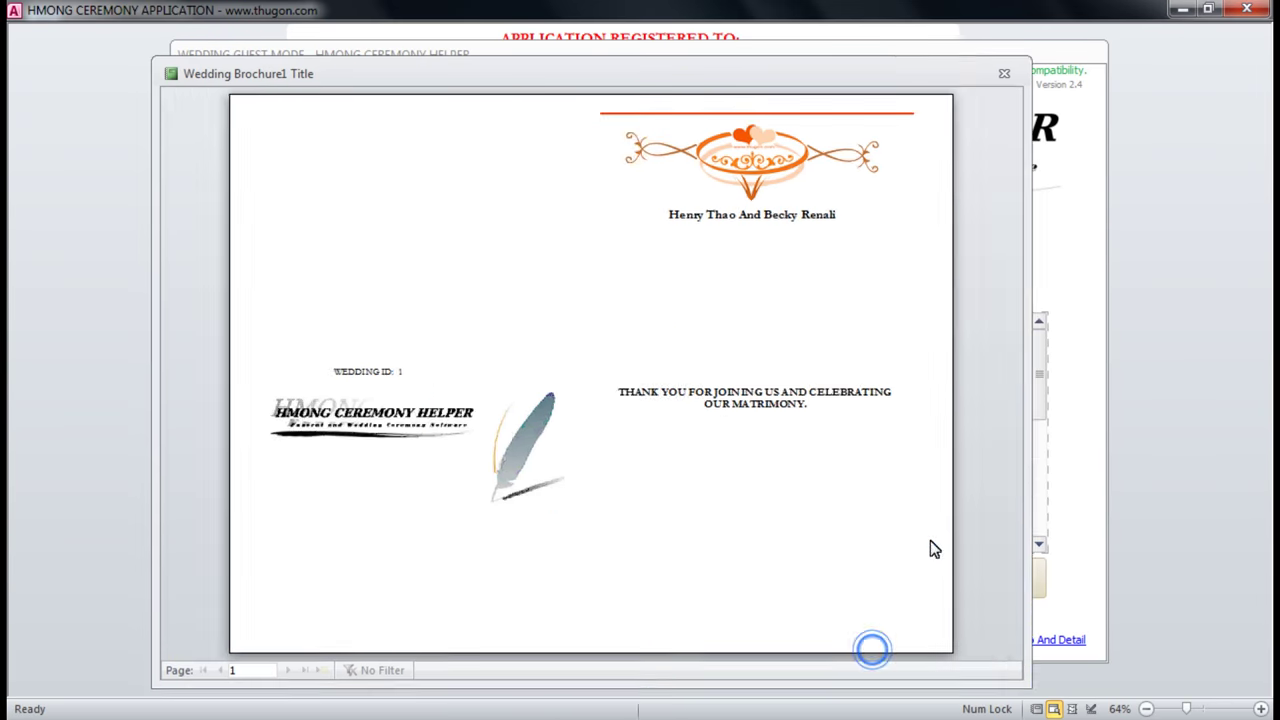
click(714, 329)
drag(1025, 357, 1180, 357)
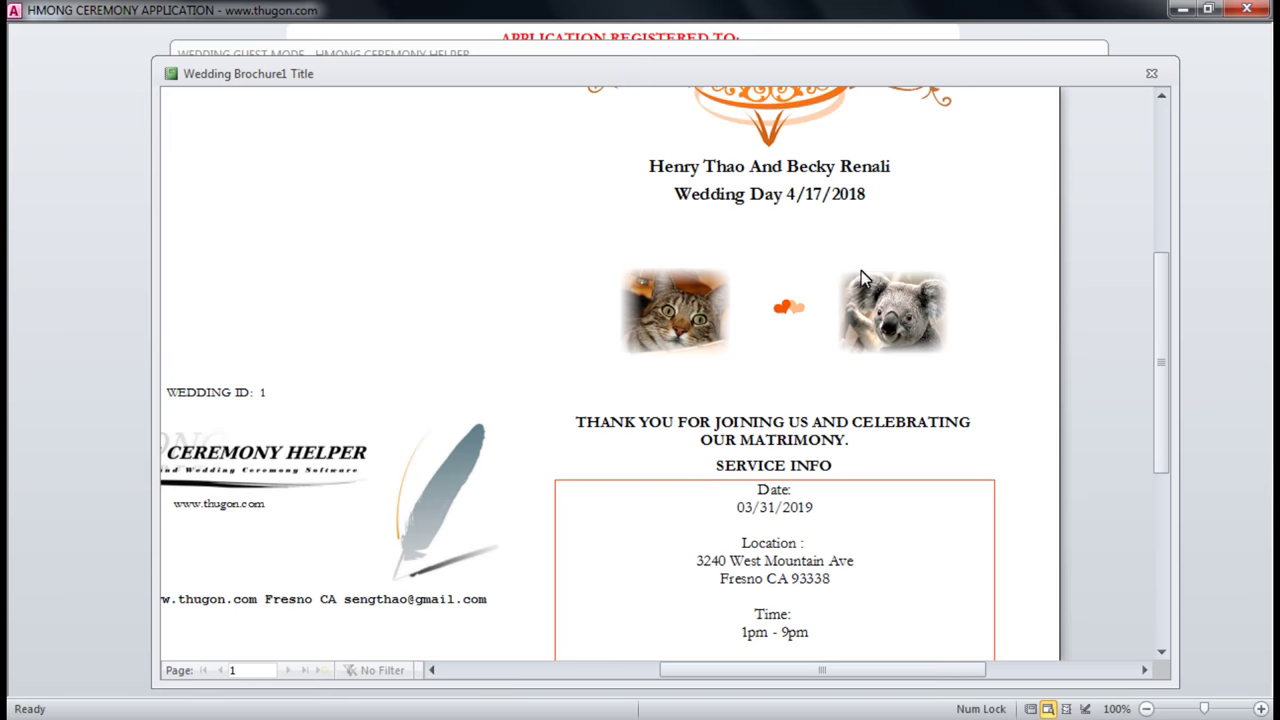
scroll(798, 432, down, 3)
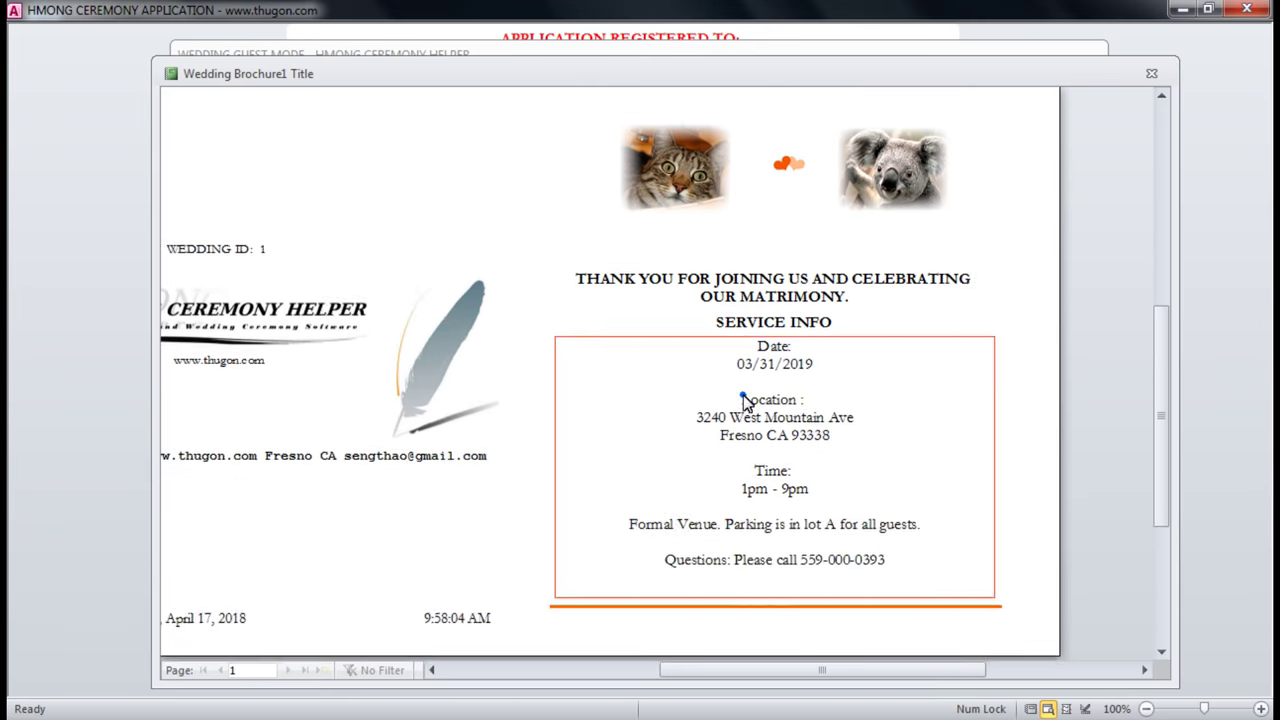
click(742, 394)
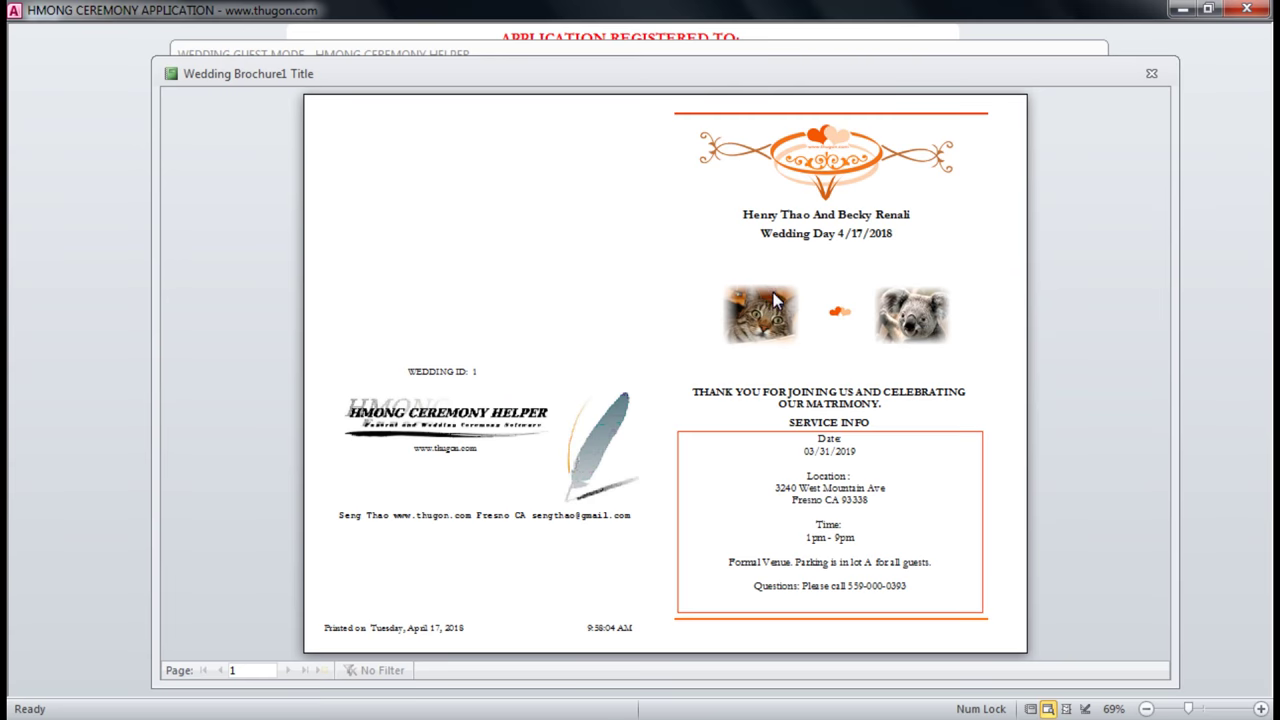
click(1150, 74)
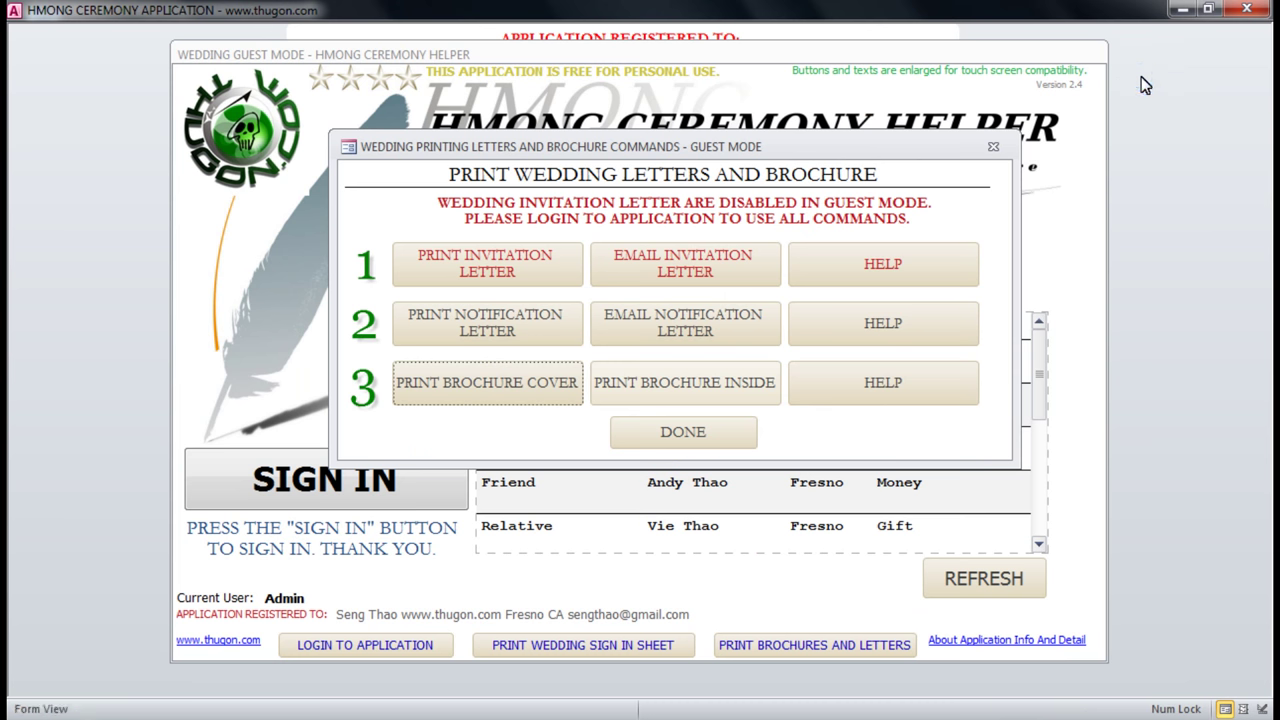
Preview the wedding brochure inside, enlarge the window, and zoom in on the family and friends list.
click(705, 388)
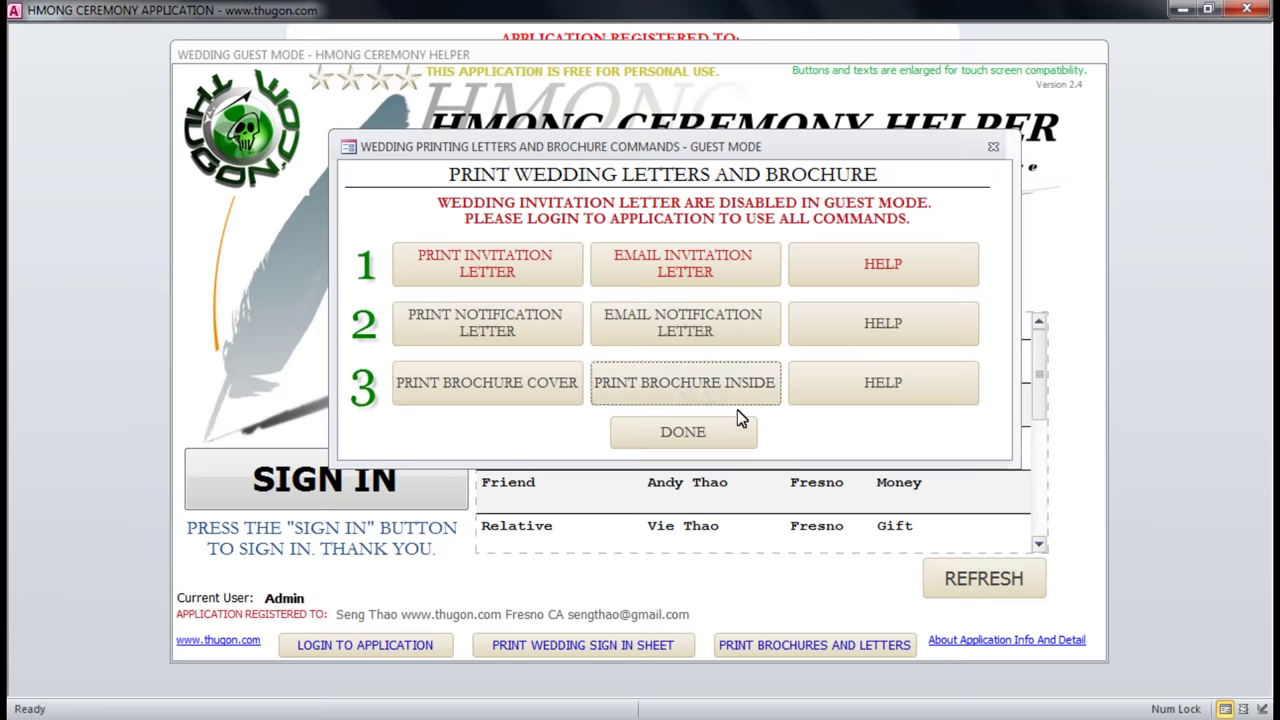
click(380, 143)
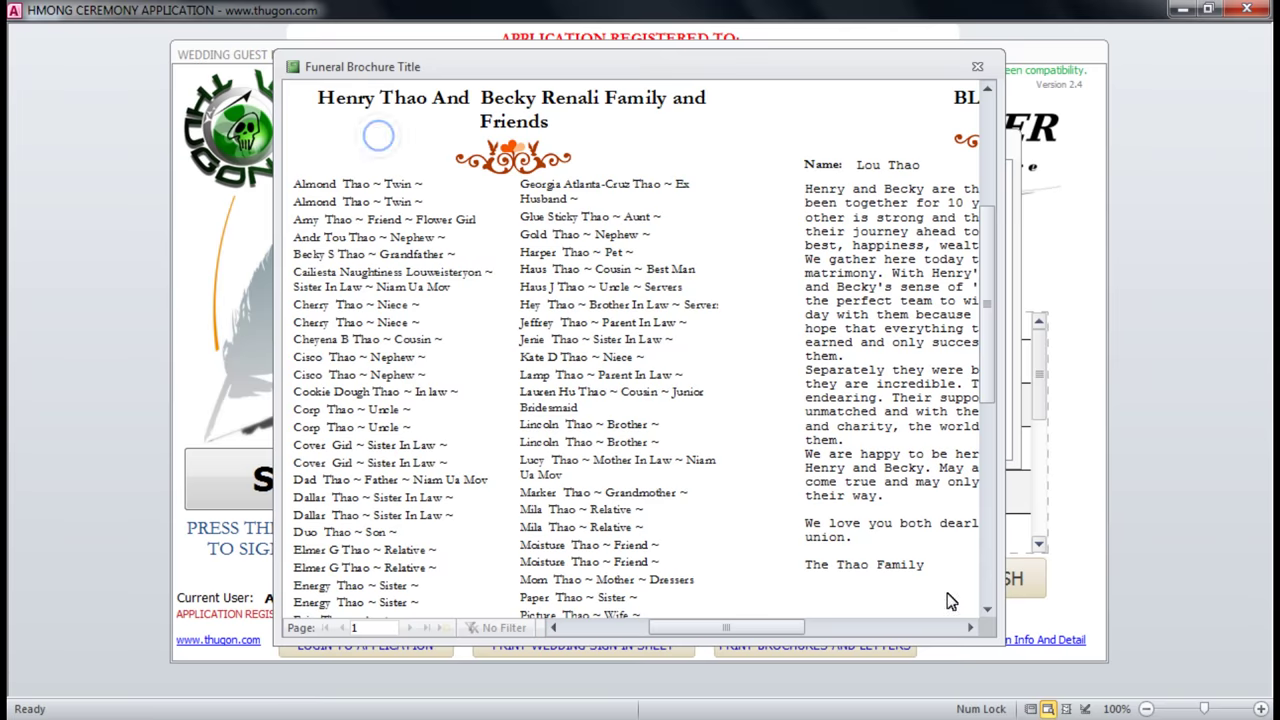
drag(995, 638, 1236, 686)
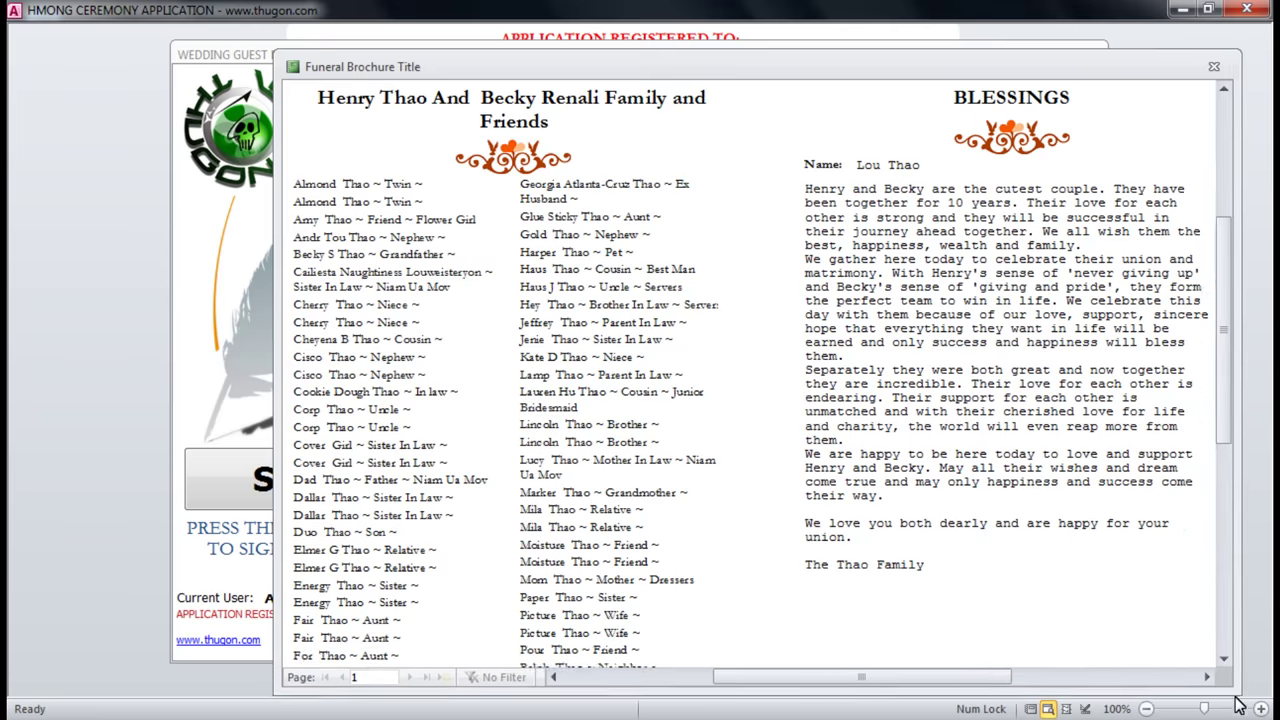
click(352, 199)
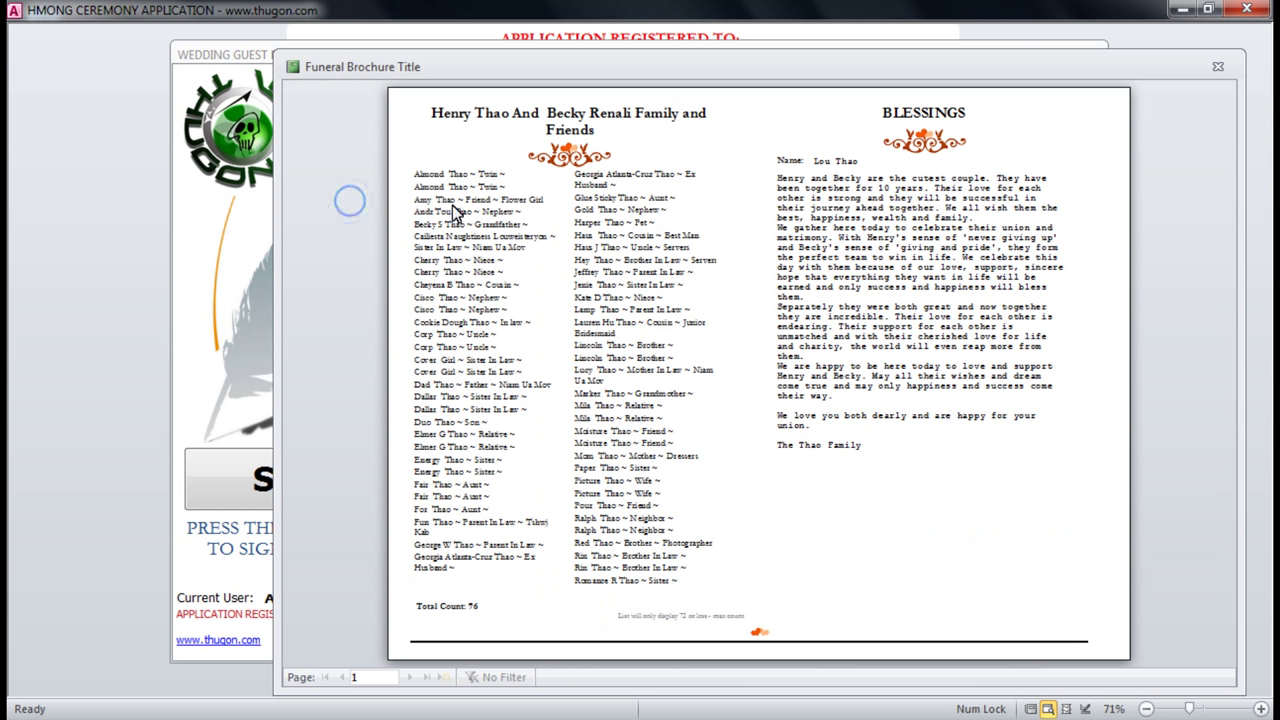
click(447, 140)
scroll(760, 200, up, 1)
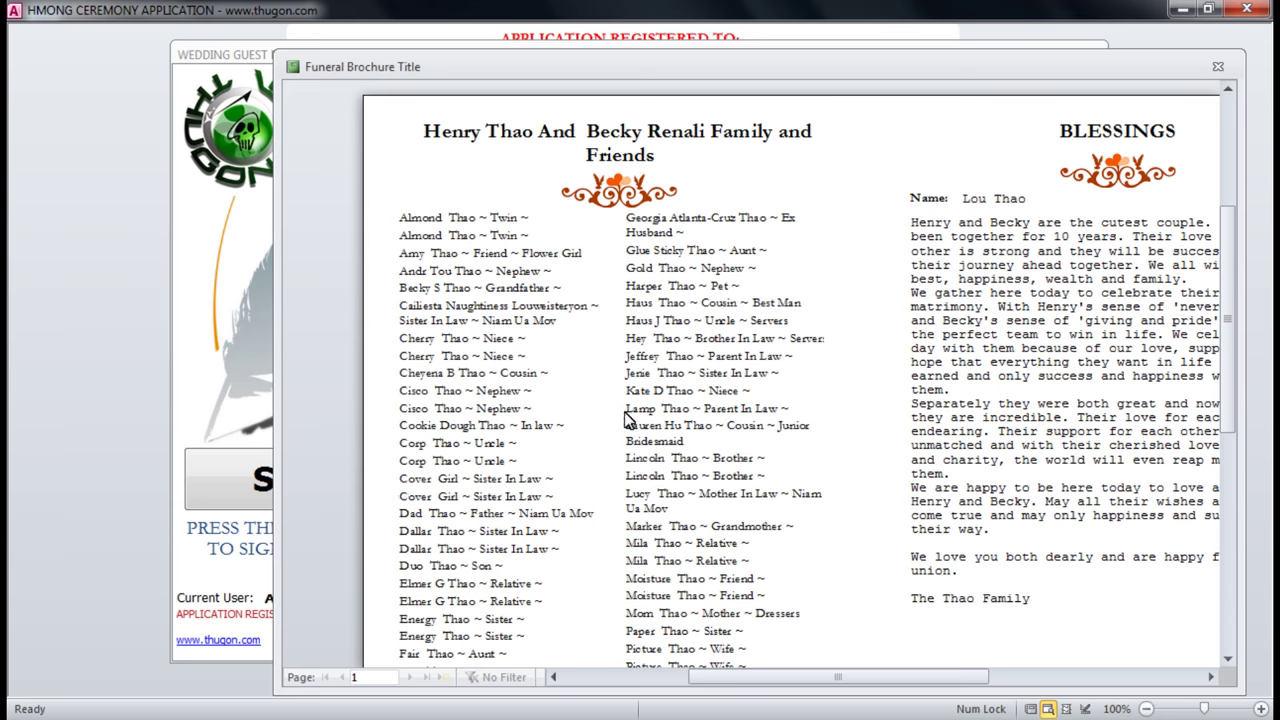
Check the Total Count of 76 and the Blessings message, then close the preview.
click(1134, 270)
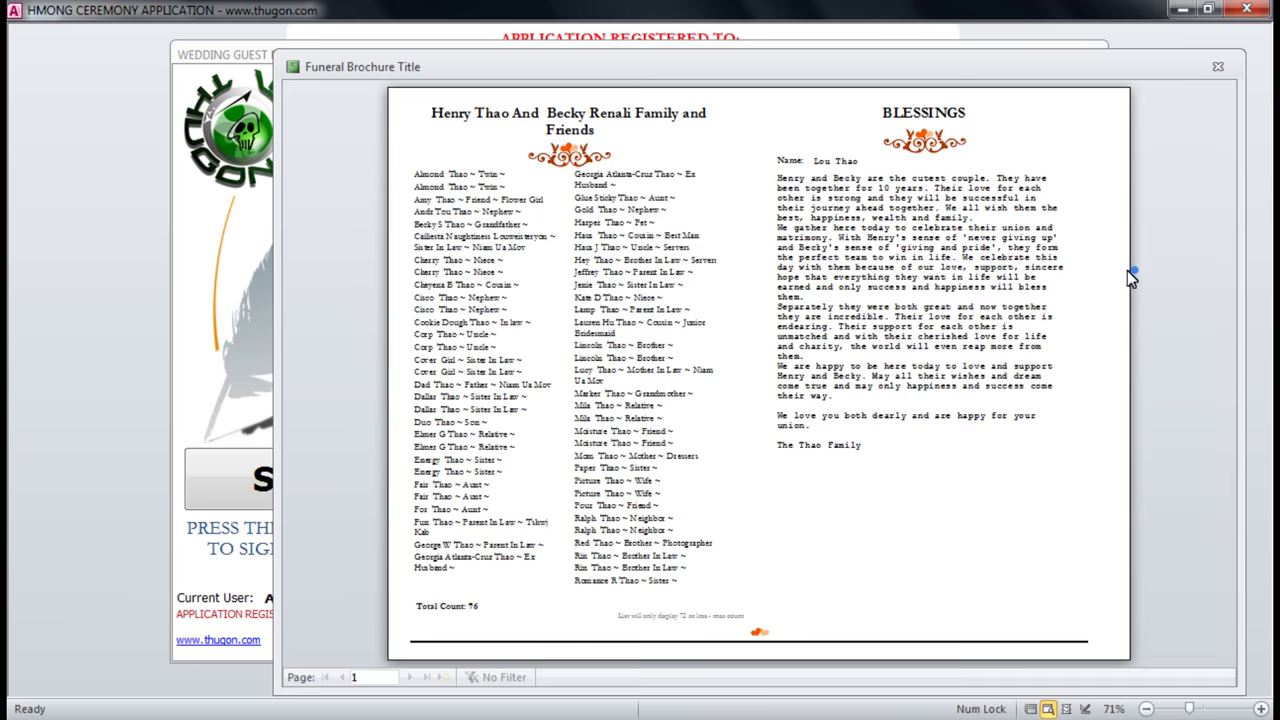
click(927, 197)
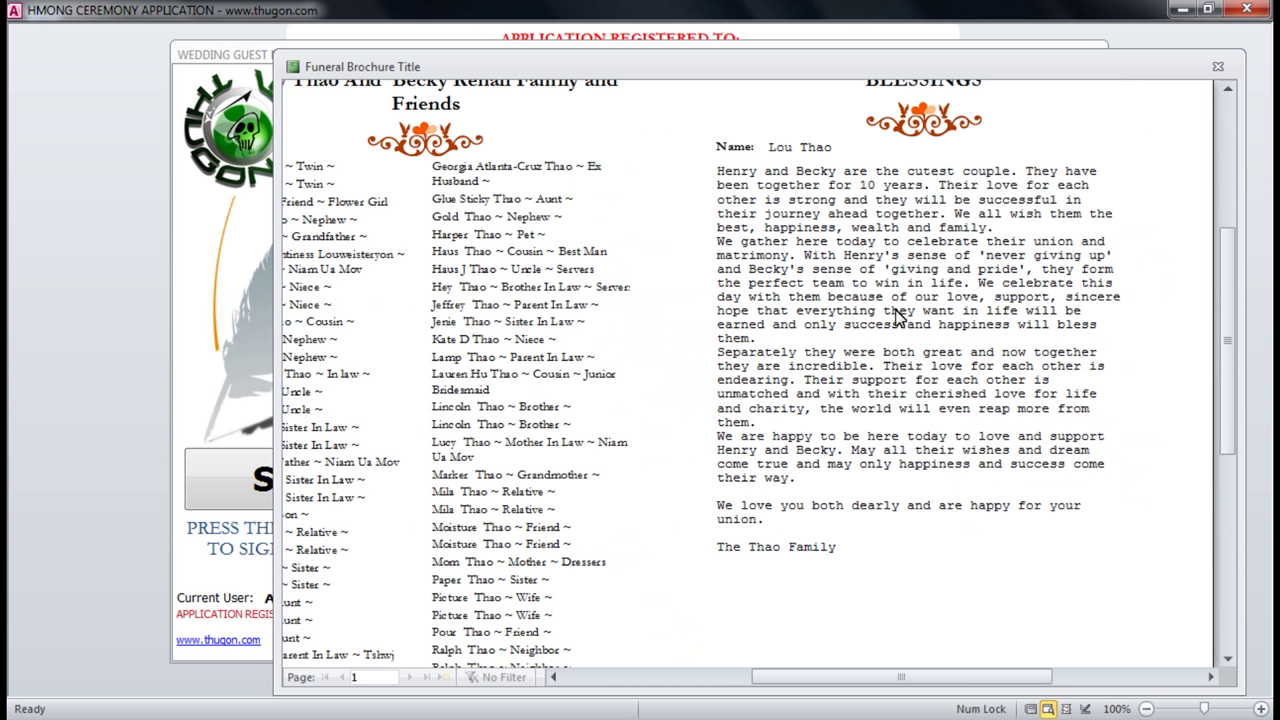
click(431, 219)
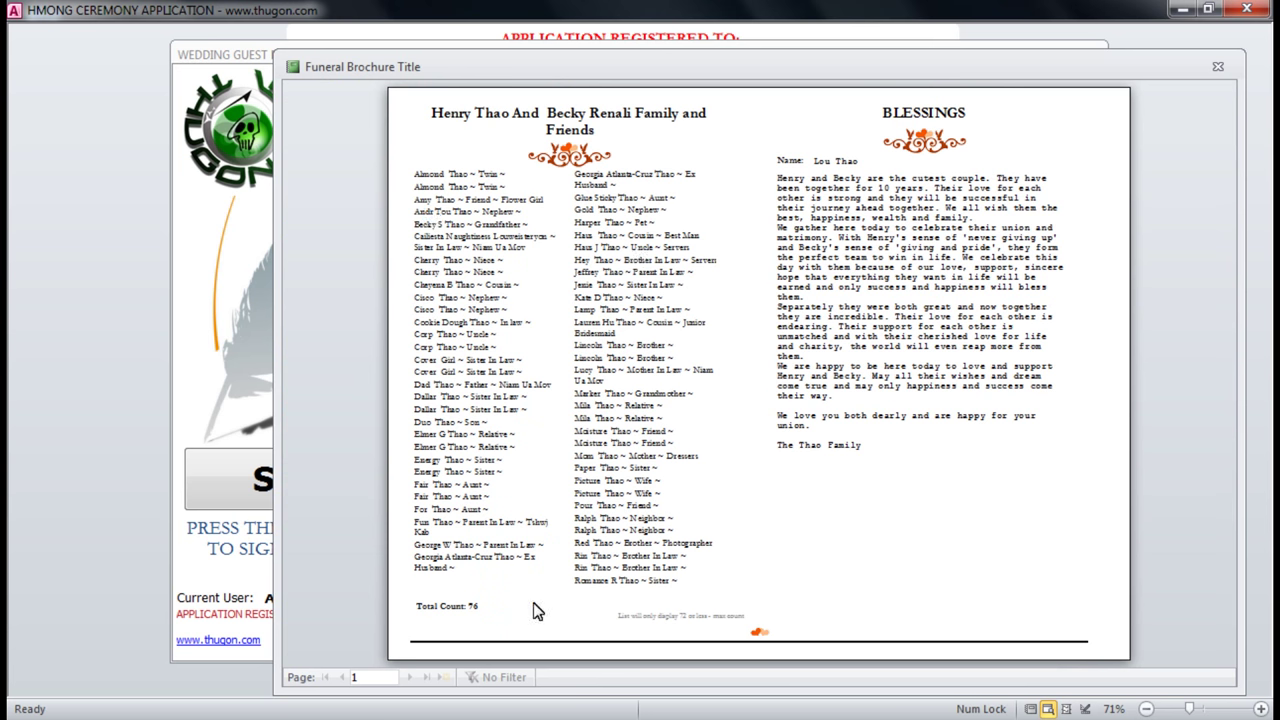
click(435, 620)
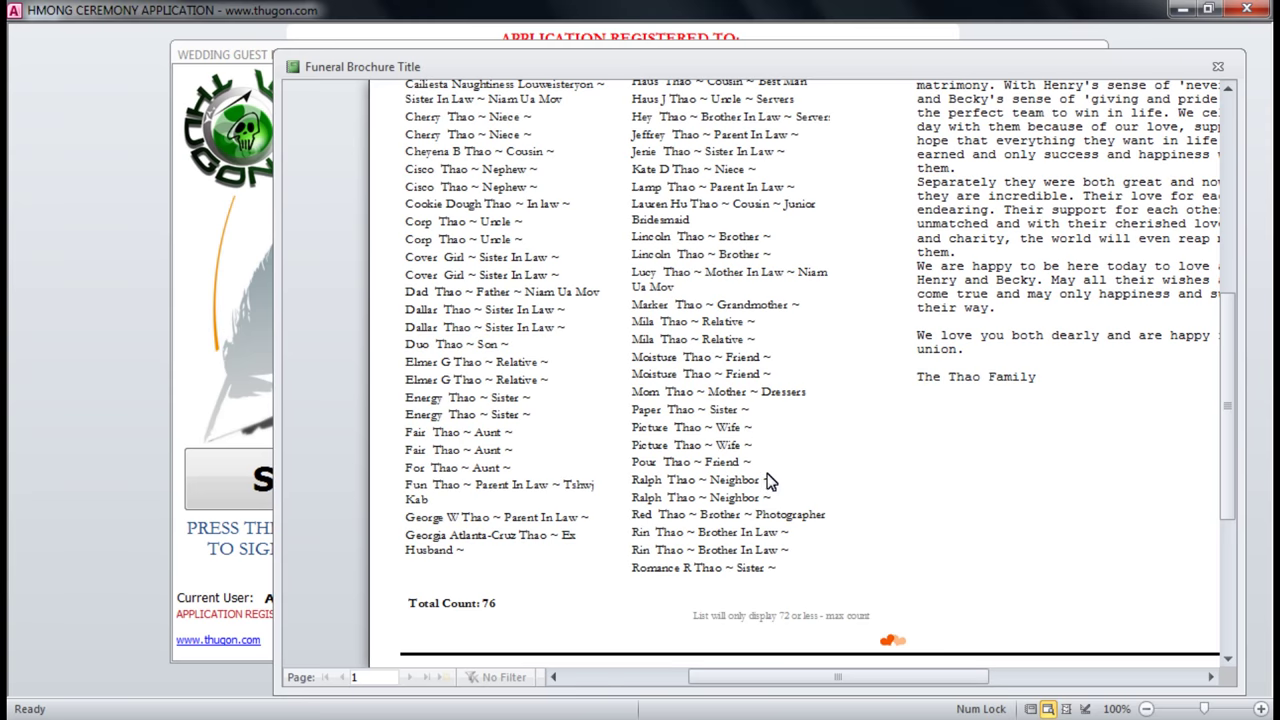
scroll(703, 428, up, 6)
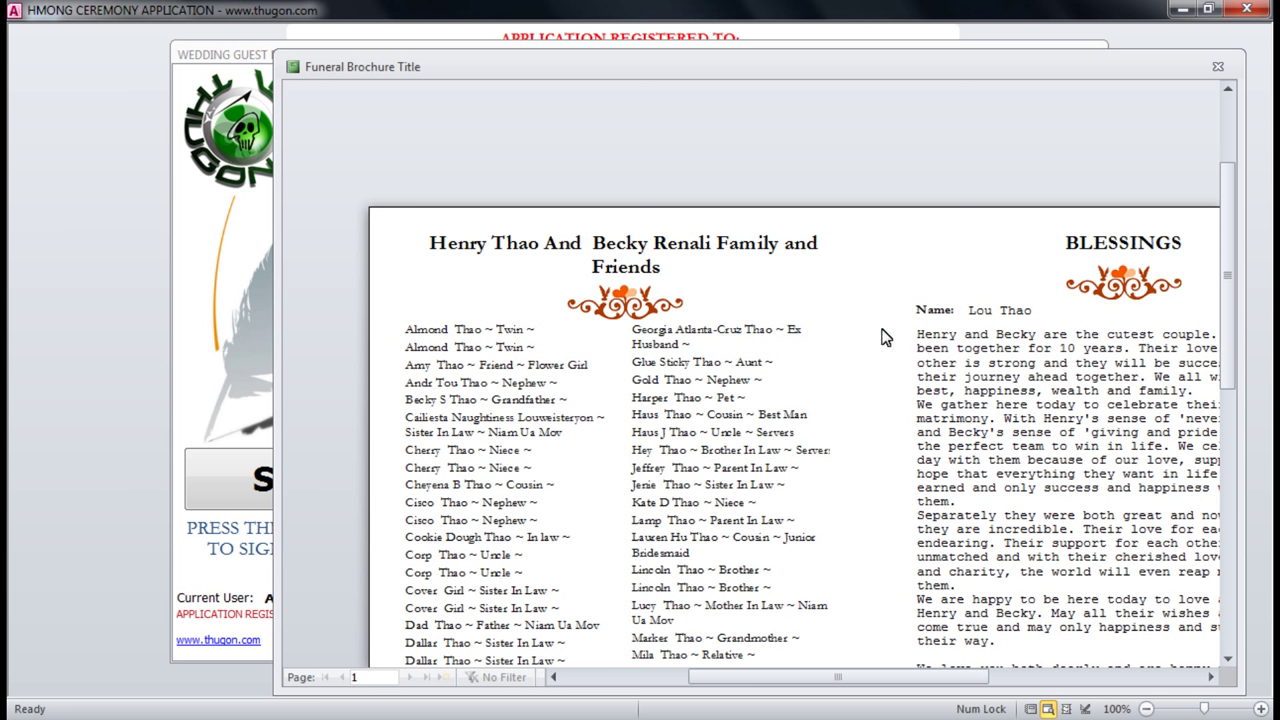
click(1212, 68)
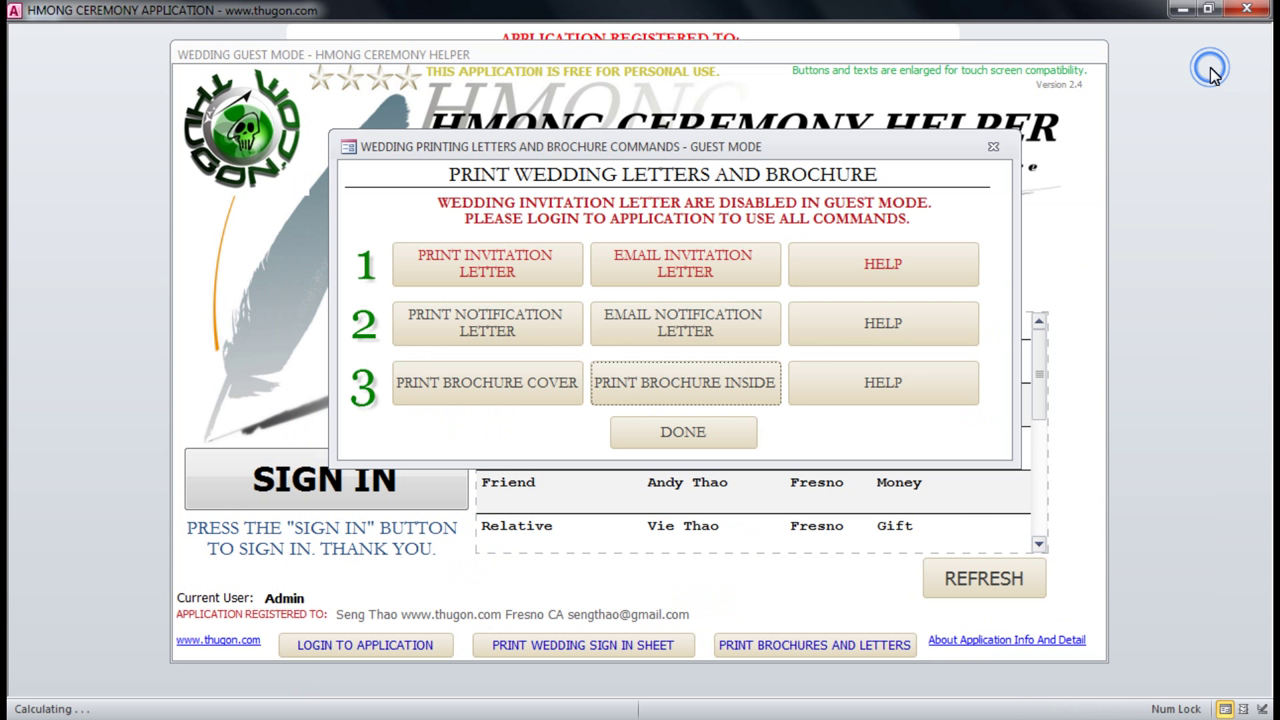
Leave wedding guest mode for the login screen and choose Admin as the user name.
click(995, 148)
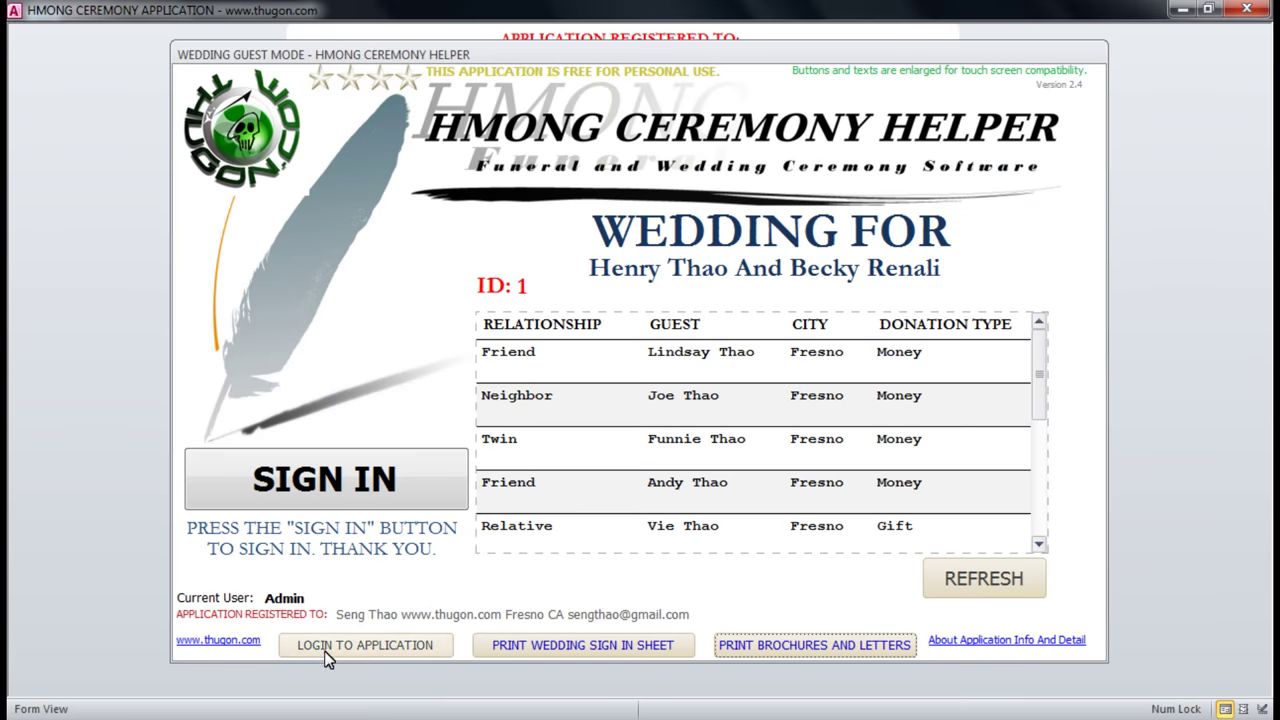
click(358, 647)
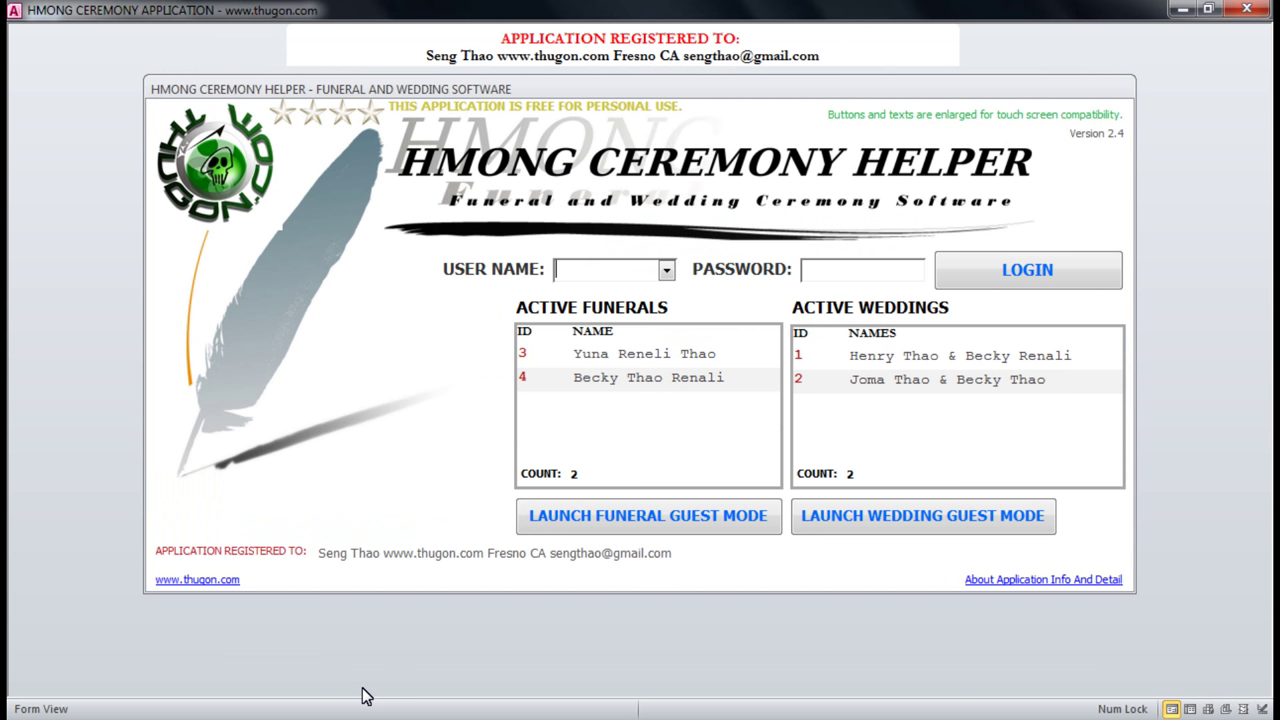
click(666, 270)
click(643, 294)
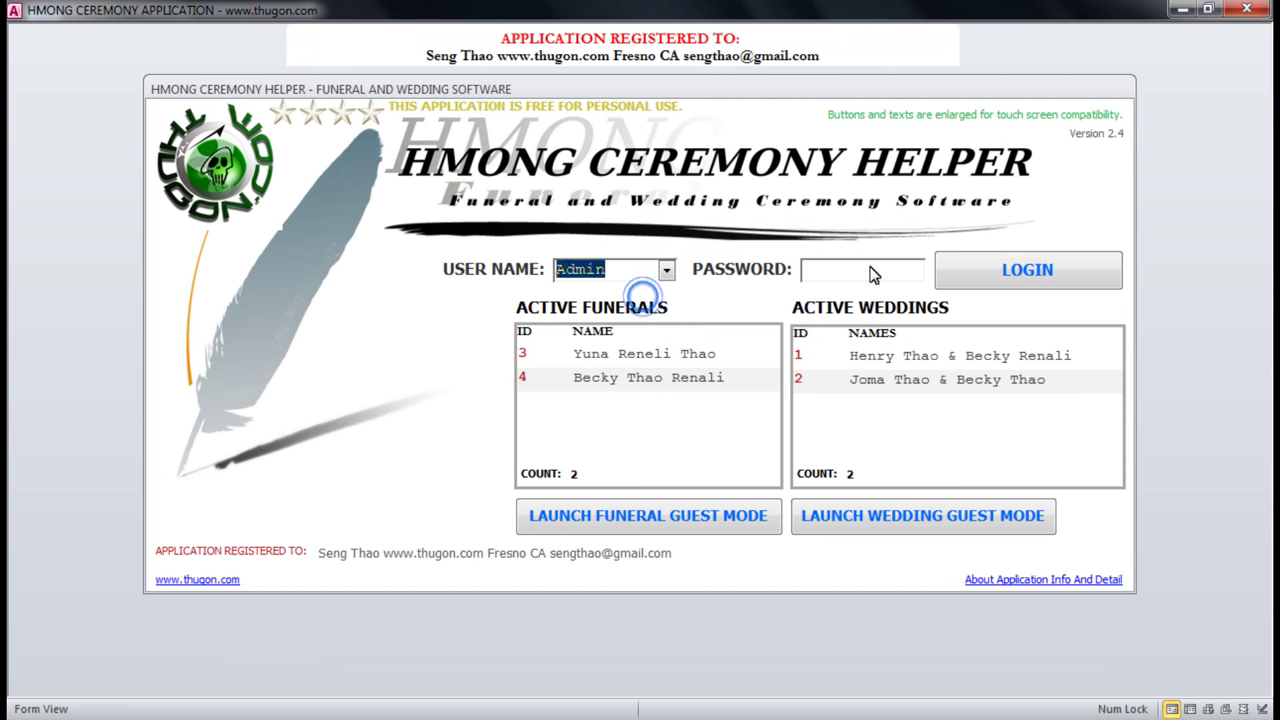
click(664, 270)
click(667, 272)
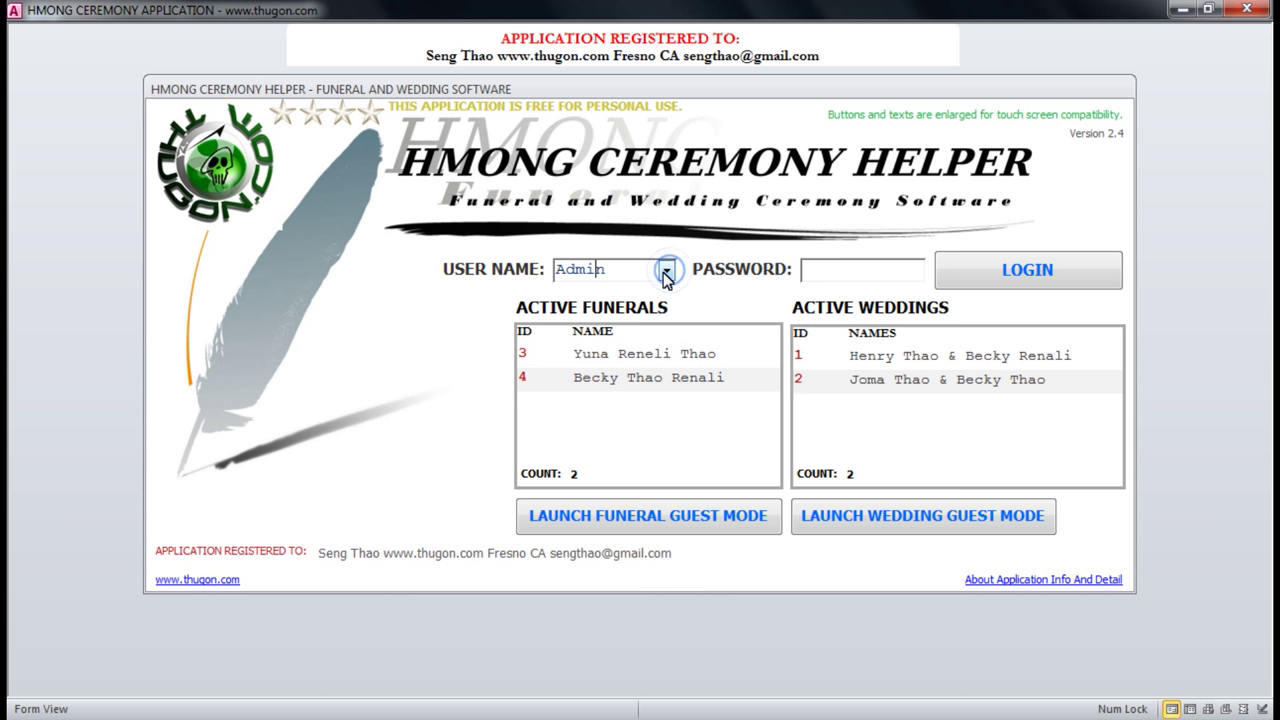
click(853, 274)
View the About Application Info, then log in as Admin with the entered password.
click(1064, 582)
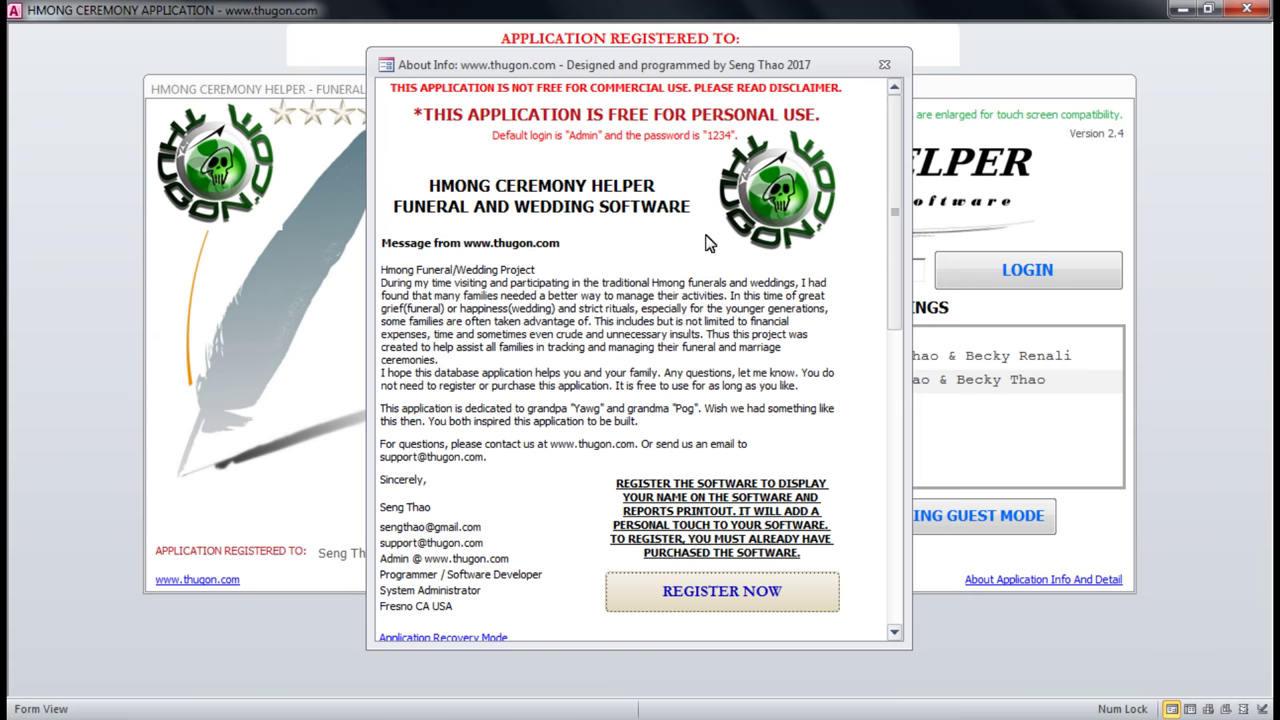
click(885, 64)
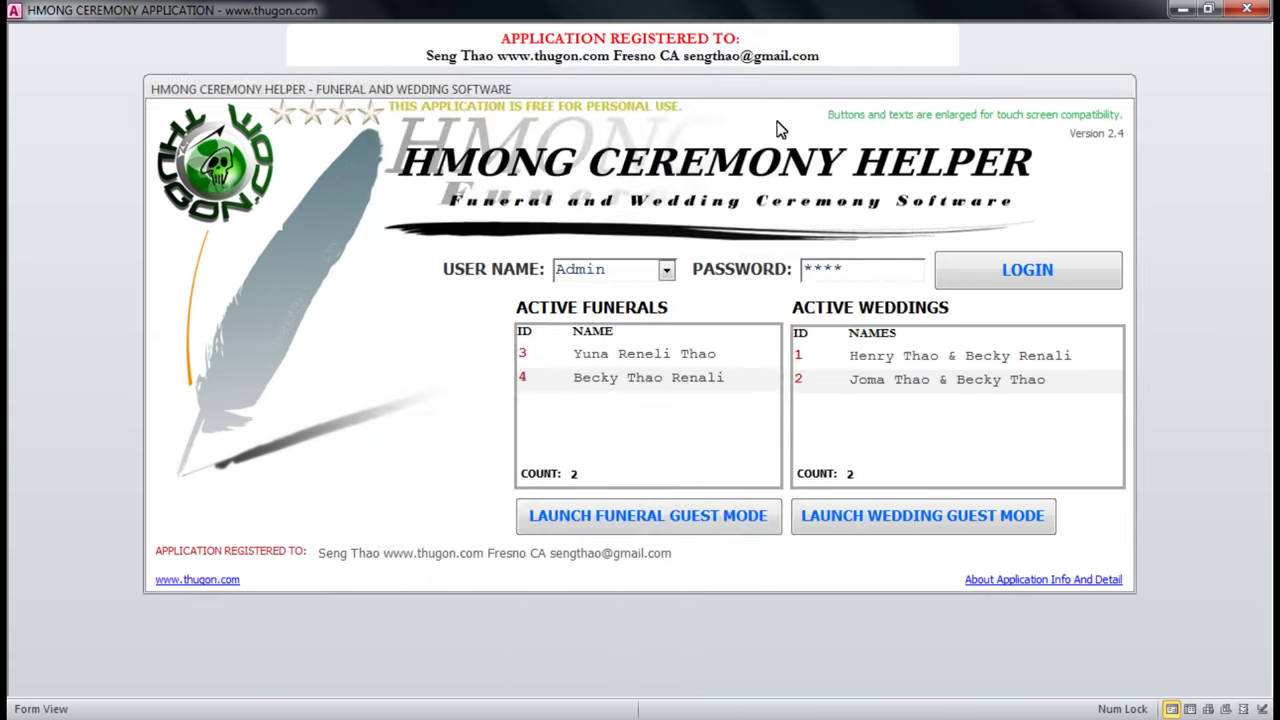
drag(790, 90, 786, 116)
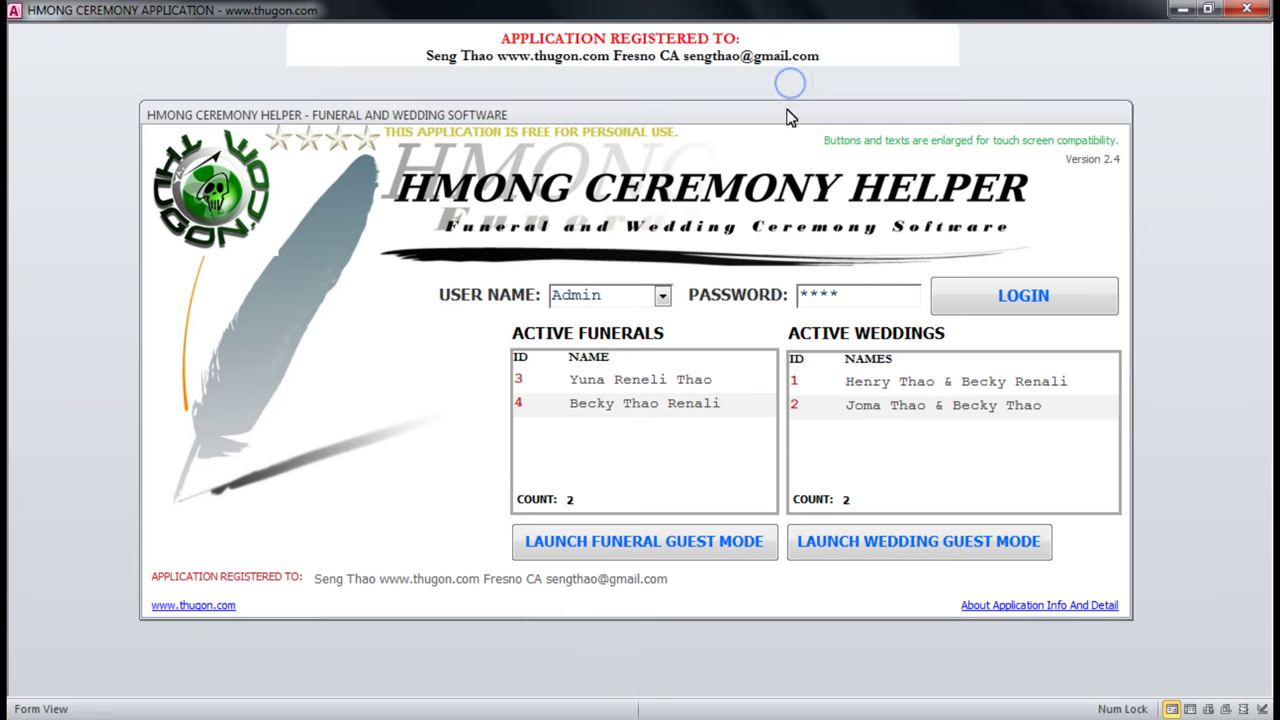
click(876, 296)
click(1040, 304)
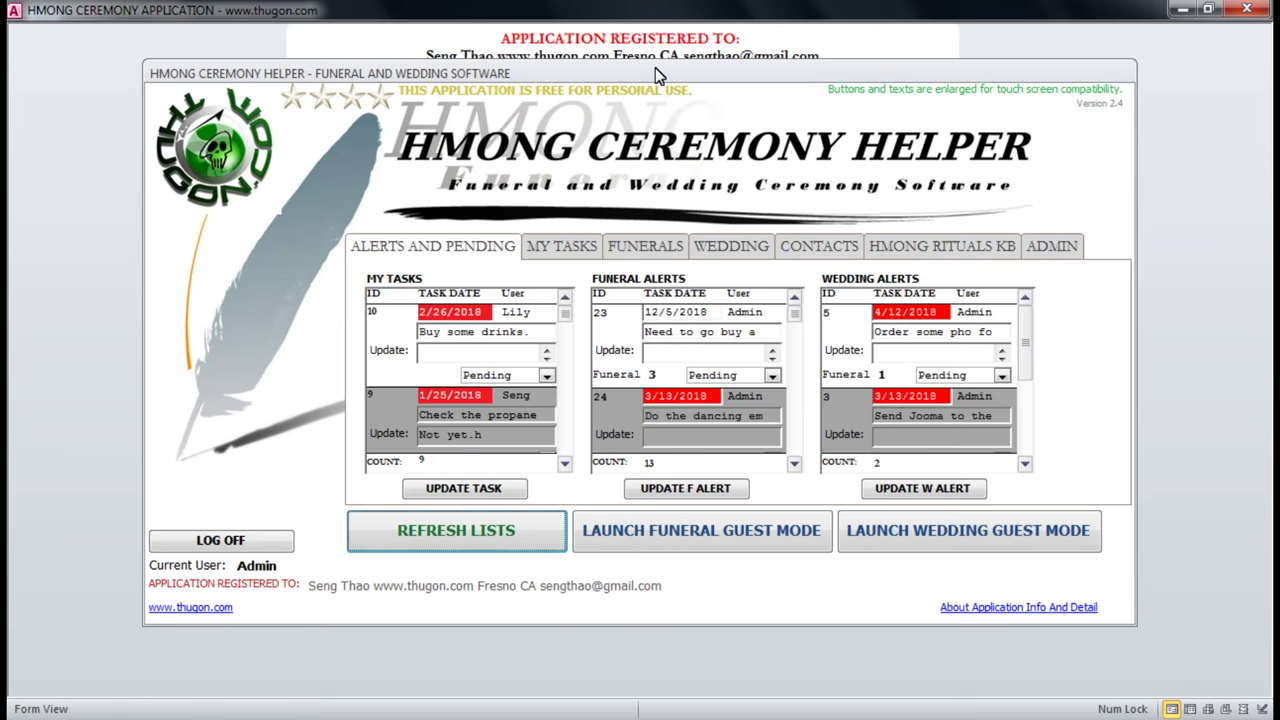
Check the Admin current user name and refresh the main lists.
drag(655, 75, 658, 95)
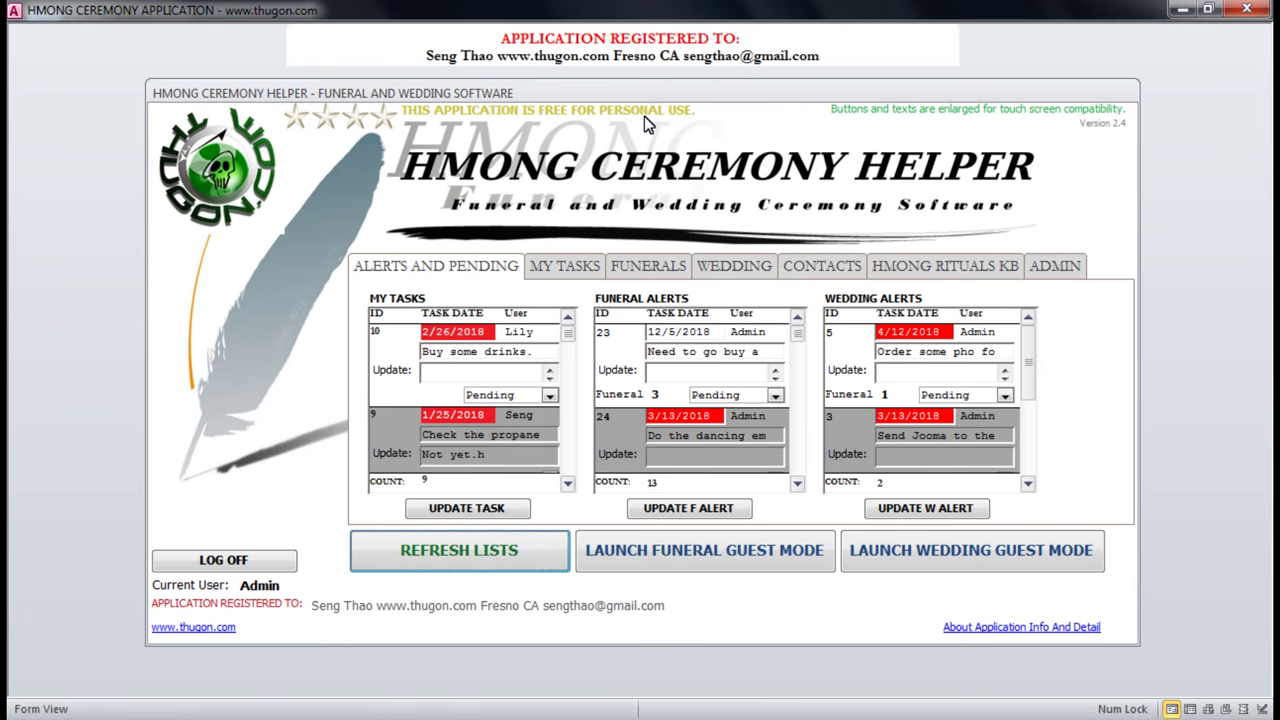
double_click(242, 591)
click(307, 588)
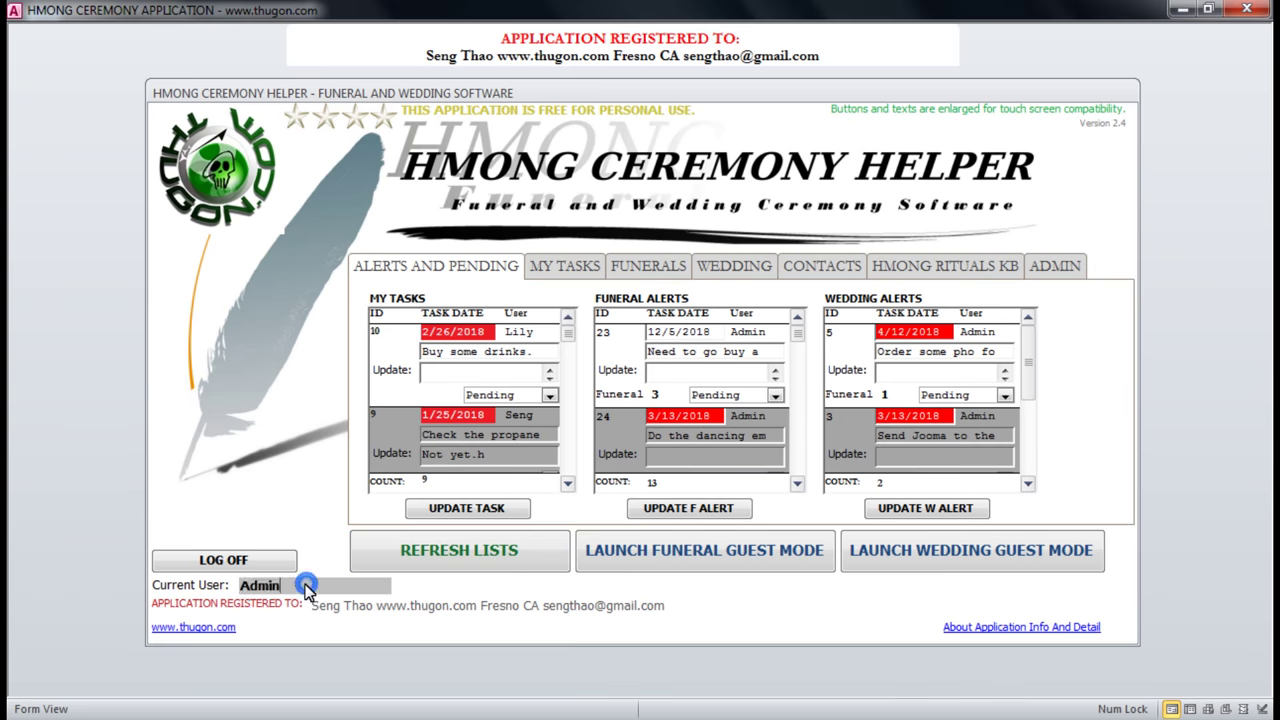
click(304, 590)
click(212, 590)
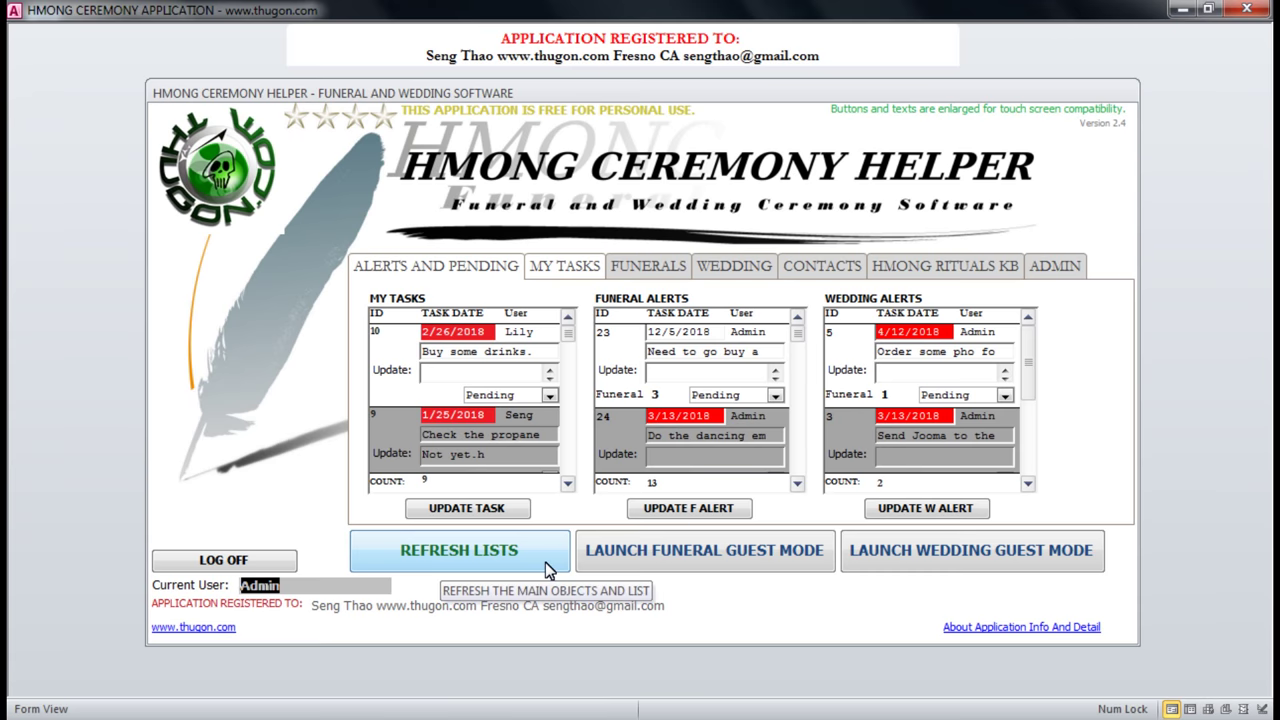
click(487, 560)
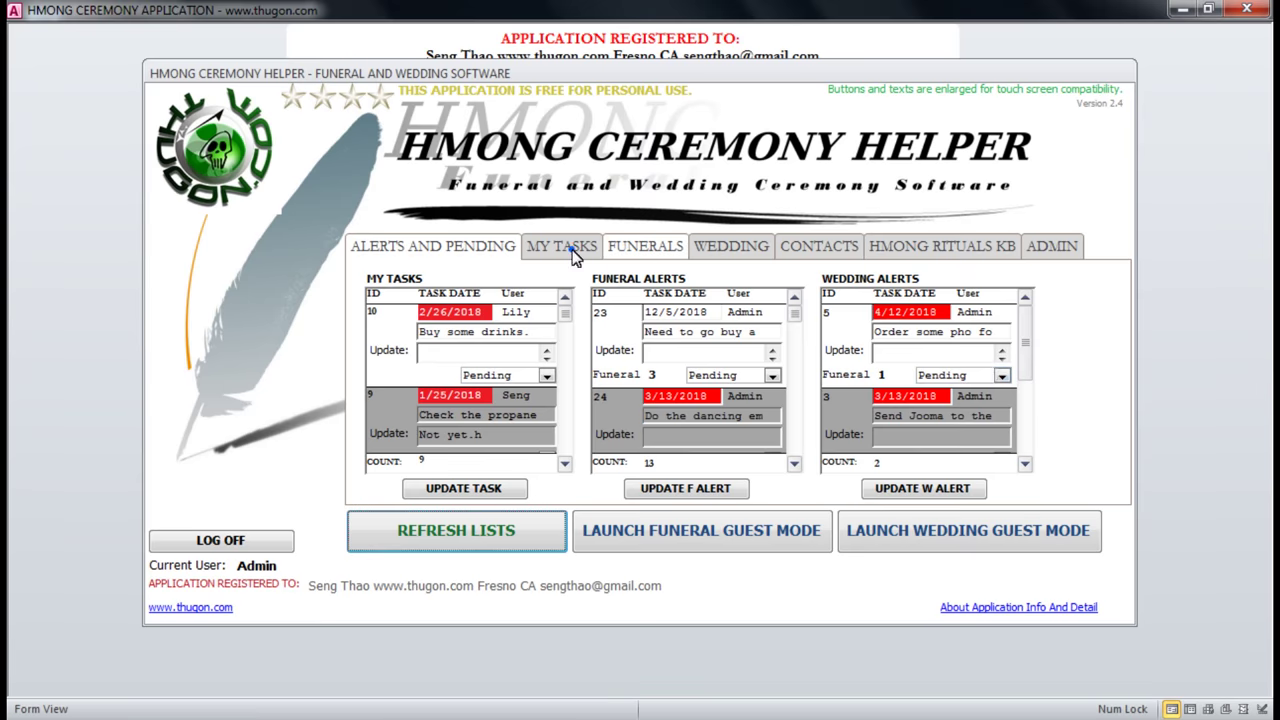
Browse the Funerals and Alerts and Pending tabs, ending on the My Tasks page.
click(568, 247)
click(637, 240)
click(462, 248)
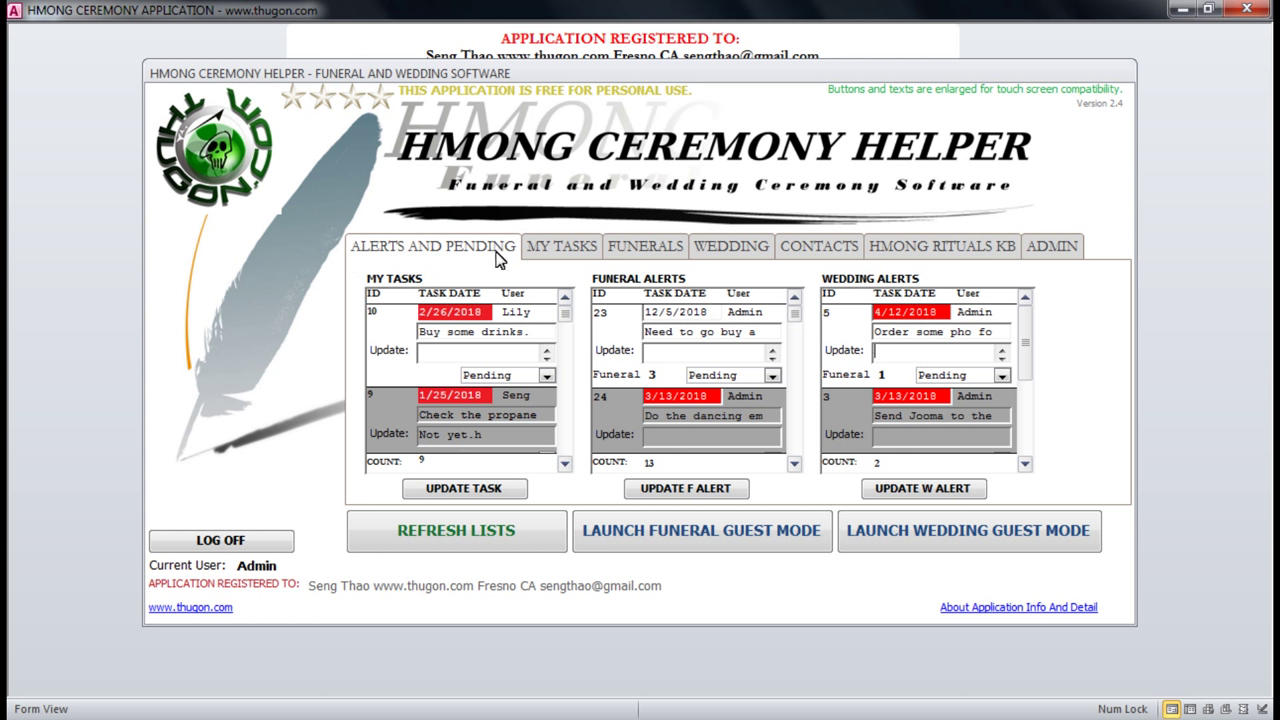
click(512, 308)
click(706, 333)
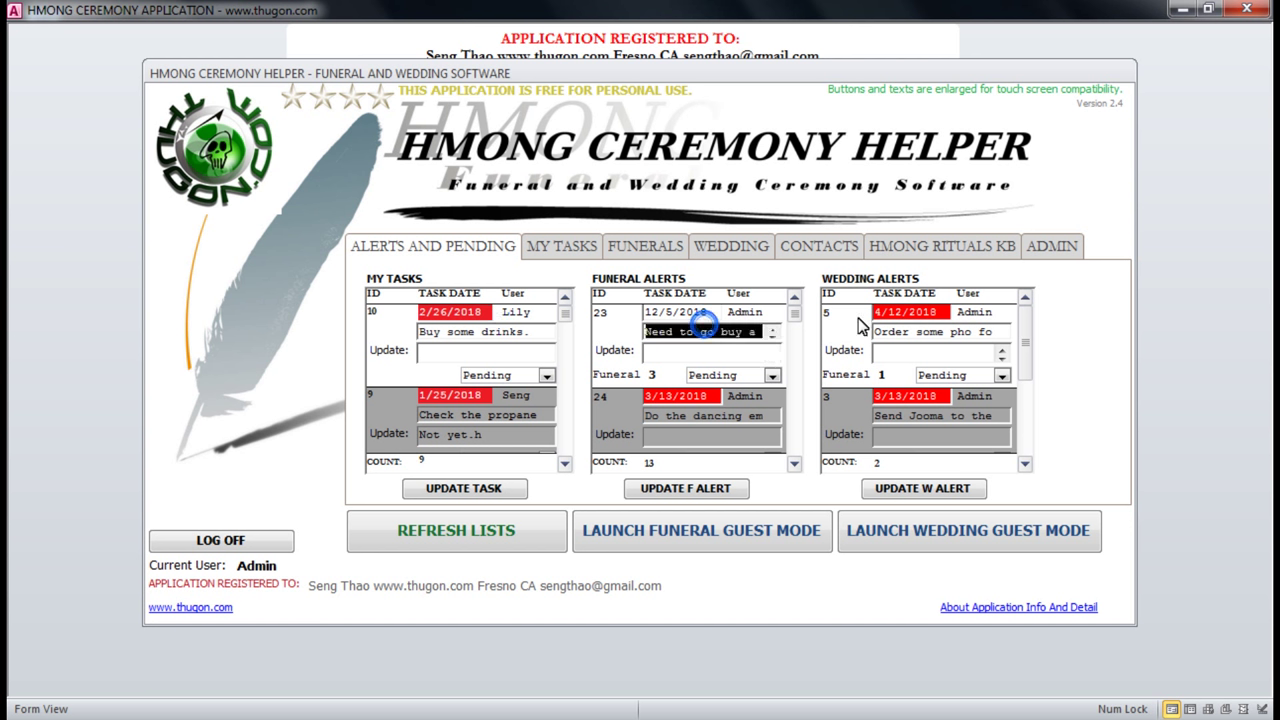
click(966, 315)
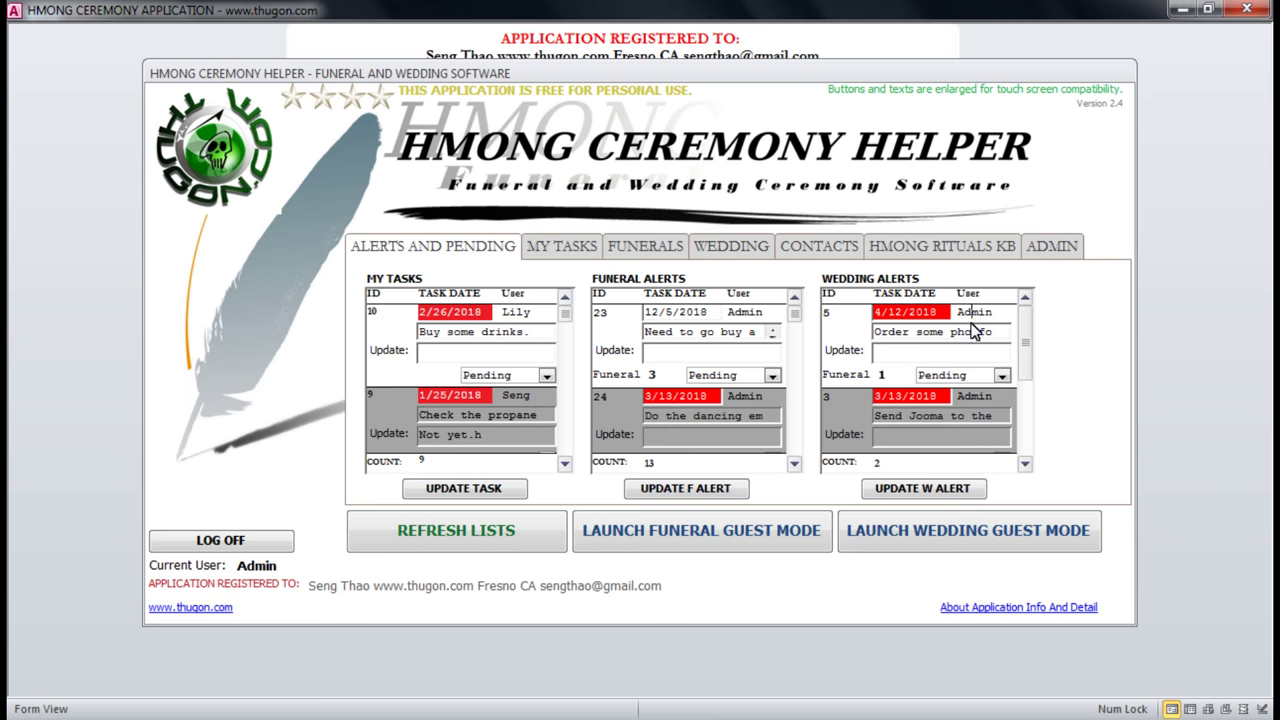
click(544, 249)
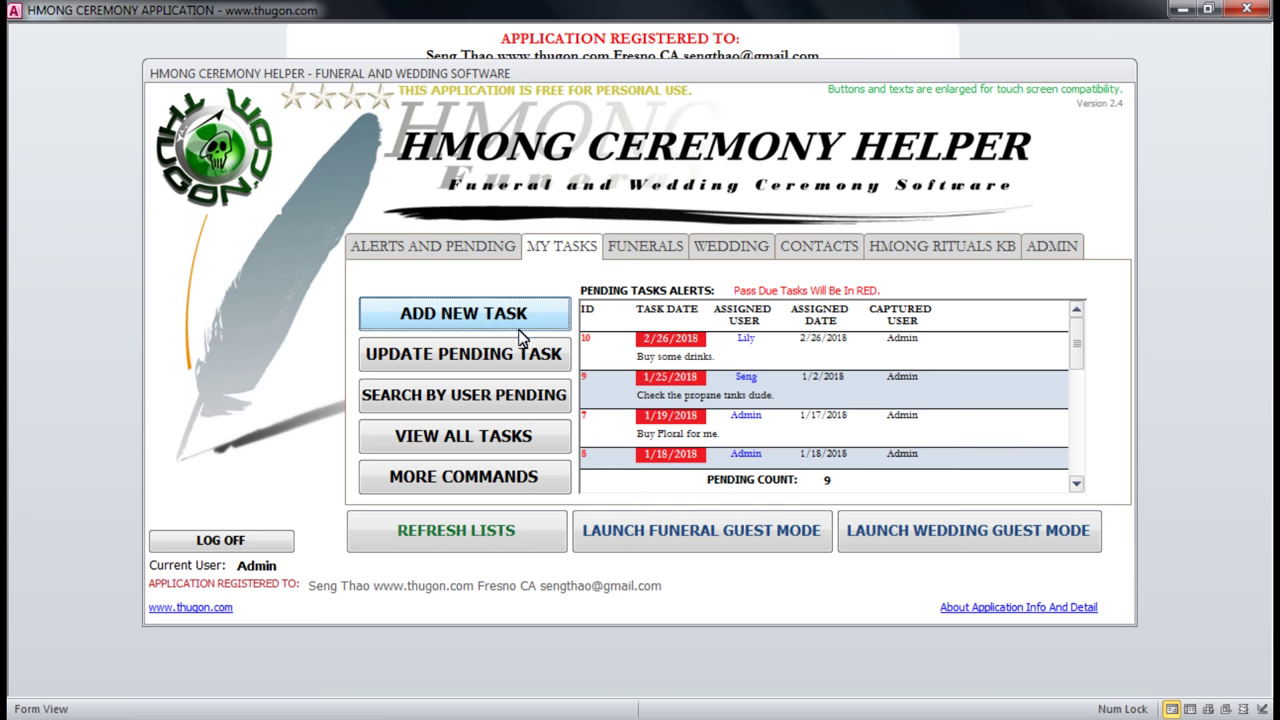
Add new task 11 with the description 'Need to purchase some chips for guest.'.
click(421, 320)
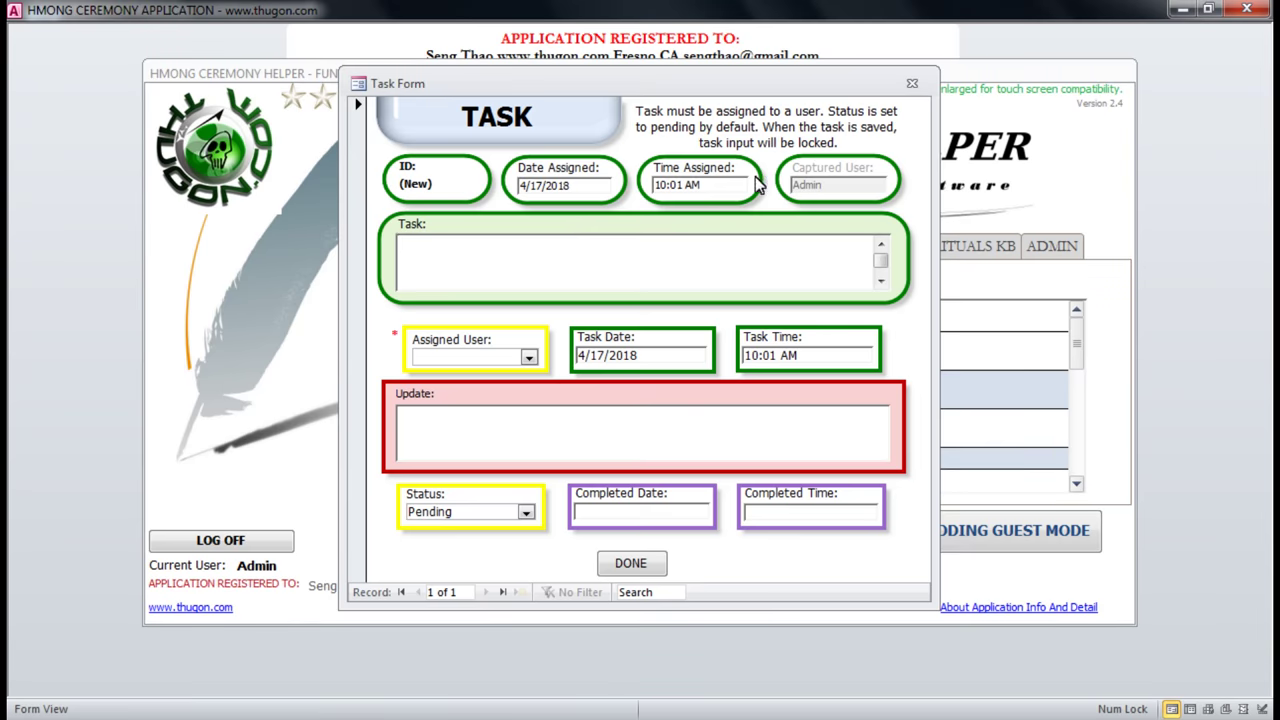
drag(716, 91, 749, 114)
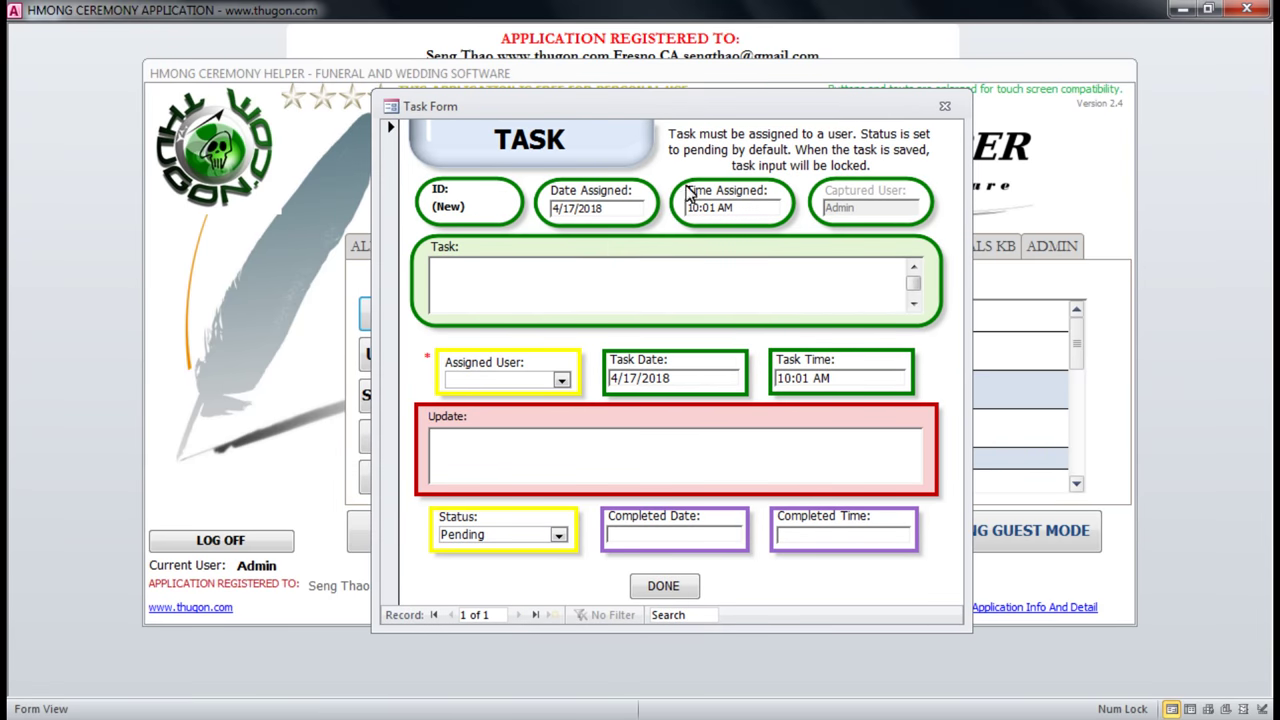
click(612, 209)
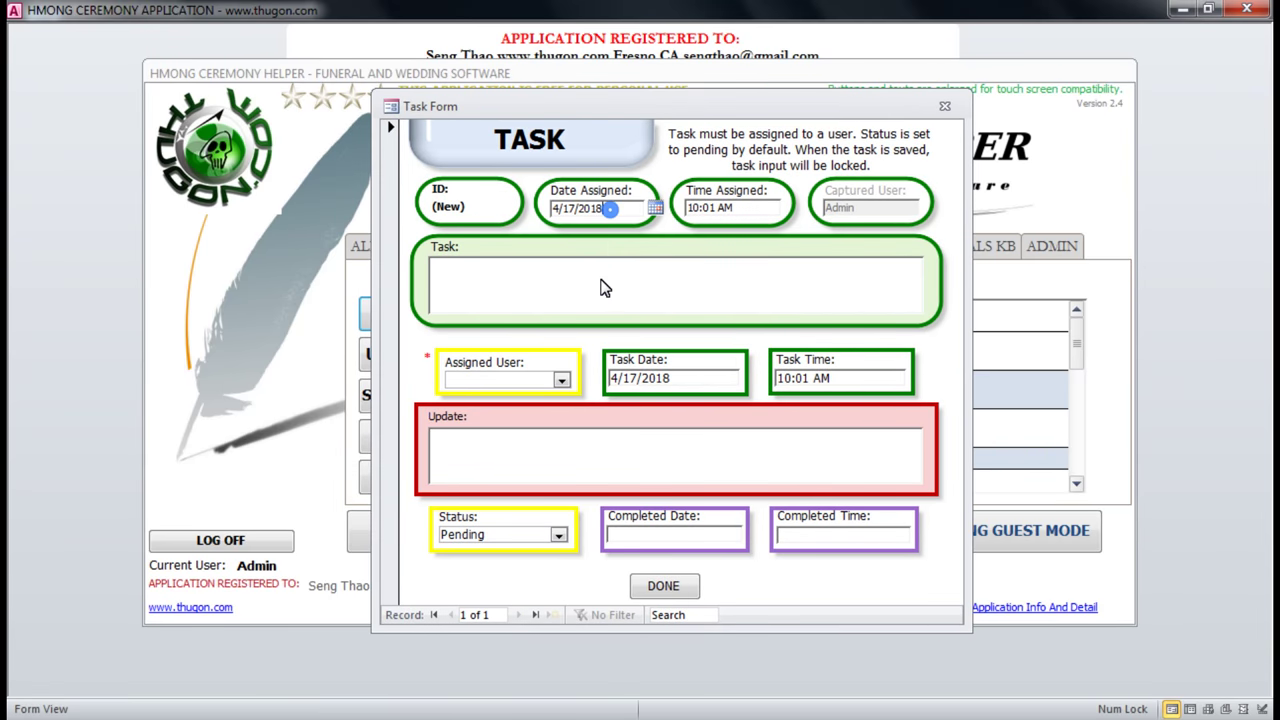
click(745, 209)
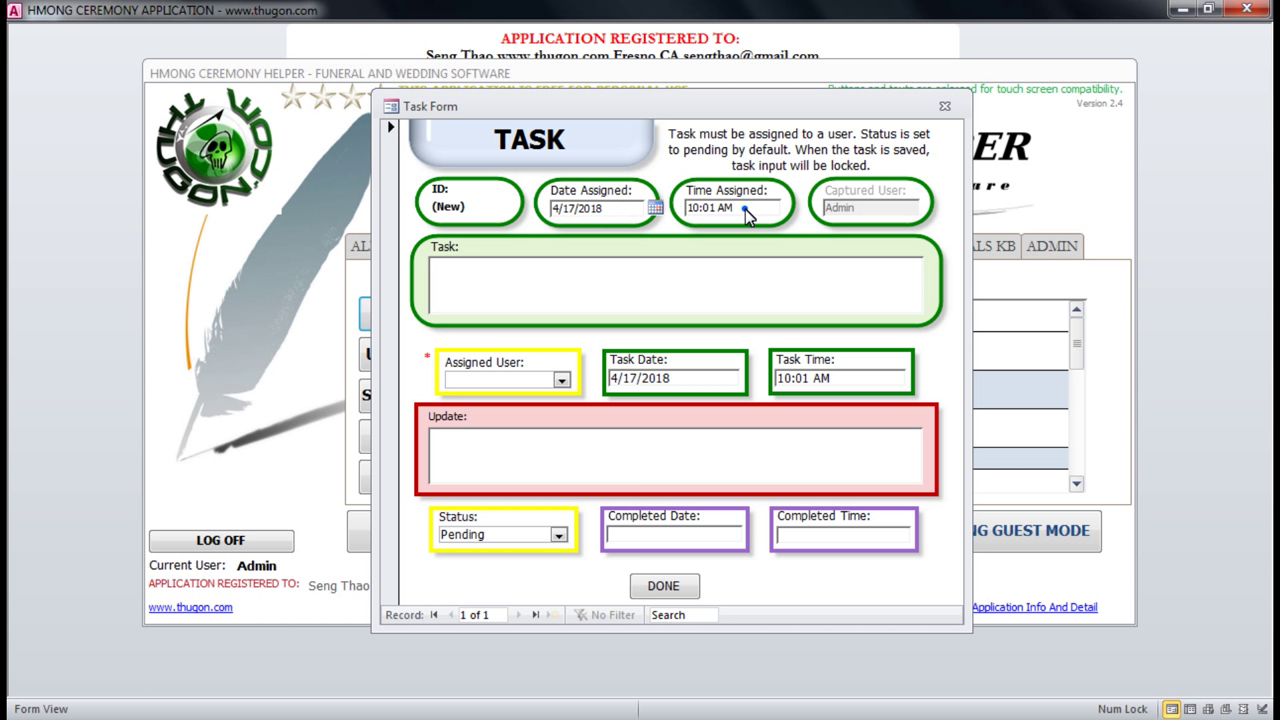
click(688, 295)
click(864, 212)
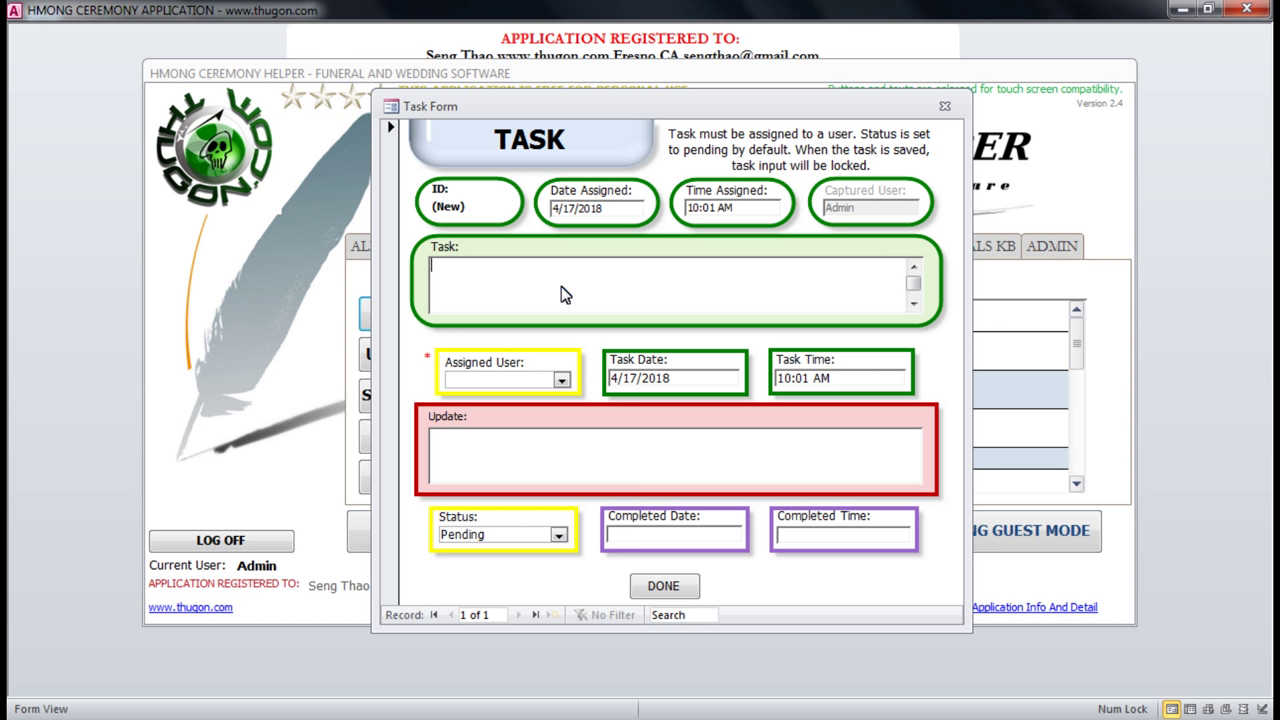
text(Need to pu)
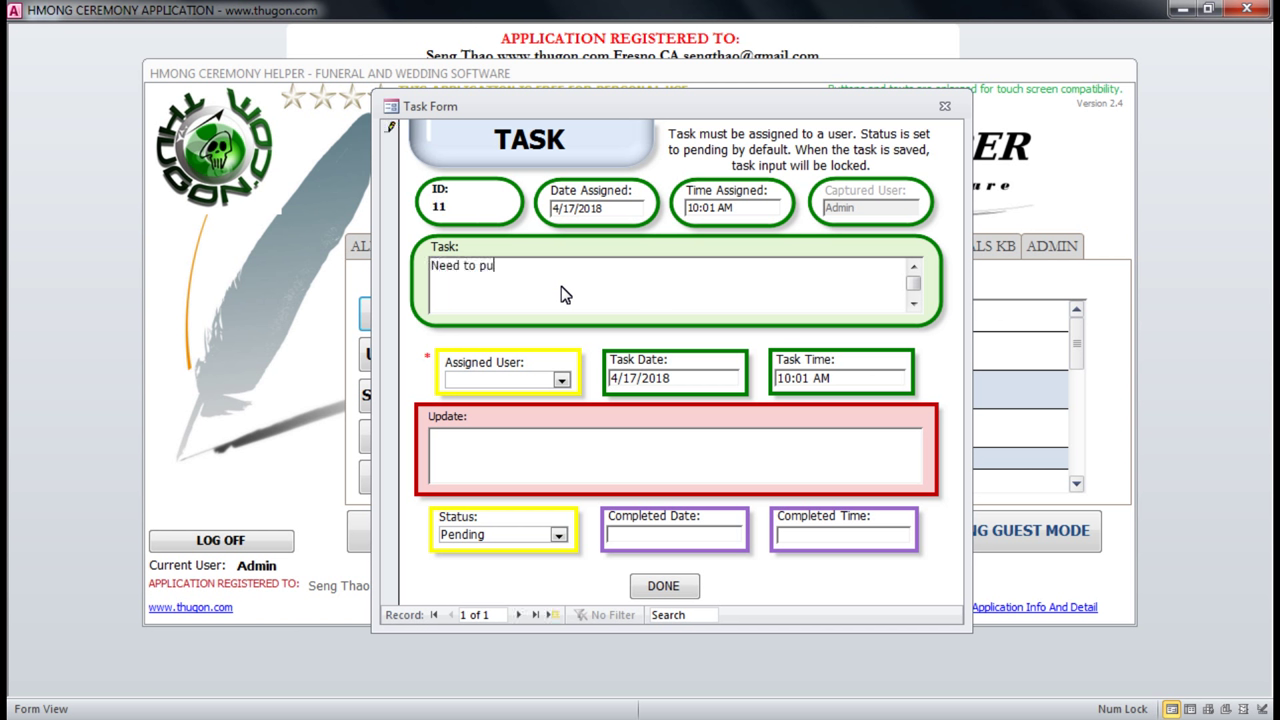
text(rchase some chips for guest.)
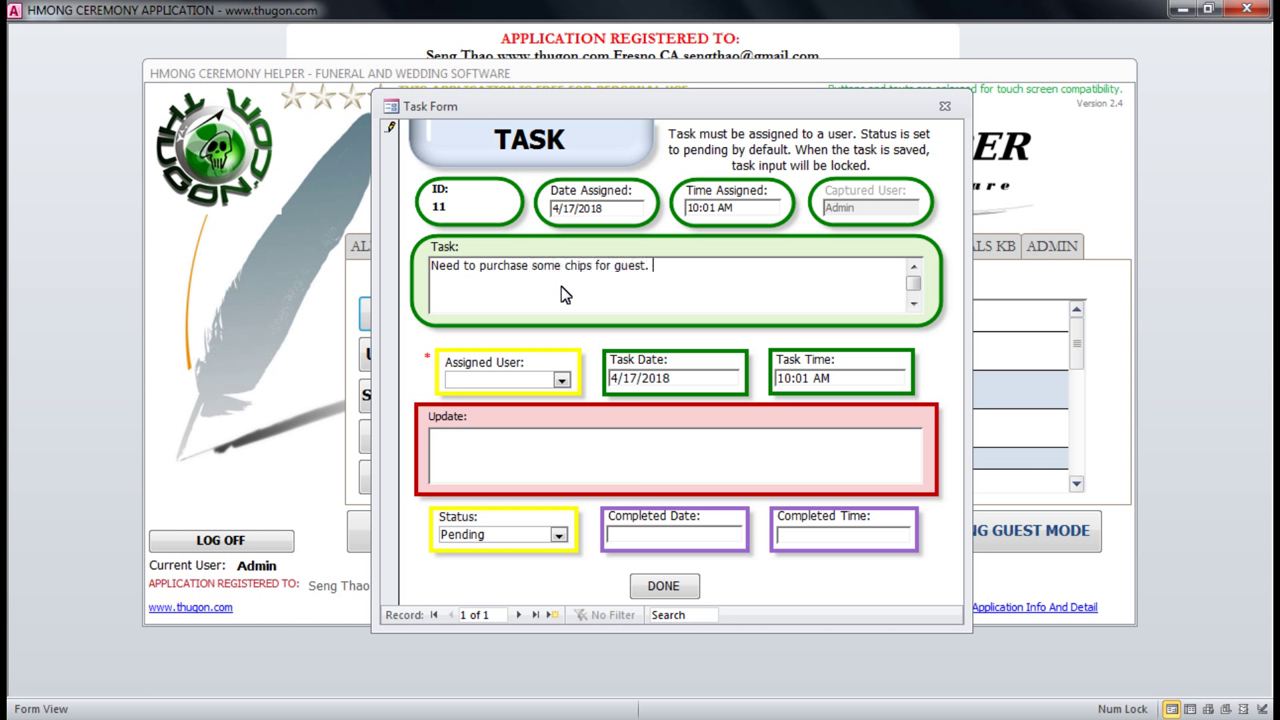
click(558, 386)
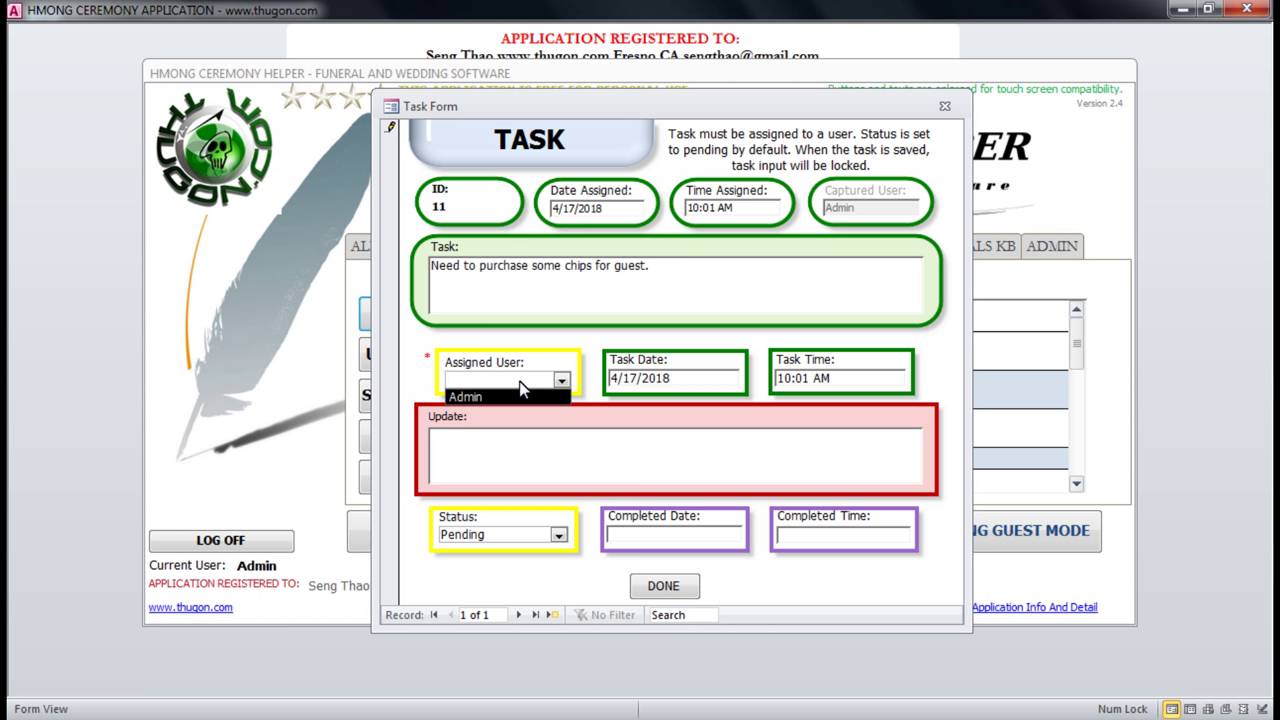
Assign the chips task to user Lily.
text(Lily)
click(560, 379)
click(560, 379)
click(670, 378)
Set the task date to April 18, 2018 and the task time to 12pm.
click(750, 376)
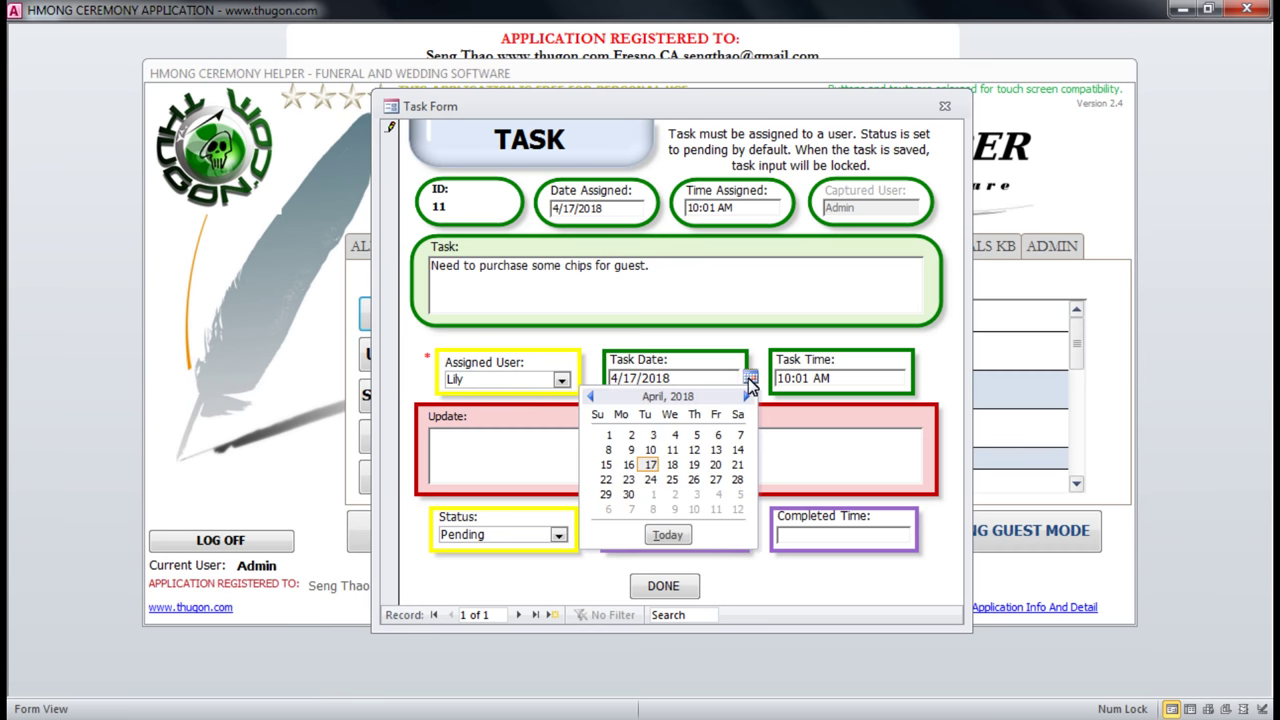
click(672, 464)
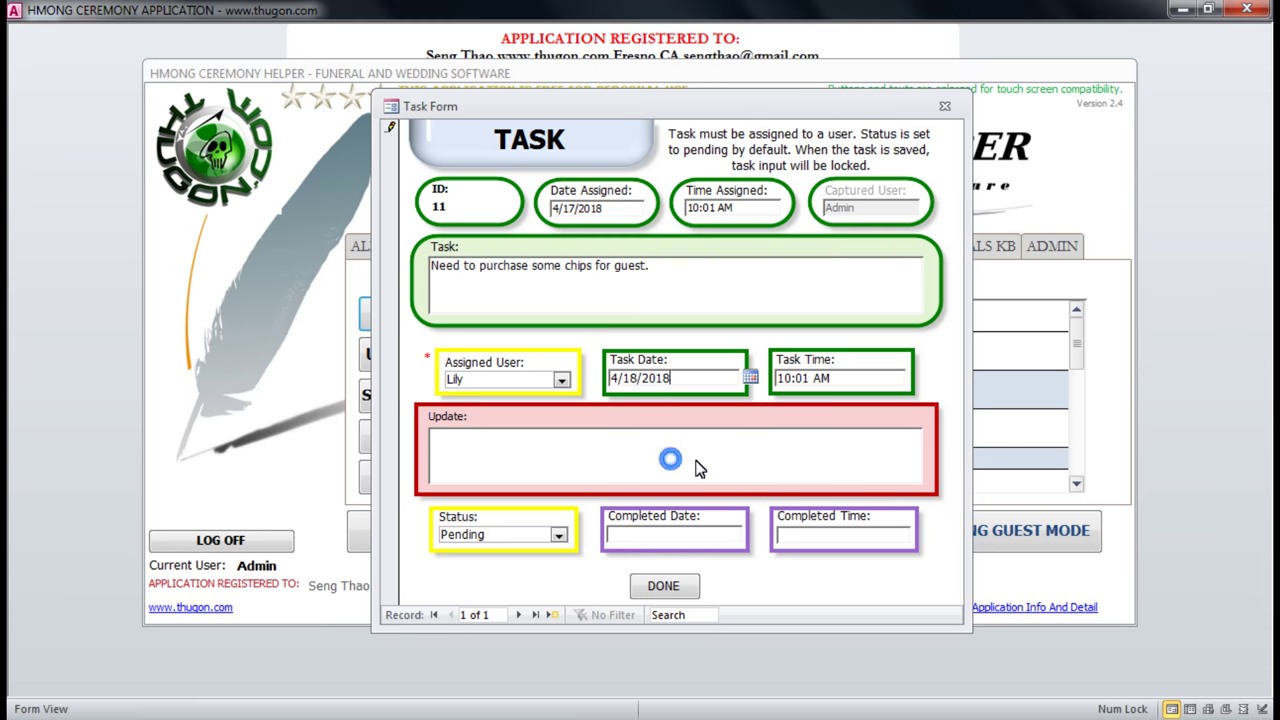
click(856, 378)
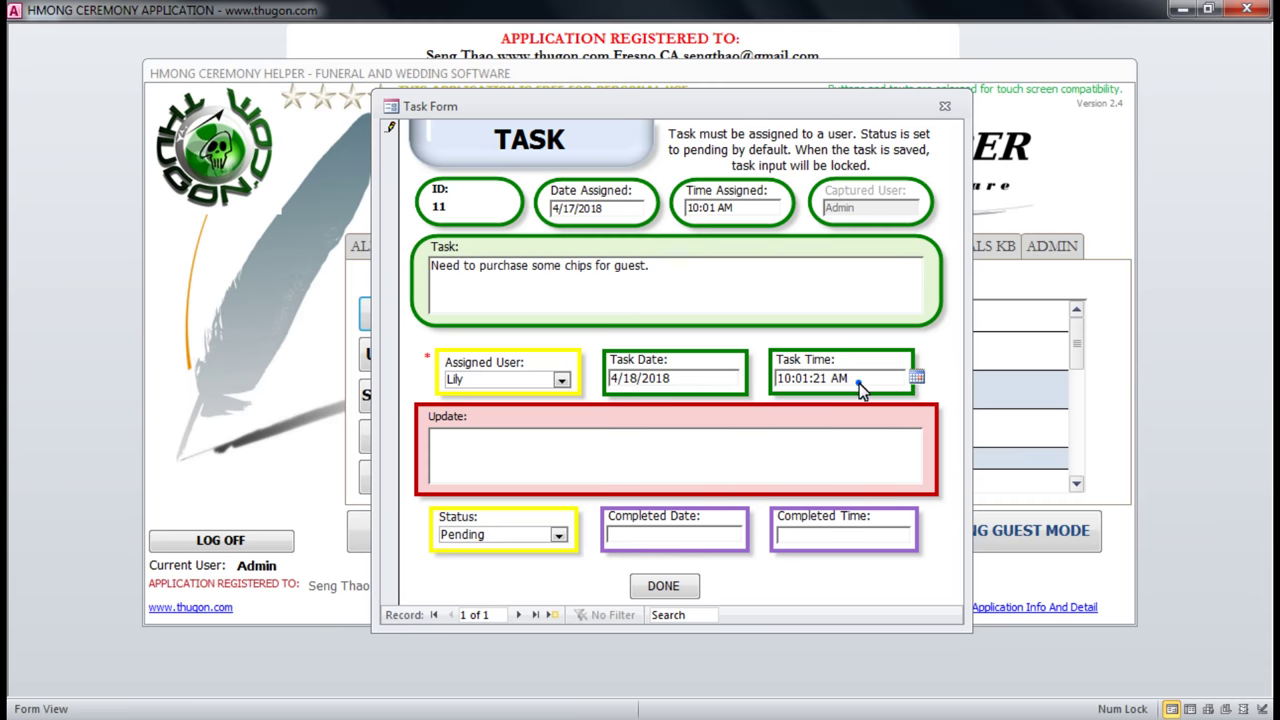
key(shift+Left)
key(shift+Left)
key(shift+Left)
key(shift+Left)
key(shift+Left)
key(shift+Left)
key(shift+Left)
key(shift+Left)
key(shift+Left)
key(shift+Left)
key(shift+Left)
key(shift+Home)
text(12pm)
click(677, 445)
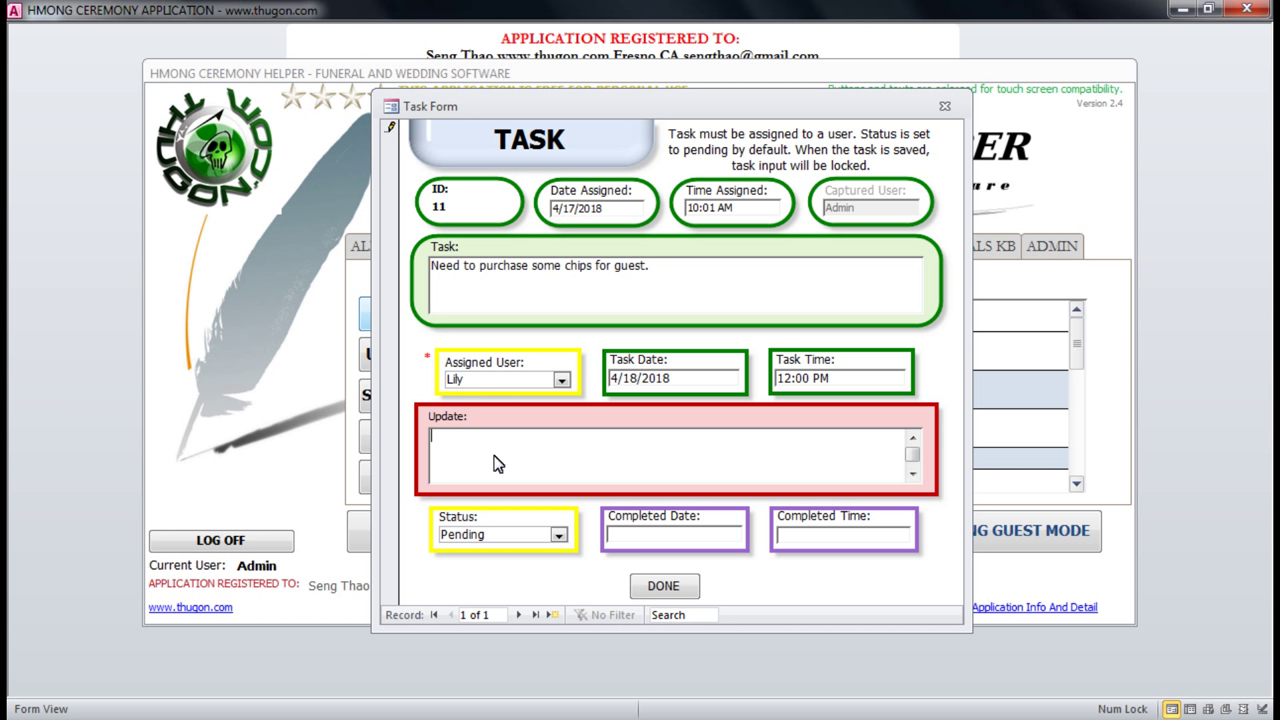
Keep the status Pending and save the task with DONE.
click(663, 537)
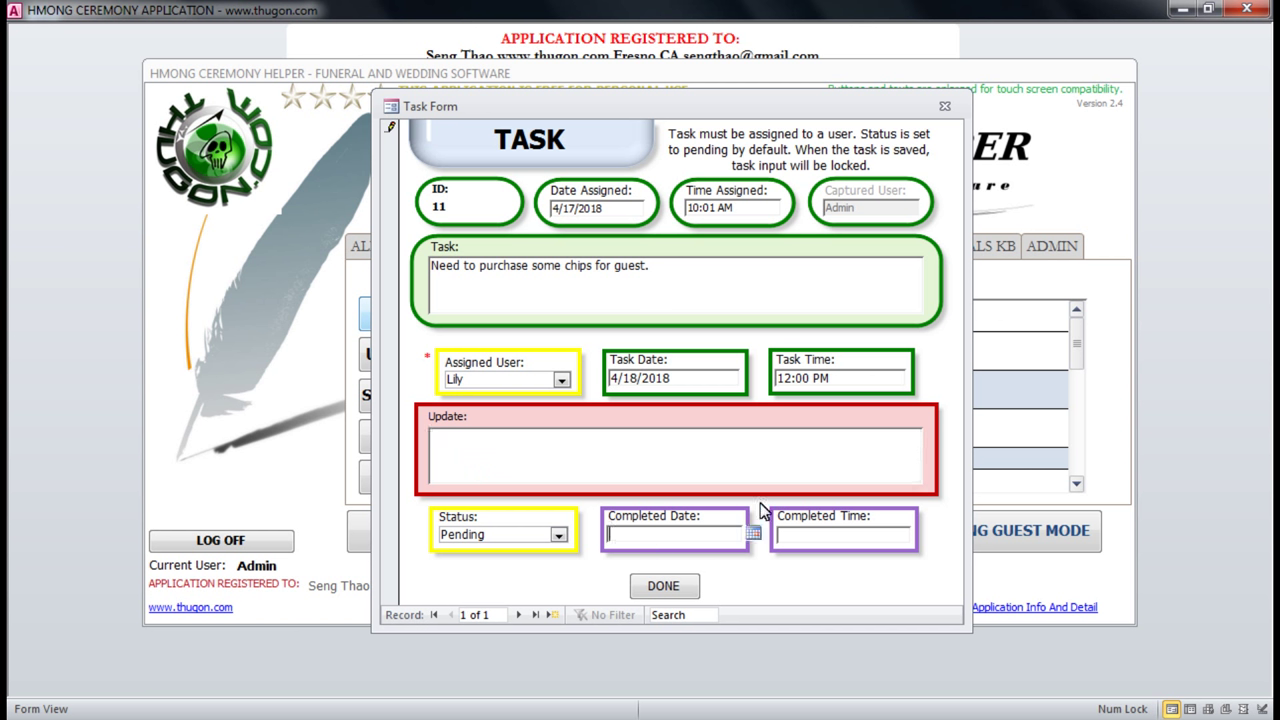
click(811, 538)
click(481, 459)
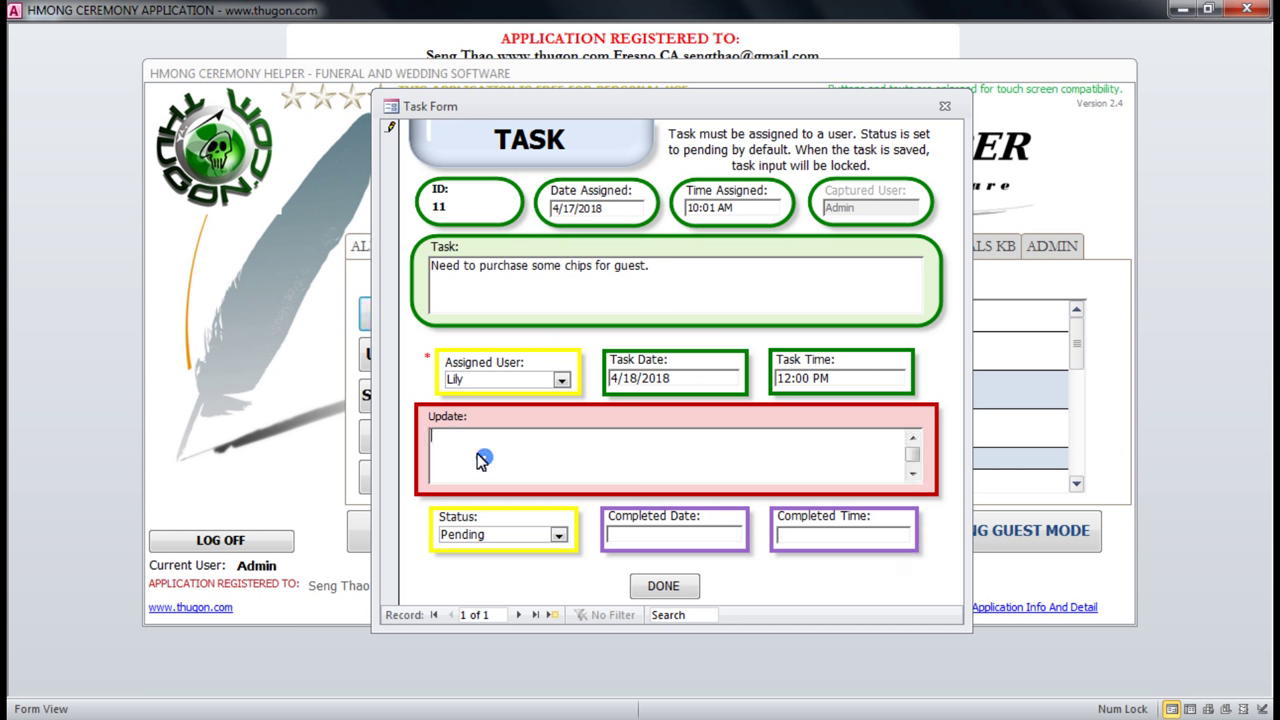
click(489, 273)
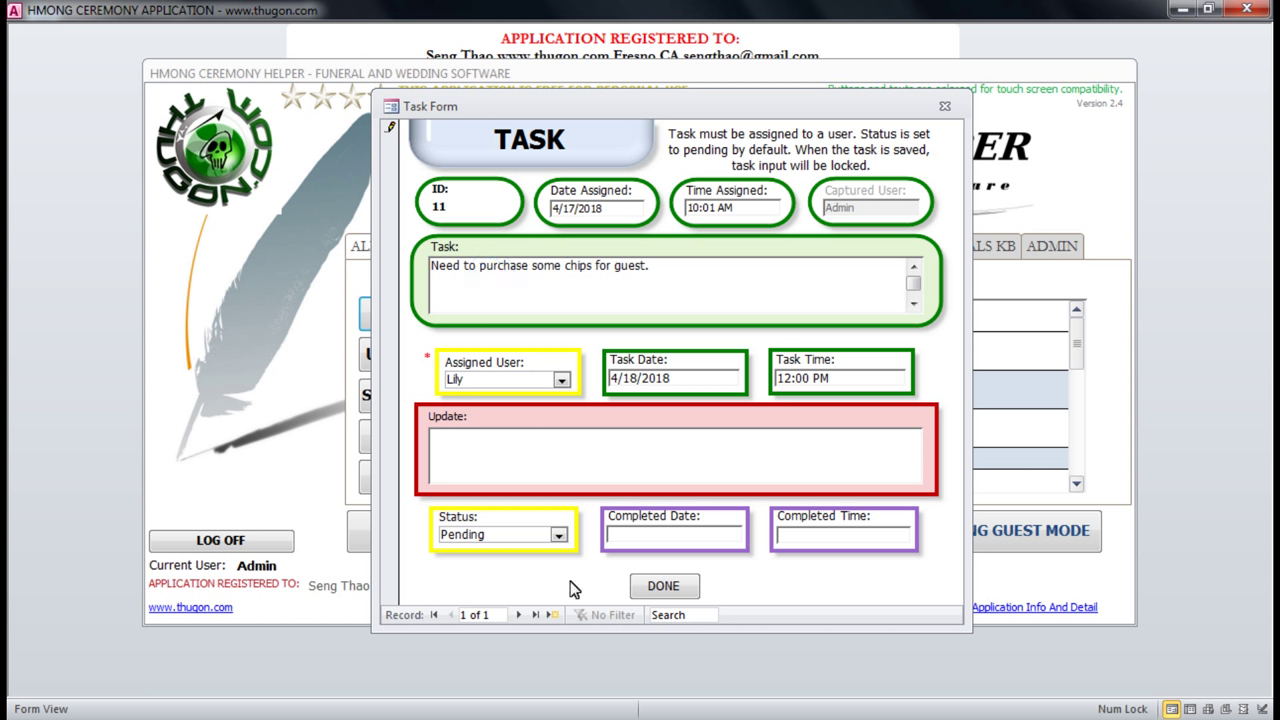
click(559, 535)
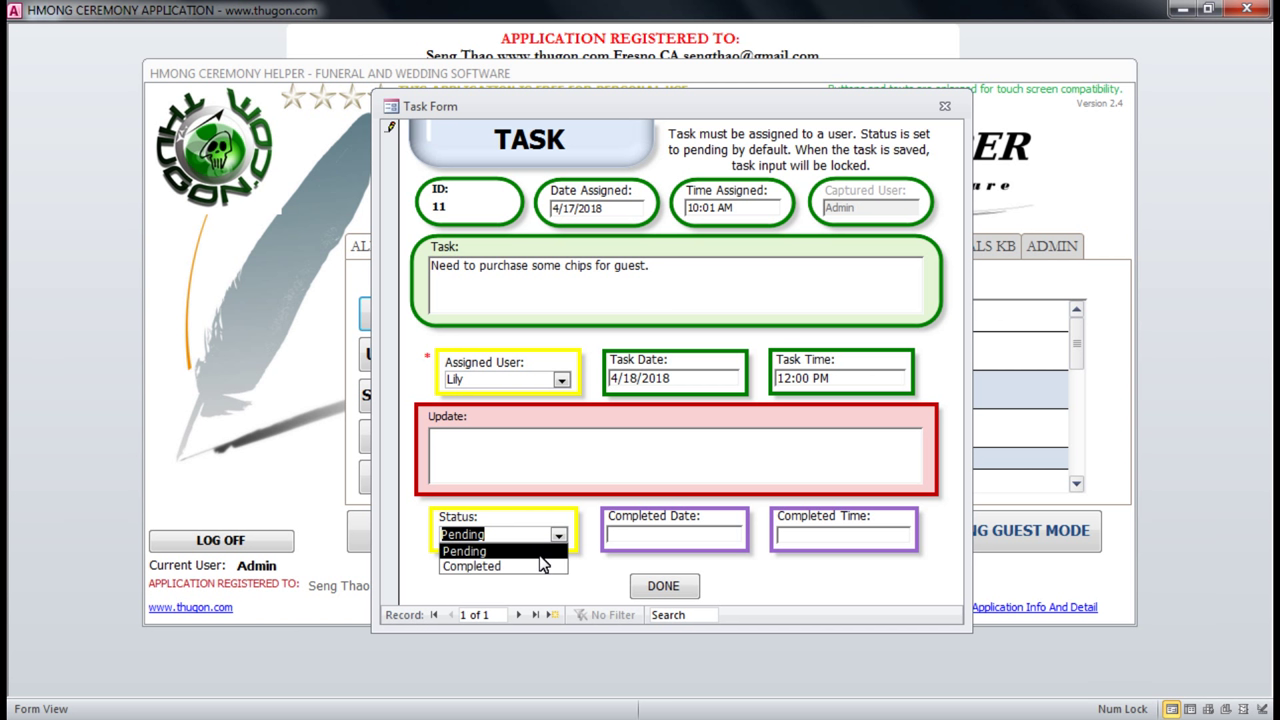
click(538, 551)
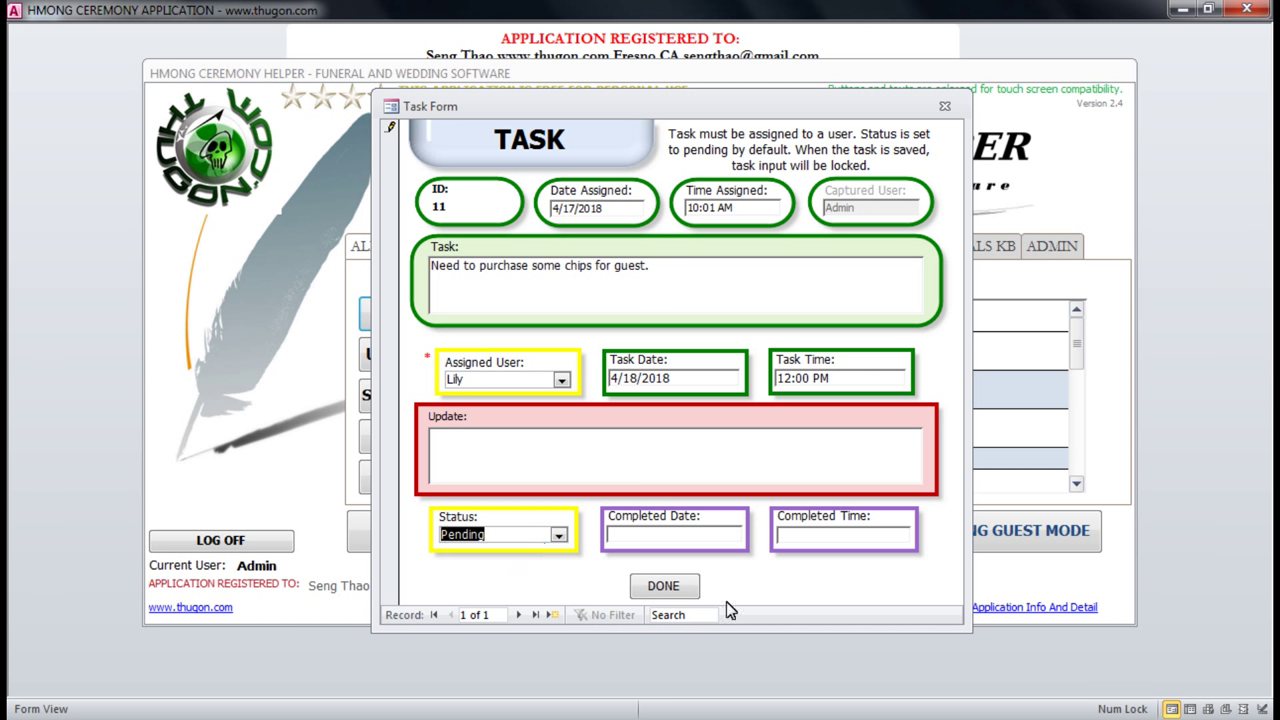
click(663, 587)
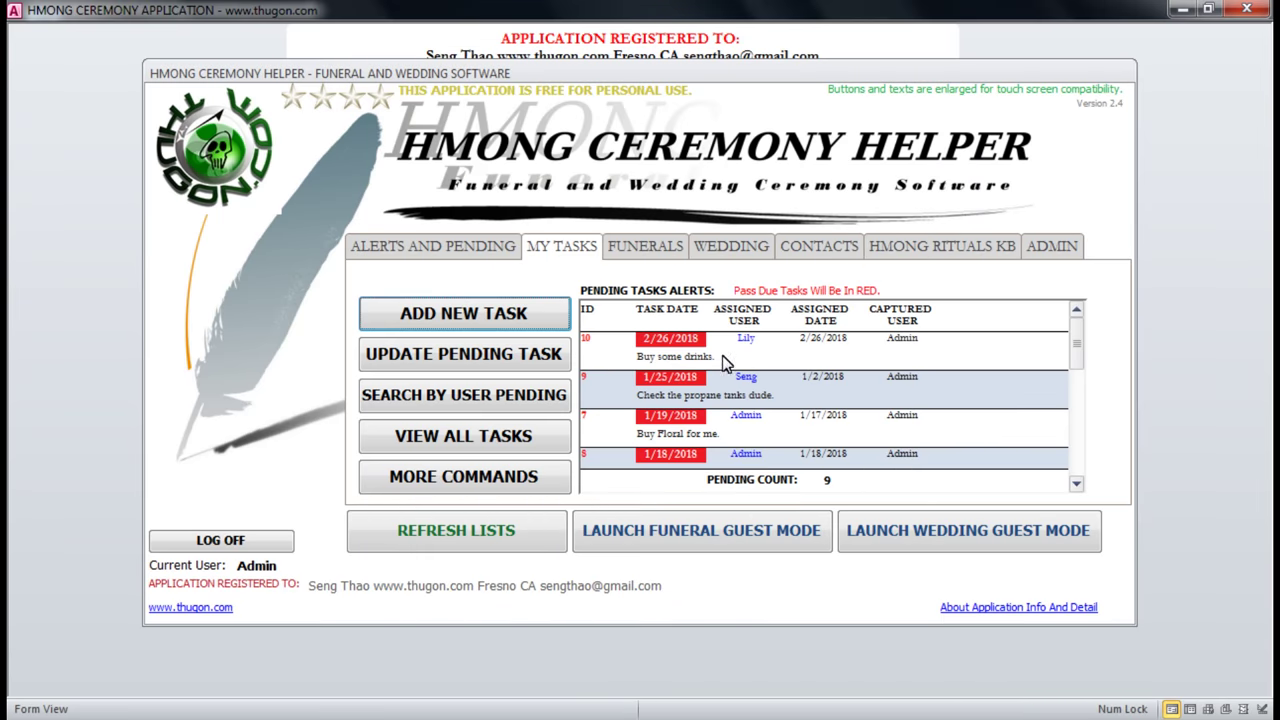
Refresh the lists and return to My Tasks to find the new task 11 row.
click(474, 531)
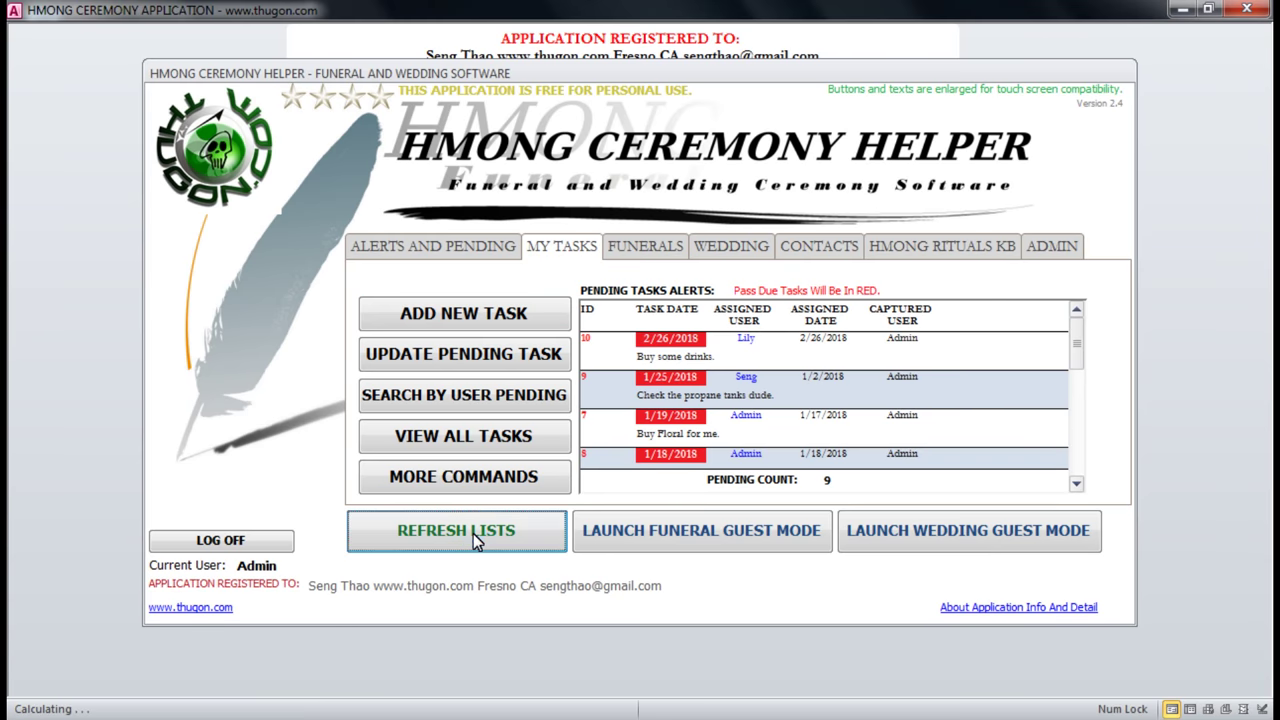
click(561, 246)
drag(717, 357, 623, 357)
click(652, 362)
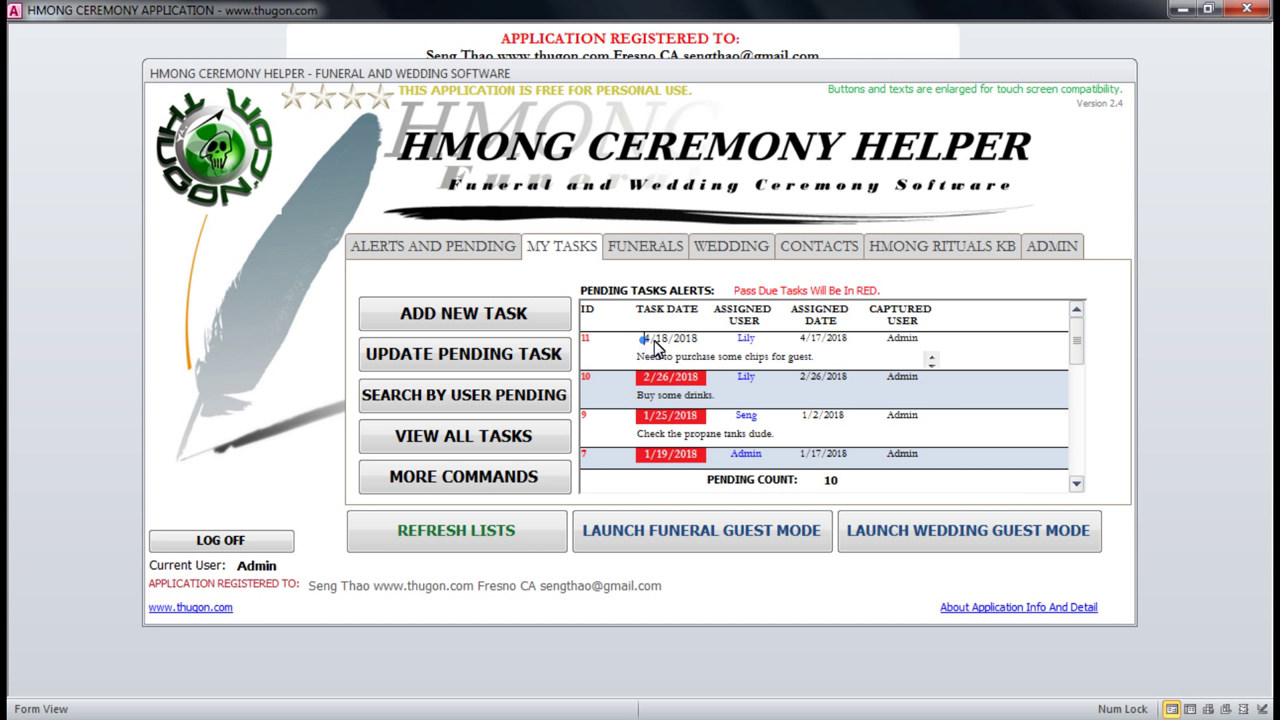
click(645, 341)
click(660, 340)
click(645, 341)
Inspect task 11's date, assigned user Lily, description and ID in the pending list.
drag(677, 347, 748, 338)
click(748, 338)
drag(850, 340, 788, 345)
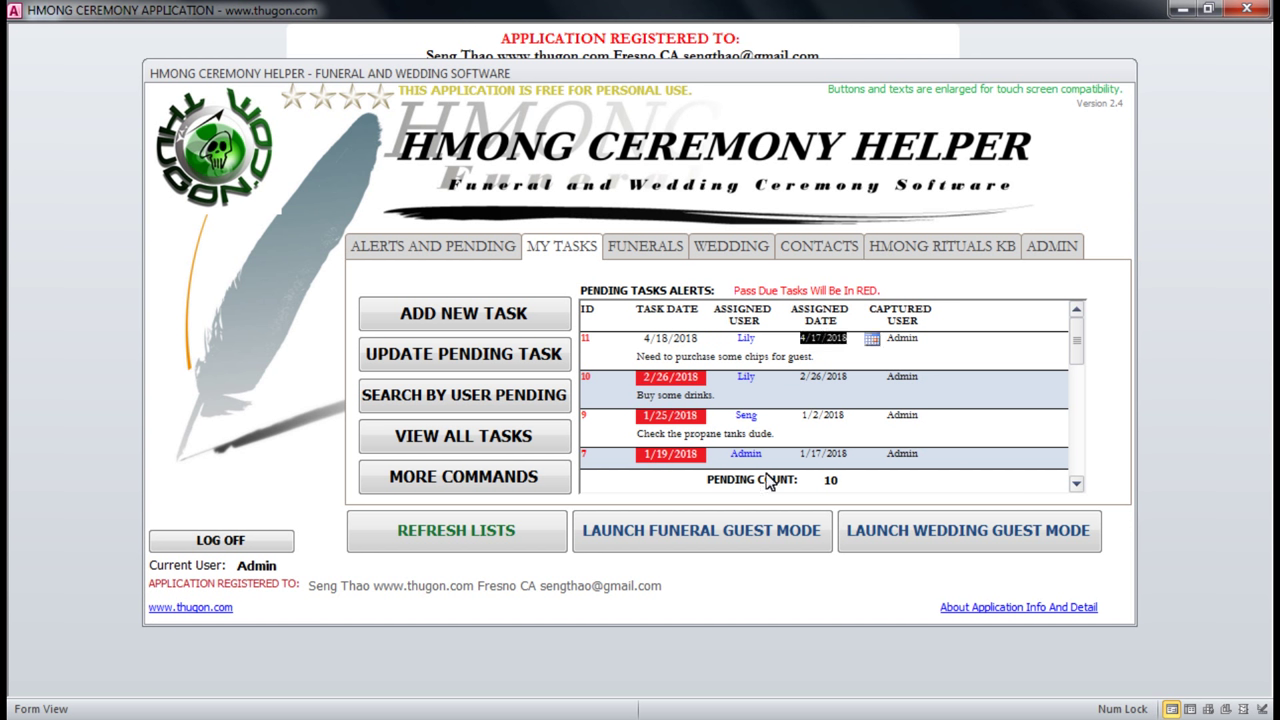
click(914, 345)
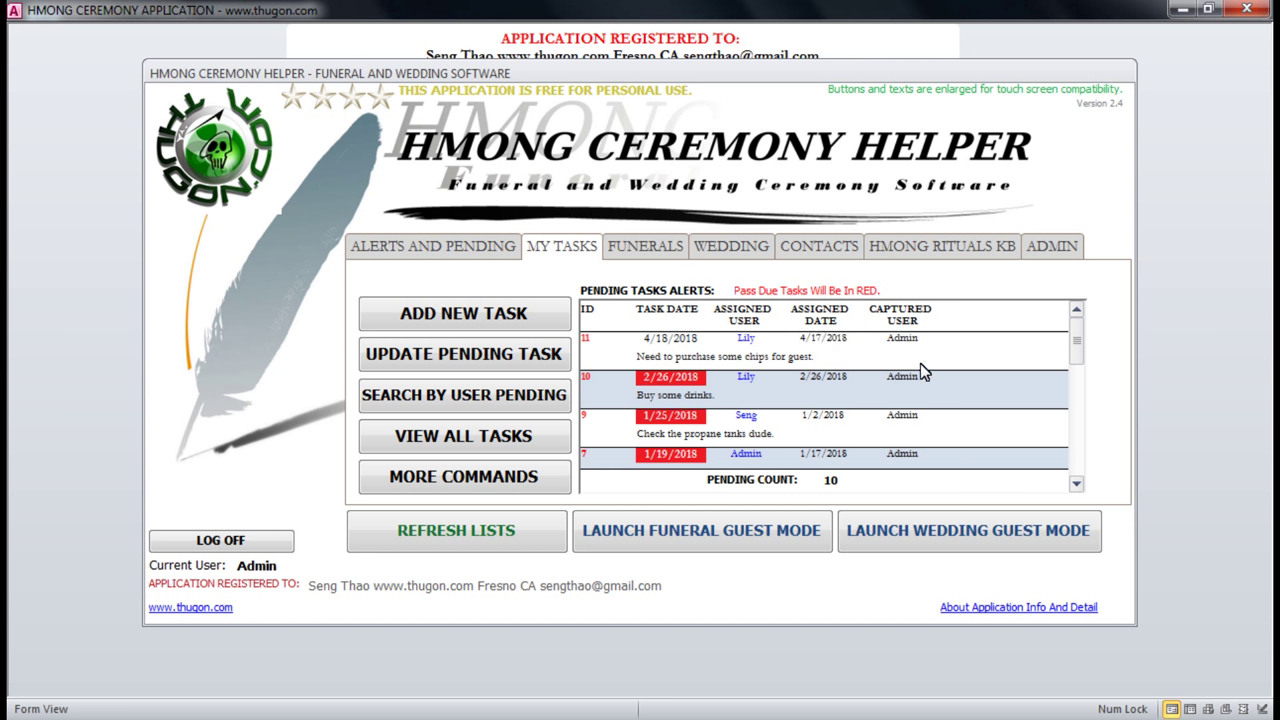
click(682, 362)
drag(639, 360, 815, 365)
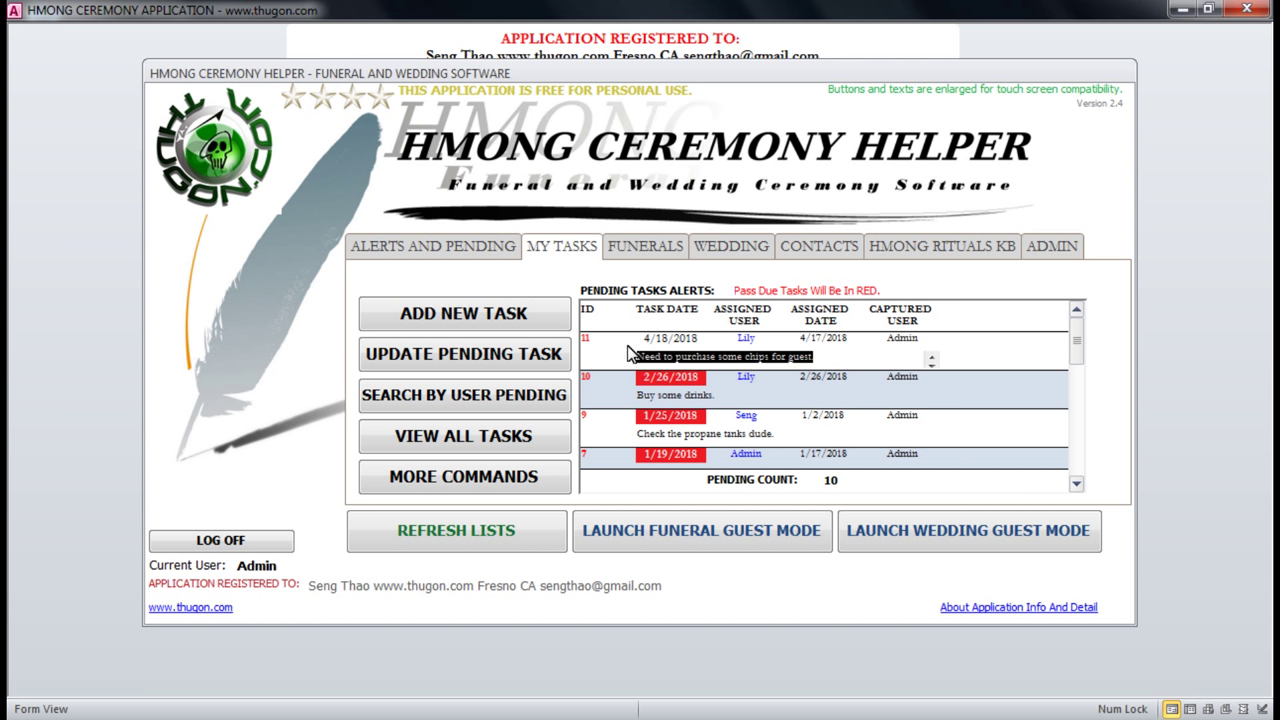
click(592, 338)
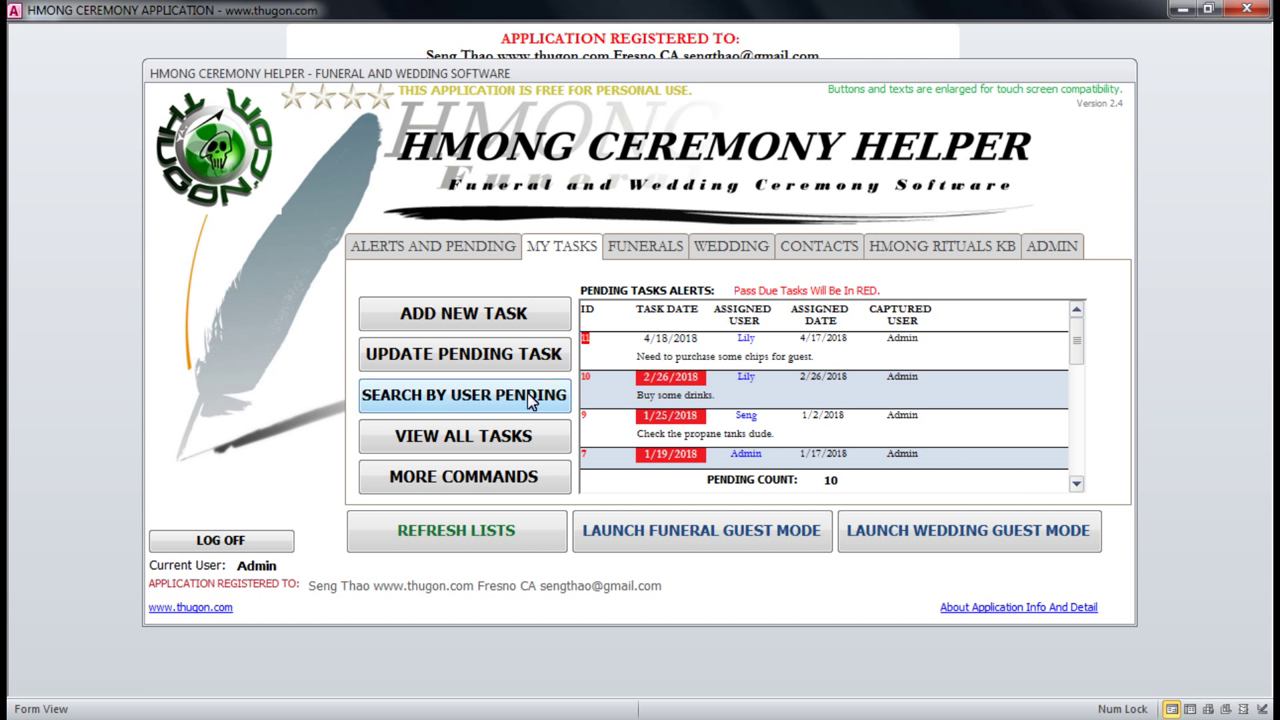
click(593, 340)
click(593, 342)
click(746, 372)
click(747, 357)
Open task 11, add the update 'Bought chips. Done.', set status Completed, and save.
click(458, 352)
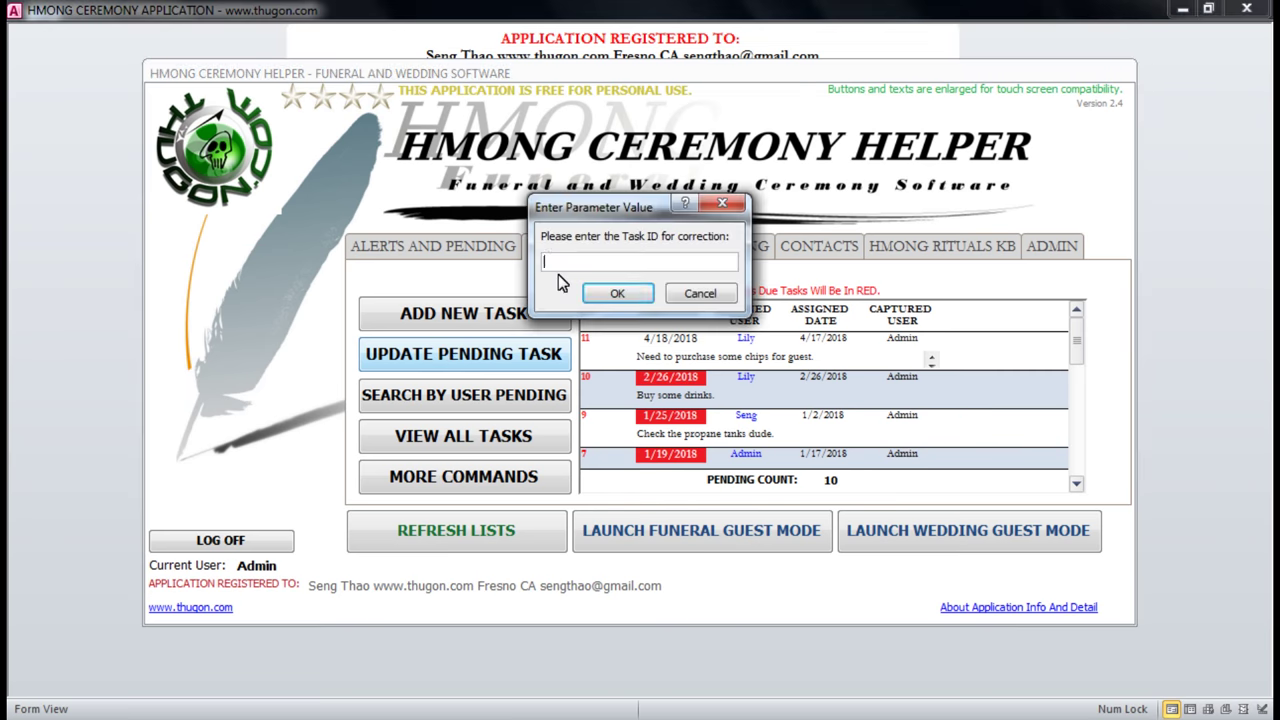
text(11)
click(604, 293)
click(592, 250)
text(se some chips for guest.s)
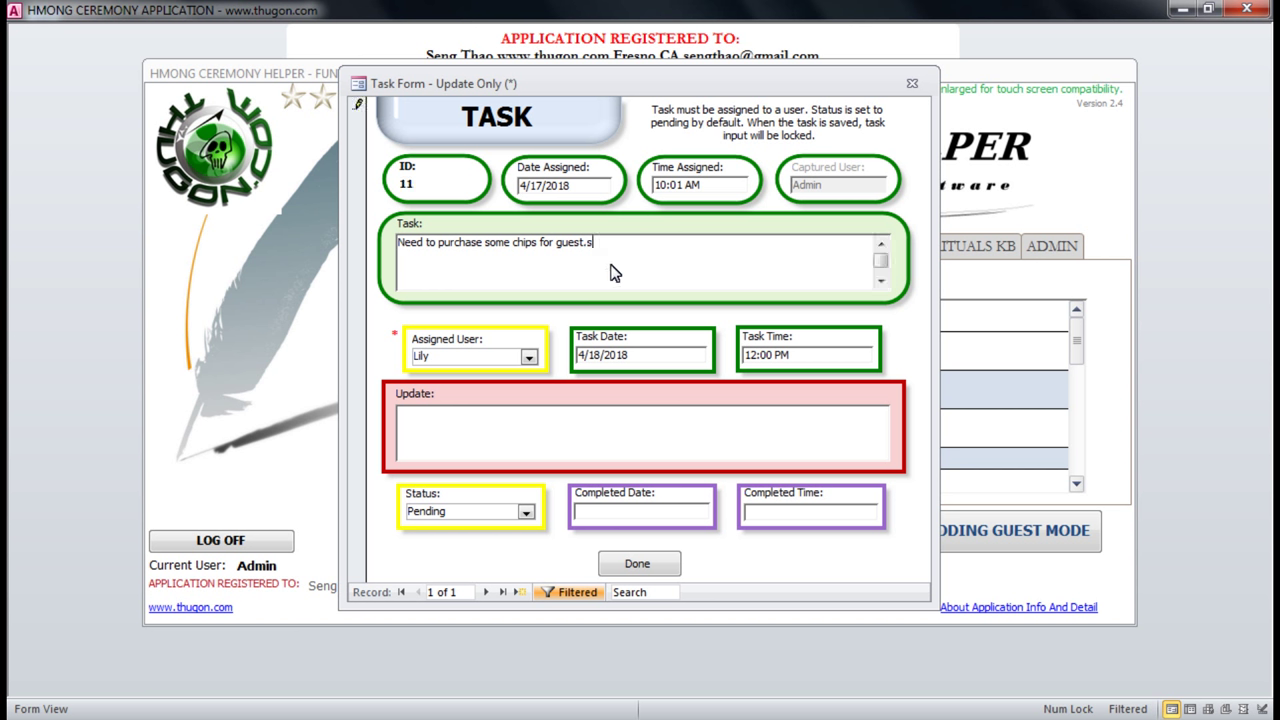
text(dfasdfasdf)
click(457, 441)
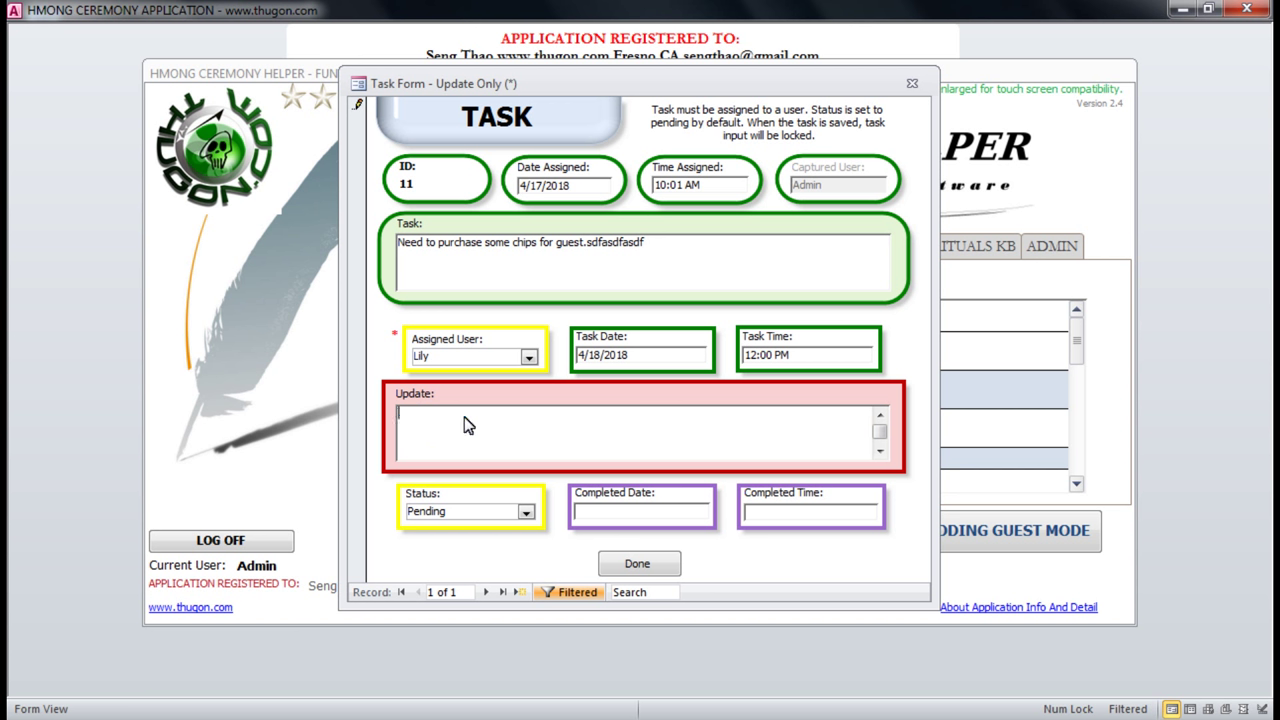
text(Bought chips. Done.)
click(526, 511)
click(515, 545)
click(636, 564)
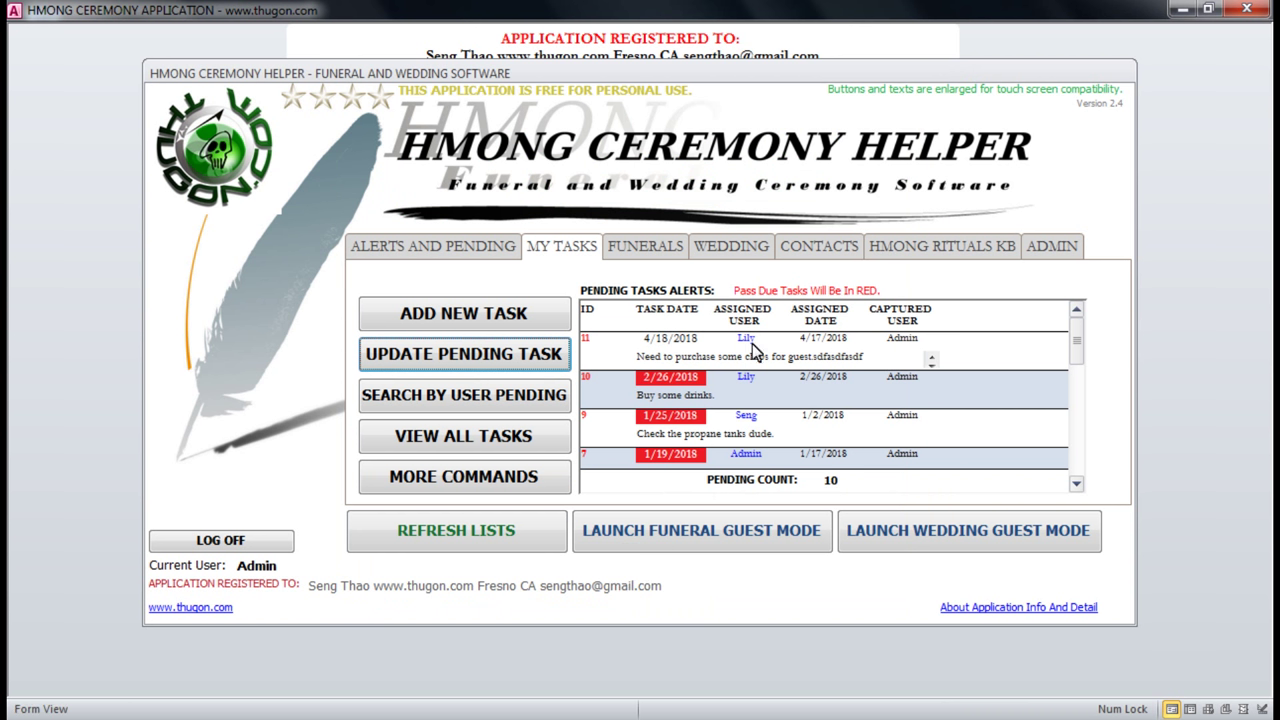
Refresh the lists and scroll through the nine pending tasks on My Tasks.
click(586, 340)
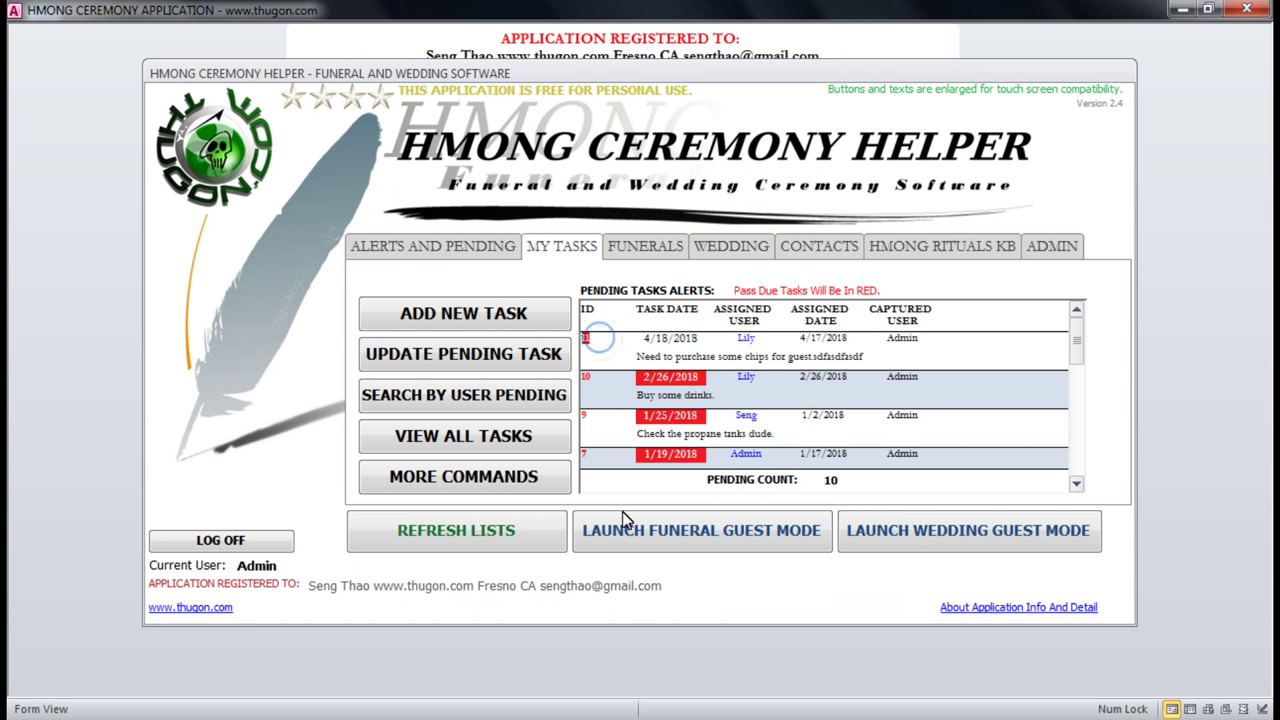
click(461, 533)
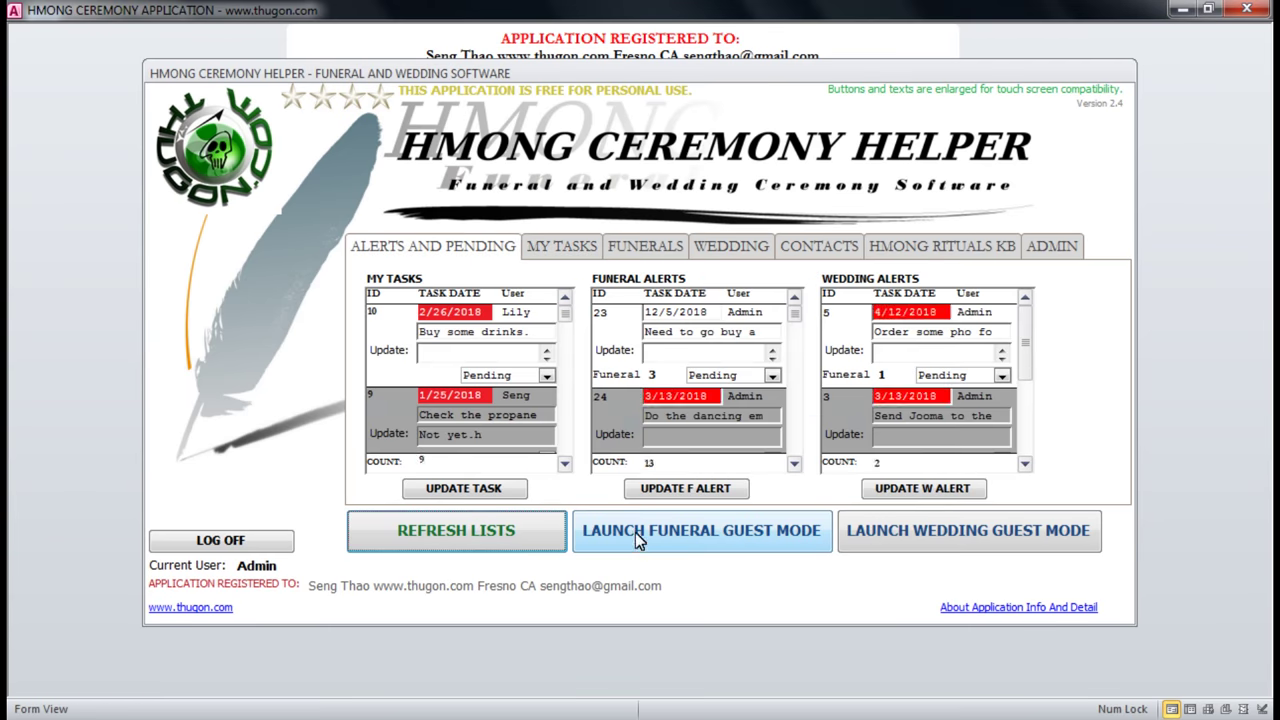
click(568, 251)
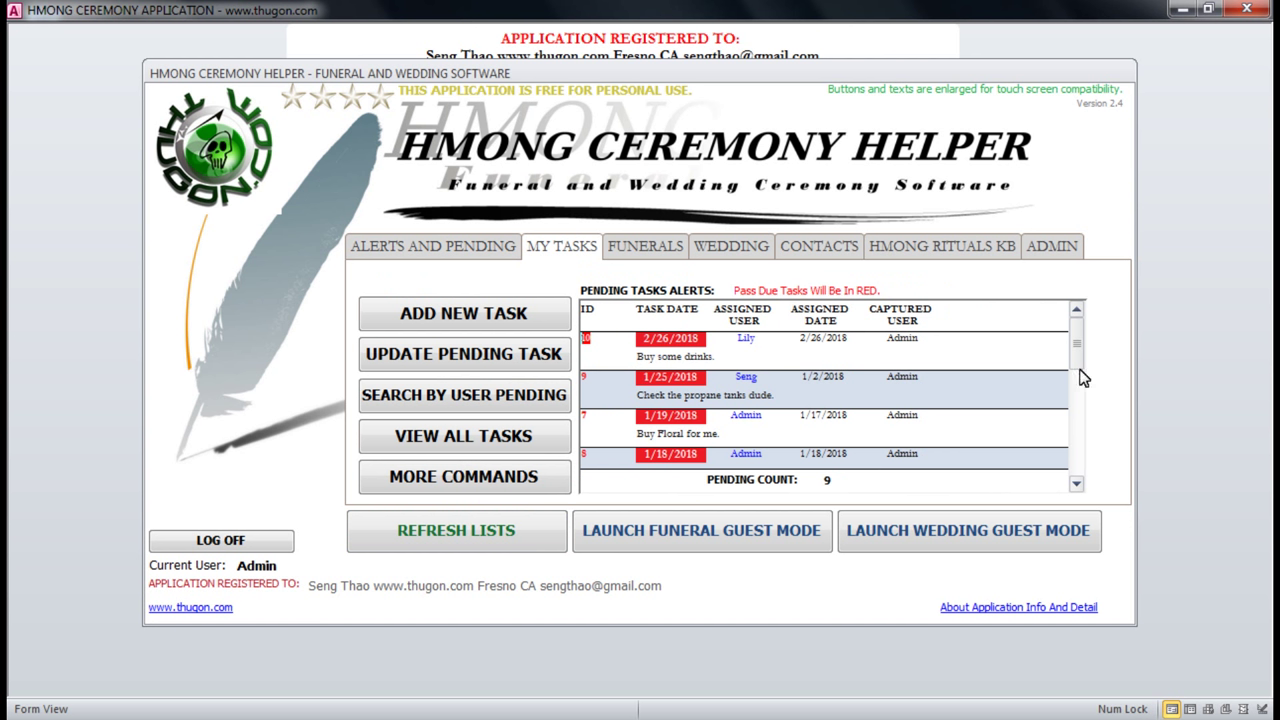
click(1075, 483)
click(1076, 484)
click(1076, 484)
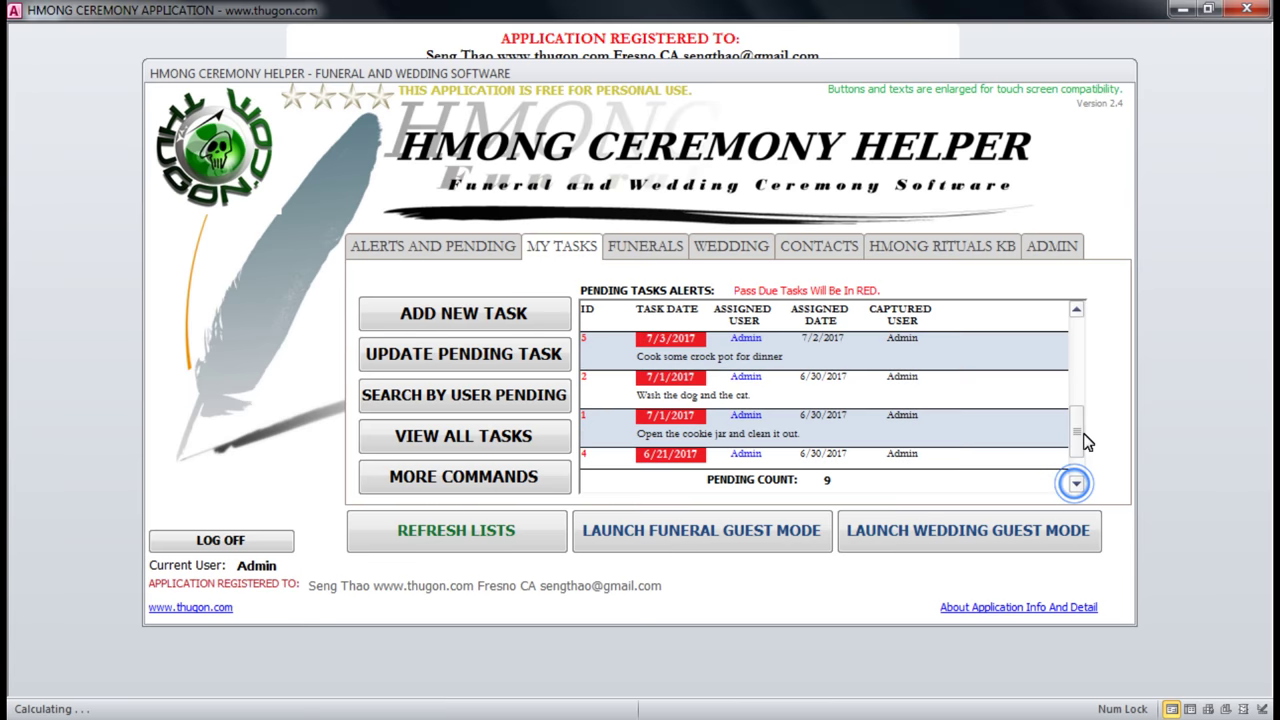
click(1073, 312)
click(1073, 312)
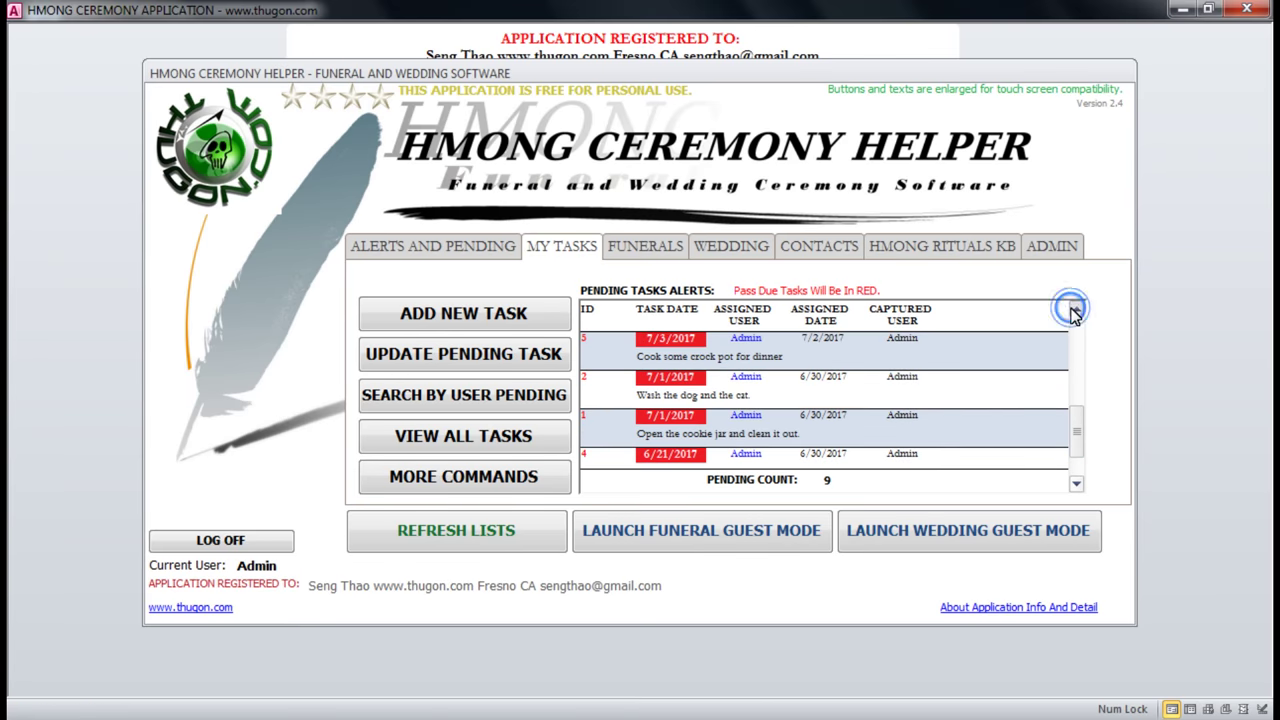
click(1073, 312)
Inspect the 2/26/2018 'Buy some drinks' task row.
click(723, 346)
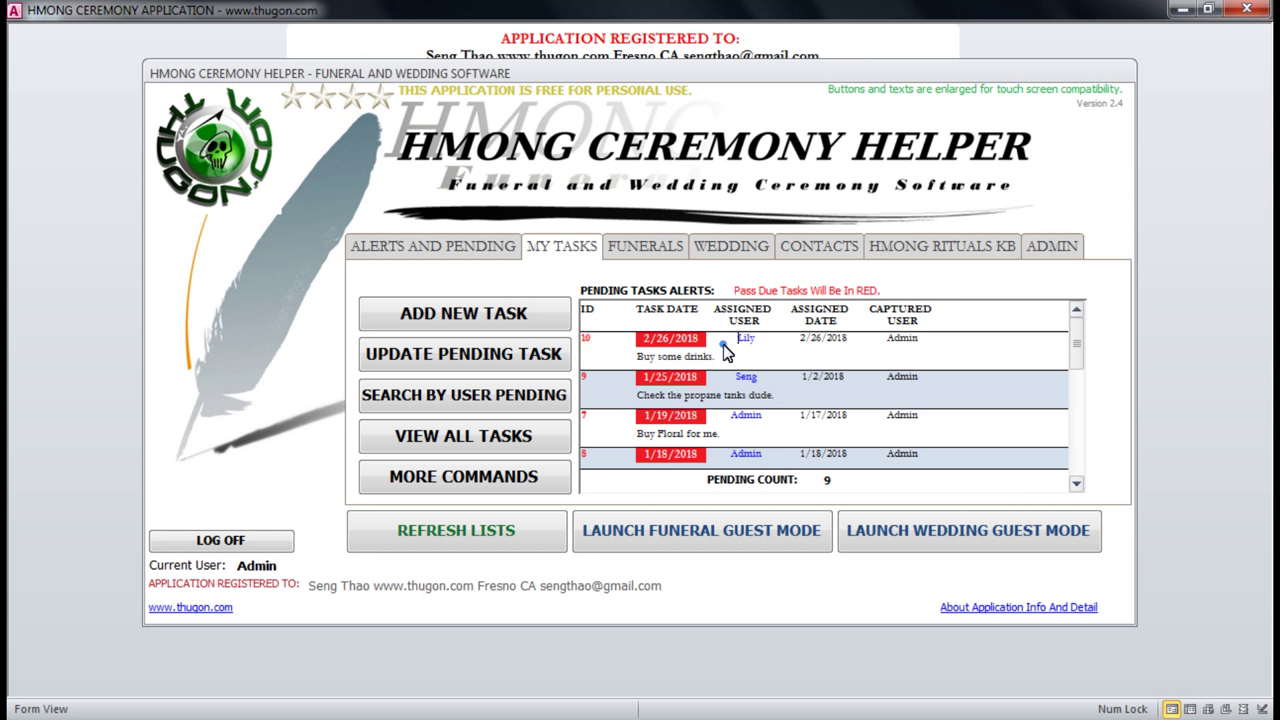
click(709, 341)
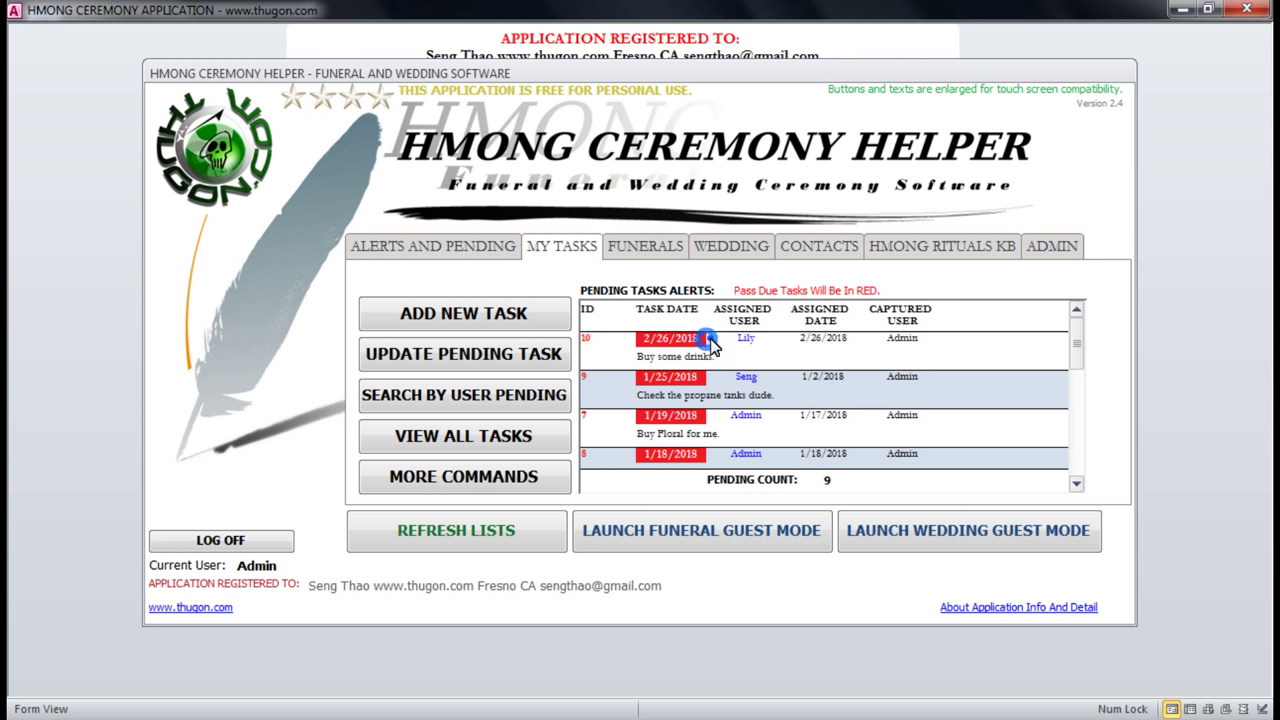
click(640, 339)
click(667, 356)
Search pending tasks for user Admin.
click(465, 403)
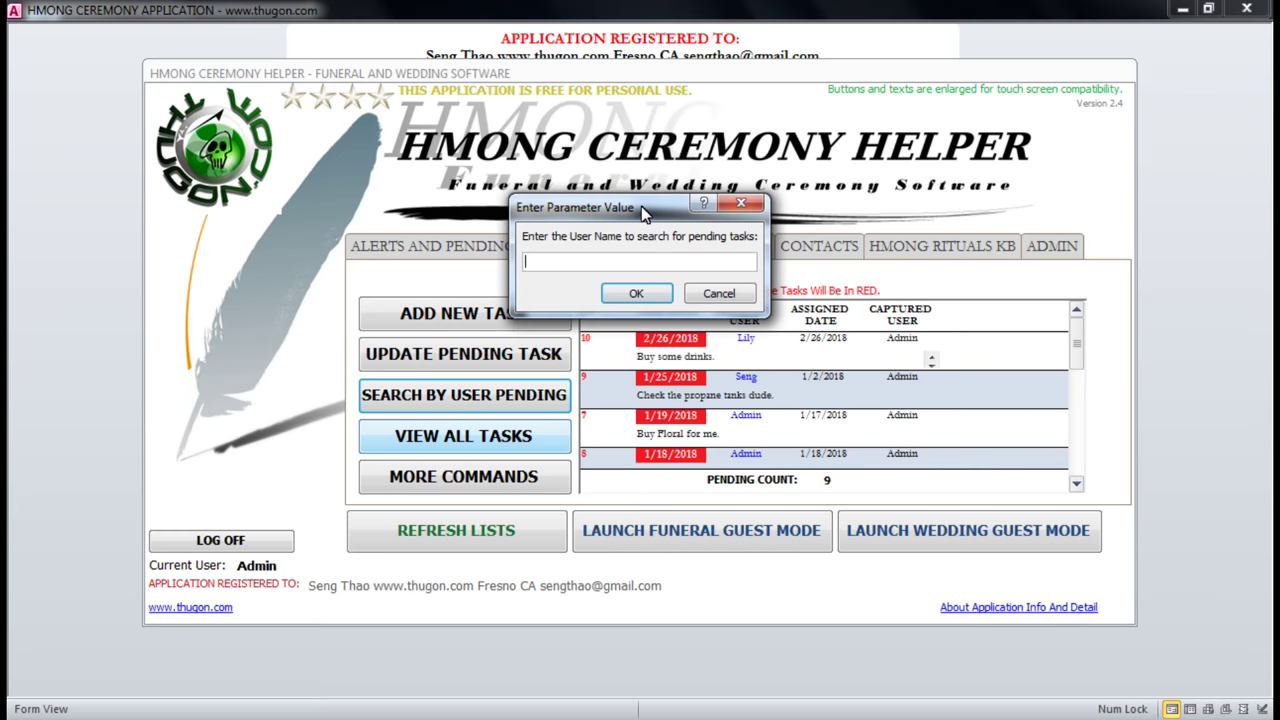
text(Admin)
key(Return)
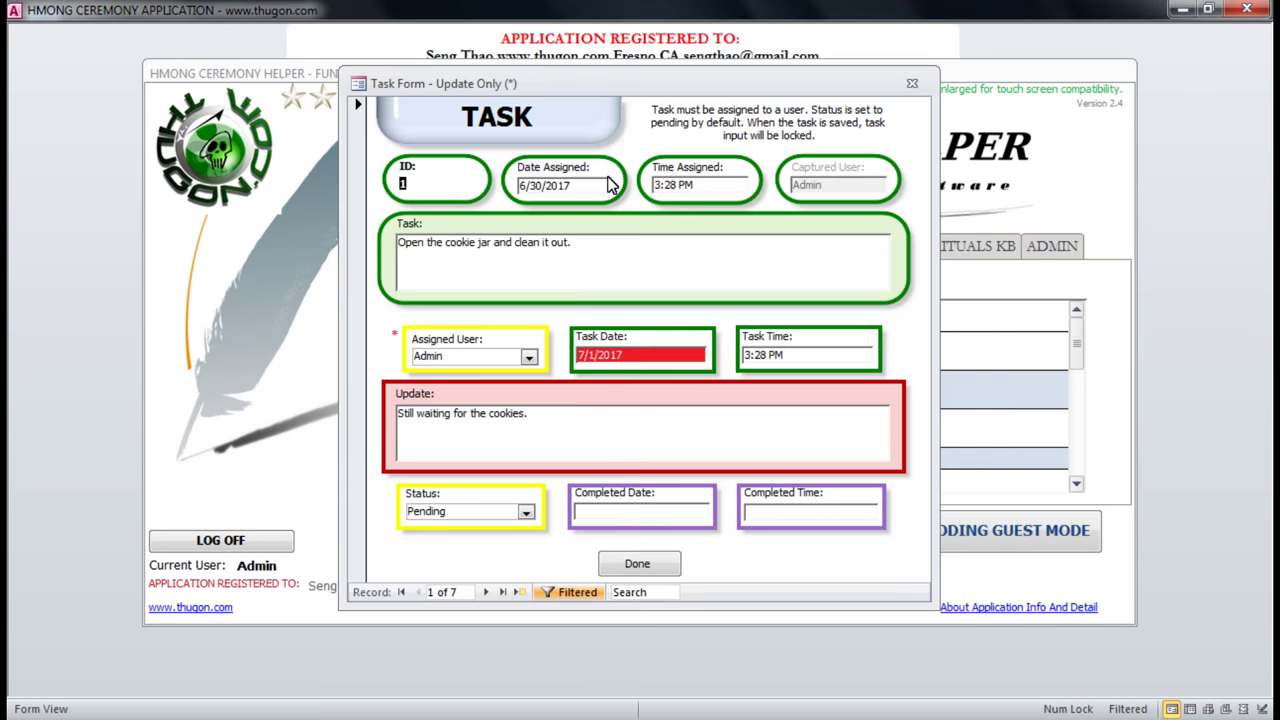
drag(656, 86, 747, 97)
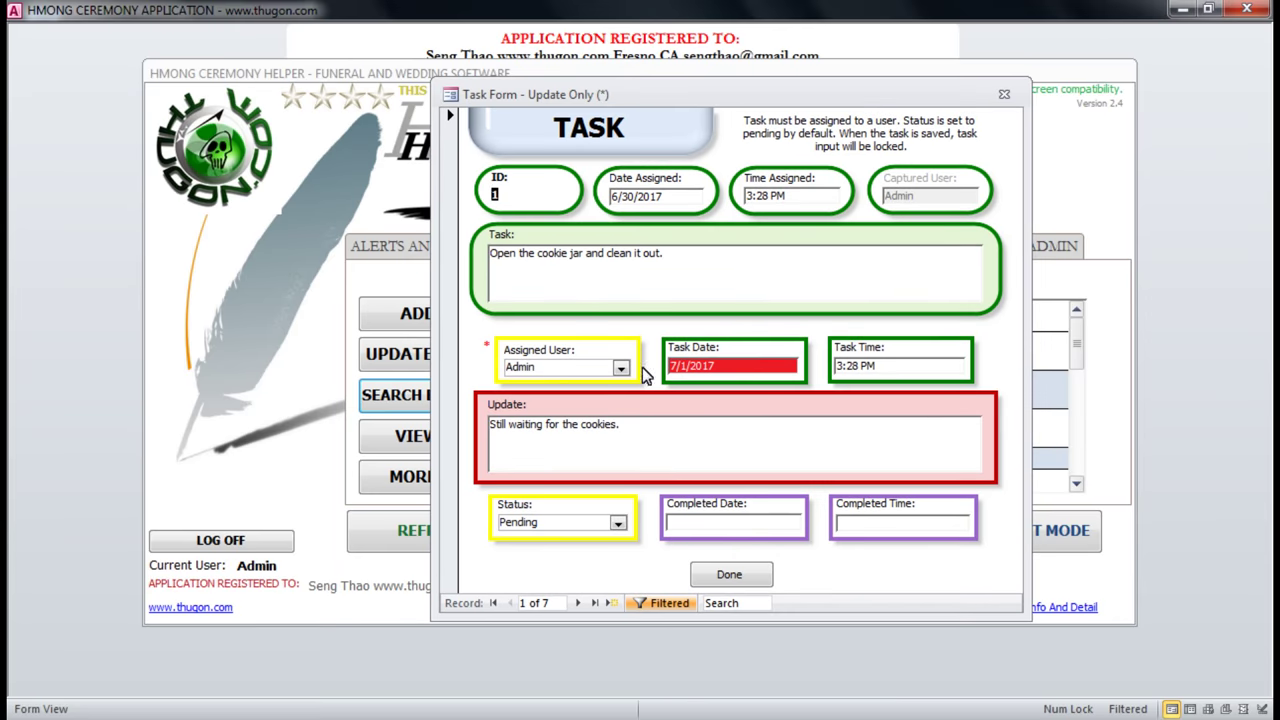
double_click(539, 366)
drag(685, 90, 756, 103)
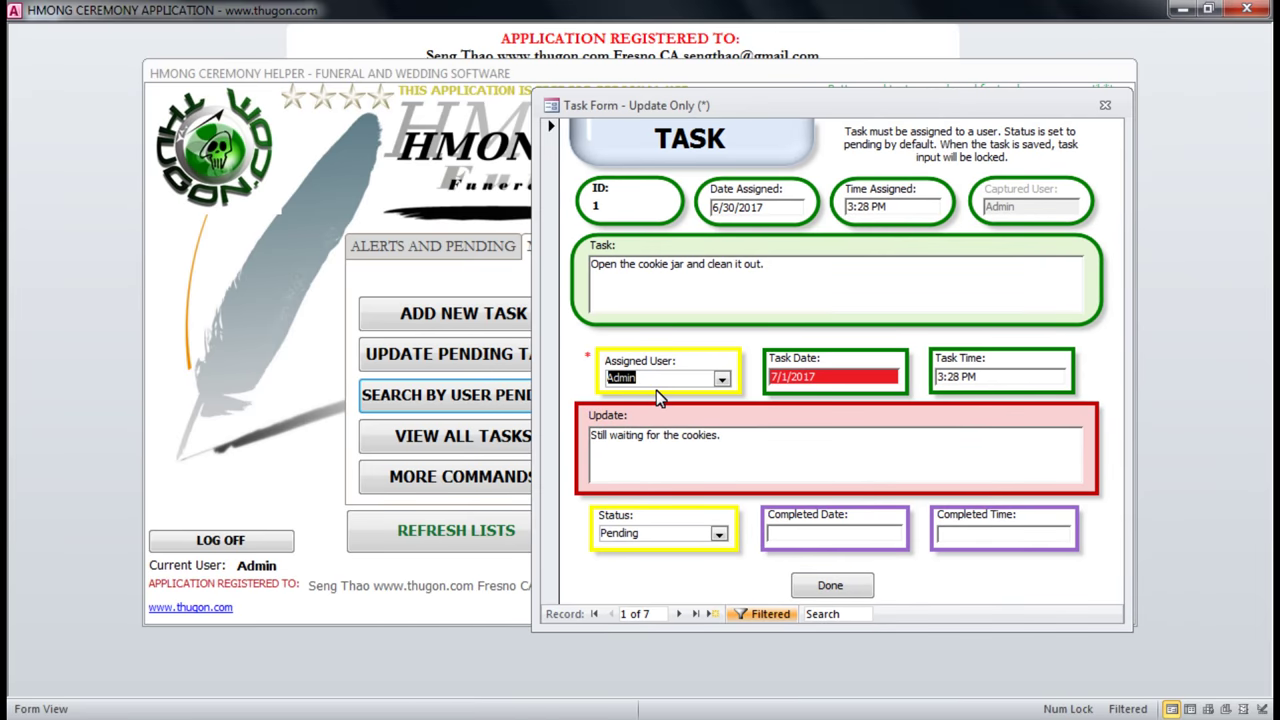
double_click(627, 535)
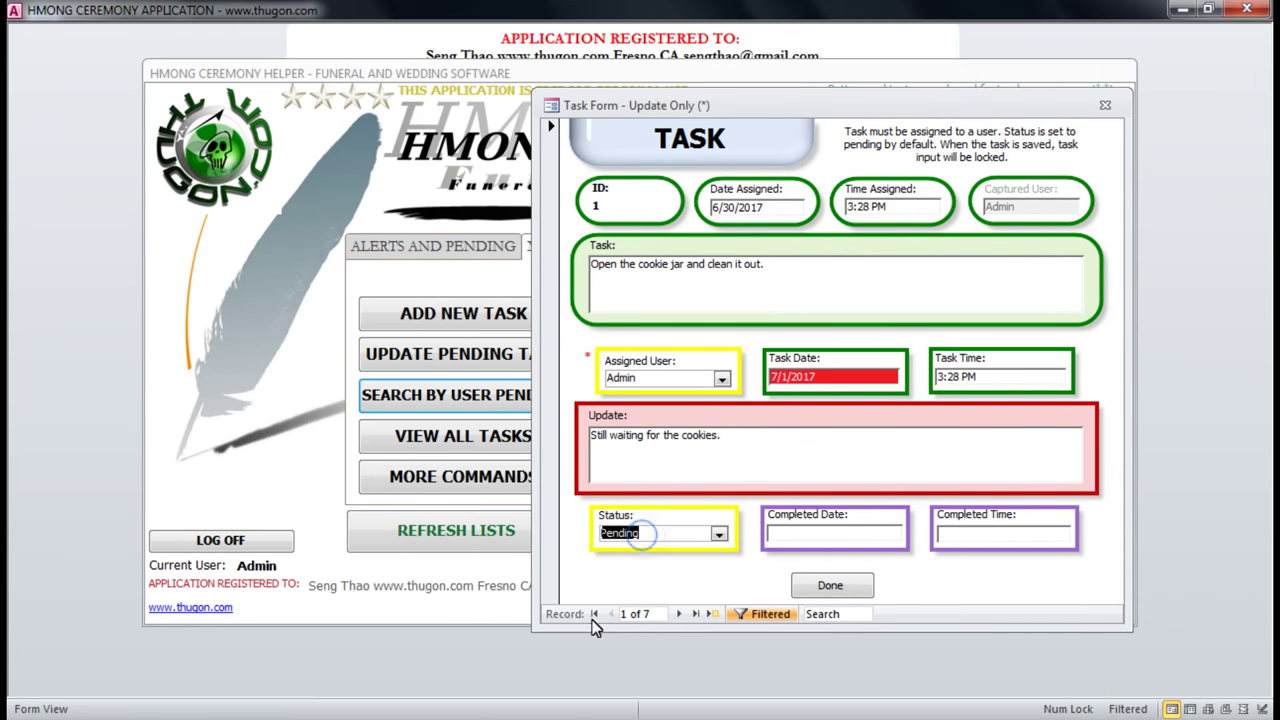
Step through Admin's pending task records, then close the task form.
click(679, 614)
click(679, 614)
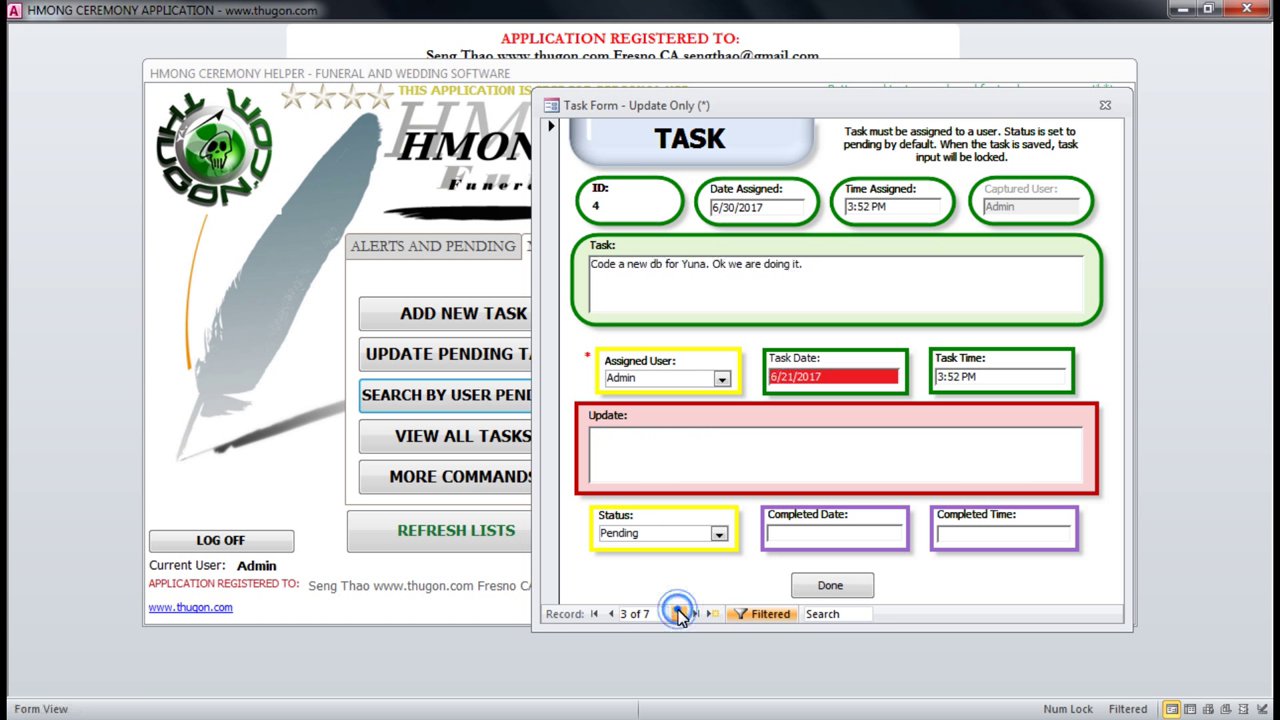
click(679, 614)
click(679, 614)
click(679, 614)
click(679, 614)
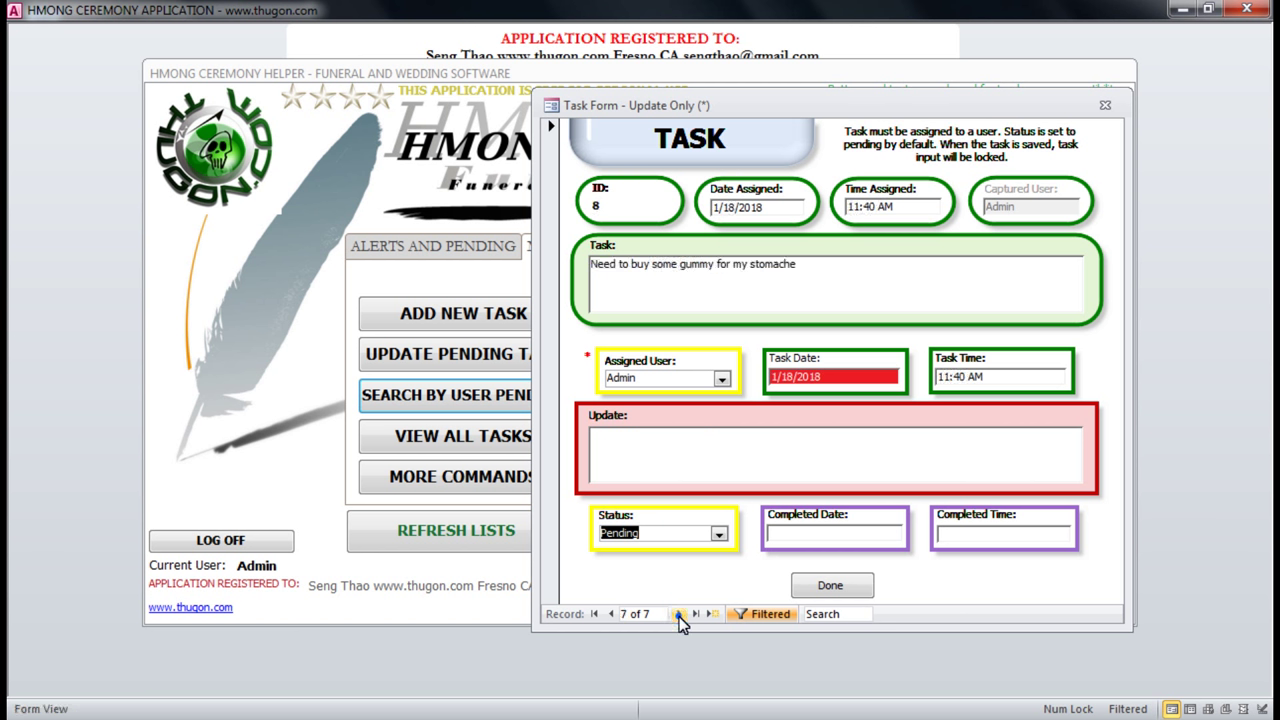
click(679, 614)
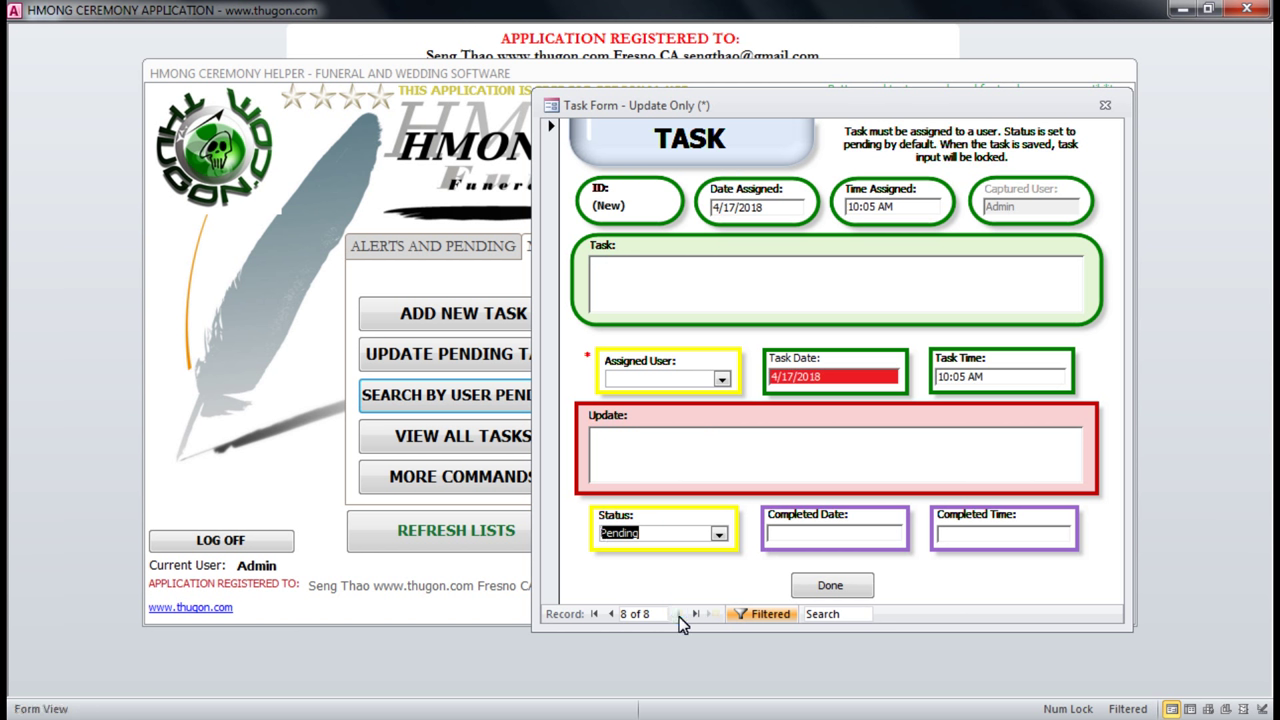
click(610, 614)
click(610, 614)
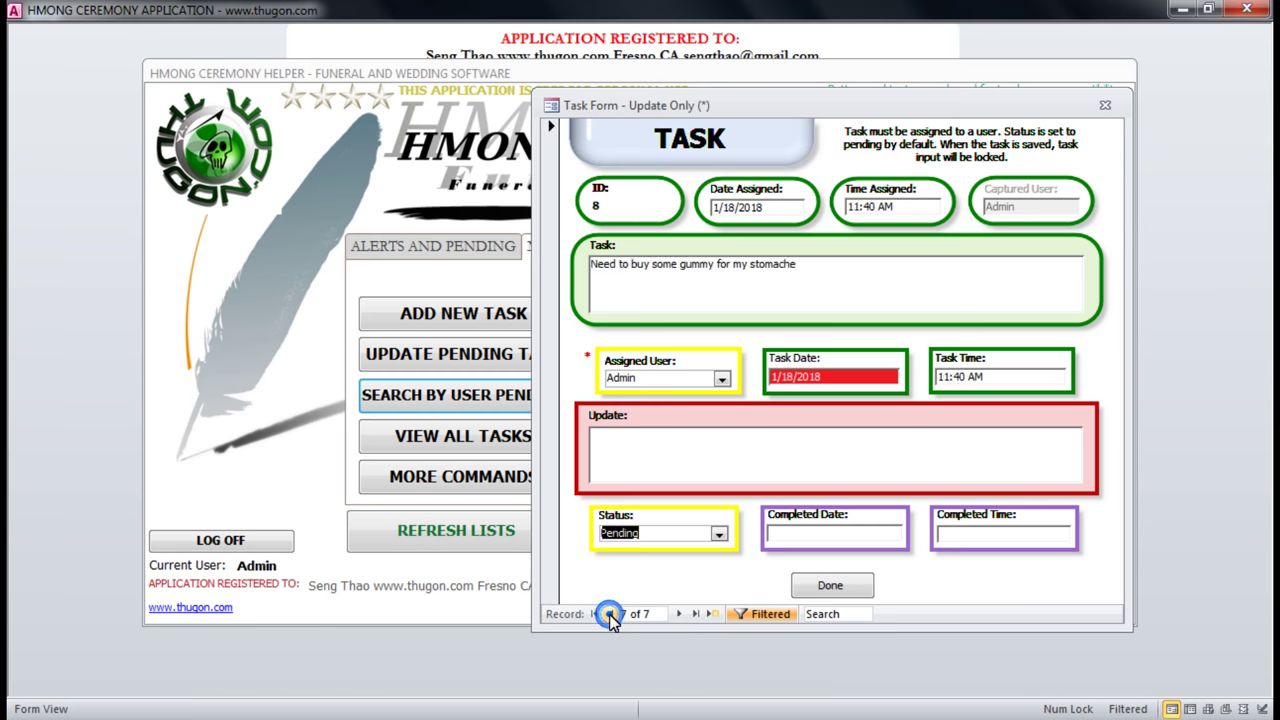
click(679, 614)
click(1105, 105)
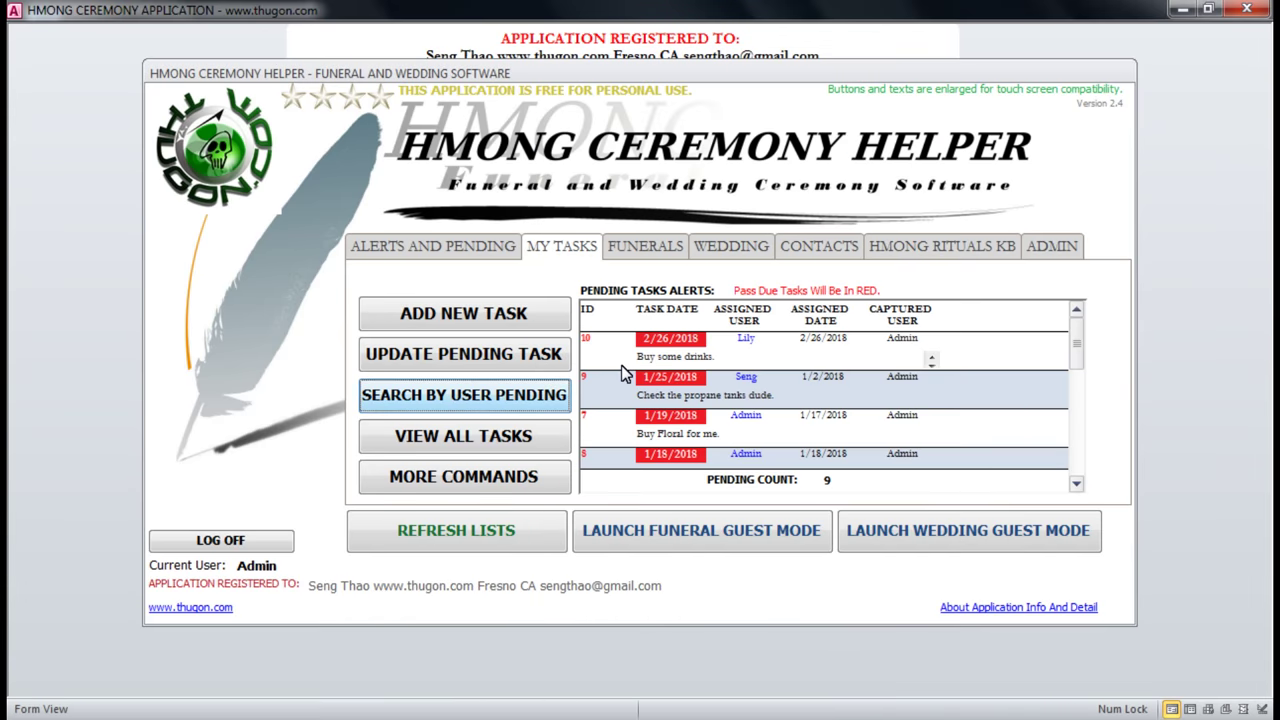
Search pending tasks for user lily, review the 'Buy some drinks.' result, and close it.
click(459, 405)
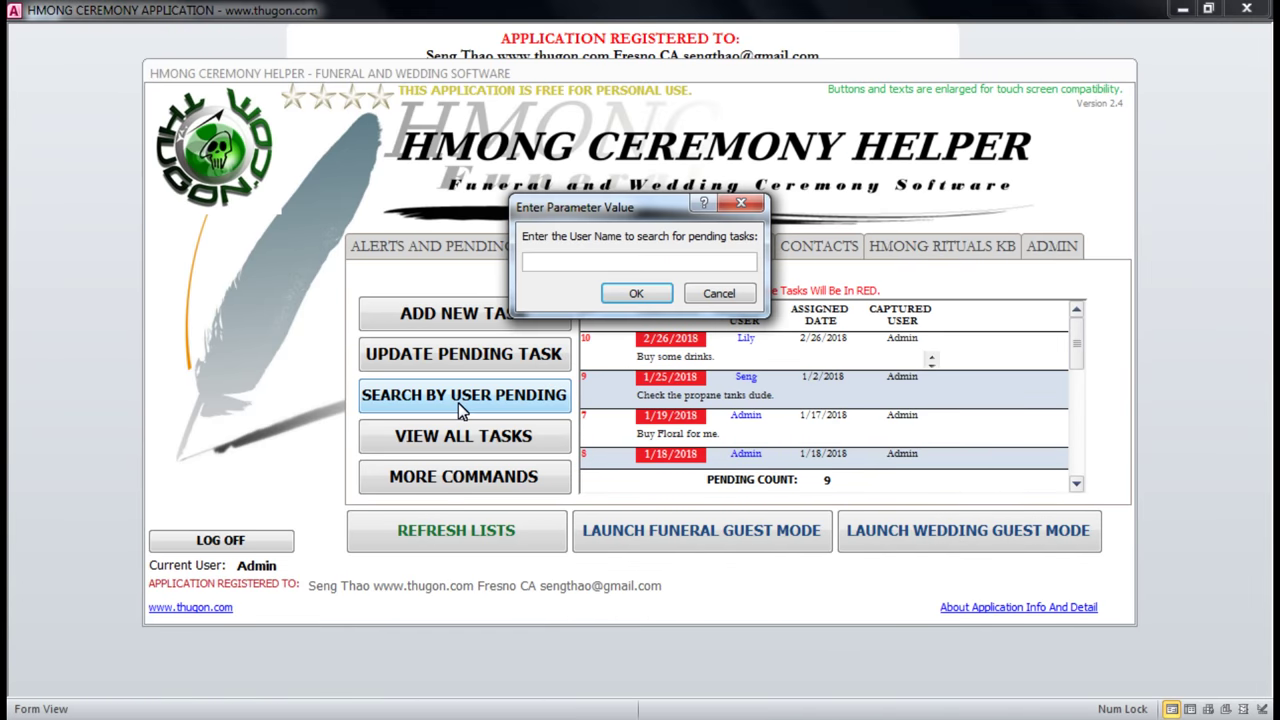
text(lily)
key(Return)
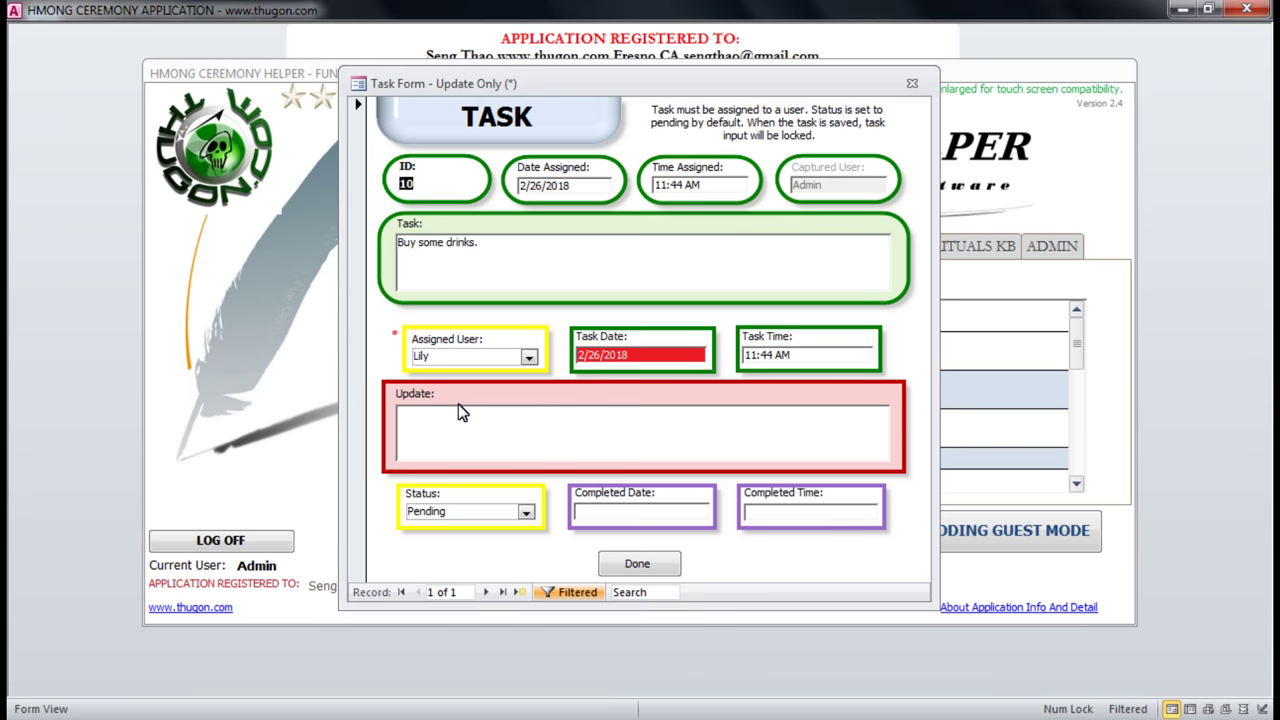
drag(515, 250, 366, 251)
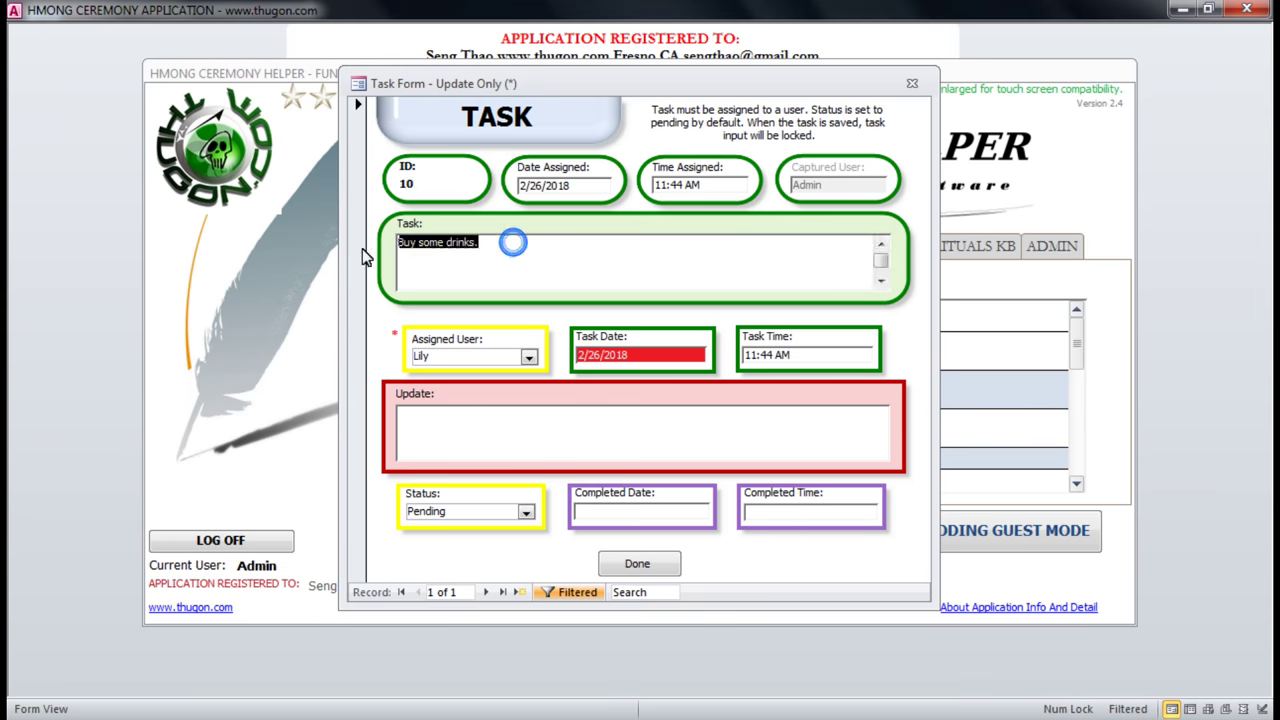
click(911, 84)
click(714, 357)
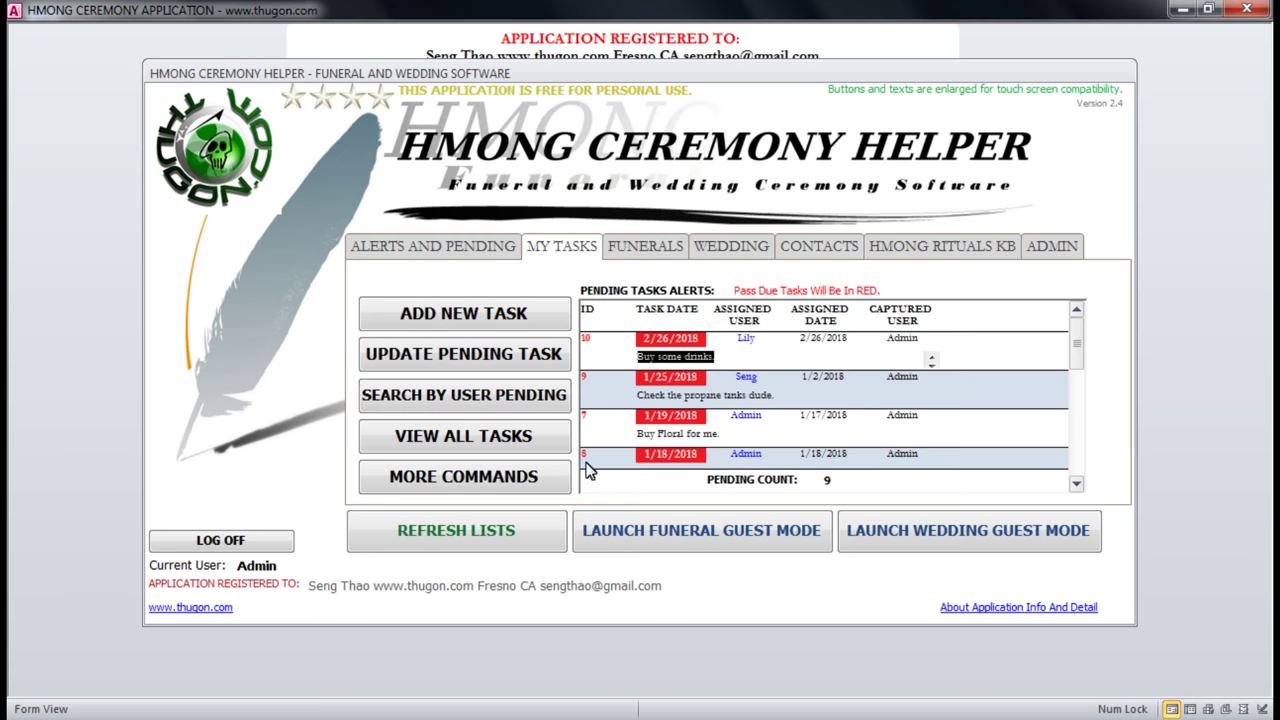
click(439, 446)
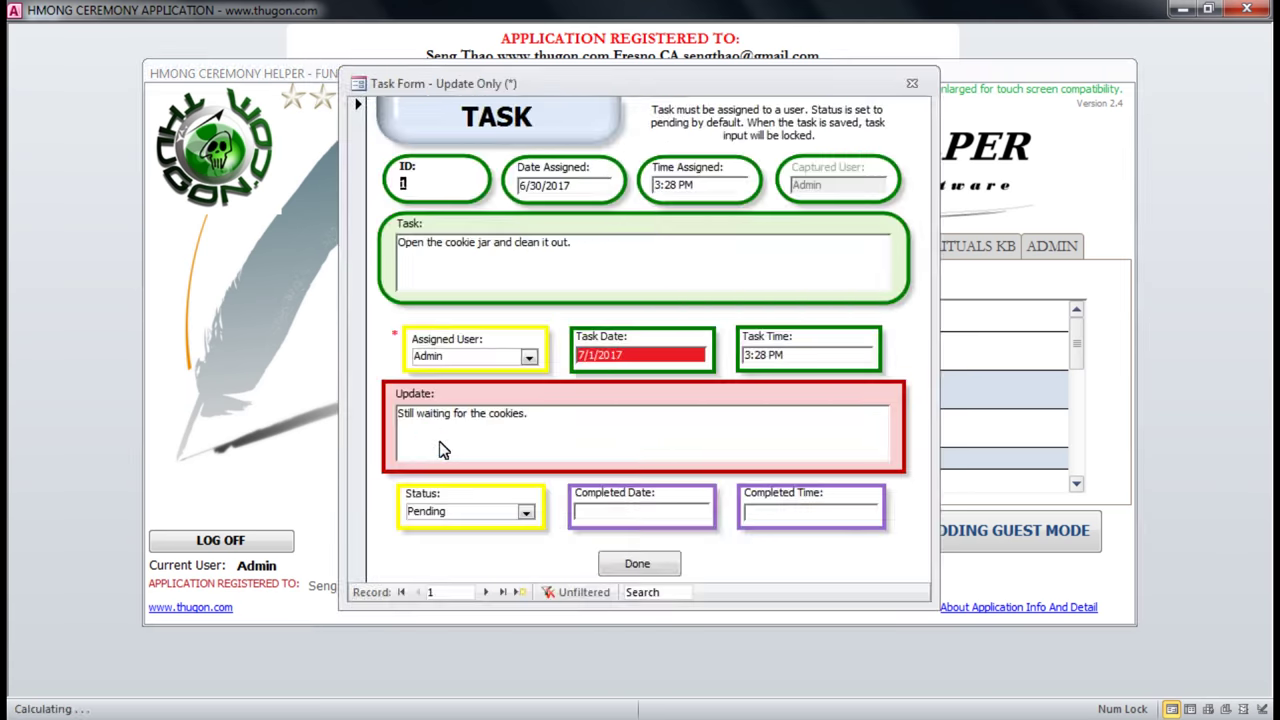
click(481, 592)
click(481, 592)
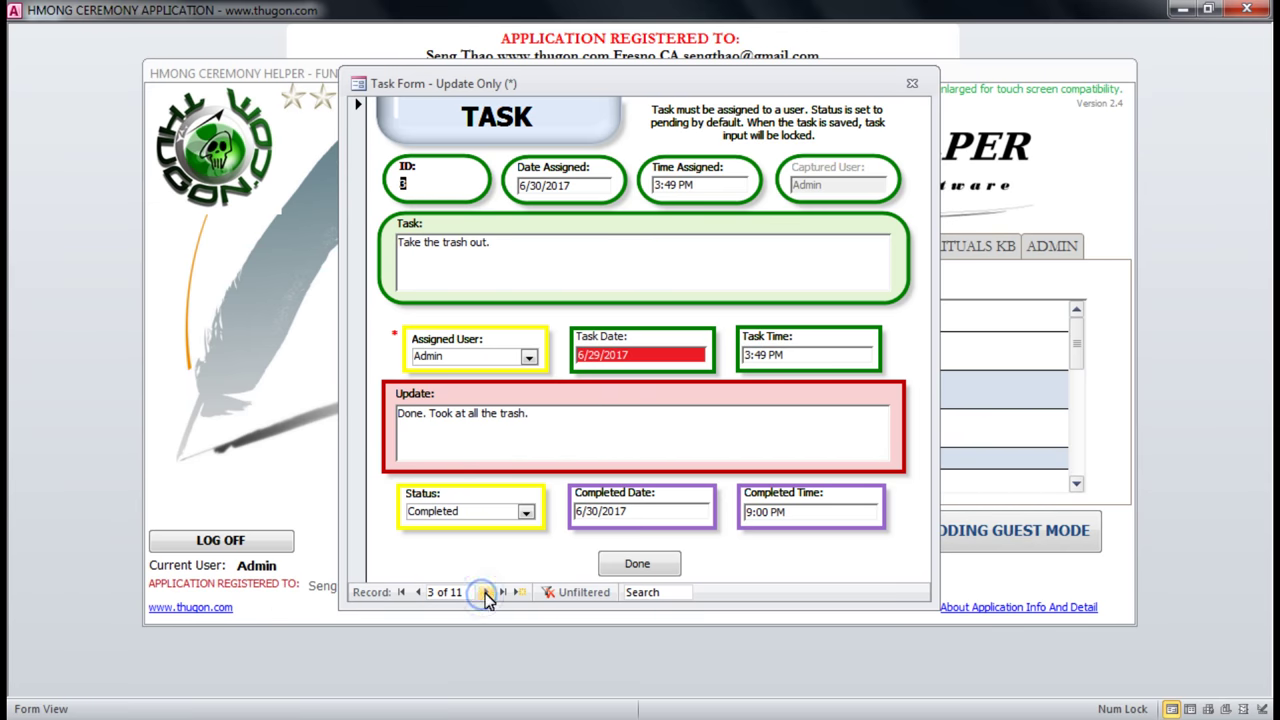
click(527, 513)
click(482, 542)
click(481, 592)
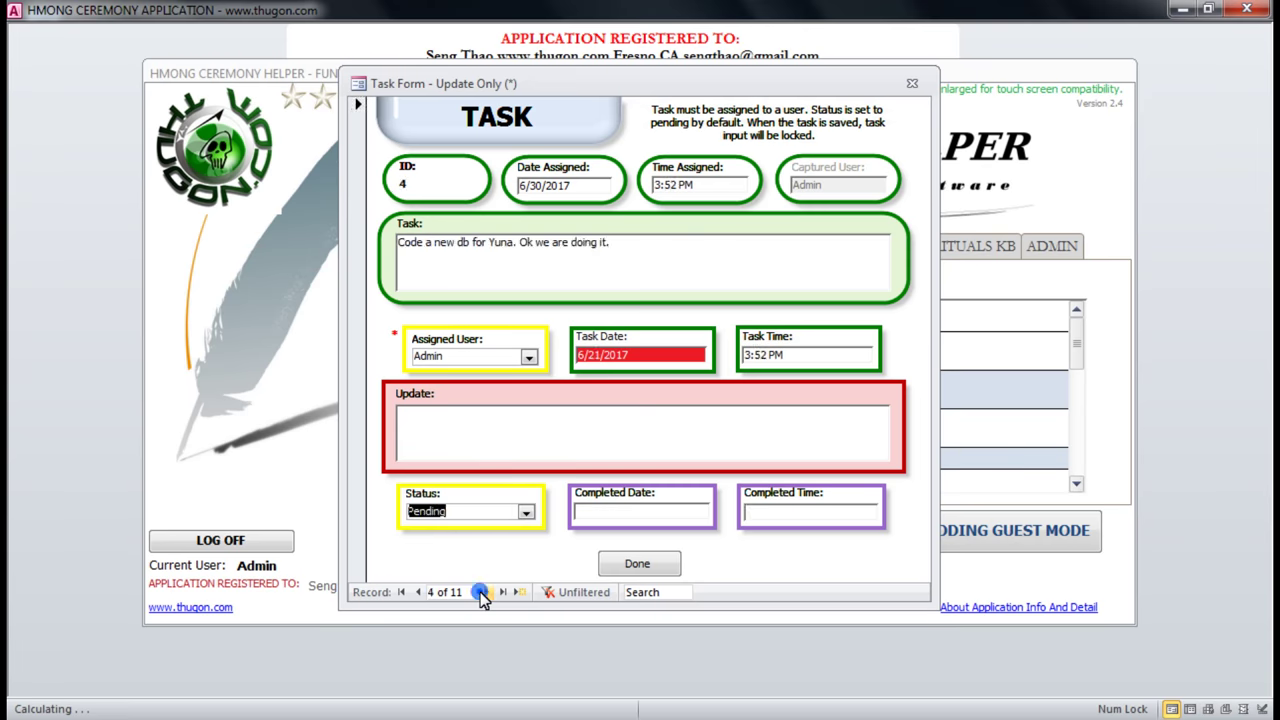
click(481, 592)
click(911, 83)
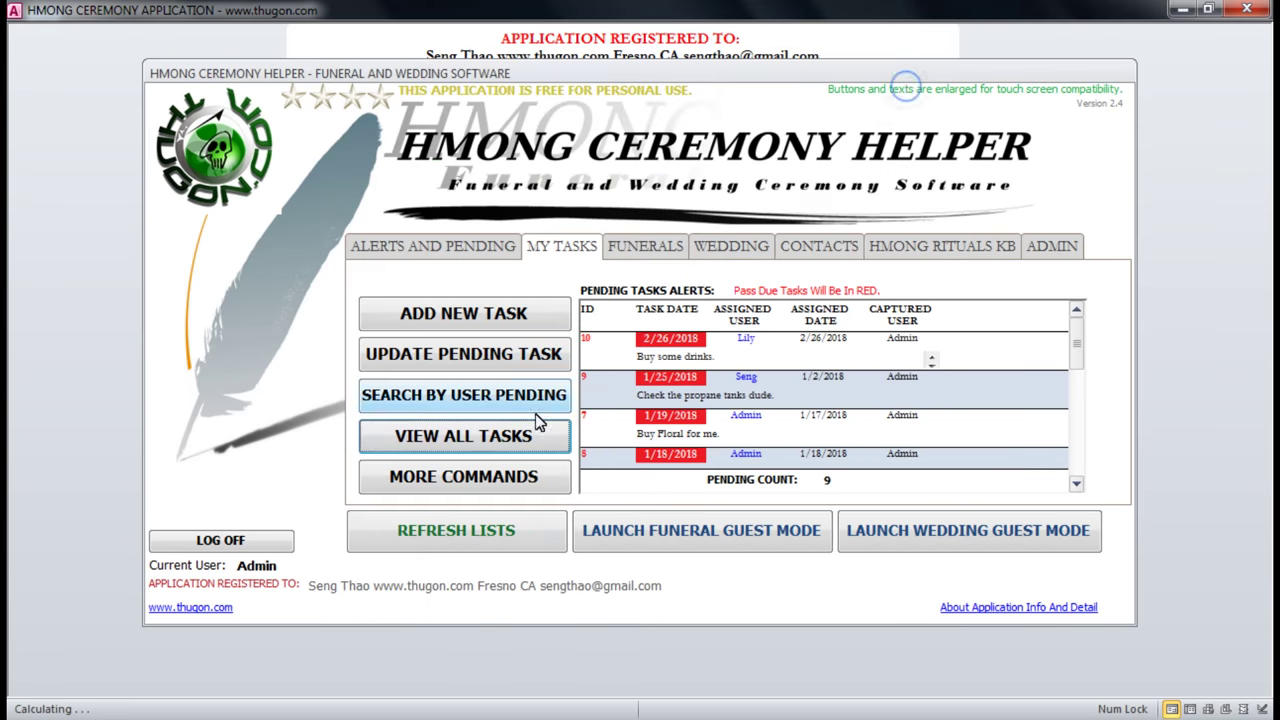
click(433, 474)
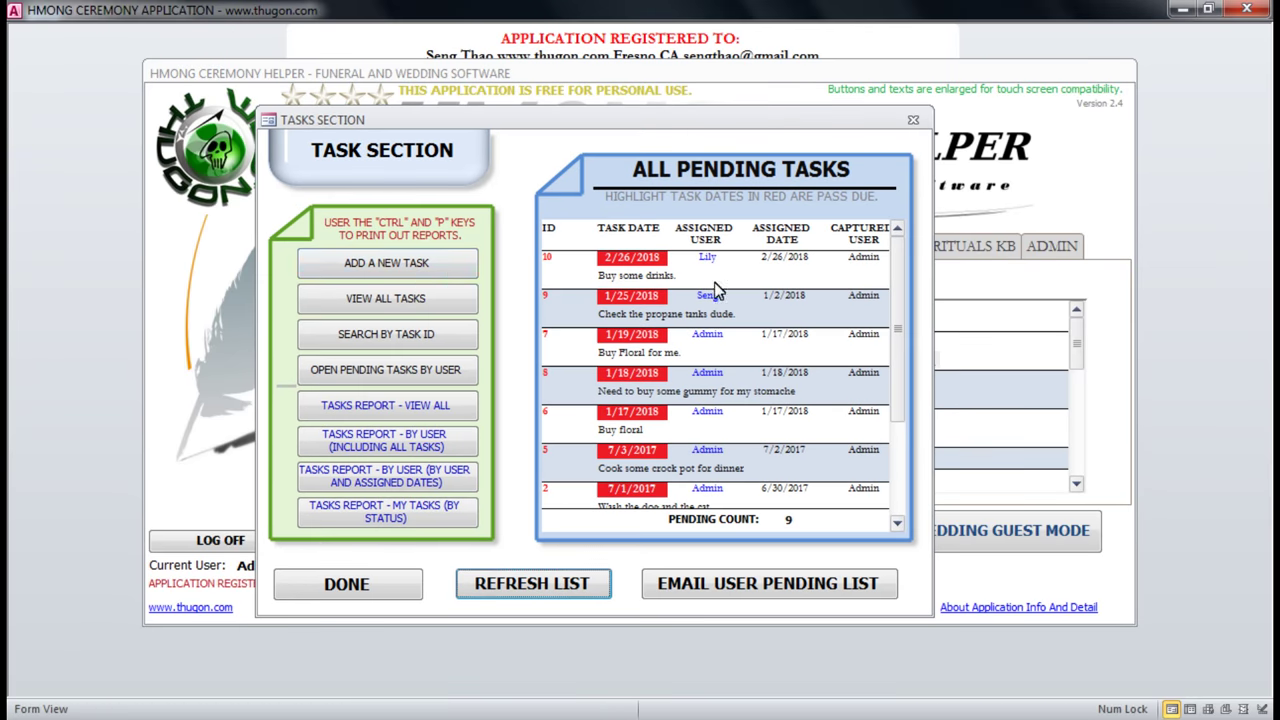
Move the Task Section window aside and open the all-tasks report in print preview.
drag(676, 278, 596, 277)
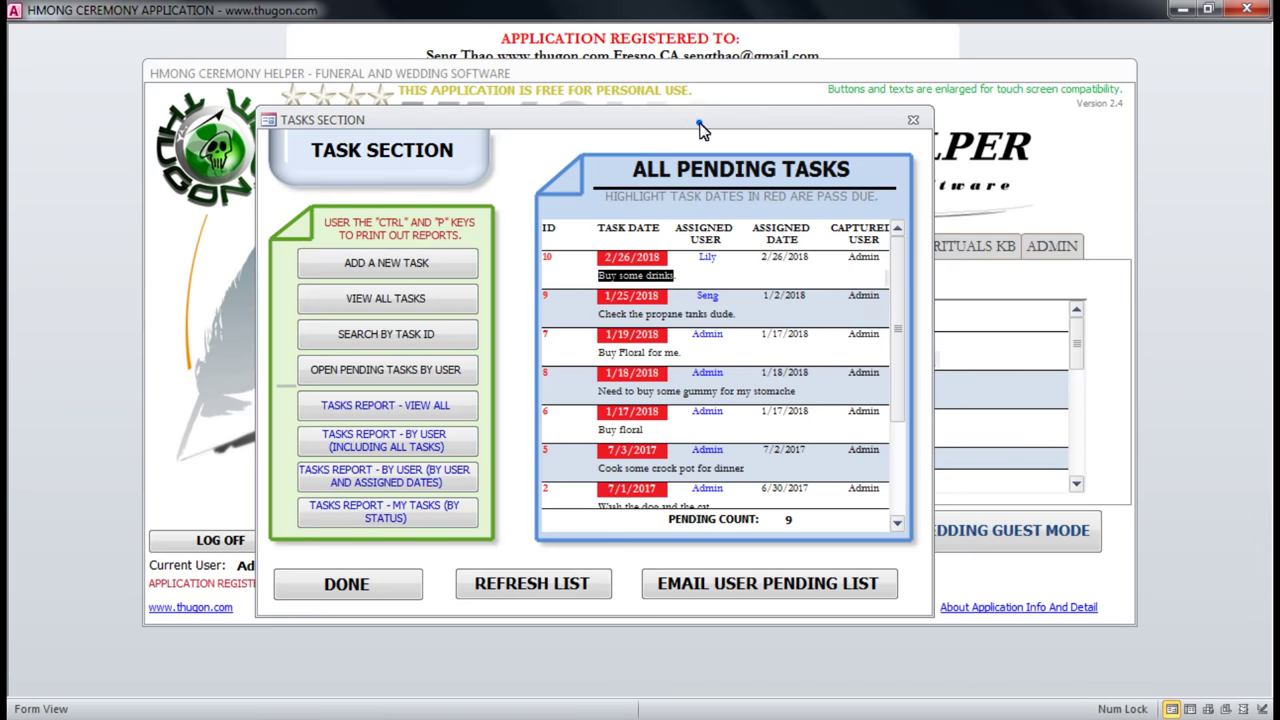
drag(700, 128, 896, 142)
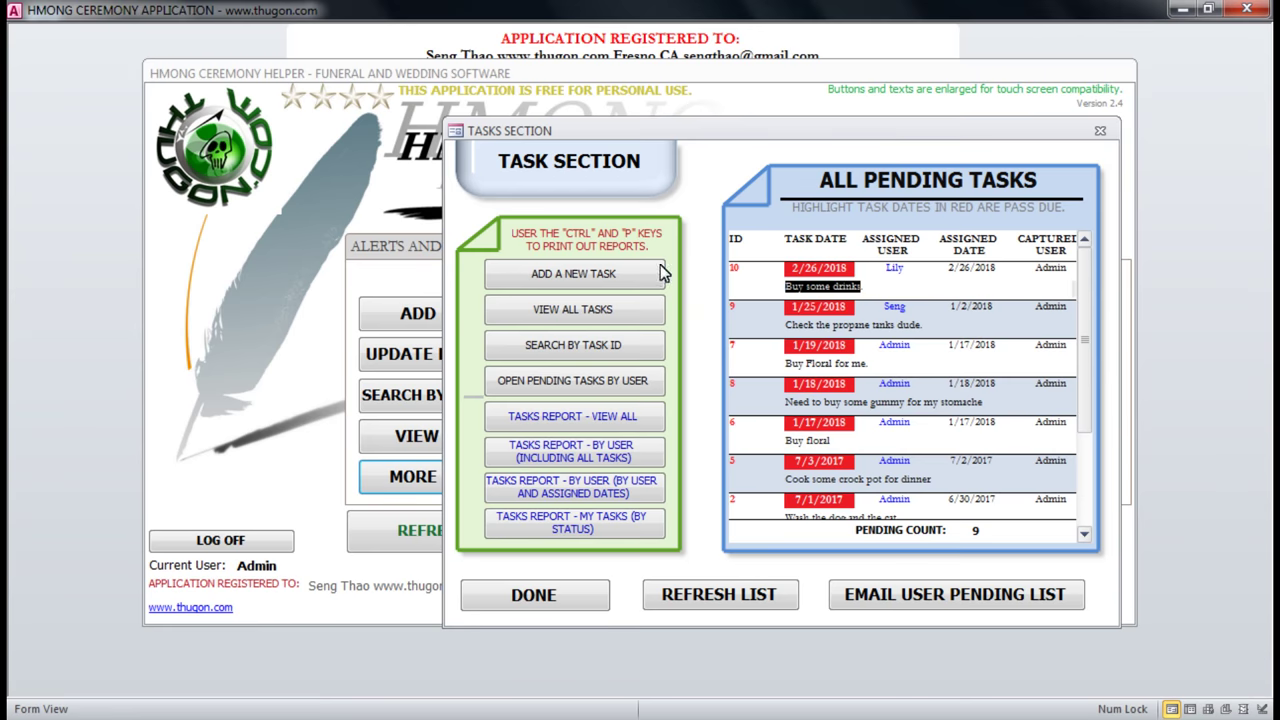
click(563, 277)
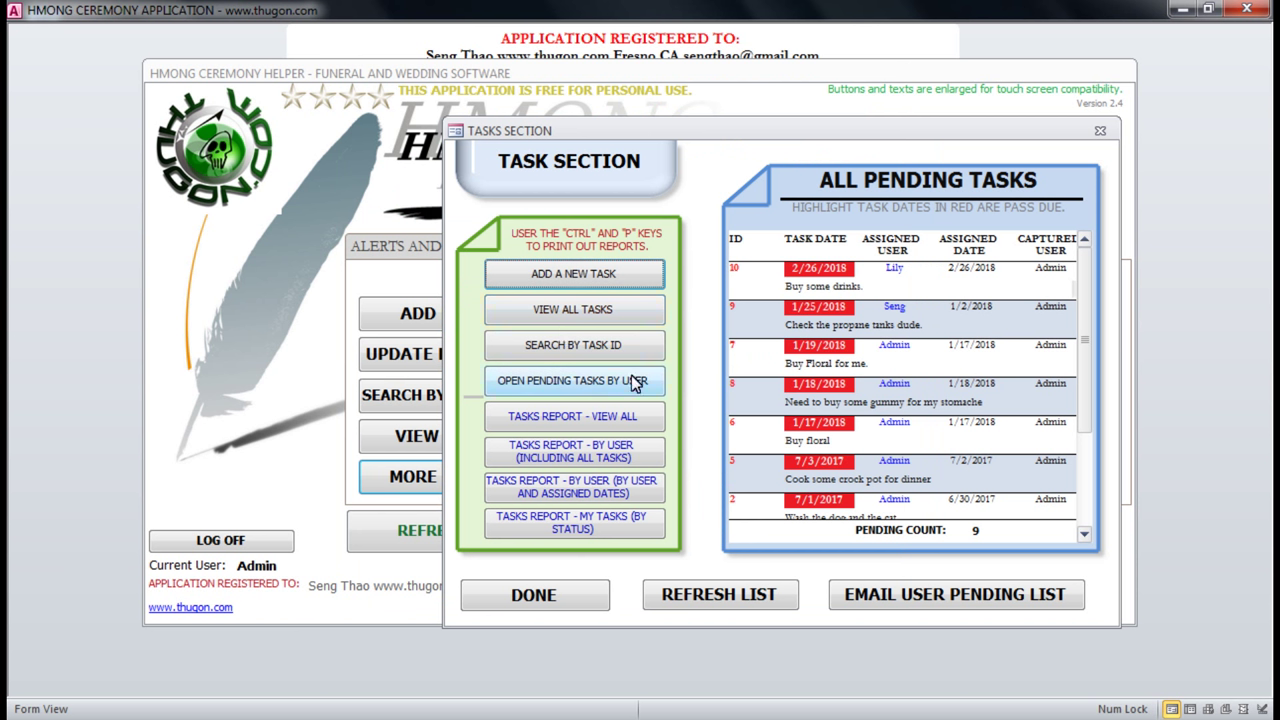
click(576, 420)
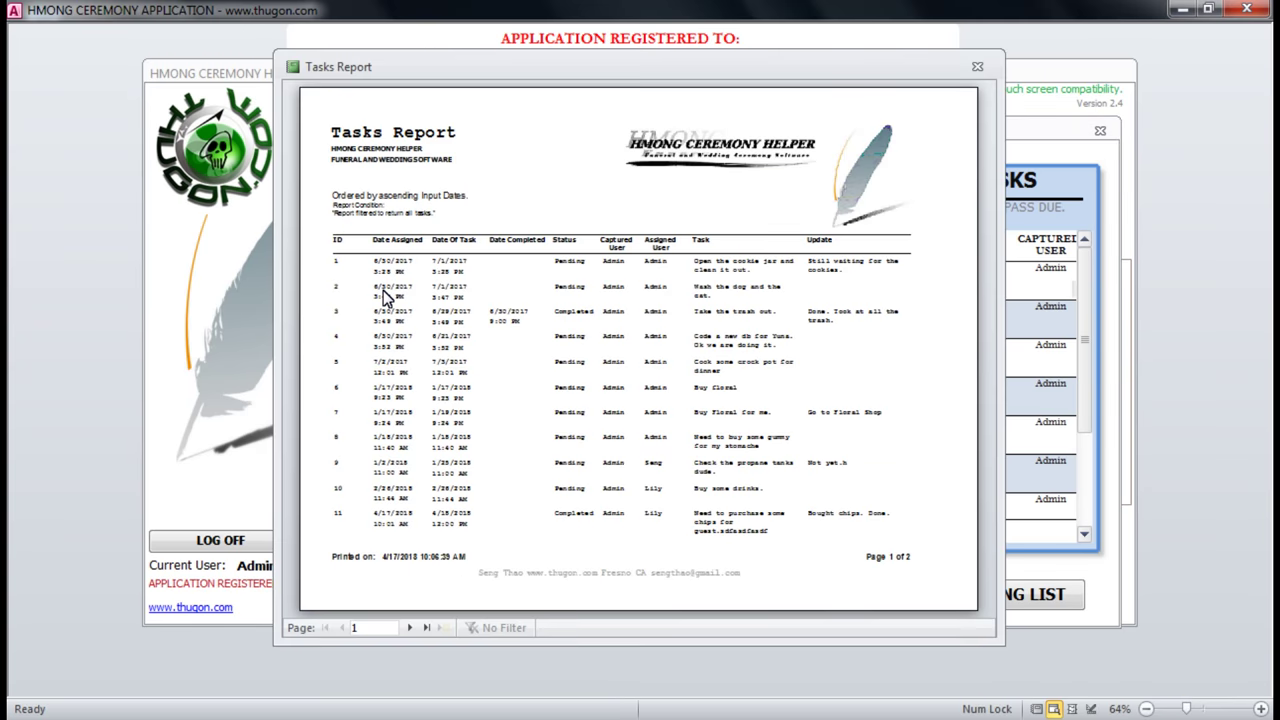
Zoom in and out on page 1 of the Tasks Report and widen its window.
click(345, 228)
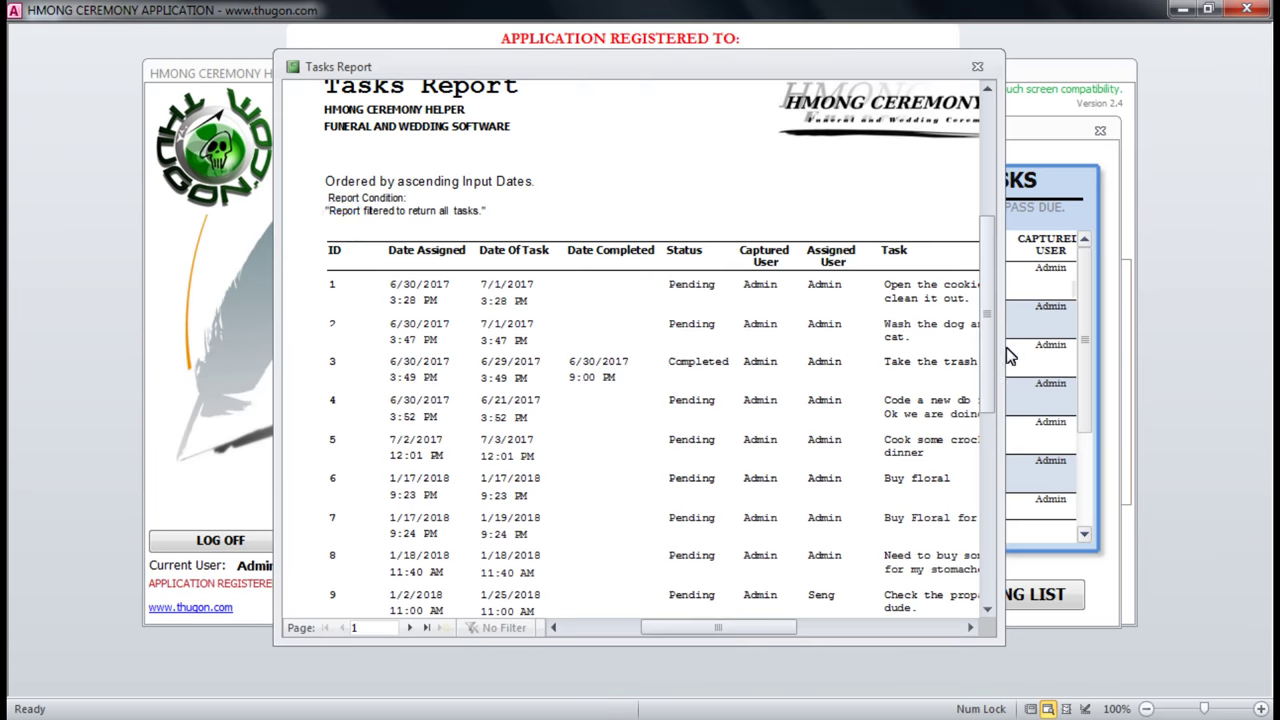
drag(1004, 360, 1157, 360)
click(680, 258)
click(600, 174)
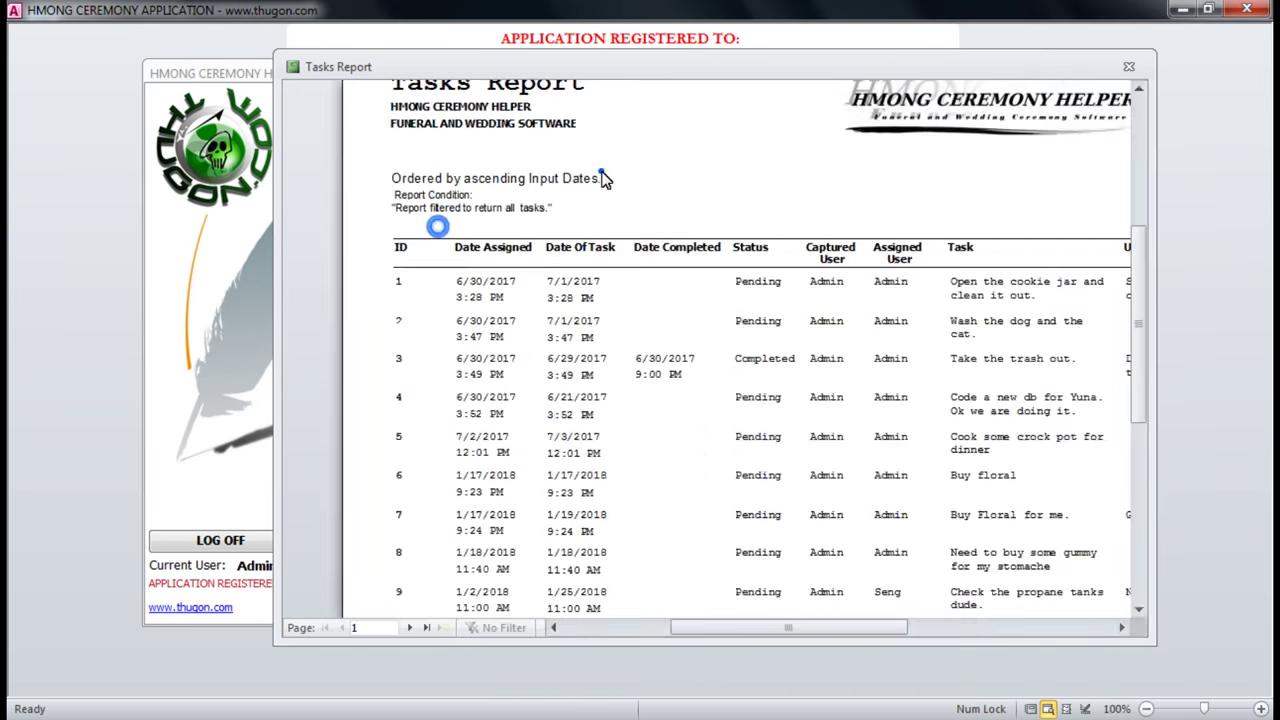
double_click(600, 171)
click(524, 195)
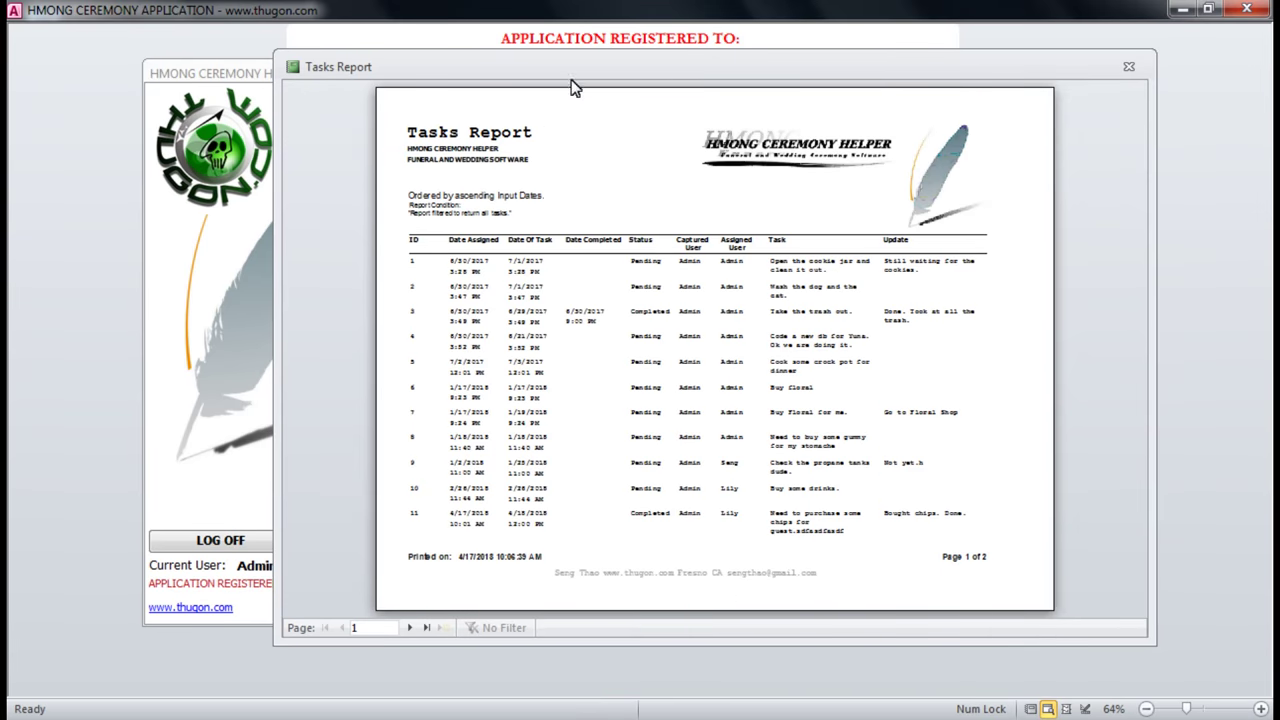
drag(588, 72, 580, 90)
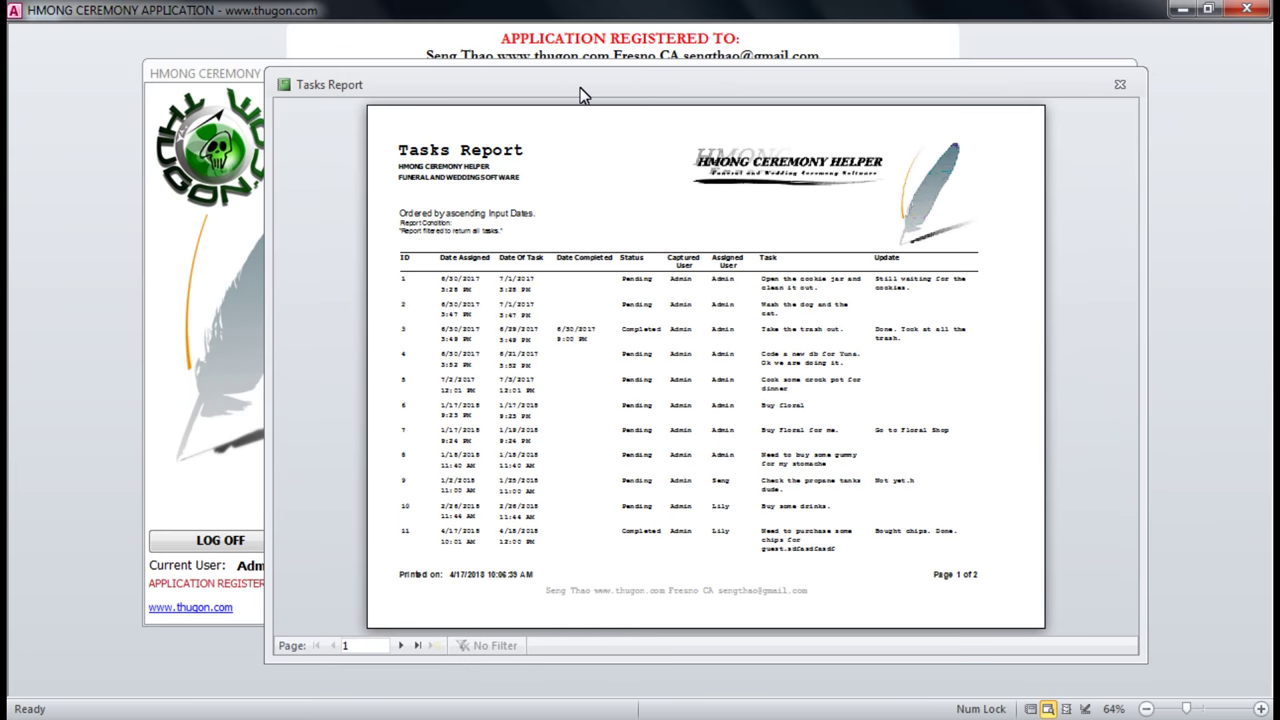
Bring up Print, select the HP DeskJet 2130 series printer, then cancel without printing.
key(ctrl+p)
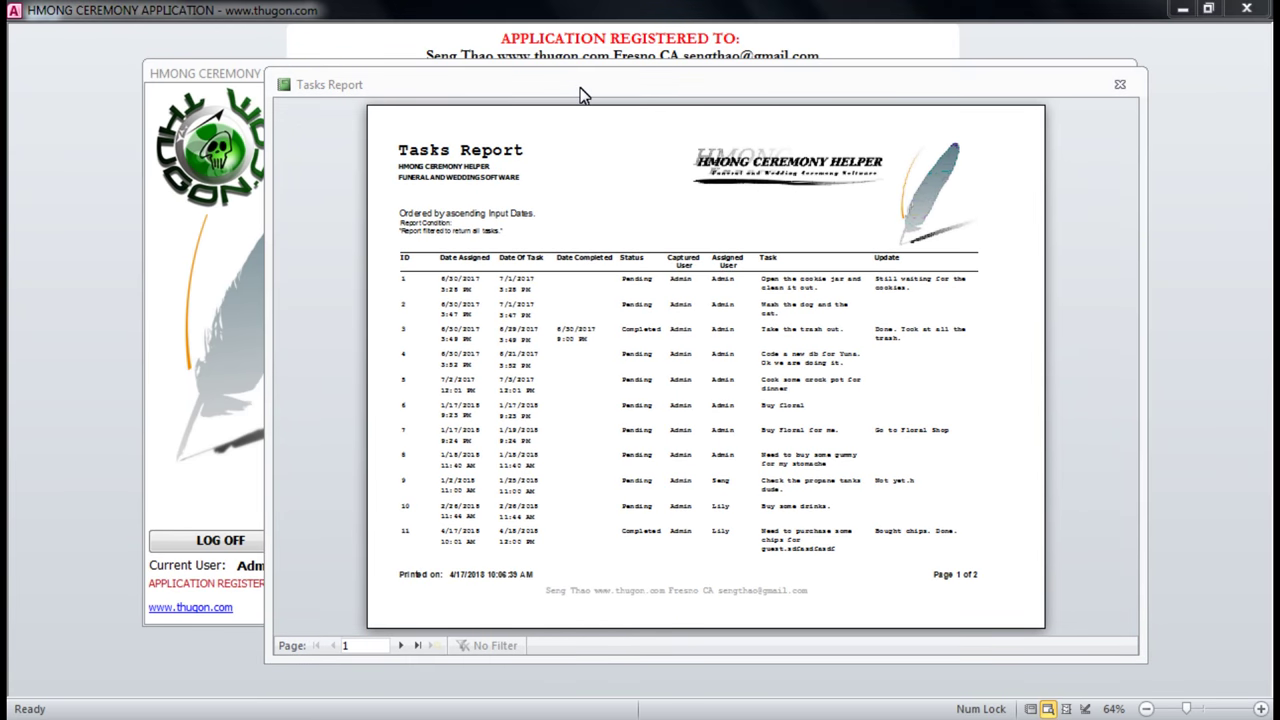
click(756, 200)
click(533, 229)
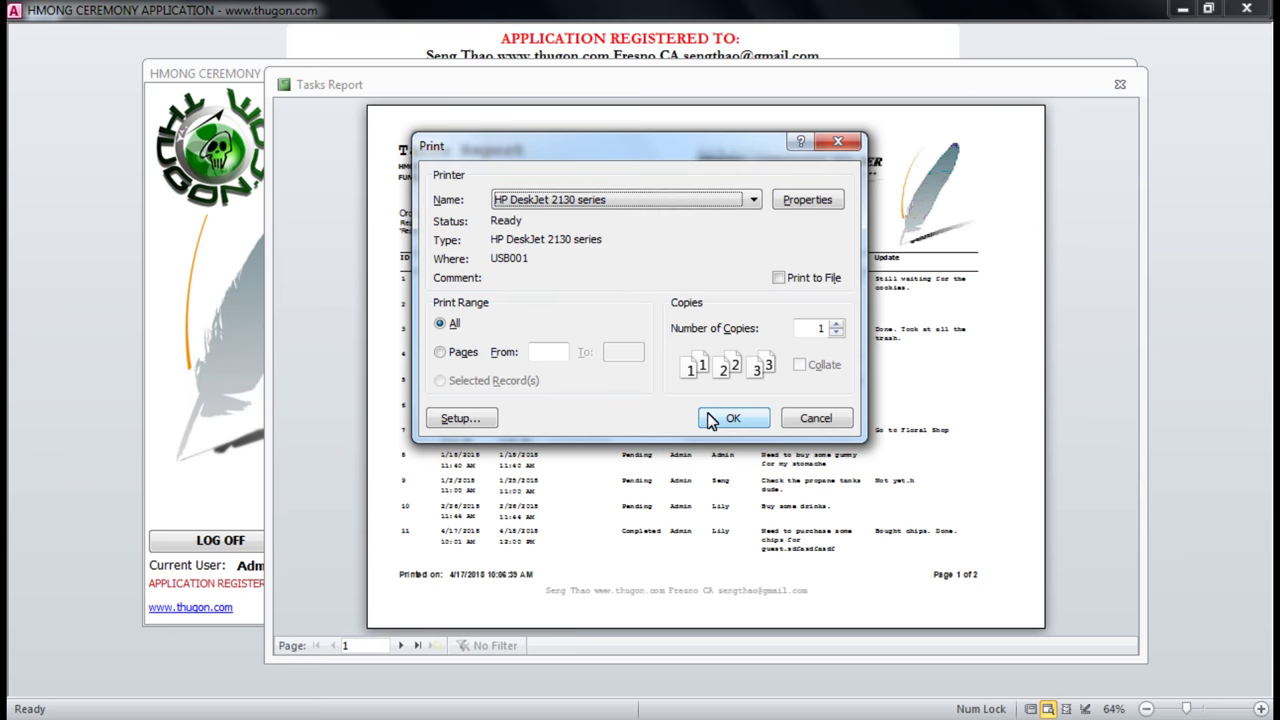
click(839, 423)
Inspect page 2 and its total of 11 tasks, then close the report preview.
click(456, 268)
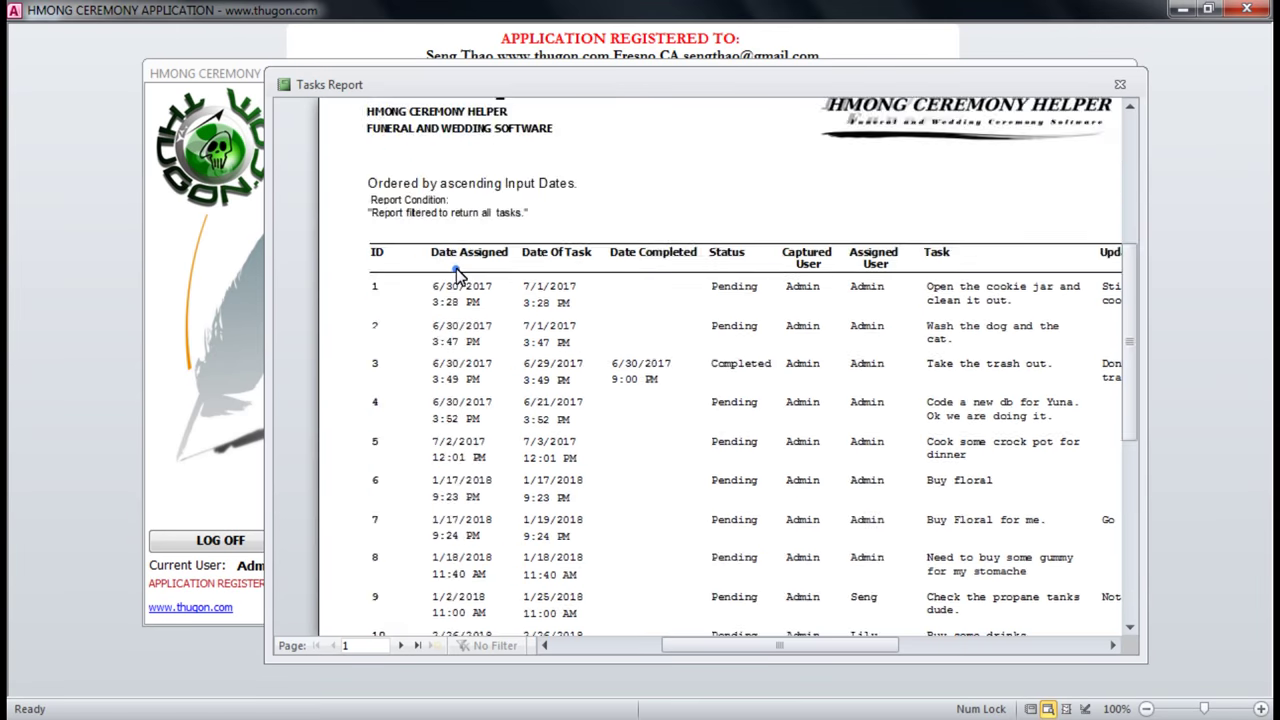
scroll(943, 404, down, 5)
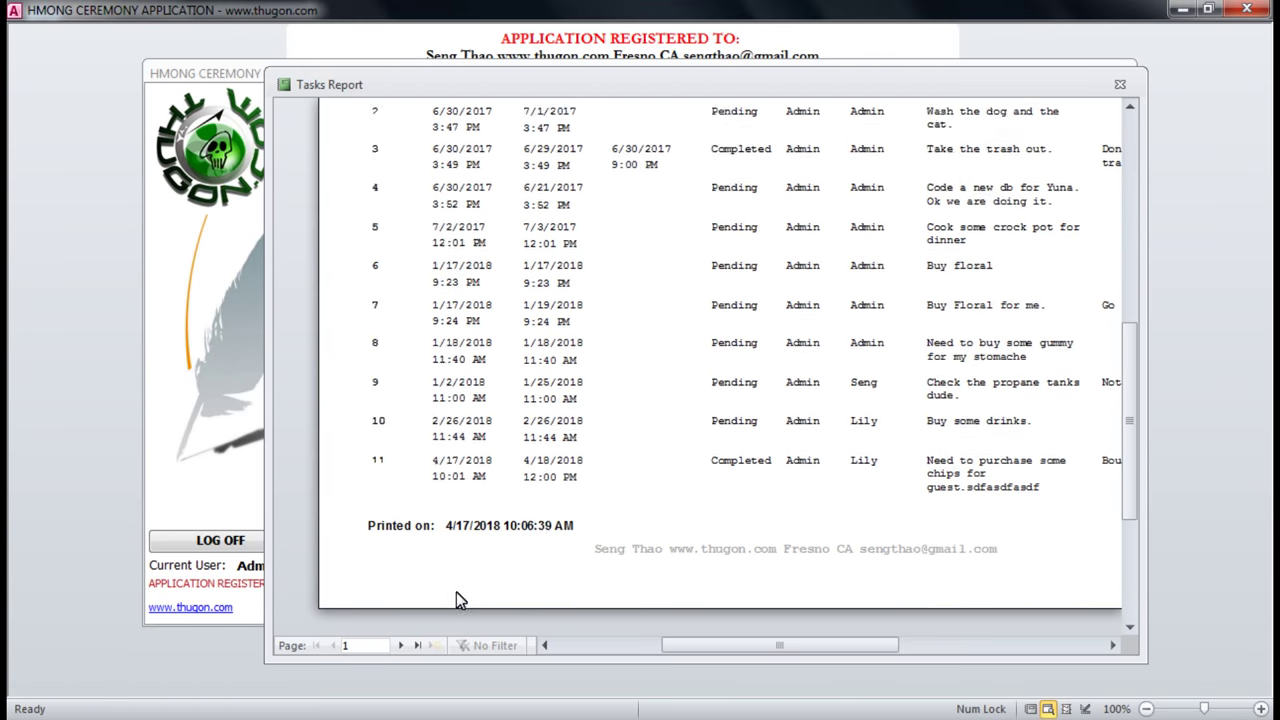
click(417, 645)
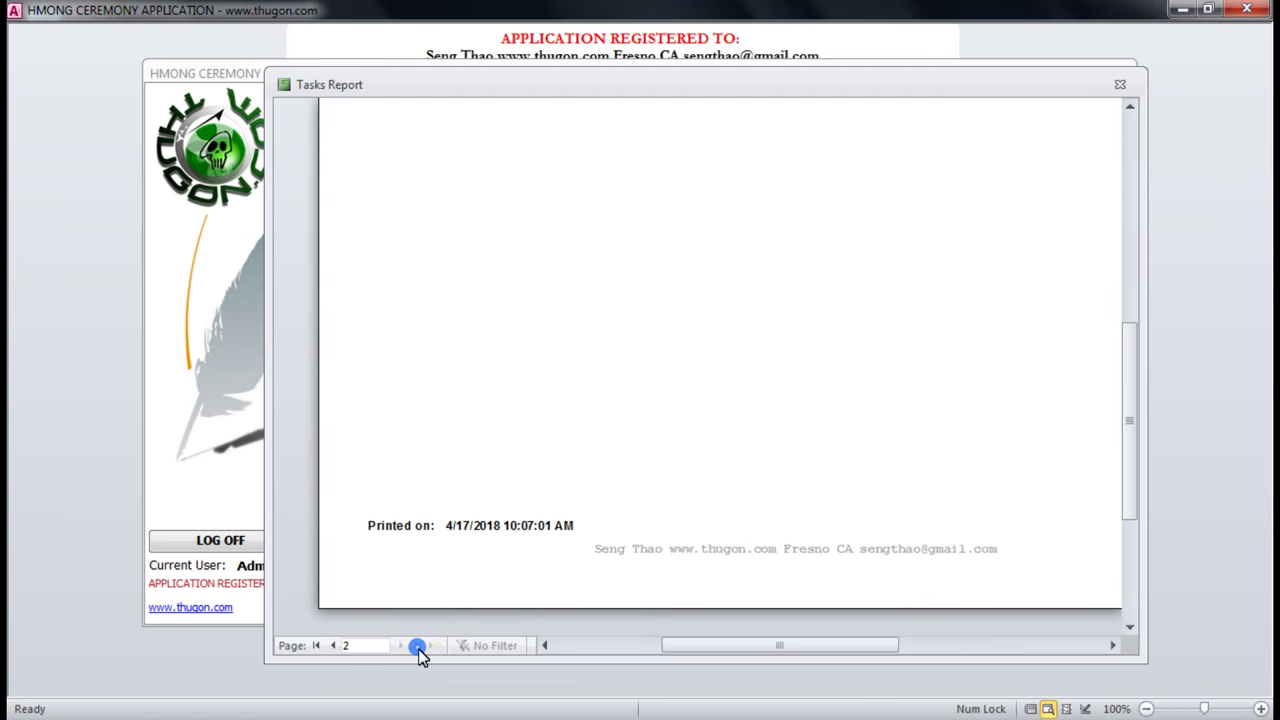
click(624, 370)
click(952, 172)
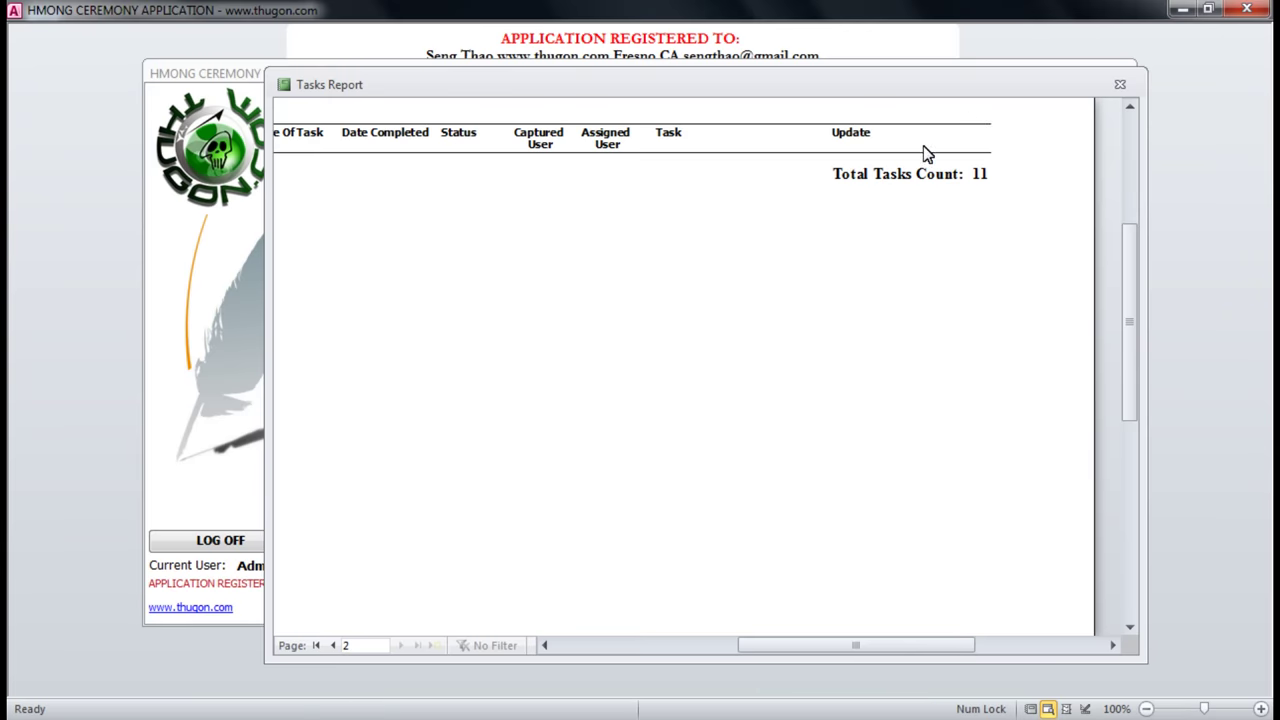
click(1121, 86)
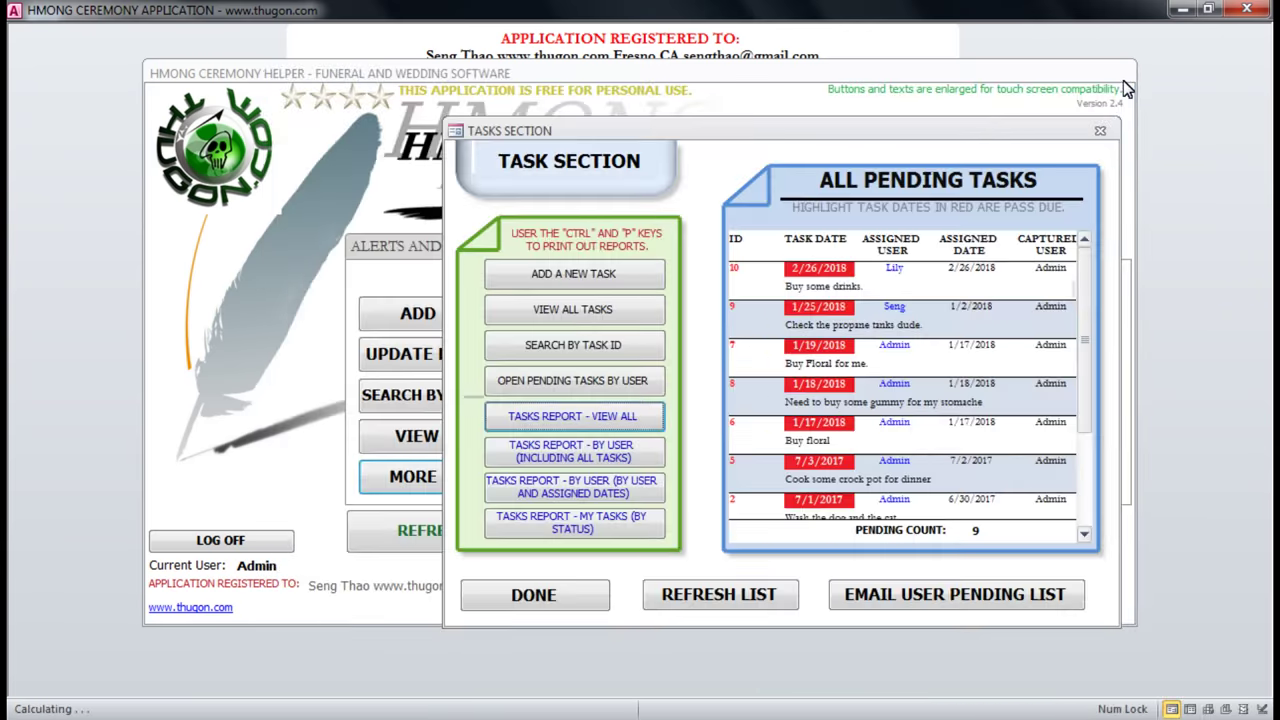
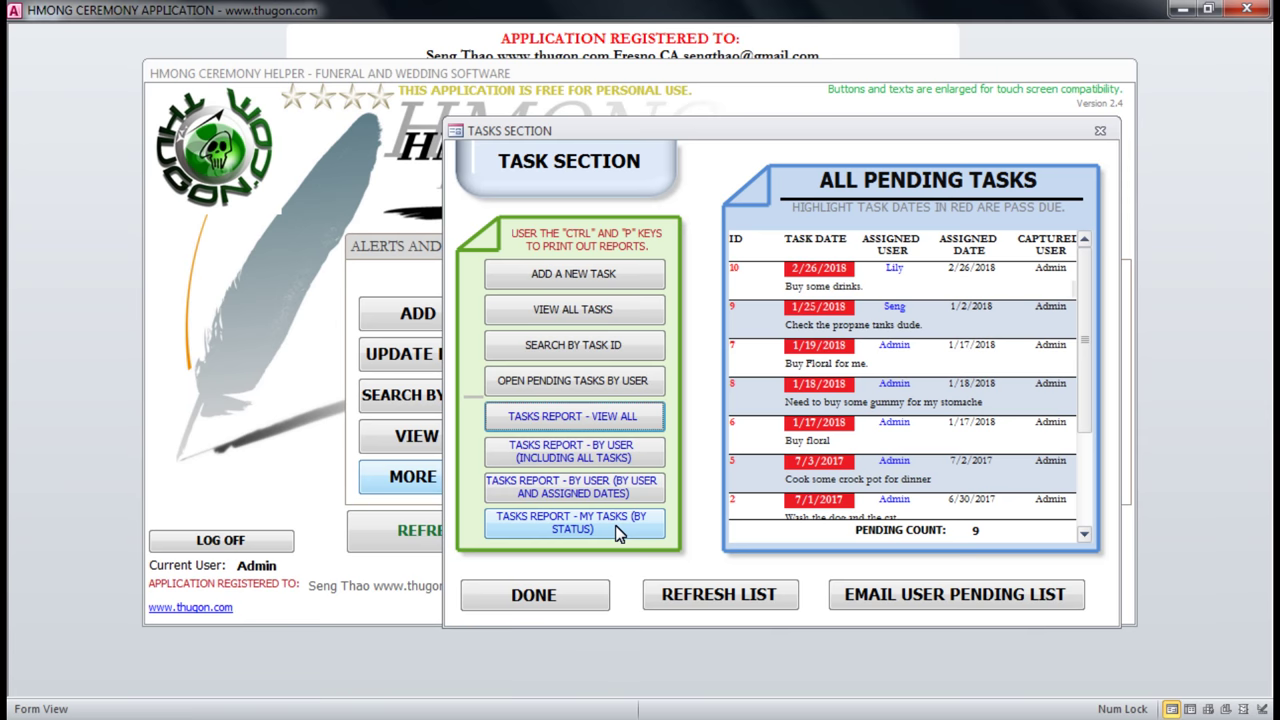
Preview the My Tasks report filtered to pending status, widening it to show the Update column.
click(618, 533)
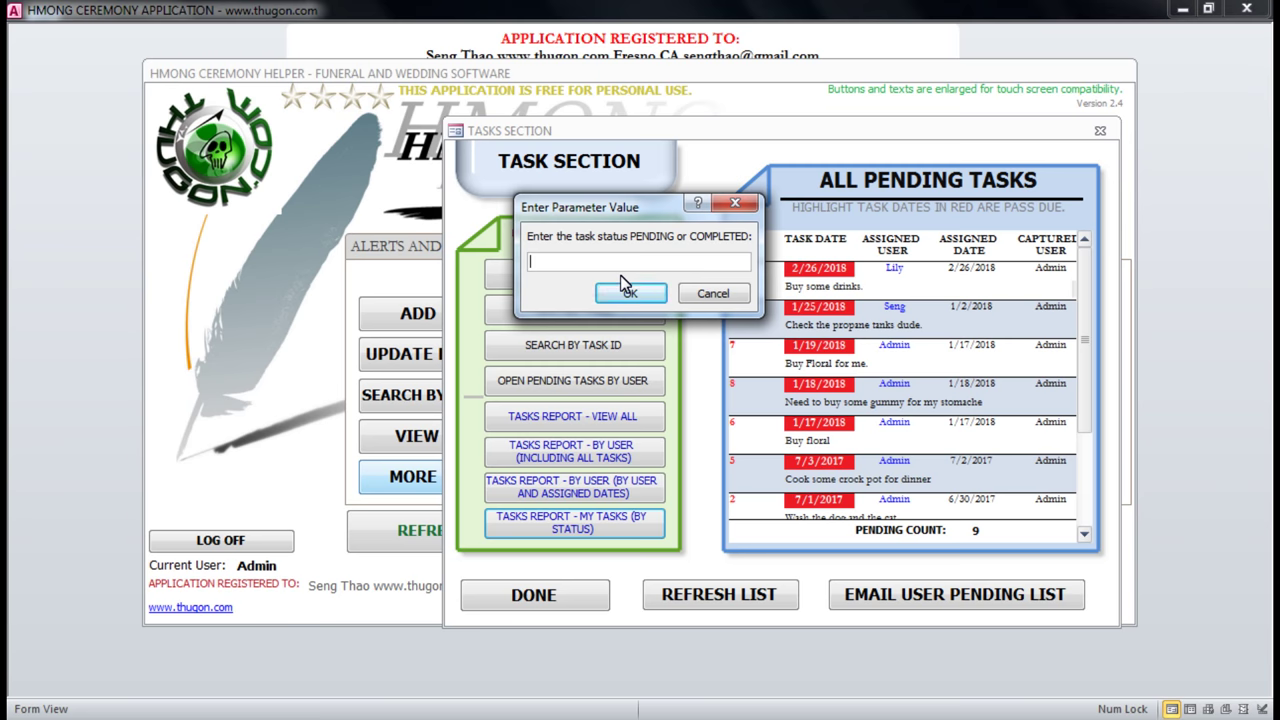
text(pending)
click(628, 292)
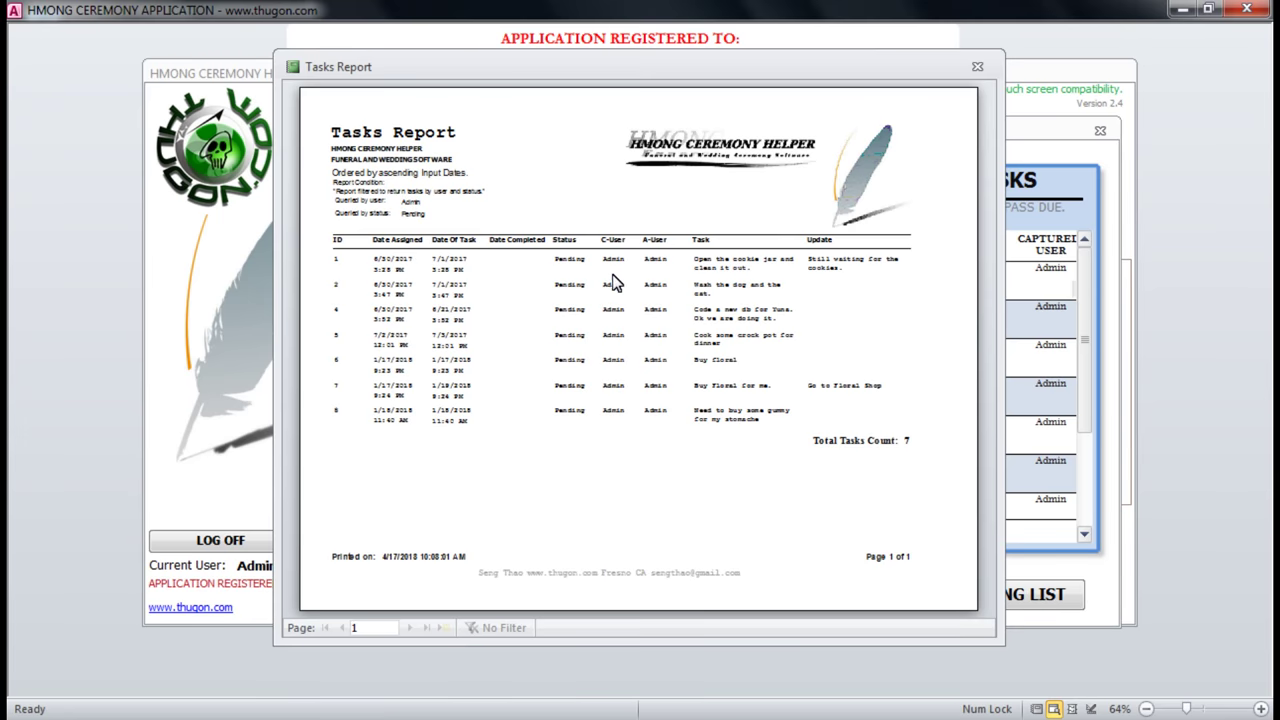
click(352, 250)
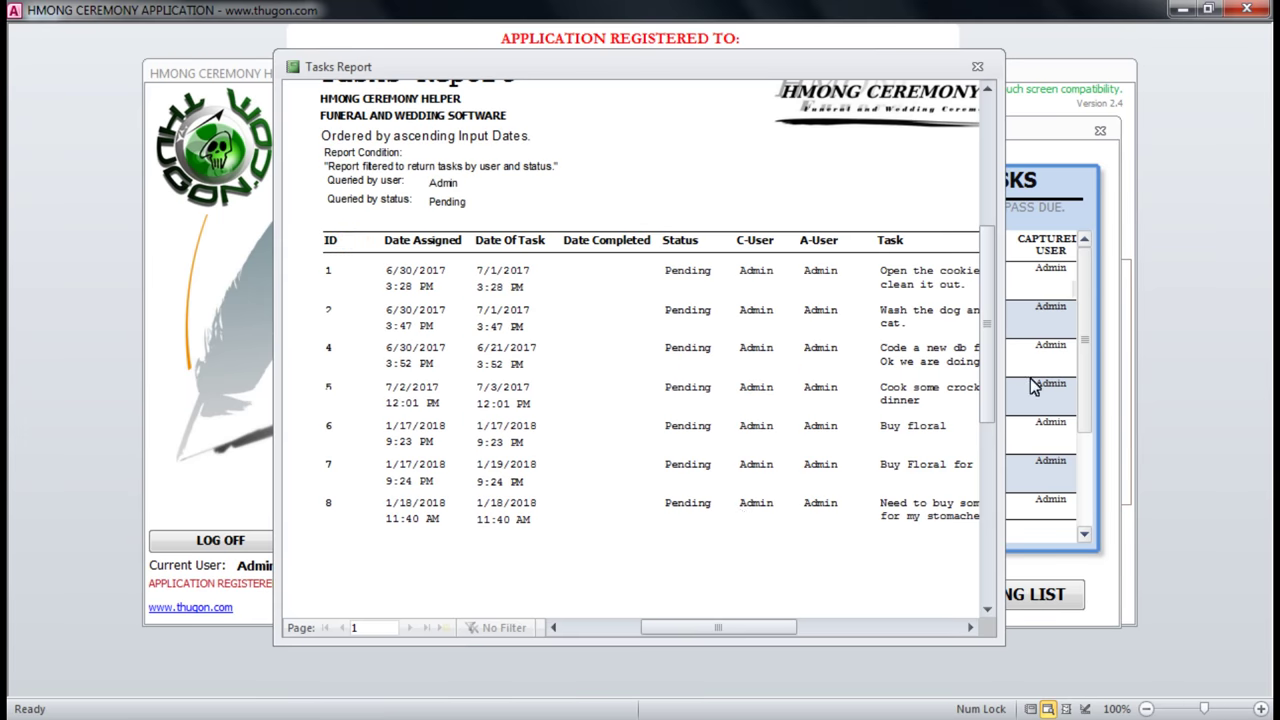
drag(1006, 403, 1200, 394)
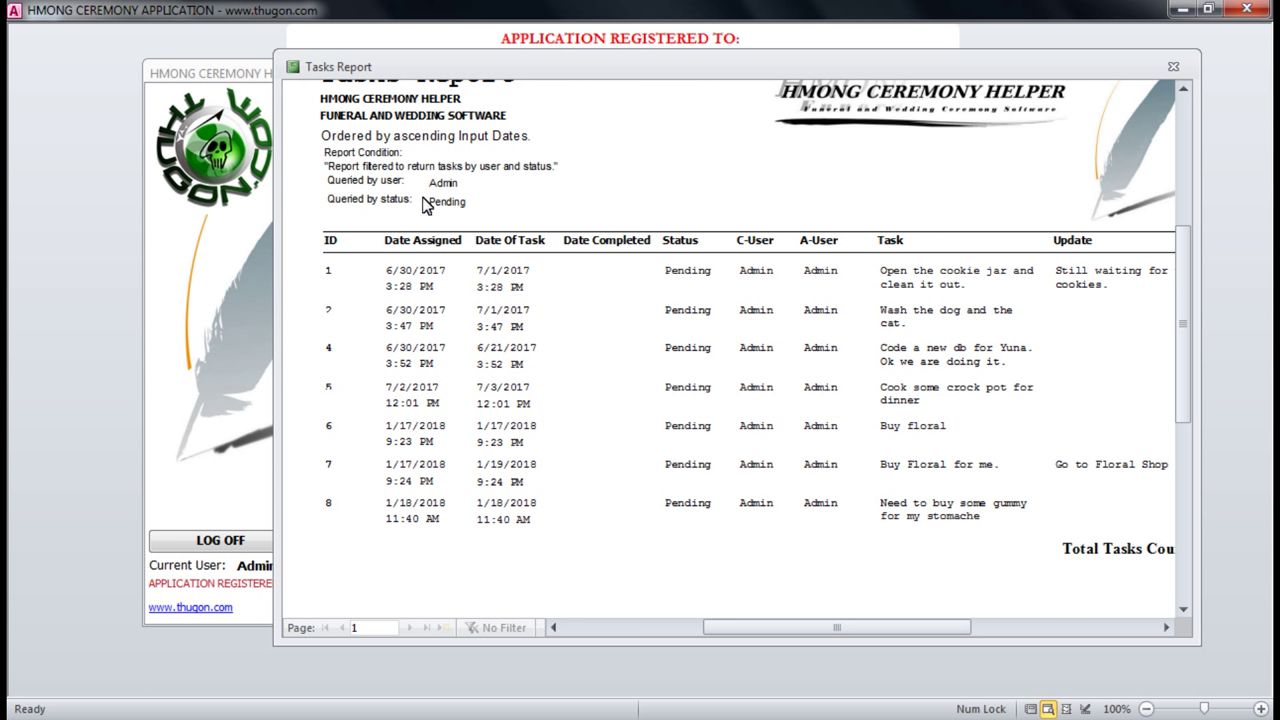
click(1173, 66)
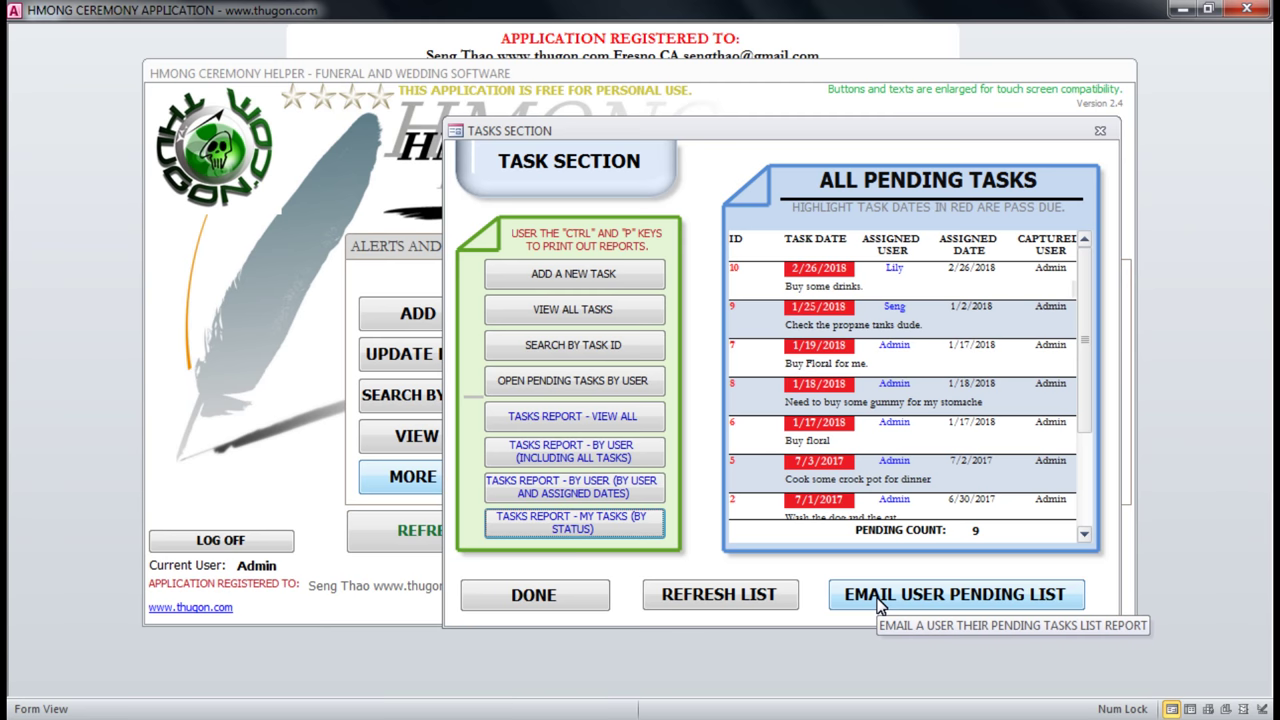
Try e-mailing the Admin user their pending tasks, dismissing the Outlook profile and SendObject errors.
click(905, 598)
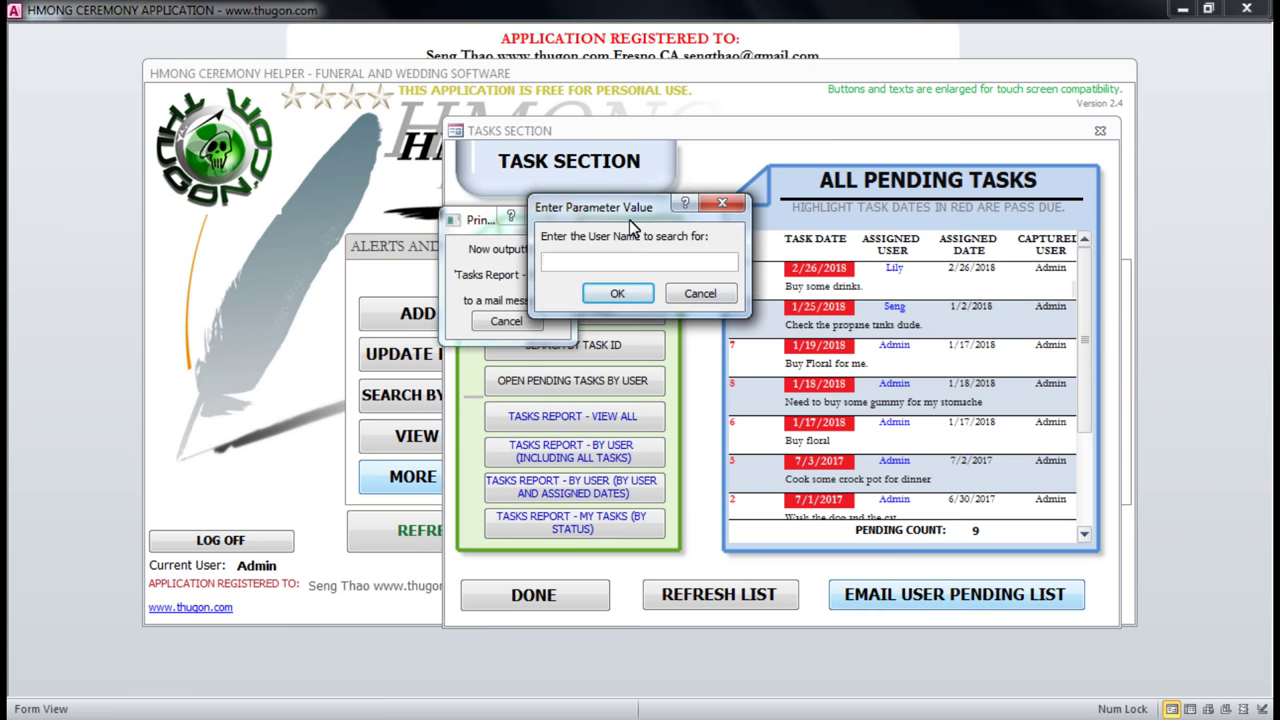
text(Am)
key(BackSpace)
text(dmin)
key(Return)
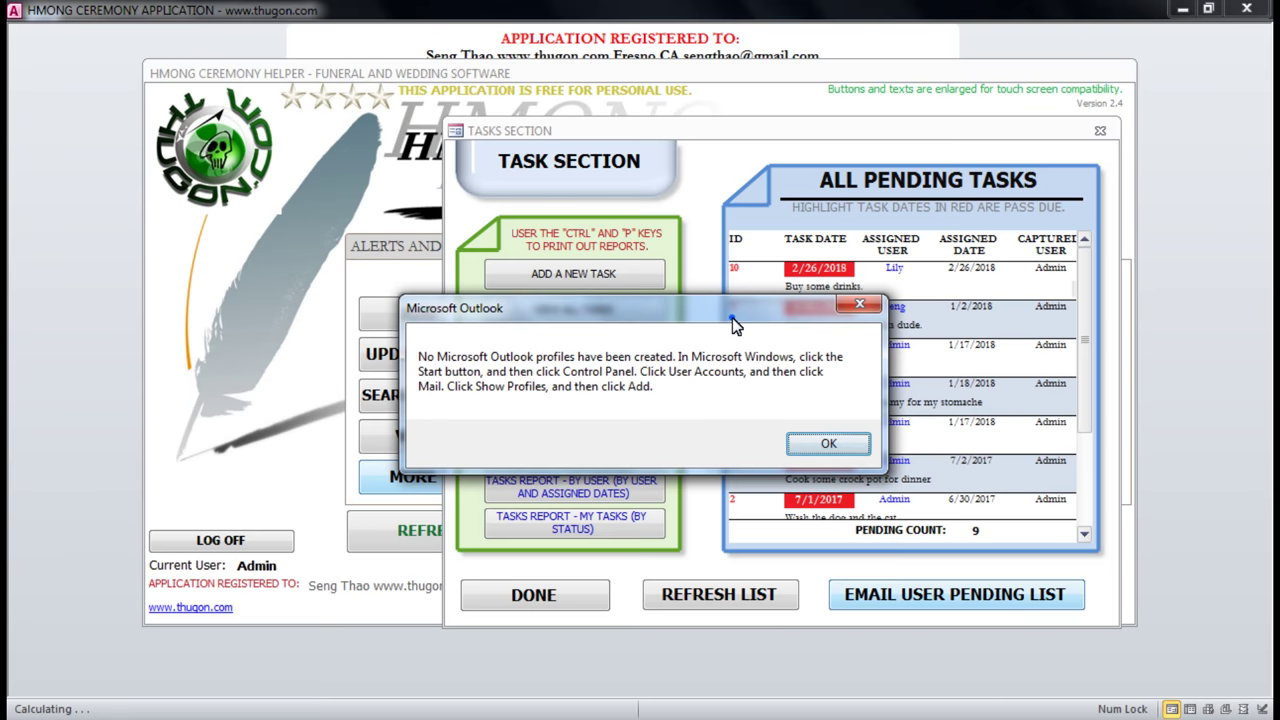
drag(733, 325, 873, 309)
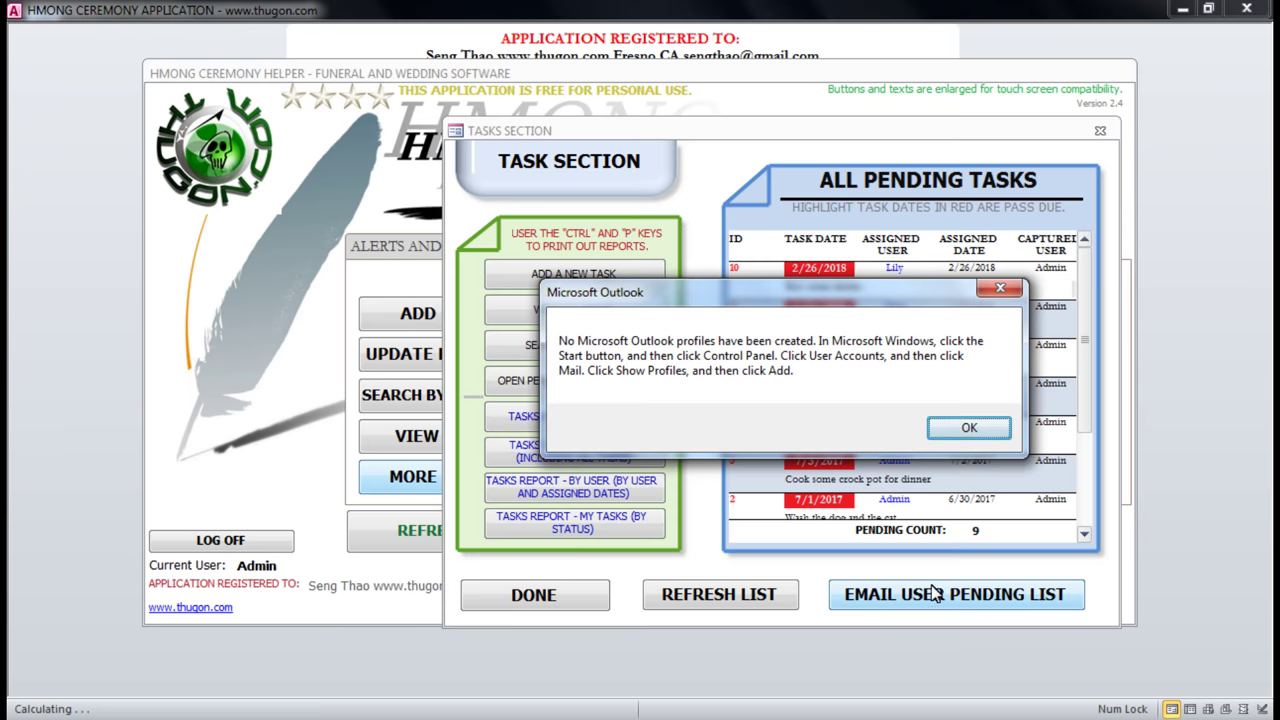
click(966, 428)
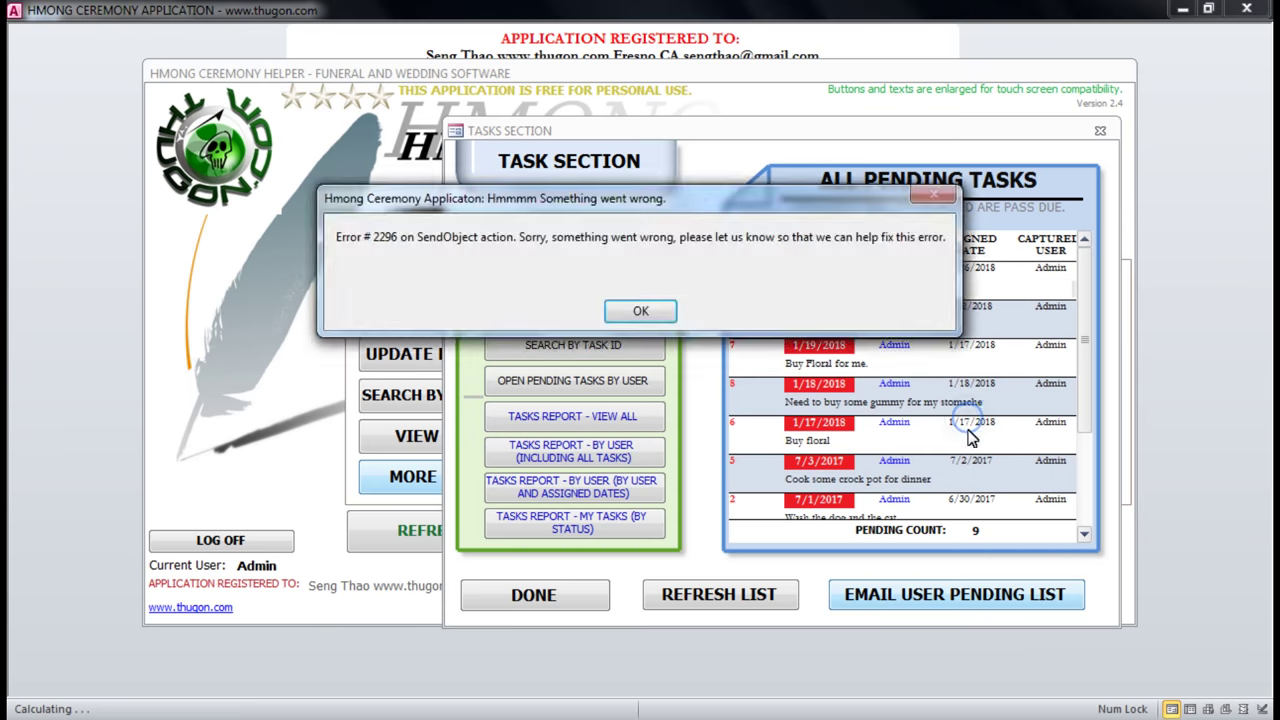
click(642, 310)
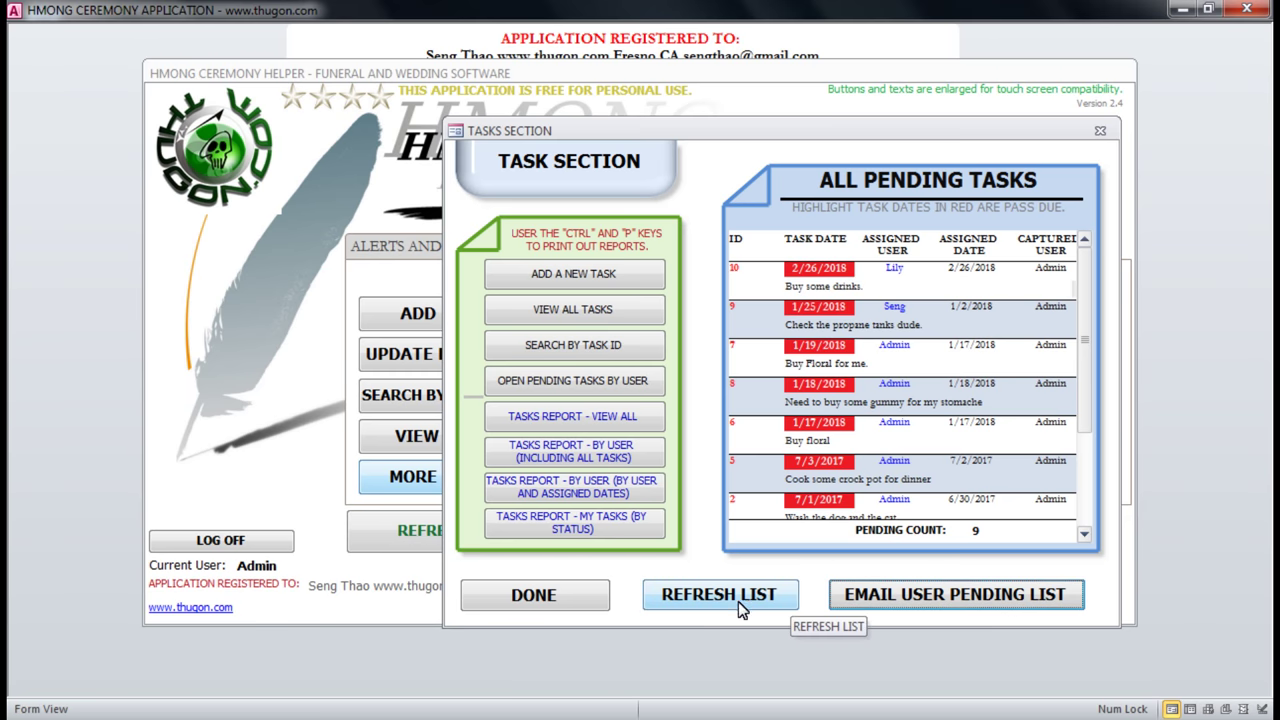
Reload the pending tasks list, leave the task section, and go to the Funerals page.
click(708, 598)
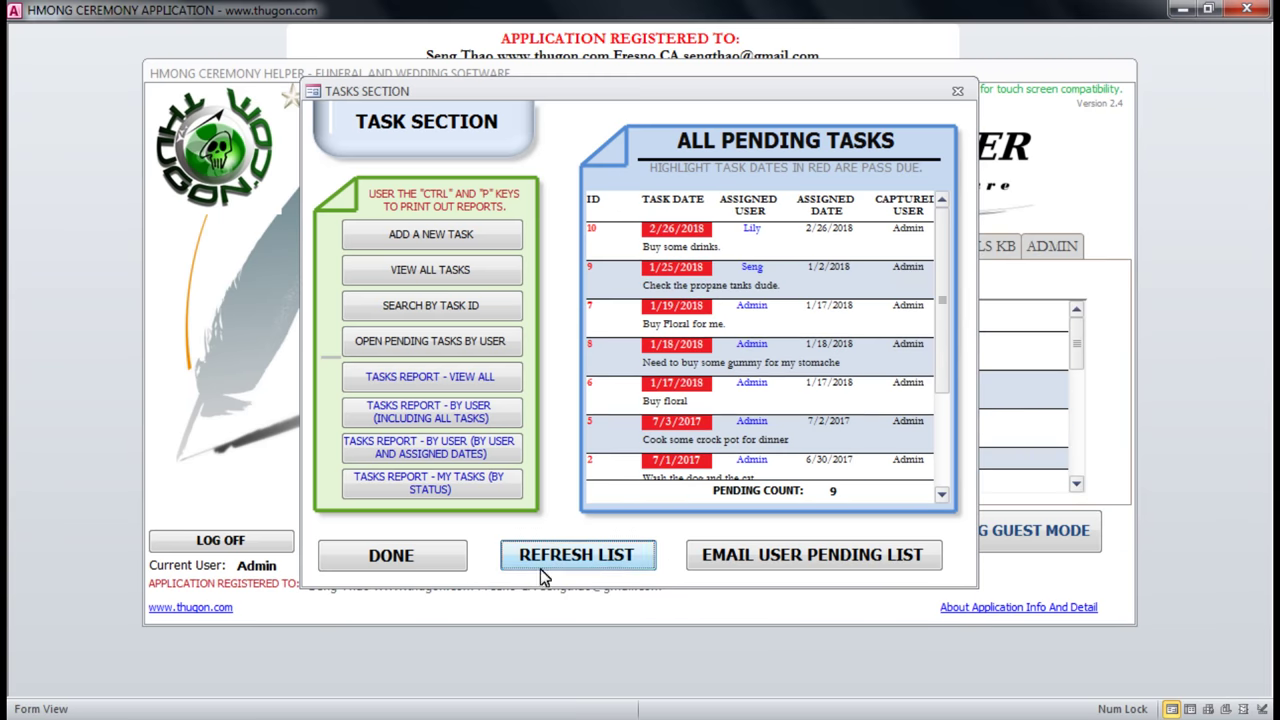
click(420, 562)
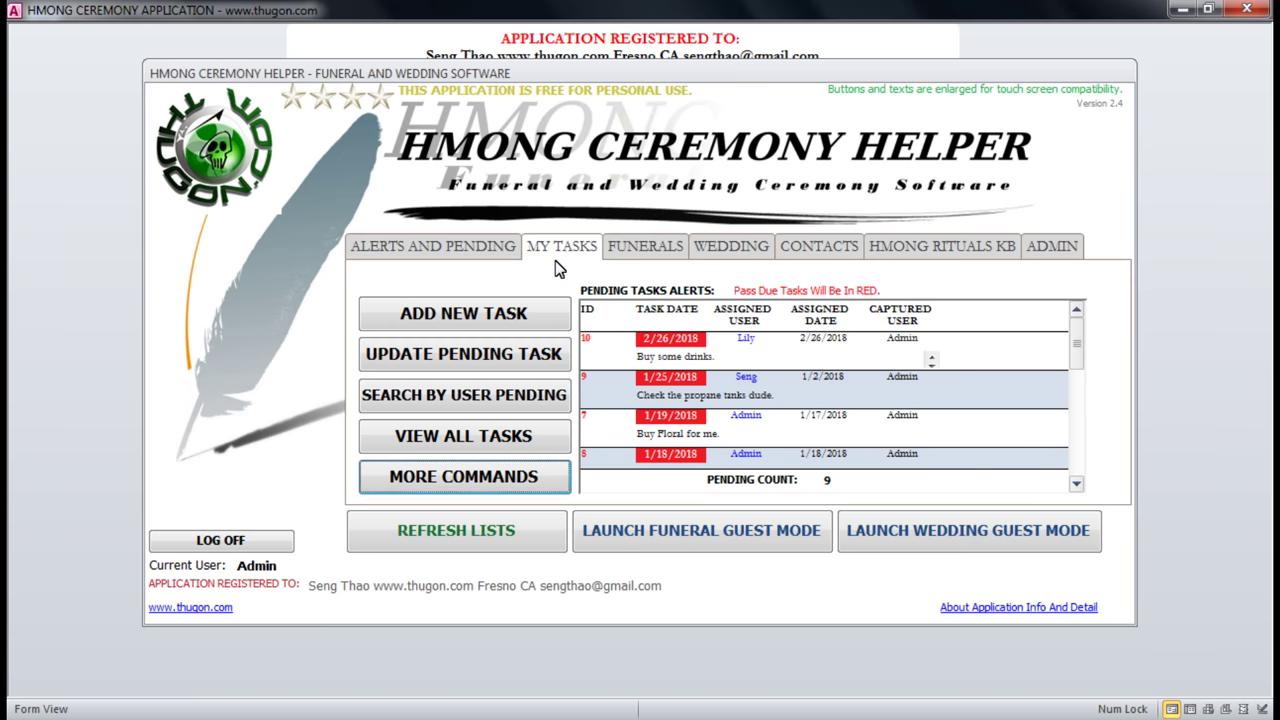
click(531, 474)
click(464, 250)
click(568, 252)
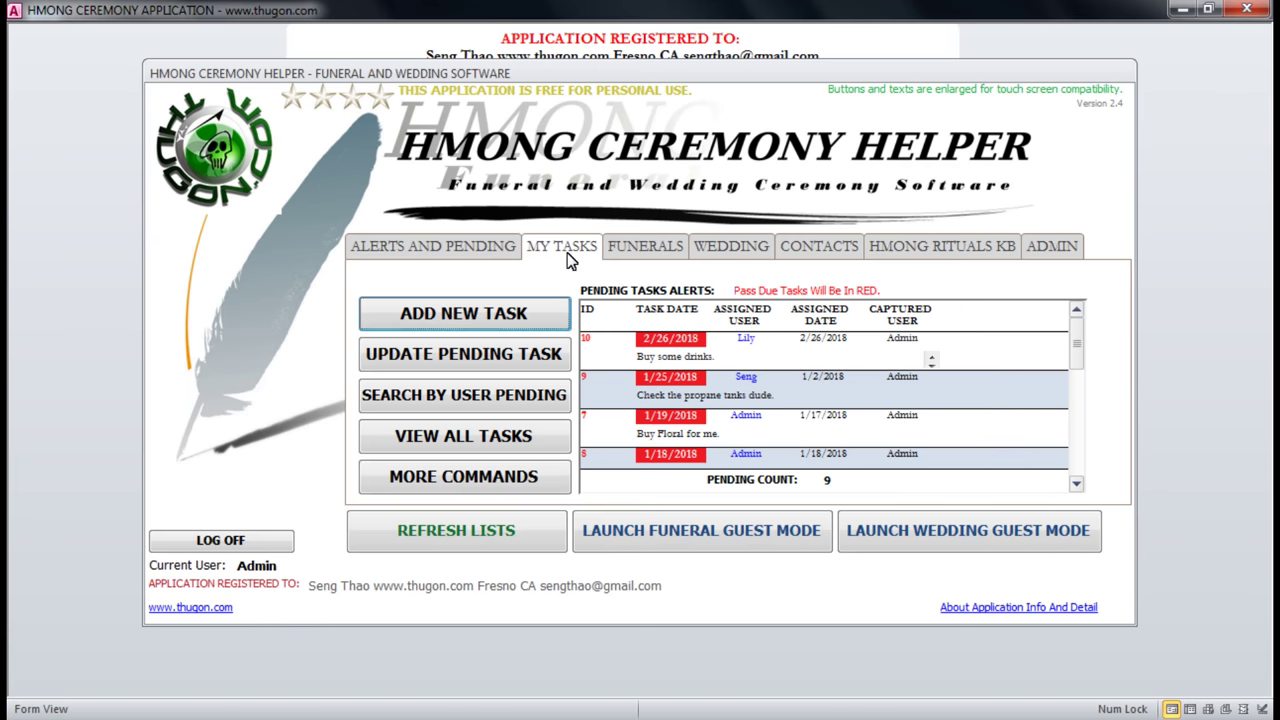
click(652, 252)
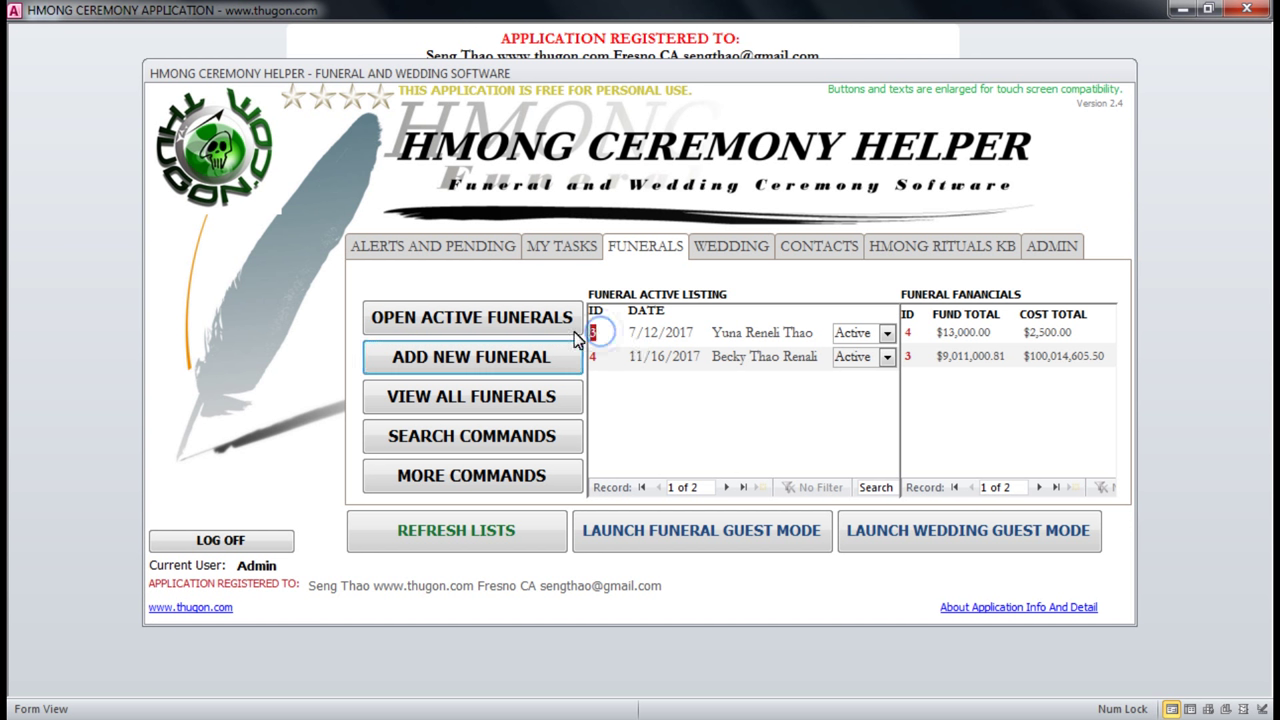
click(595, 357)
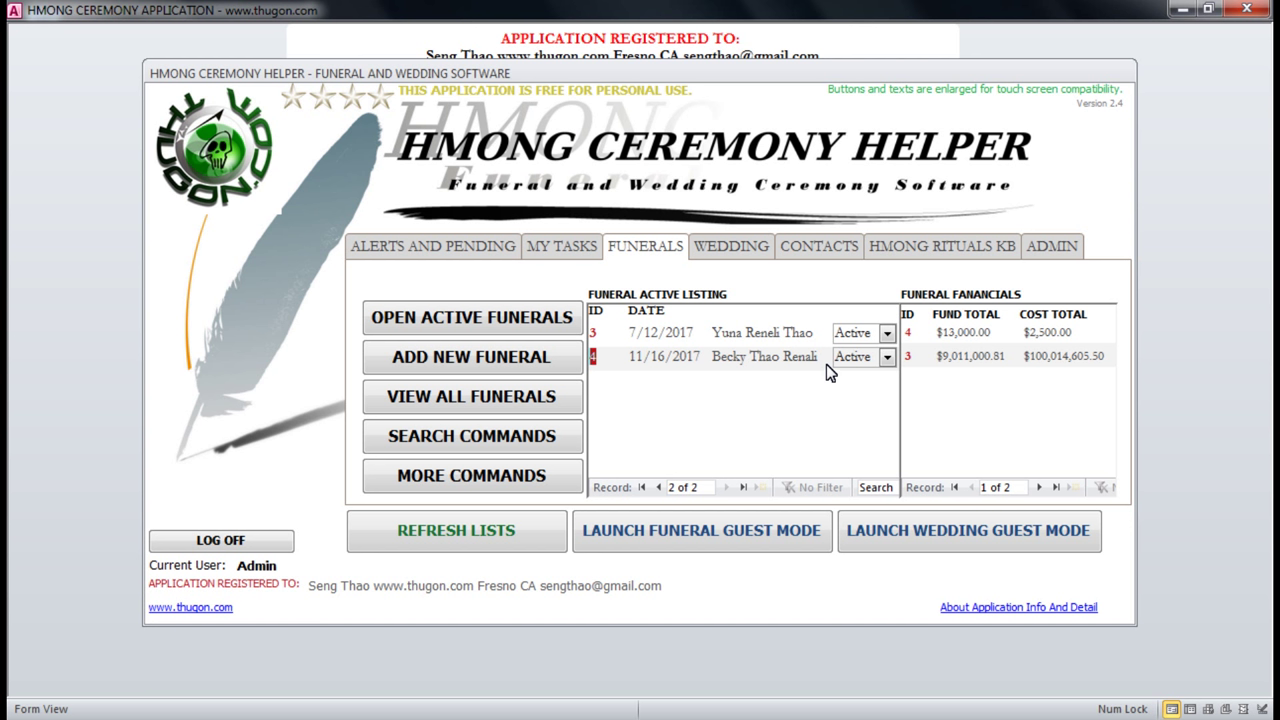
click(607, 330)
click(607, 336)
drag(729, 332, 810, 333)
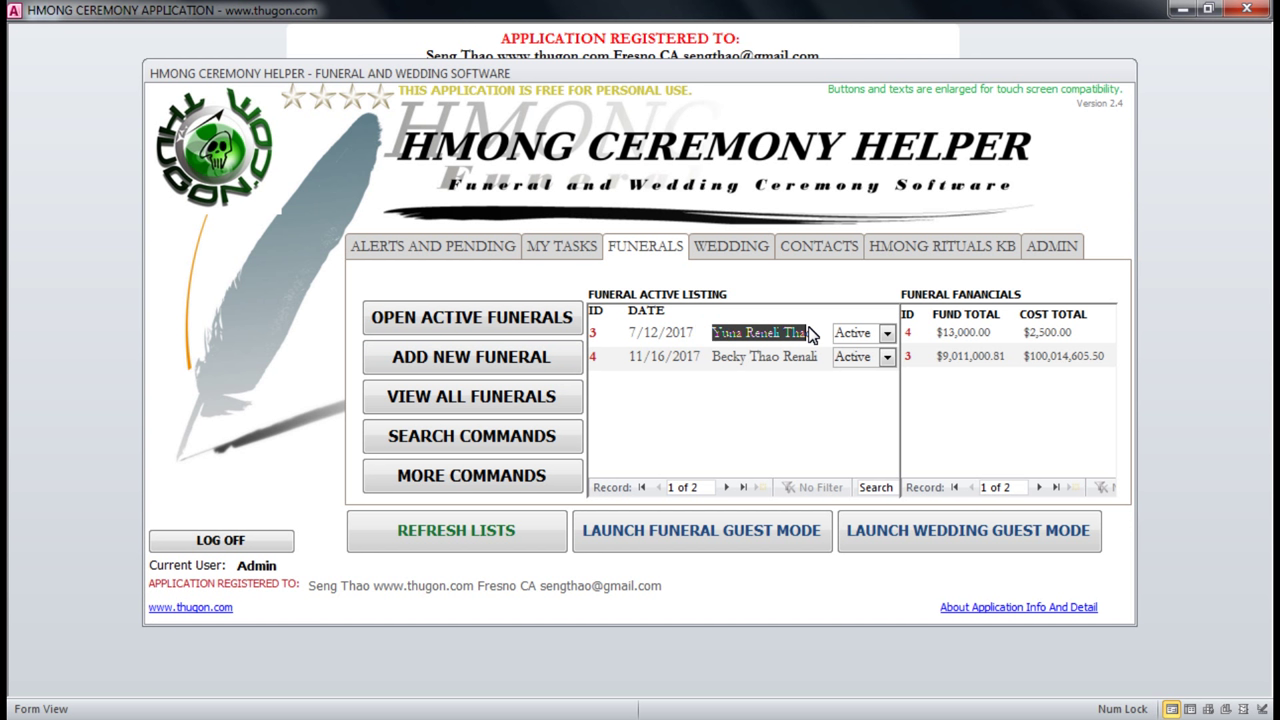
click(910, 356)
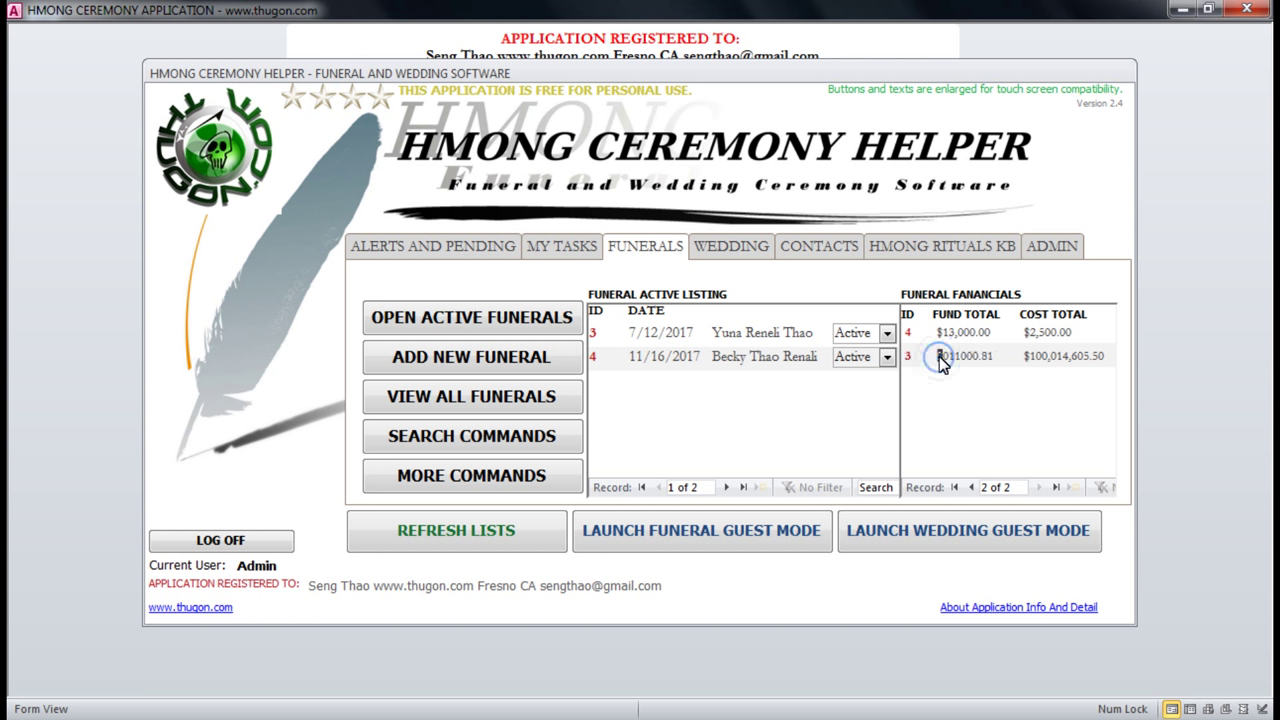
drag(940, 365, 1004, 363)
click(995, 333)
click(606, 358)
drag(714, 364, 824, 352)
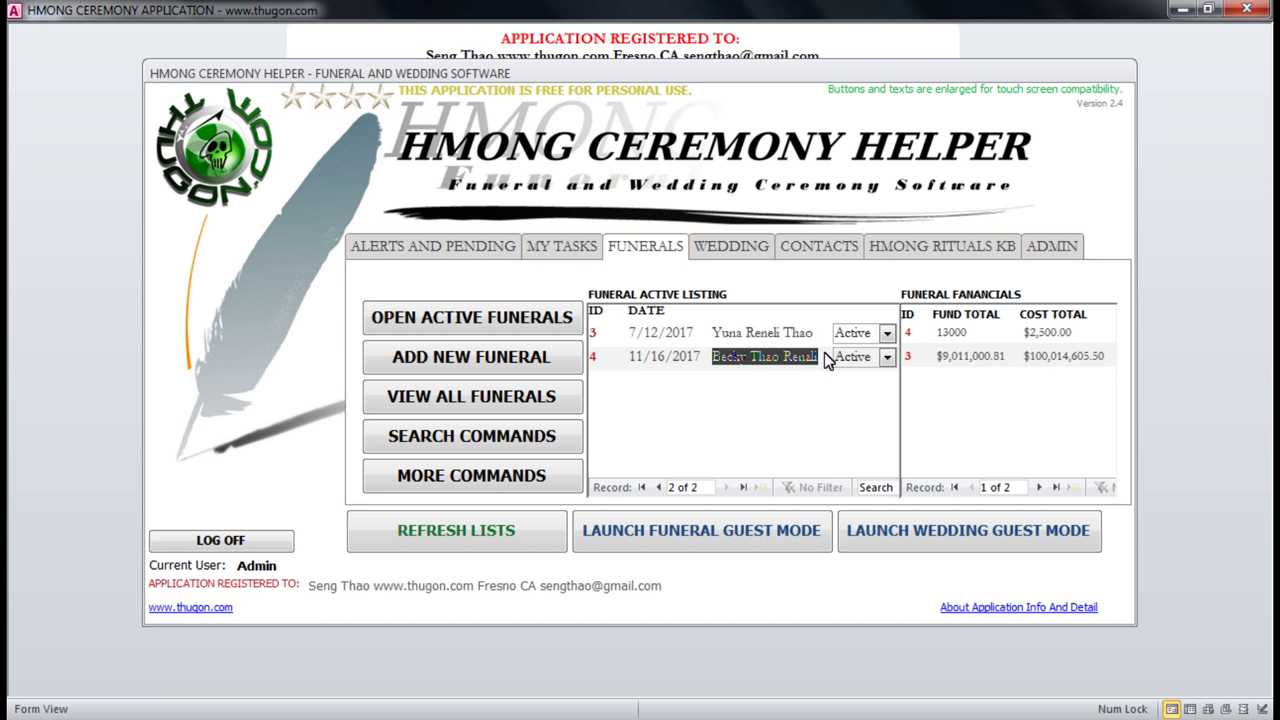
click(908, 334)
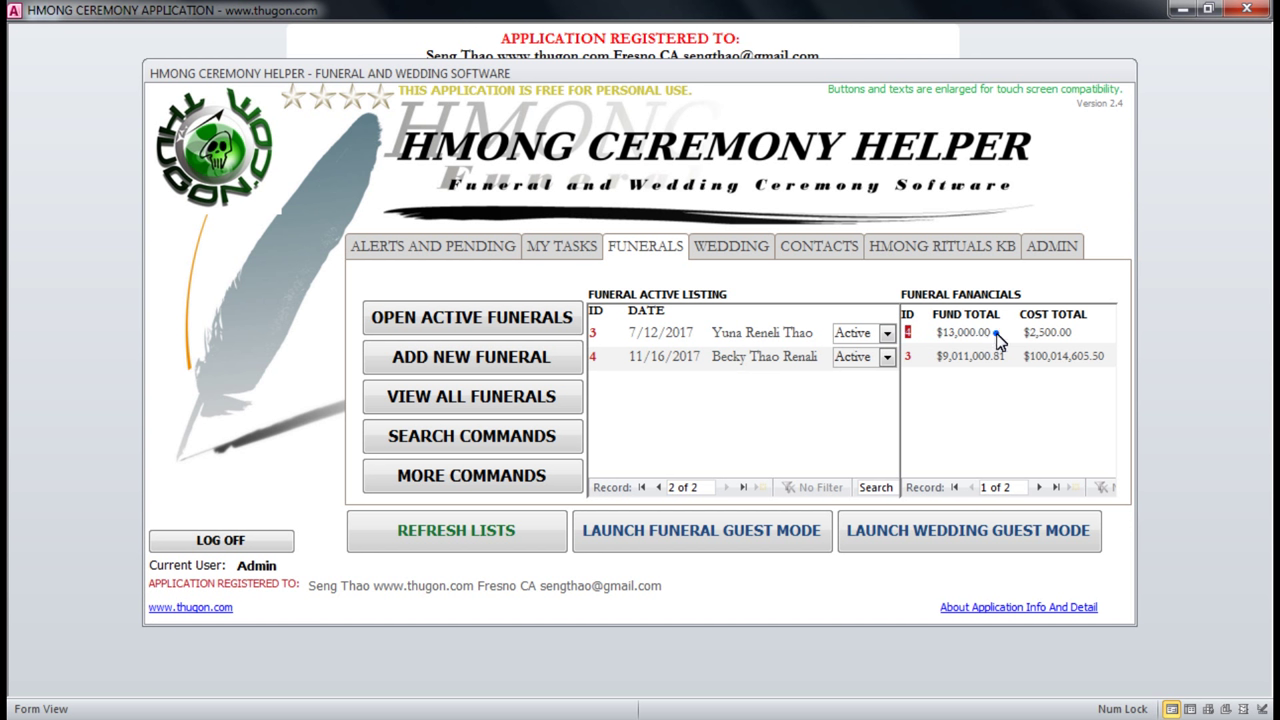
click(955, 333)
click(955, 356)
Open active funeral 3, leaving its status as Active.
click(508, 318)
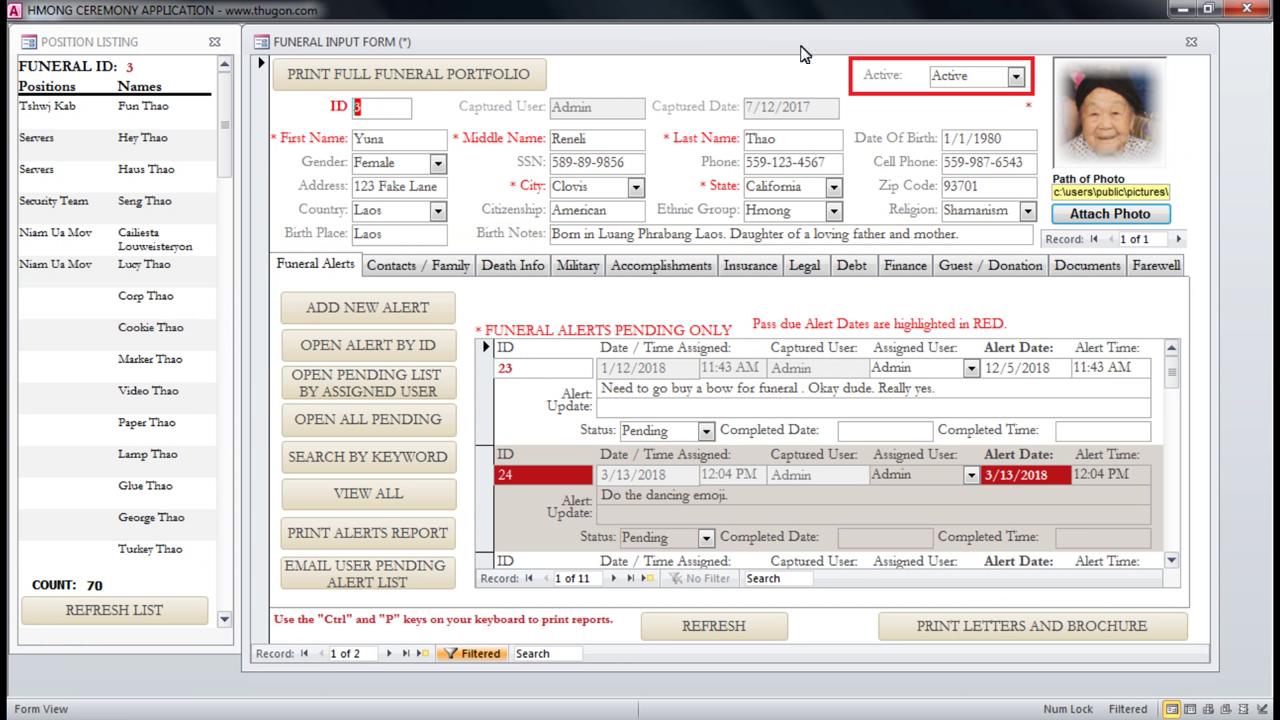
click(1016, 78)
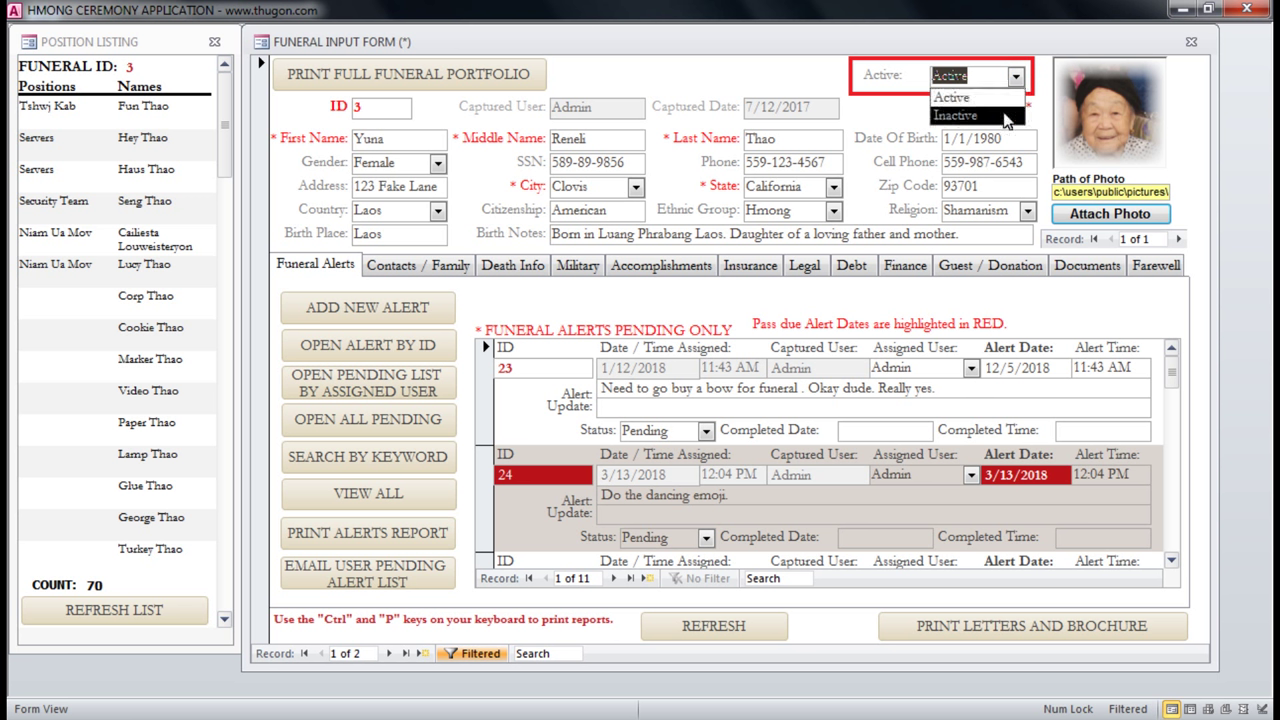
click(1016, 78)
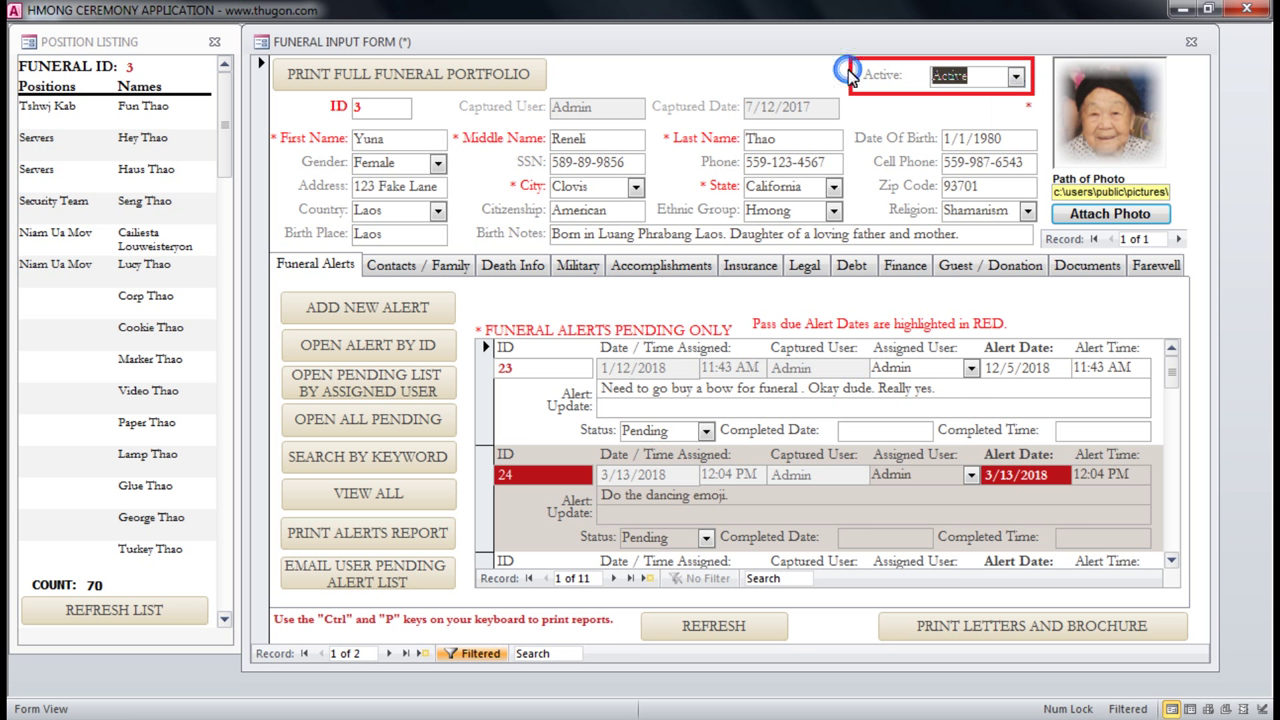
click(966, 76)
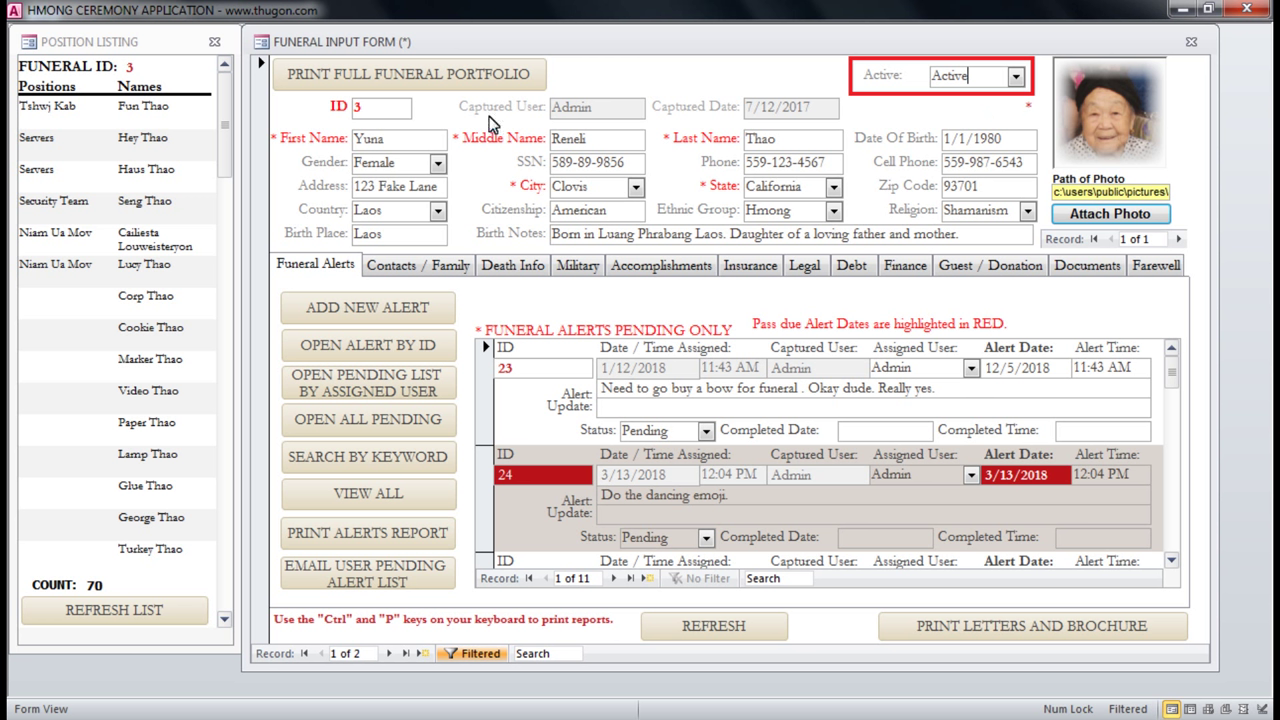
double_click(390, 115)
click(367, 106)
In the position listing, select the Tshwj Kab and Servers entries and scroll to the start.
click(92, 45)
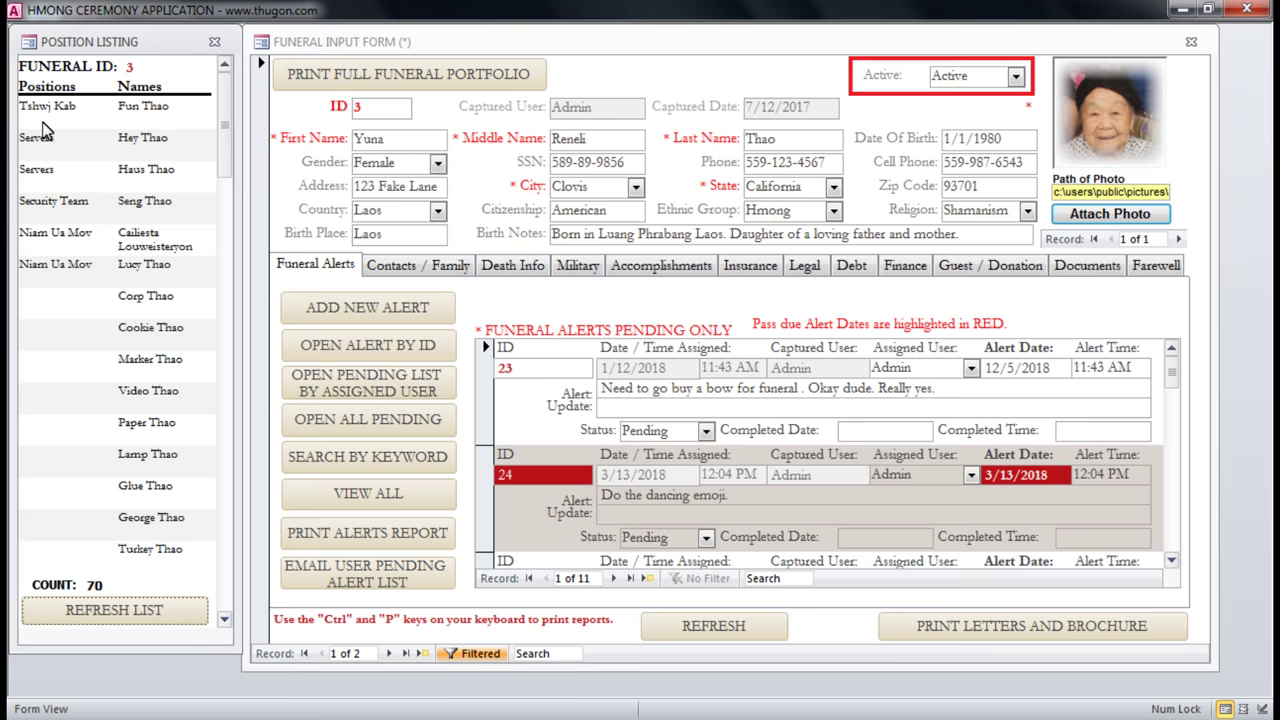
click(28, 116)
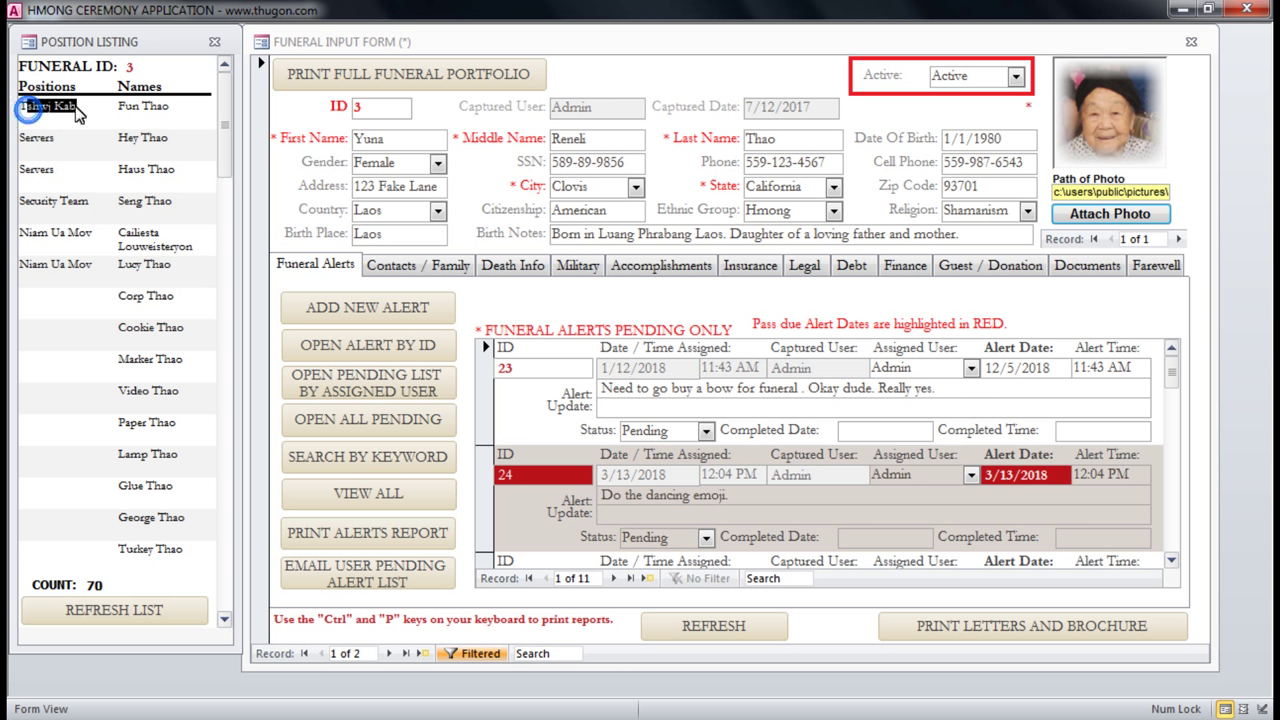
click(124, 108)
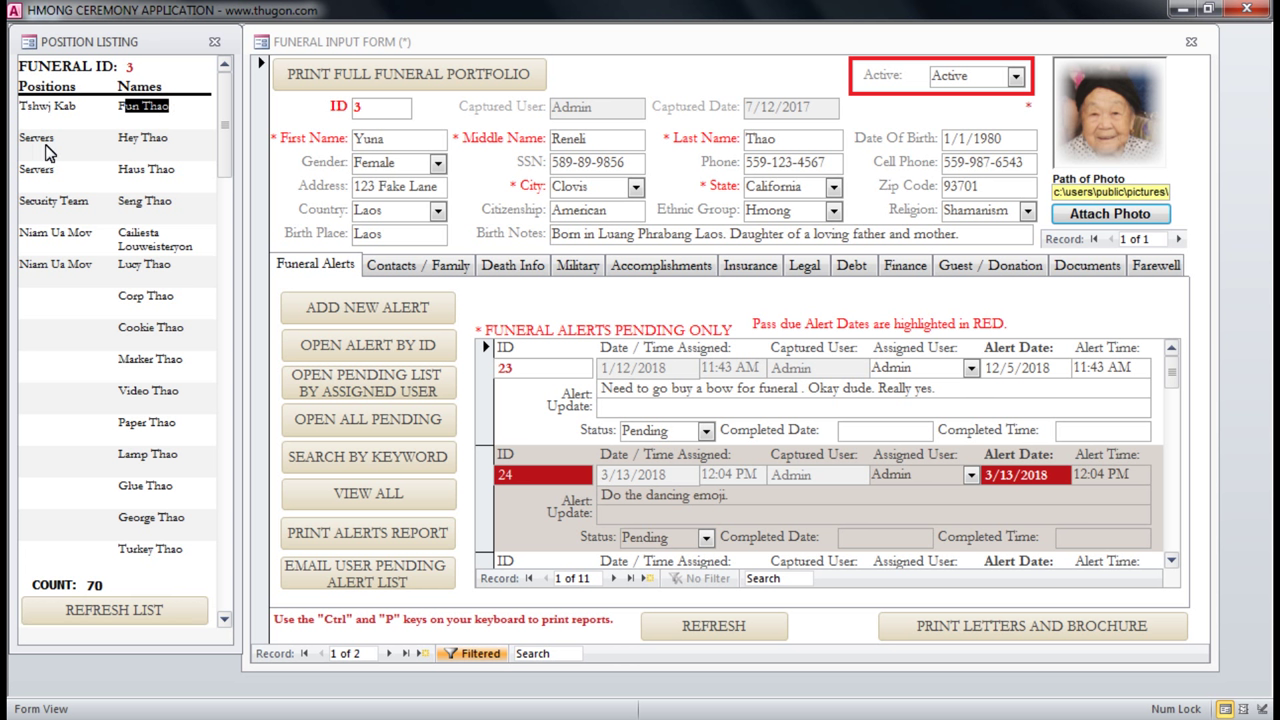
click(66, 140)
click(62, 173)
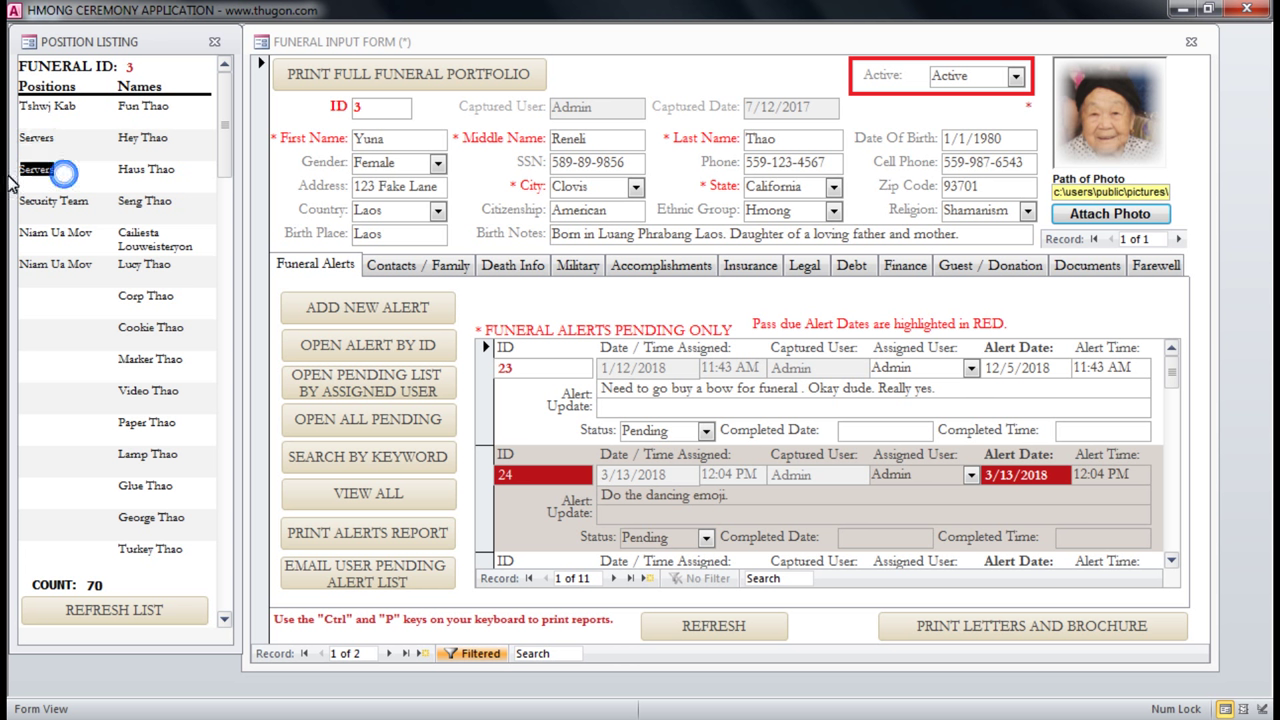
click(129, 111)
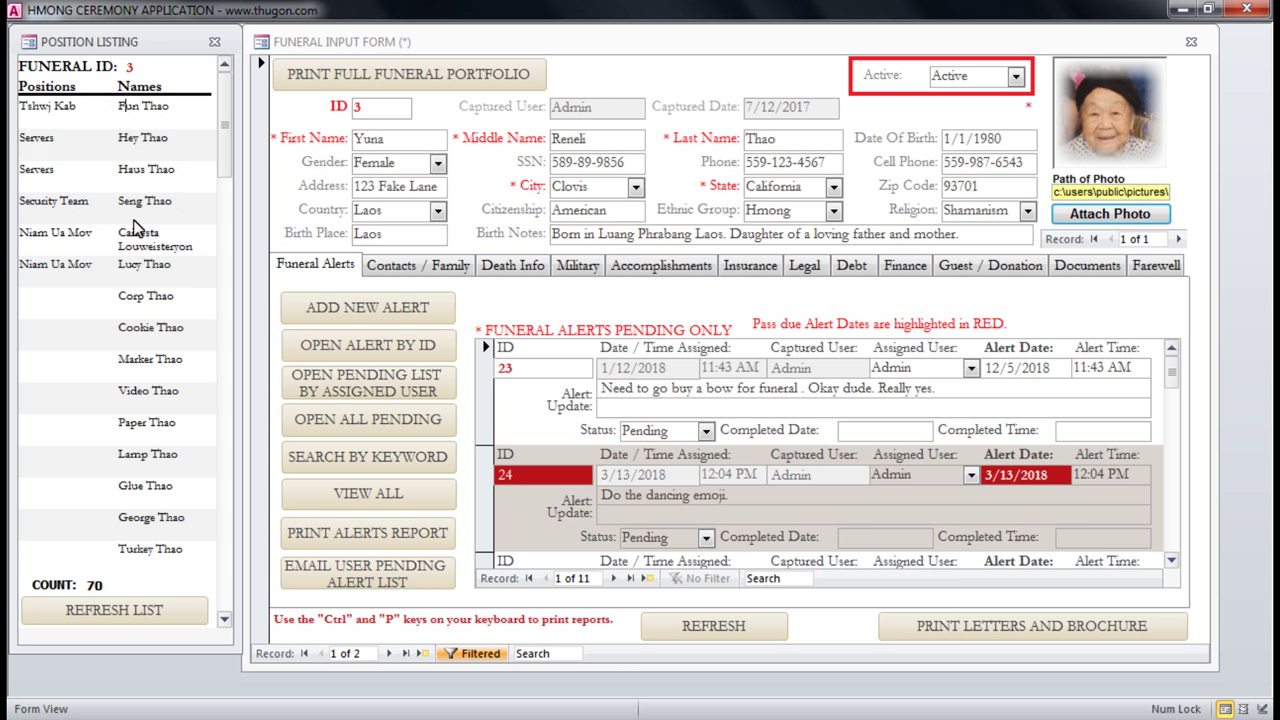
click(224, 619)
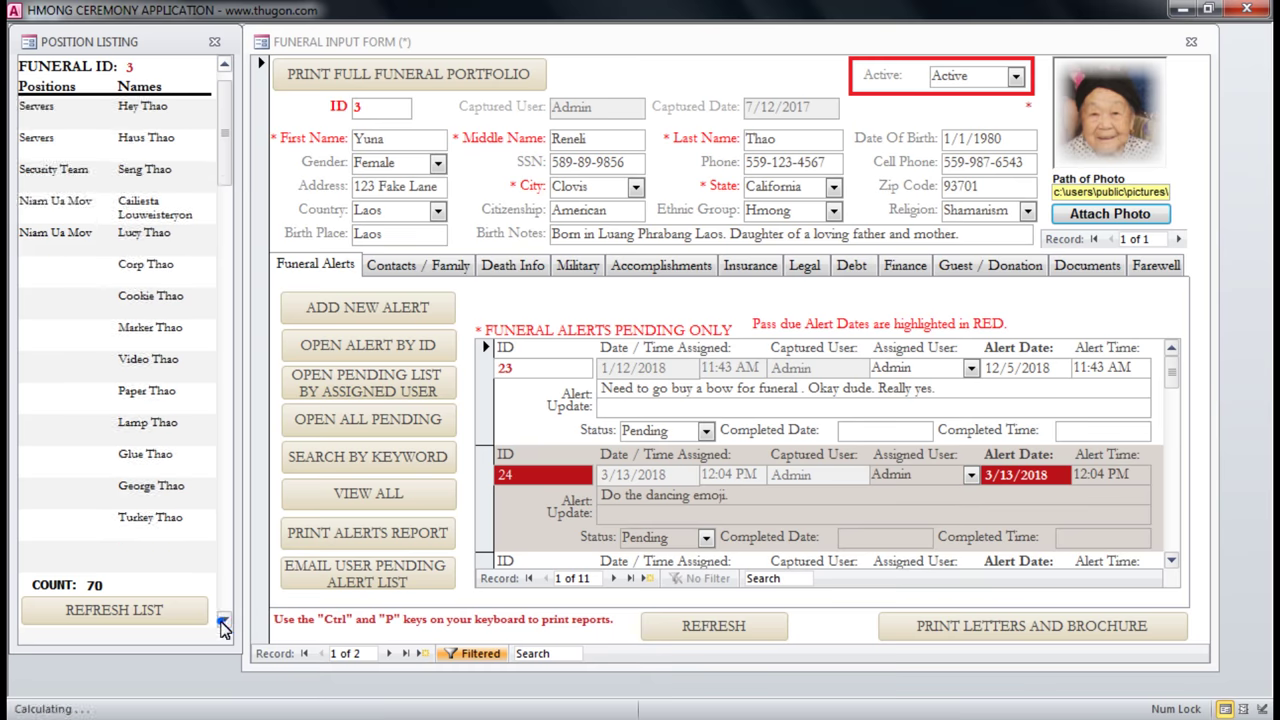
click(224, 619)
click(224, 619)
click(224, 620)
click(224, 620)
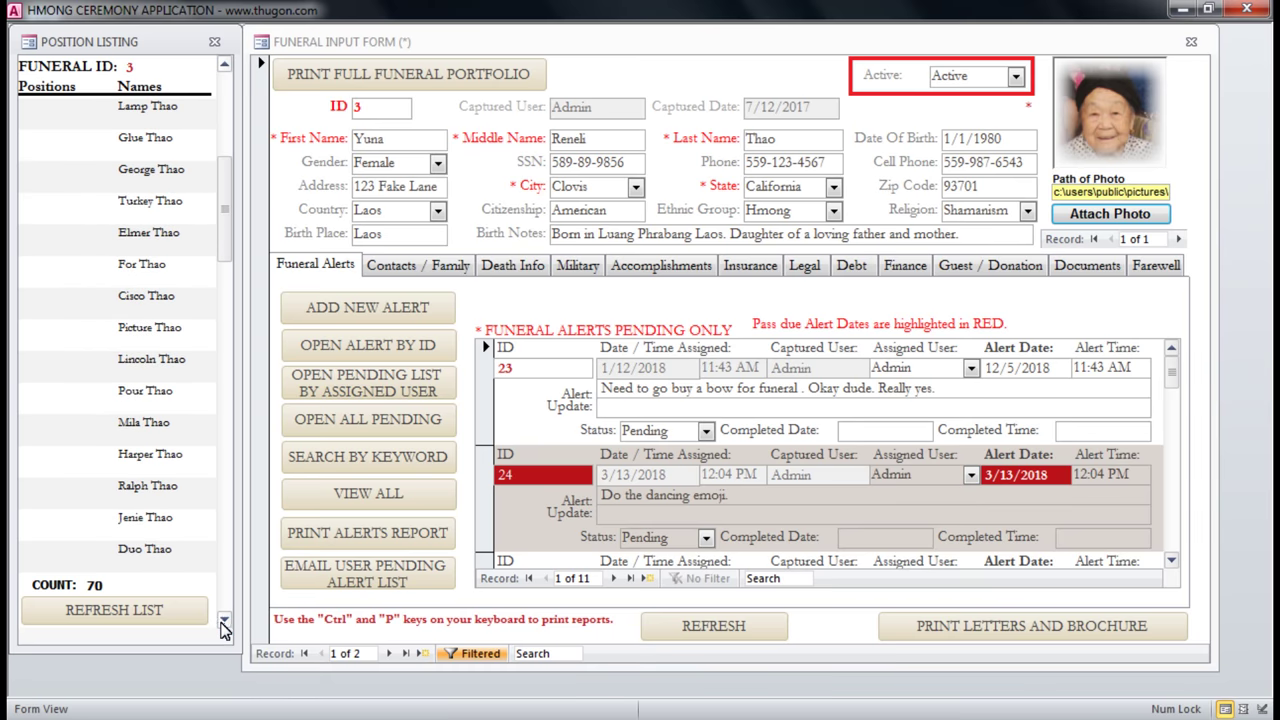
Select the For Thao, Servers, Security Team and Niam Ua Mov entries in the listing.
double_click(138, 264)
drag(138, 264, 180, 270)
click(222, 224)
drag(222, 224, 232, 105)
double_click(40, 140)
click(63, 176)
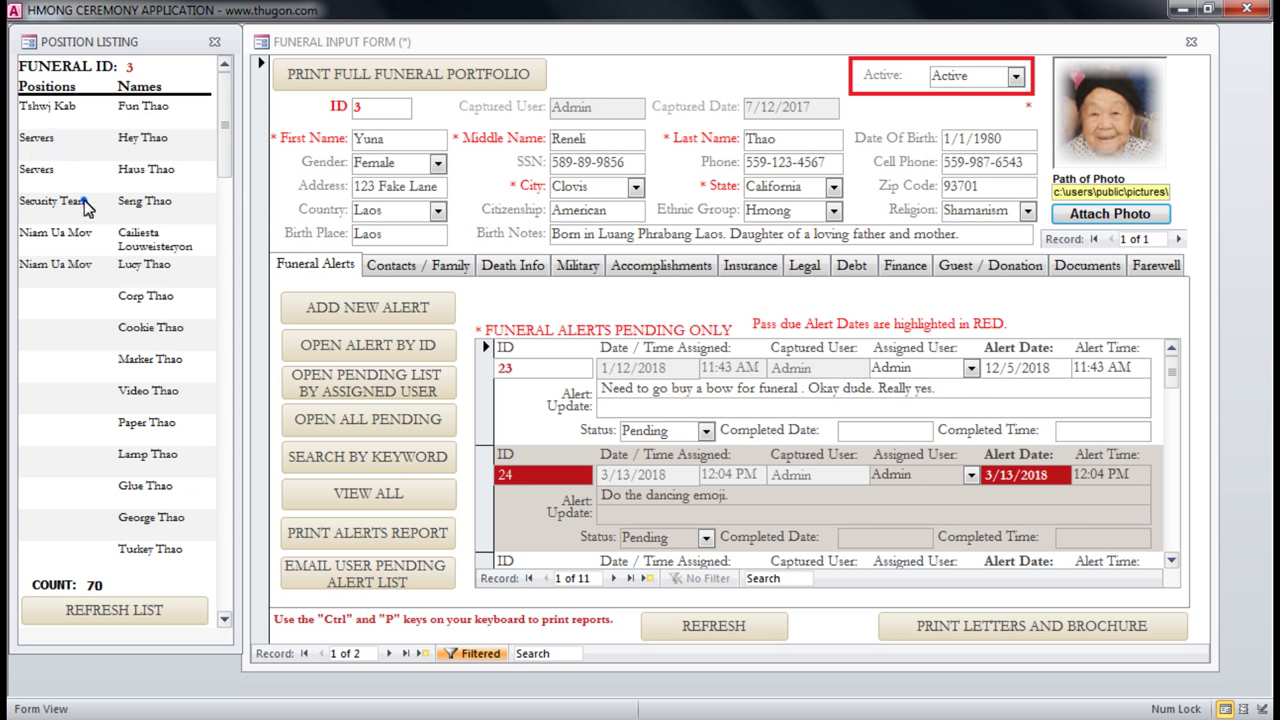
drag(90, 205, 104, 240)
click(104, 240)
drag(22, 238, 96, 240)
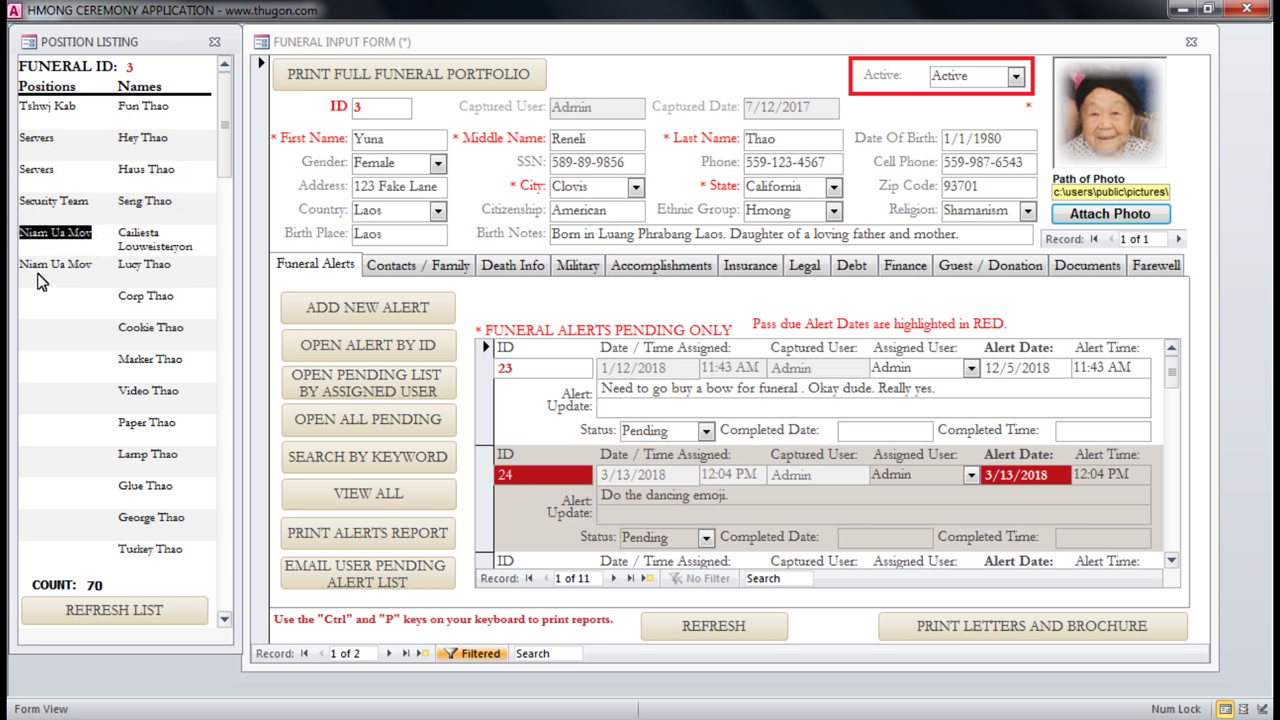
drag(98, 266, 14, 268)
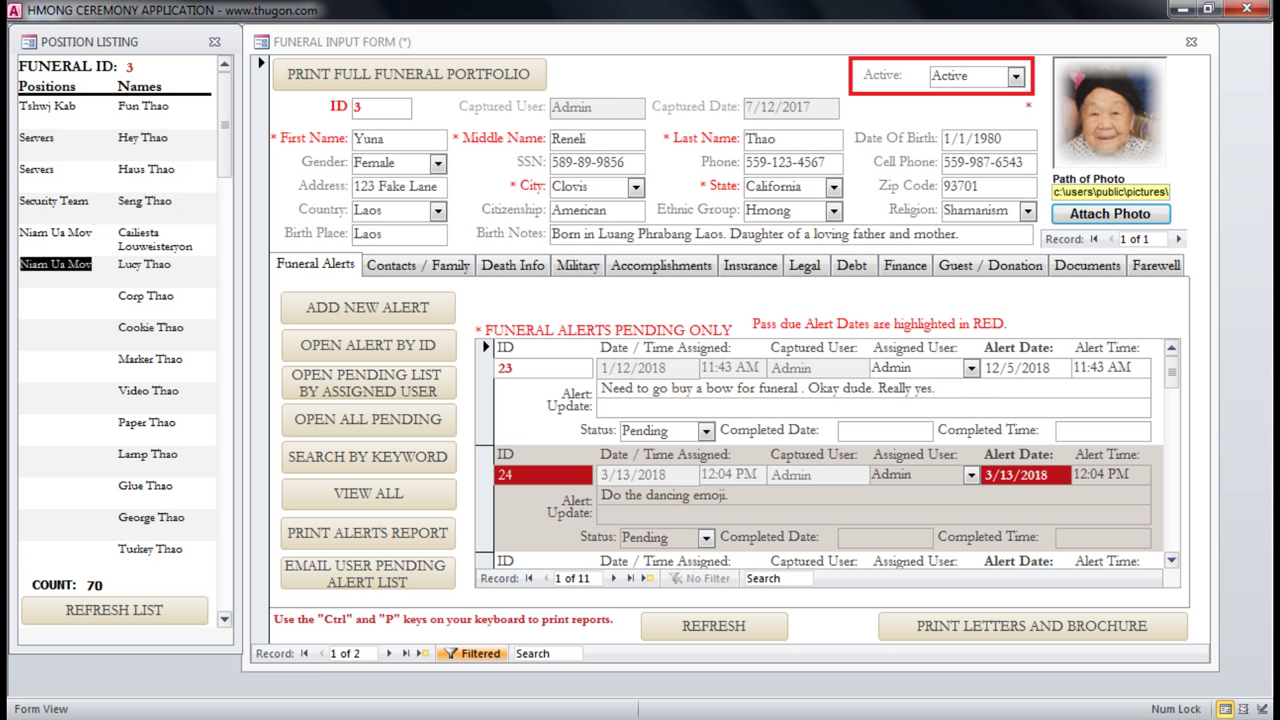
click(64, 139)
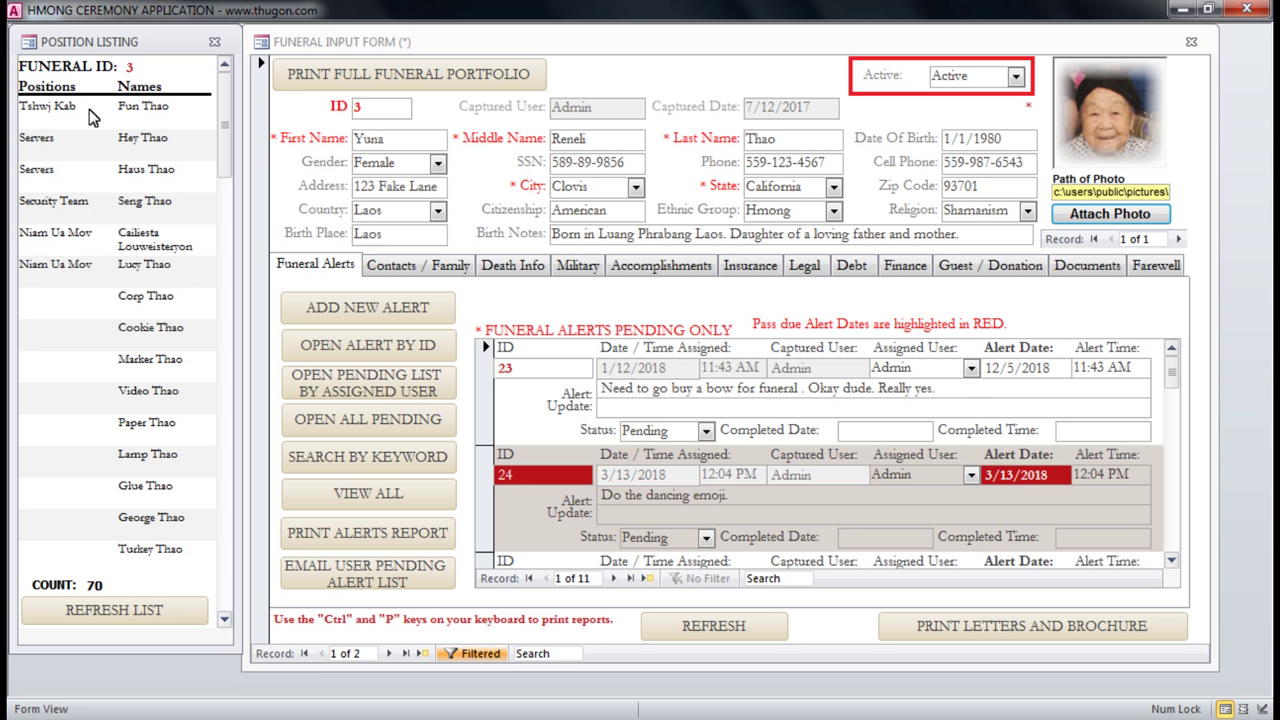
click(84, 107)
drag(84, 107, 14, 116)
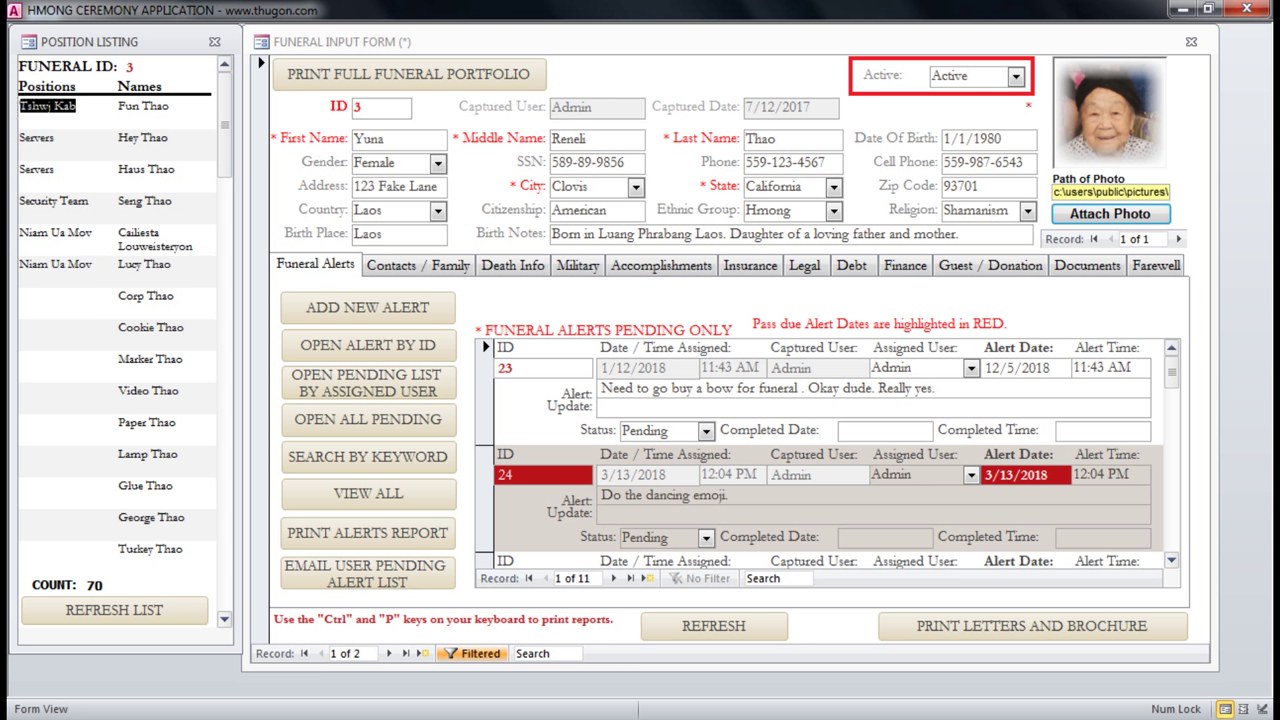
click(58, 142)
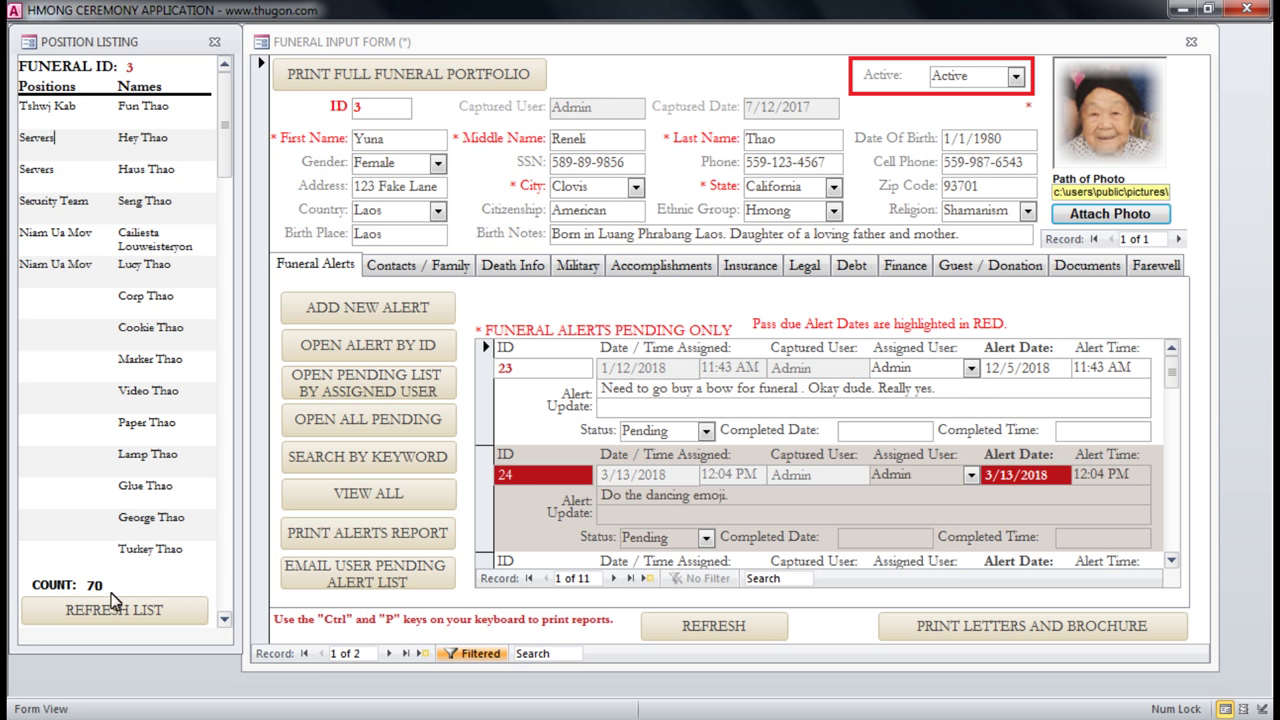
click(113, 618)
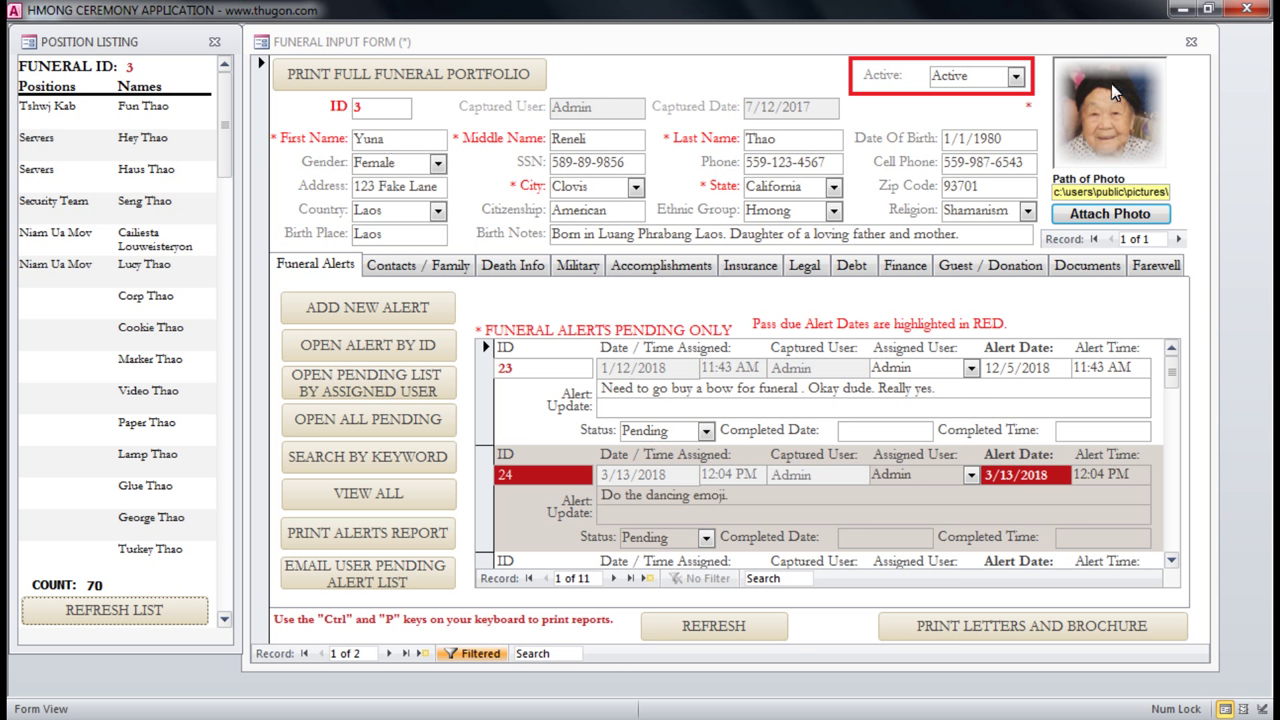
click(387, 140)
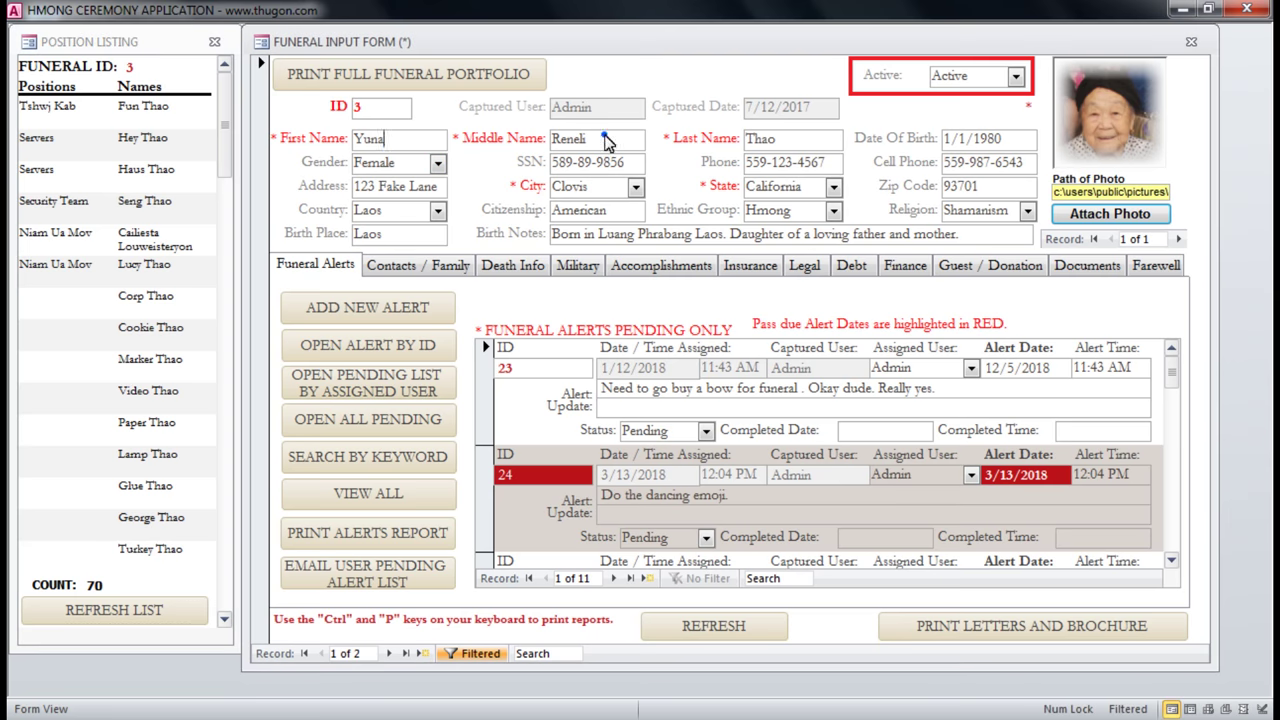
click(786, 145)
click(405, 146)
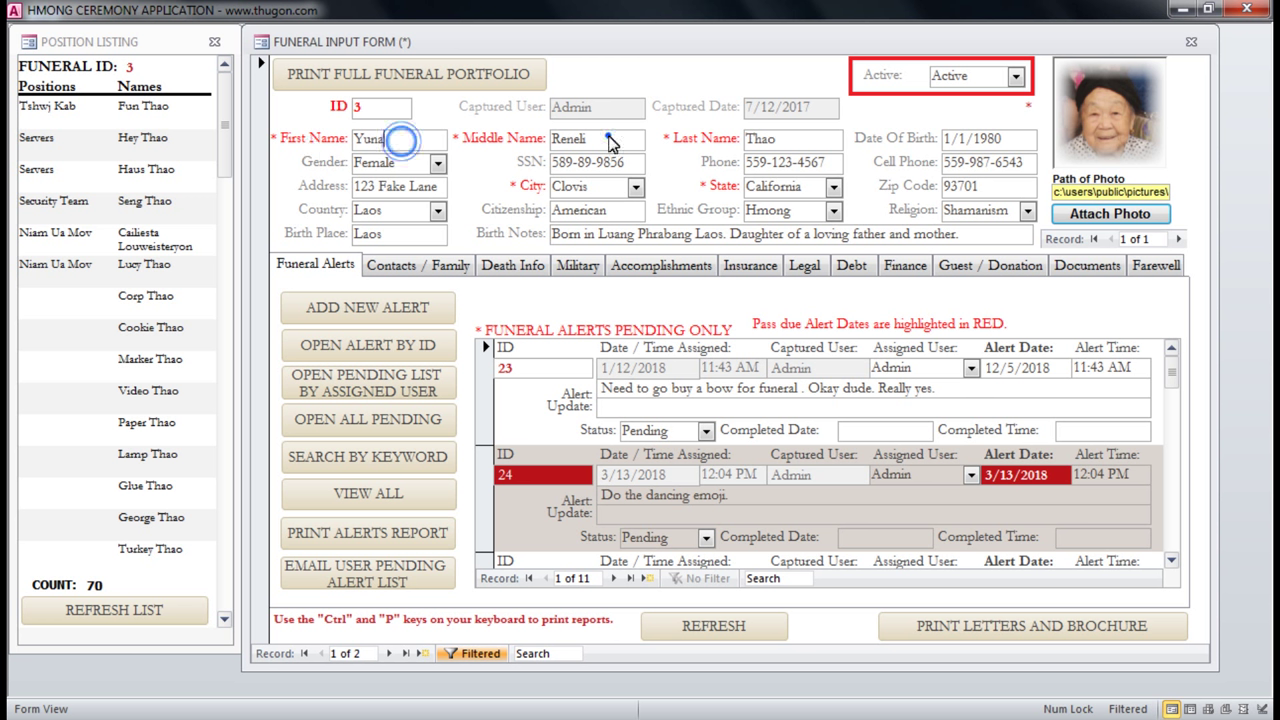
click(609, 141)
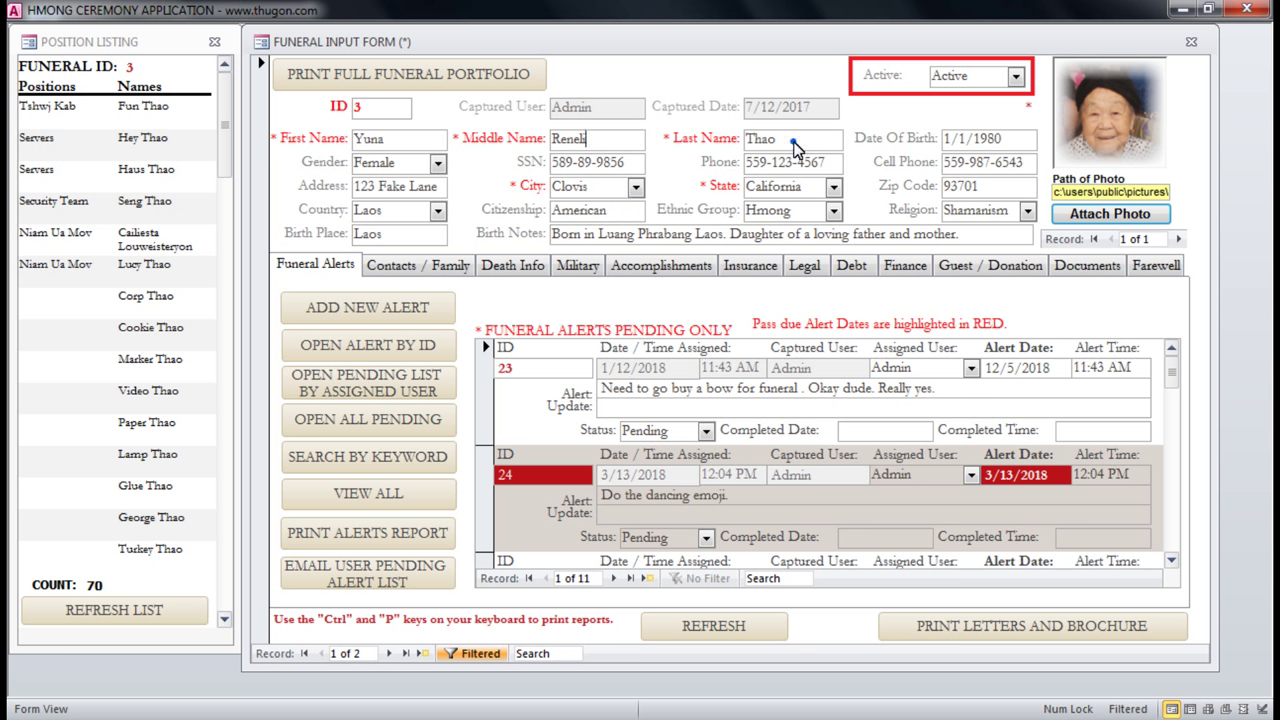
click(794, 144)
click(314, 268)
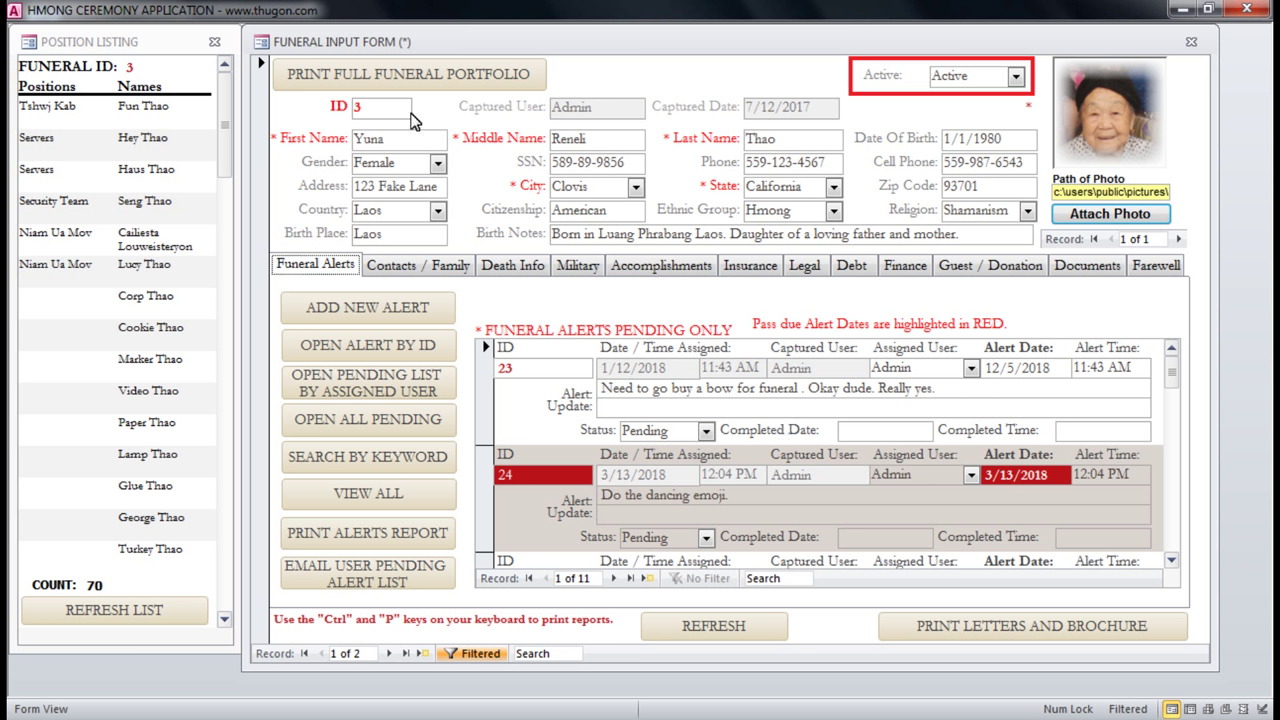
double_click(403, 138)
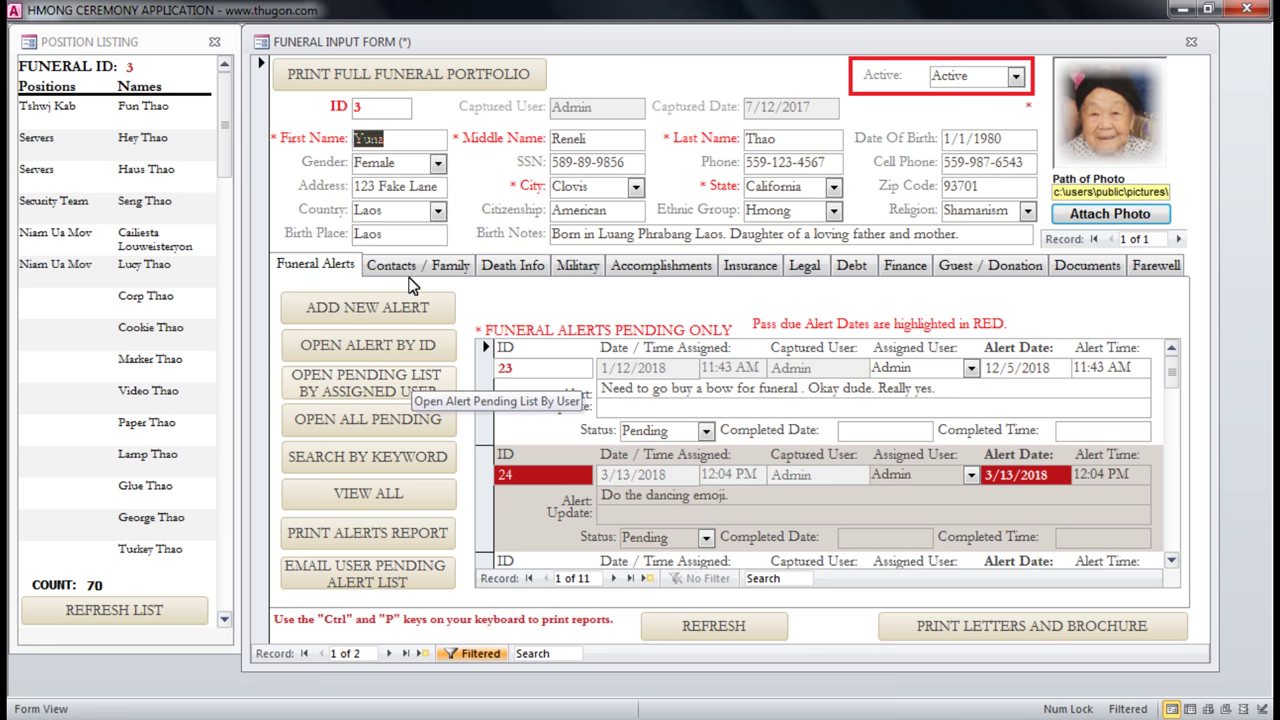
click(318, 264)
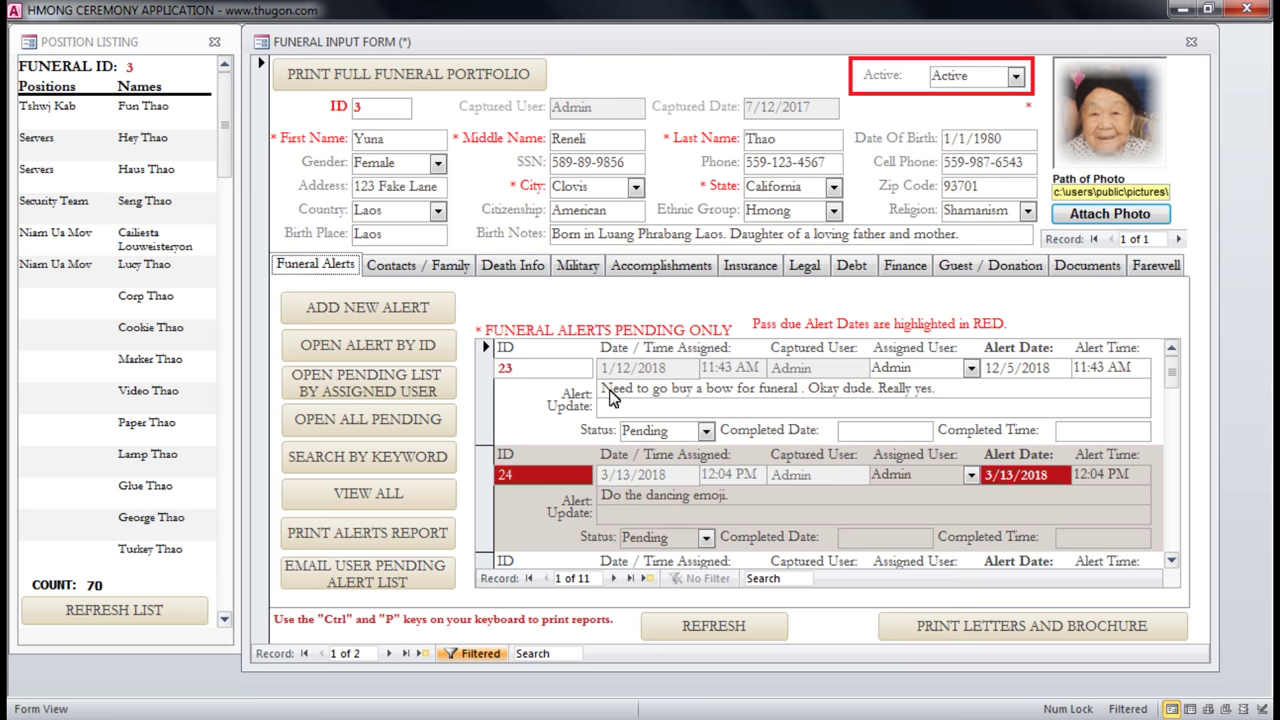
double_click(610, 390)
drag(657, 398, 990, 420)
click(976, 392)
Replace Admin with the new user's name as alert 23's Assigned User and commit it in the update text.
key(shift+Home)
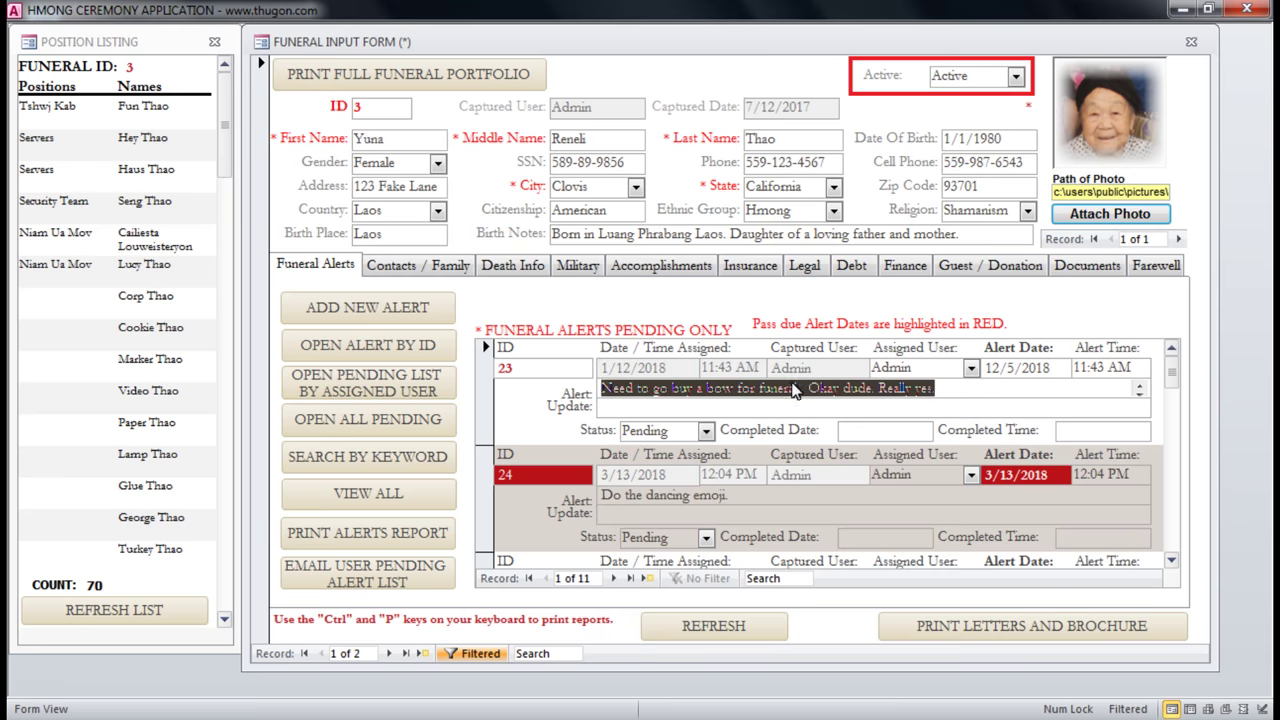
click(845, 370)
click(970, 368)
click(935, 368)
double_click(935, 368)
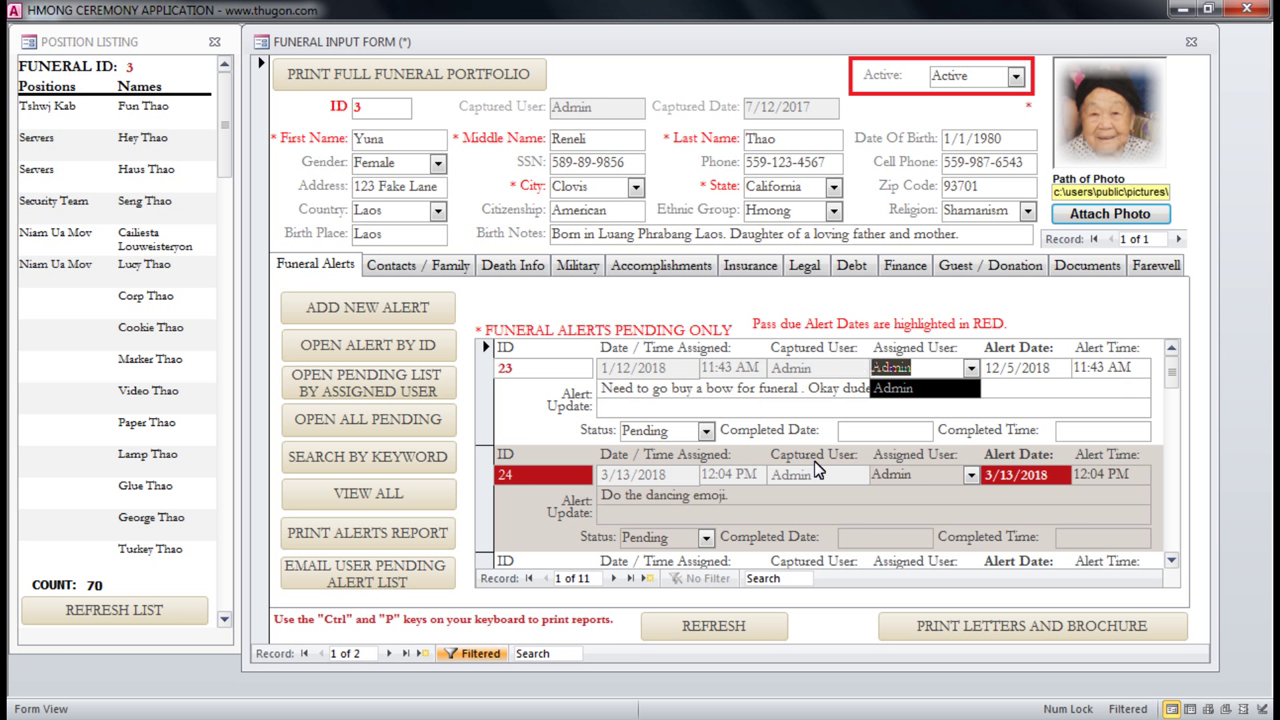
text(Lily)
click(1038, 398)
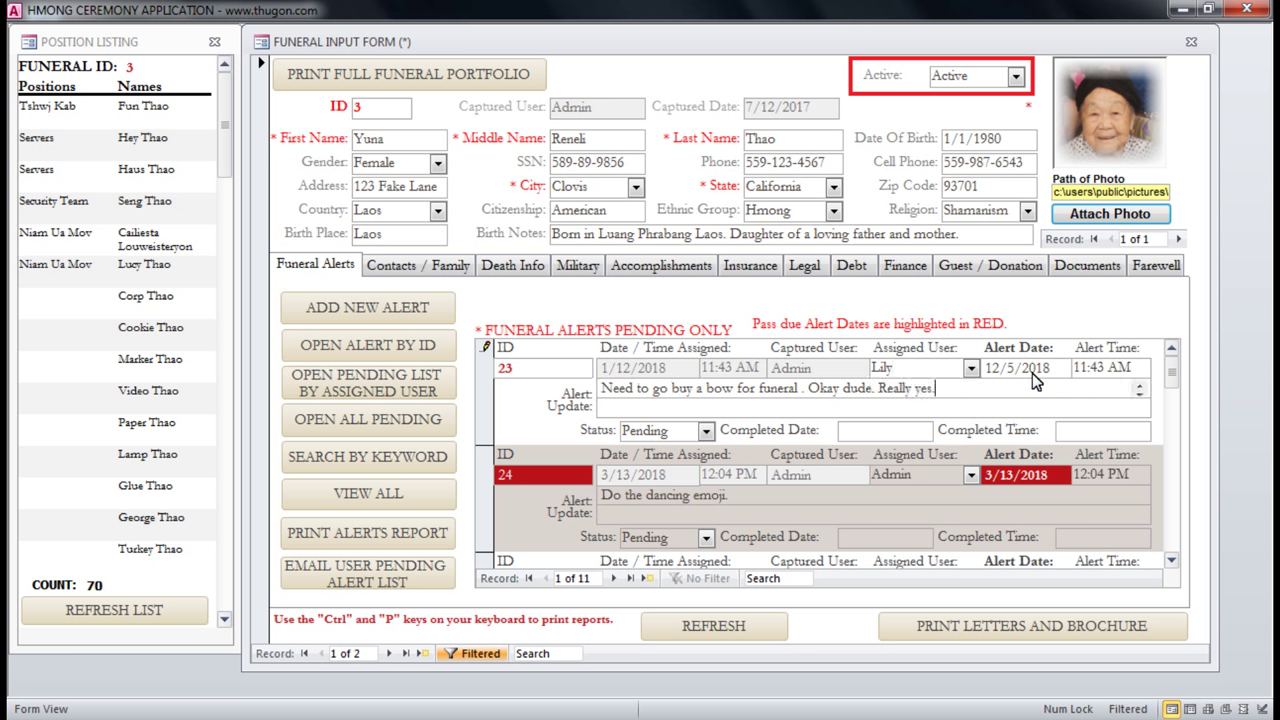
click(1110, 368)
click(645, 390)
drag(600, 388, 751, 390)
click(968, 391)
drag(604, 495, 749, 500)
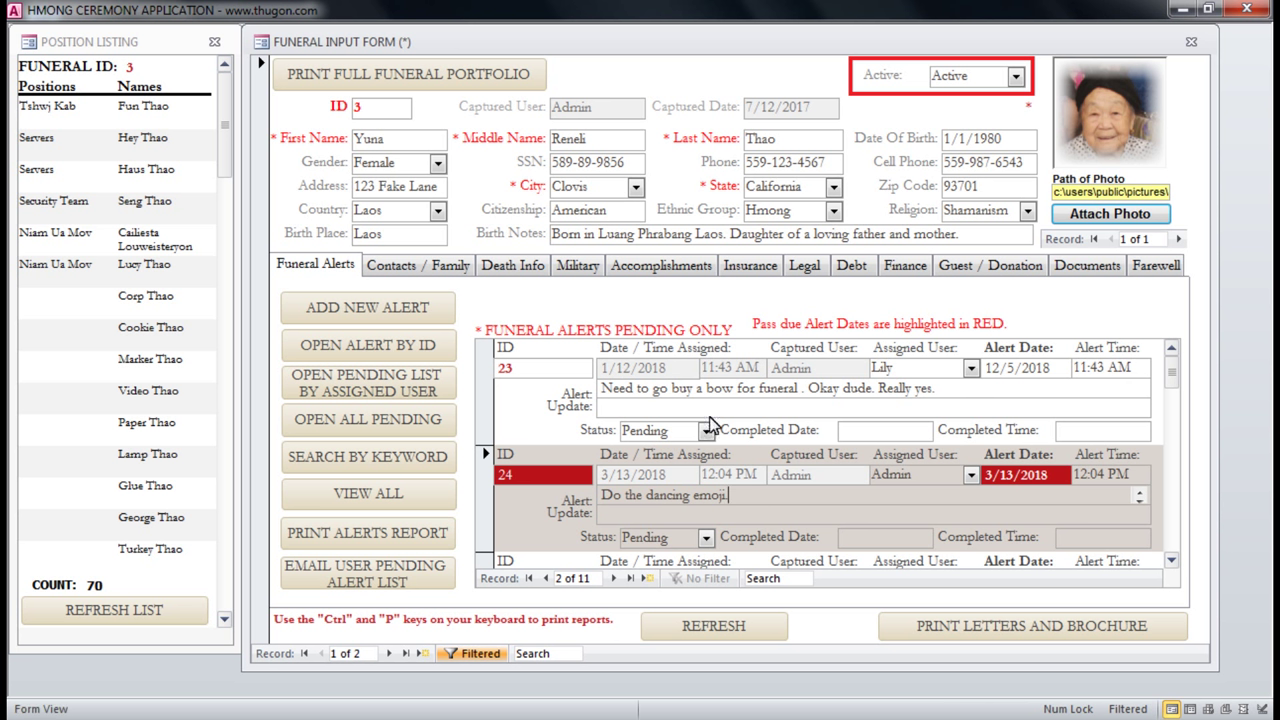
click(610, 405)
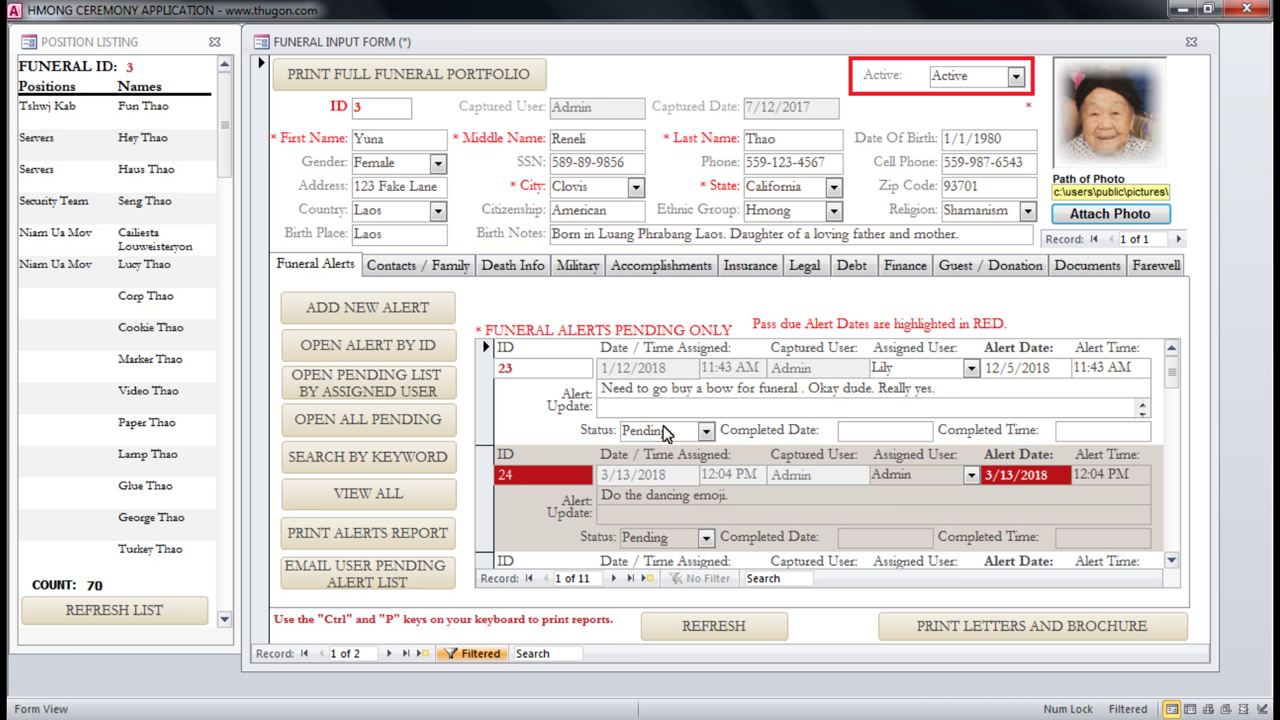
click(706, 430)
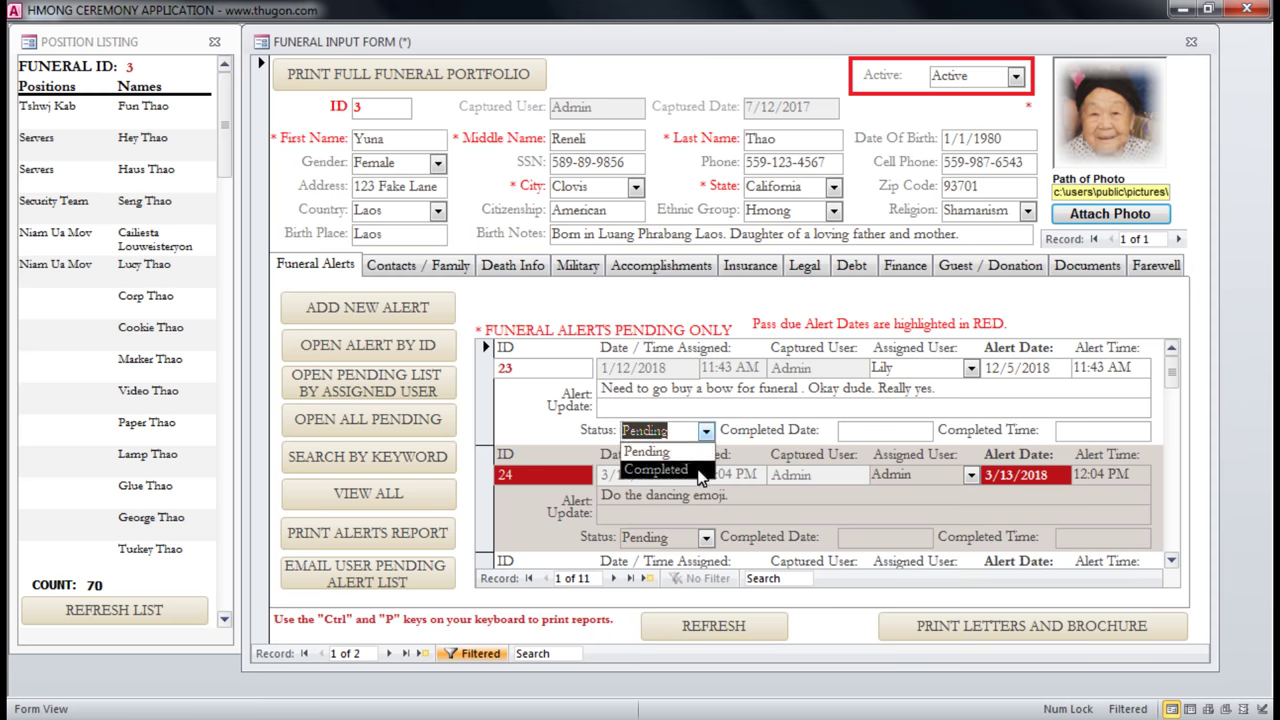
click(865, 432)
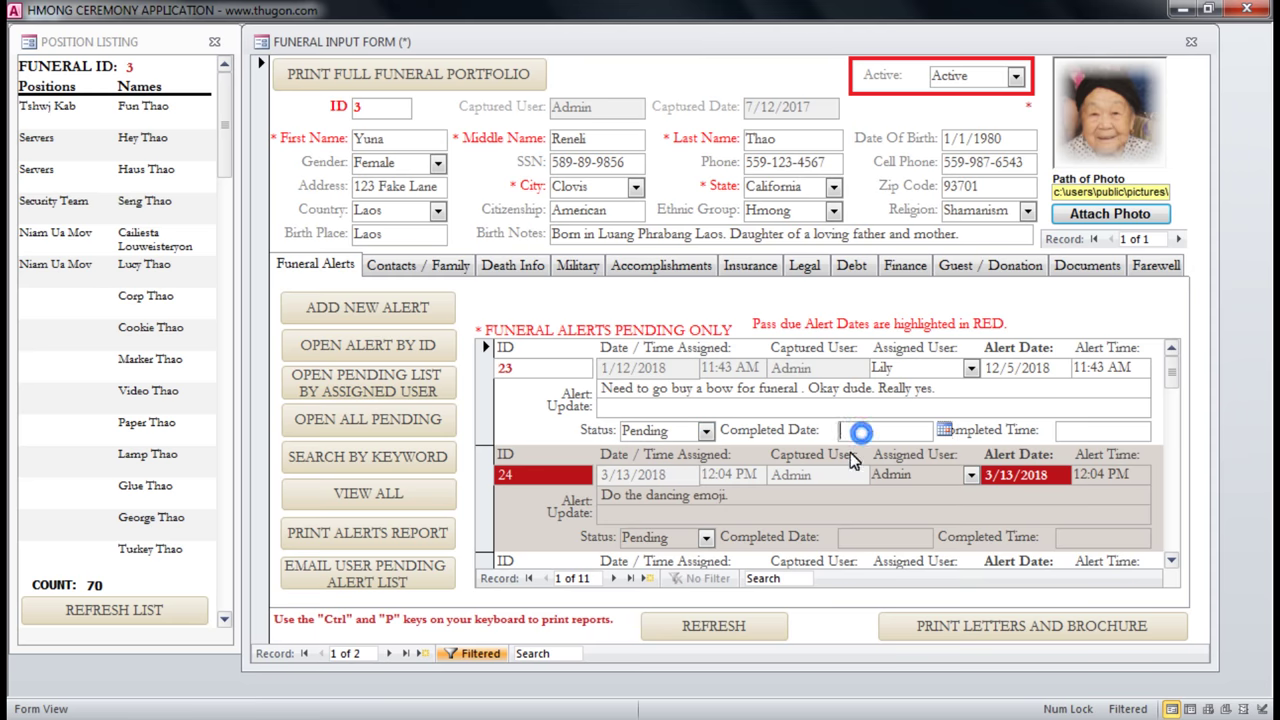
click(946, 431)
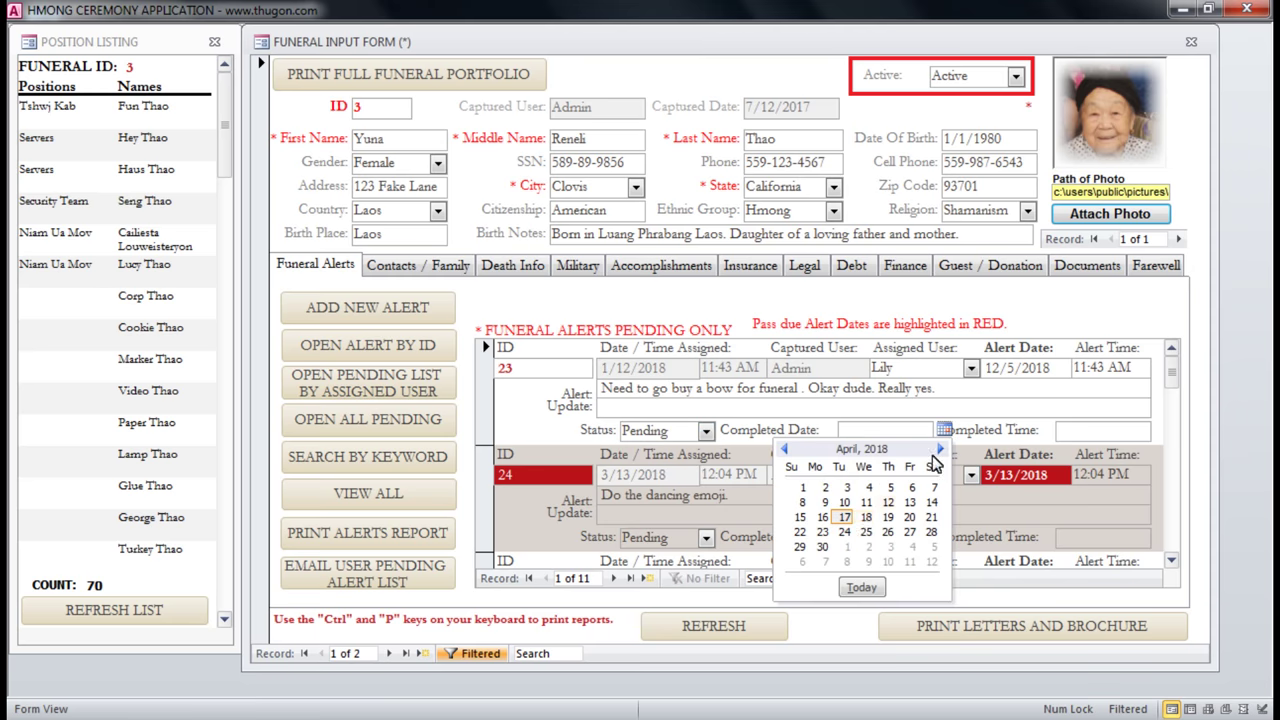
click(903, 409)
click(706, 431)
click(700, 410)
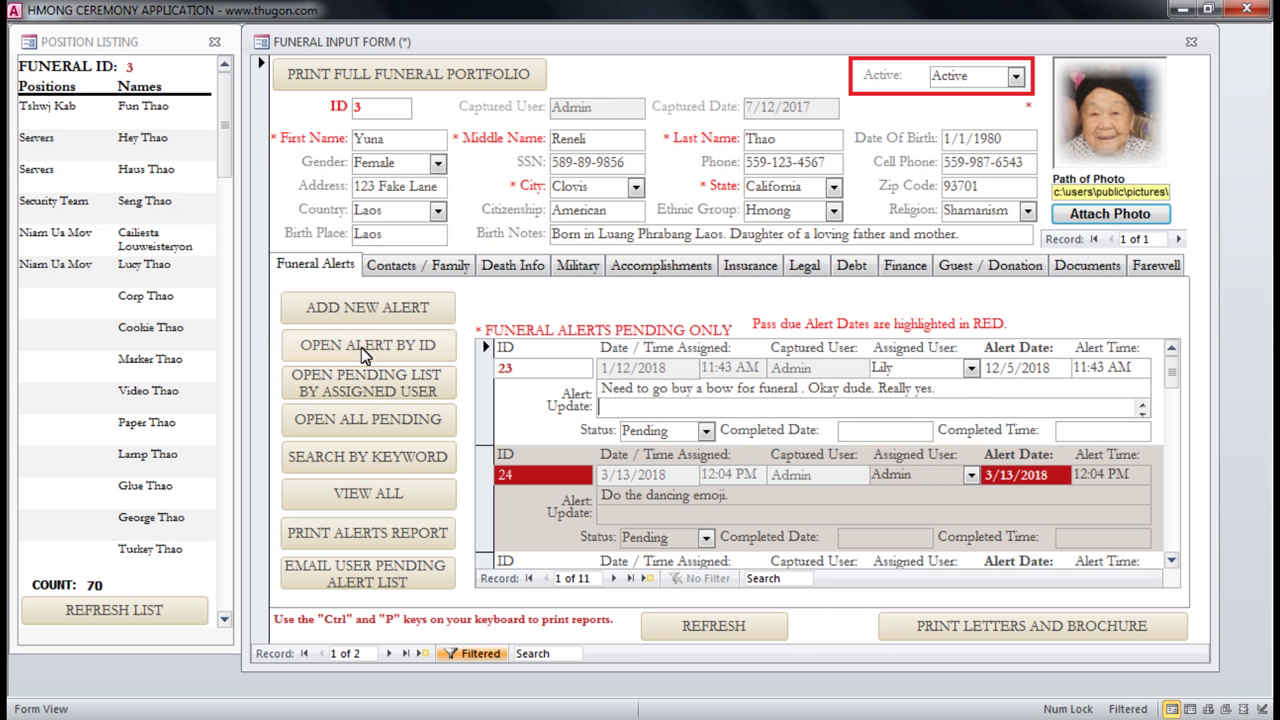
click(515, 368)
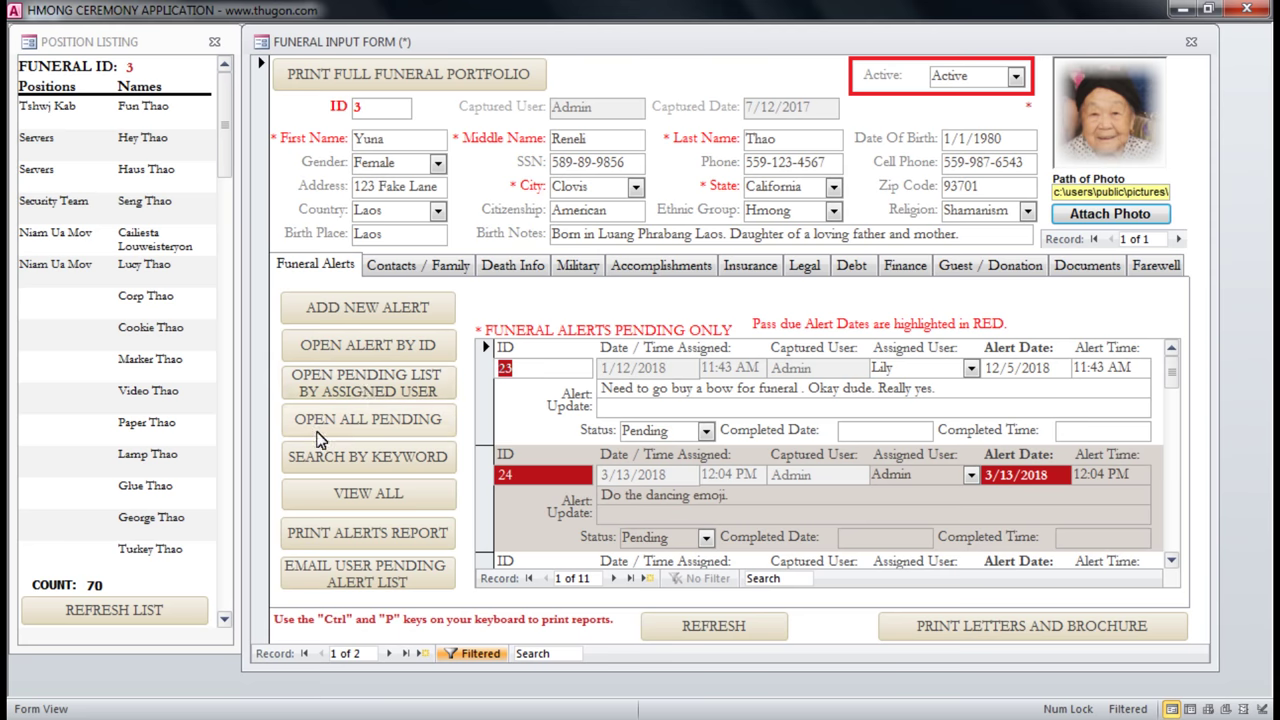
click(355, 426)
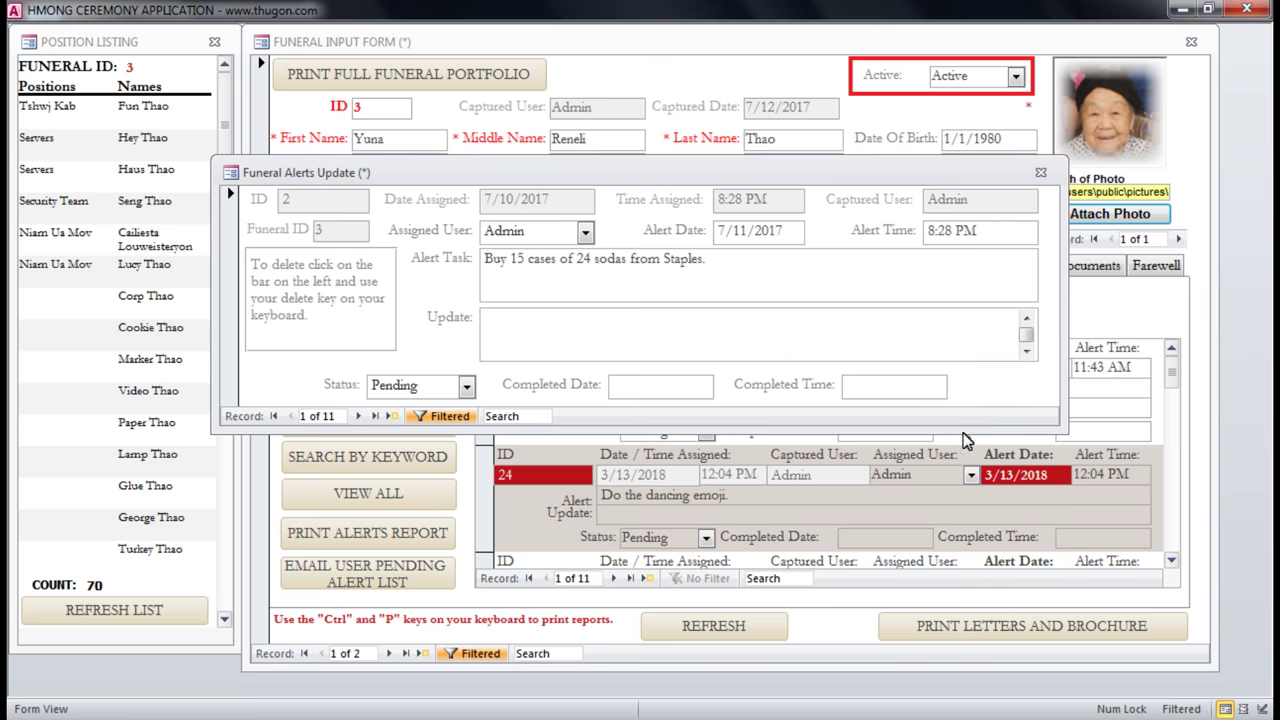
click(357, 416)
click(357, 416)
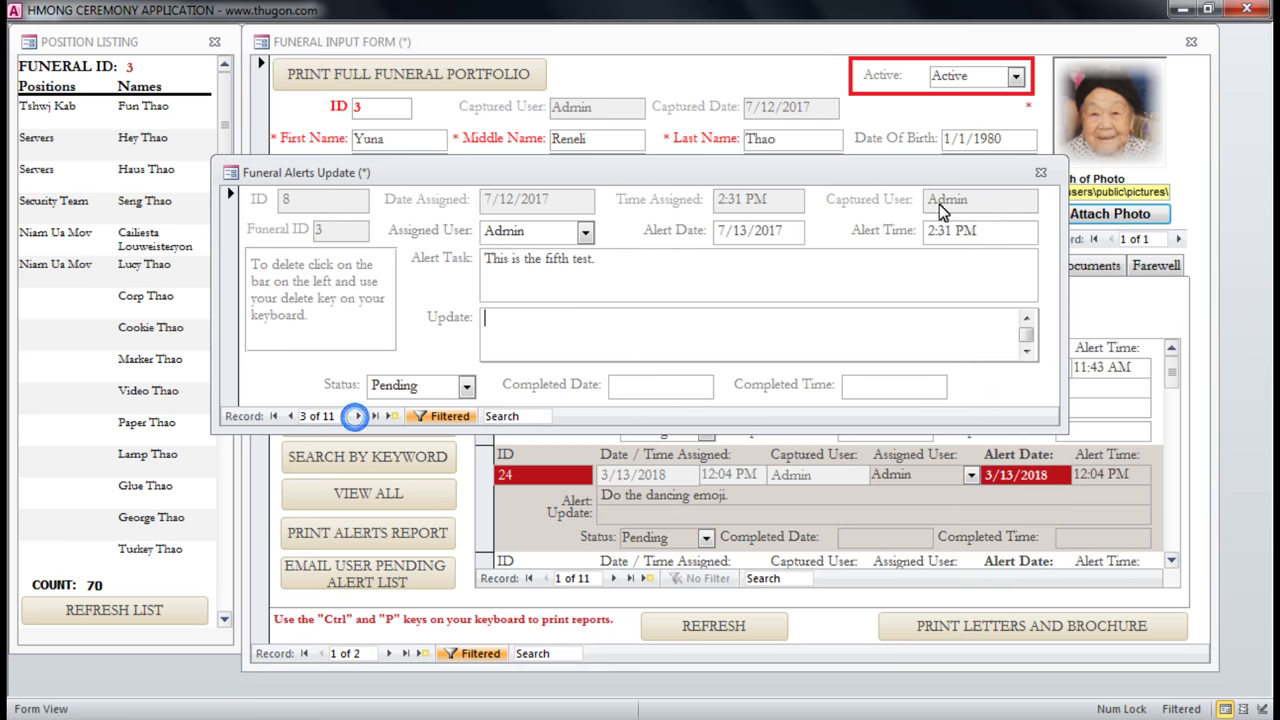
click(1041, 175)
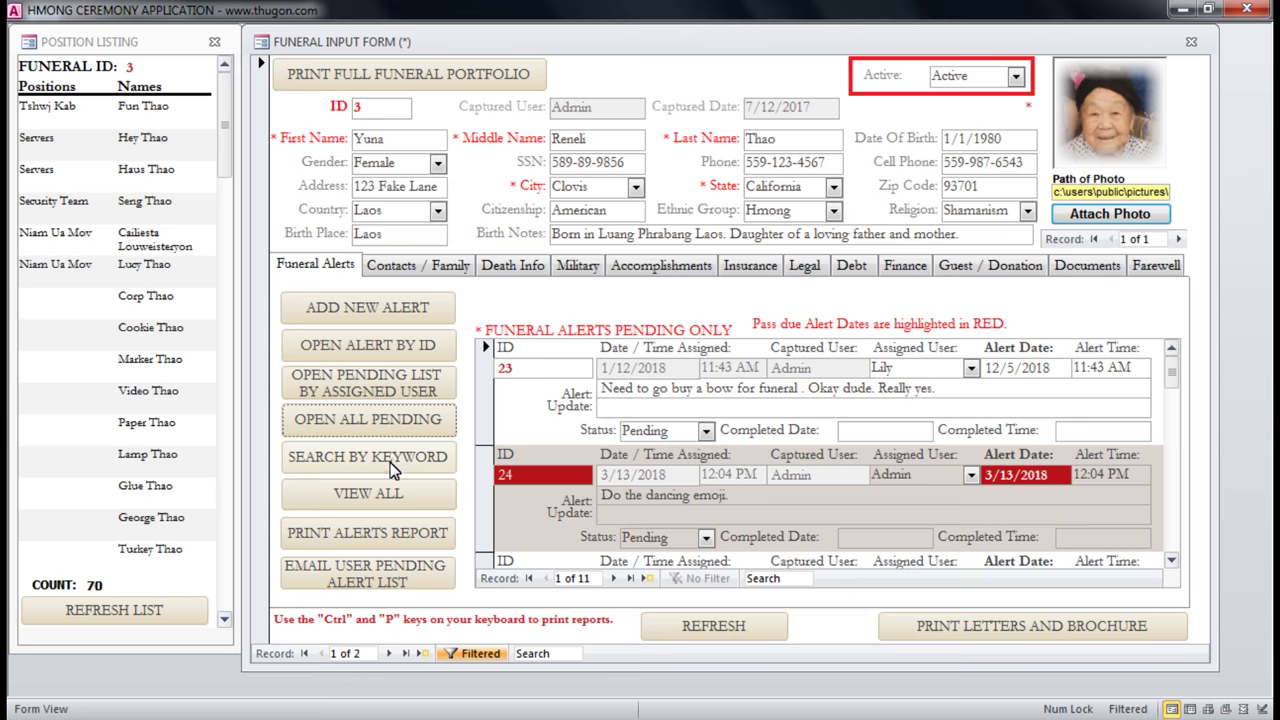
click(391, 466)
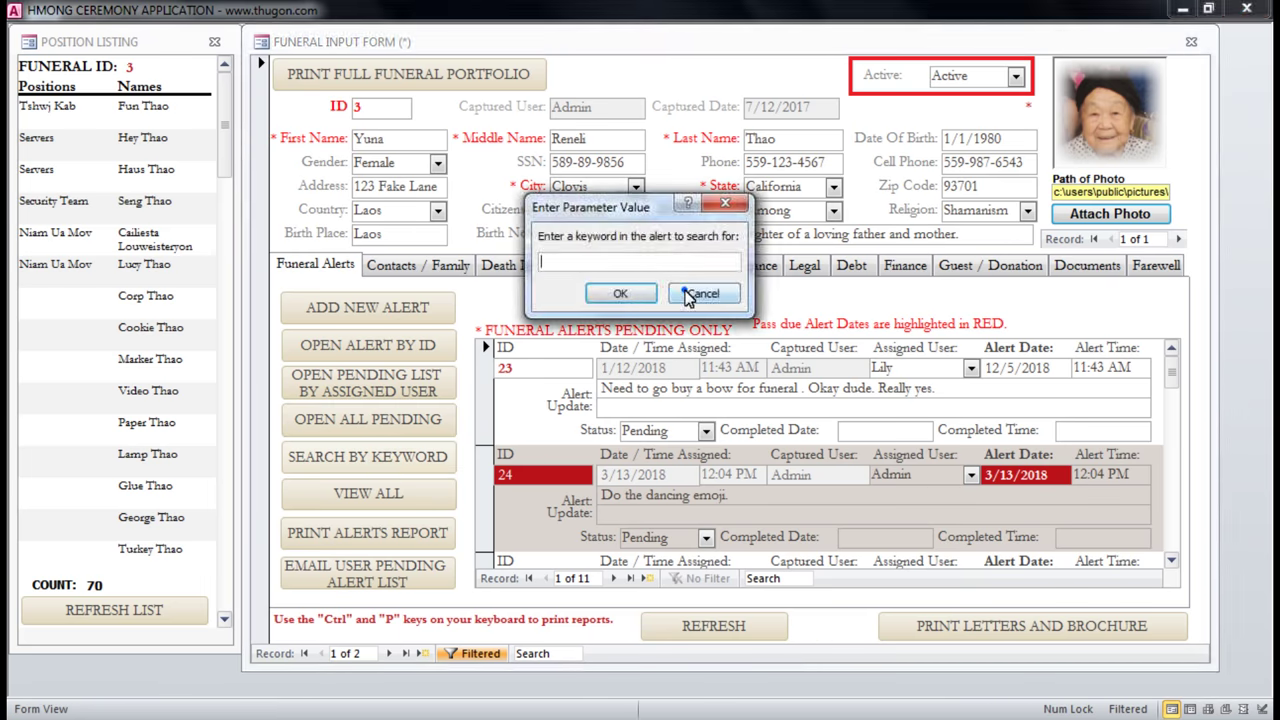
click(700, 294)
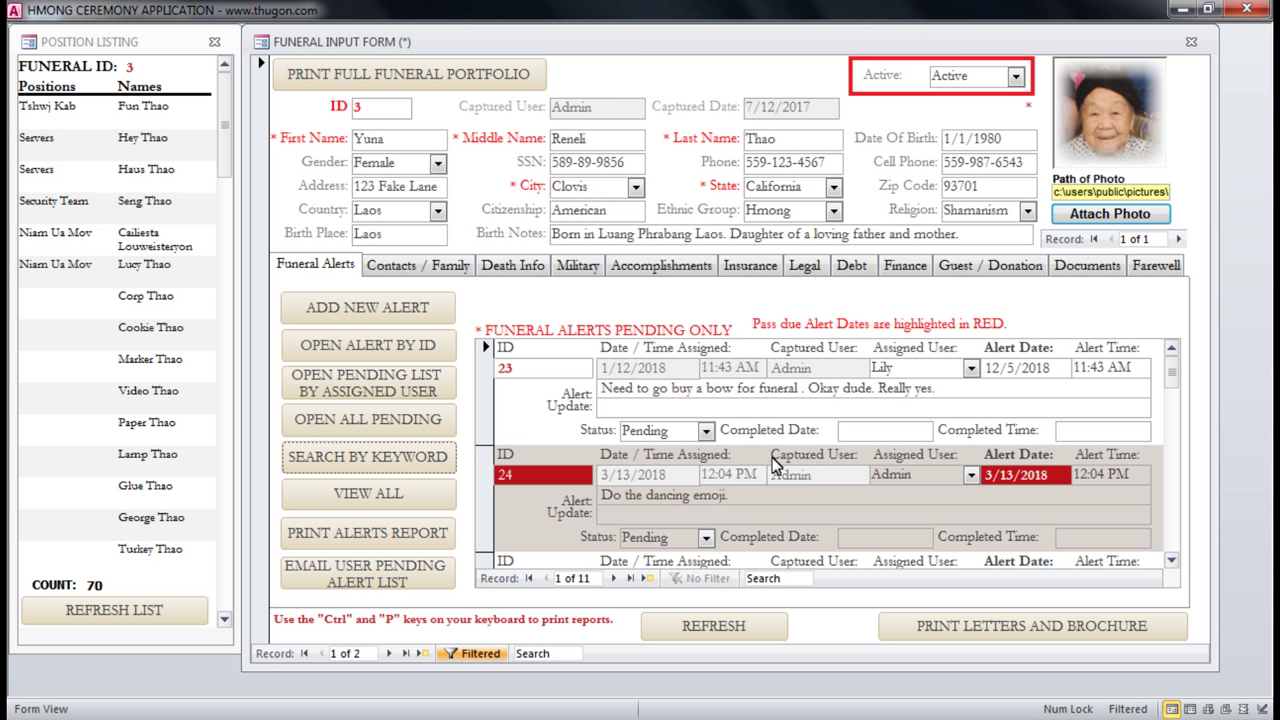
click(785, 392)
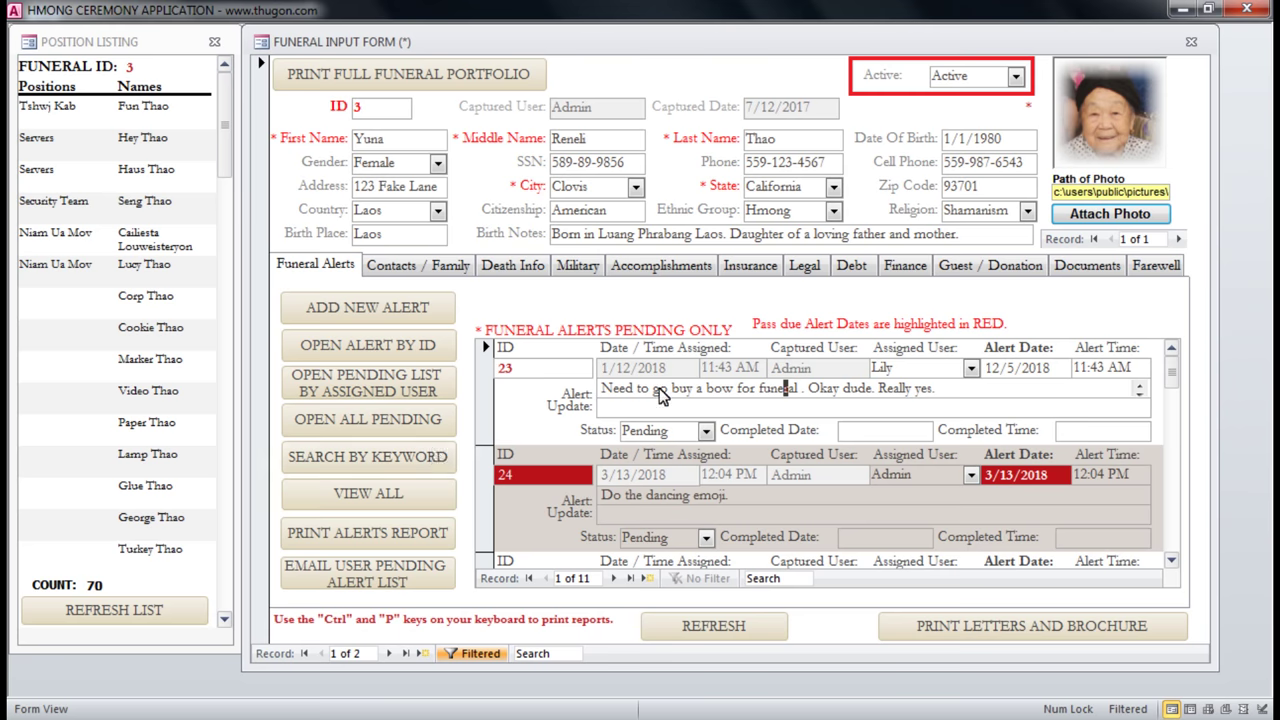
click(730, 388)
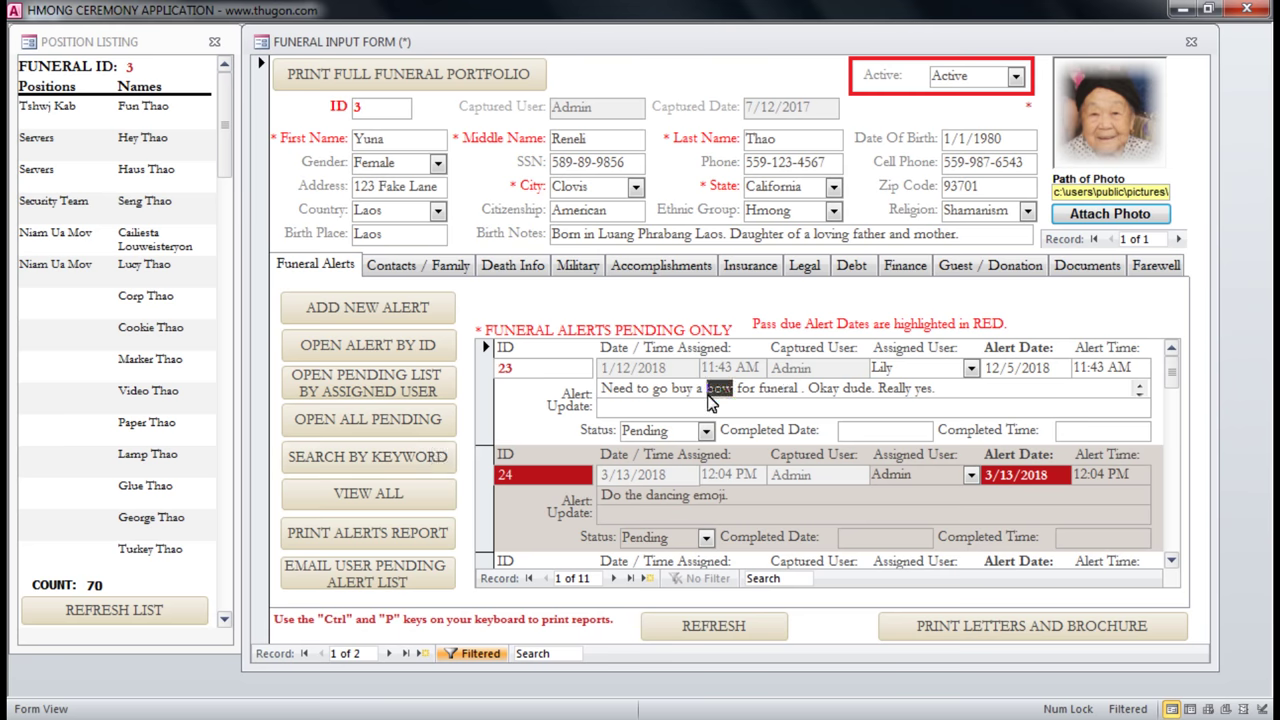
click(344, 459)
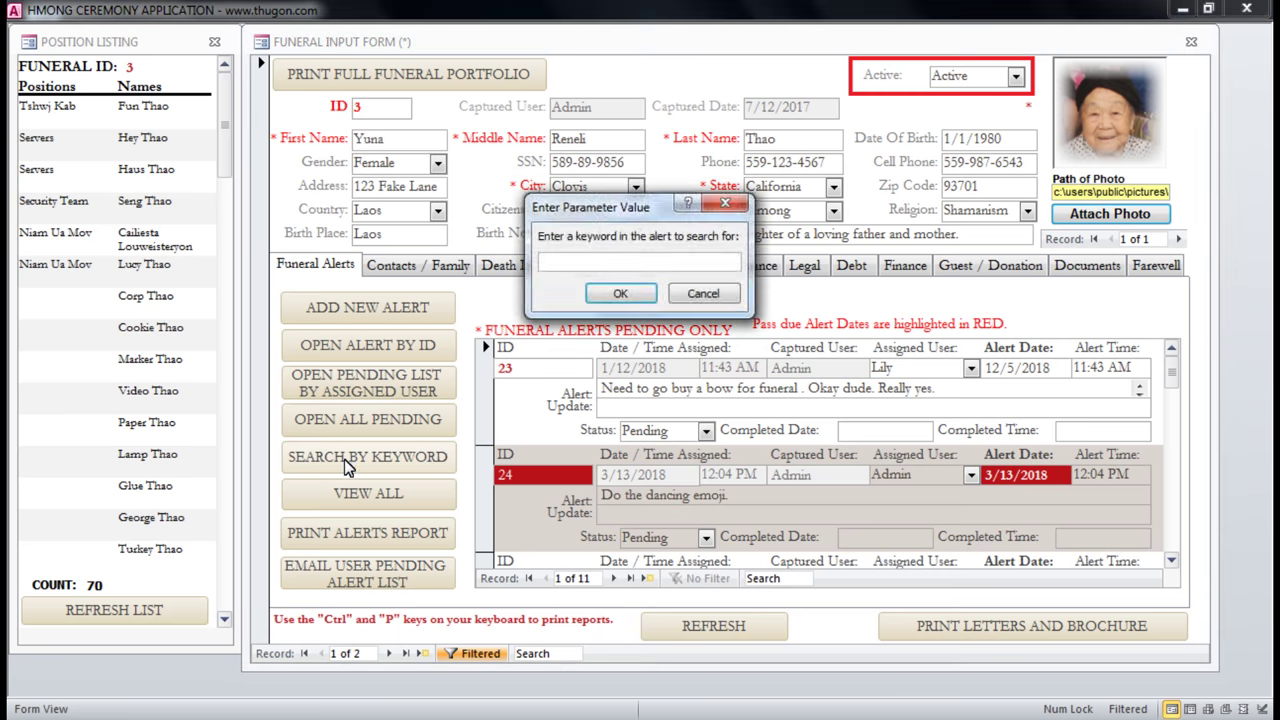
text(bow)
key(Return)
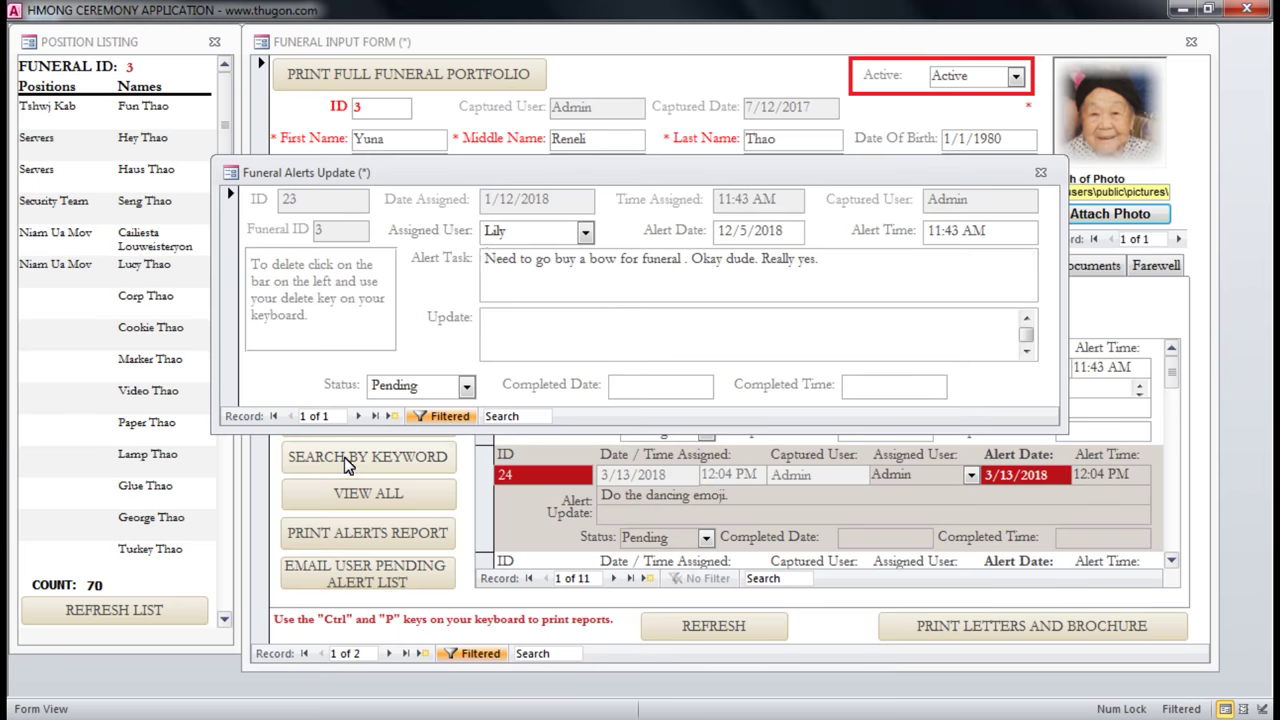
mouse_move(496, 258)
mouse_down()
mouse_move(845, 260)
mouse_move(483, 262)
mouse_up()
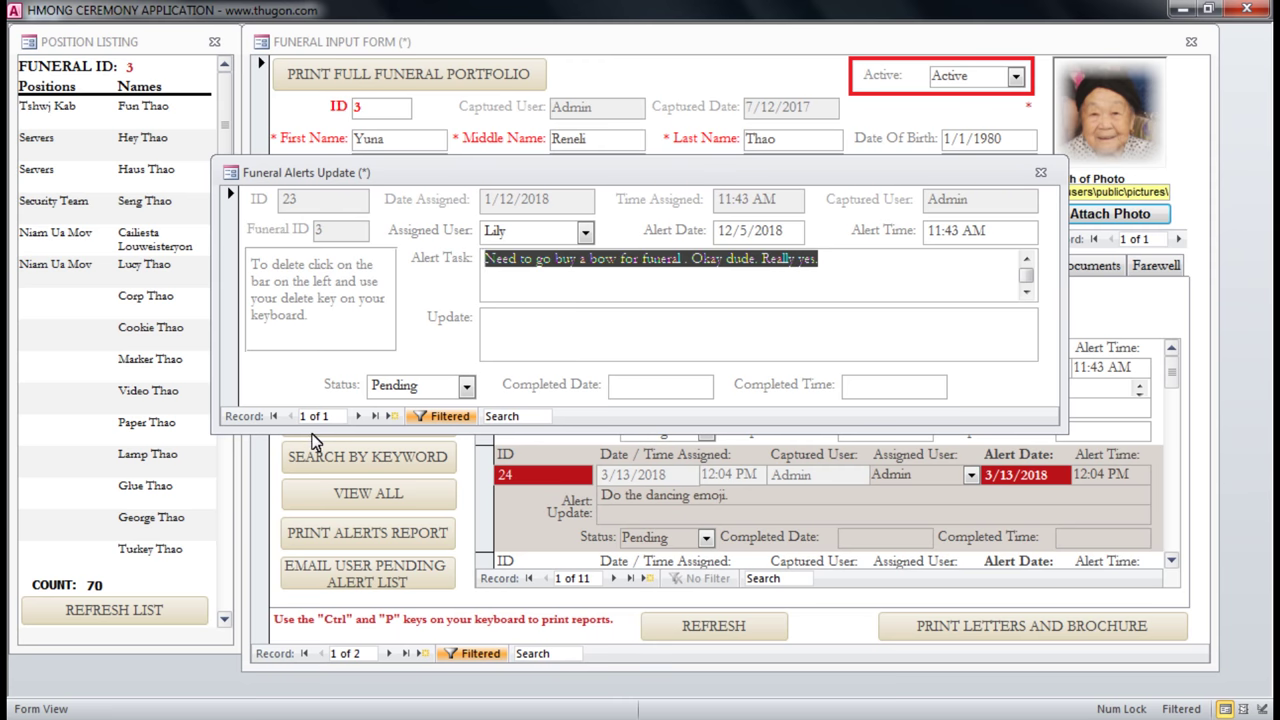
click(1040, 175)
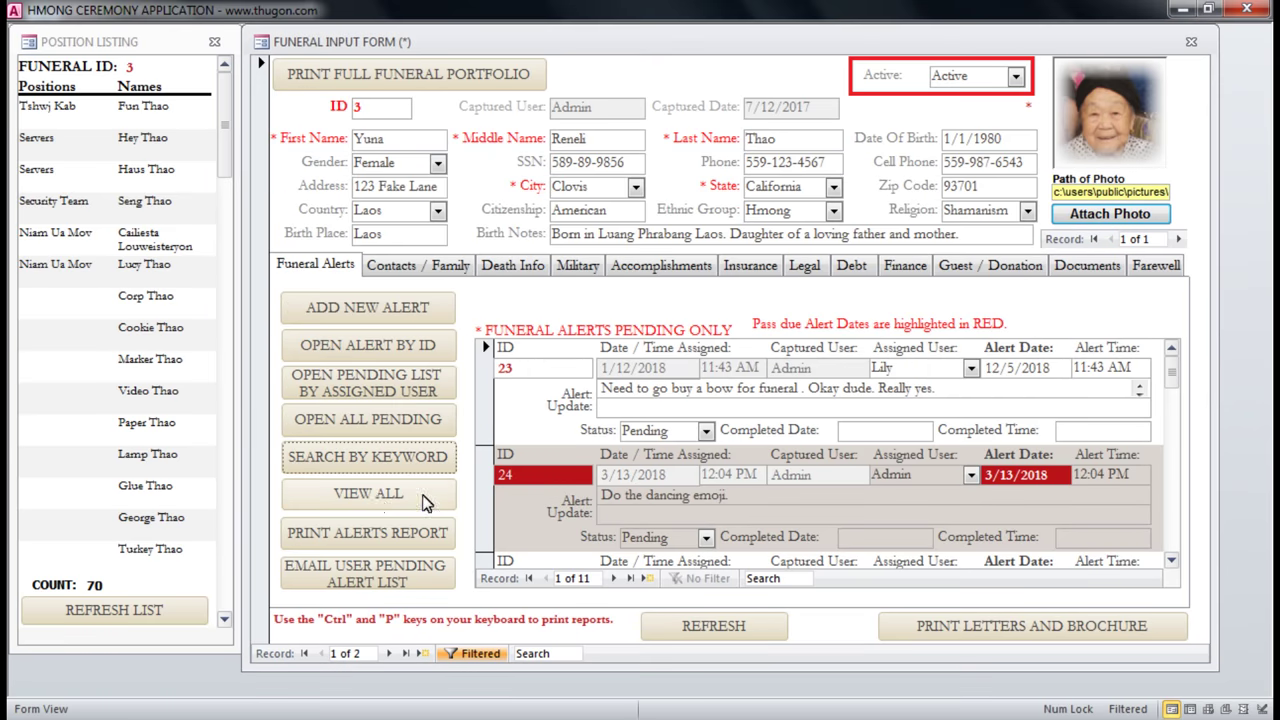
click(392, 508)
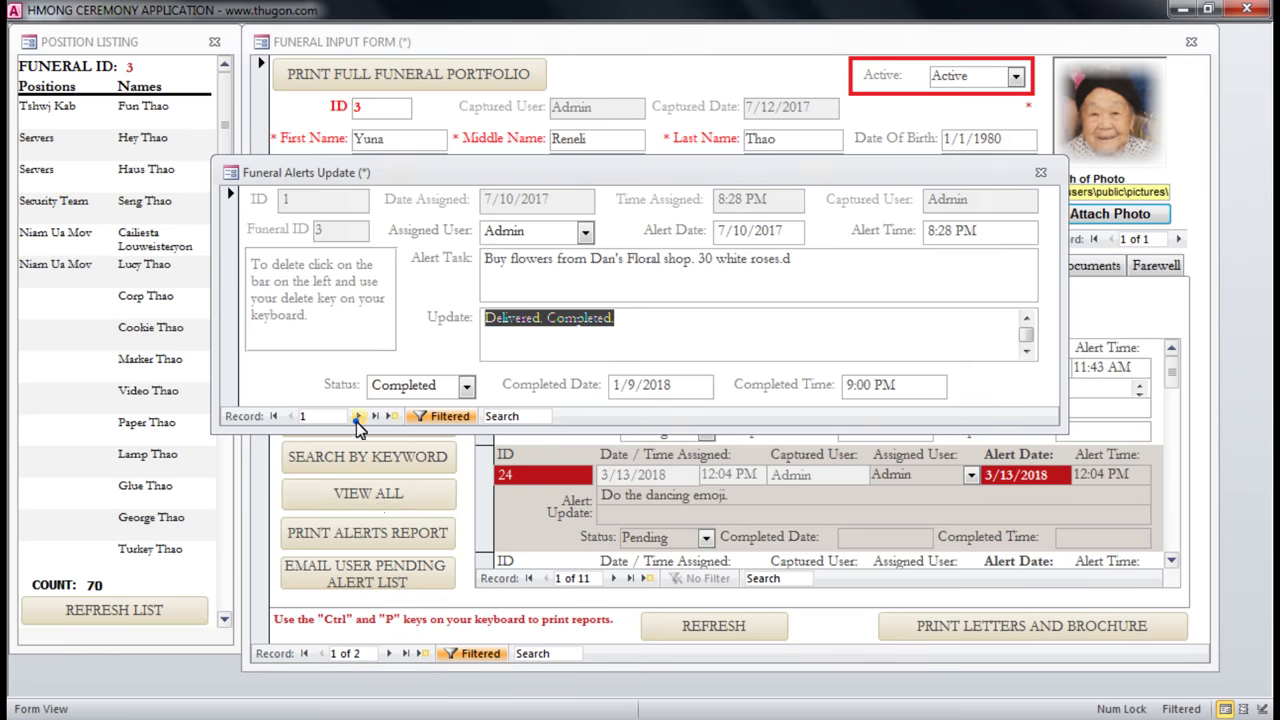
click(357, 417)
click(358, 417)
click(358, 417)
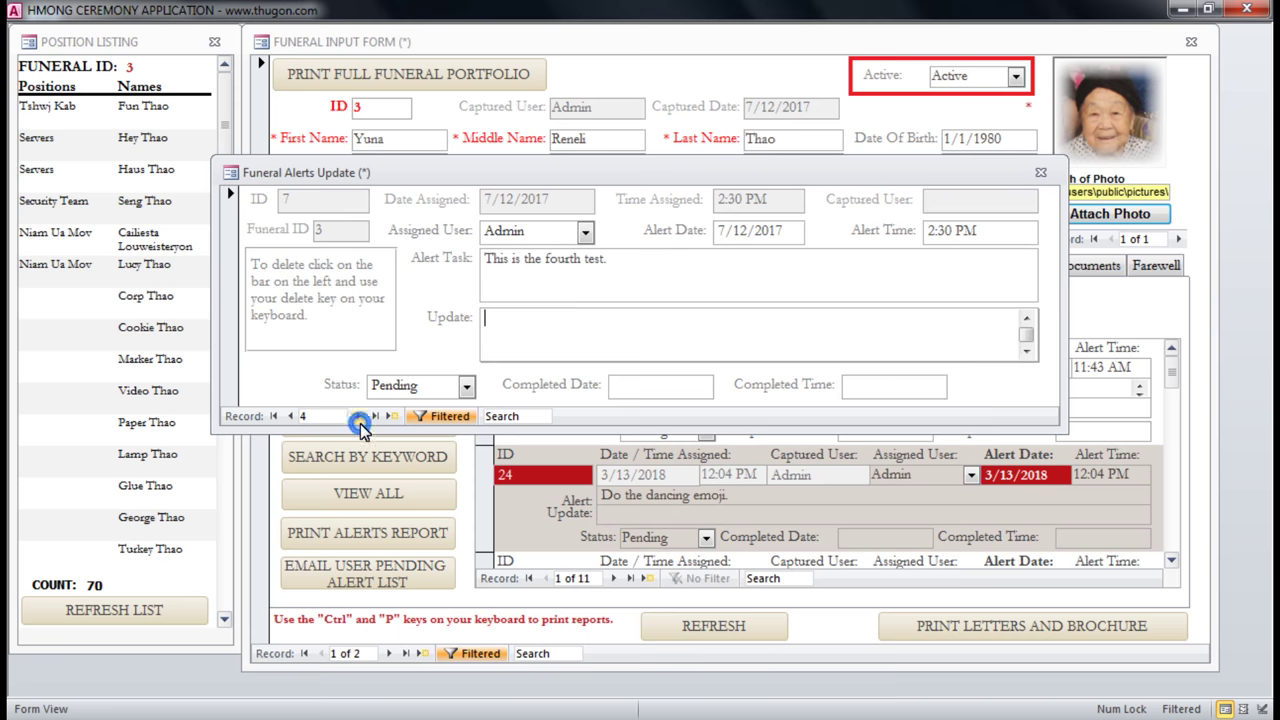
click(377, 418)
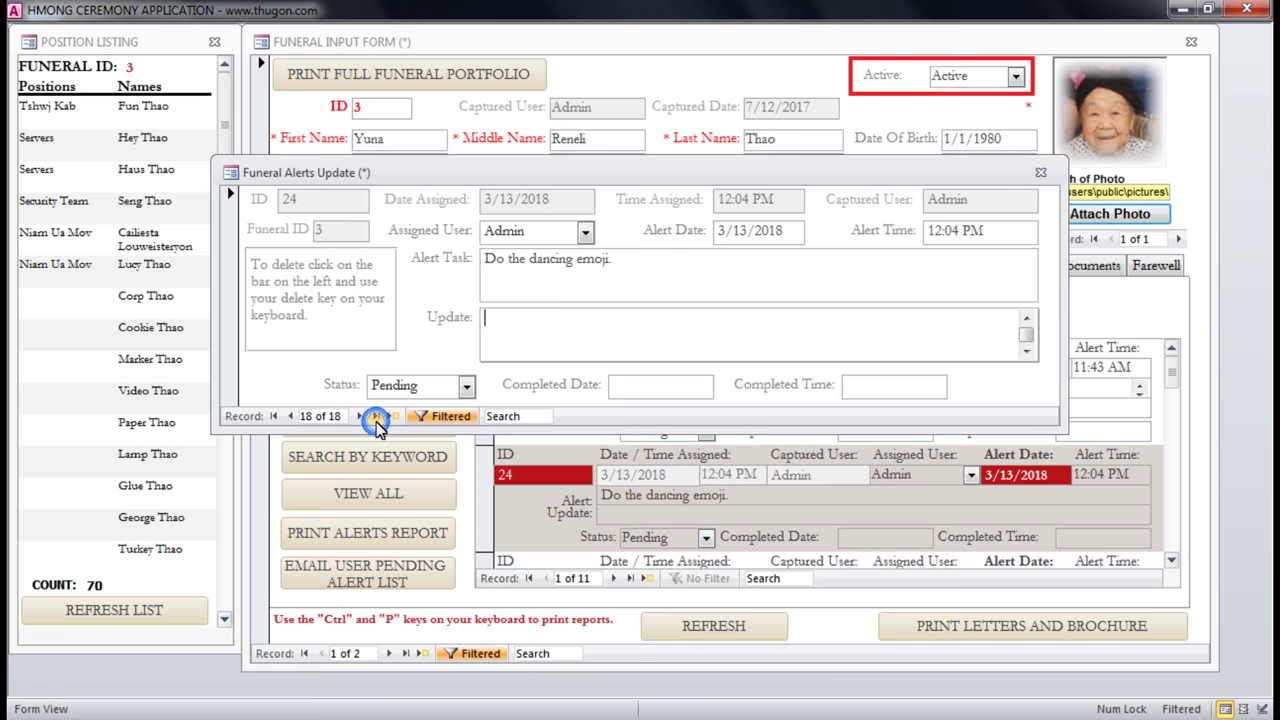
click(291, 416)
click(291, 416)
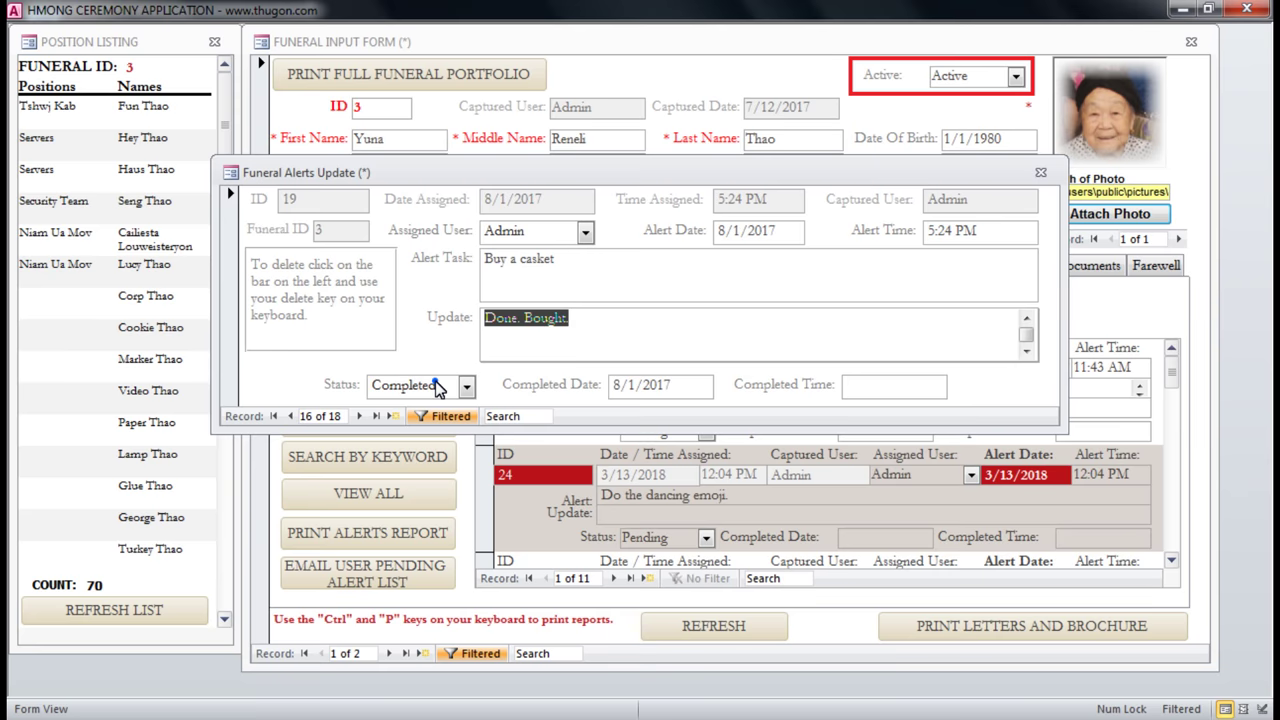
key(Tab)
click(291, 416)
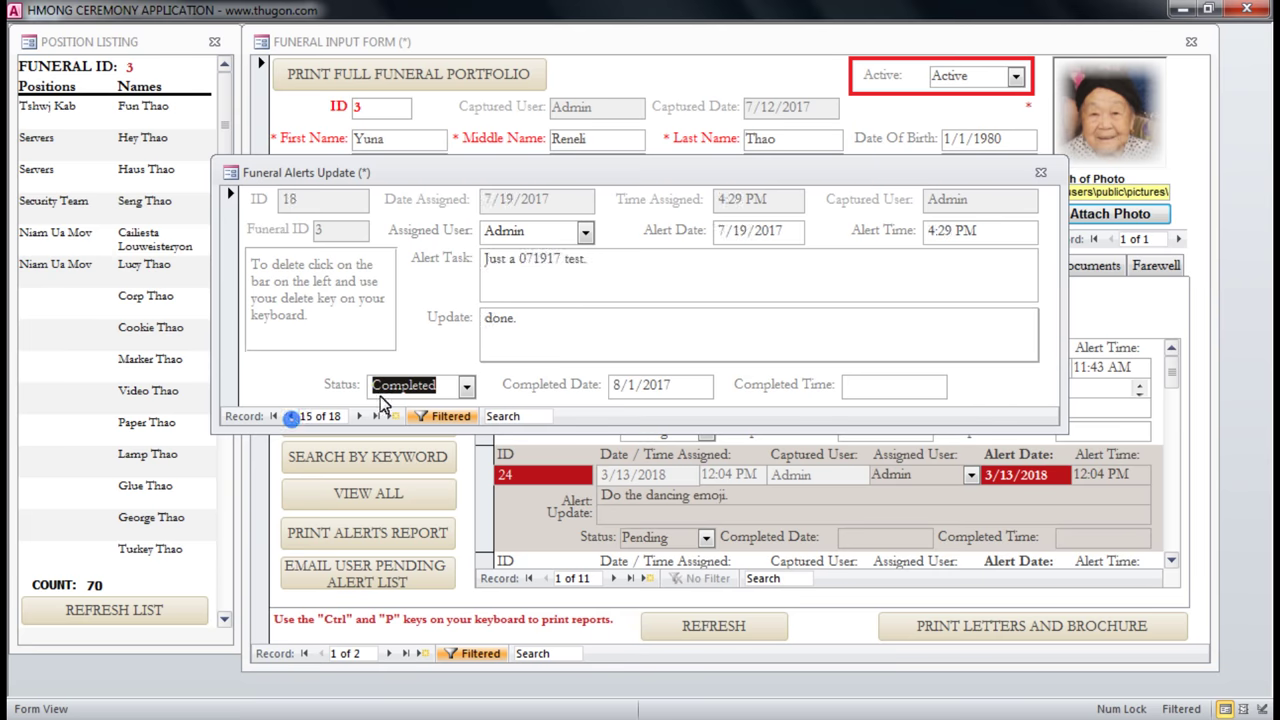
click(291, 416)
click(291, 416)
click(291, 416)
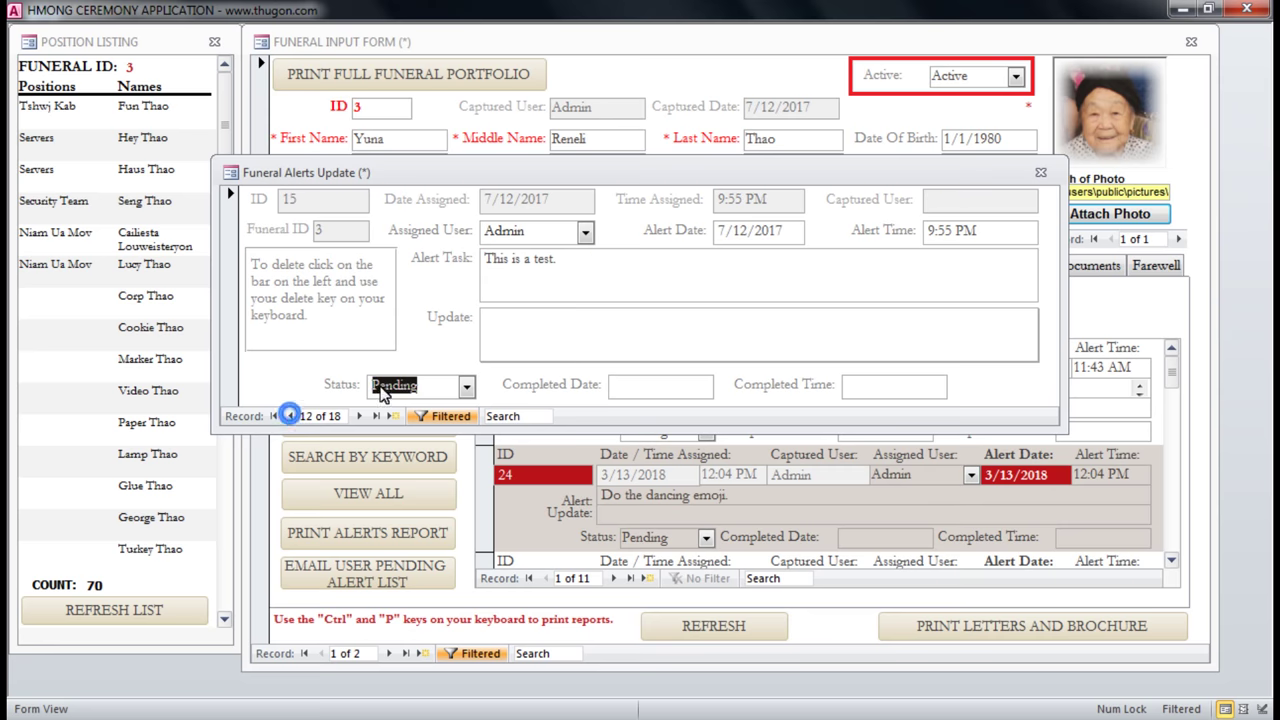
click(432, 384)
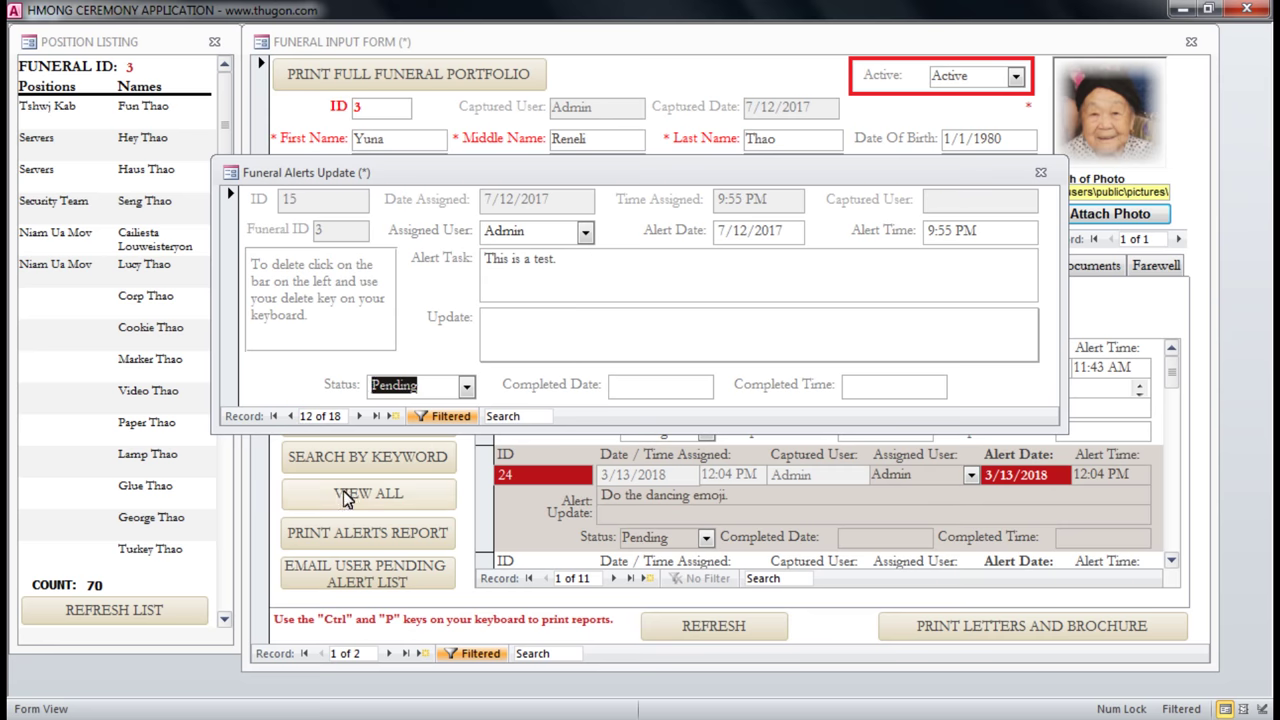
click(713, 288)
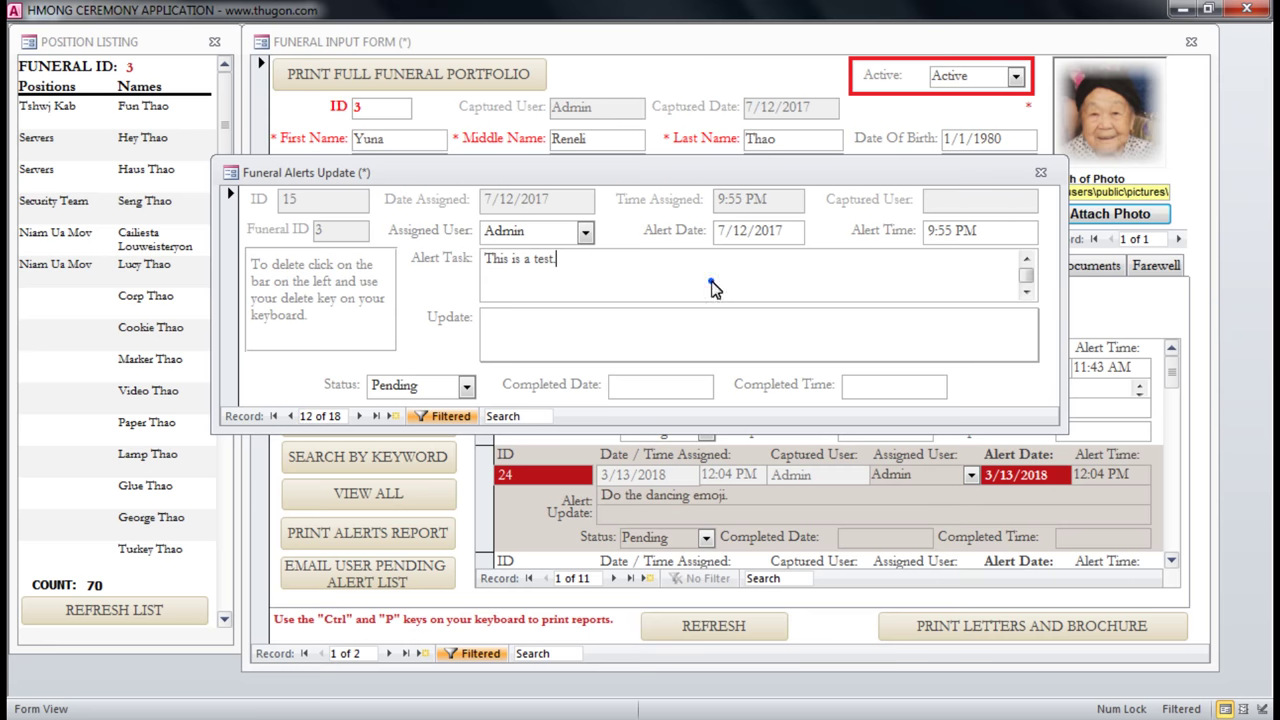
click(1040, 172)
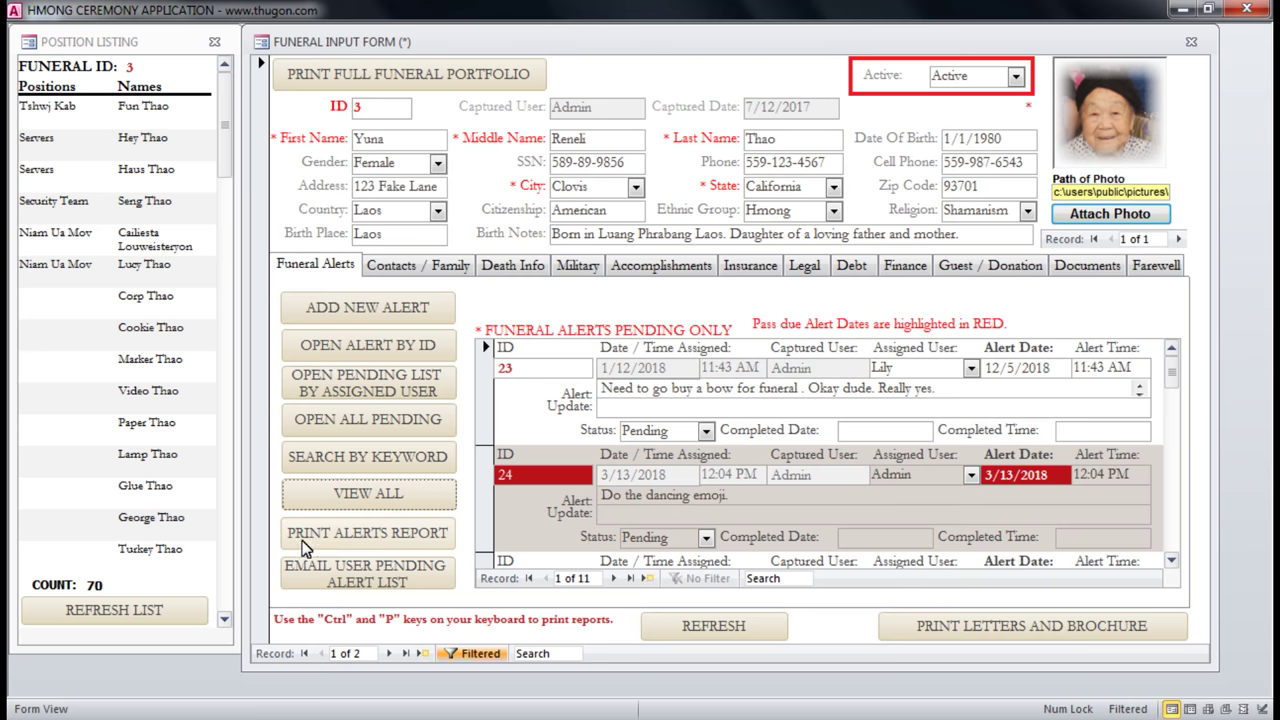
click(318, 545)
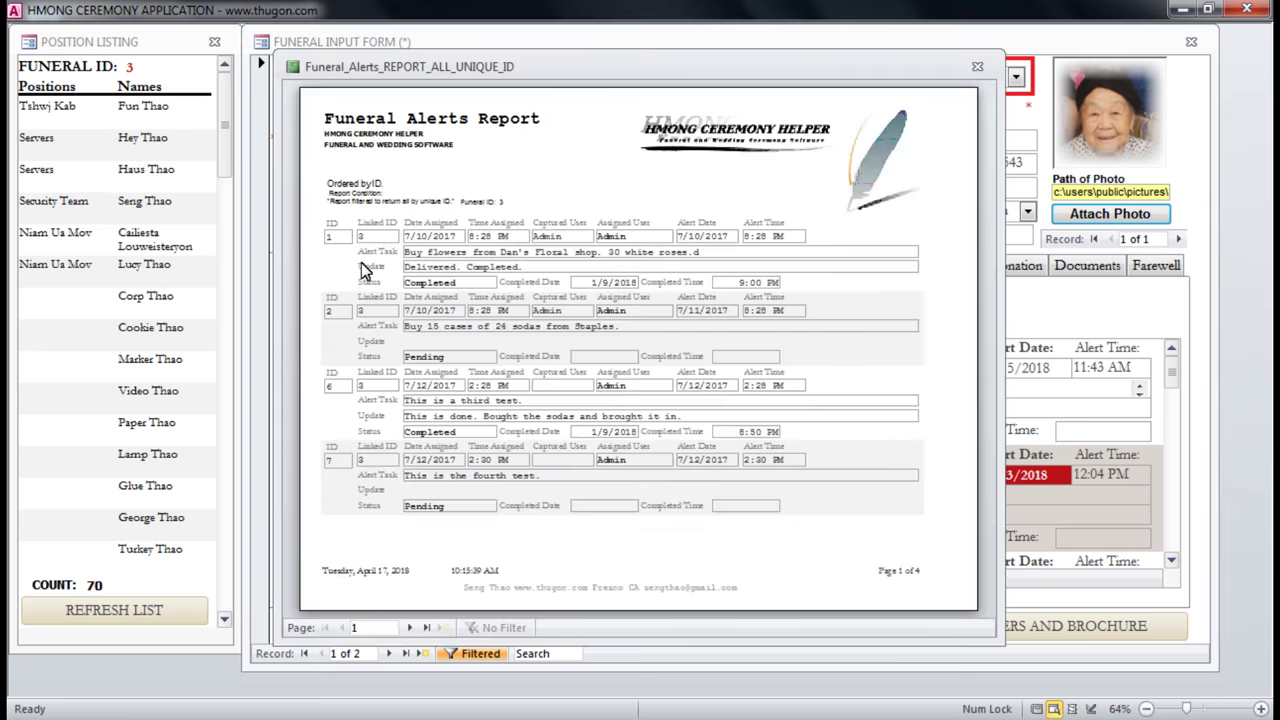
click(324, 188)
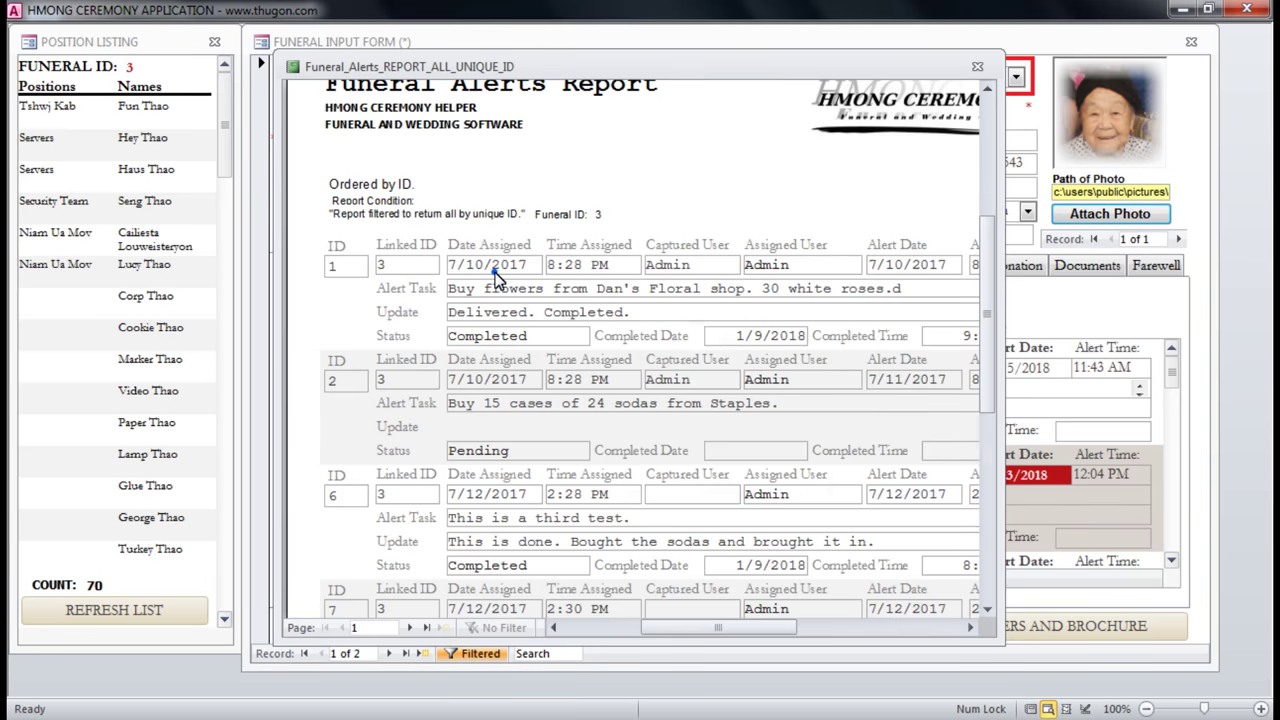
click(496, 272)
click(425, 628)
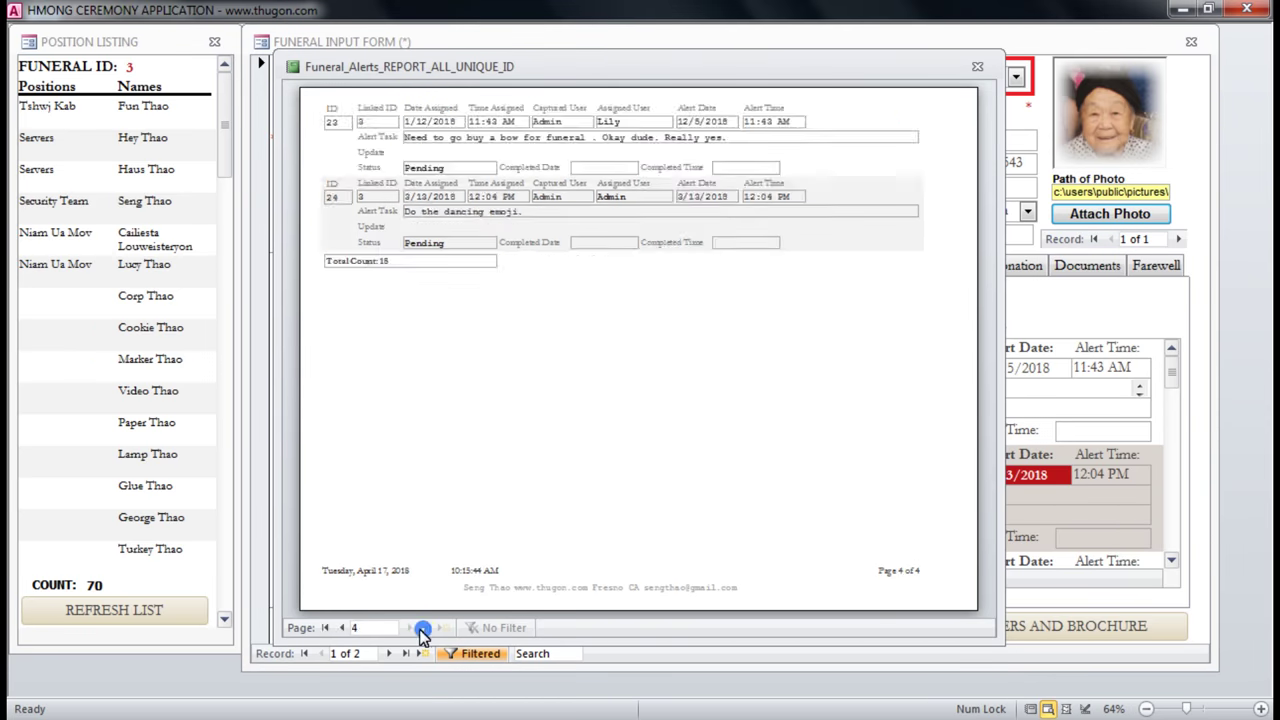
click(977, 67)
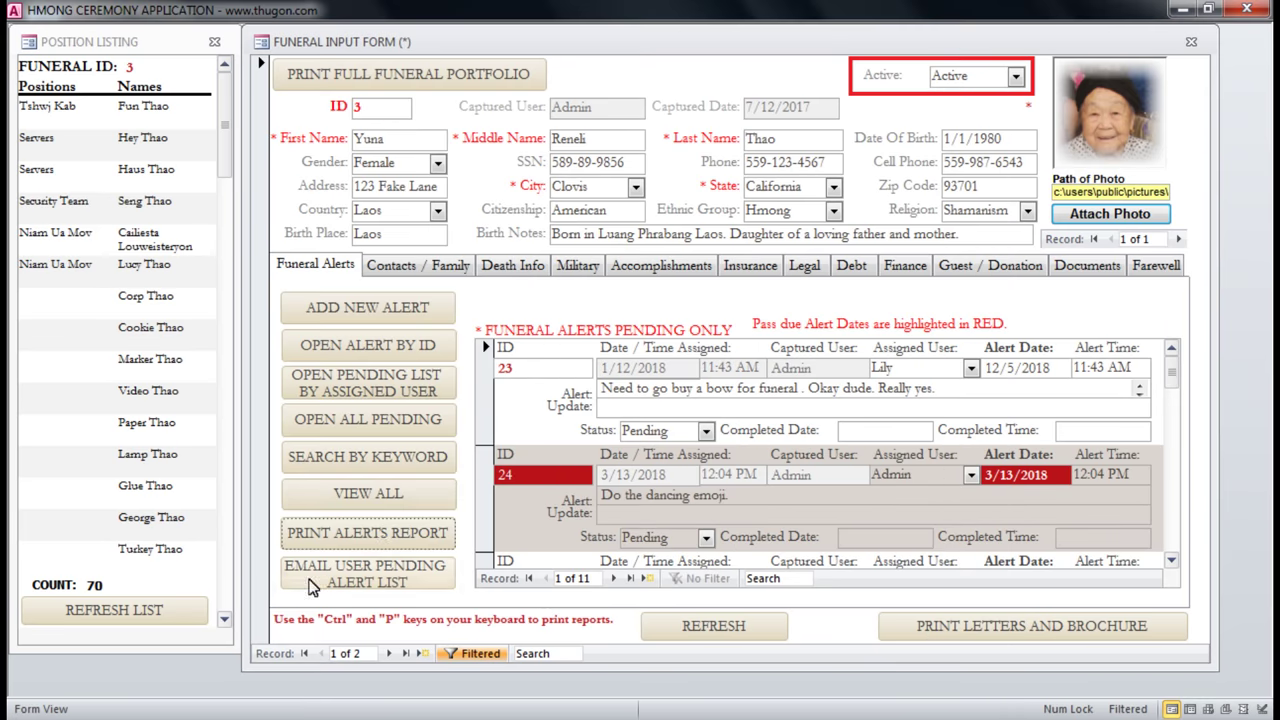
click(332, 578)
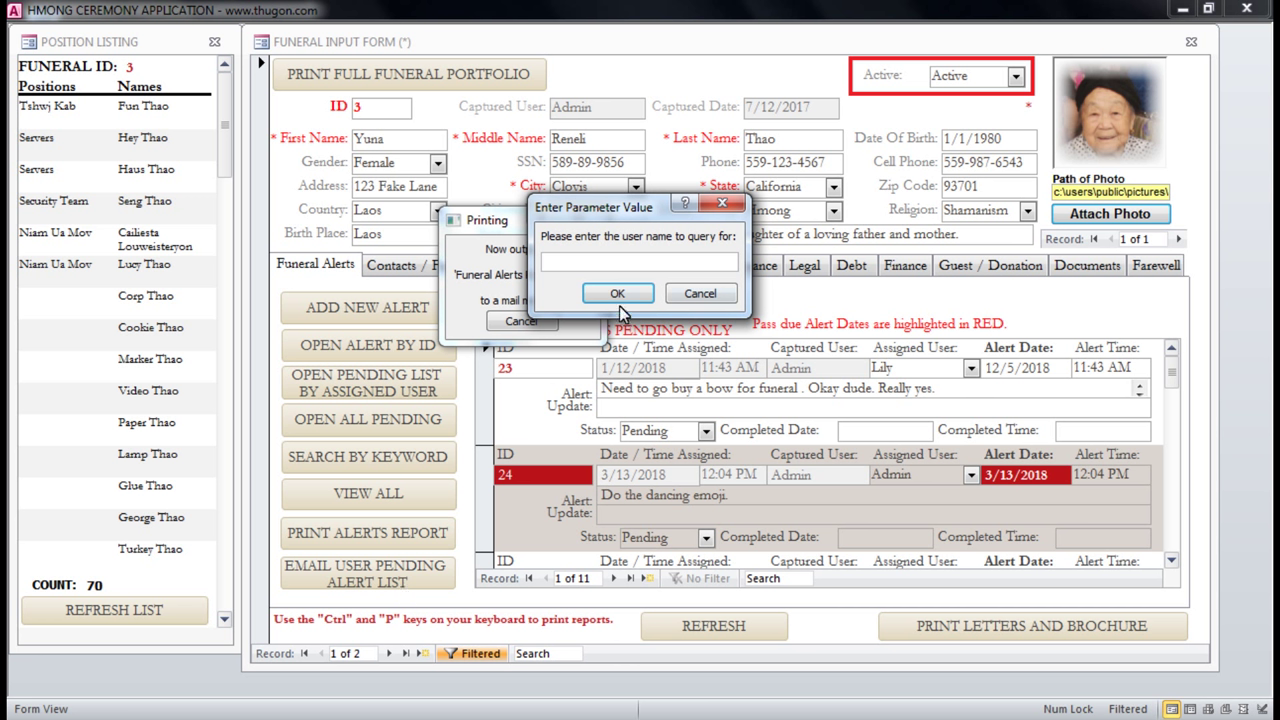
click(703, 295)
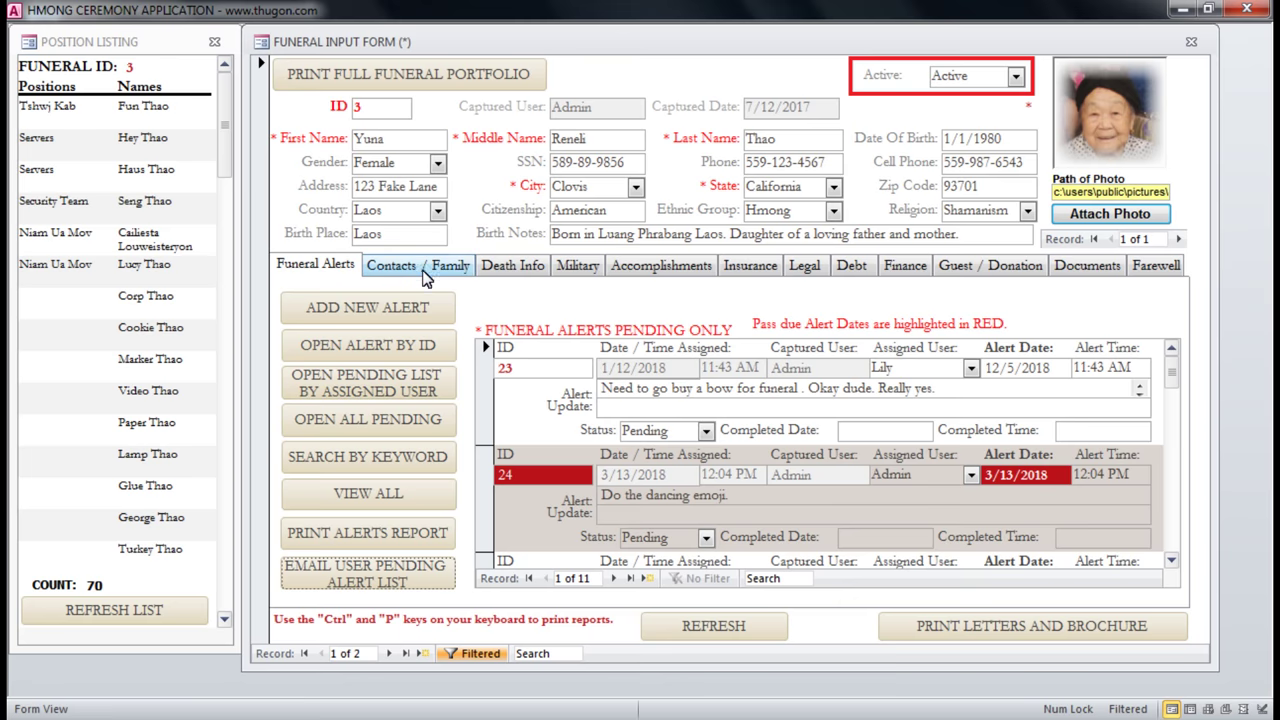
On Contacts / Family, add a new contact and enter their name, phone, cell and e-mail address.
click(416, 268)
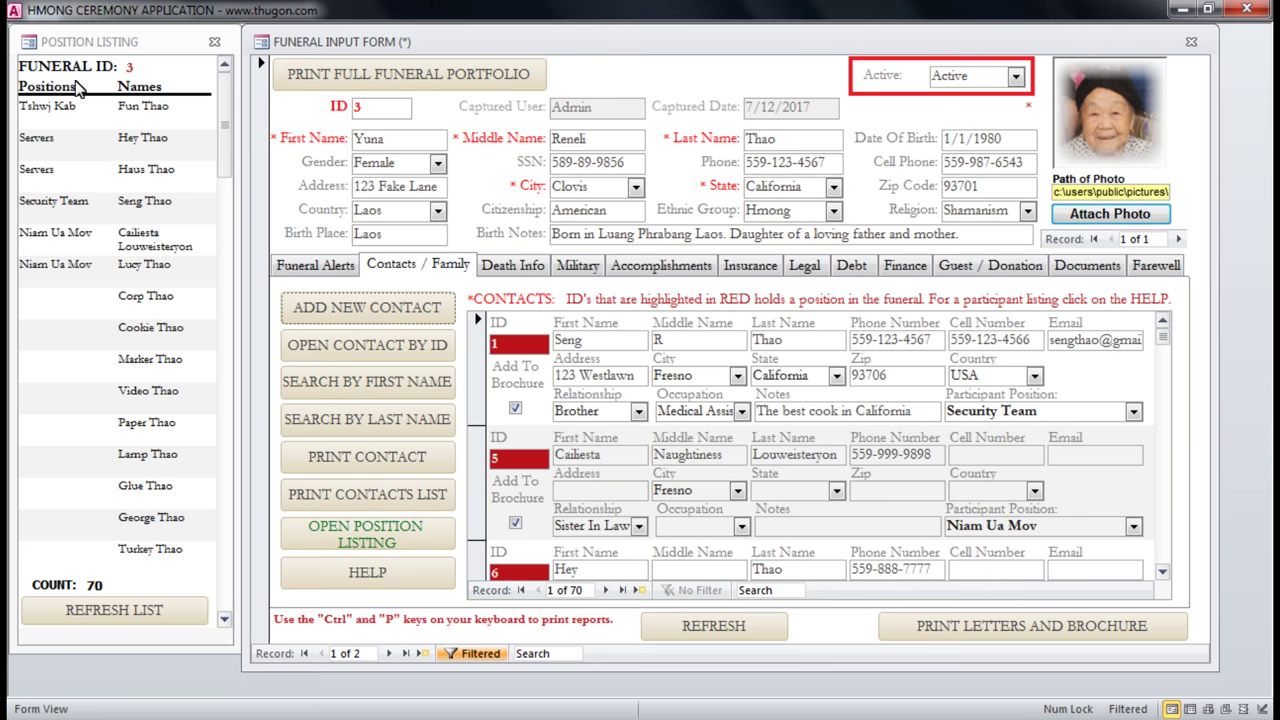
drag(78, 106, 10, 106)
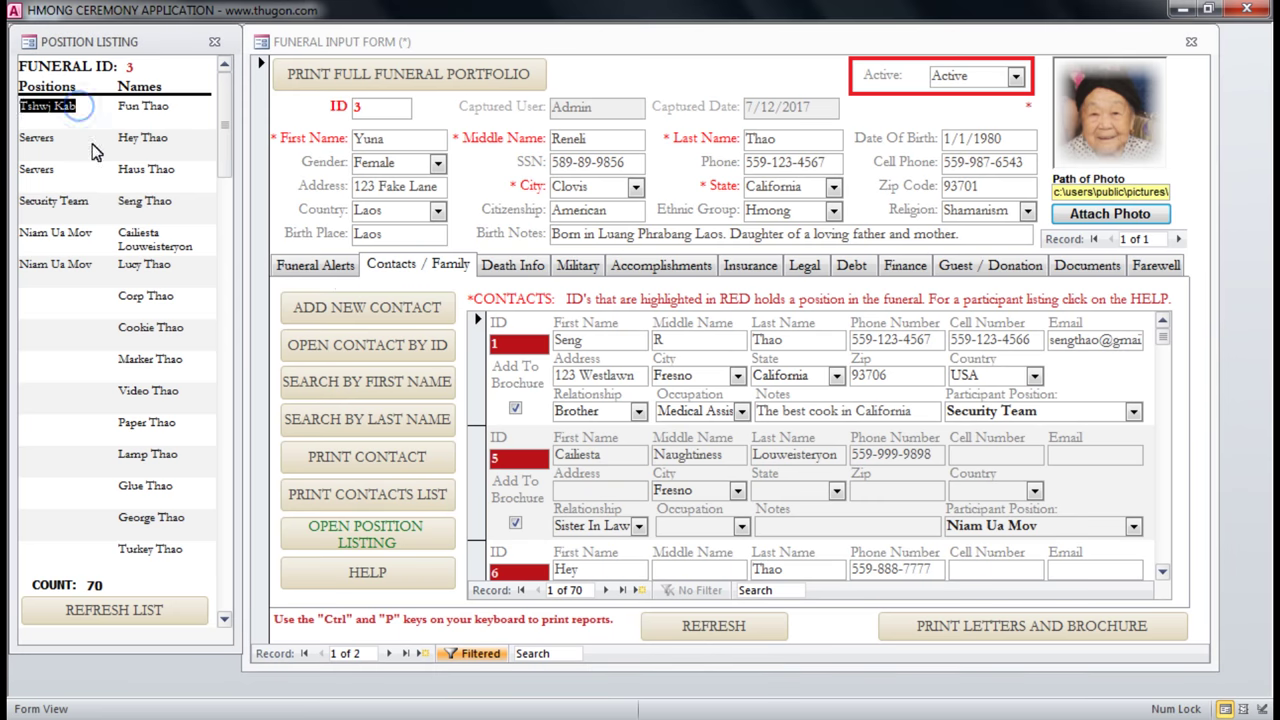
click(372, 305)
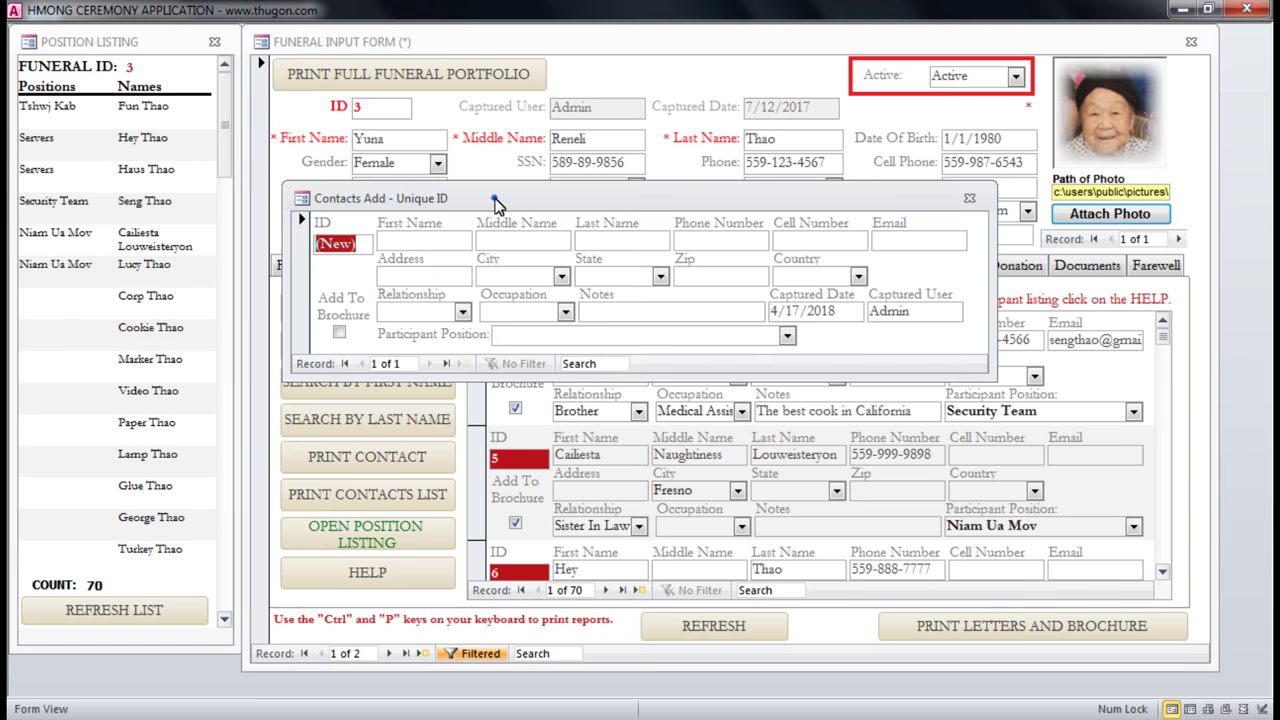
drag(491, 200, 621, 221)
click(567, 261)
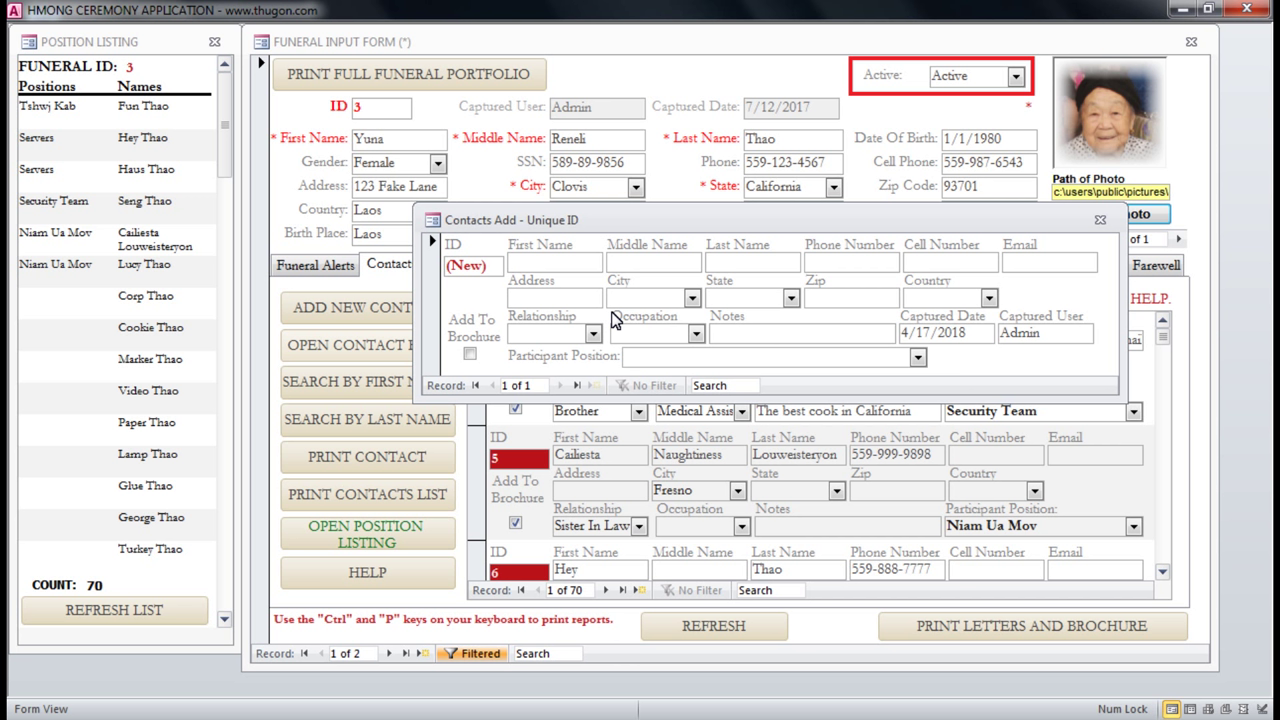
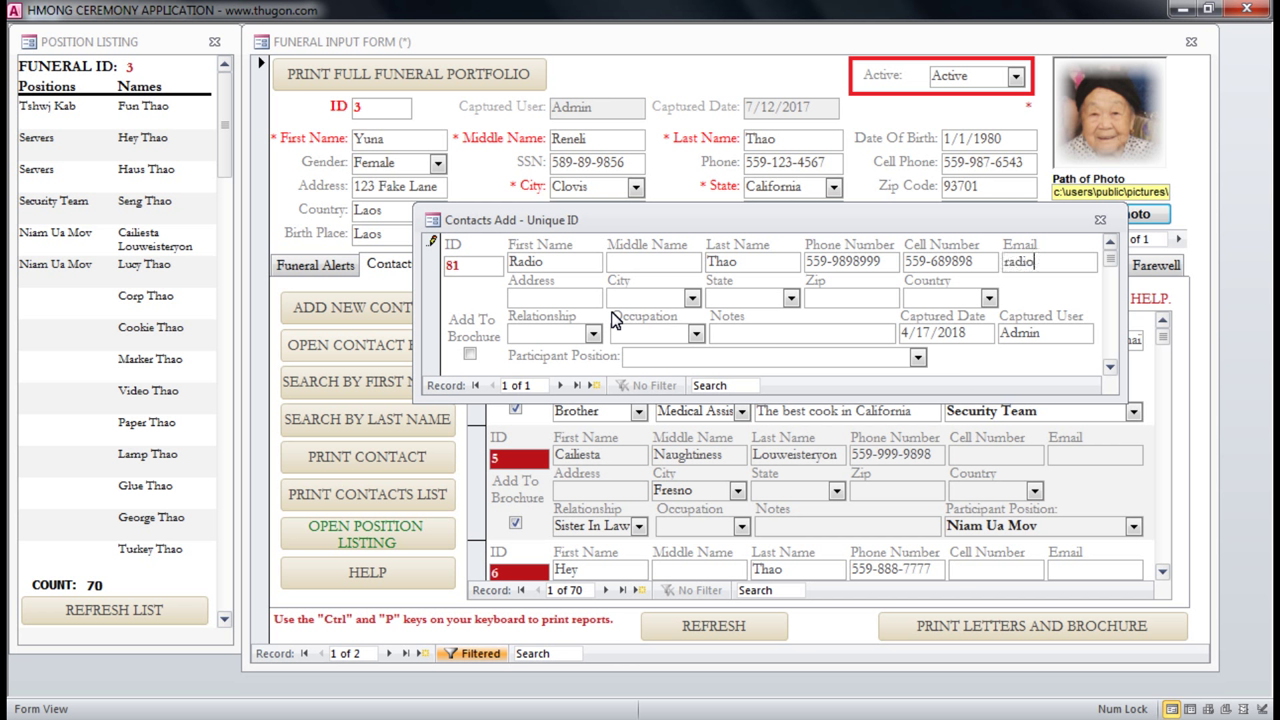
key(Tab)
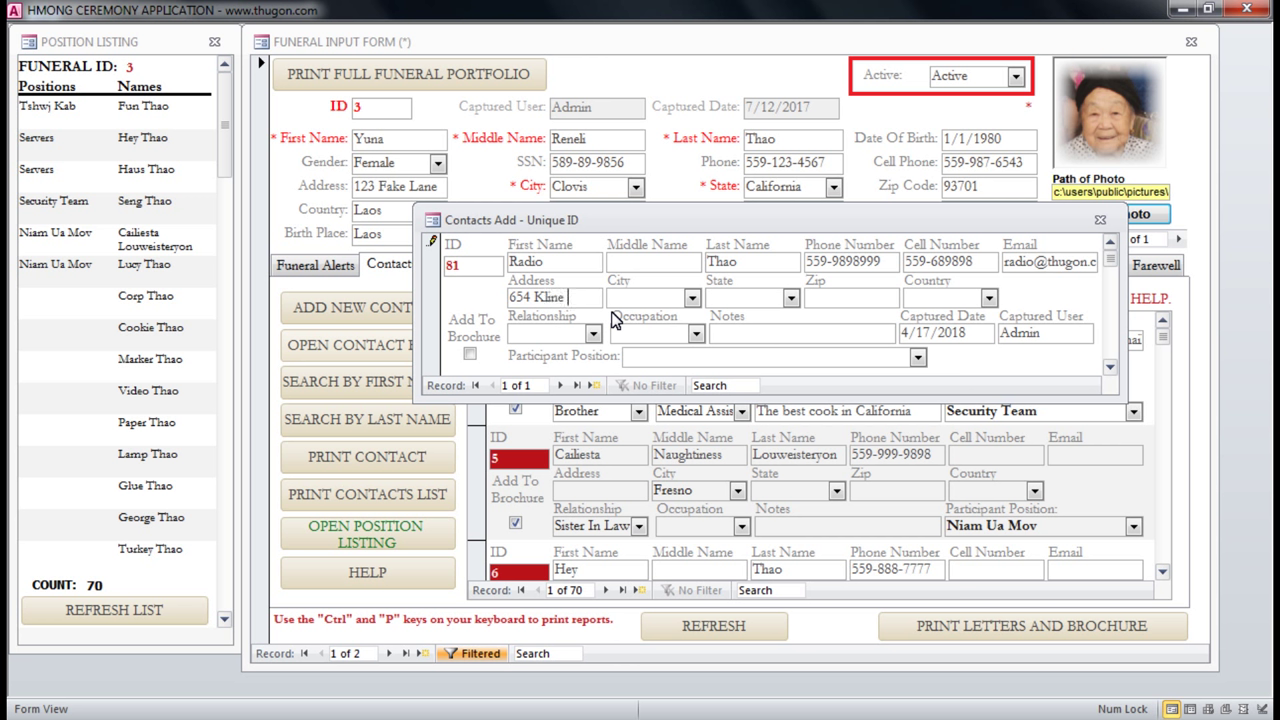
Finish the contact's city, state and country, and set the relationship to Aunt.
text(Fresno)
key(Tab)
text(C)
key(Tab)
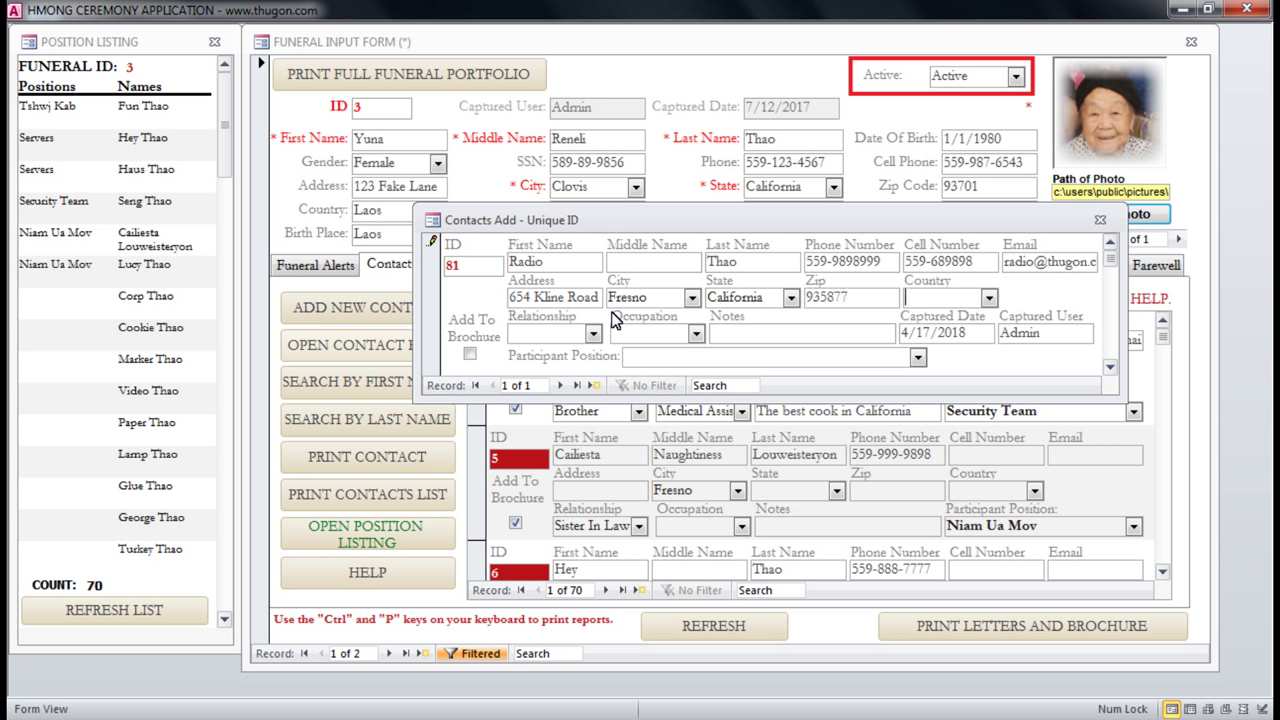
text(USA)
key(Tab)
click(593, 333)
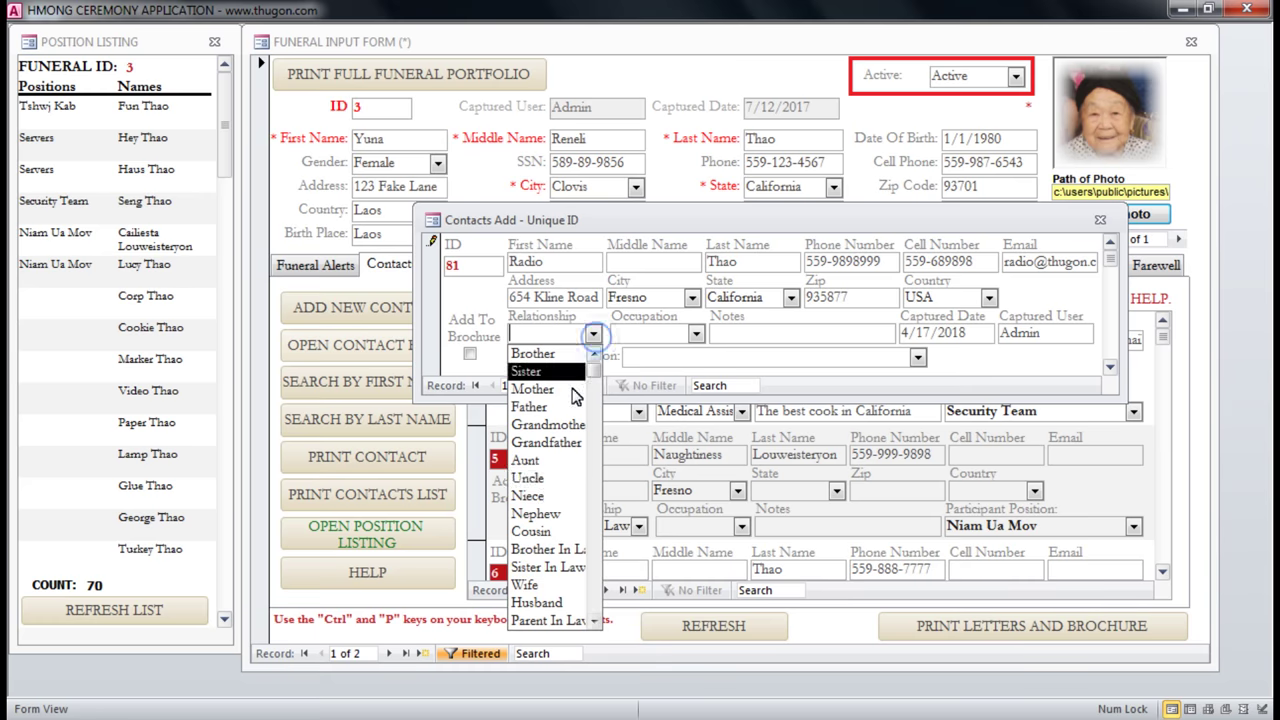
click(526, 460)
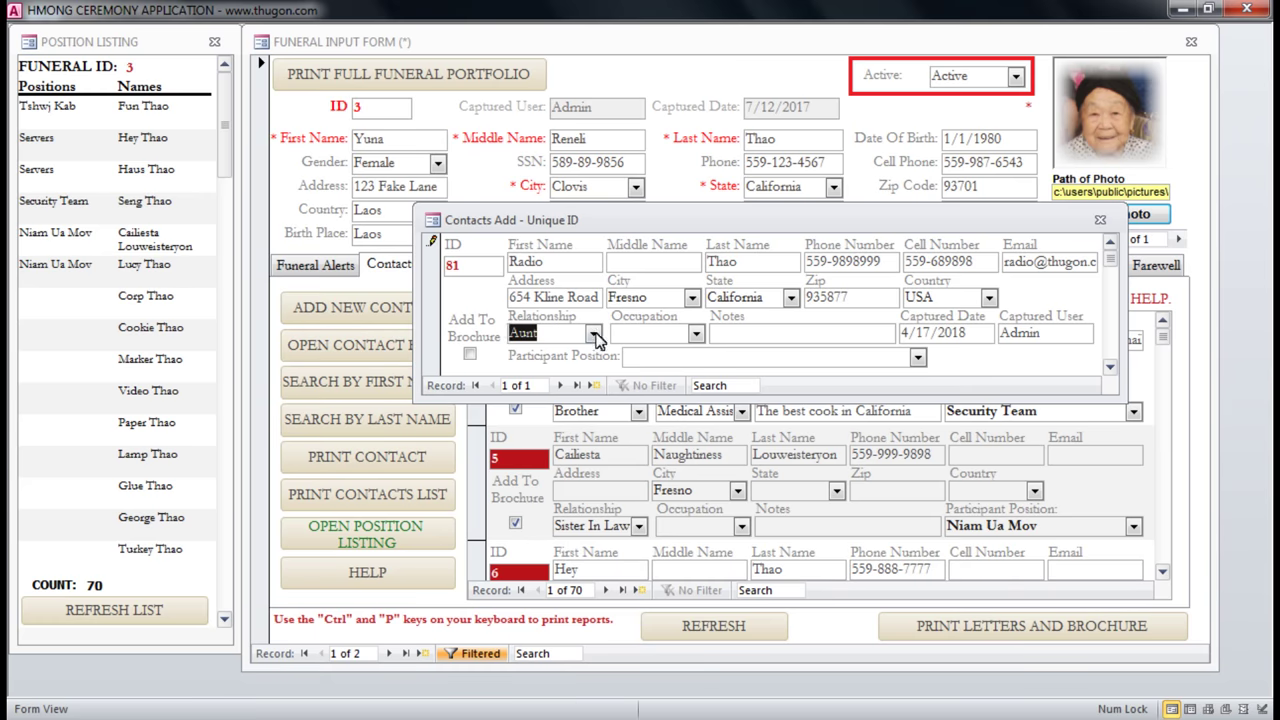
Set the contact's occupation to Teacher, leaving it excluded from the brochure.
click(695, 333)
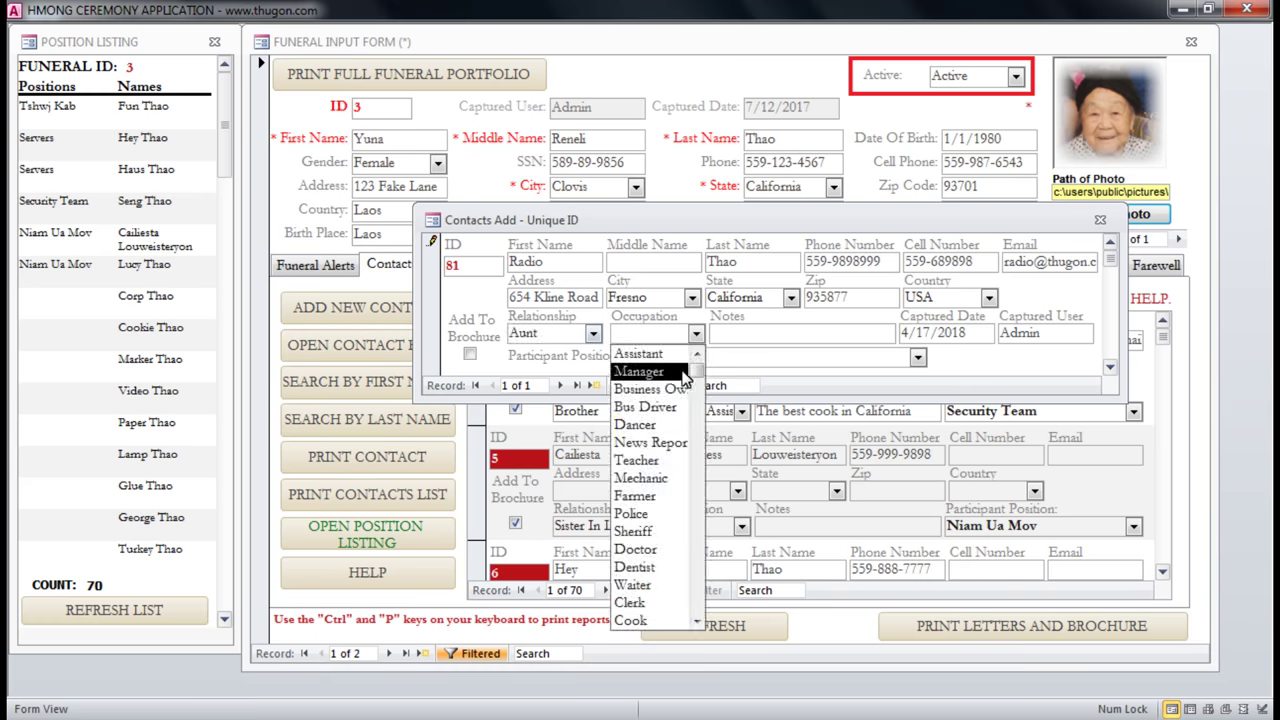
click(636, 460)
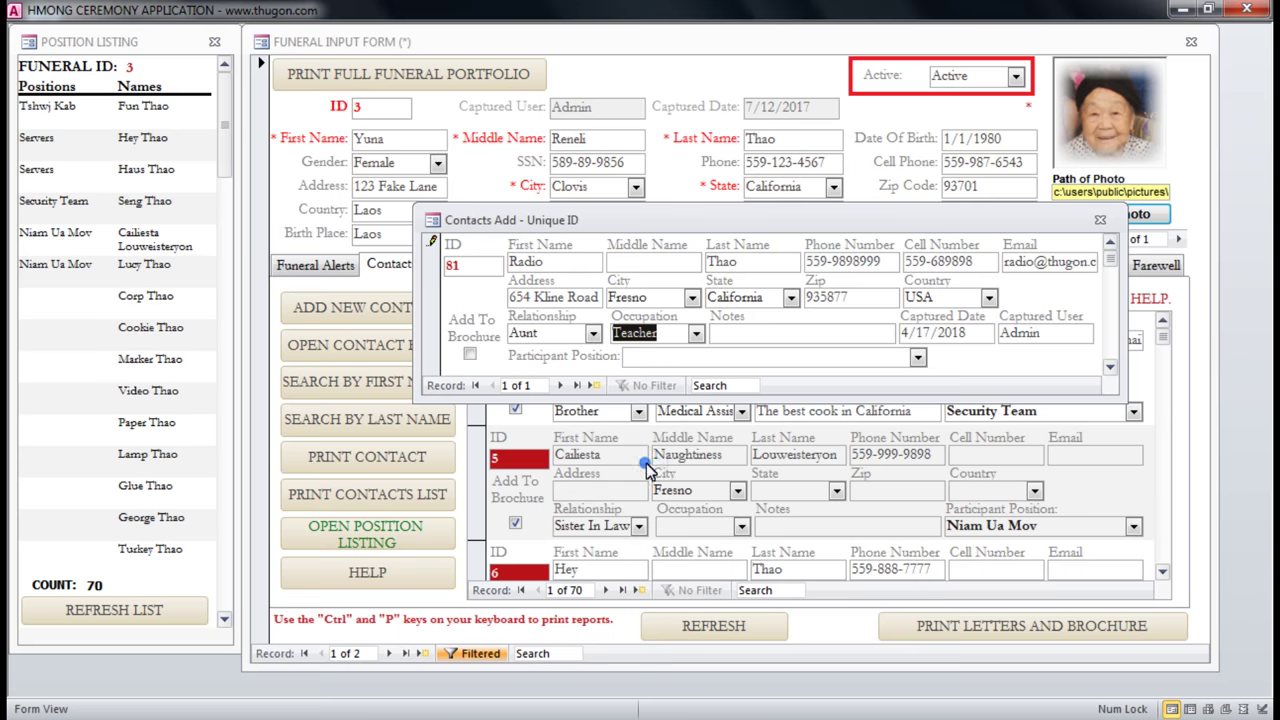
click(790, 333)
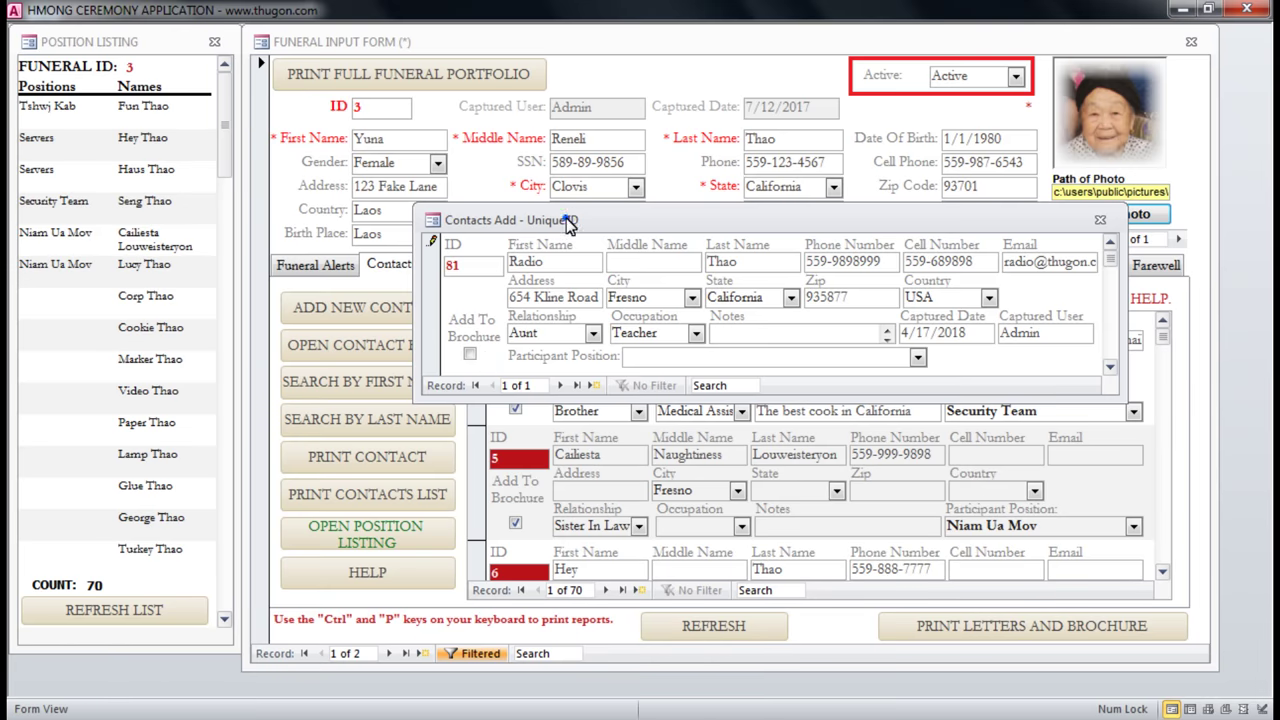
drag(571, 220, 582, 95)
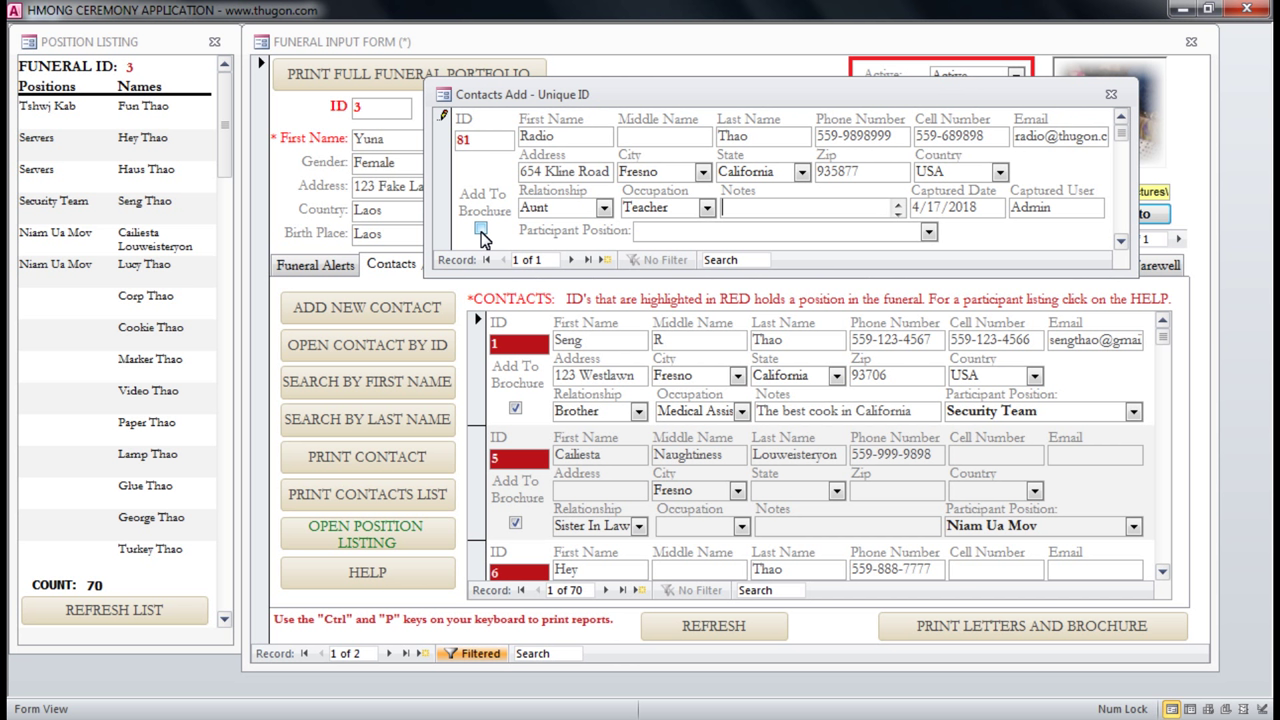
click(480, 230)
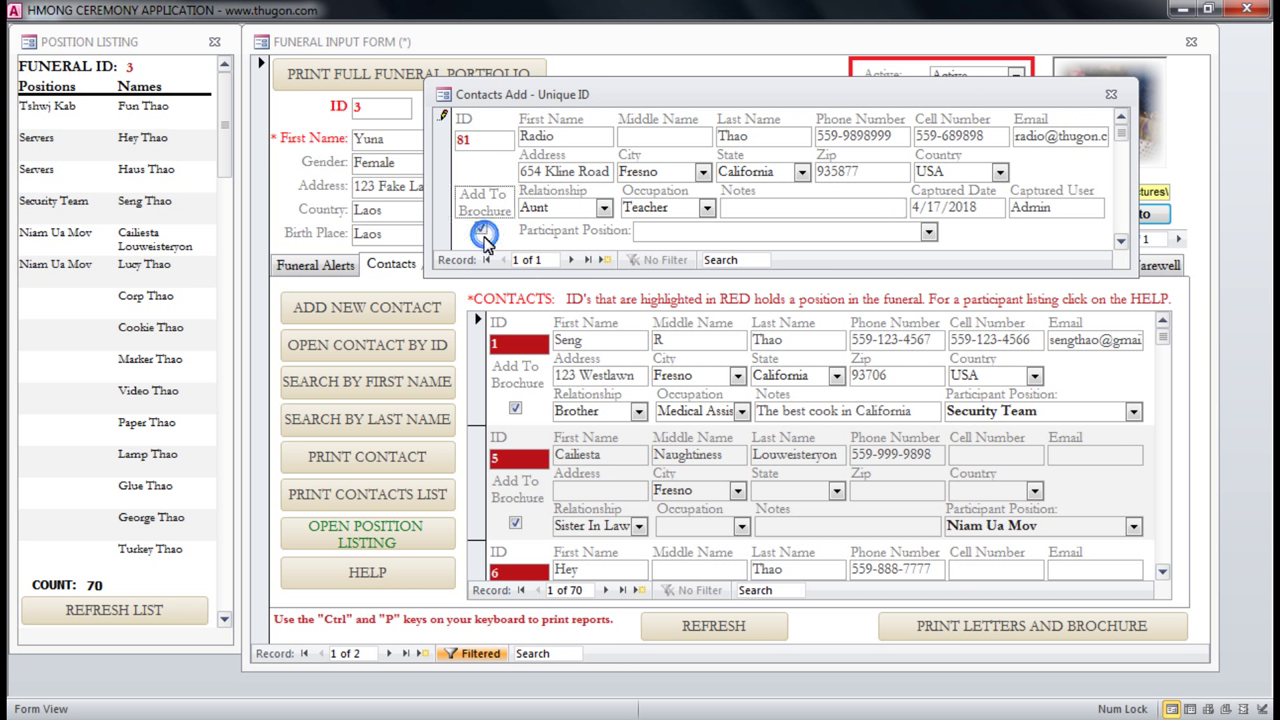
click(480, 230)
Assign the contact the participant position Kav Xwm.
click(929, 235)
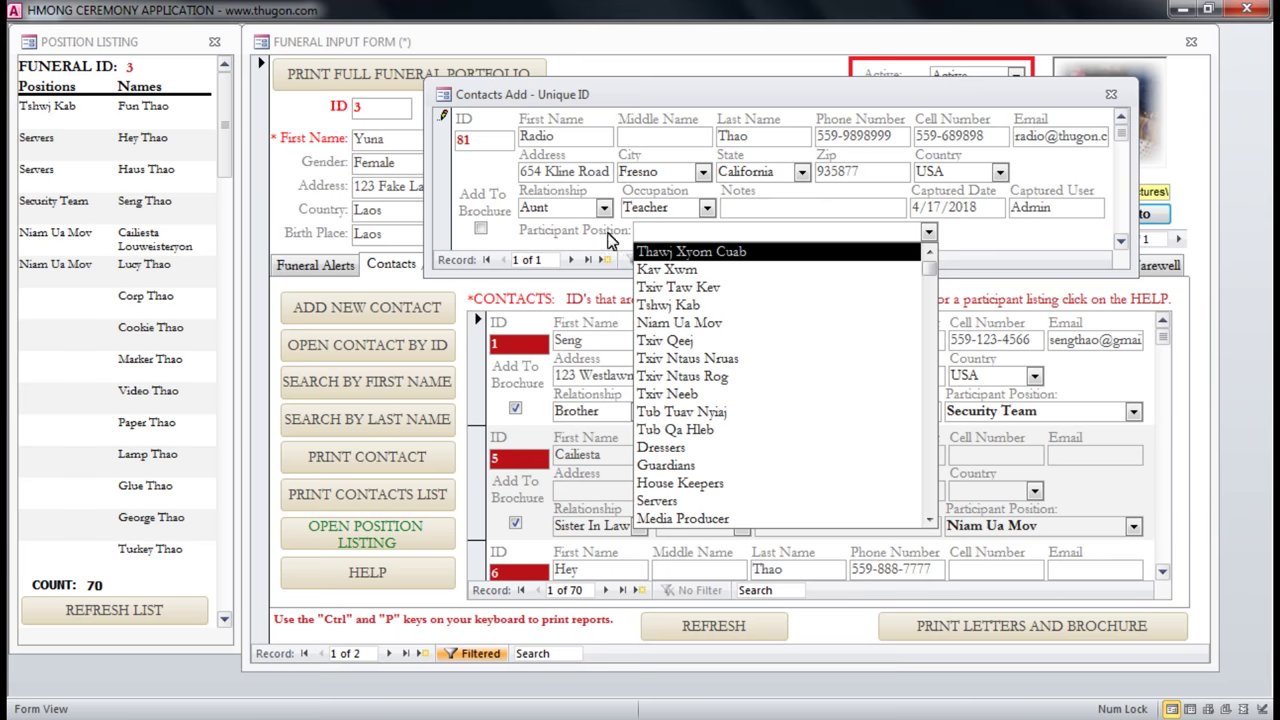
scroll(848, 437, down, 3)
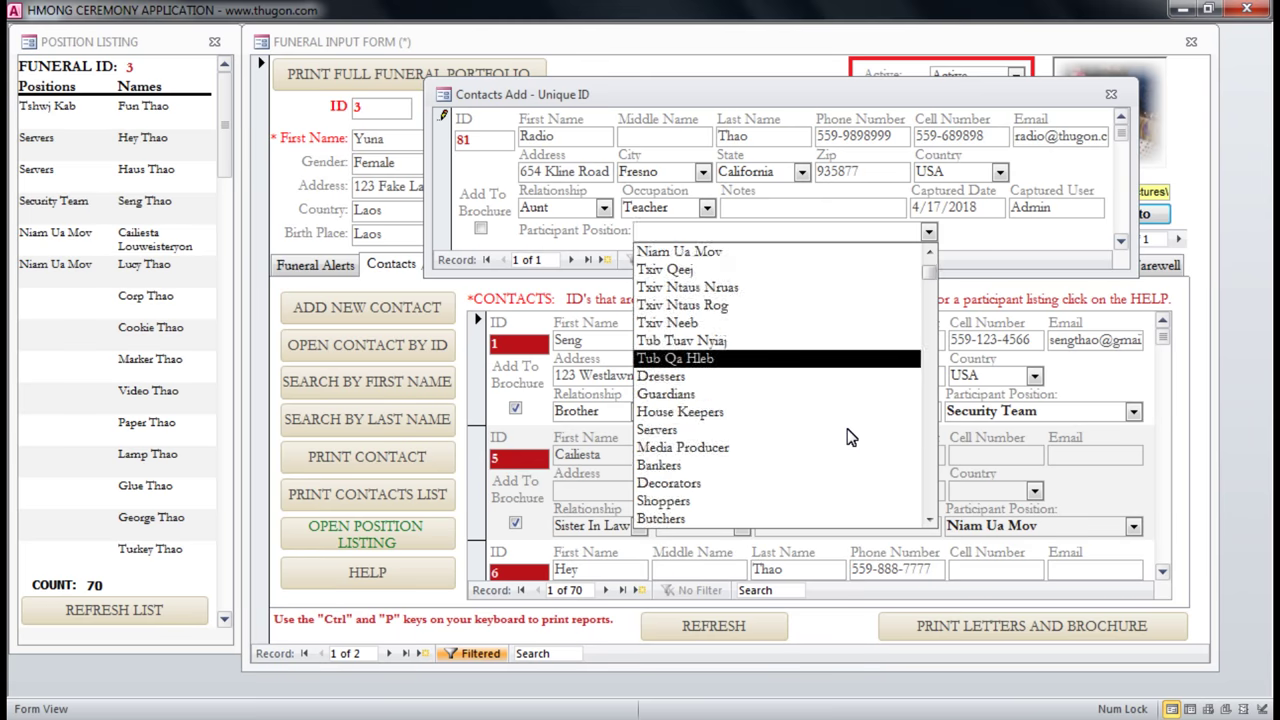
scroll(760, 490, up, 3)
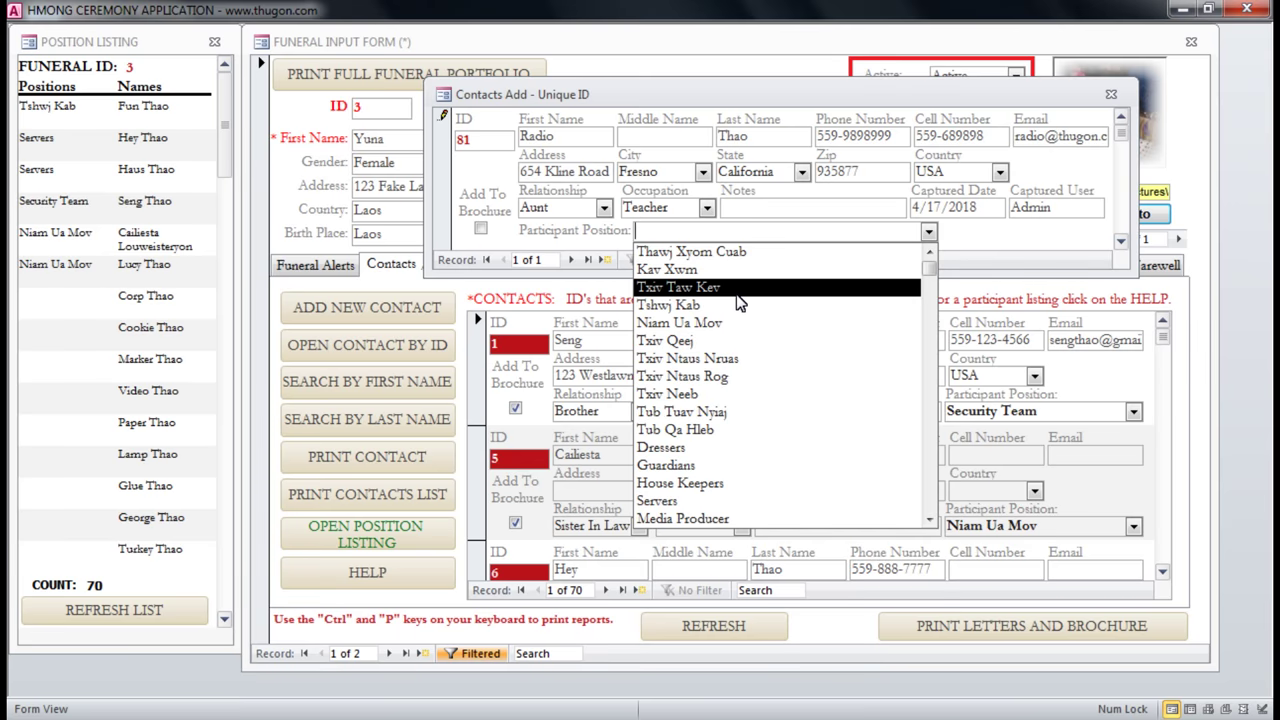
click(660, 271)
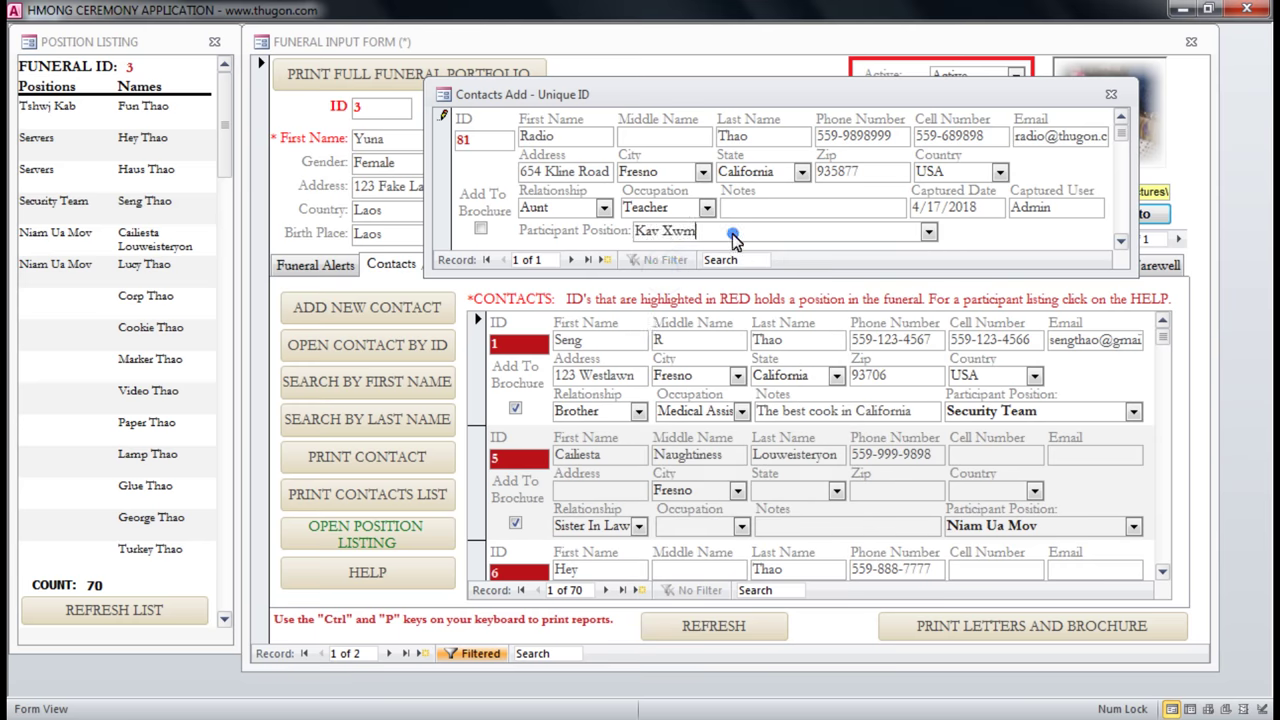
click(708, 240)
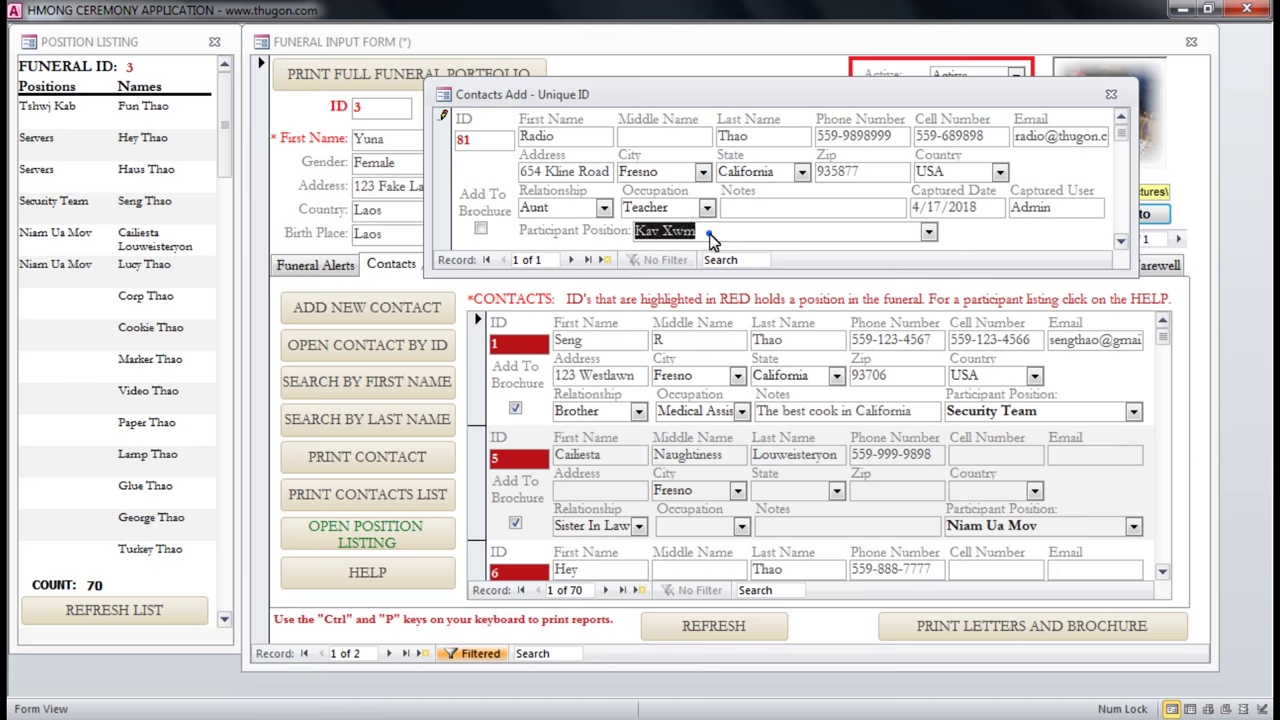
click(929, 233)
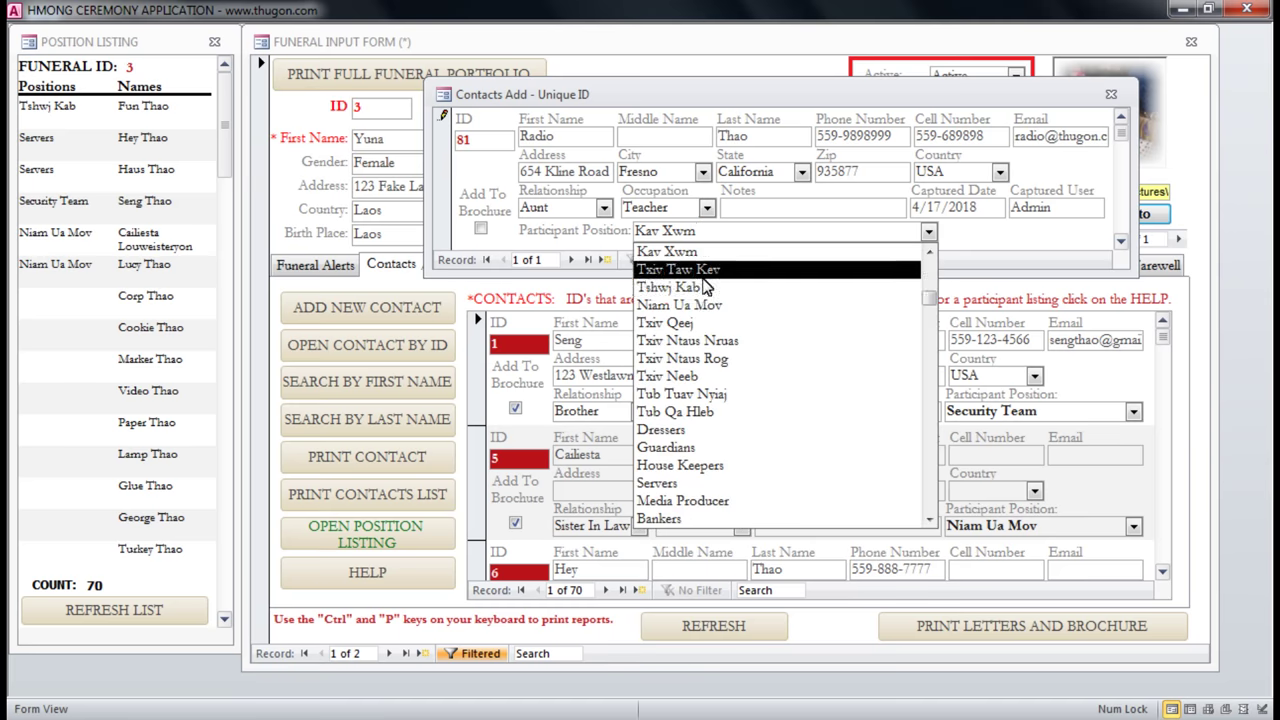
scroll(718, 415, down, 3)
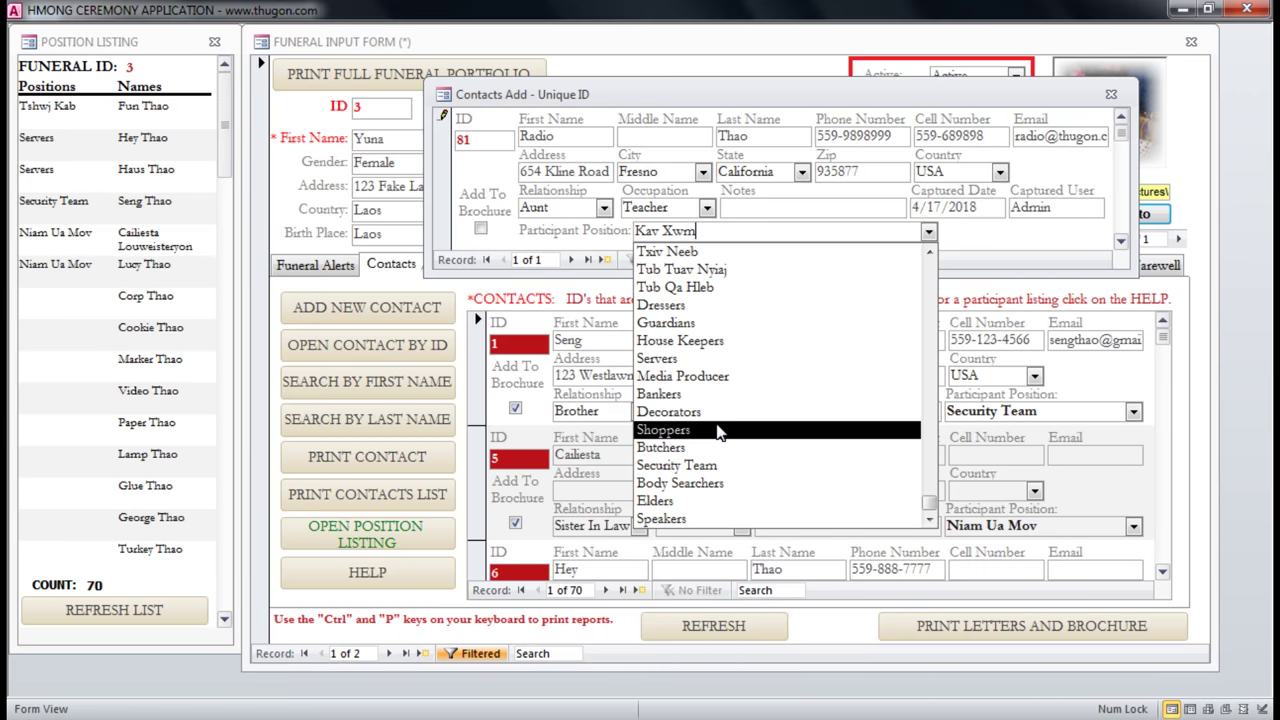
scroll(705, 400, up, 3)
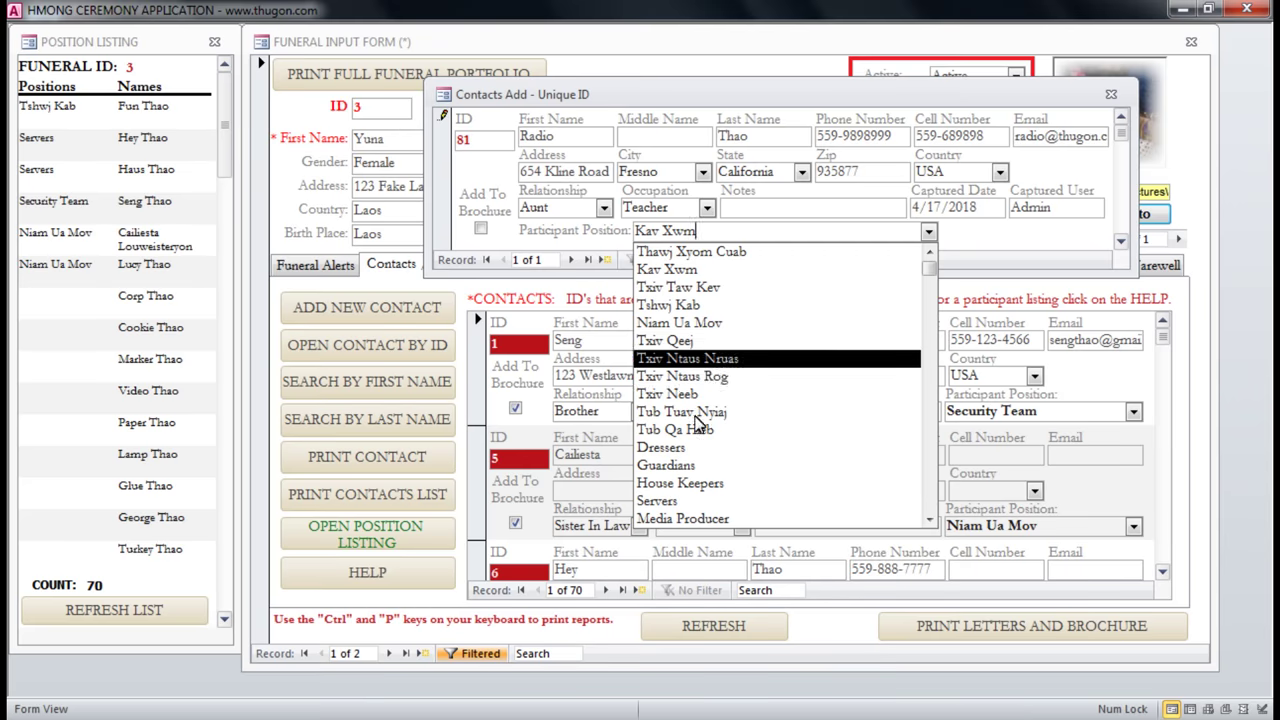
click(762, 207)
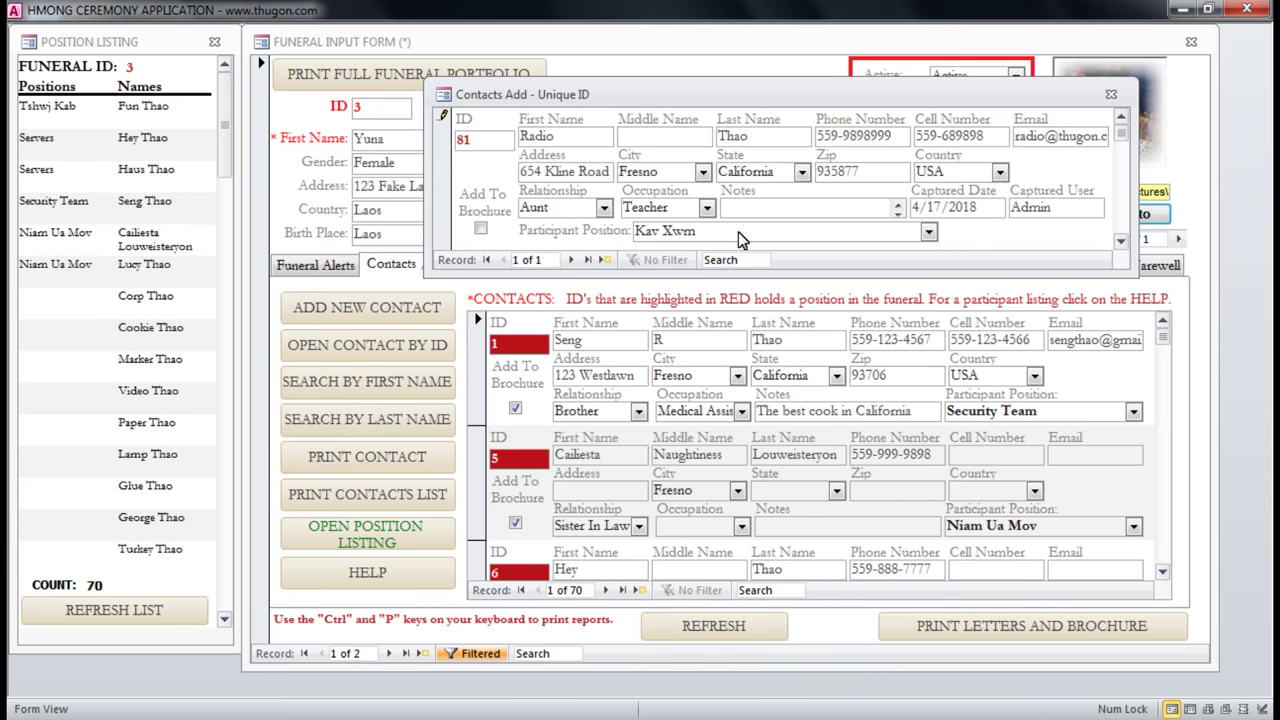
click(720, 232)
click(1111, 96)
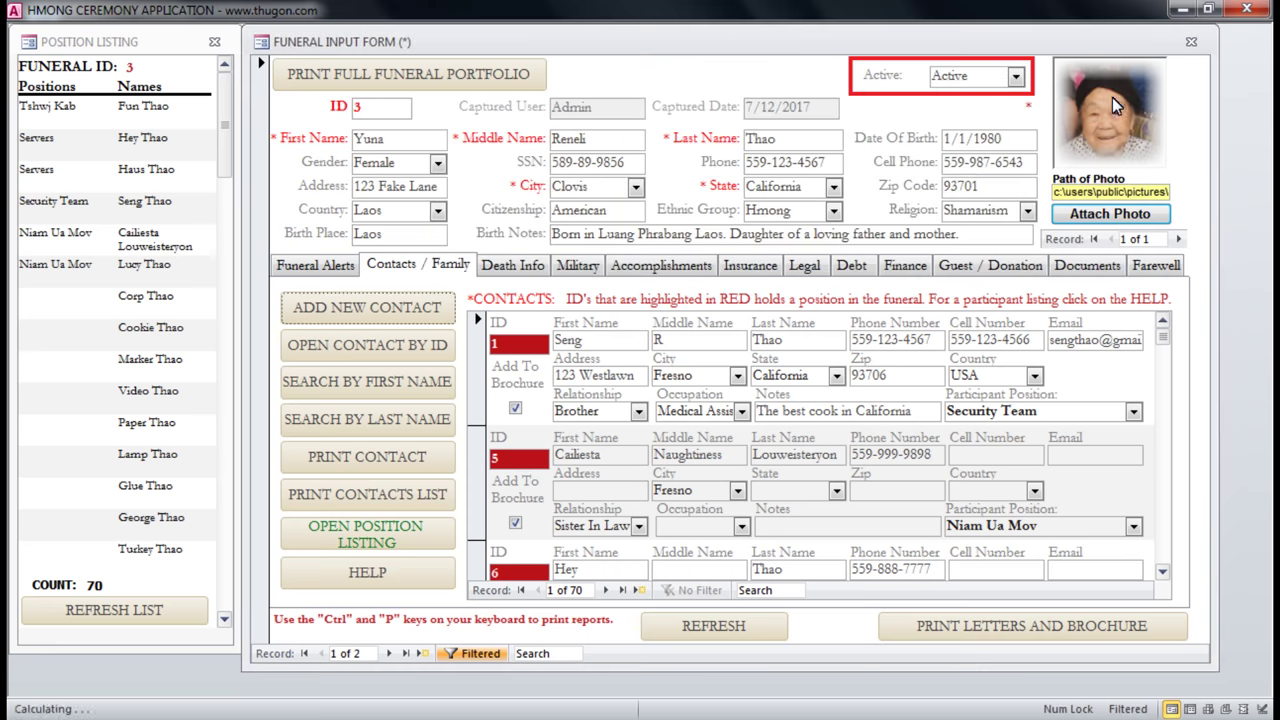
click(737, 632)
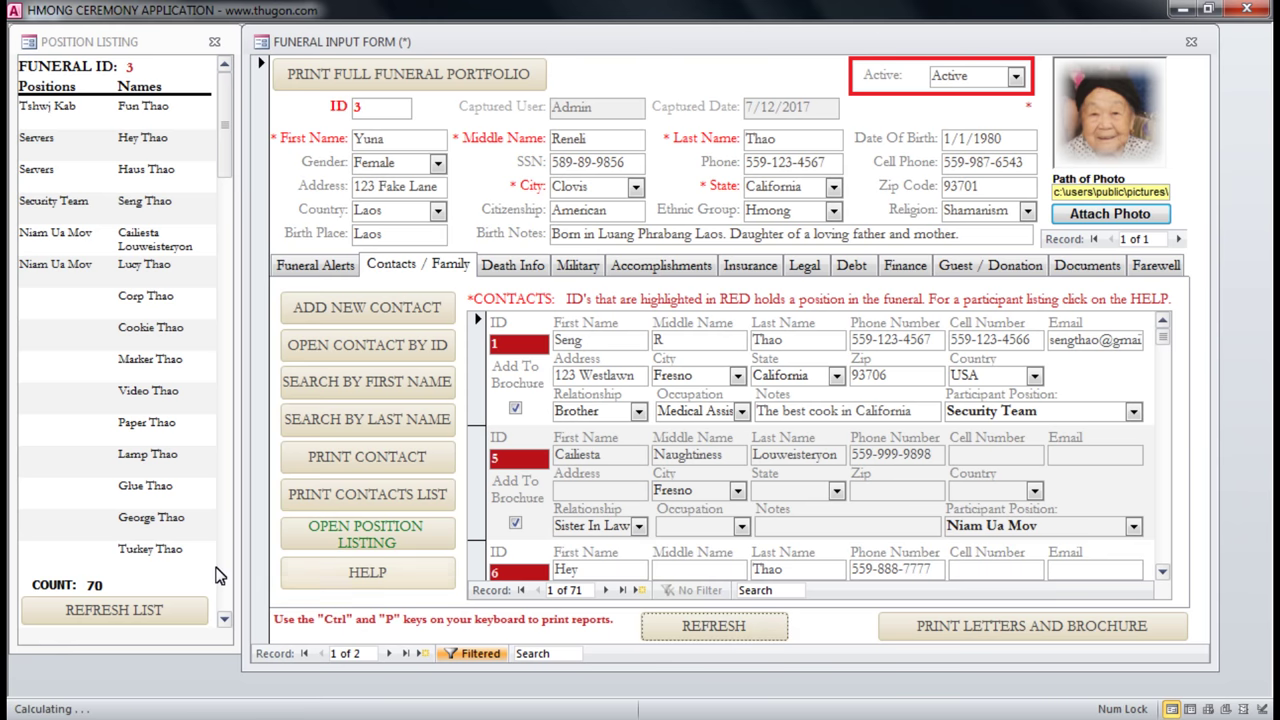
click(86, 41)
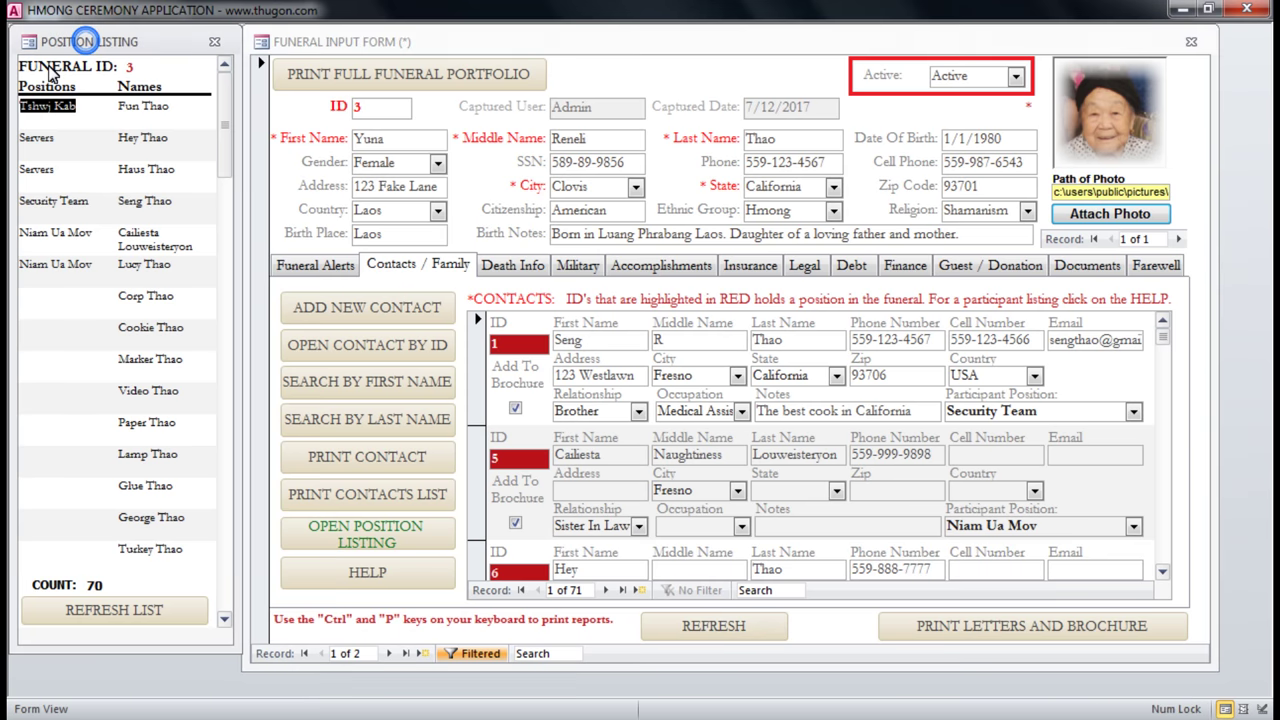
click(120, 612)
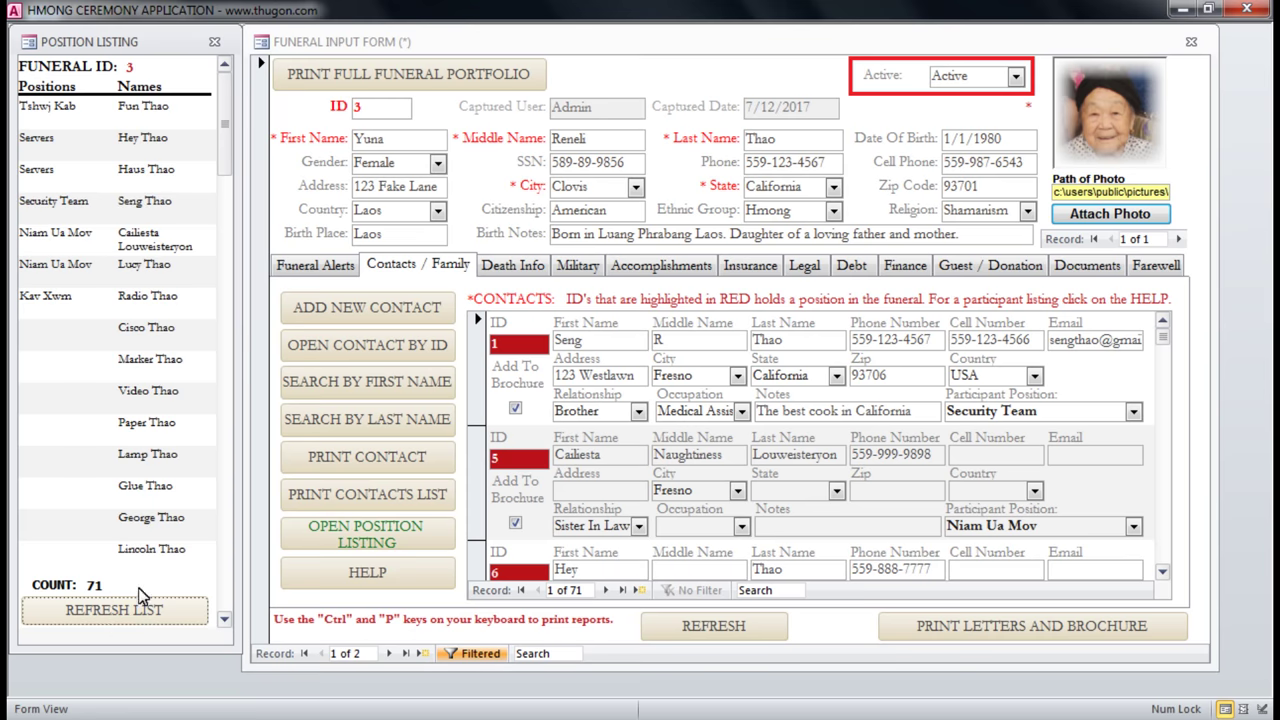
drag(22, 297, 185, 292)
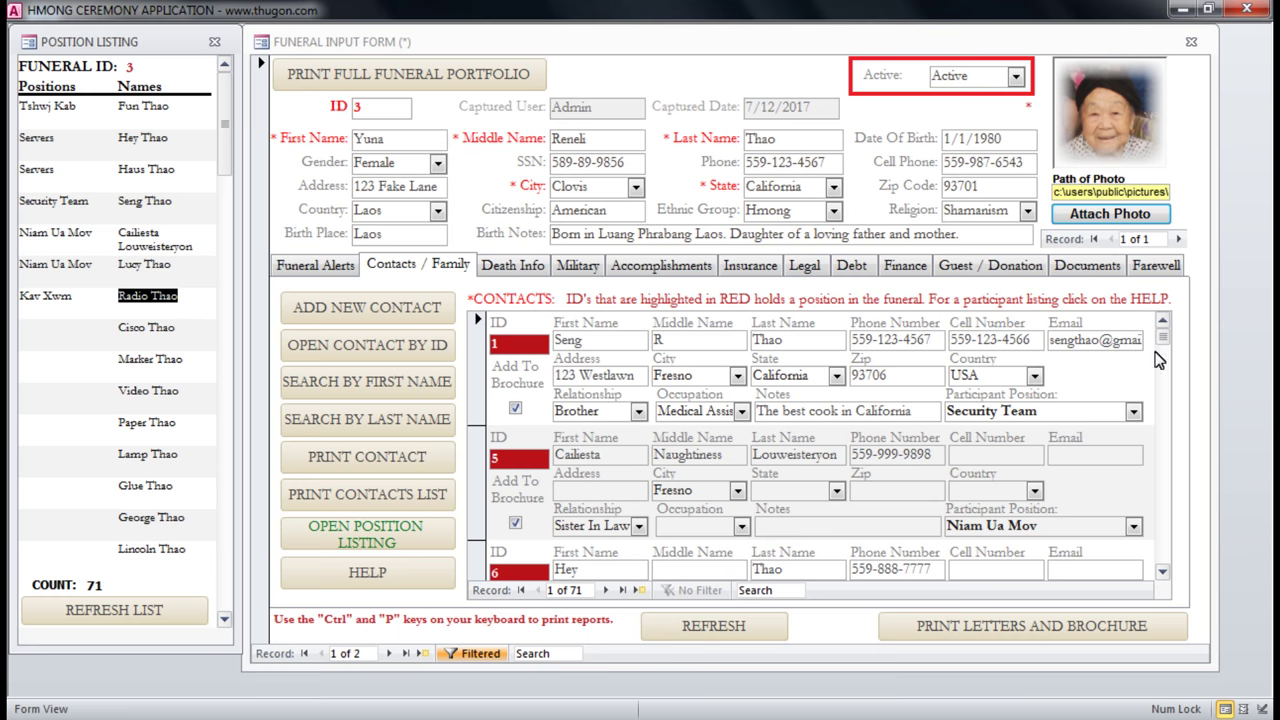
Close the position listing panel and reopen it from the funeral form.
click(875, 412)
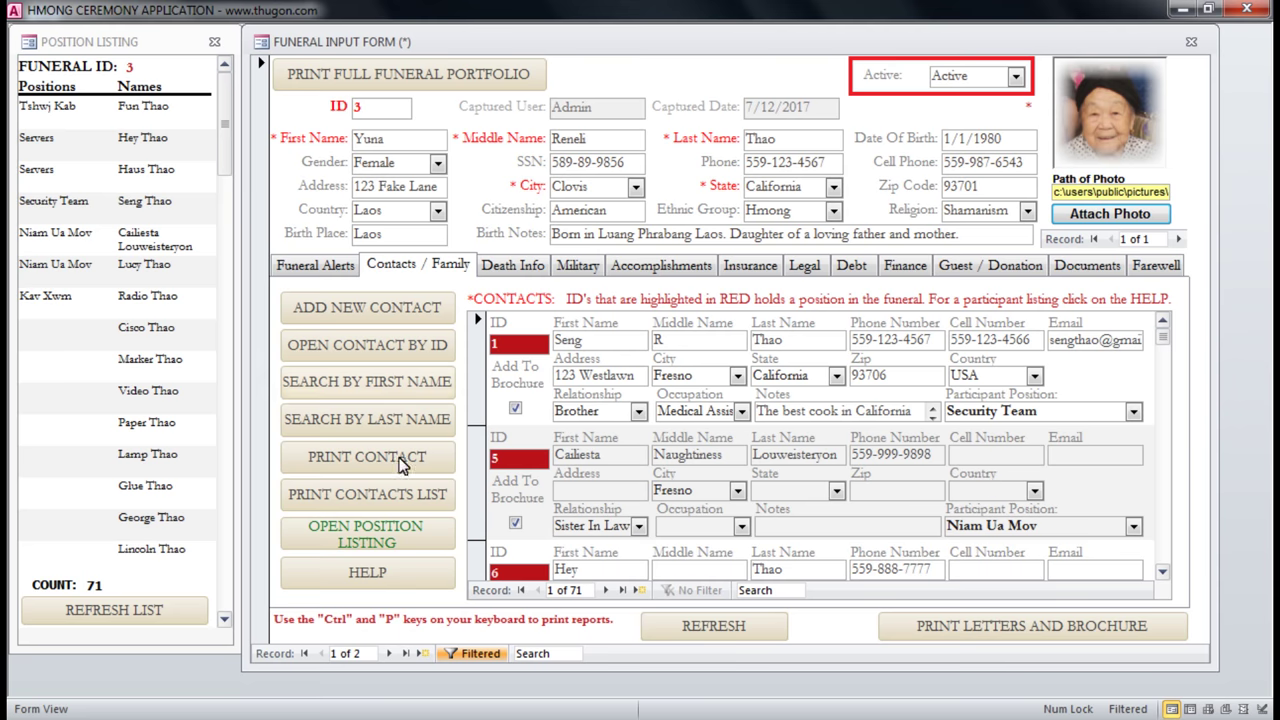
click(74, 105)
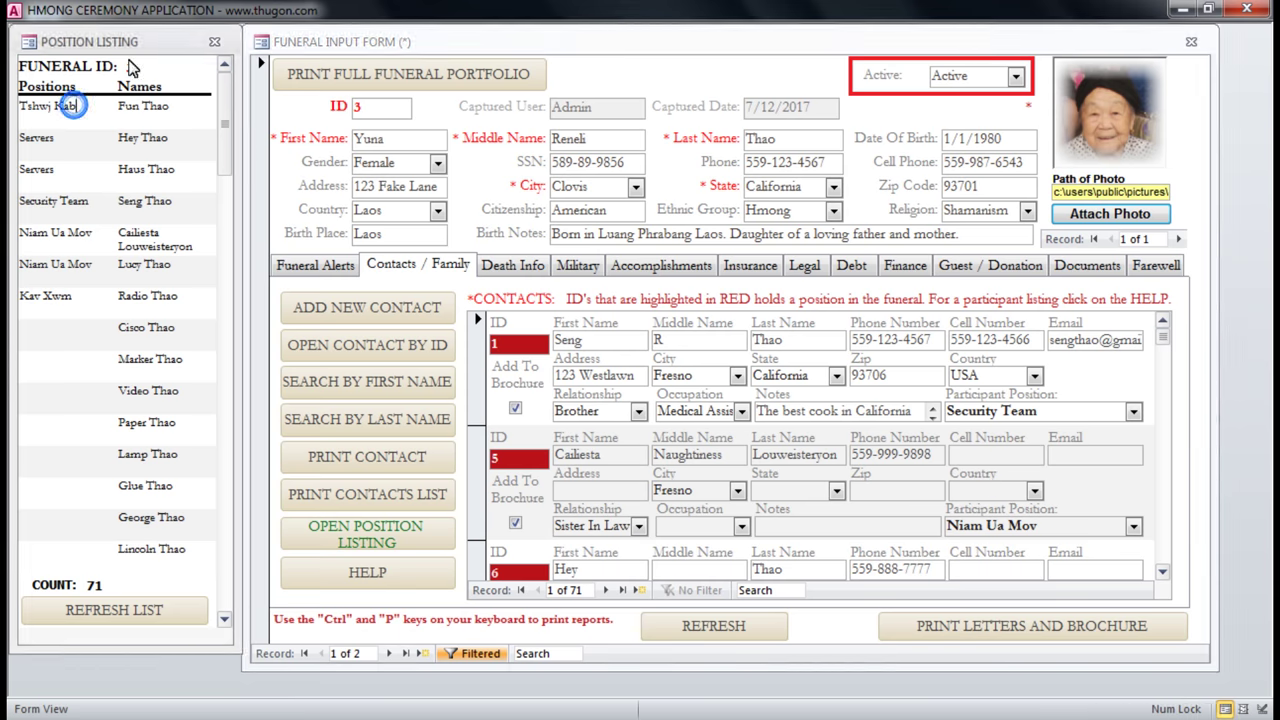
click(212, 44)
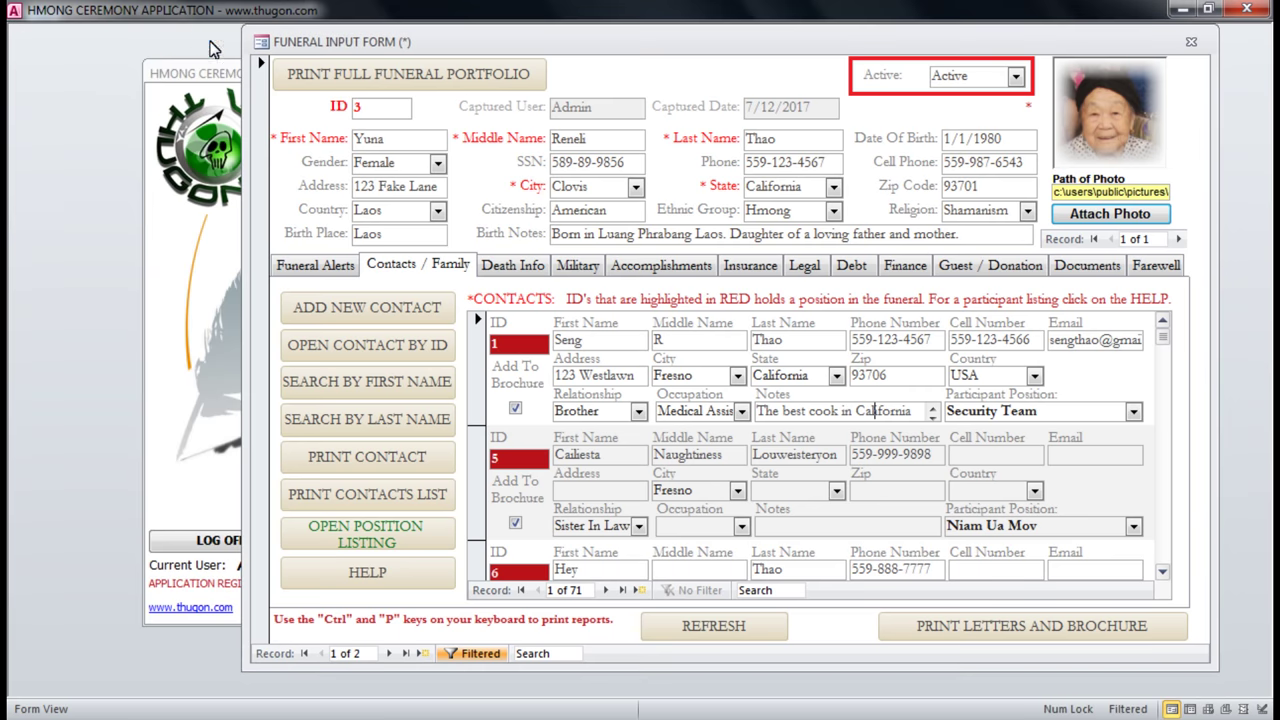
click(378, 538)
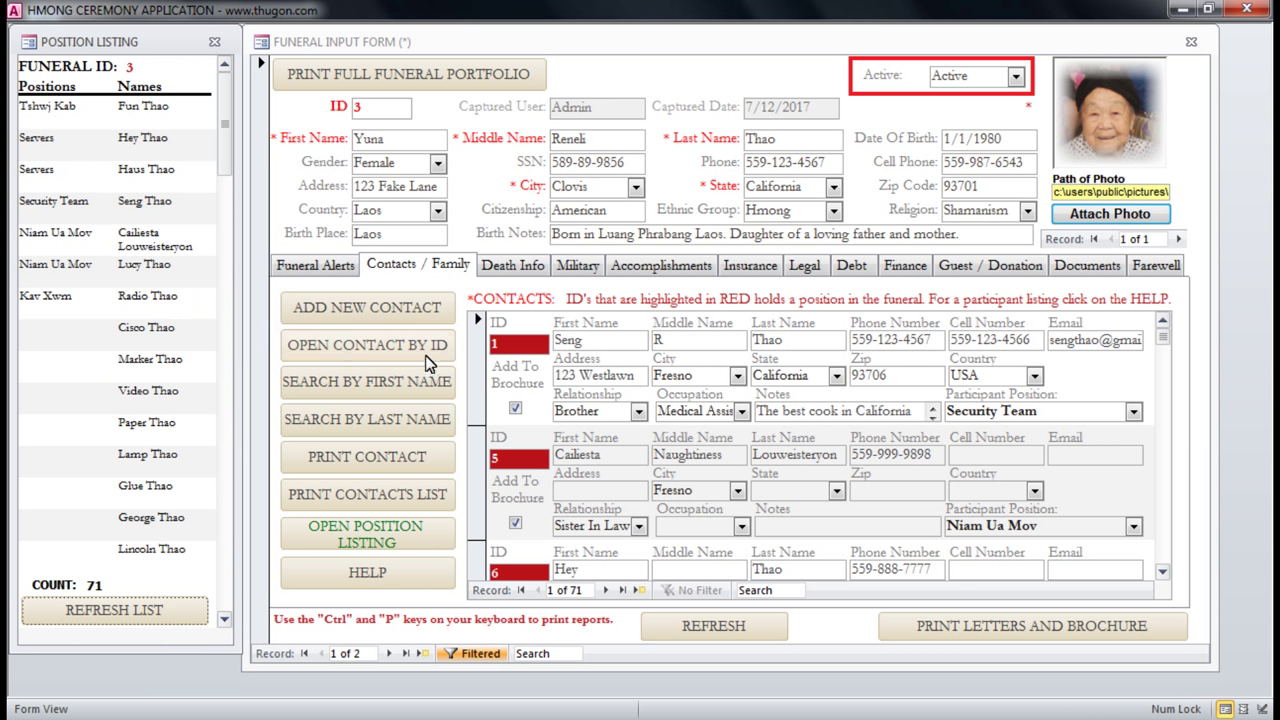
Toggle brochure inclusion for the first, second and eighth contacts.
click(500, 343)
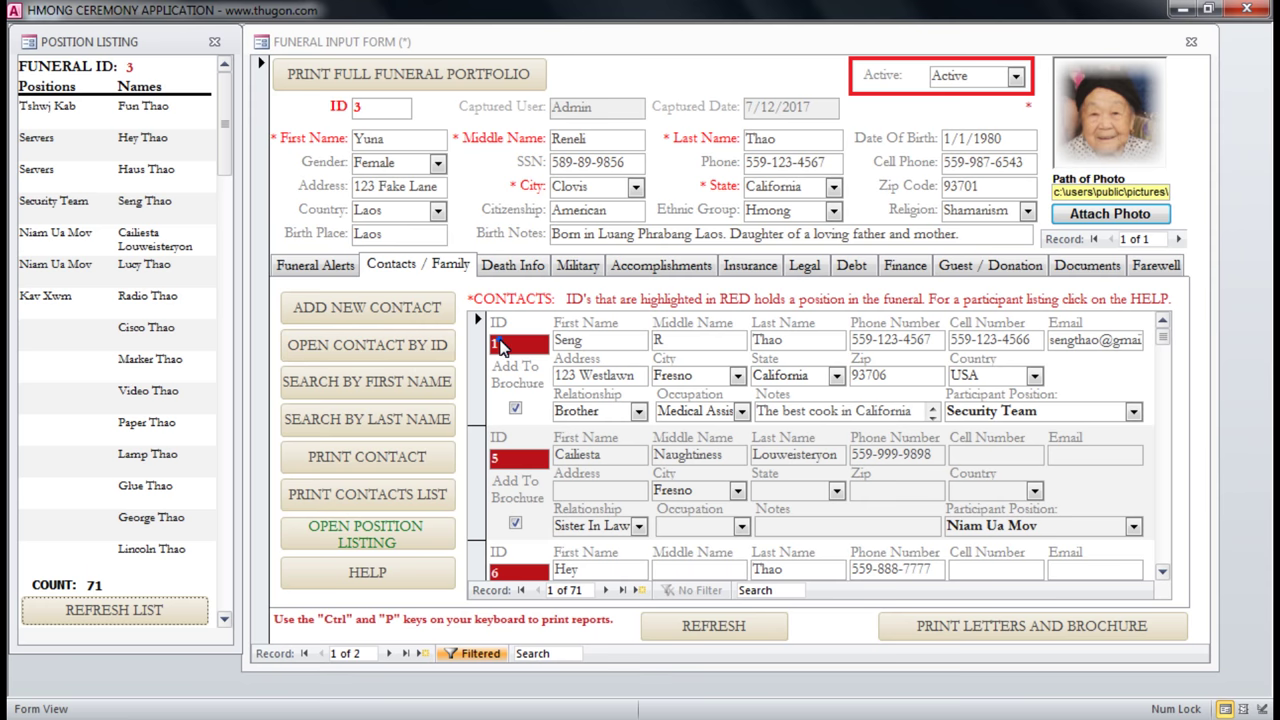
click(514, 412)
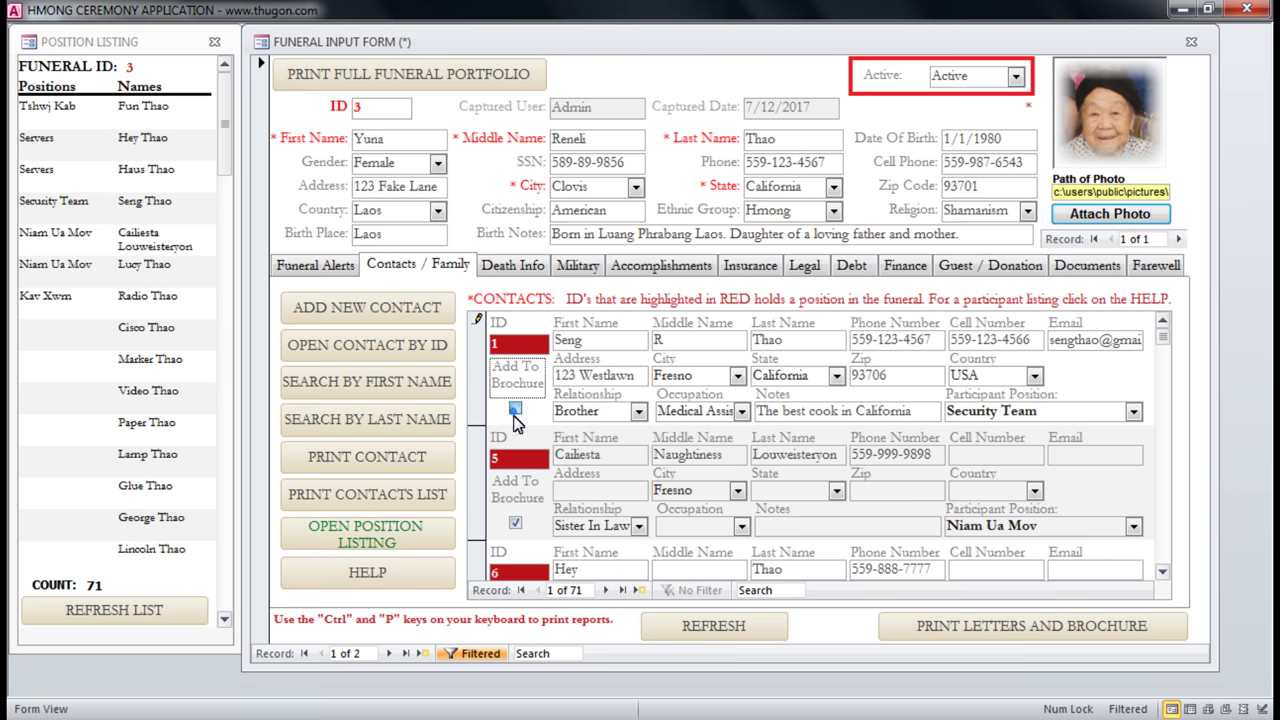
click(518, 525)
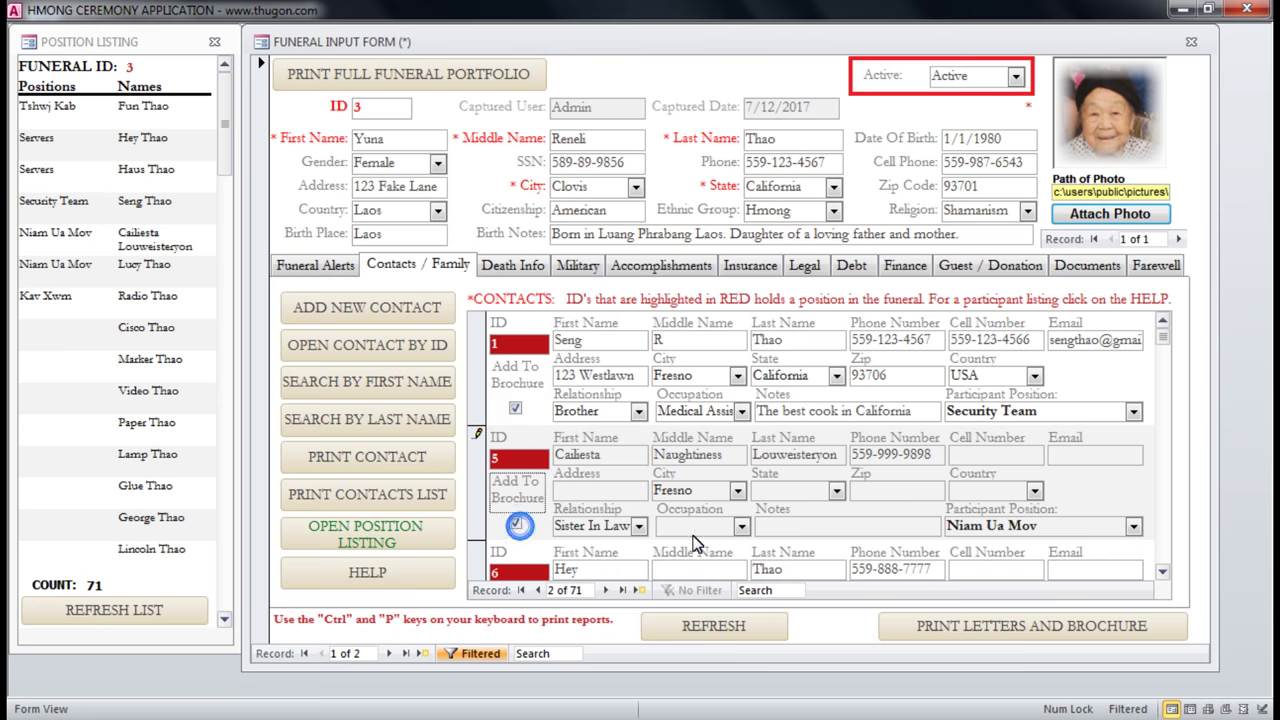
click(1162, 572)
click(1162, 572)
click(1162, 572)
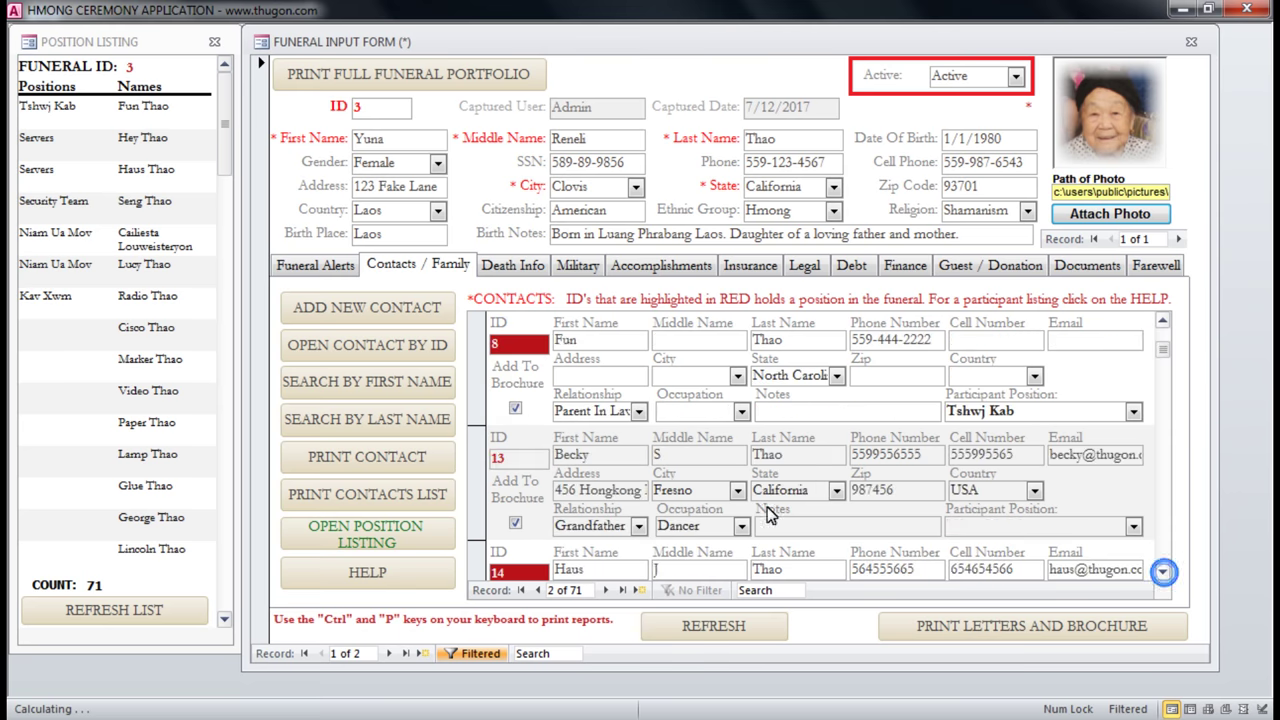
click(516, 411)
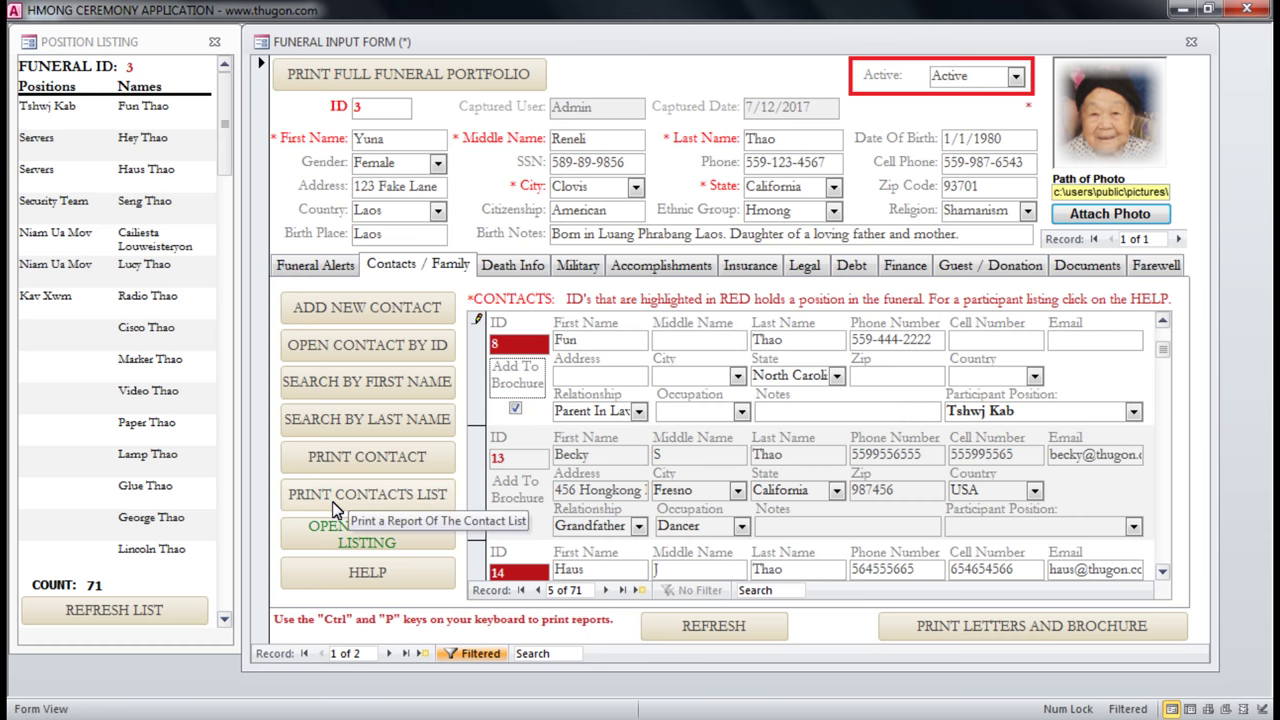
Preview the contact report's last page, zoom on its total count of 71, and close it.
click(411, 503)
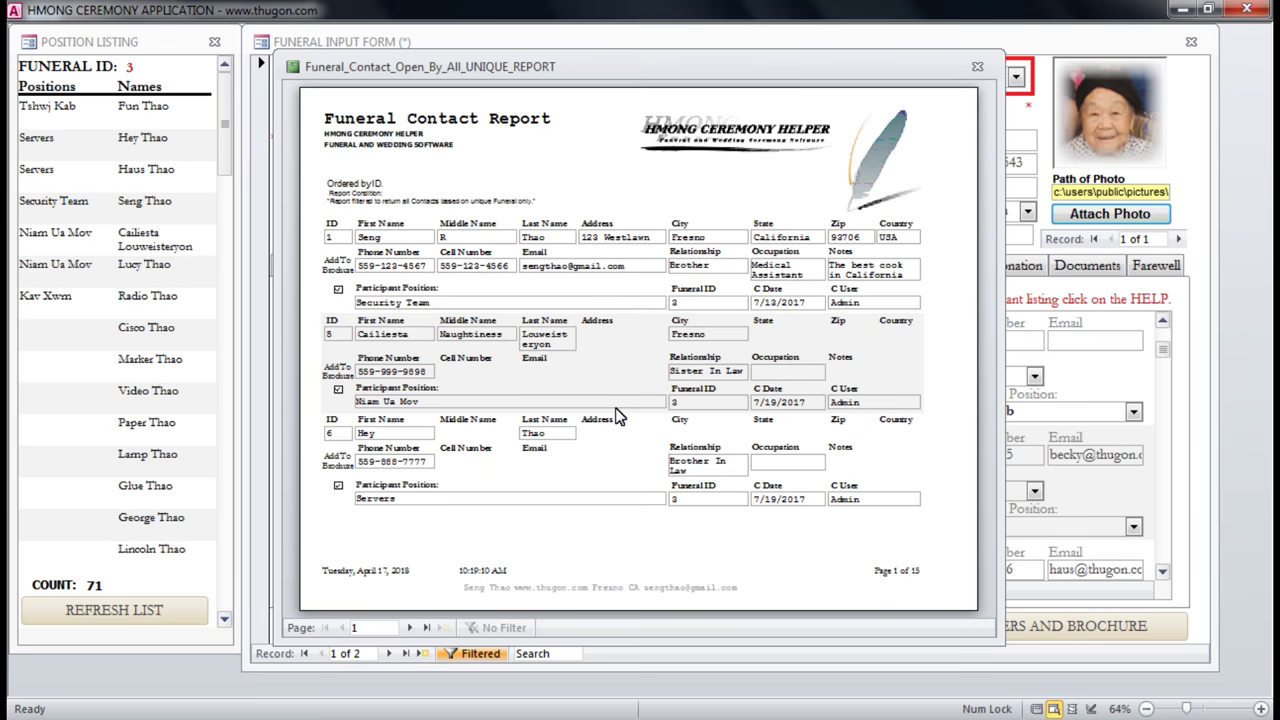
click(426, 627)
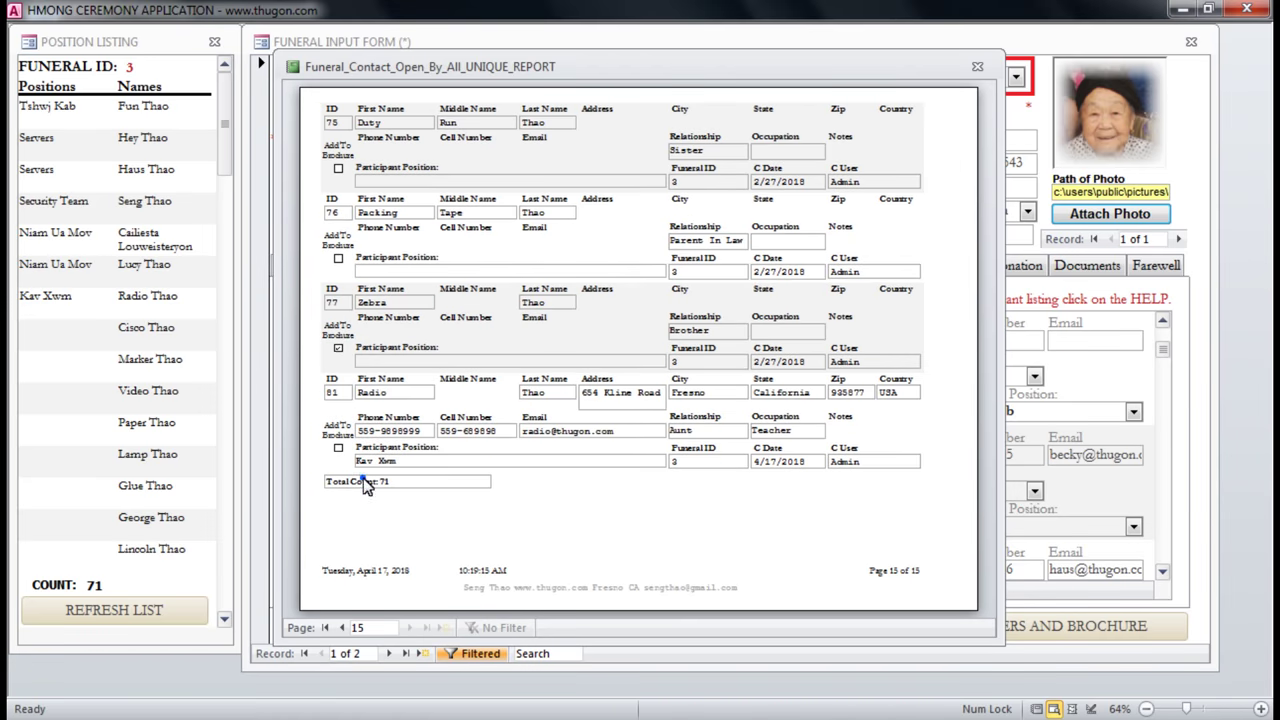
click(367, 482)
click(383, 494)
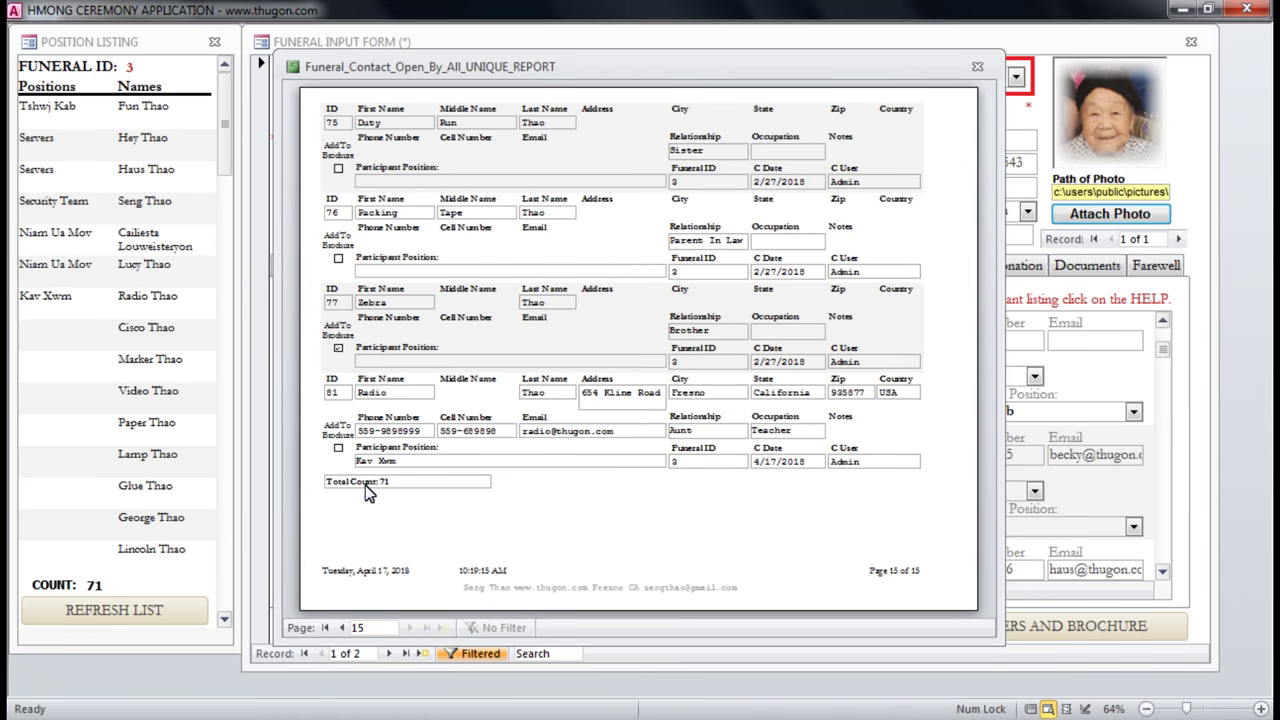
click(369, 426)
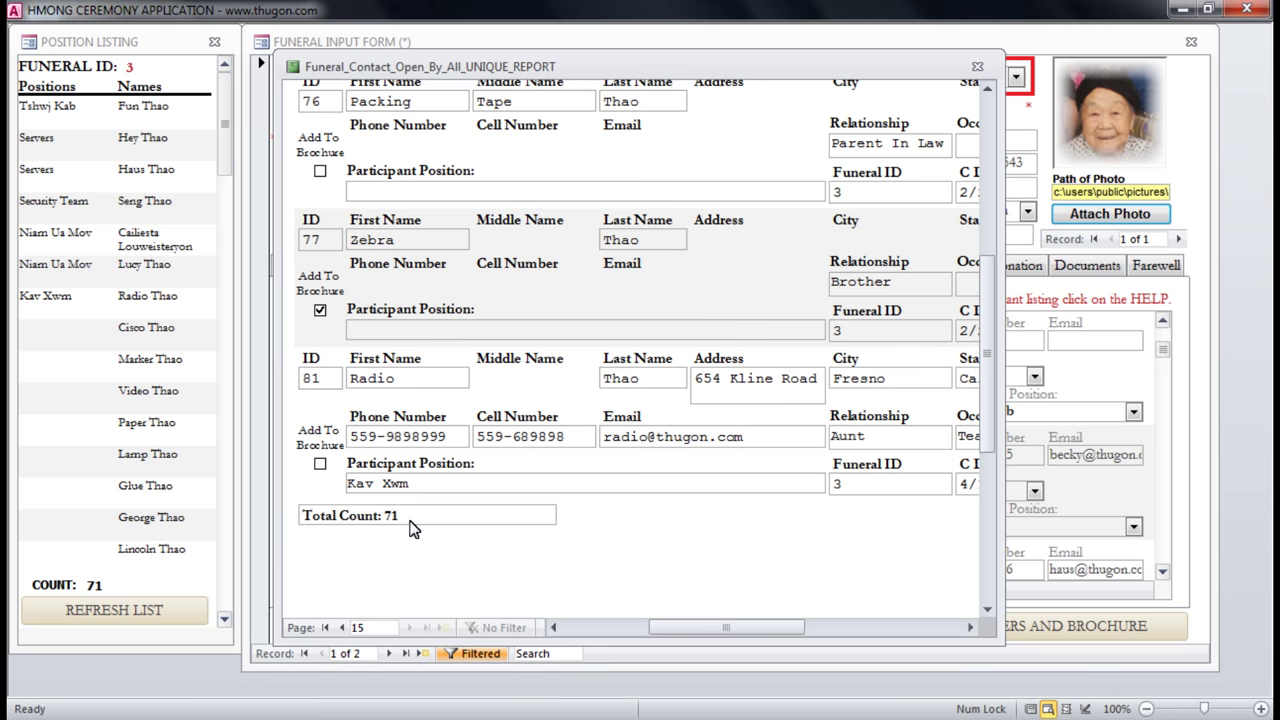
click(980, 68)
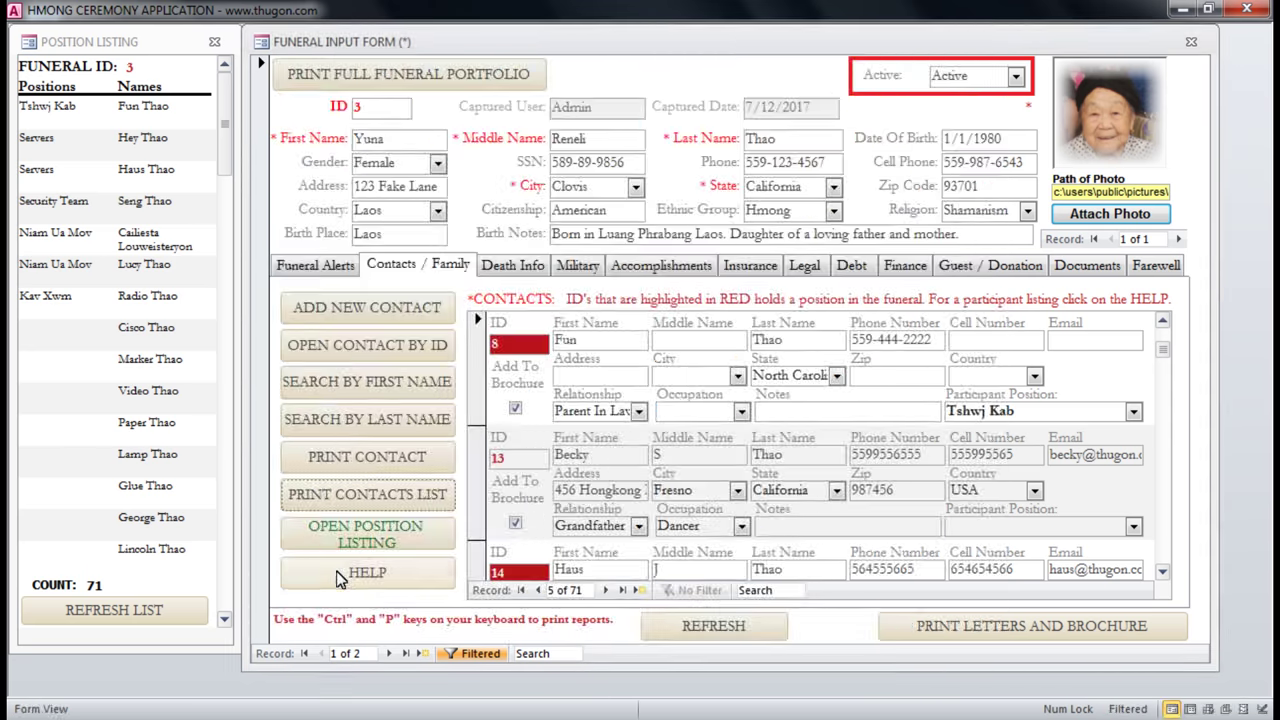
Open the participant positions help listing and read the Thawj Xyom Cuab and Kav Xwm (Directors) records.
click(390, 582)
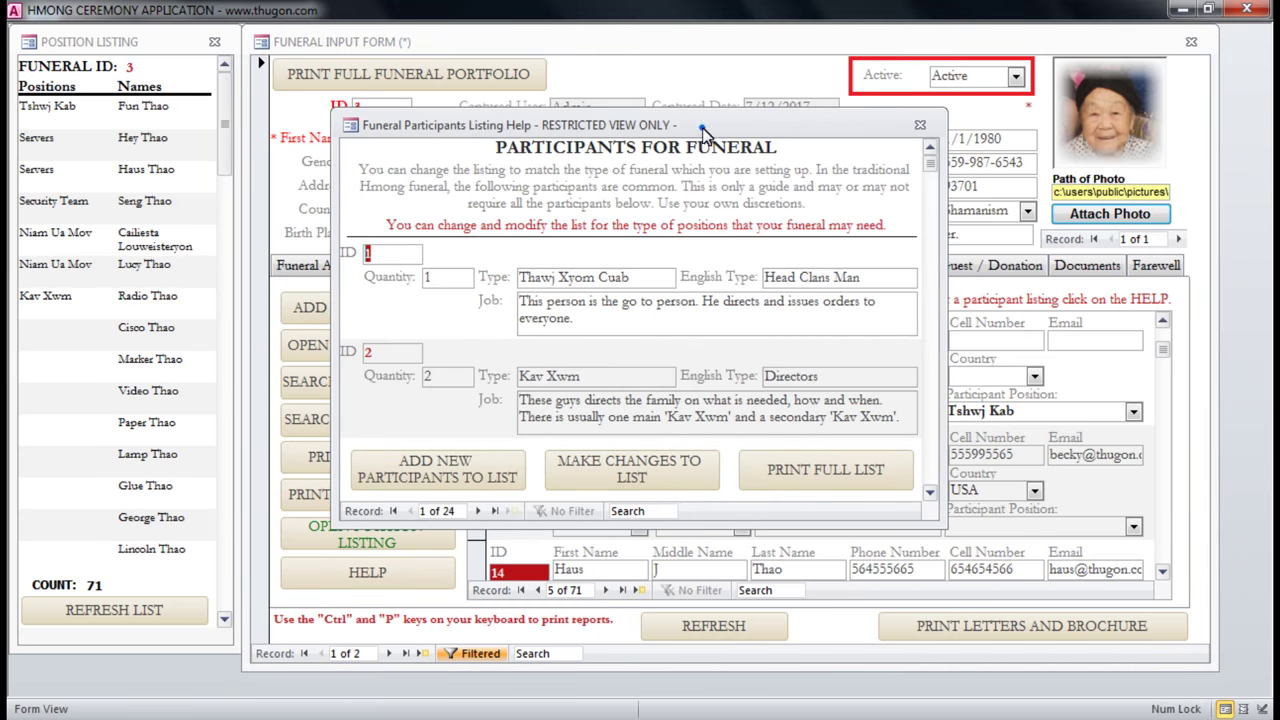
drag(703, 133, 762, 105)
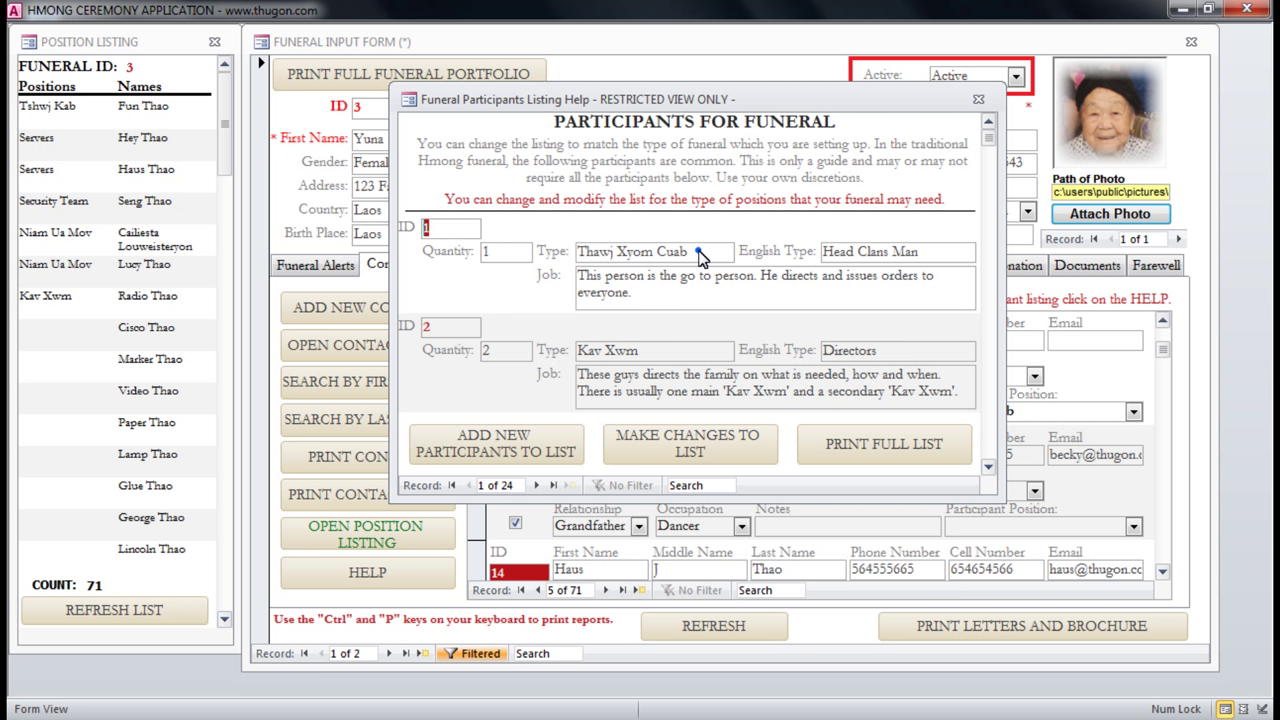
drag(703, 254, 578, 253)
click(642, 309)
drag(654, 351, 545, 355)
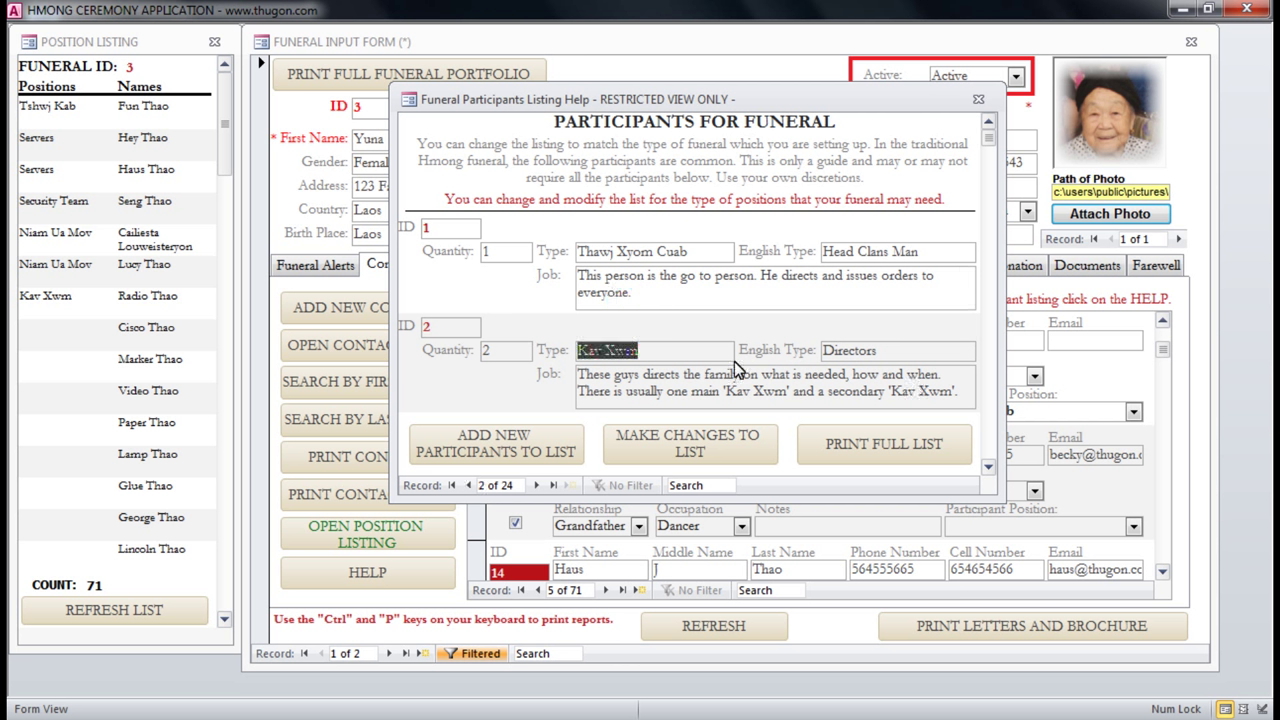
drag(903, 352, 797, 360)
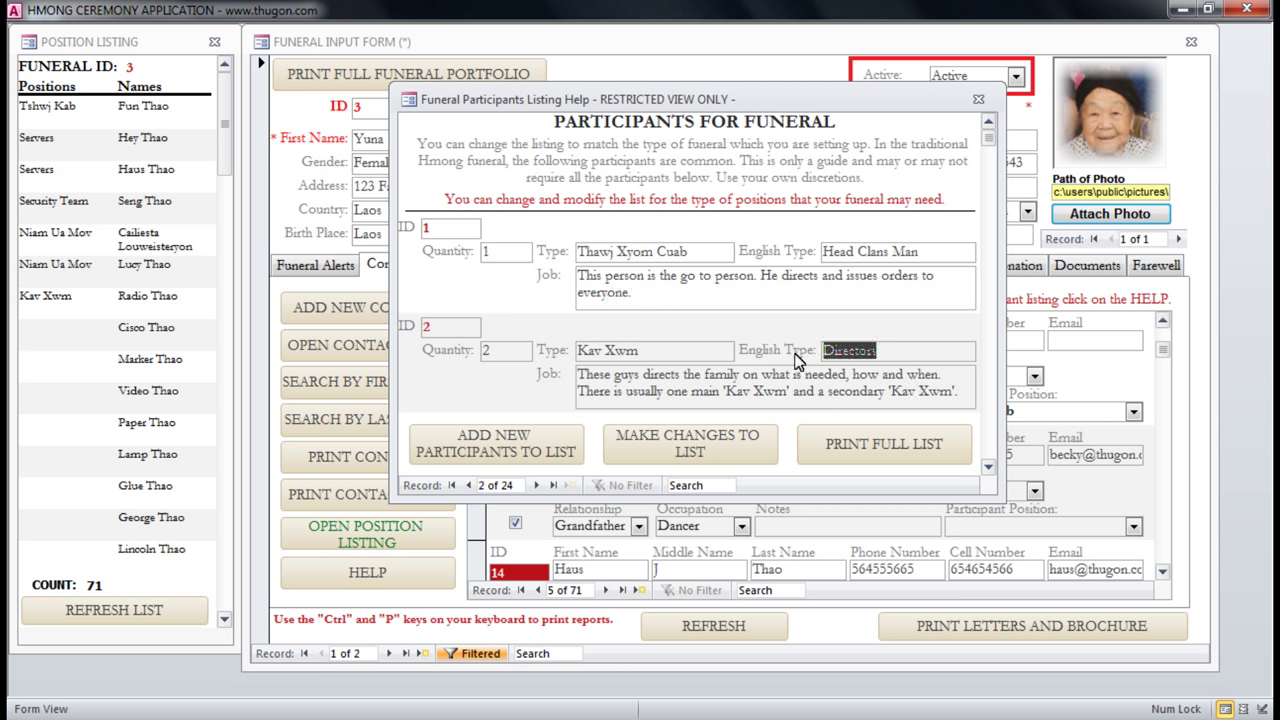
click(912, 355)
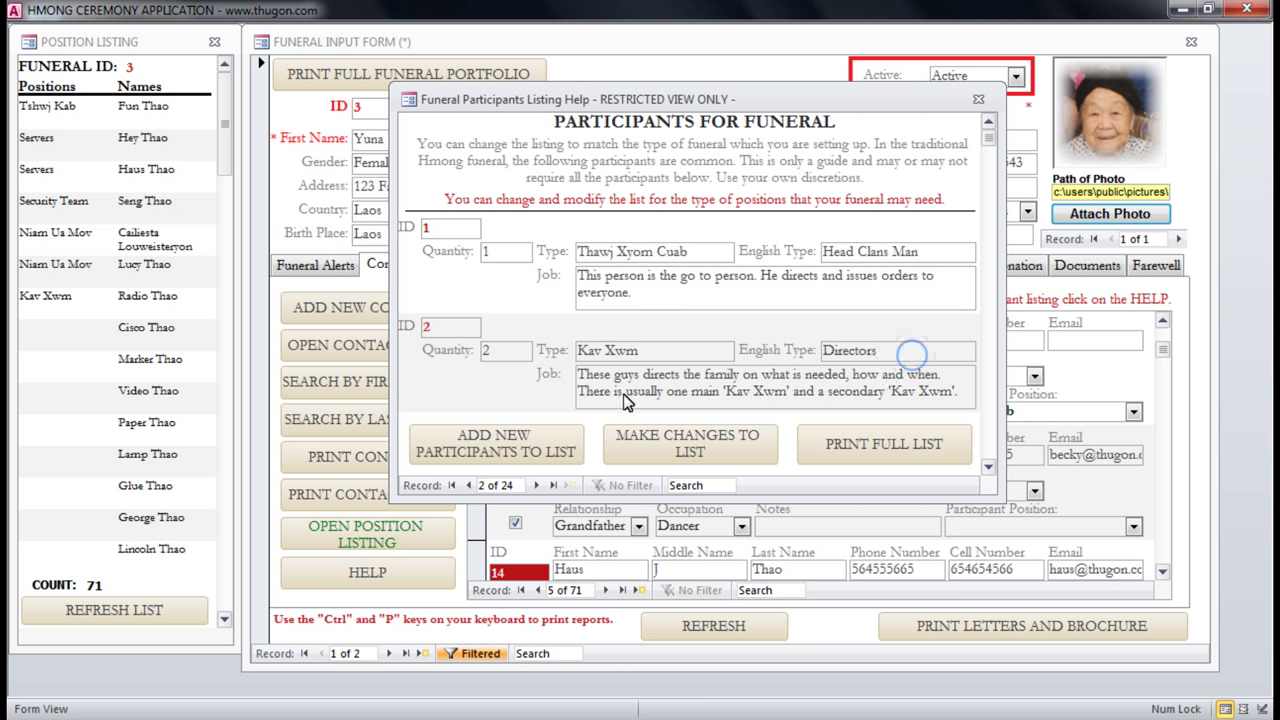
Read through Kav Xwm's job text and scroll down to the Soul Guide and Meat Proccesors positions.
drag(580, 378, 900, 381)
click(750, 377)
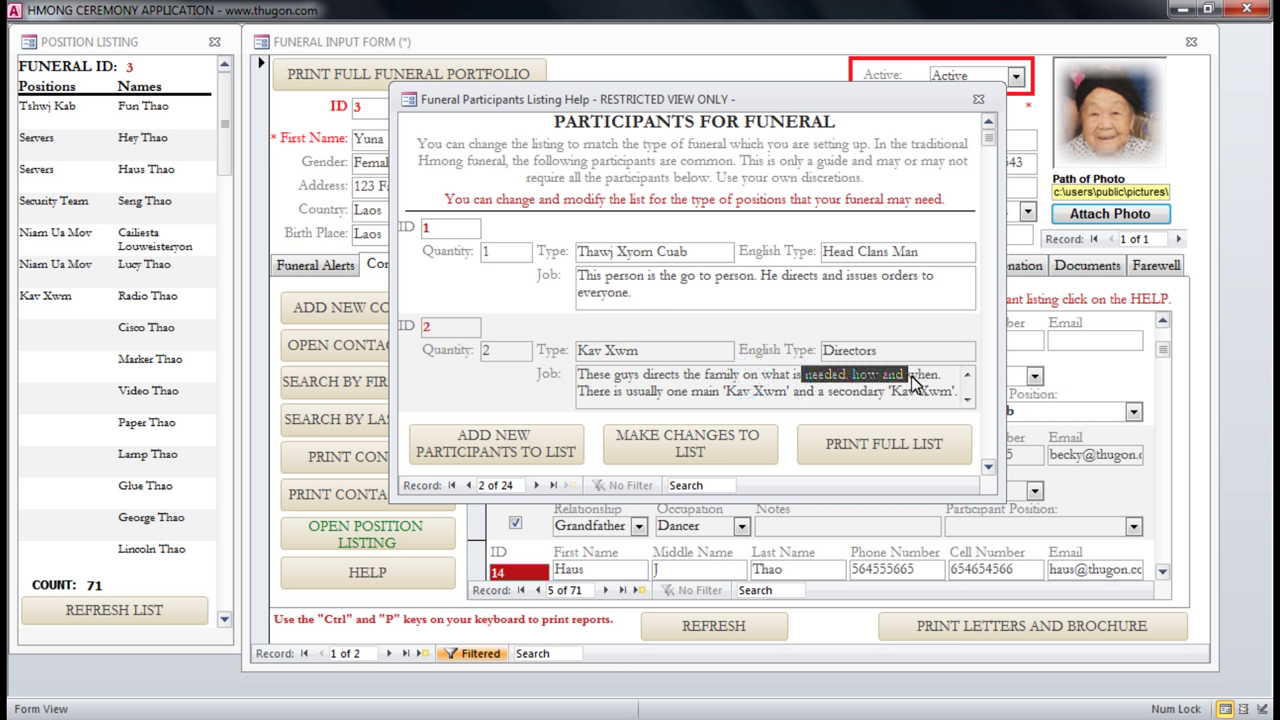
drag(598, 398, 957, 391)
click(951, 389)
click(966, 401)
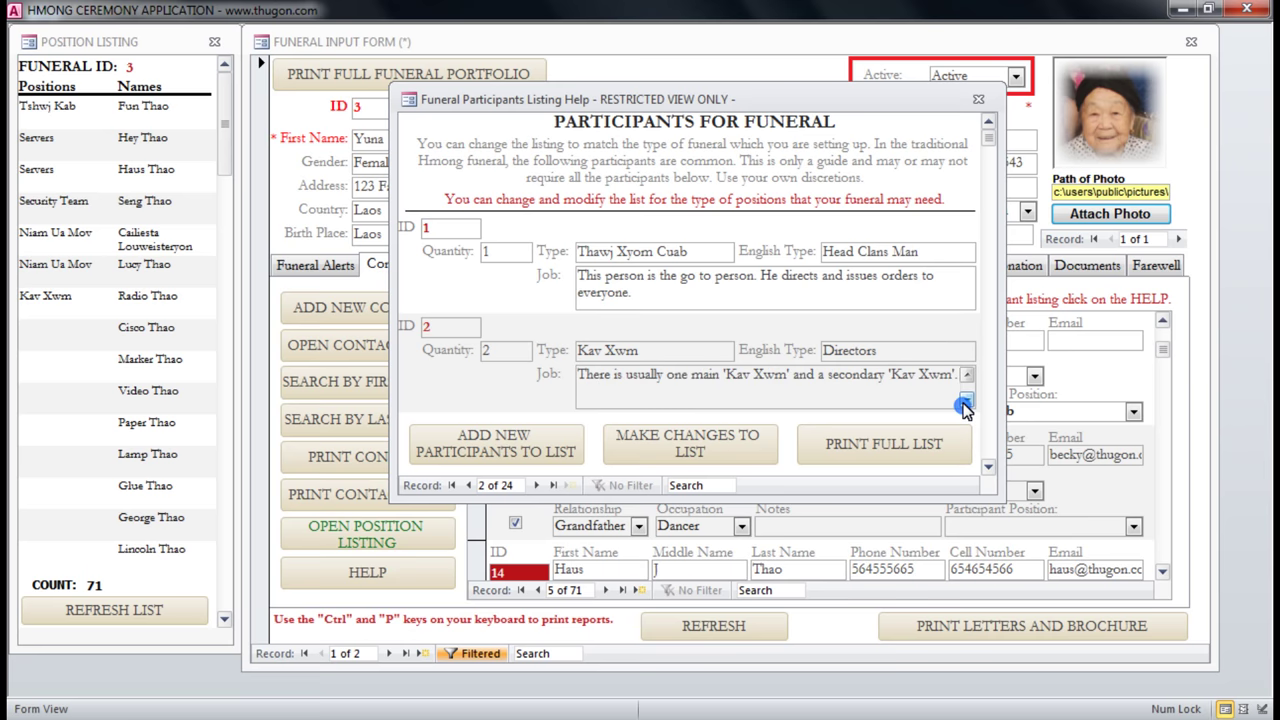
click(963, 374)
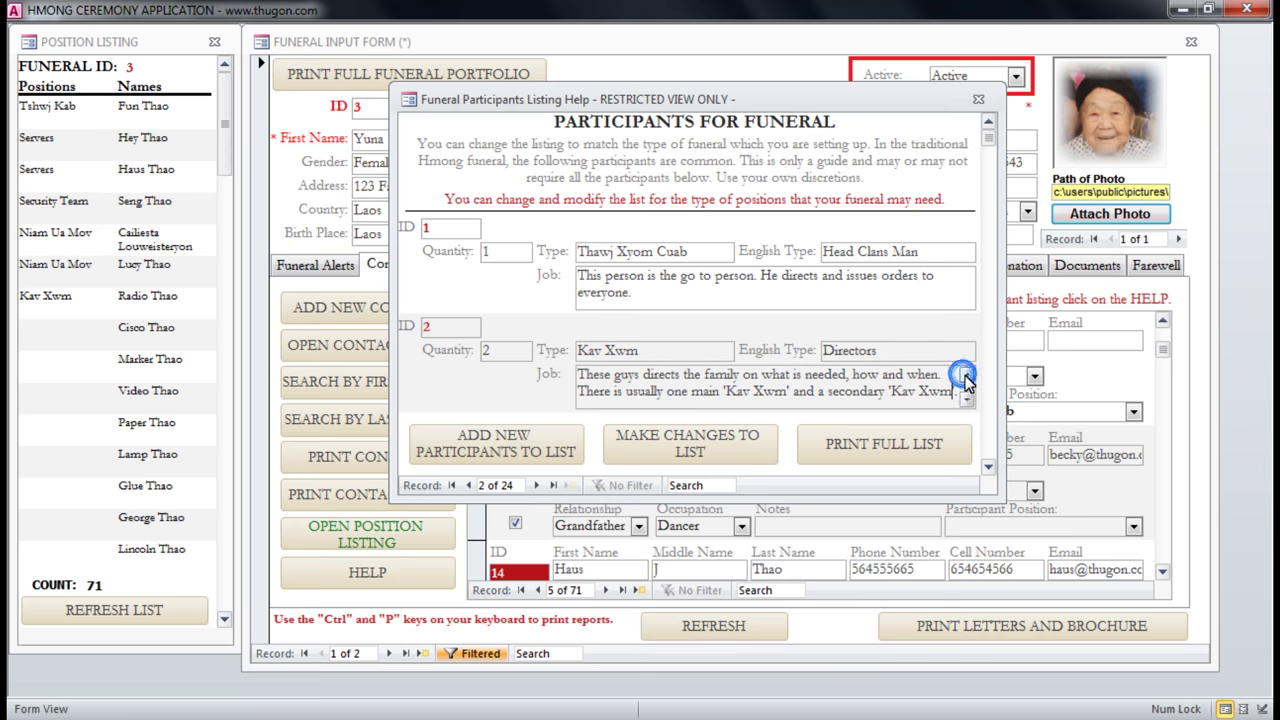
click(989, 468)
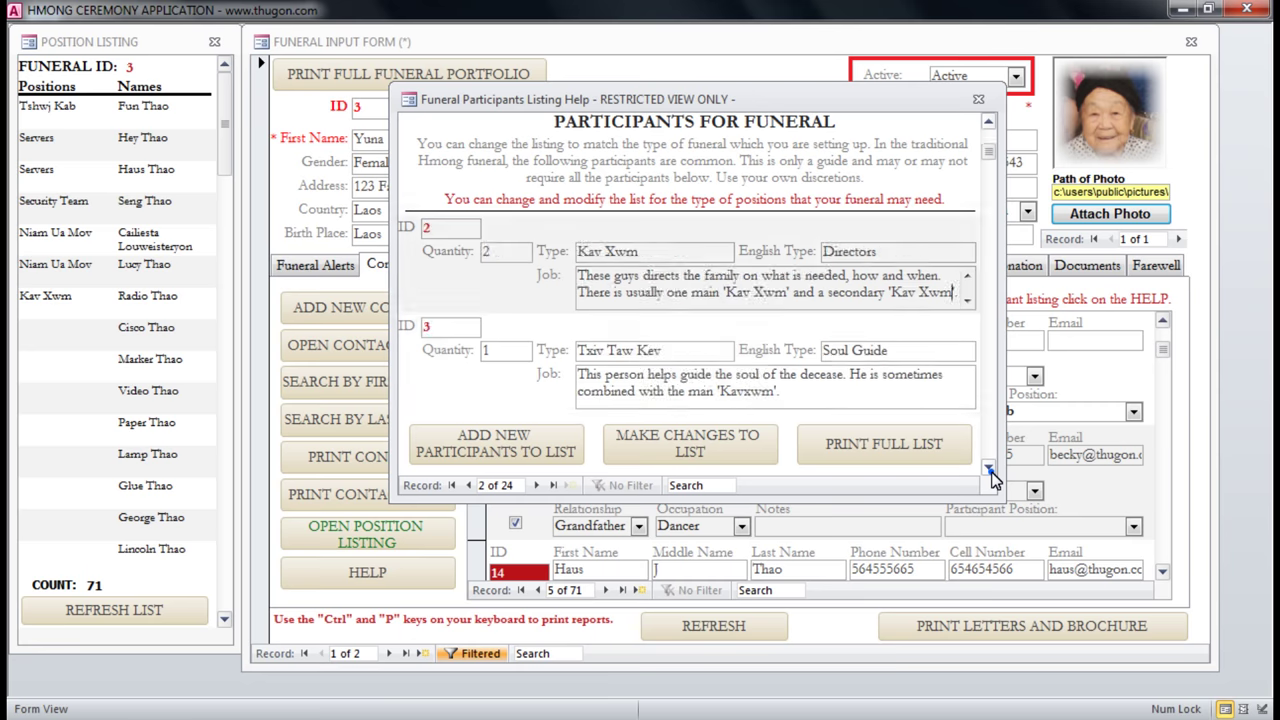
click(989, 468)
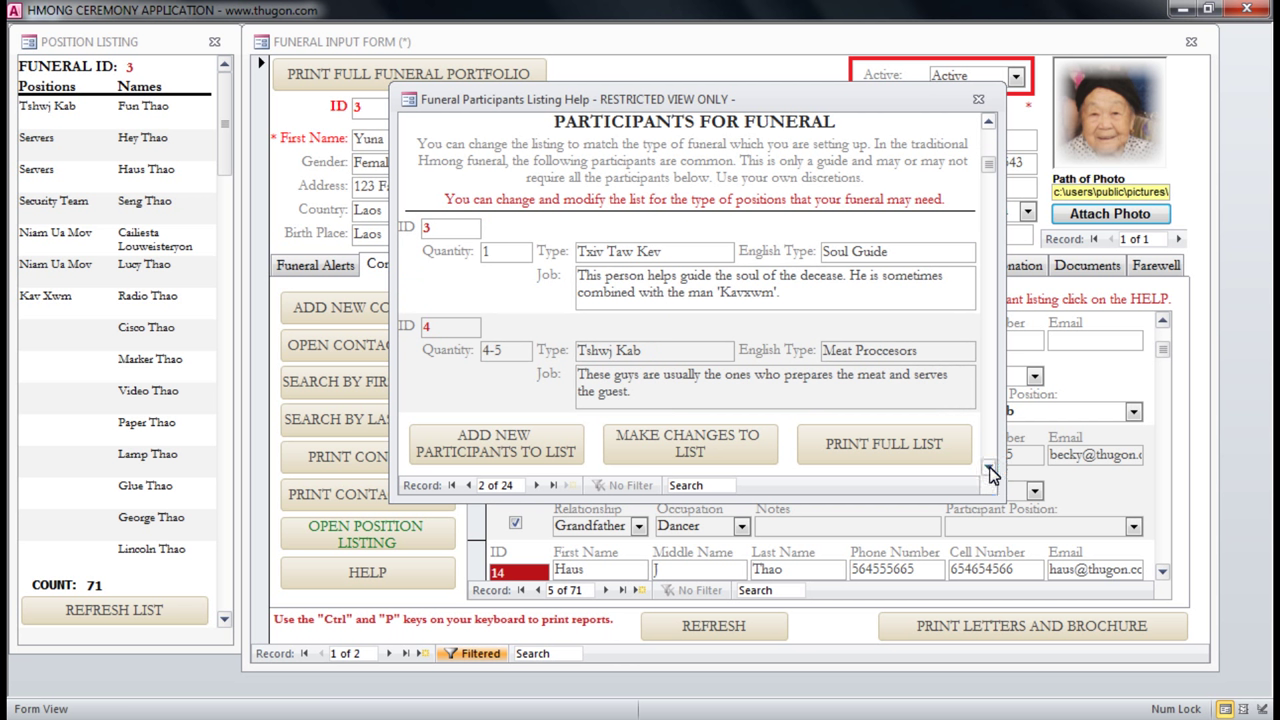
Close the add-new-participant form unused, then open the editable positions list, accepting the warning.
click(474, 455)
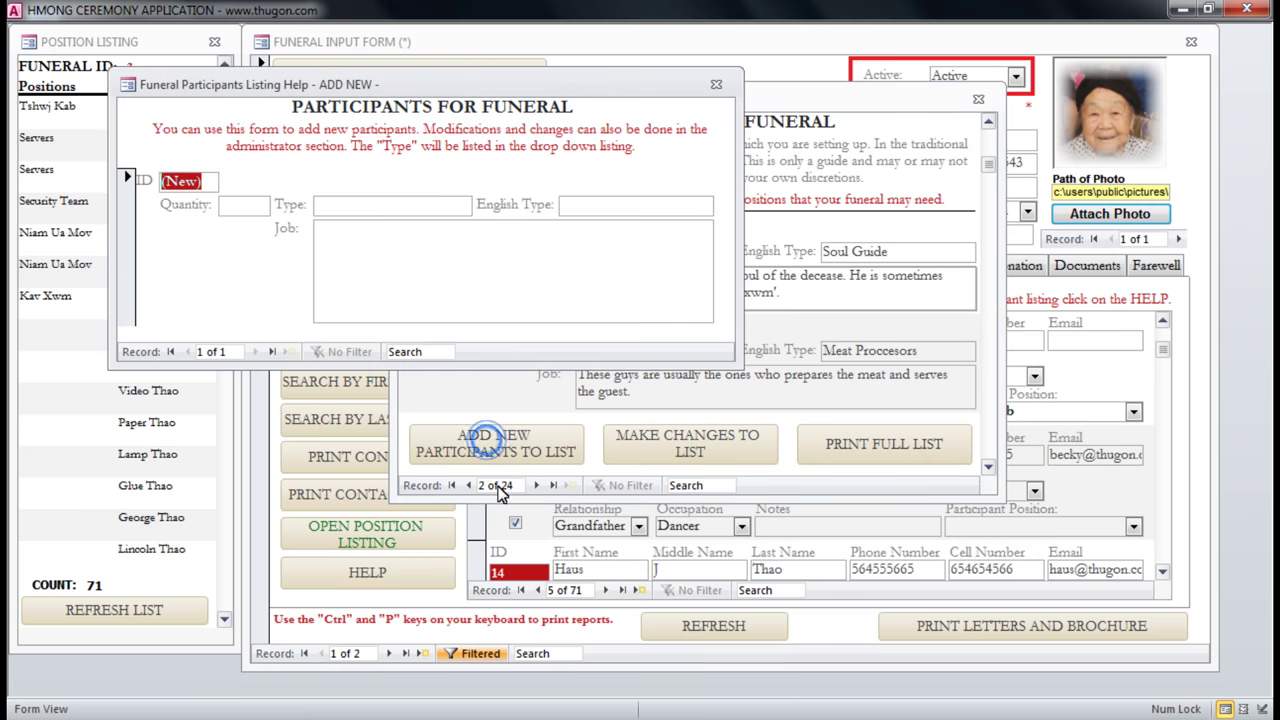
click(377, 208)
click(335, 210)
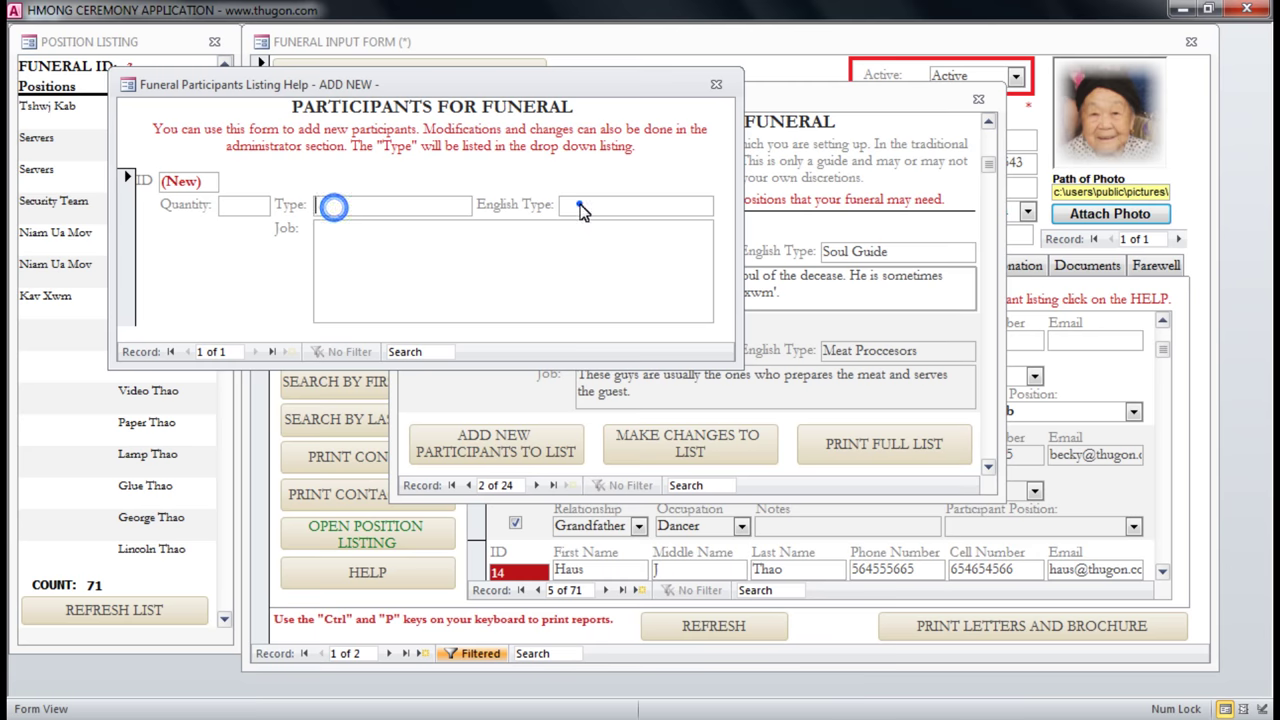
click(472, 266)
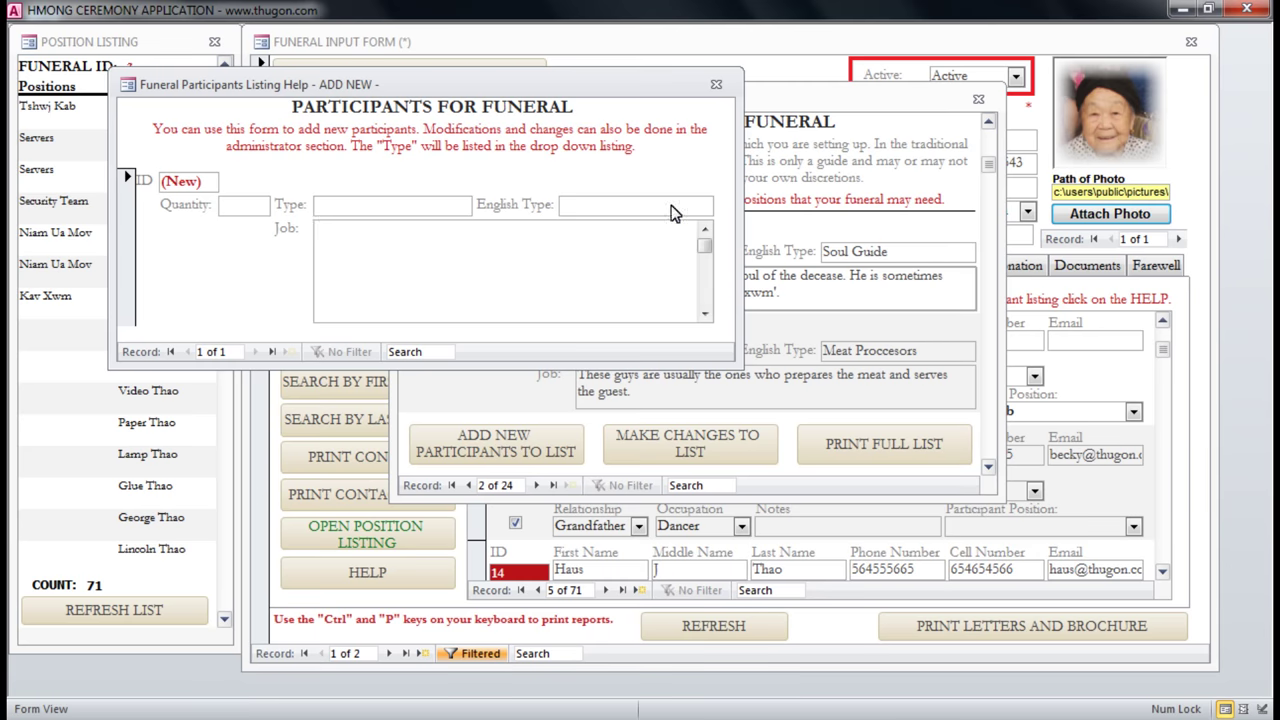
click(708, 90)
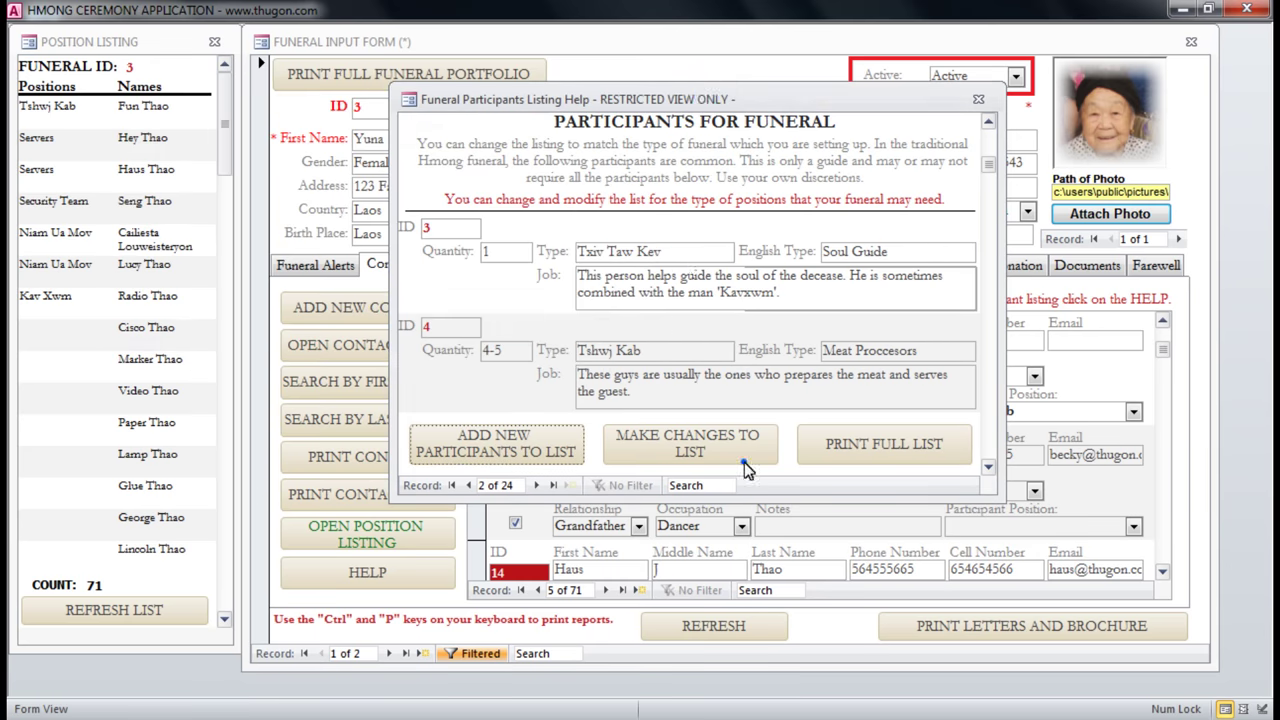
click(744, 462)
click(639, 311)
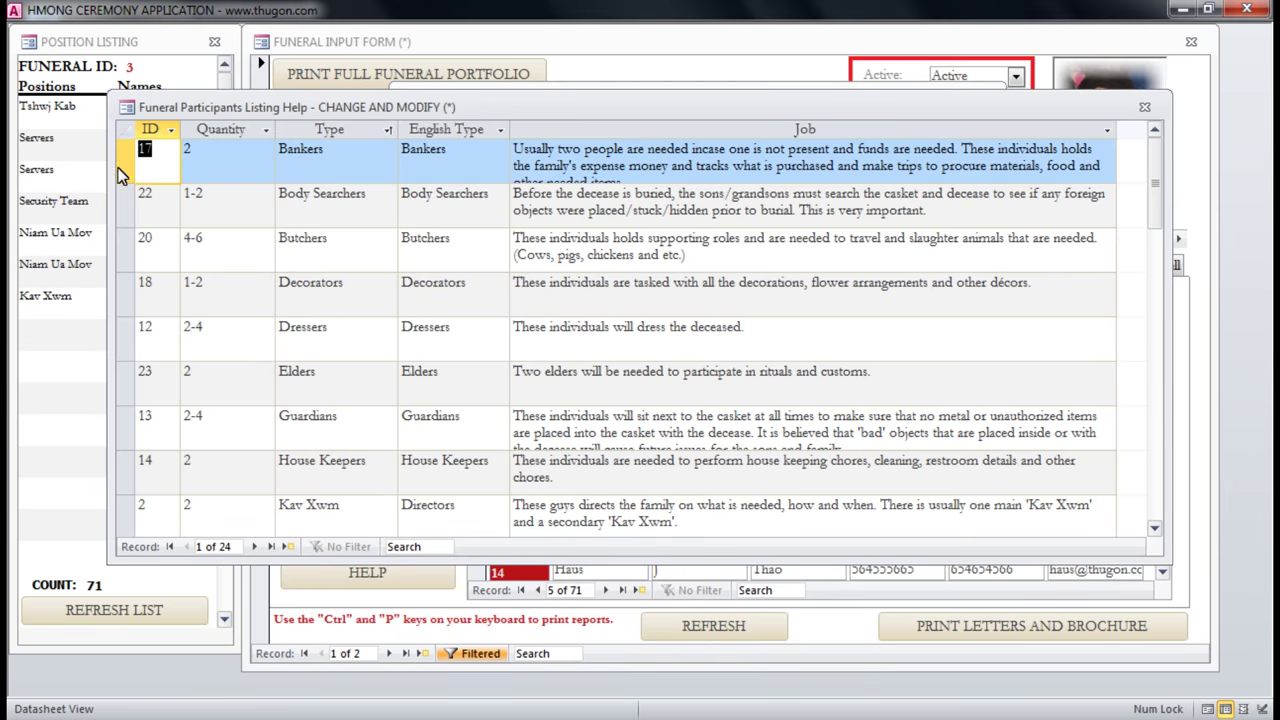
Browse the positions datasheet and select the Txiv Qeej / Flute Players type text.
click(118, 165)
click(326, 205)
scroll(480, 270, down, 8)
scroll(538, 297, up, 2)
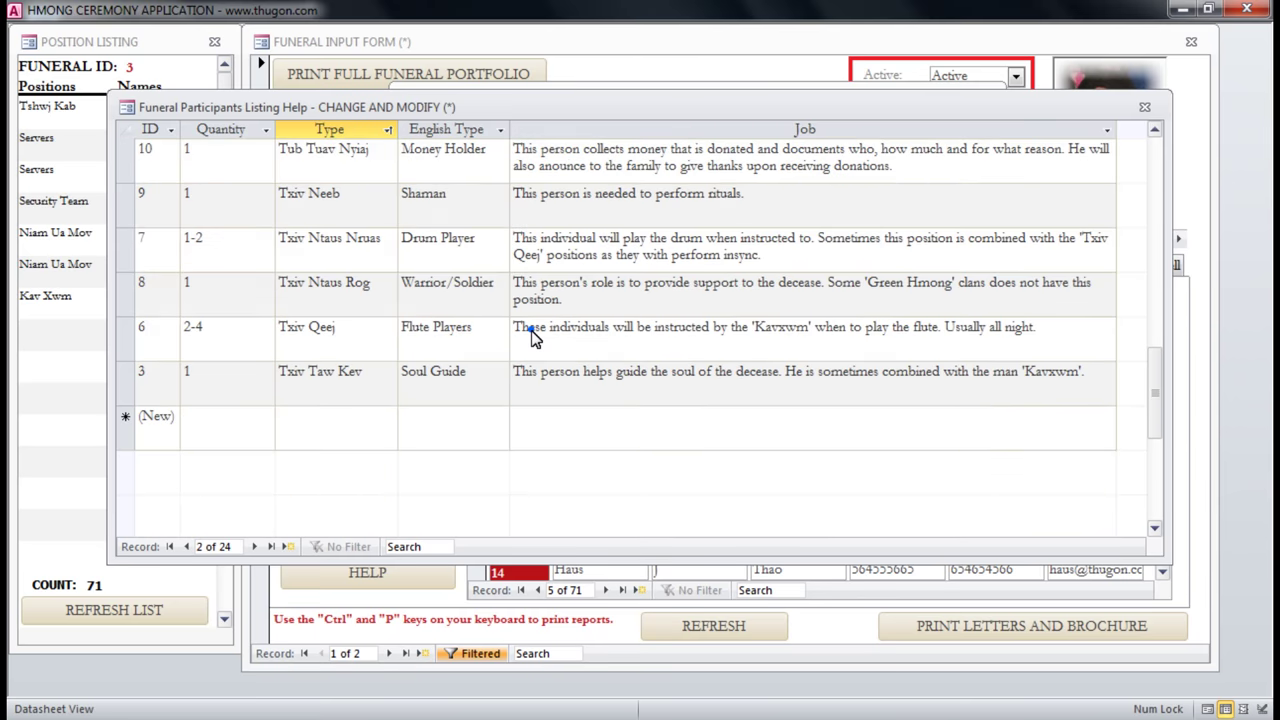
click(528, 328)
click(305, 341)
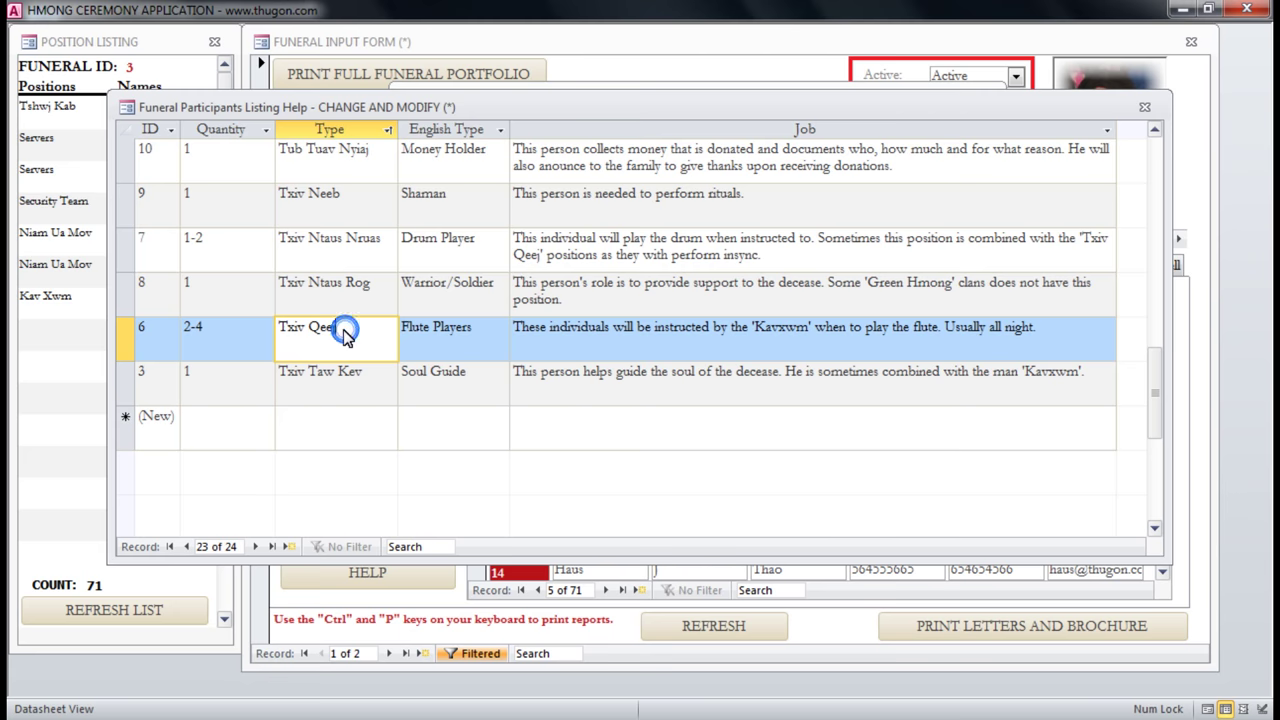
drag(349, 331, 286, 331)
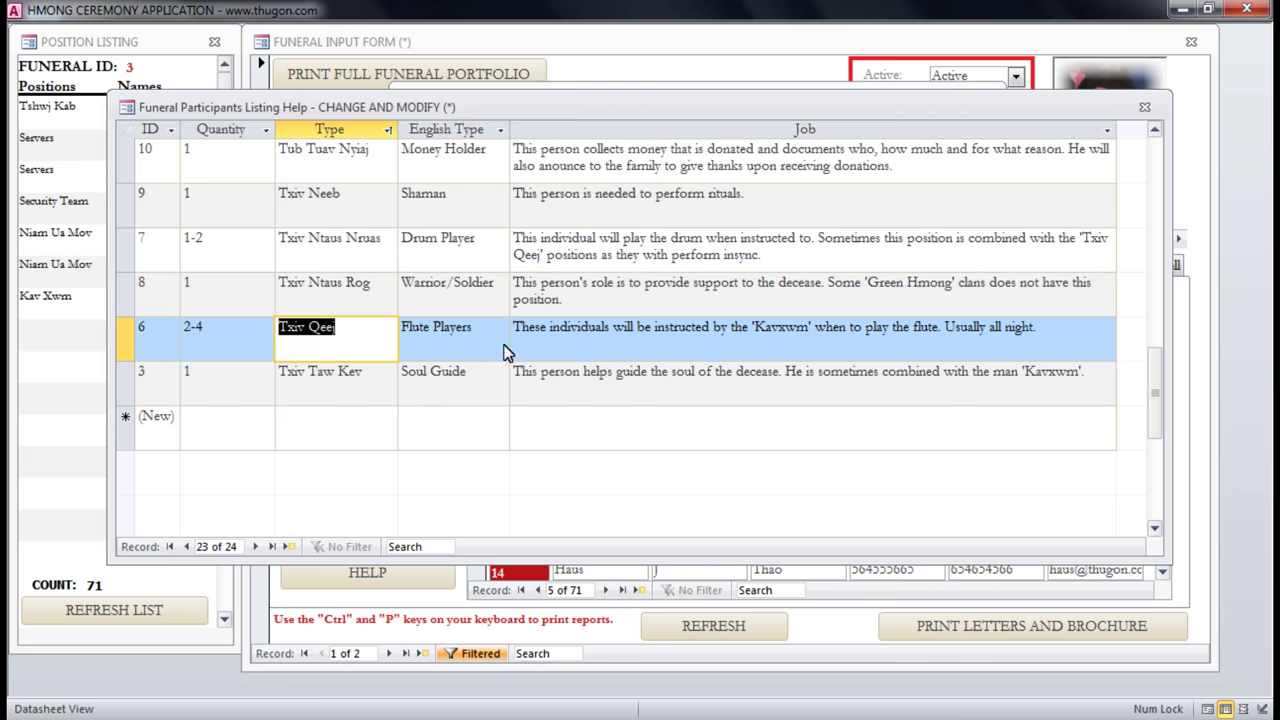
drag(479, 330, 403, 338)
Inspect the Flute Players job description text.
click(627, 341)
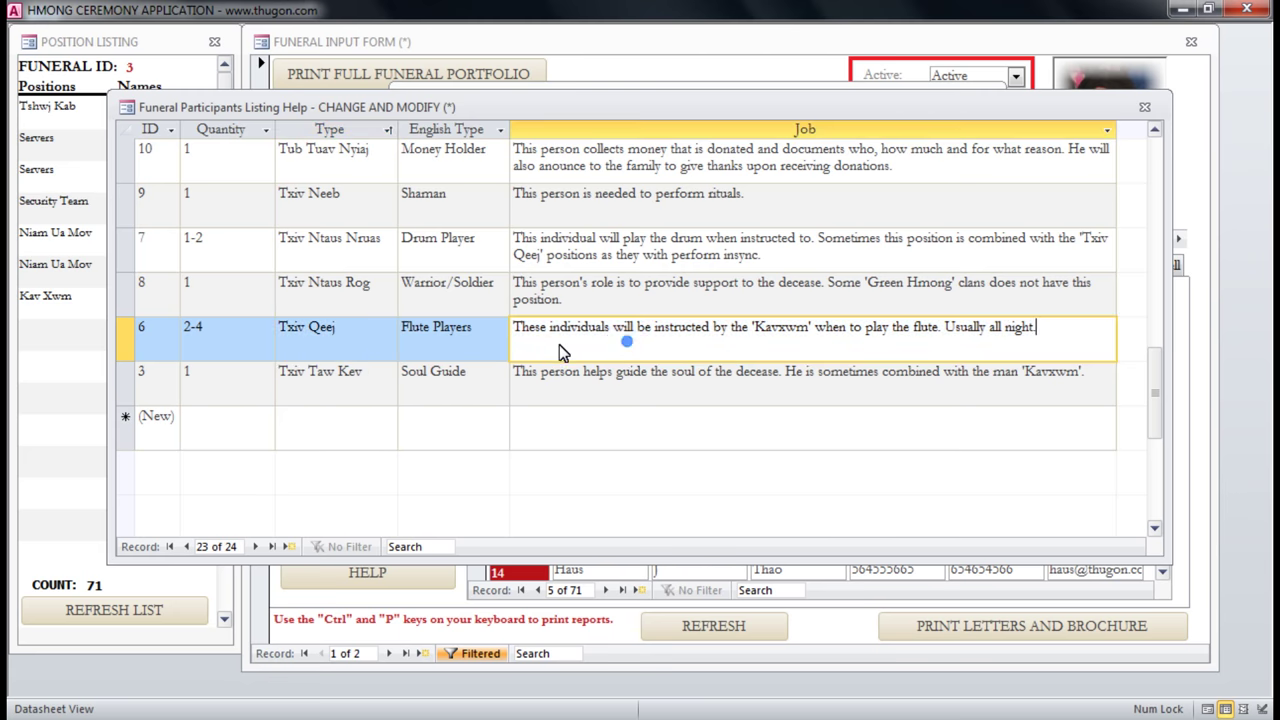
click(578, 330)
drag(578, 330, 1048, 330)
click(993, 335)
click(1048, 331)
Try deleting the Shaman (Txiv Neeb) row, then cancel the deletion to keep it.
click(217, 443)
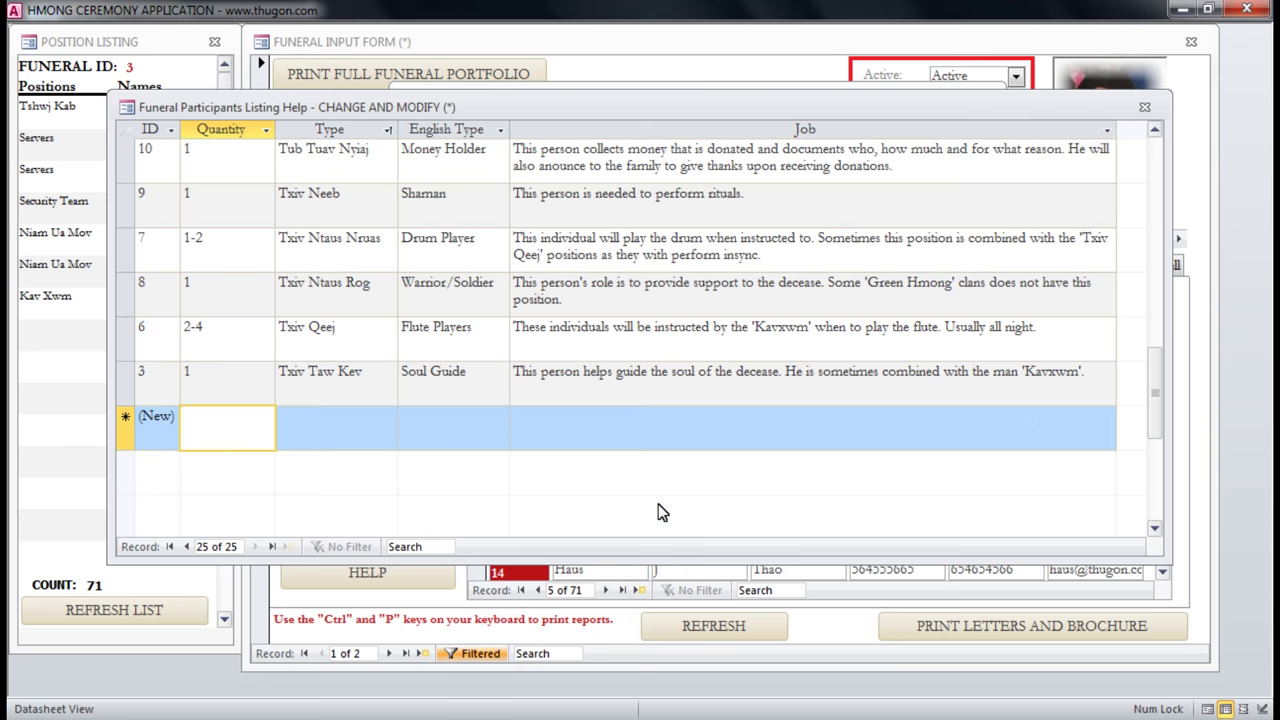
click(545, 243)
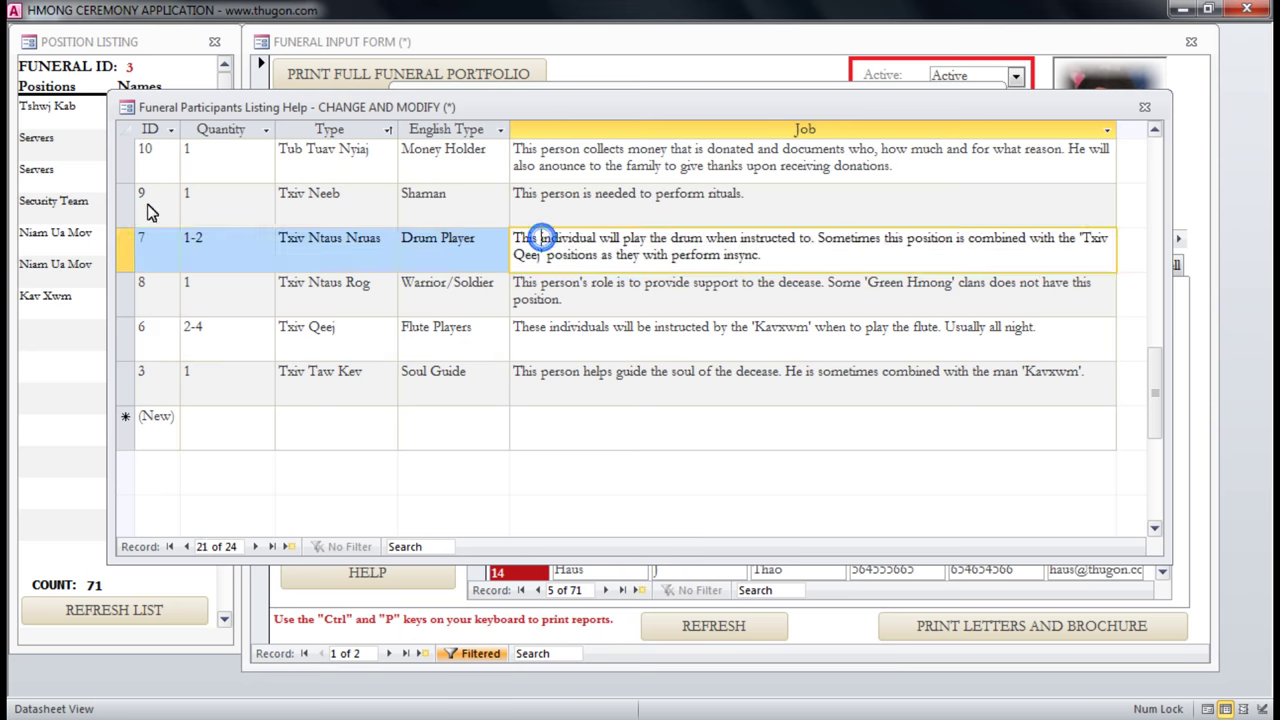
click(759, 196)
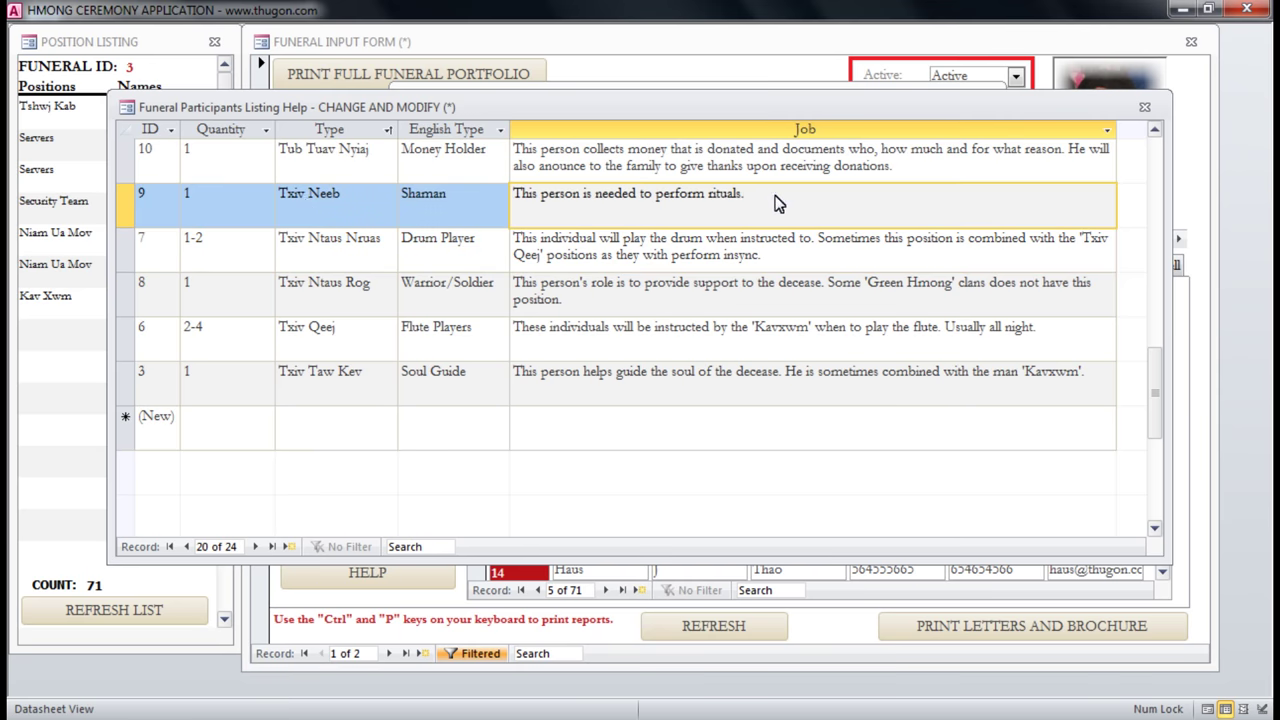
click(125, 210)
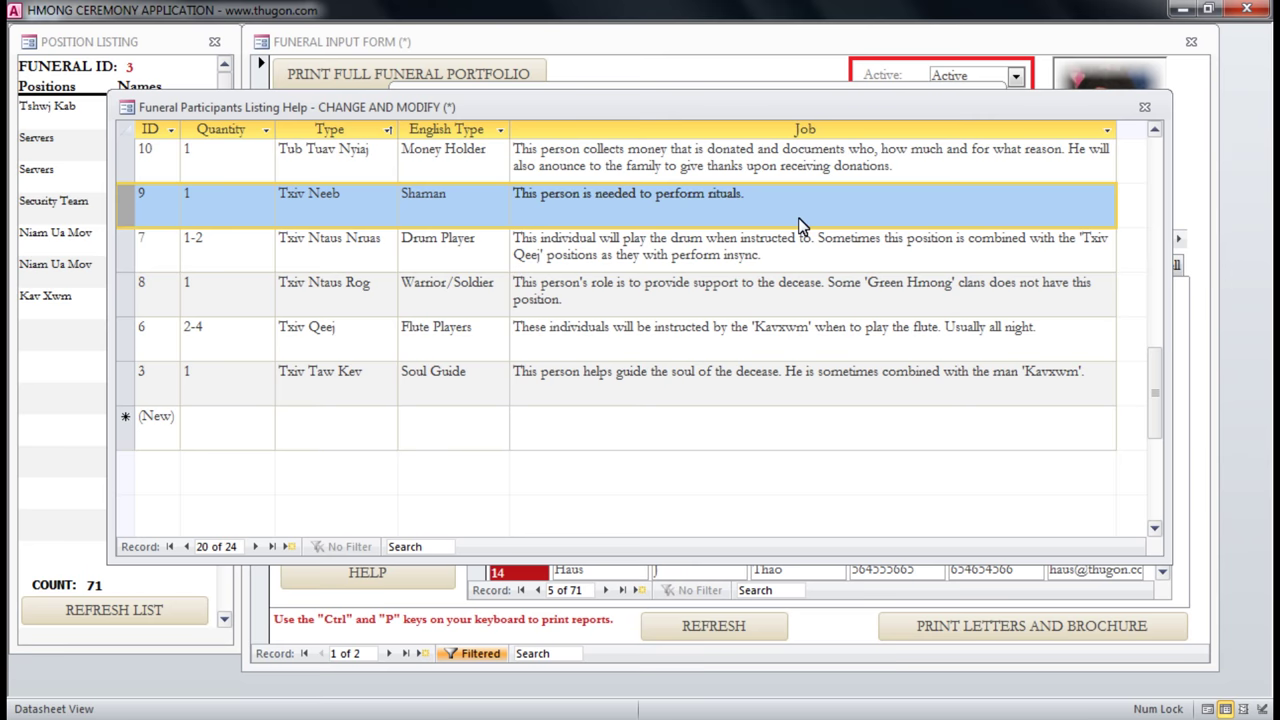
key(Delete)
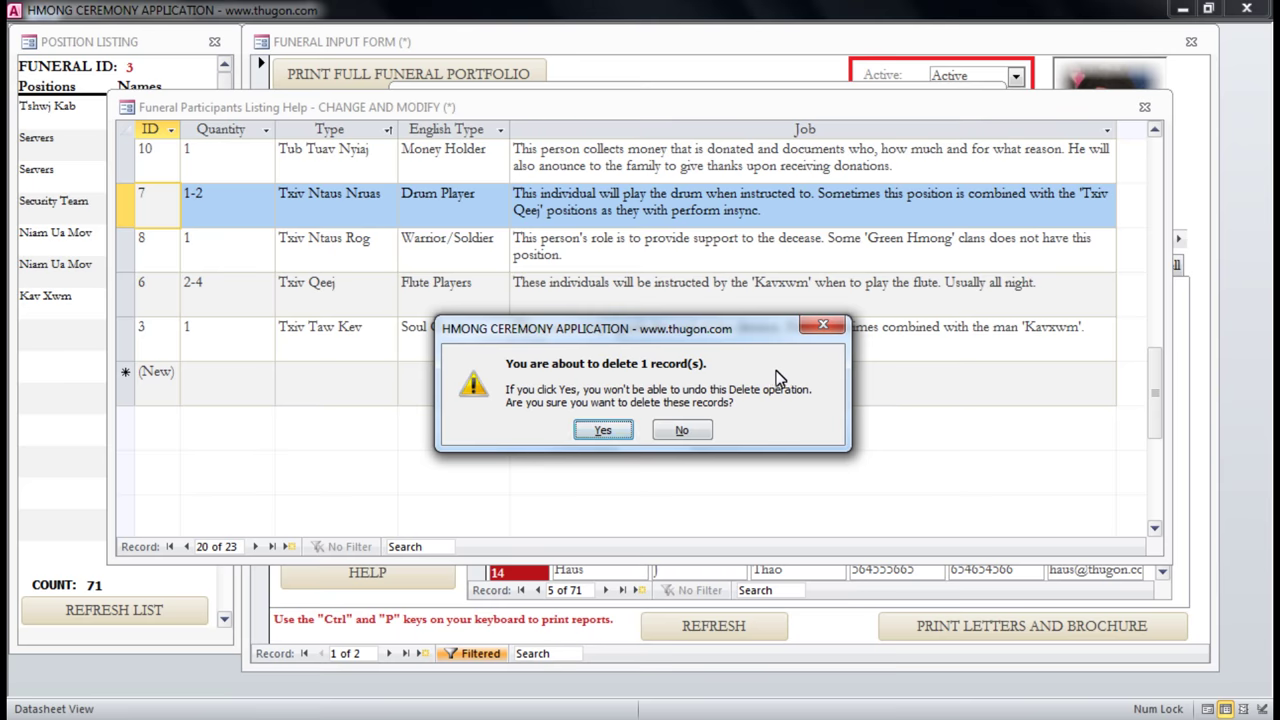
click(688, 432)
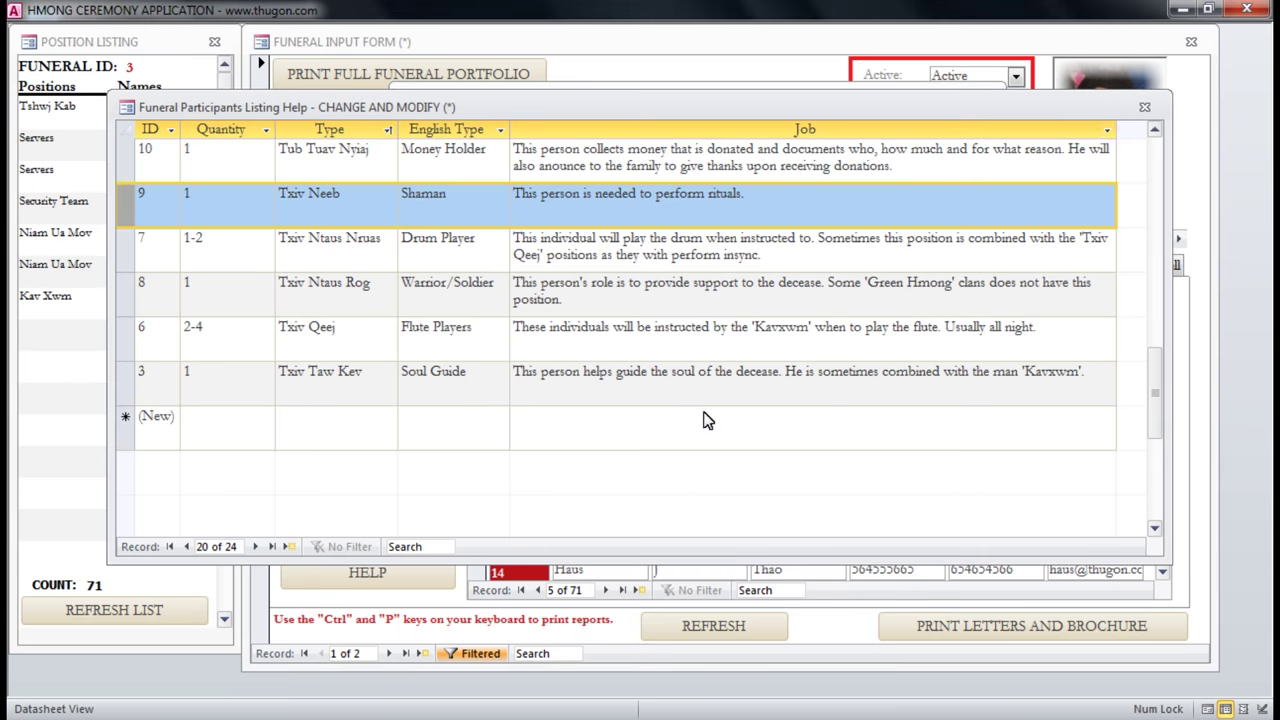
Close the positions datasheet and review the contact help report's last page, zoomed in.
click(1138, 114)
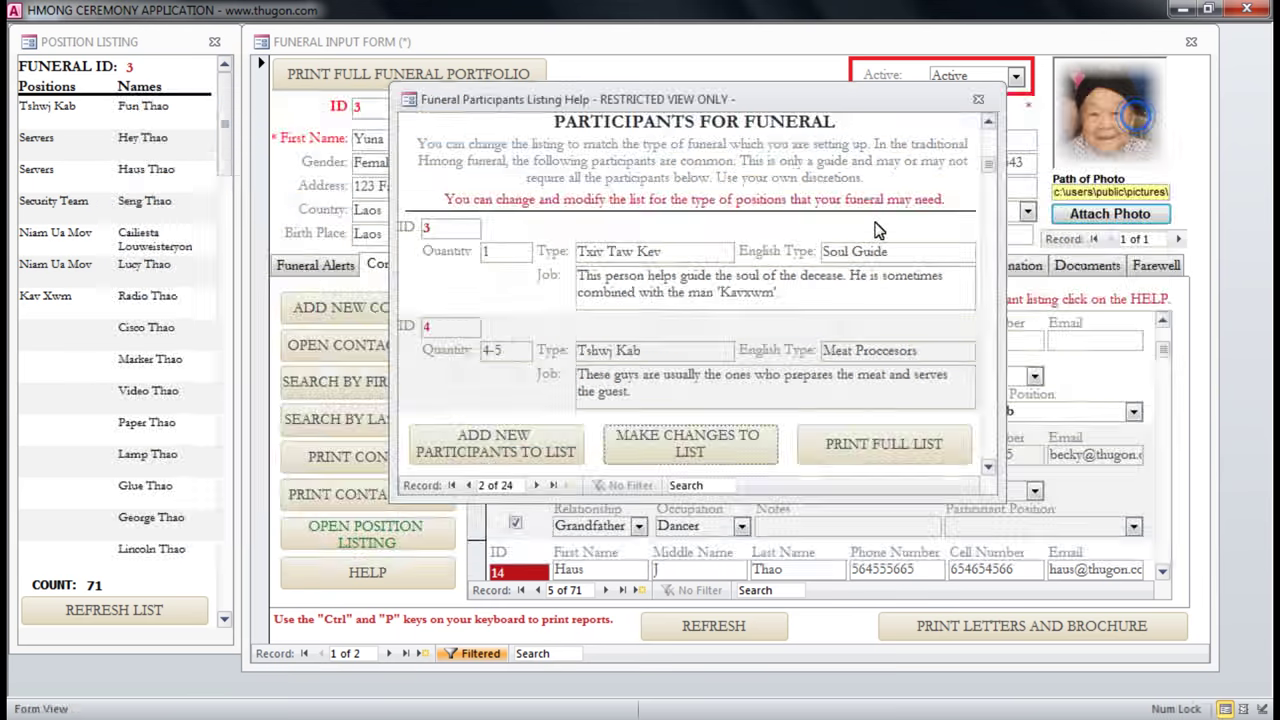
click(904, 445)
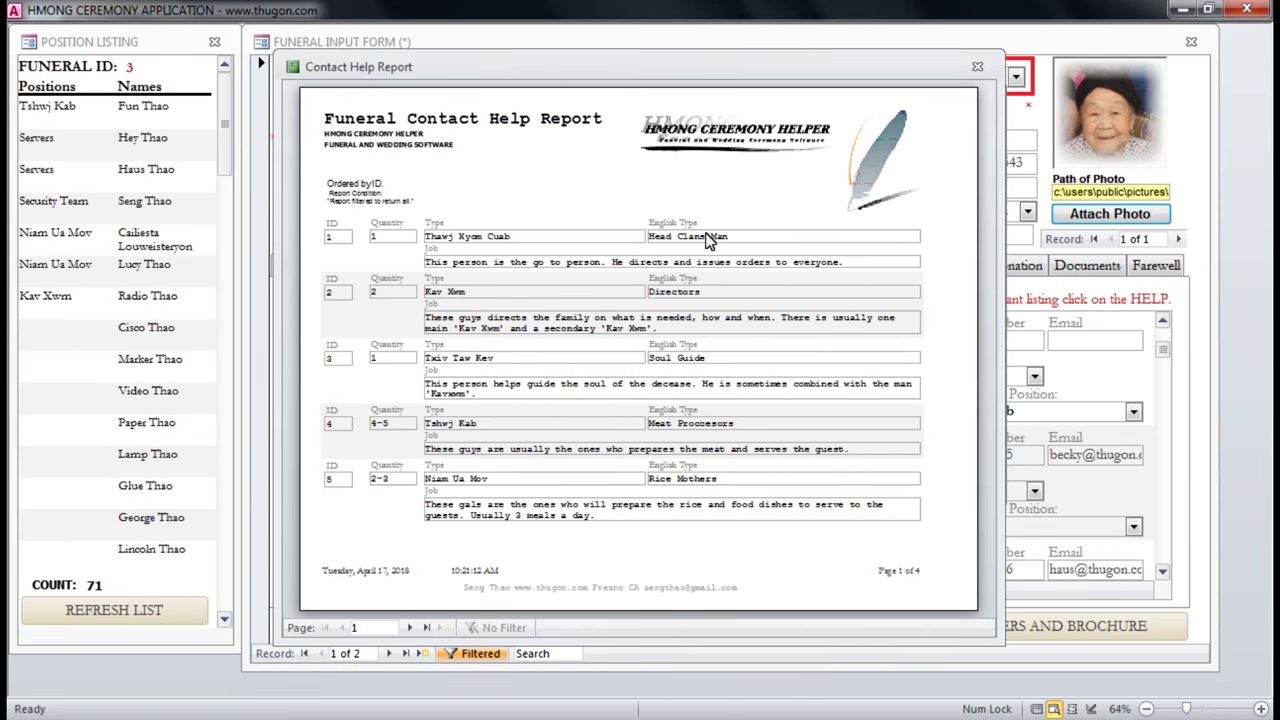
click(366, 236)
click(366, 236)
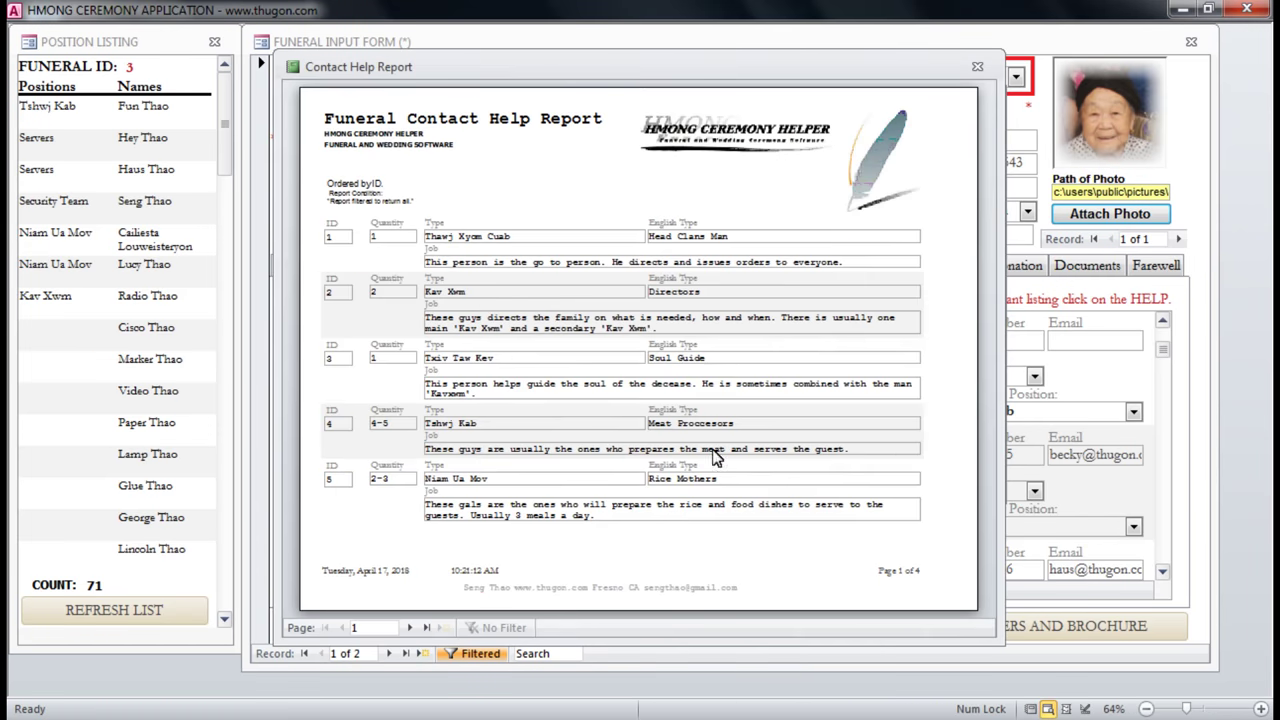
click(428, 627)
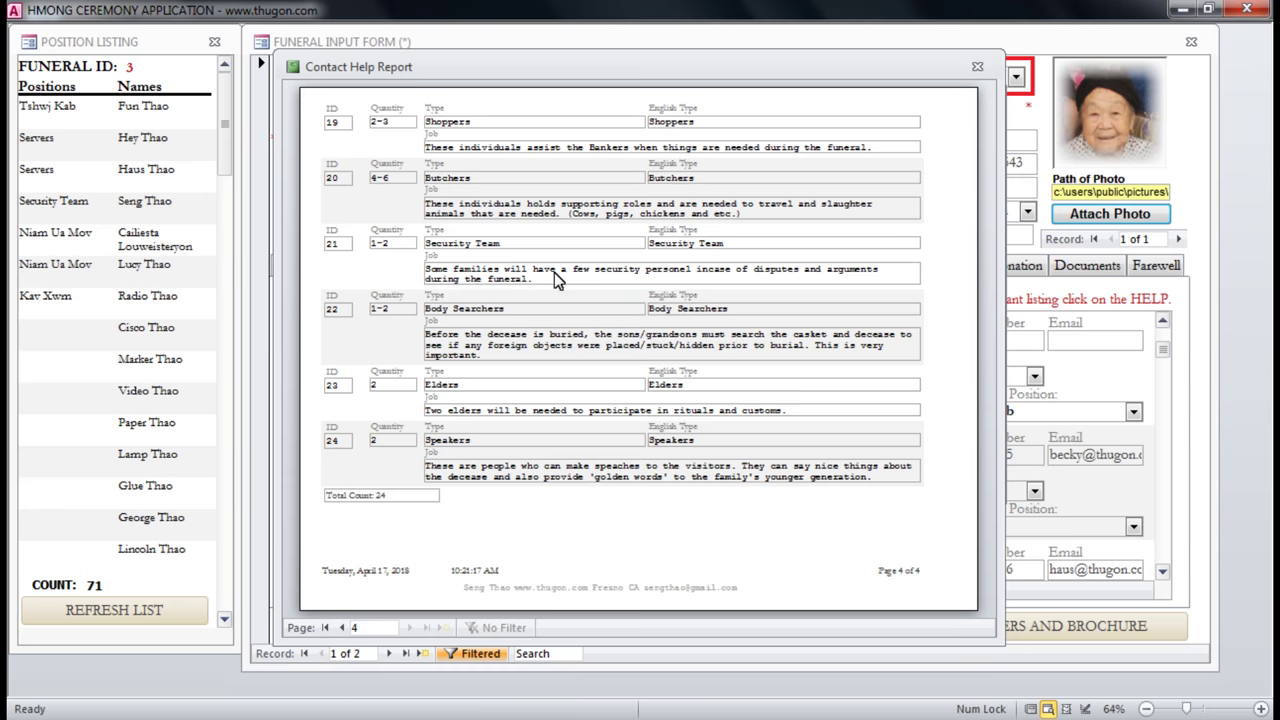
click(460, 146)
click(583, 254)
click(977, 66)
Close the participants help form, reopen it from HELP, and close it again.
click(975, 101)
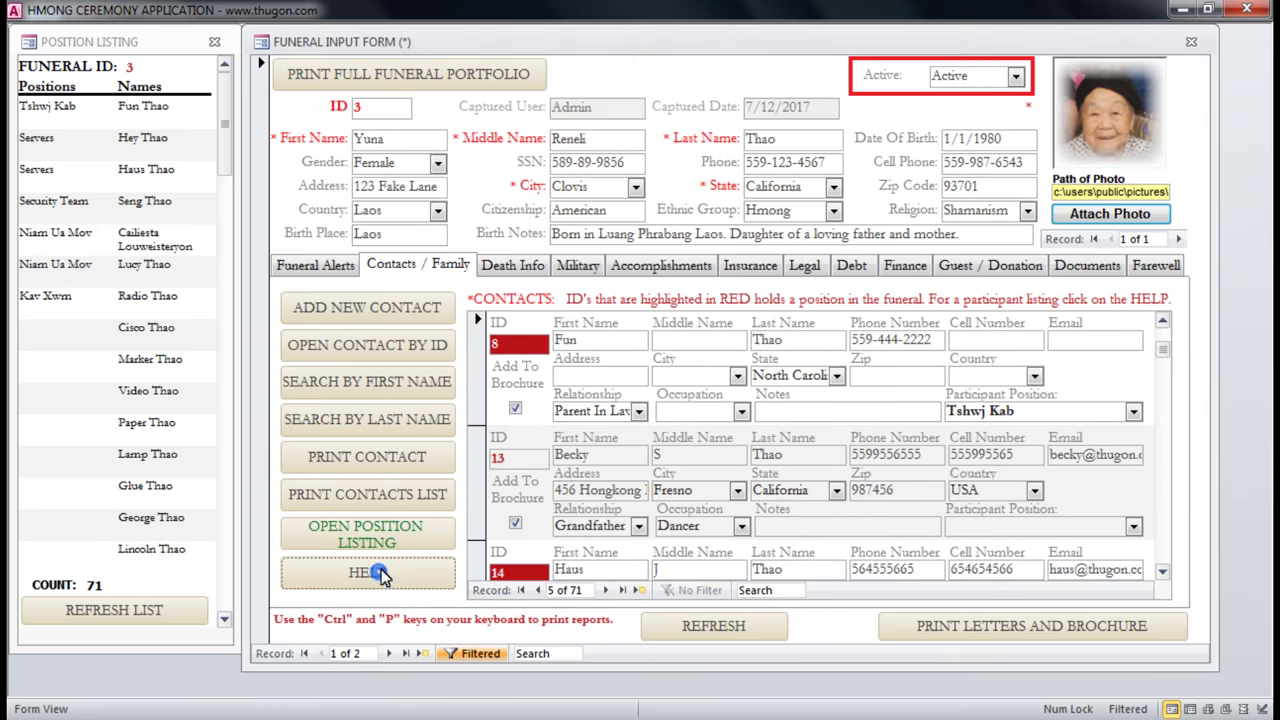
click(368, 572)
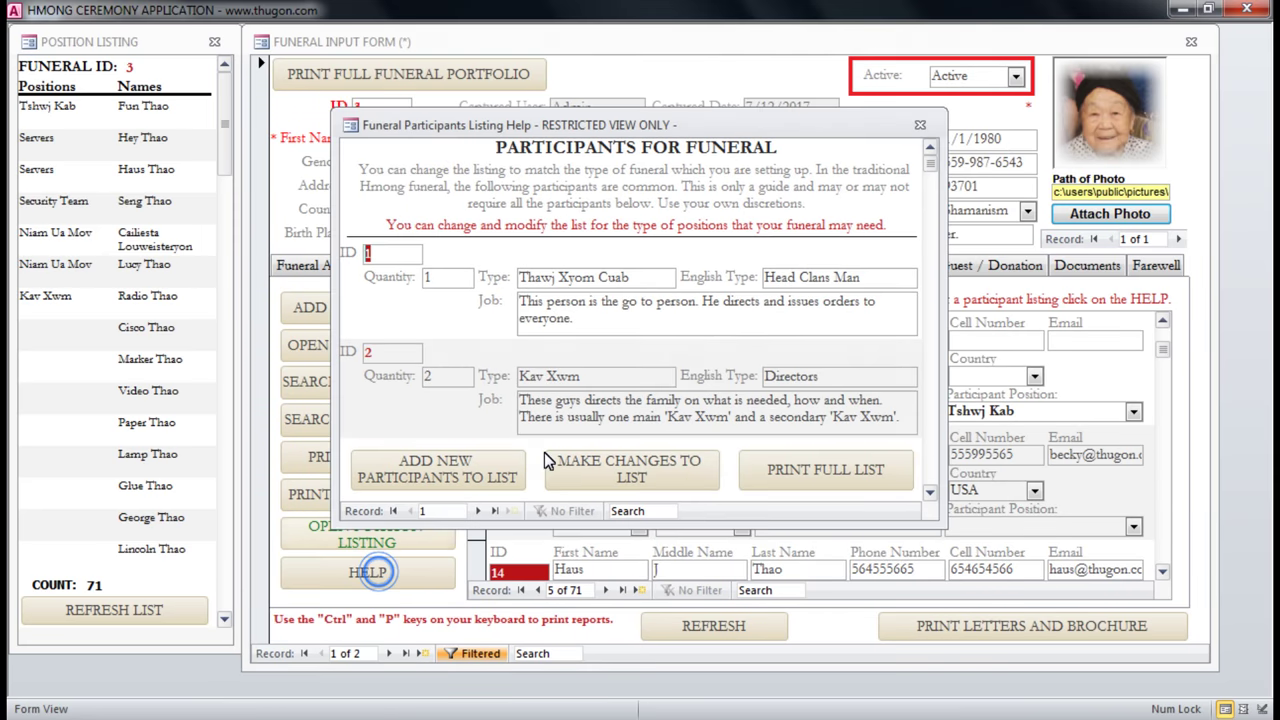
click(917, 128)
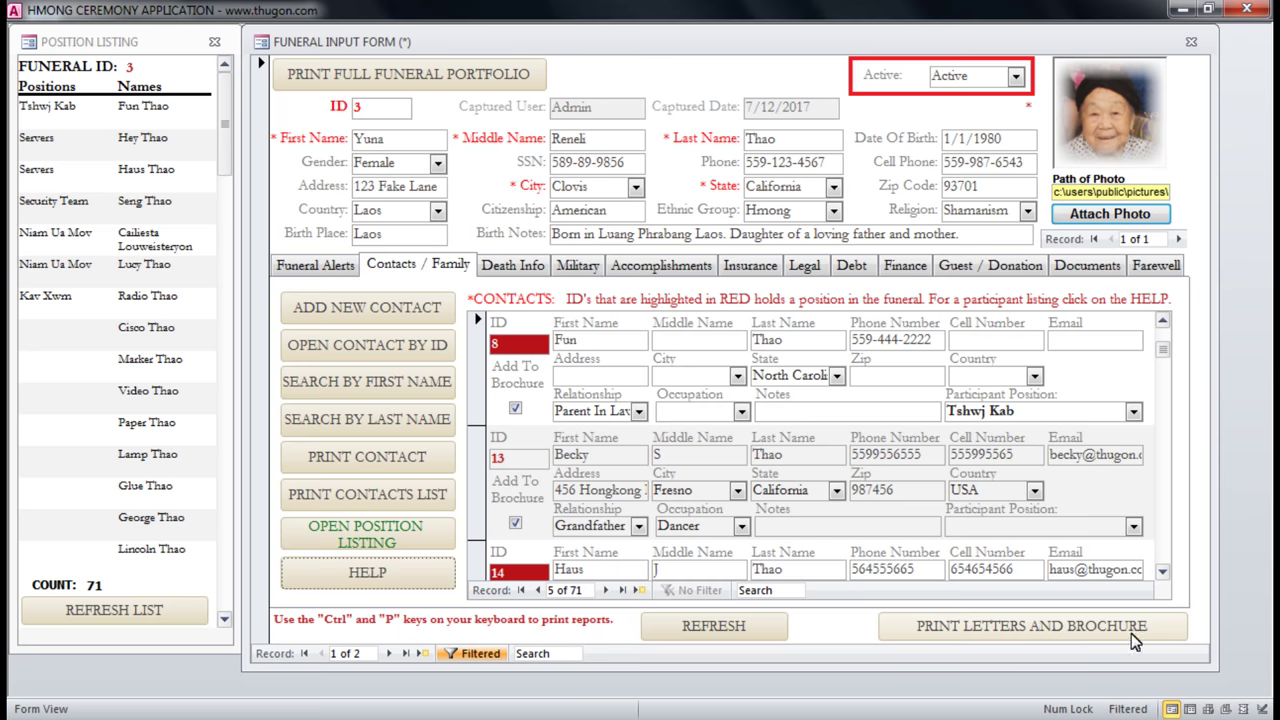
click(1031, 630)
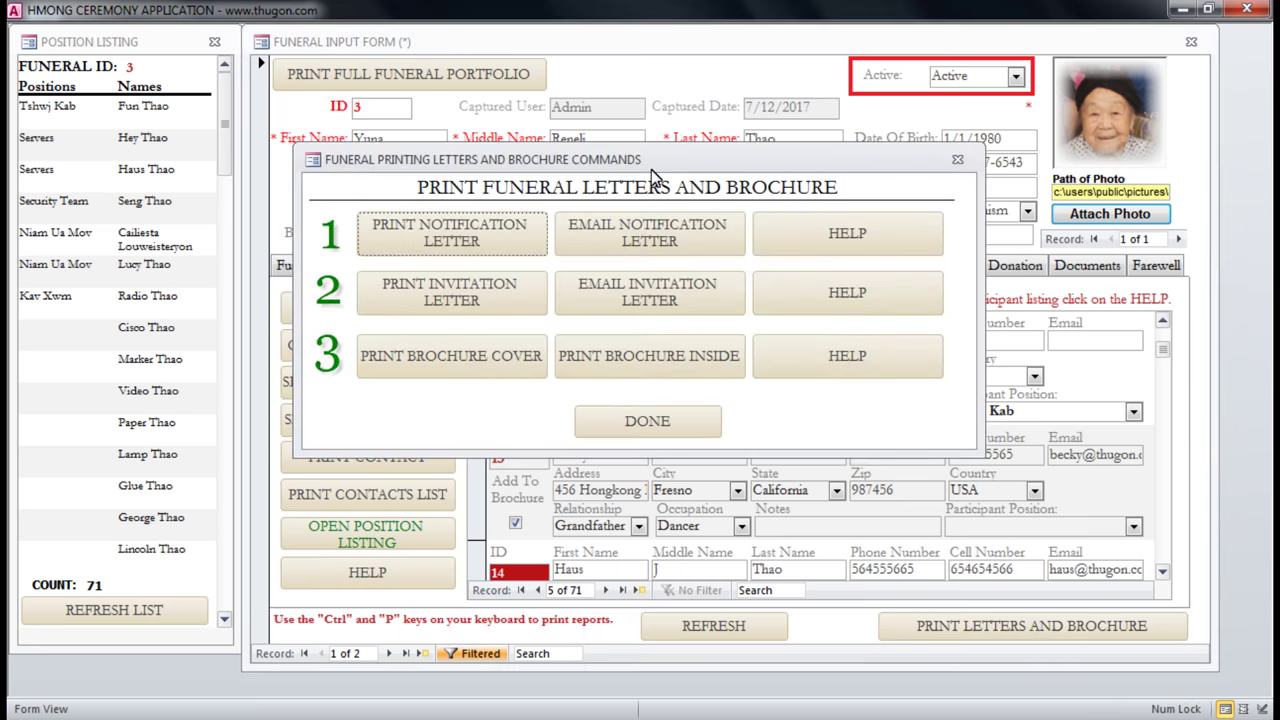
drag(650, 165, 690, 212)
click(519, 358)
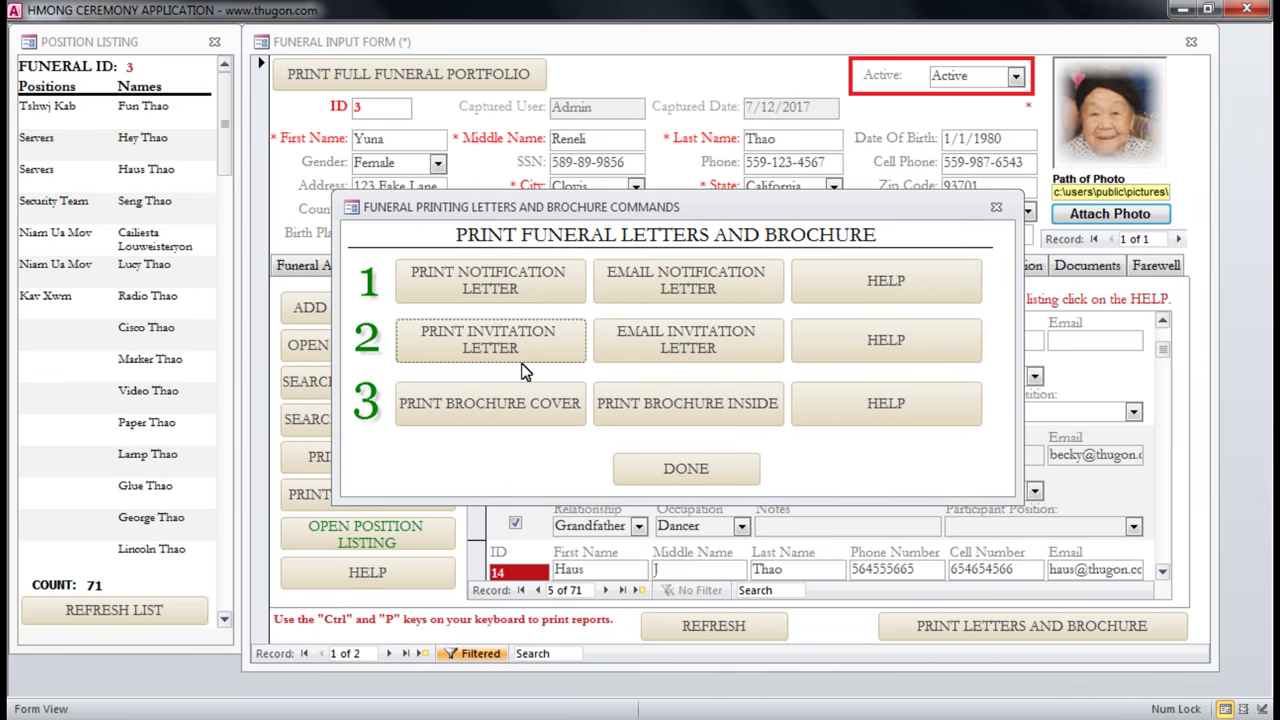
click(642, 318)
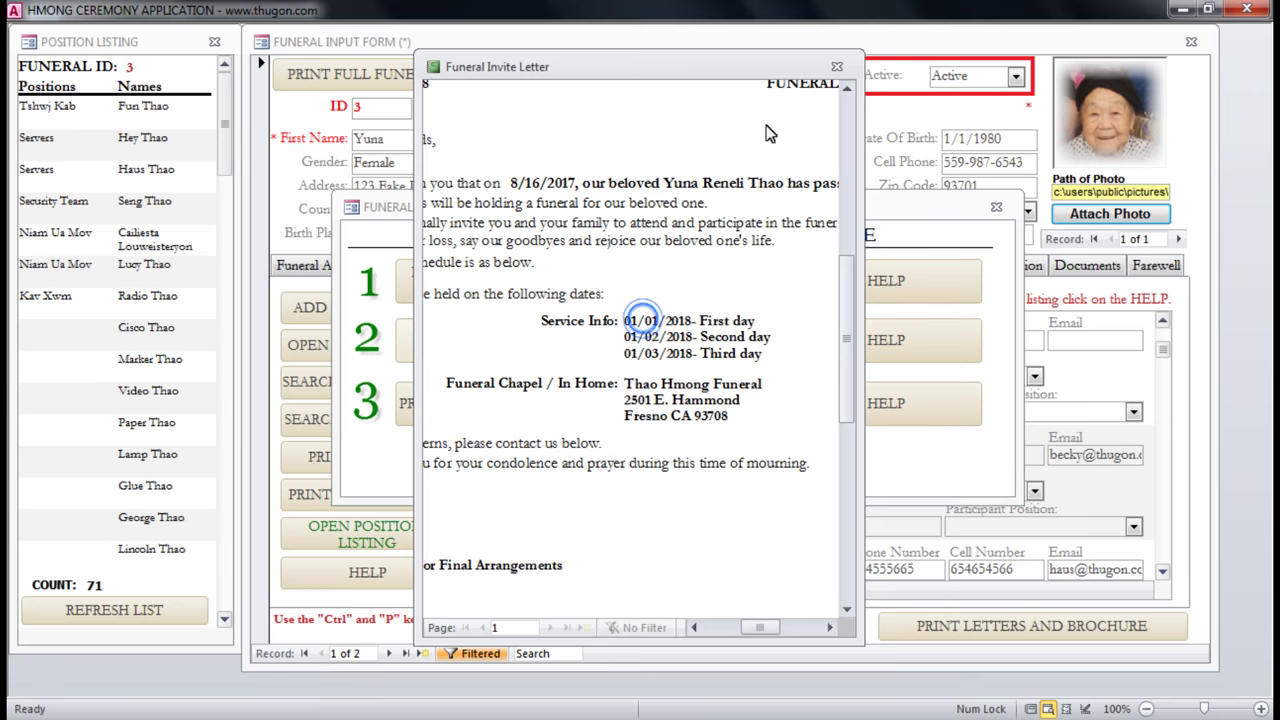
click(834, 66)
click(469, 283)
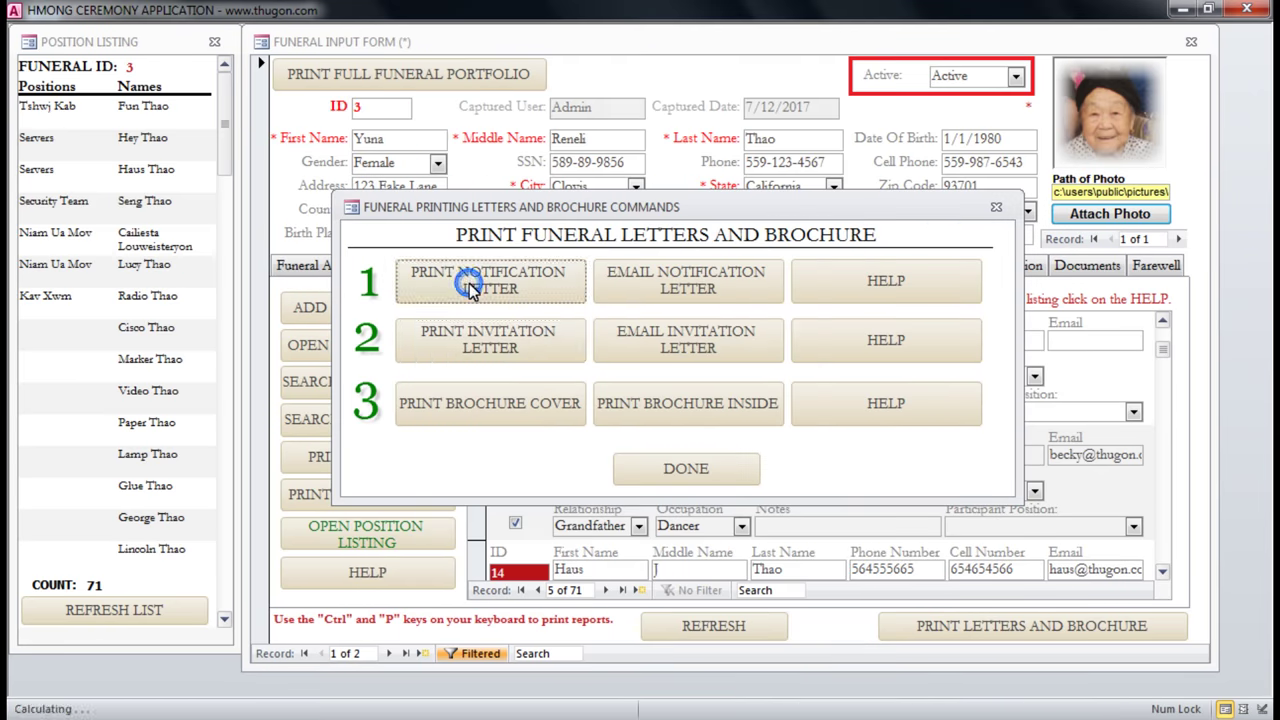
click(837, 66)
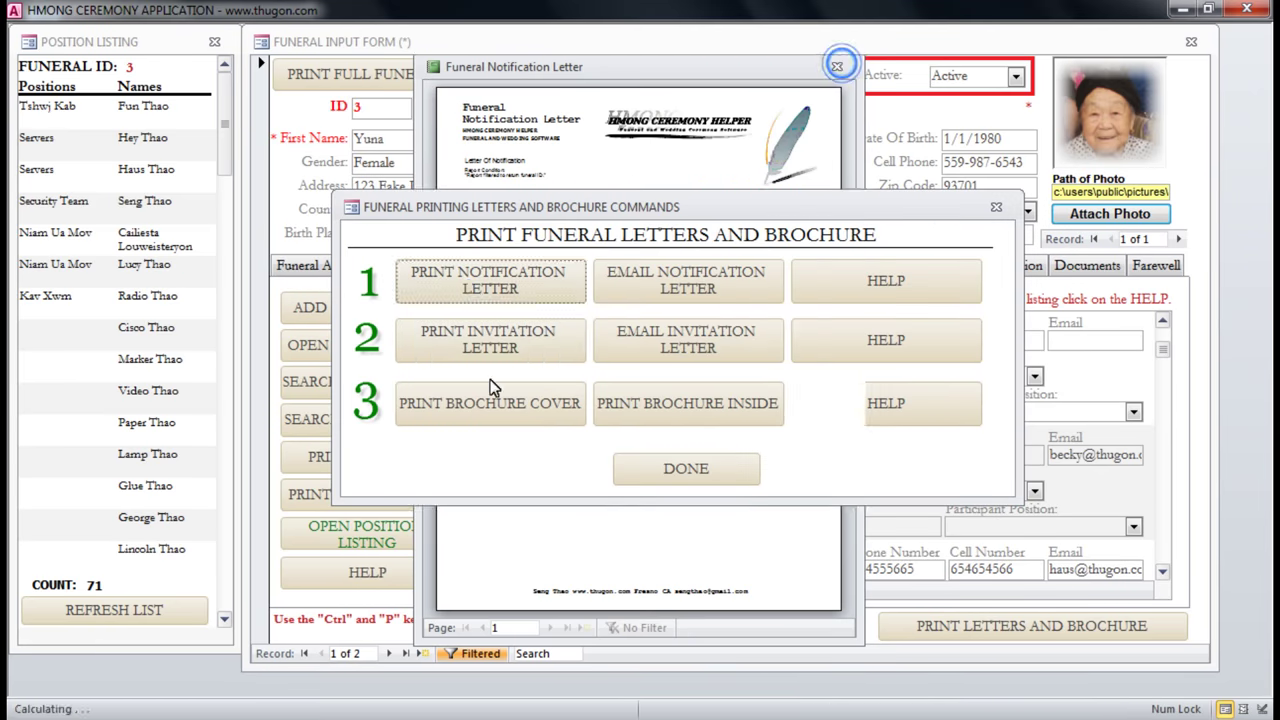
click(490, 406)
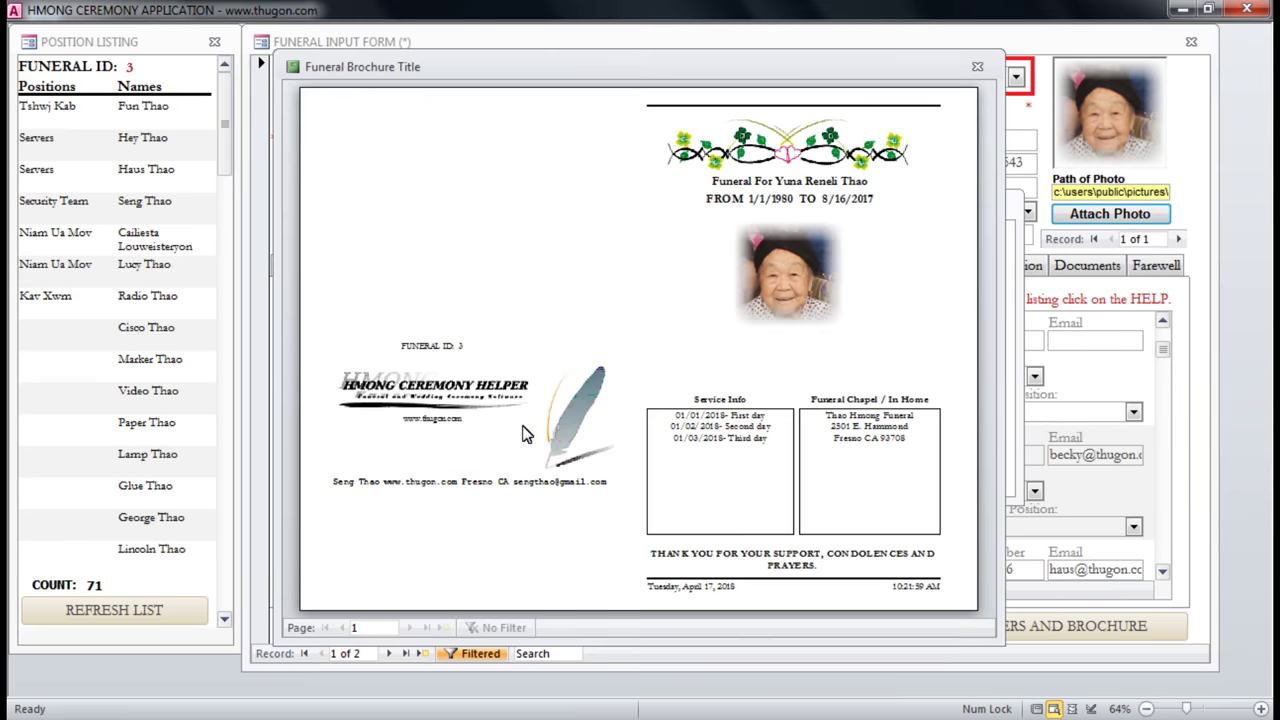
click(810, 308)
click(806, 302)
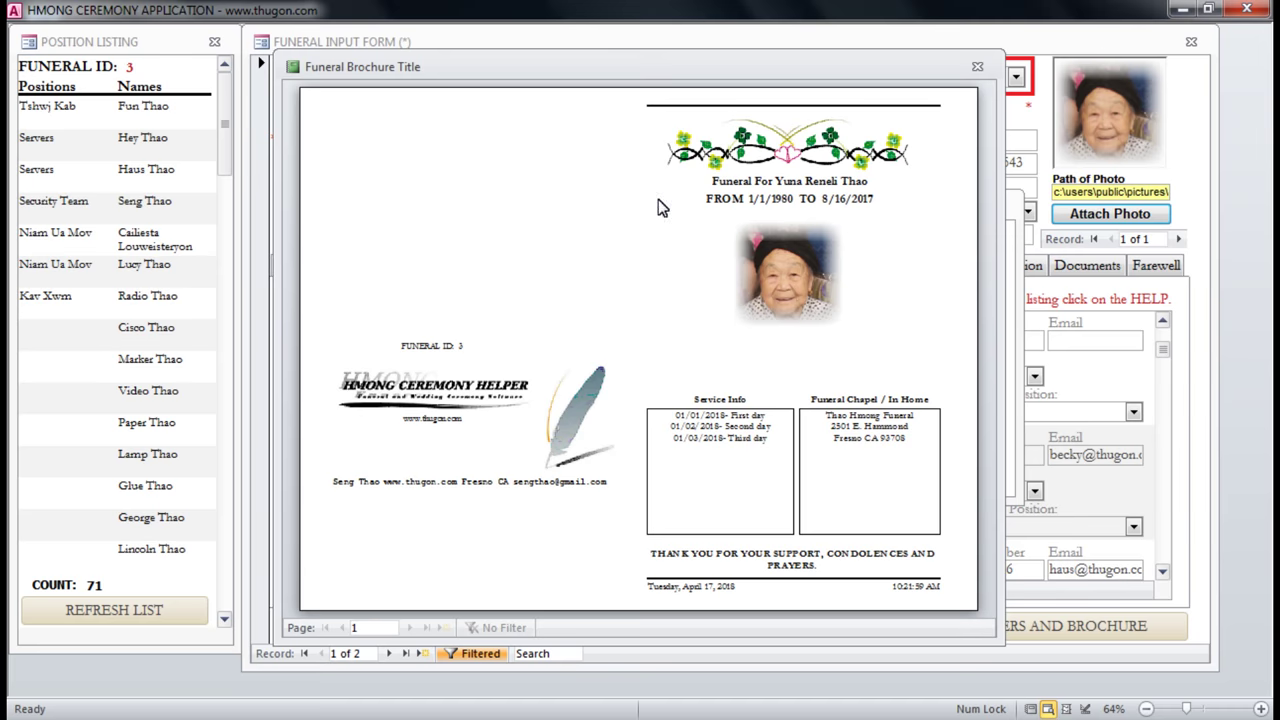
click(979, 68)
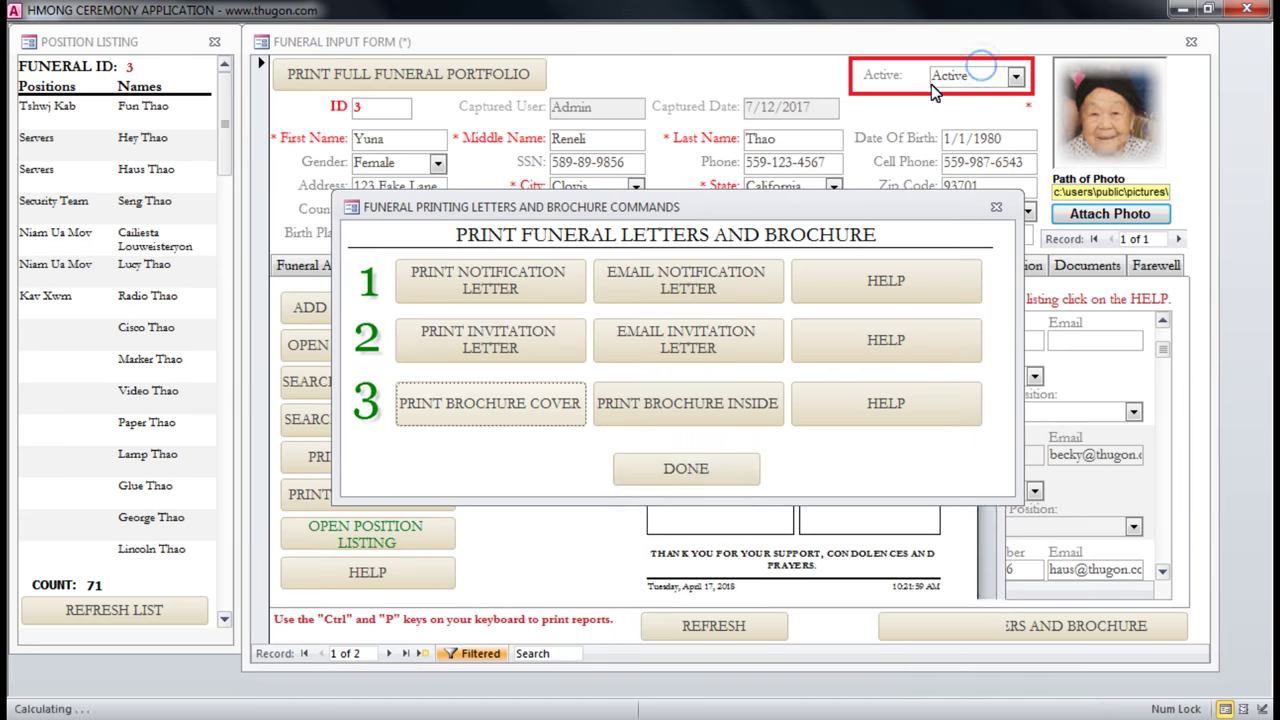
click(697, 469)
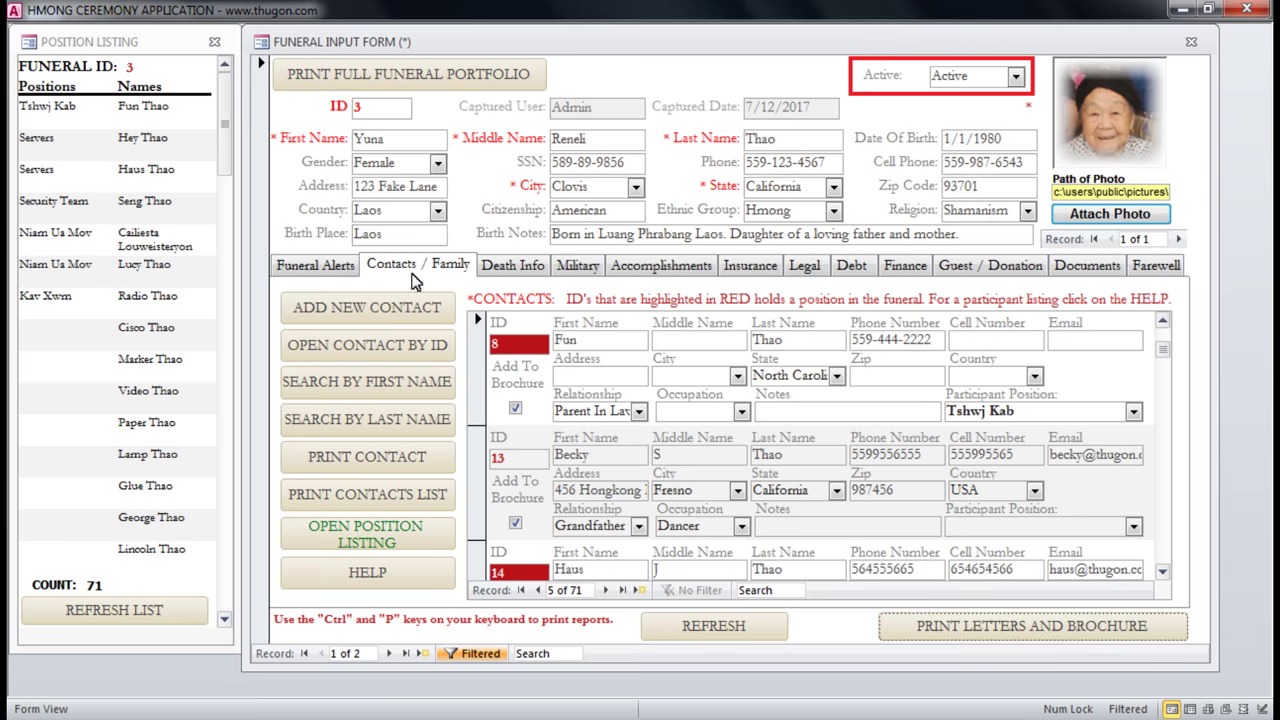
On the Death Info tab, inspect the Date Of Death and Service Info values.
click(525, 266)
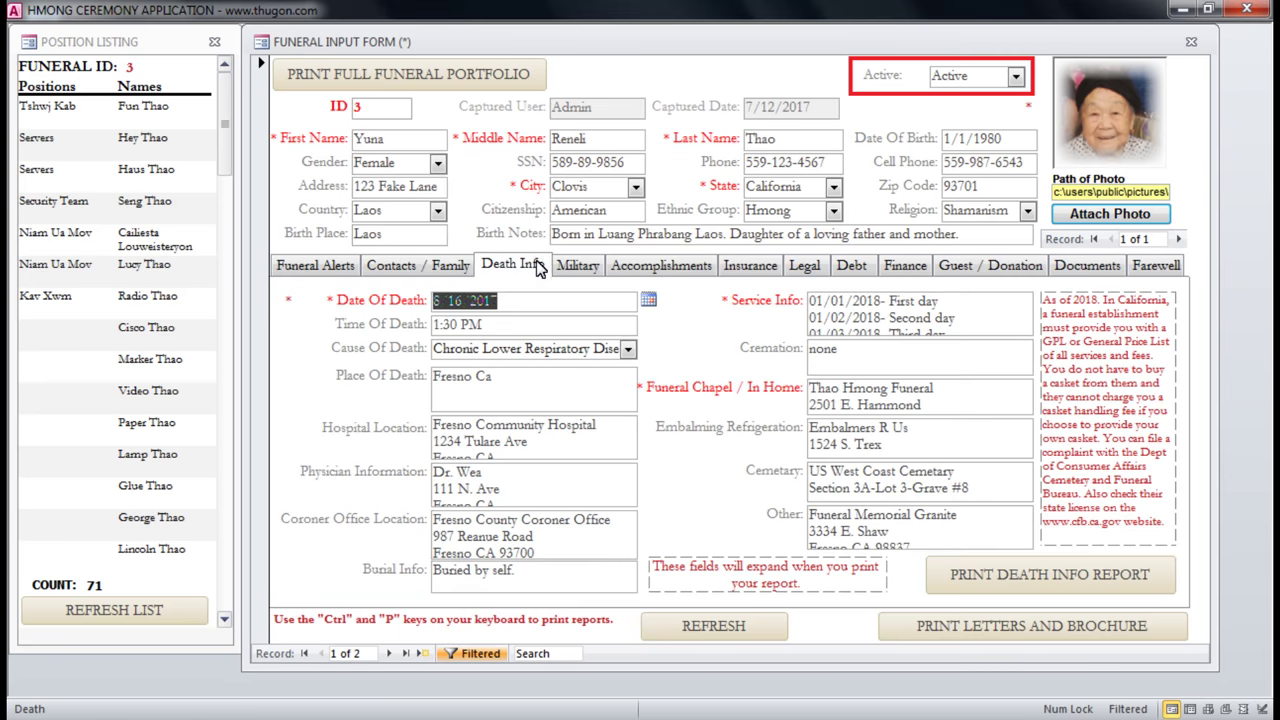
click(522, 300)
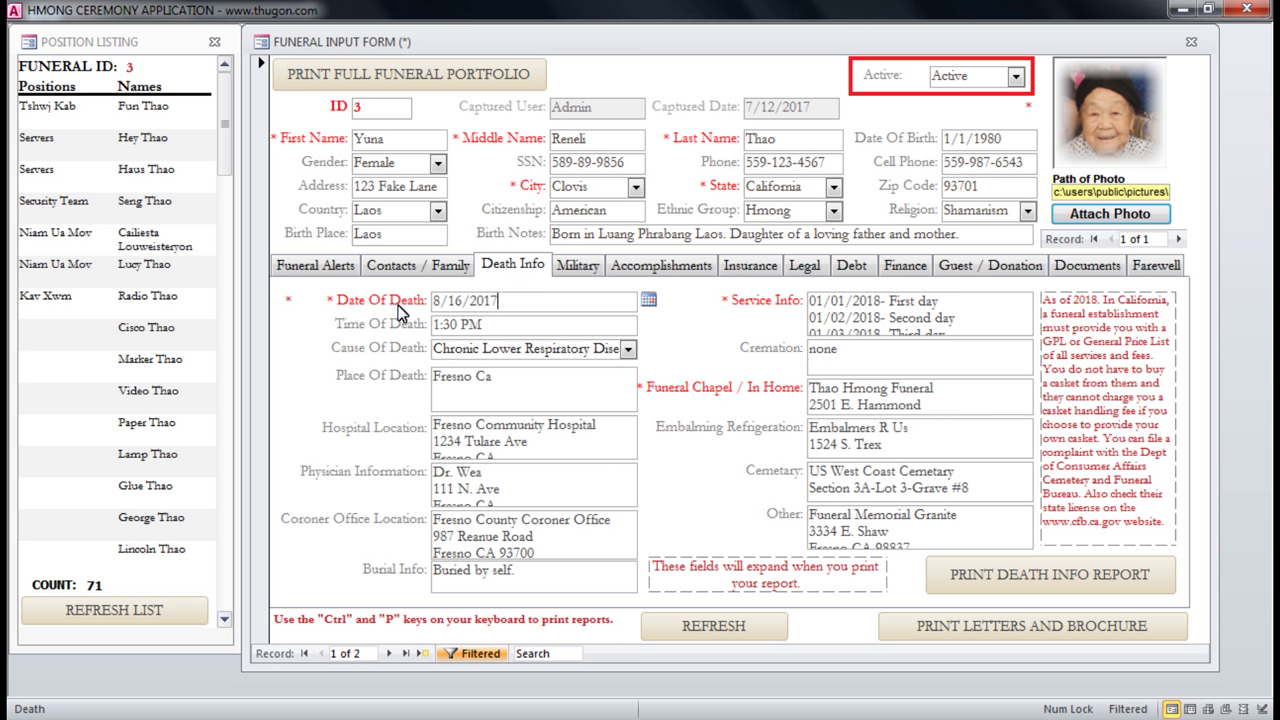
drag(498, 300, 349, 308)
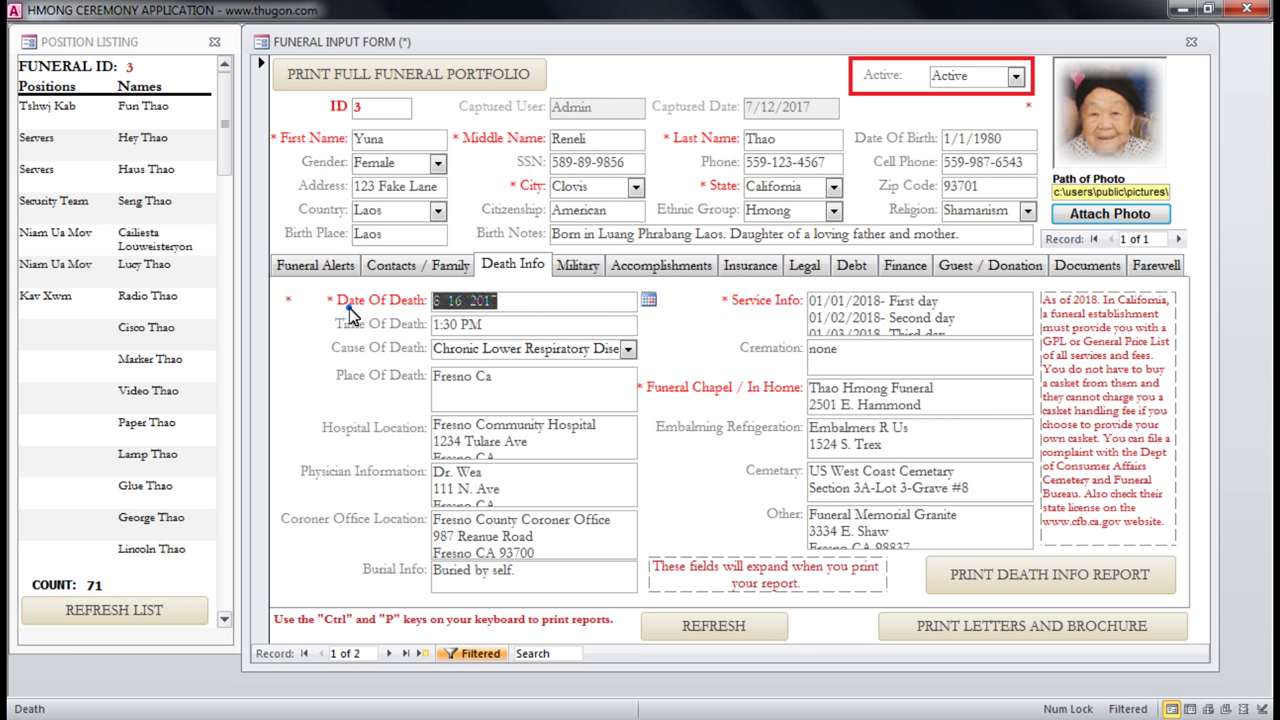
click(498, 308)
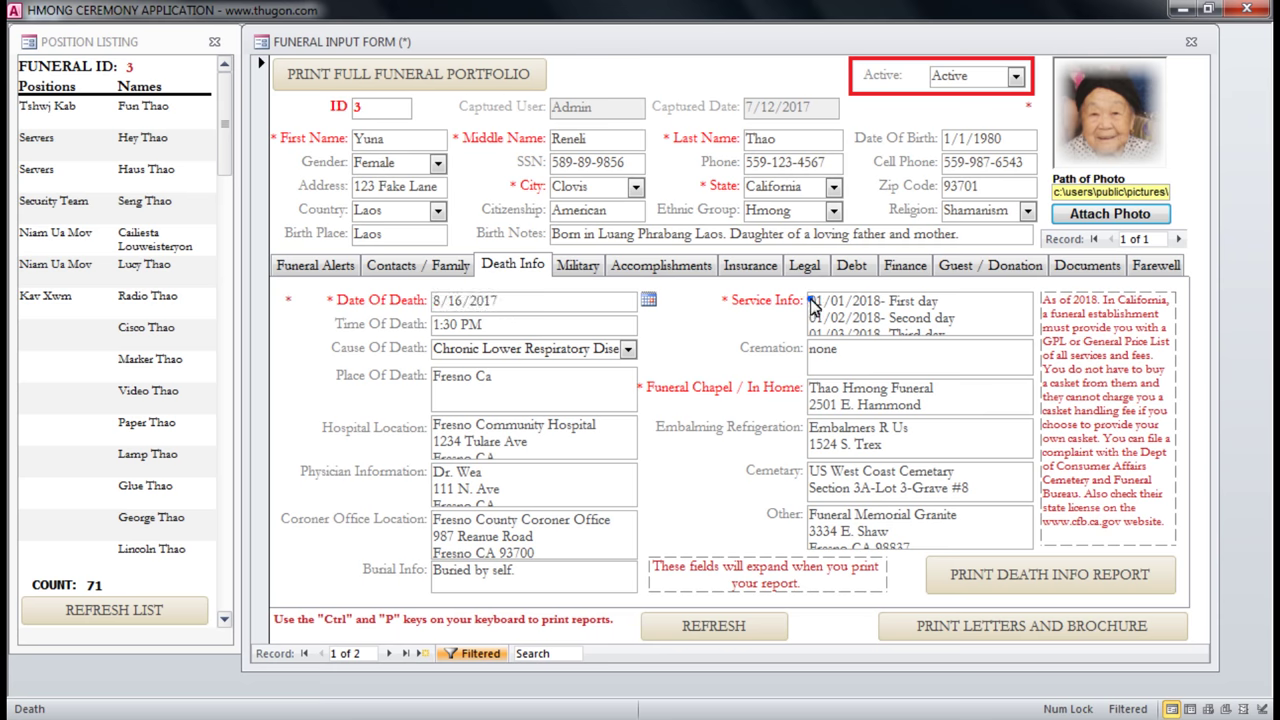
drag(811, 305, 957, 315)
click(957, 313)
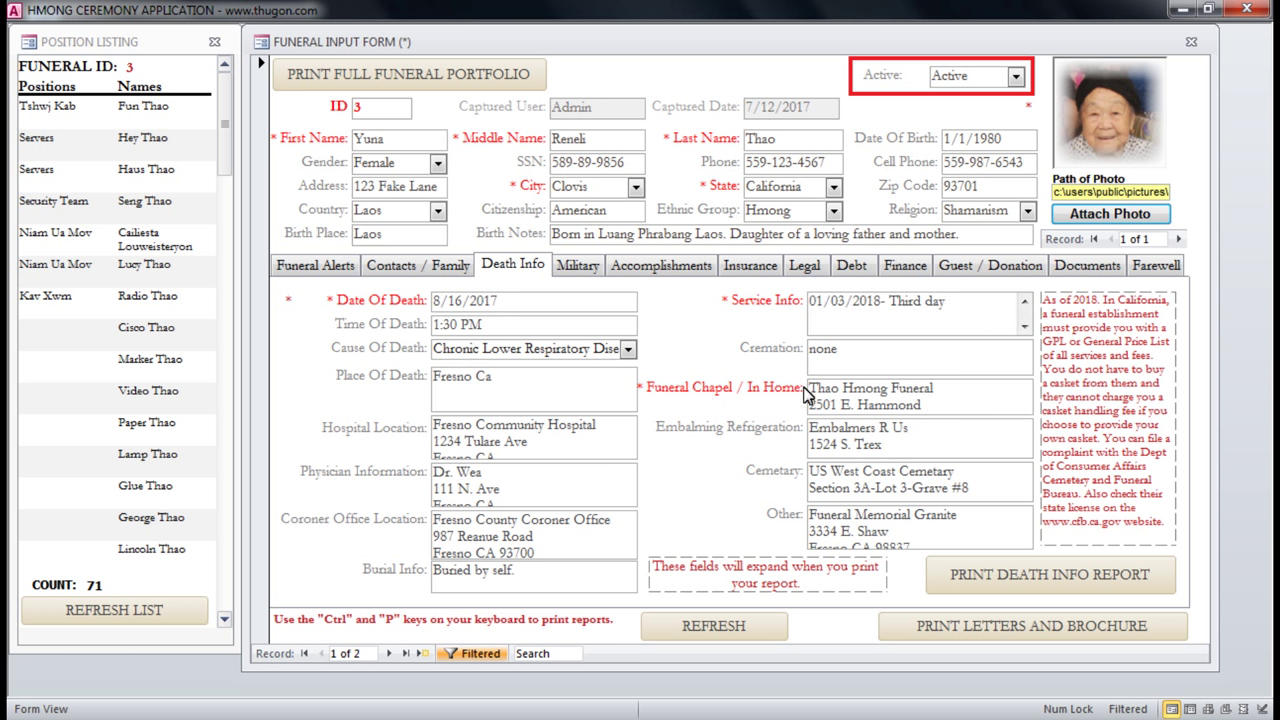
Read through all the Funeral Chapel name and address lines.
drag(810, 389, 775, 370)
click(943, 403)
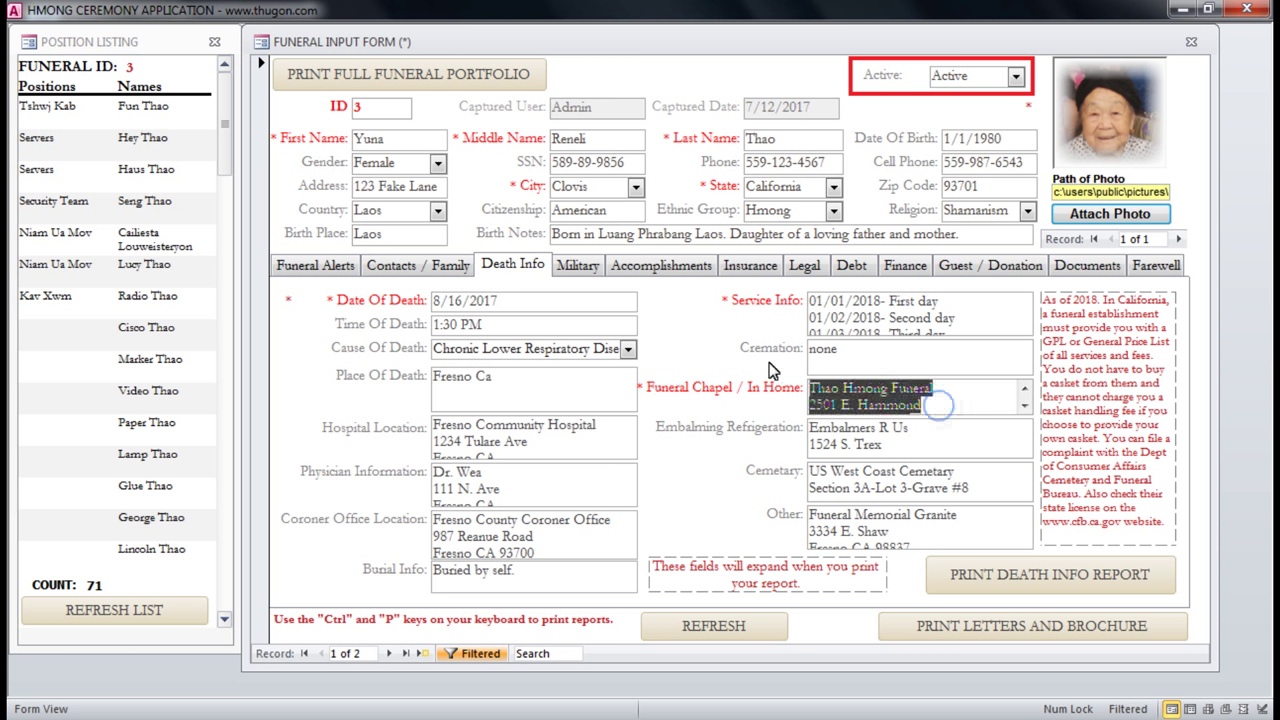
click(958, 396)
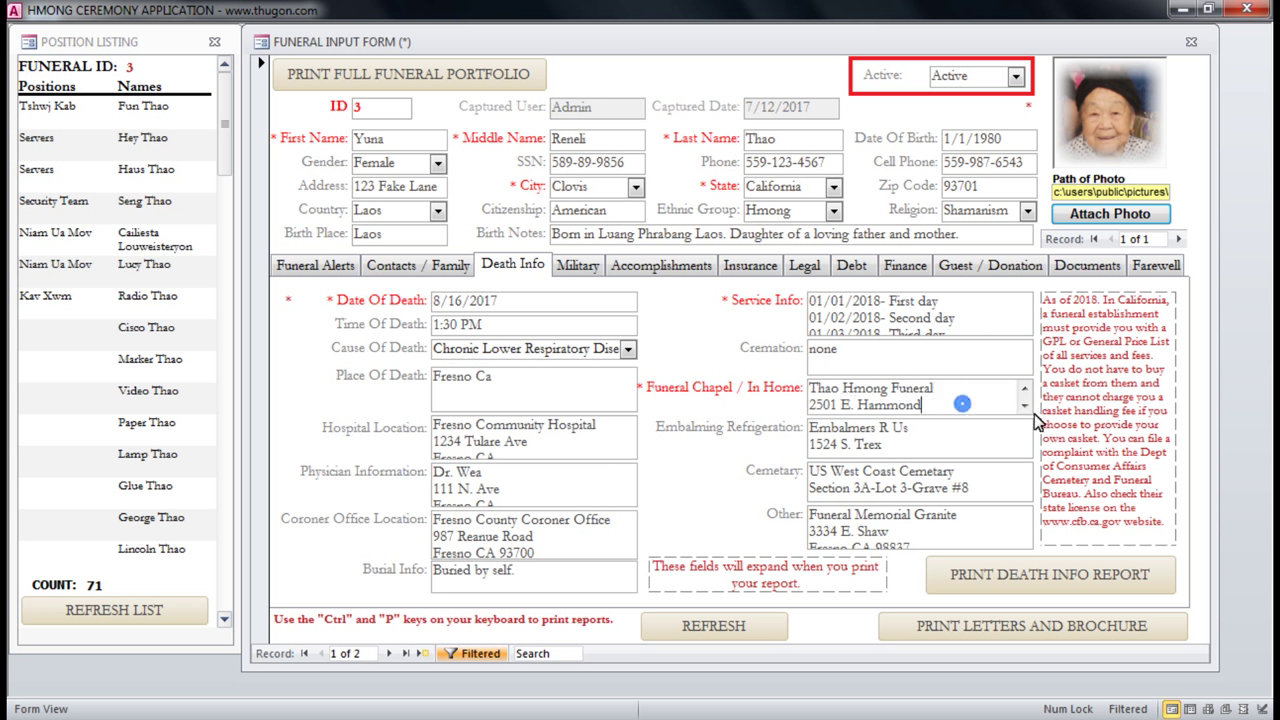
click(1024, 406)
click(1025, 408)
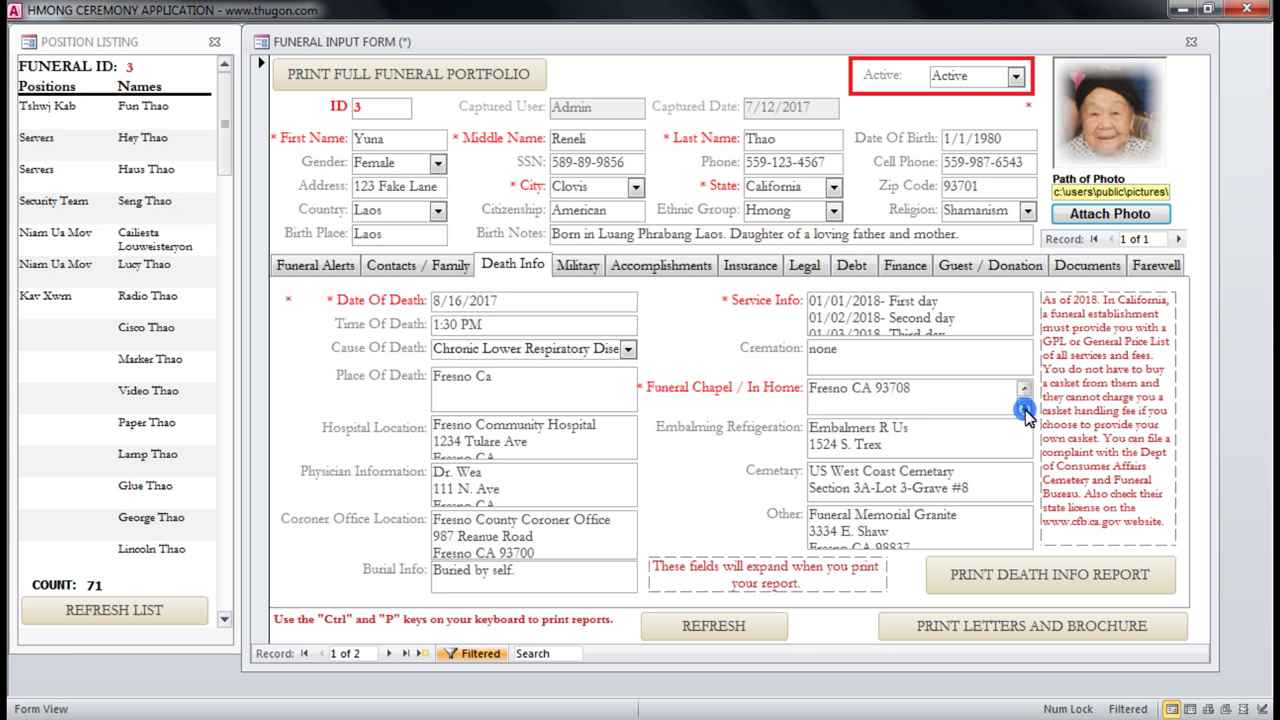
click(1024, 390)
click(1023, 390)
click(1022, 400)
click(1022, 400)
double_click(1022, 391)
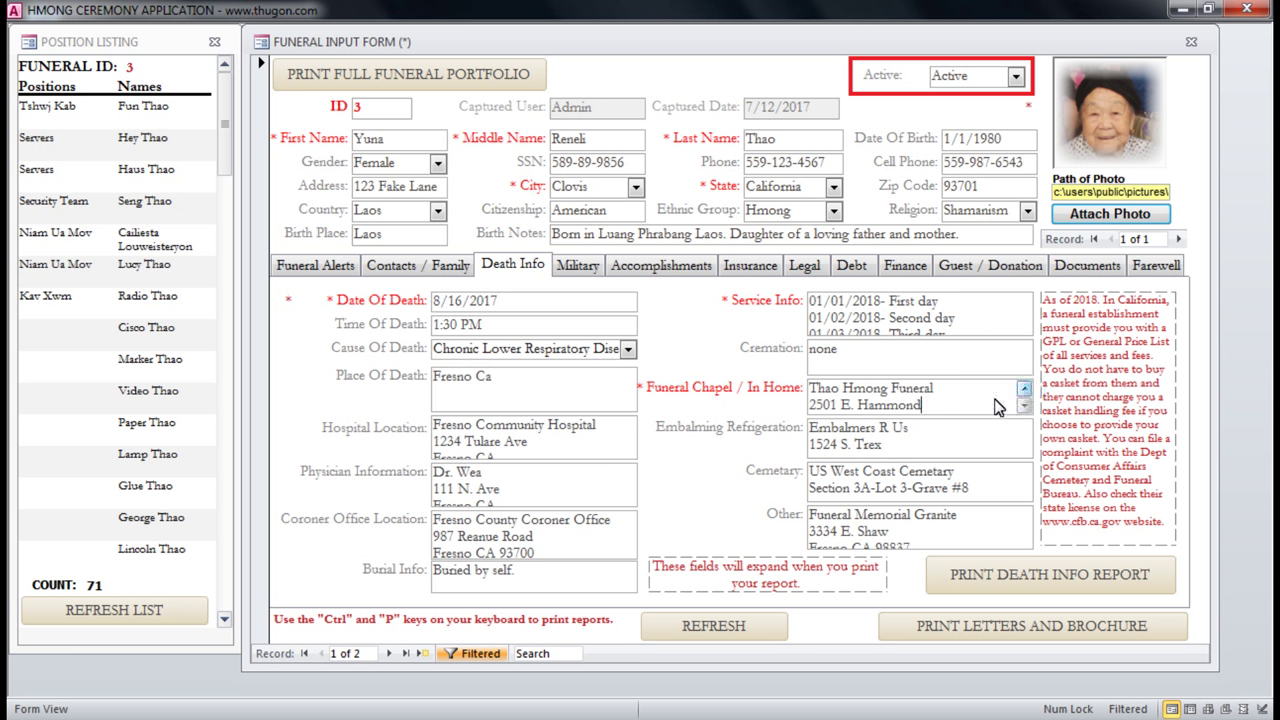
Browse the Service Info days from the third back to the first.
click(938, 320)
click(966, 320)
click(1024, 330)
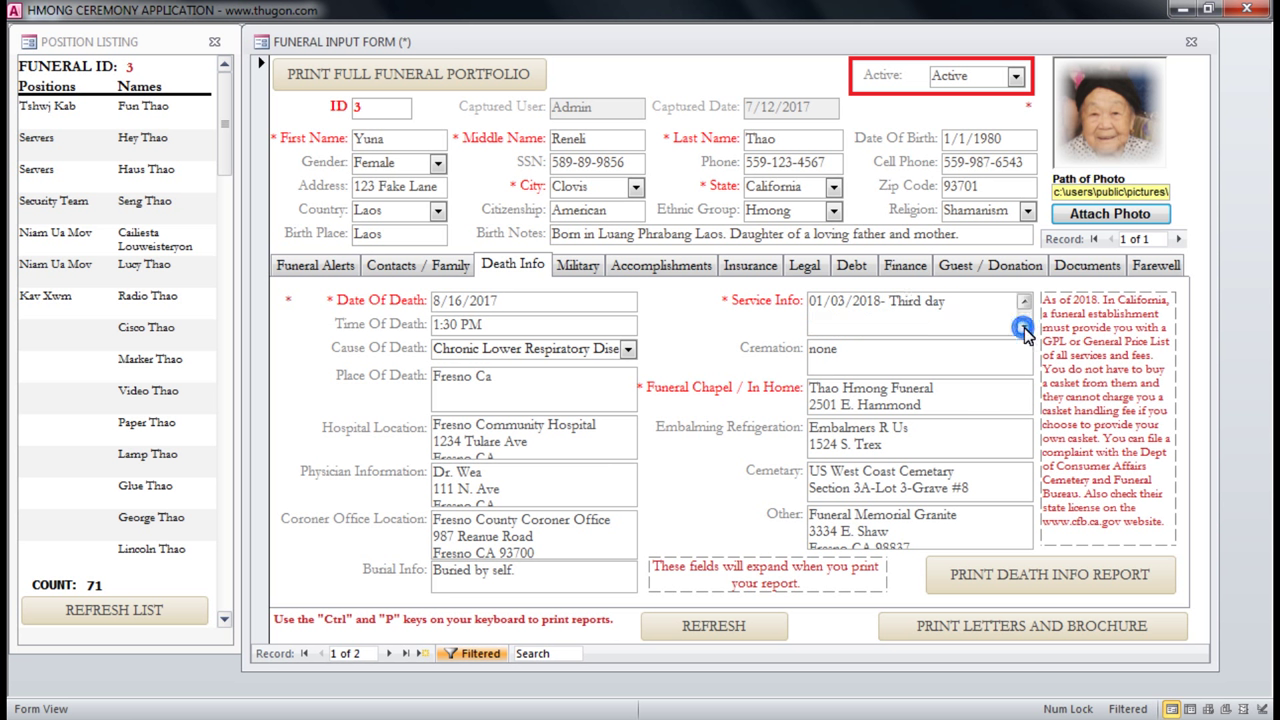
click(1024, 305)
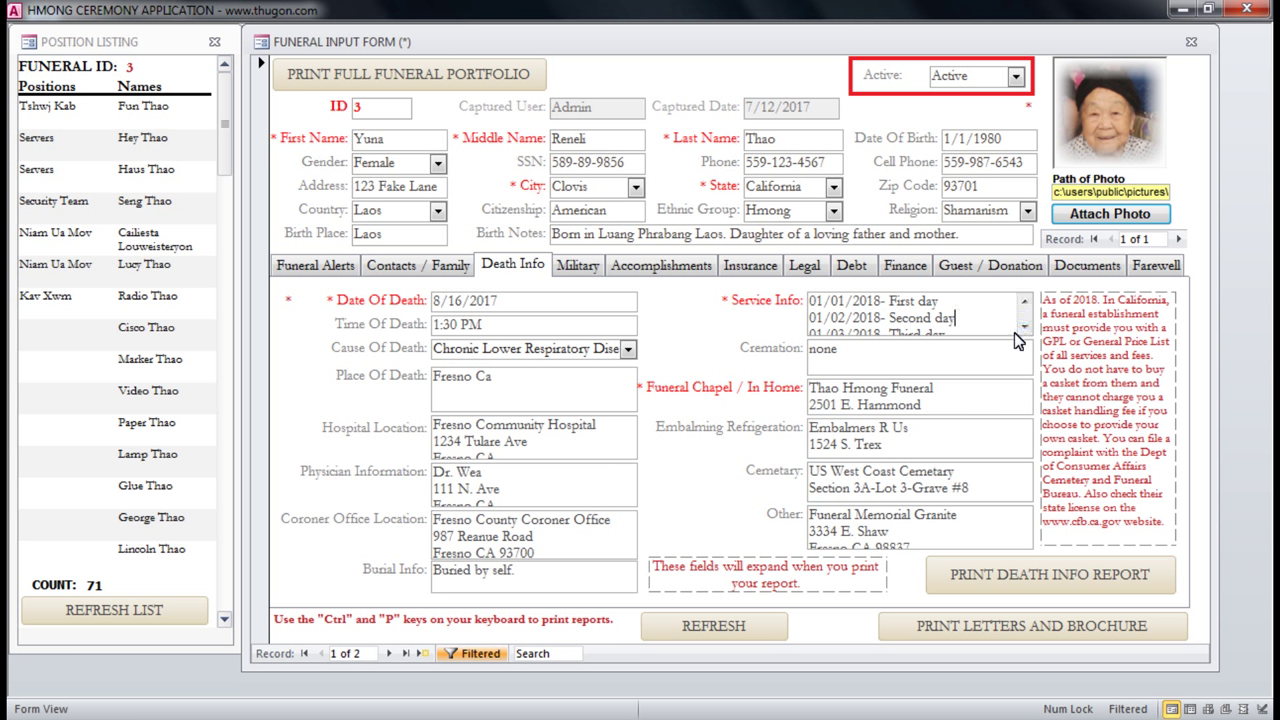
click(908, 534)
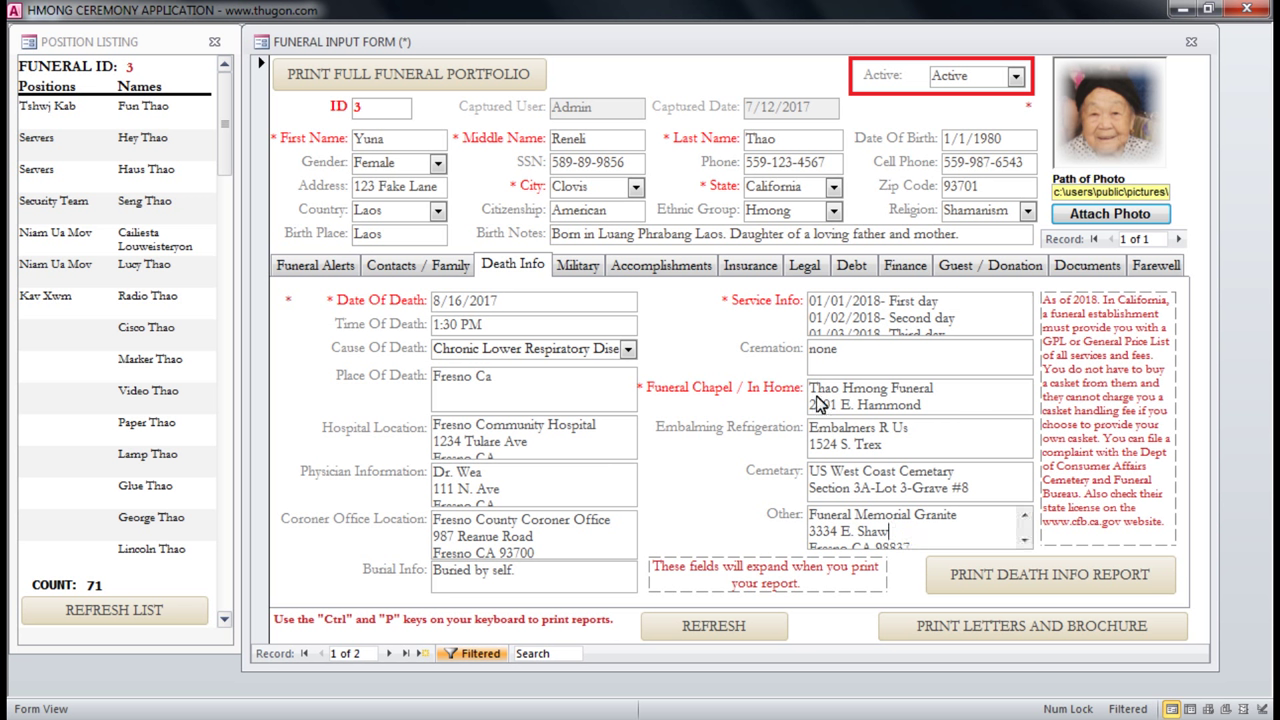
Restore the accidentally erased Funeral Chapel lines with Ctrl+Z, then show the Military tab.
drag(812, 397, 947, 410)
text(Fresno CA 93708)
click(948, 404)
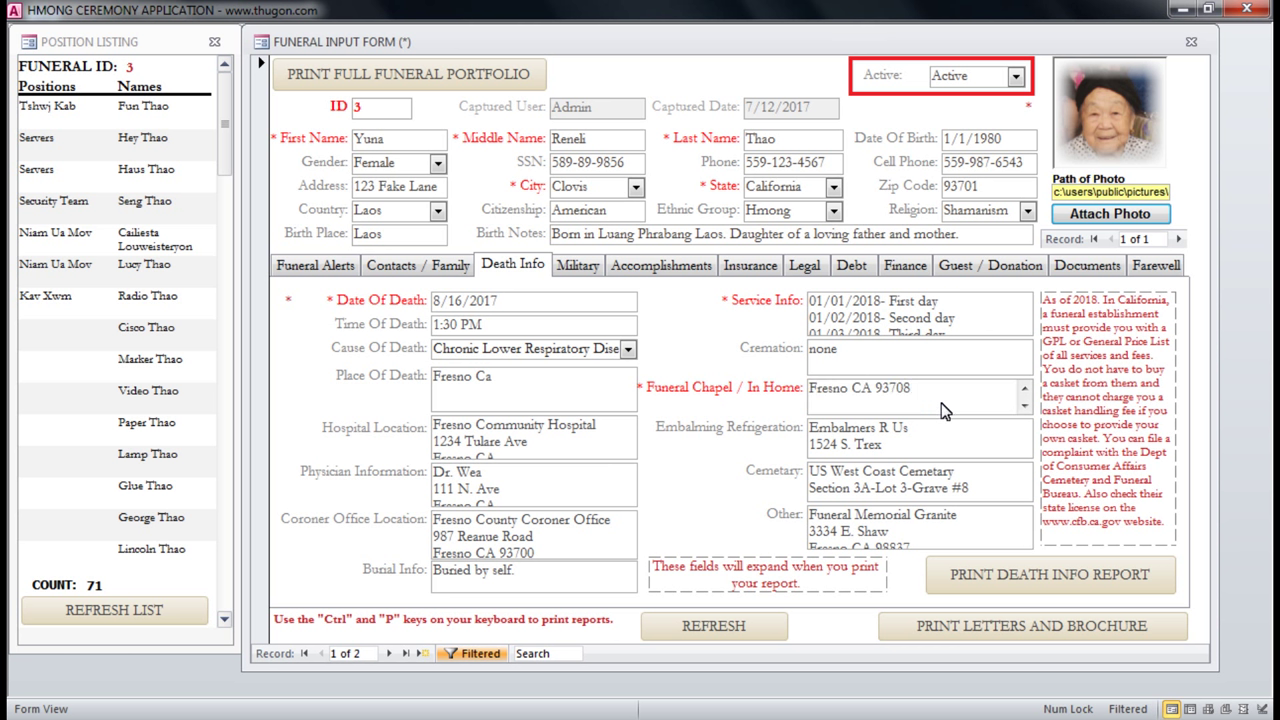
key(ctrl+z)
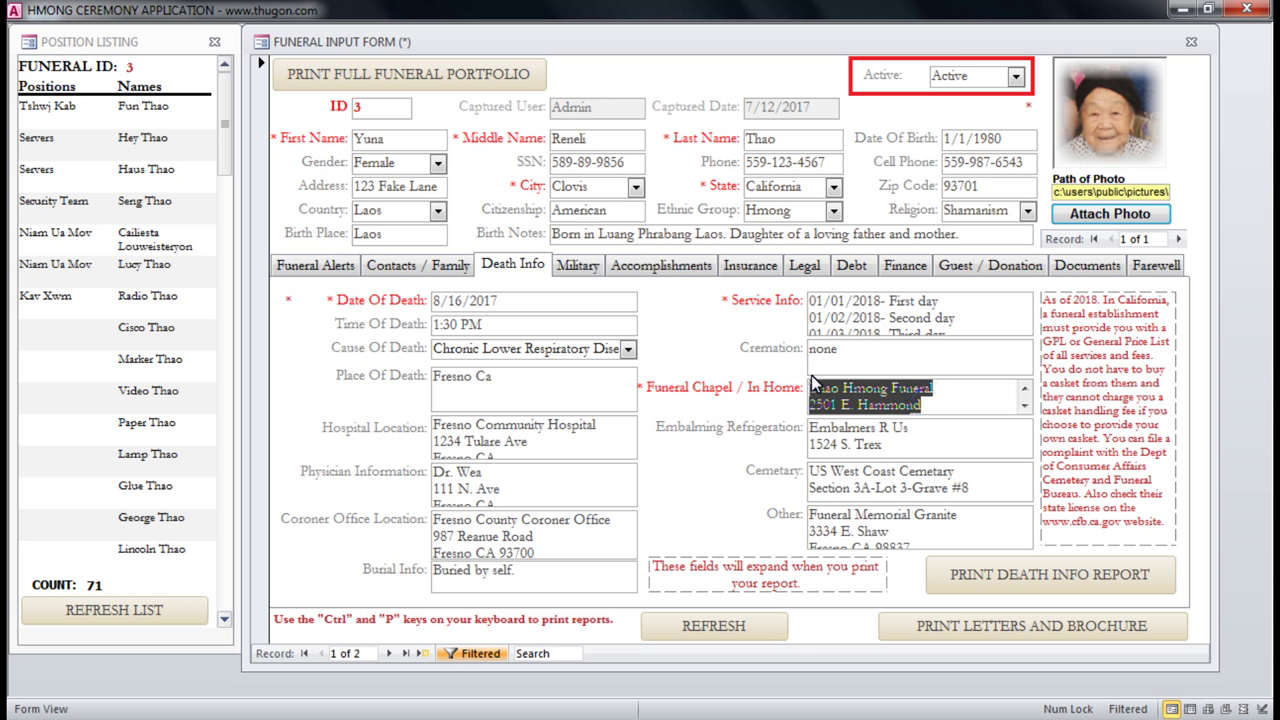
click(811, 386)
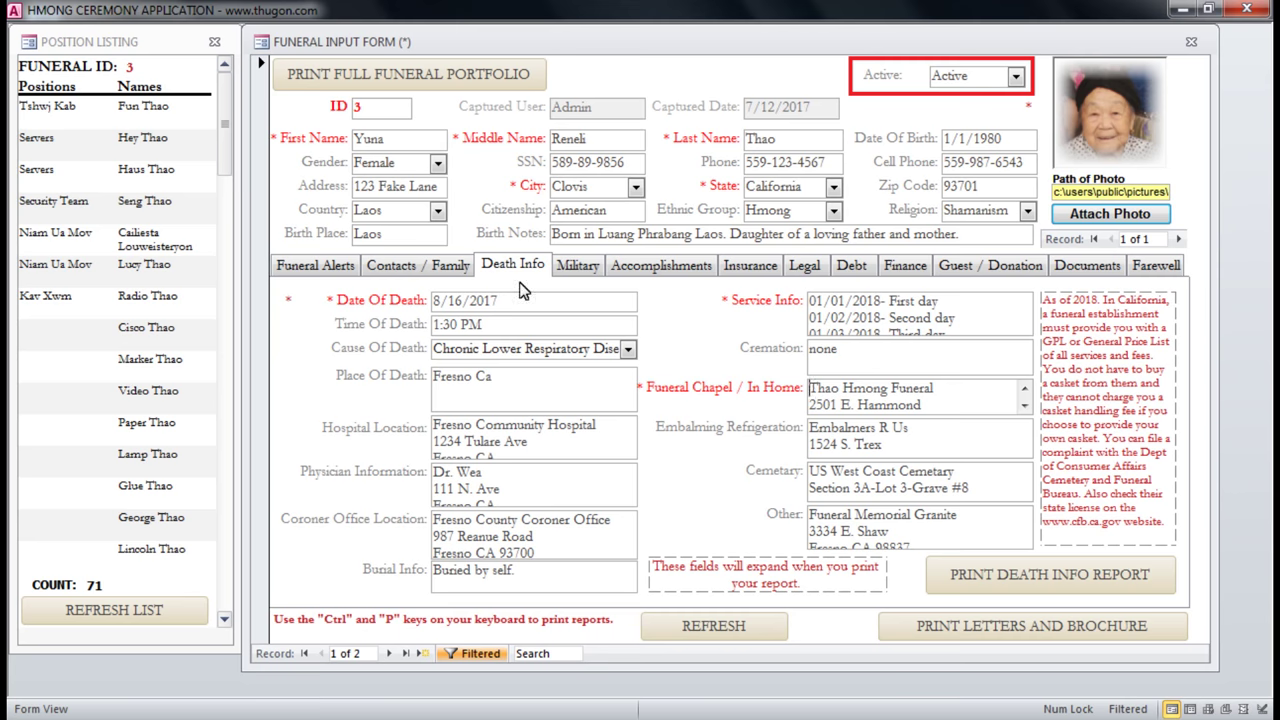
click(576, 270)
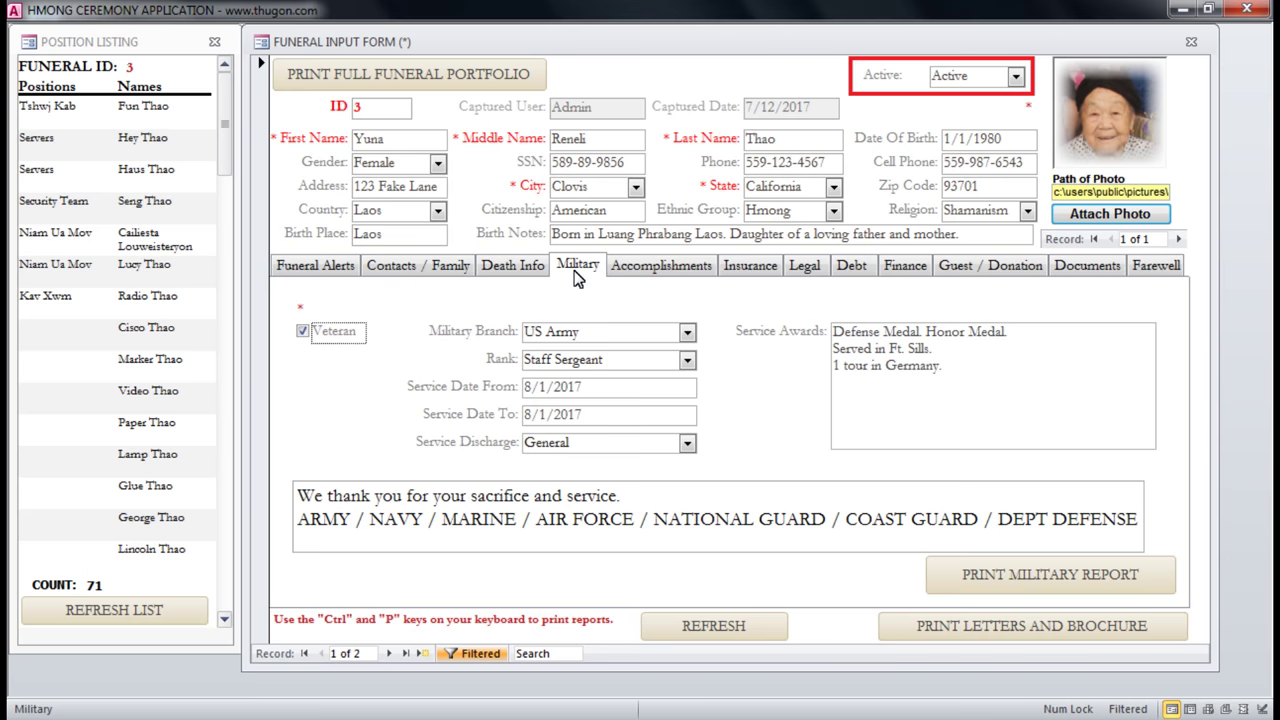
Check the military branch choices, accomplishments list and life insurance policy number.
click(688, 333)
click(688, 333)
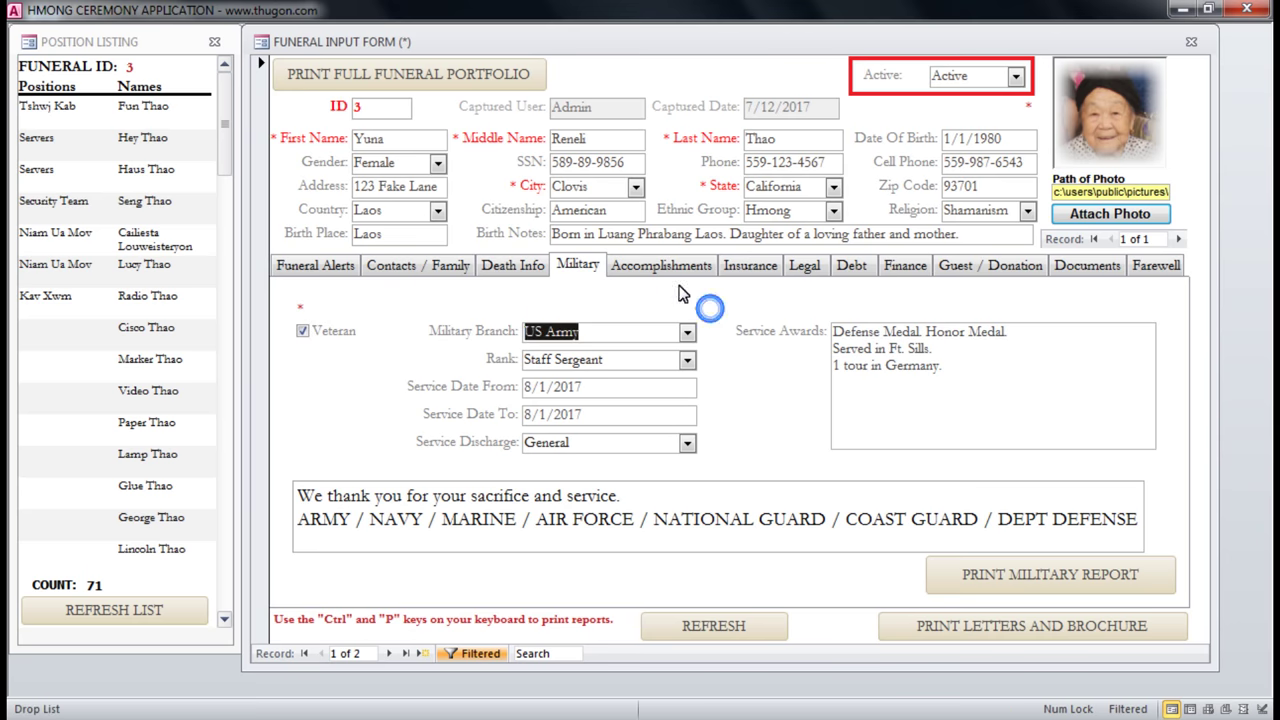
click(648, 275)
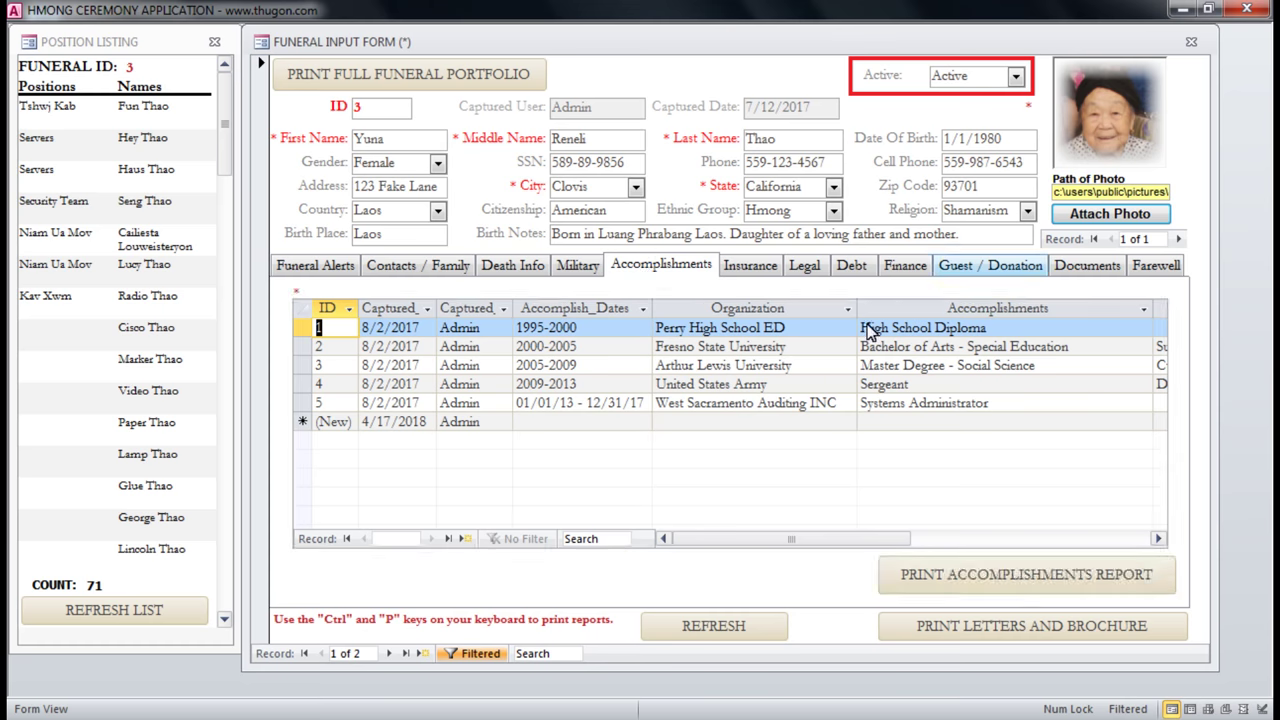
click(790, 385)
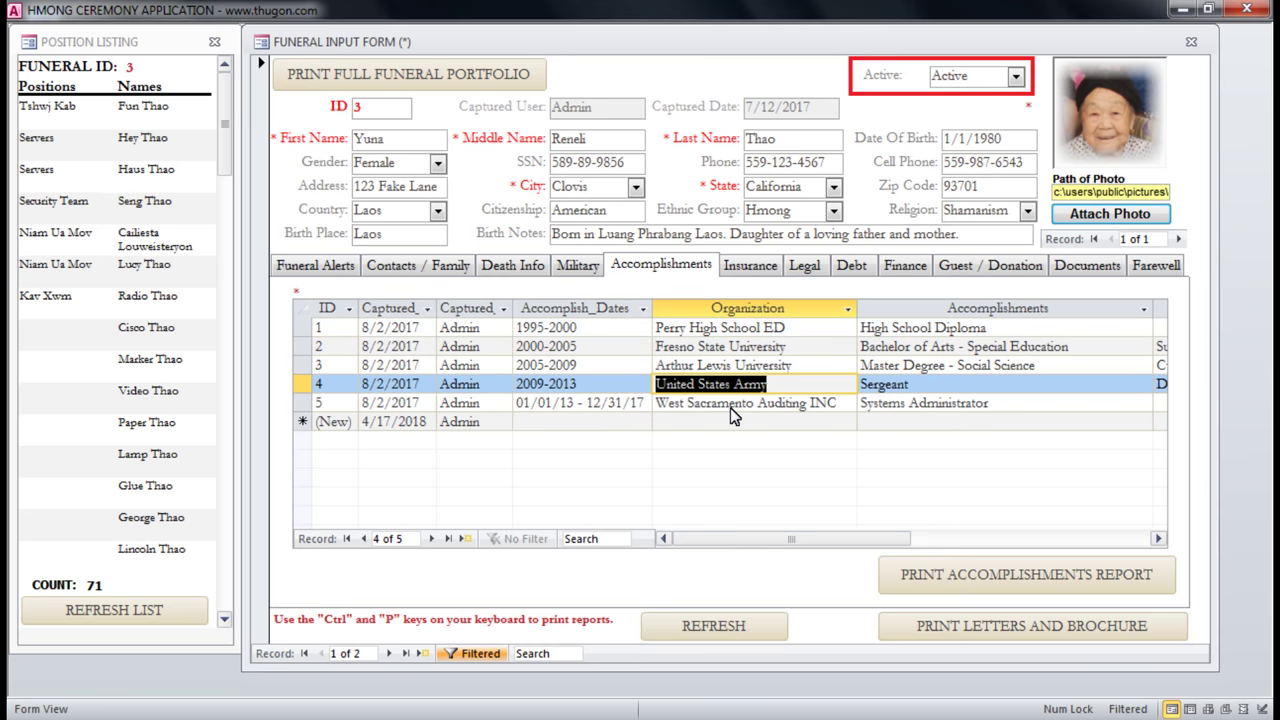
click(752, 270)
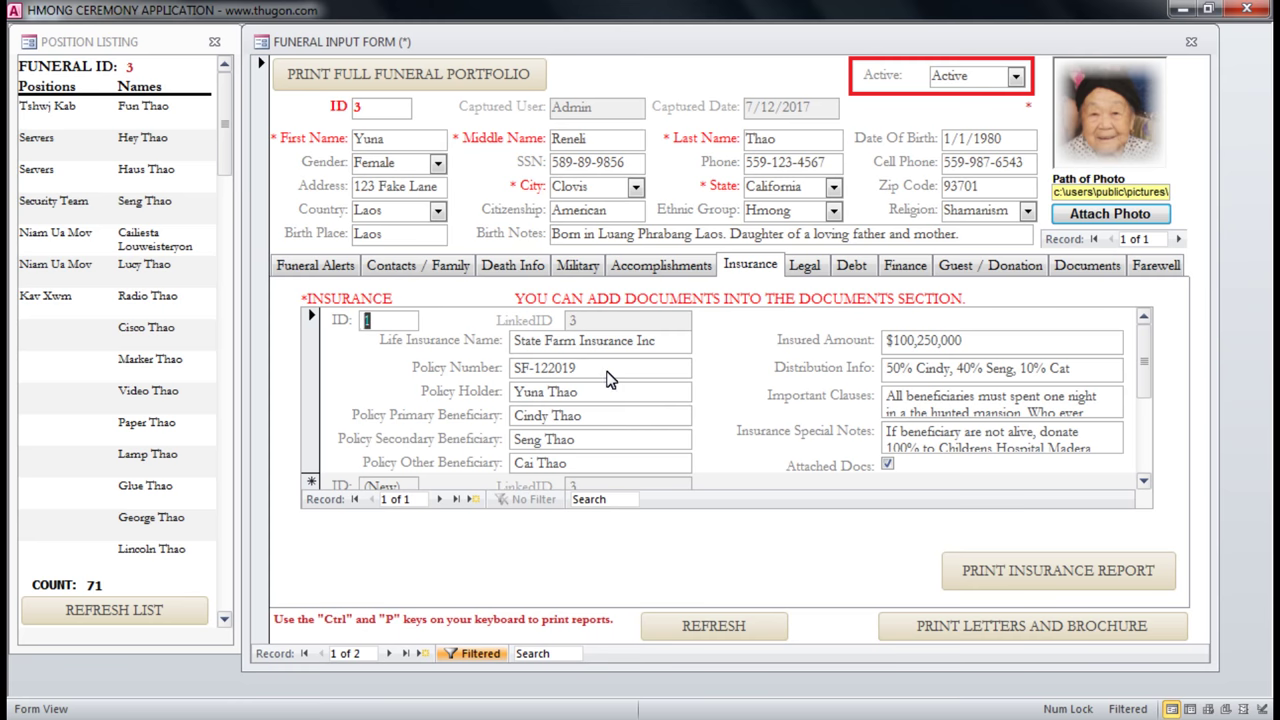
click(600, 370)
Review the Legal tab's responsible person, attorney and executor details, then show the Debt tab.
click(804, 270)
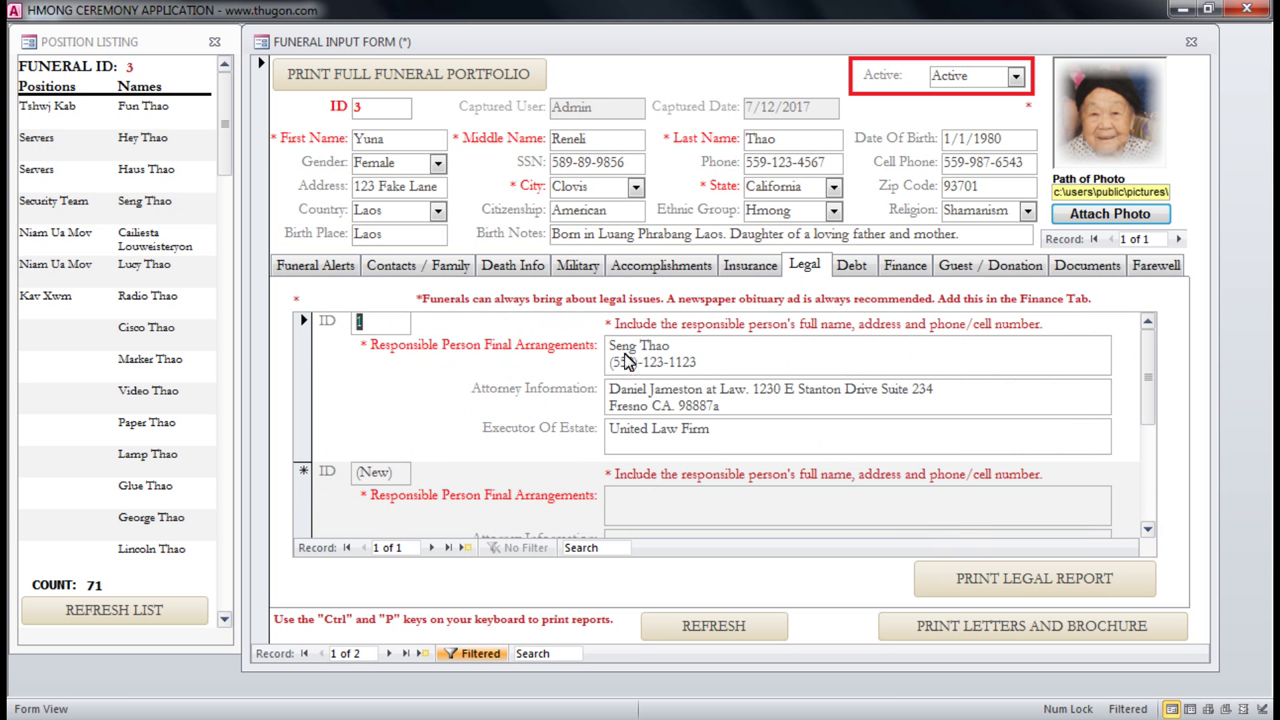
drag(610, 352, 700, 372)
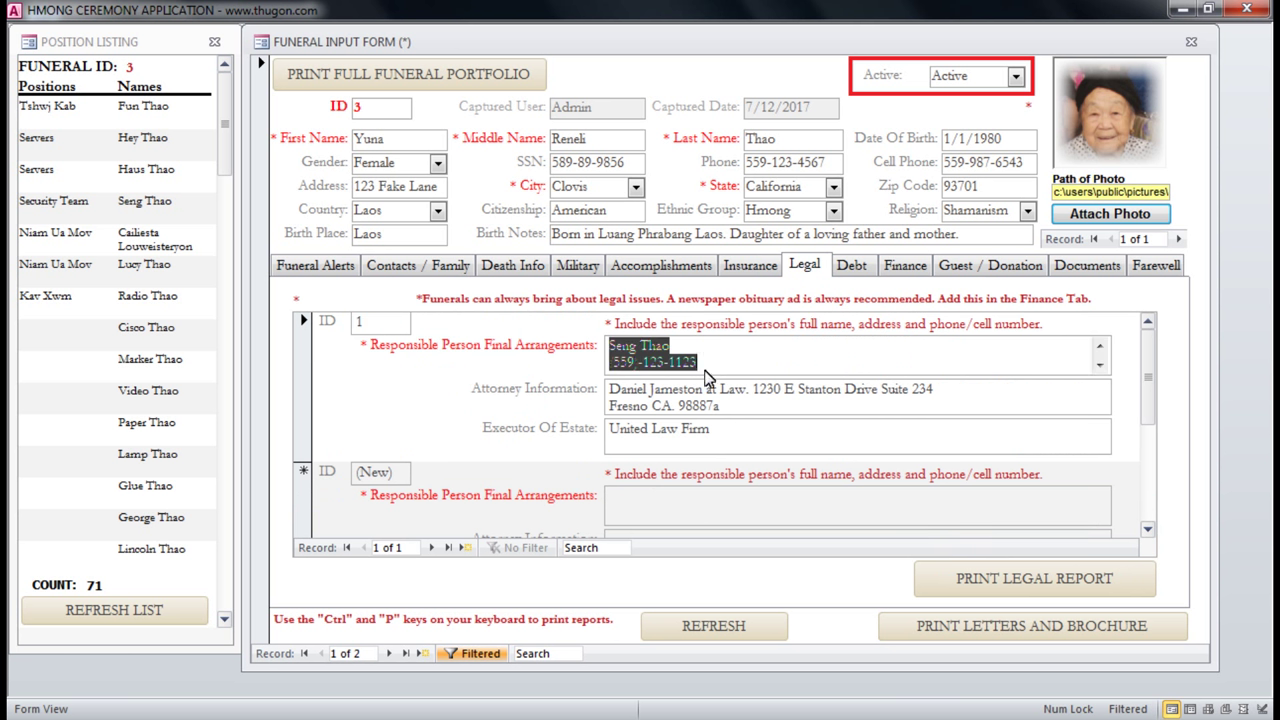
click(778, 372)
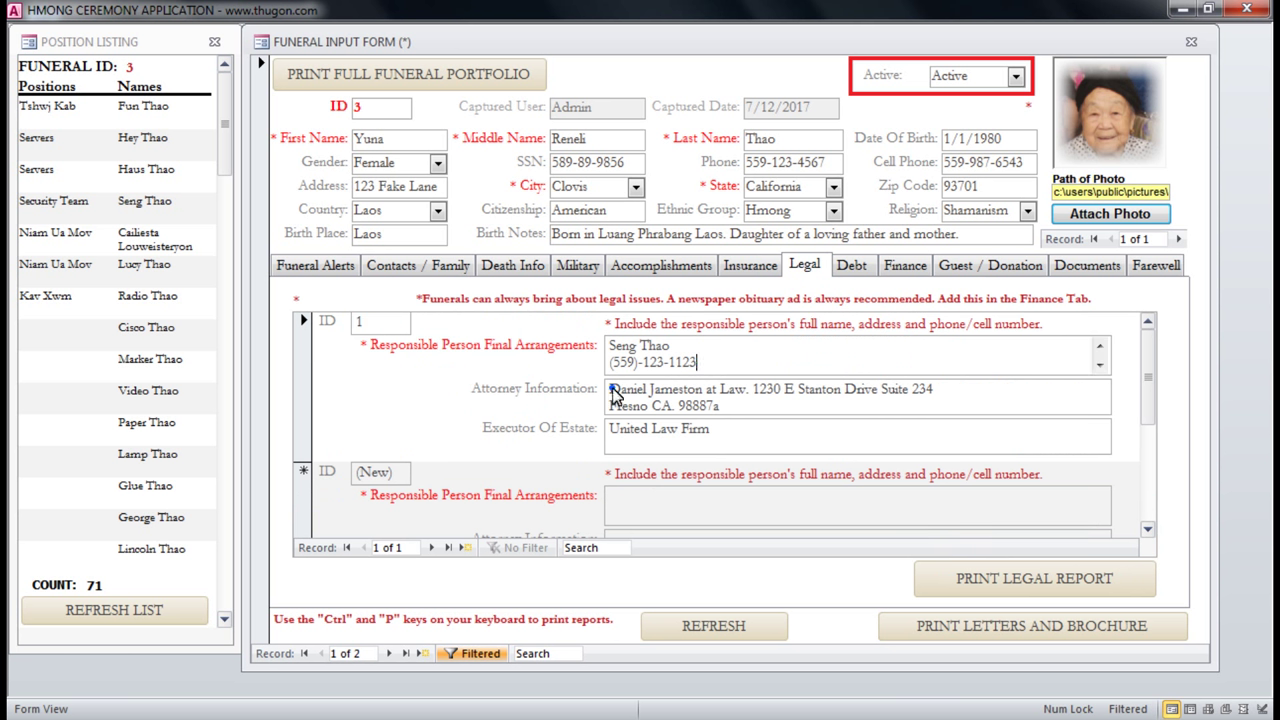
mouse_move(612, 391)
mouse_down()
mouse_move(628, 432)
mouse_move(472, 434)
mouse_move(683, 452)
mouse_move(767, 439)
mouse_up()
double_click(767, 439)
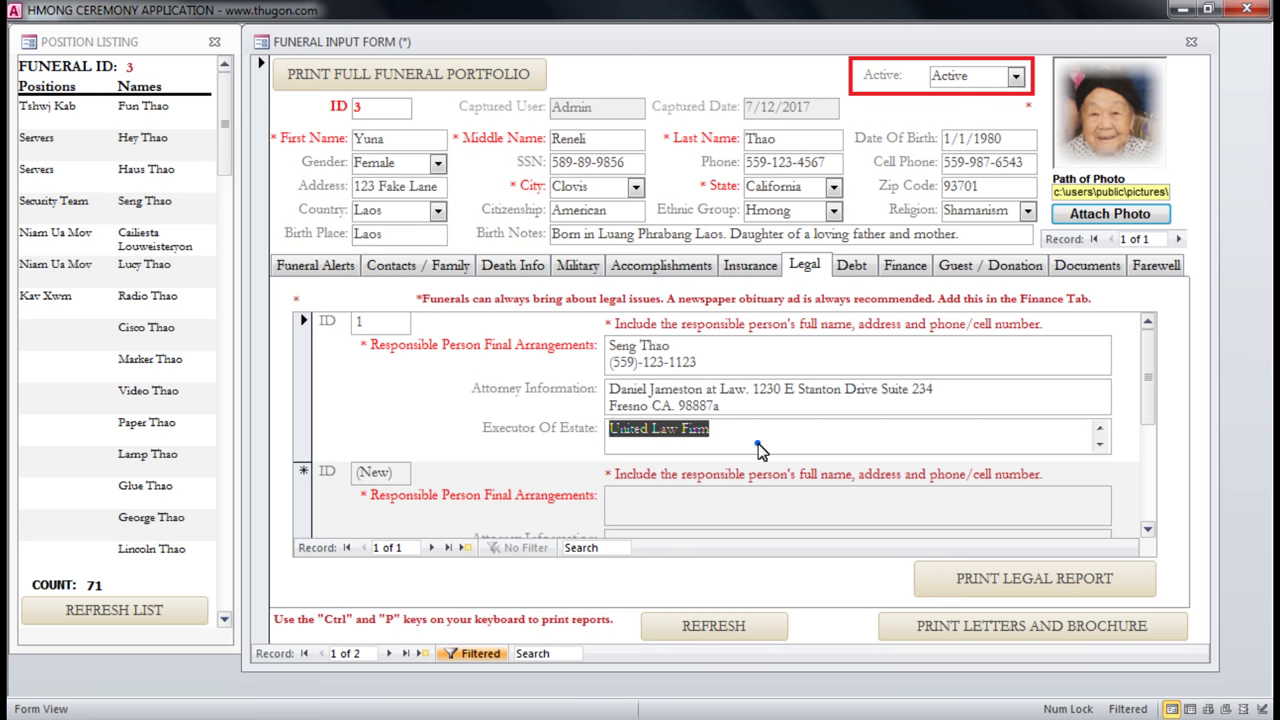
click(757, 443)
click(1099, 447)
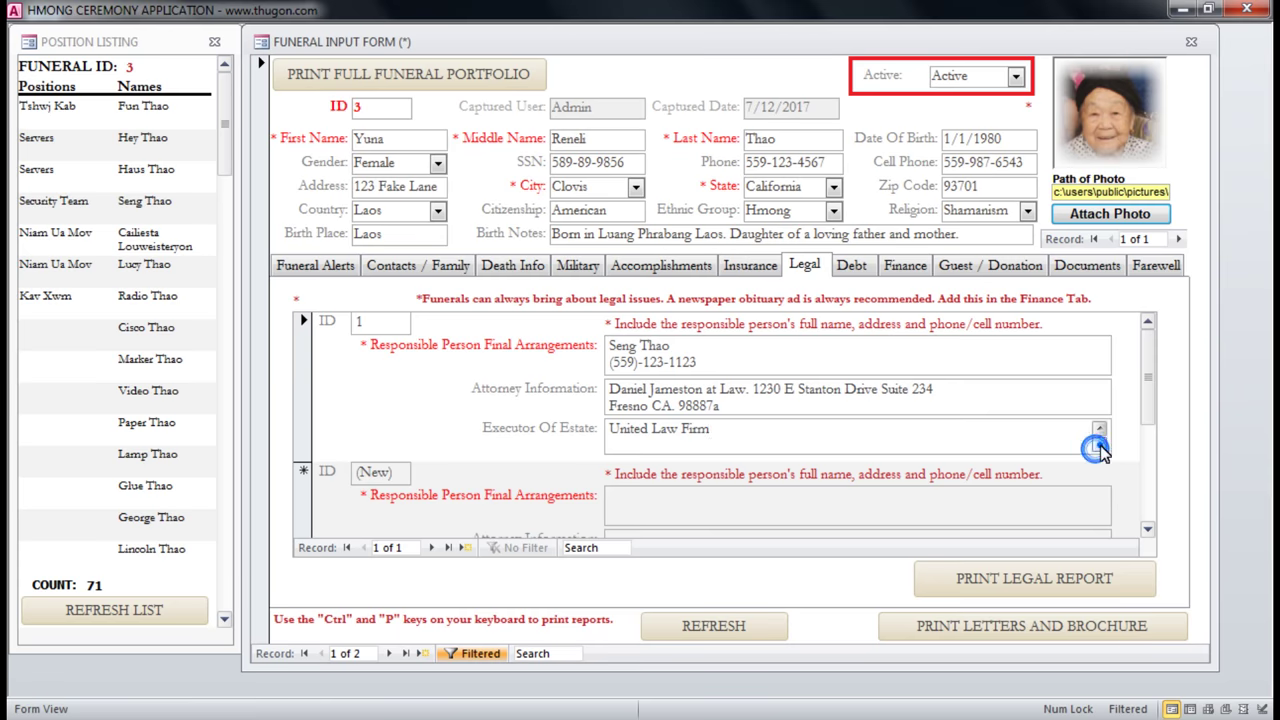
click(855, 282)
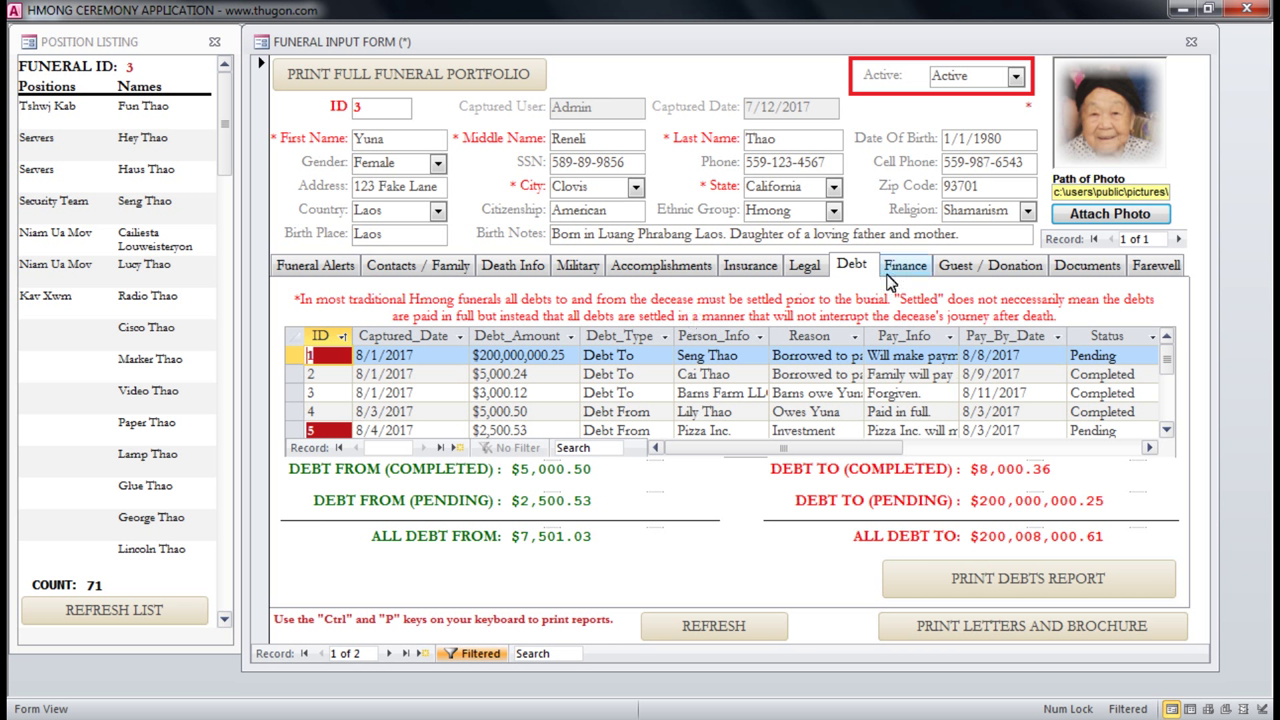
click(445, 357)
click(441, 391)
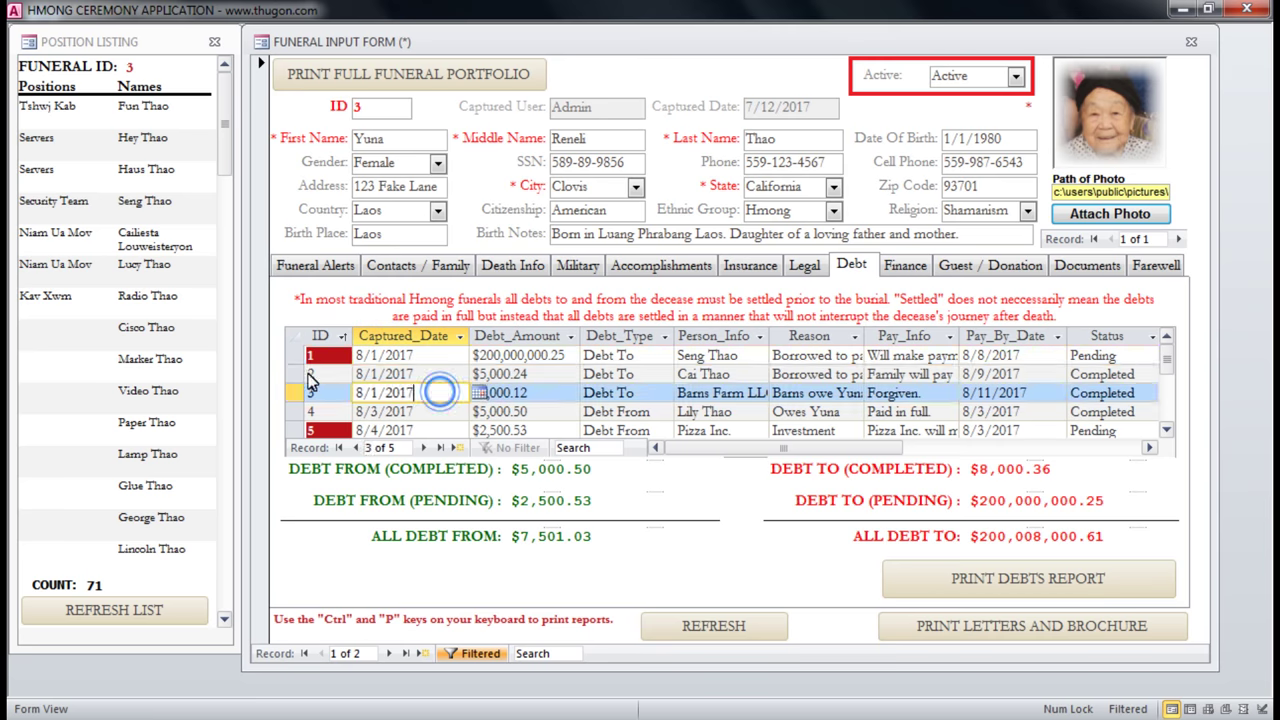
click(294, 373)
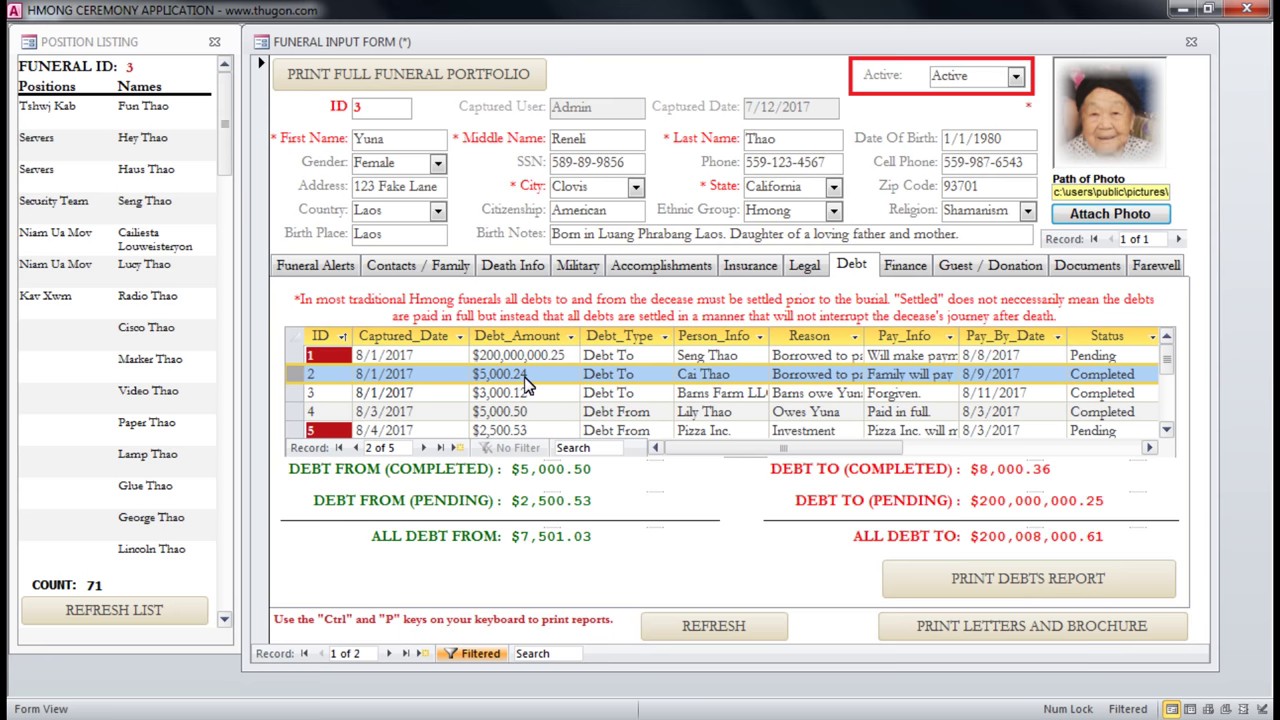
click(661, 376)
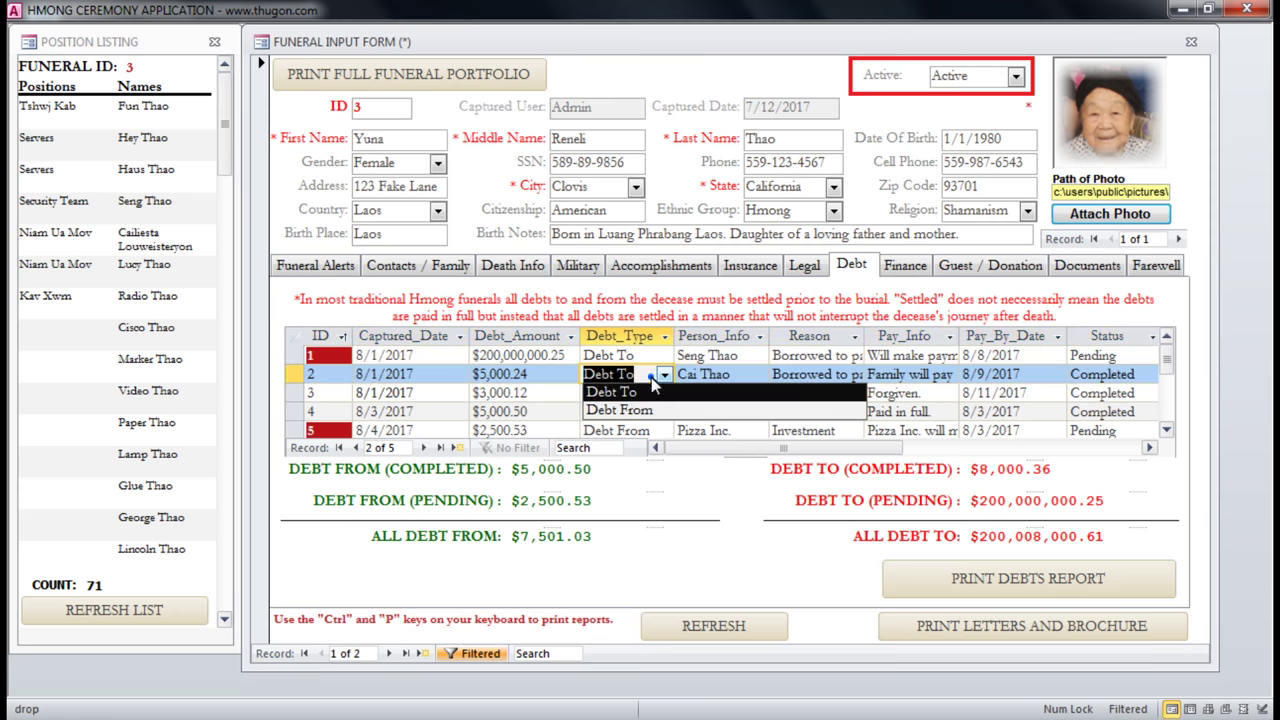
click(552, 377)
click(624, 378)
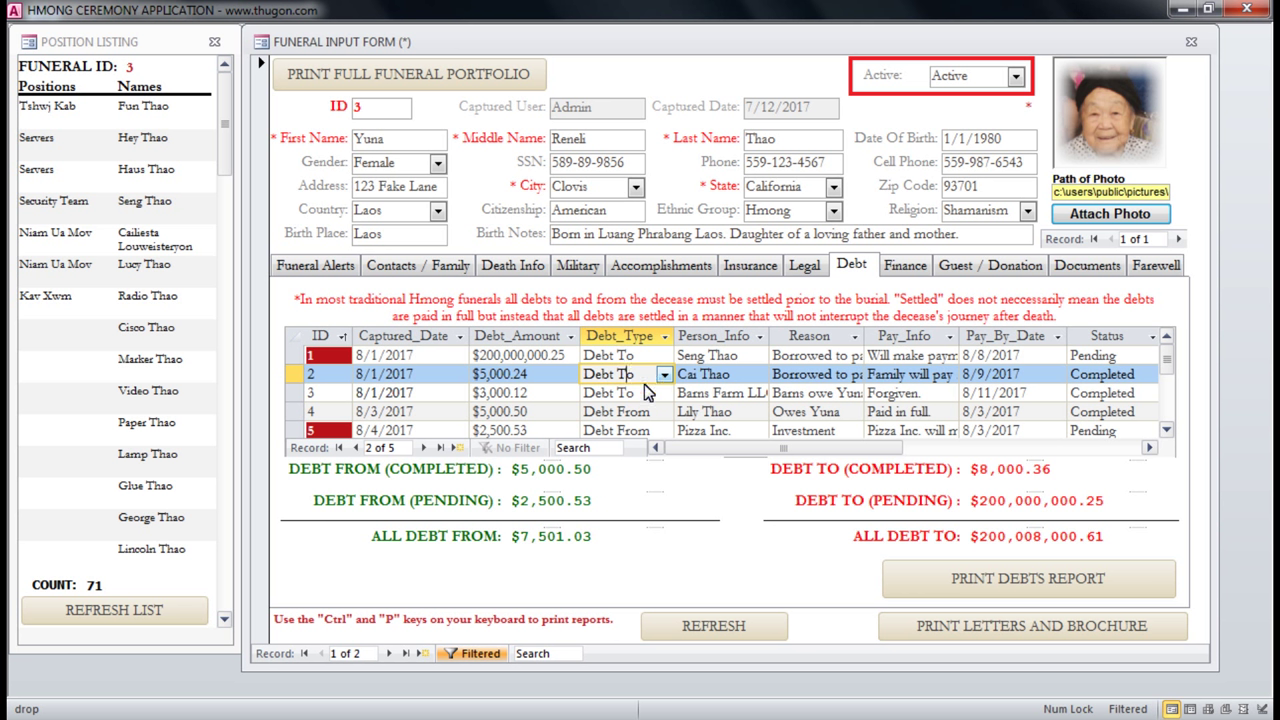
click(664, 376)
click(486, 376)
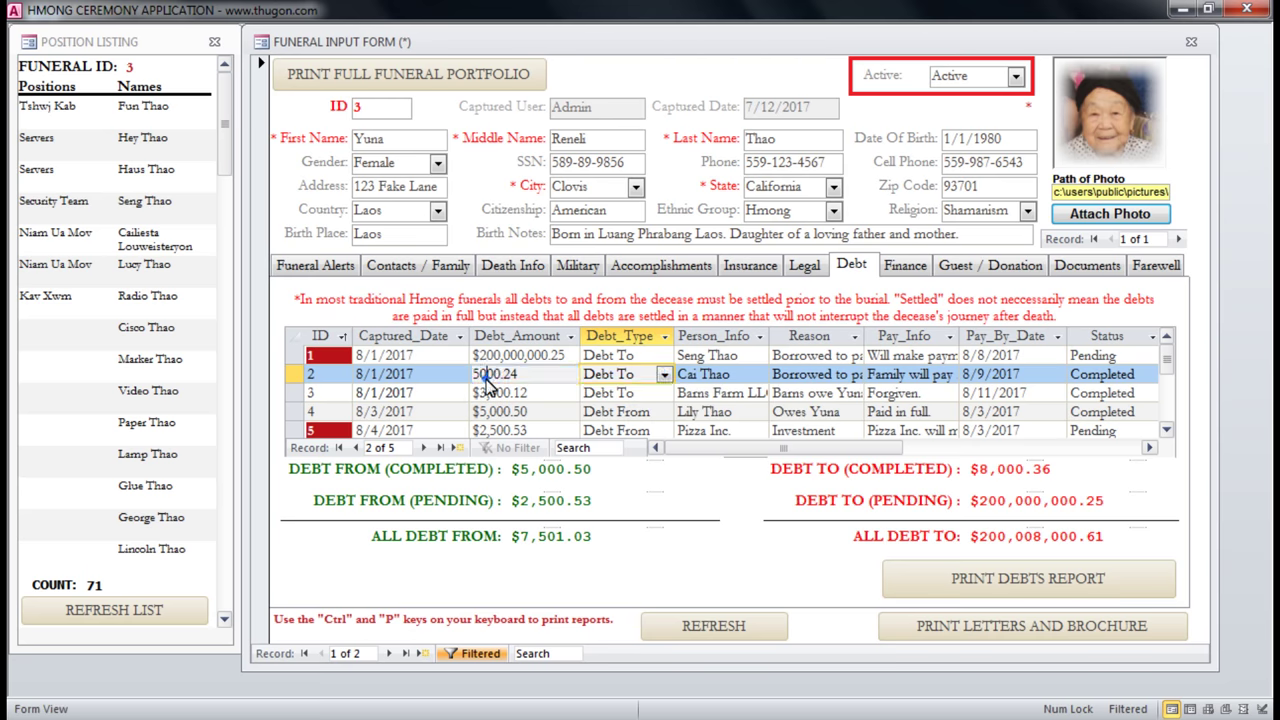
click(292, 378)
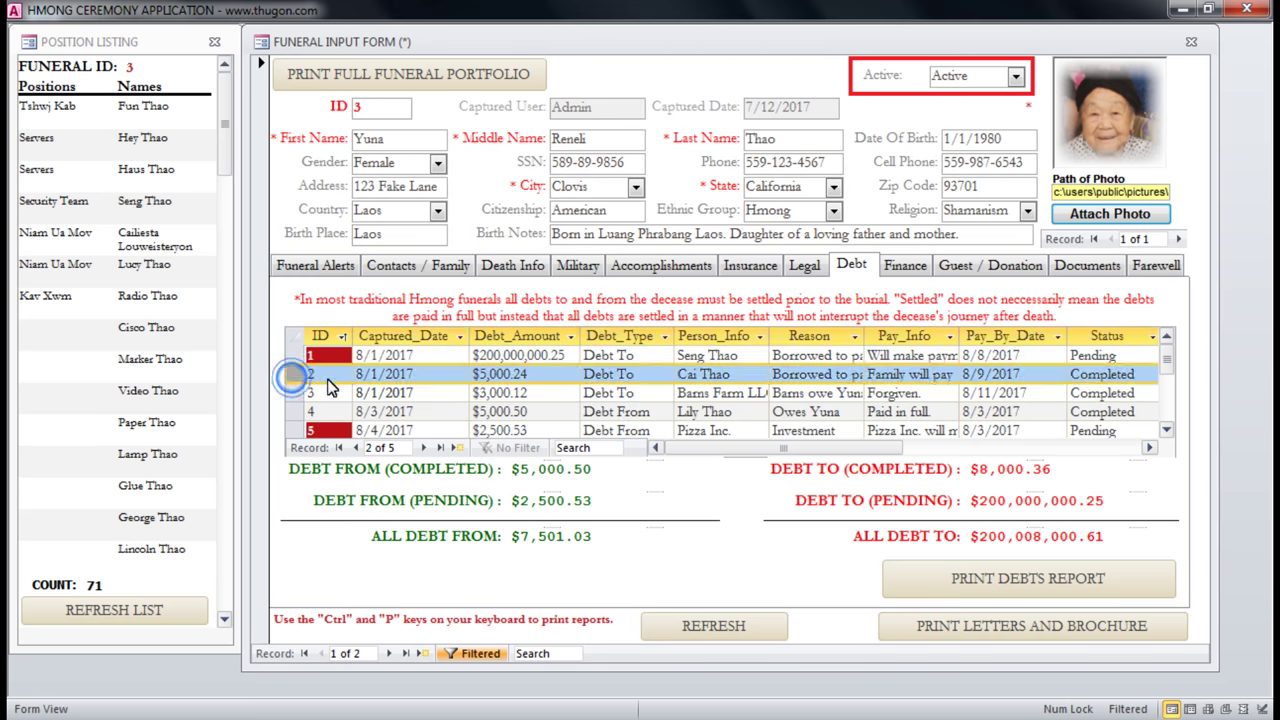
click(428, 375)
click(528, 372)
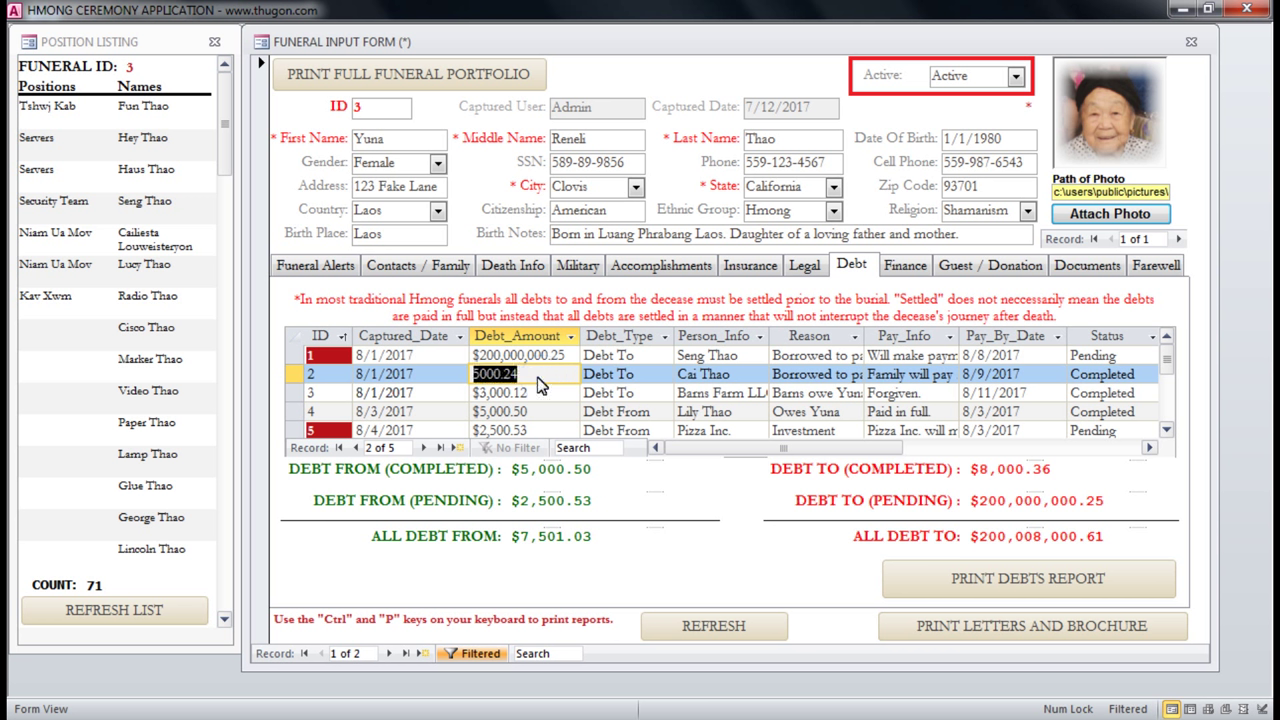
click(536, 378)
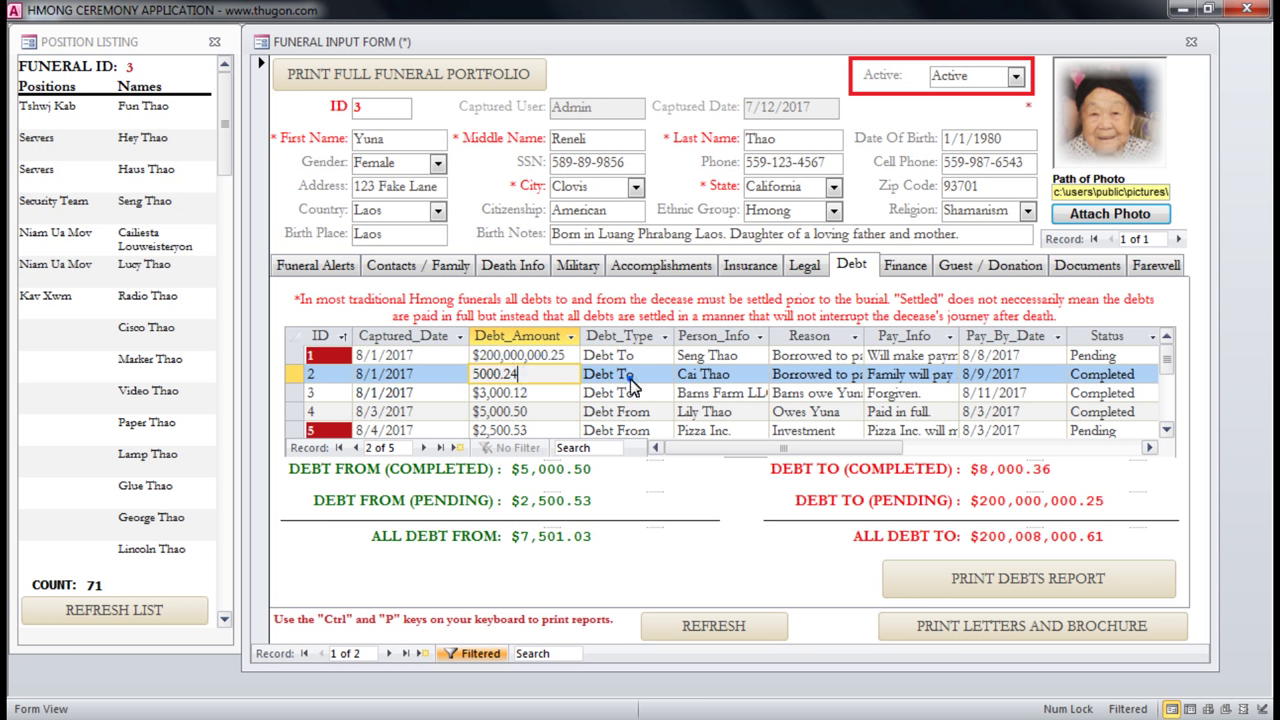
click(628, 376)
click(663, 374)
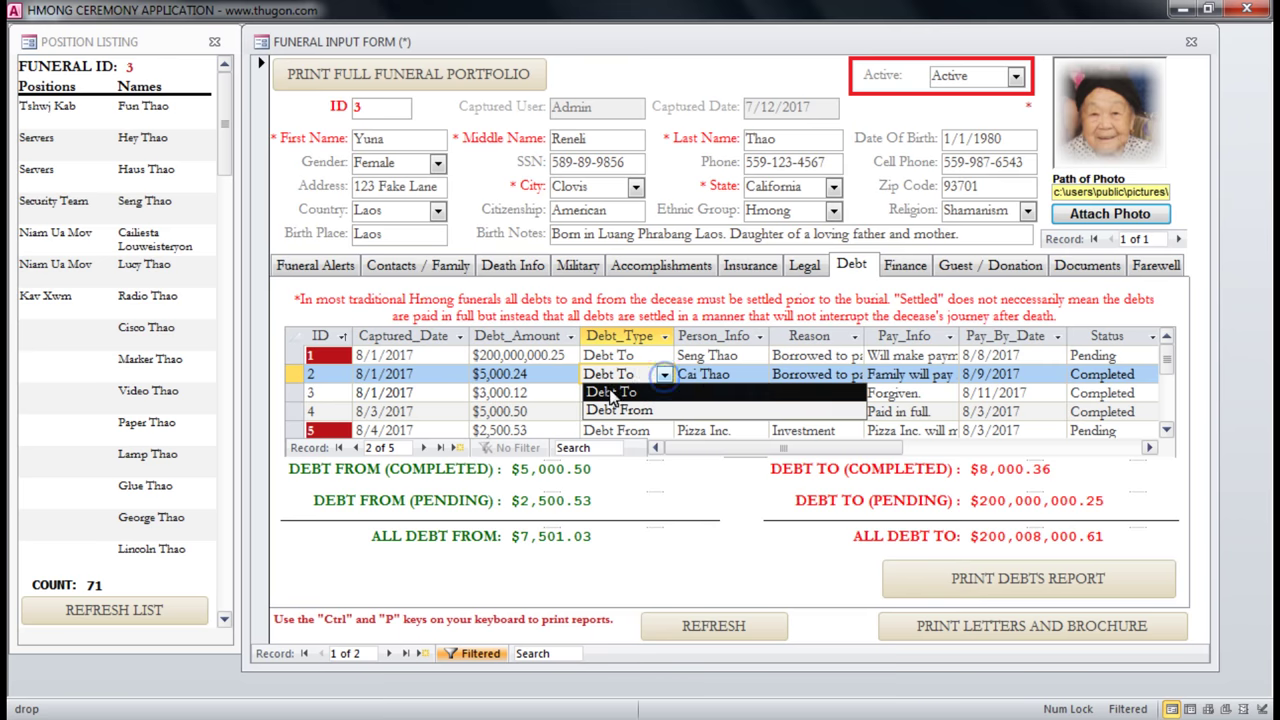
click(735, 374)
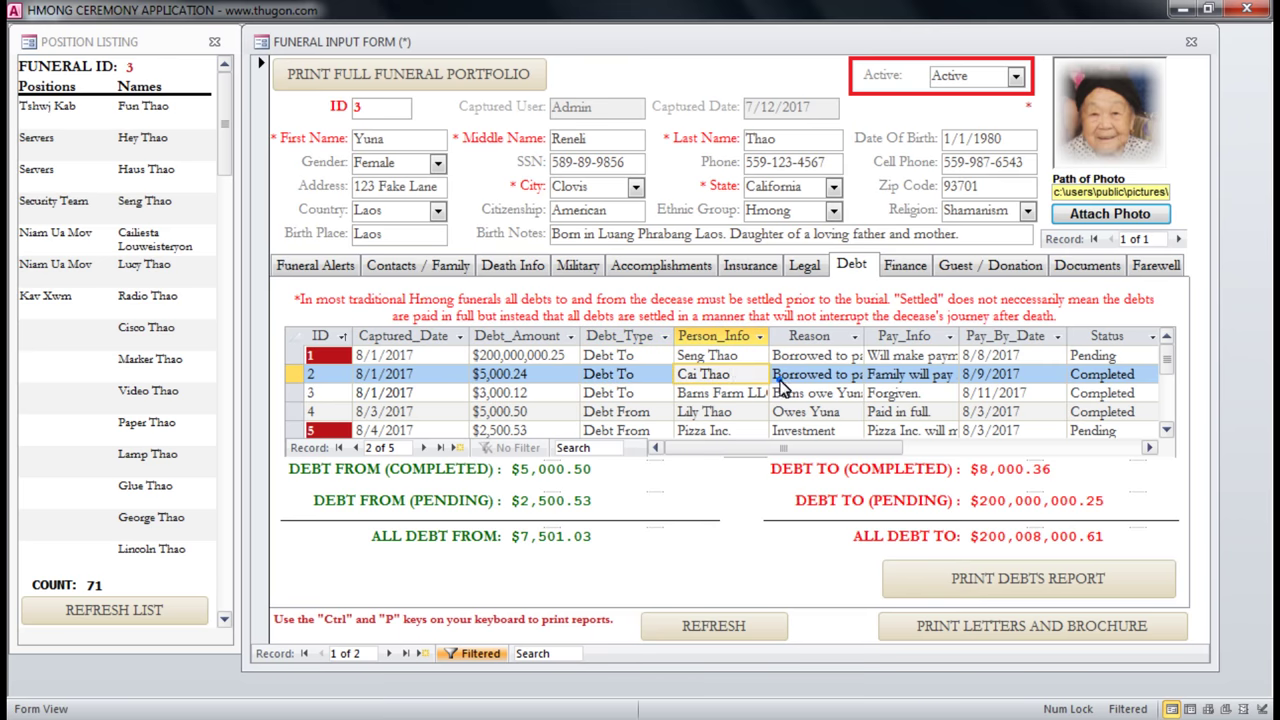
drag(781, 384, 879, 390)
click(890, 381)
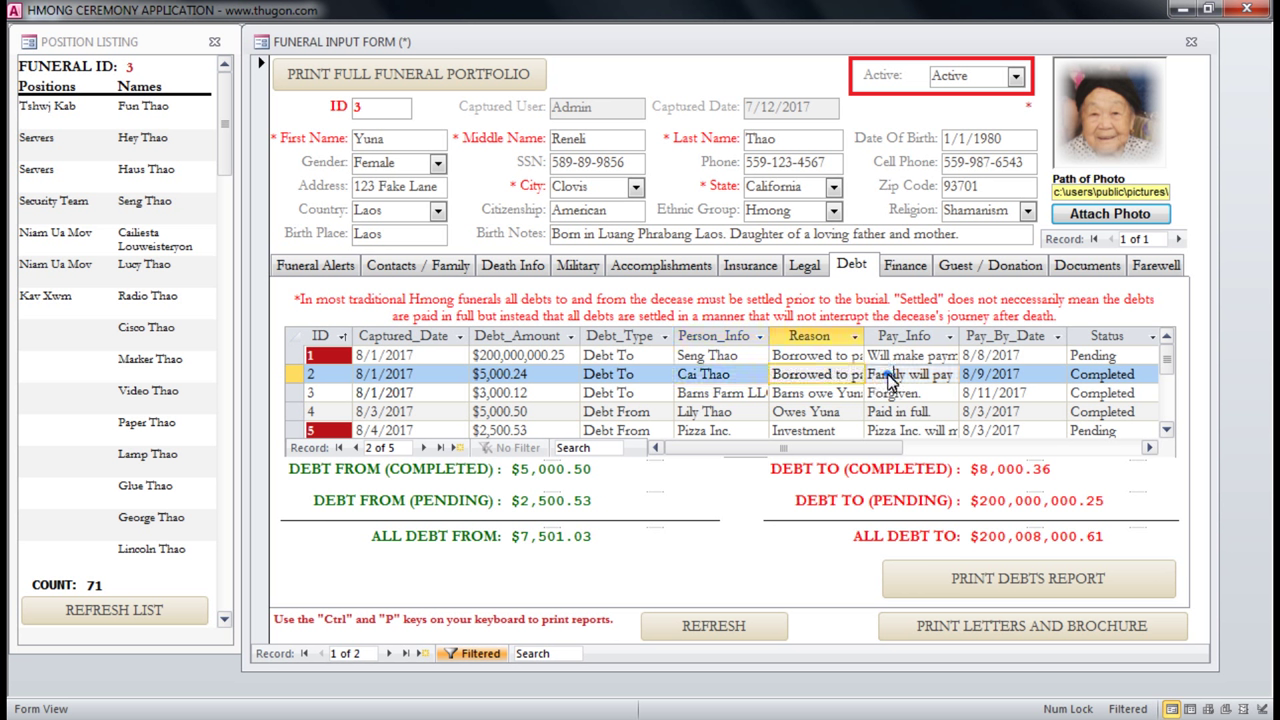
drag(869, 377, 980, 379)
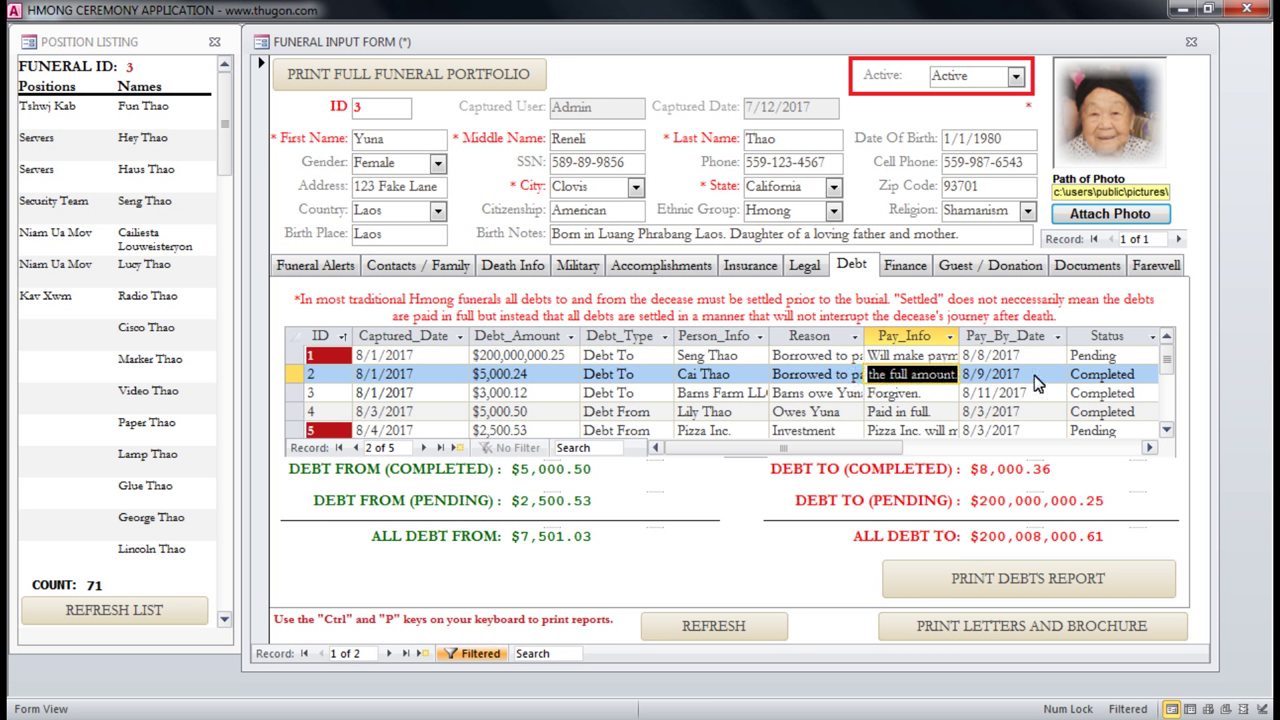
click(1034, 382)
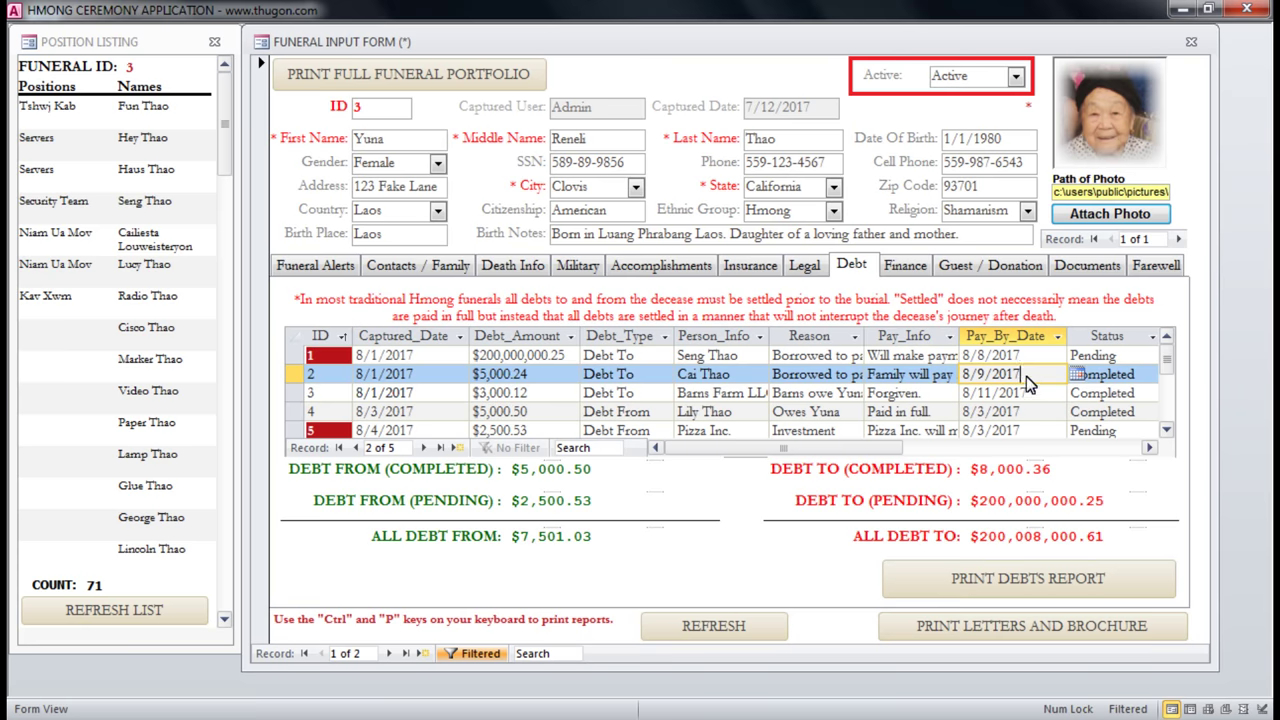
drag(1030, 373, 947, 373)
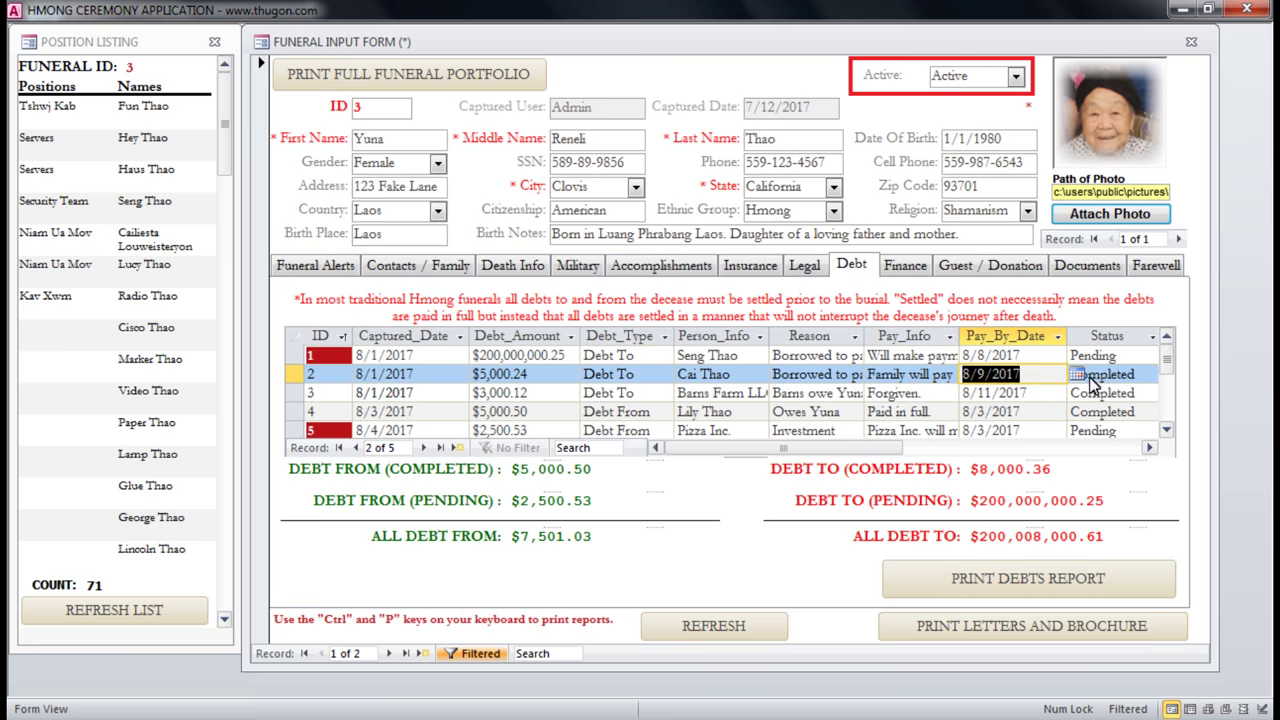
click(1099, 378)
click(1100, 376)
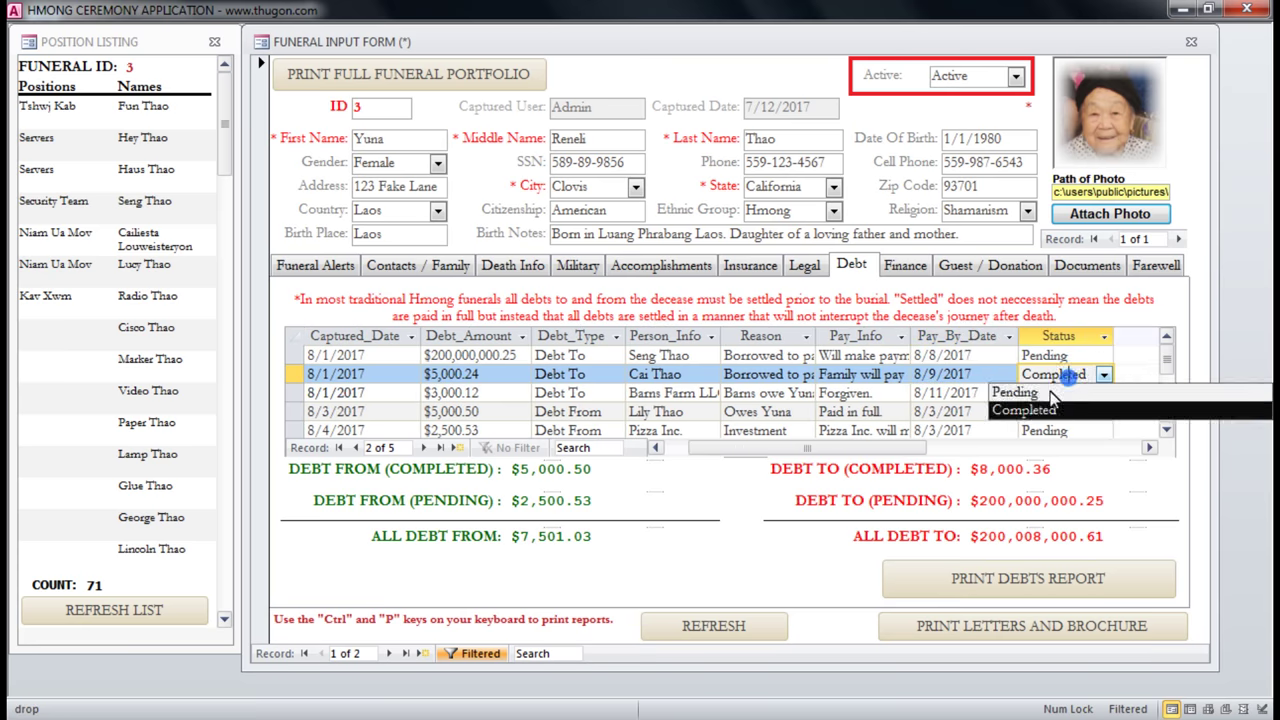
click(985, 381)
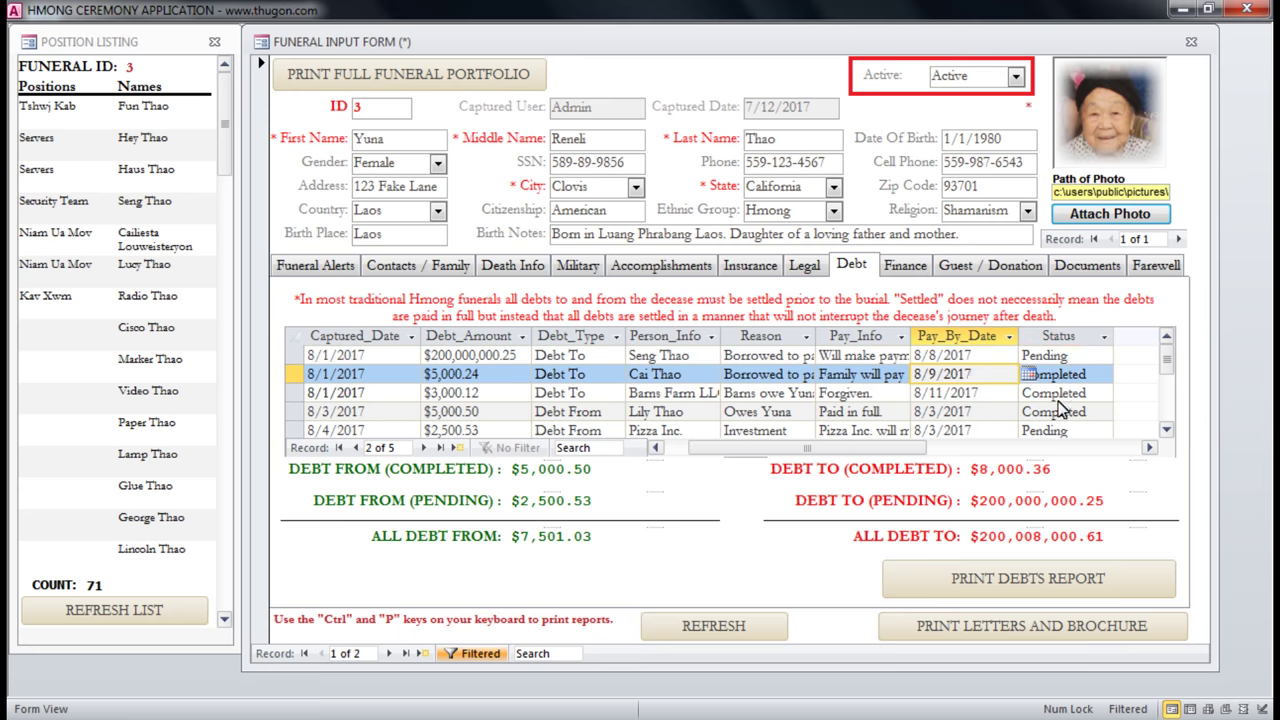
click(1068, 356)
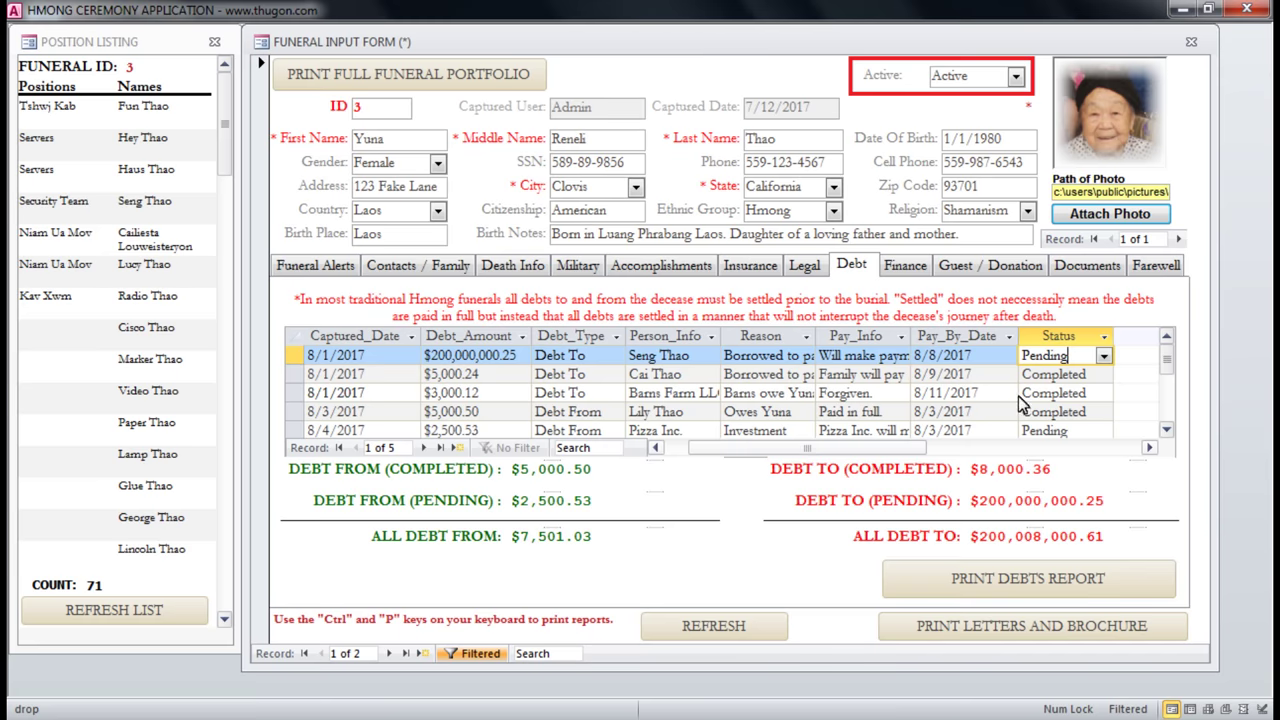
Inspect the ALL DEBT FROM and DEBT FROM (PENDING) totals on the Debt tab.
click(1166, 429)
click(1166, 429)
click(1166, 429)
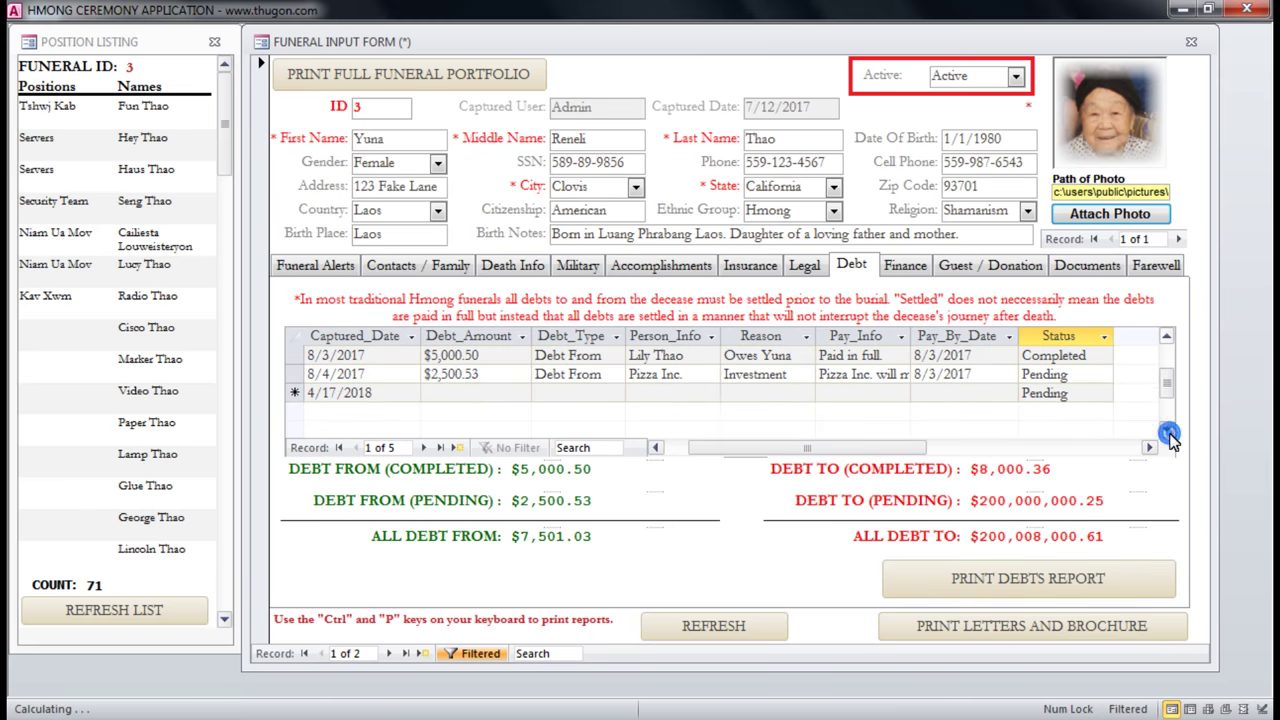
drag(1172, 400, 1166, 382)
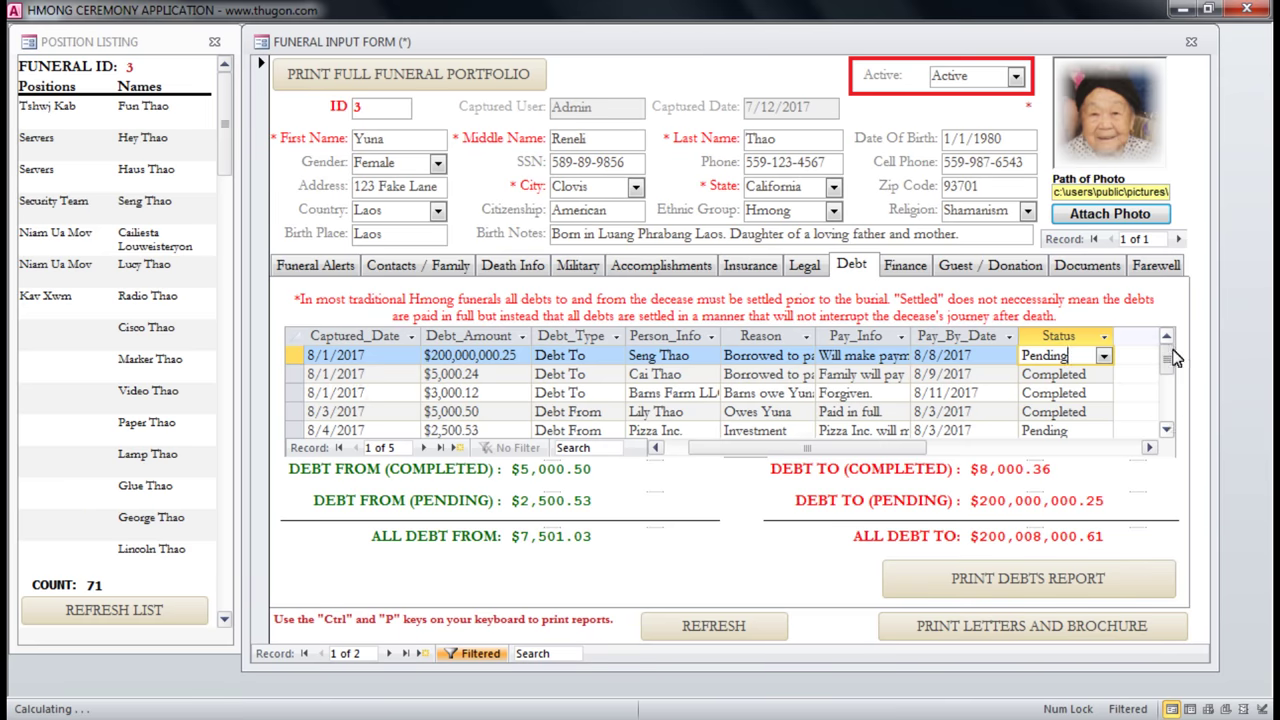
click(540, 470)
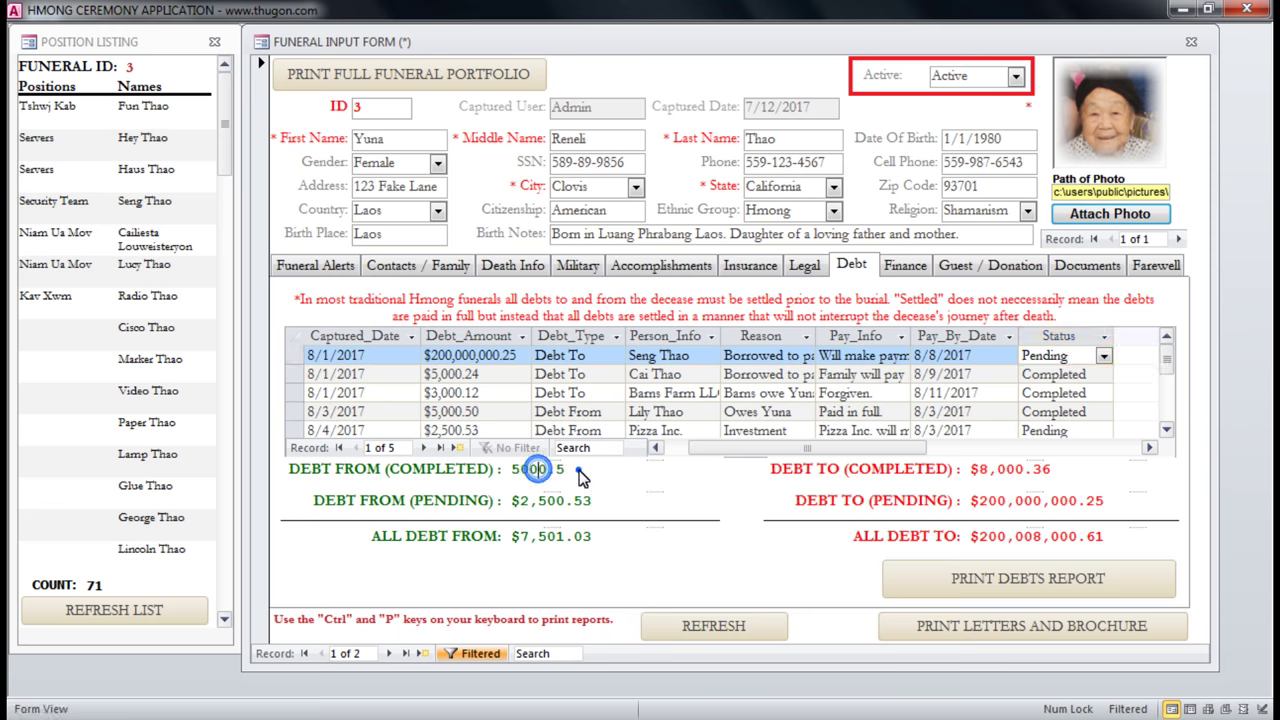
click(352, 500)
click(638, 272)
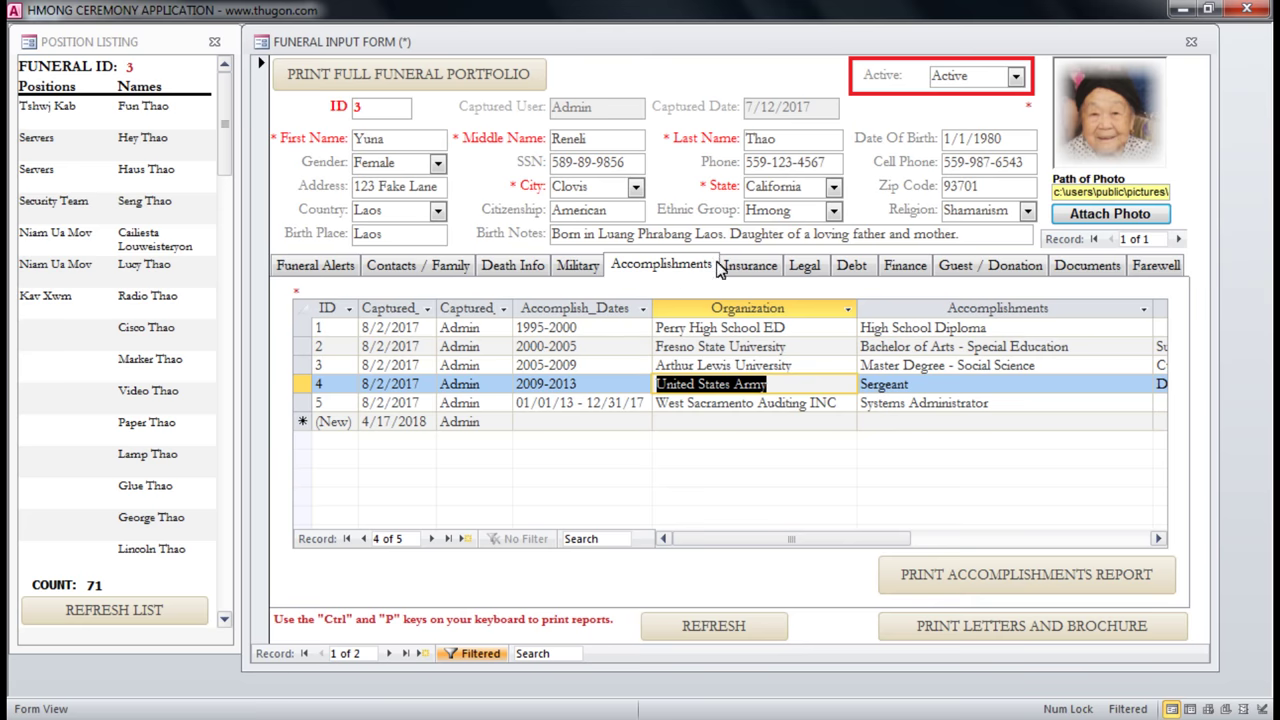
click(868, 270)
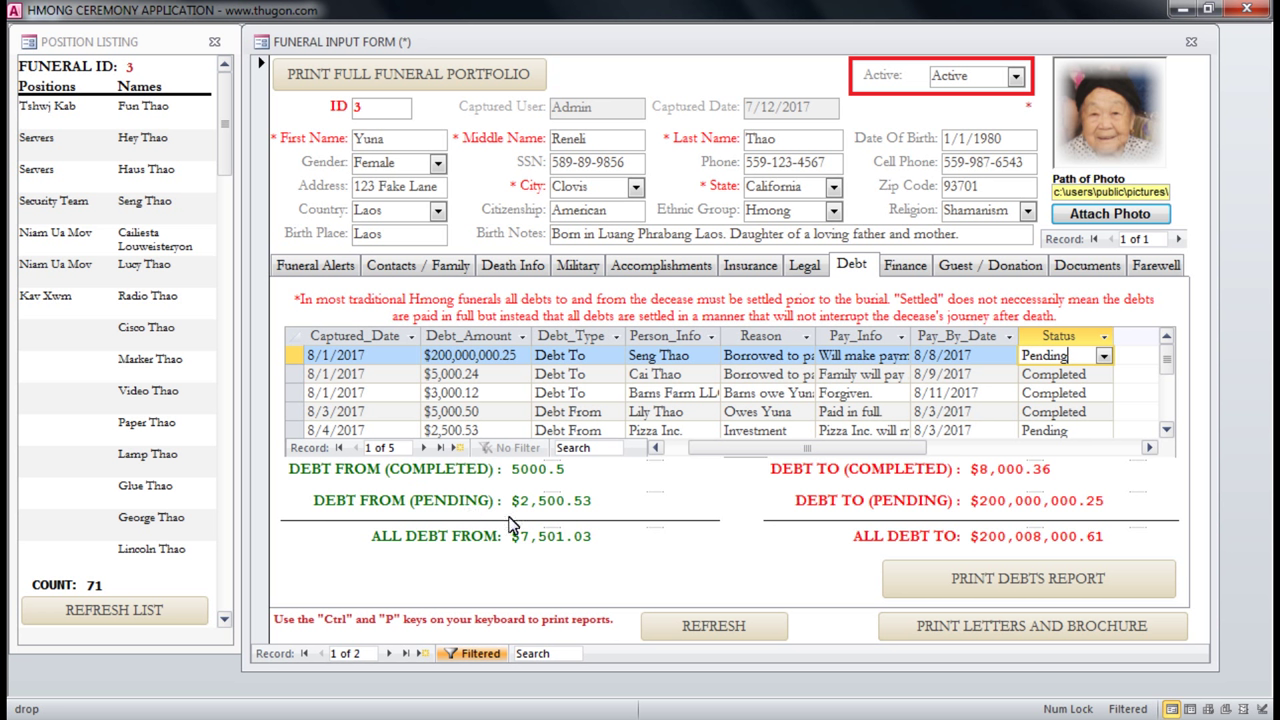
drag(512, 536, 568, 538)
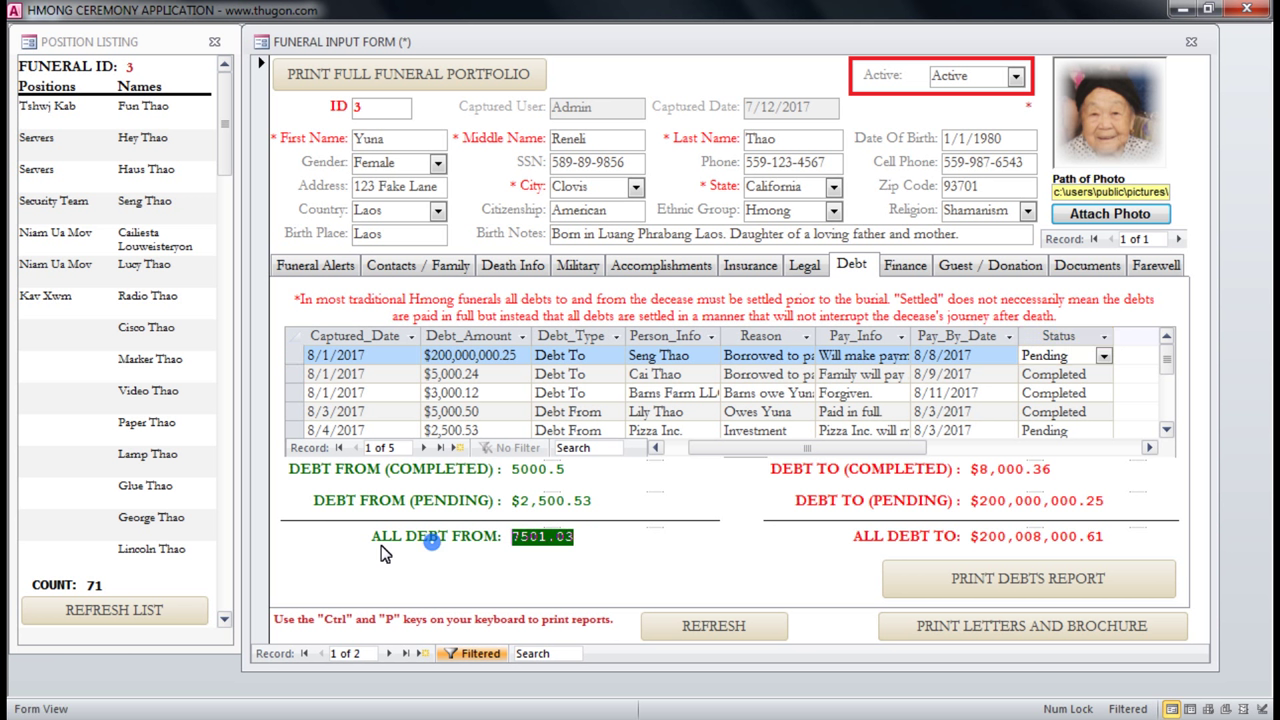
click(340, 512)
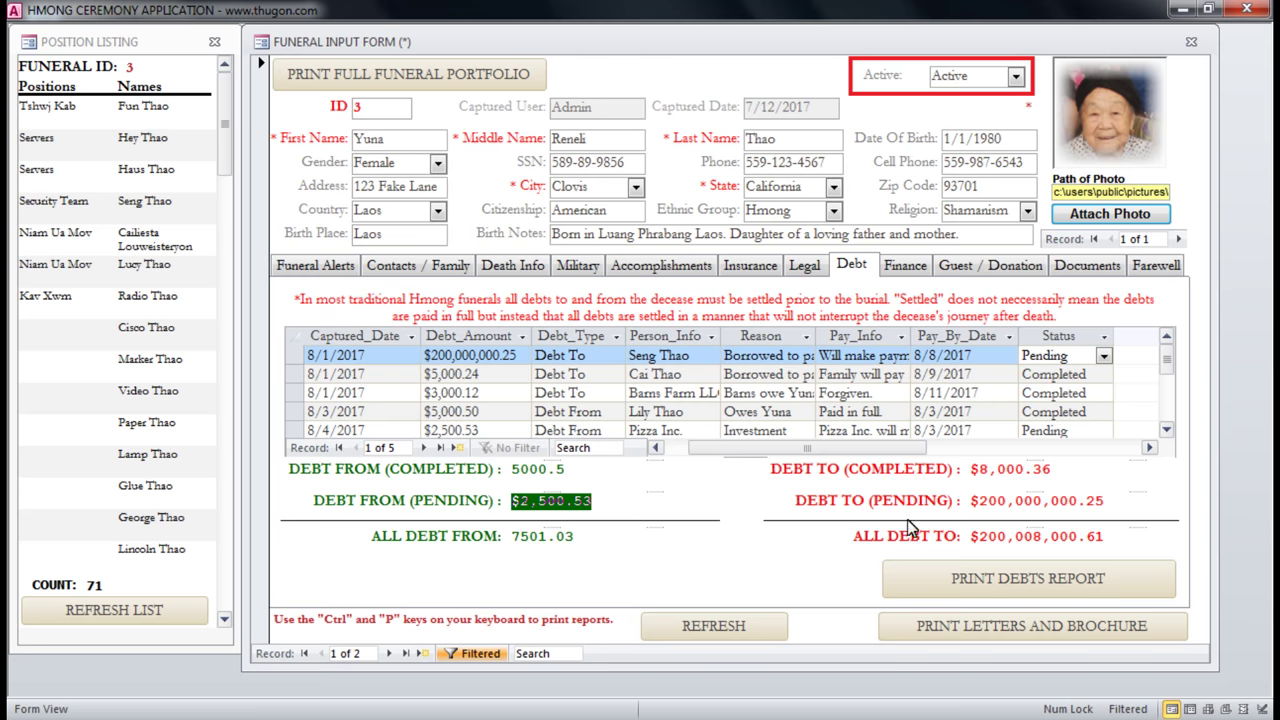
Preview the debt report's second-page totals zoomed in, then show the Finance tab.
click(1030, 582)
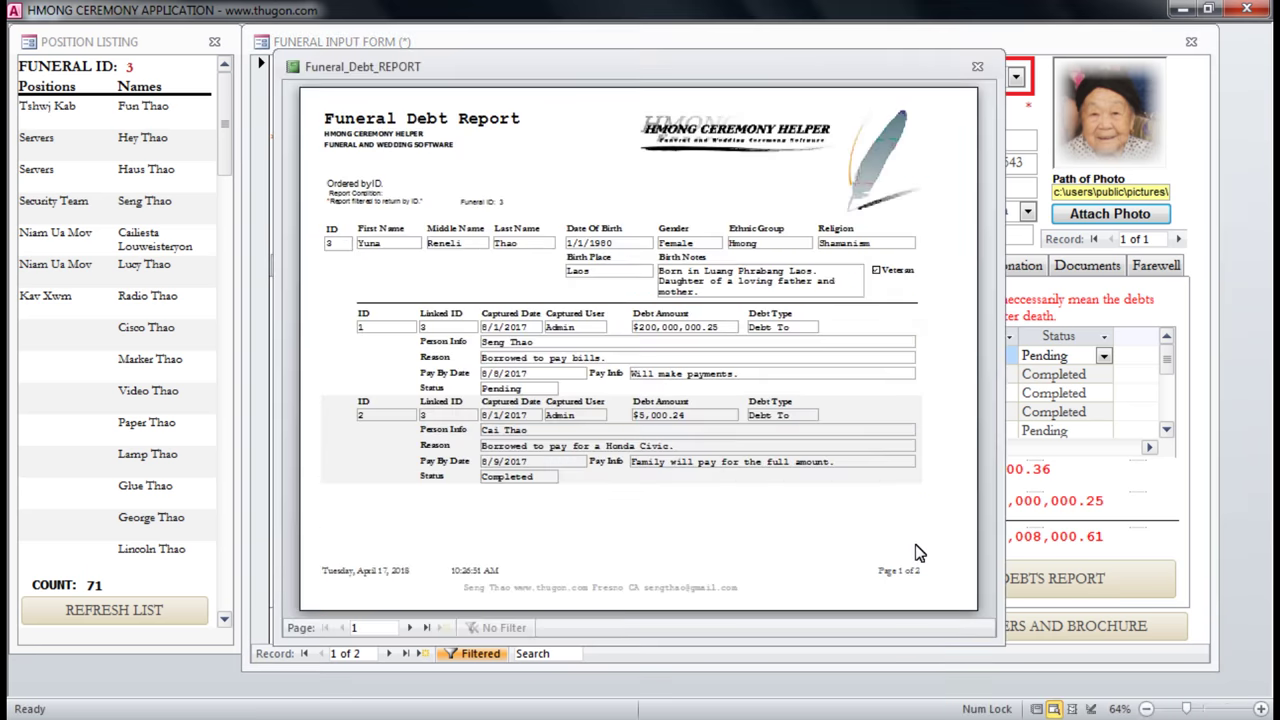
click(424, 628)
click(648, 425)
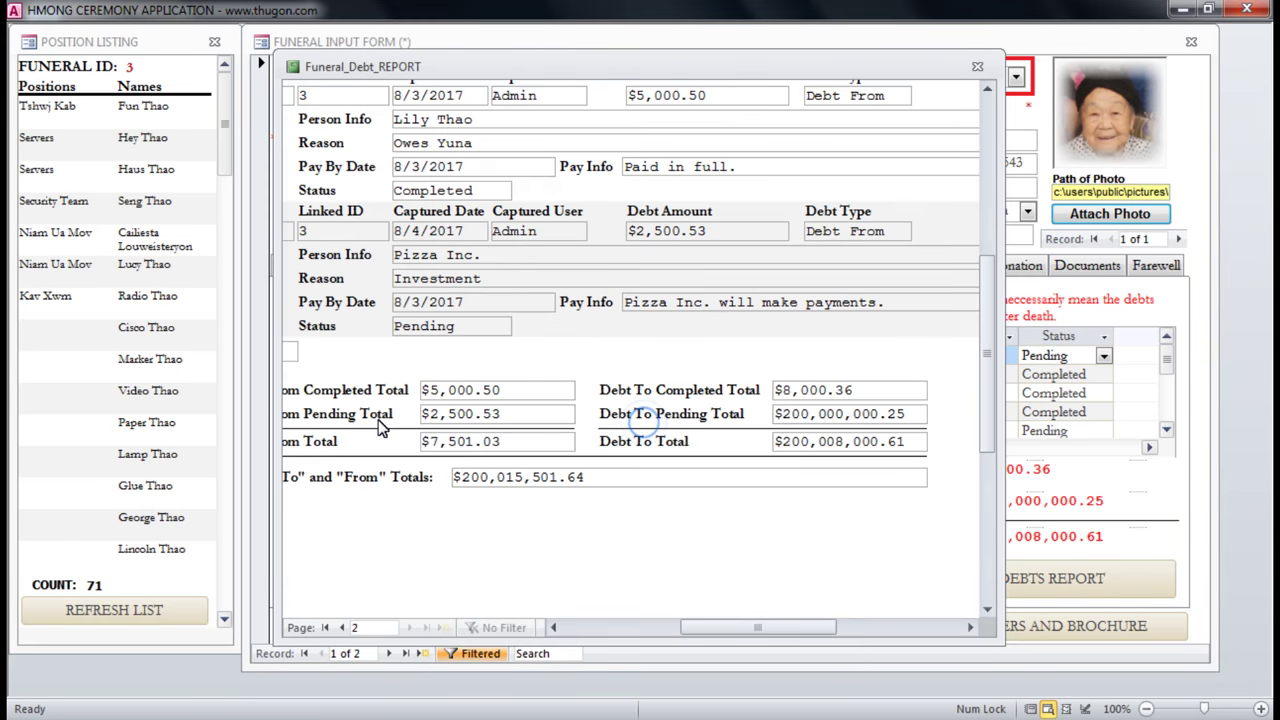
click(516, 233)
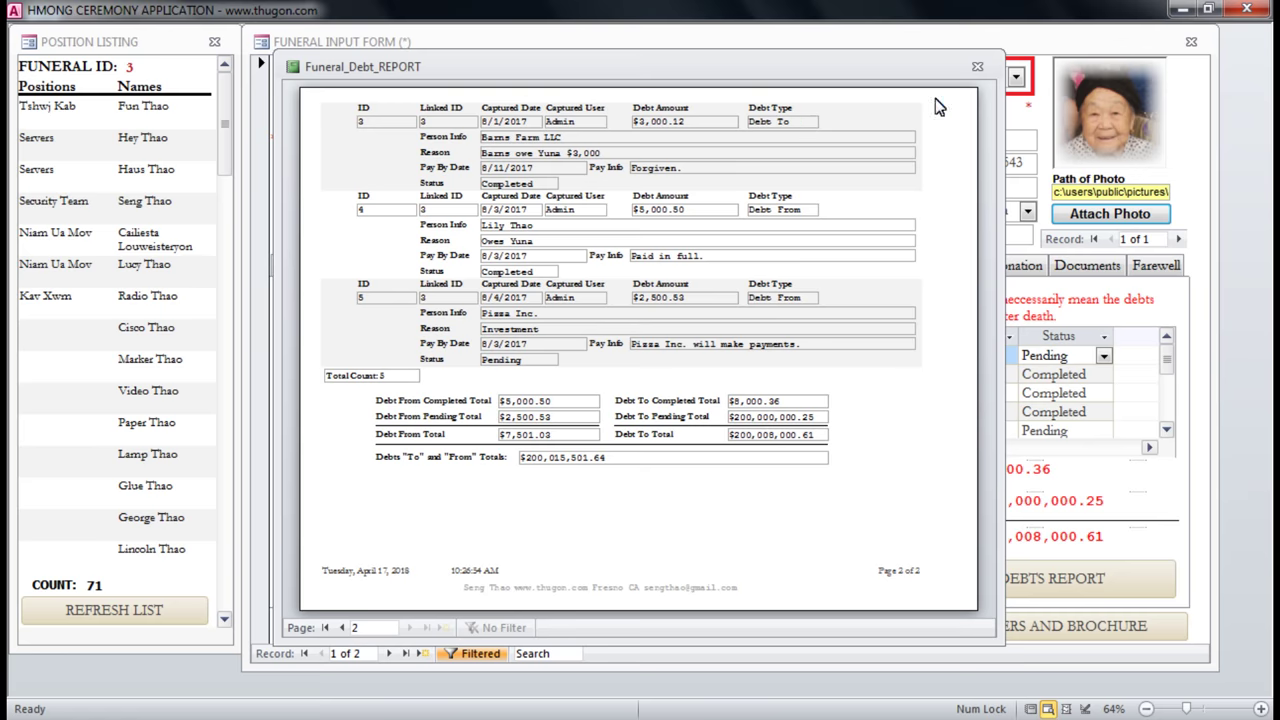
click(977, 67)
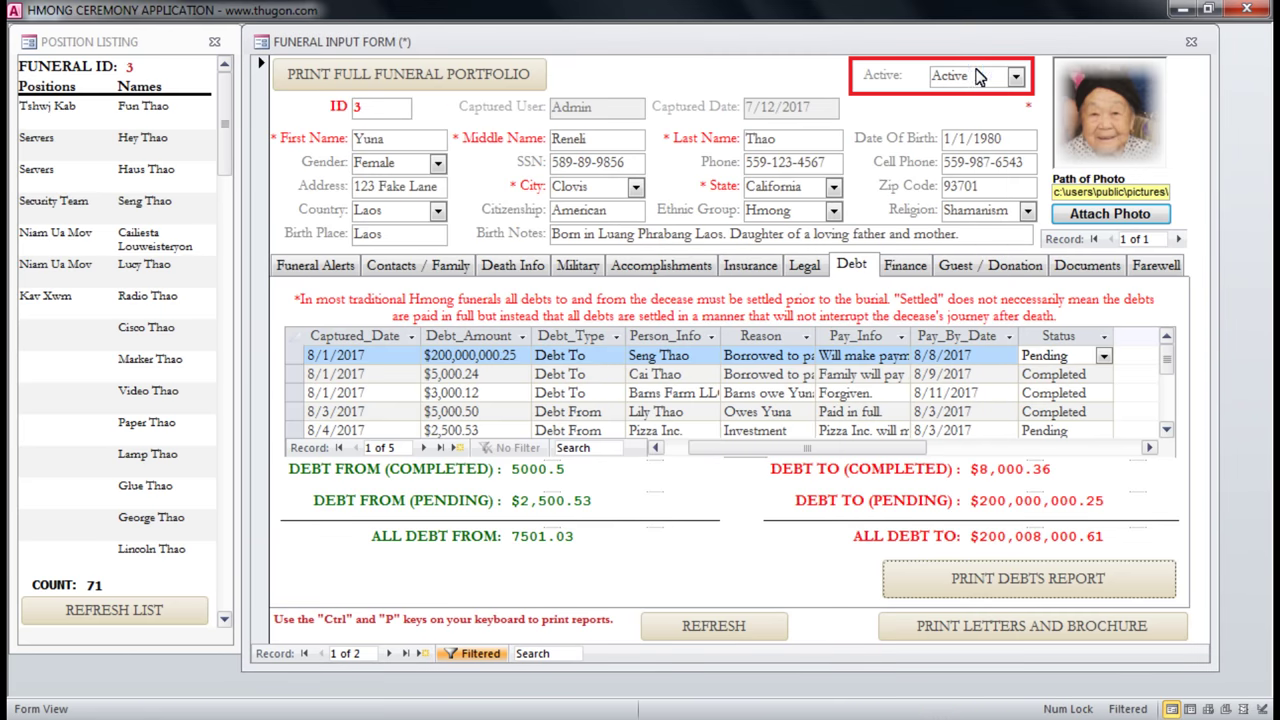
click(905, 263)
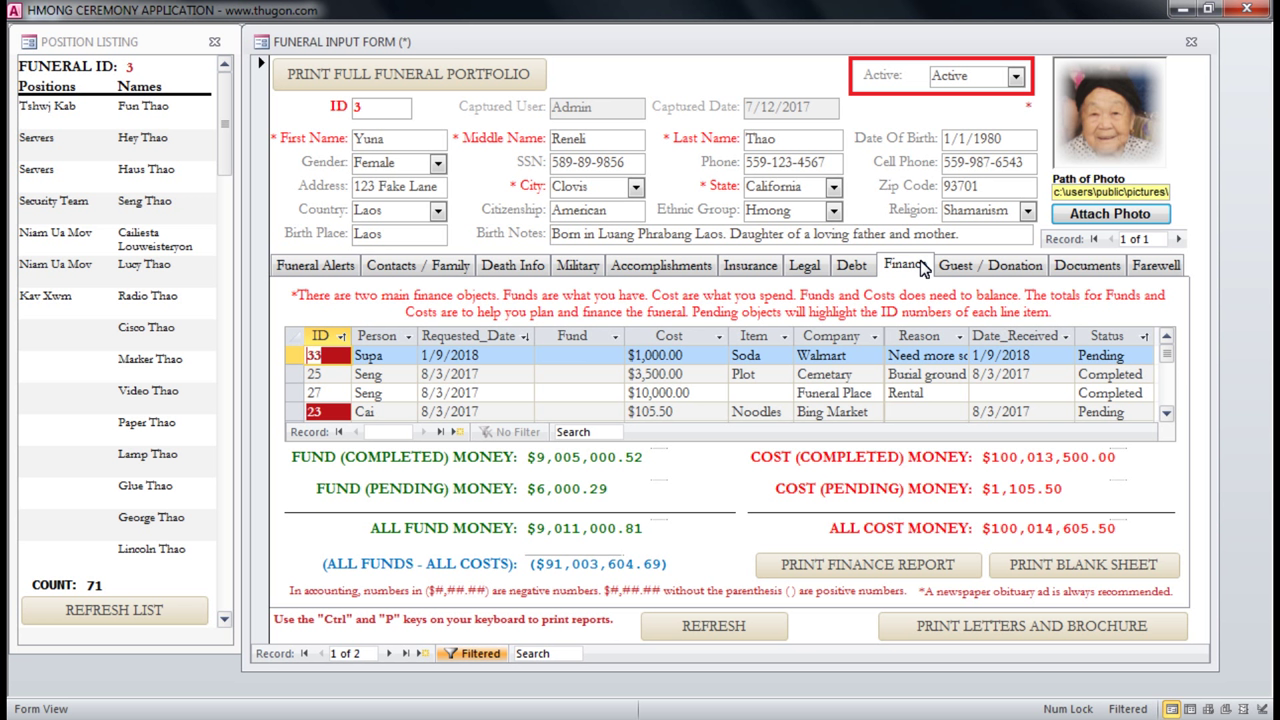
click(575, 360)
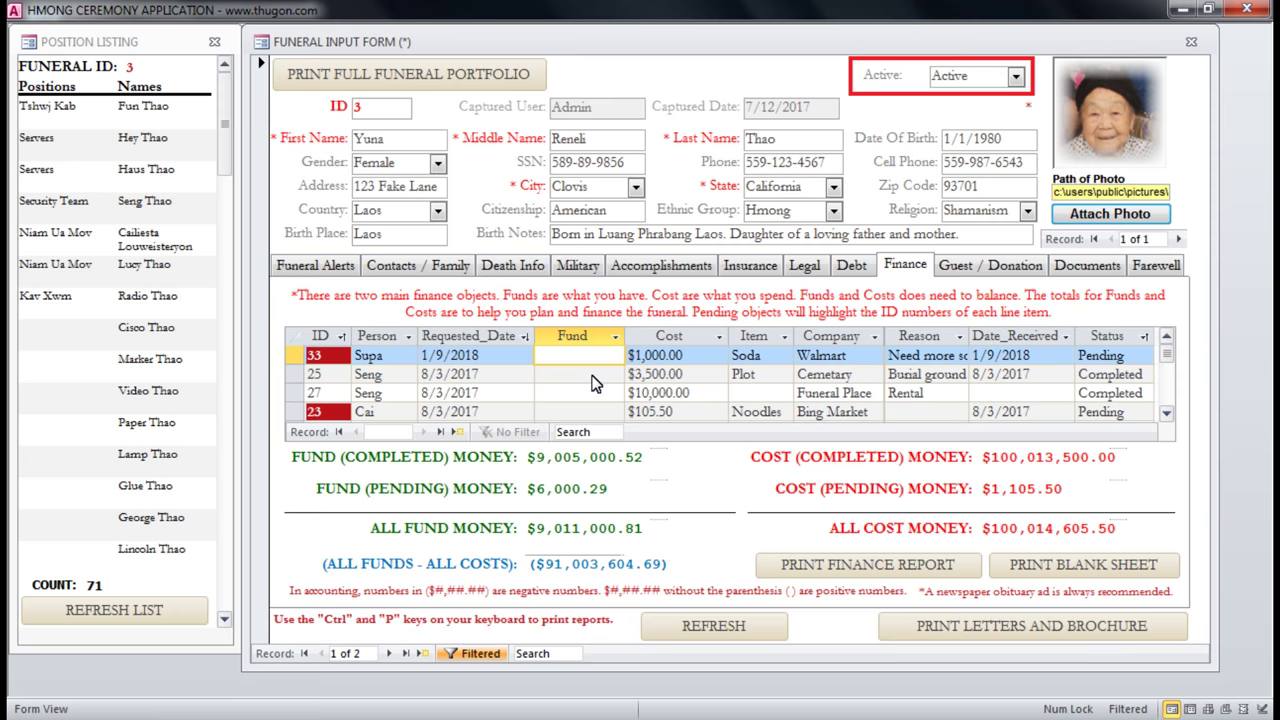
click(590, 378)
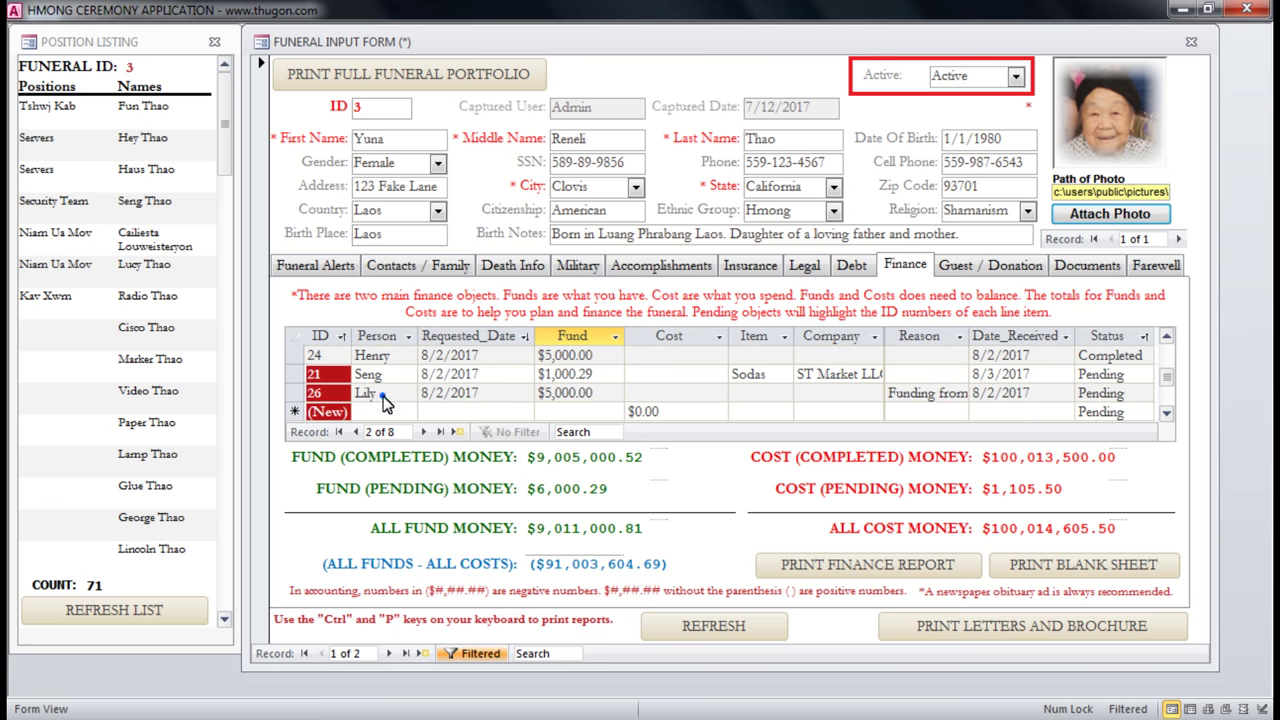
click(575, 378)
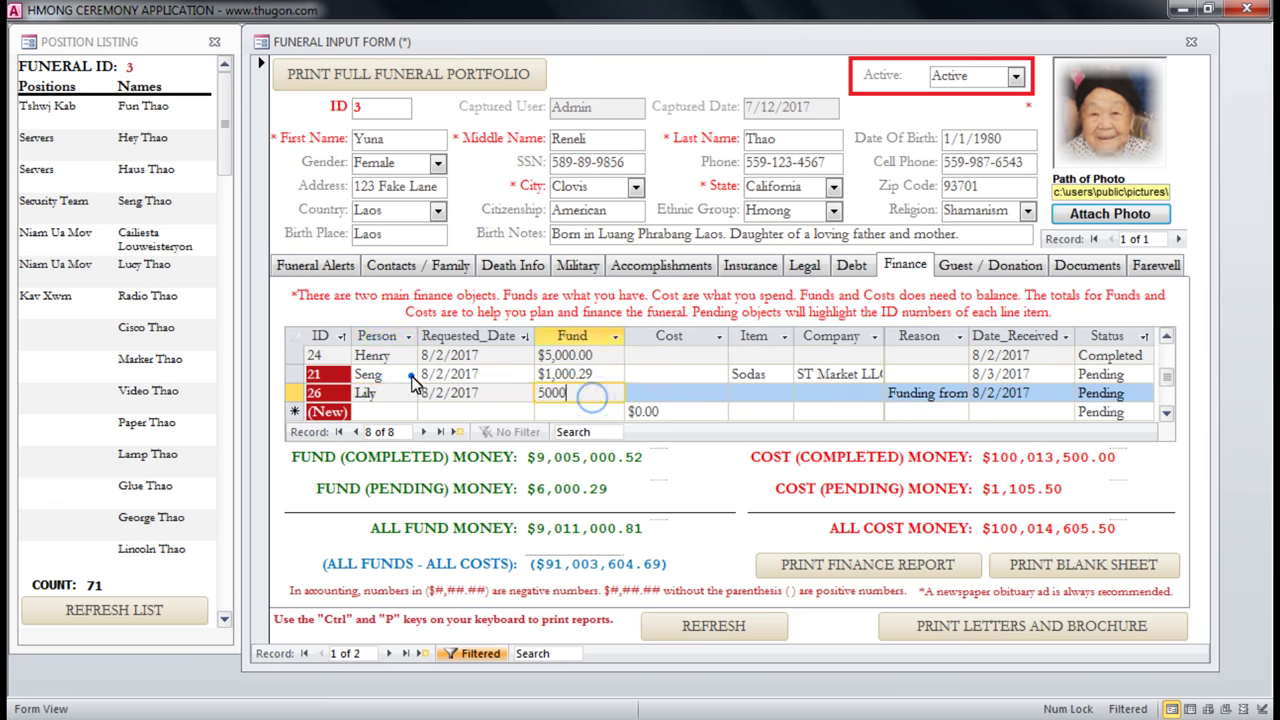
click(605, 374)
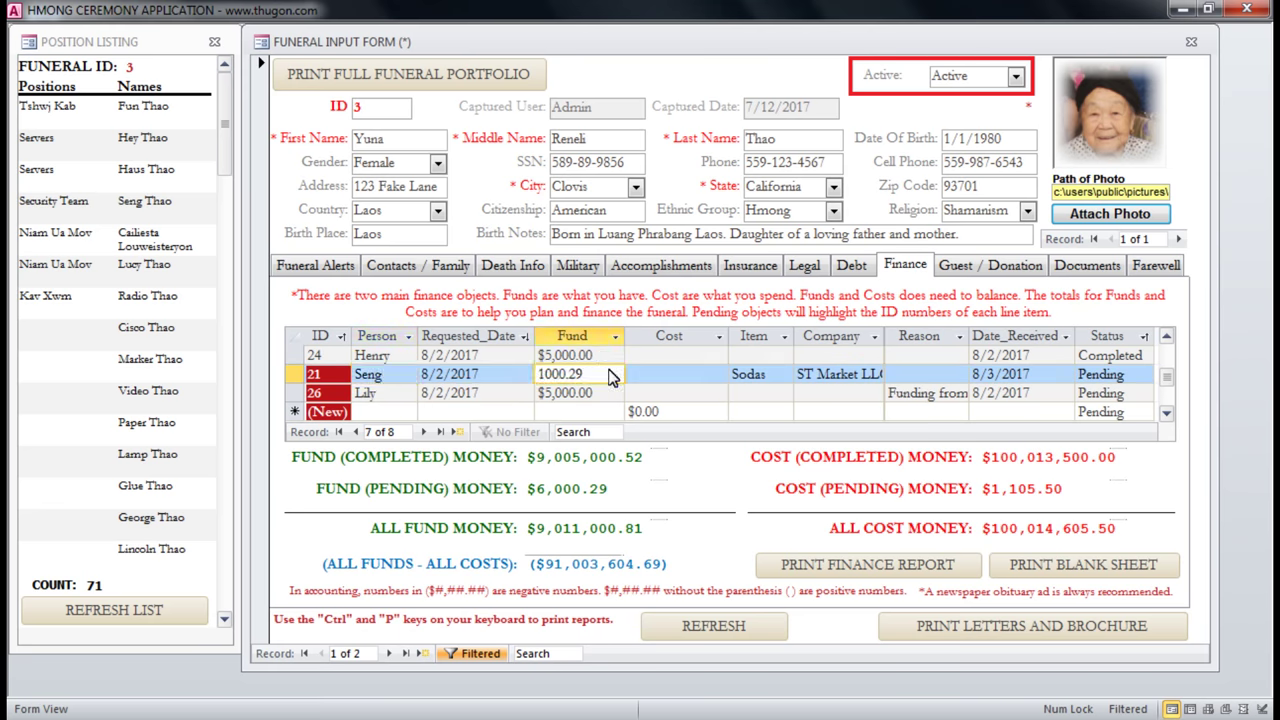
click(604, 356)
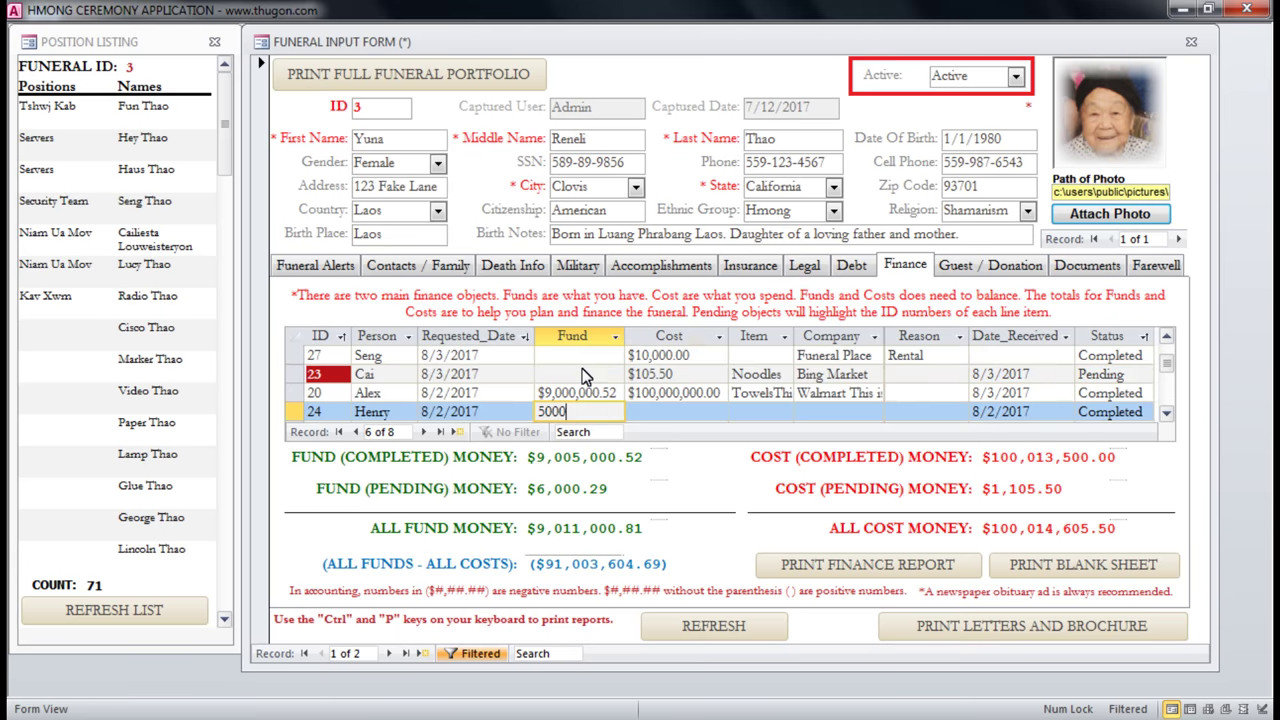
click(556, 392)
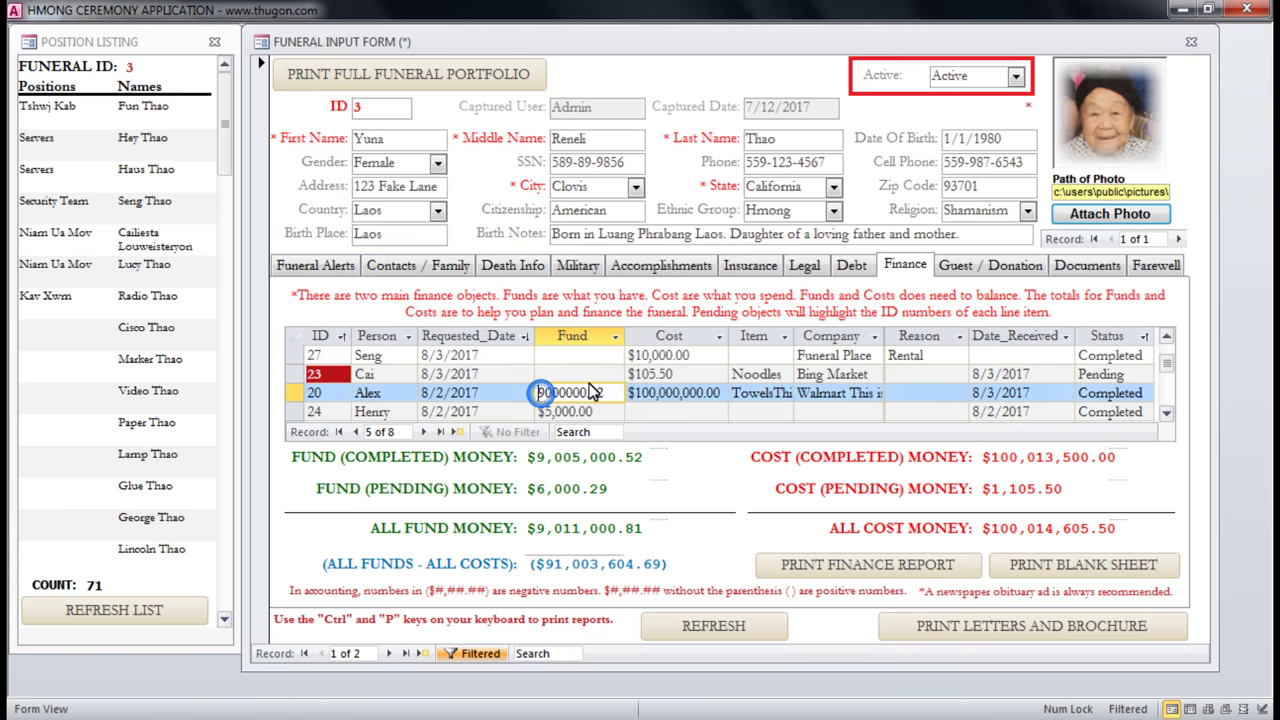
click(603, 377)
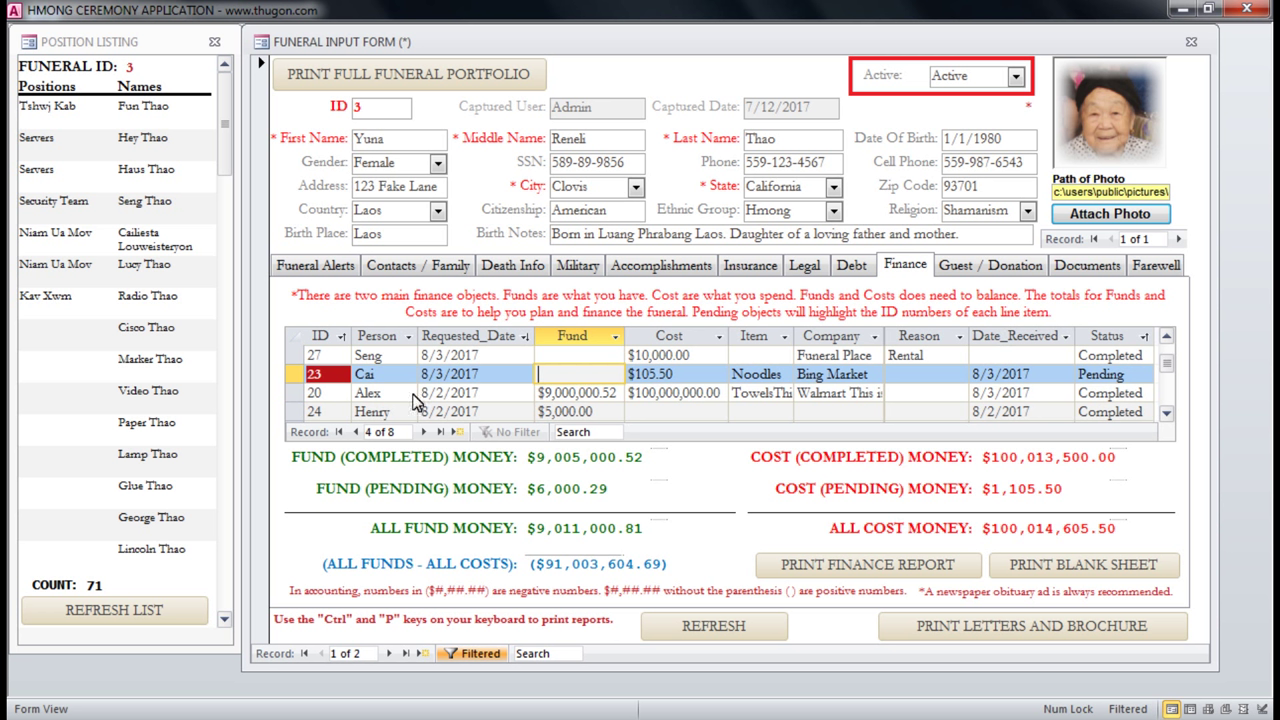
click(680, 374)
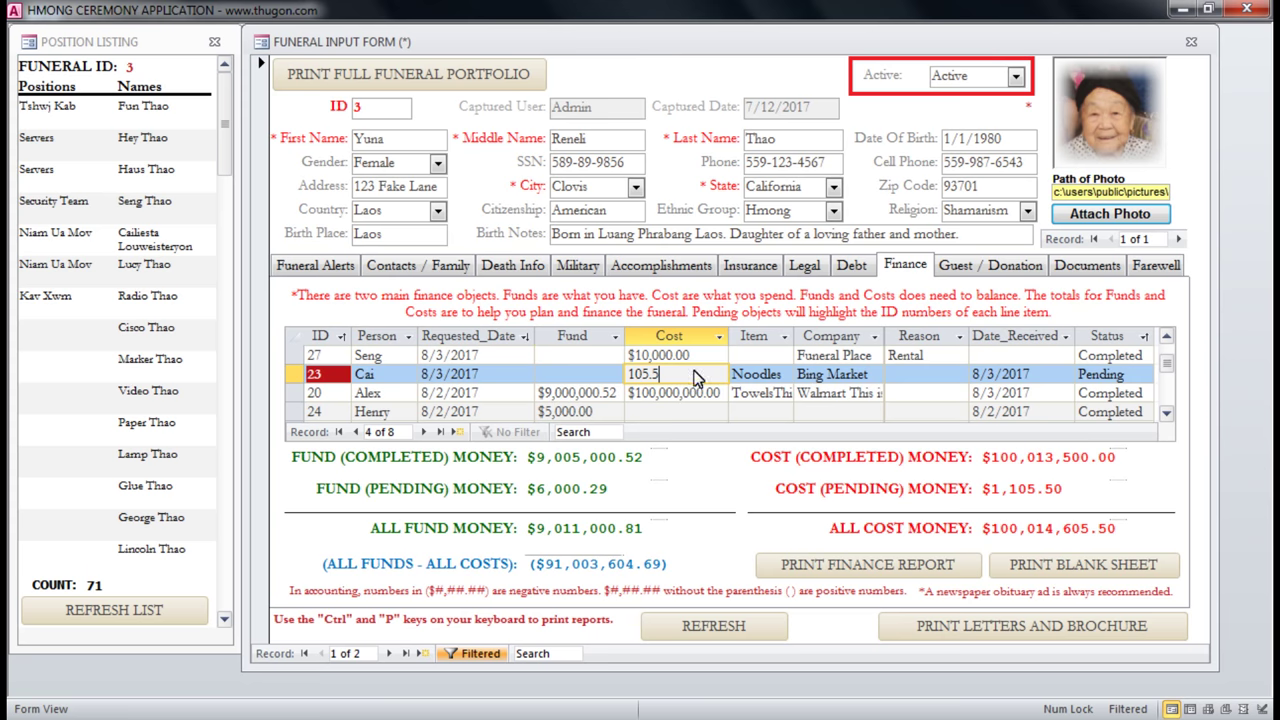
click(652, 395)
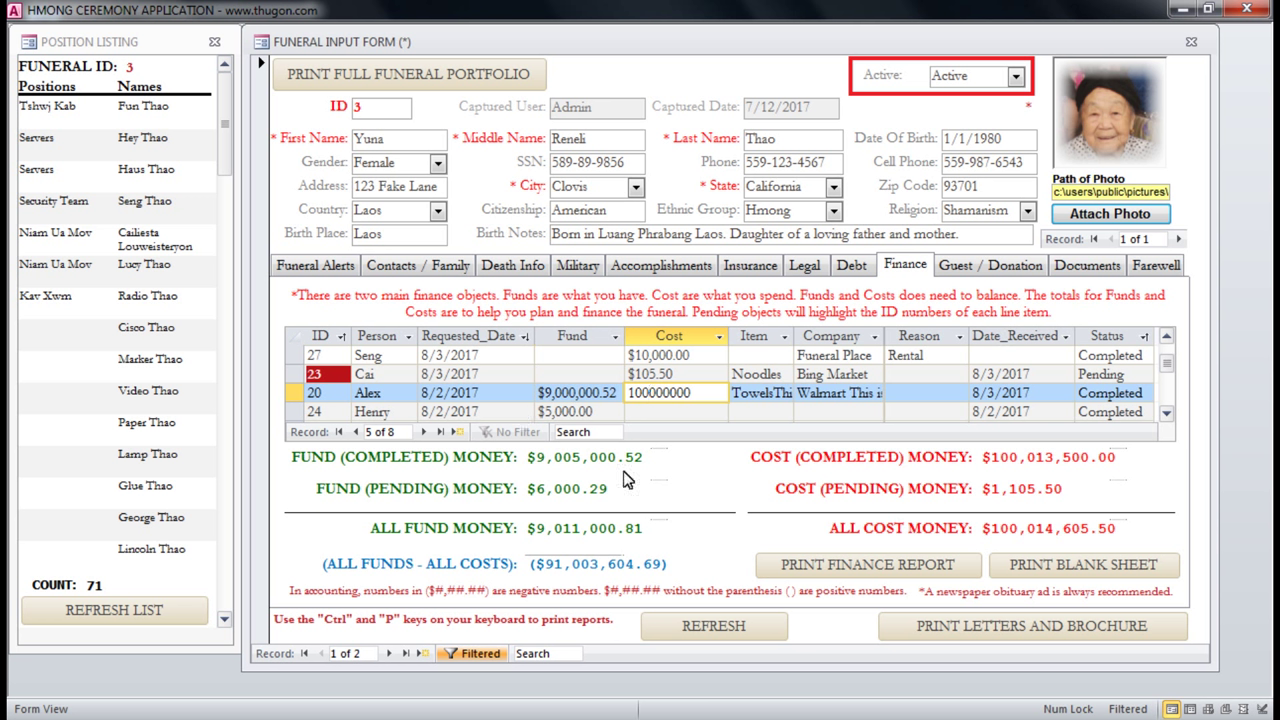
Inspect the FUND (COMPLETED) and FUND (PENDING) totals, including the pending amount 6000.29.
click(318, 460)
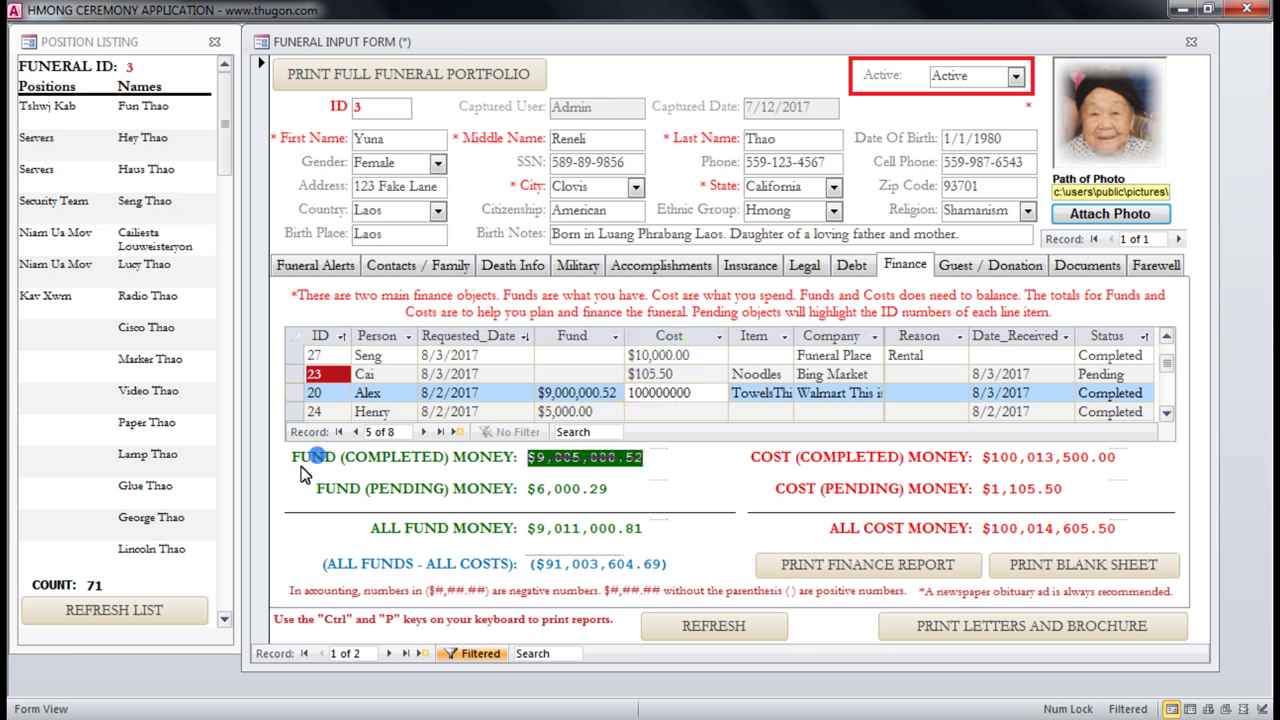
click(409, 461)
click(347, 497)
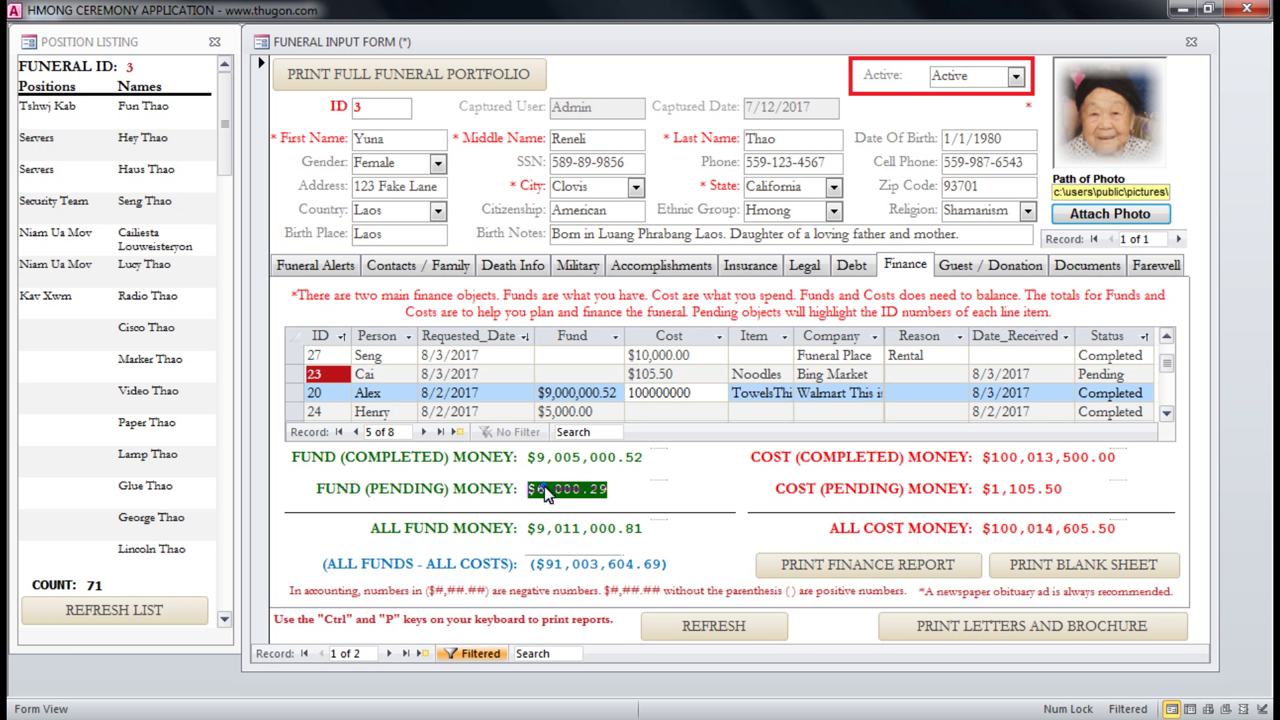
click(555, 490)
click(551, 459)
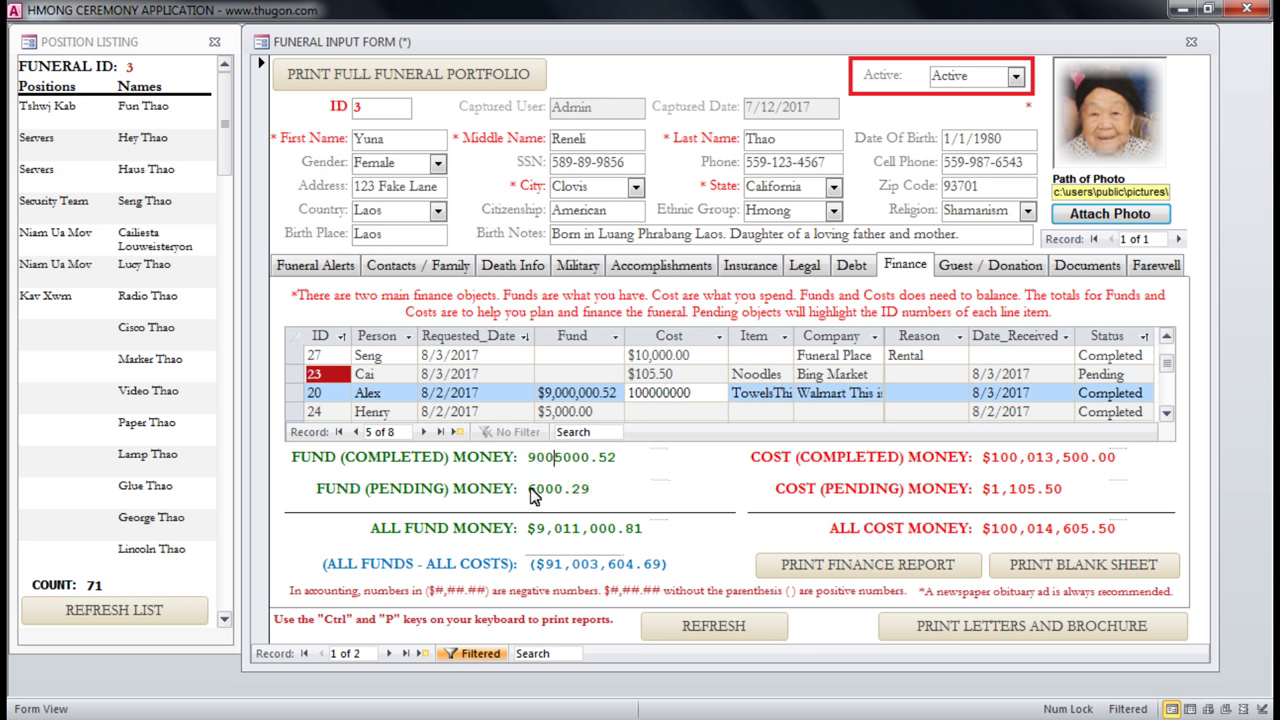
drag(524, 490, 645, 498)
Check ALL FUND MONEY and the ALL FUNDS - ALL COSTS balance, then refresh the totals.
click(558, 537)
click(556, 564)
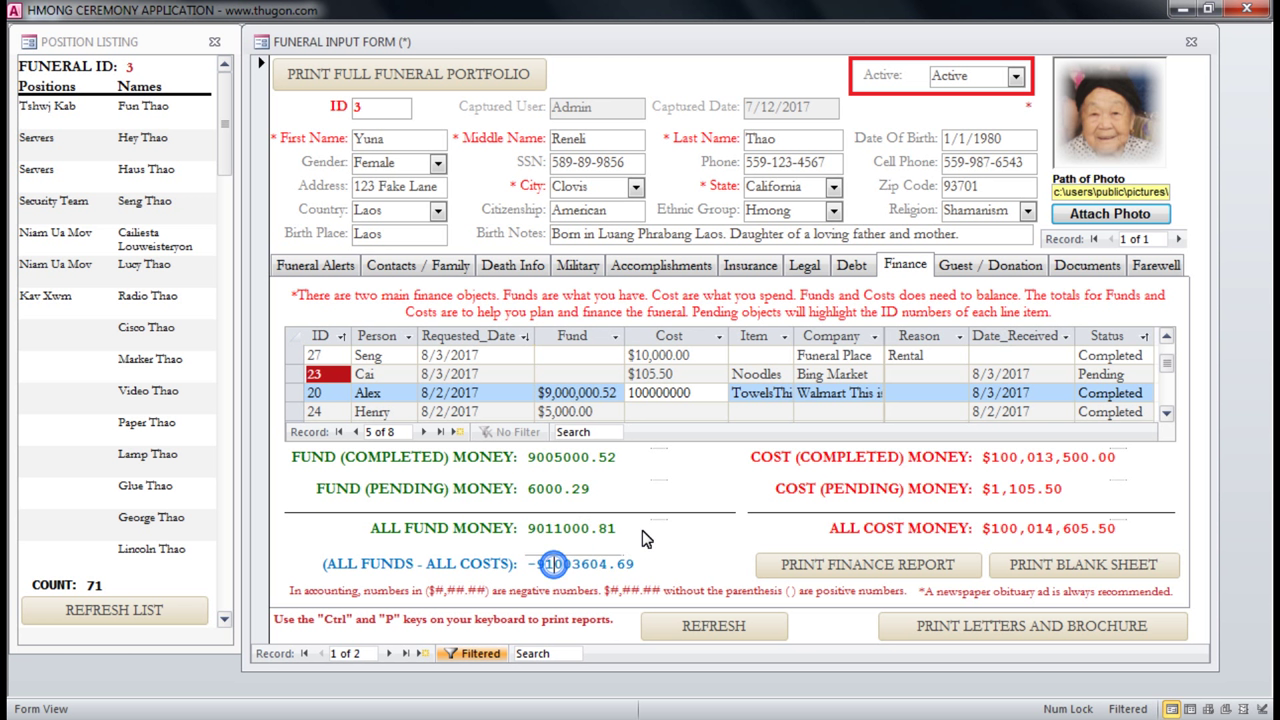
click(573, 527)
click(611, 456)
click(722, 629)
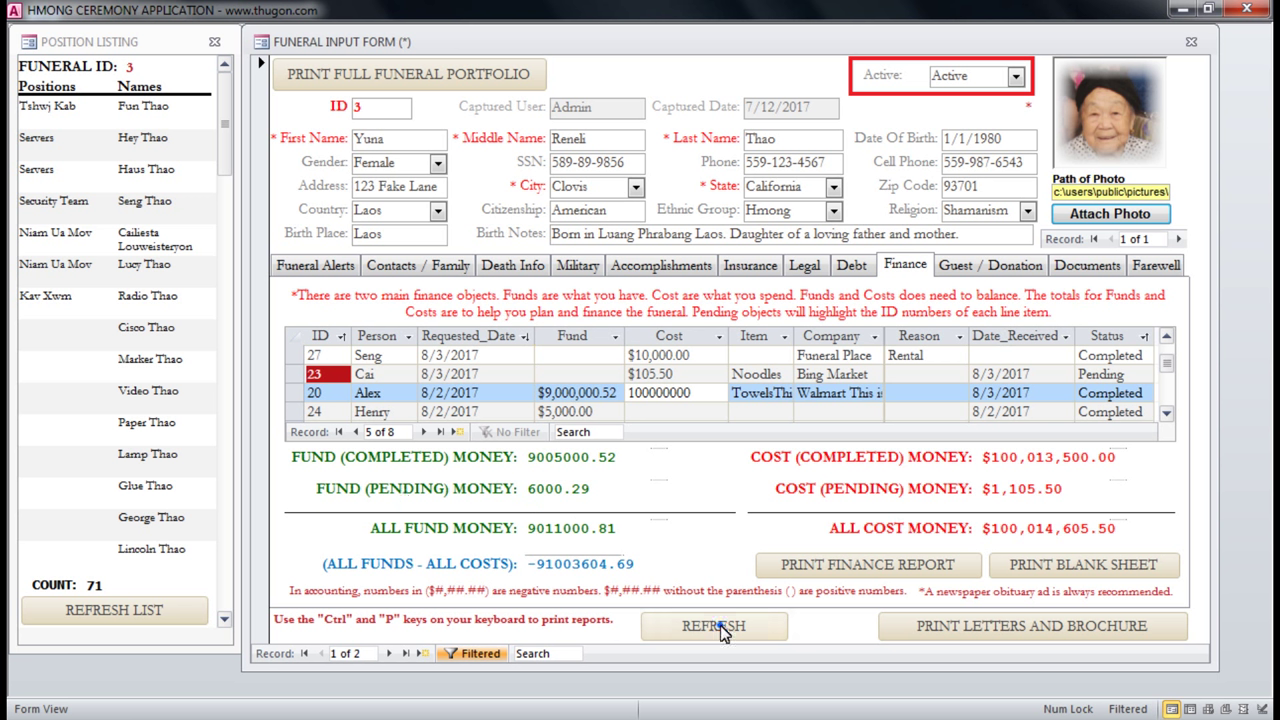
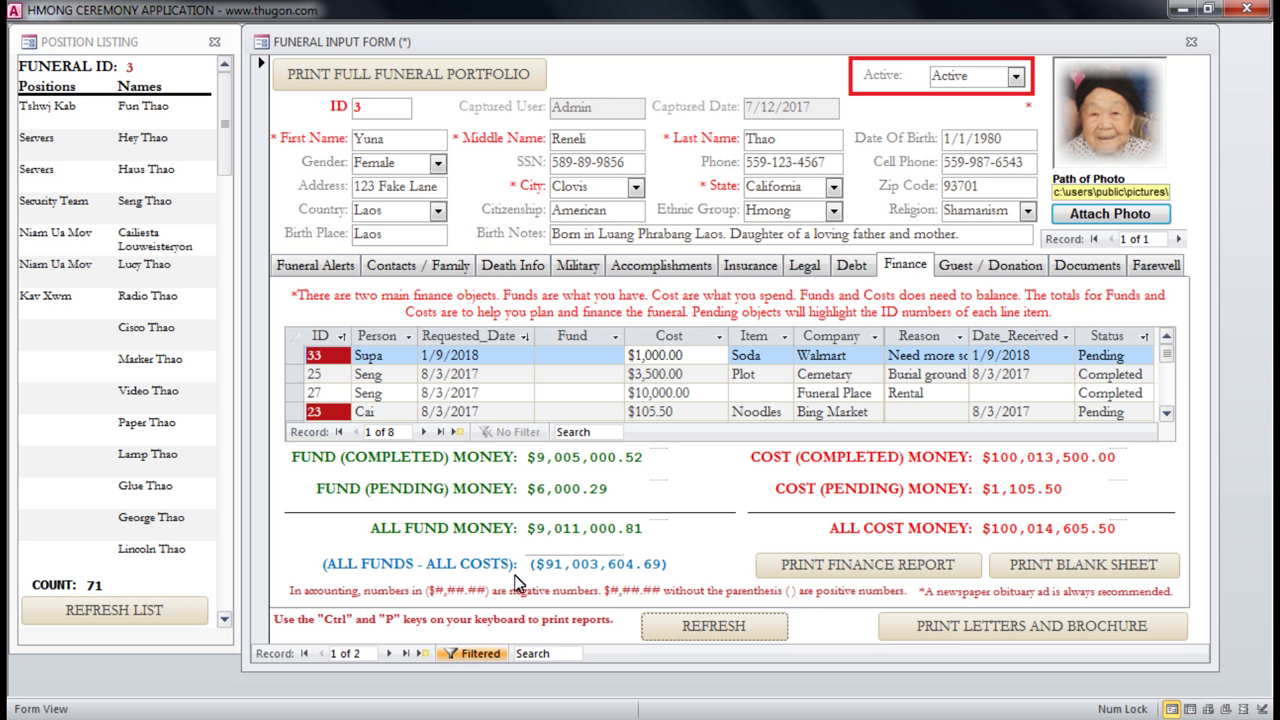
Check the balance, fund and cost totals, then start a new blank finance entry.
click(547, 568)
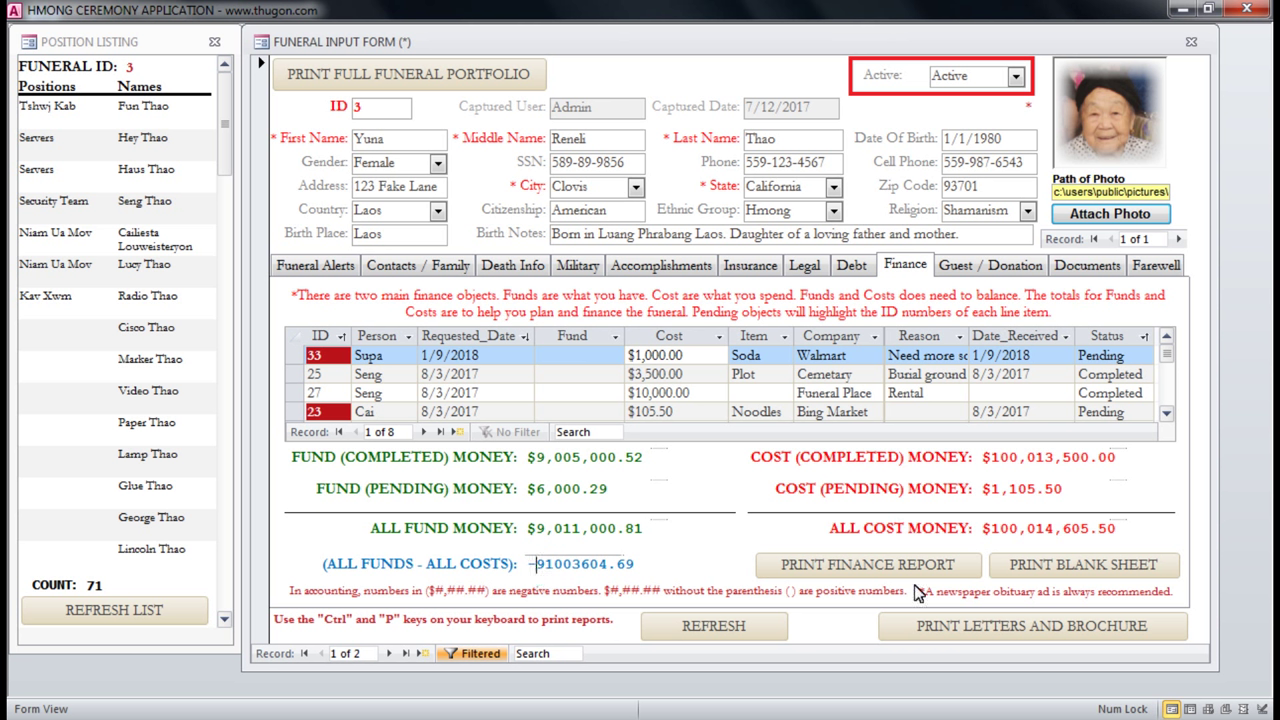
click(556, 528)
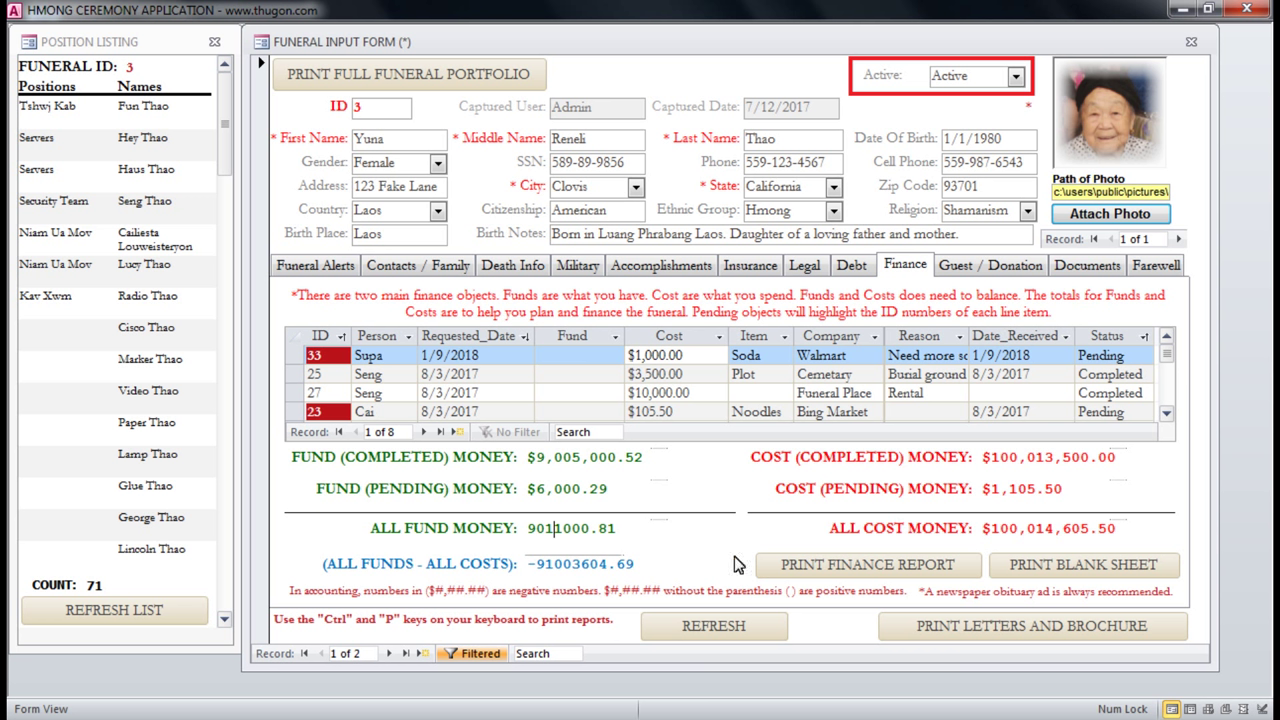
click(929, 538)
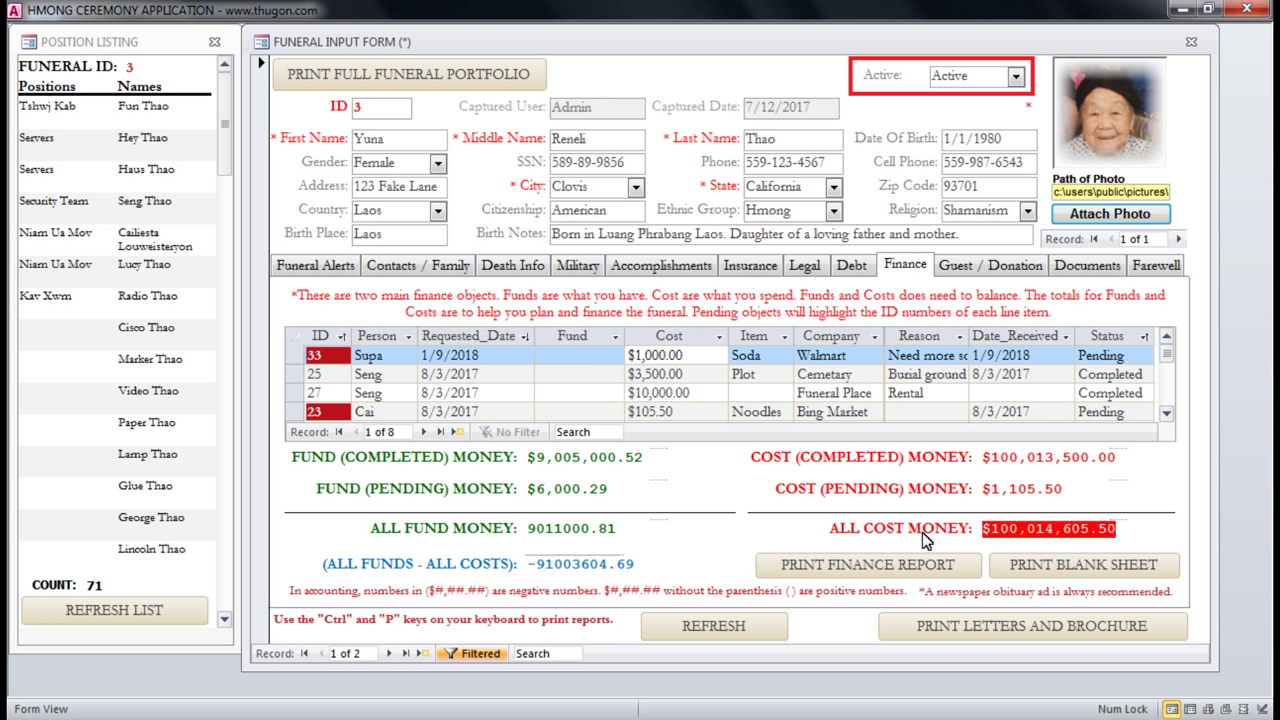
click(570, 360)
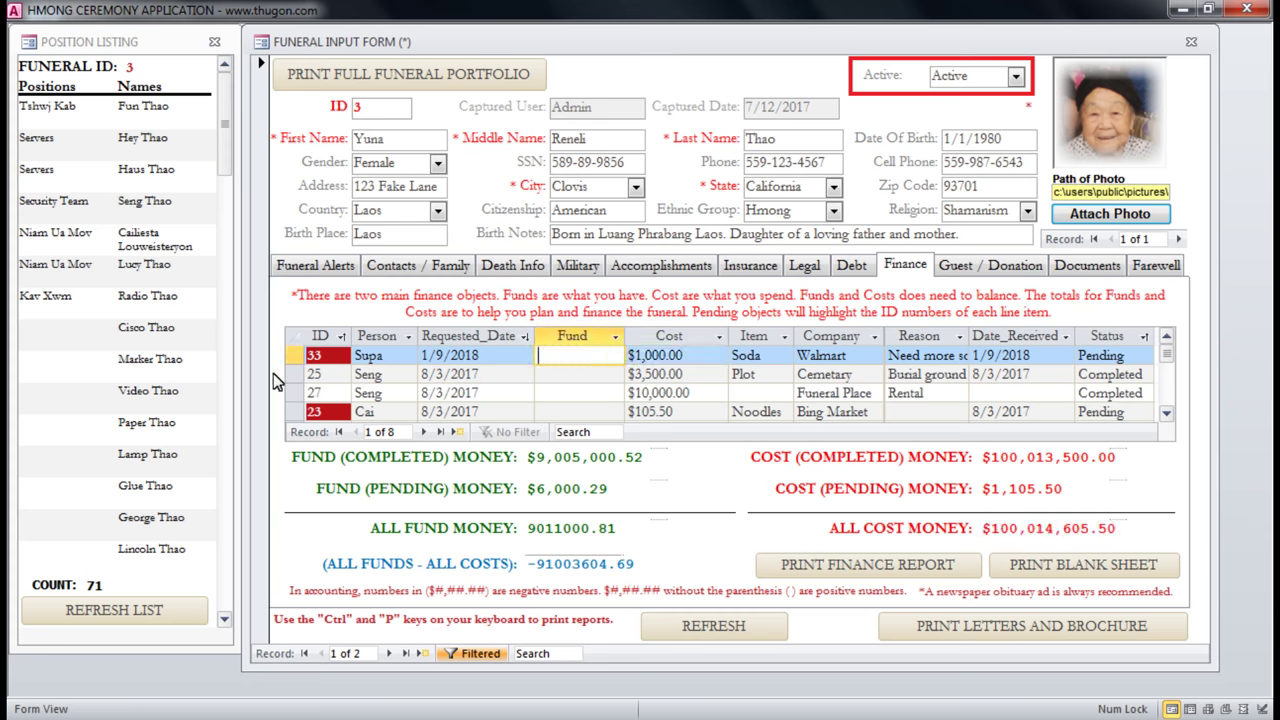
click(460, 435)
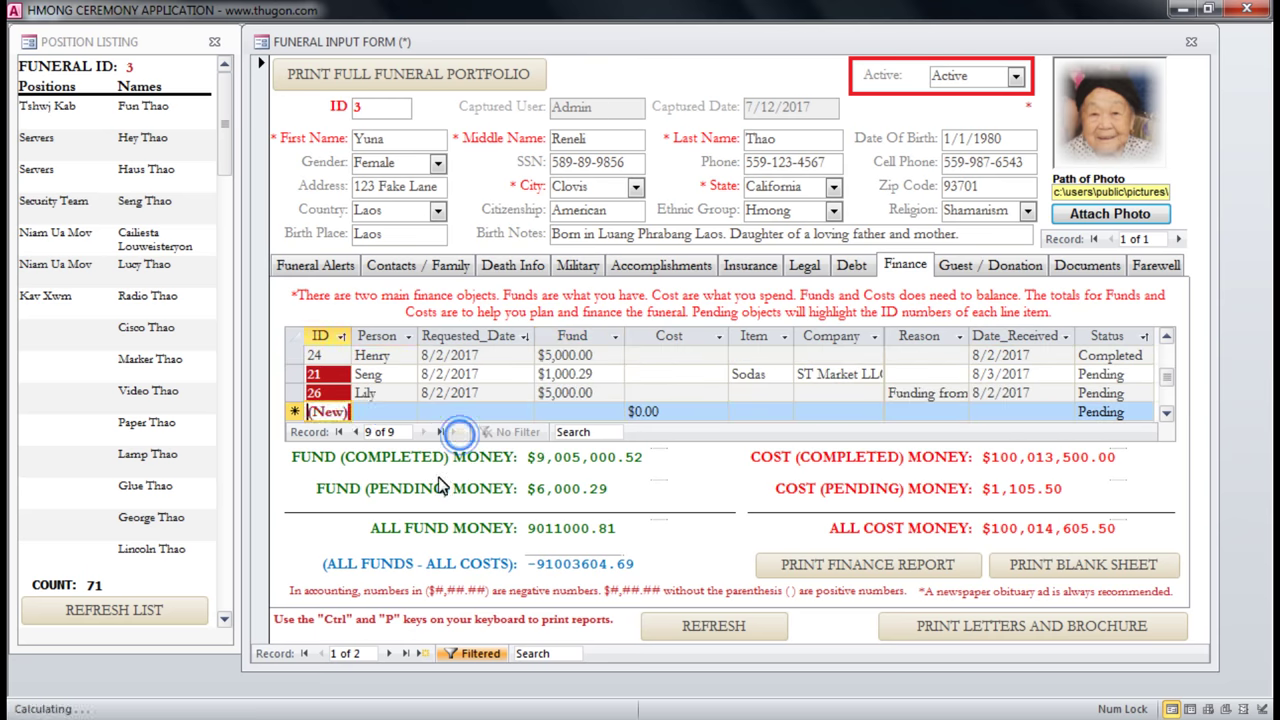
Enter the person's name, requested date 4/17/2018 and a cost of 200 in the new row.
click(378, 414)
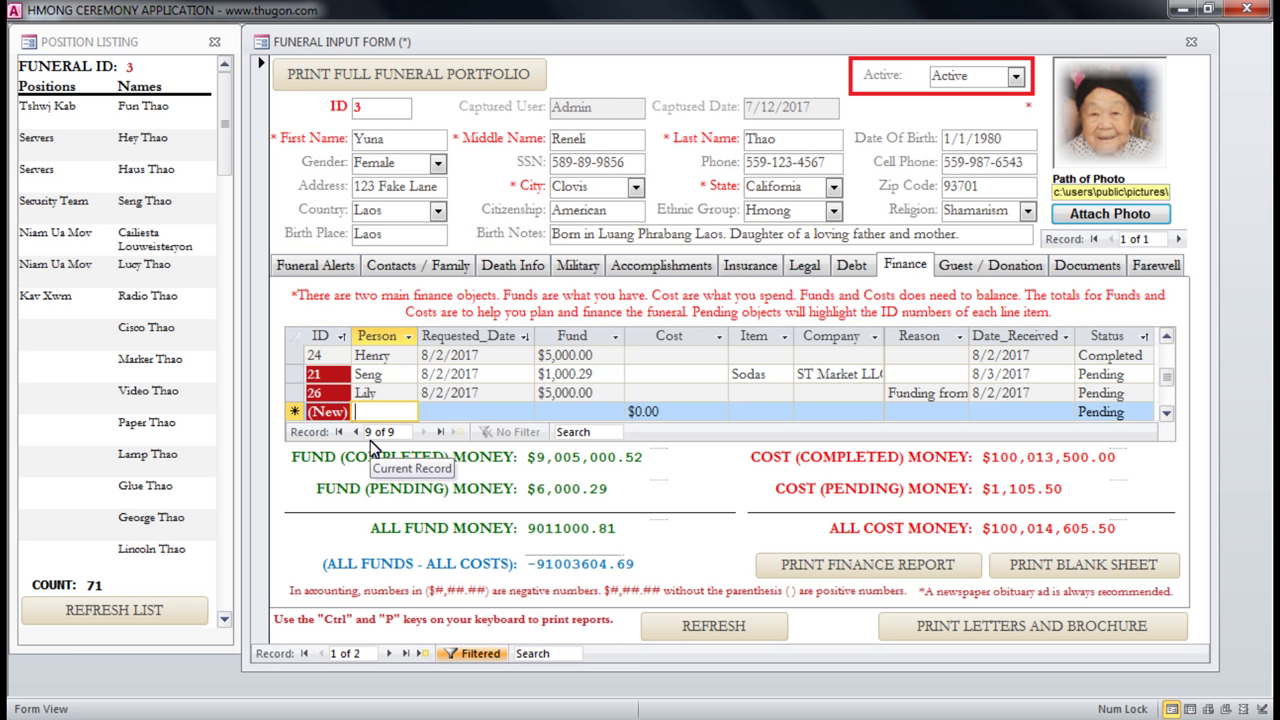
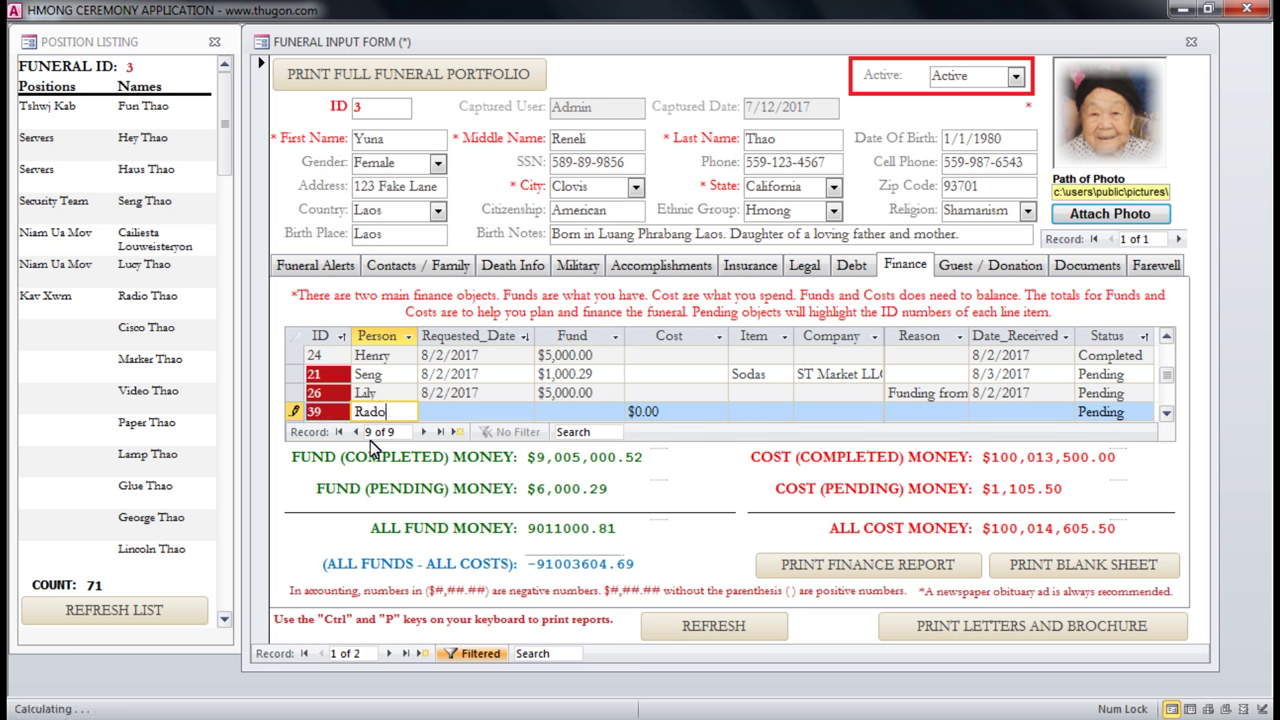
key(Tab)
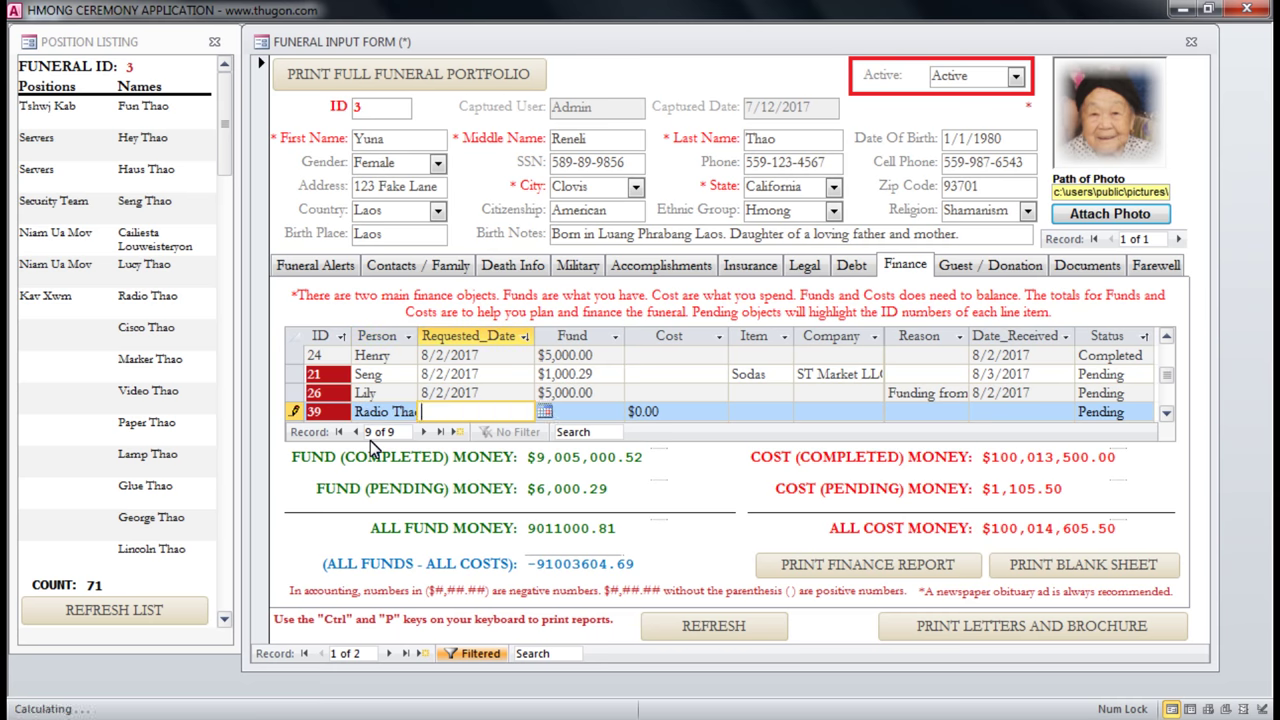
click(546, 413)
click(443, 499)
click(583, 414)
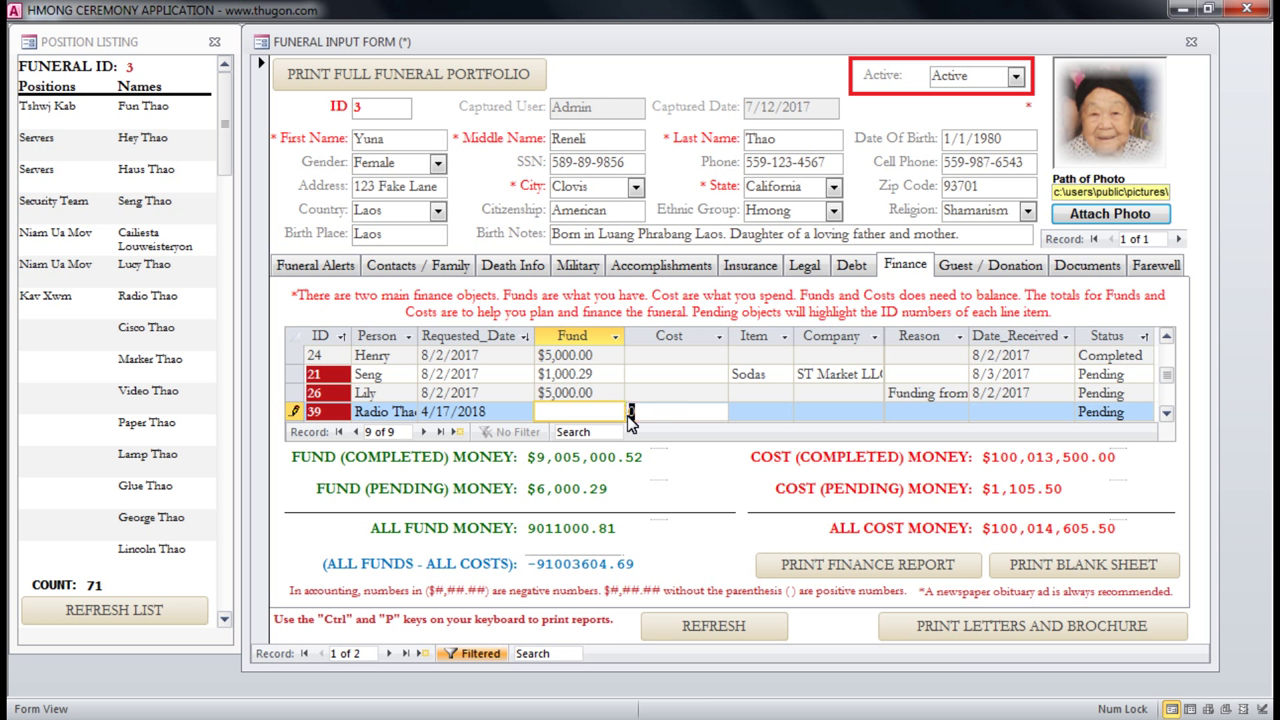
click(630, 414)
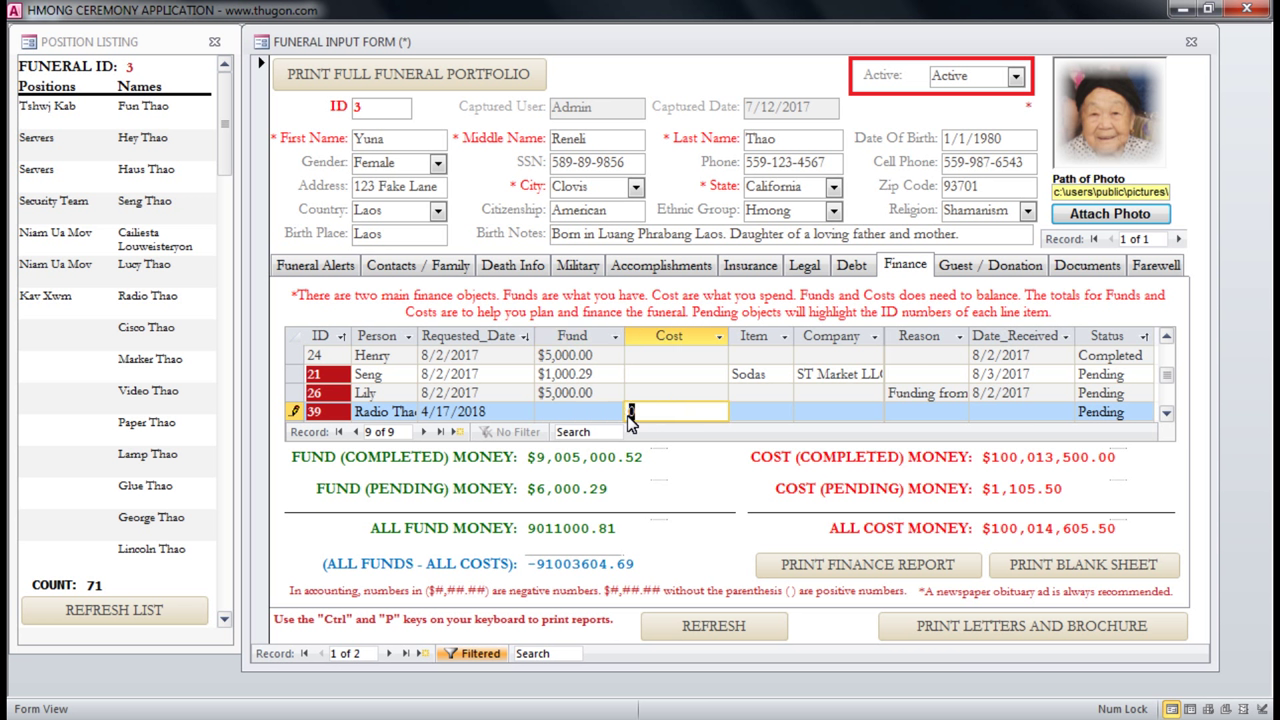
text(200)
click(748, 414)
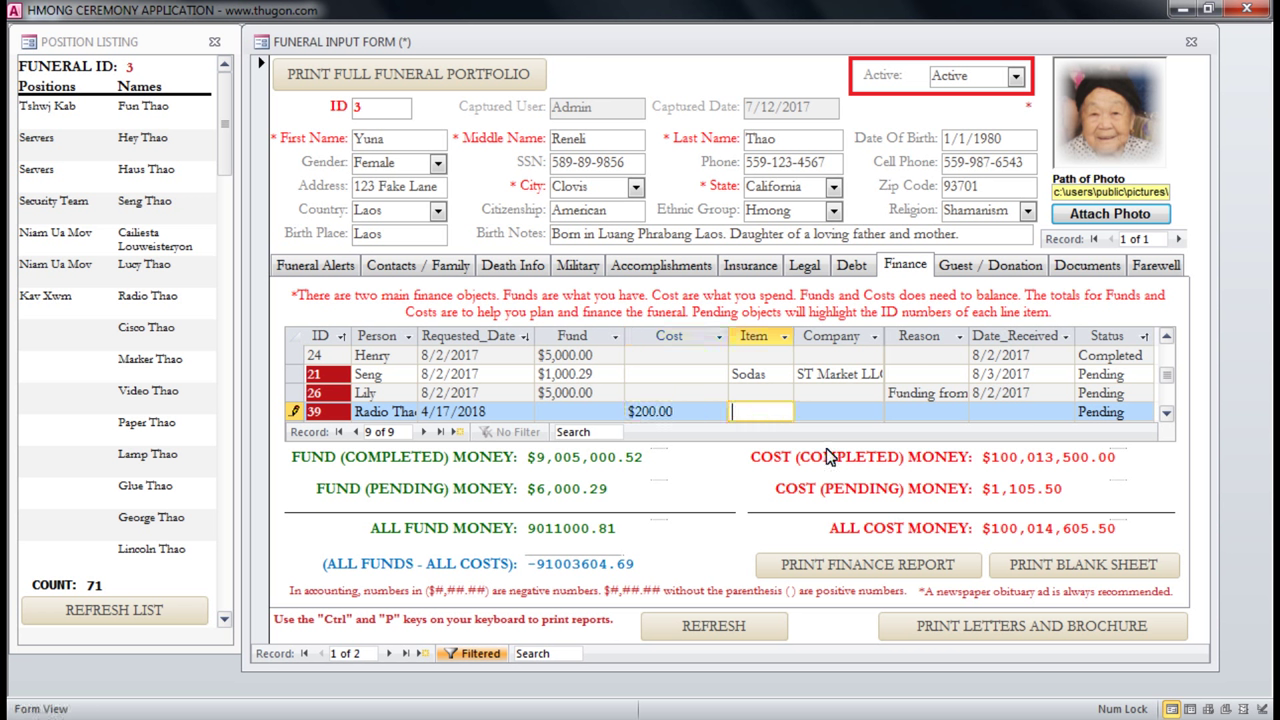
Fill in item 'Car rental.', company 'JJ Car Rental' and reason 'Car to transport flowers'.
text(Car rental.)
key(Tab)
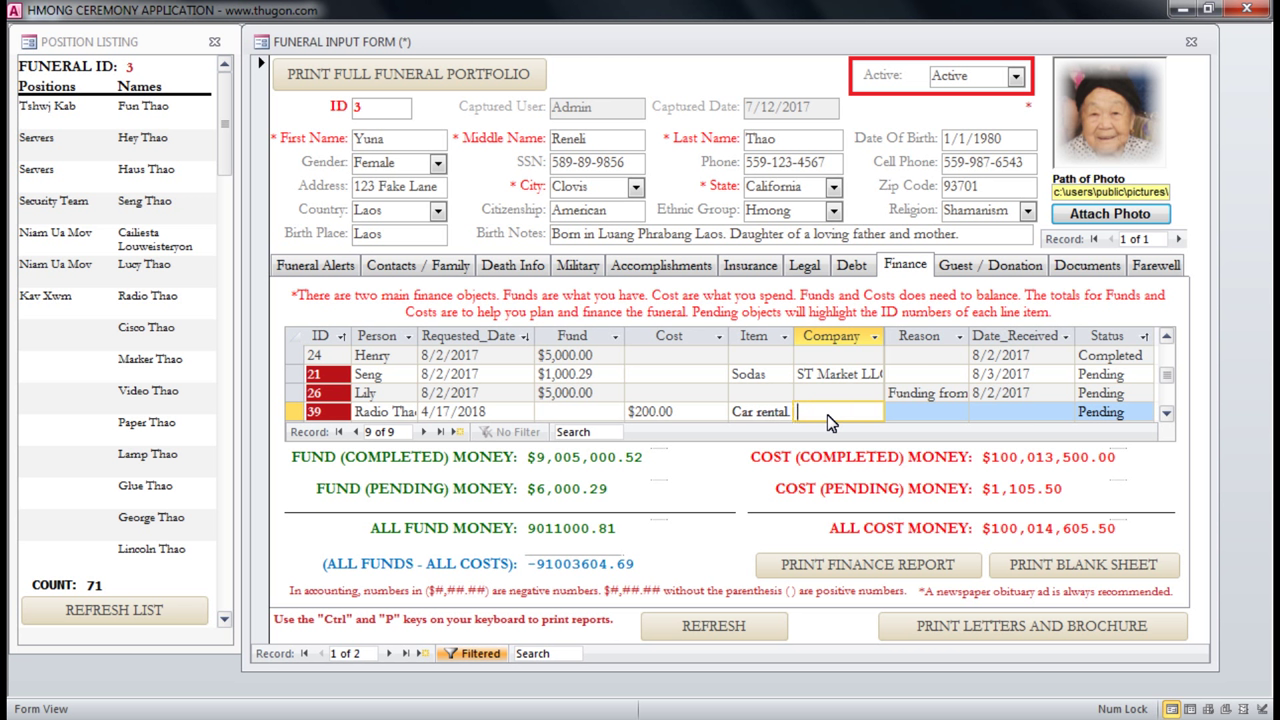
text(JJ Car Rental)
key(Tab)
text(Car to )
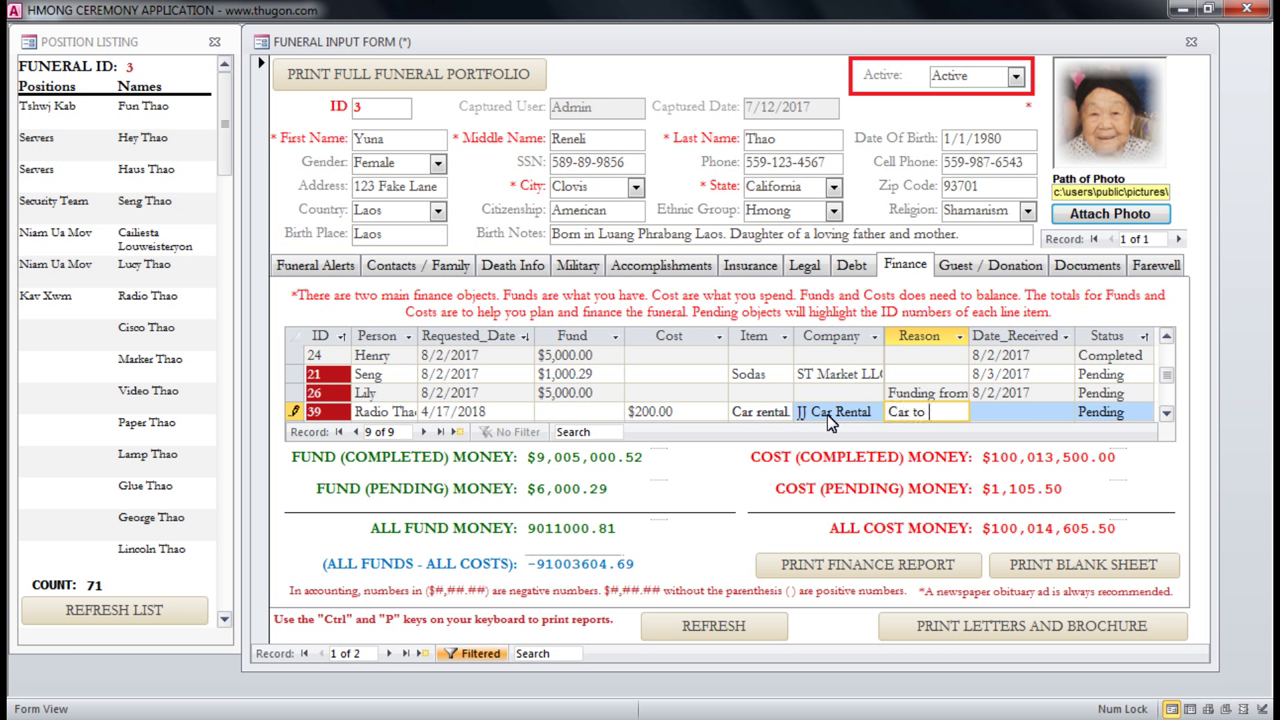
text(transpo)
text(rt)
text( flowers.)
key(Tab)
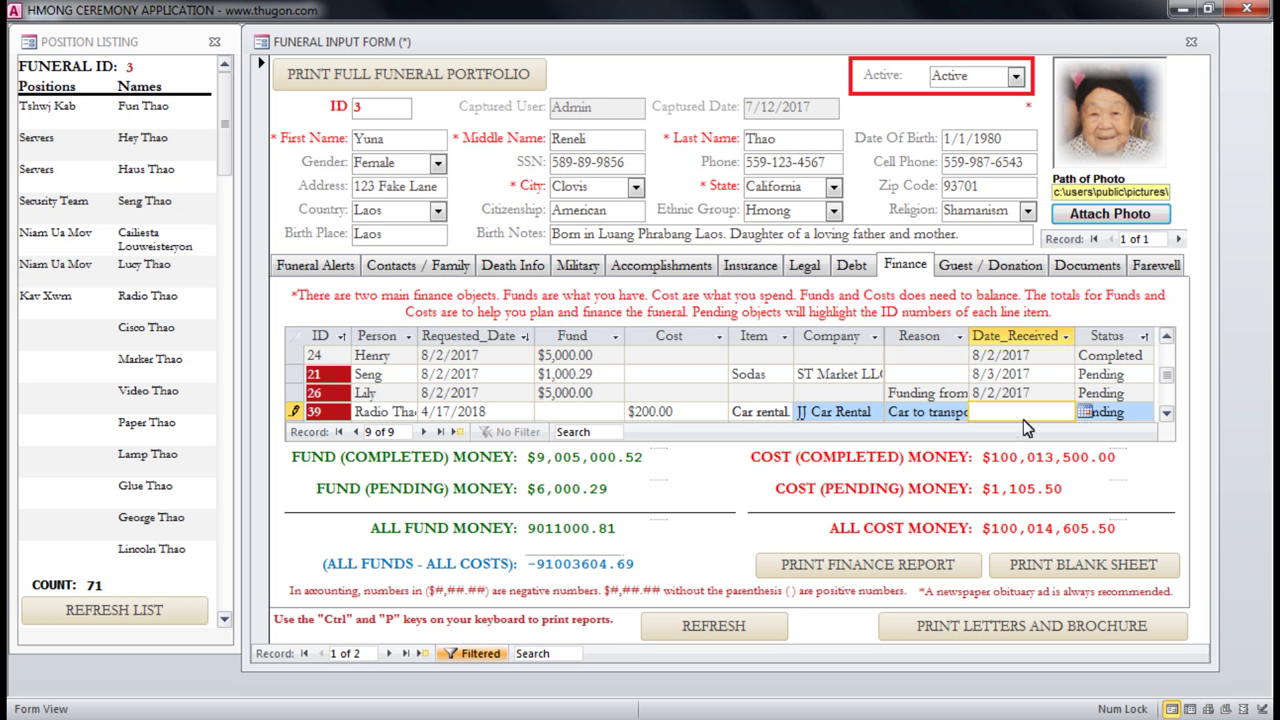
click(1118, 416)
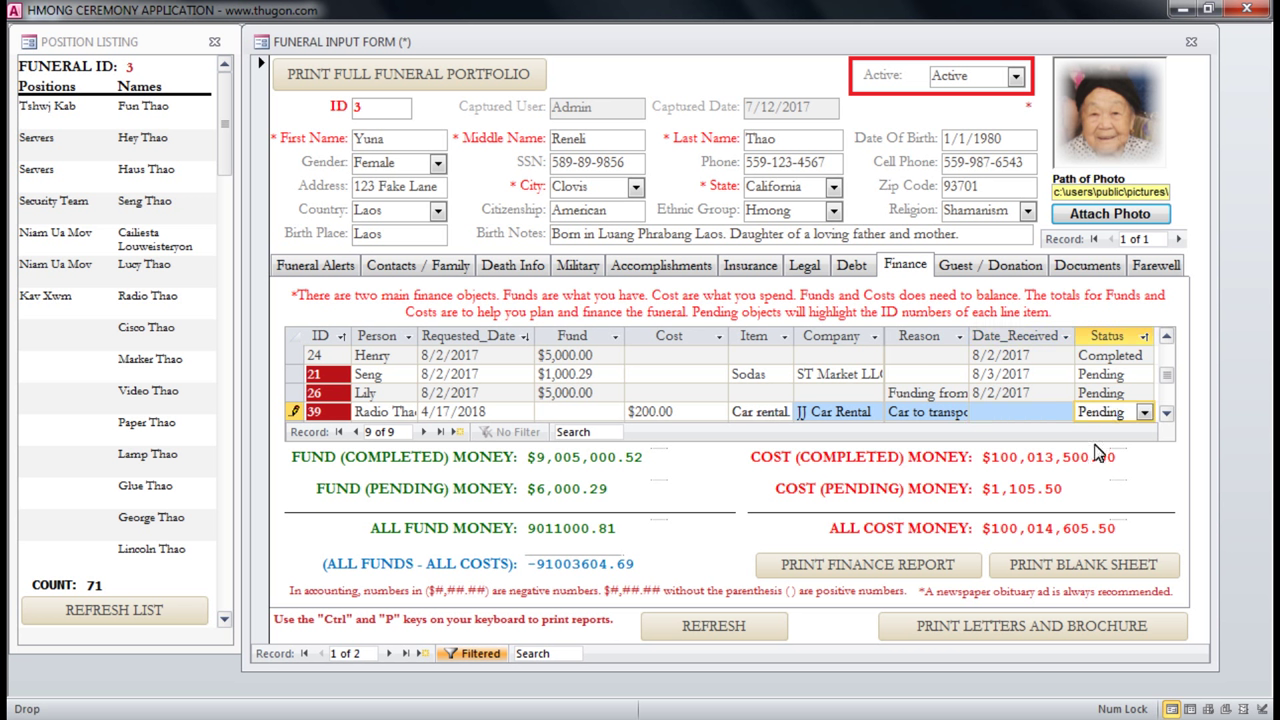
Commit the $200.00 cost, save the row and refresh so pending costs show $1,305.50.
click(692, 414)
double_click(640, 412)
click(640, 412)
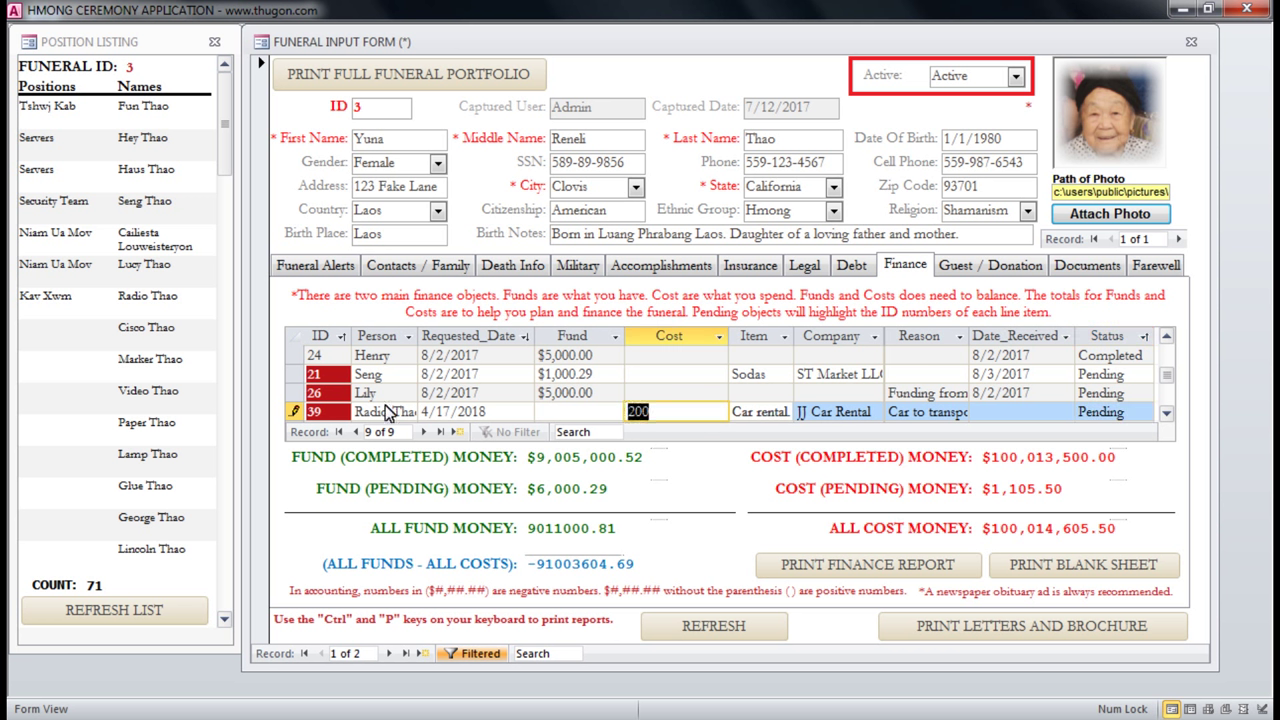
drag(378, 411, 447, 420)
click(549, 412)
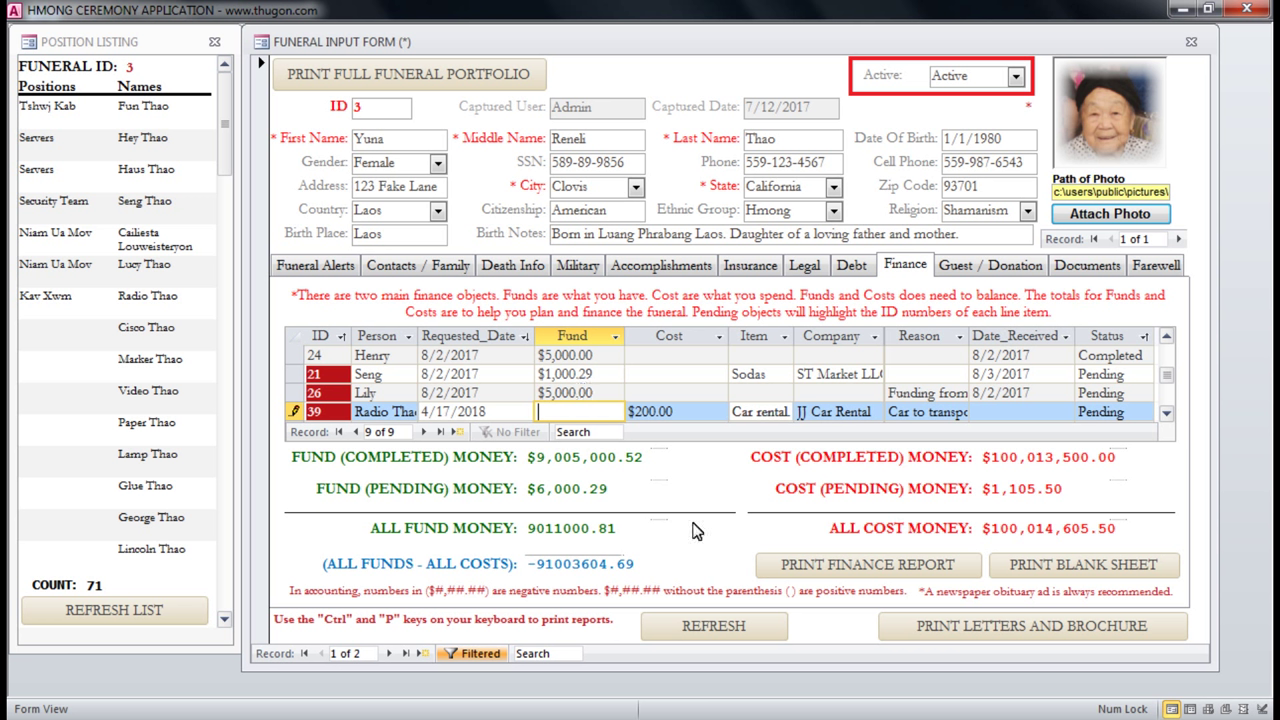
click(686, 414)
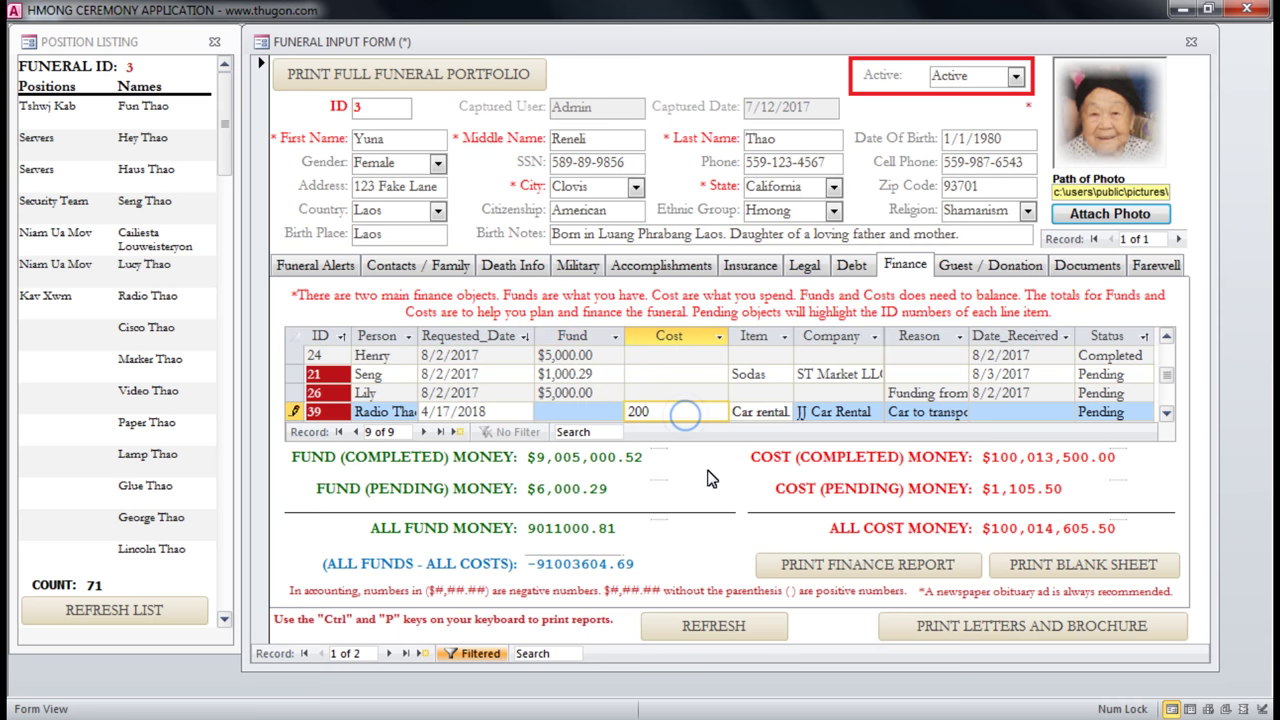
click(744, 393)
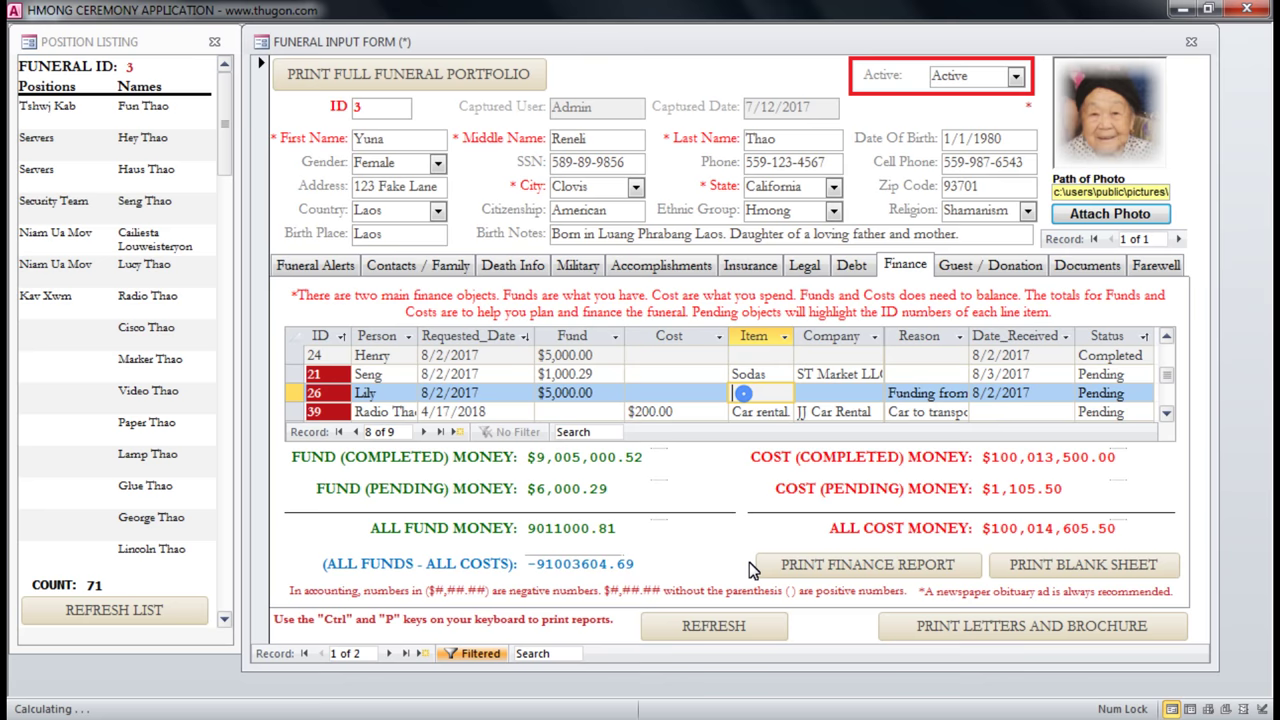
click(733, 628)
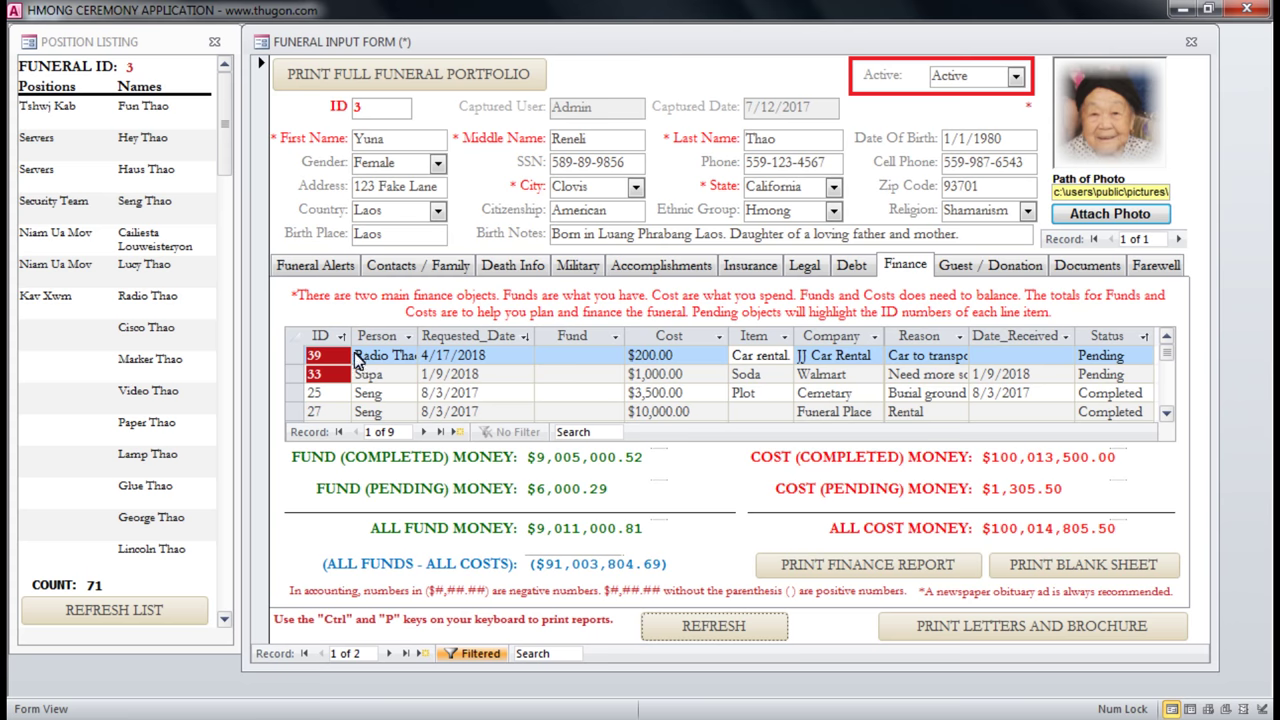
click(296, 358)
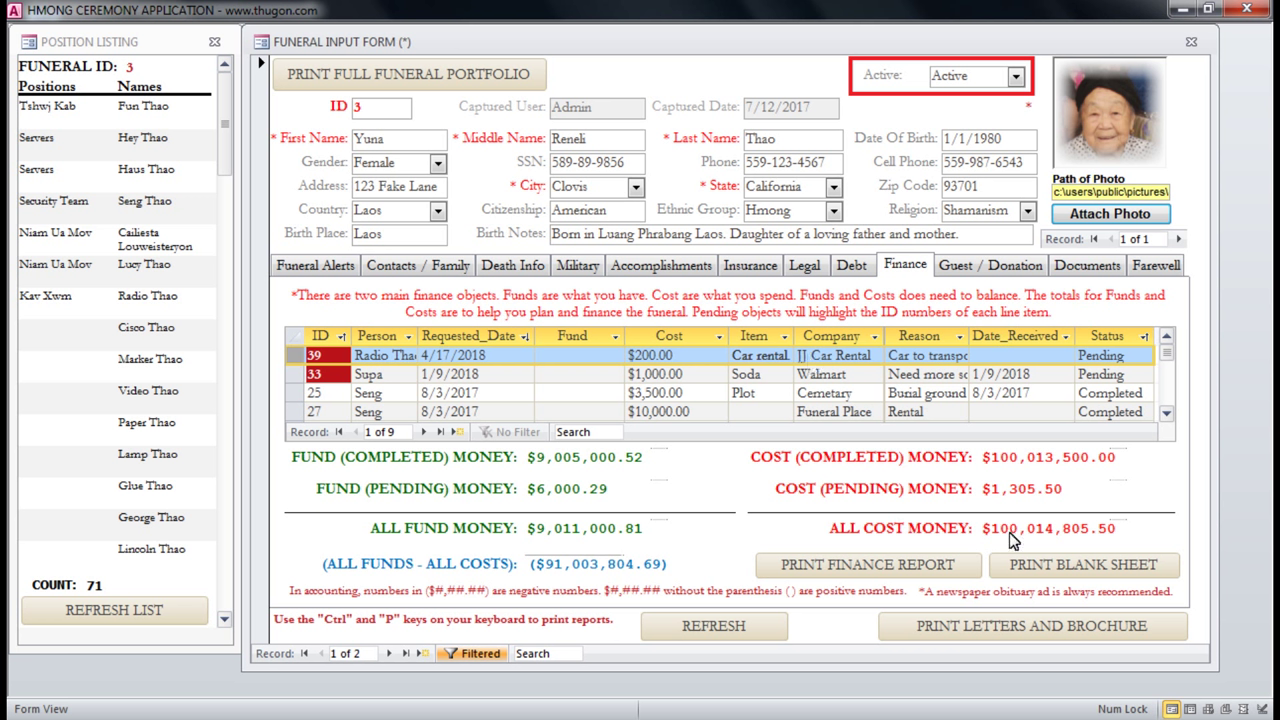
click(866, 571)
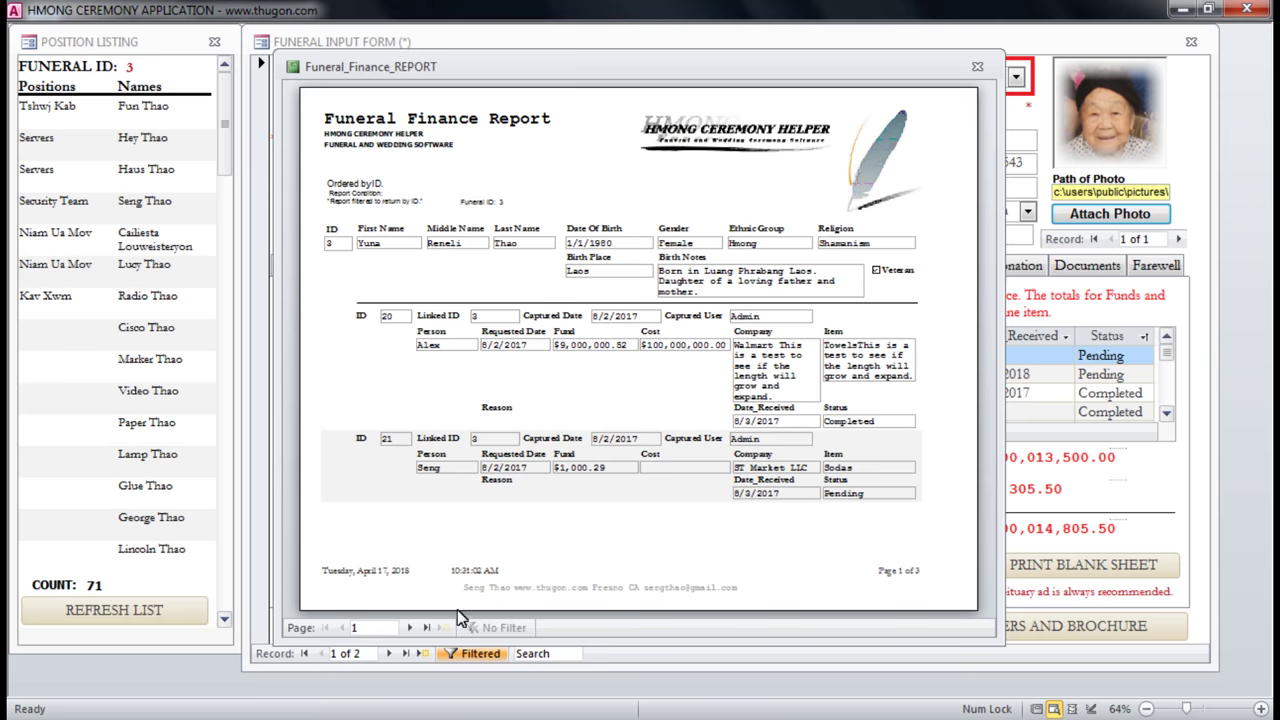
click(425, 627)
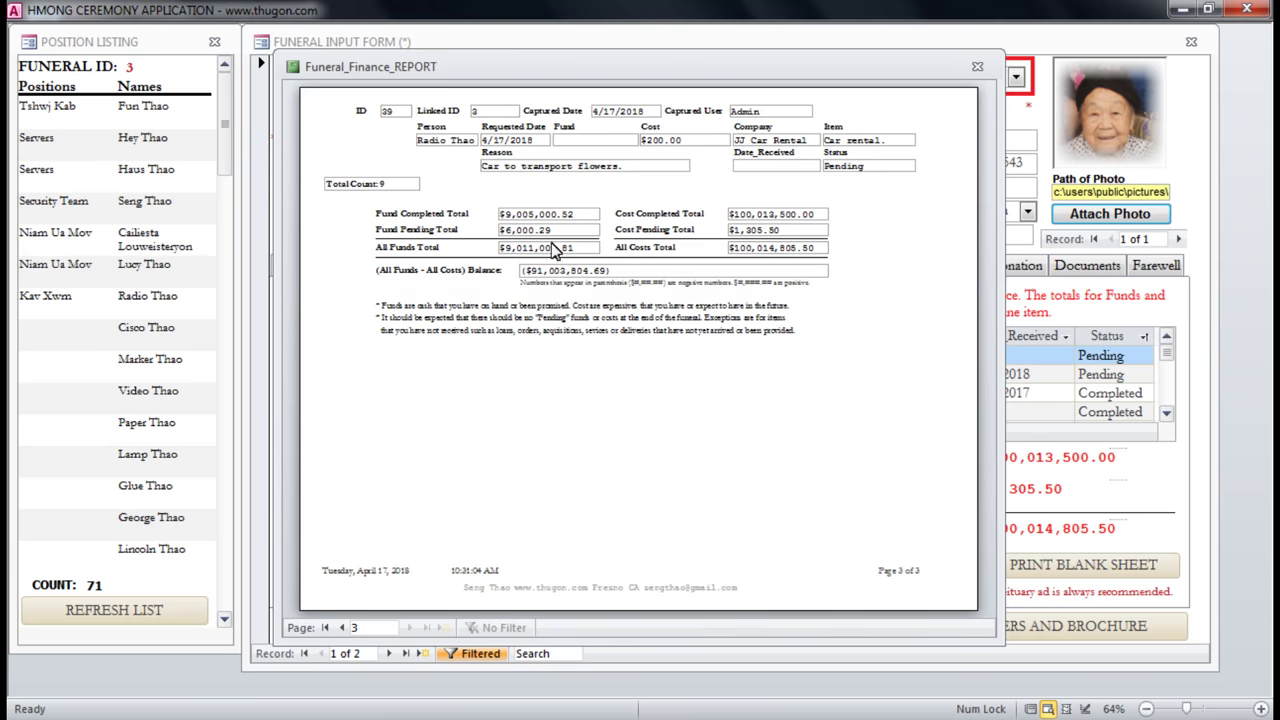
click(430, 120)
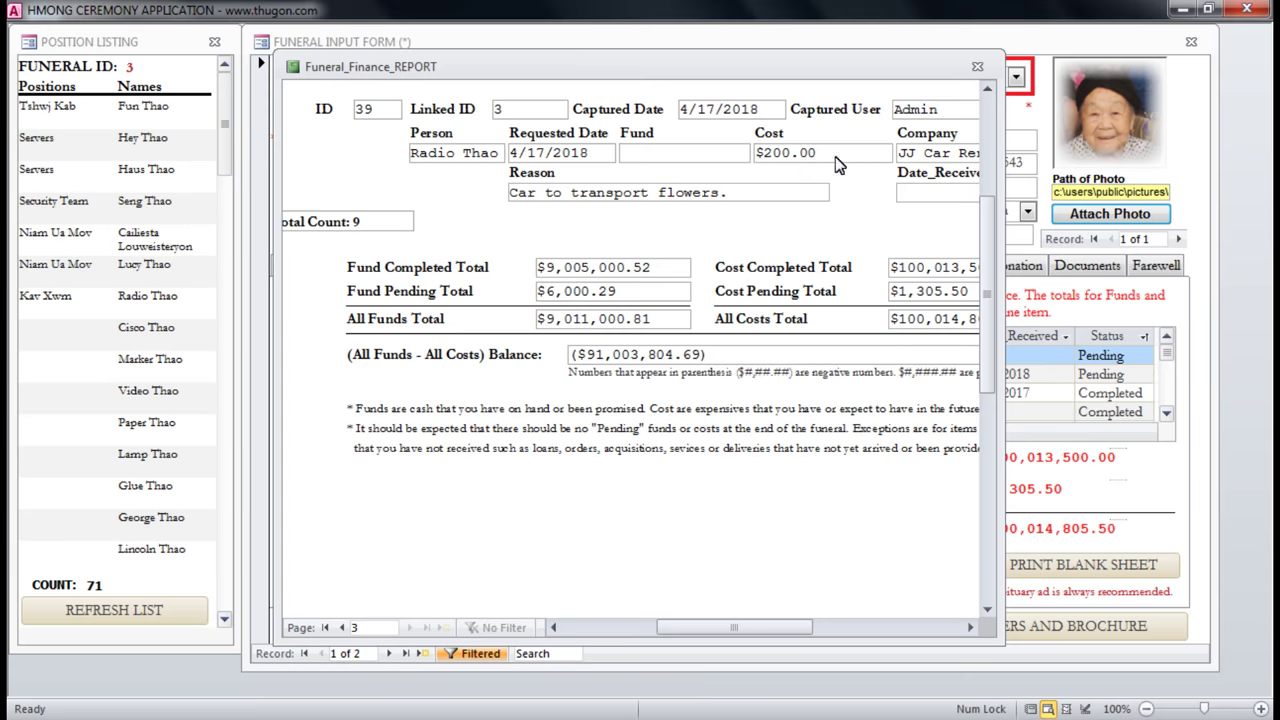
click(862, 190)
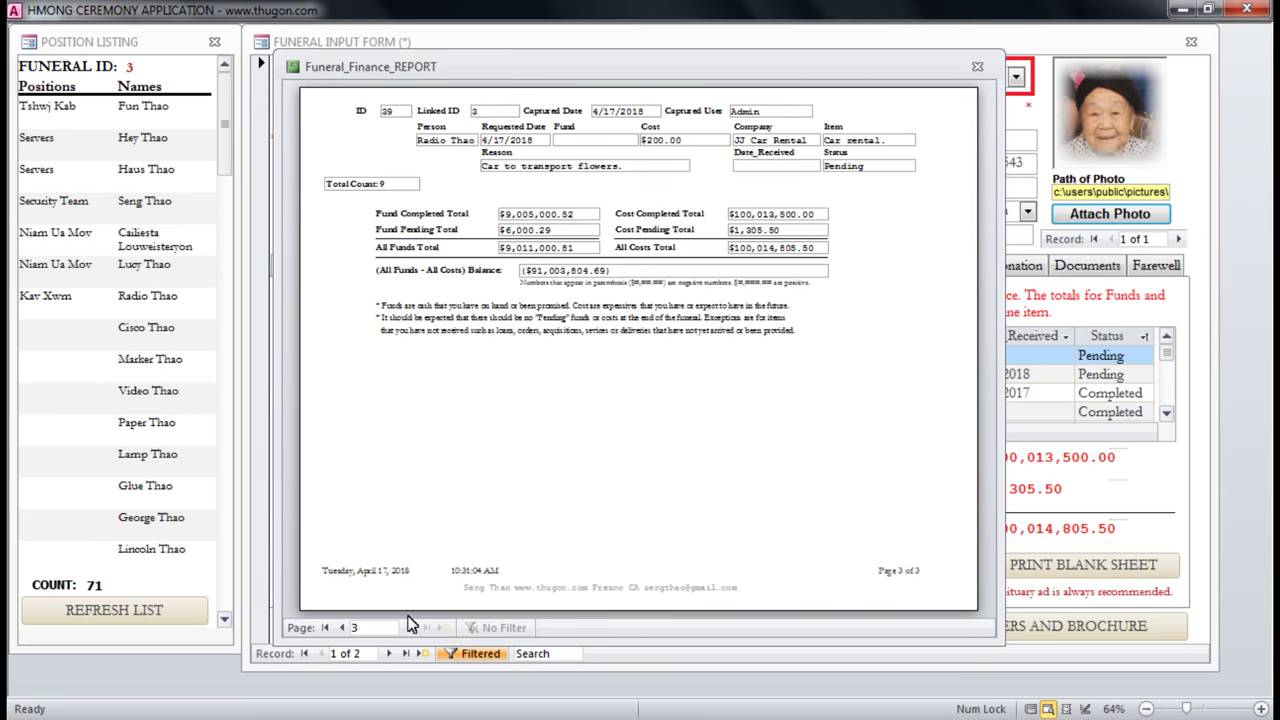
click(341, 627)
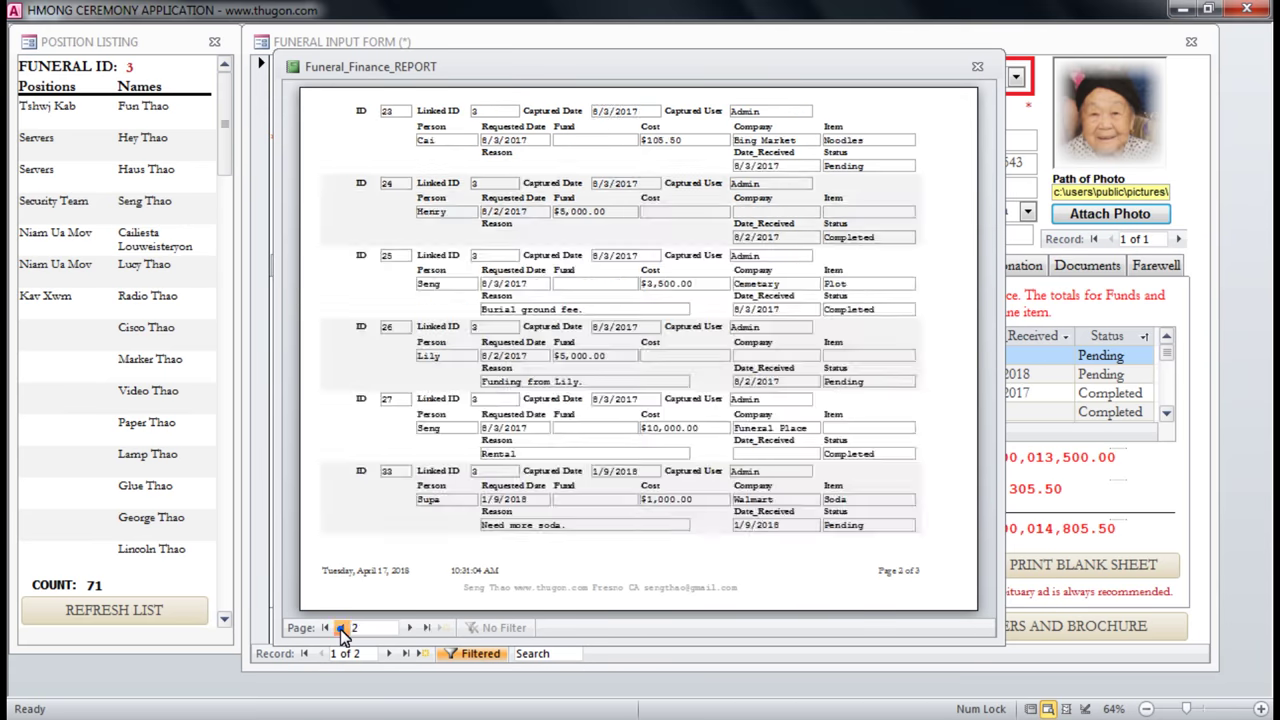
click(341, 627)
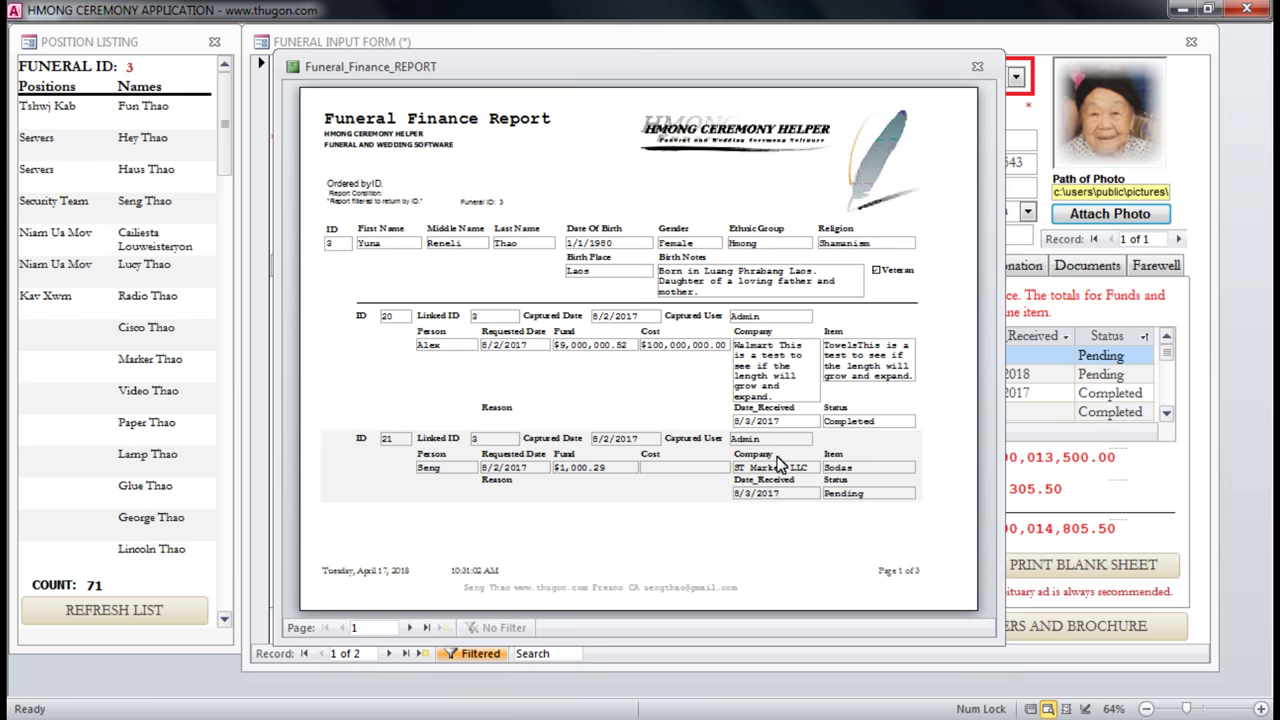
click(977, 66)
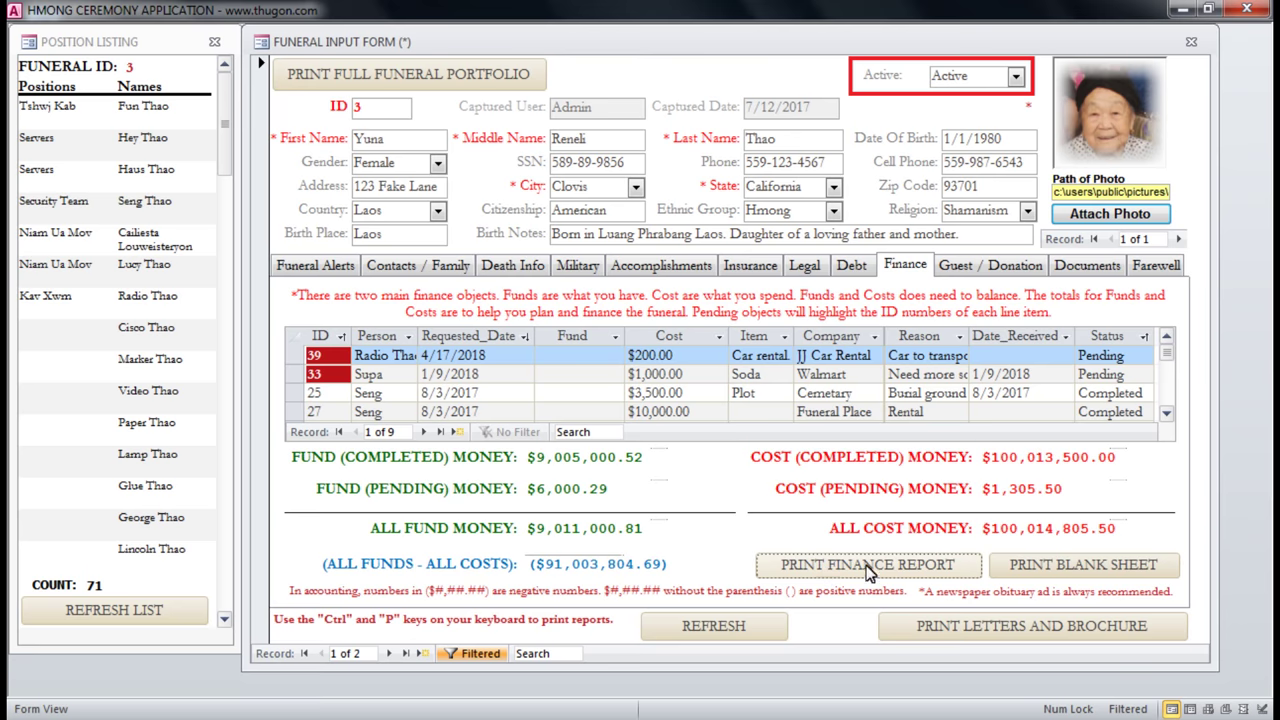
click(1100, 578)
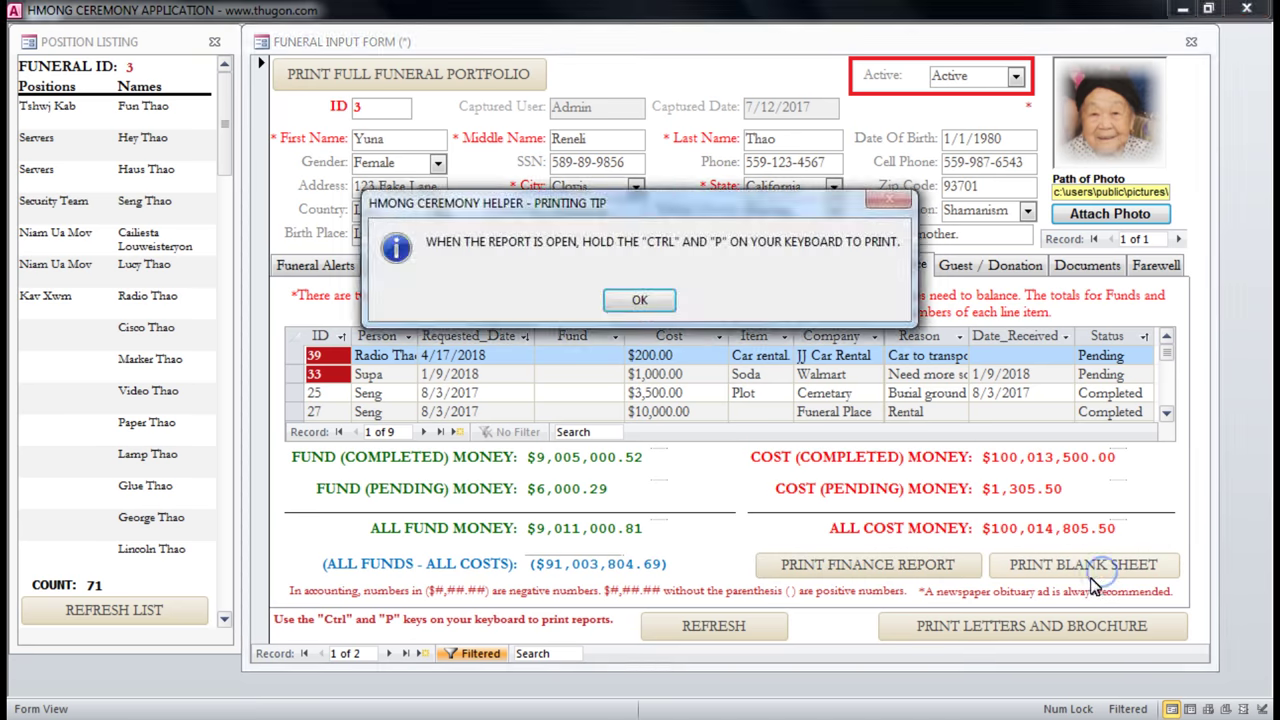
click(664, 310)
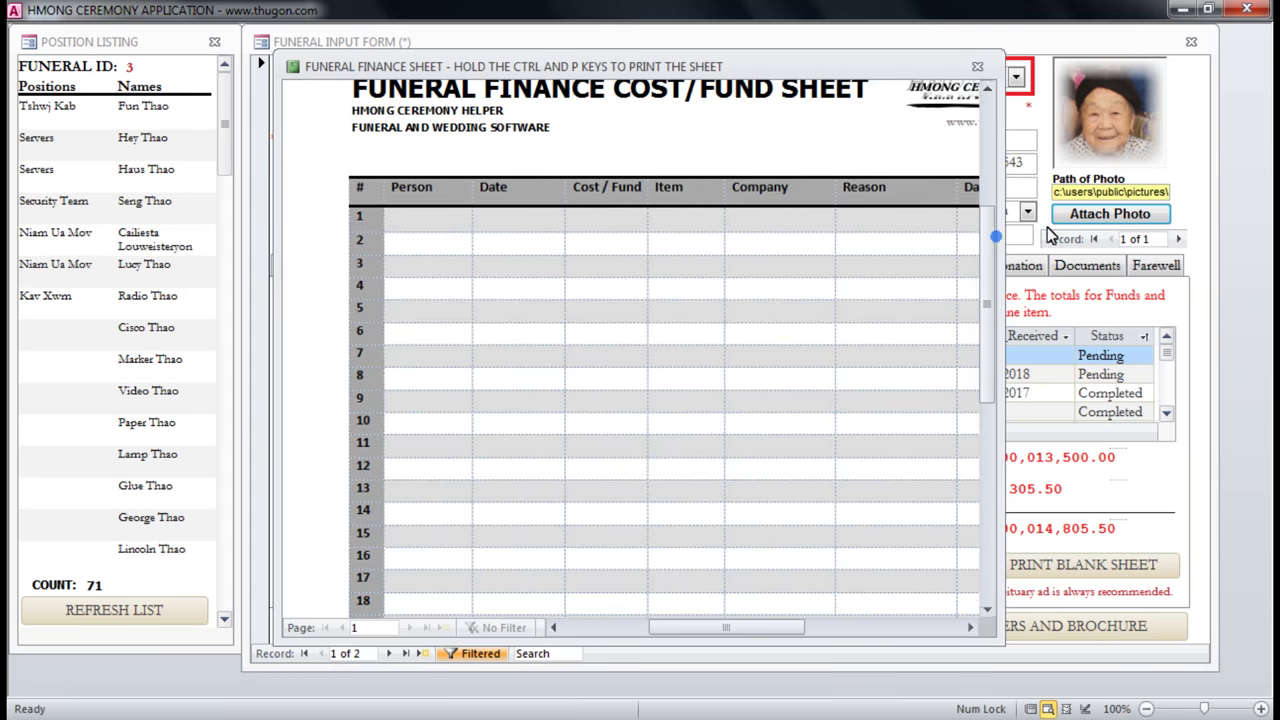
drag(1001, 238, 1259, 238)
drag(1260, 194, 1252, 200)
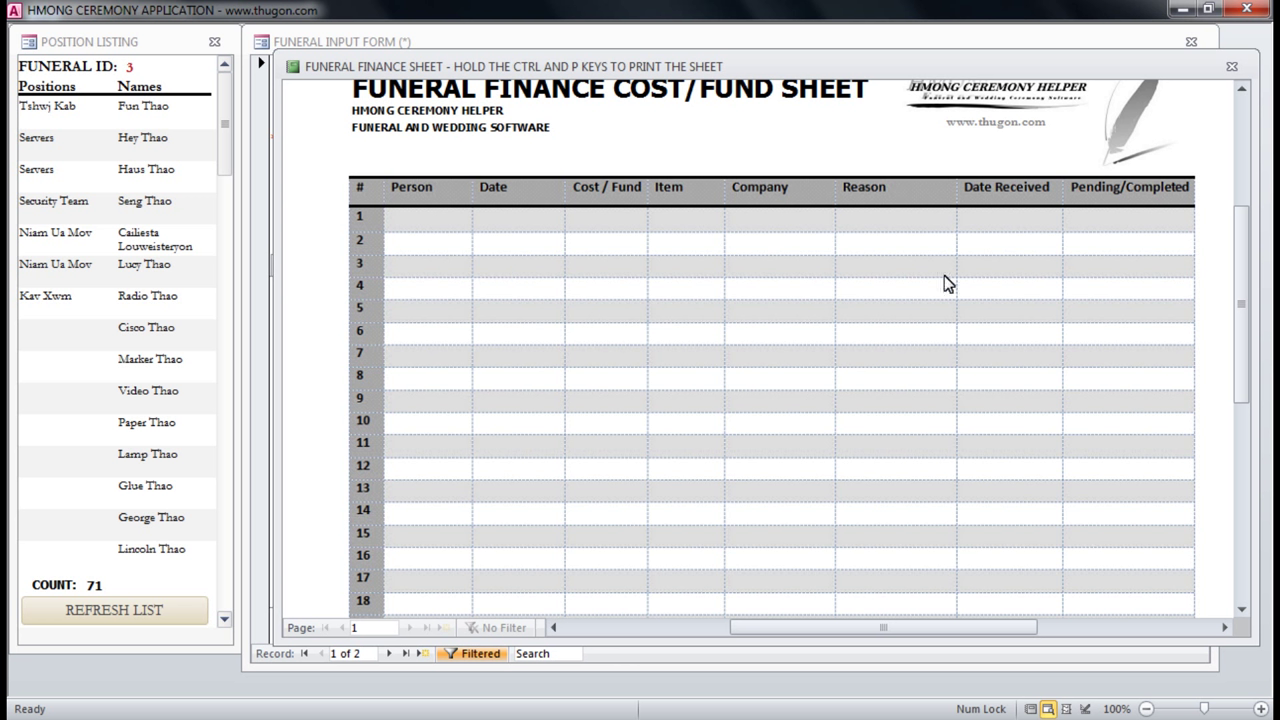
click(1232, 68)
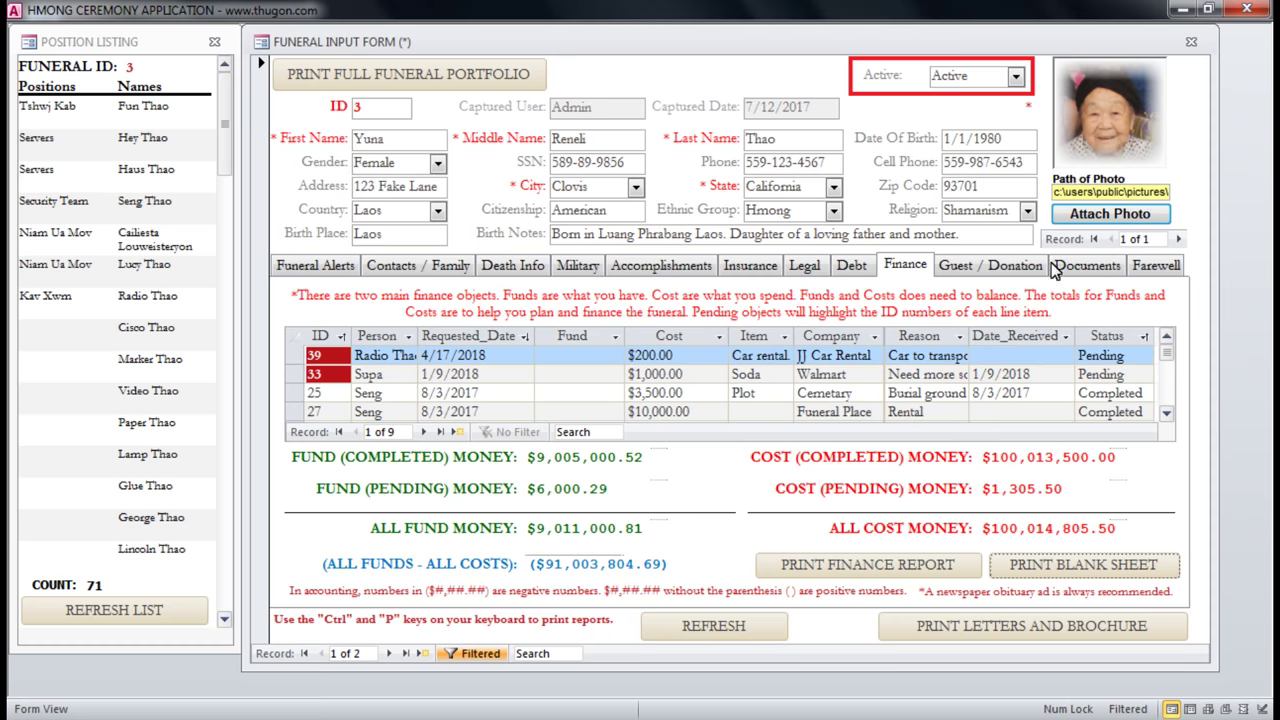
Open the Guest / Donation tab and try the Relationship dropdown on a new guest row.
click(976, 265)
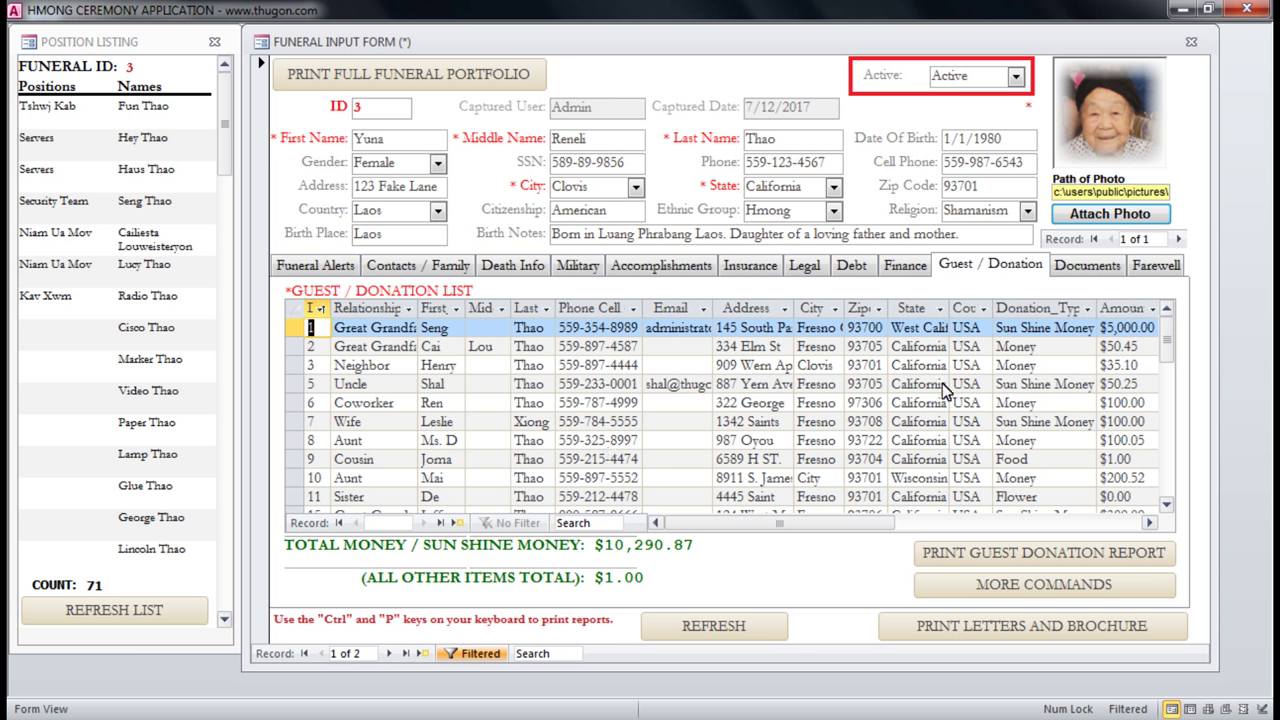
click(378, 336)
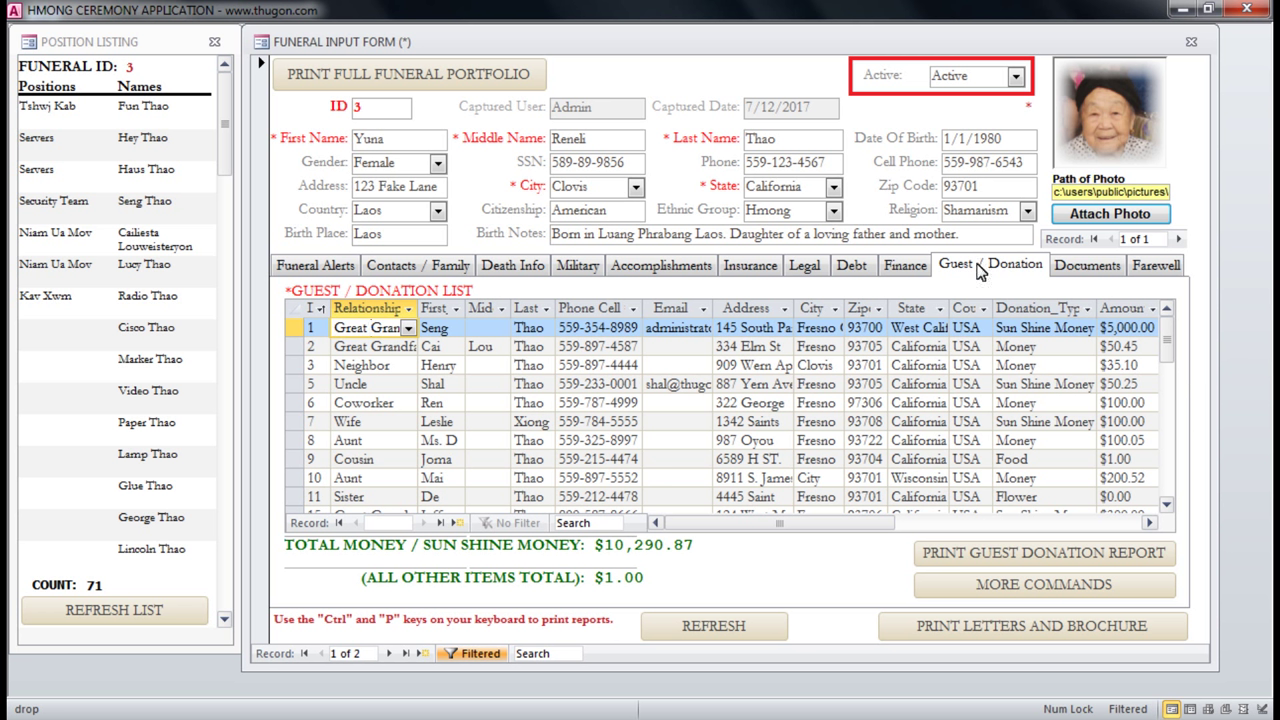
click(460, 526)
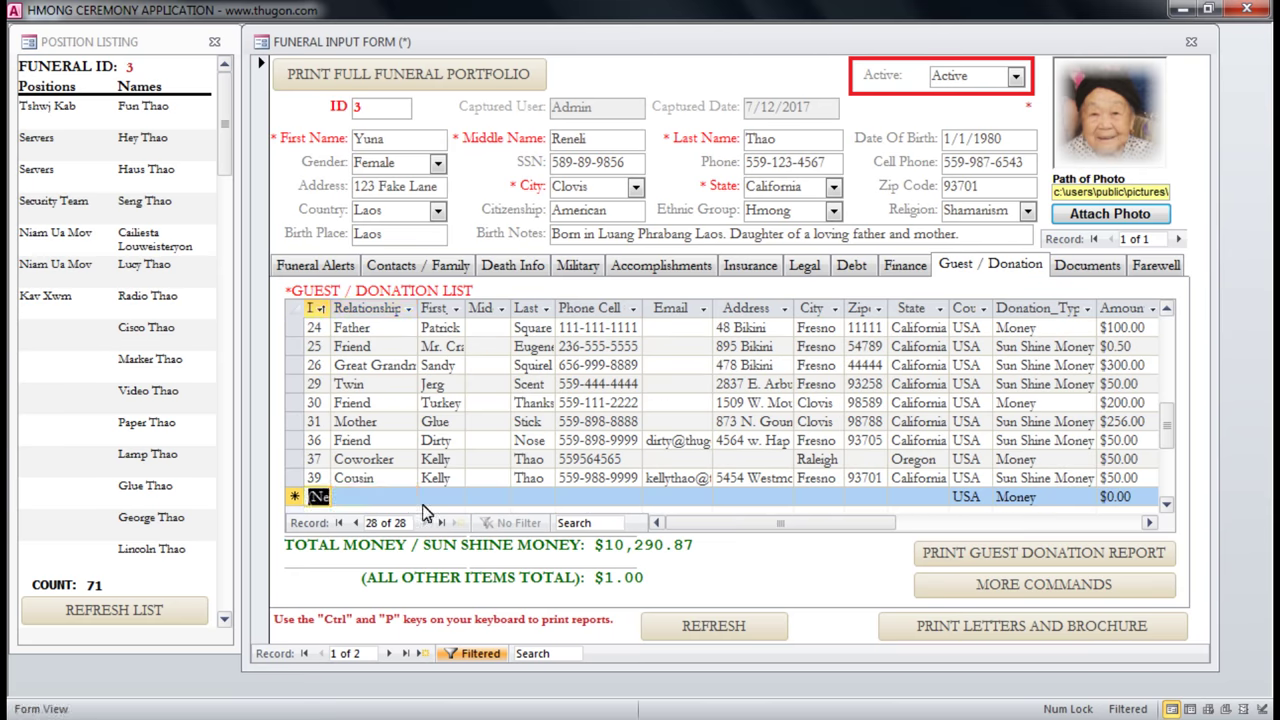
click(408, 497)
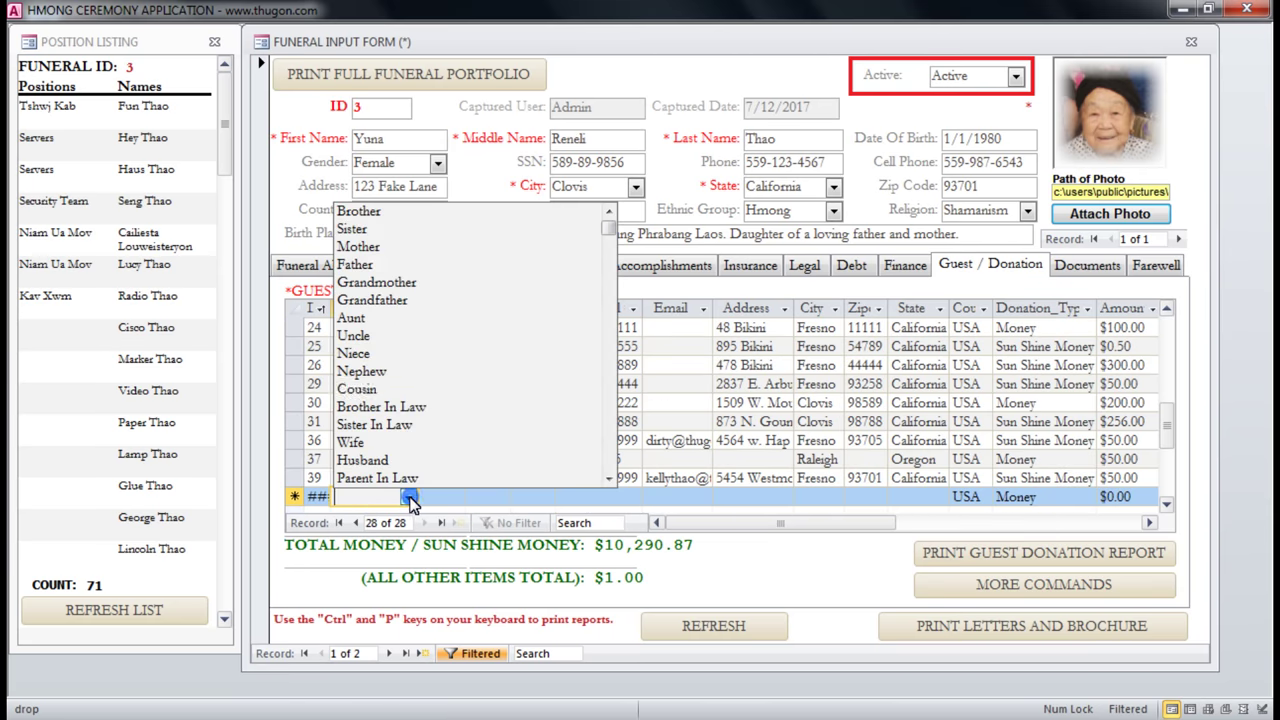
click(761, 462)
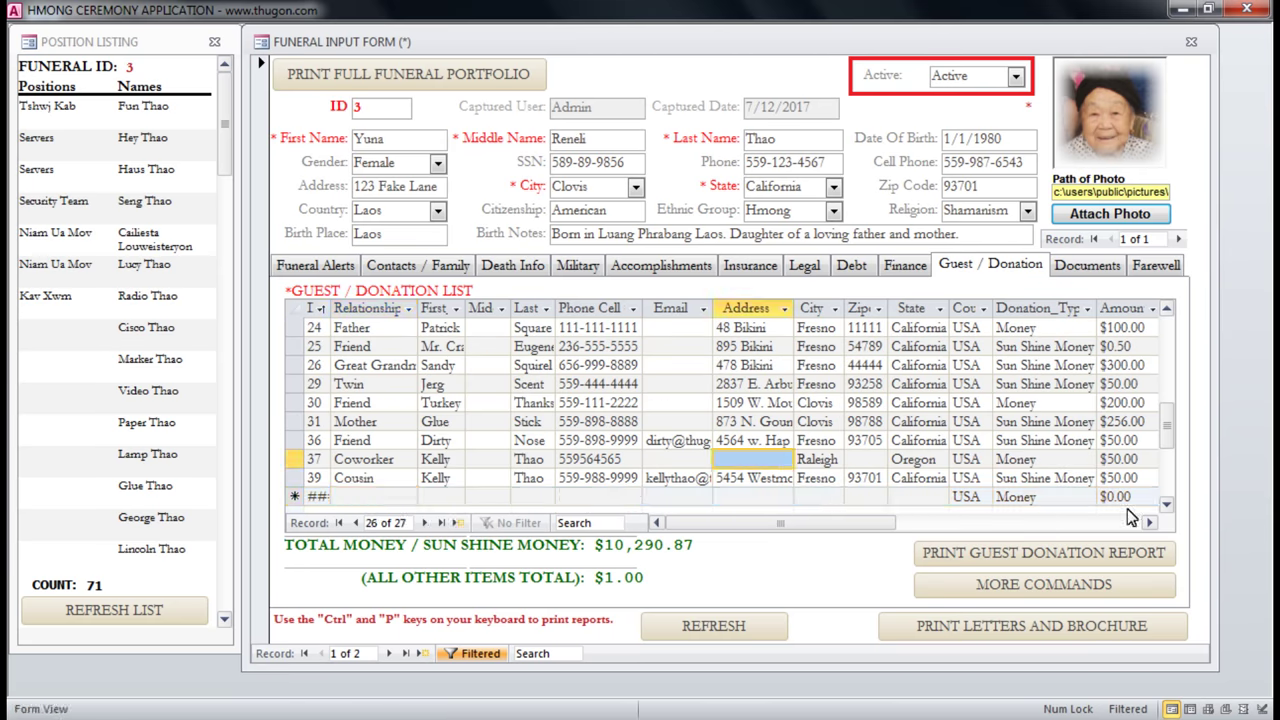
Scroll the guest grid right to reveal the Donation_Details column and back.
click(1150, 523)
click(1150, 523)
click(1150, 523)
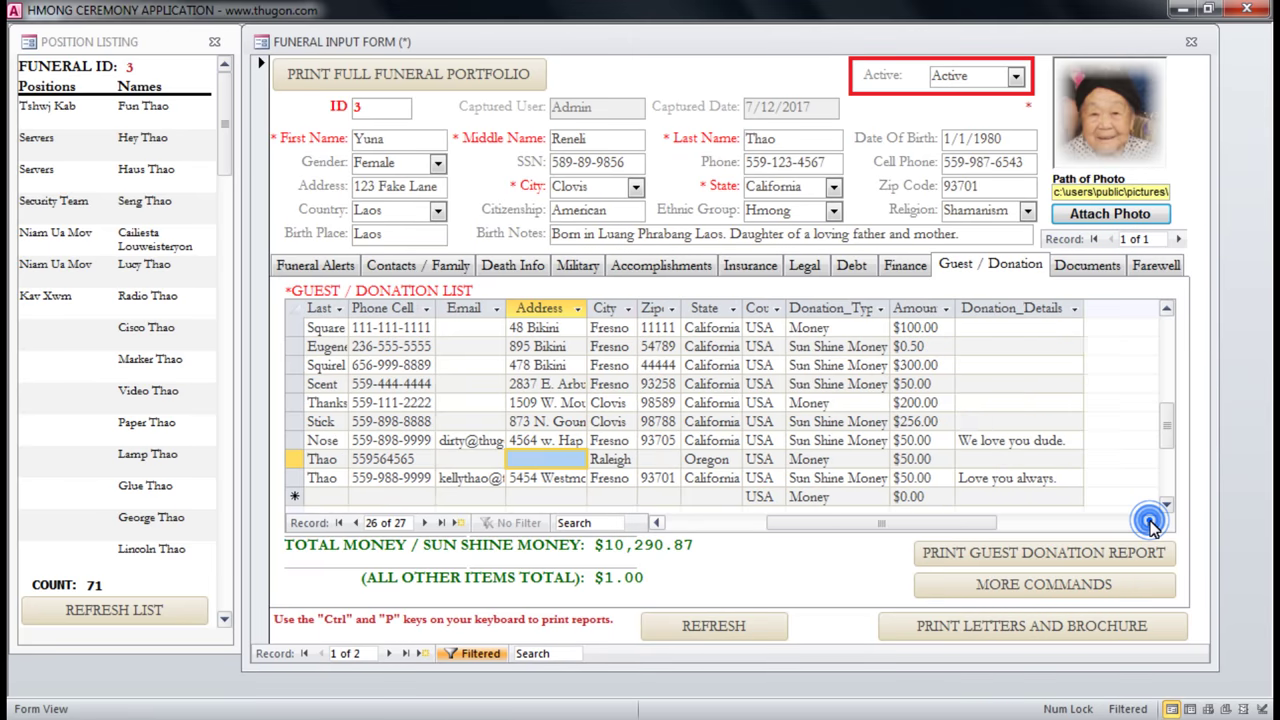
click(1150, 523)
drag(1002, 530, 872, 528)
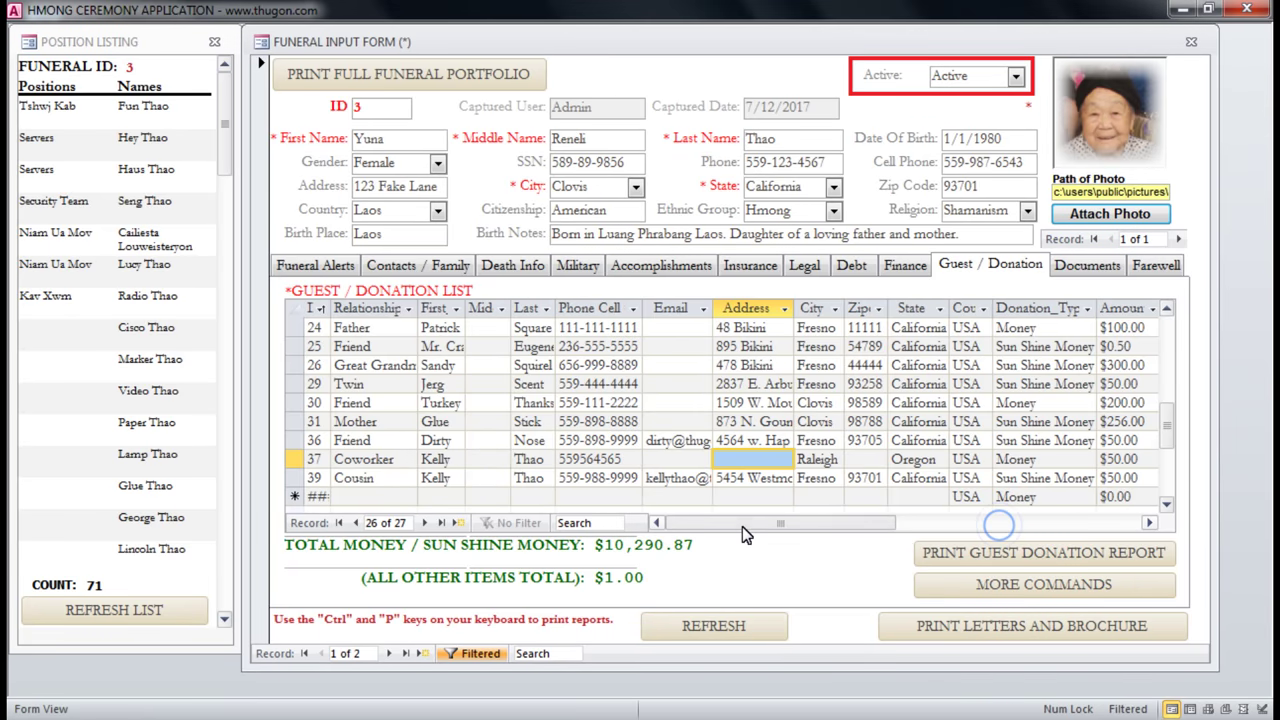
Preview the guest donation report, paging through and zooming into its totals.
click(1085, 558)
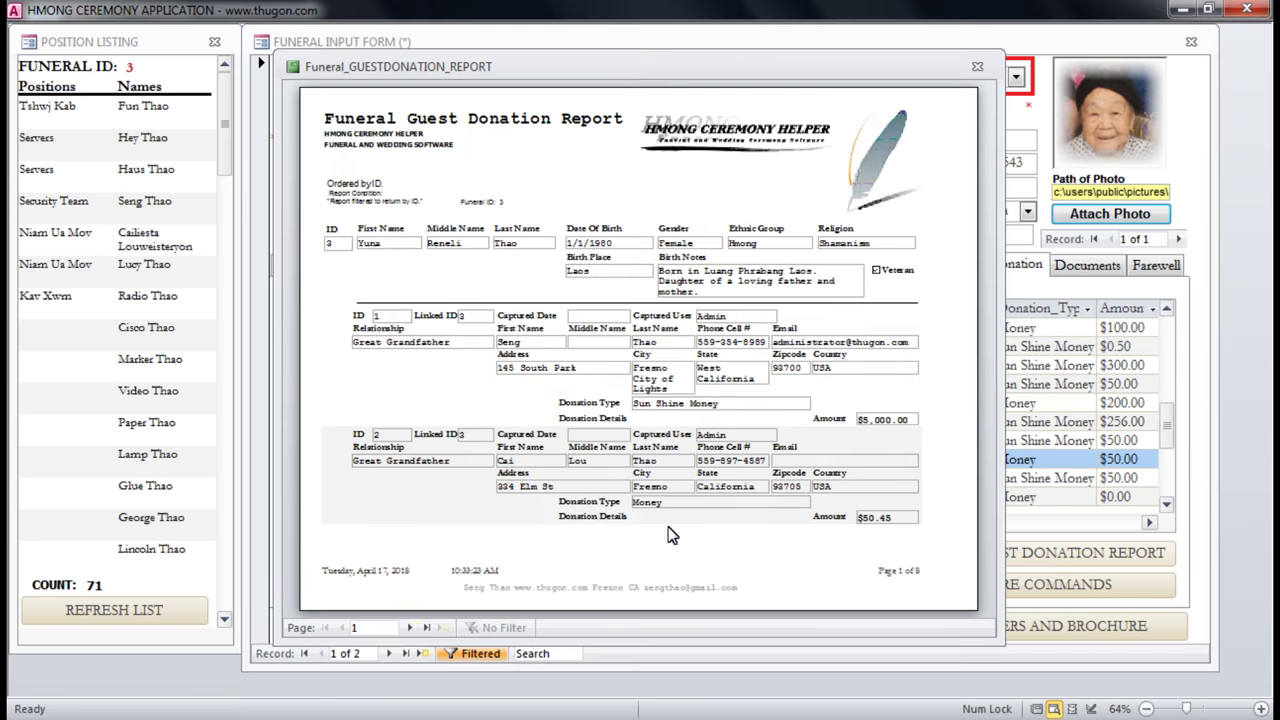
click(409, 627)
click(409, 627)
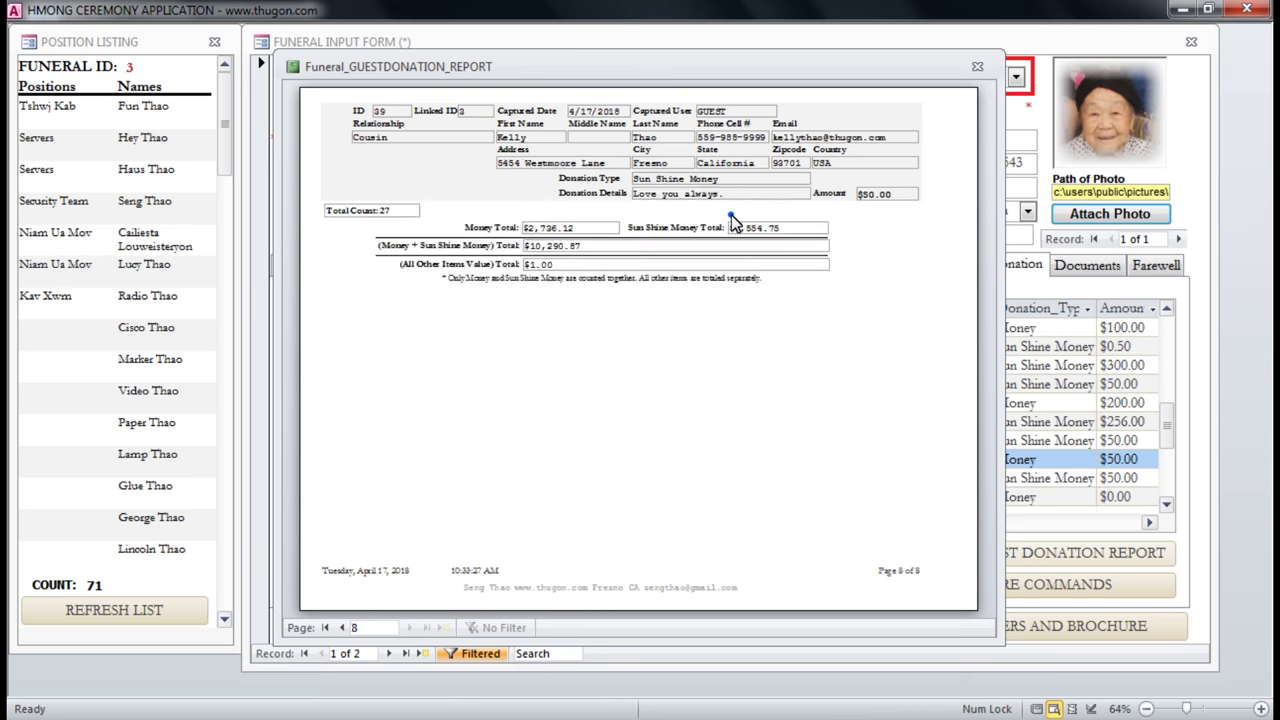
click(731, 215)
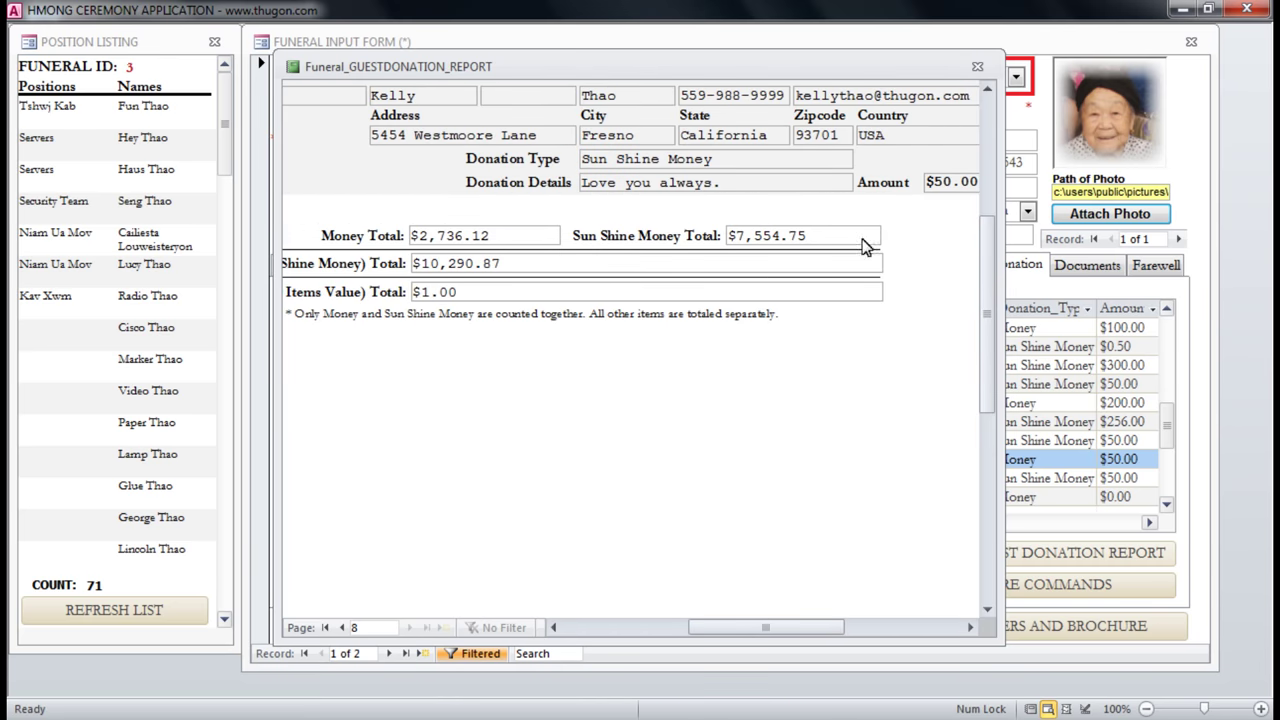
click(463, 245)
click(445, 250)
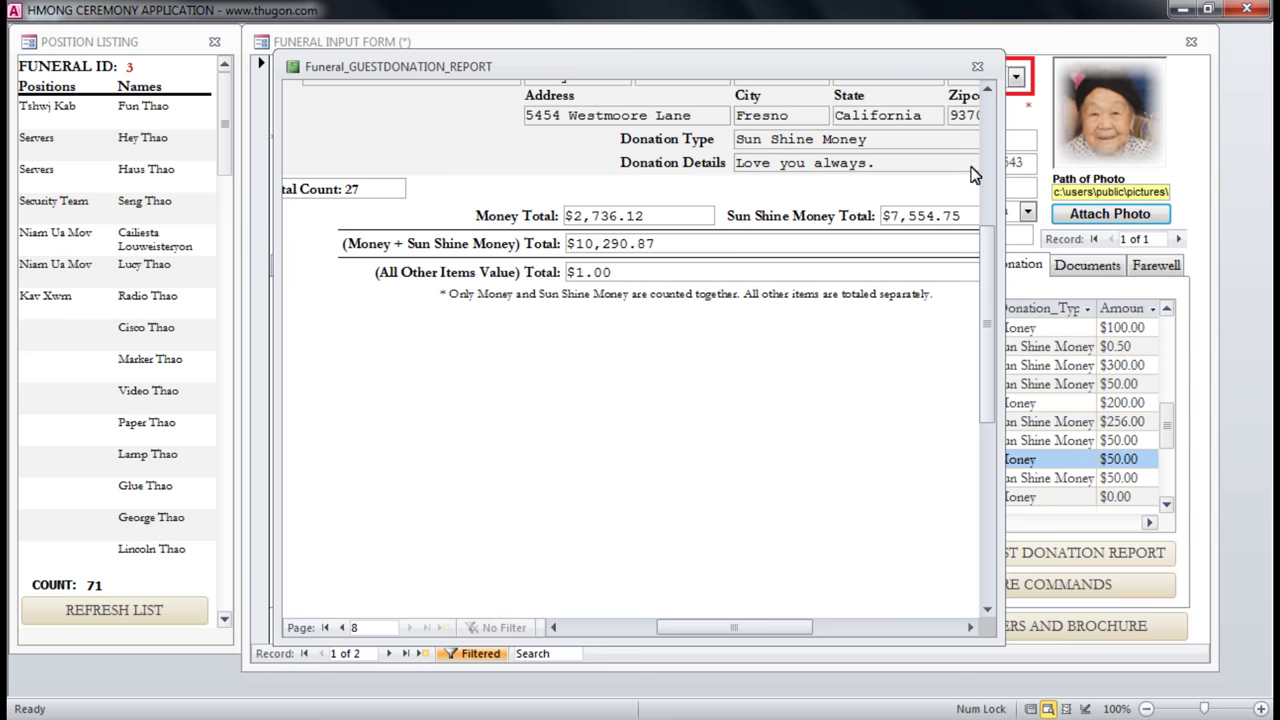
click(762, 250)
click(977, 66)
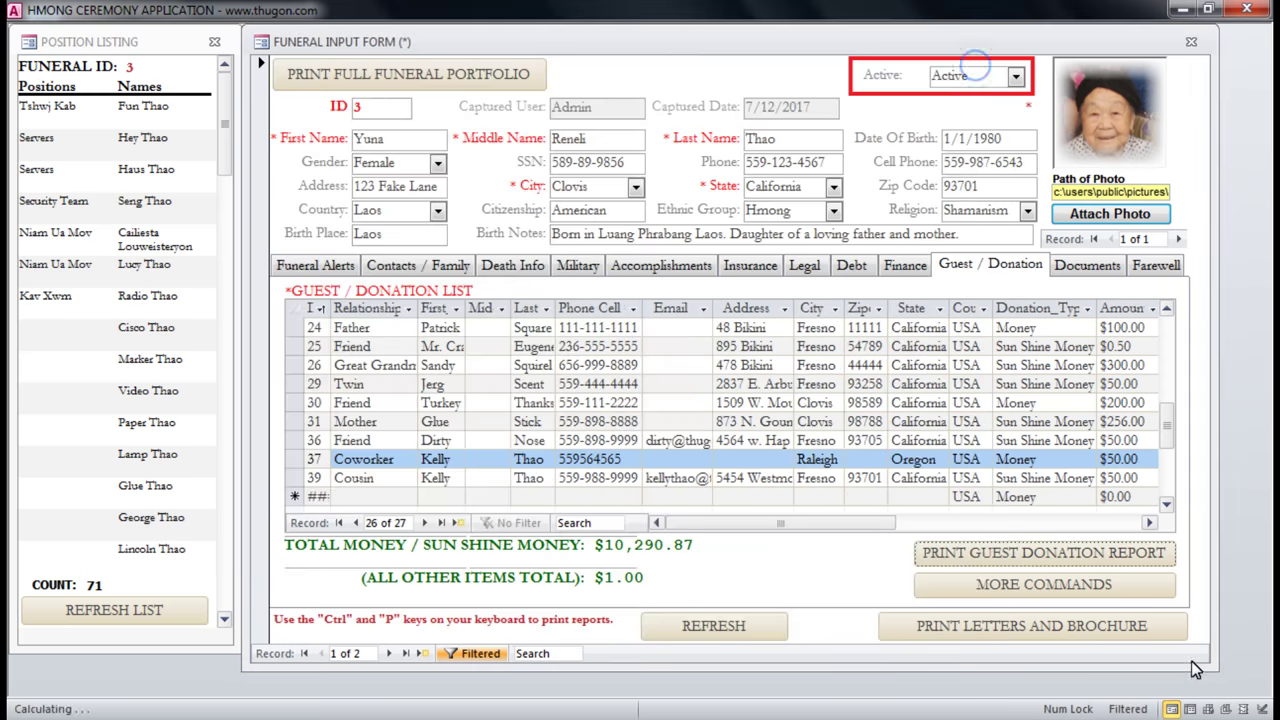
From More Commands, preview and close the blank guest sign-in sheet.
click(990, 586)
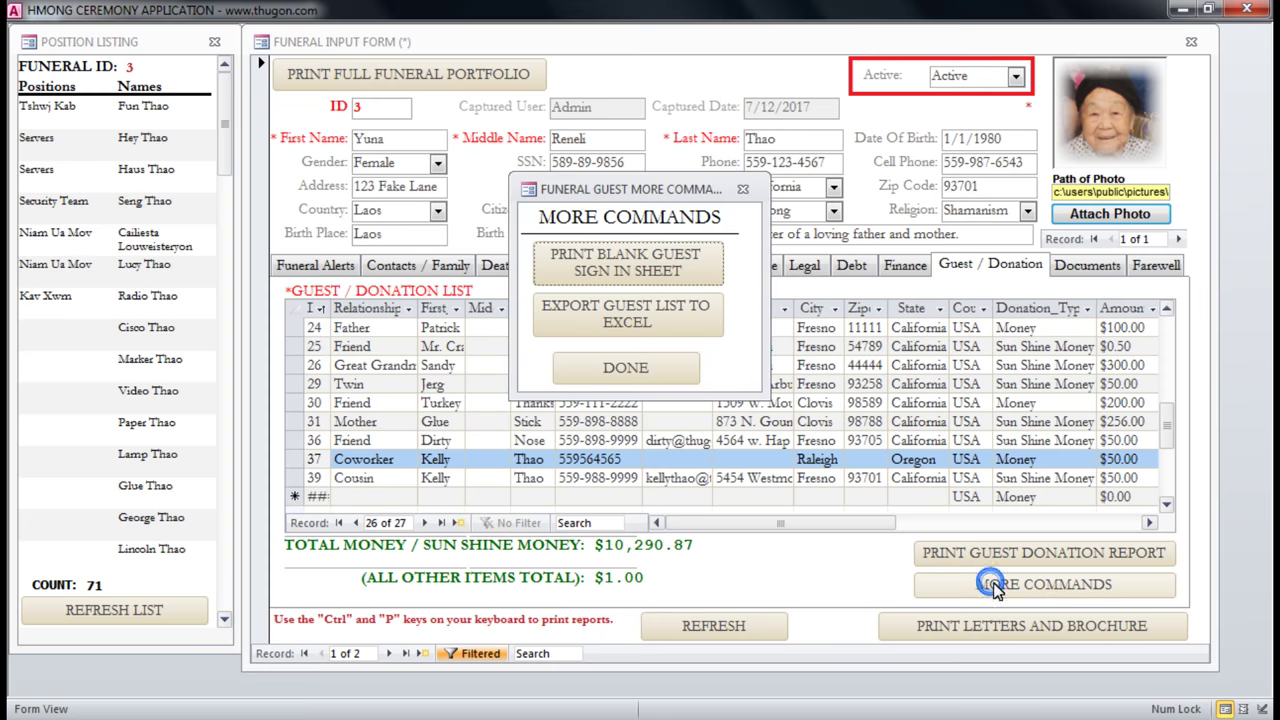
click(580, 265)
click(663, 299)
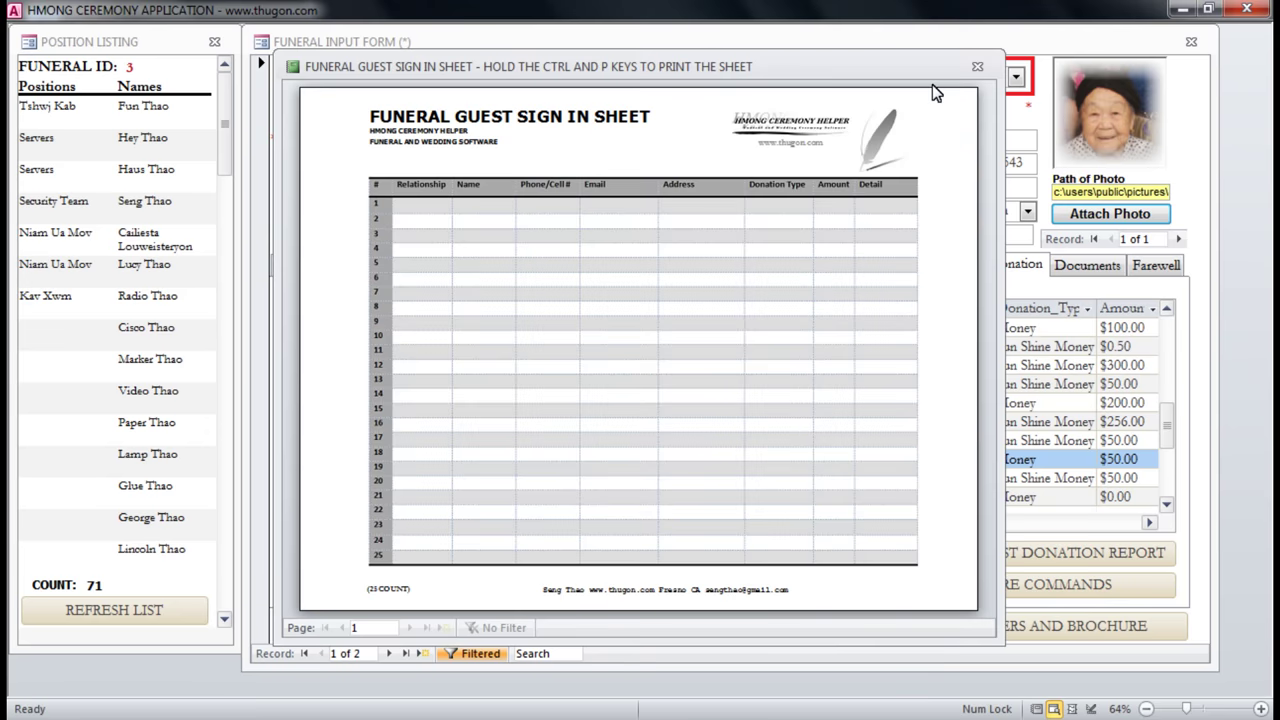
click(976, 60)
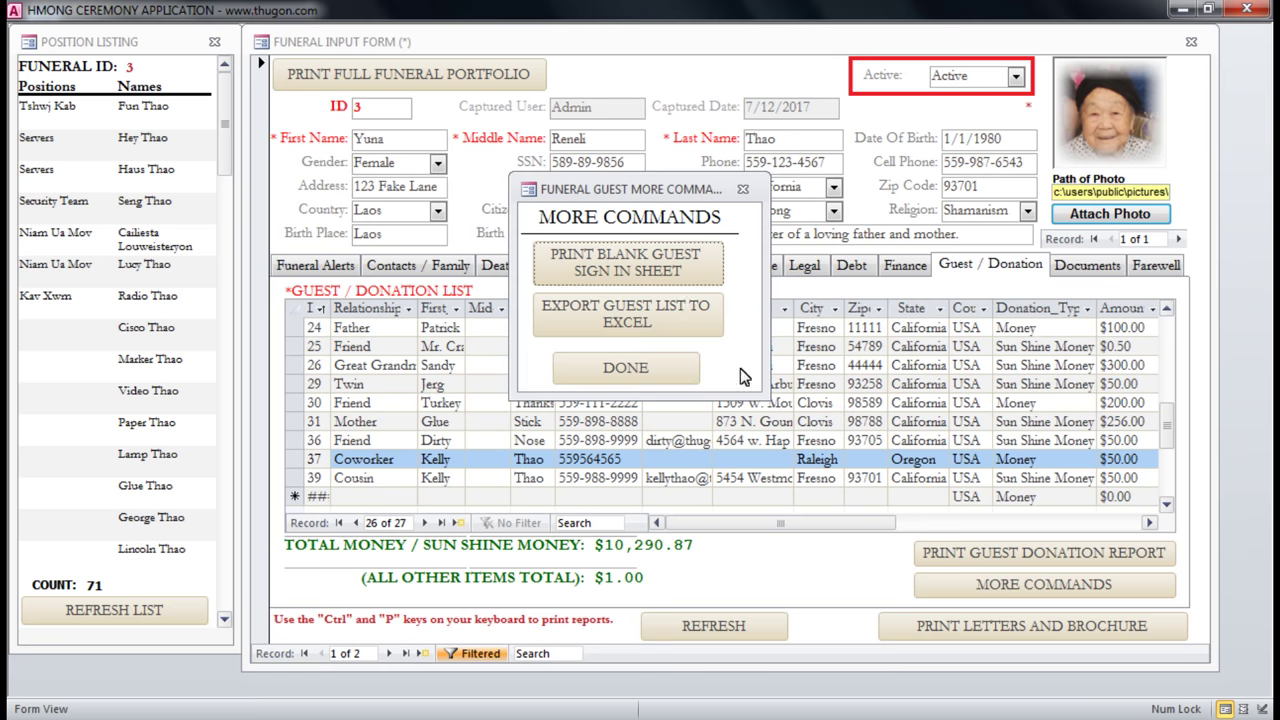
Attempt the guest list export to Excel twice, close More Commands, and show Documents.
click(641, 320)
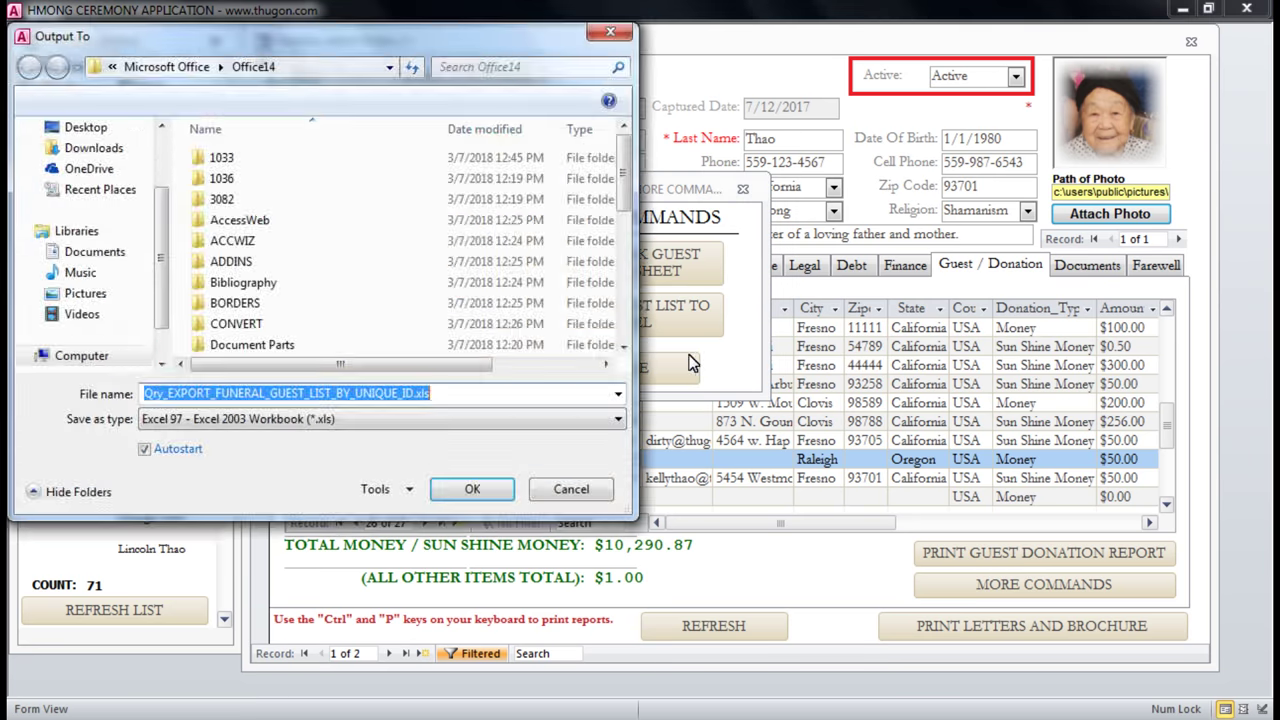
click(610, 31)
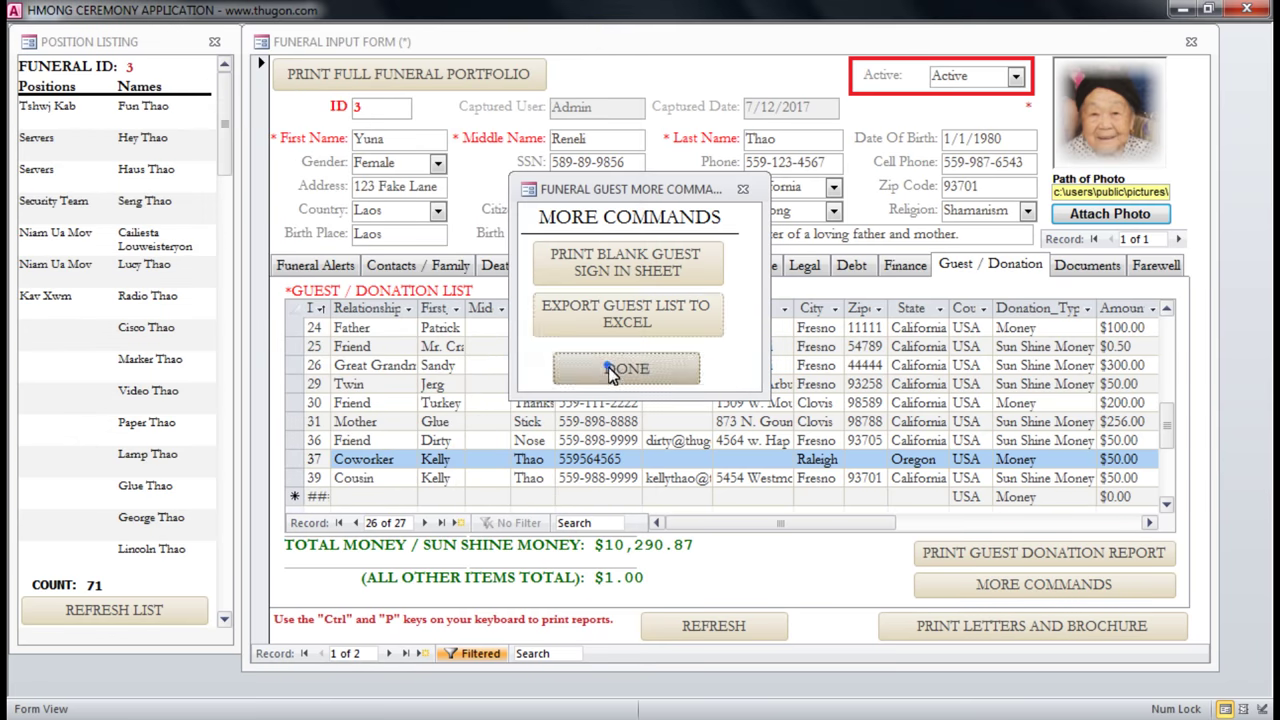
click(620, 368)
click(1090, 586)
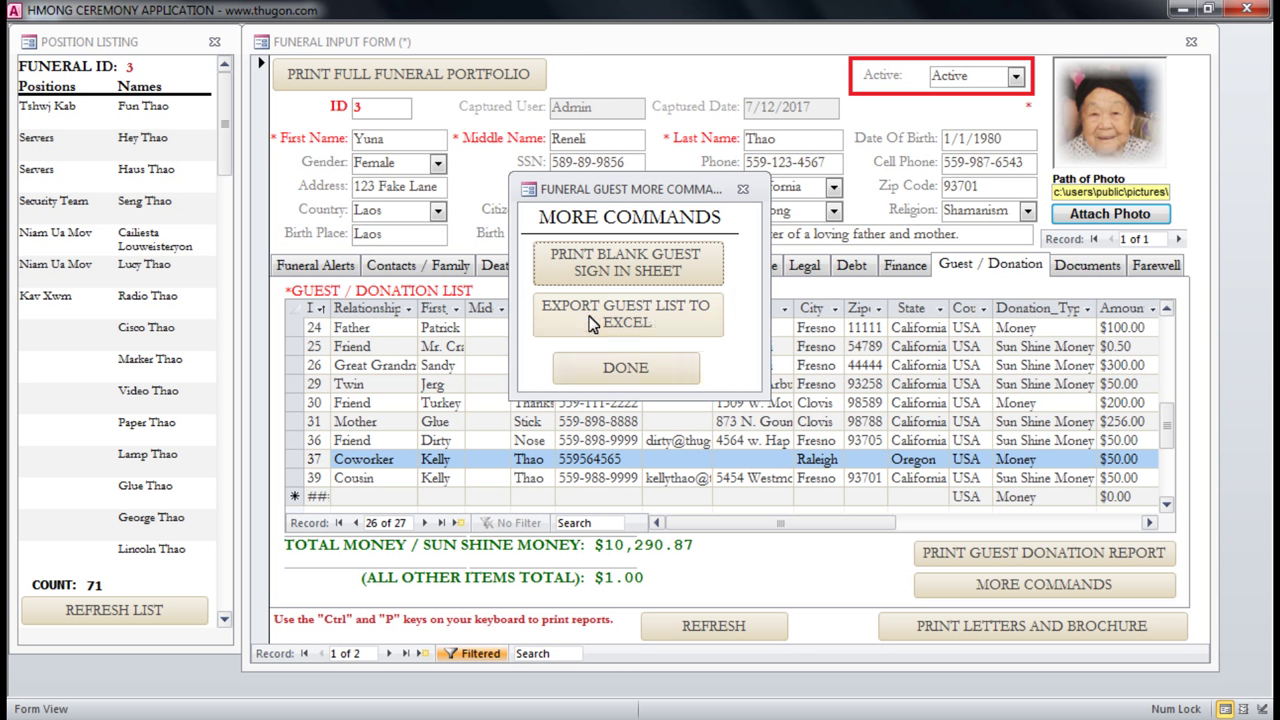
click(652, 328)
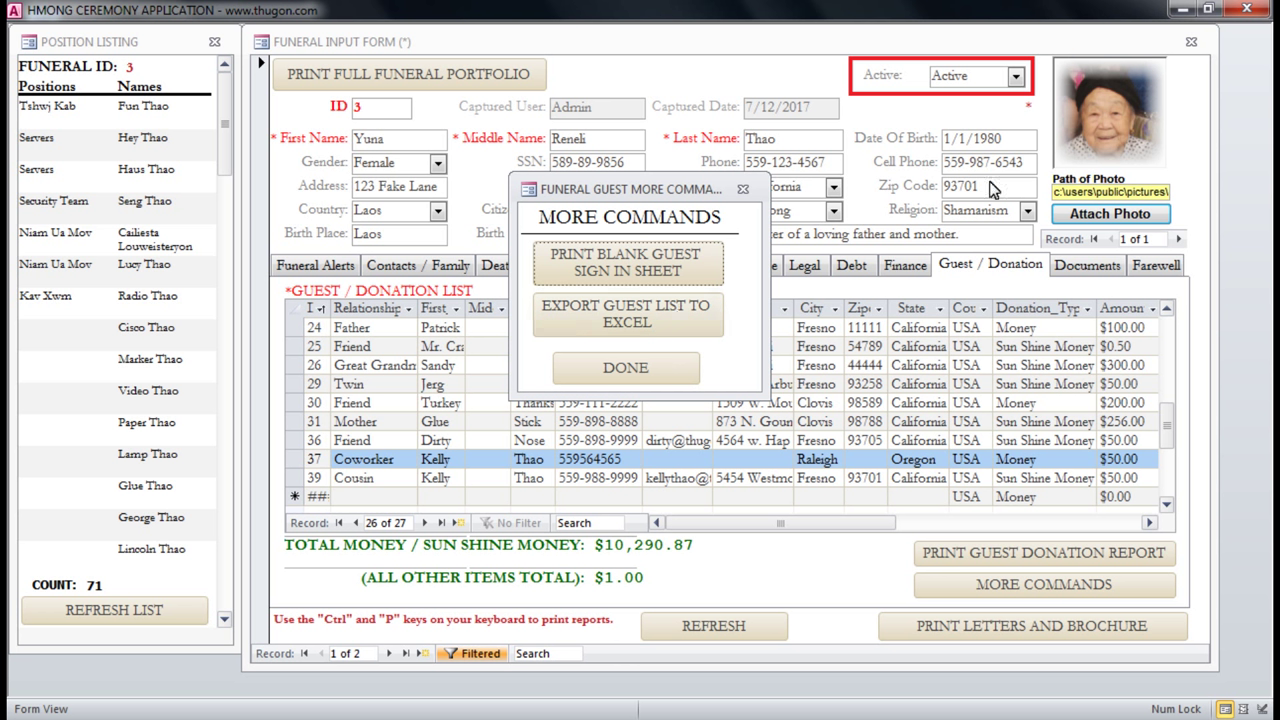
click(655, 366)
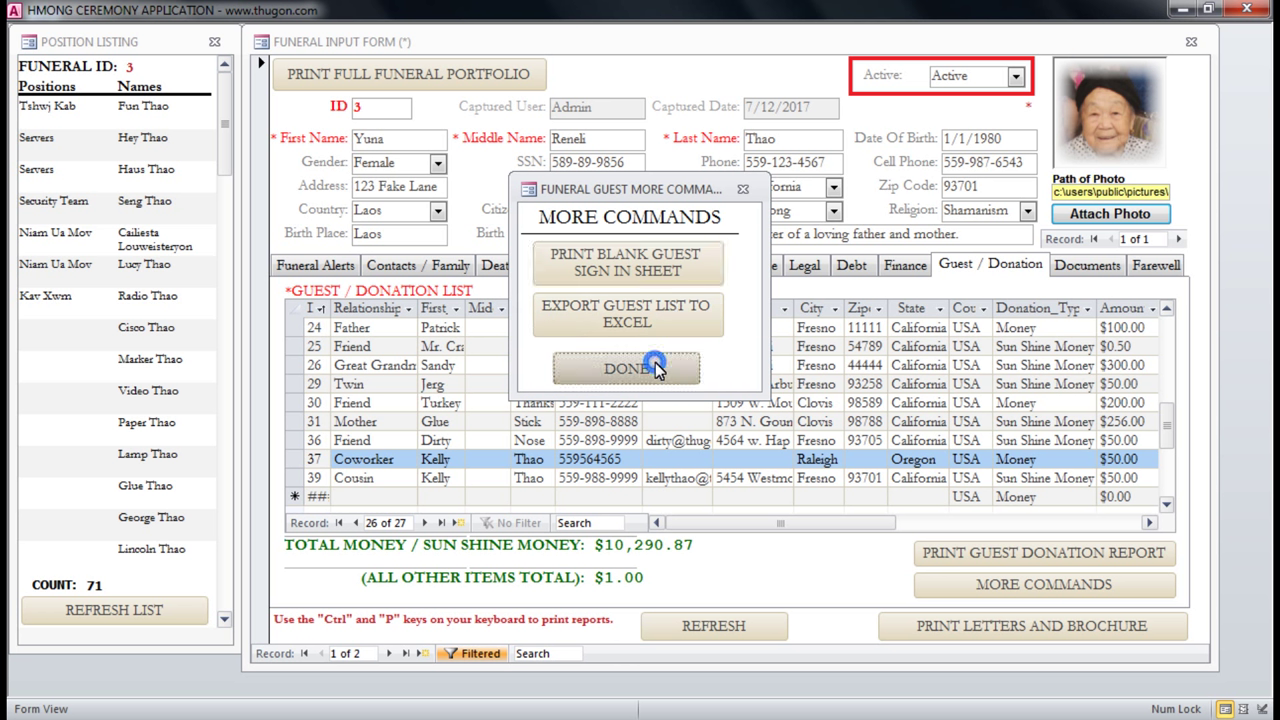
click(1087, 265)
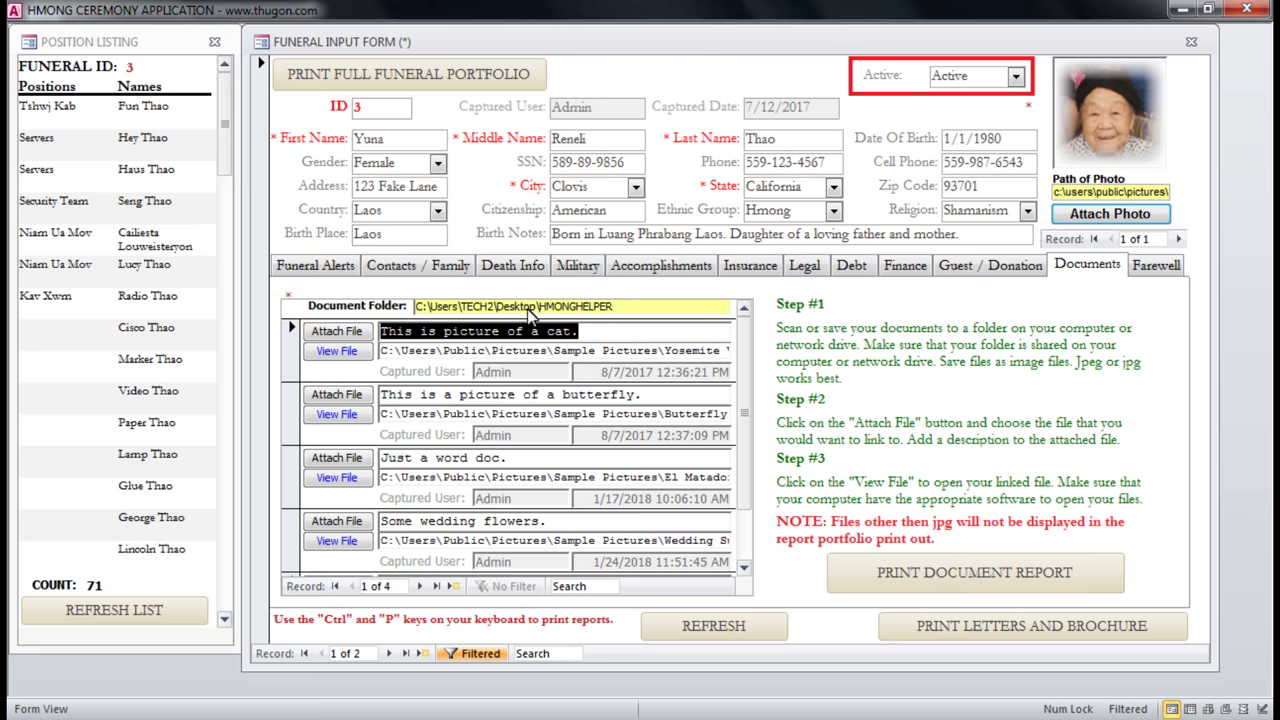
View the first attached file, Yosemite Valley.jpg, in Photo Editor.
click(361, 353)
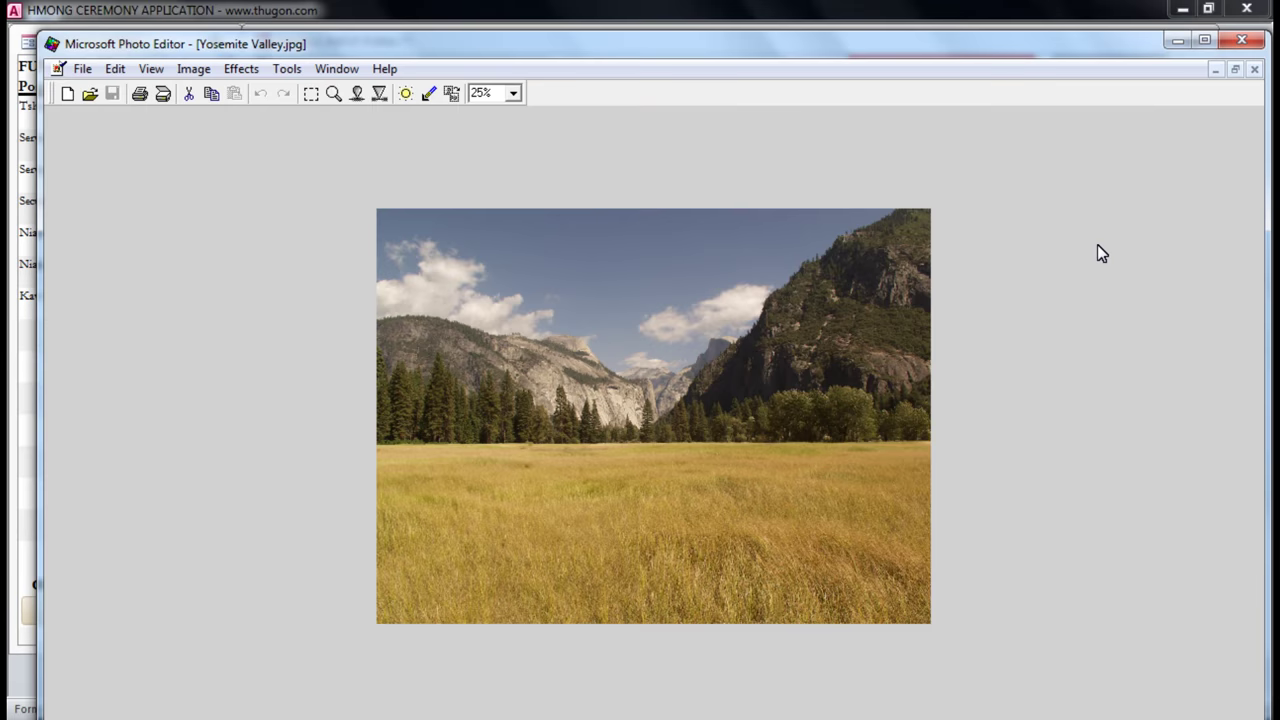
Close Photo Editor, try the butterfly picture and dismiss the Error Reading File warning.
click(1242, 42)
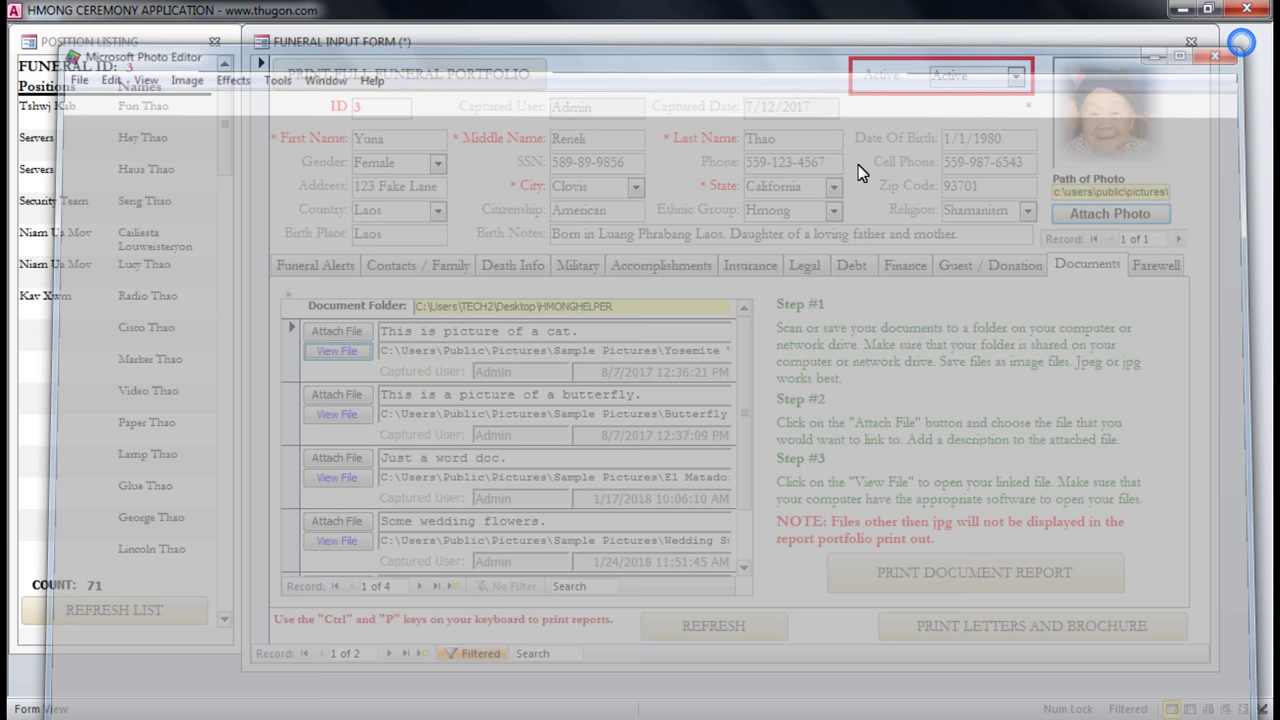
click(337, 416)
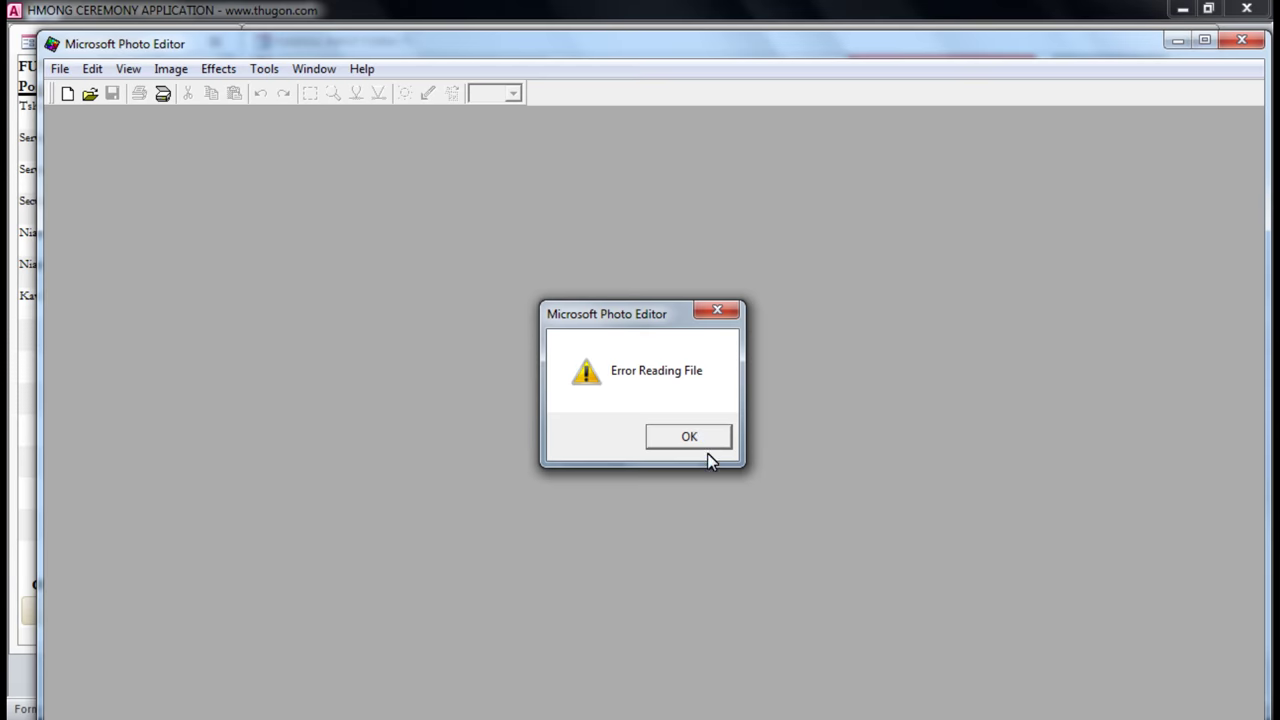
click(705, 440)
Close Photo Editor, select the cat picture's description, then show the Farewell messages.
click(1242, 40)
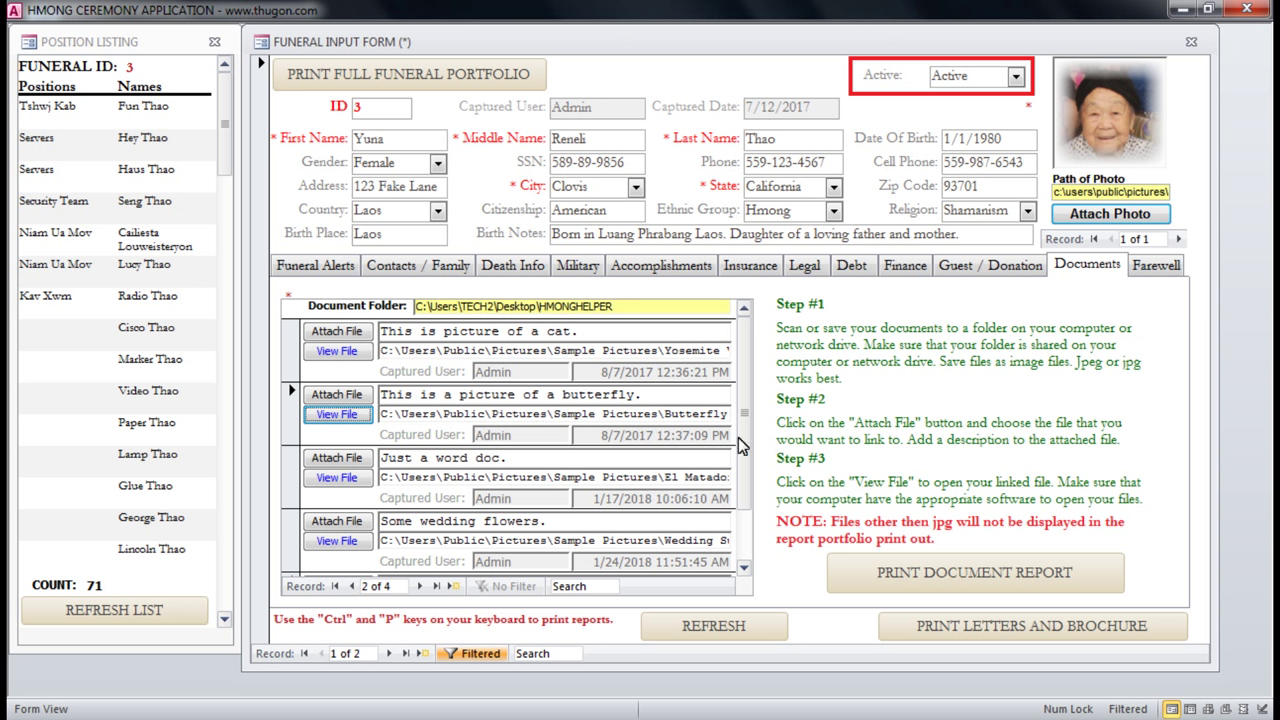
click(596, 331)
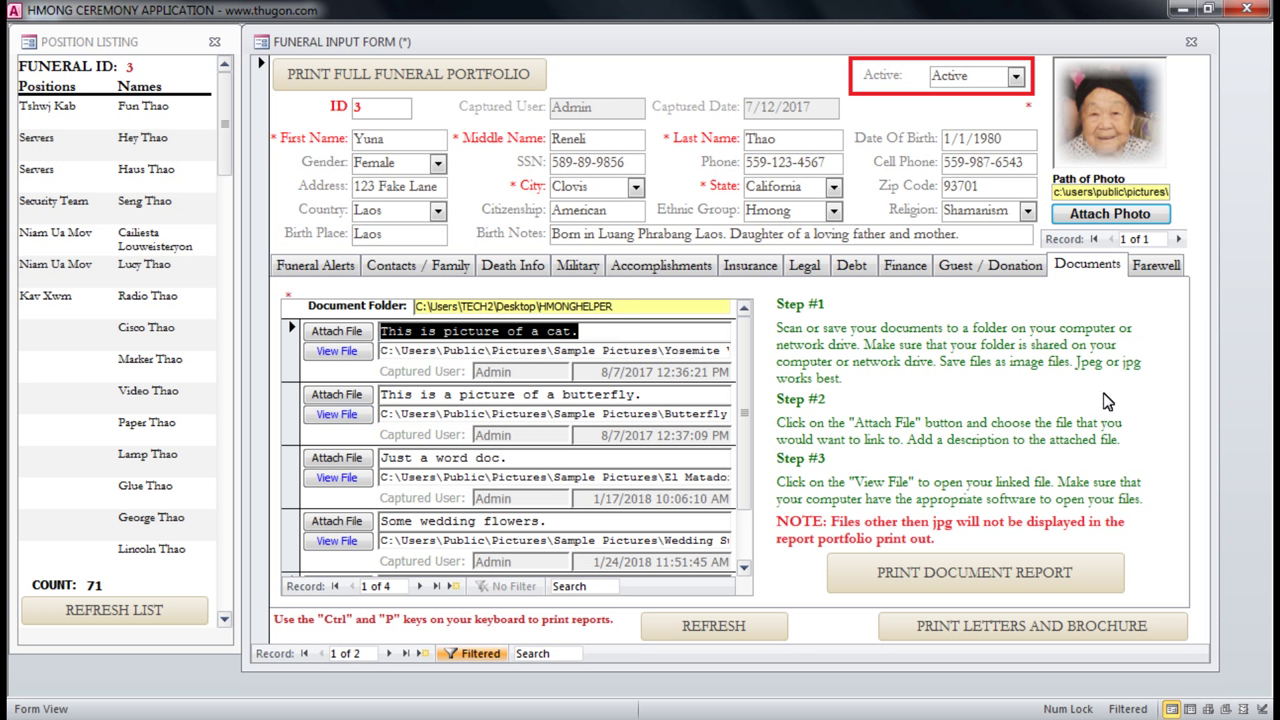
drag(590, 331, 373, 336)
click(1156, 267)
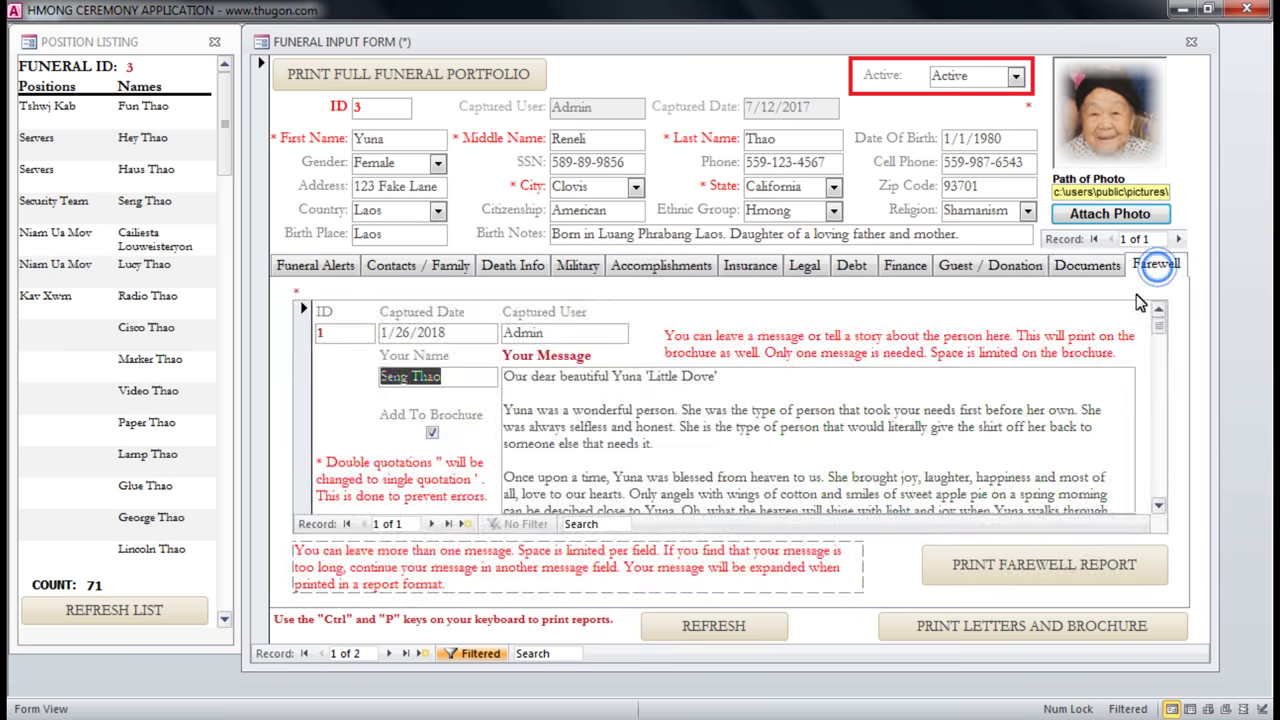
Replace the farewell message with pasted text and toggle Add To Brochure.
click(603, 396)
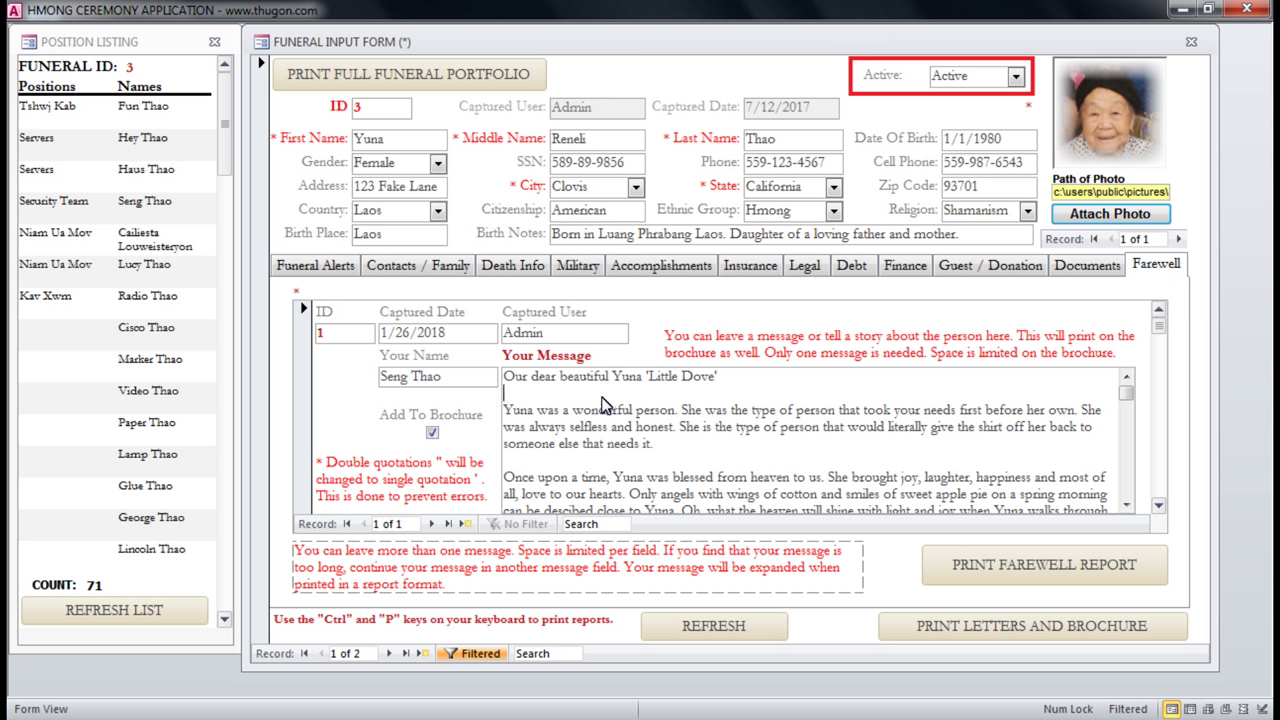
click(1126, 505)
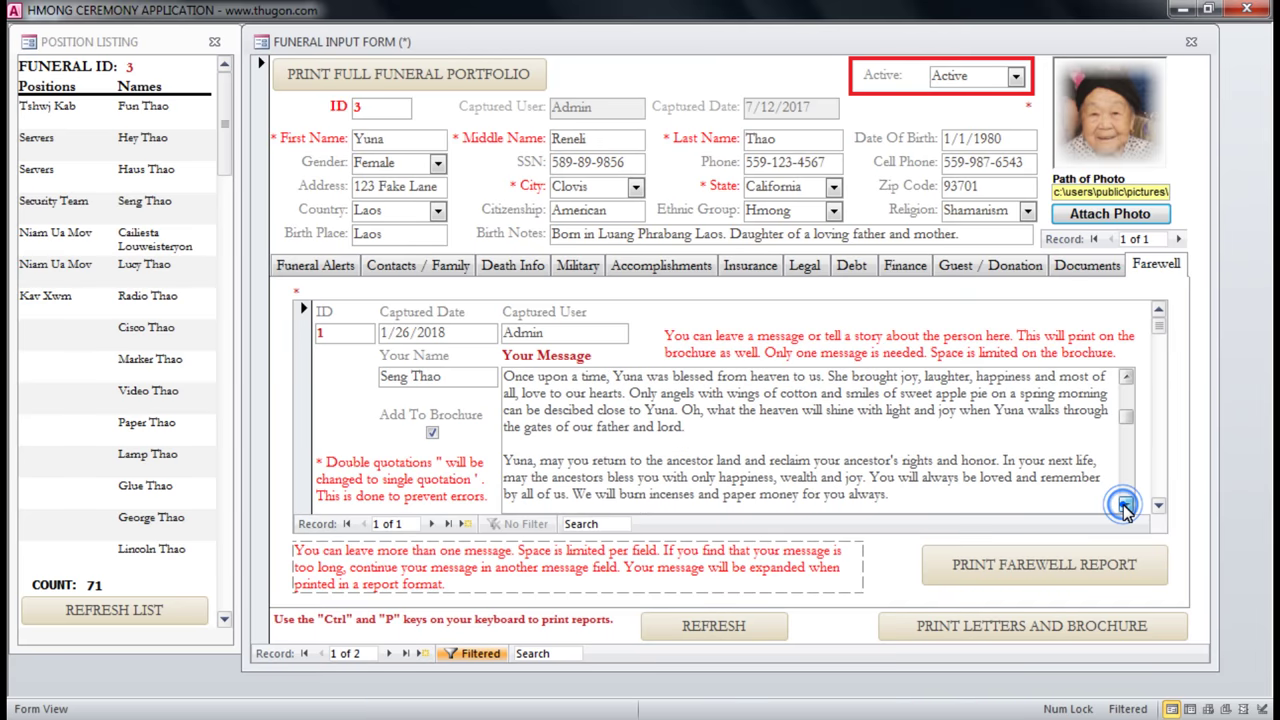
click(1126, 505)
click(1126, 505)
click(1126, 505)
click(1126, 505)
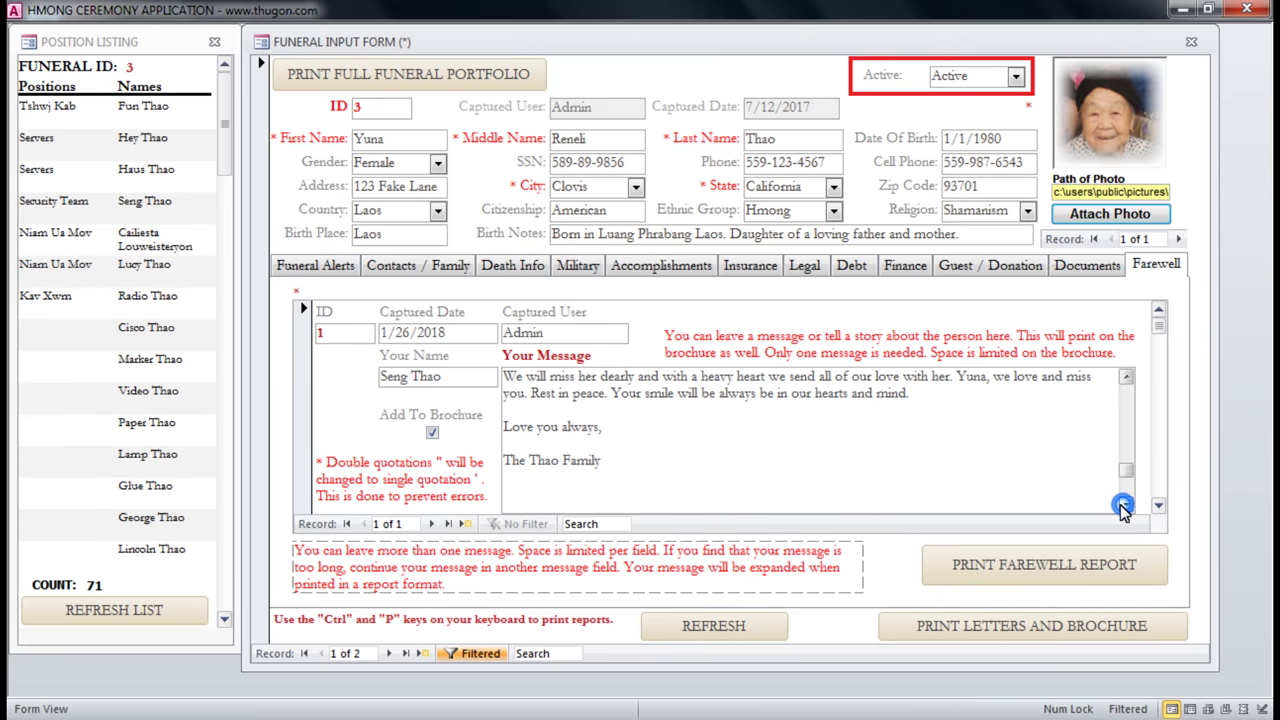
key(ctrl+a)
key(ctrl+v)
click(545, 393)
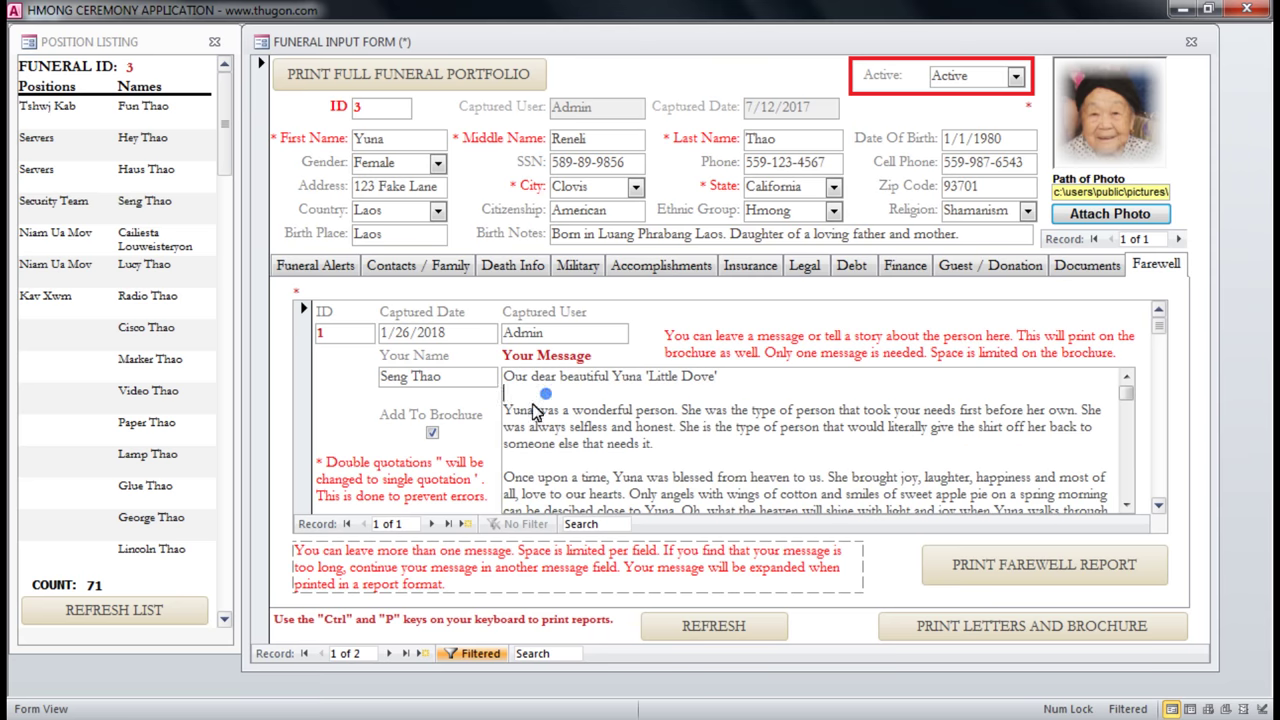
click(432, 432)
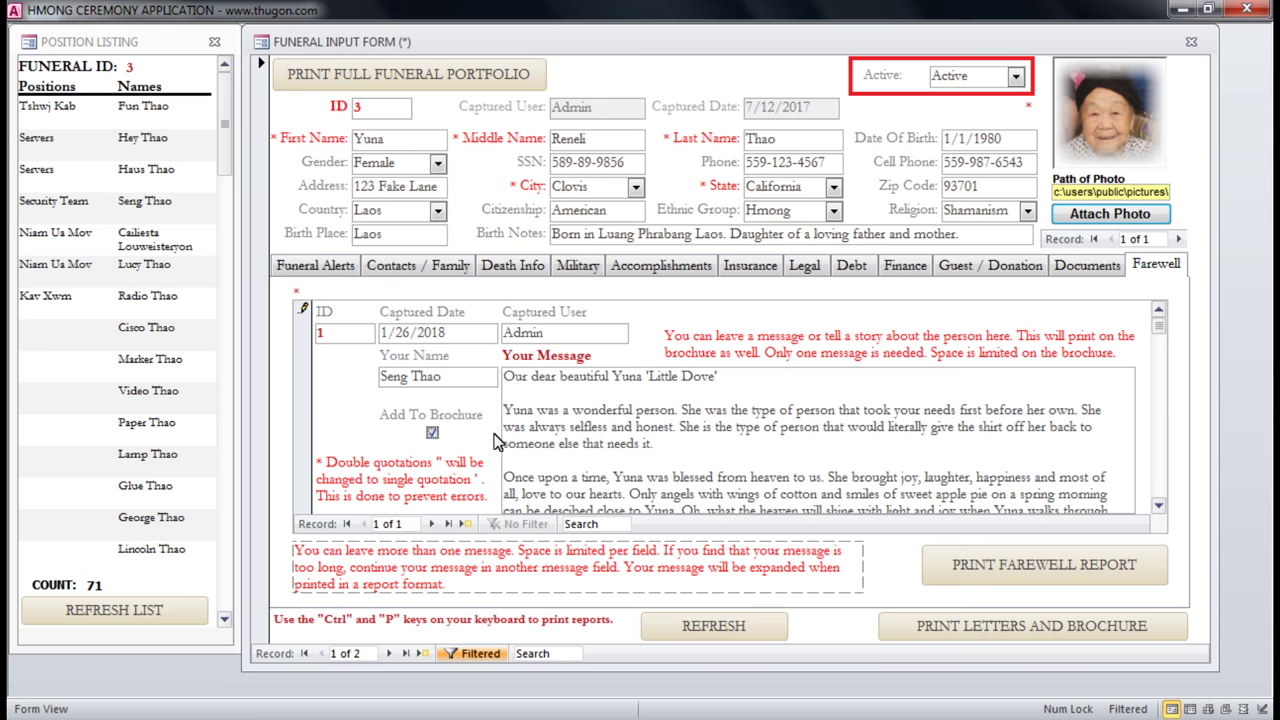
Scroll the farewell records, start a blank one, then return to the first message.
click(1158, 506)
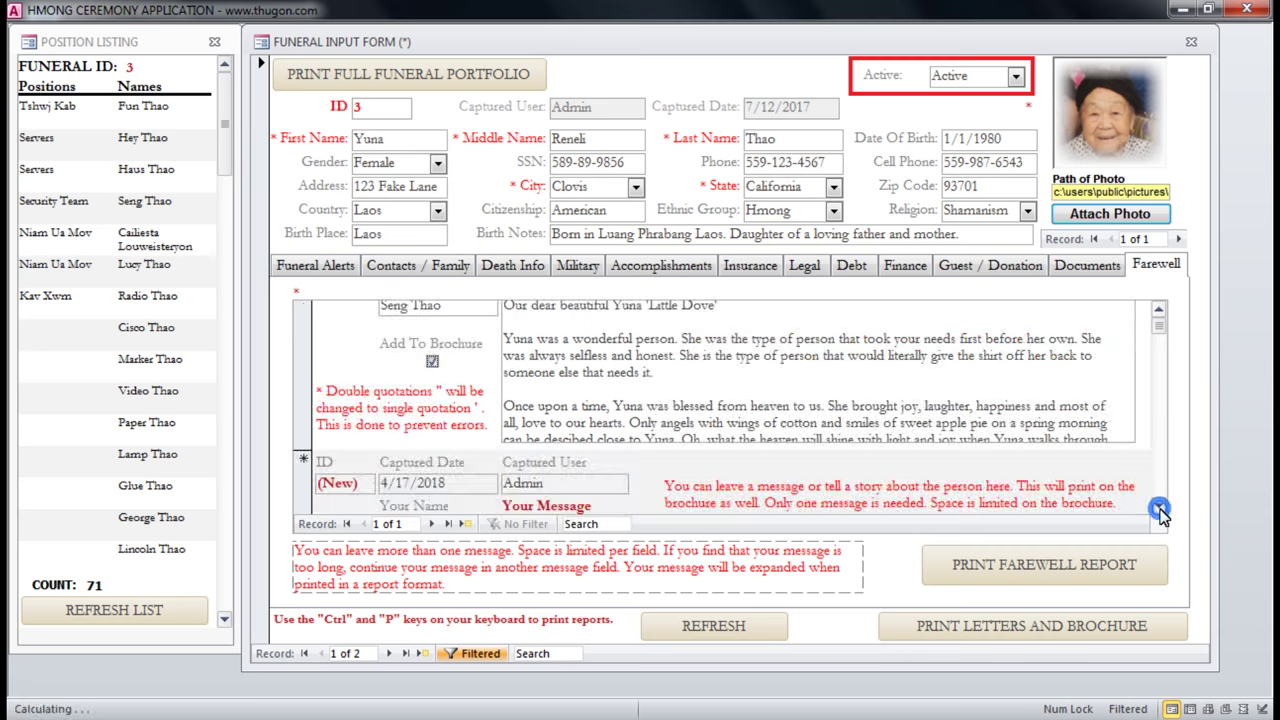
click(1158, 508)
click(1158, 508)
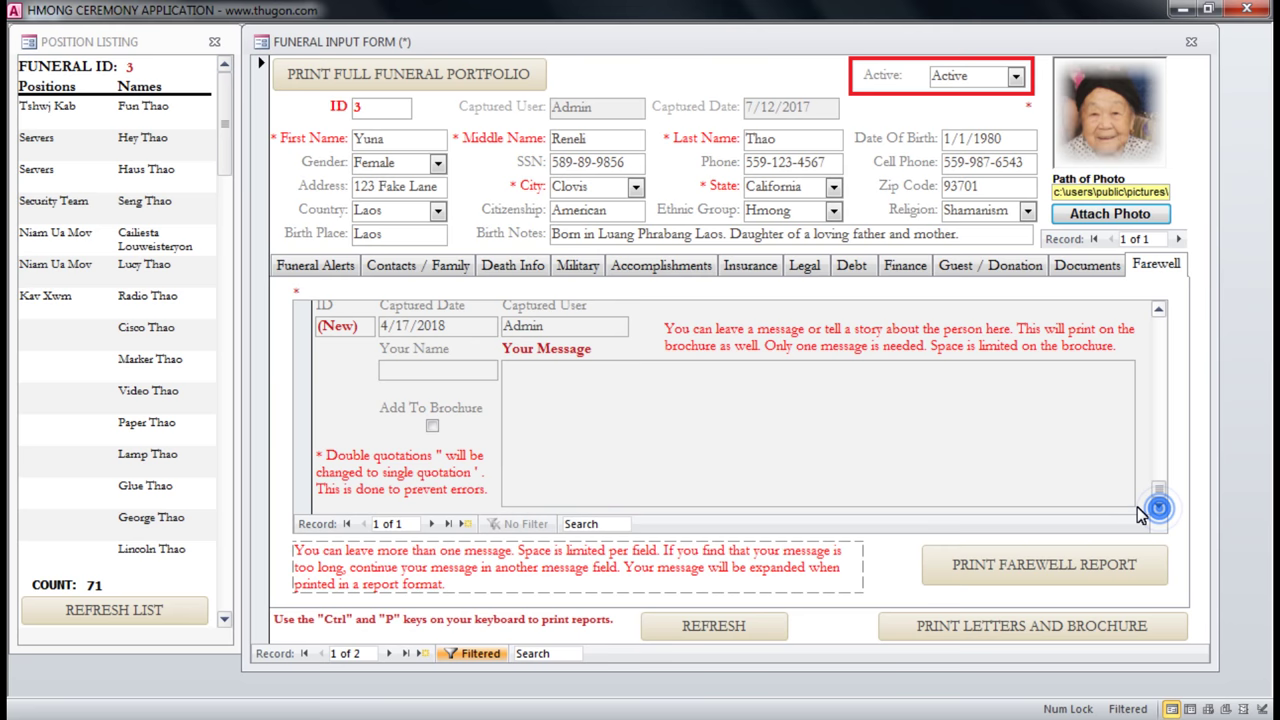
click(454, 379)
drag(1160, 497, 1155, 488)
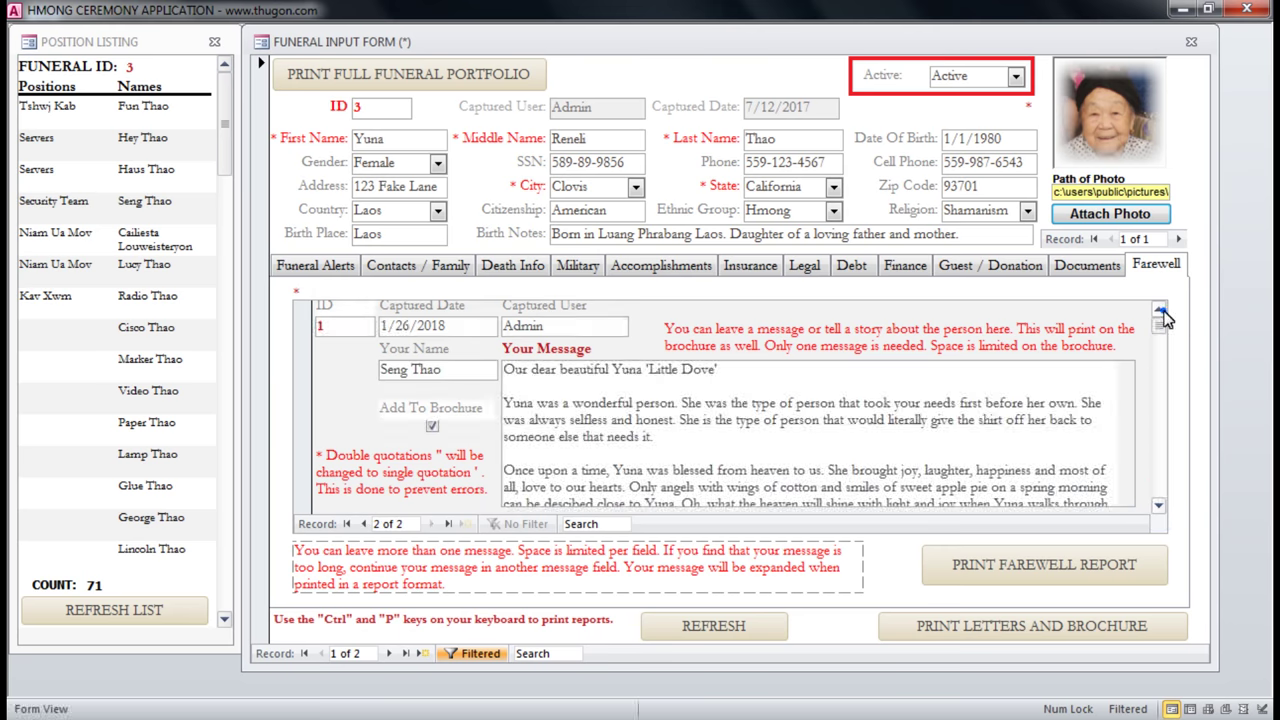
click(1160, 312)
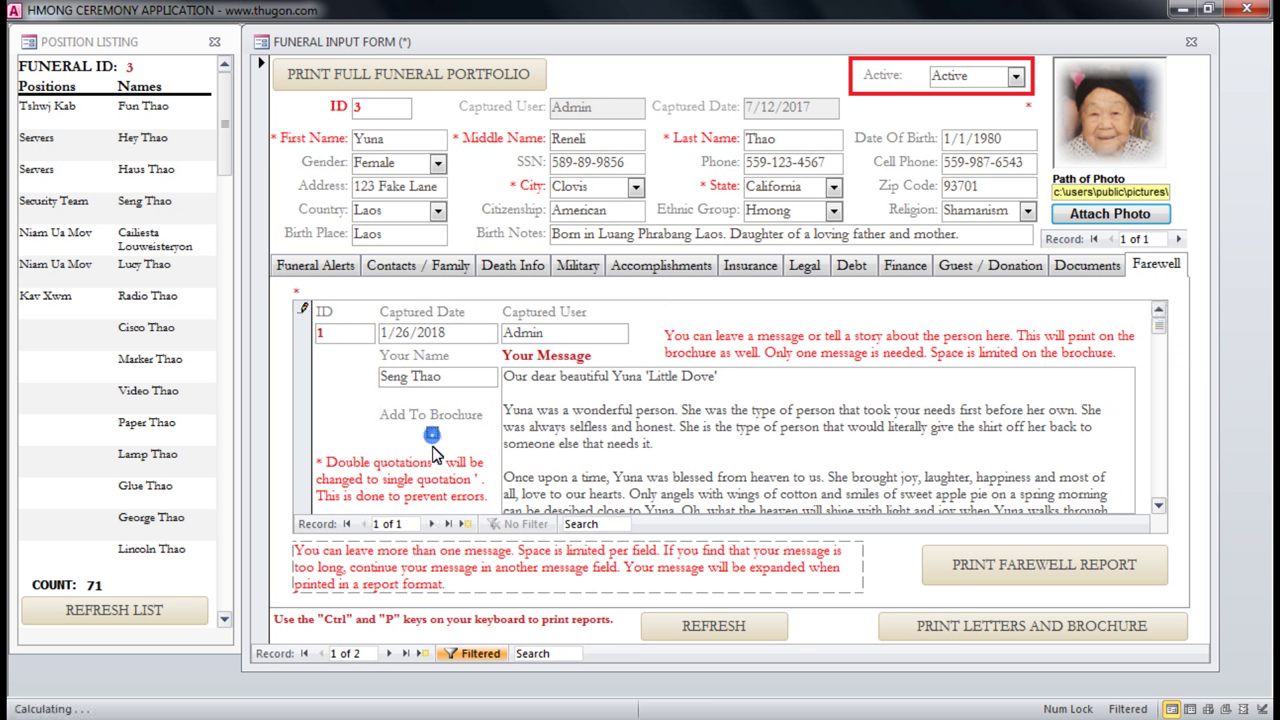
click(617, 420)
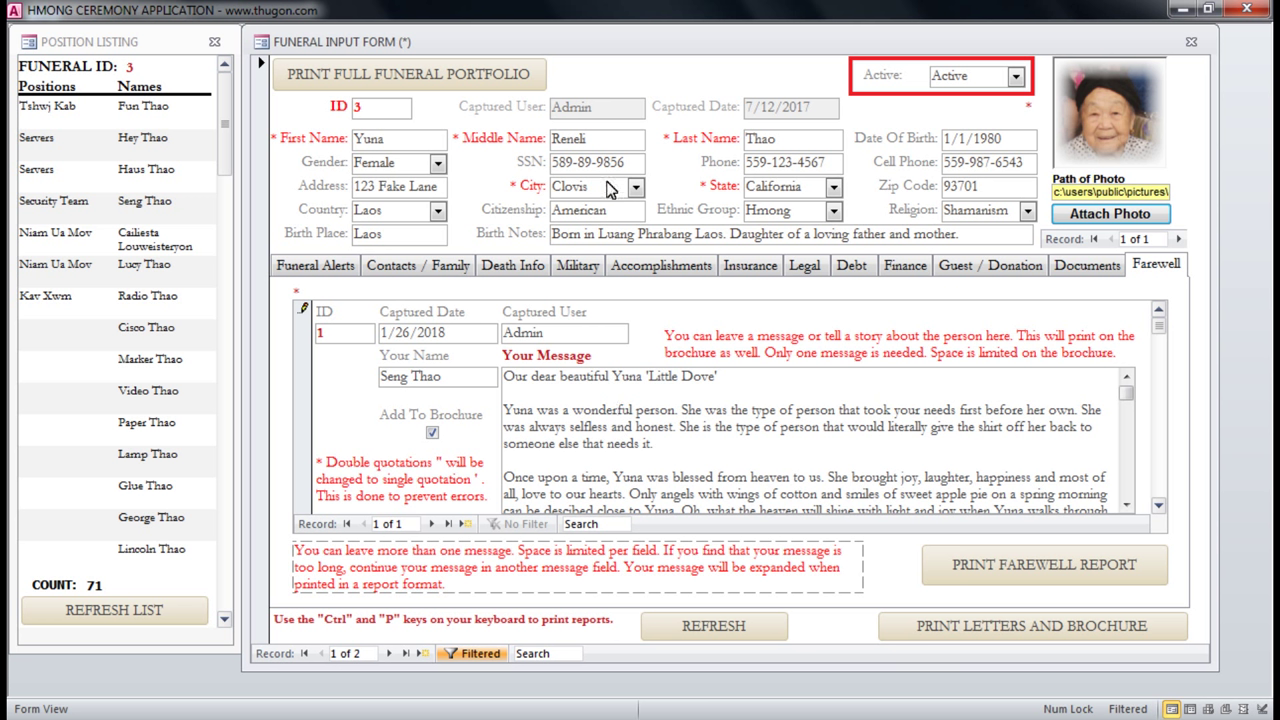
Step back through the tabs from Documents to Funeral Alerts.
click(1062, 272)
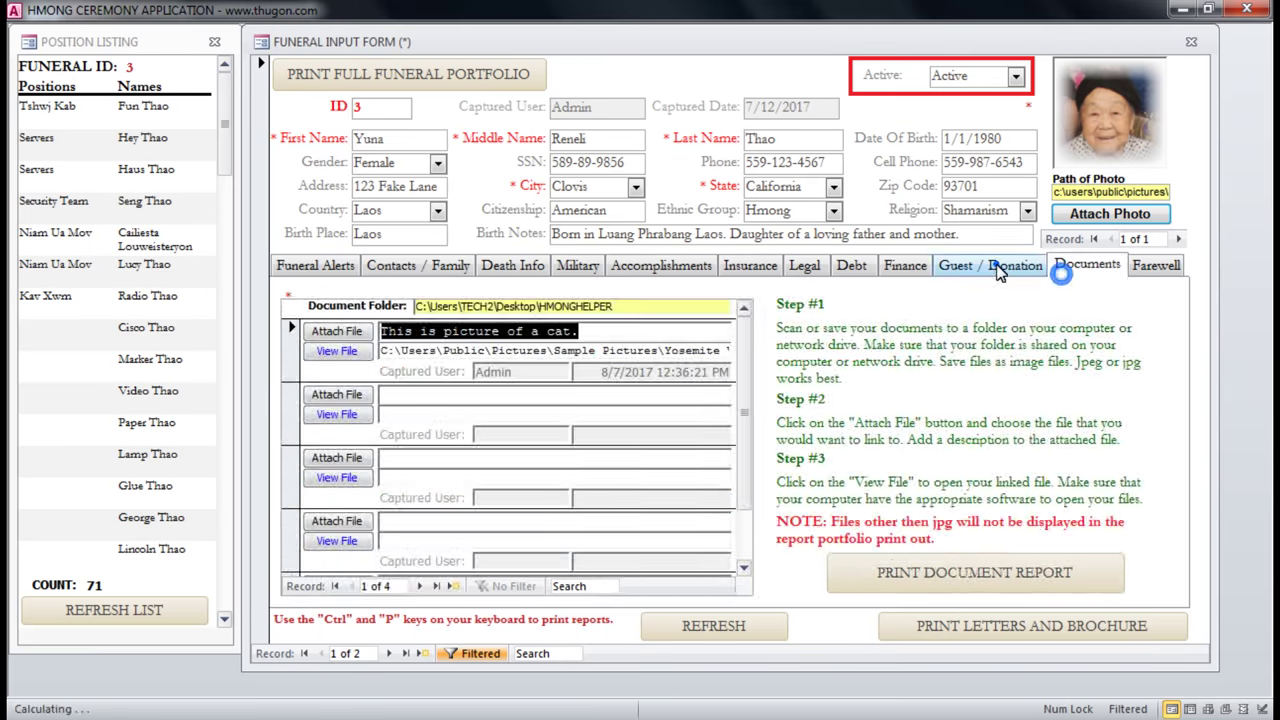
click(1000, 270)
click(895, 270)
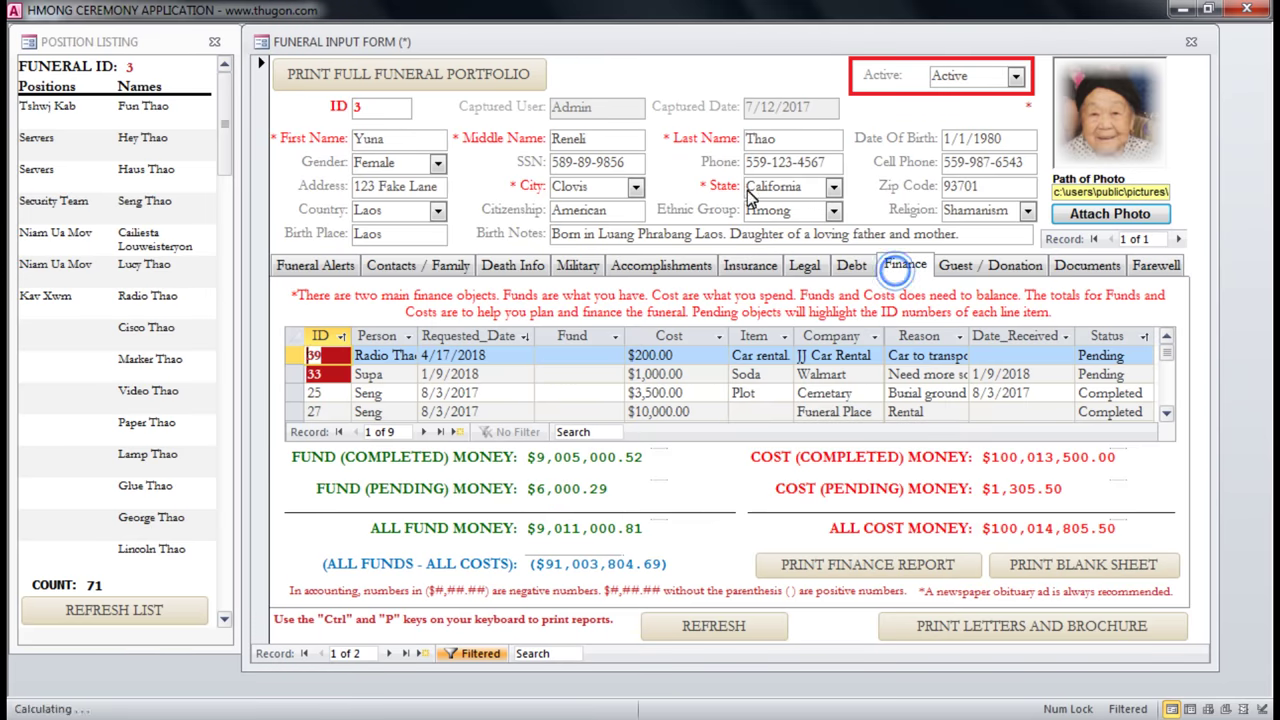
click(848, 268)
click(757, 266)
click(680, 266)
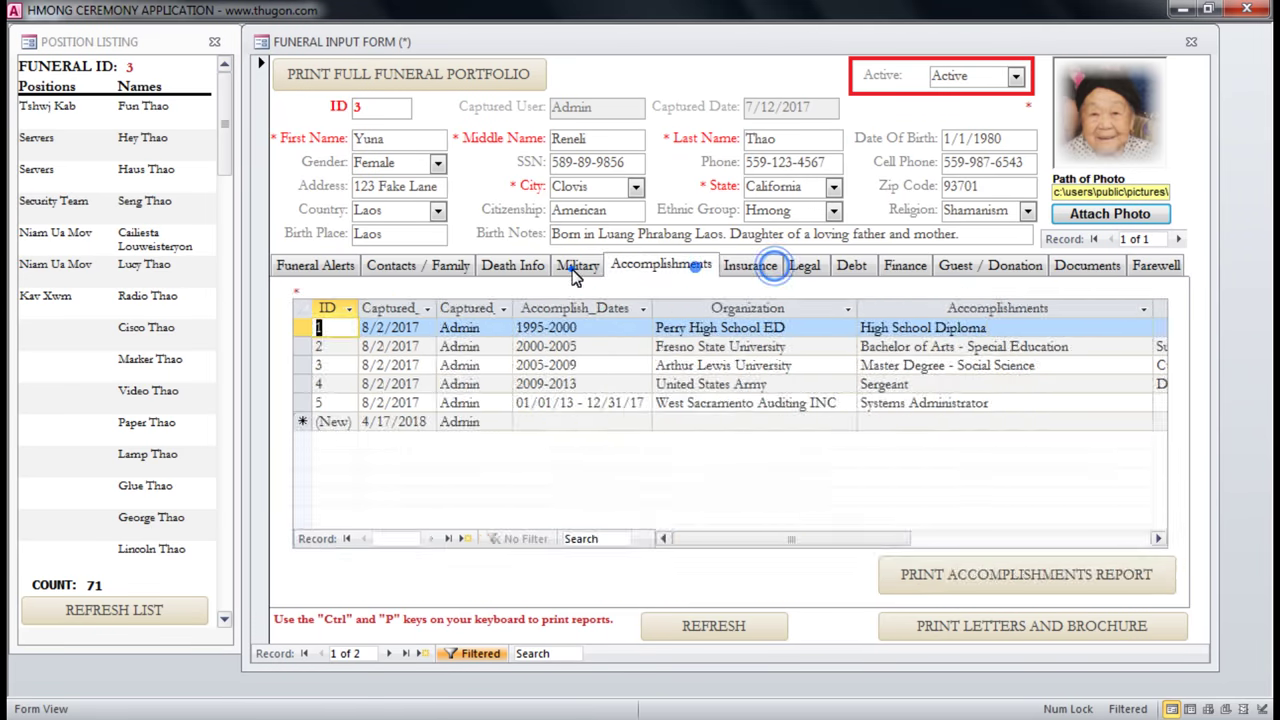
click(576, 266)
click(512, 266)
click(415, 266)
click(290, 266)
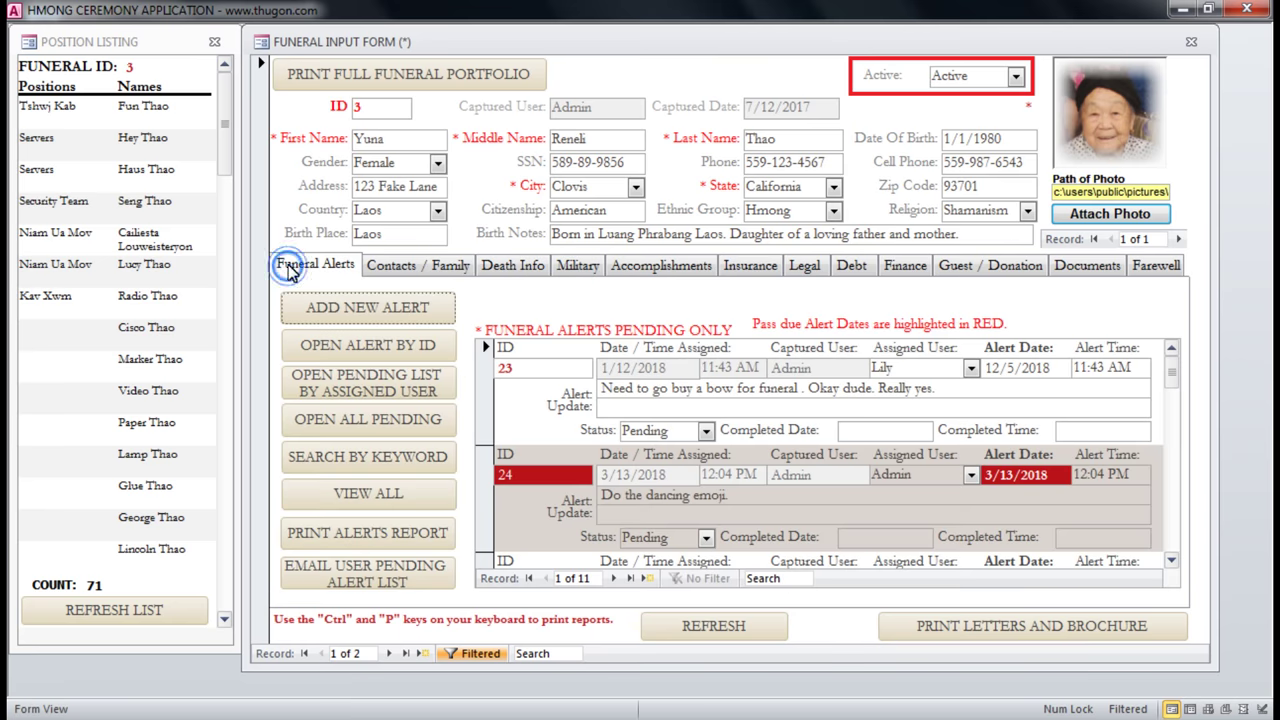
Generate funeral 3's full portfolio report and enlarge its preview window.
click(328, 84)
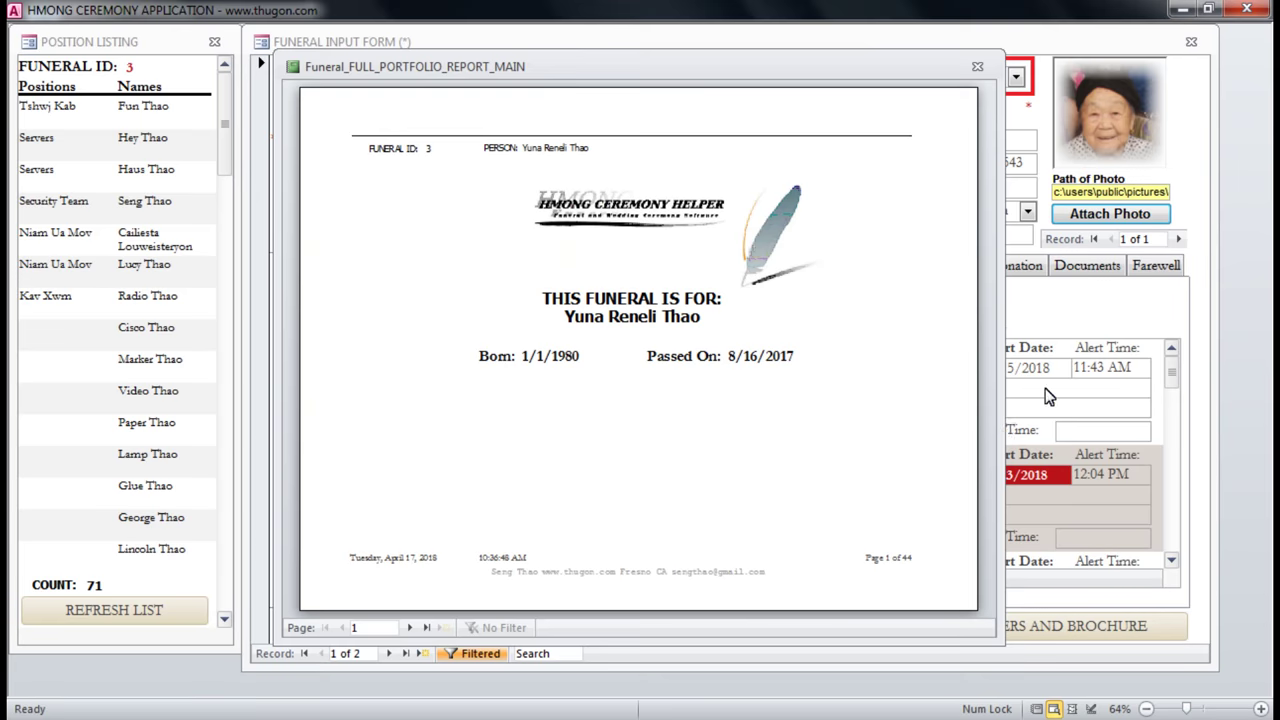
drag(598, 71, 511, 83)
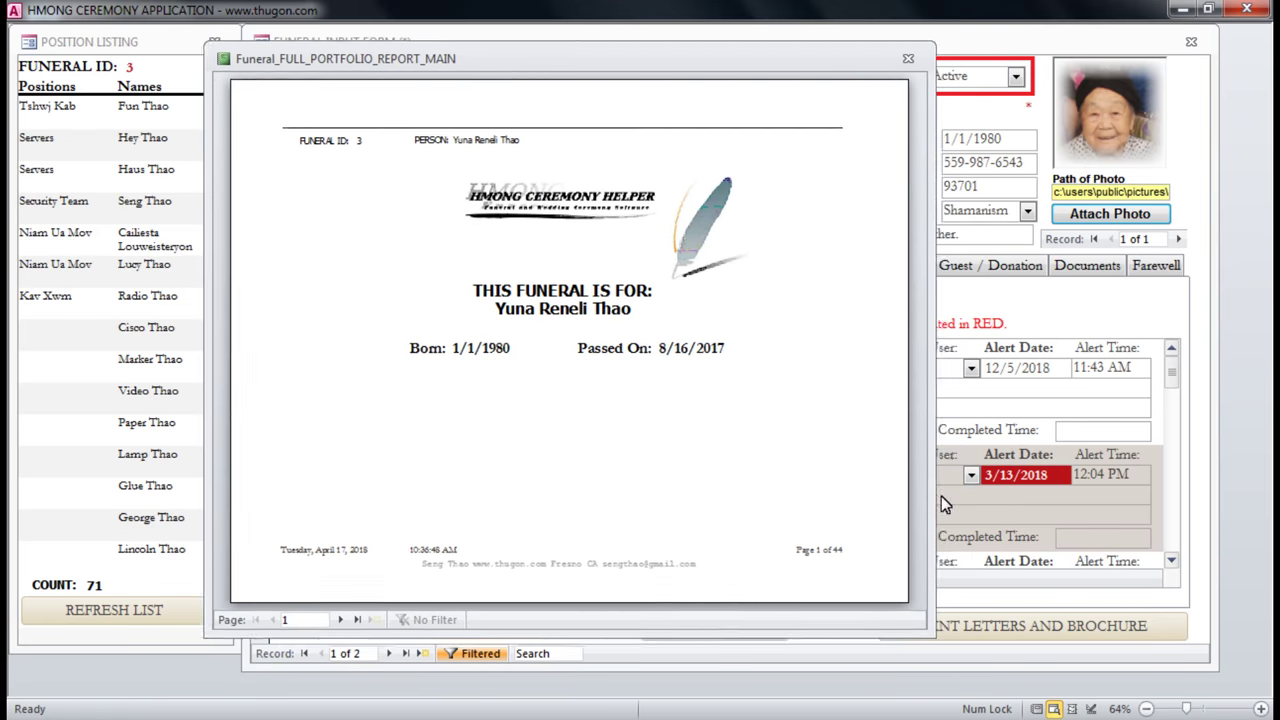
drag(926, 631, 1170, 680)
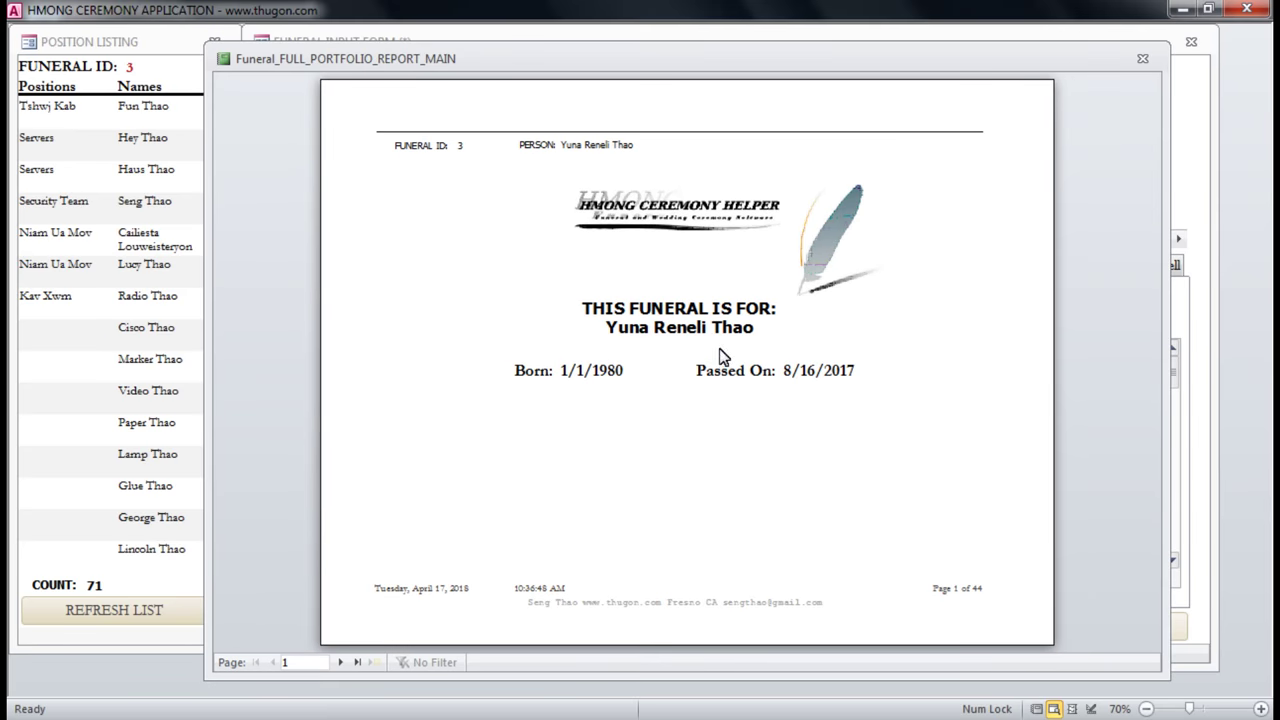
click(760, 312)
click(755, 318)
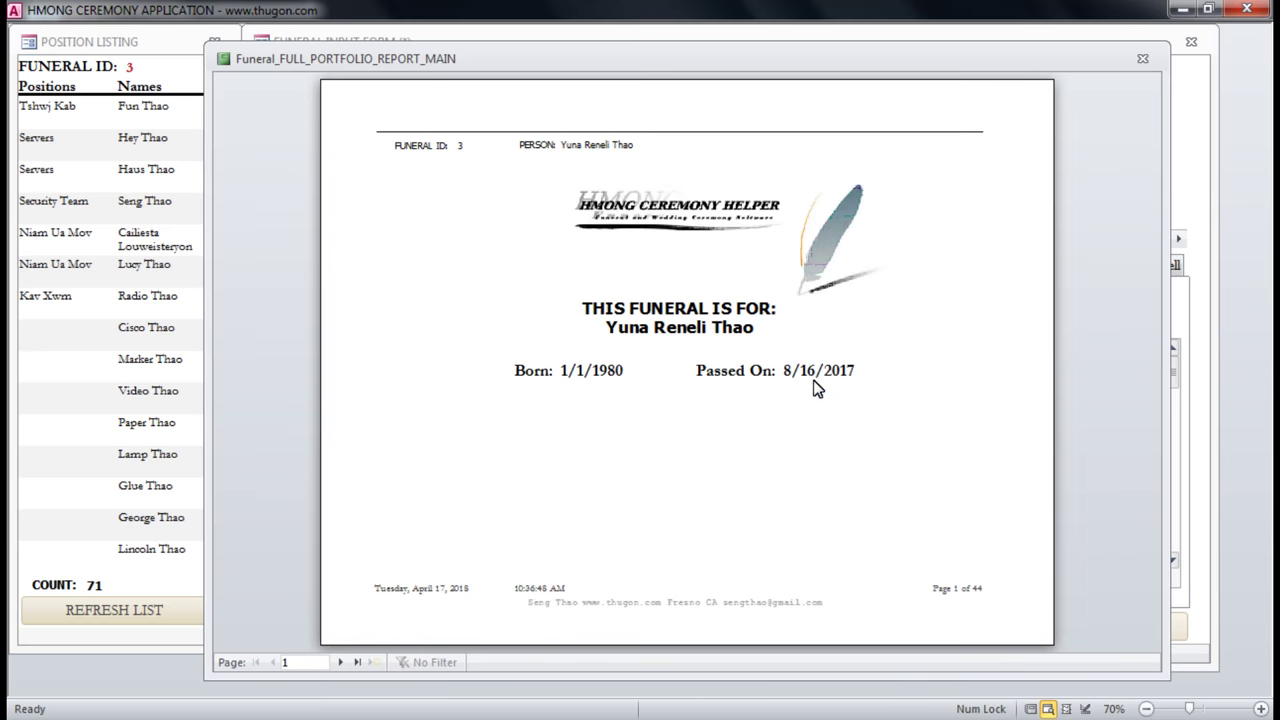
Page forward through the Accomplishments, Insurance, Debt, Finance and donation totals pages to about page 22.
click(341, 662)
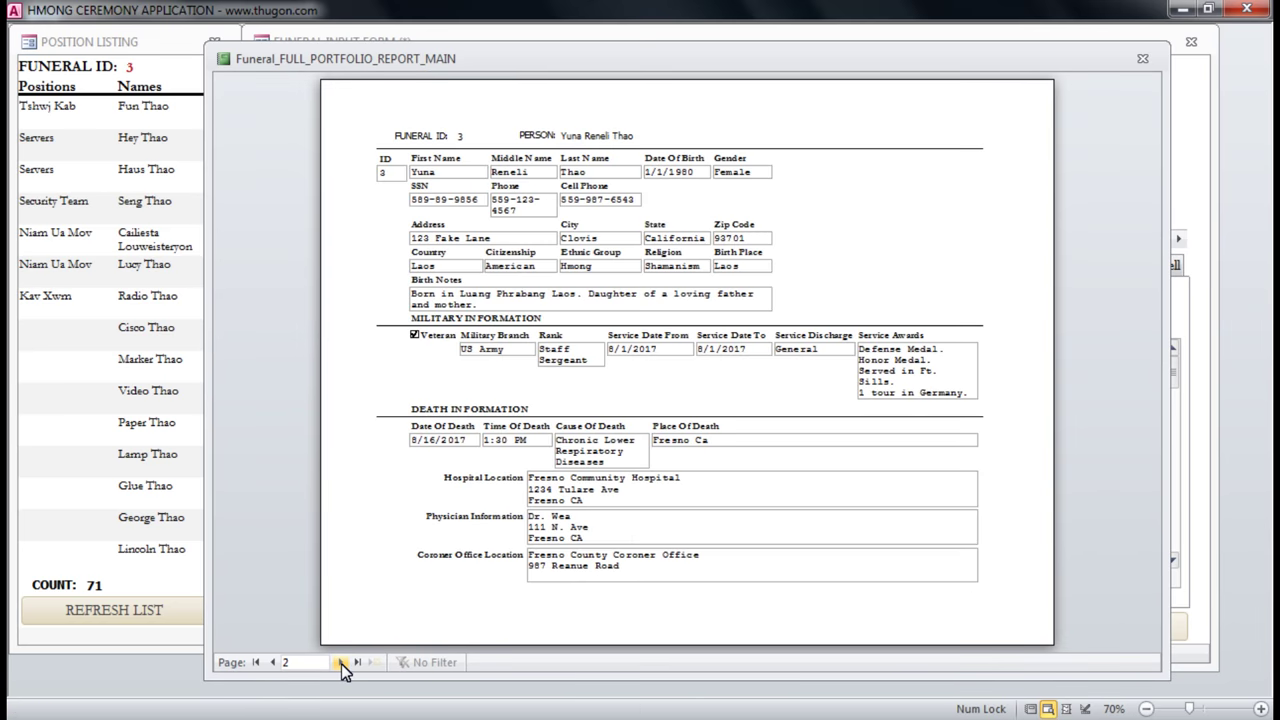
click(341, 662)
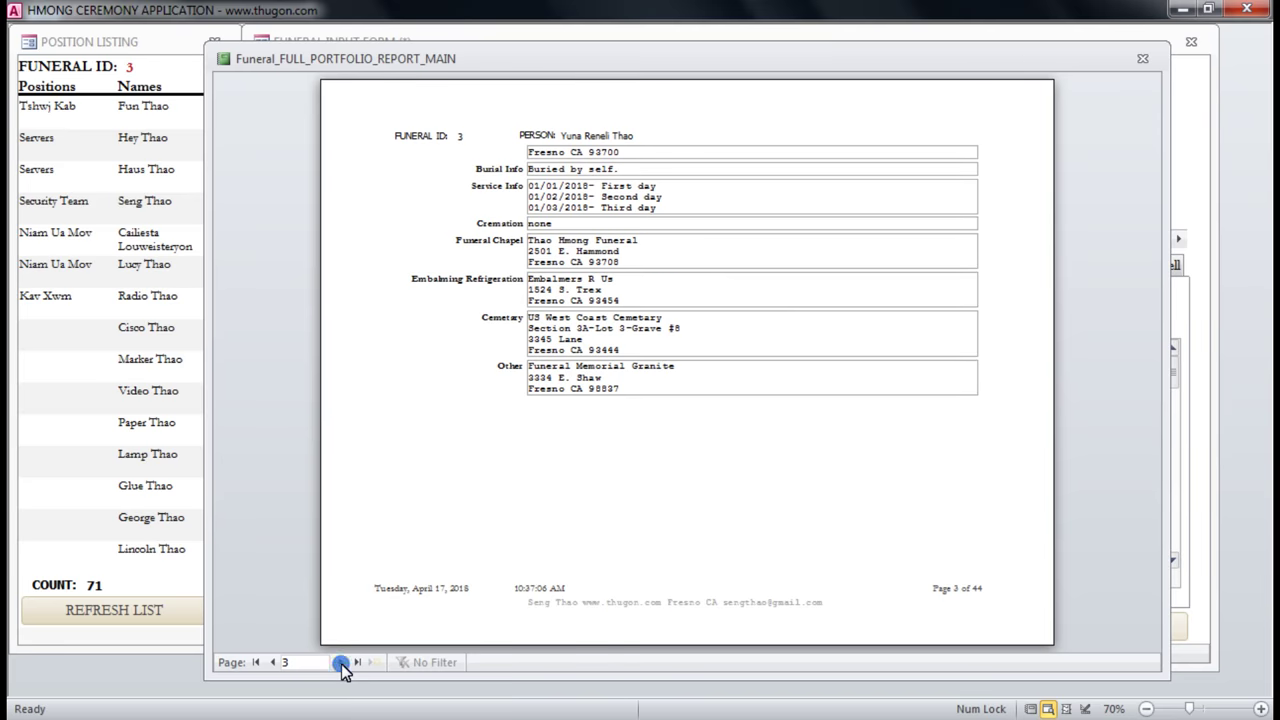
click(341, 662)
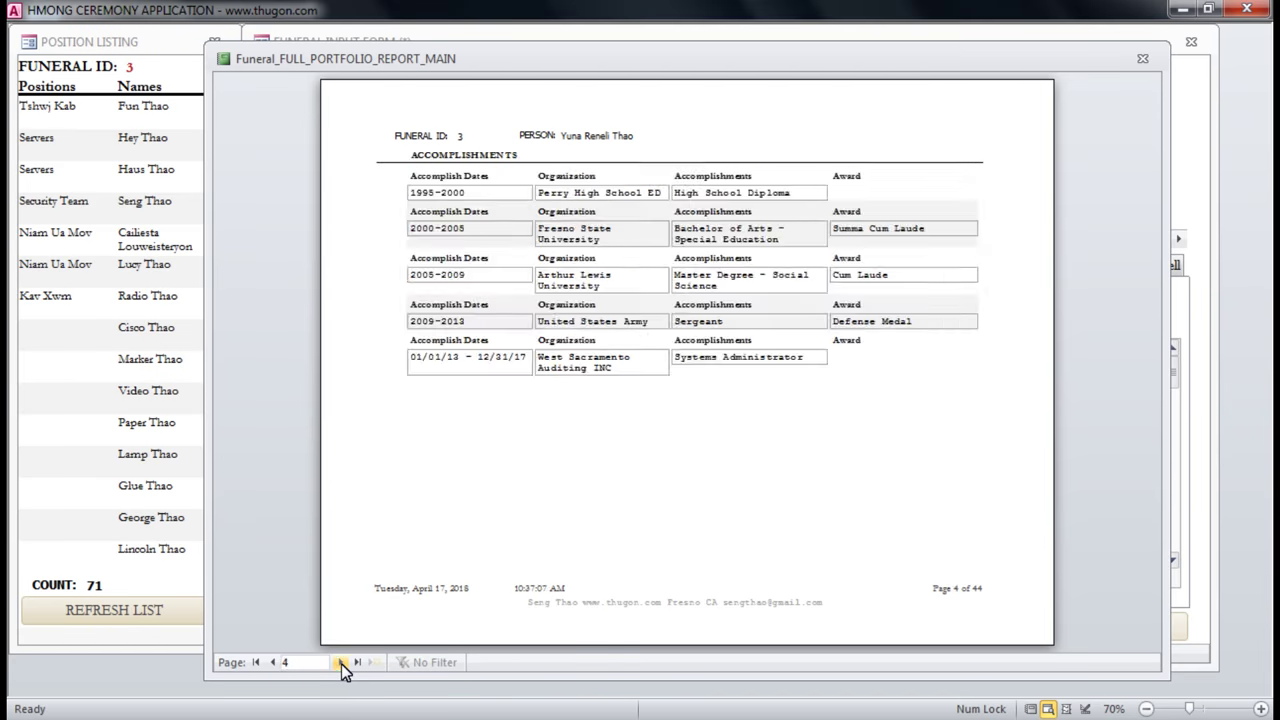
click(341, 662)
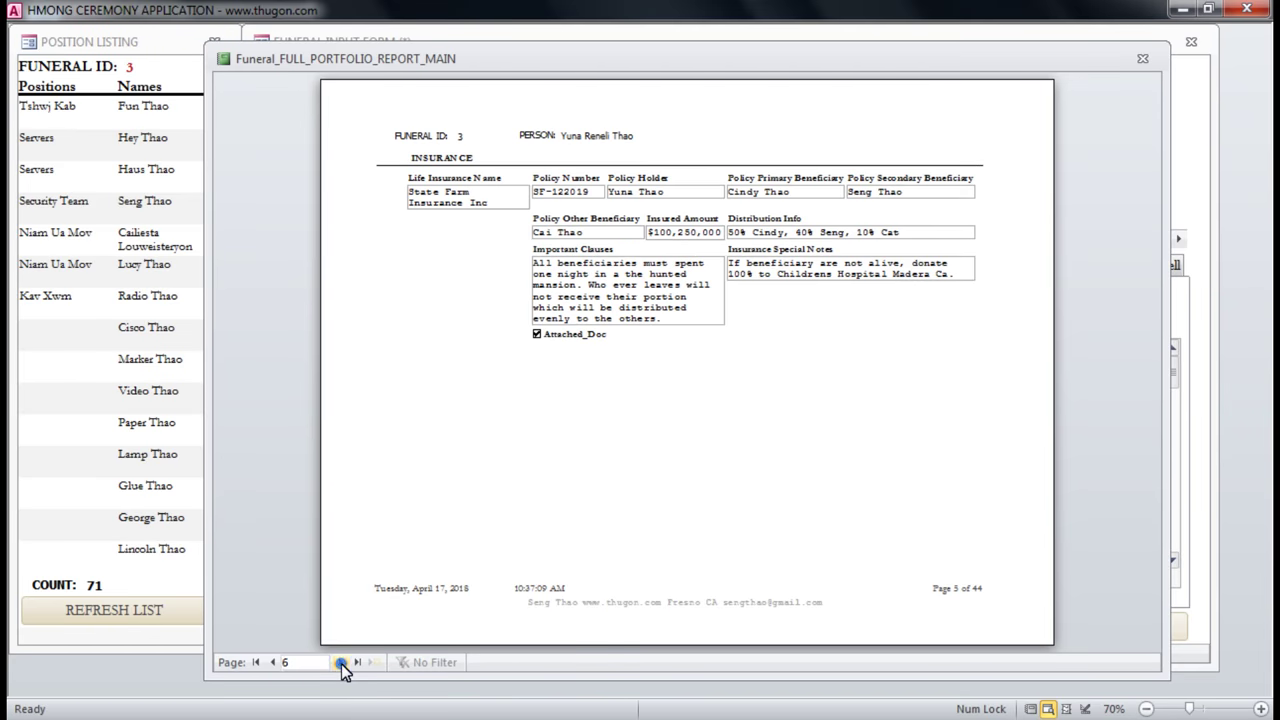
click(341, 662)
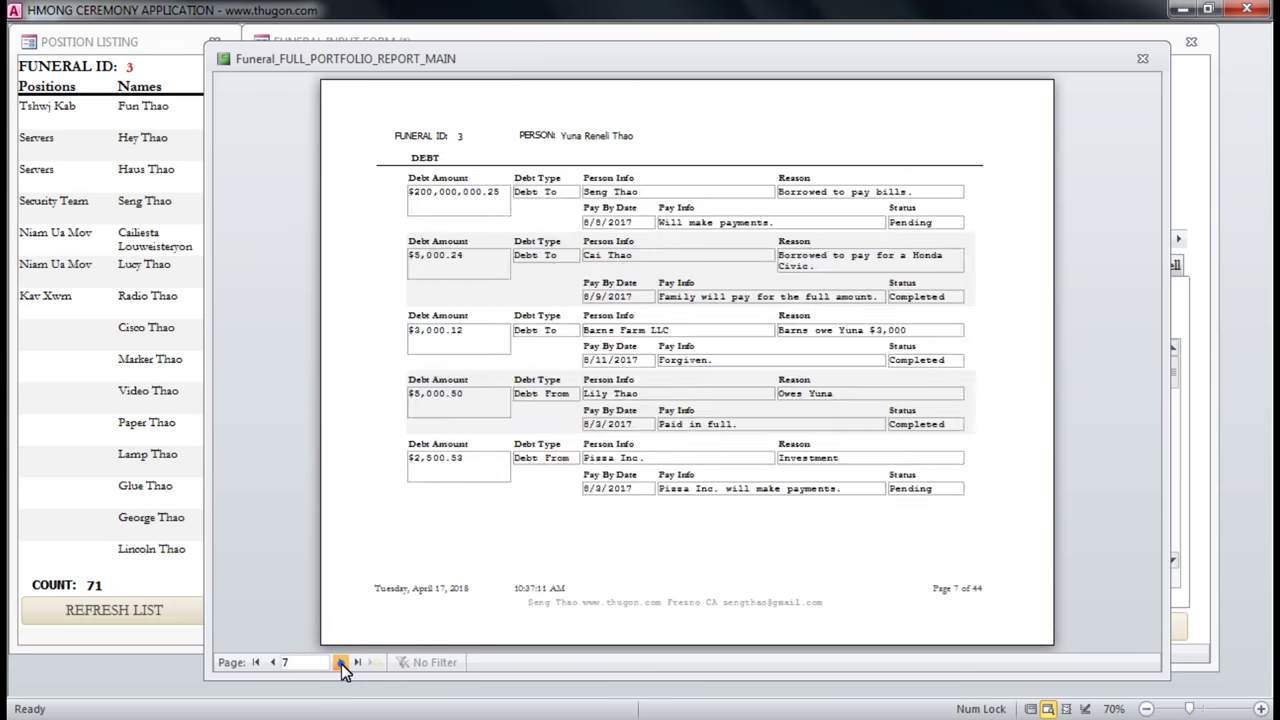
click(341, 662)
click(341, 662)
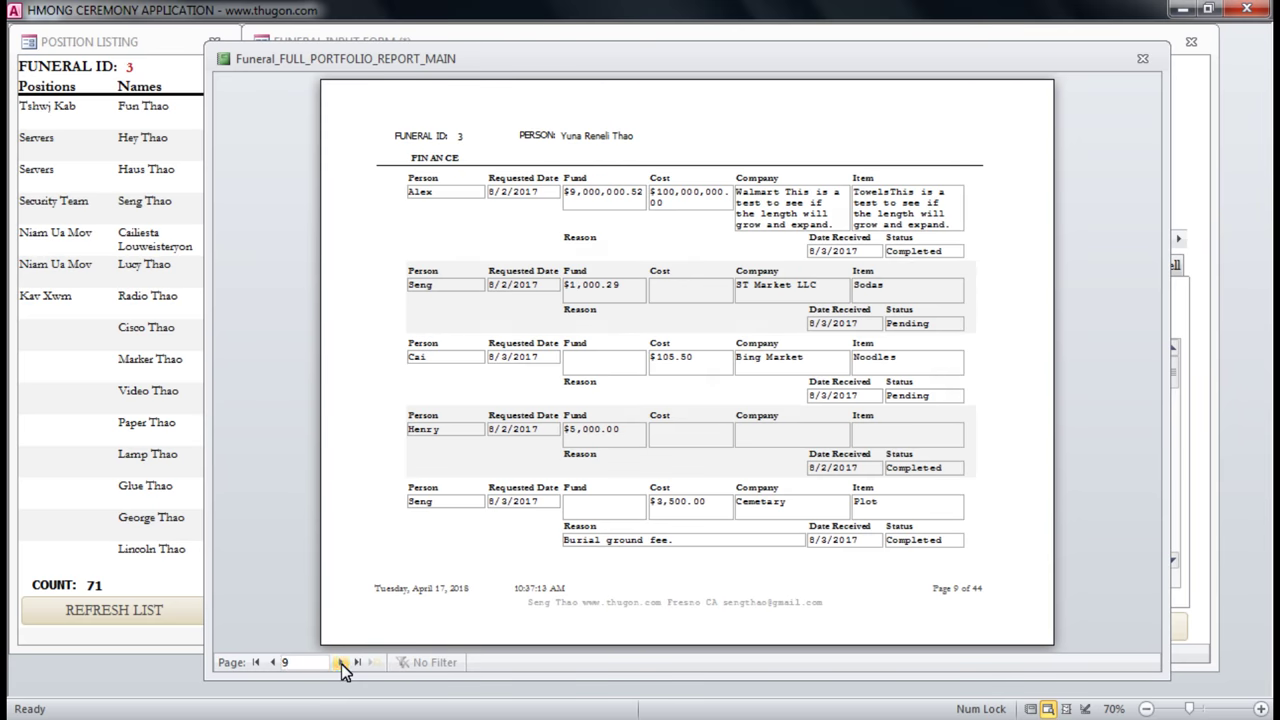
click(341, 662)
click(341, 662)
click(341, 662)
click(341, 662)
click(341, 662)
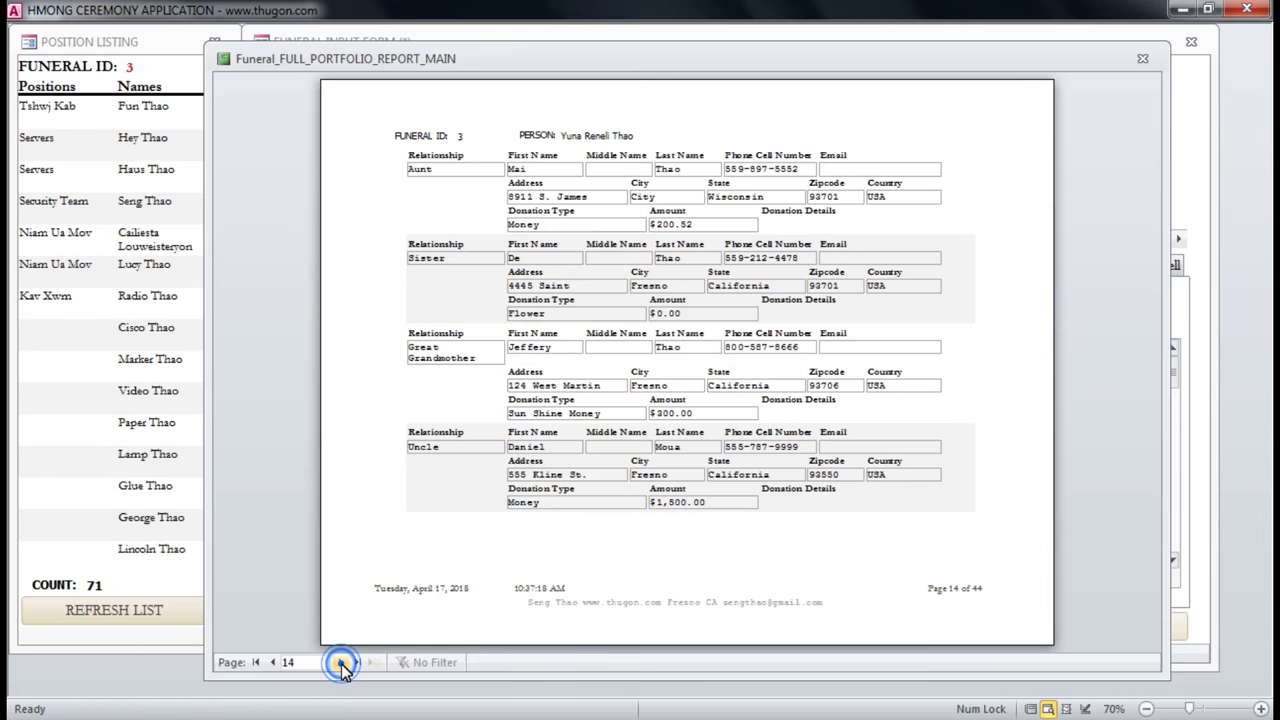
click(341, 662)
click(341, 662)
click(341, 662)
click(341, 662)
click(341, 662)
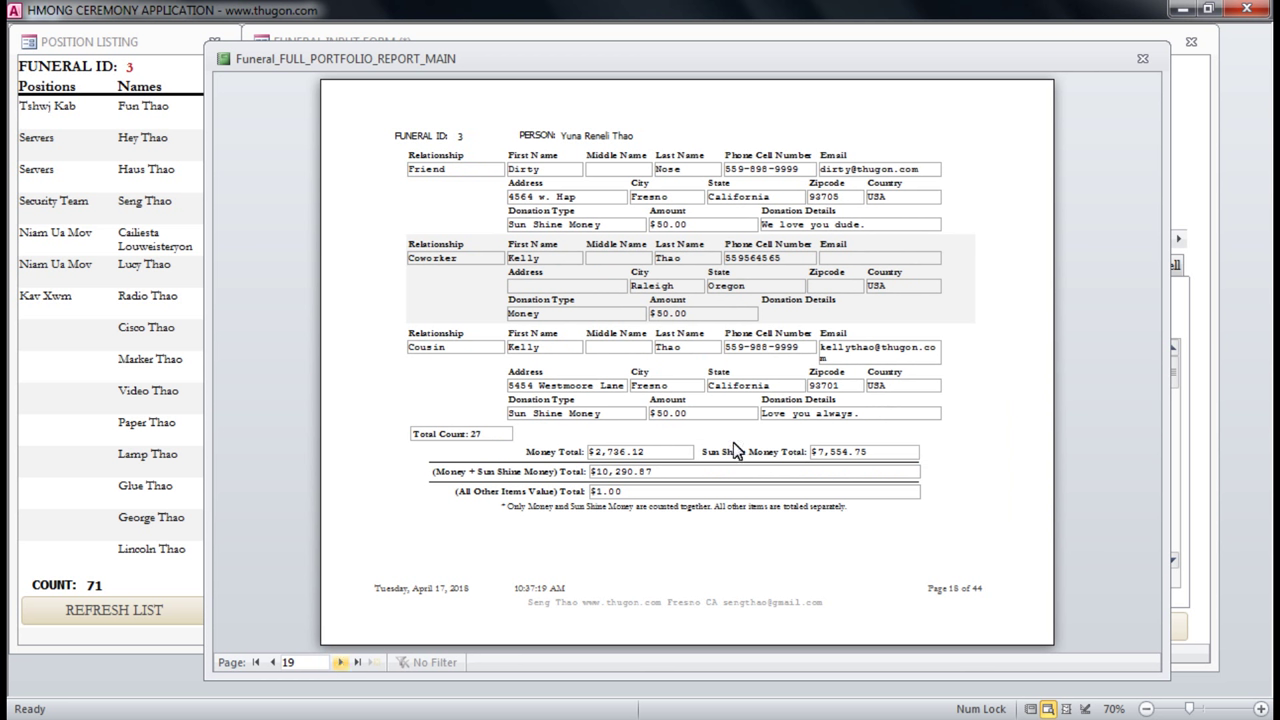
key(Page_Down)
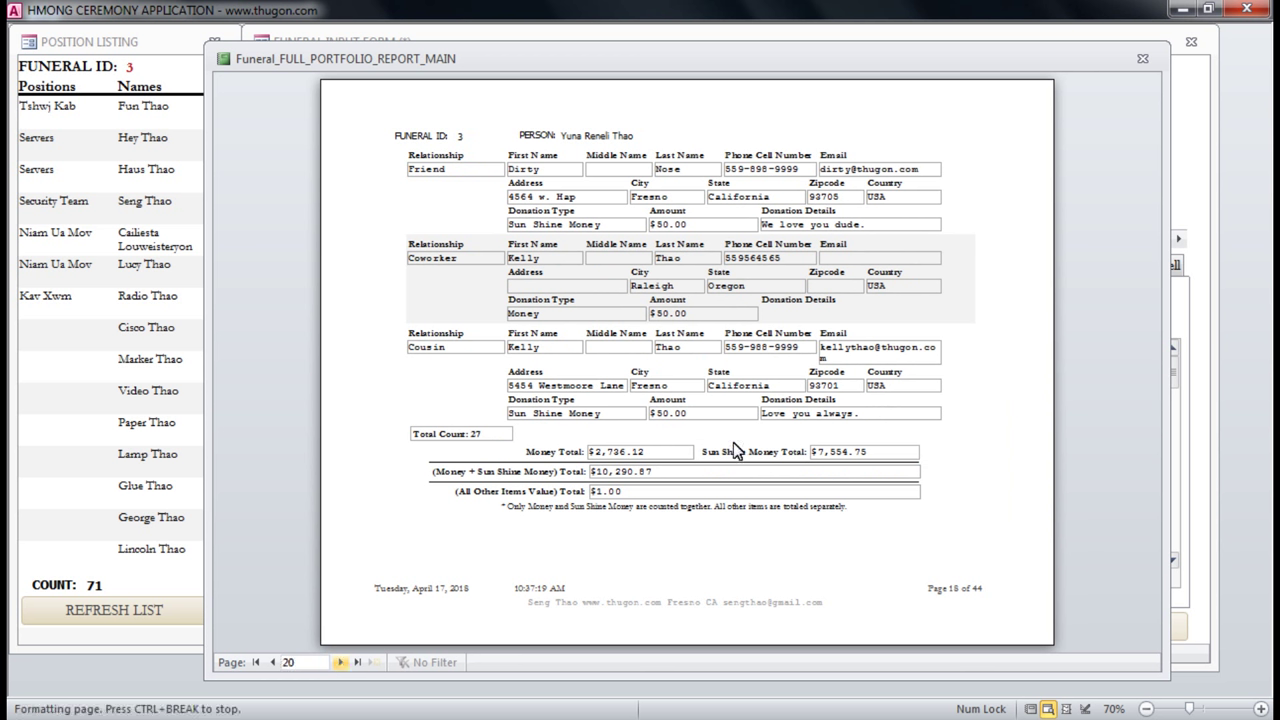
key(Page_Down)
key(Page_Down)
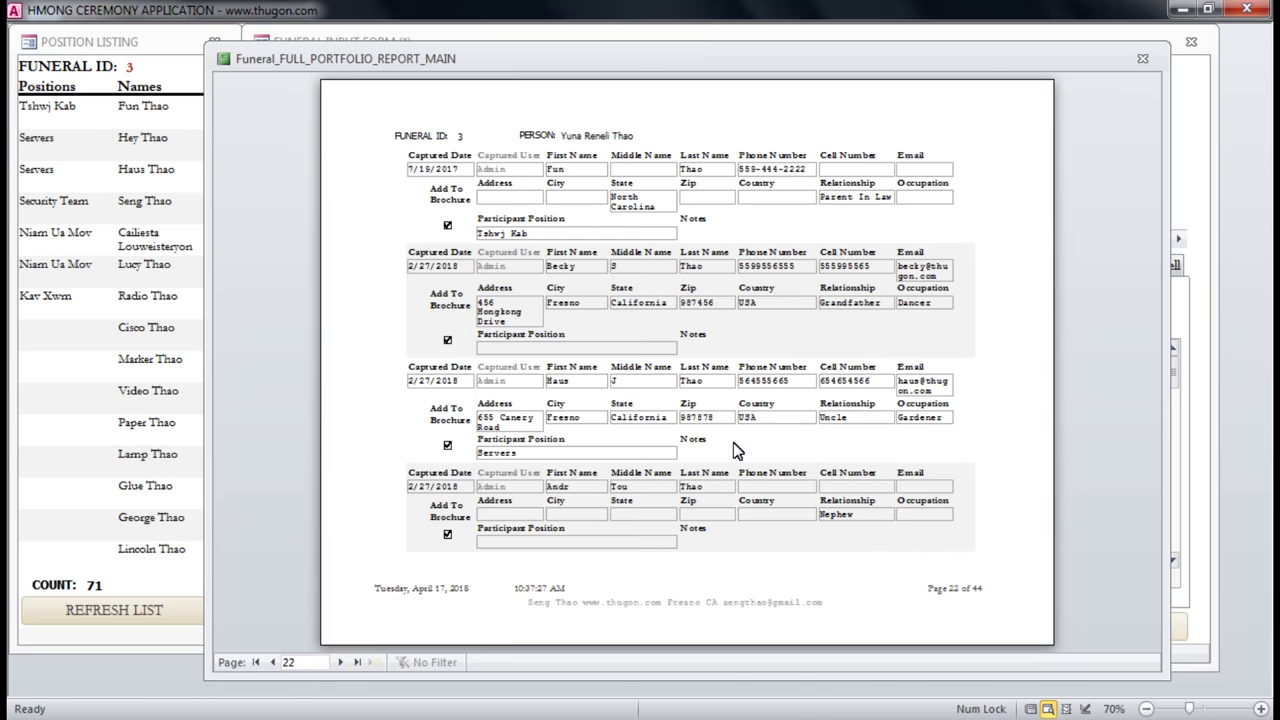
Jump to the report's last page, then page back through the participant records to page 24.
click(357, 663)
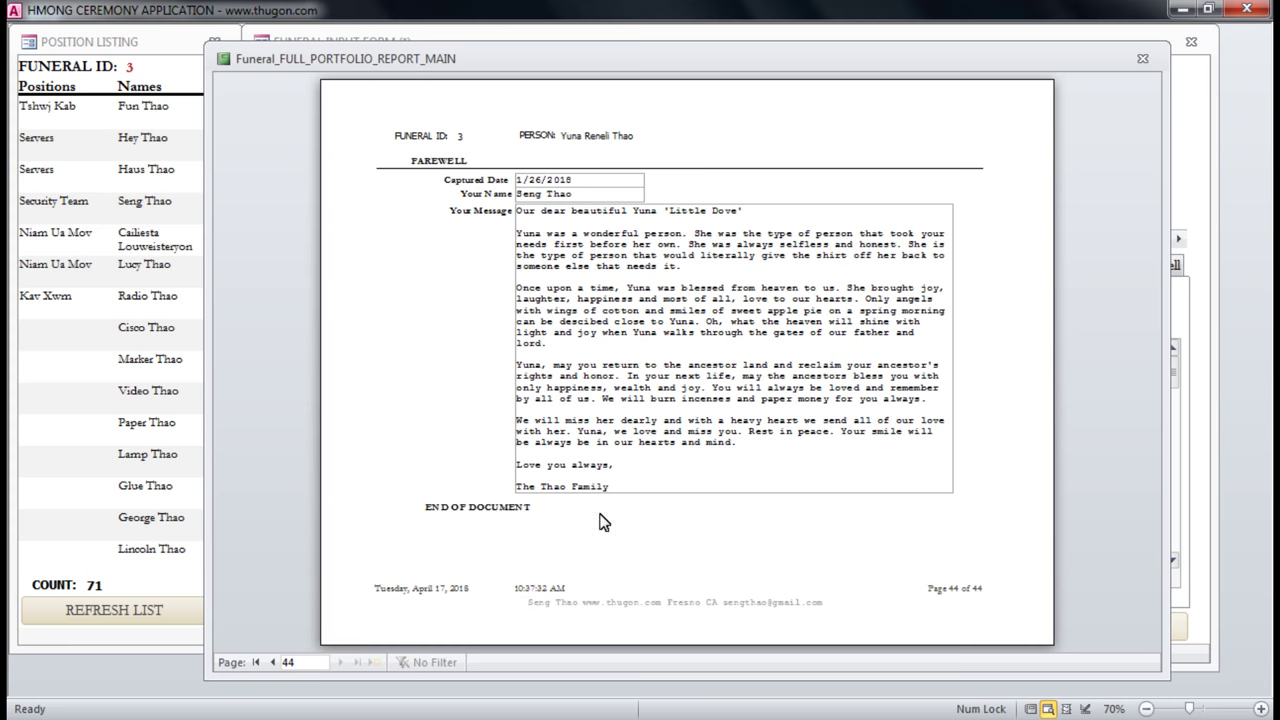
click(268, 662)
click(268, 662)
click(268, 662)
click(268, 662)
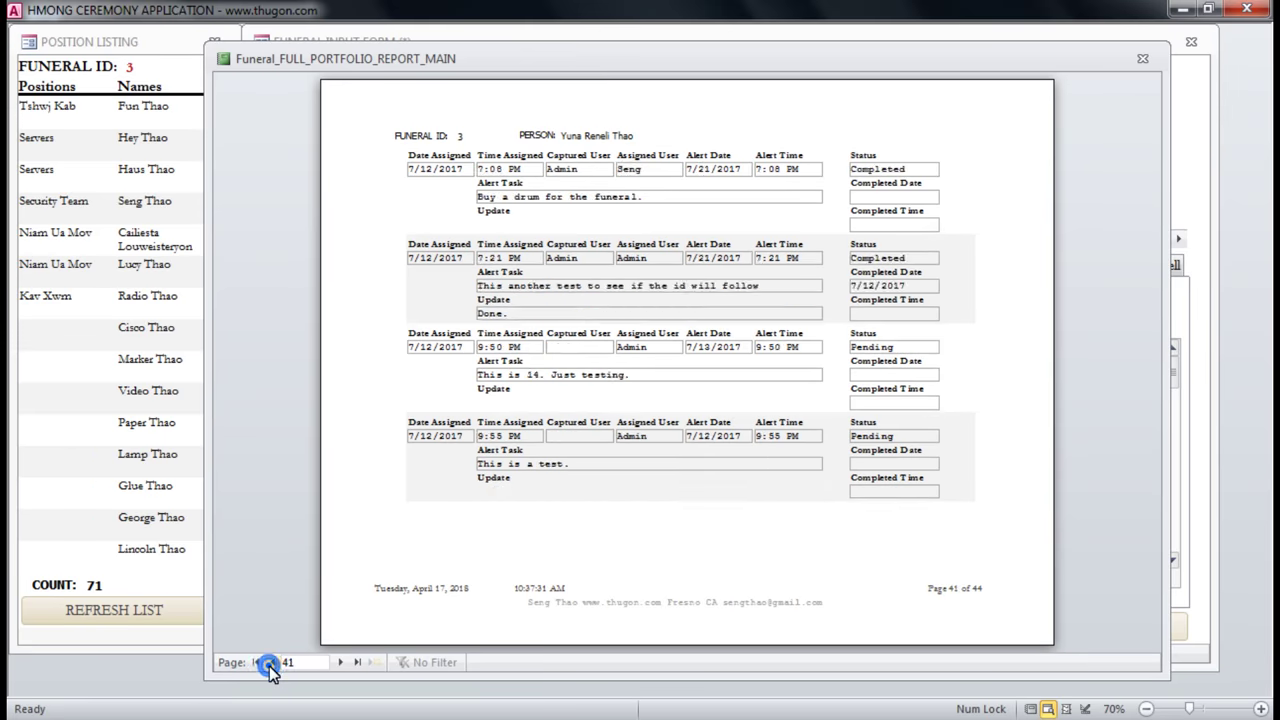
click(268, 662)
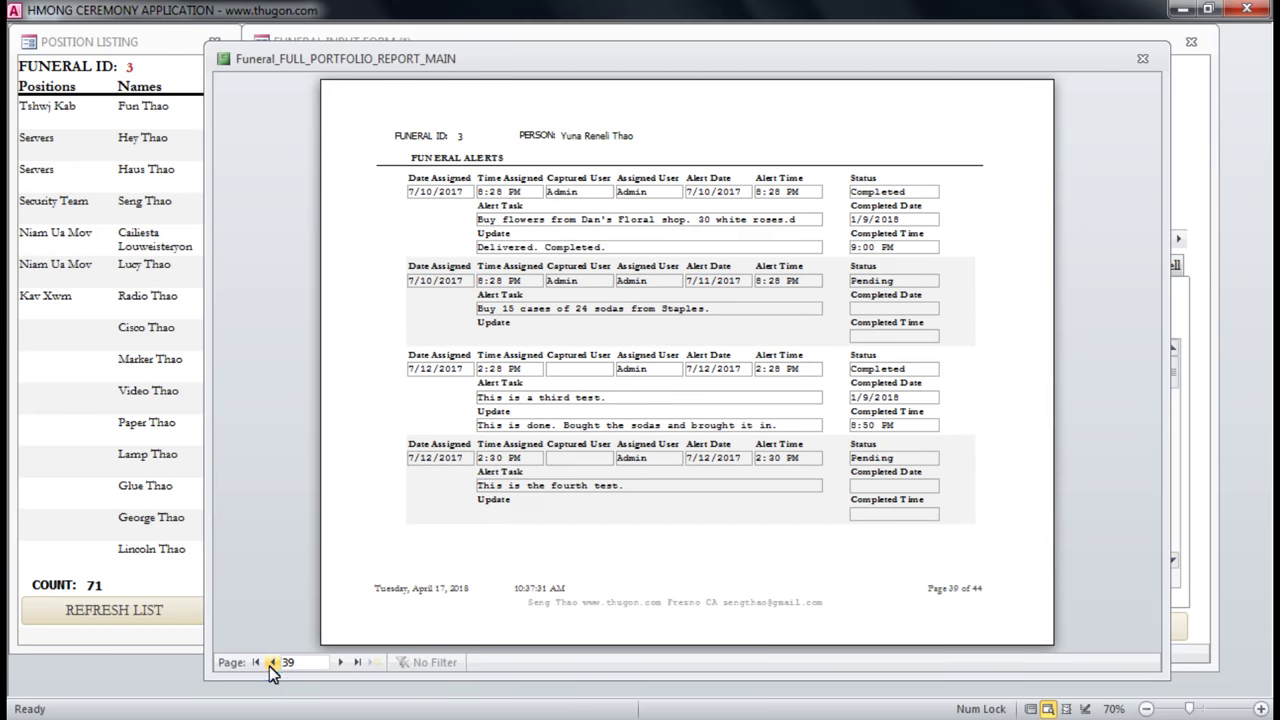
click(275, 662)
click(275, 662)
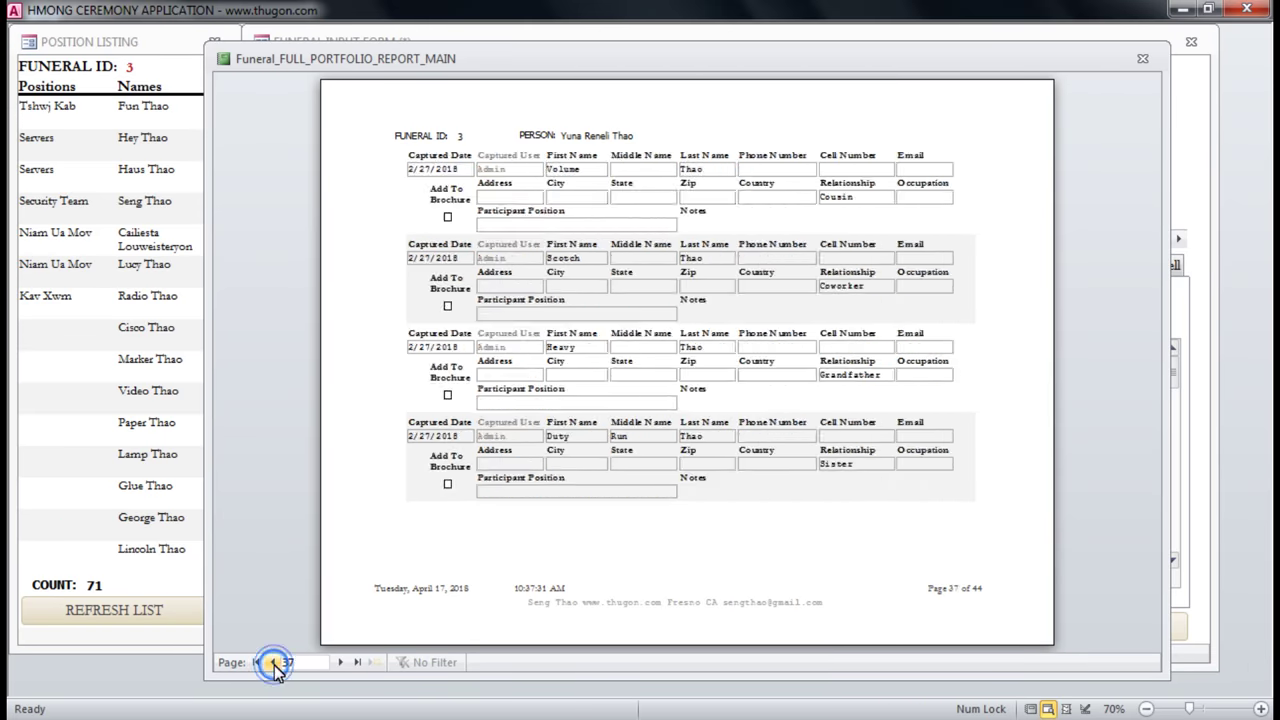
click(275, 662)
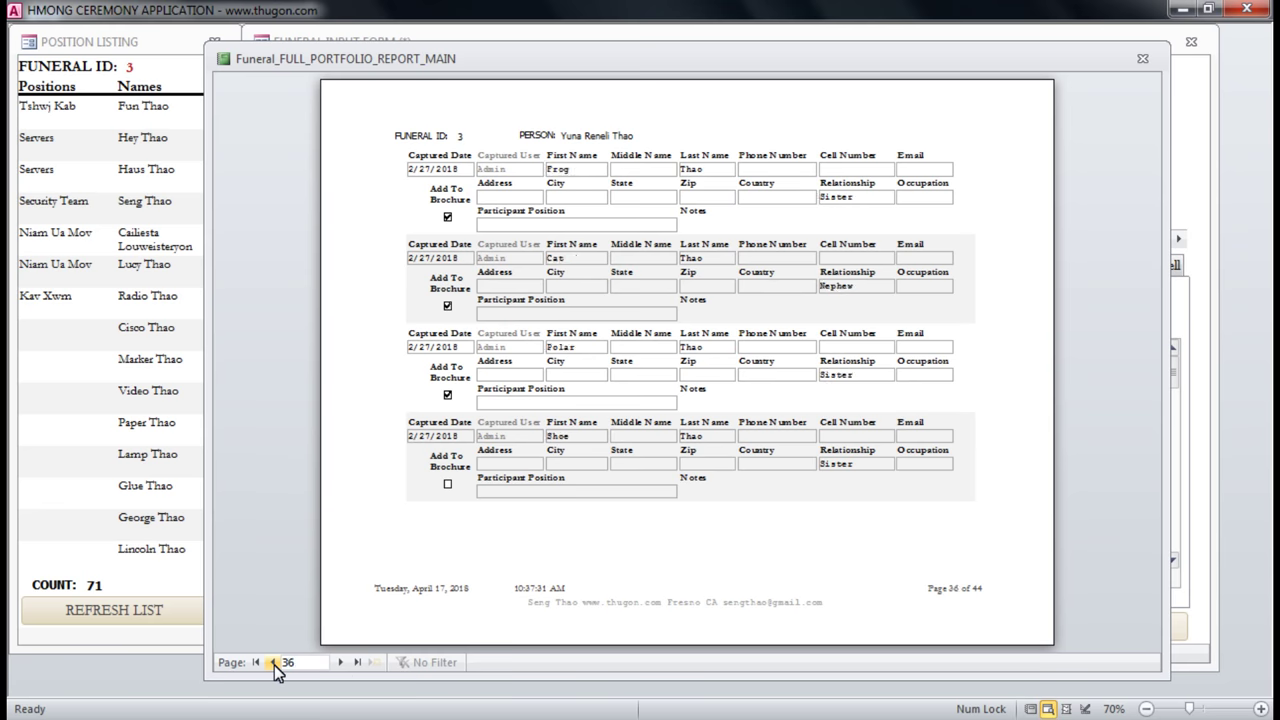
click(275, 662)
click(275, 662)
click(275, 662)
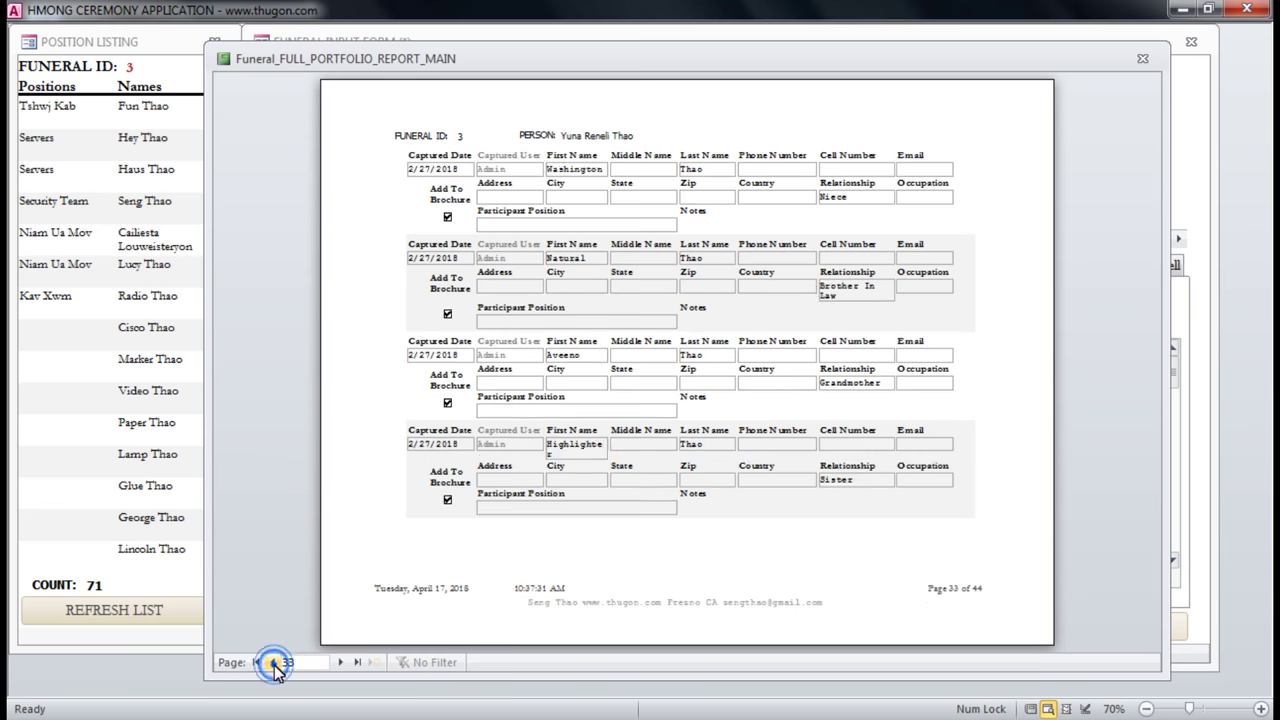
click(275, 662)
click(275, 662)
click(275, 662)
click(275, 662)
click(275, 662)
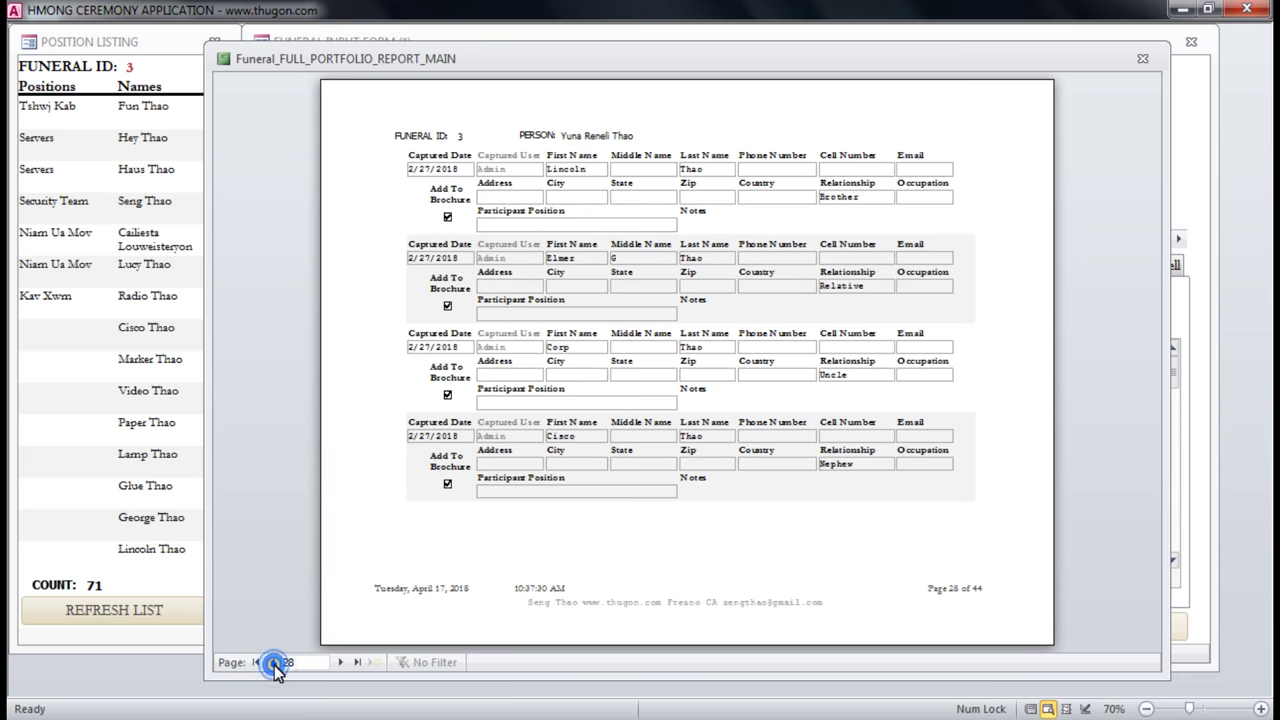
click(275, 662)
click(275, 662)
click(275, 662)
click(275, 662)
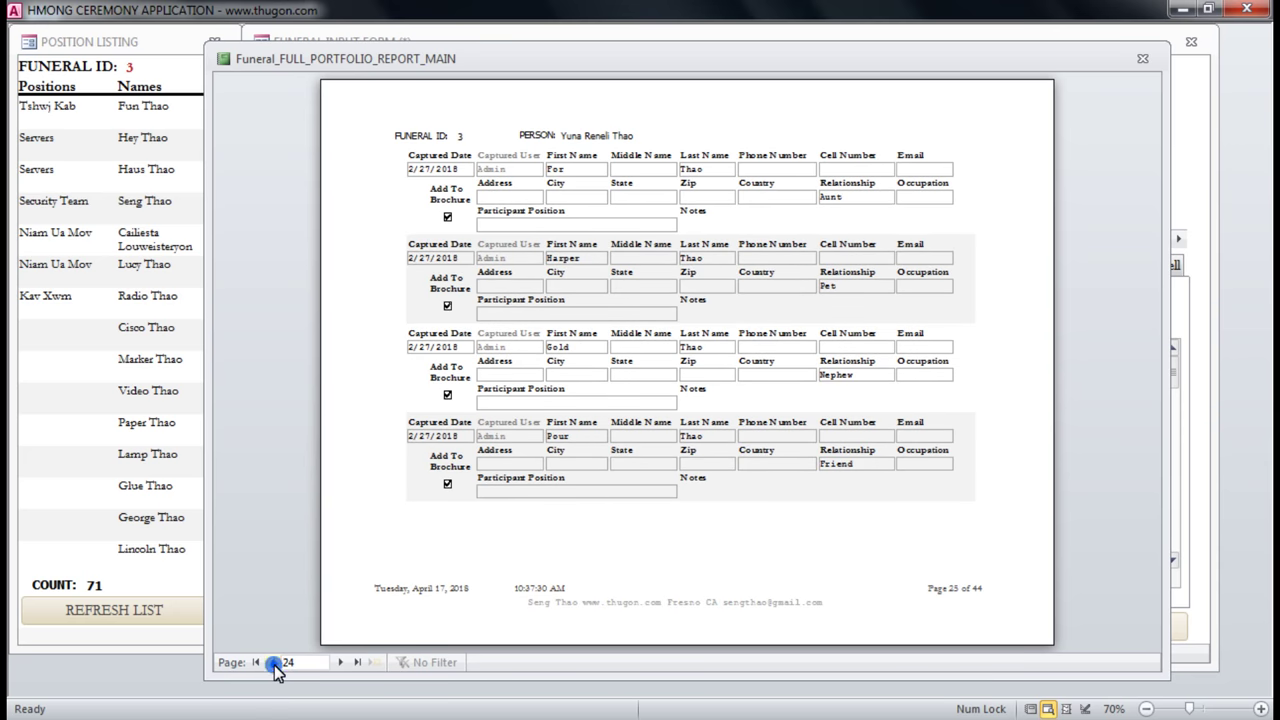
click(275, 662)
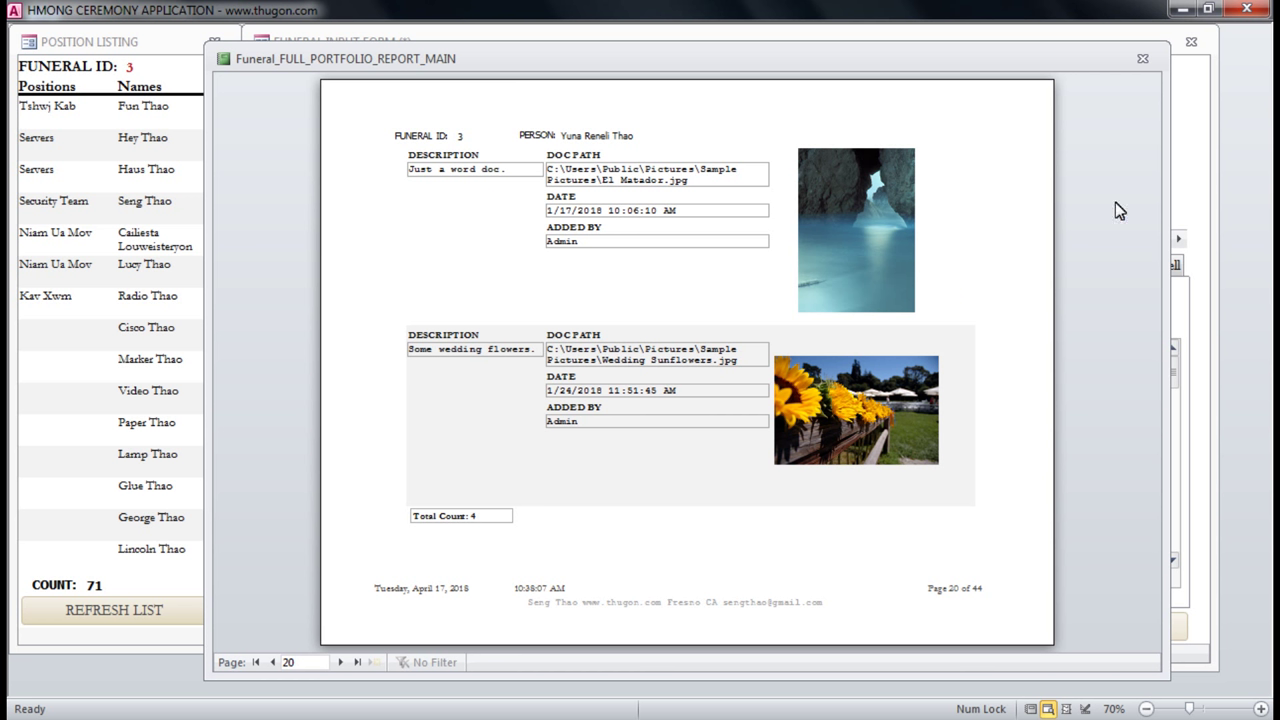
Close the portfolio report preview to get back to the funeral input form.
click(1143, 59)
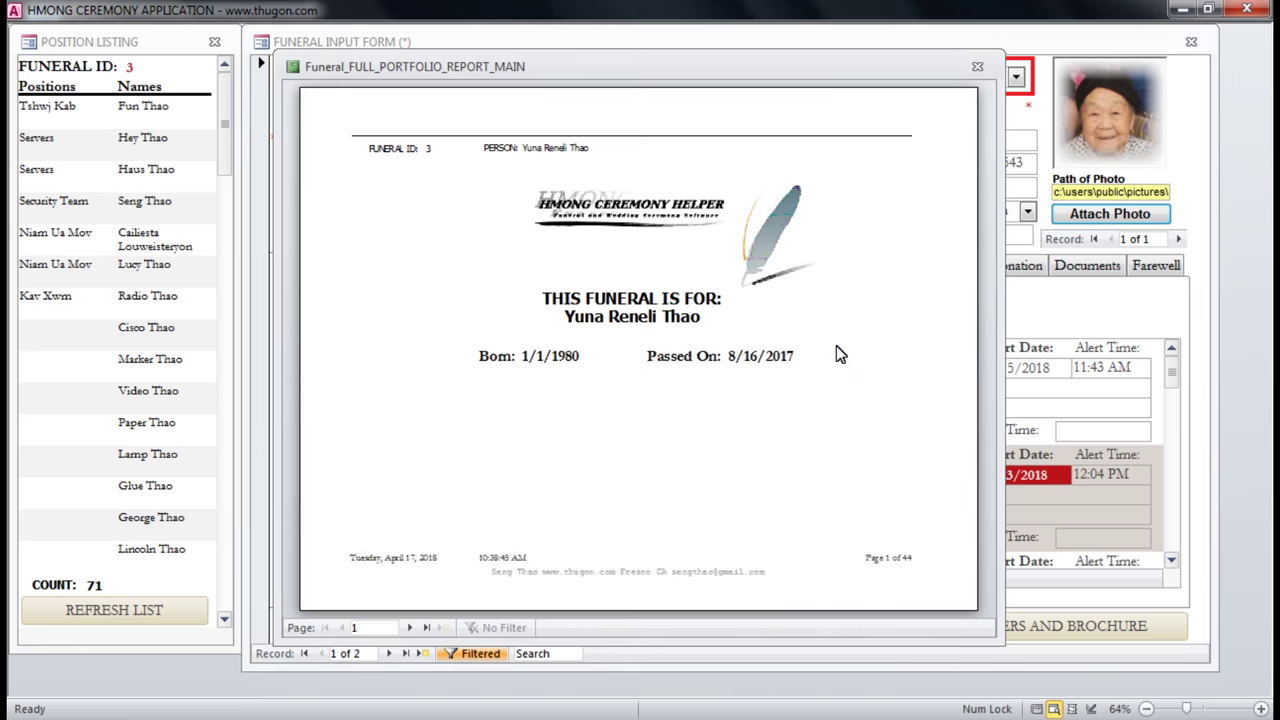
click(409, 627)
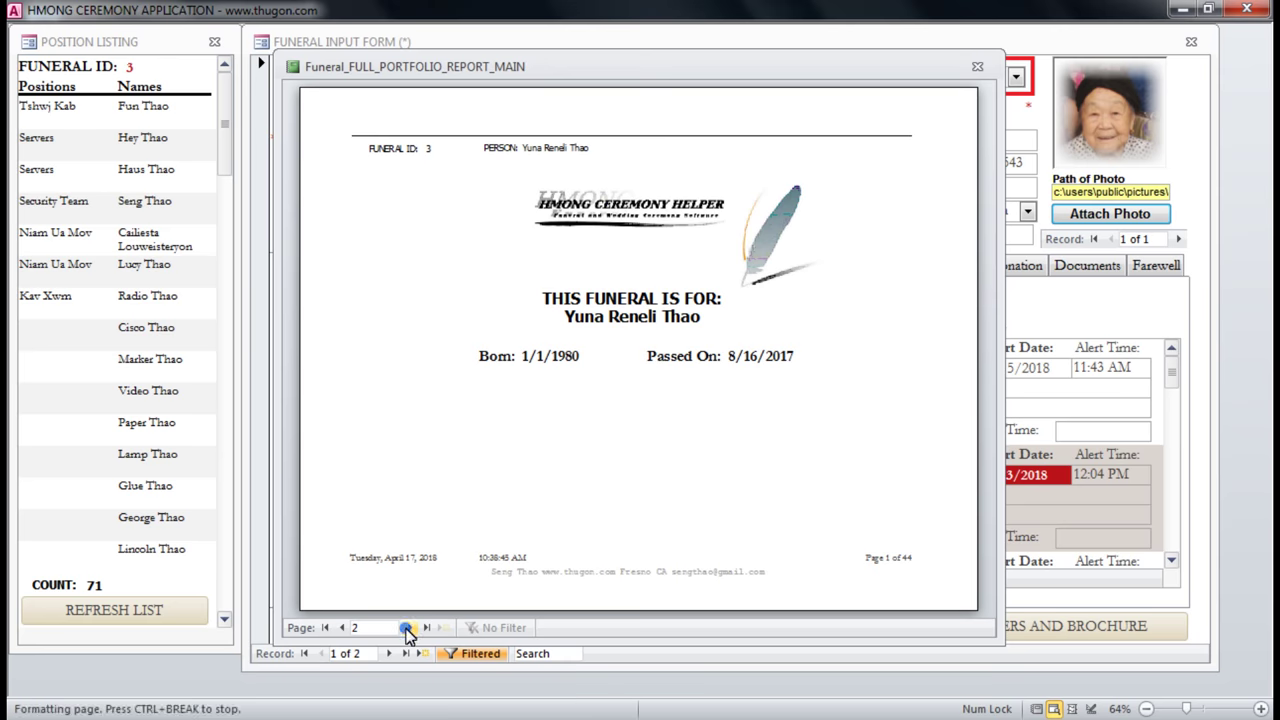
click(977, 66)
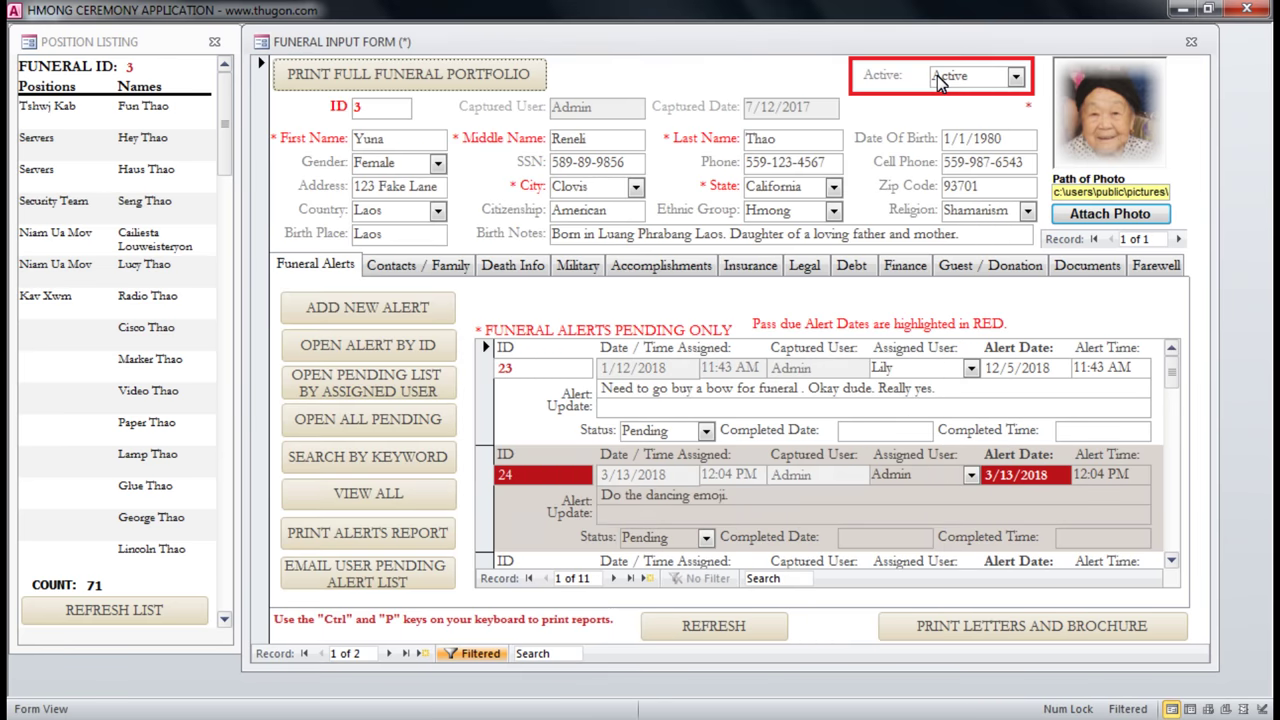
Refresh the funeral alerts and glance at the contacts and death information tabs.
click(714, 628)
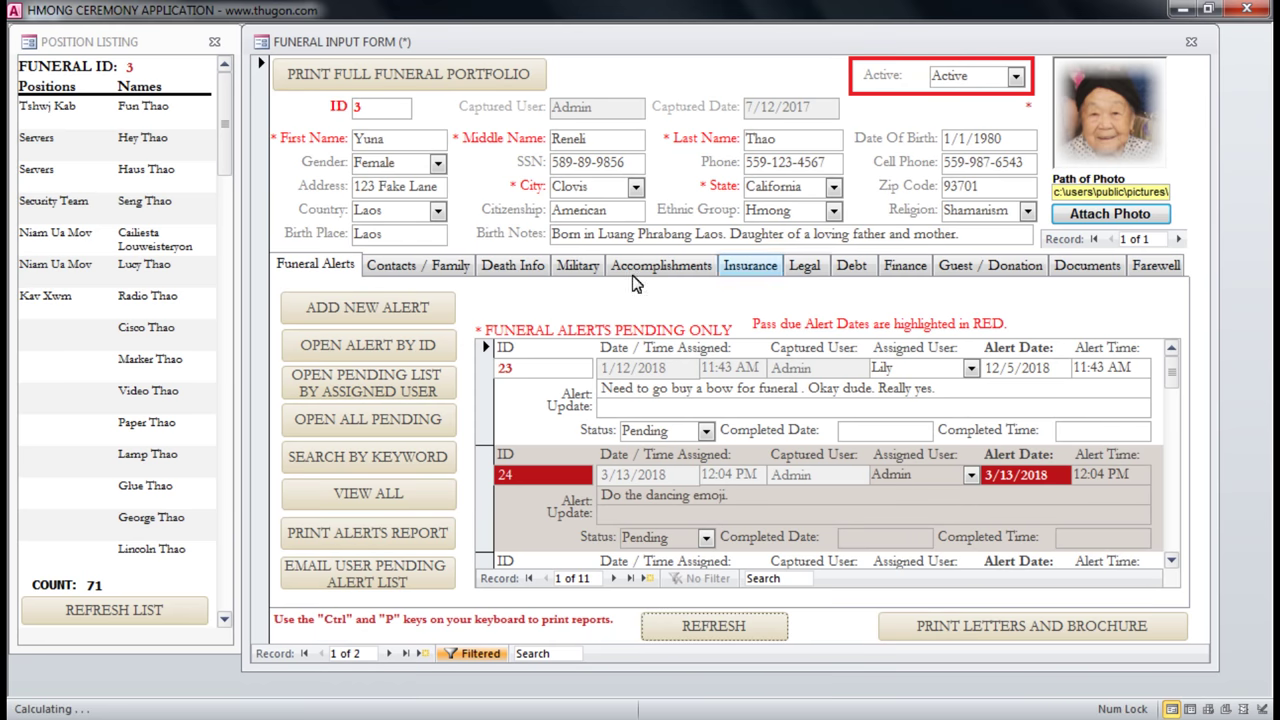
click(451, 275)
click(515, 270)
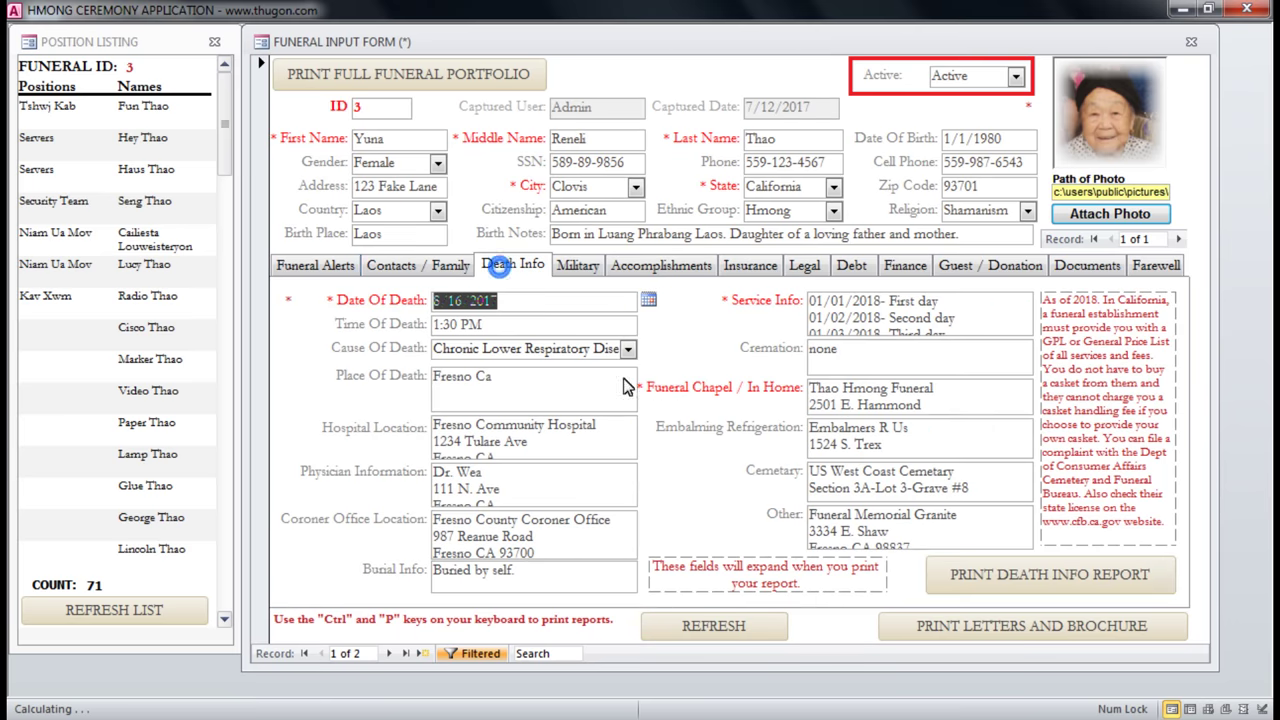
click(315, 264)
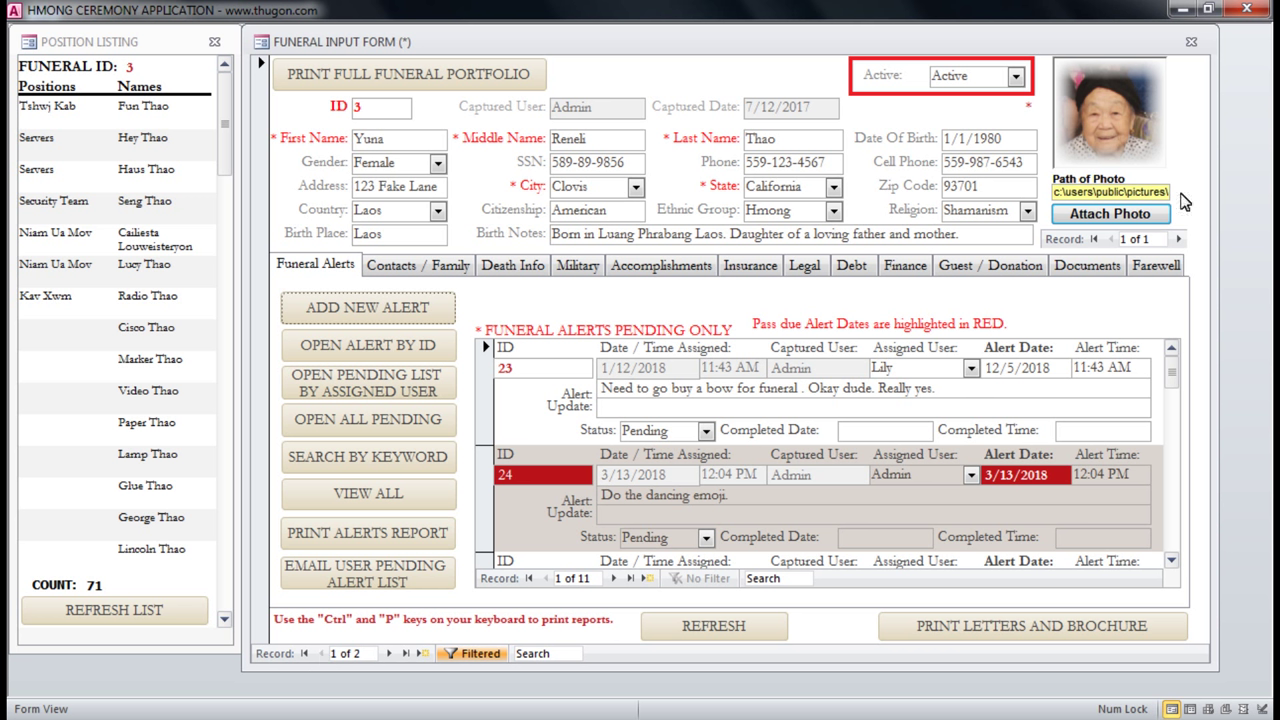
double_click(412, 140)
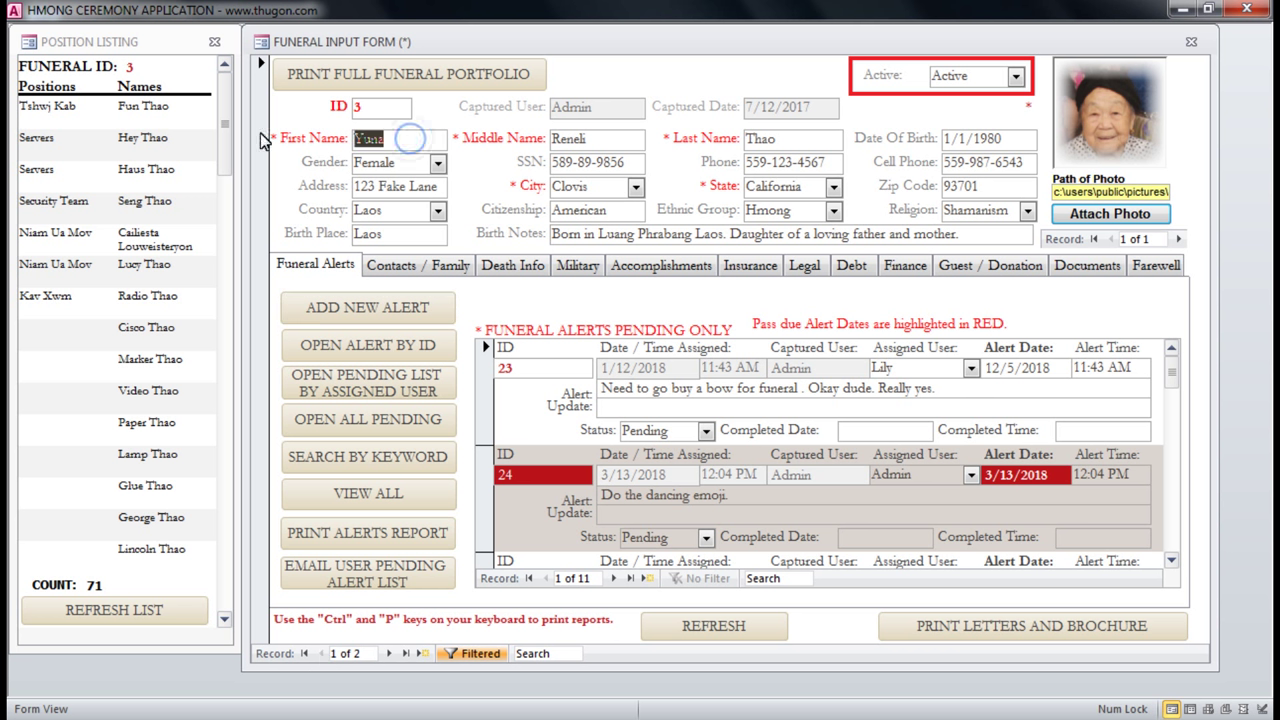
Move to the next funeral record, ID 4.
click(363, 653)
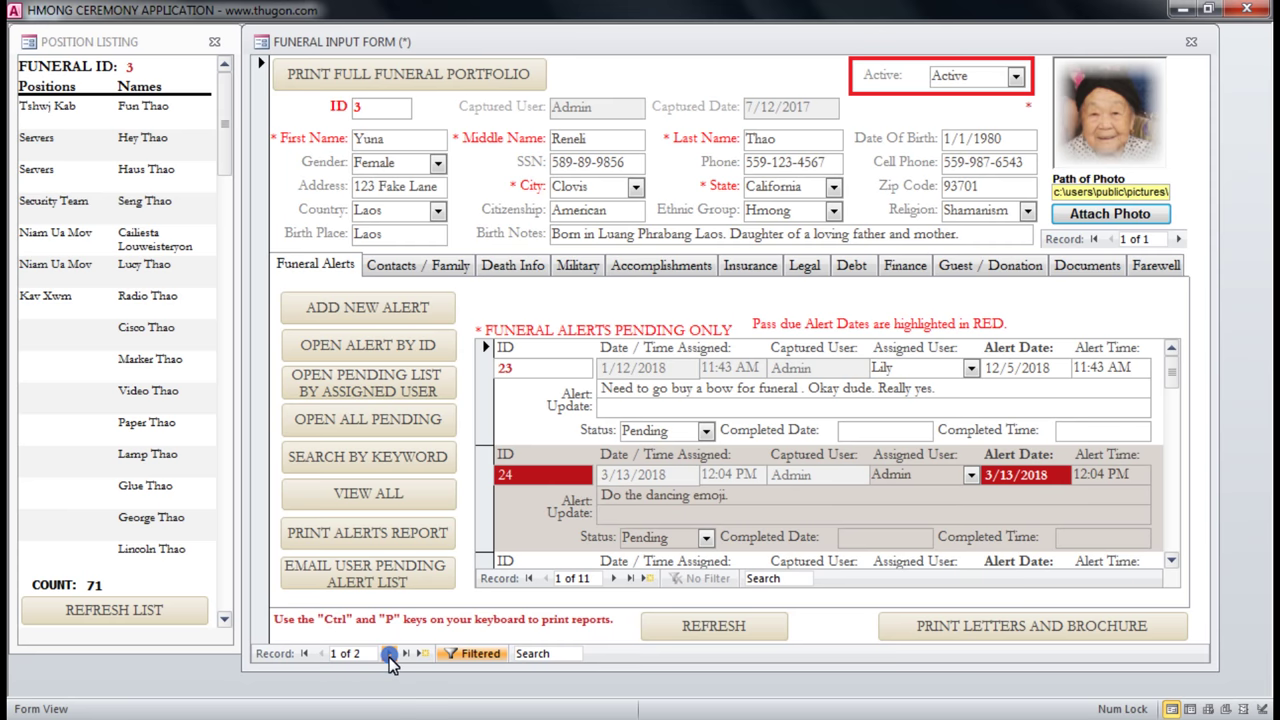
click(388, 653)
click(388, 655)
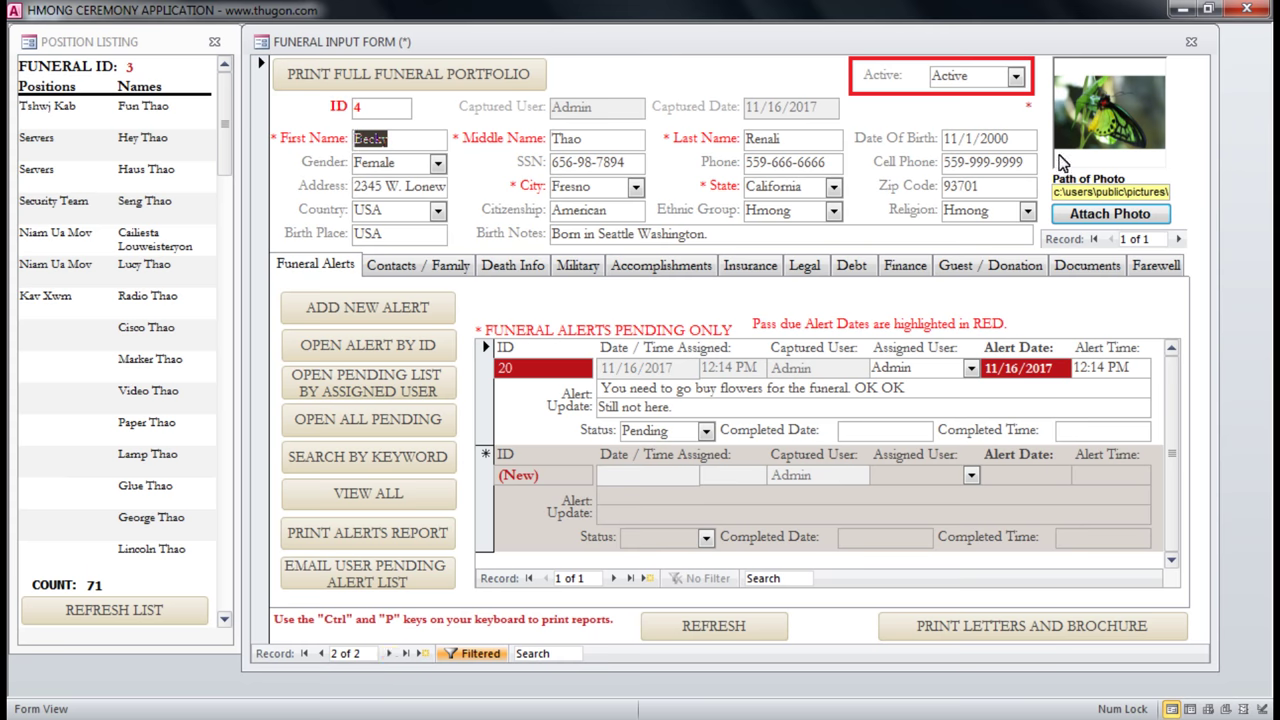
click(405, 138)
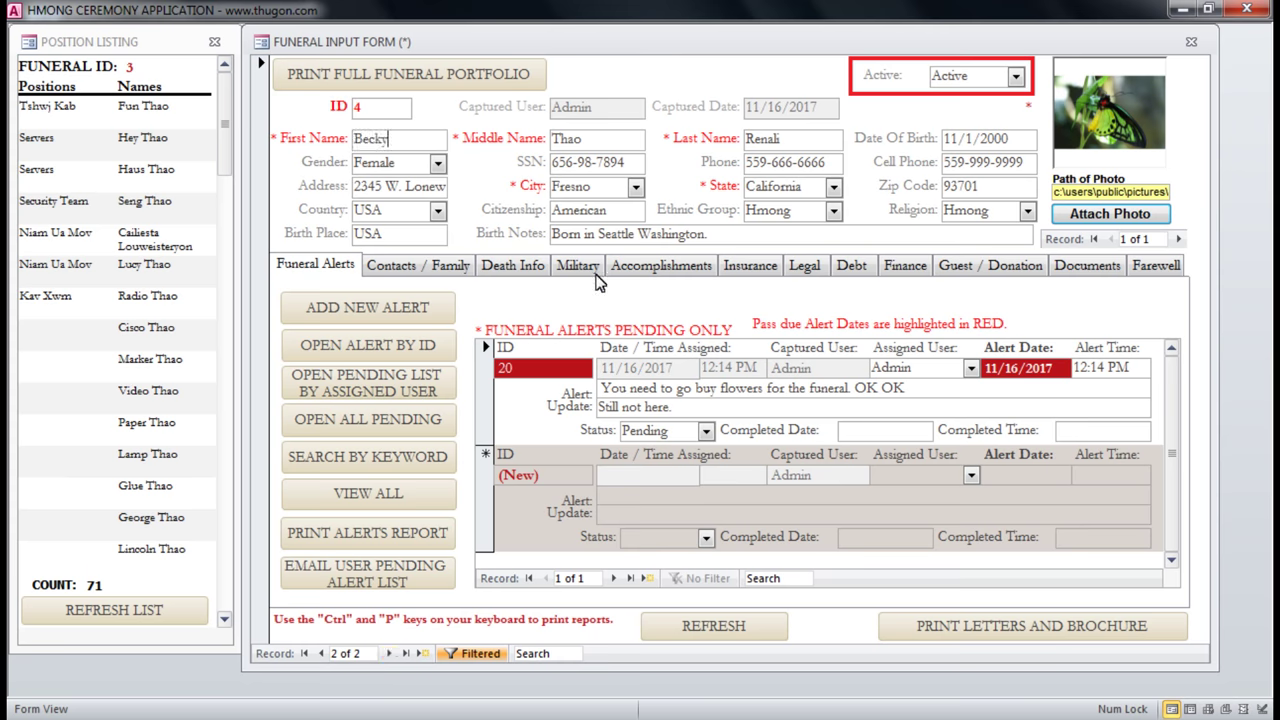
Browse funeral 4's tabs from contacts through guests and donations, then refresh its position listing.
click(421, 264)
click(512, 265)
click(577, 265)
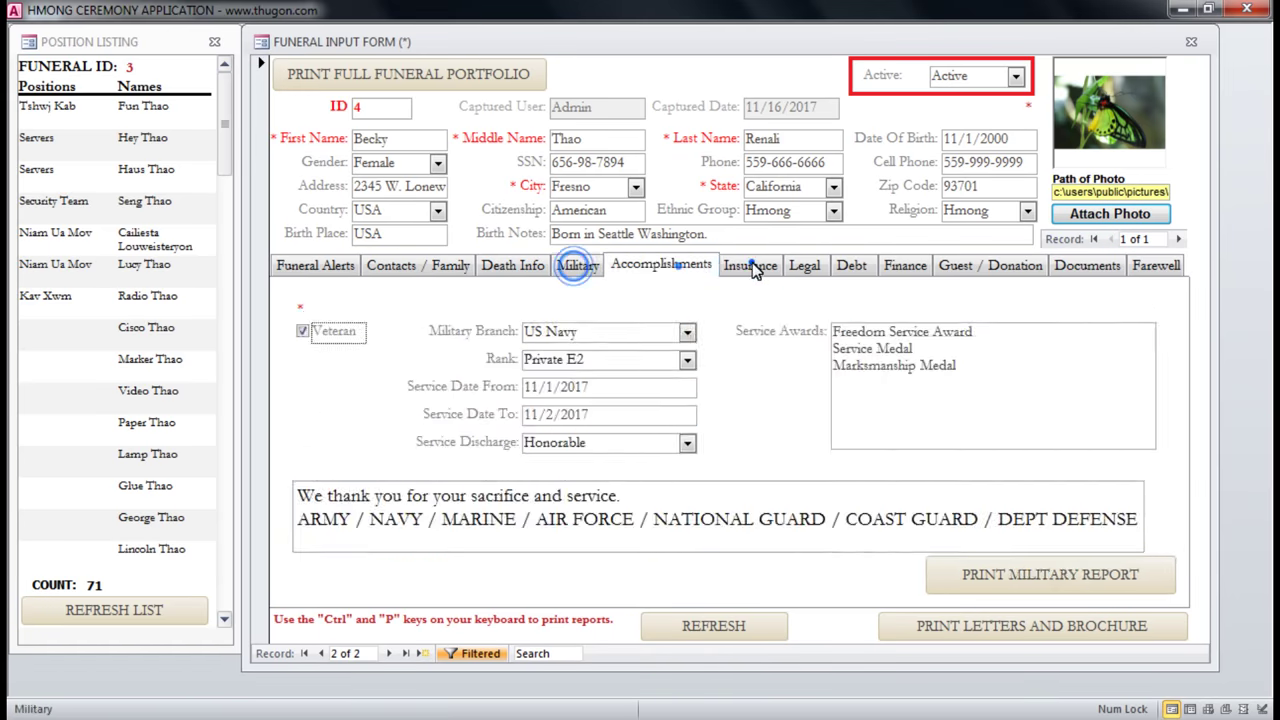
click(661, 265)
click(750, 265)
click(826, 268)
click(851, 266)
click(904, 266)
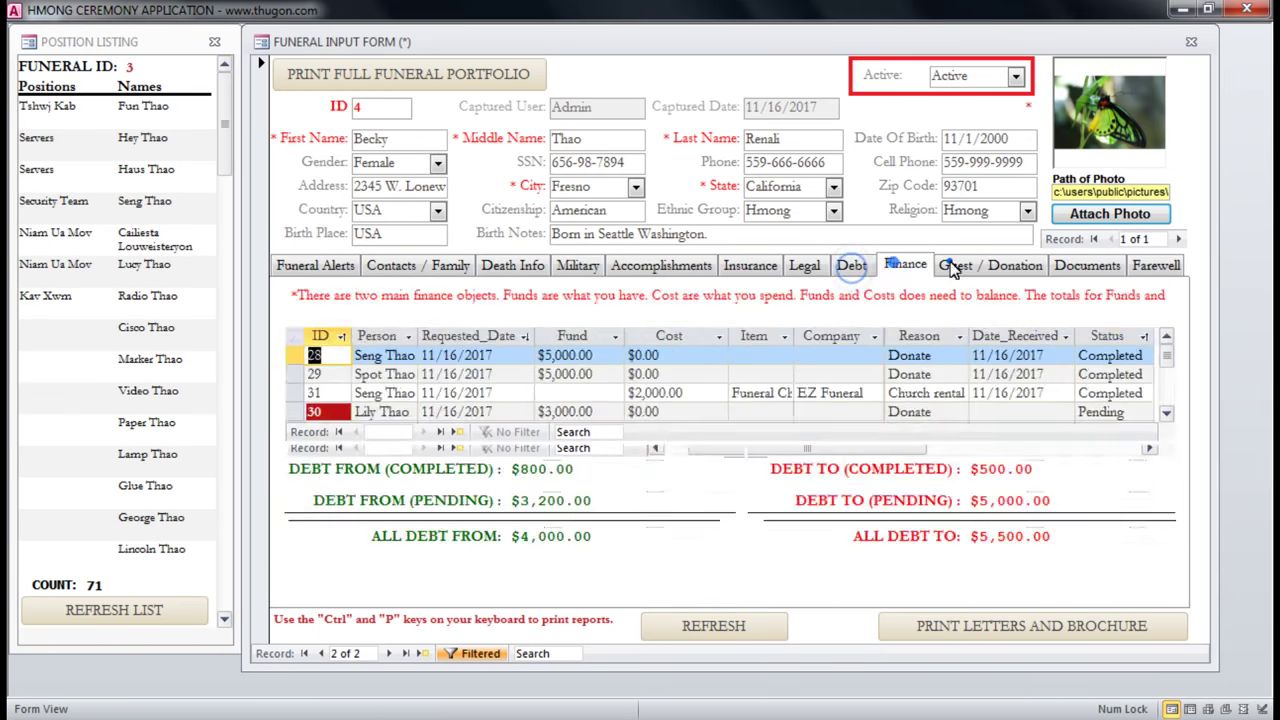
click(953, 266)
click(331, 265)
click(62, 40)
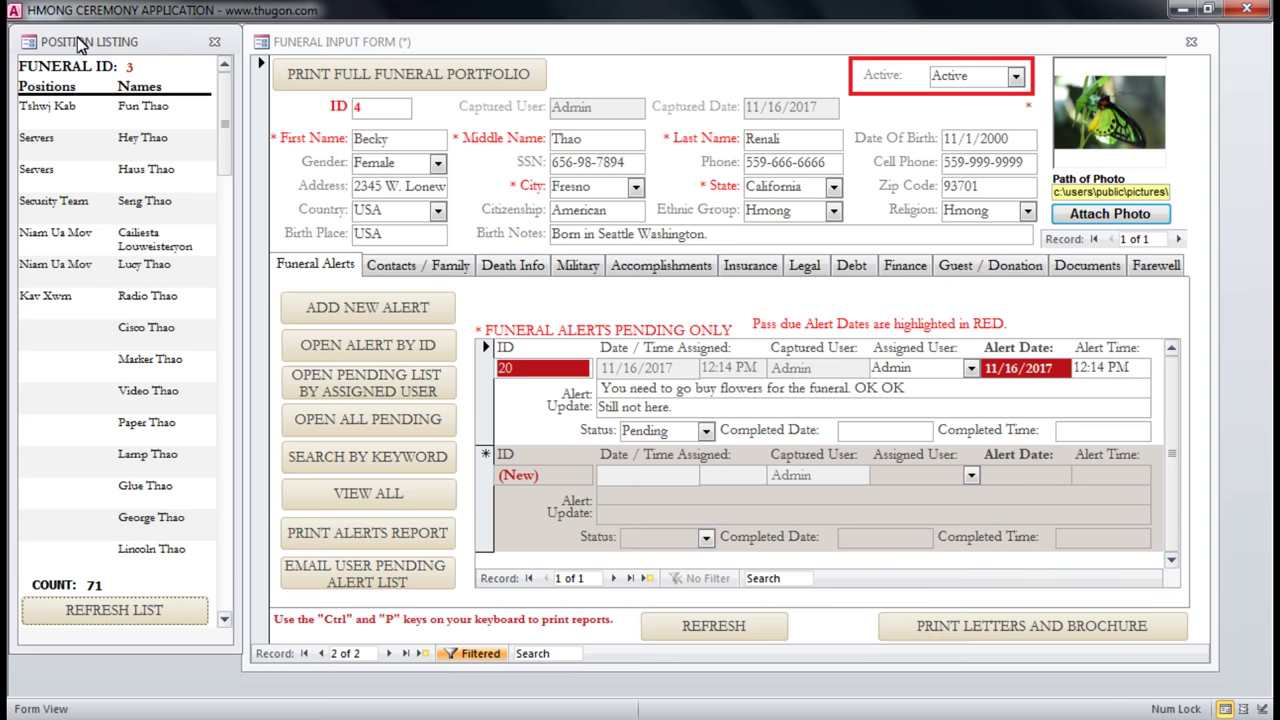
click(118, 612)
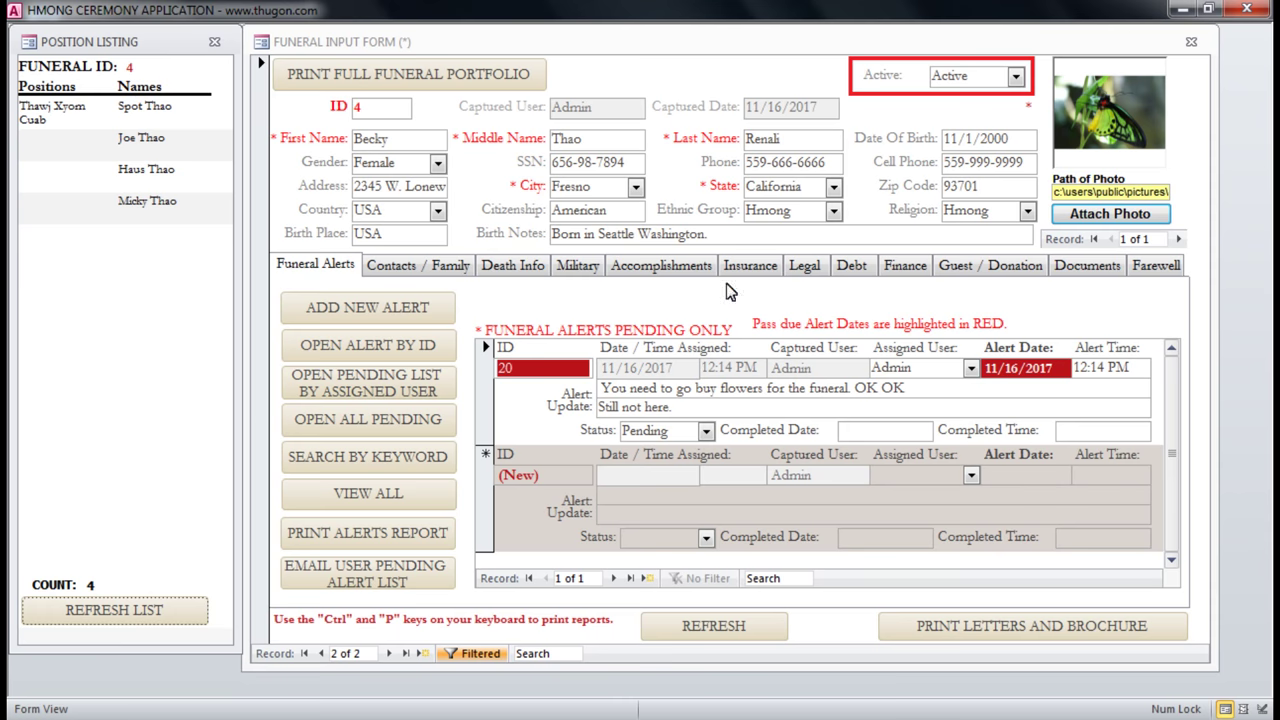
Set funeral 4's Active status to Inactive and close the input form.
click(416, 141)
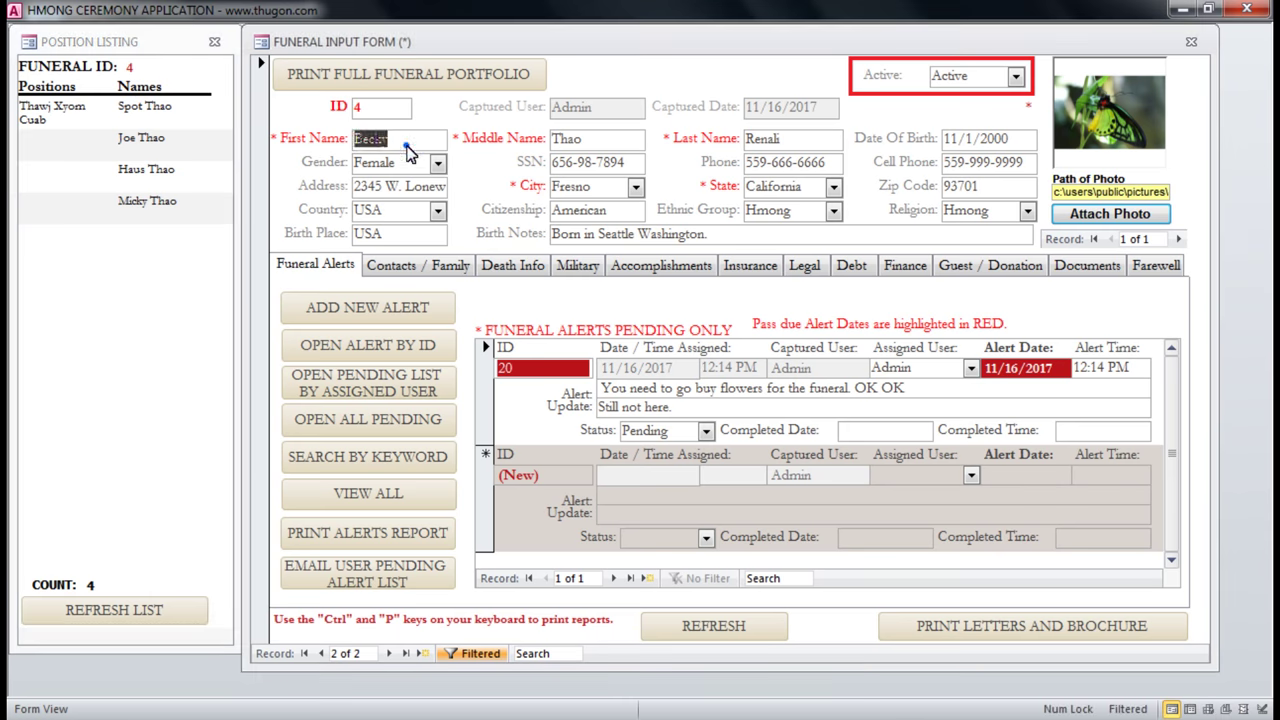
key(Right)
click(1016, 76)
click(981, 116)
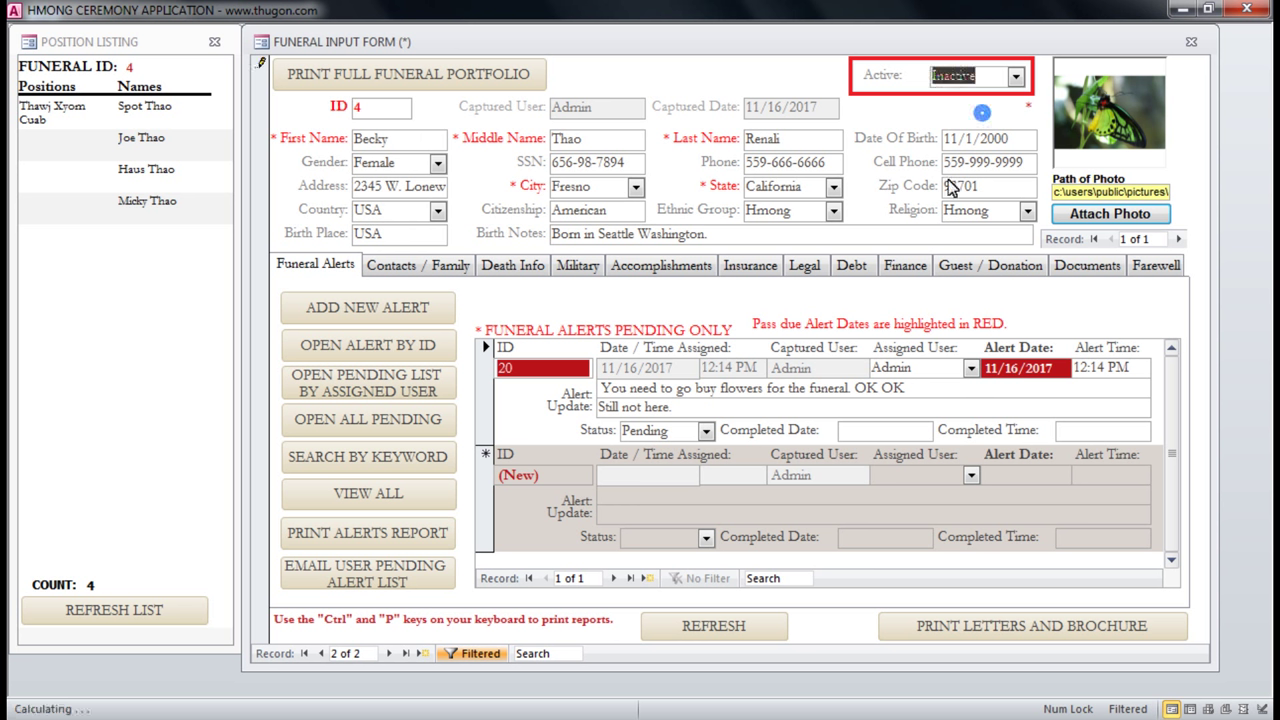
click(1190, 45)
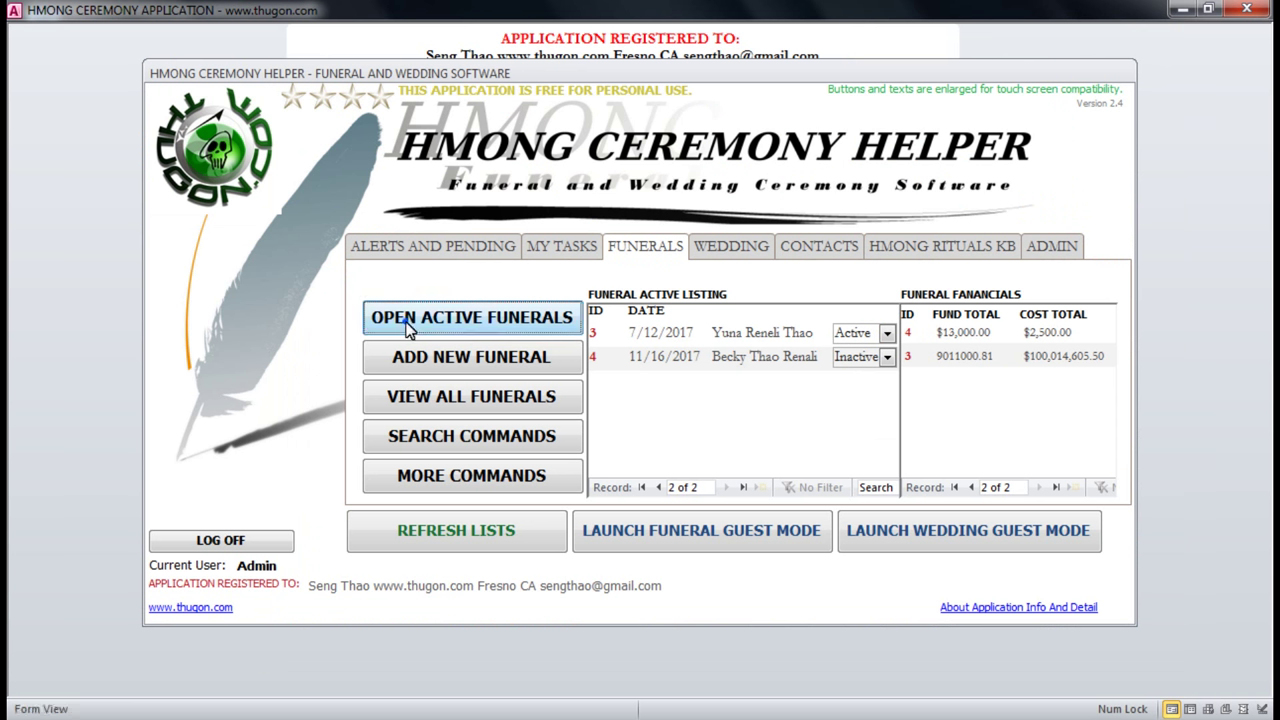
Open the active funerals, step through the records back to funeral 3, and close the form.
click(408, 322)
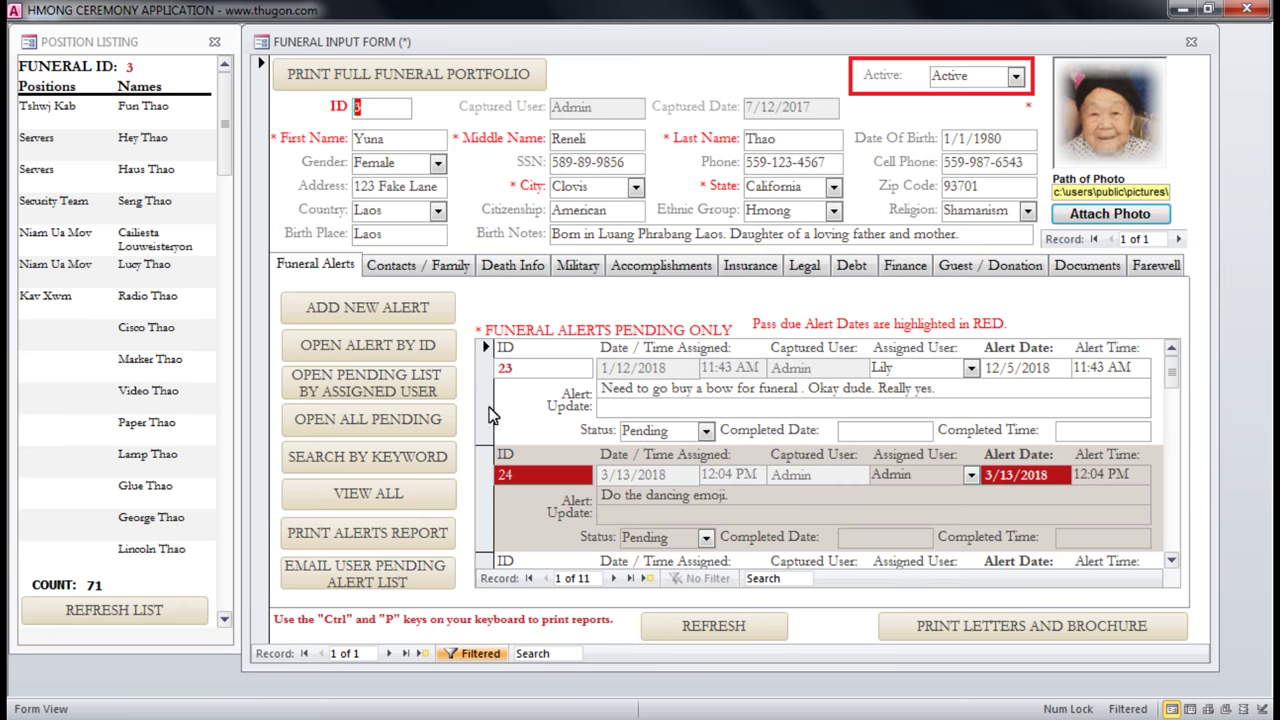
click(334, 653)
click(389, 653)
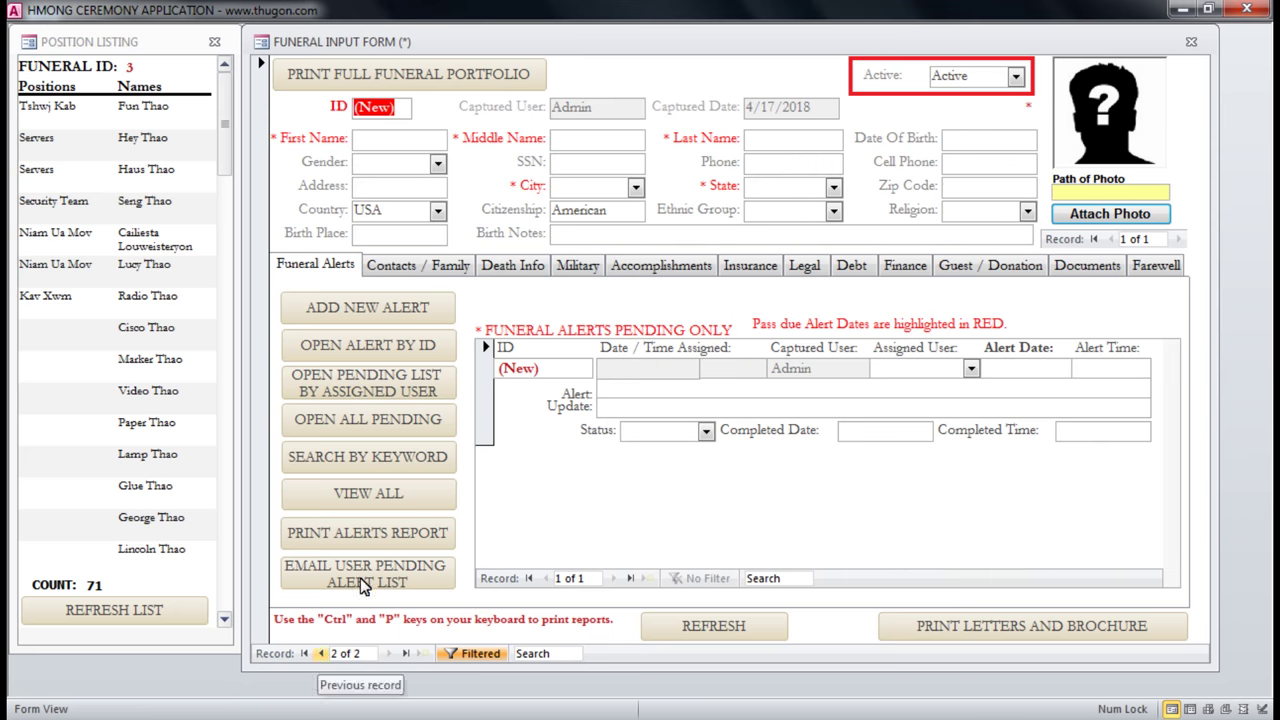
click(321, 653)
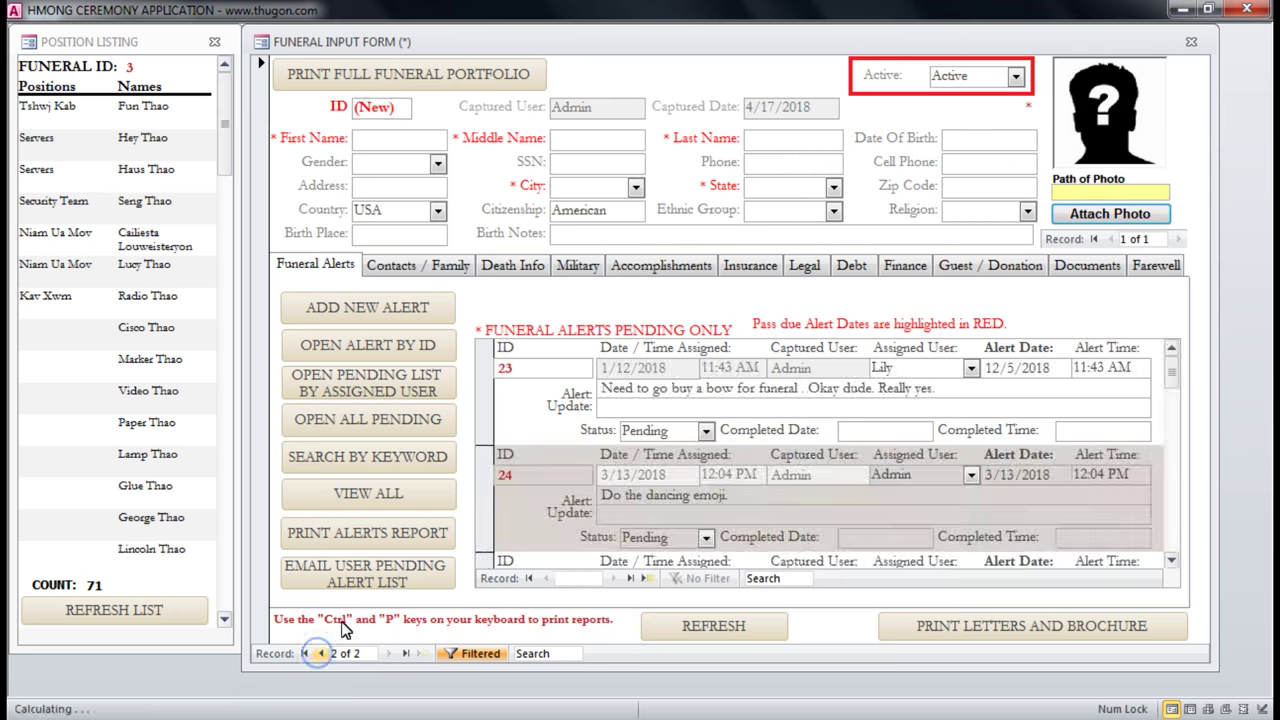
click(1193, 43)
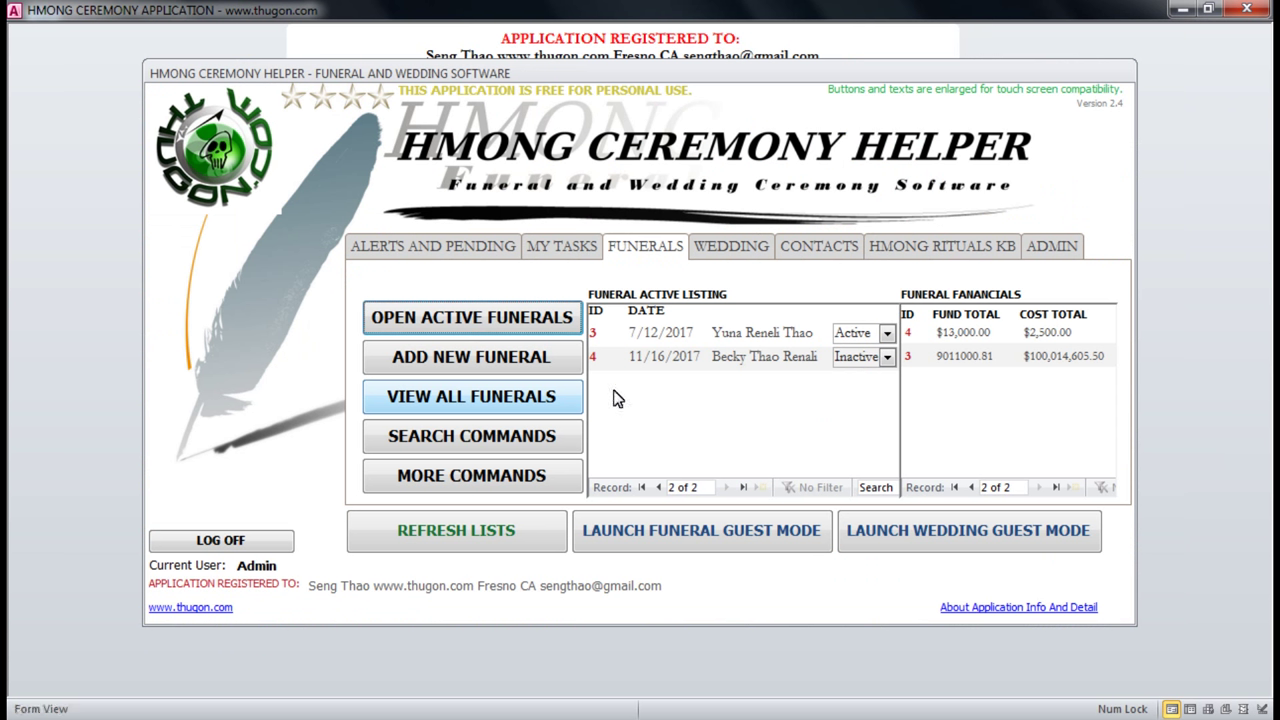
Refresh the funeral and finance lists, then open all funeral records from the Funerals overview.
click(603, 362)
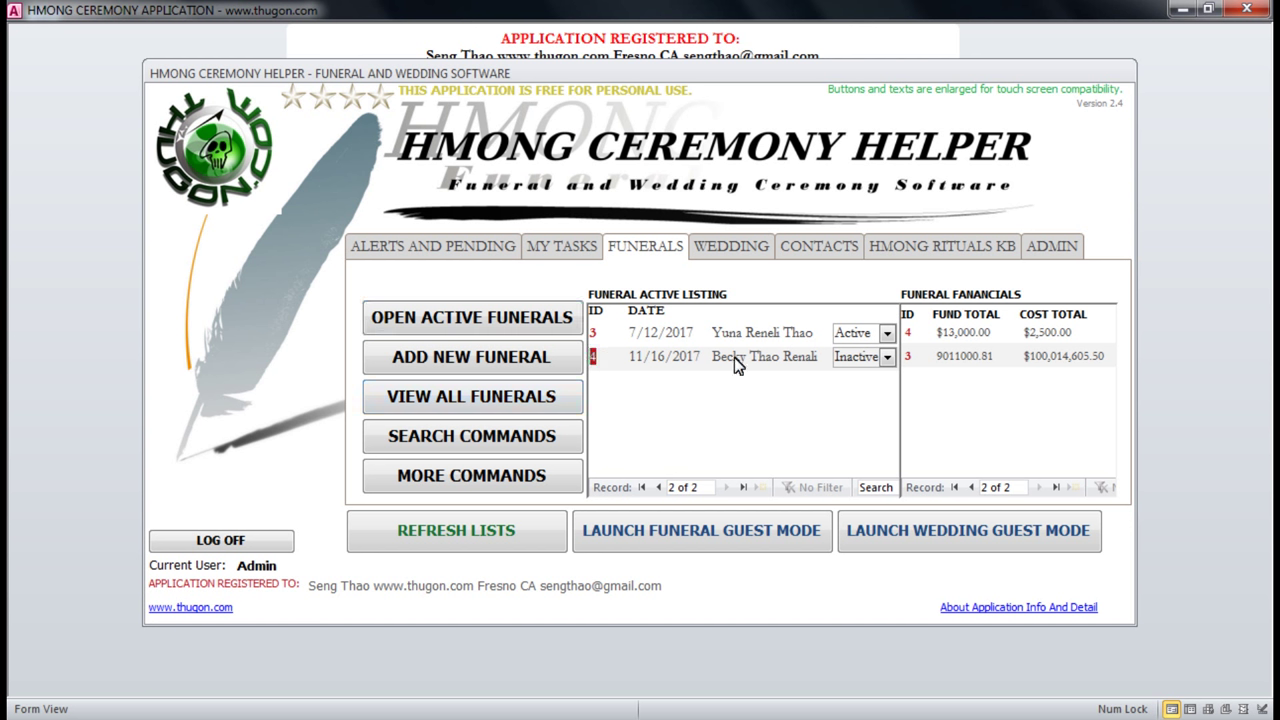
drag(711, 362, 779, 368)
click(471, 529)
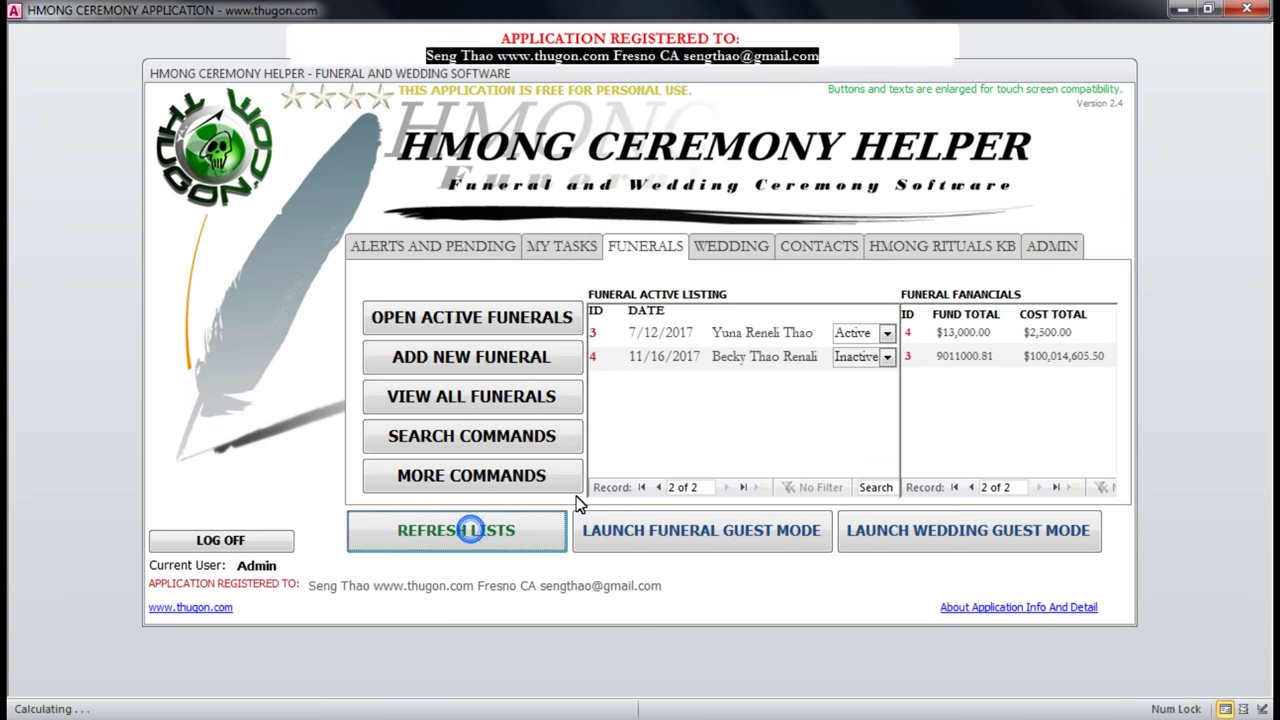
click(630, 250)
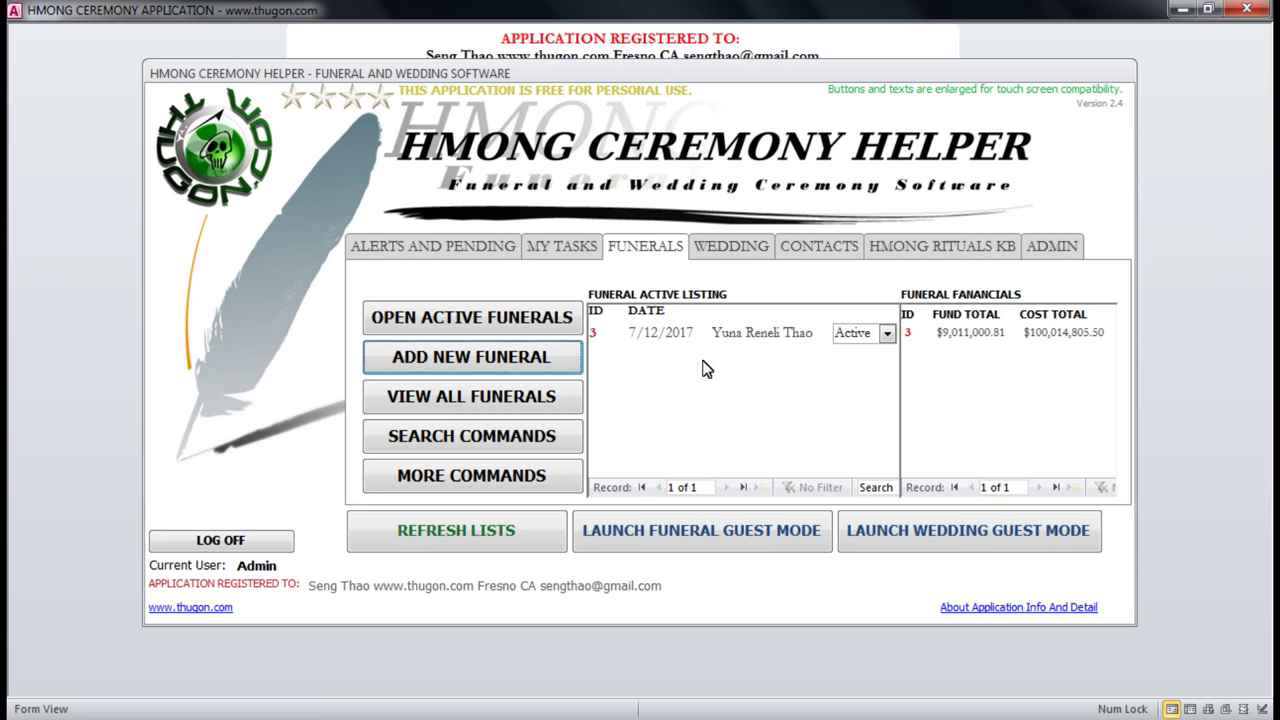
click(430, 405)
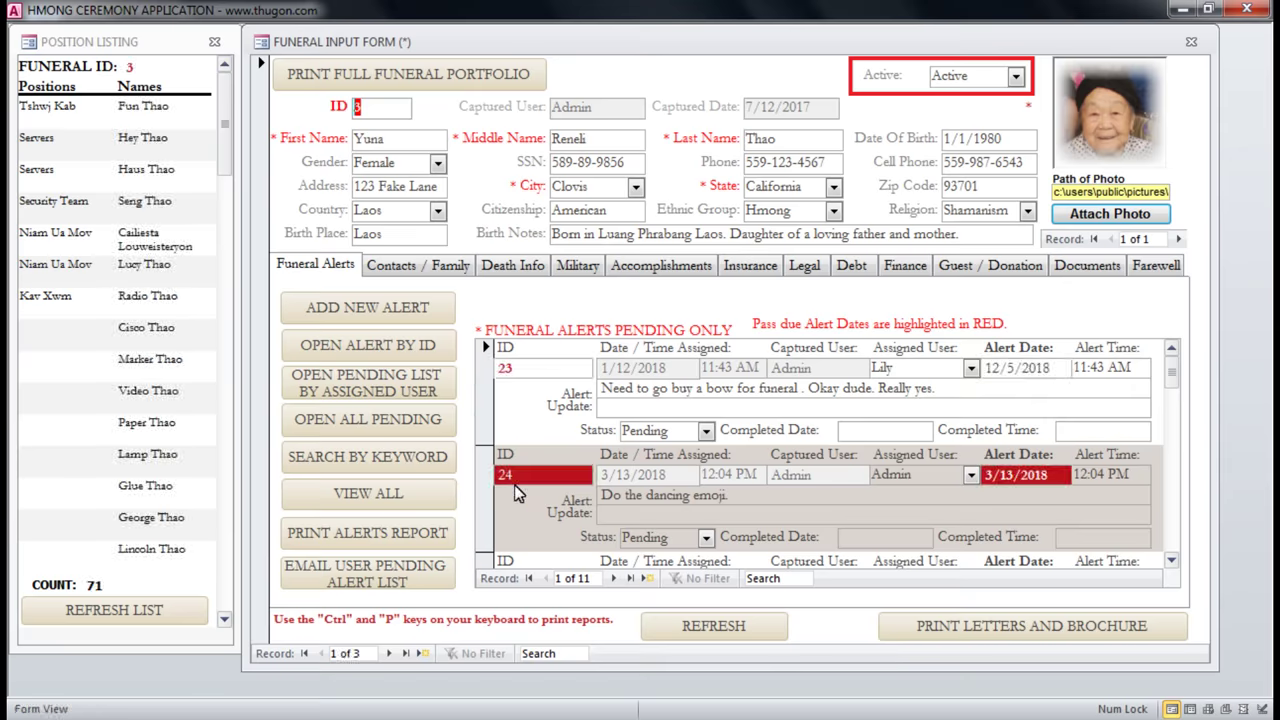
click(389, 656)
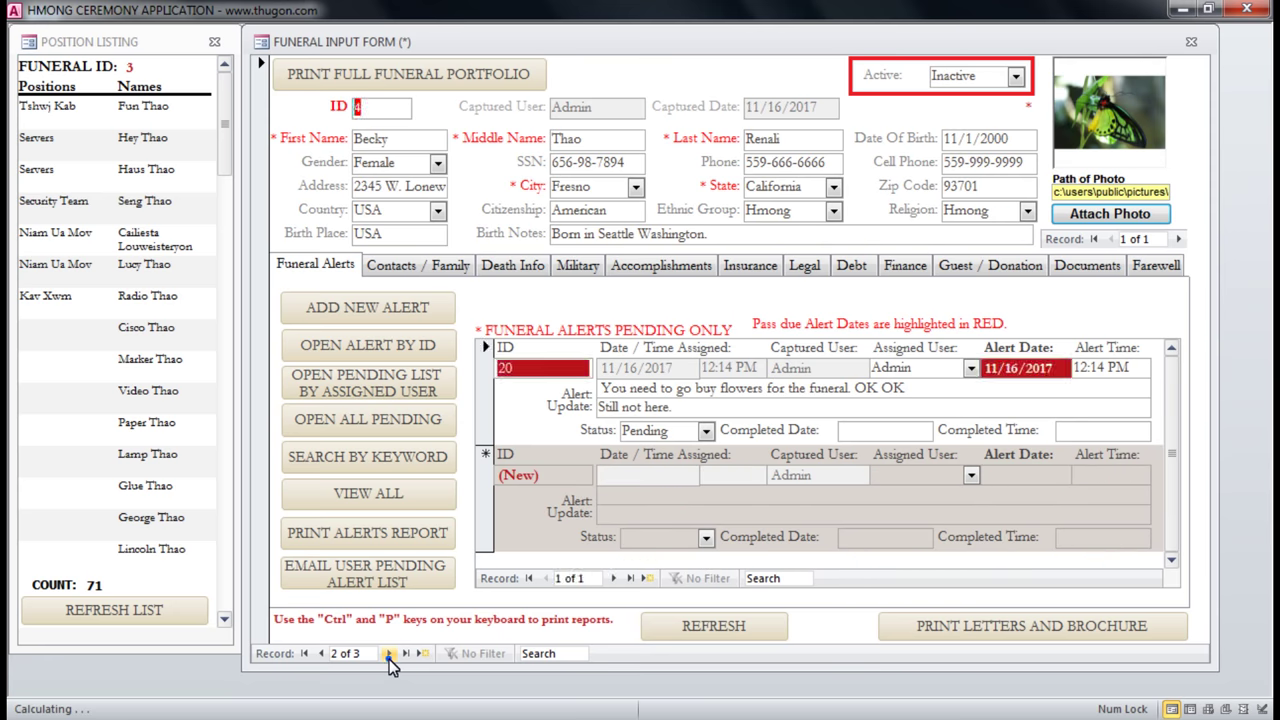
click(389, 655)
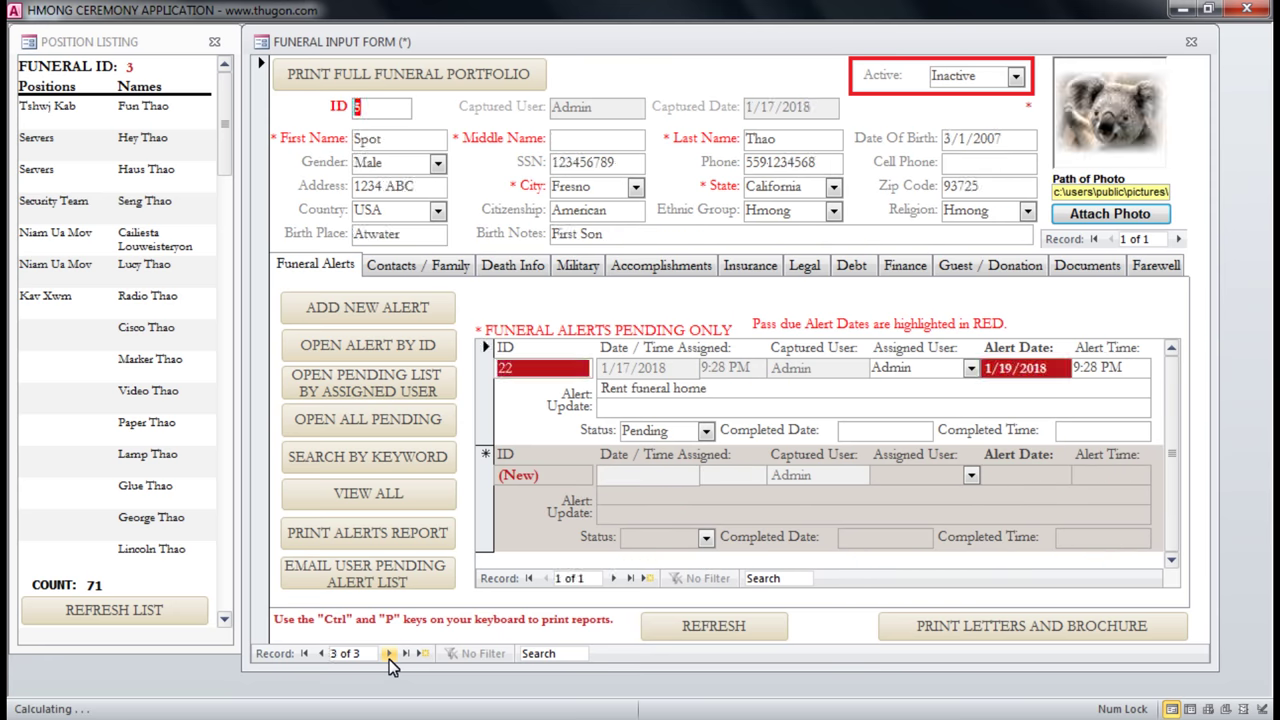
double_click(396, 141)
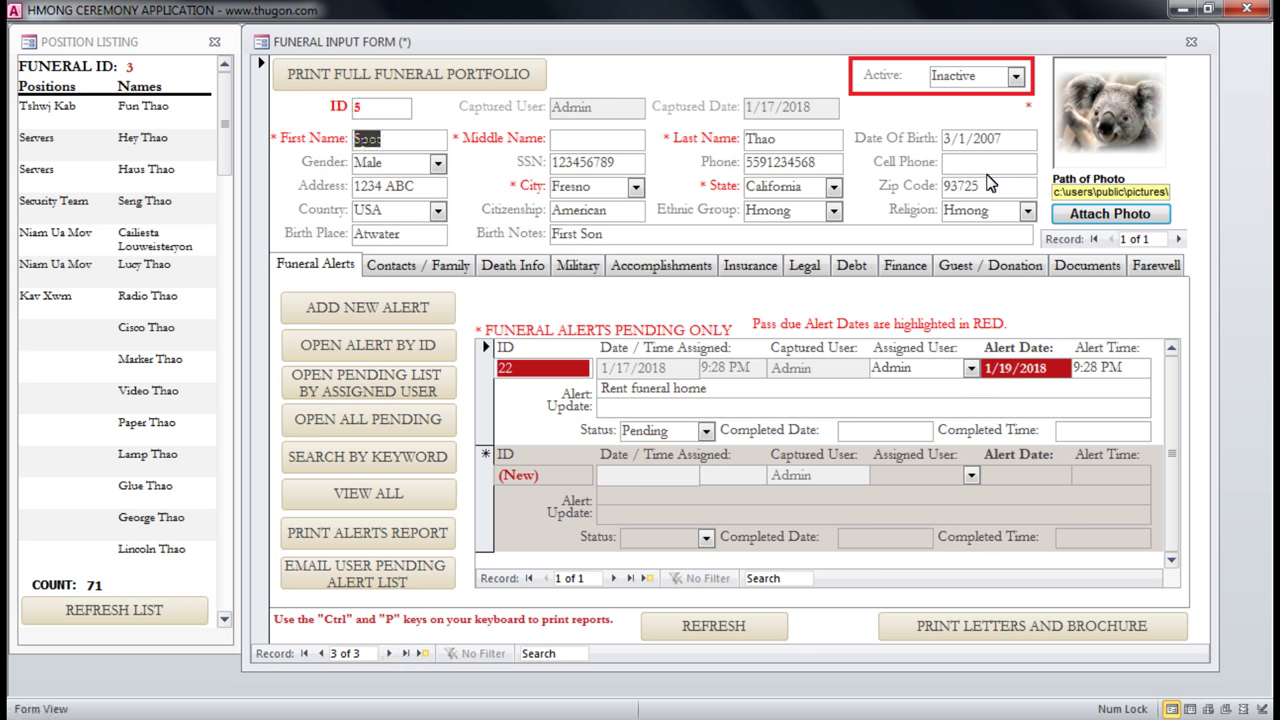
drag(977, 77, 960, 77)
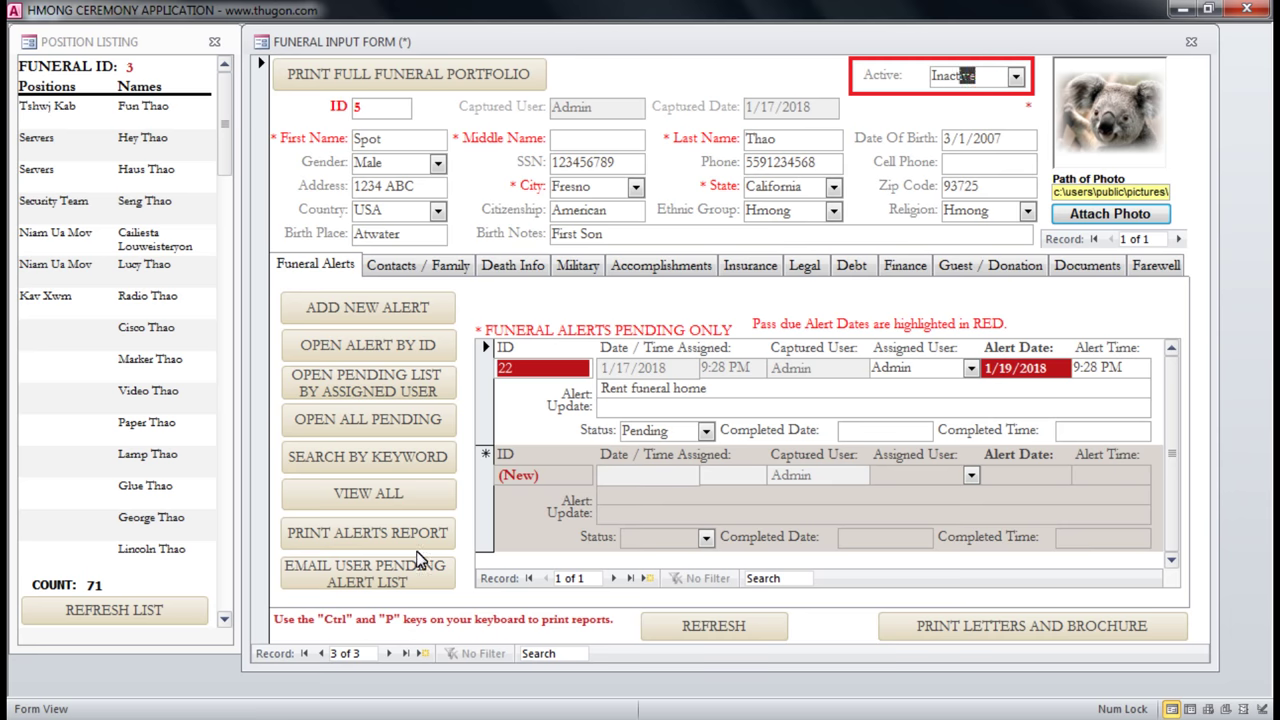
click(321, 653)
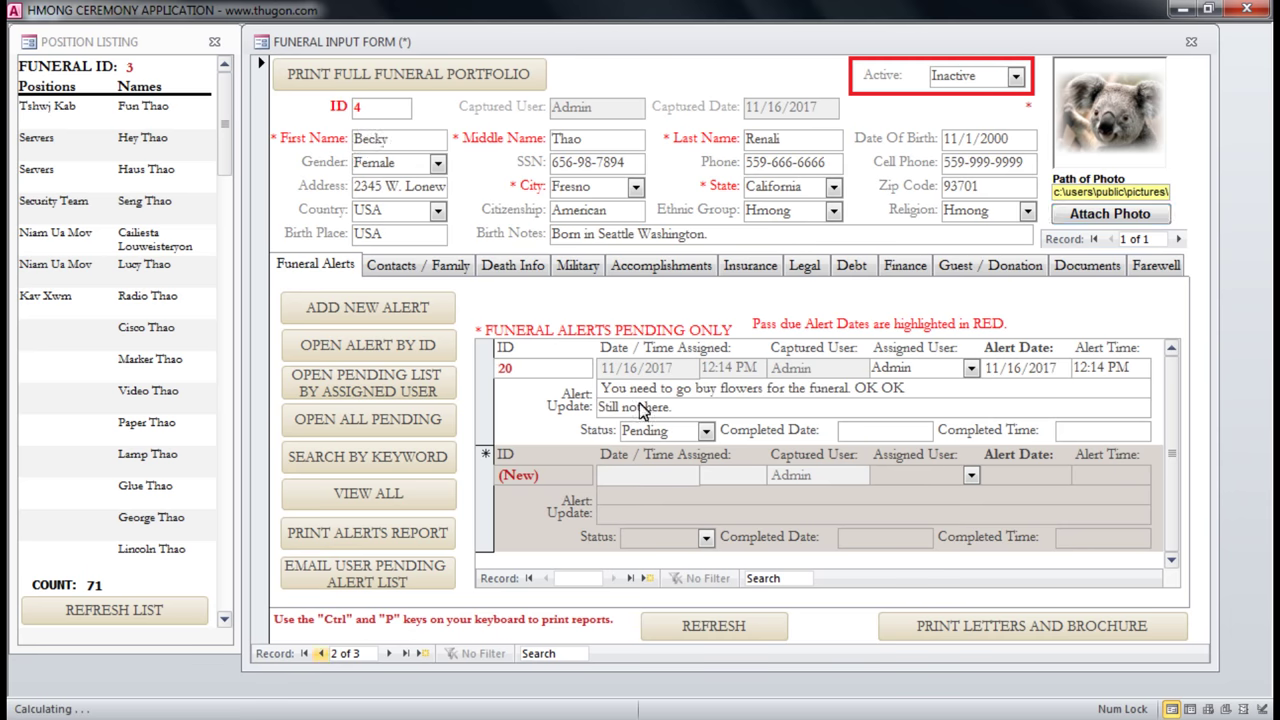
double_click(415, 143)
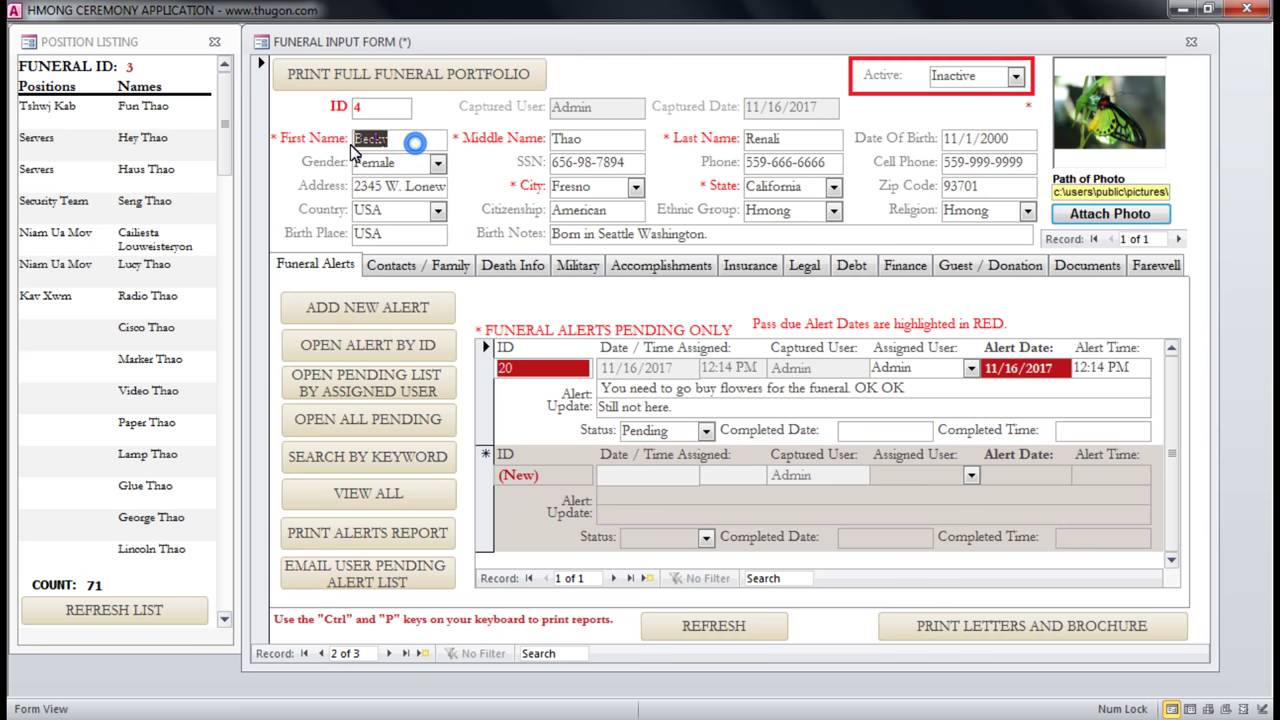
click(1015, 77)
click(990, 97)
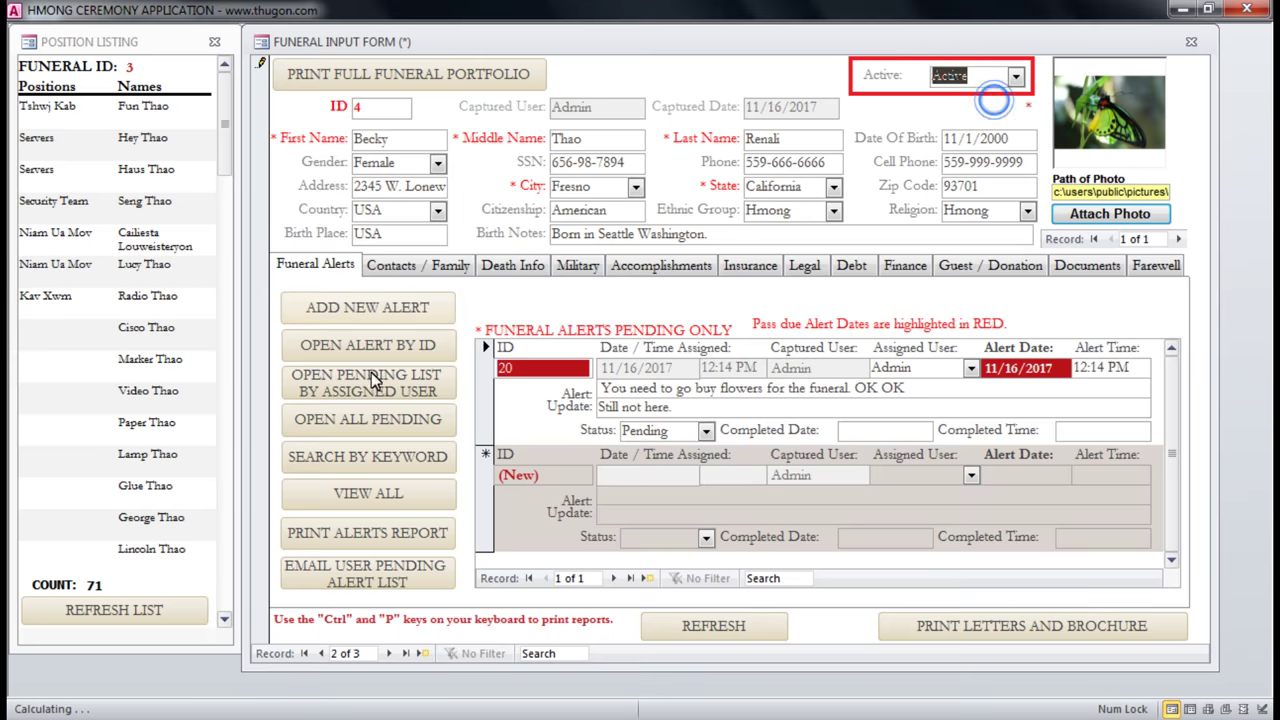
click(1195, 44)
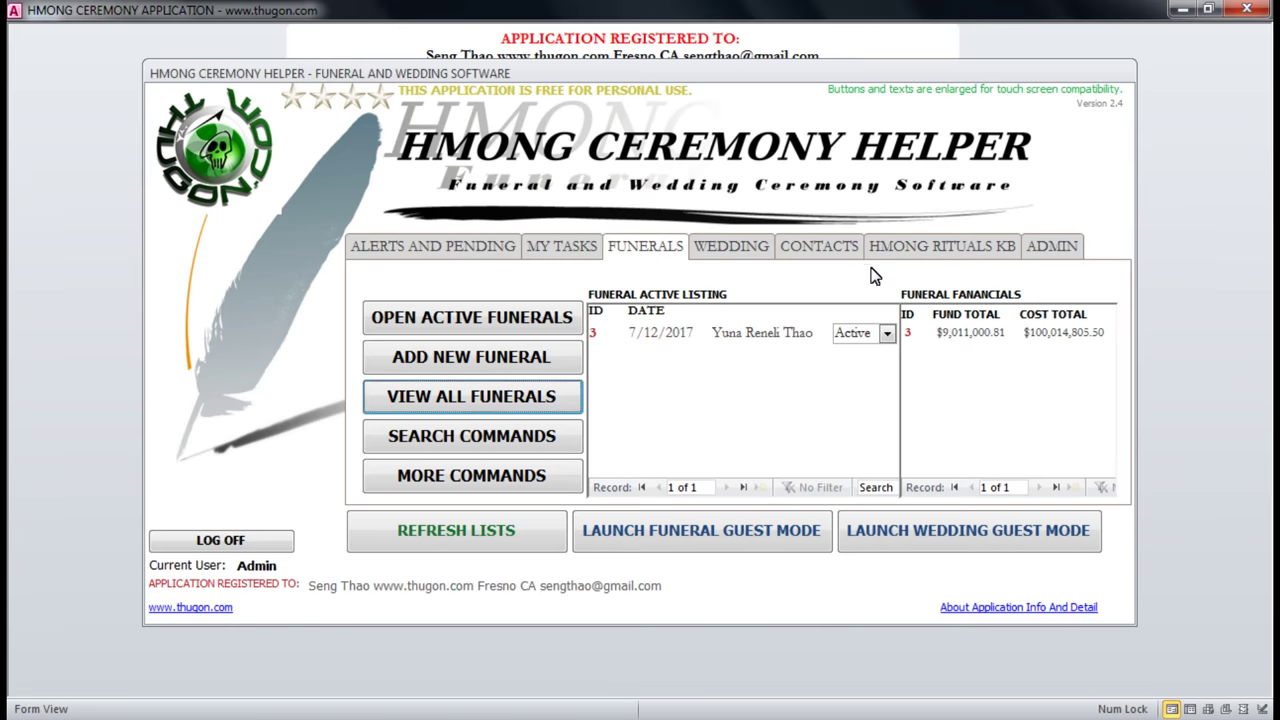
click(455, 315)
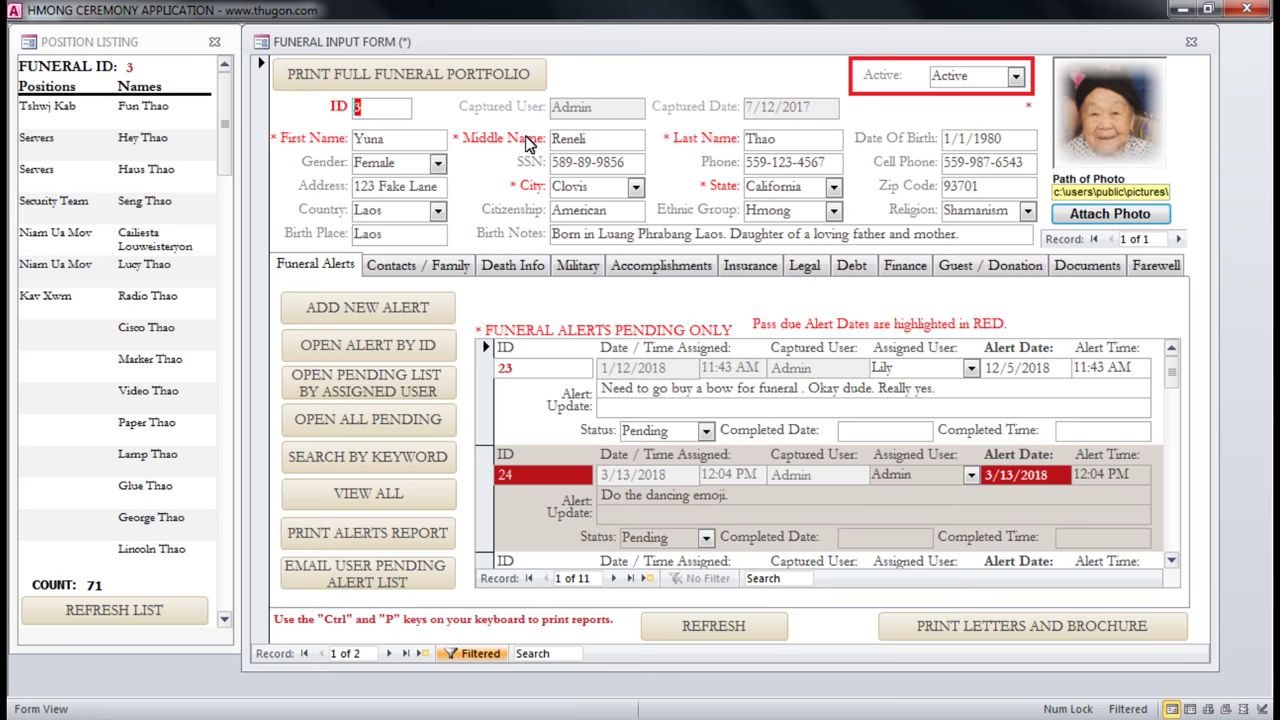
click(402, 138)
click(389, 653)
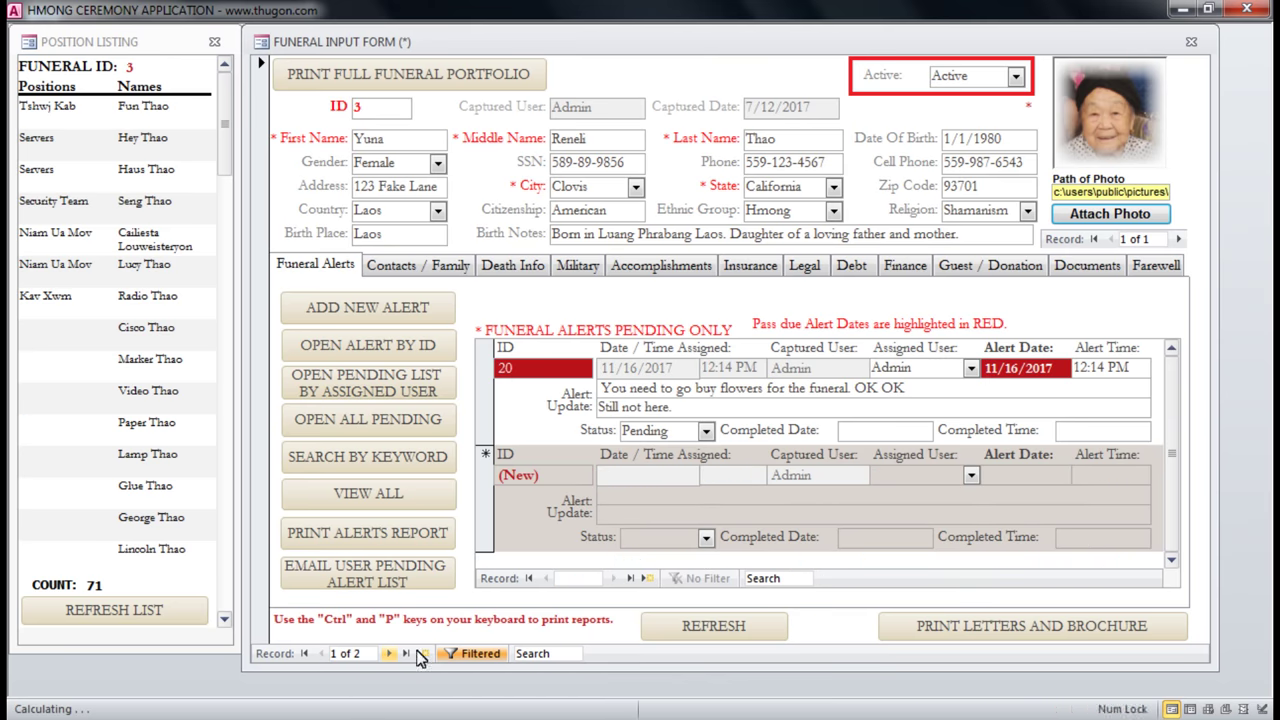
click(412, 138)
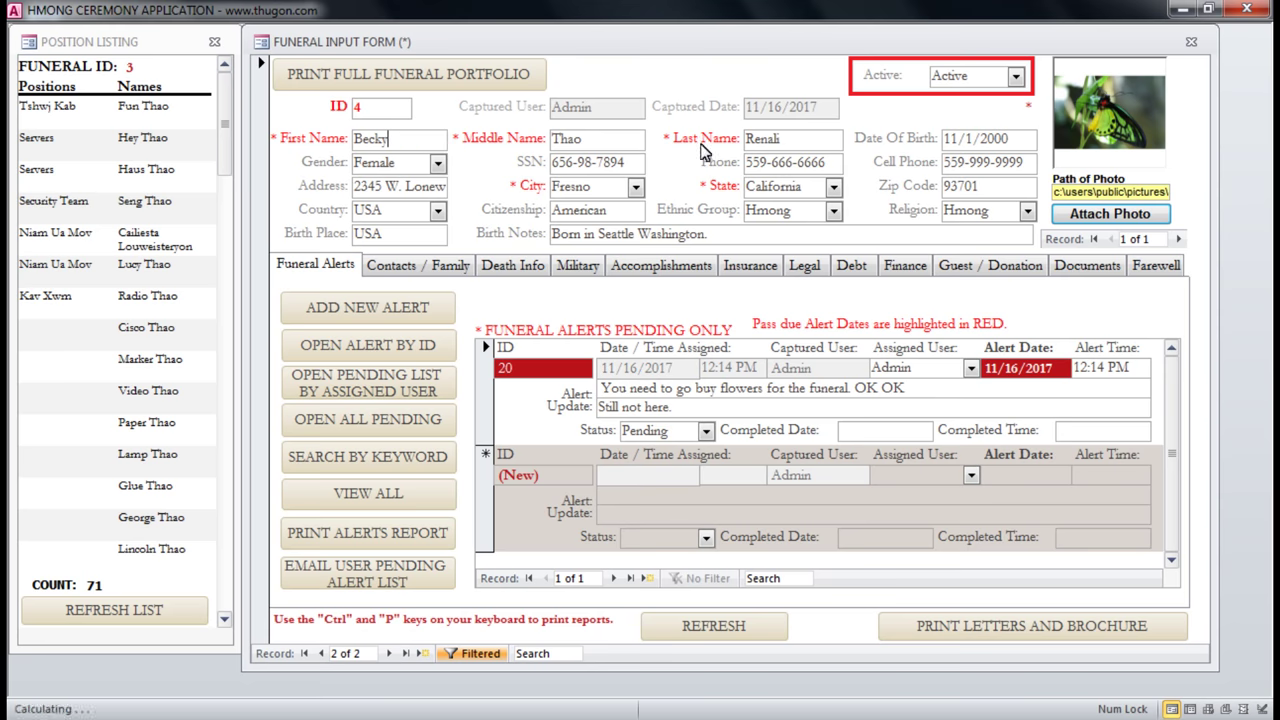
click(98, 613)
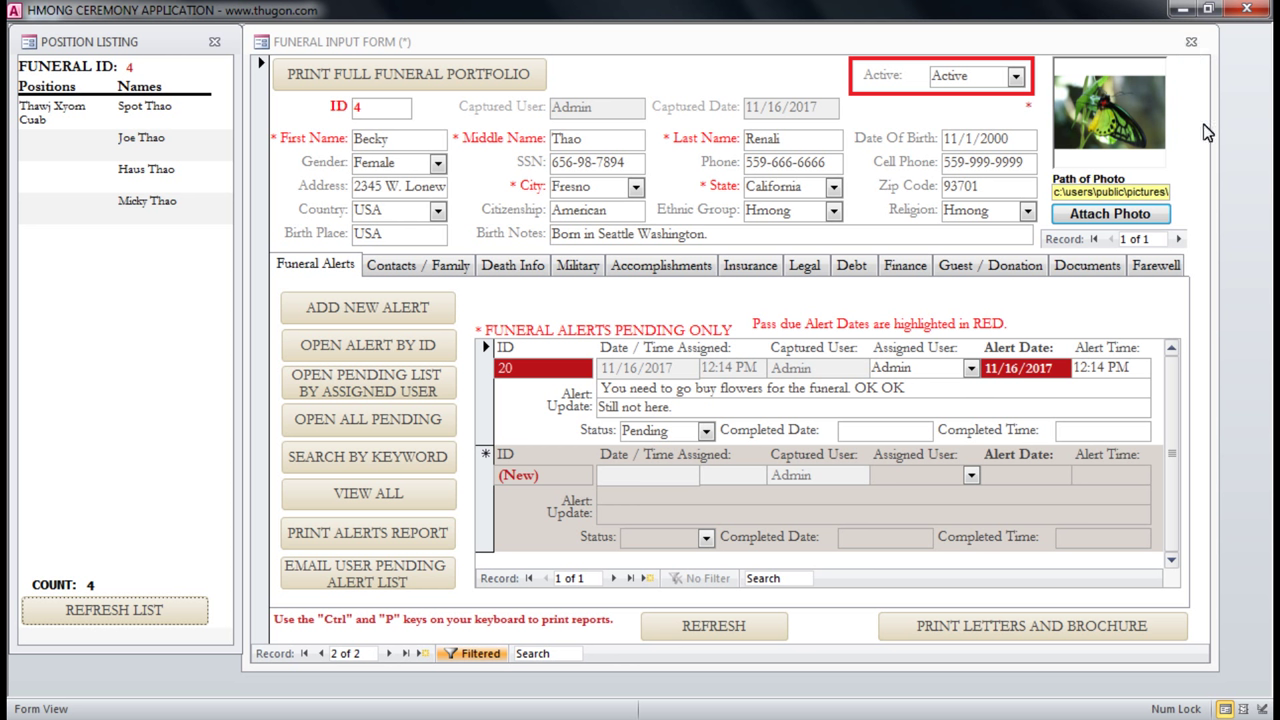
click(1196, 46)
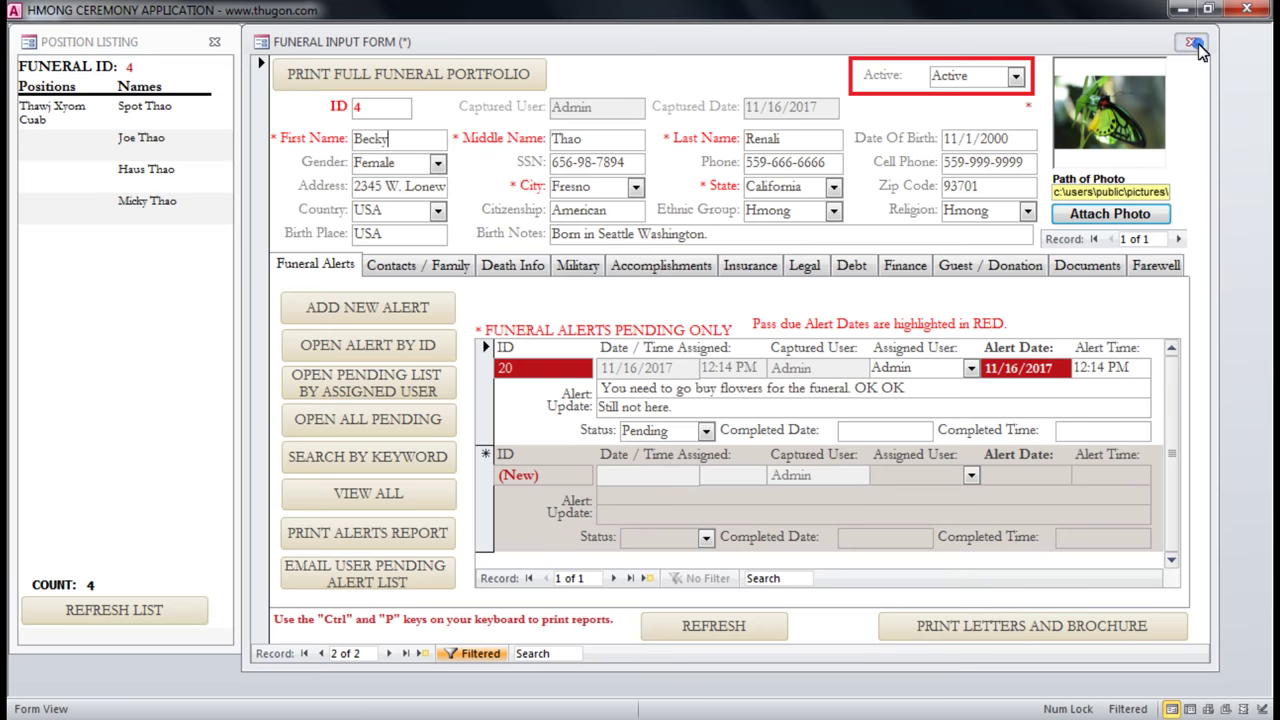
click(1191, 42)
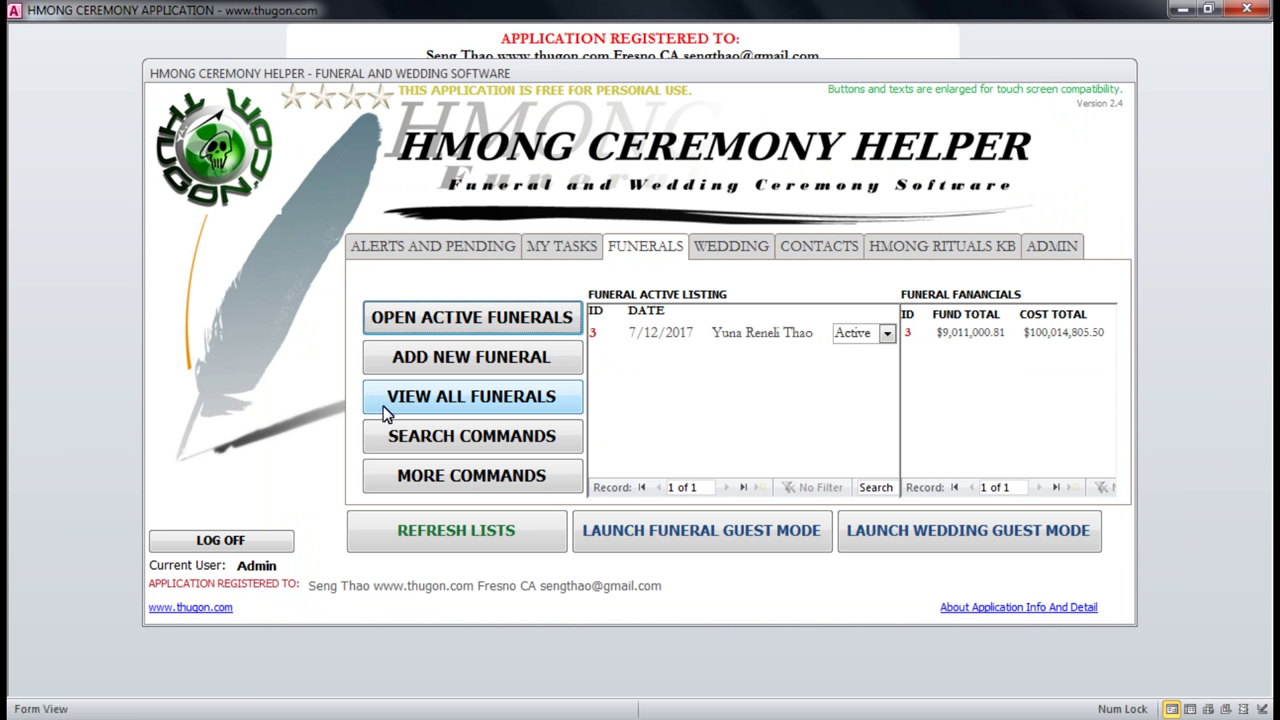
click(452, 478)
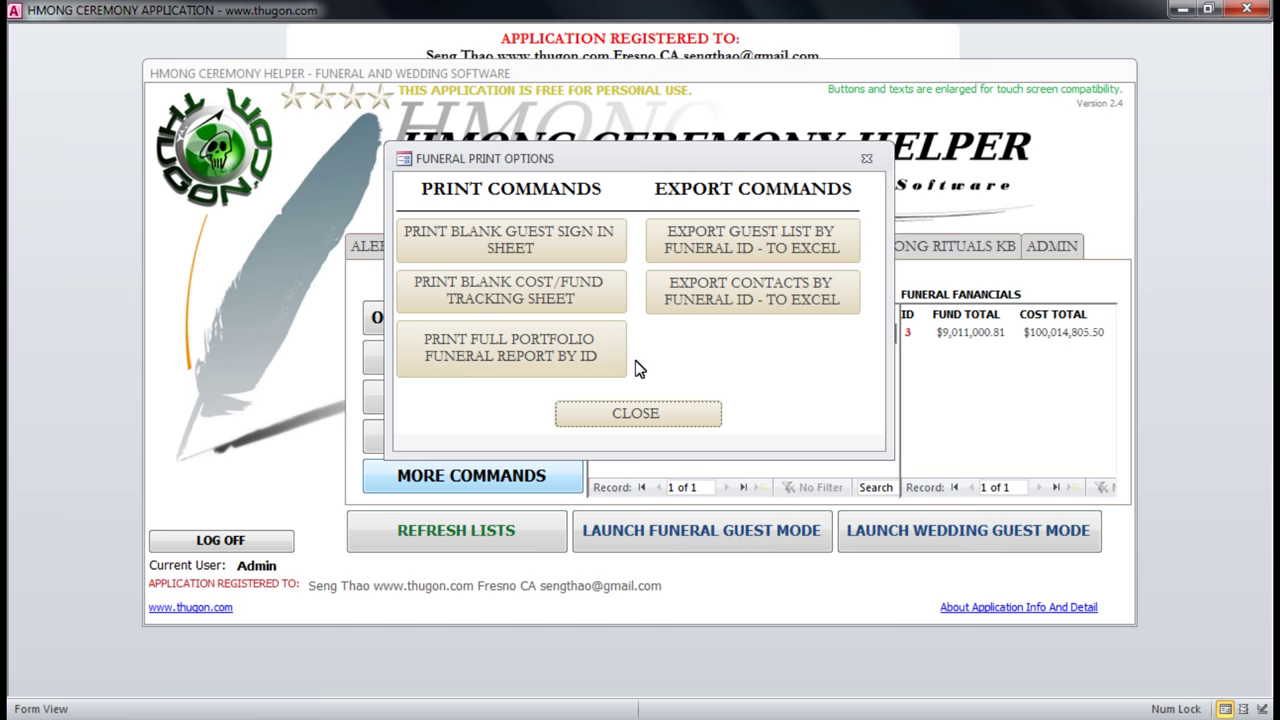
click(549, 294)
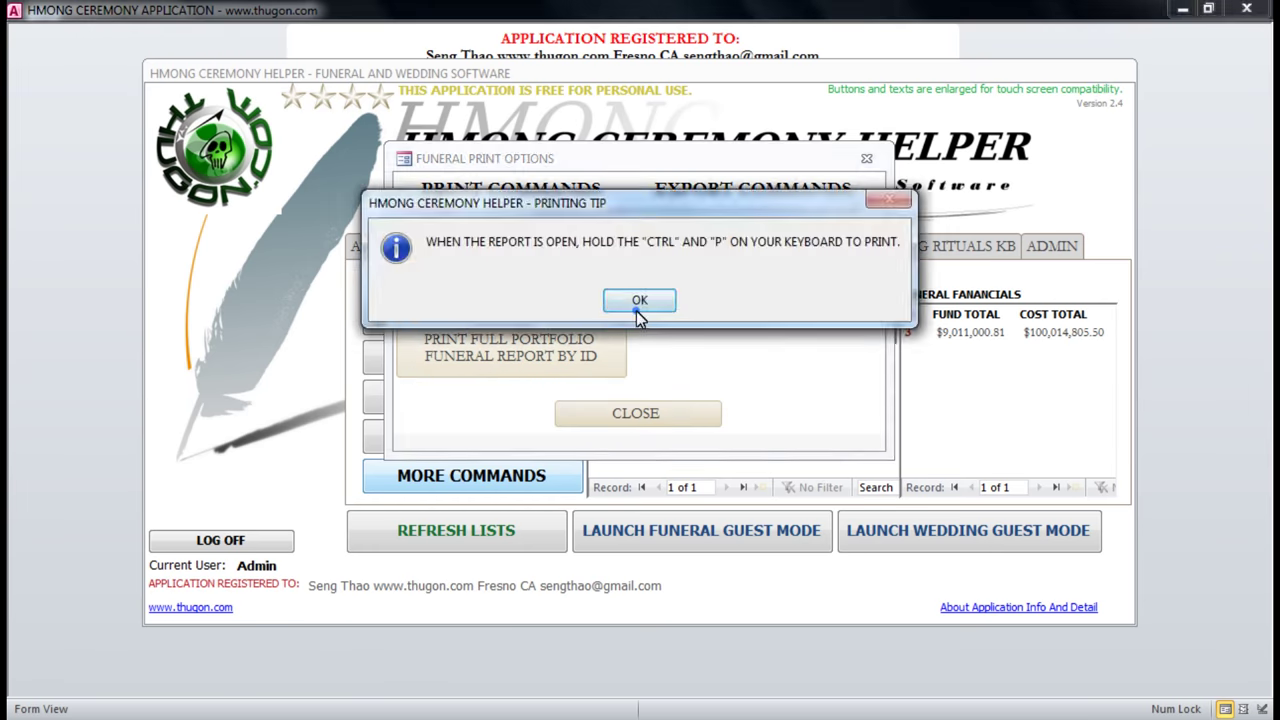
click(639, 301)
click(485, 205)
click(977, 66)
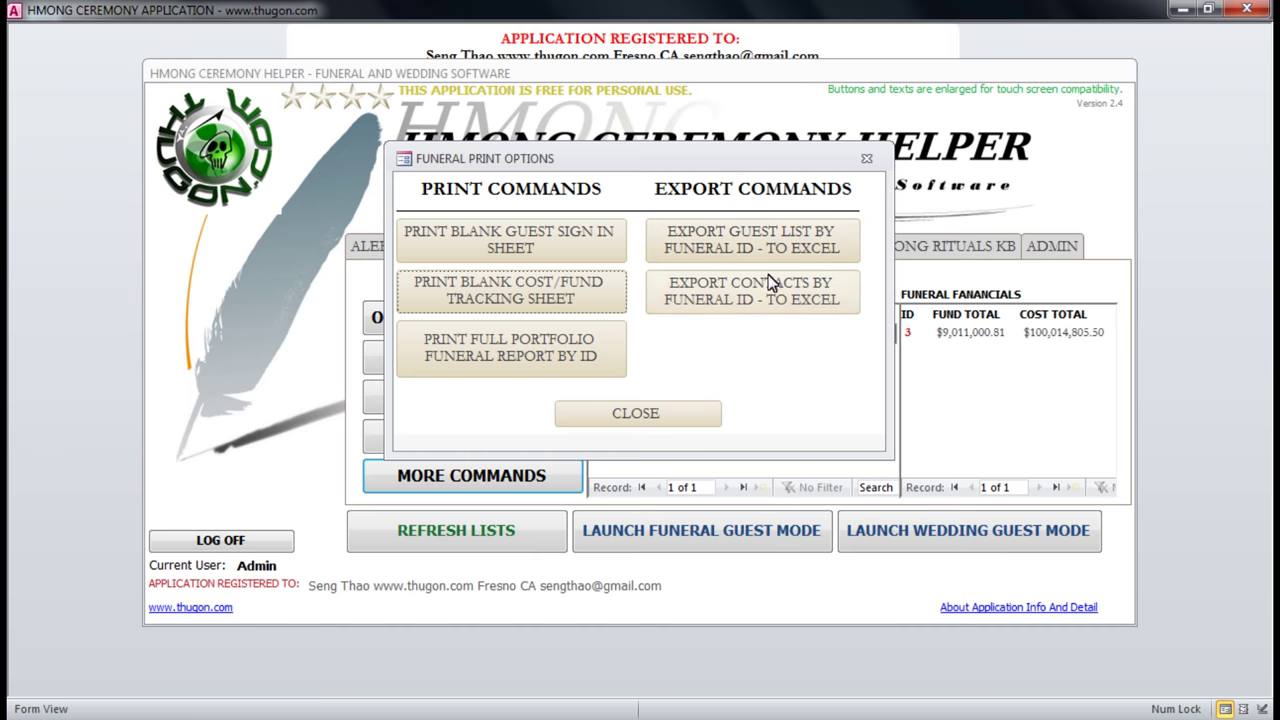
click(665, 417)
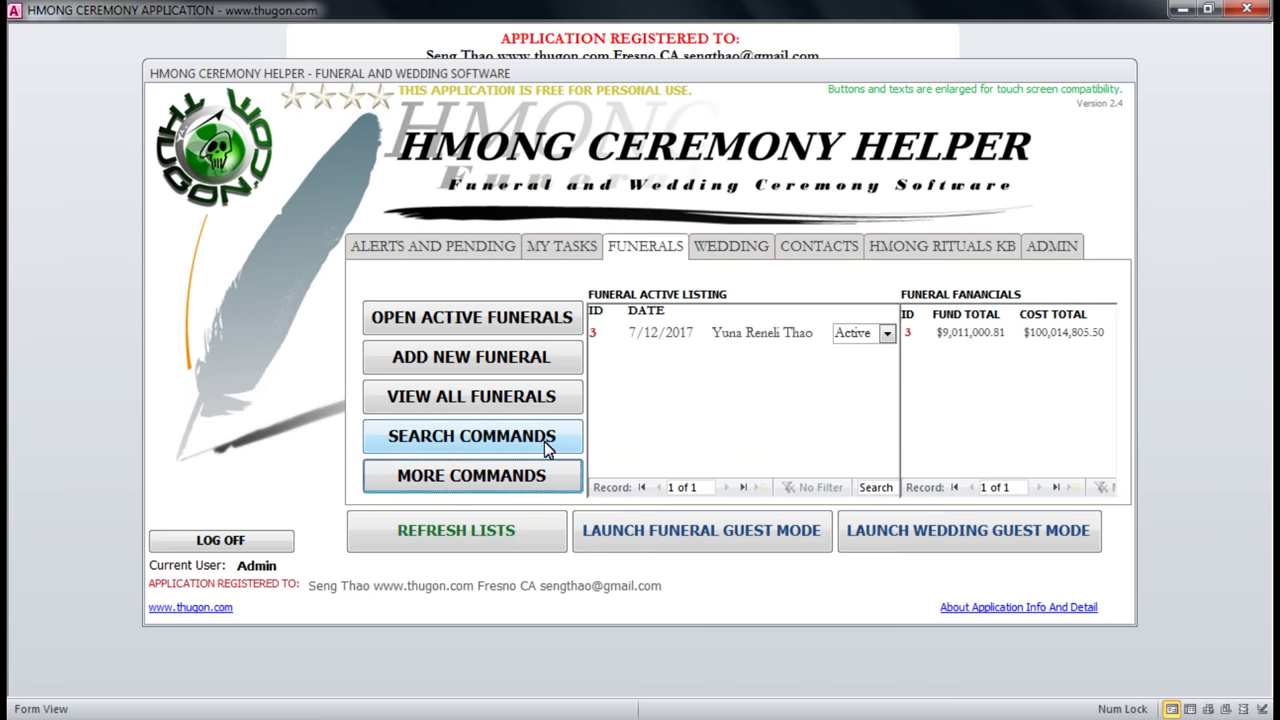
click(412, 438)
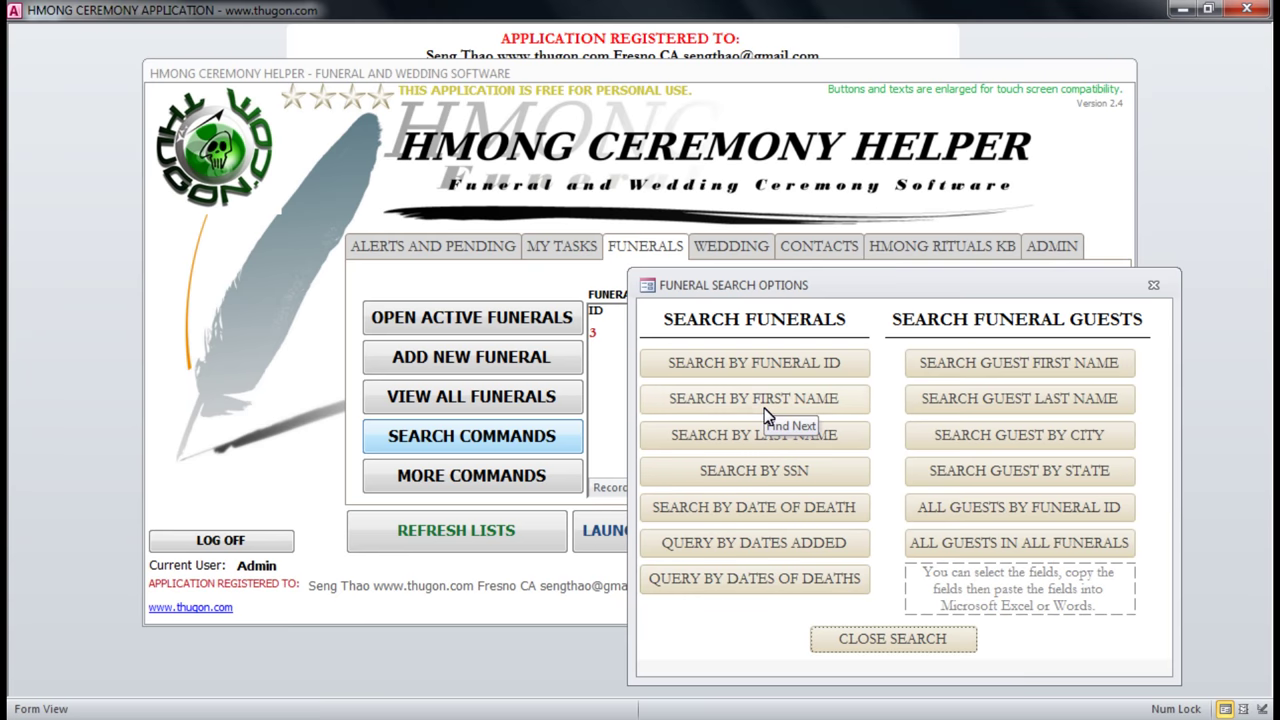
click(1153, 289)
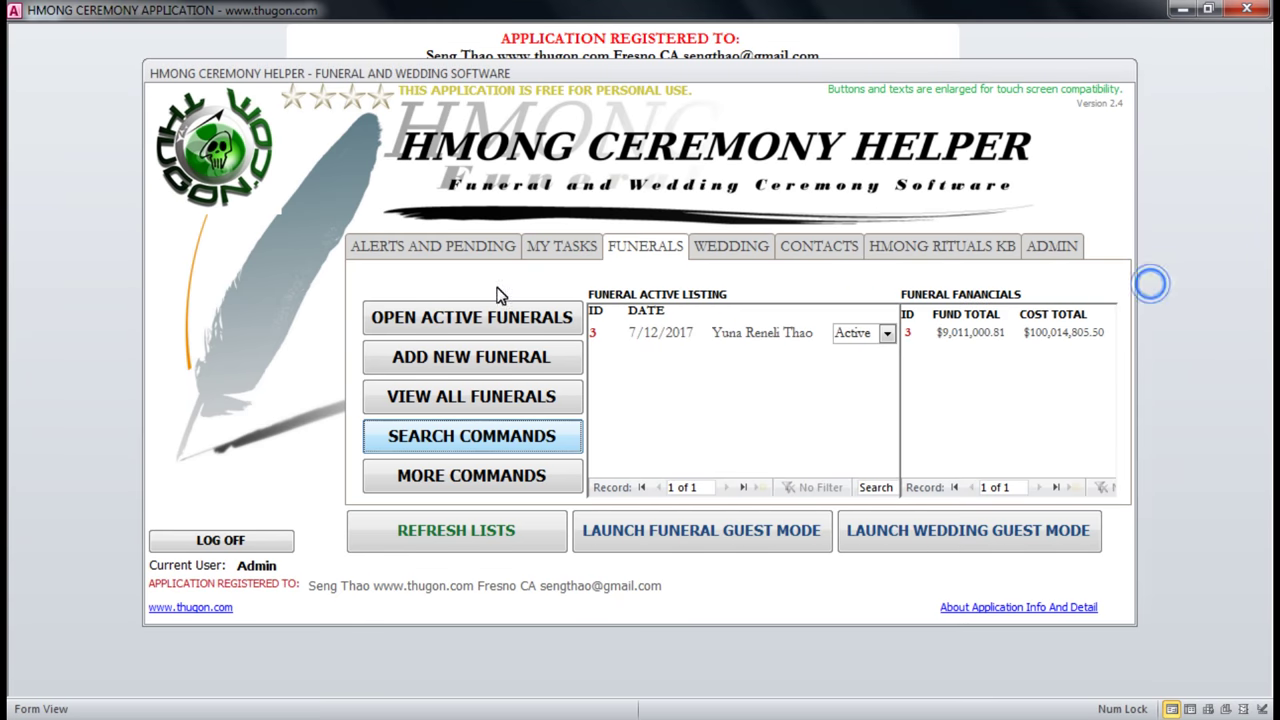
click(459, 396)
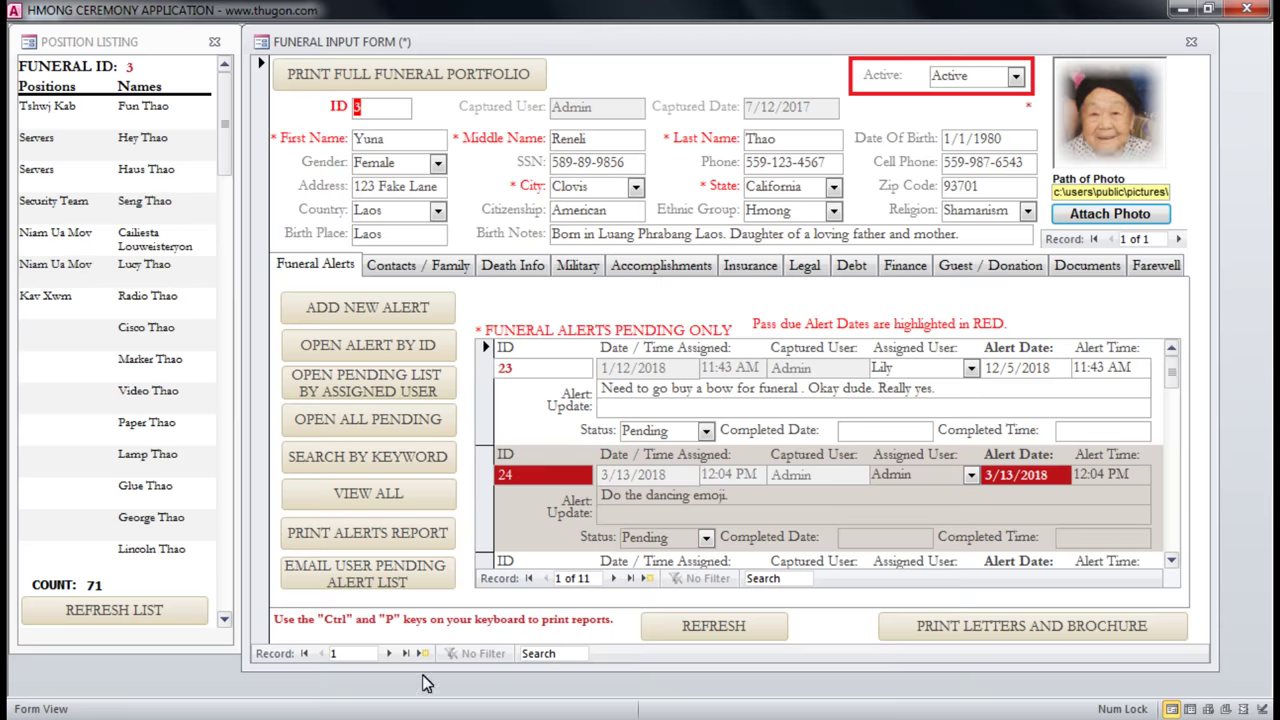
click(389, 653)
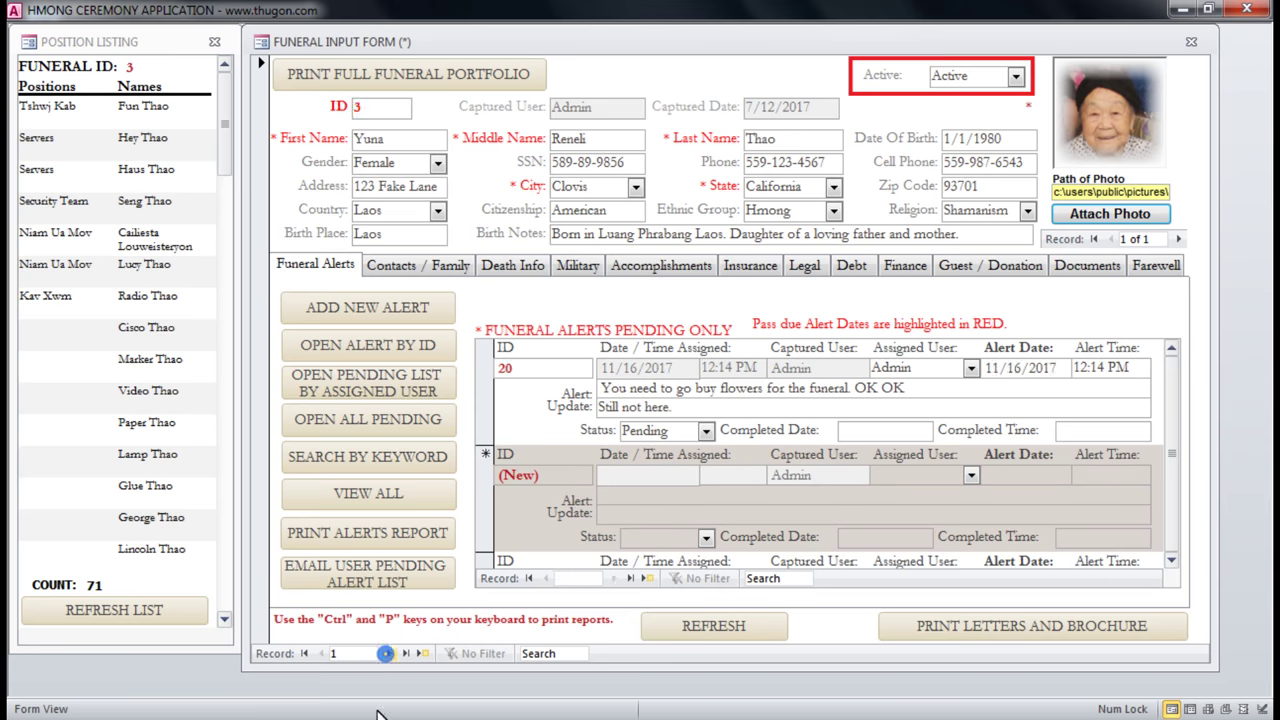
click(391, 654)
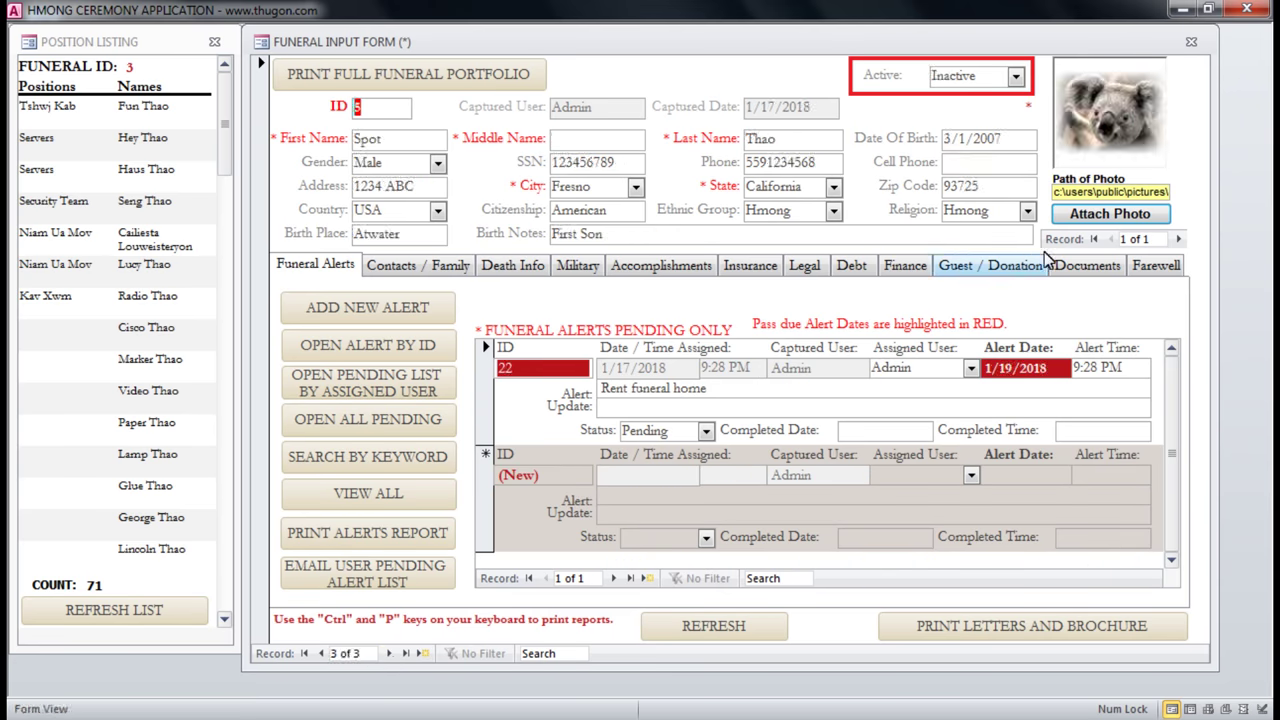
double_click(423, 136)
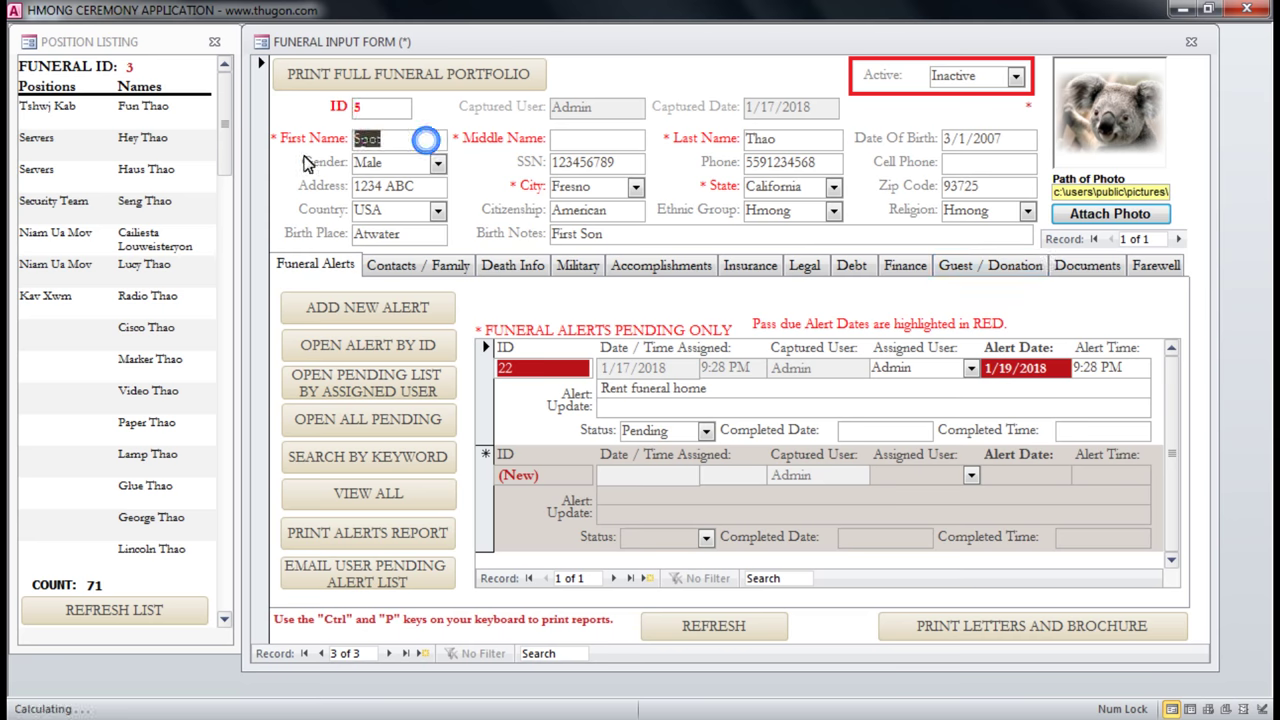
click(380, 108)
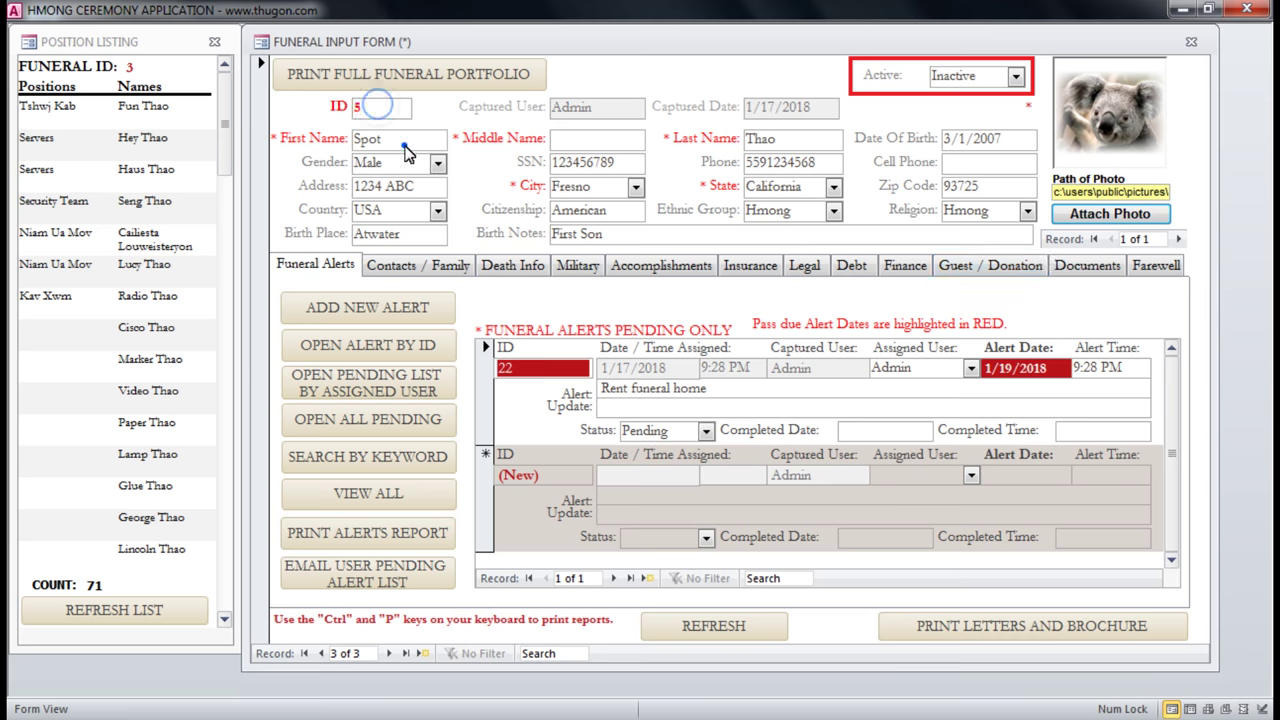
Refresh the position listing, check the Dressers and Niam Ua Mov positions, and close the record.
click(103, 618)
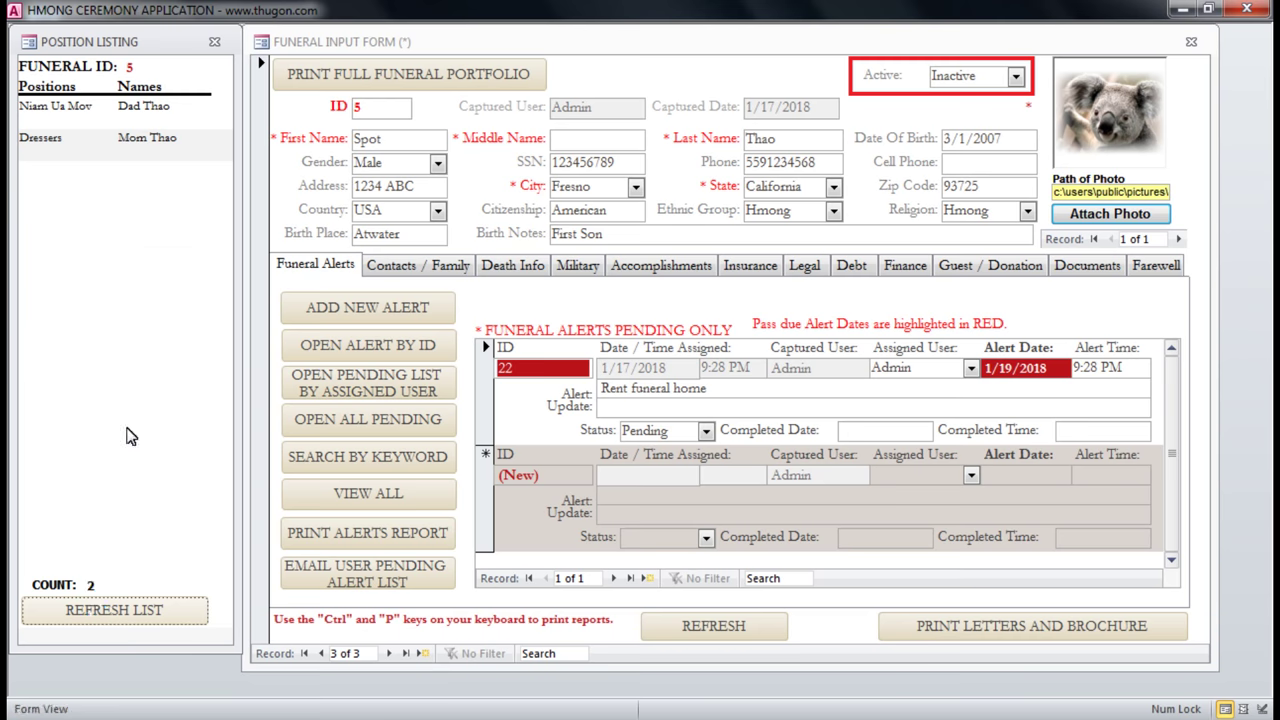
click(68, 140)
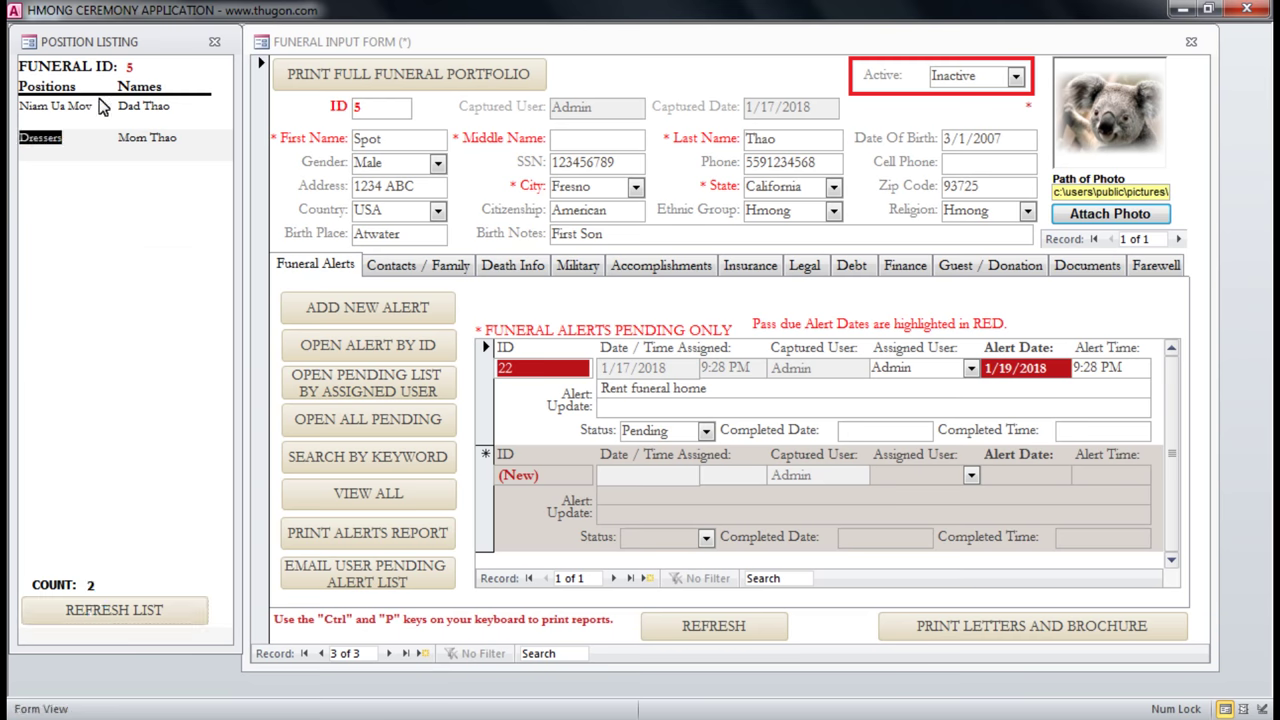
click(95, 106)
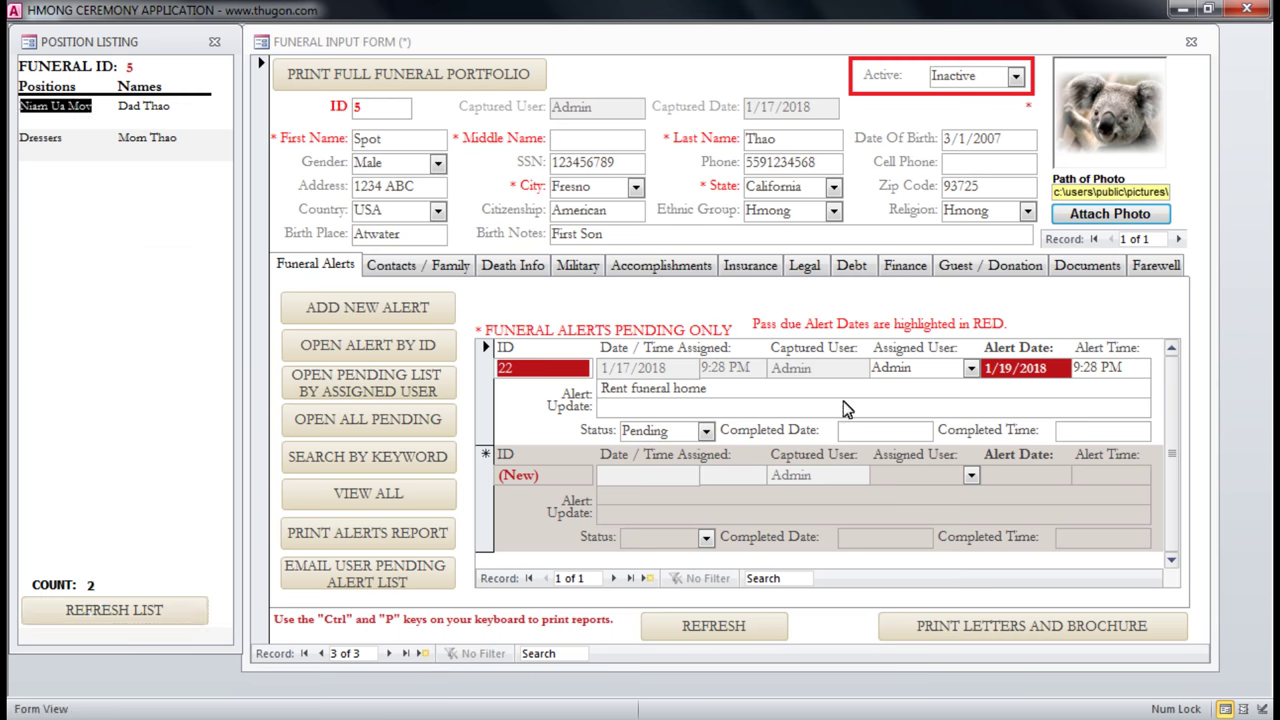
click(1191, 41)
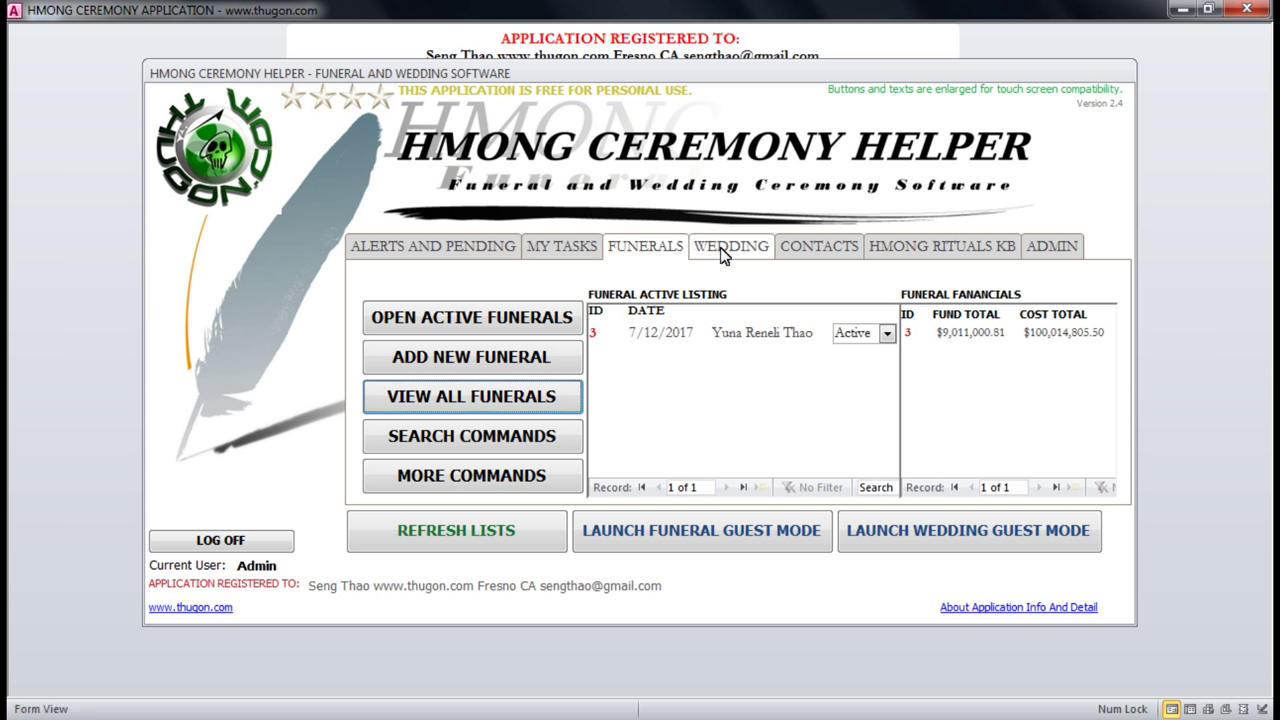
Switch to the Wedding tab, check both listed weddings, and open active wedding 1.
click(722, 254)
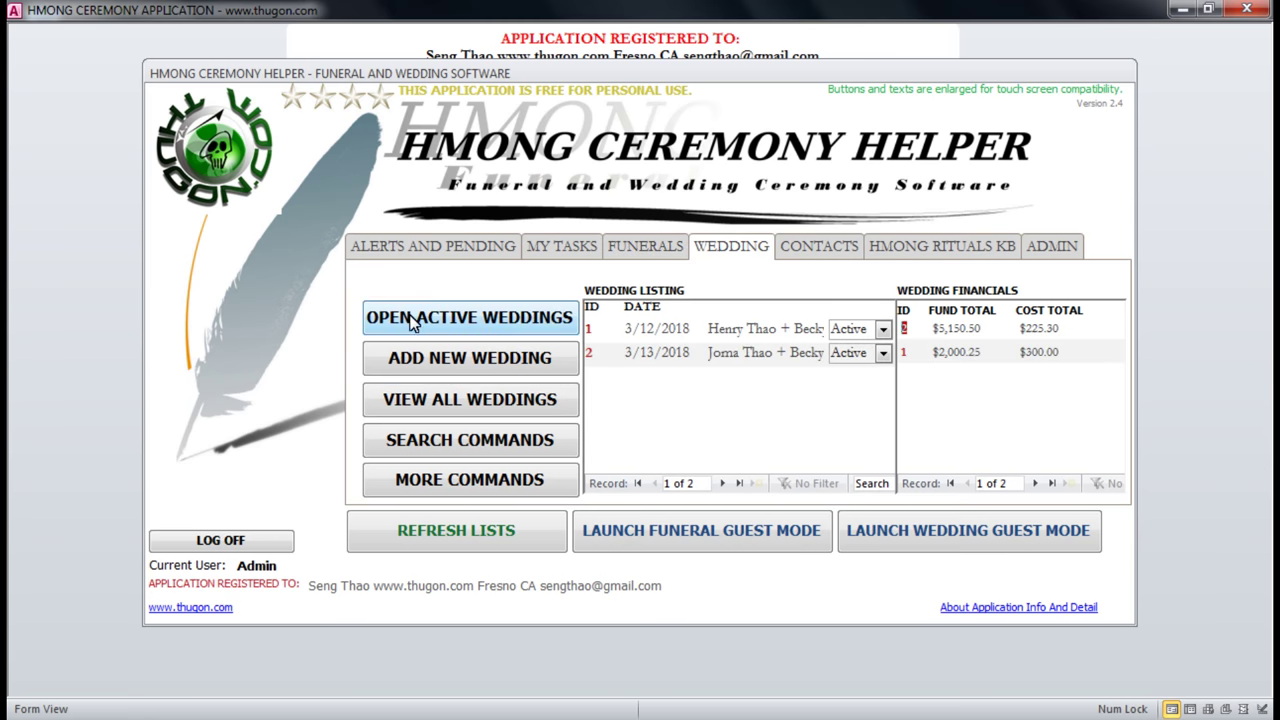
click(600, 330)
click(595, 352)
click(723, 328)
click(720, 352)
click(795, 352)
click(410, 320)
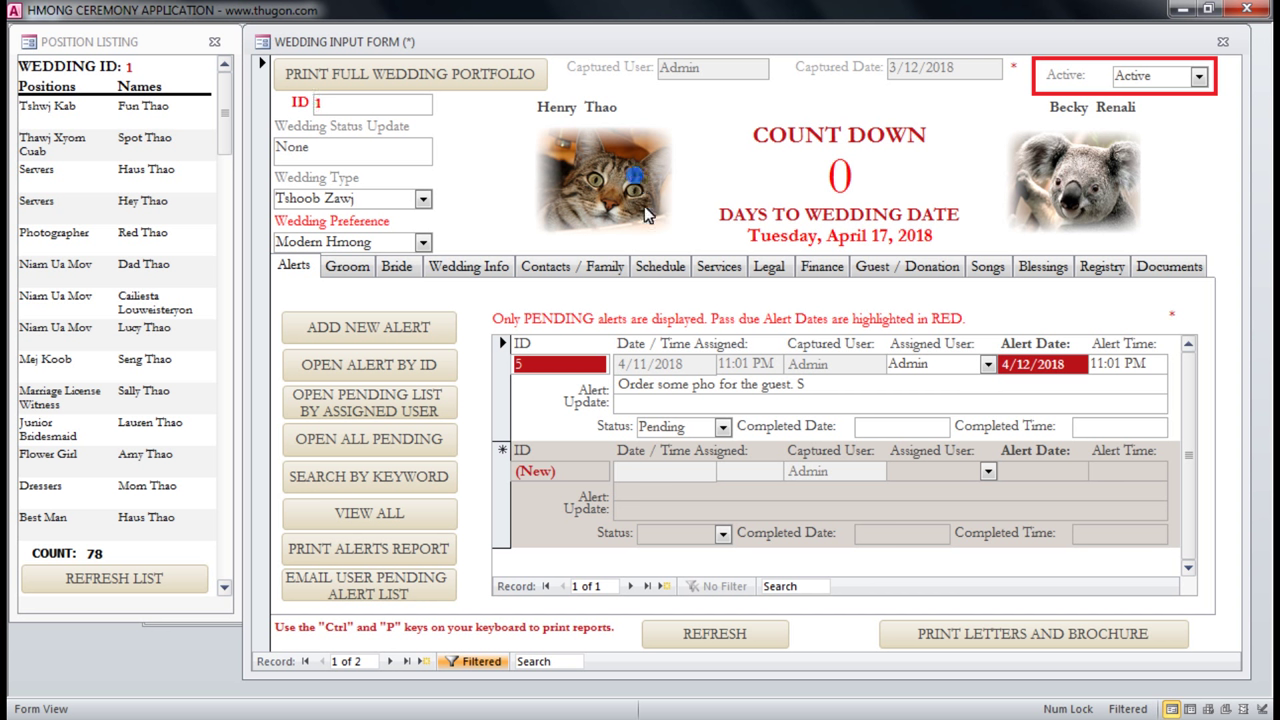
Flip through wedding 1's Groom, Bride, Alerts and Wedding Info tabs, ending on Contacts / Family.
drag(554, 107, 651, 120)
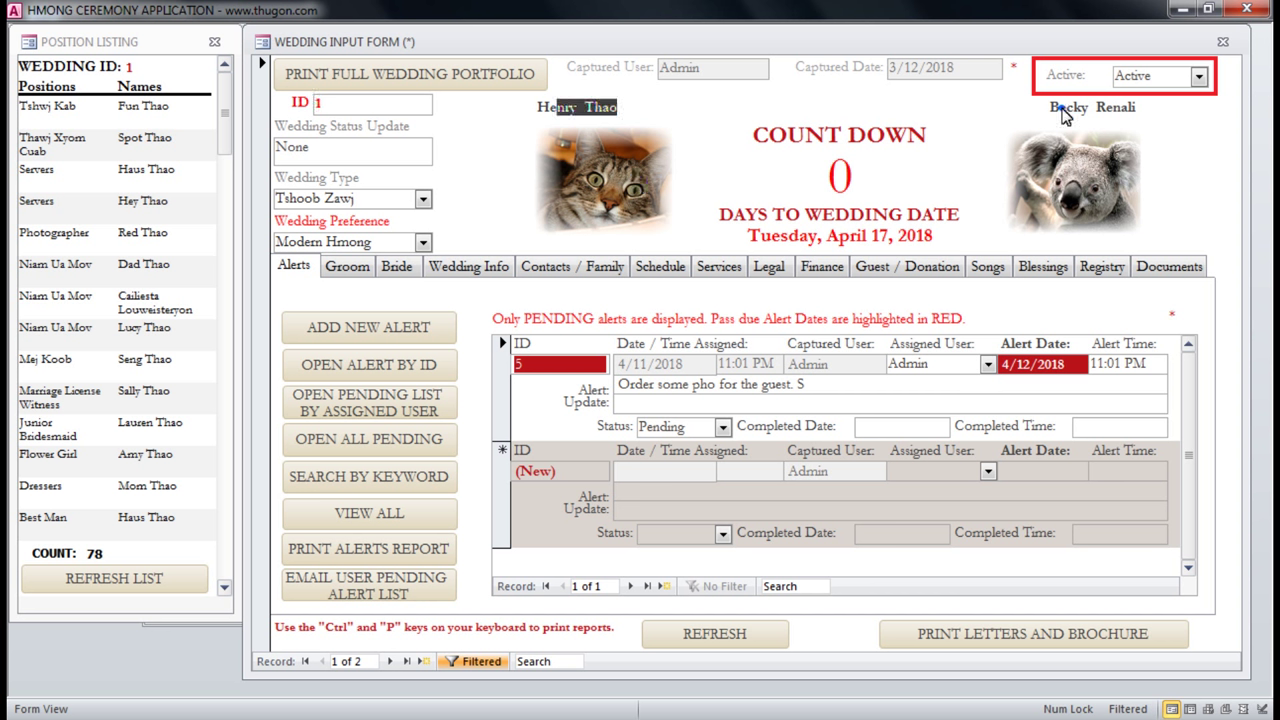
drag(1050, 108, 1128, 108)
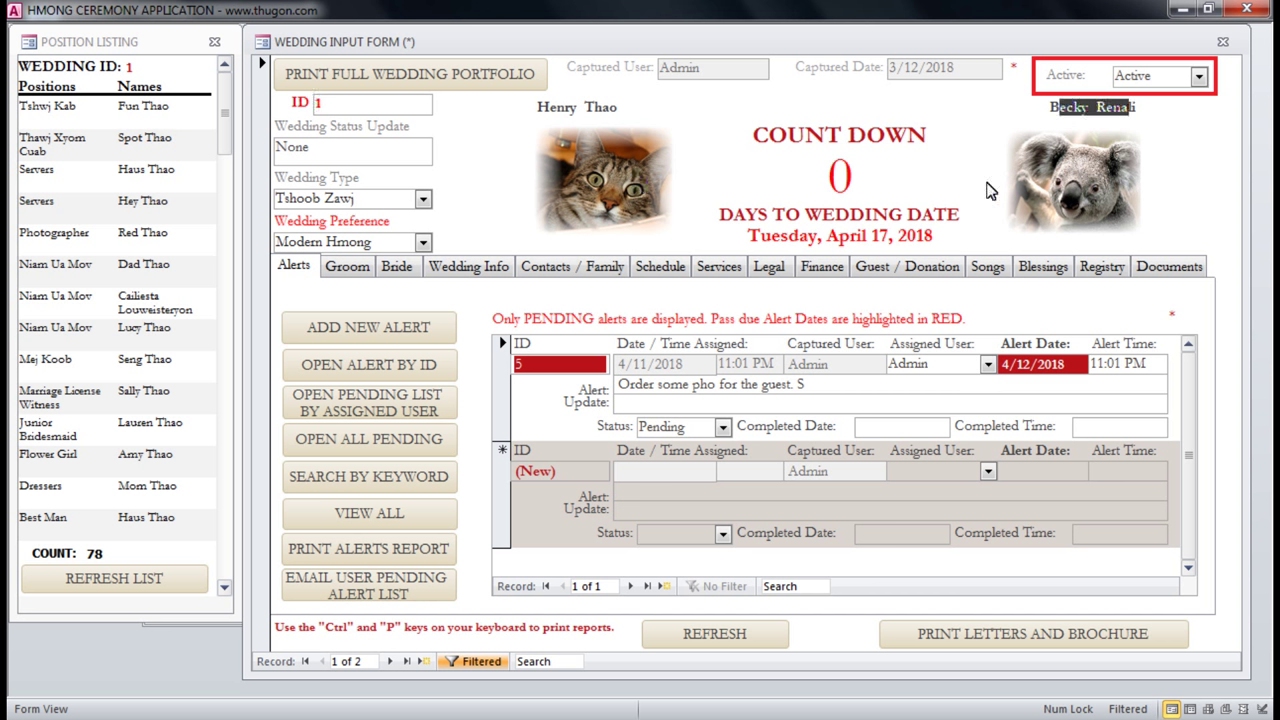
click(362, 270)
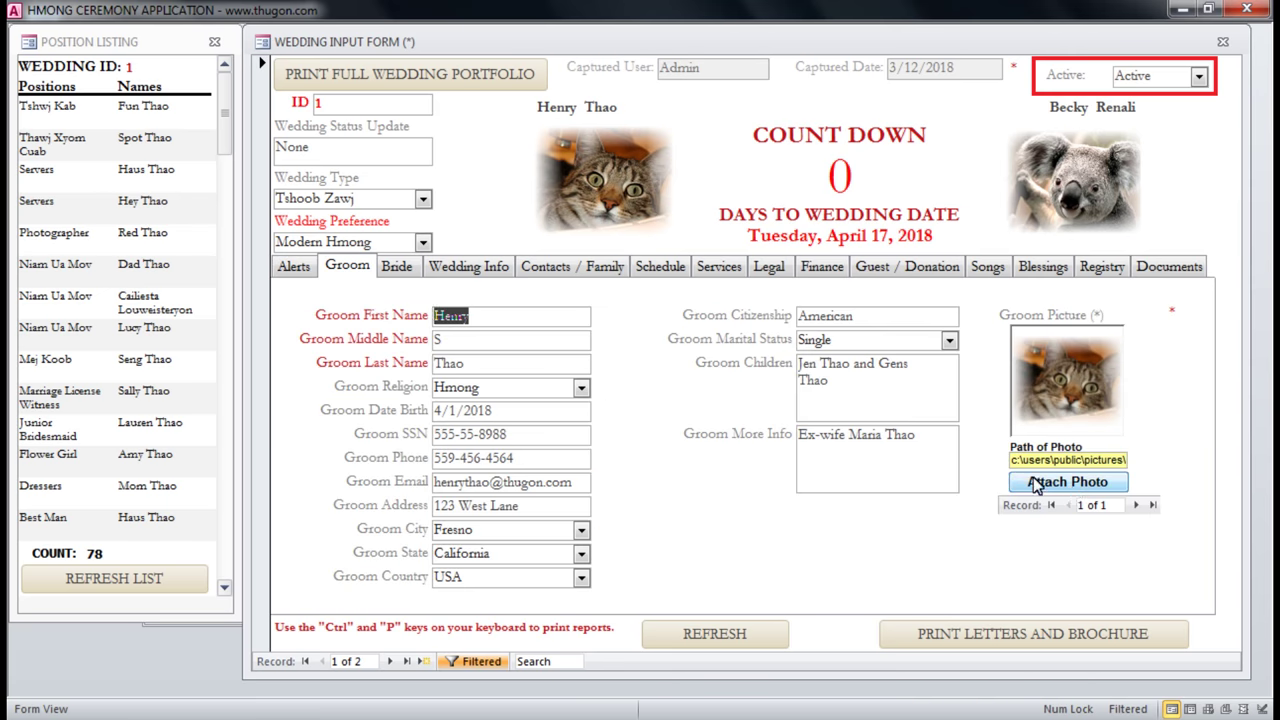
click(397, 268)
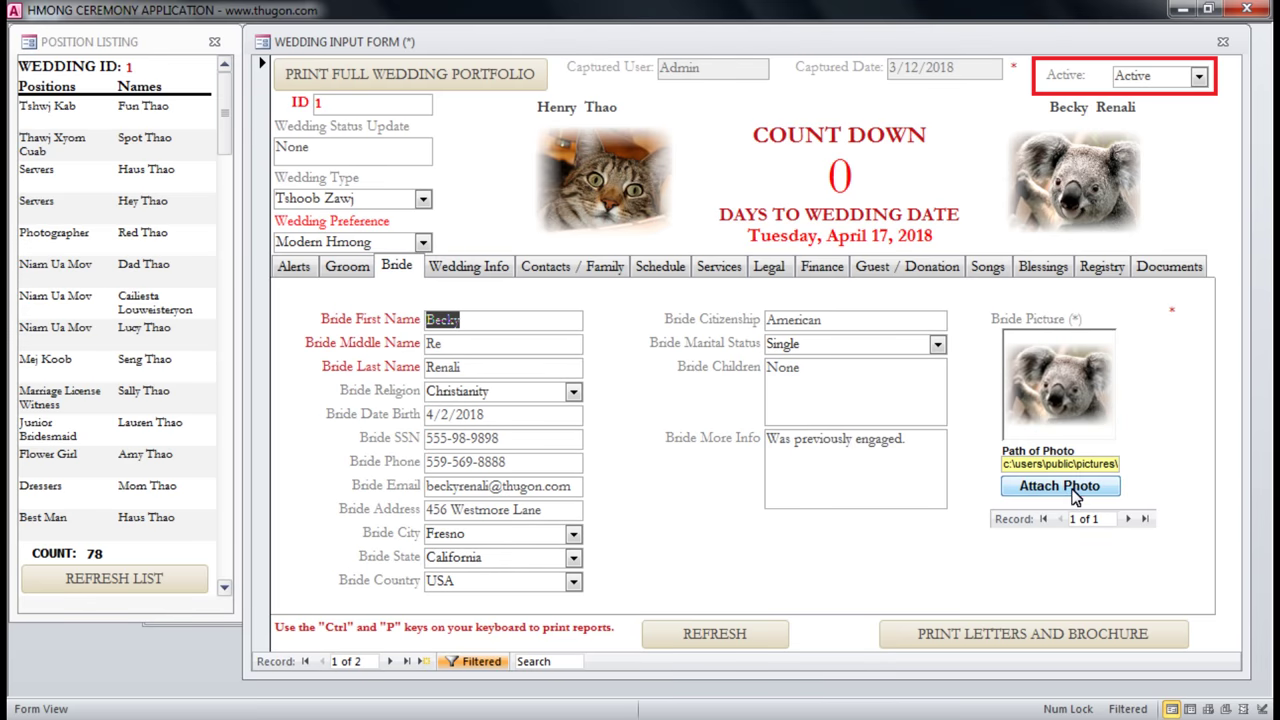
click(347, 267)
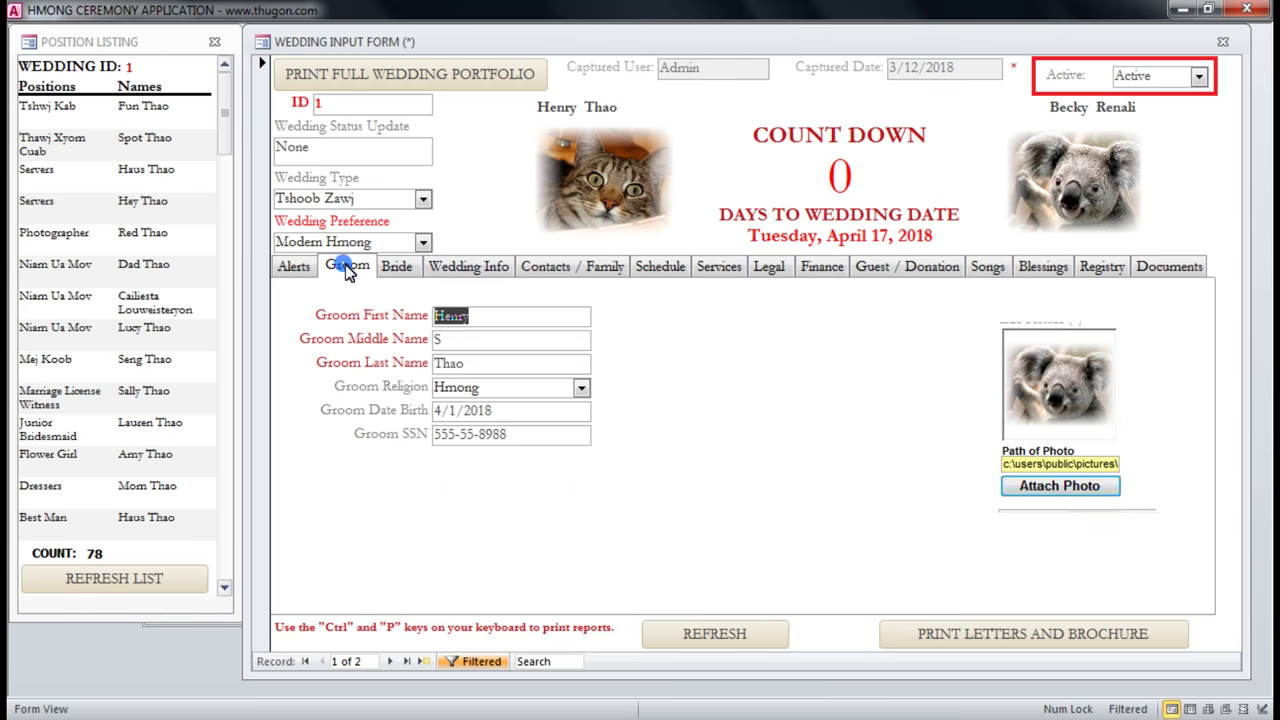
click(400, 268)
click(293, 266)
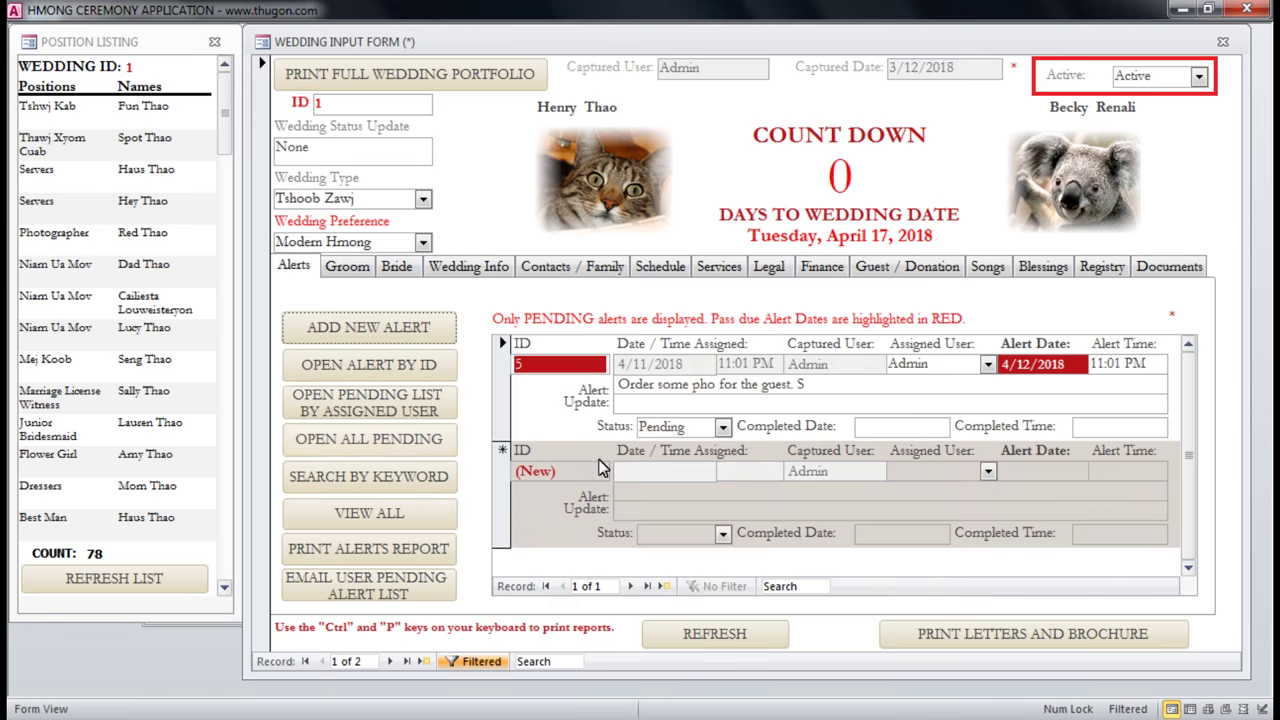
click(455, 265)
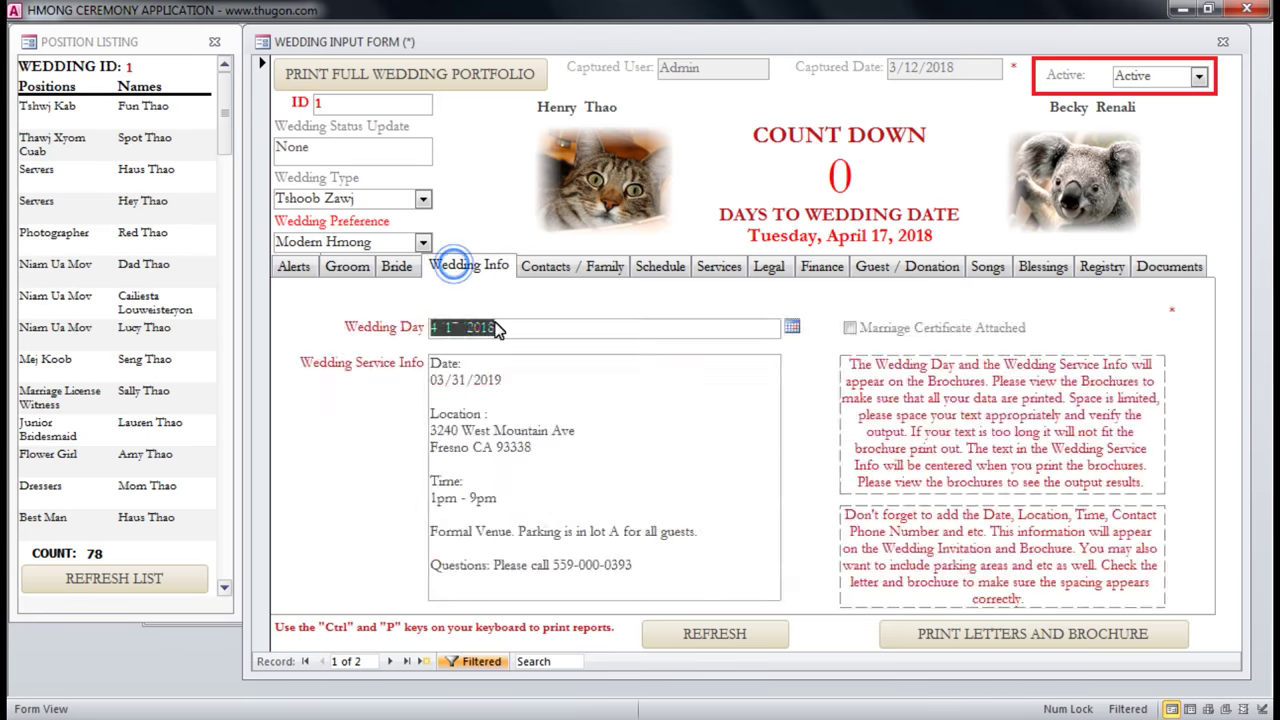
click(517, 405)
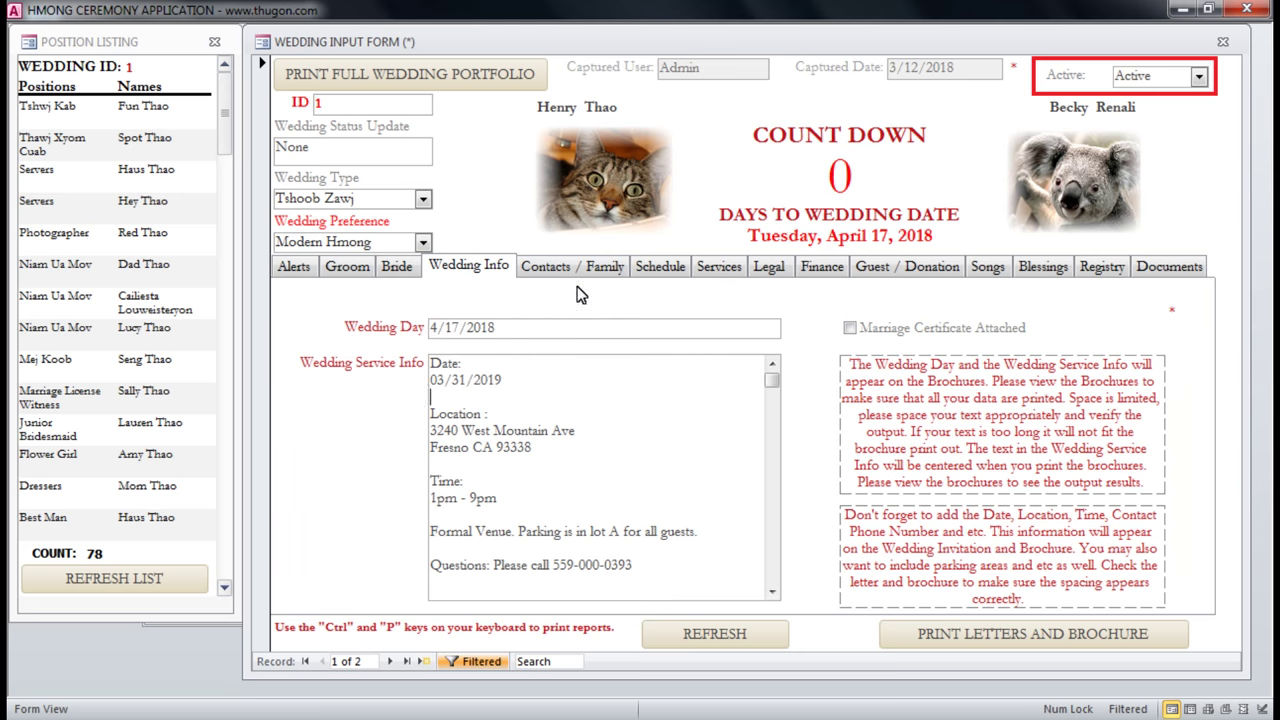
click(610, 269)
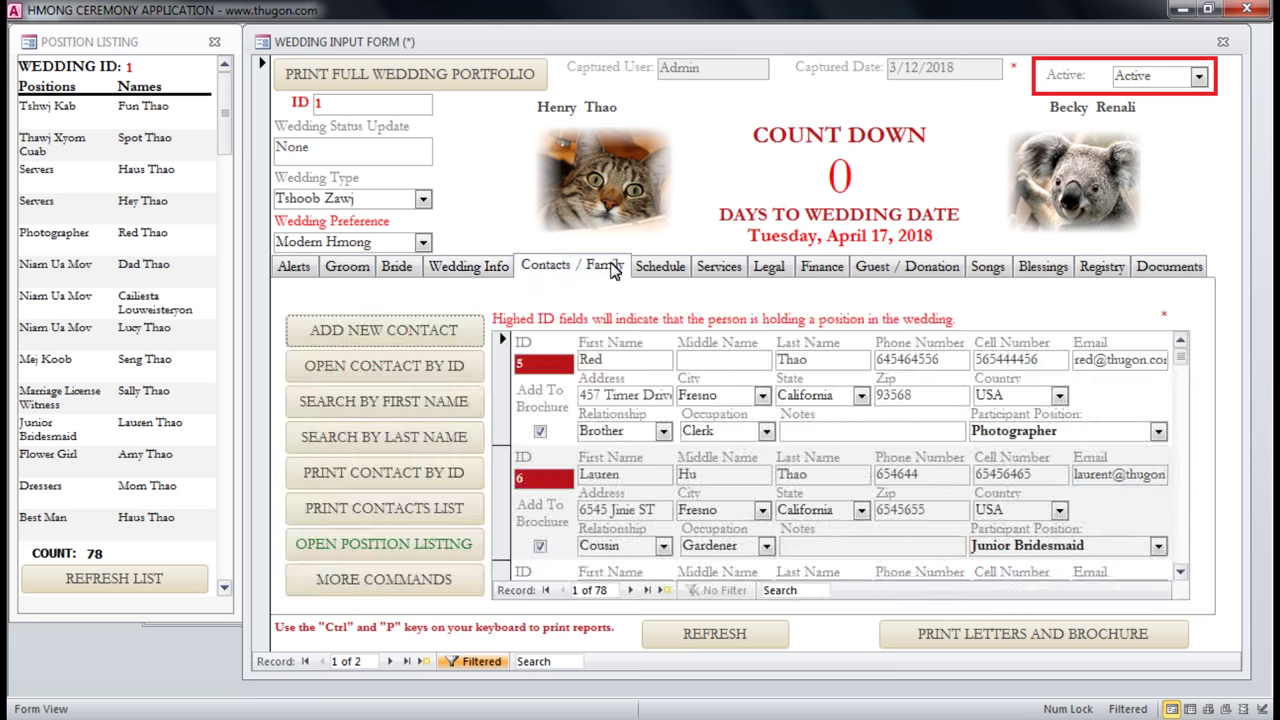
Refresh the wedding position listing, check Dressers through Photographer positions, then show the Schedule tab.
click(110, 44)
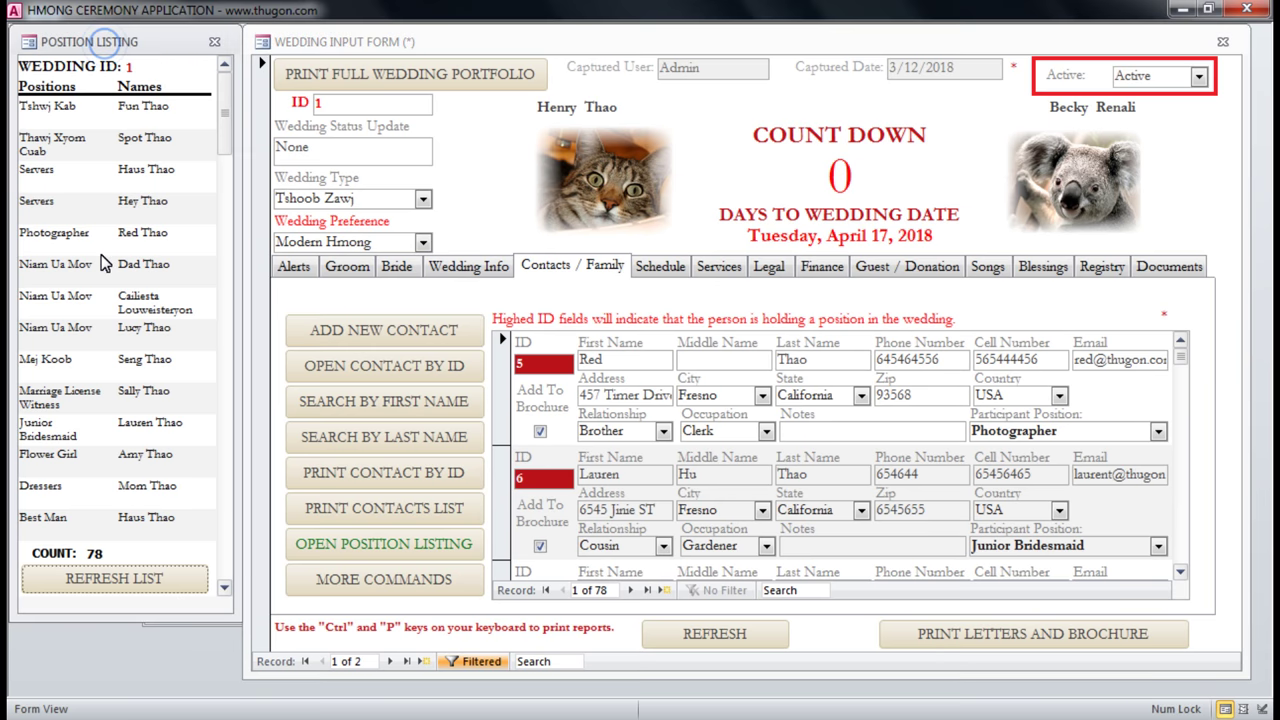
click(108, 580)
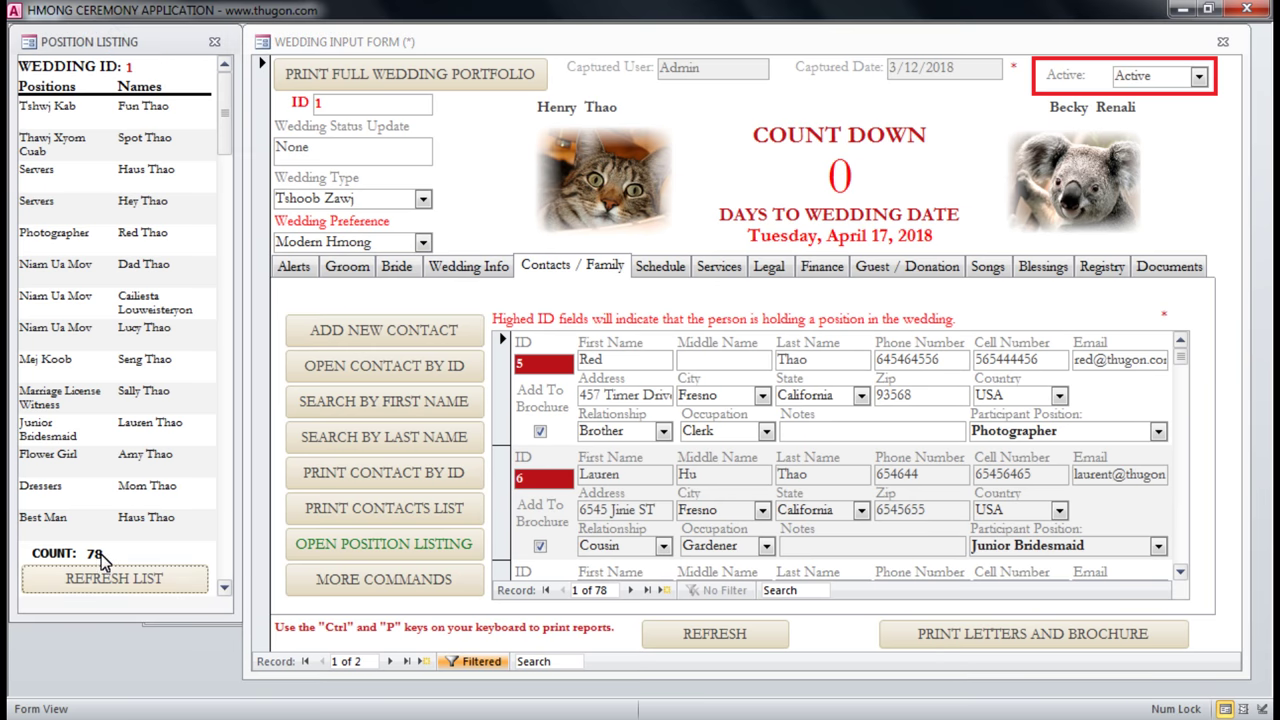
click(60, 485)
click(95, 454)
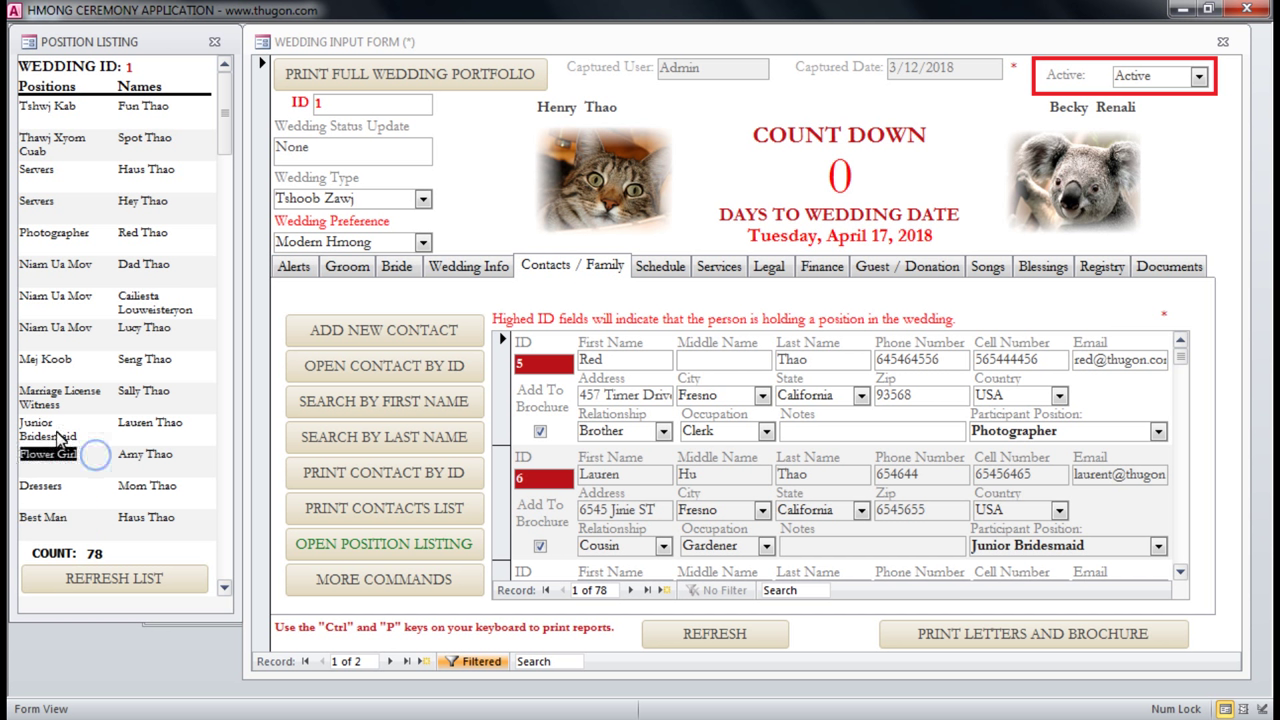
click(14, 432)
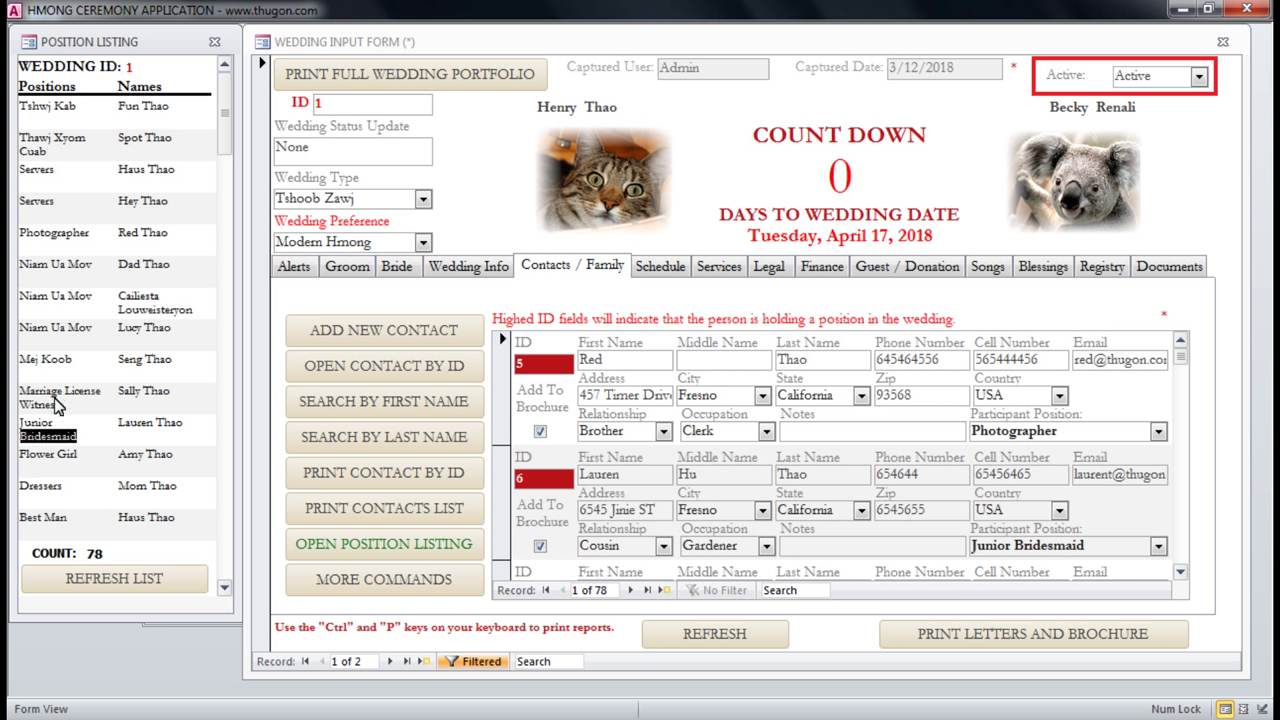
click(78, 404)
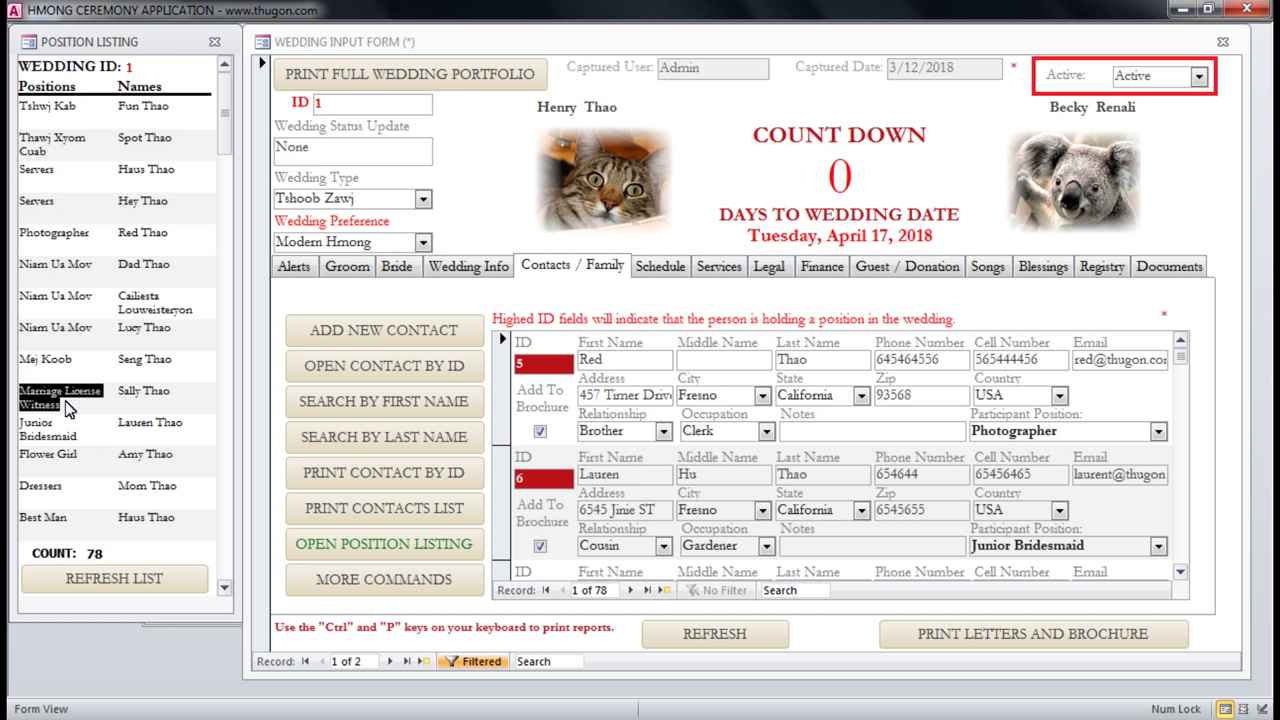
click(76, 366)
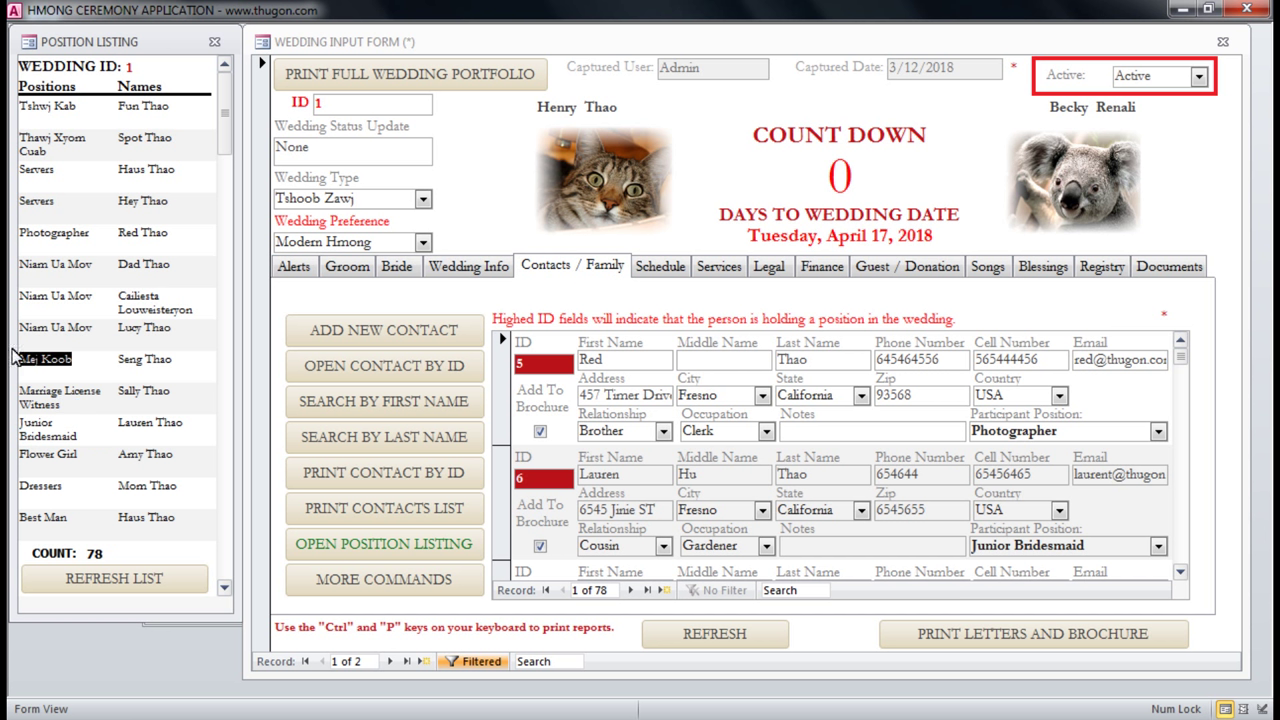
click(76, 208)
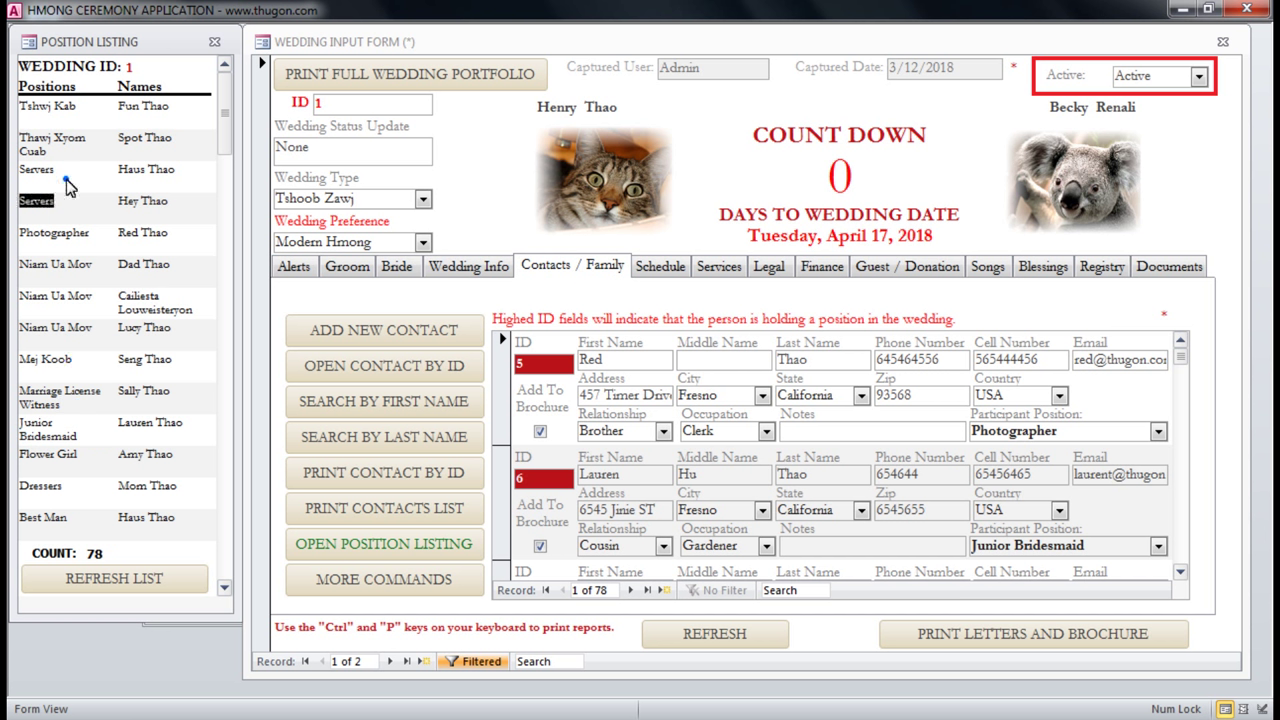
click(91, 241)
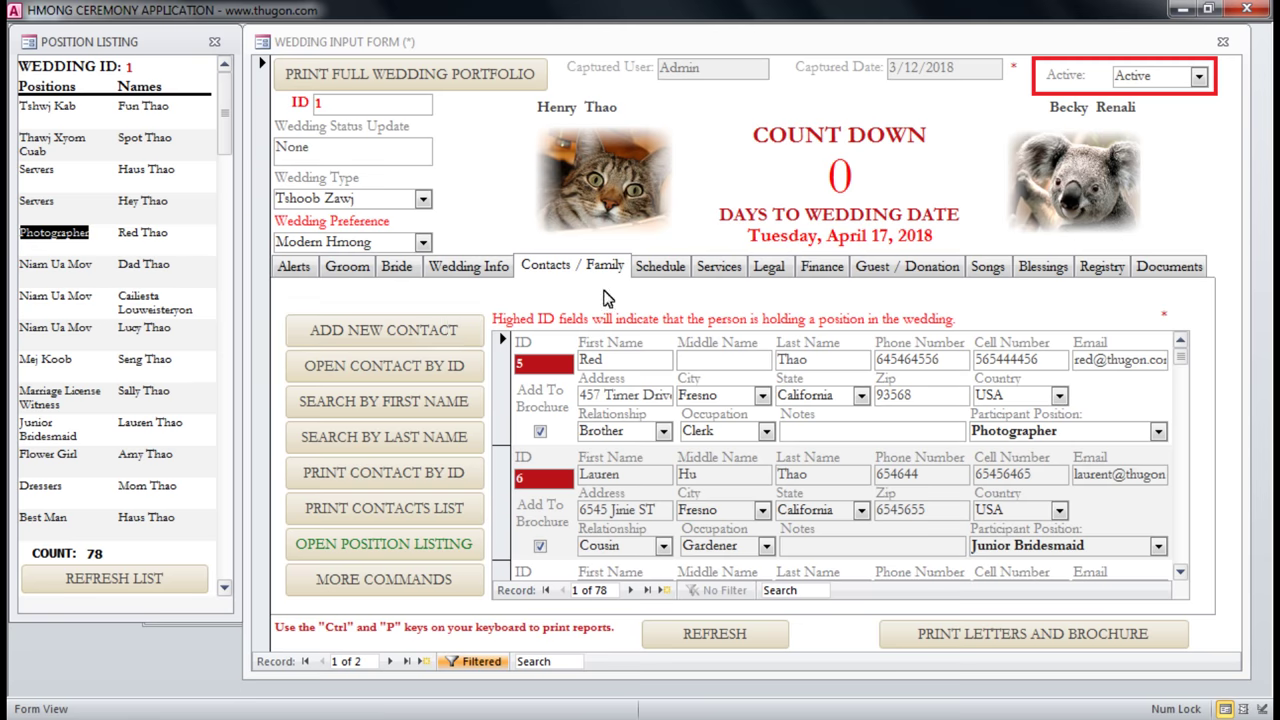
click(650, 267)
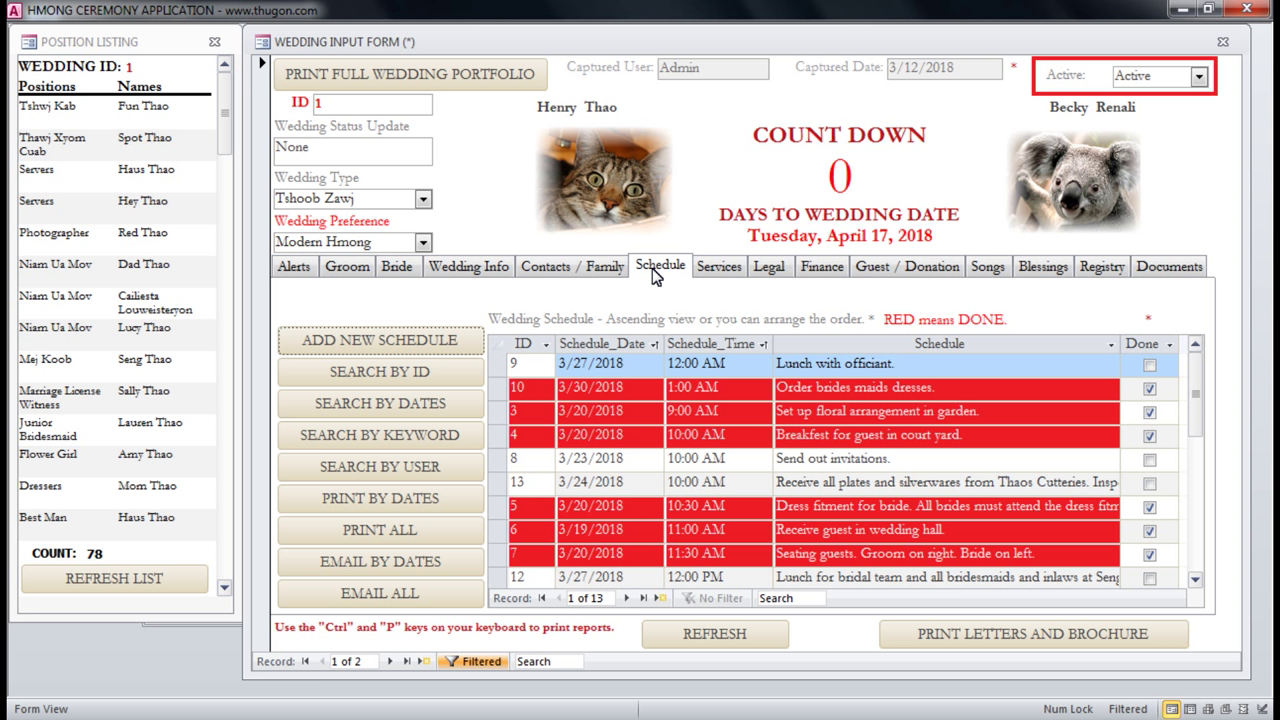
Mark the Lunch with officiant and Send out invitations schedule tasks as done.
click(740, 389)
click(916, 390)
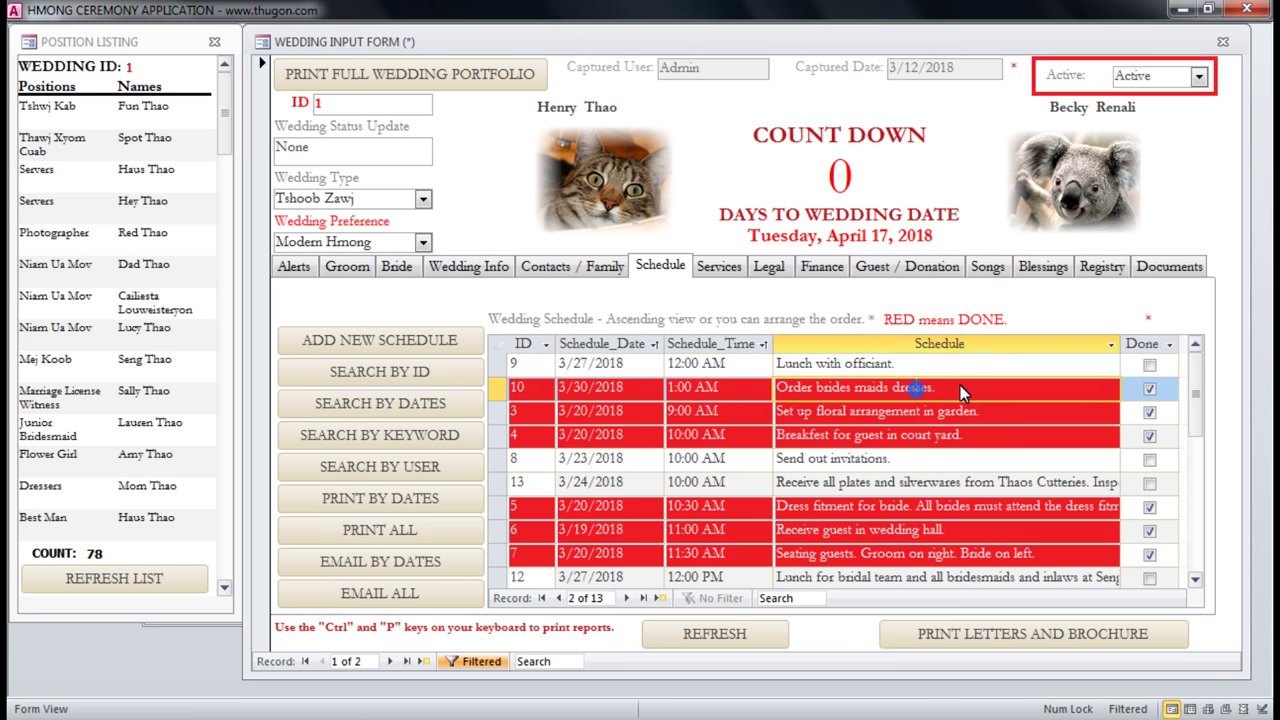
drag(931, 389, 777, 388)
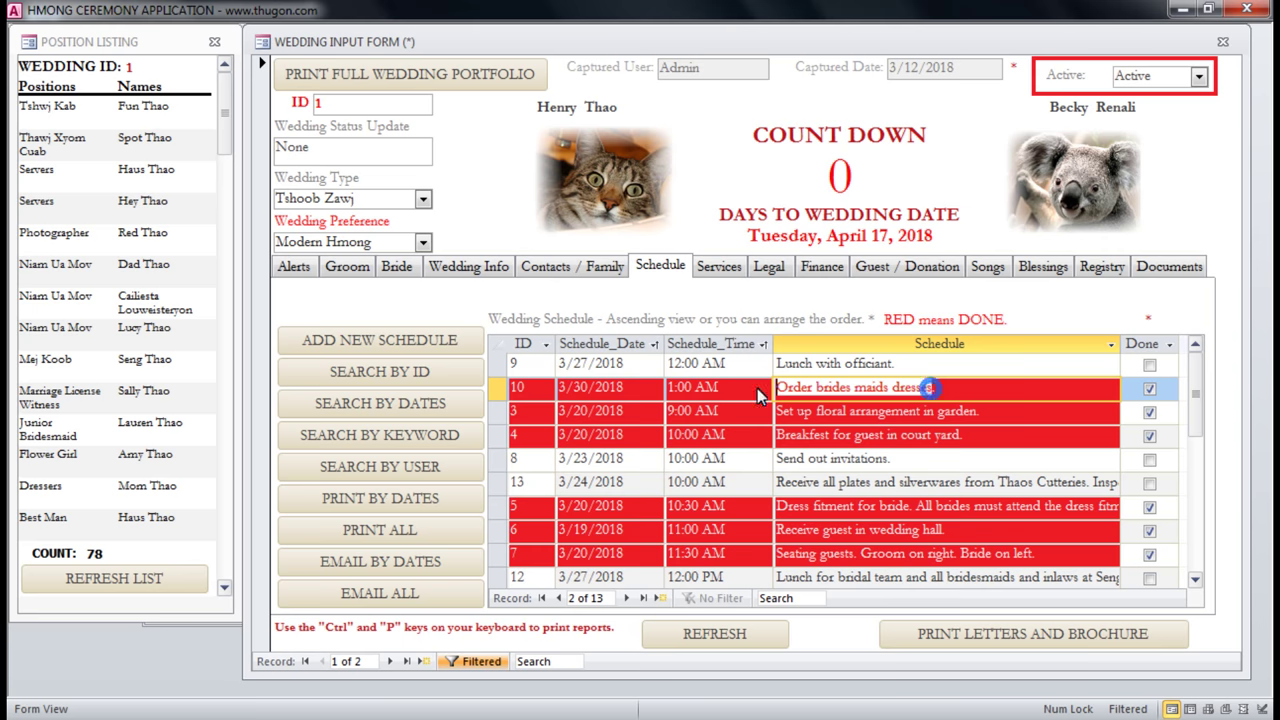
click(1150, 365)
click(1077, 459)
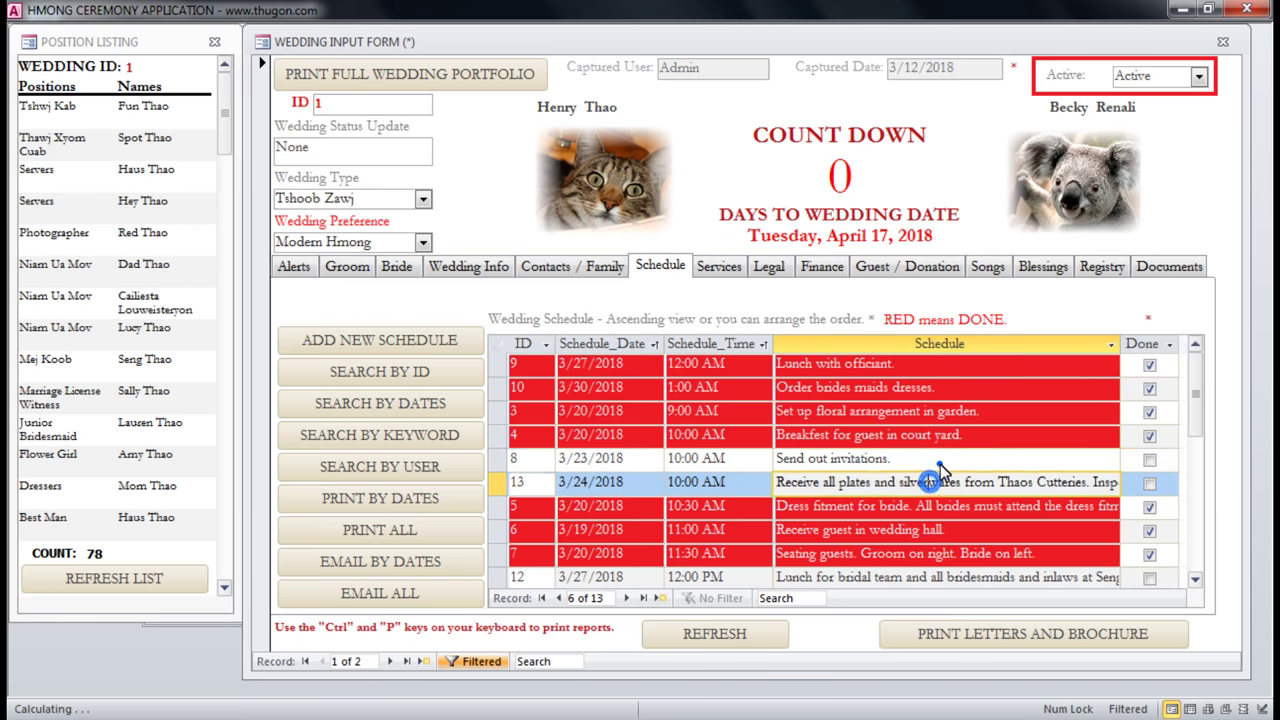
click(1150, 460)
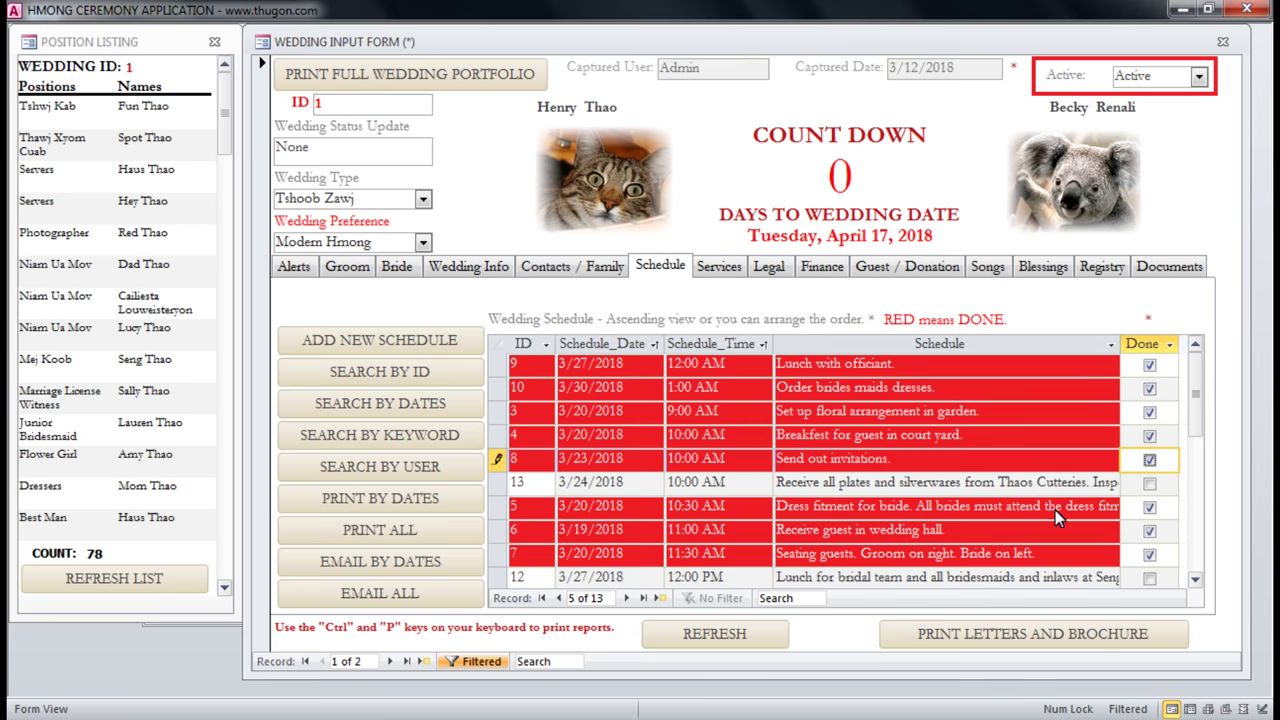
Scroll the schedule, check entry 13 and the breakfast entry, then show the Services tab.
click(1194, 579)
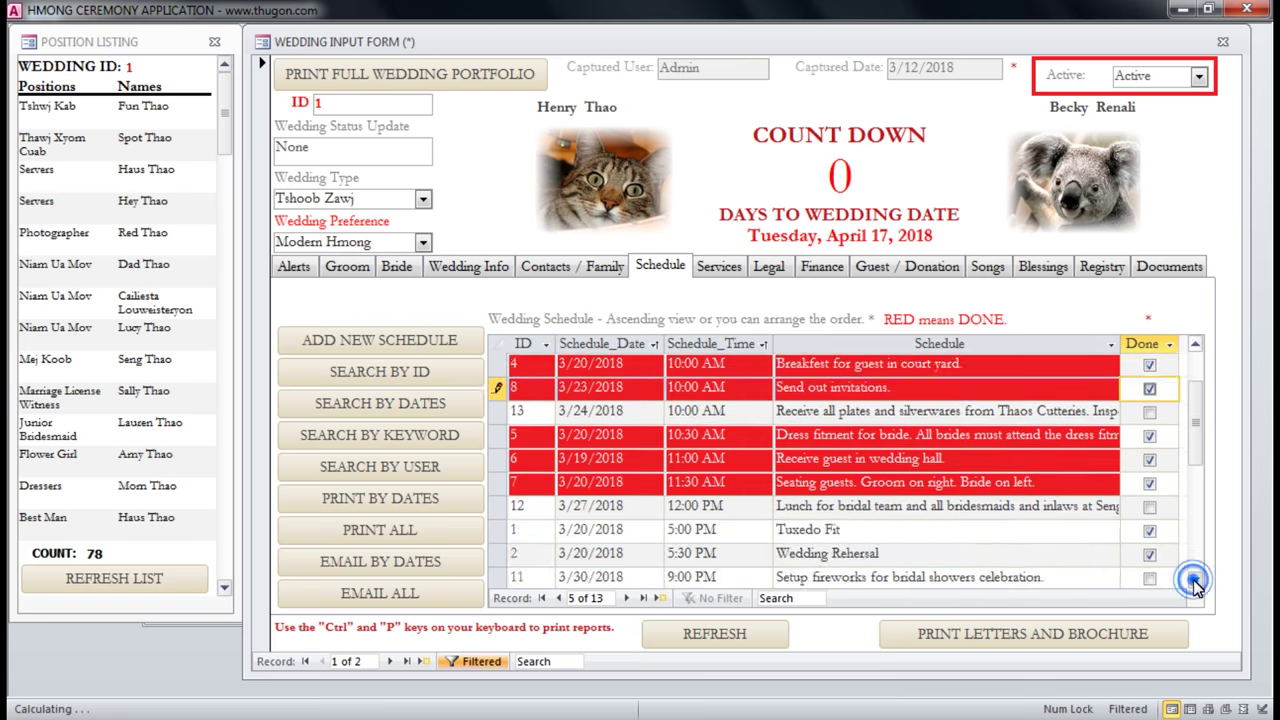
click(1194, 579)
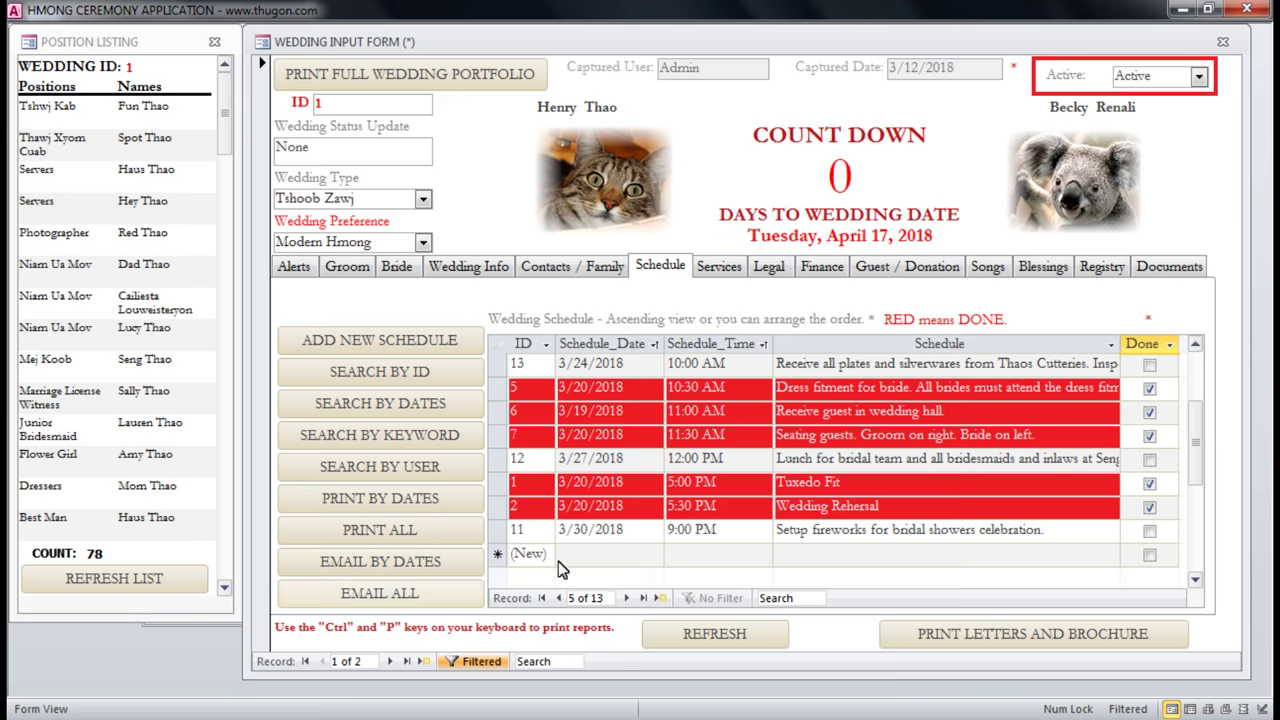
drag(1195, 450, 1201, 385)
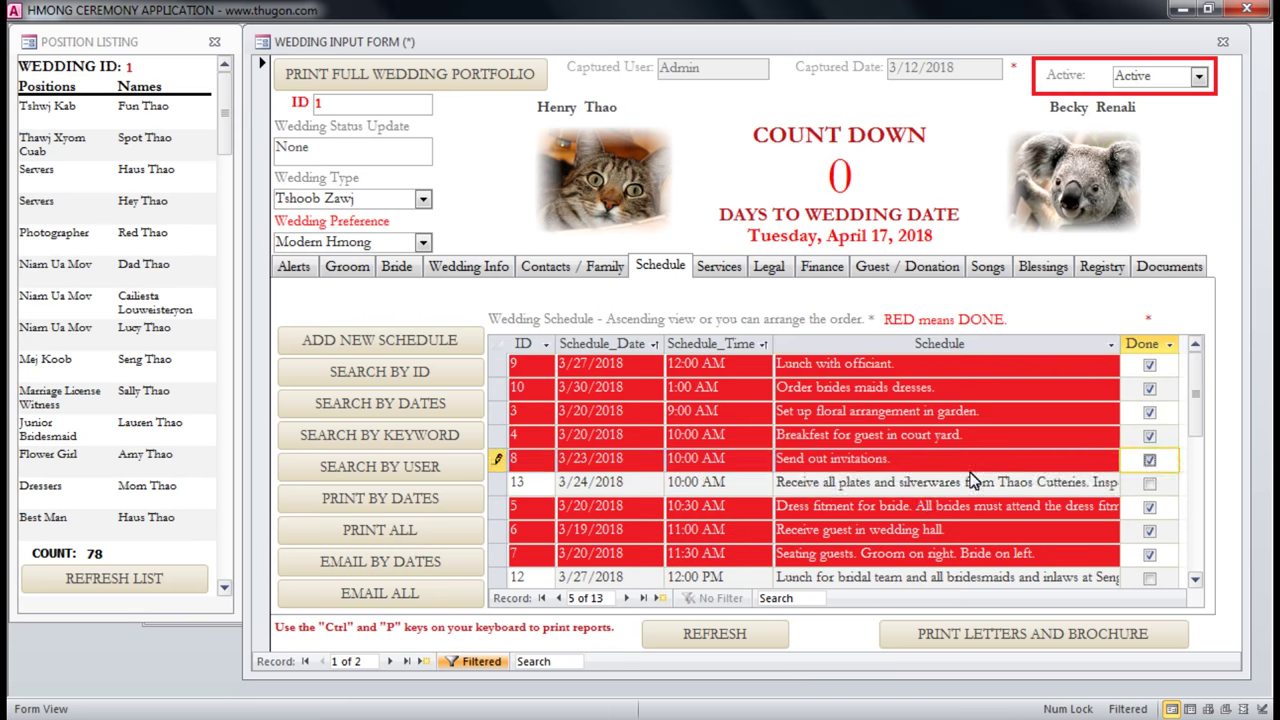
click(928, 488)
click(864, 440)
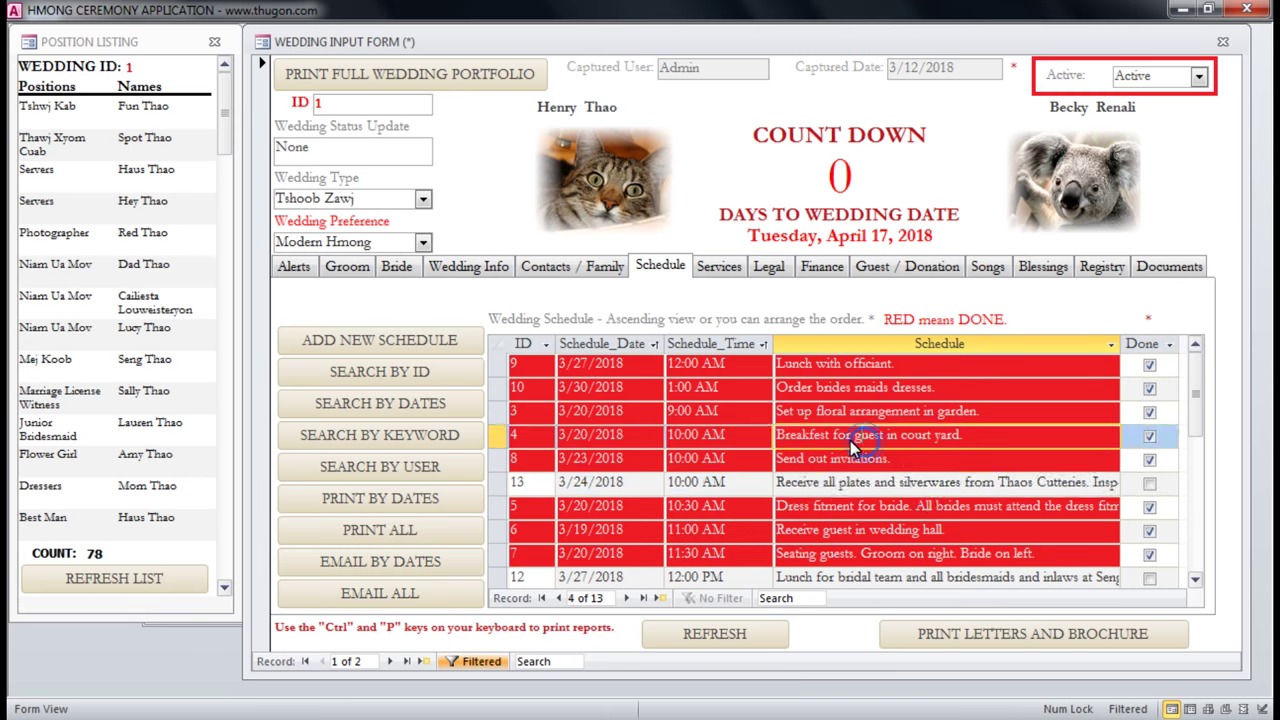
click(738, 266)
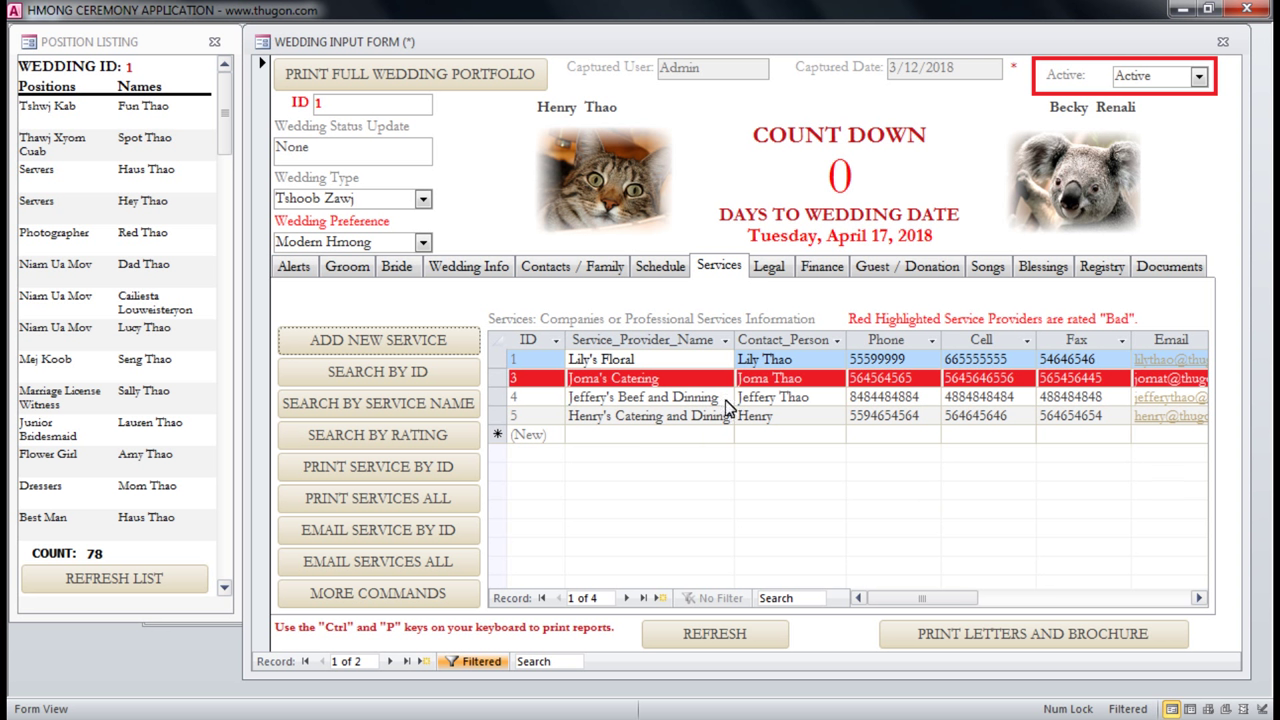
On the Legal tab, read the Family Expenses (50%-50% split) and Debt Declaration notes and witness rows.
click(769, 267)
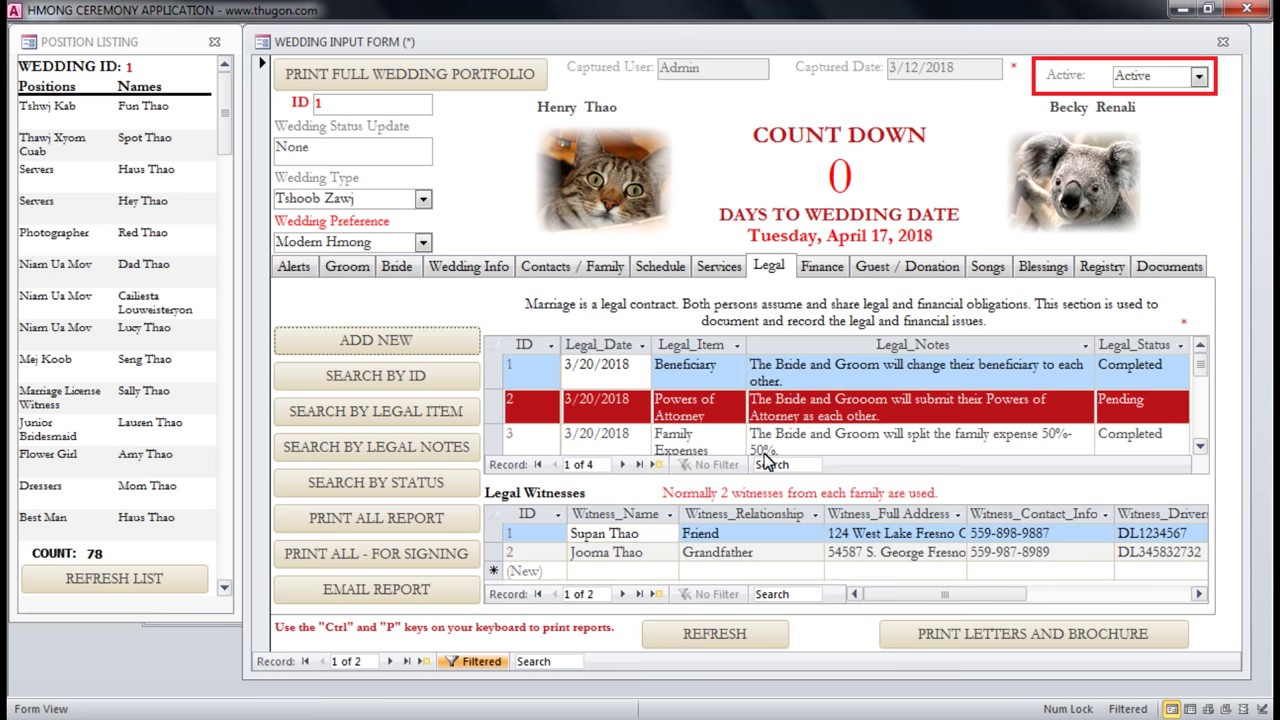
click(704, 438)
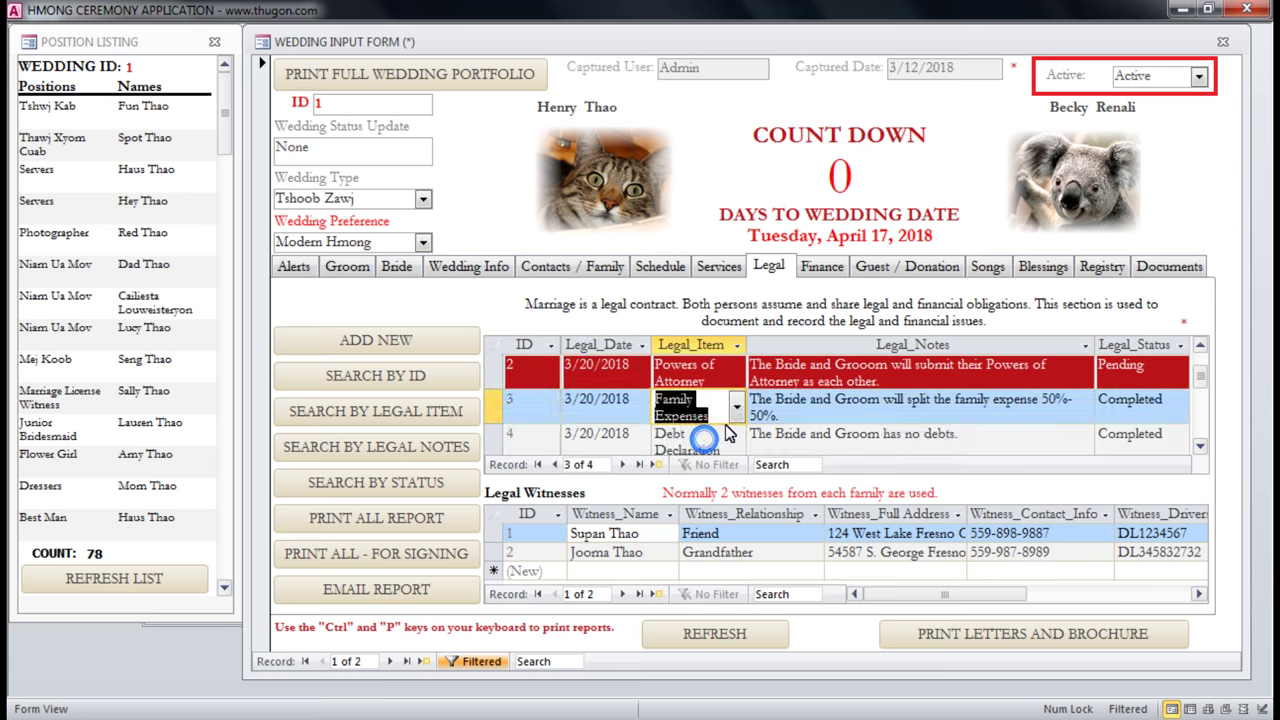
click(821, 412)
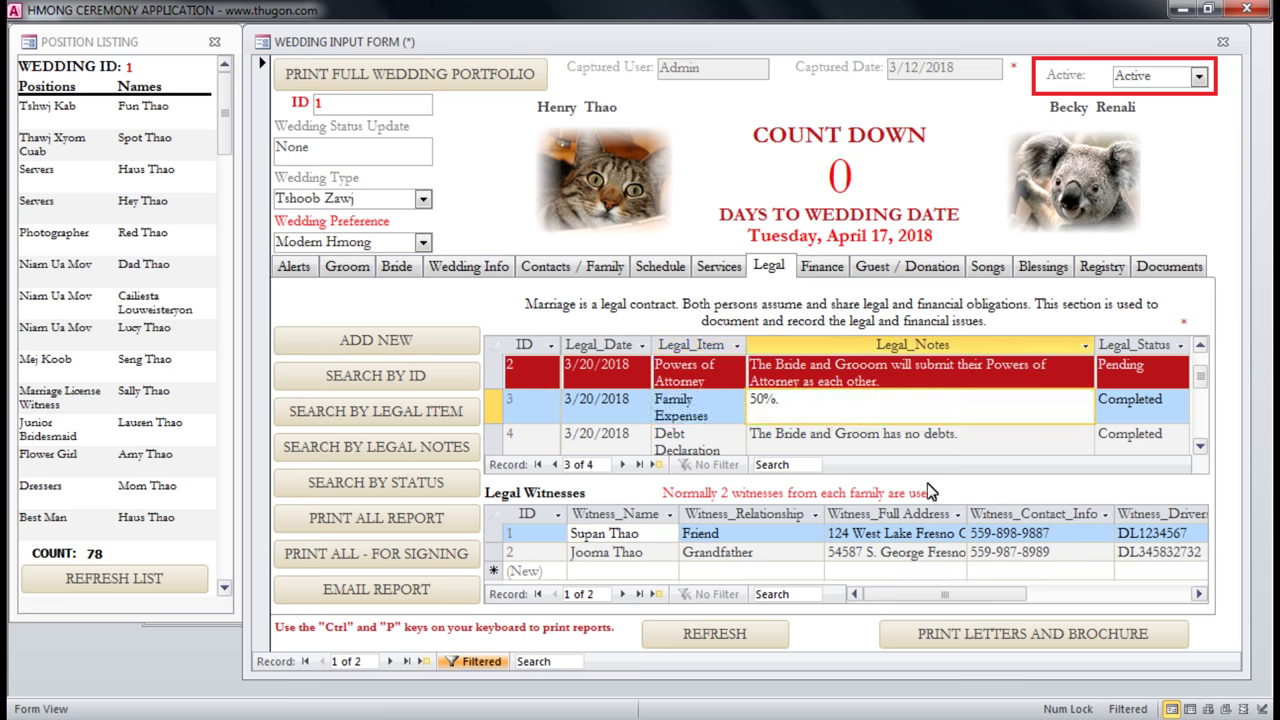
click(770, 430)
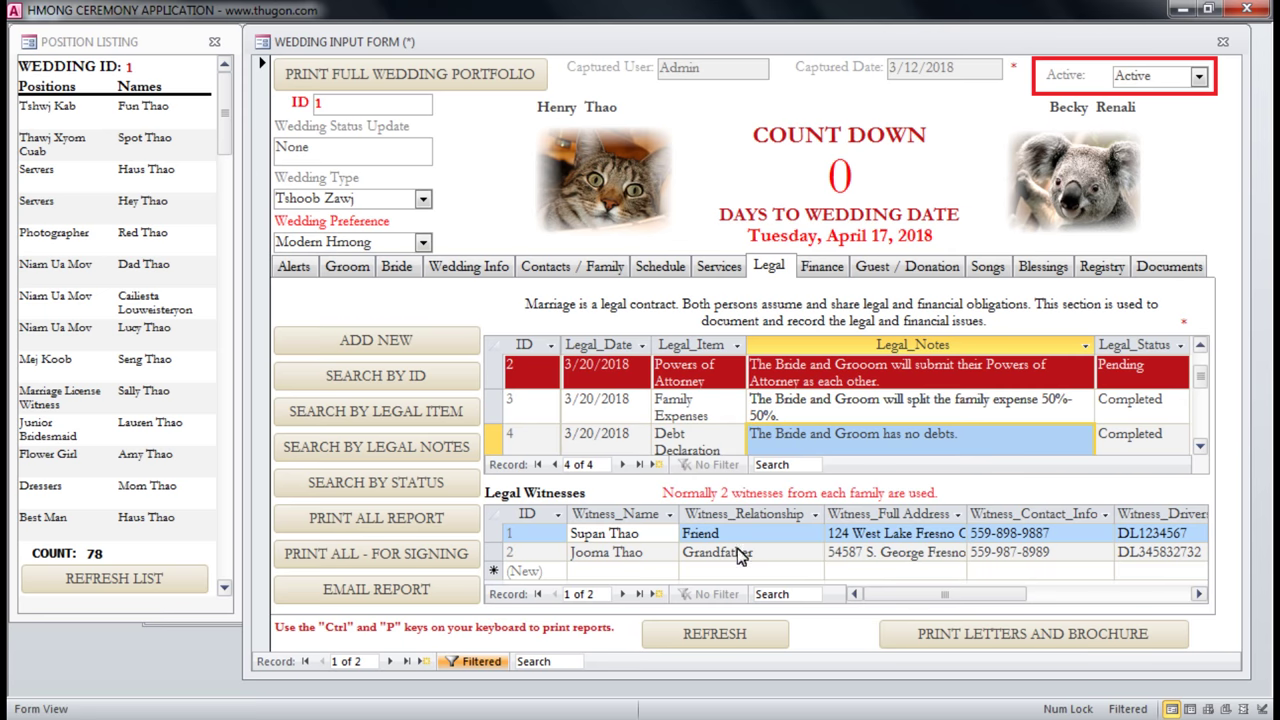
click(623, 539)
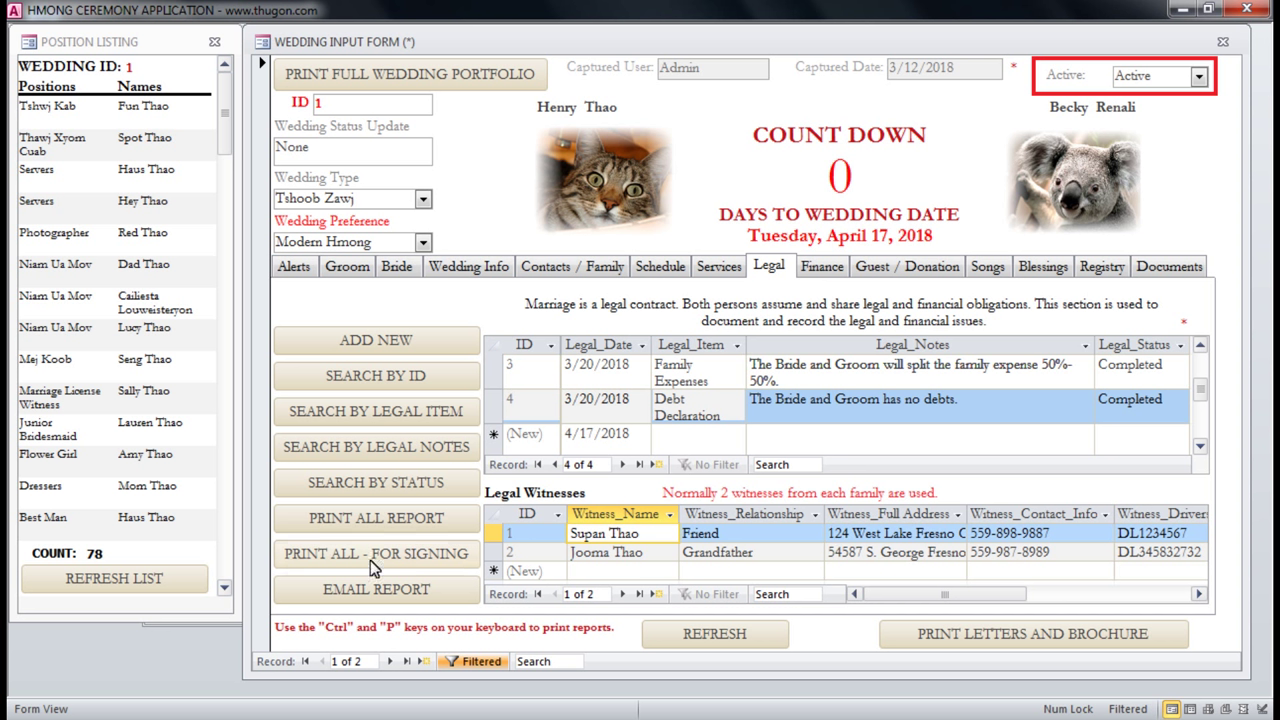
click(431, 556)
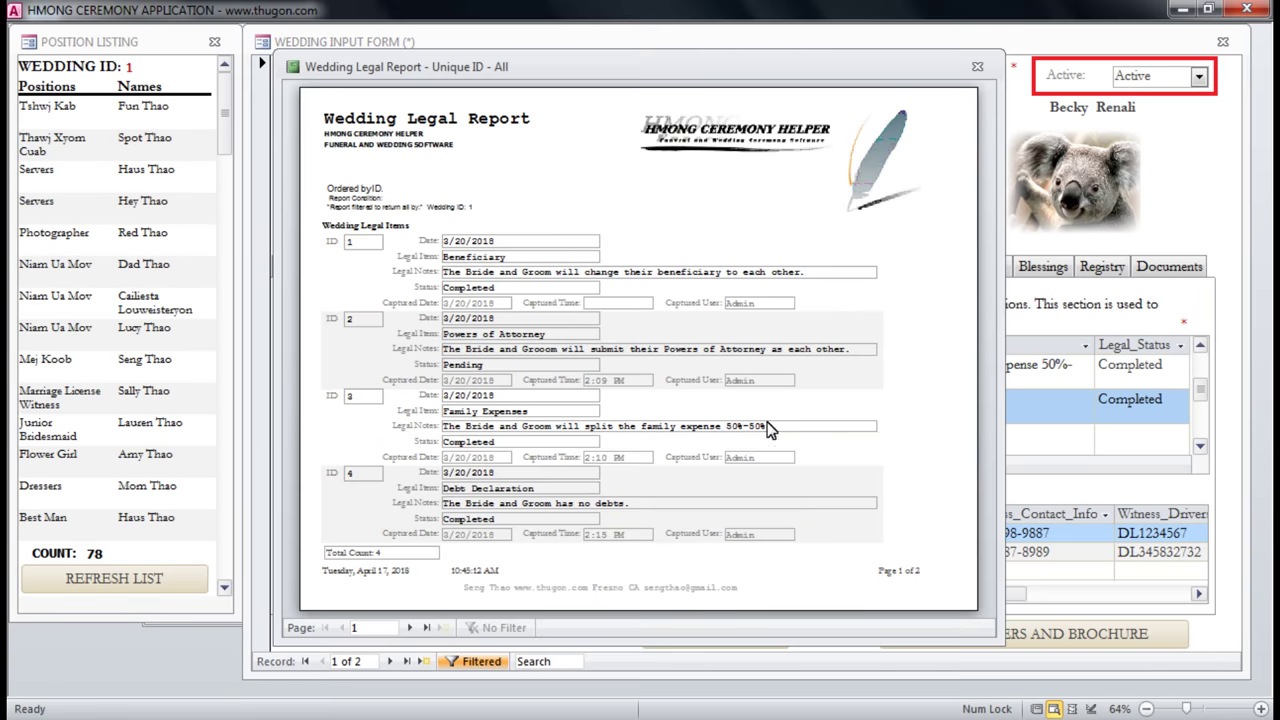
click(348, 243)
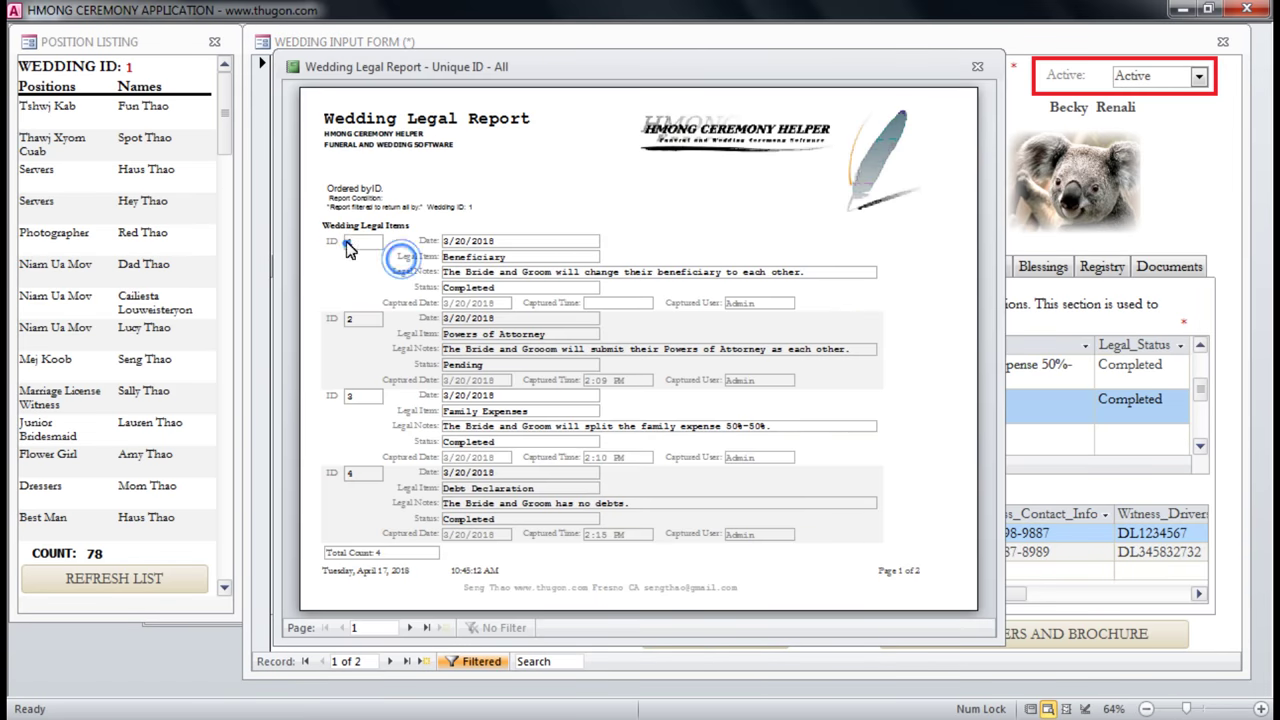
click(558, 276)
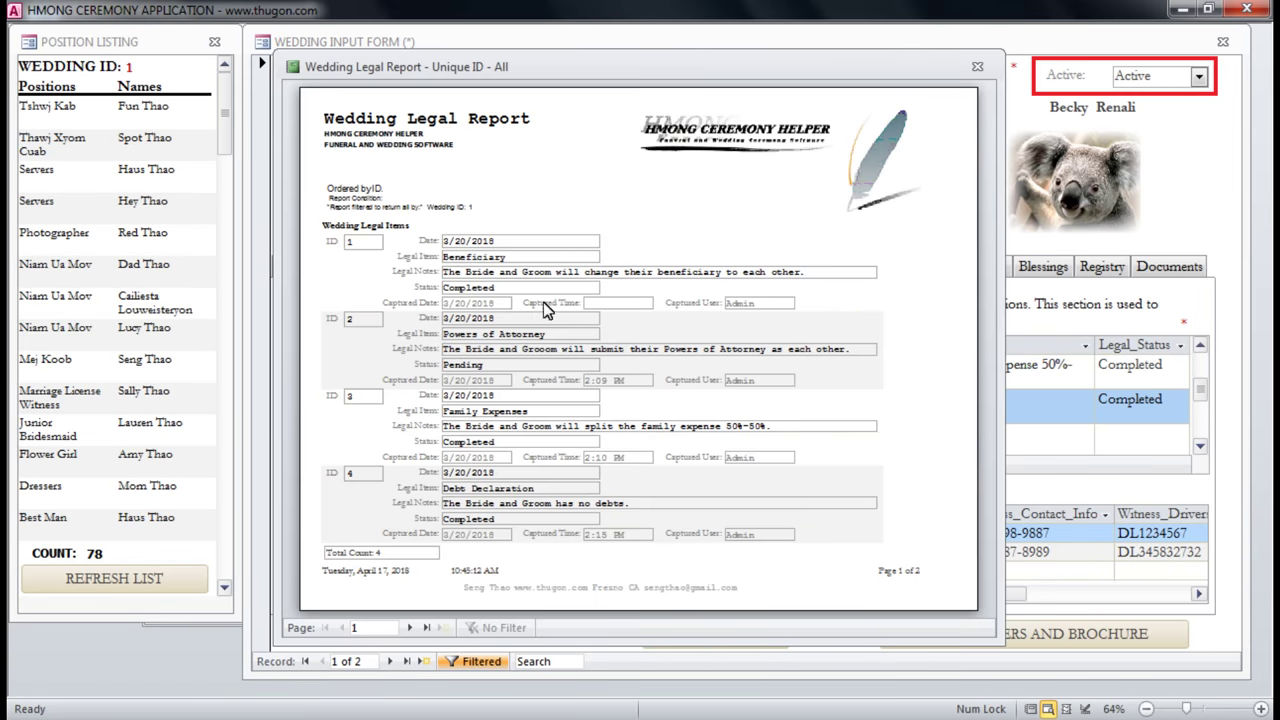
click(409, 627)
click(527, 300)
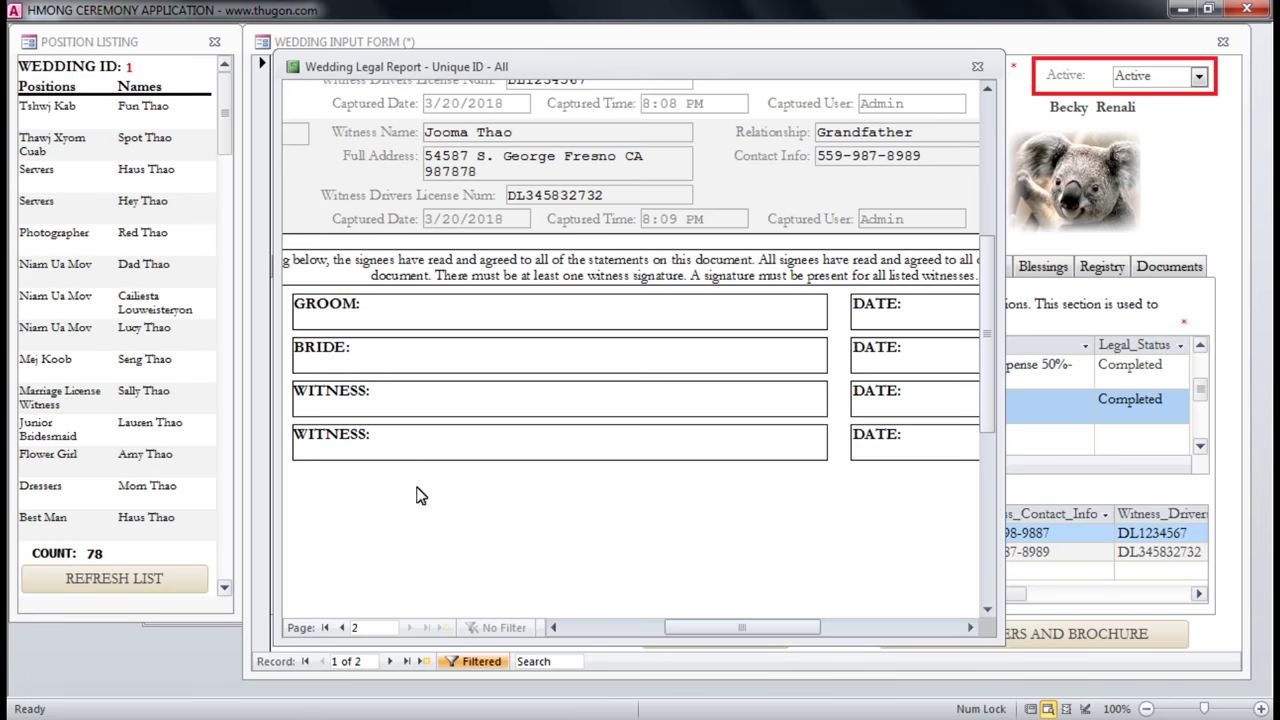
click(853, 398)
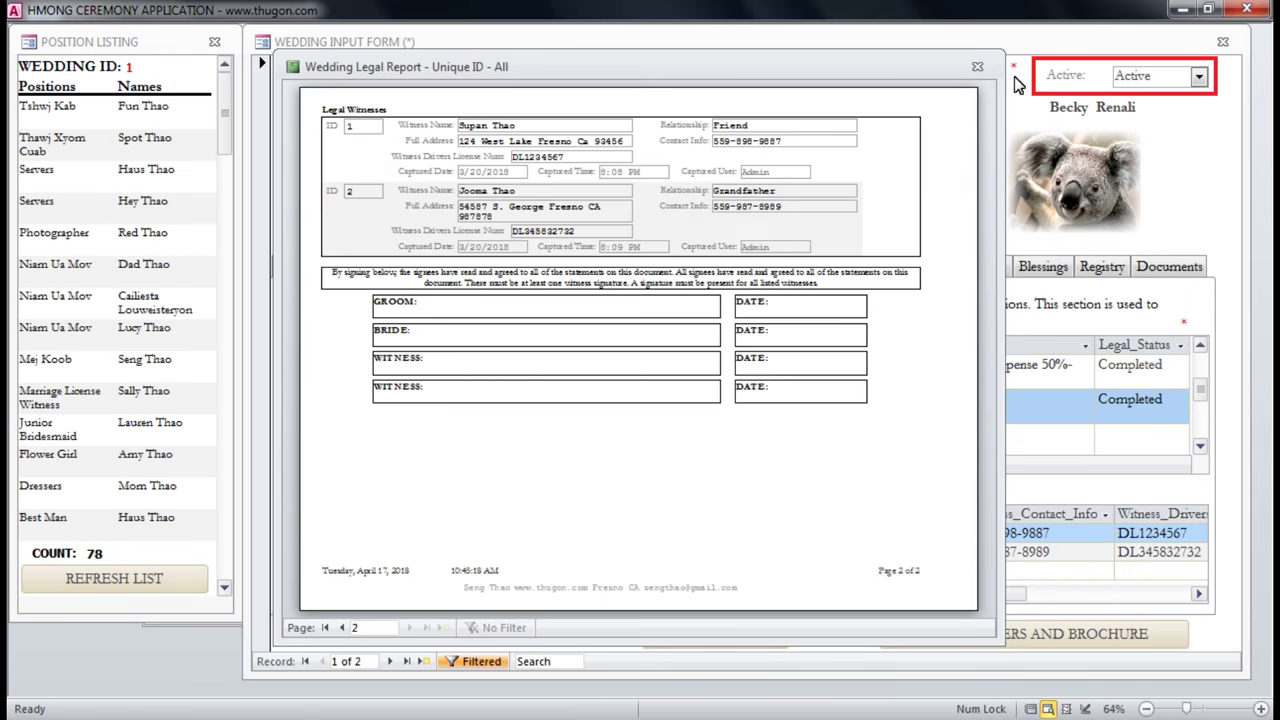
click(978, 70)
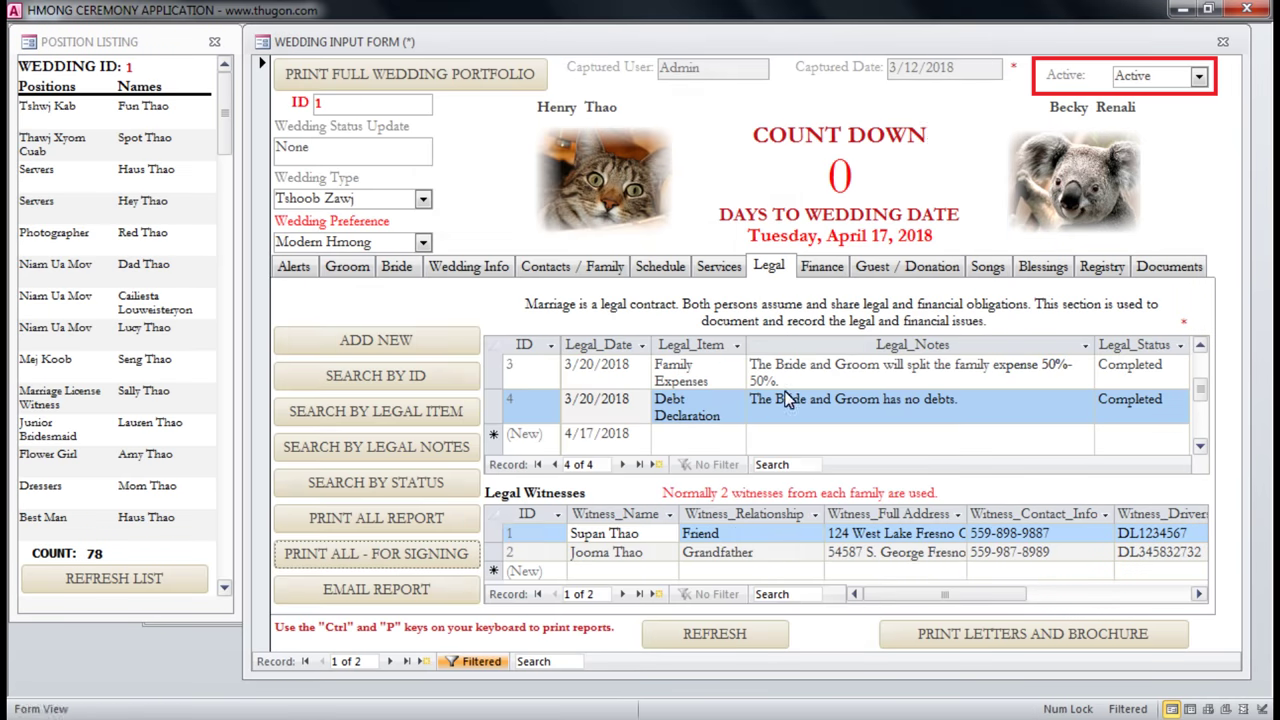
click(354, 341)
drag(397, 201, 588, 185)
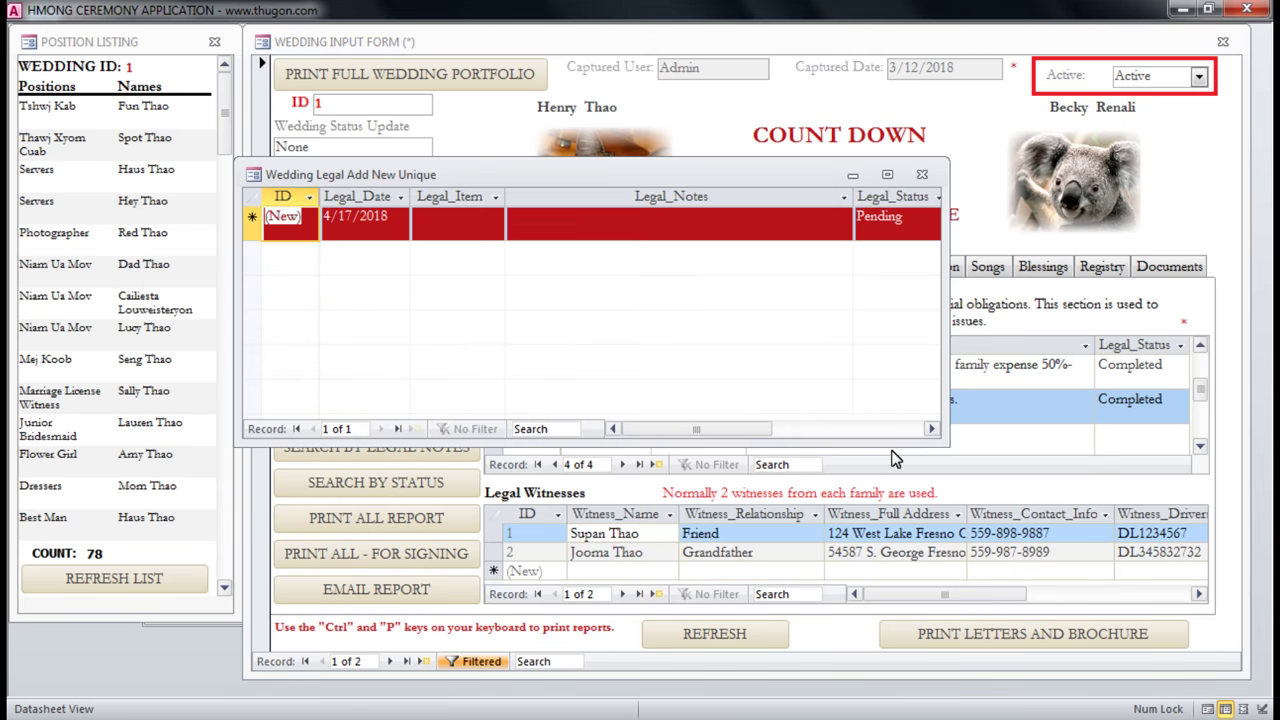
drag(946, 439, 1192, 462)
click(481, 230)
click(495, 222)
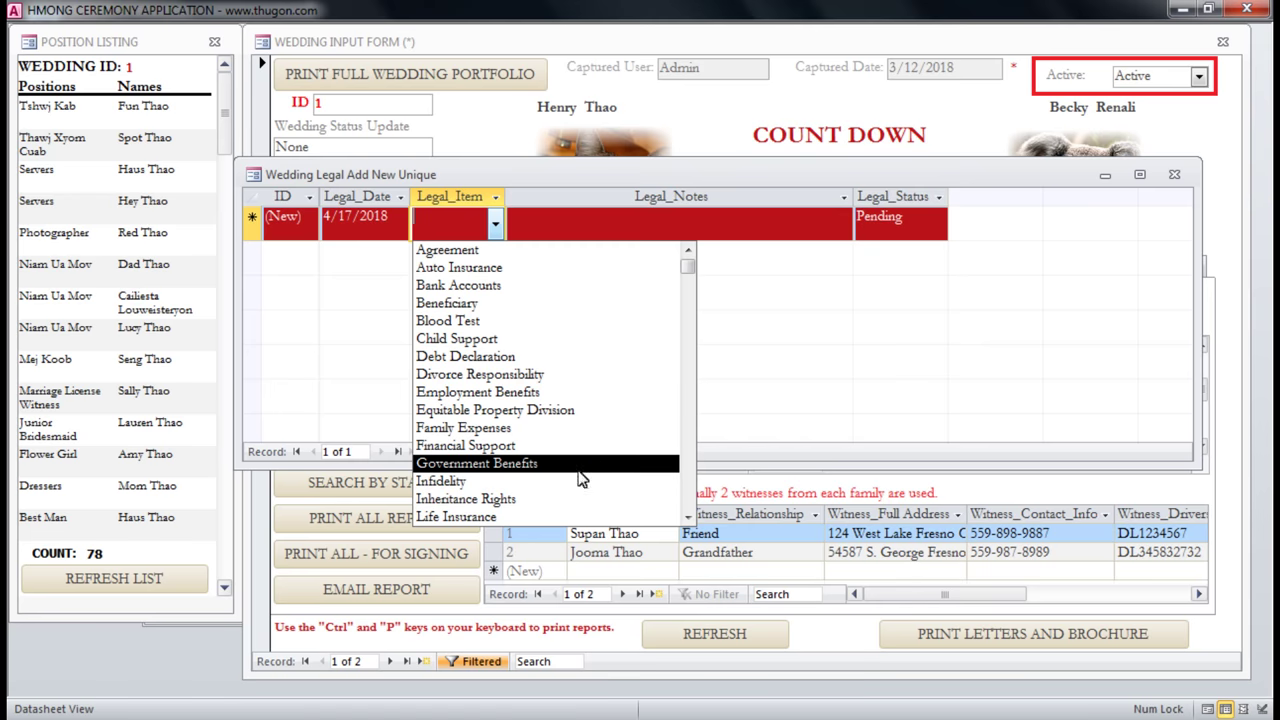
scroll(535, 512, down, 3)
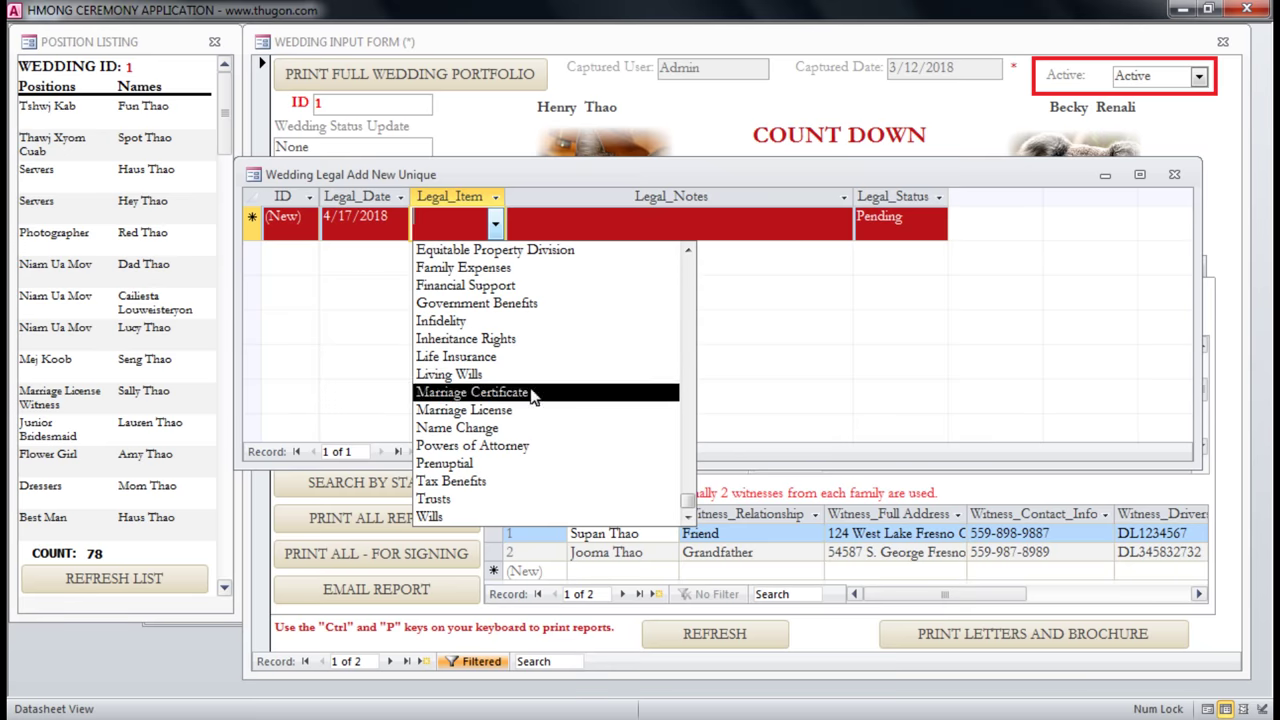
click(717, 219)
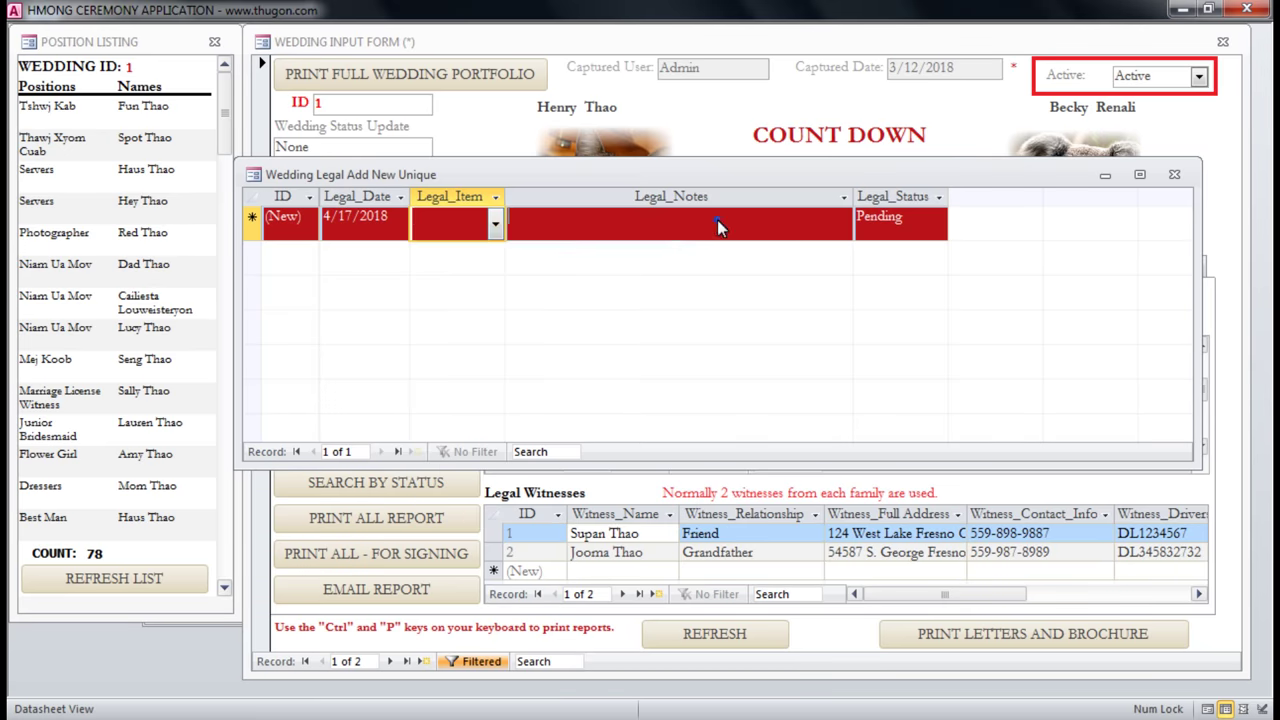
click(1174, 175)
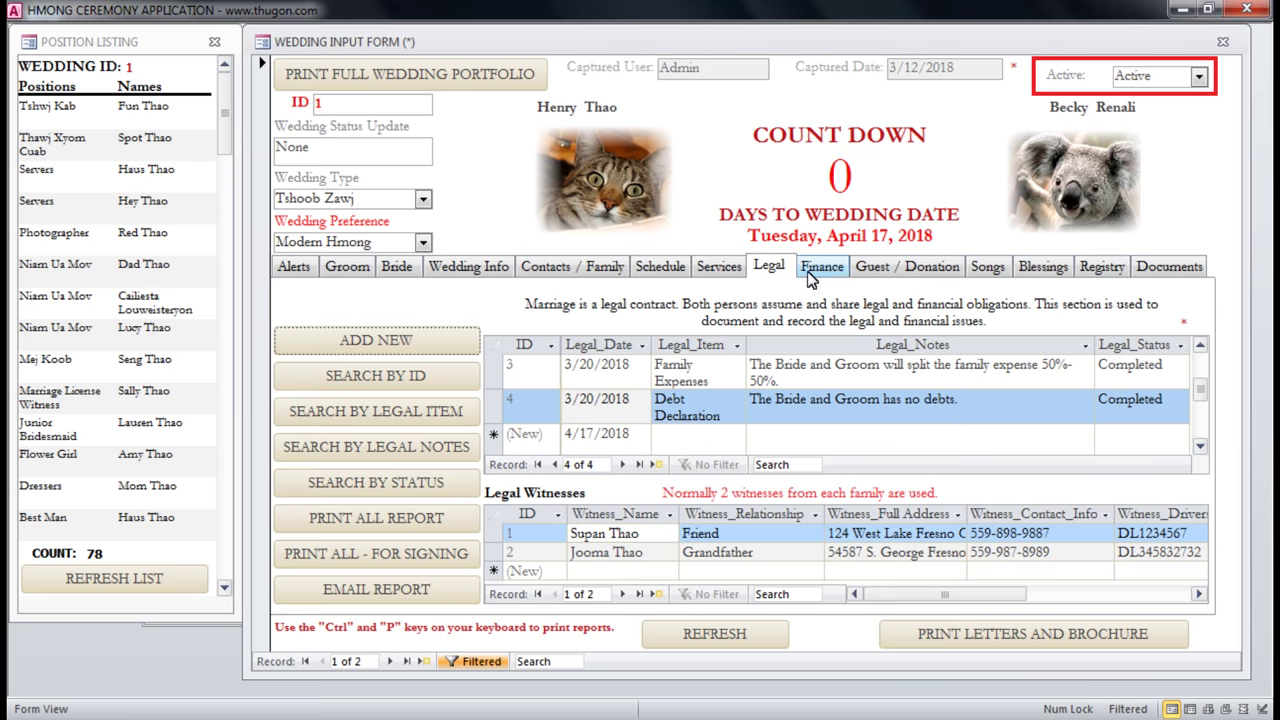
Open the Finance tab and check the first two records' Fund amounts of $2,000.25.
click(832, 267)
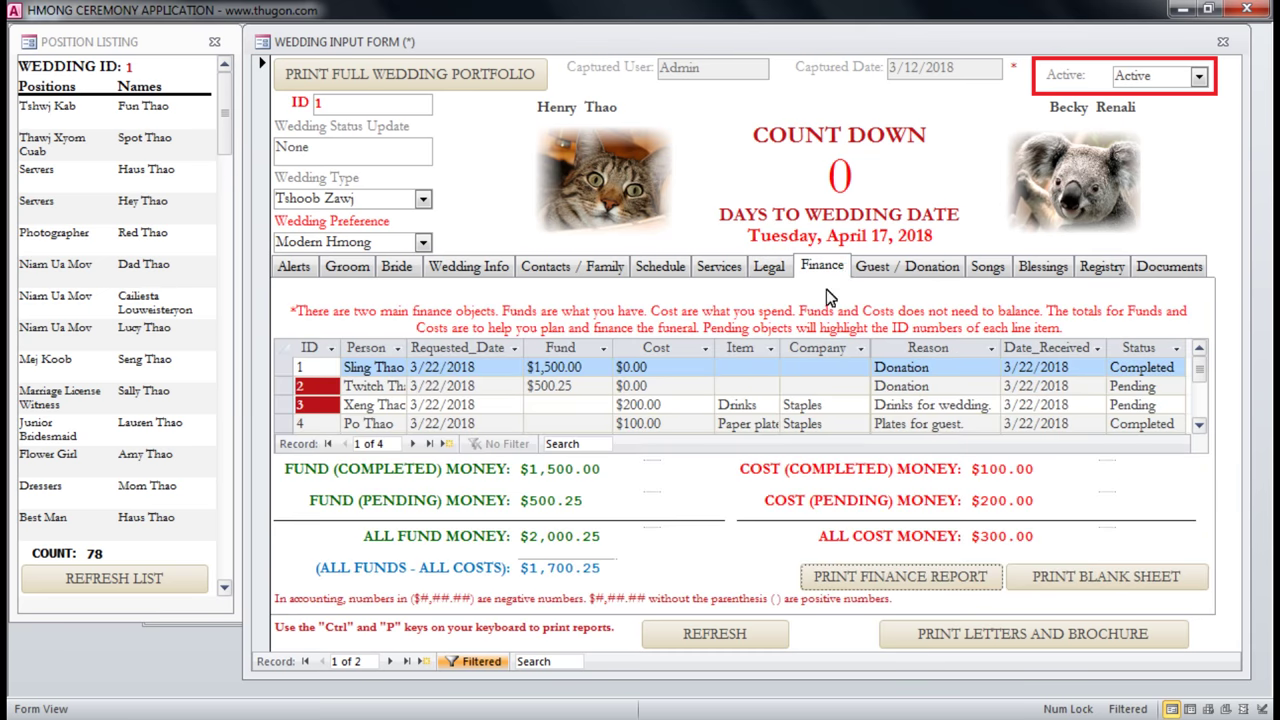
click(598, 367)
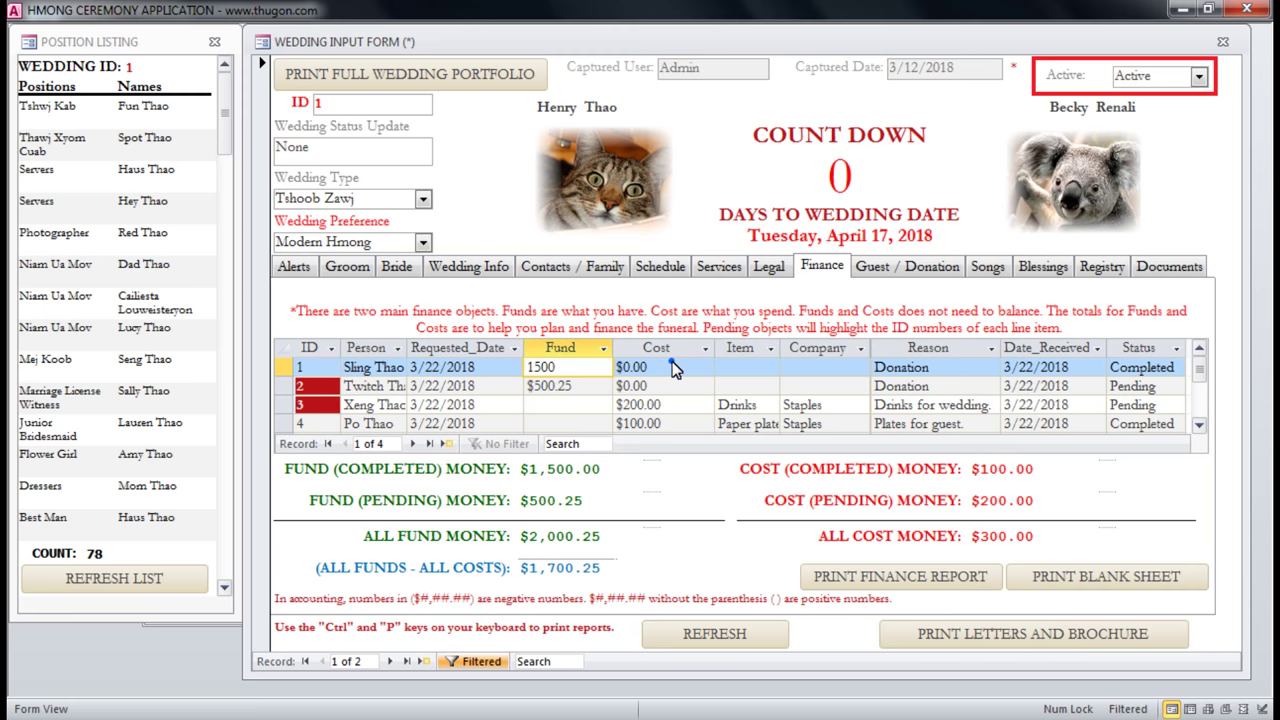
click(671, 367)
click(596, 368)
click(582, 386)
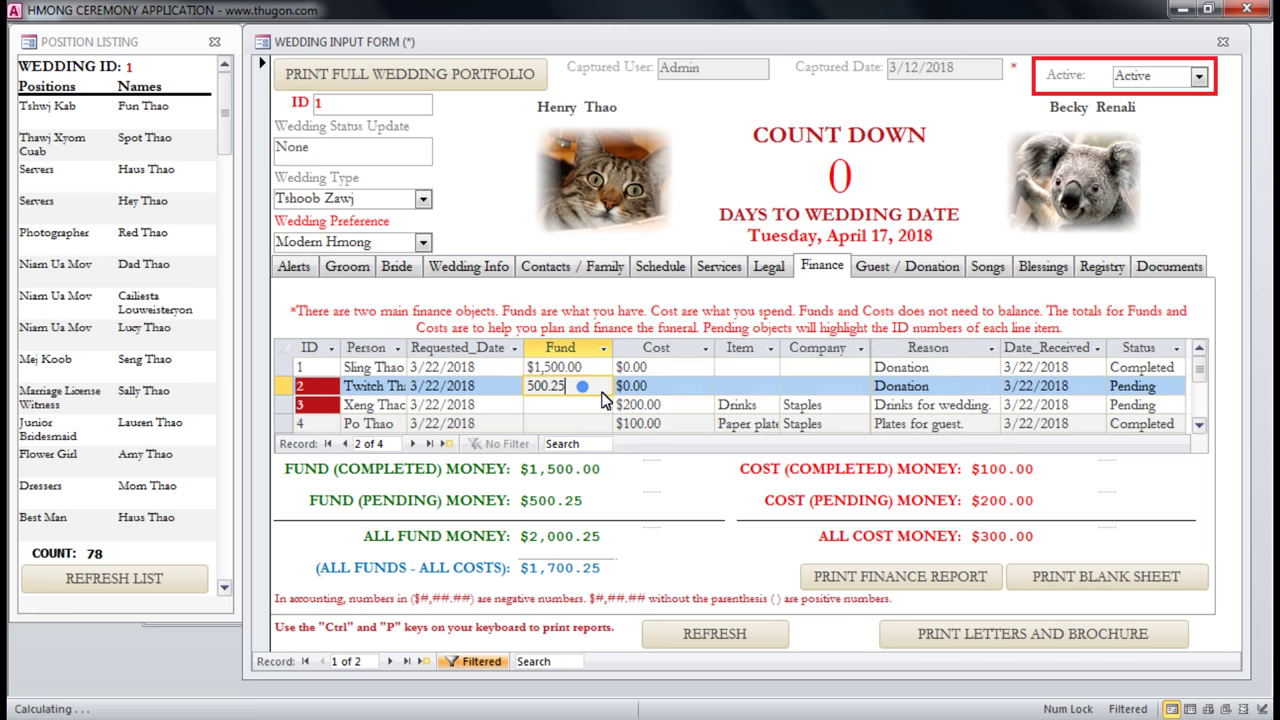
Check the Cost amounts of all four finance records against the $300.00 total.
click(680, 369)
click(670, 388)
click(673, 405)
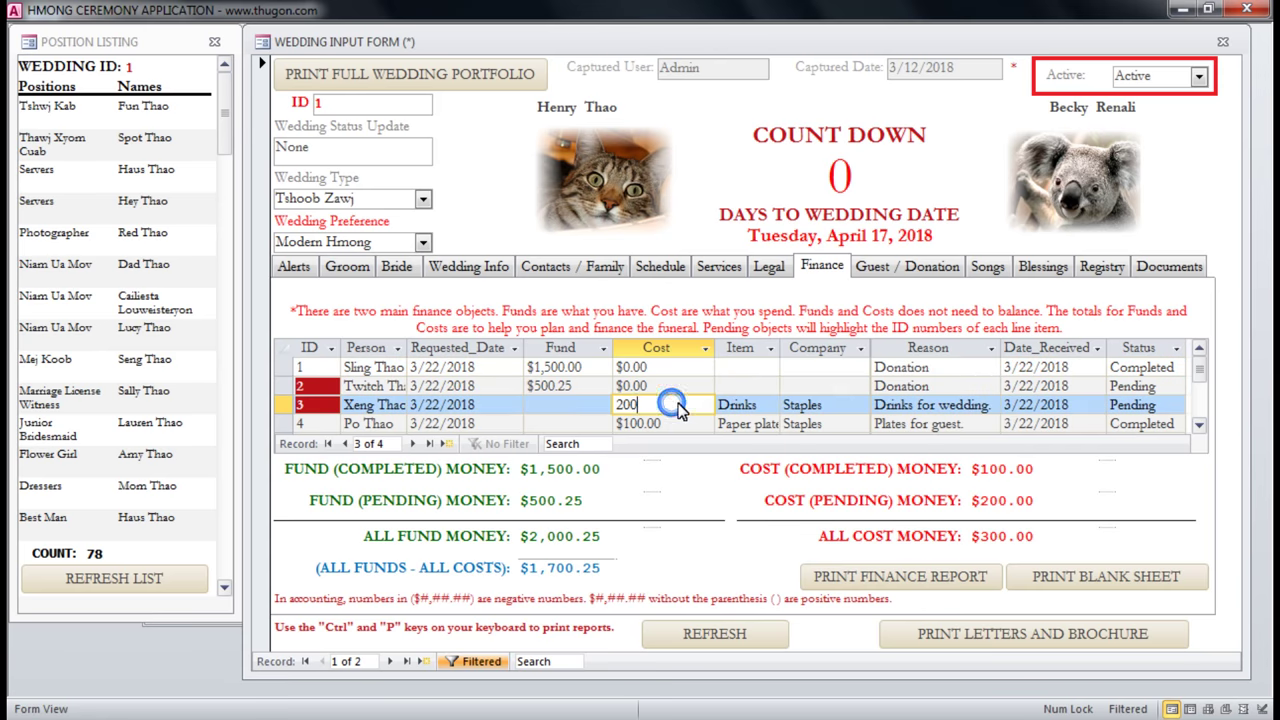
click(672, 423)
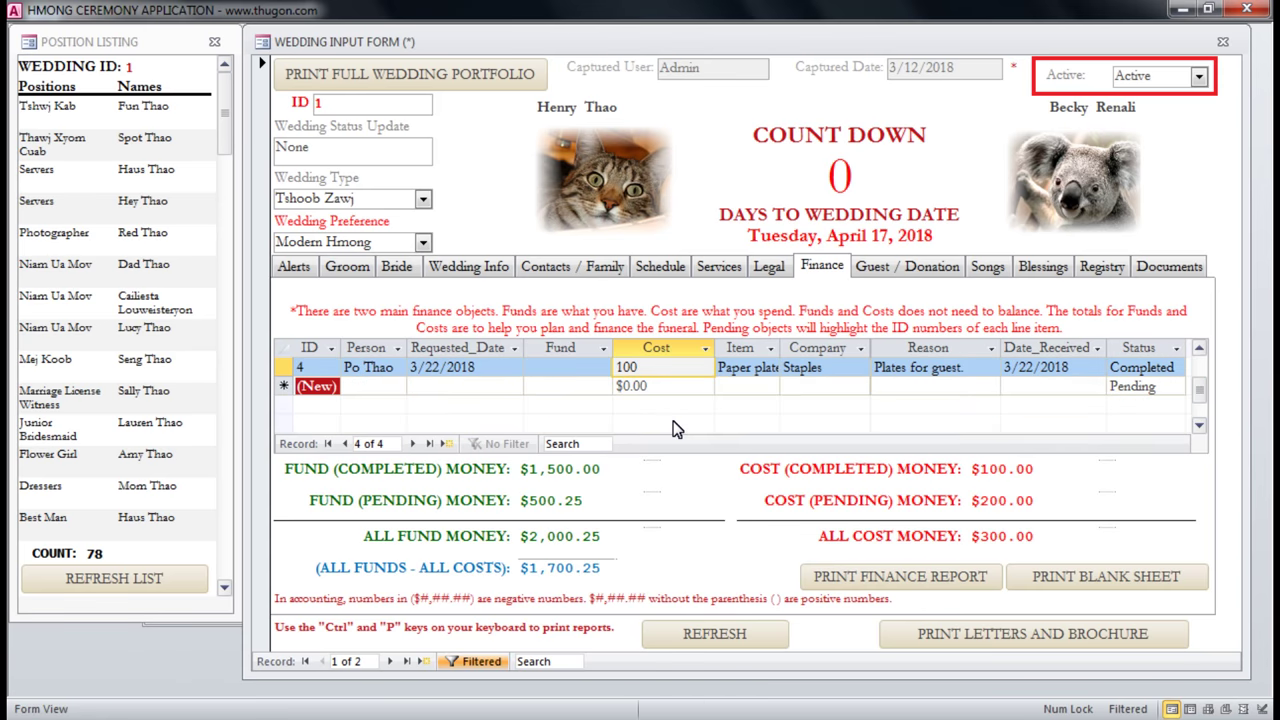
click(657, 405)
click(675, 390)
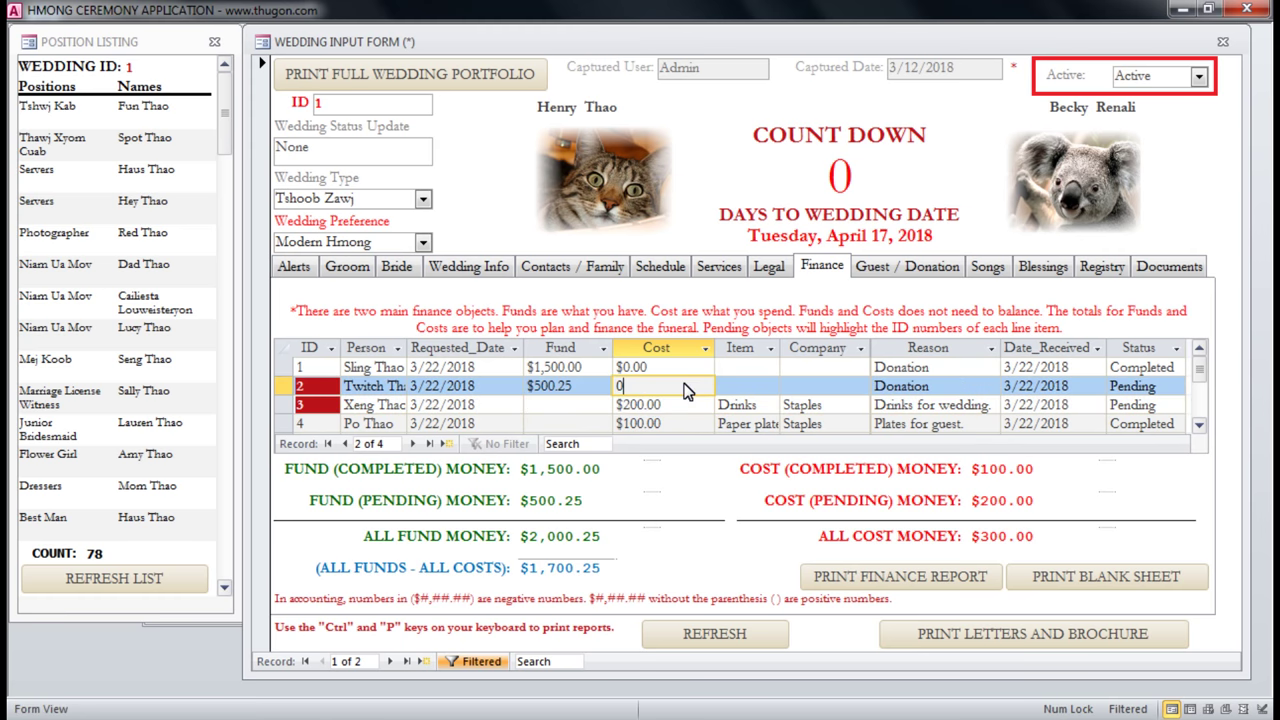
click(707, 488)
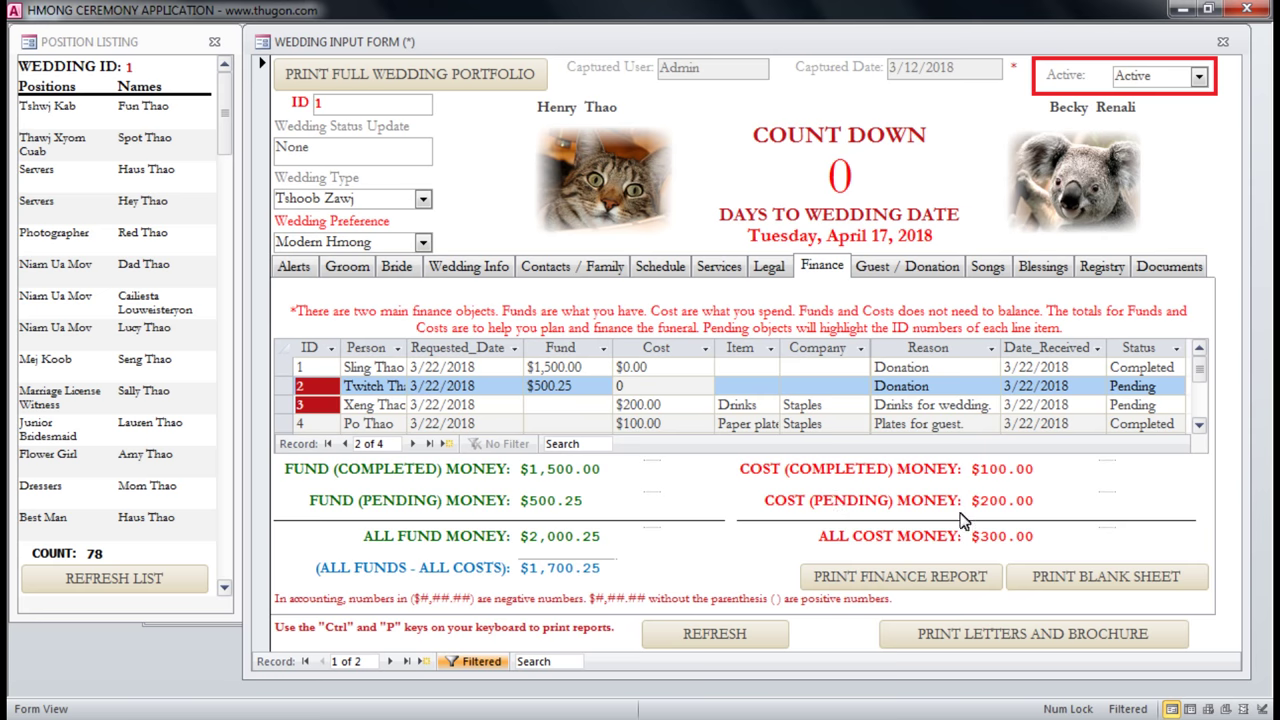
Inspect the finance report's page-2 totals balancing at $1,700.25, close it, and request a blank sheet.
click(912, 577)
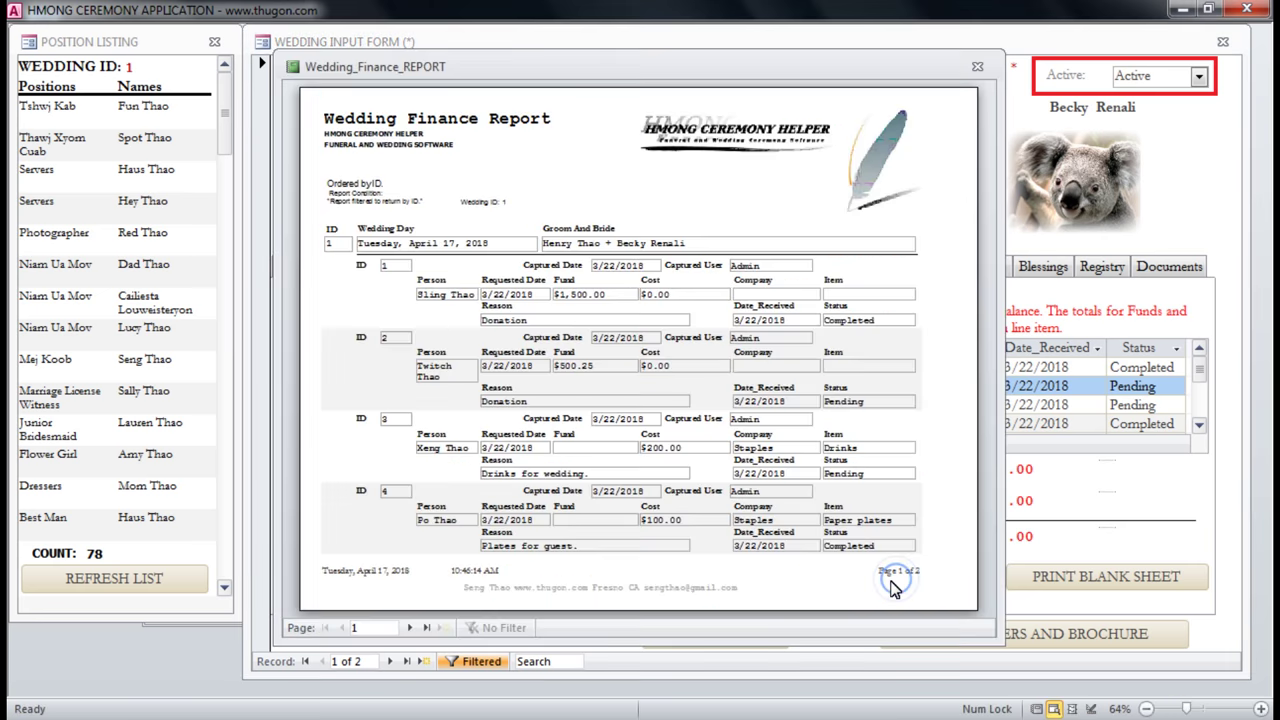
click(411, 627)
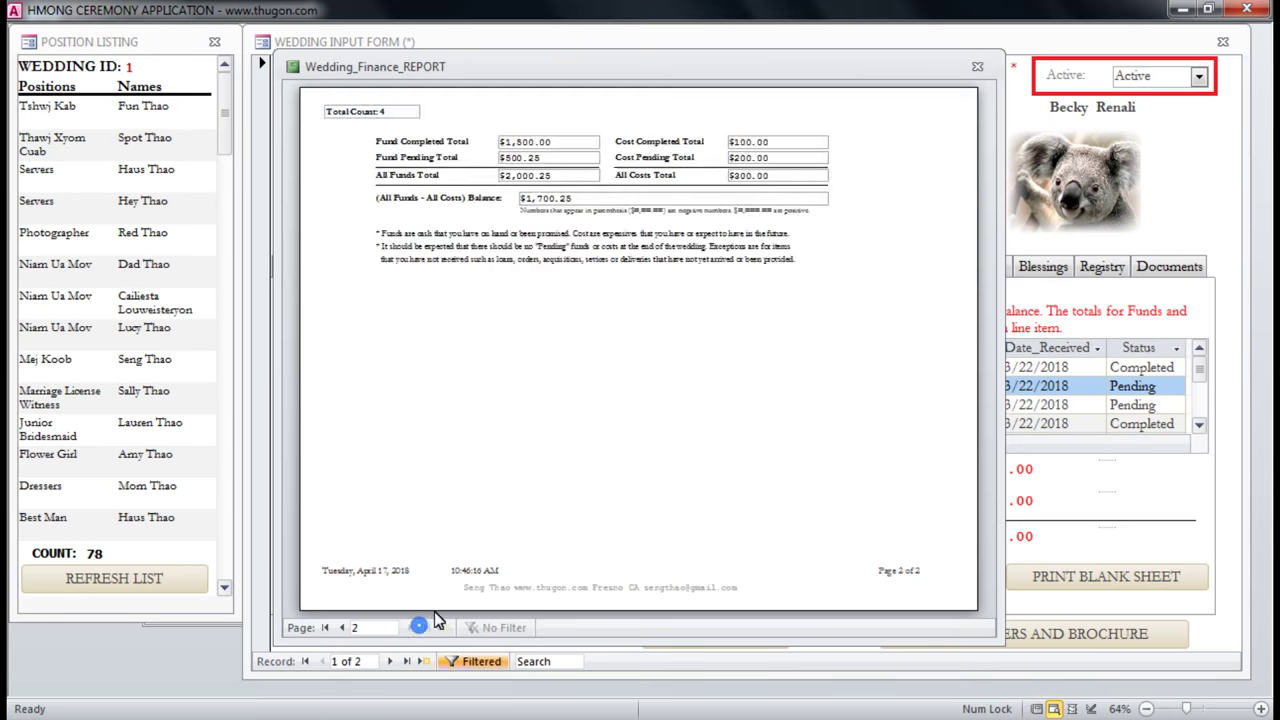
click(572, 150)
click(600, 132)
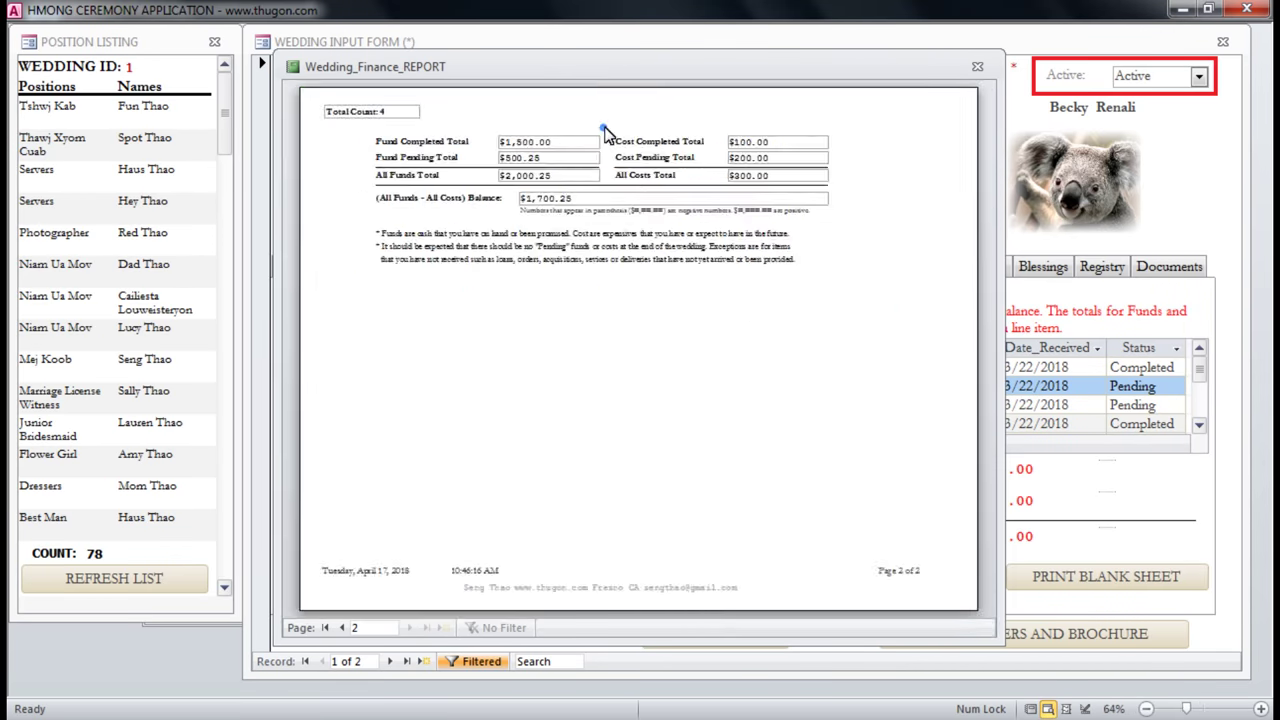
click(603, 127)
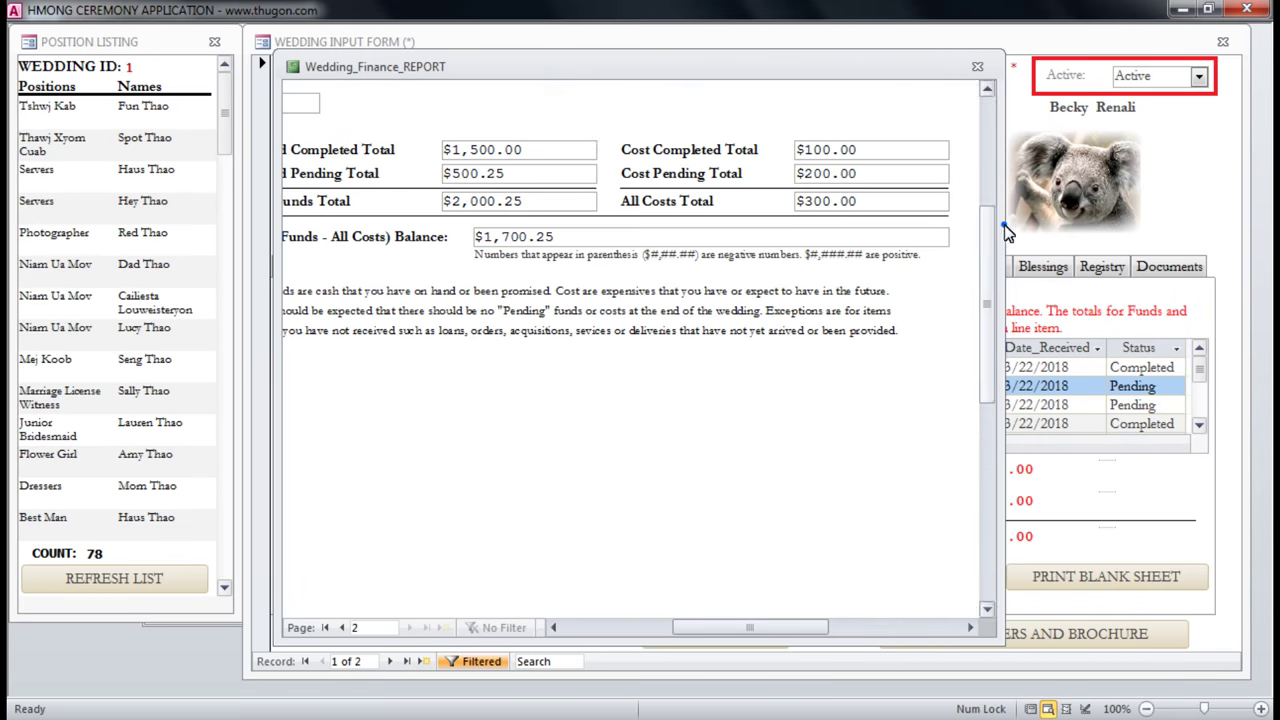
drag(279, 256, 119, 256)
drag(747, 627, 671, 627)
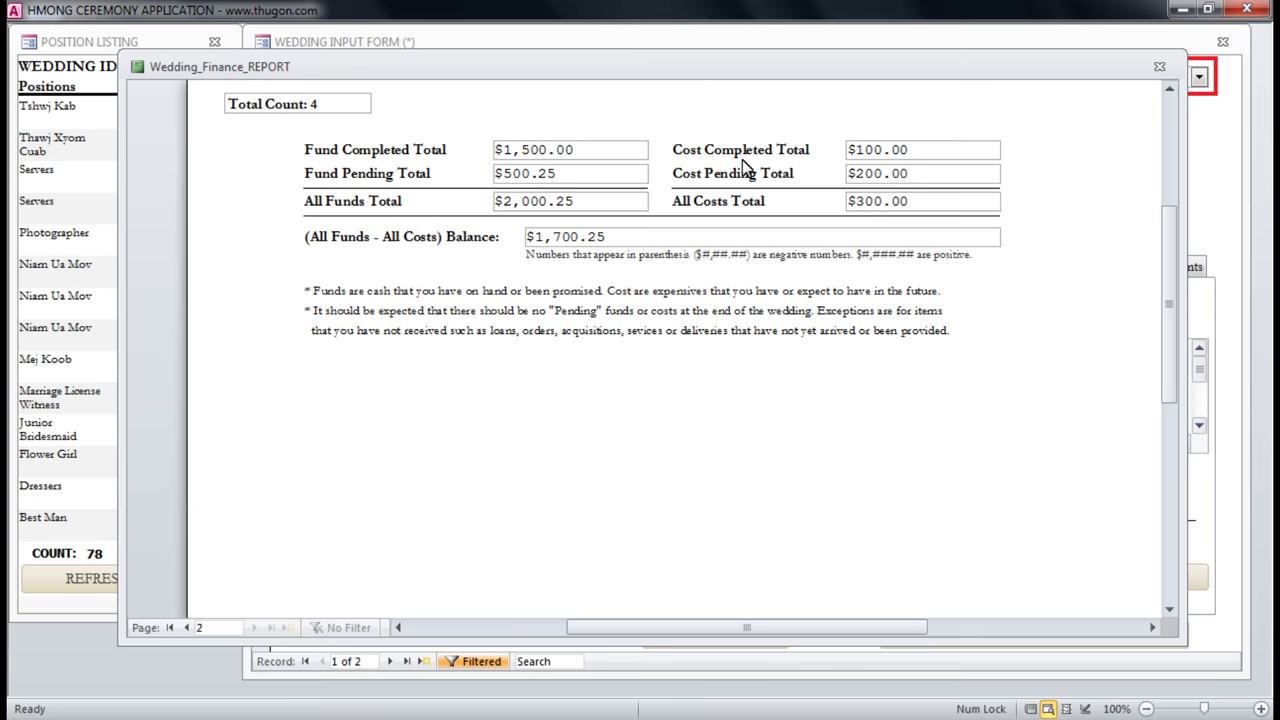
click(1159, 66)
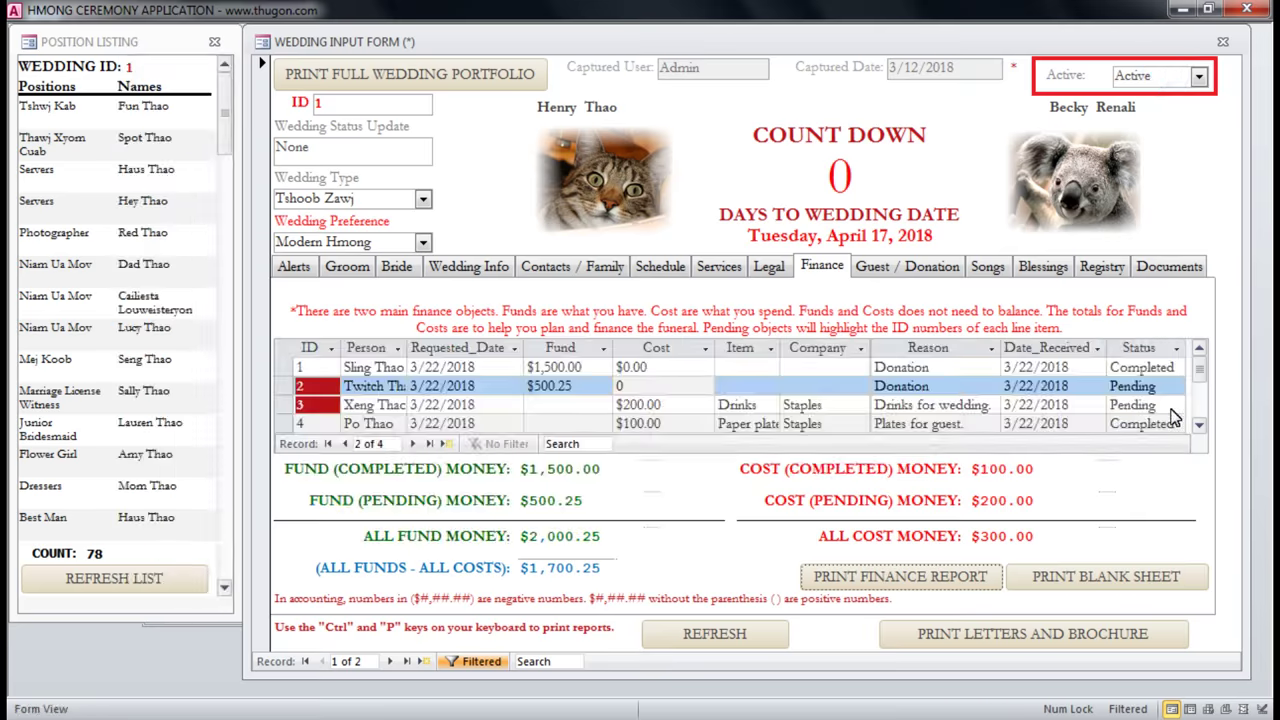
click(1110, 578)
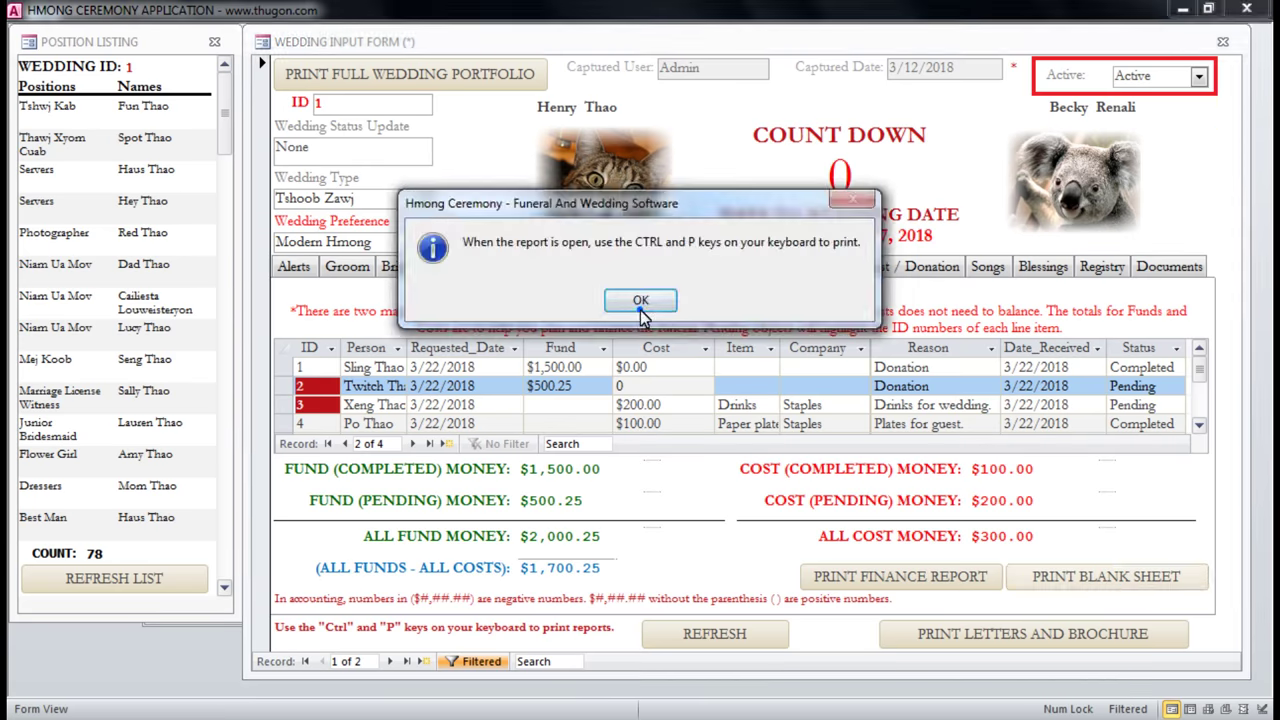
Dismiss the printing tip, zoom over the 25-row blank Cost/Fund Sheet, and close it.
click(641, 309)
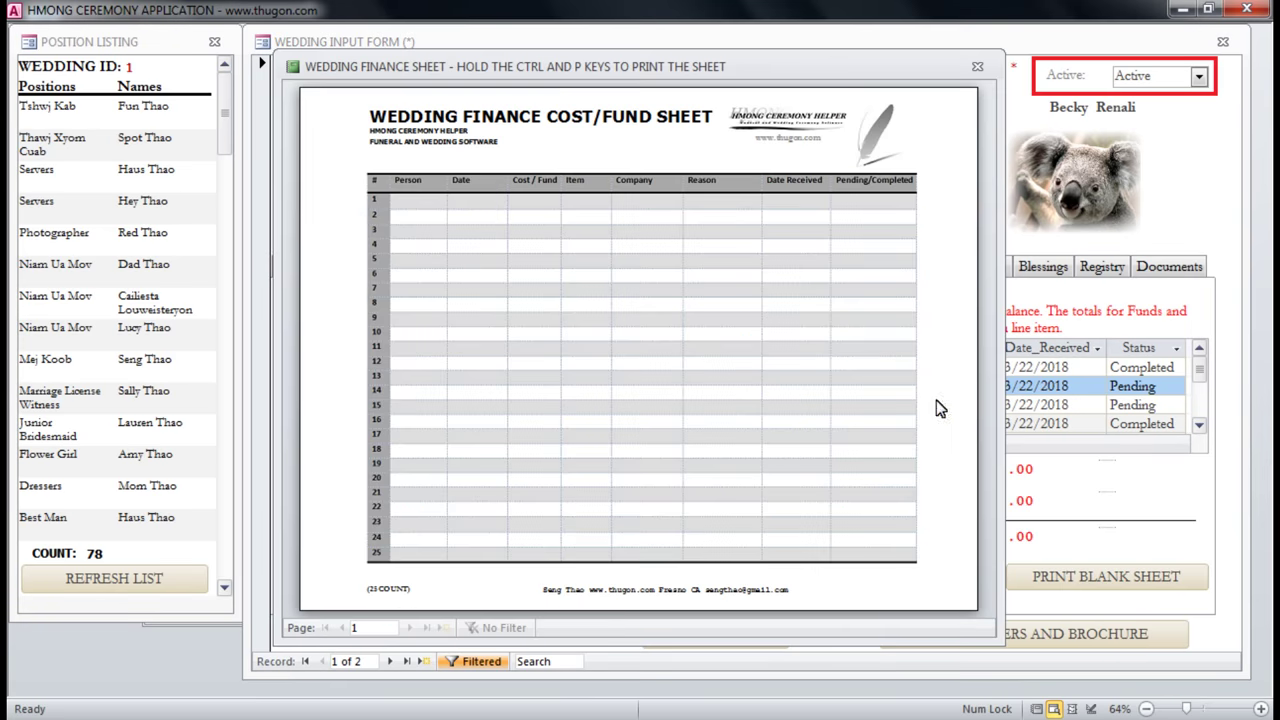
click(487, 178)
click(760, 143)
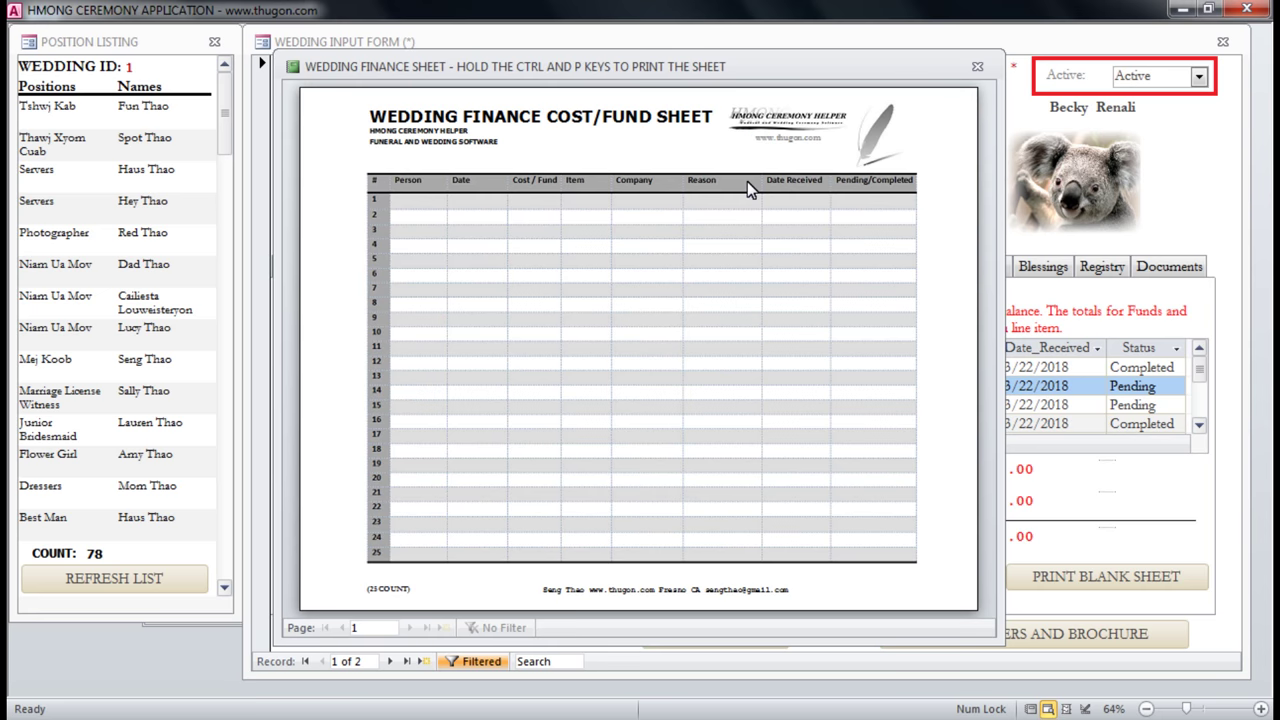
click(977, 68)
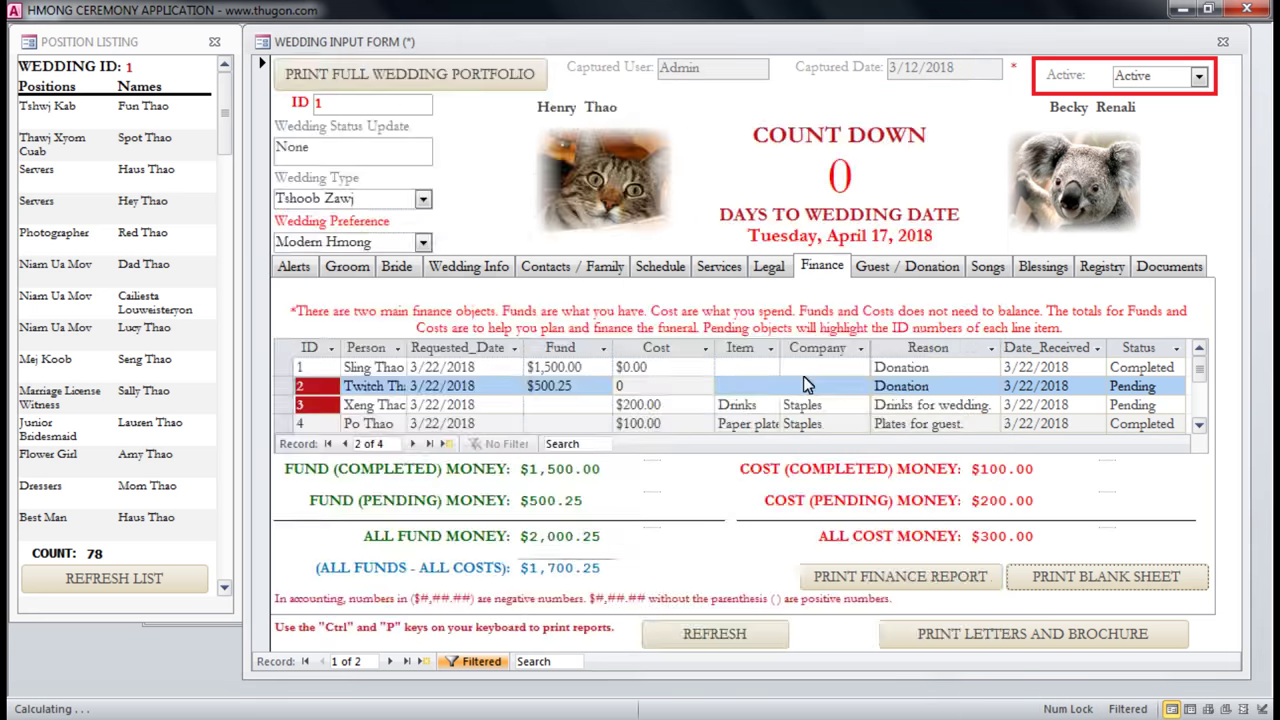
On the Guest / Donation tab, keep guest 2's donation as Flower, then show the Songs list.
click(882, 268)
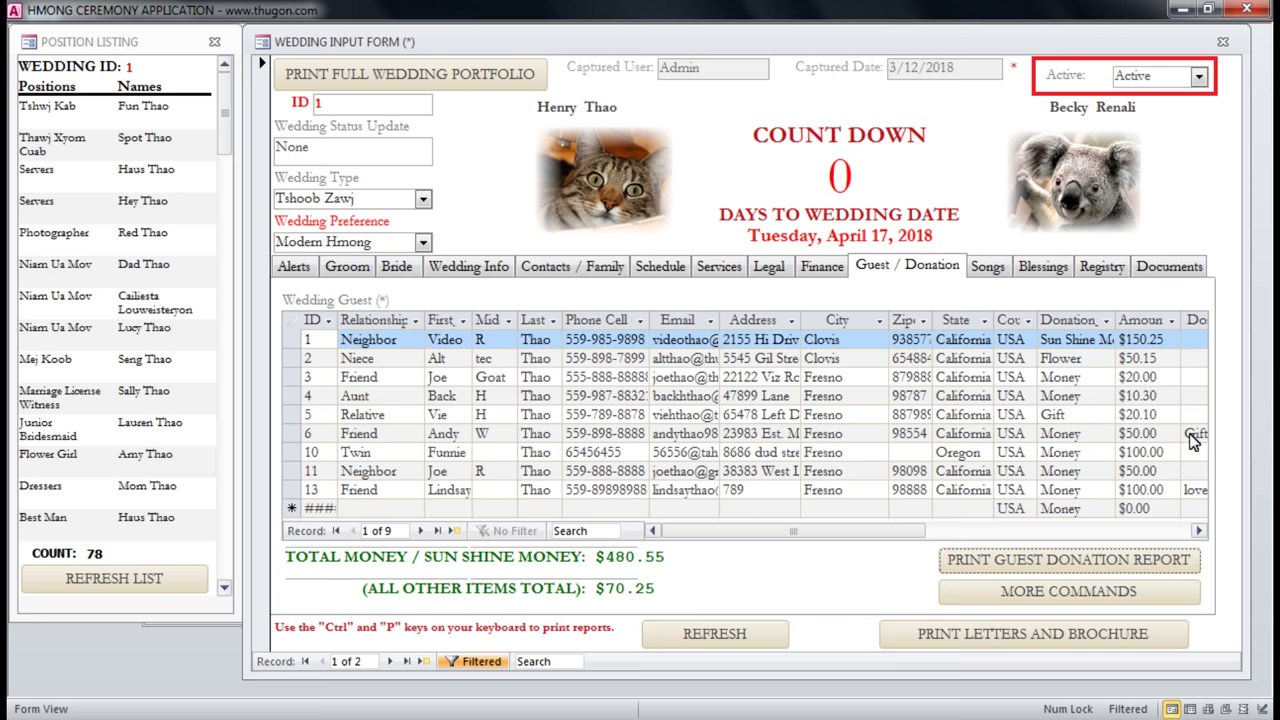
click(1199, 532)
click(1199, 532)
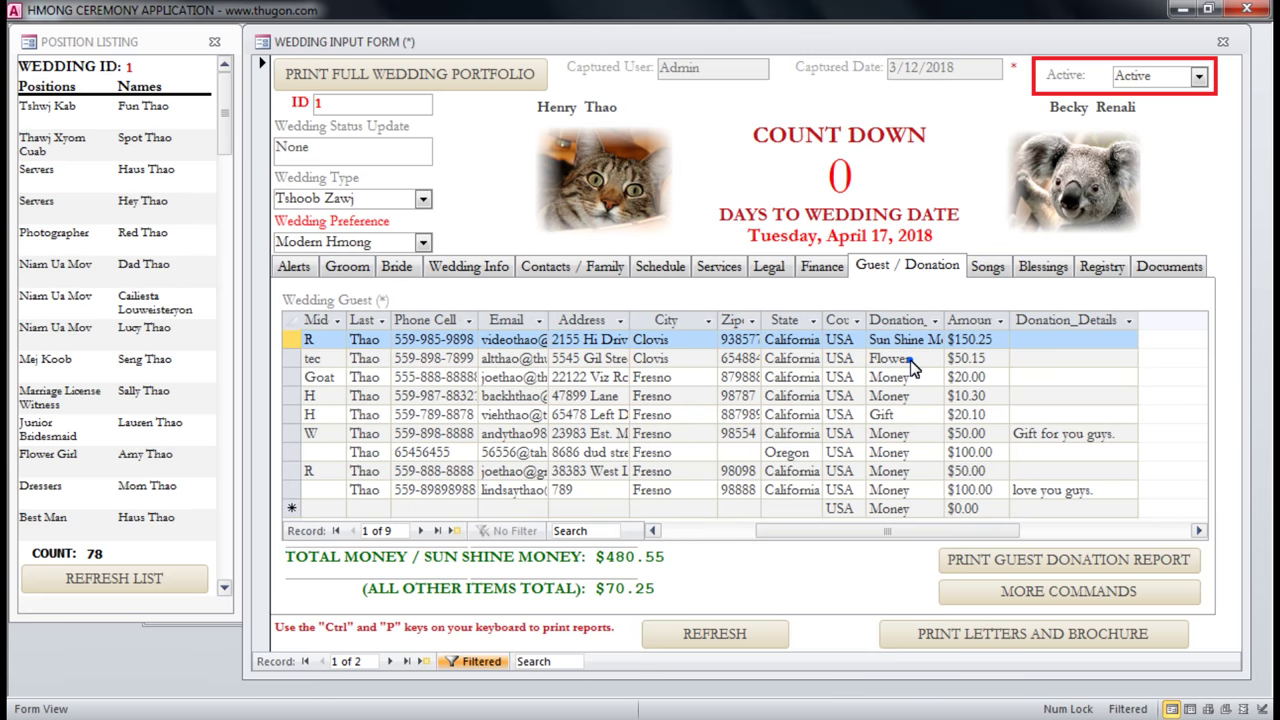
click(938, 360)
click(937, 360)
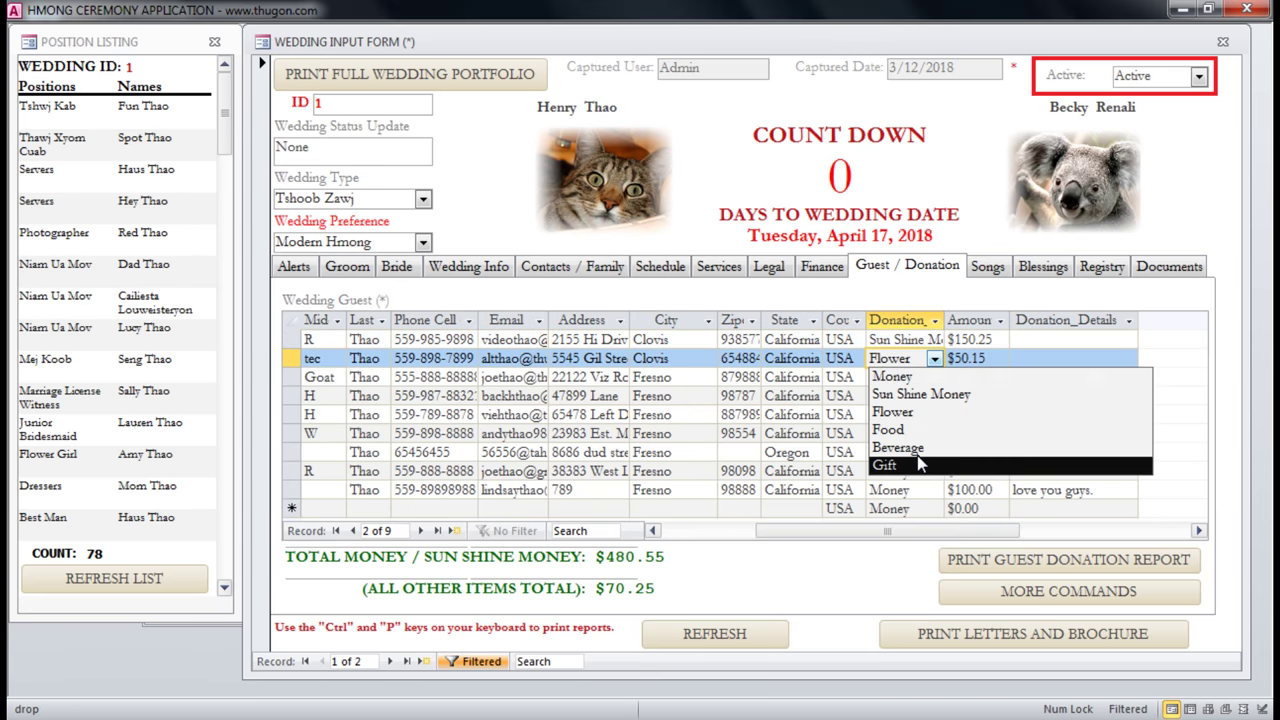
click(1111, 338)
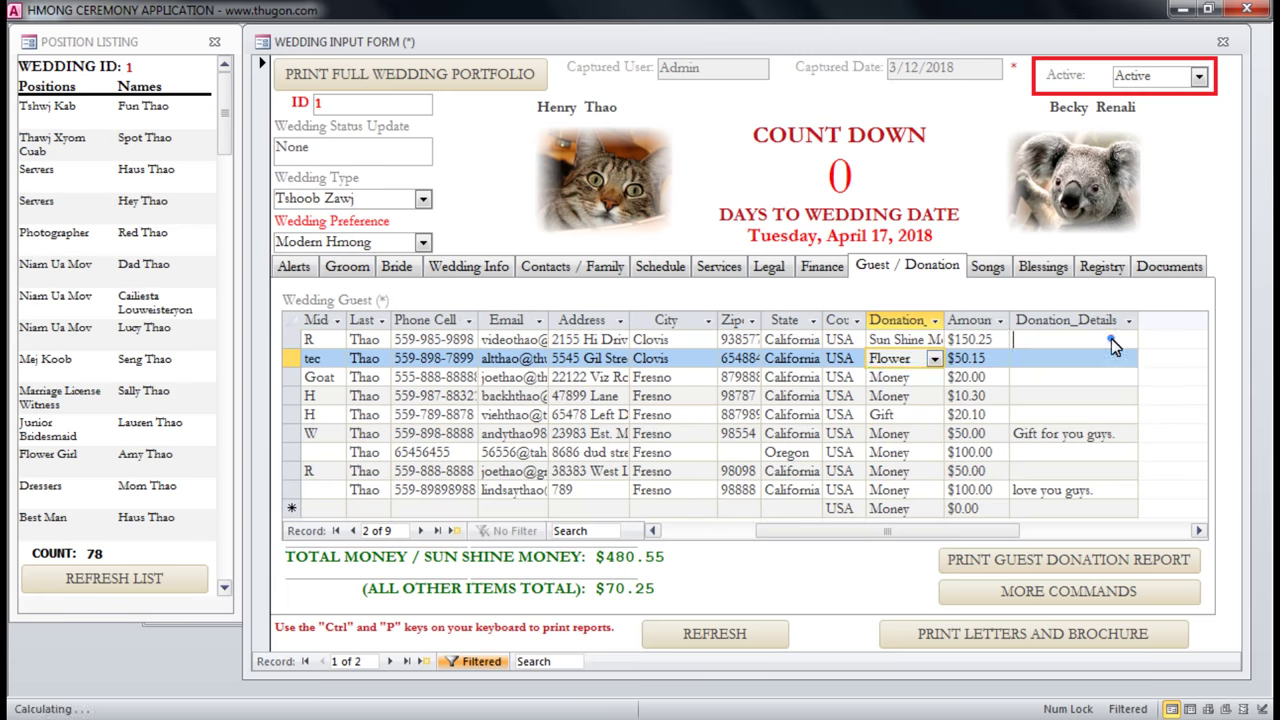
click(988, 268)
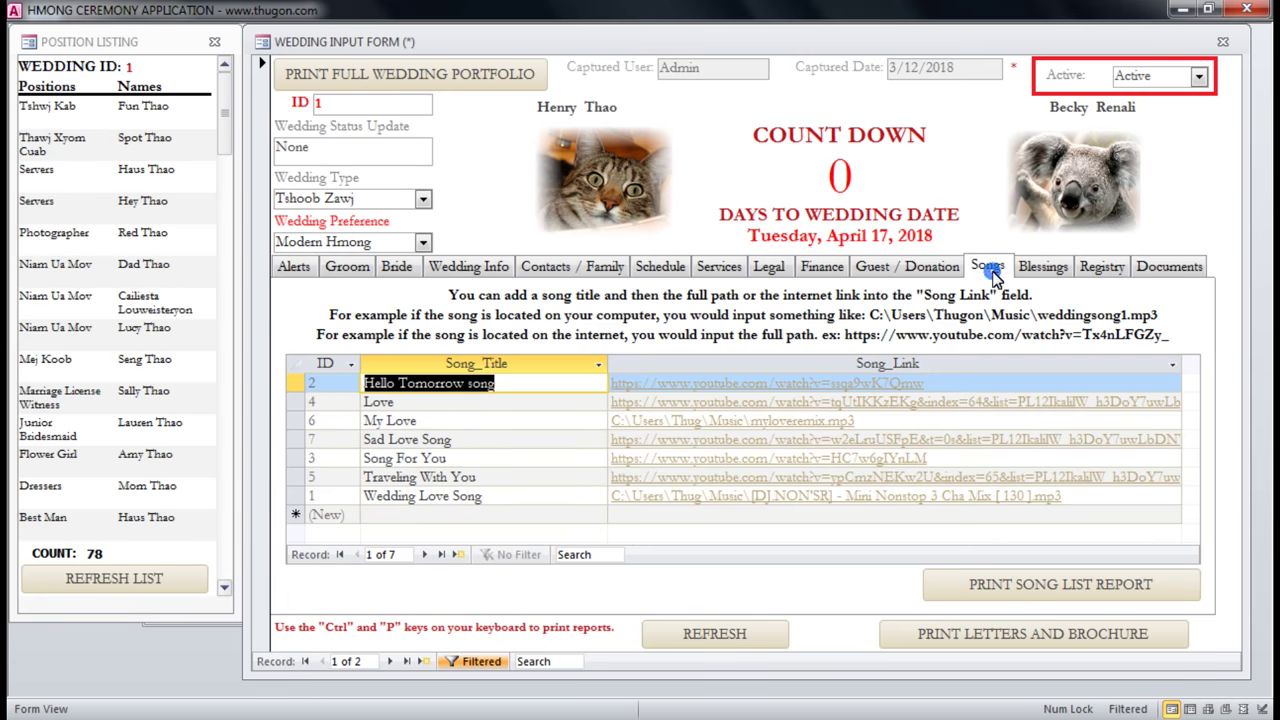
Select the Hello Tomorrow song title, then move to the Blessings tab.
click(533, 387)
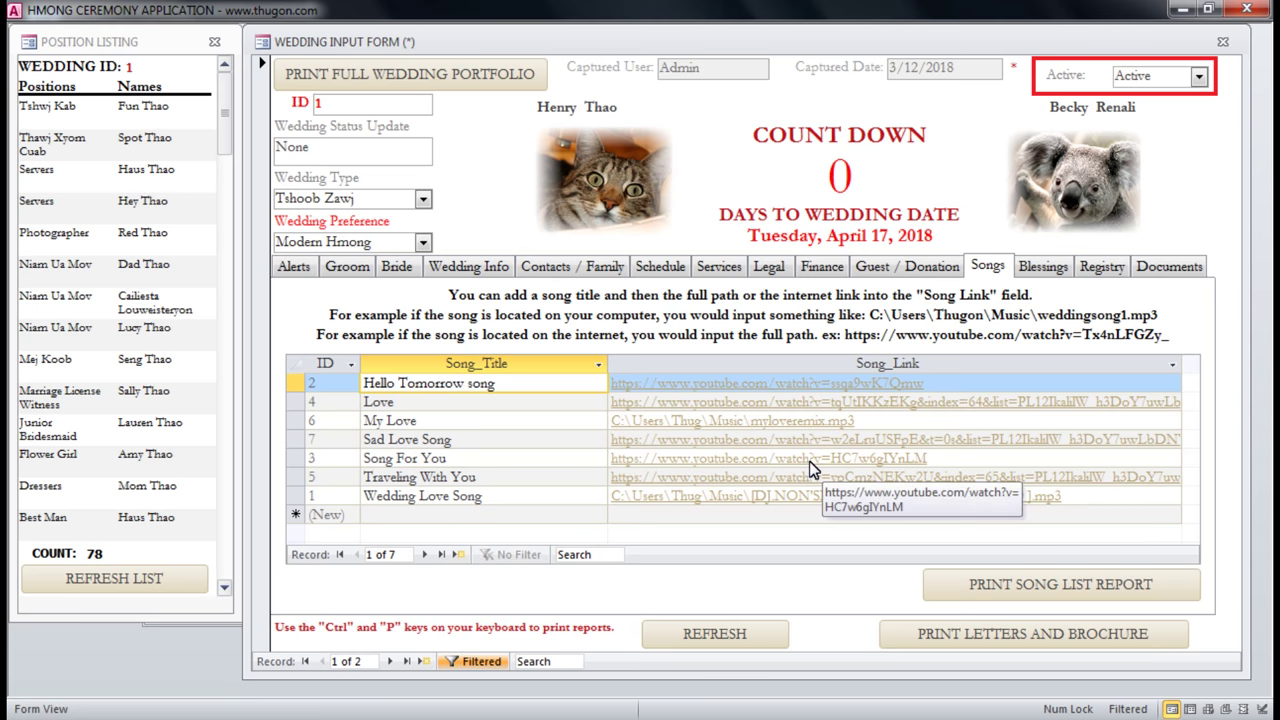
click(1043, 270)
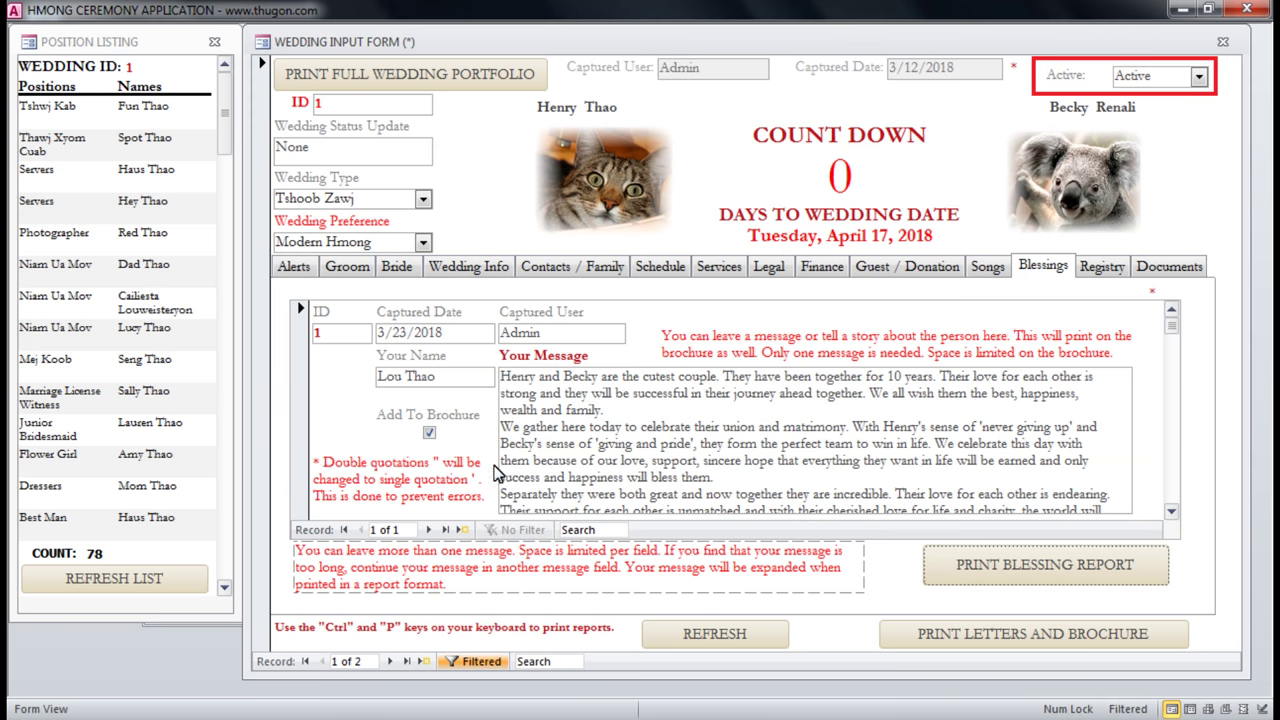
Toggle Add To Brochure off and back on for the blessing, then show the Registry list.
click(596, 408)
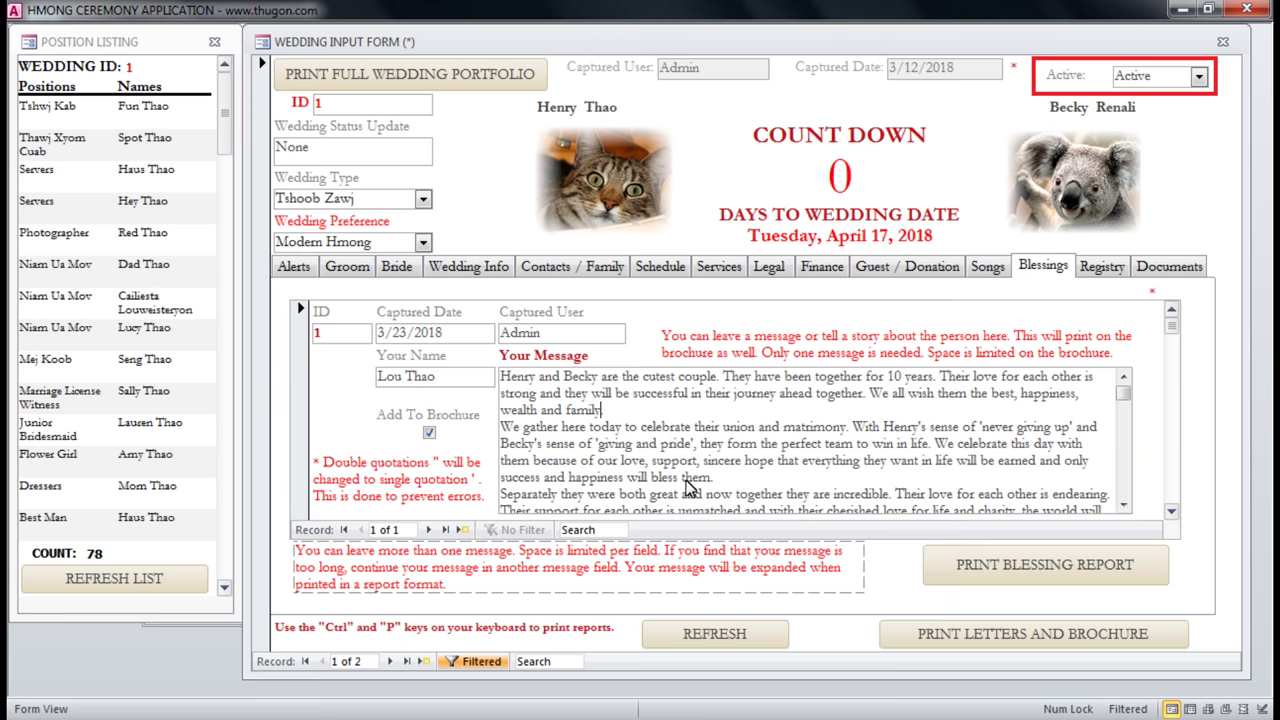
click(428, 432)
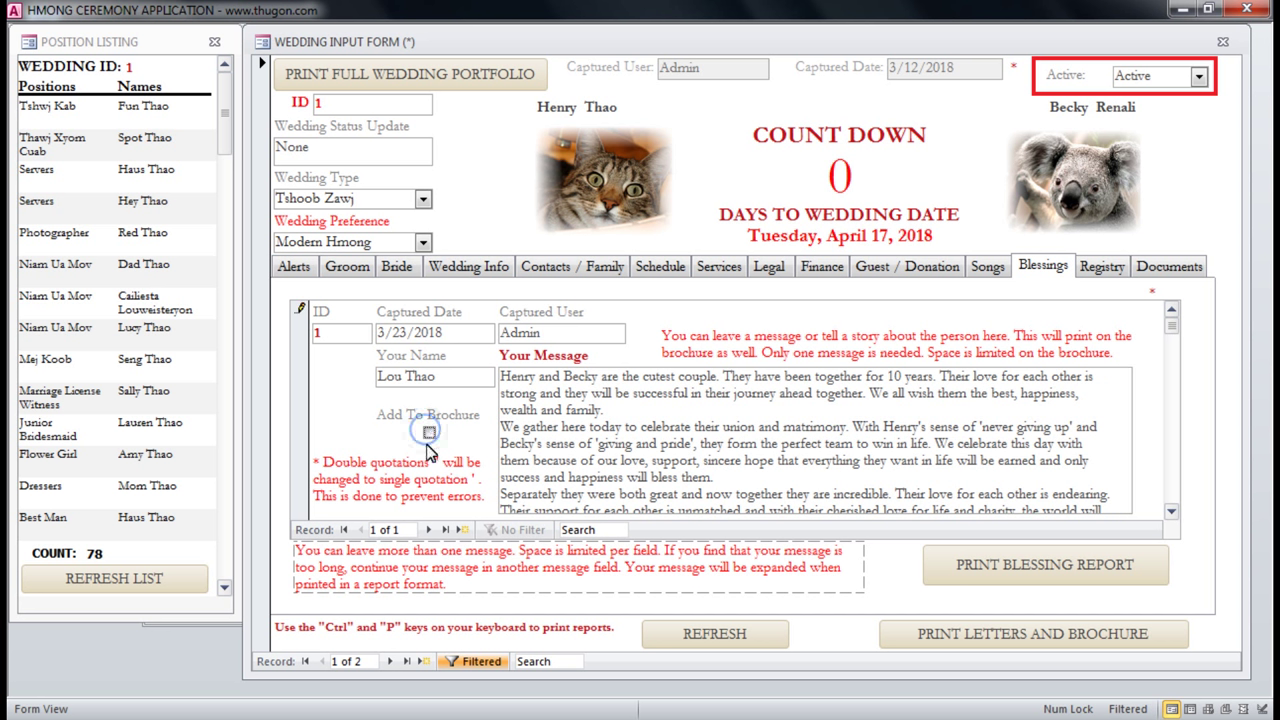
click(427, 432)
click(1100, 268)
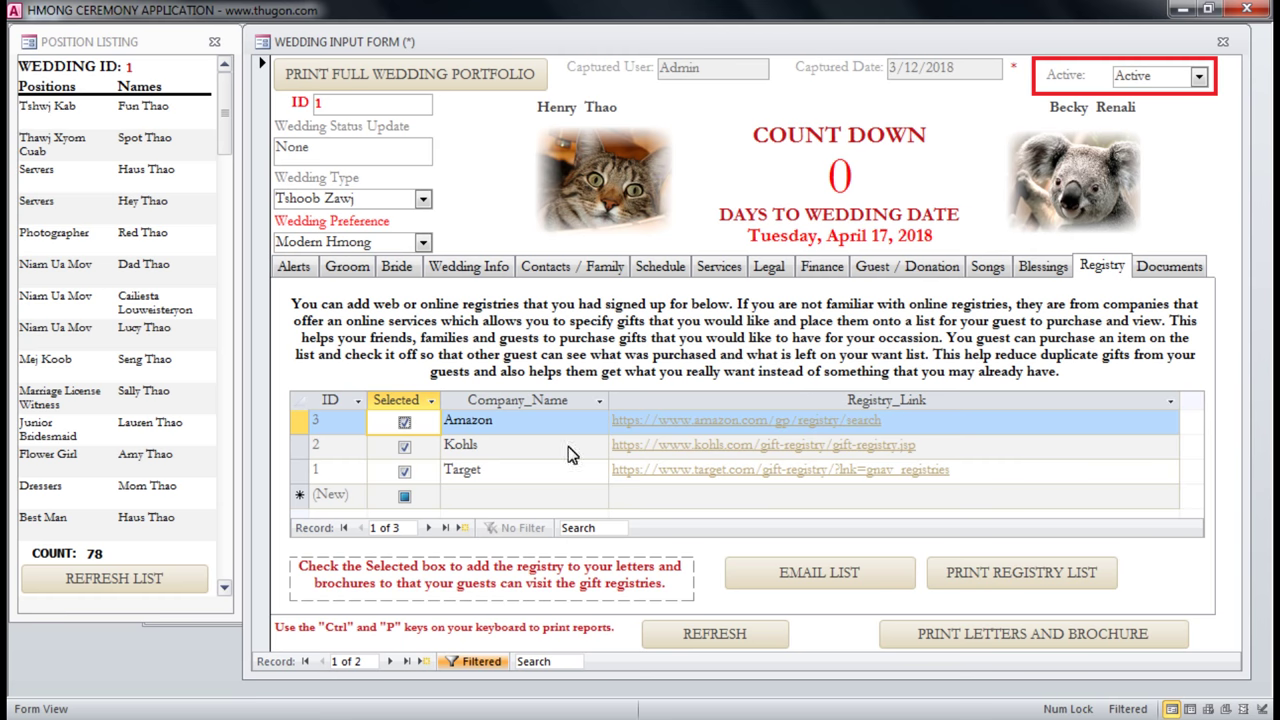
click(503, 422)
click(508, 445)
click(500, 476)
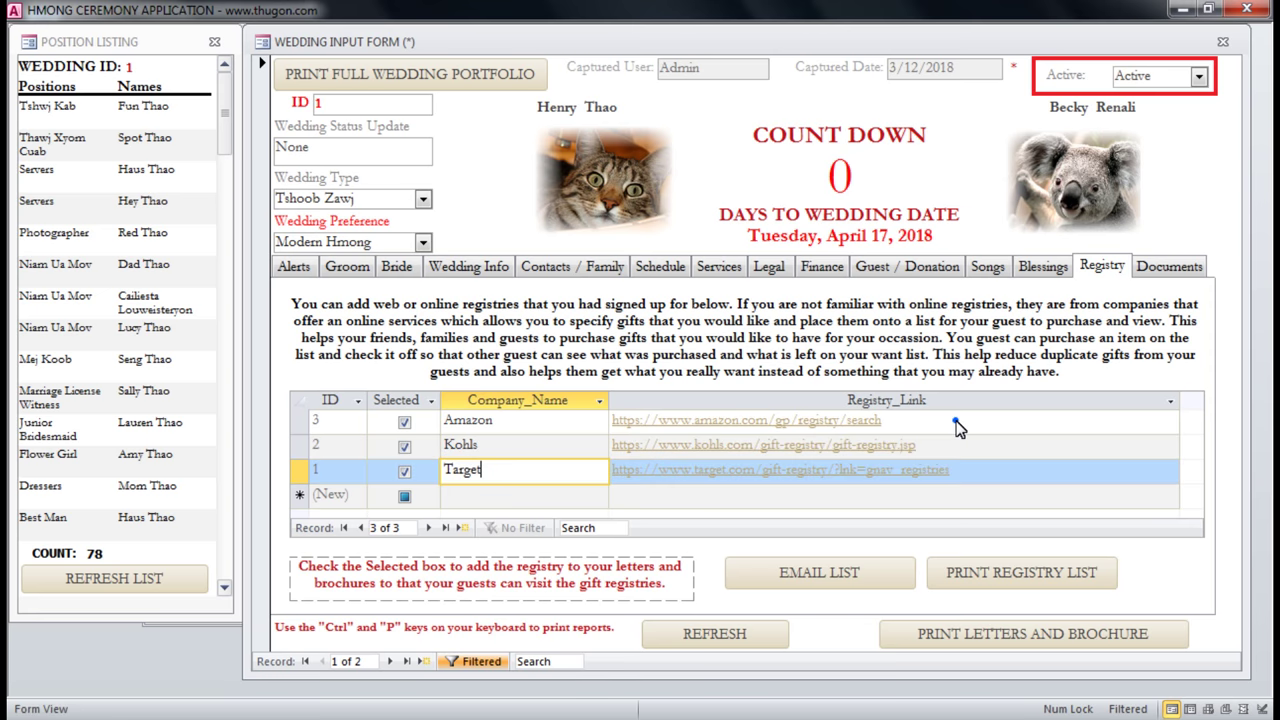
click(738, 420)
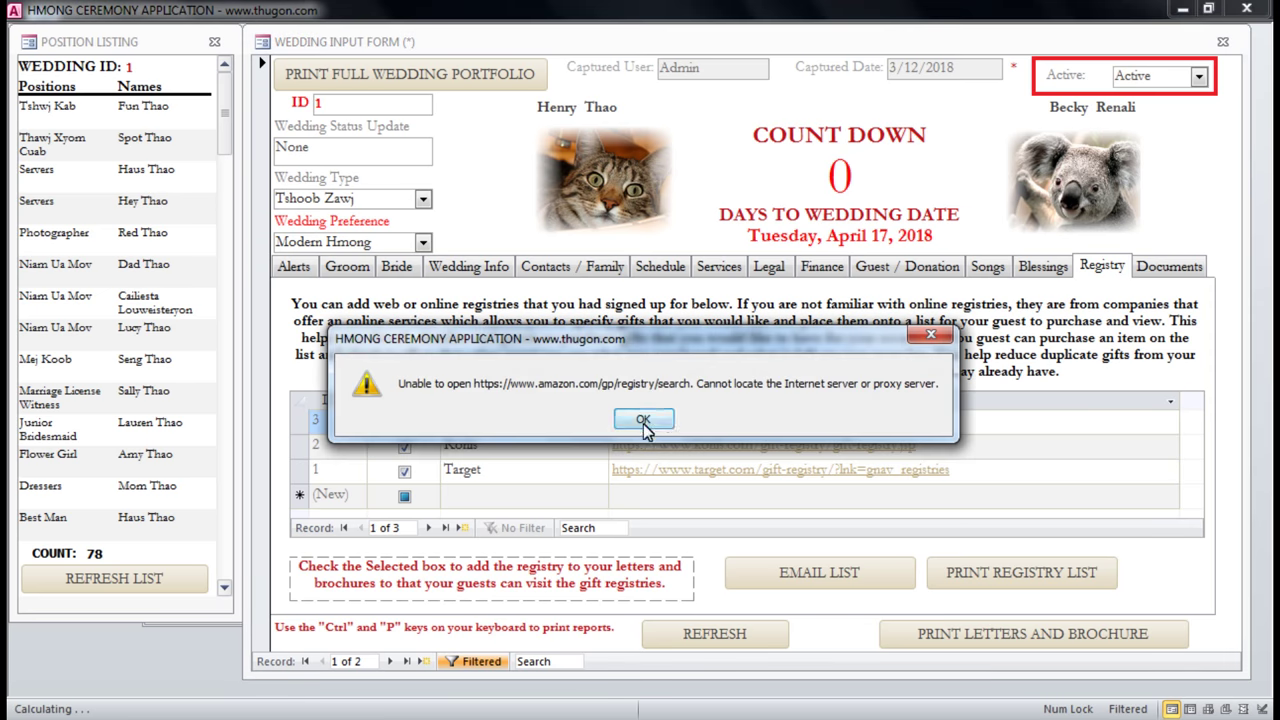
click(931, 336)
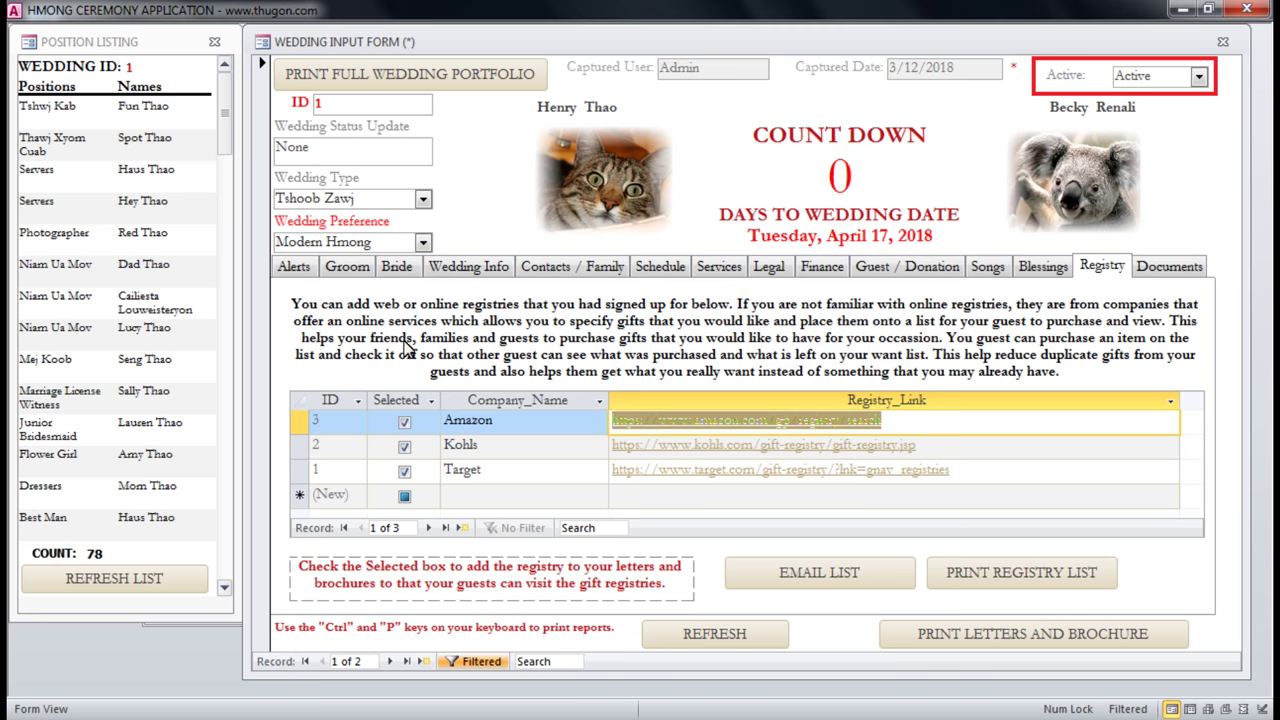
click(820, 573)
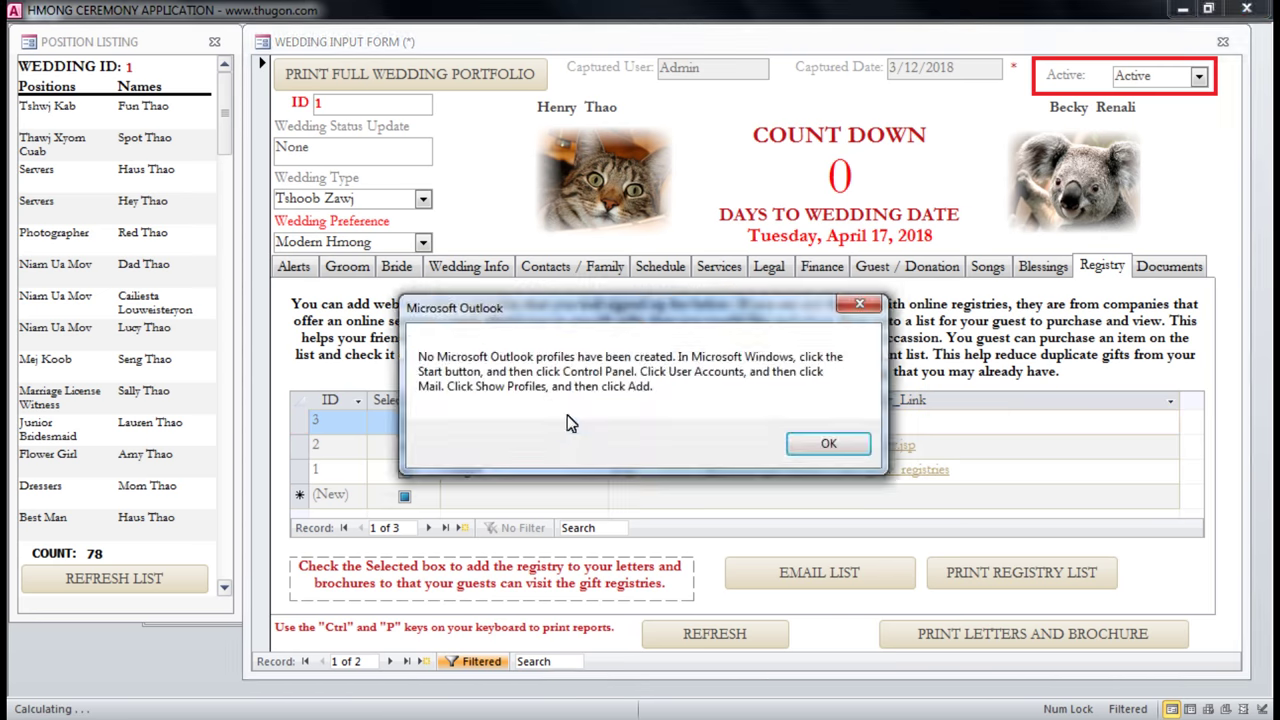
click(829, 444)
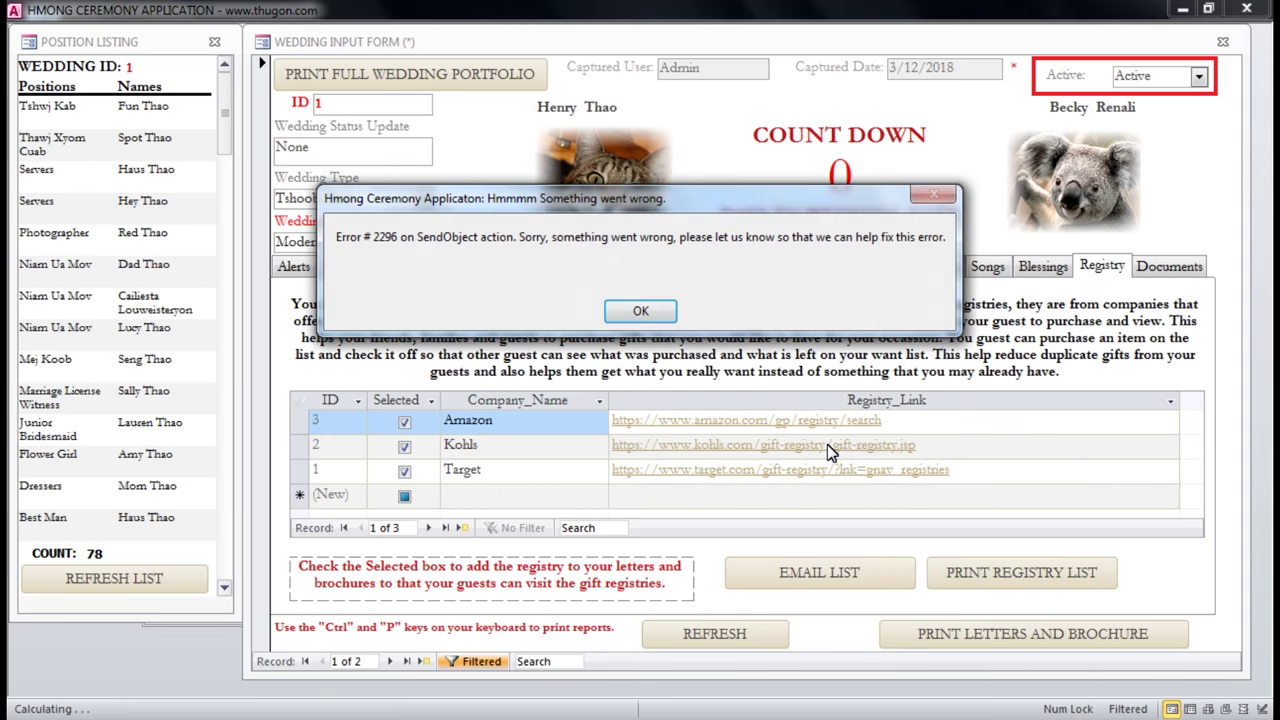
click(640, 311)
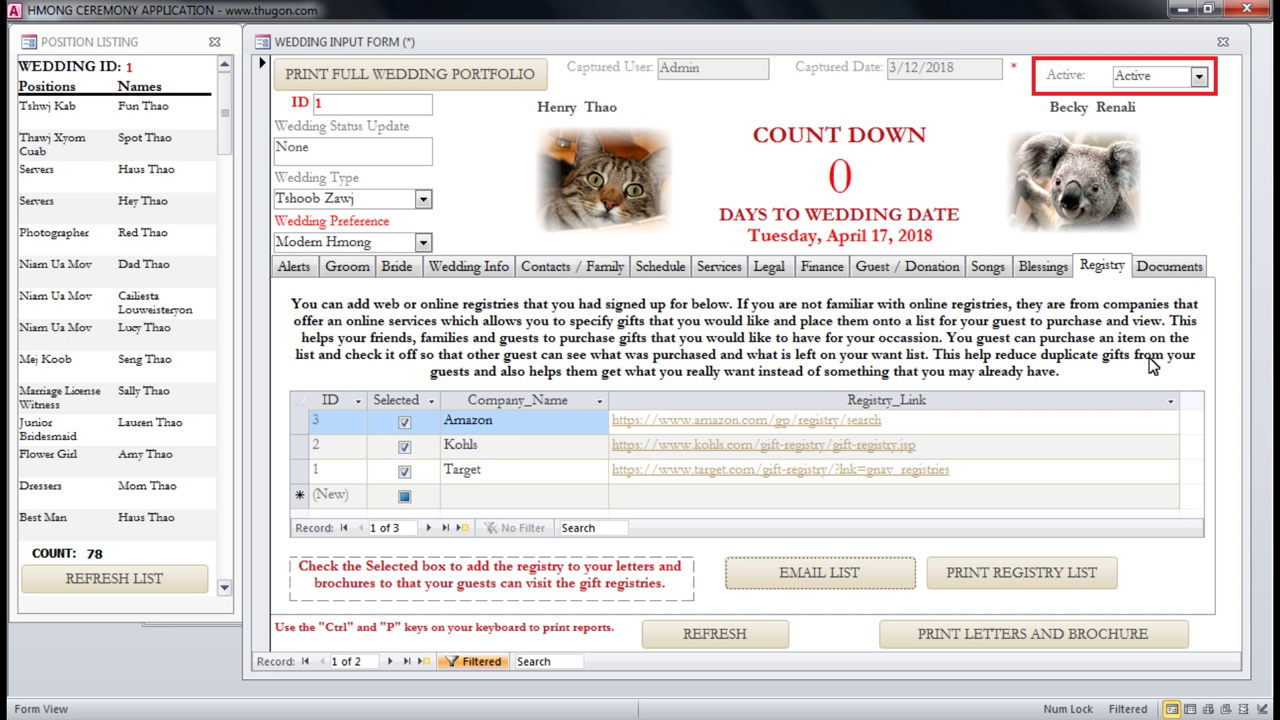
click(1162, 268)
click(1100, 266)
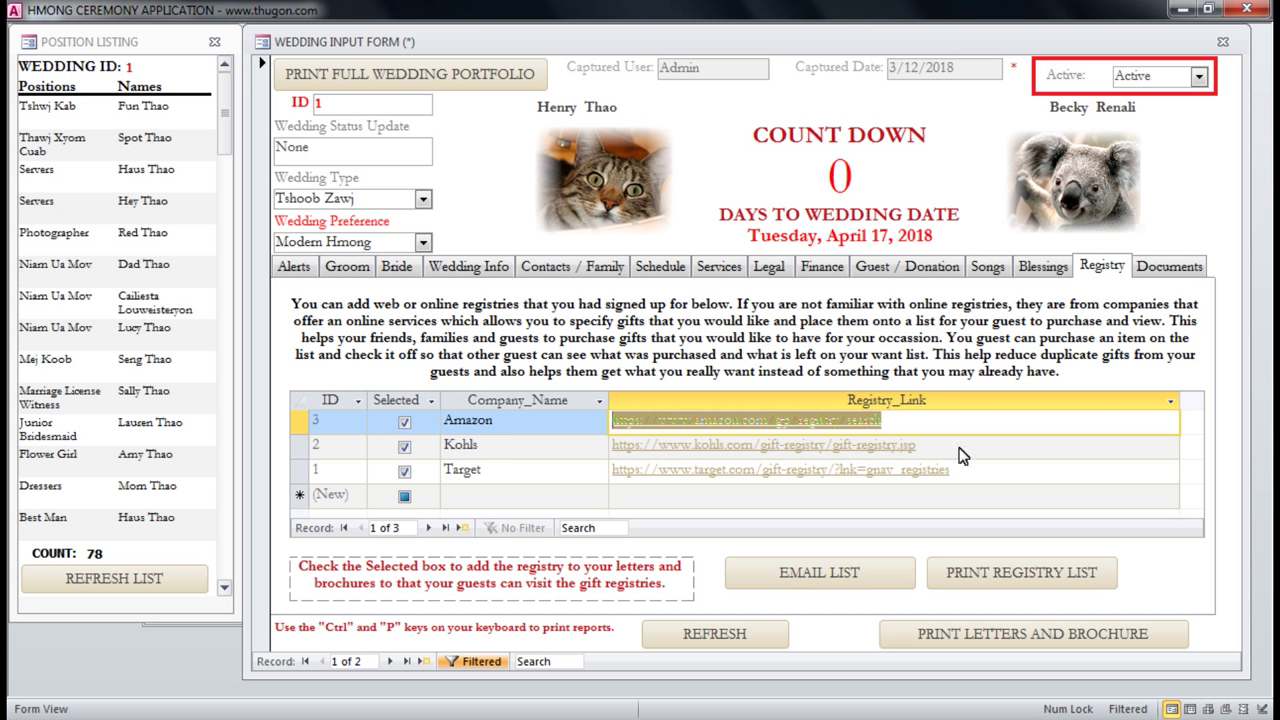
From the wedding's Documents tab, open the Marriage Certificate's linked image, Yosemite Valley.jpg.
click(840, 571)
click(1170, 270)
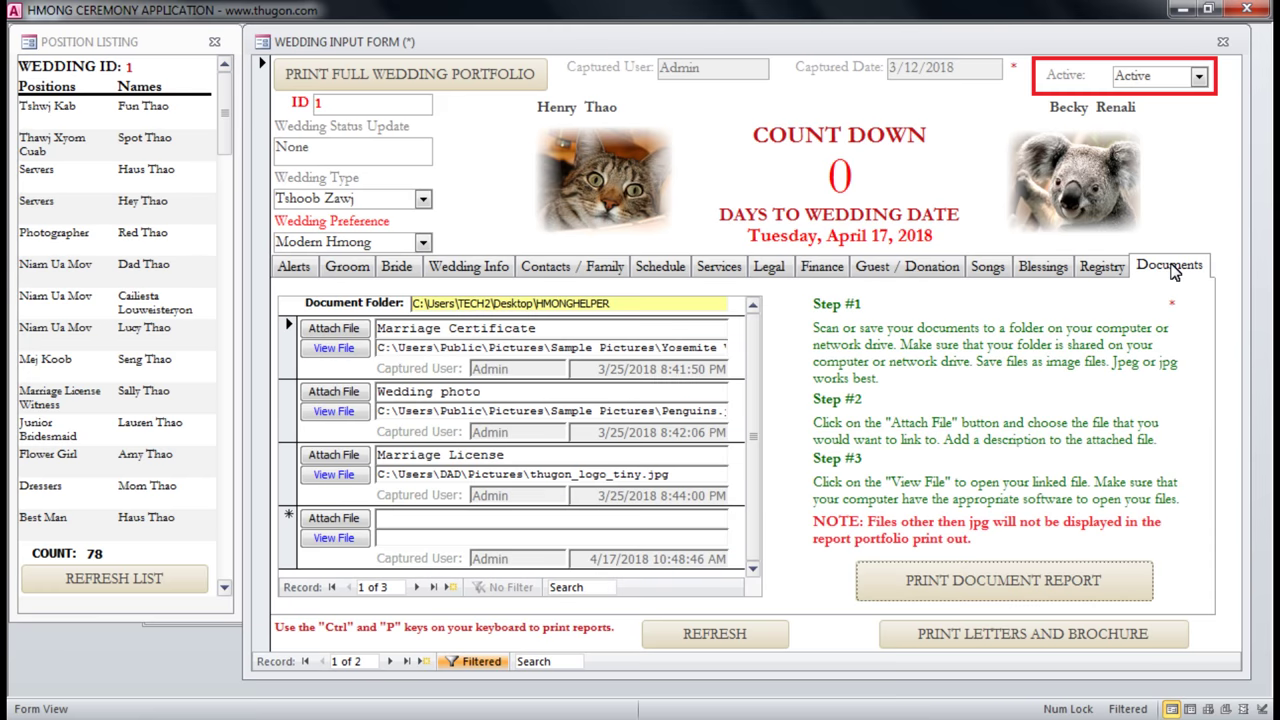
click(569, 332)
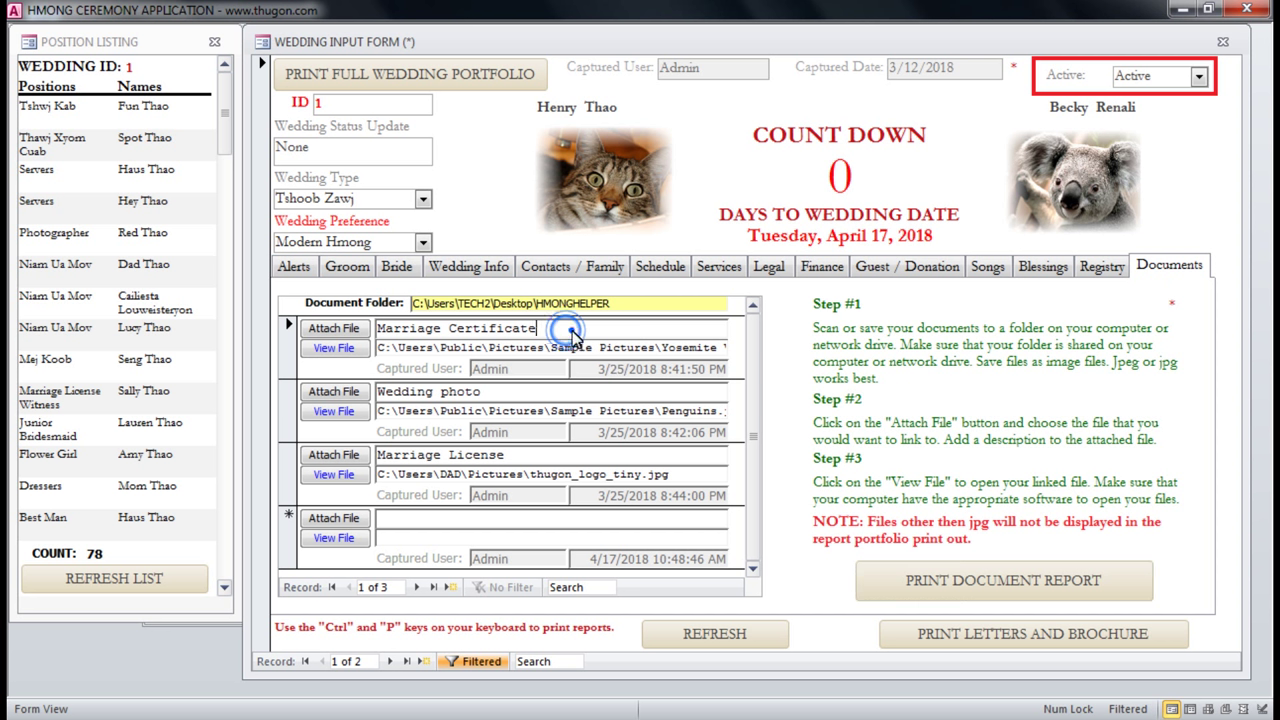
triple_click(556, 331)
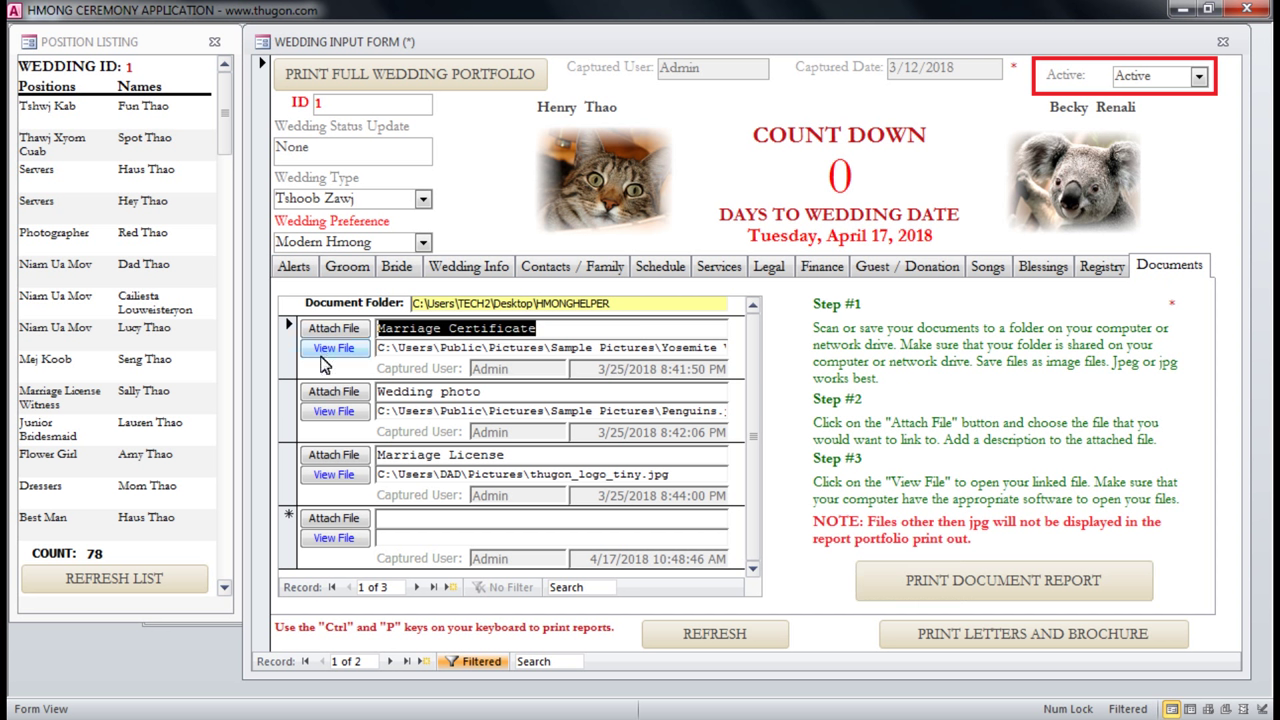
click(337, 350)
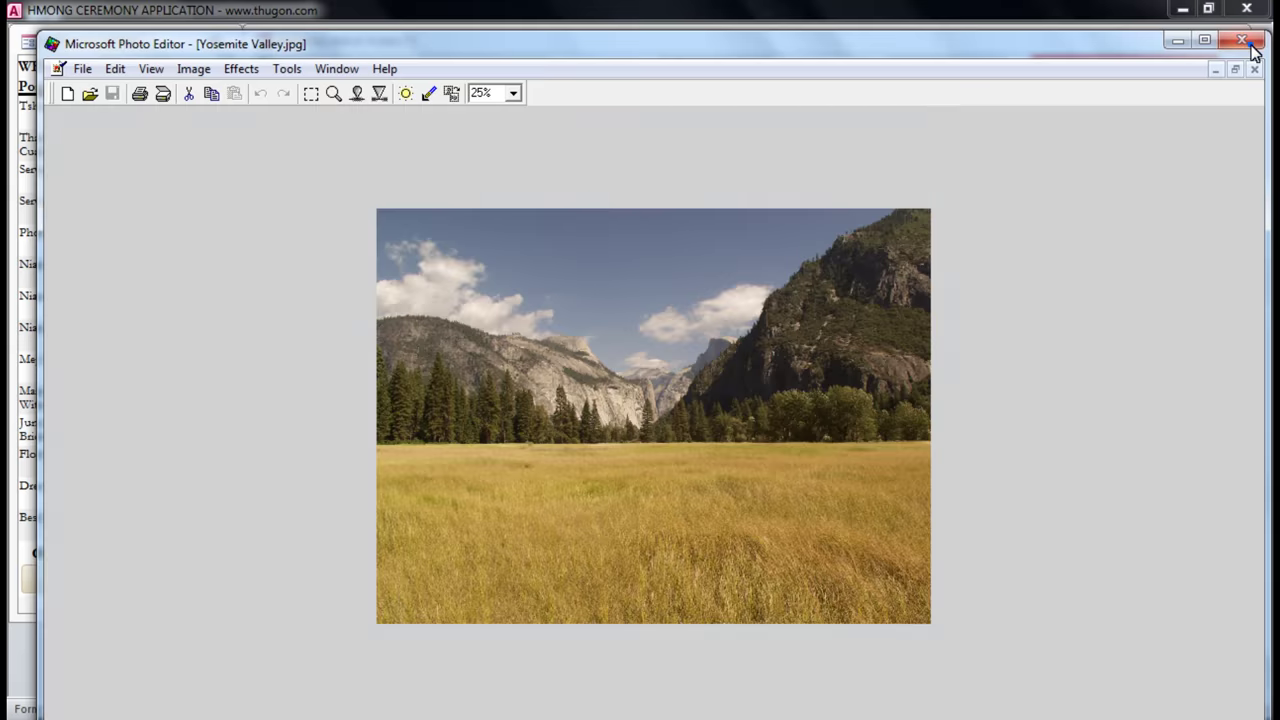
Close the Yosemite Valley.jpg image in Microsoft Photo Editor.
click(1241, 40)
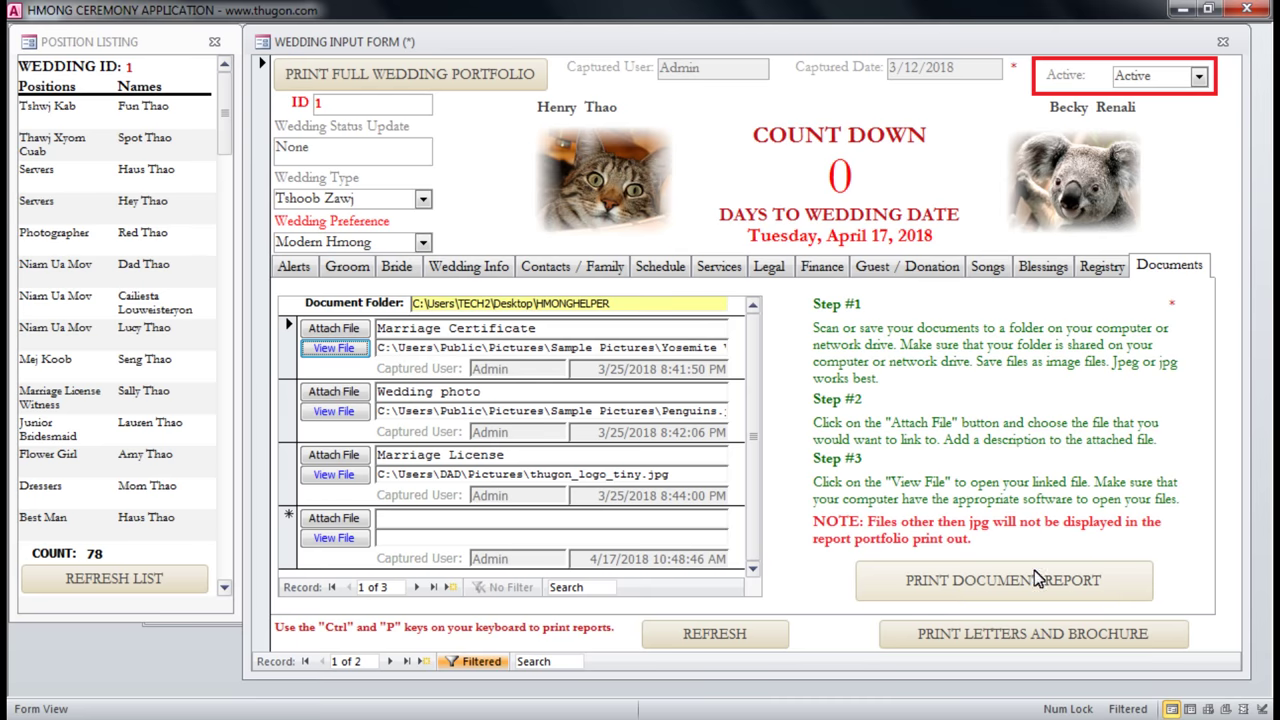
Set the wedding day to 4/21/2018 and refresh so the countdown shows 4 days.
click(1101, 268)
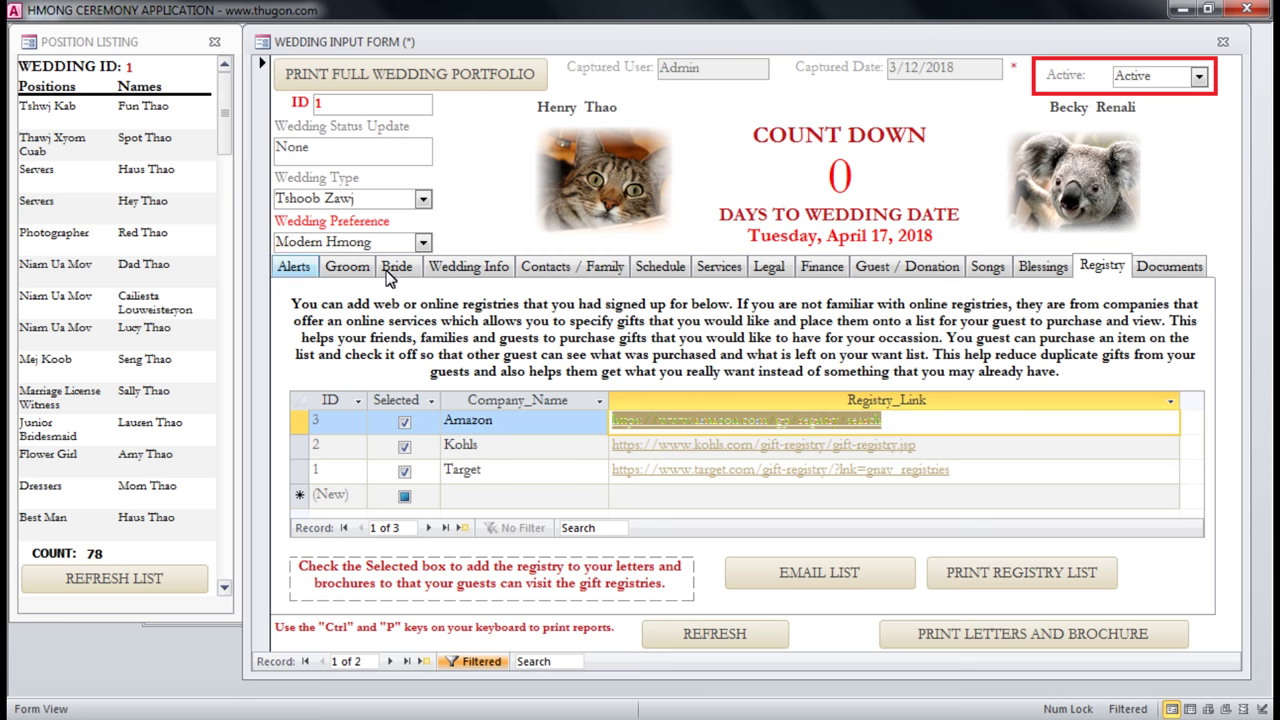
click(470, 268)
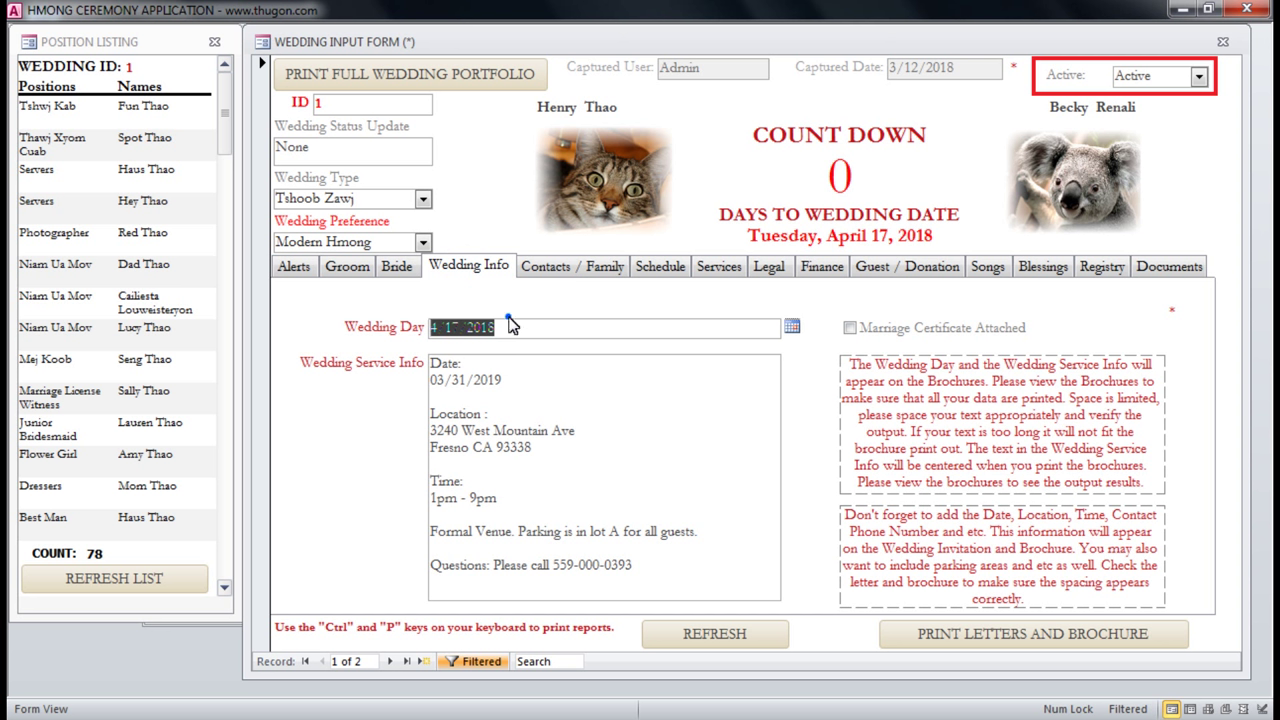
click(510, 333)
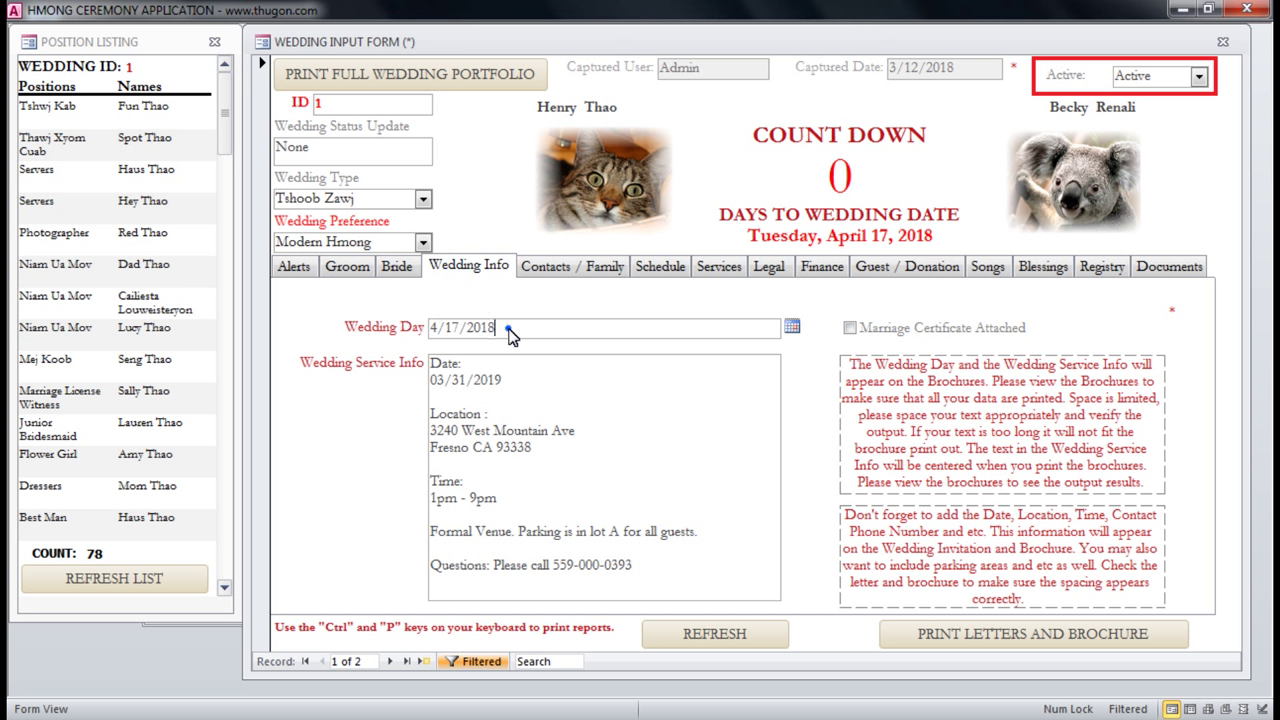
click(395, 338)
click(497, 330)
click(397, 338)
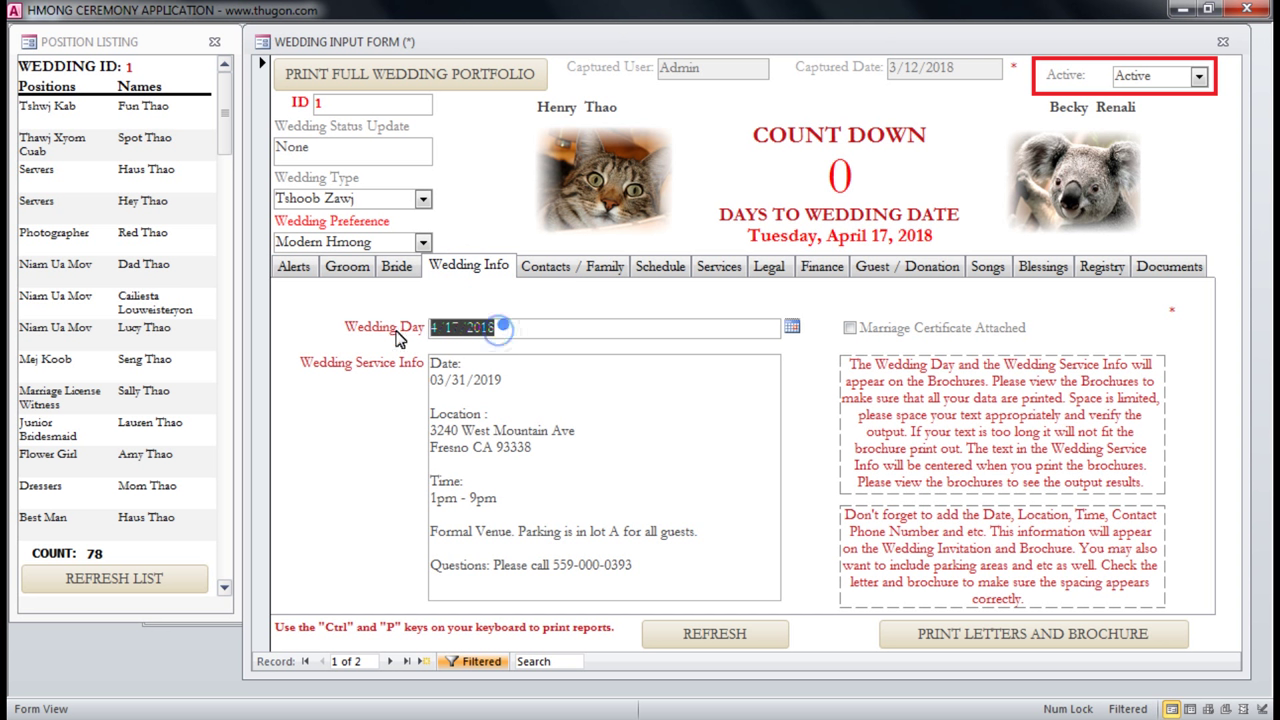
click(791, 328)
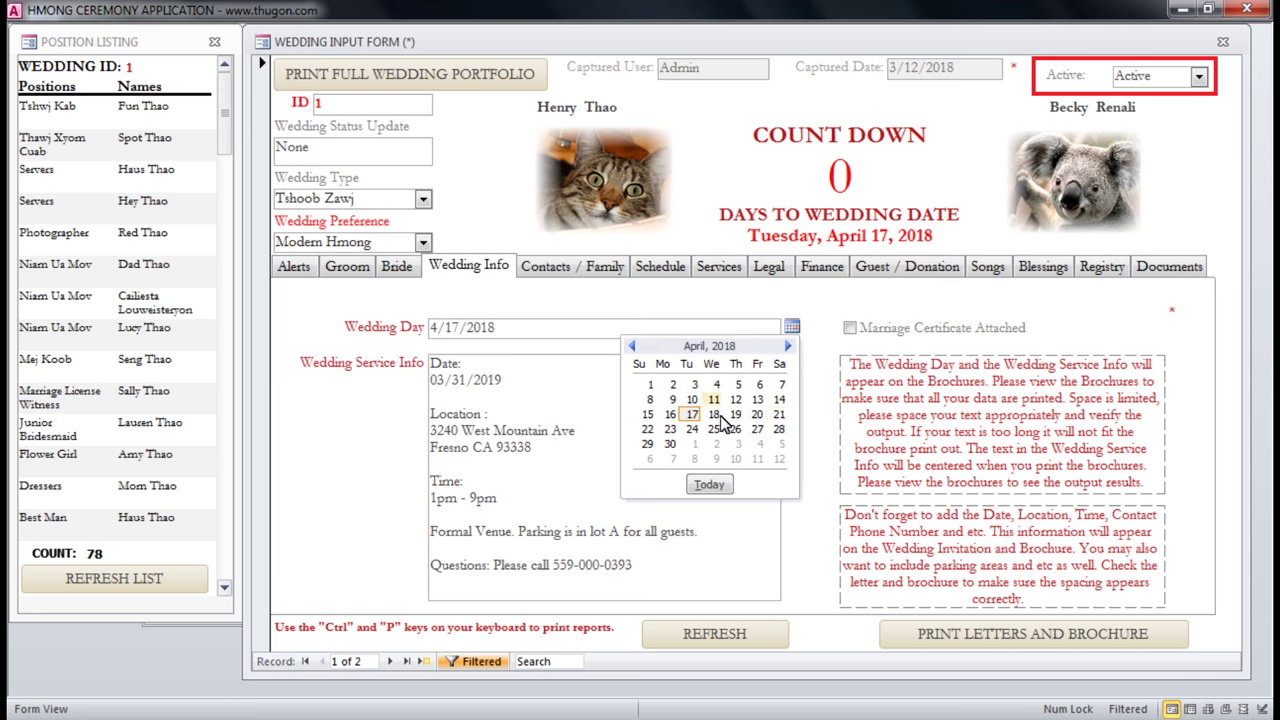
click(779, 414)
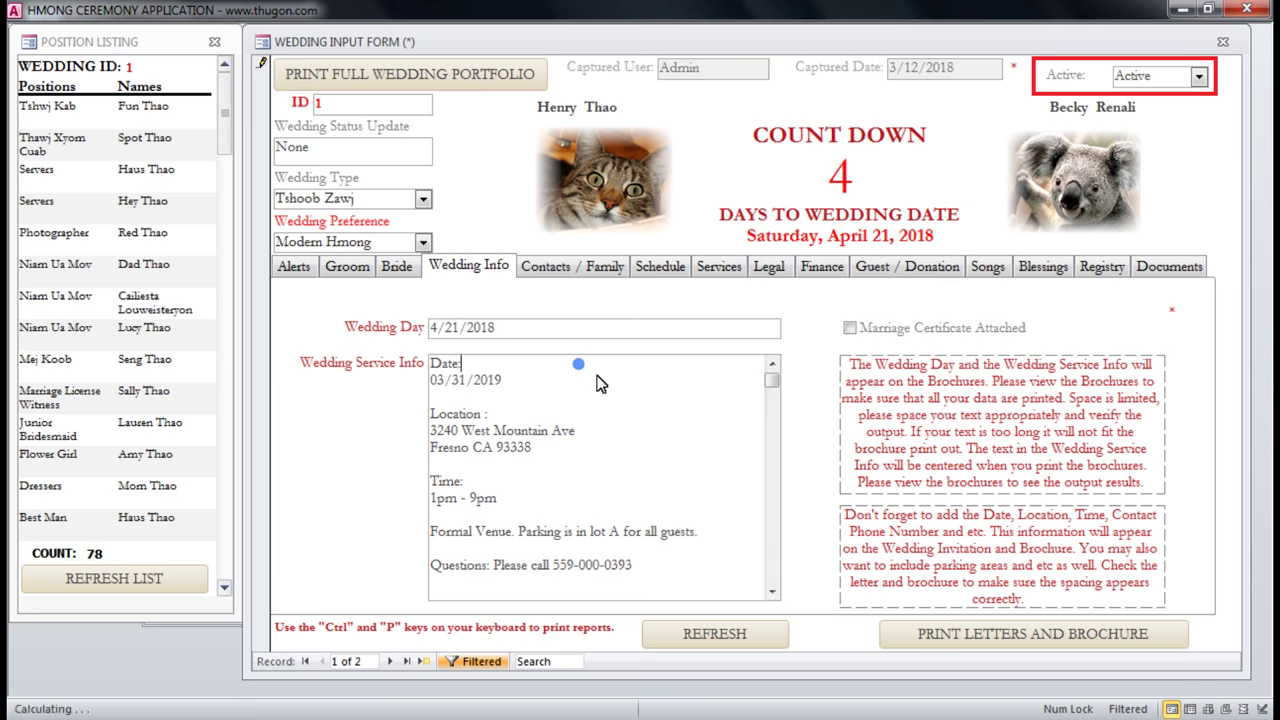
click(720, 637)
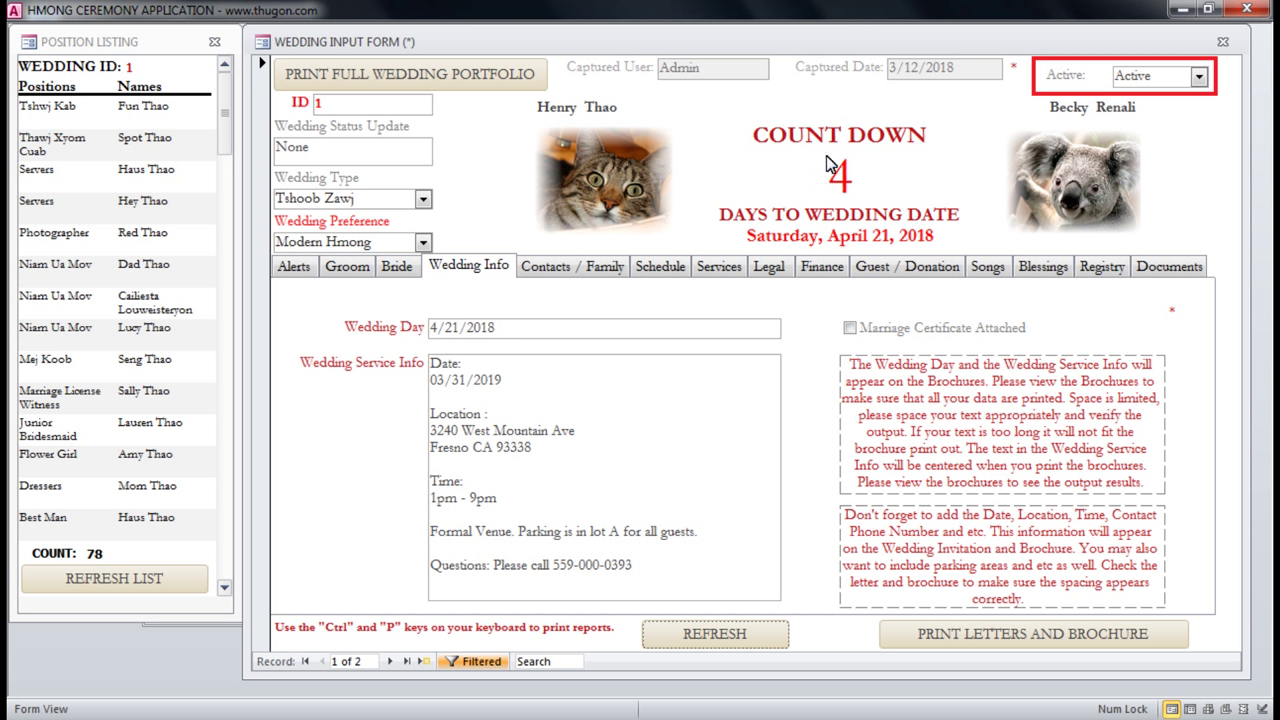
Look over the wedding info, Groom and Bride tabs of the wedding form.
click(515, 330)
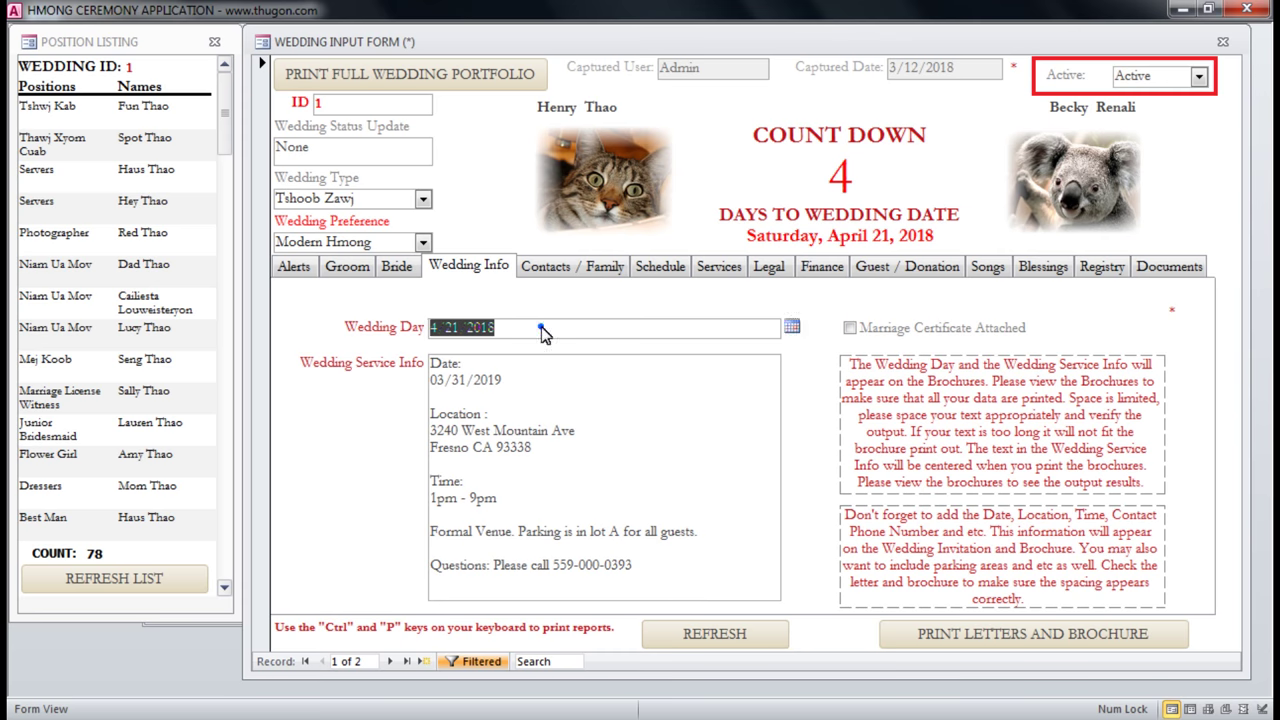
click(531, 383)
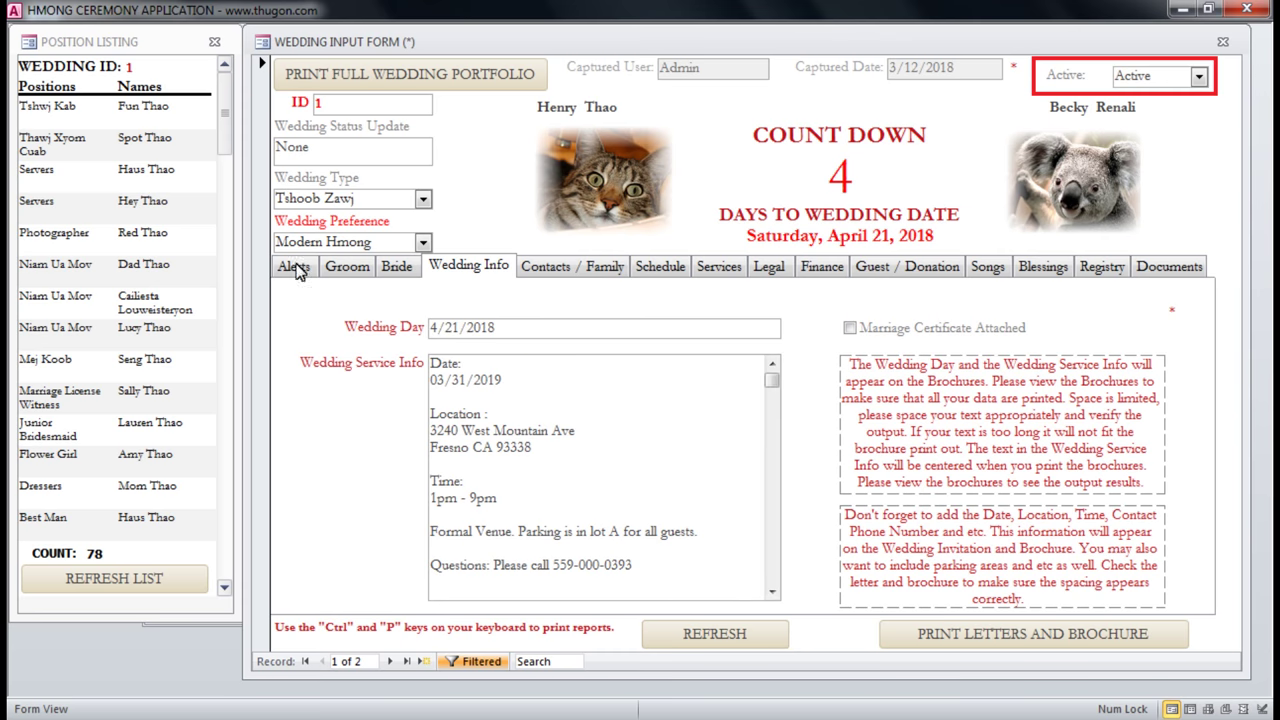
click(350, 266)
click(400, 268)
click(345, 266)
click(397, 266)
click(494, 268)
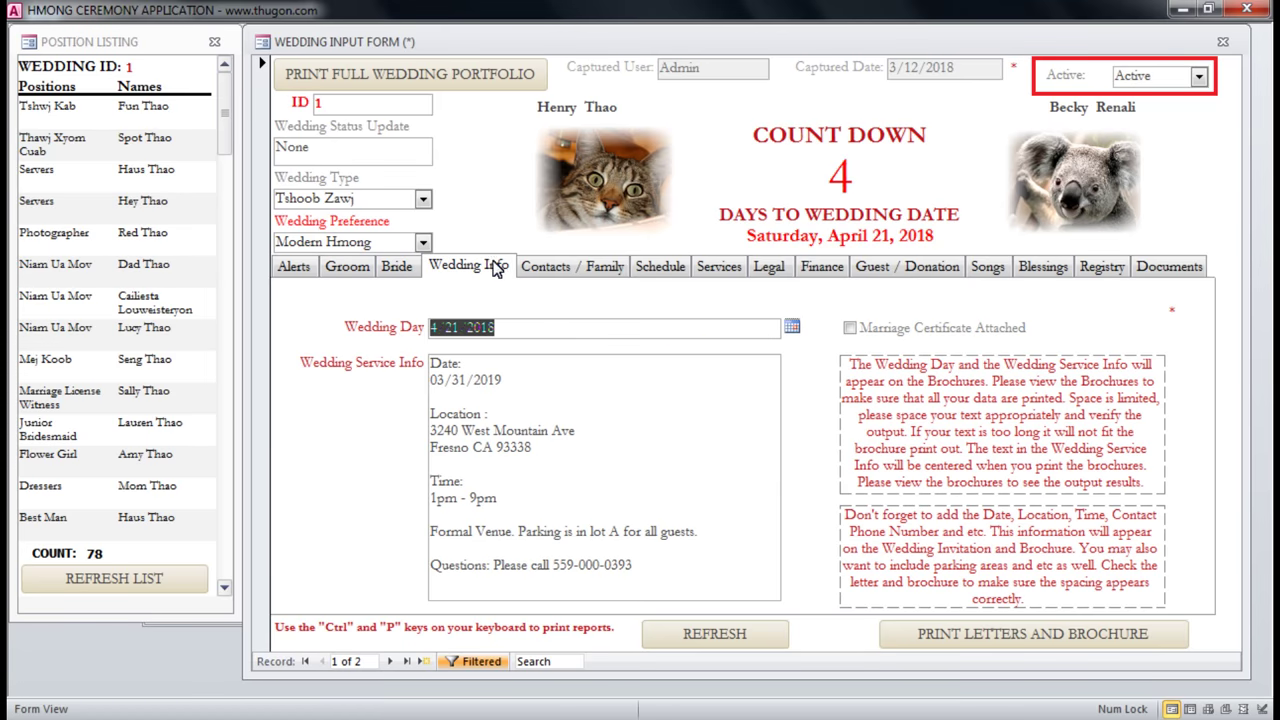
Review the Services, Legal and Finance tabs, ending on the wedding Schedule list.
click(866, 176)
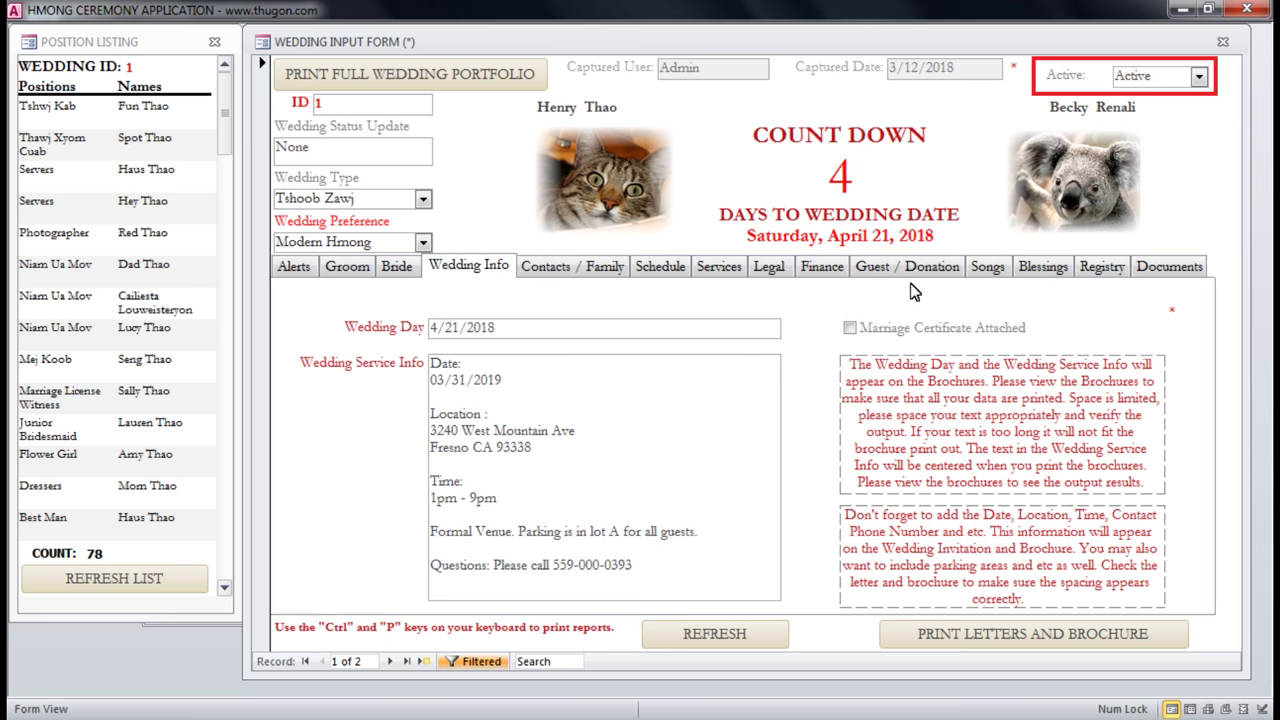
click(740, 281)
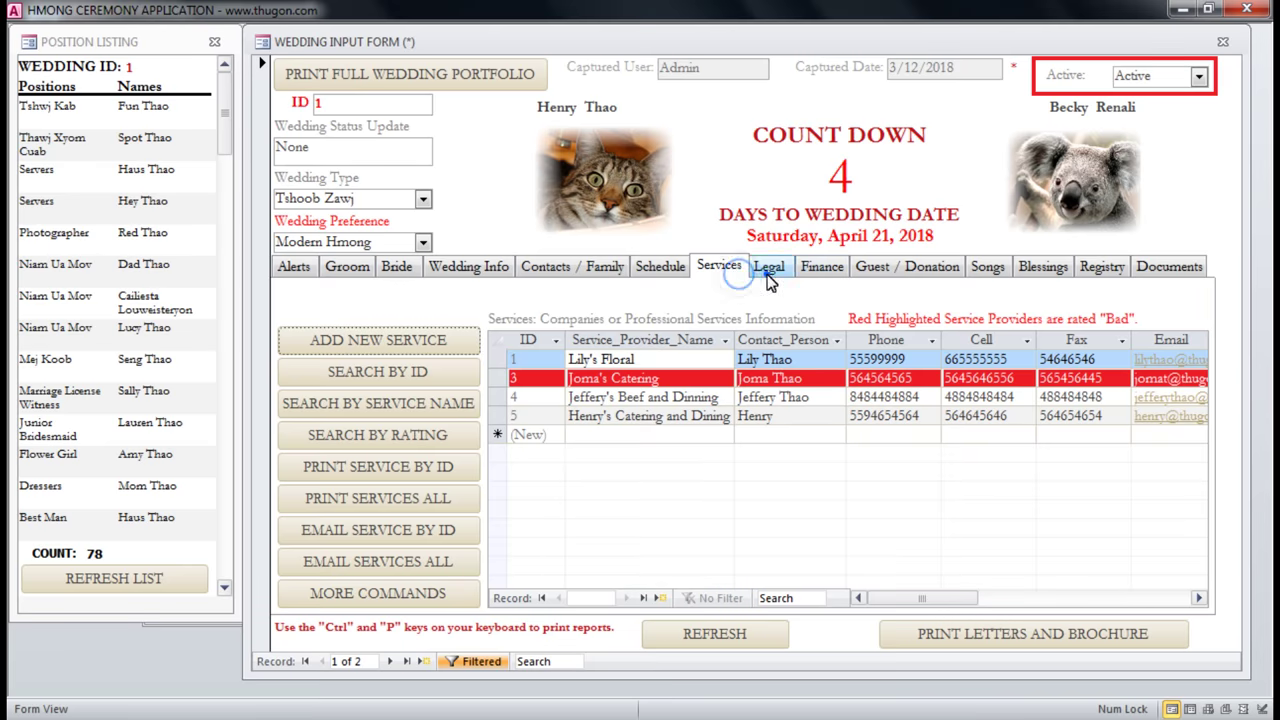
click(767, 276)
click(730, 274)
click(836, 271)
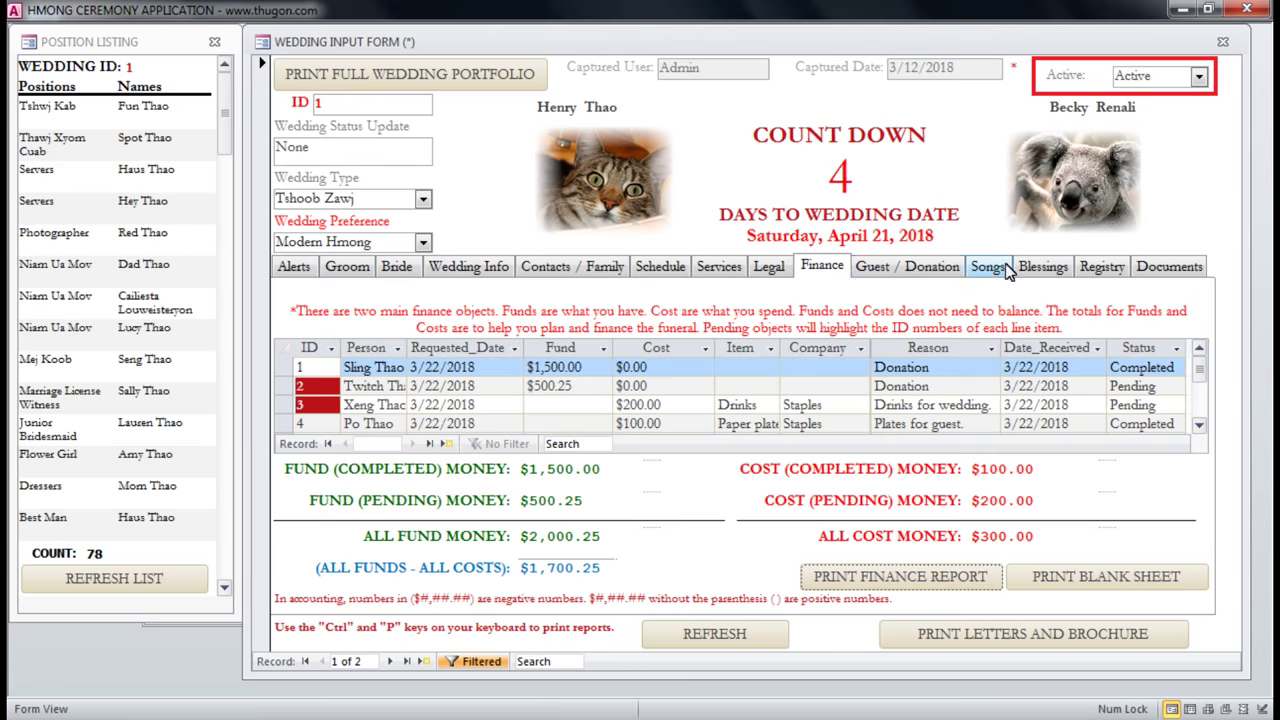
click(672, 276)
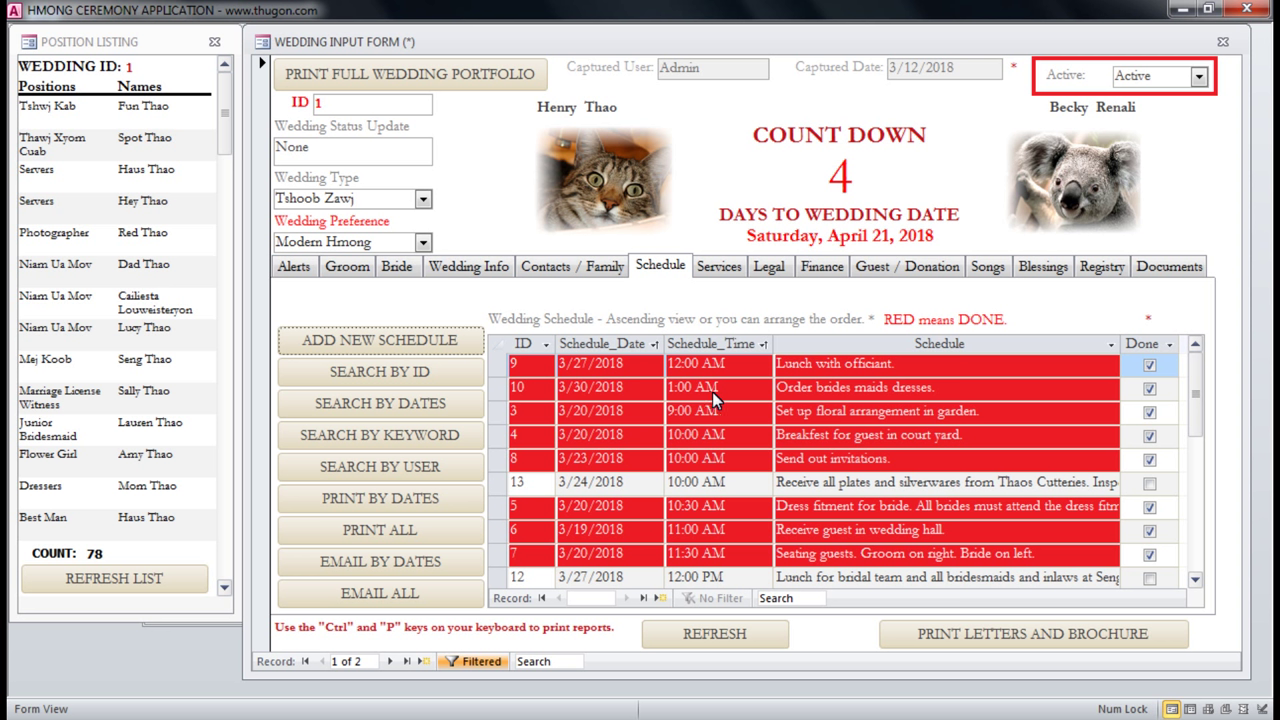
Leave wedding type, Modern Hmong preference and Active status unchanged, then generate the full portfolio report.
click(424, 201)
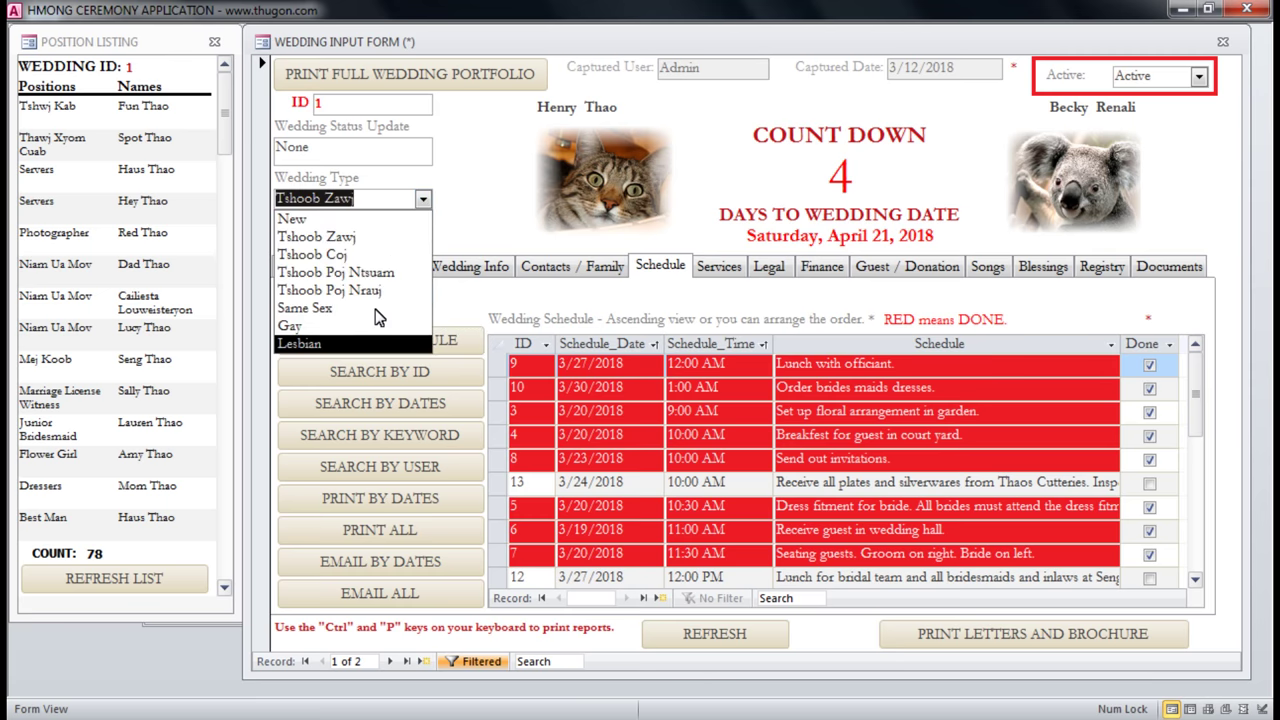
key(Escape)
click(424, 244)
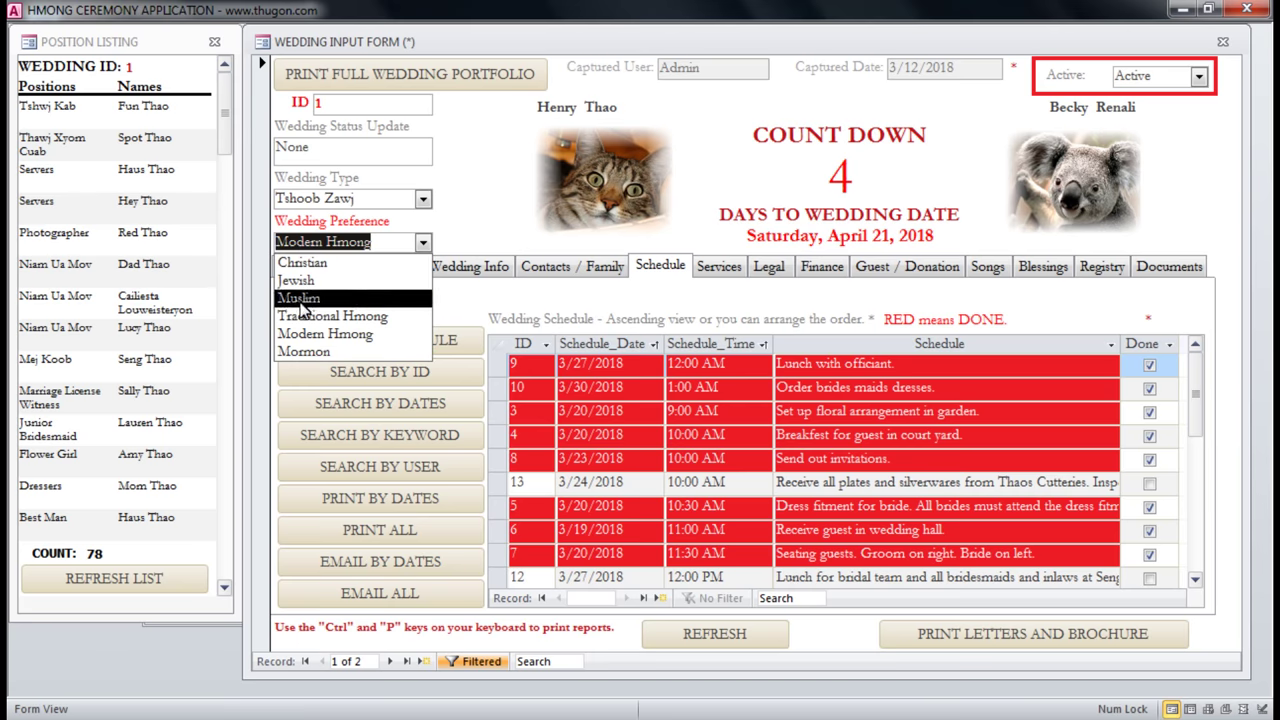
click(493, 207)
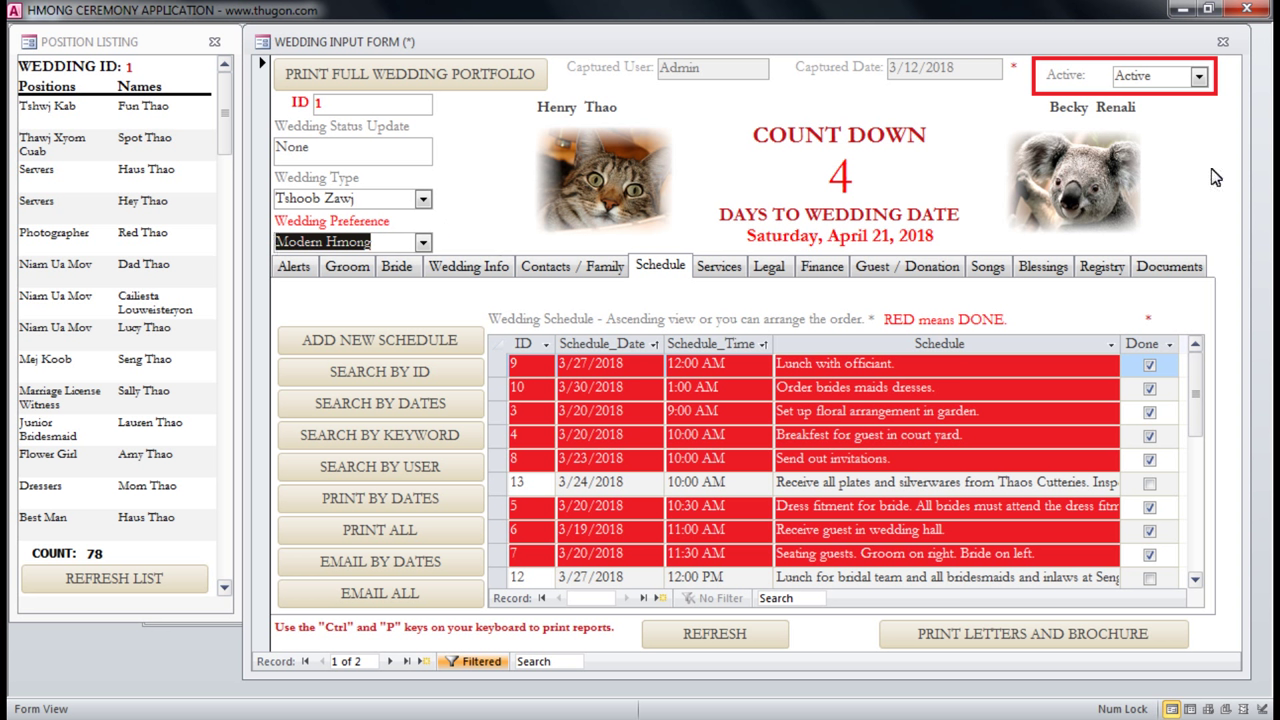
click(1200, 80)
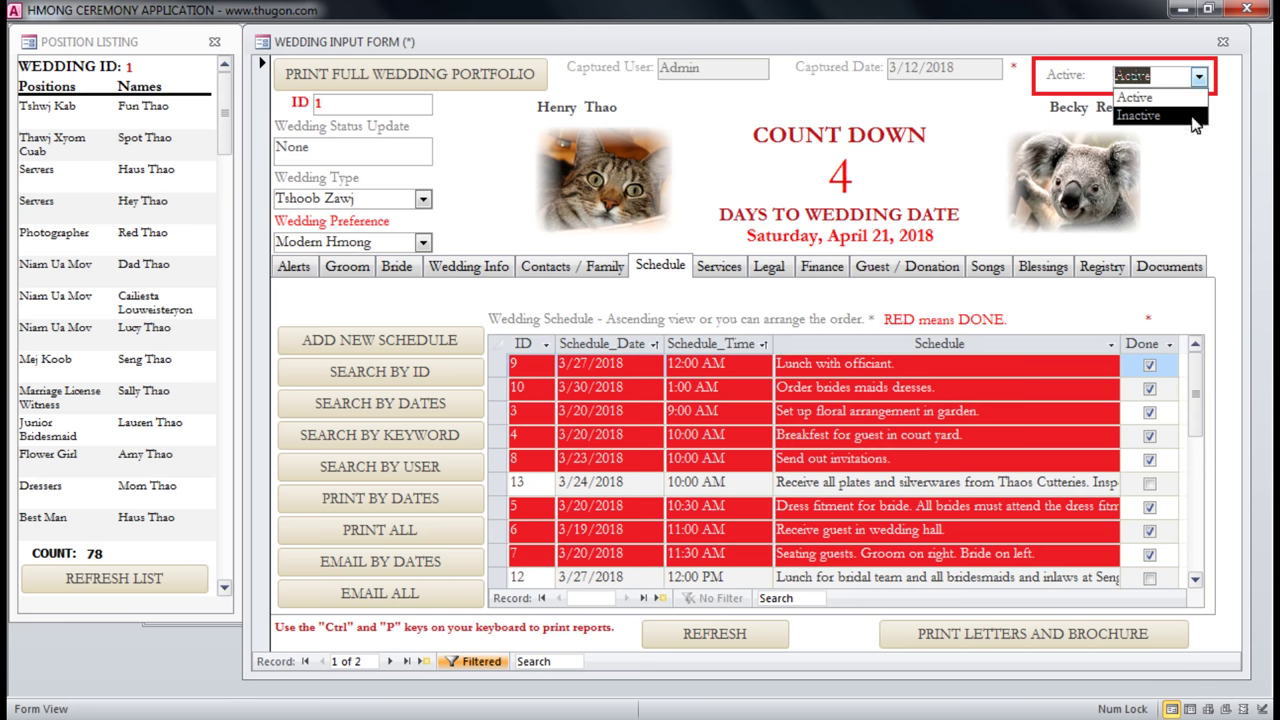
click(1180, 190)
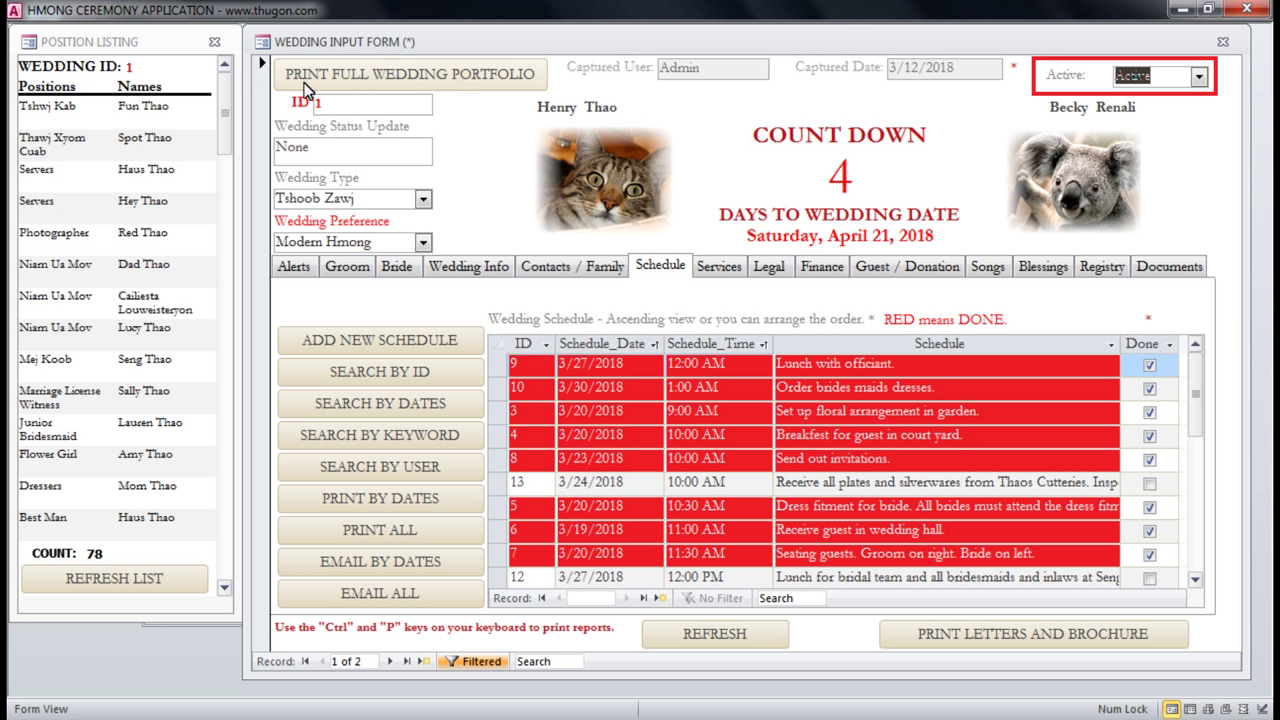
click(449, 84)
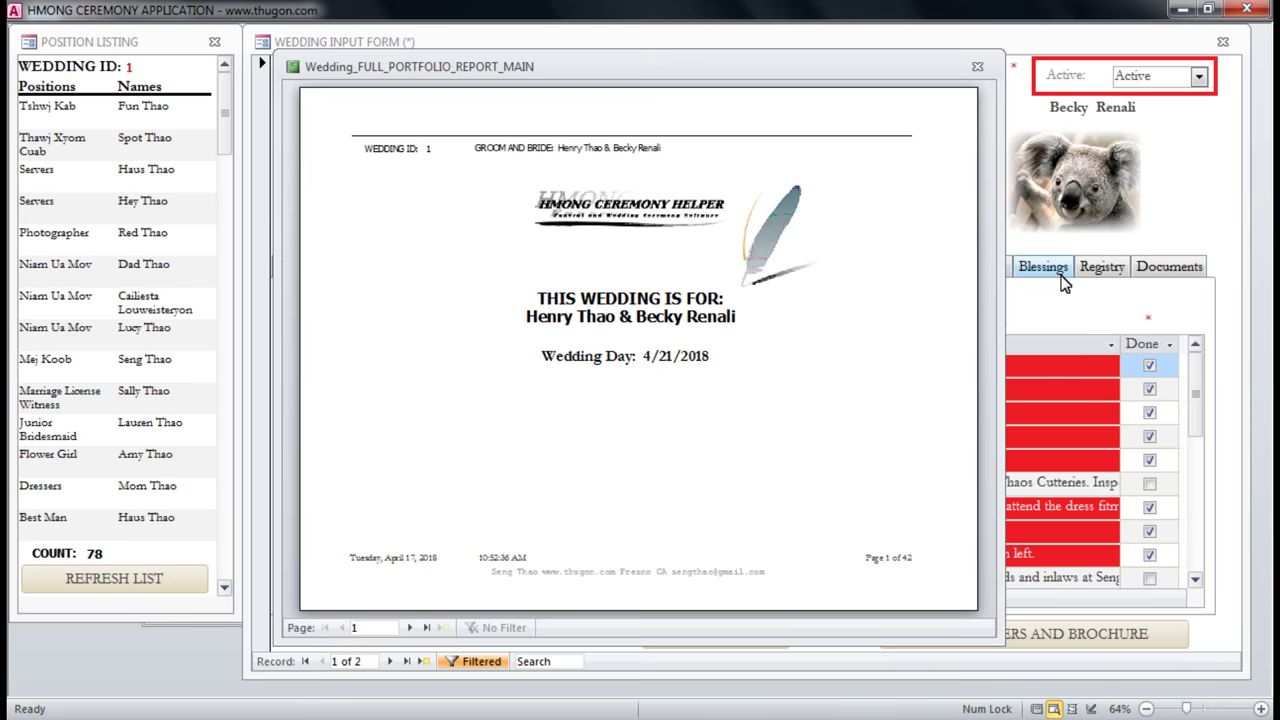
Enlarge the report preview, page through pages 2 to 9, then jump to the last page.
drag(447, 68, 251, 55)
drag(800, 636, 1224, 686)
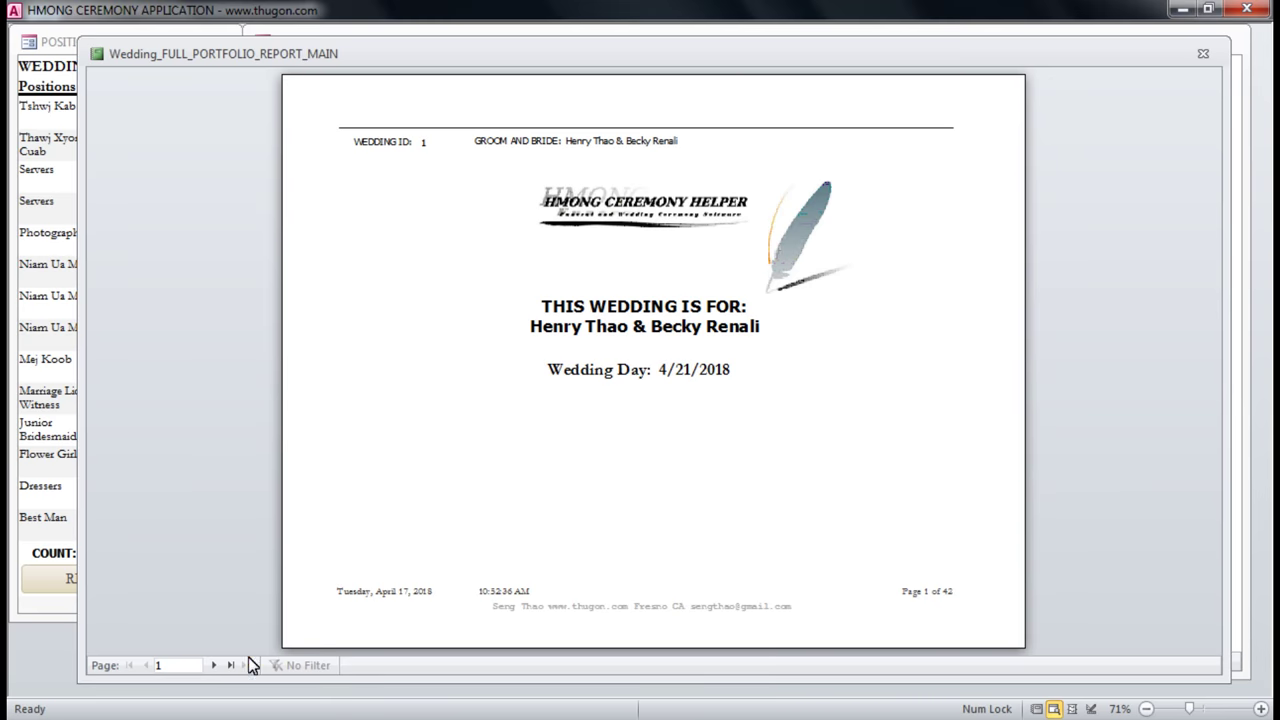
click(215, 666)
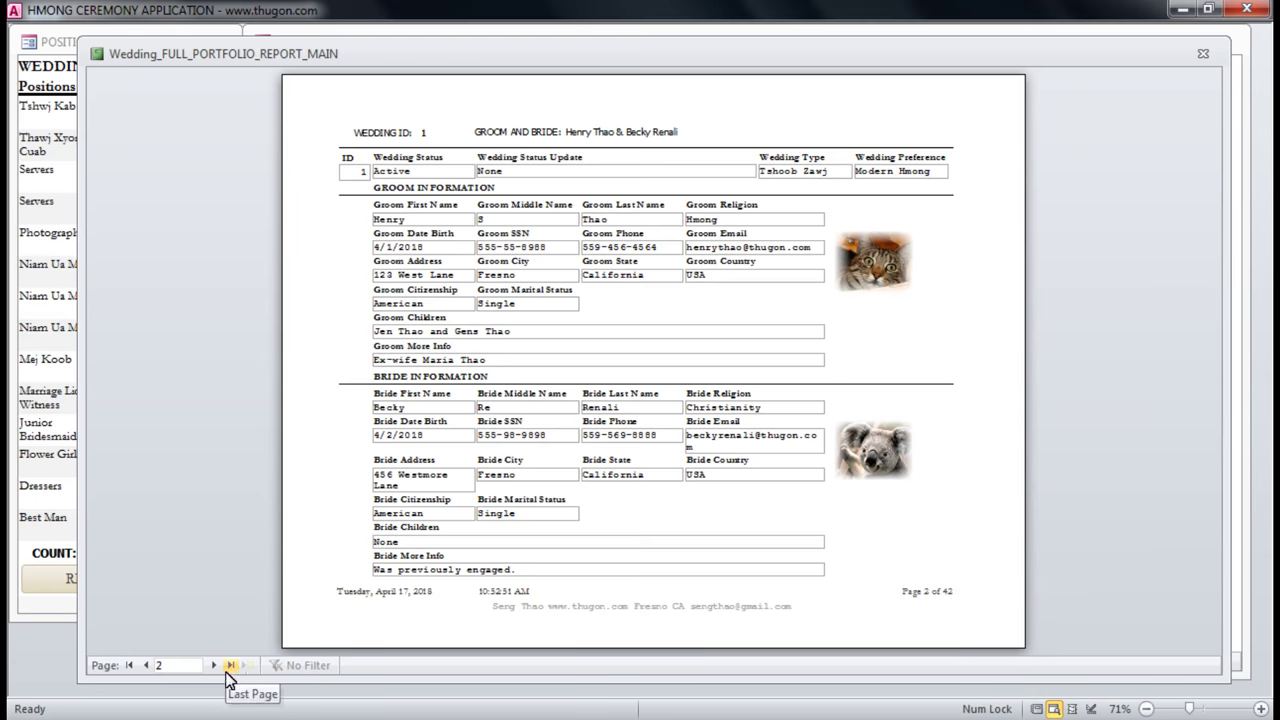
click(213, 666)
click(212, 666)
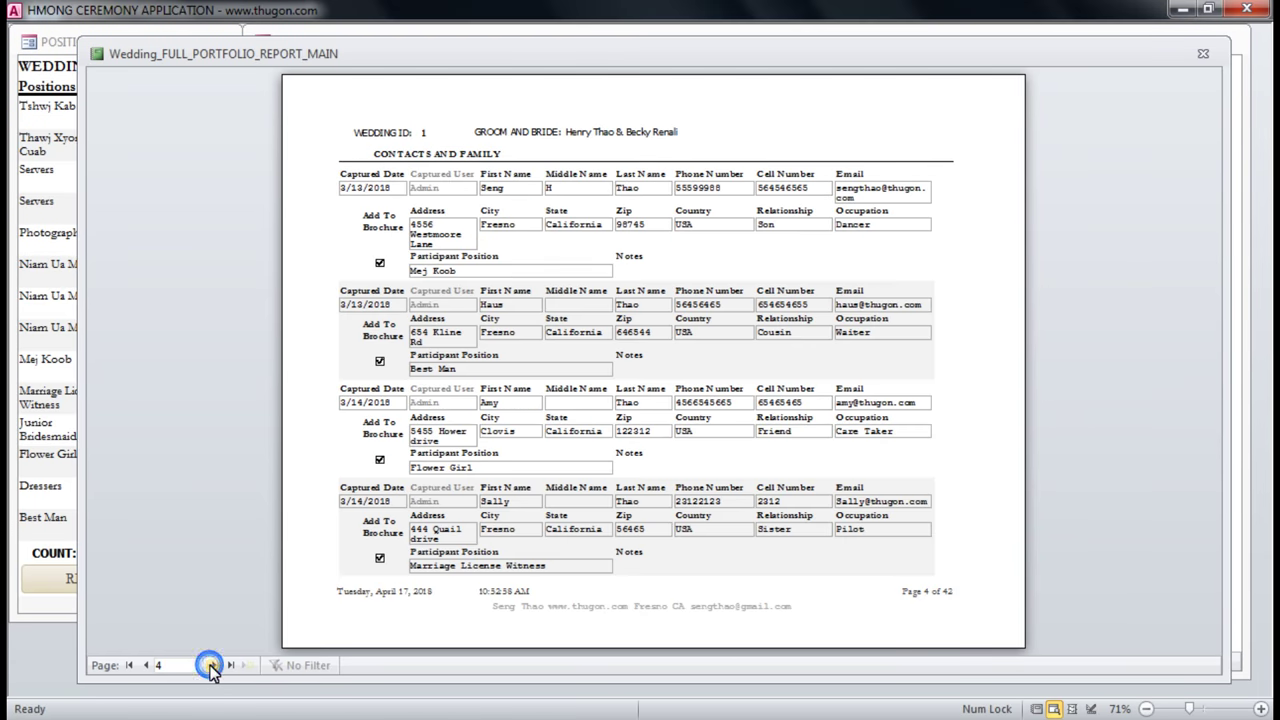
click(213, 666)
click(213, 666)
click(213, 666)
click(215, 666)
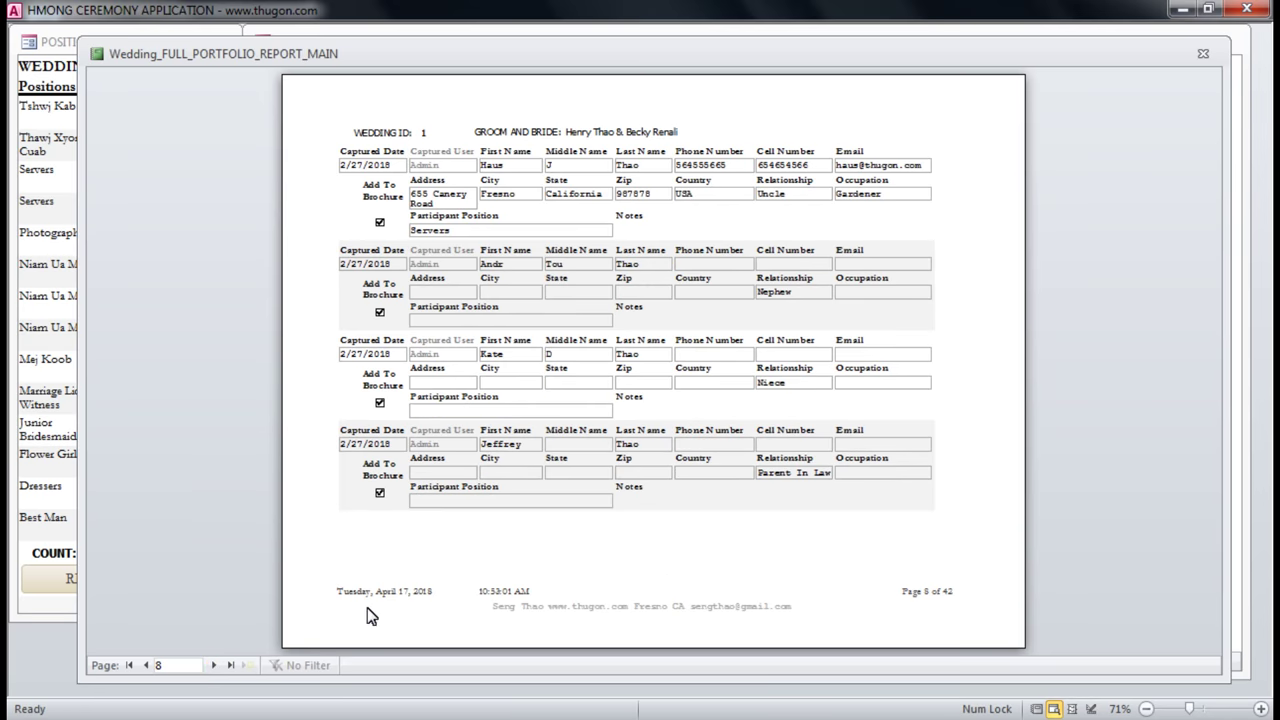
click(213, 665)
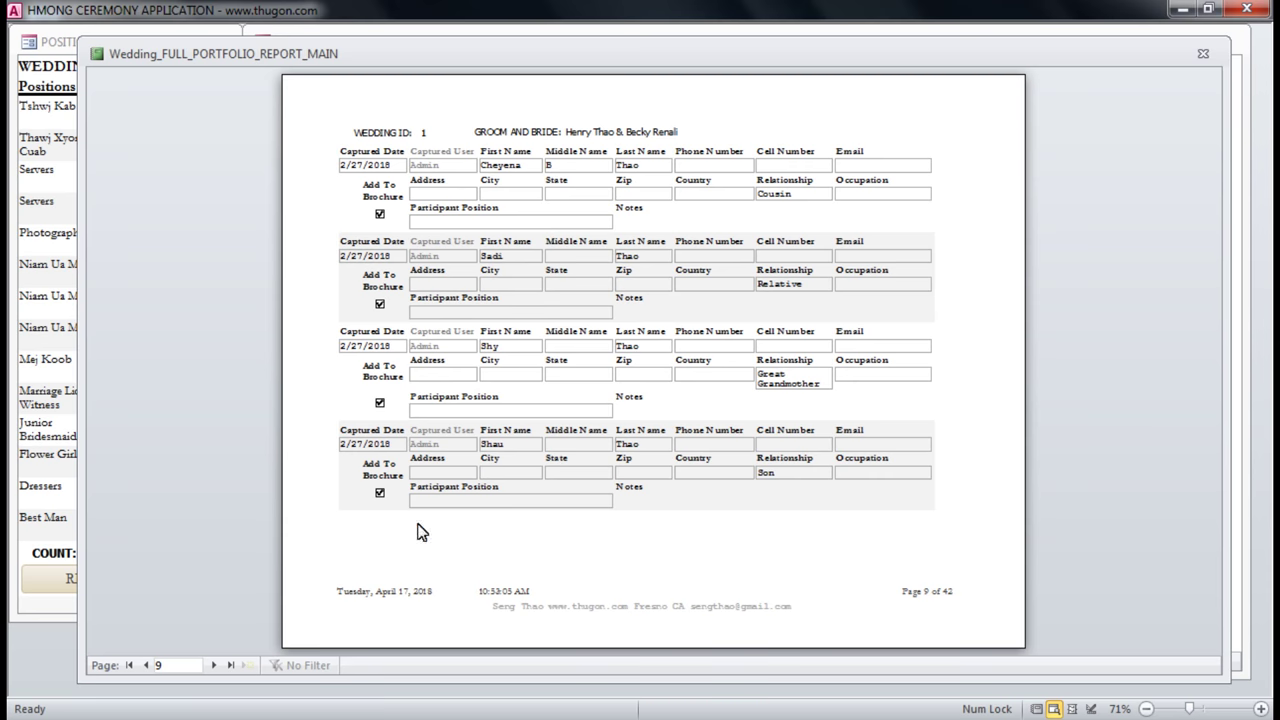
click(230, 665)
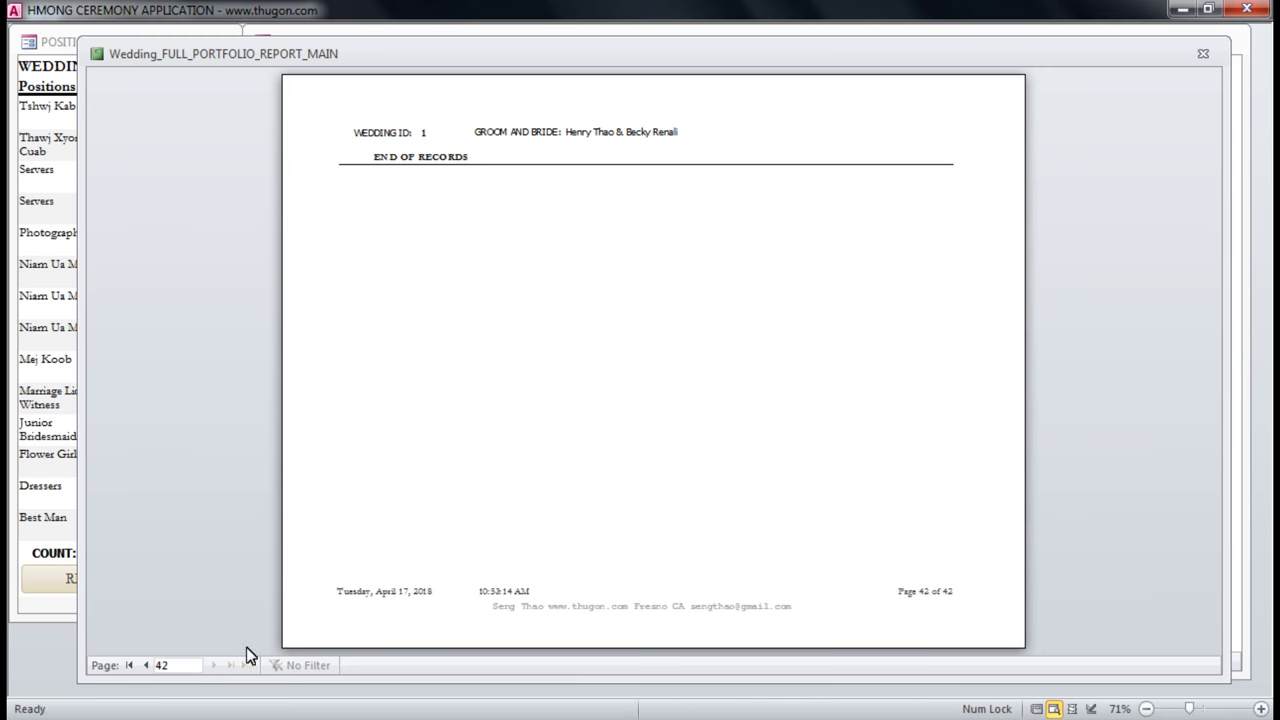
Page back to page 40, showing the Marriage Certificate and Wedding photo documents.
click(146, 665)
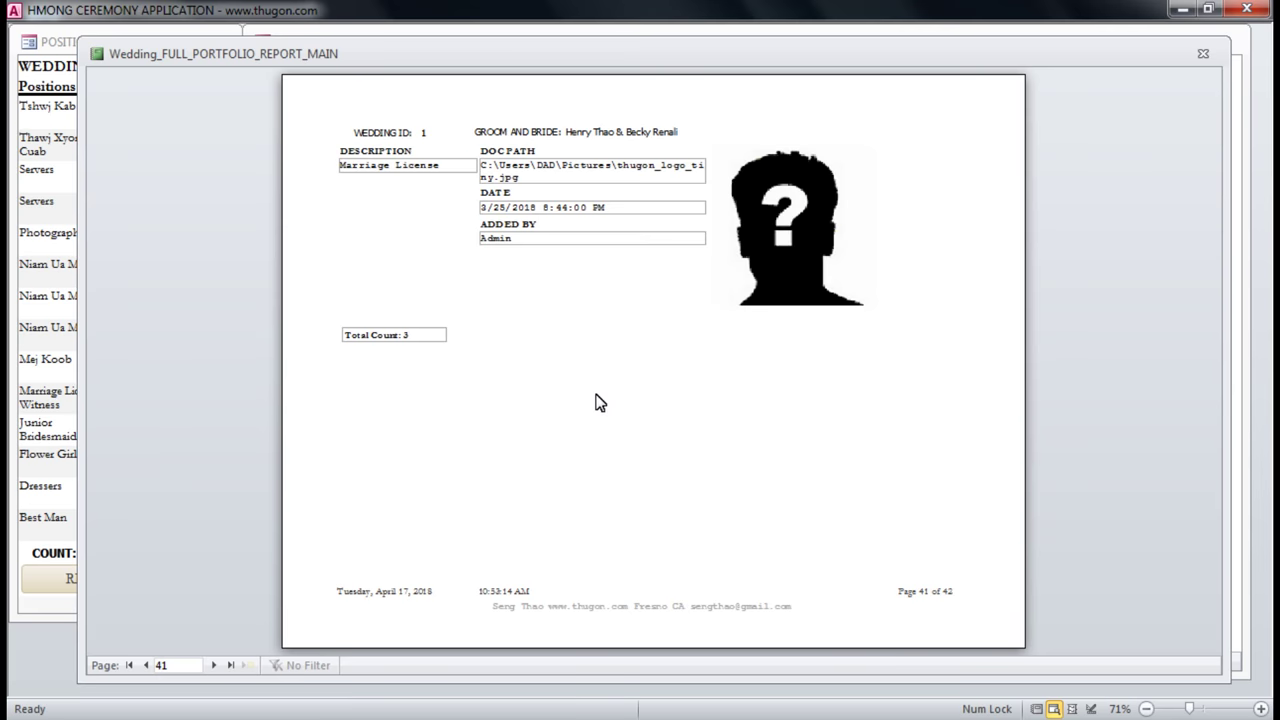
click(148, 665)
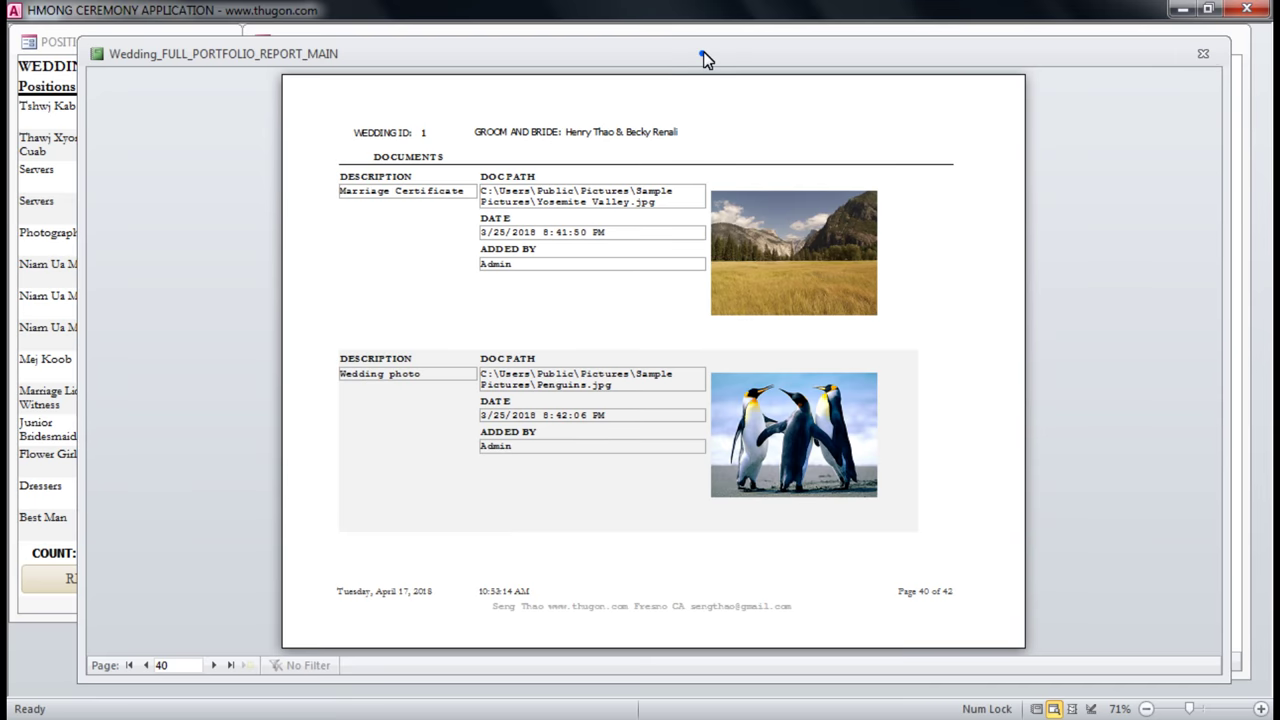
drag(704, 54, 724, 66)
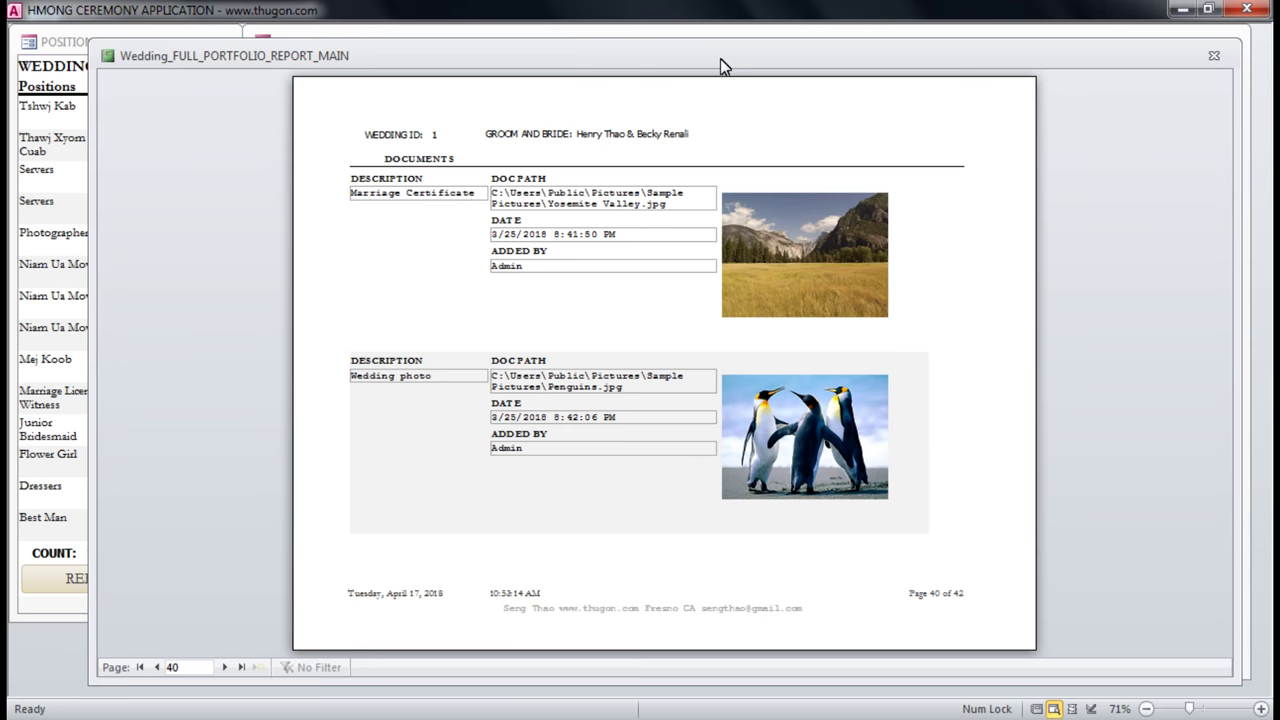
Check the printer list, keep HP DeskJet 2130 series, cancel printing, and close the report preview.
key(ctrl+p)
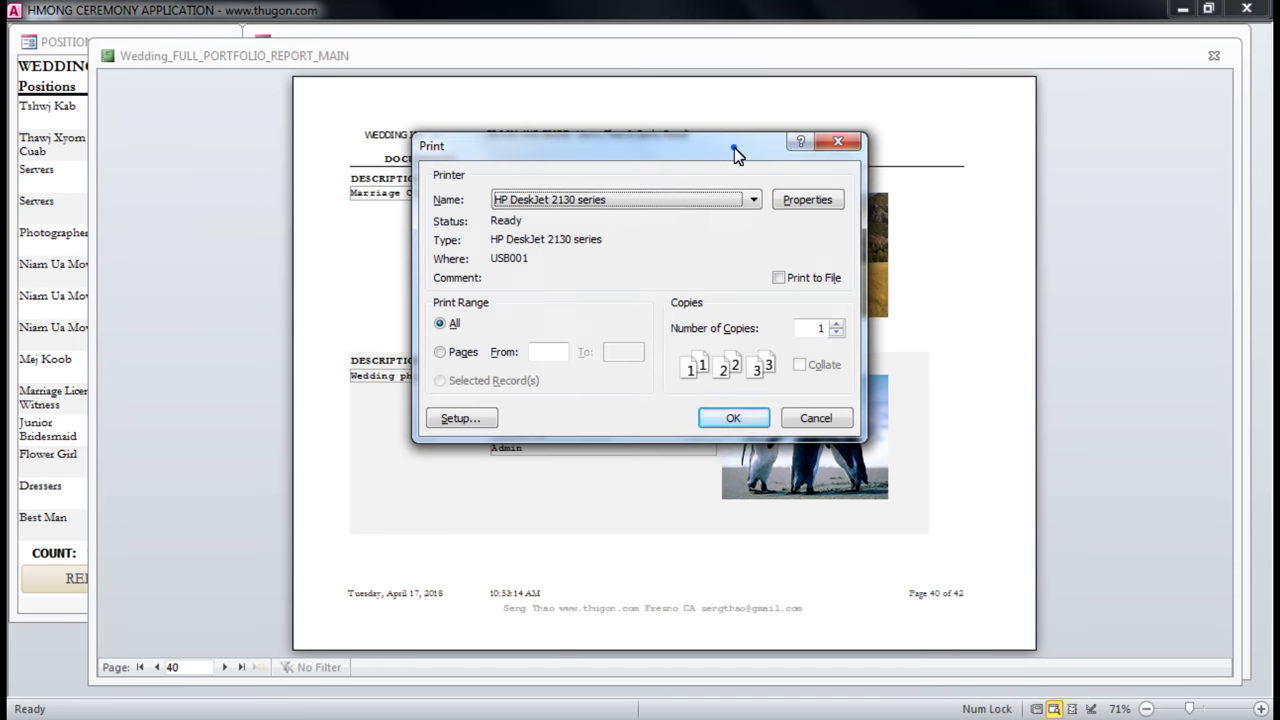
drag(723, 154, 740, 135)
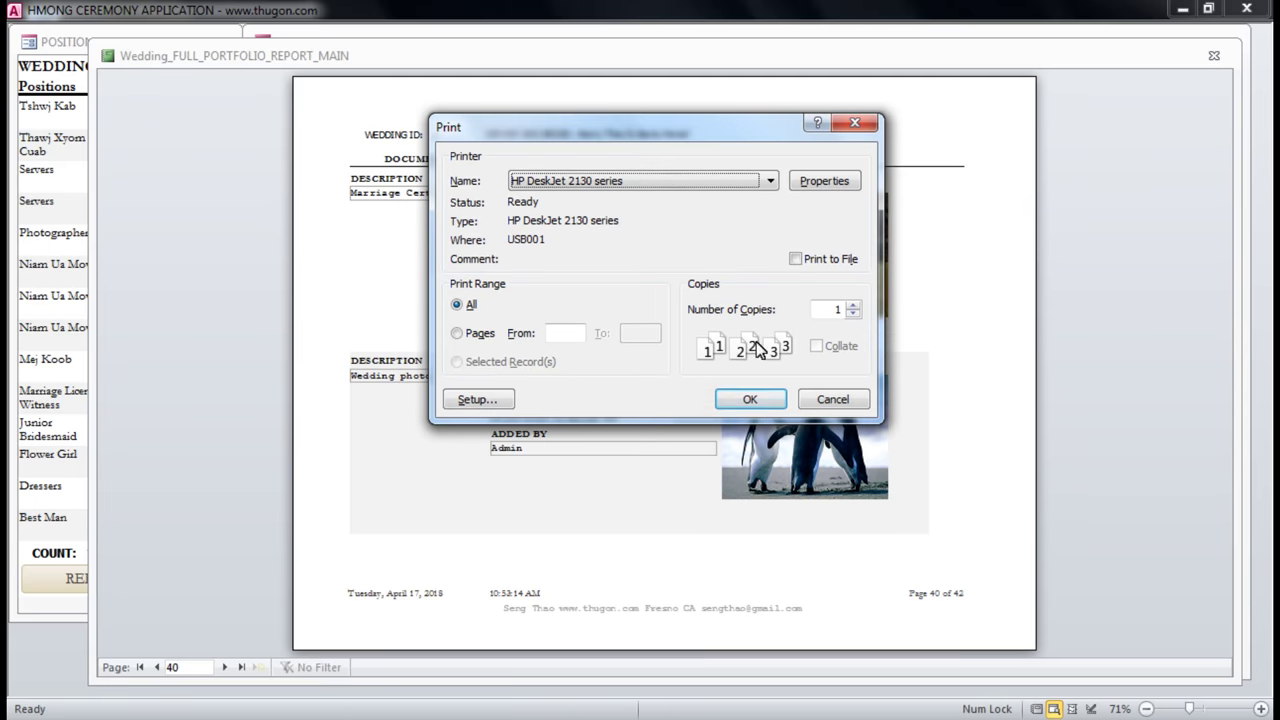
click(770, 181)
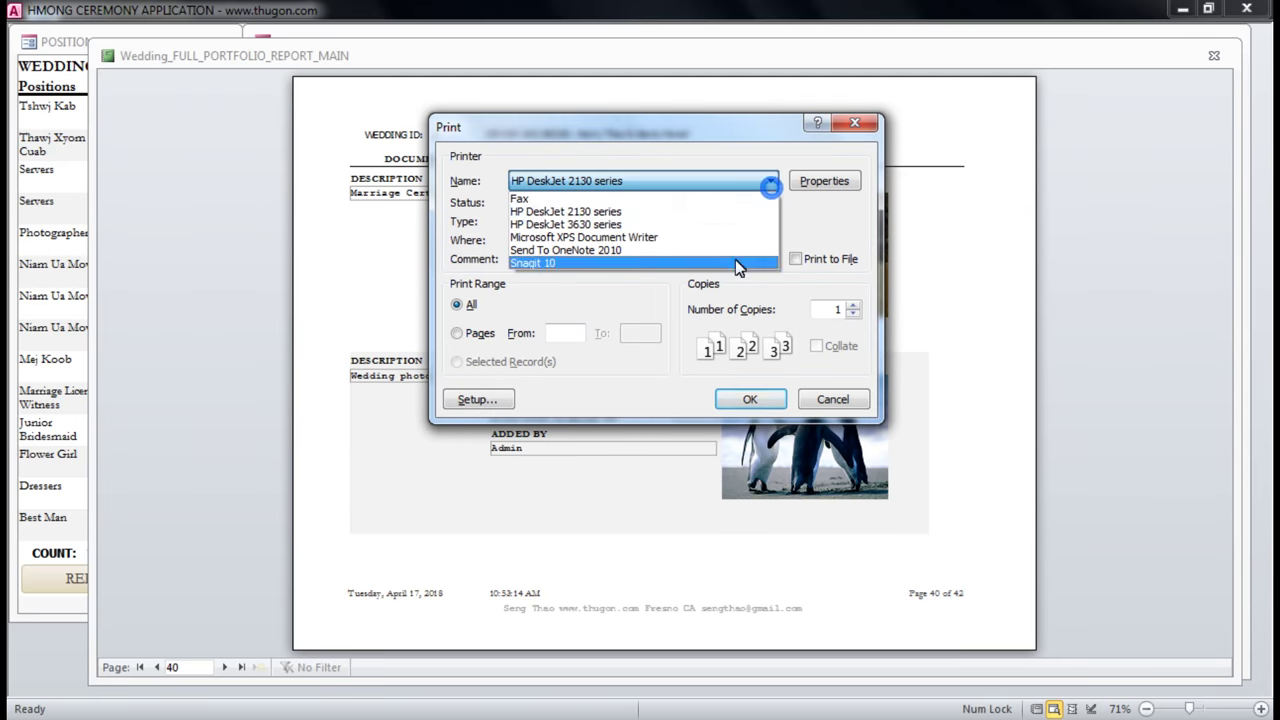
click(718, 211)
click(850, 122)
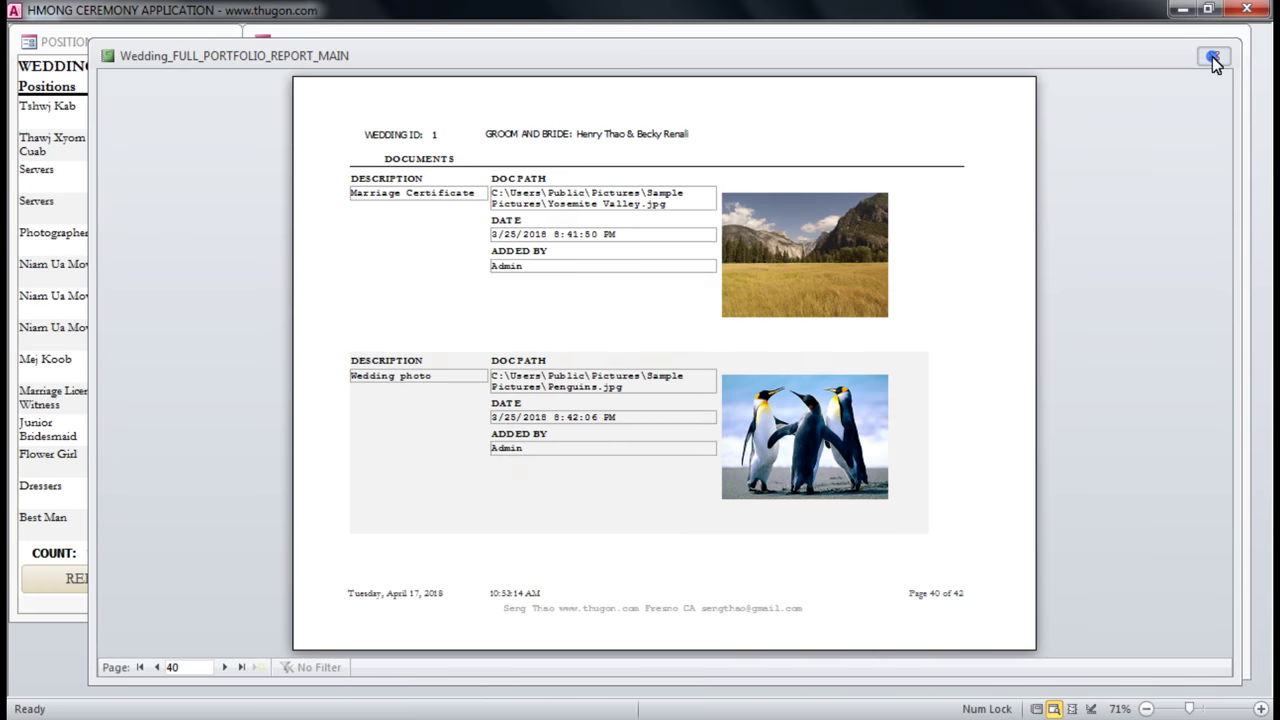
click(1212, 56)
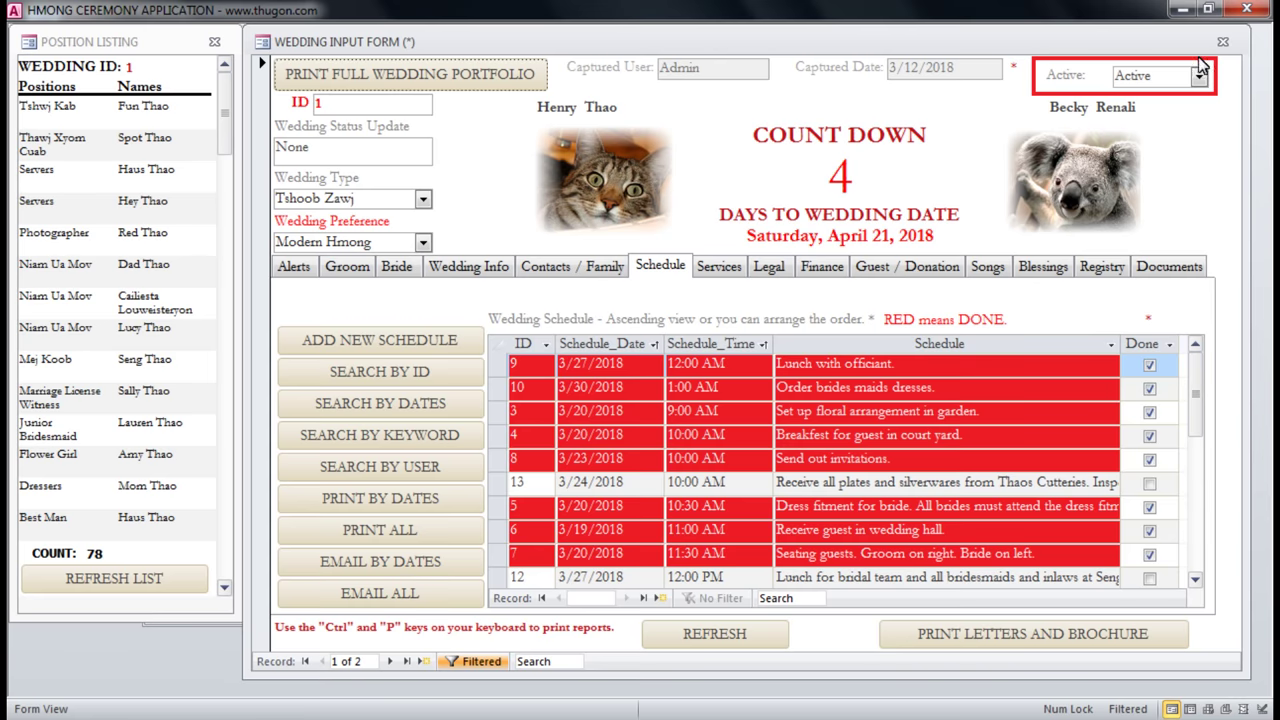
Close the wedding input form from its Legal tab and show the main menu's Contacts page.
click(730, 269)
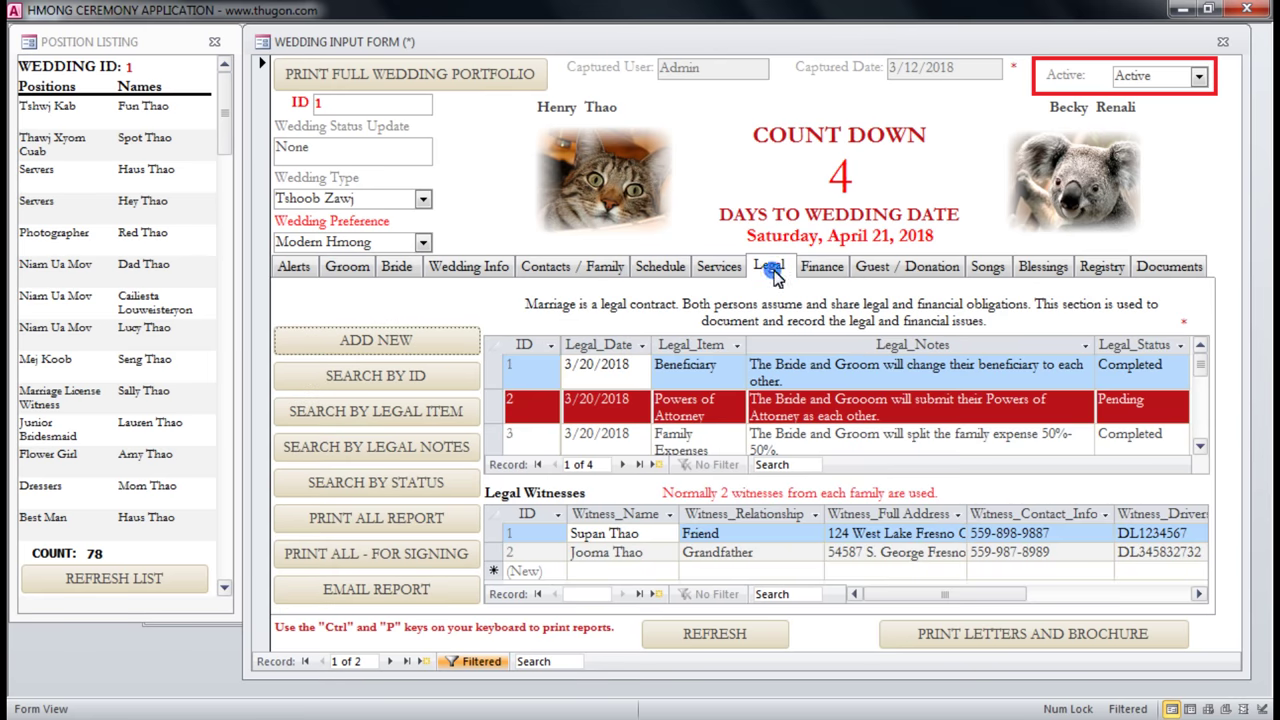
click(1222, 42)
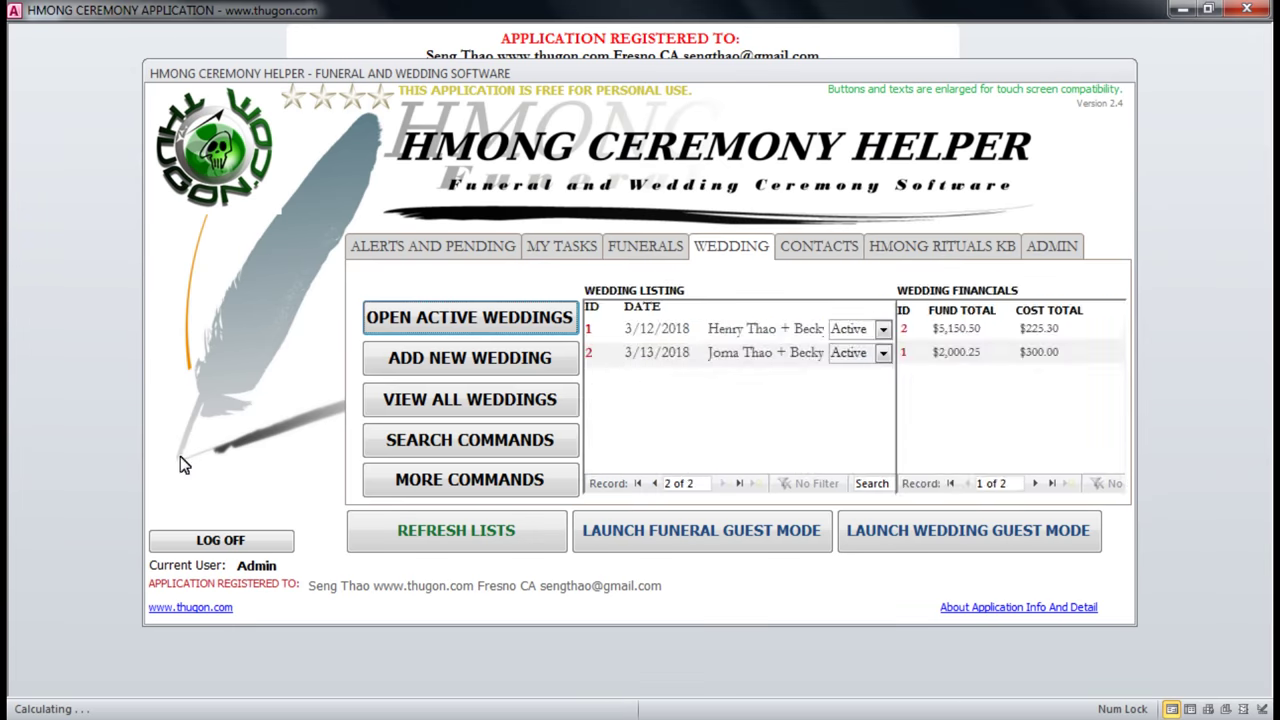
click(838, 249)
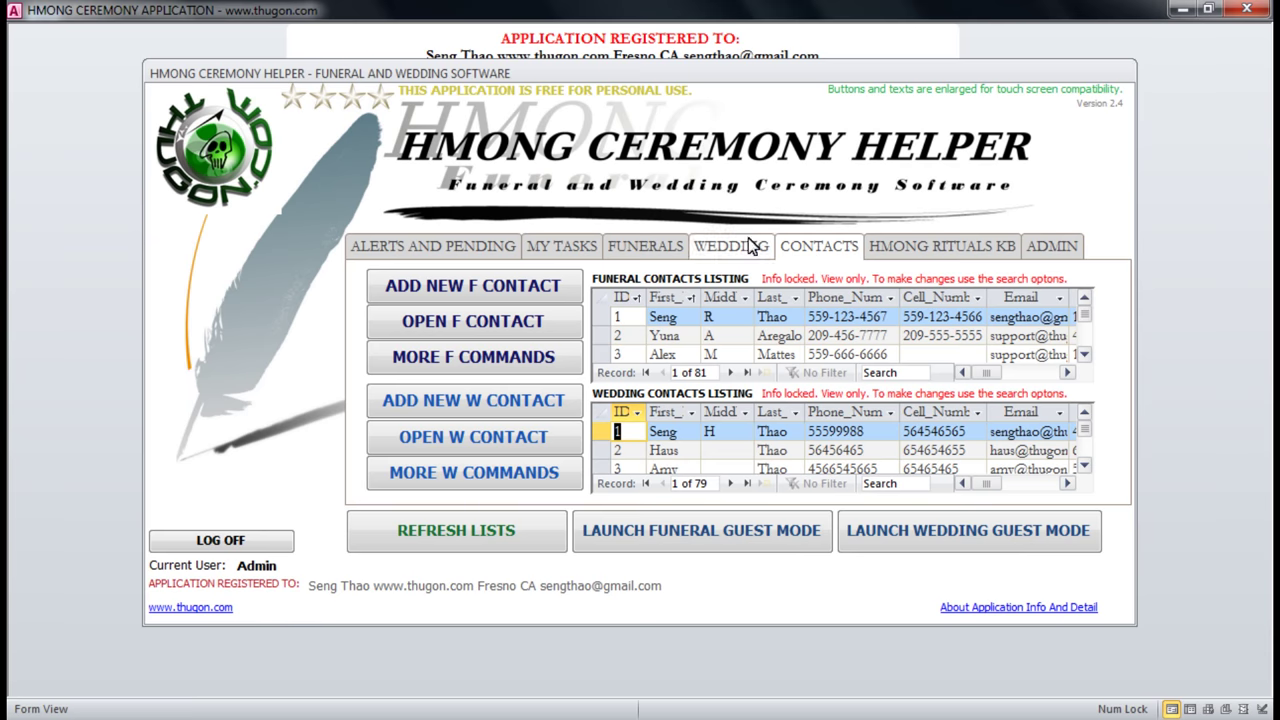
click(650, 250)
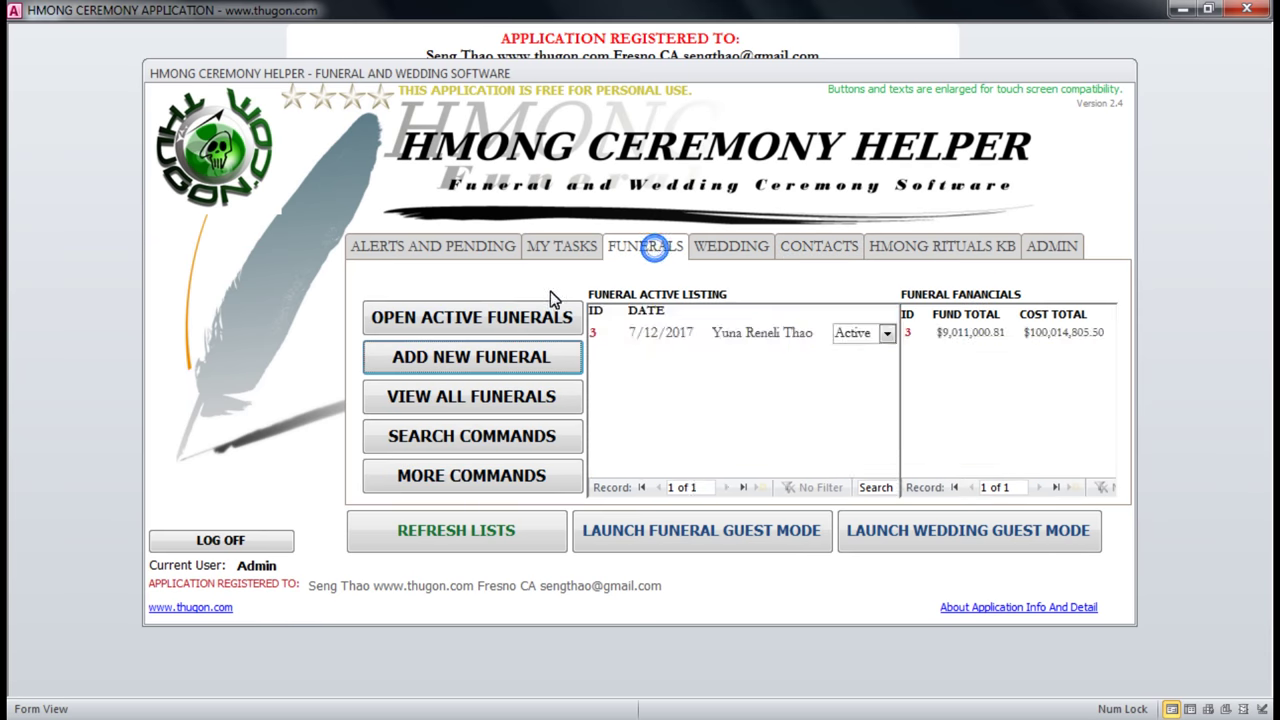
click(487, 321)
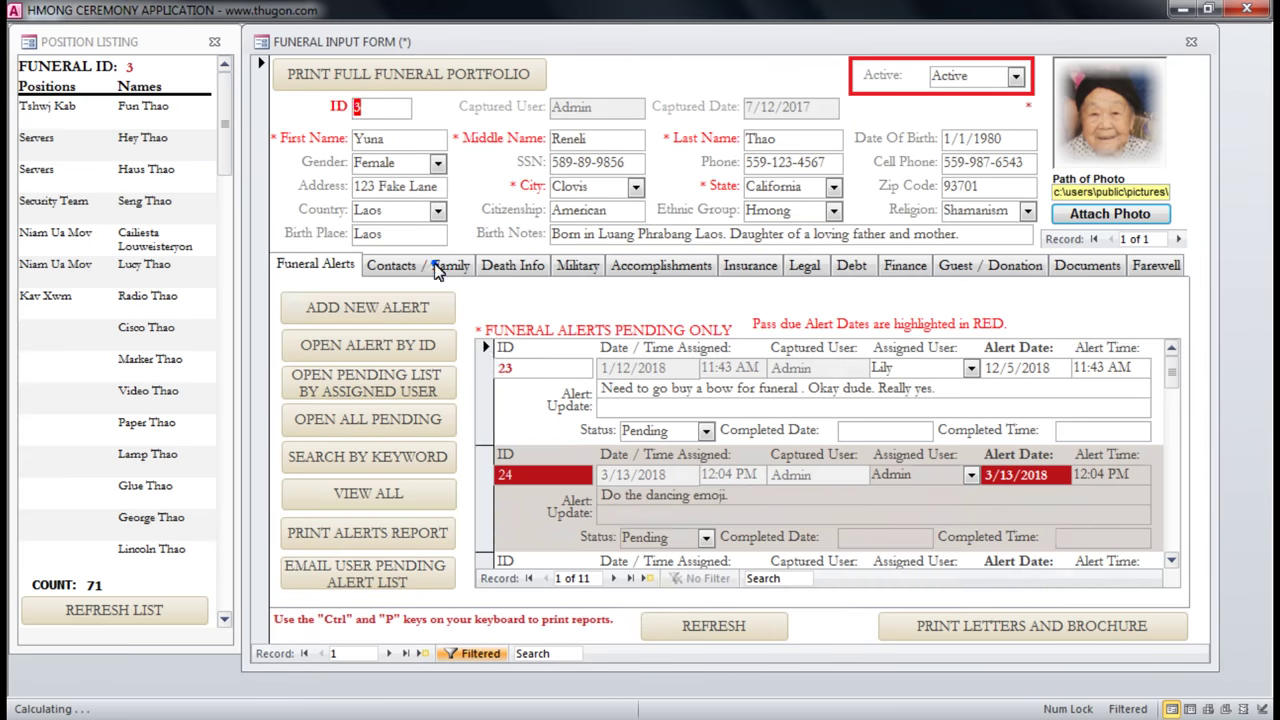
click(438, 268)
click(1192, 46)
click(724, 248)
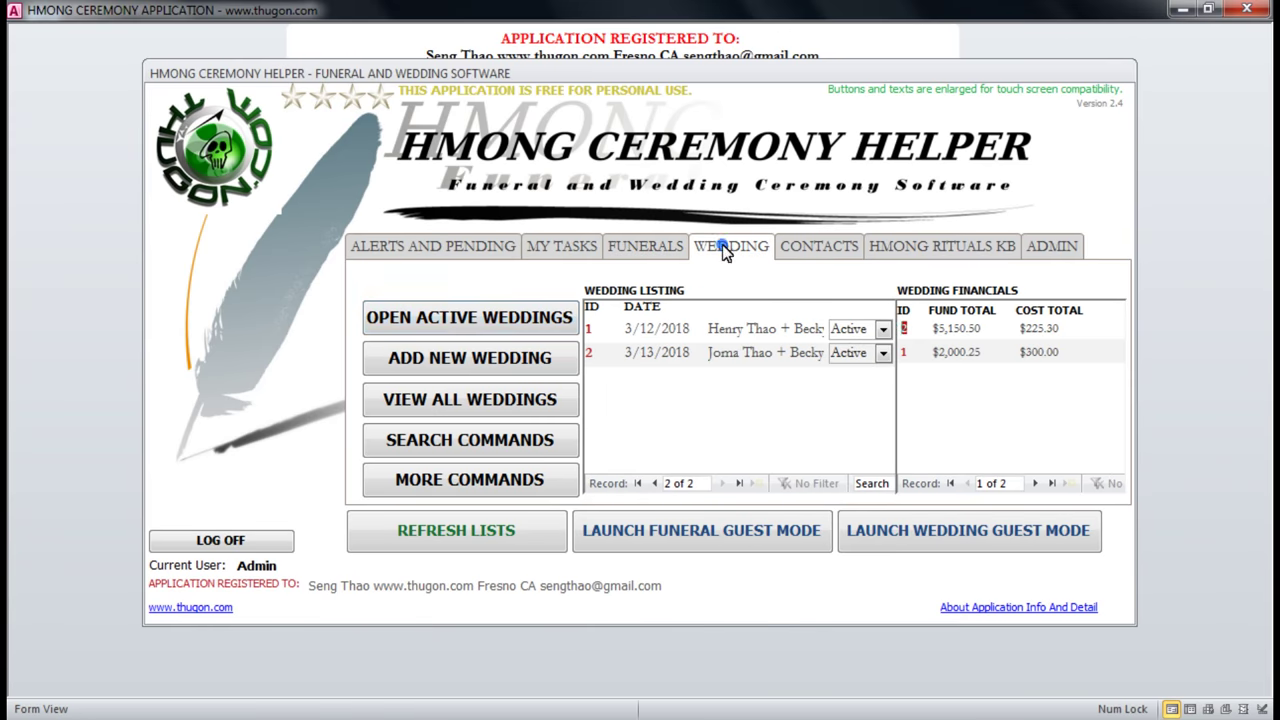
click(452, 315)
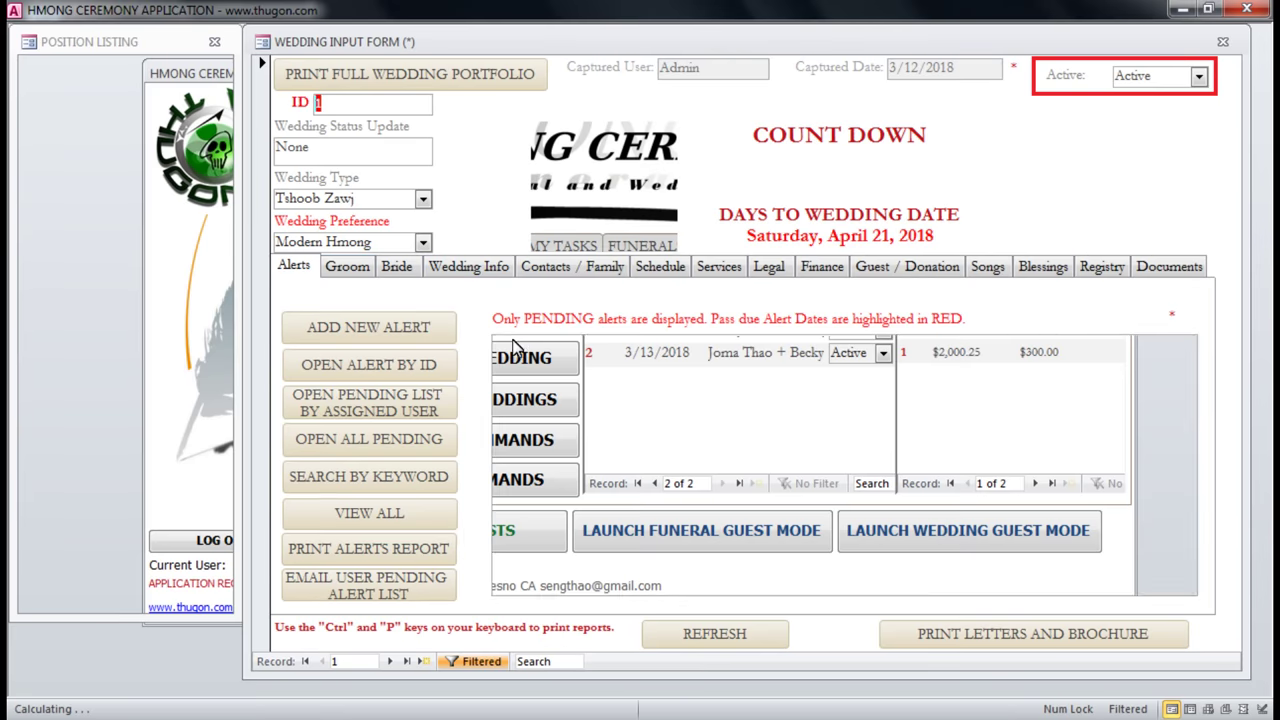
click(588, 270)
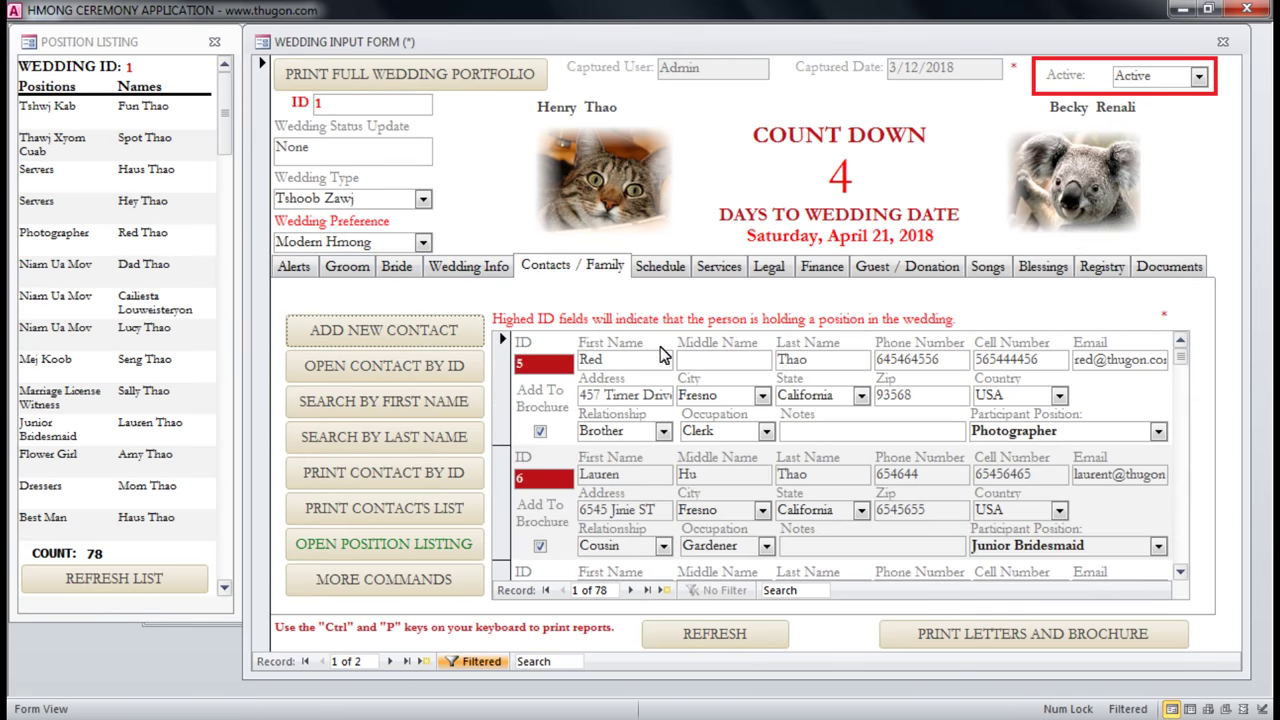
click(1222, 42)
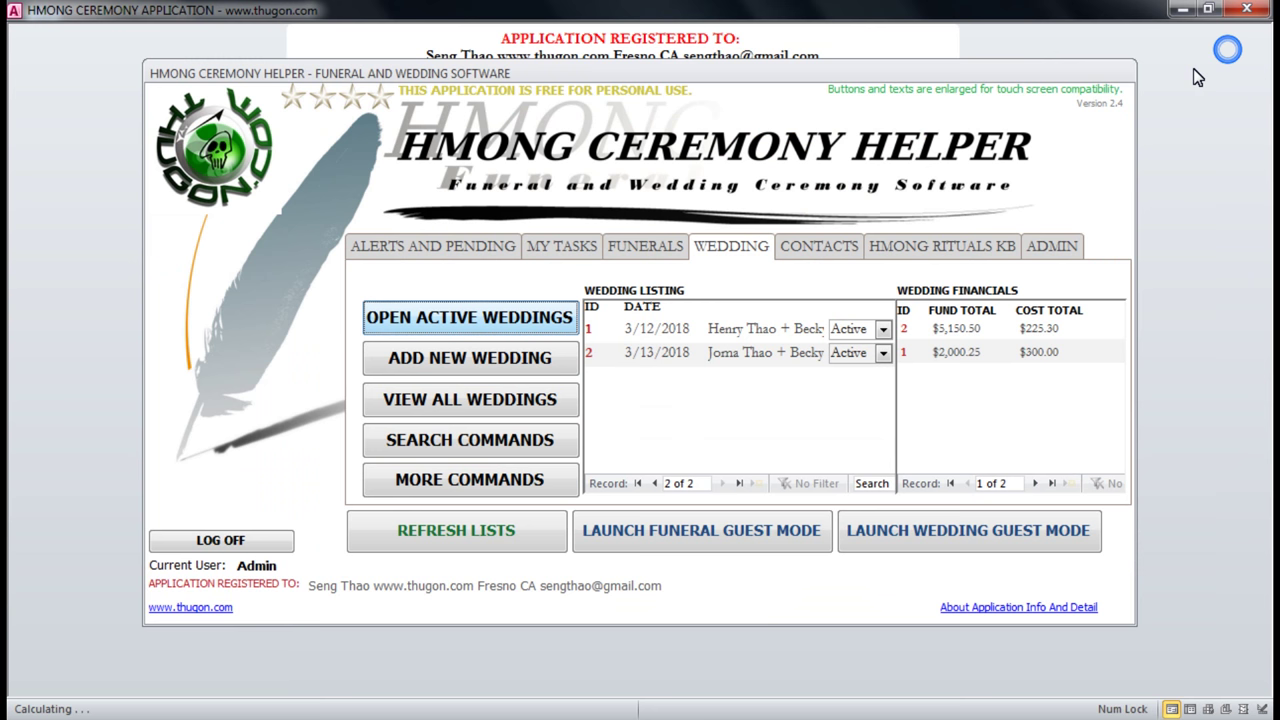
click(815, 247)
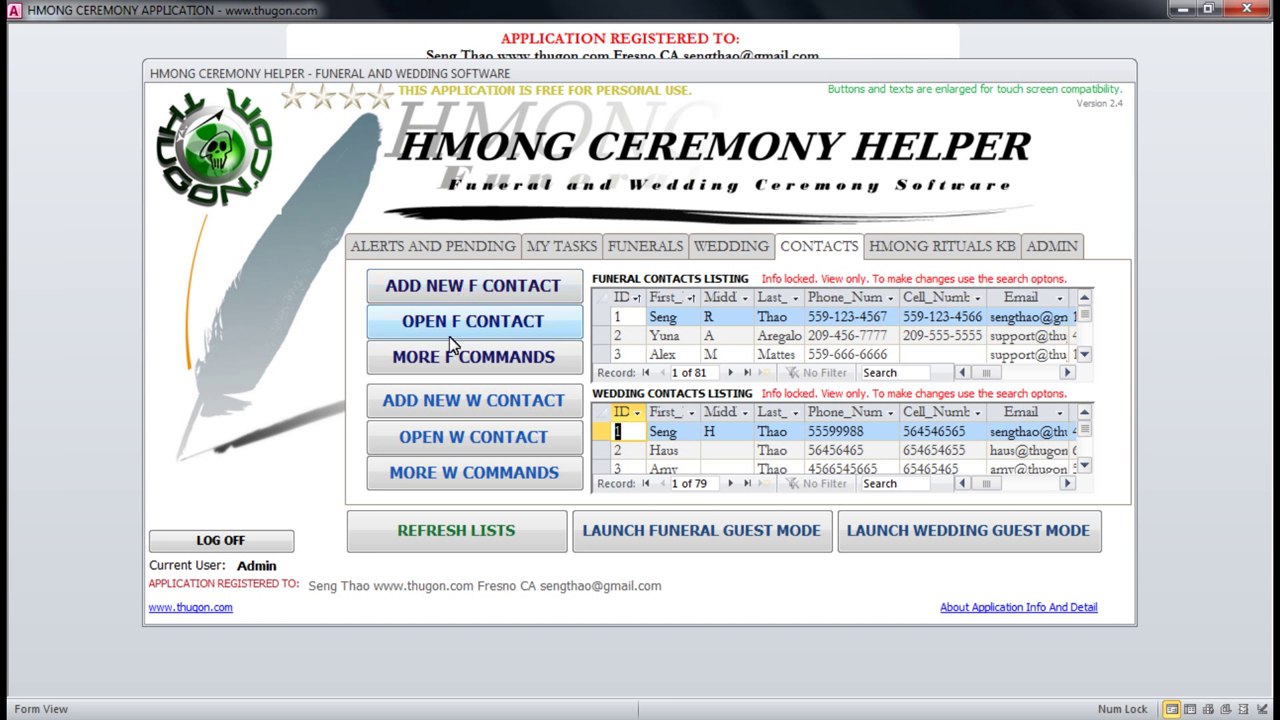
Open MORE F COMMANDS, listing funeral contact searches, reports, Excel exports and mail merge tips.
click(487, 358)
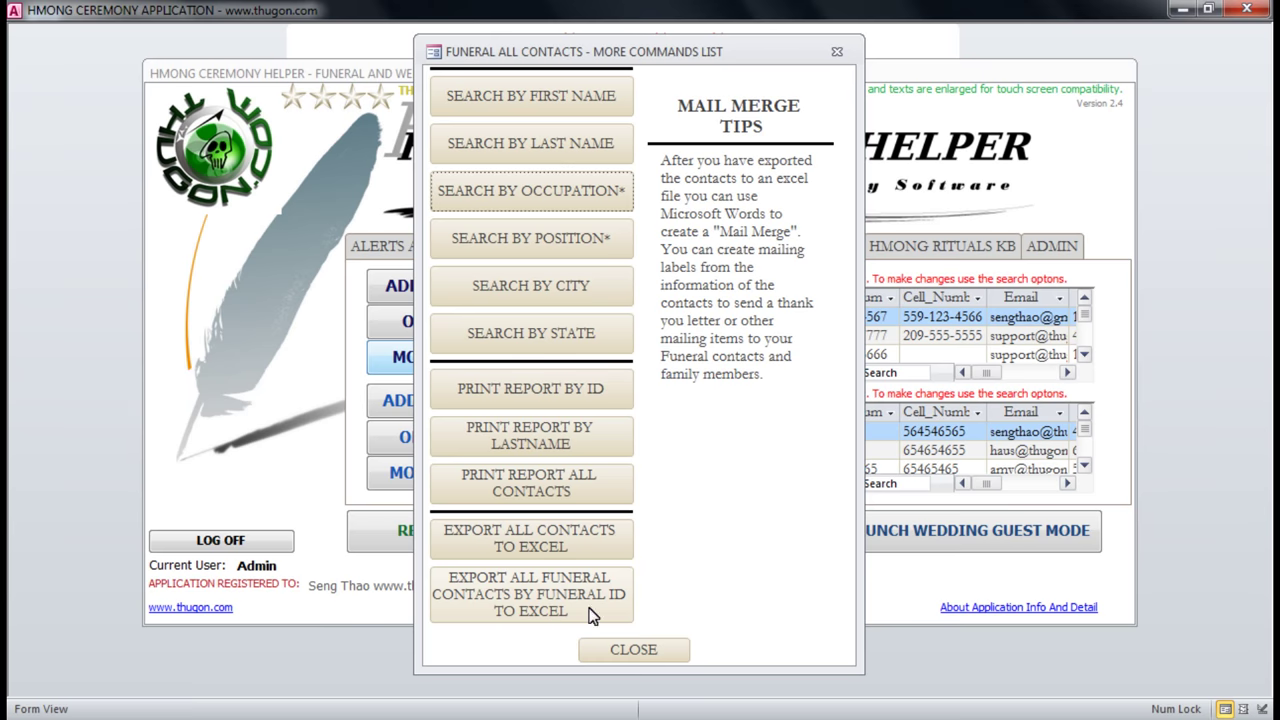
Close the funeral commands list and start a city search from the wedding contacts commands.
click(648, 657)
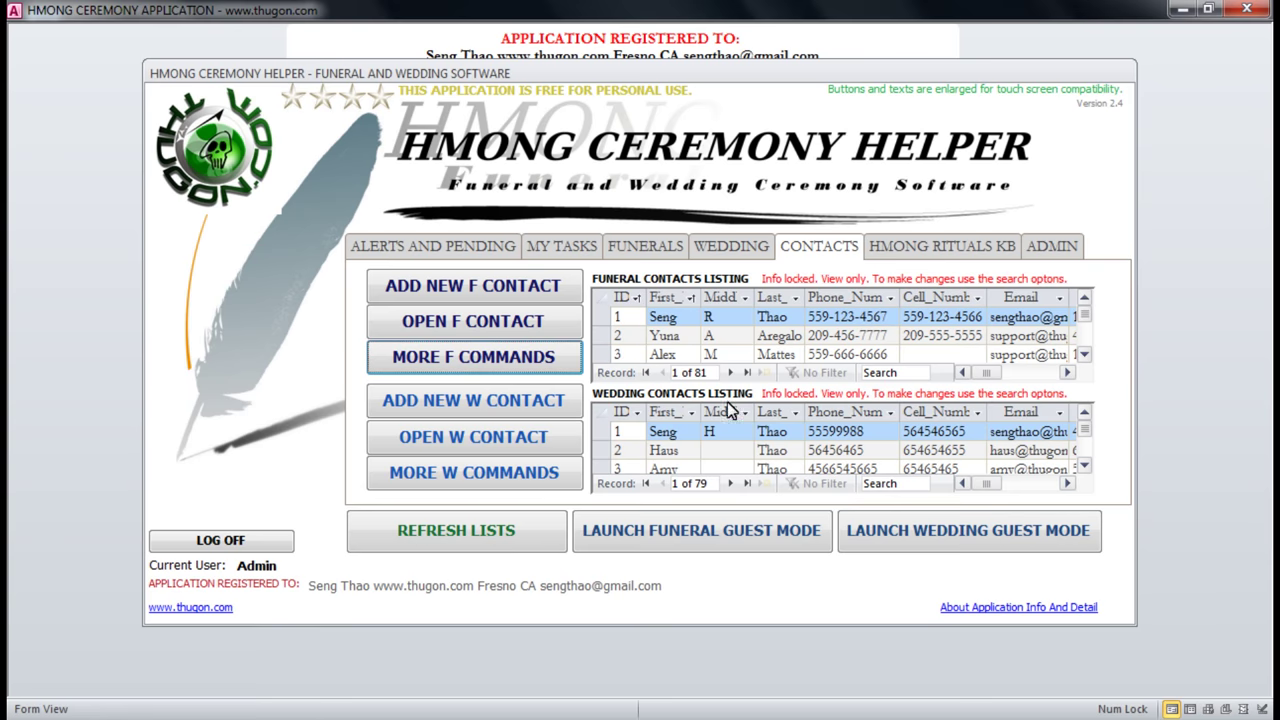
click(474, 476)
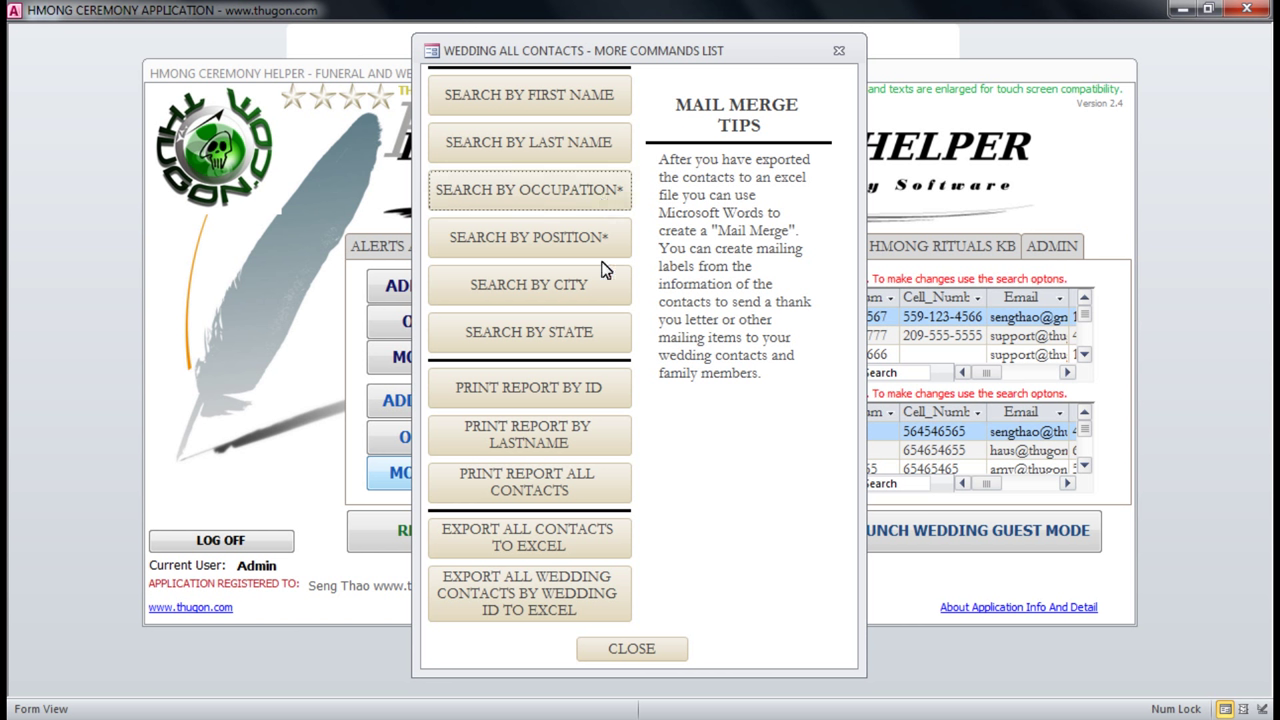
click(549, 287)
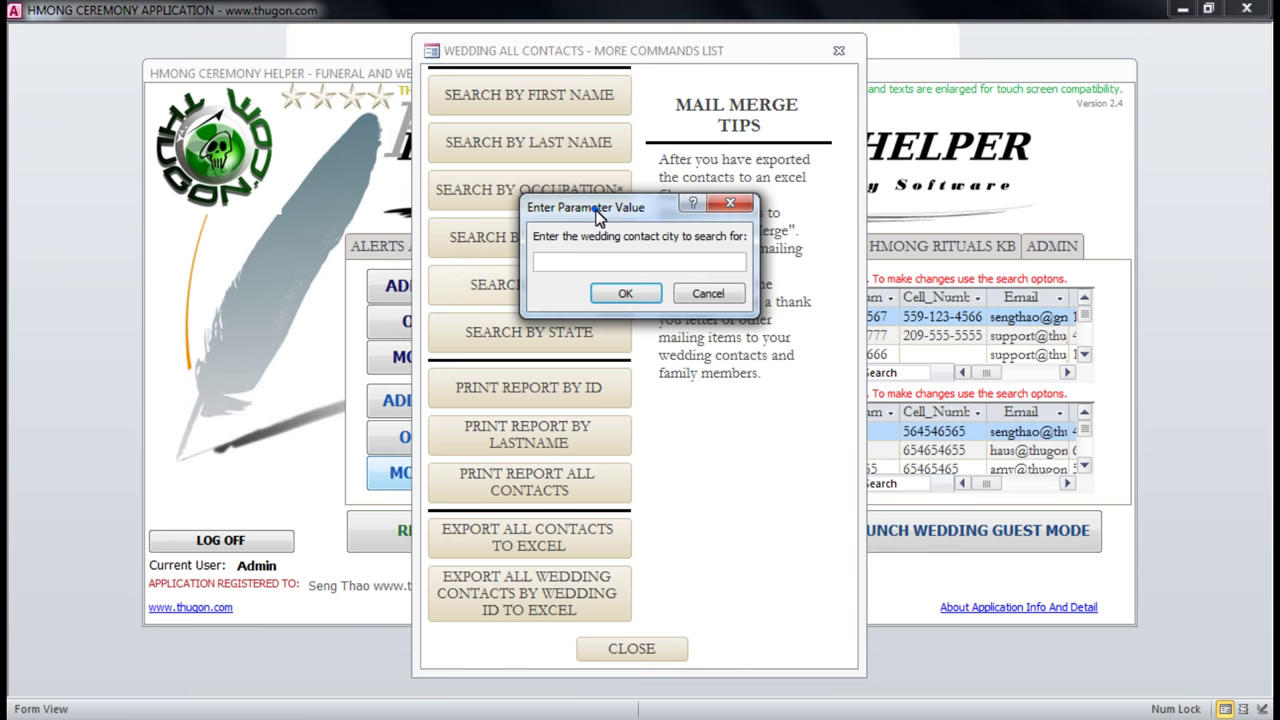
drag(595, 208, 703, 258)
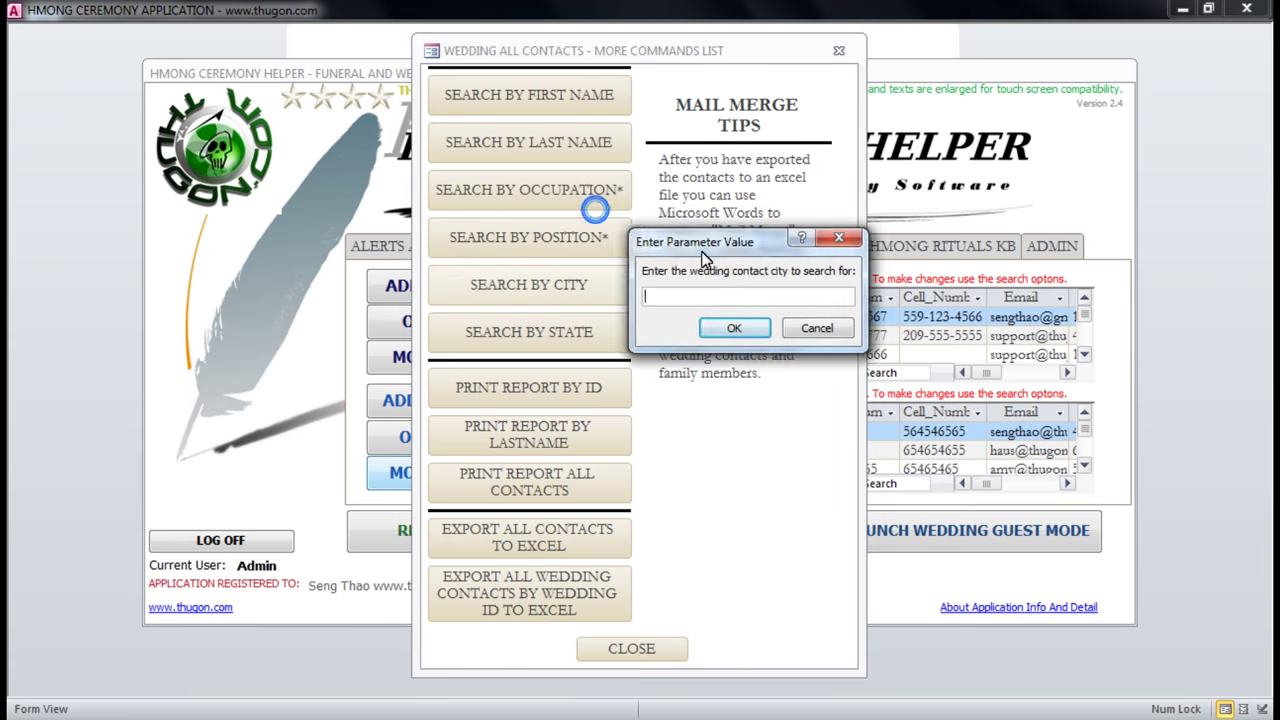
Search wedding contacts for city Fresno, browse the 13 matches, then close the results.
text(Fresno)
click(695, 322)
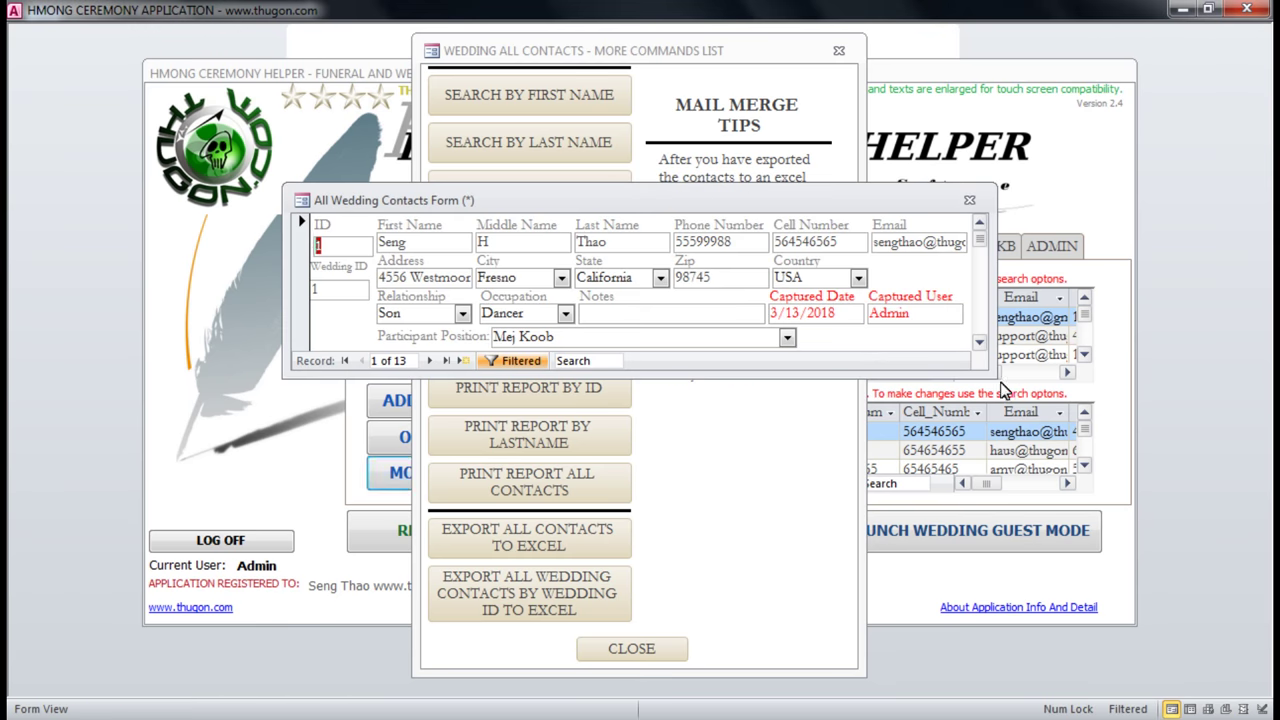
drag(995, 381, 1057, 683)
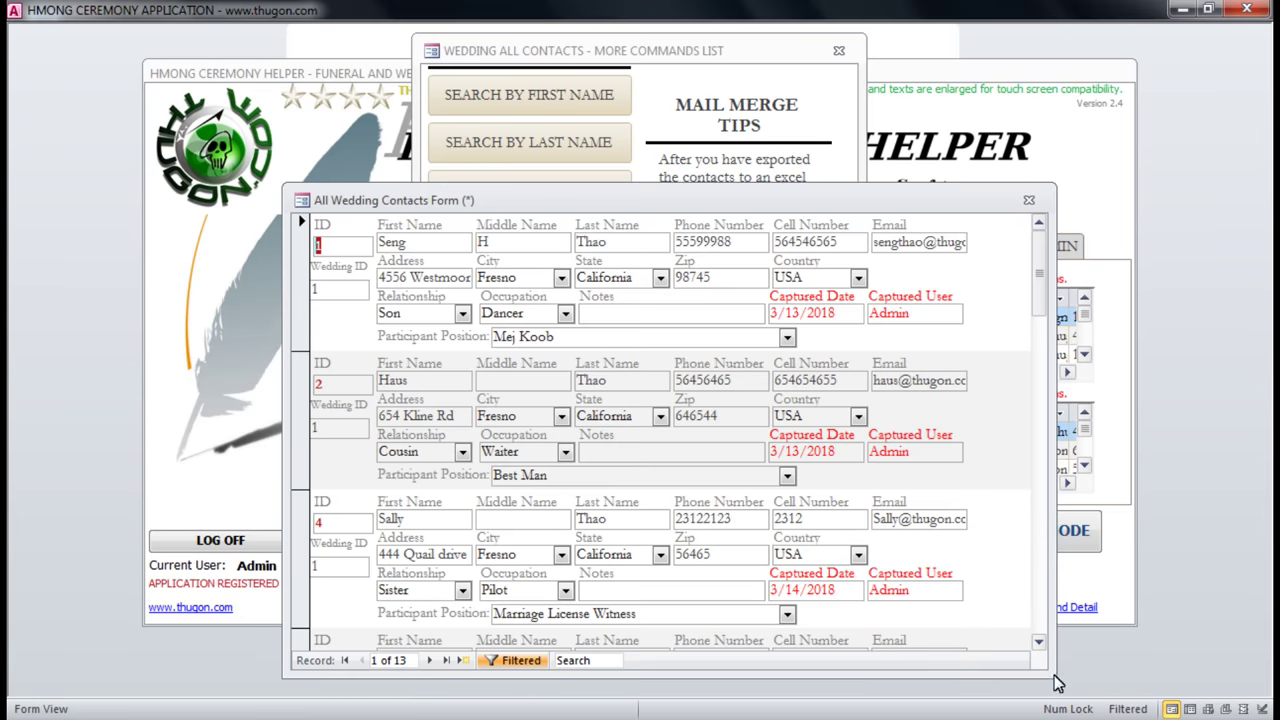
click(446, 661)
click(1028, 200)
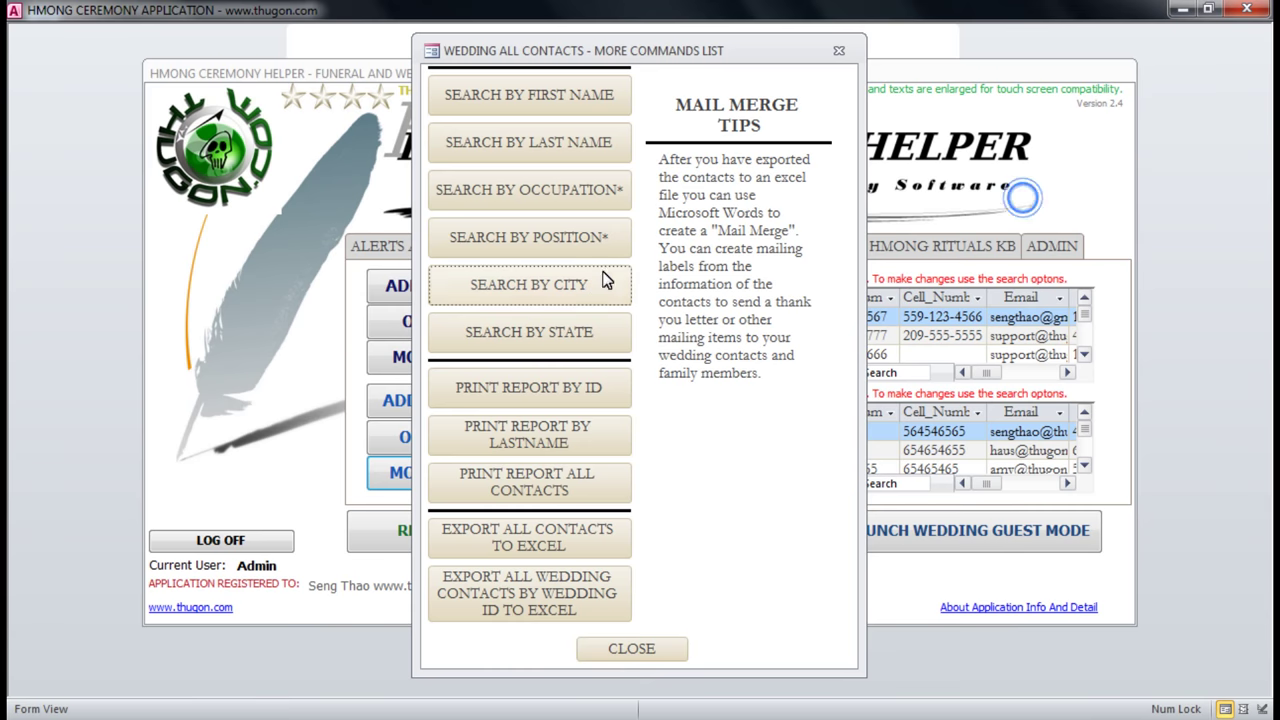
Preview the wedding contacts report by last name, entering 'Thao'.
click(535, 445)
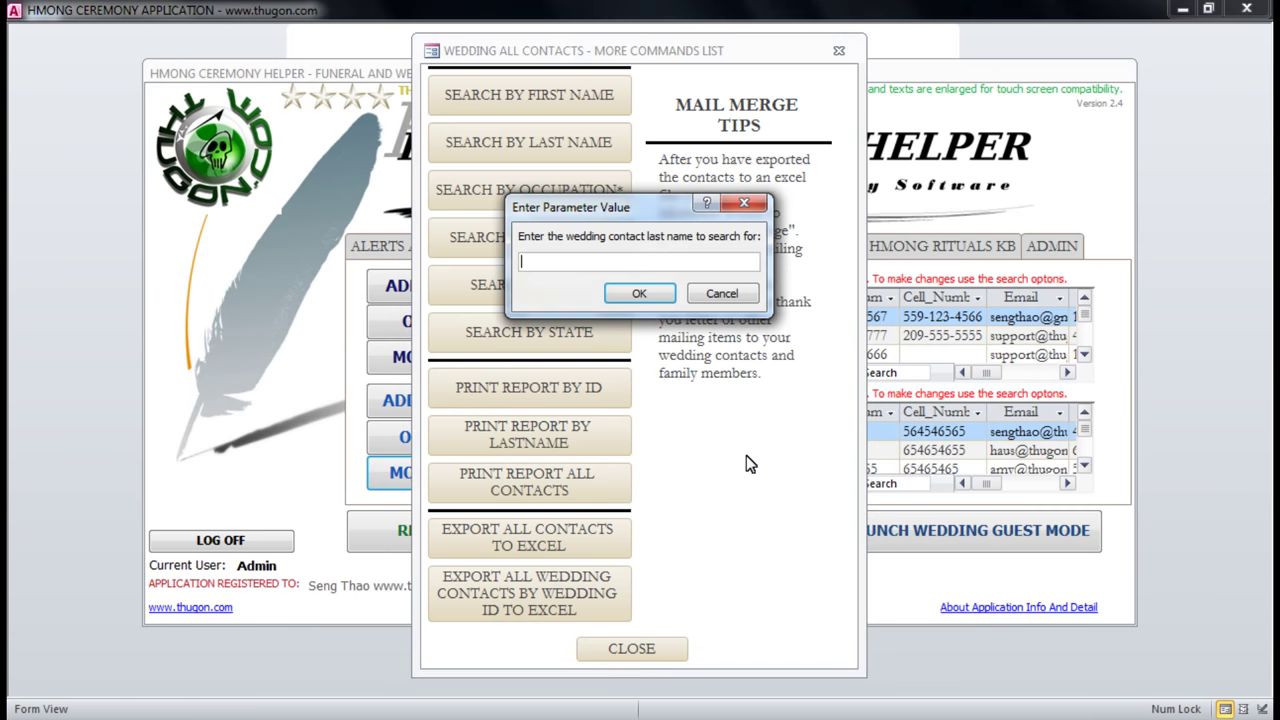
text(Thao)
key(Return)
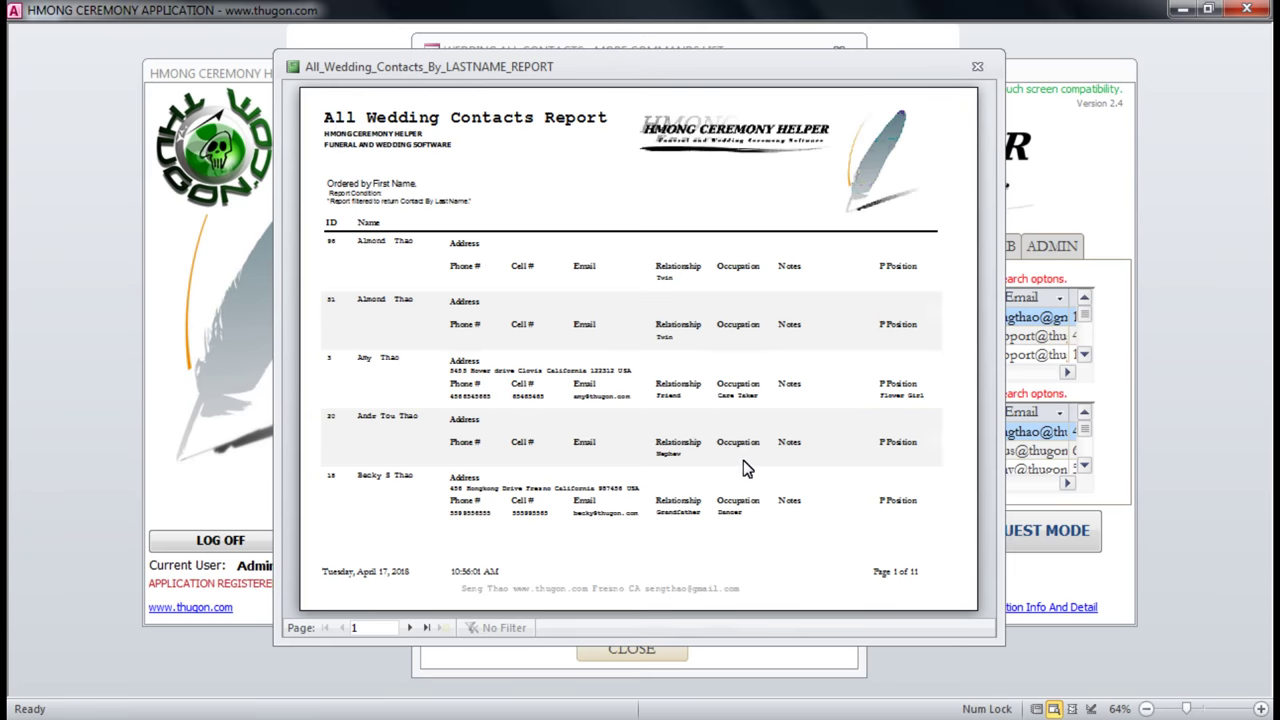
Inspect the report, go to last page 11 with its 74-contact total, then close it.
click(338, 120)
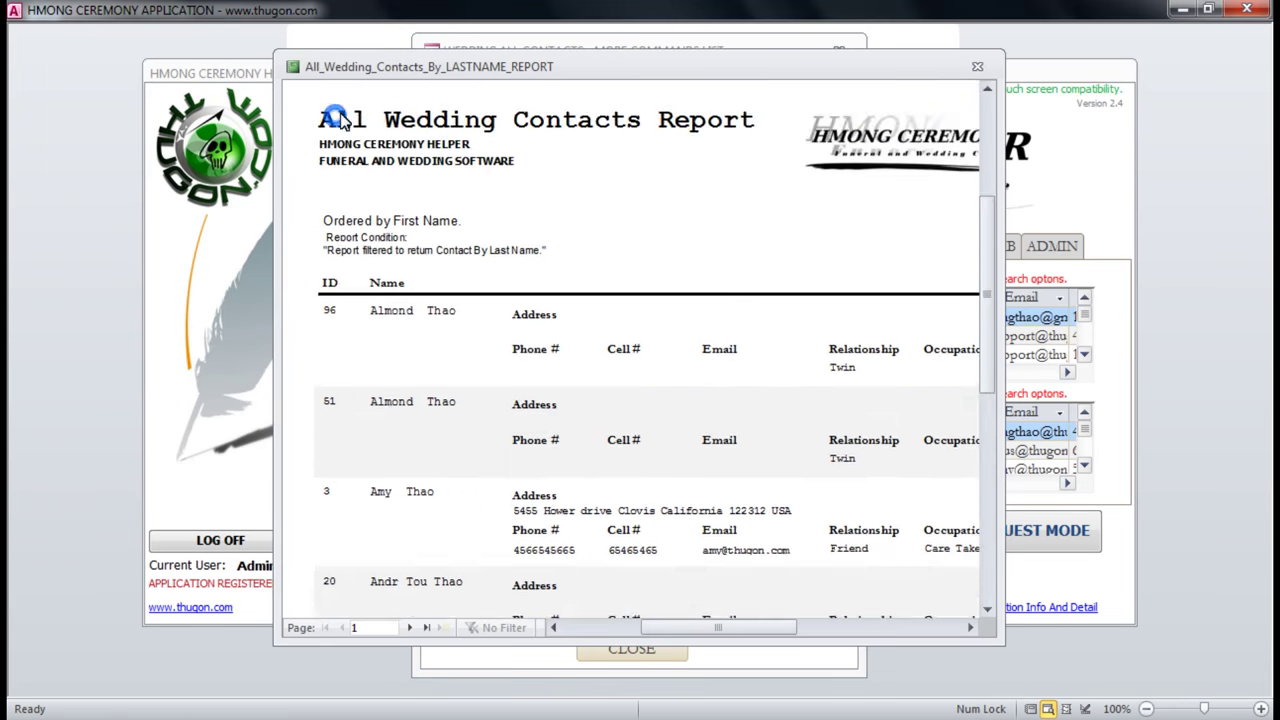
click(530, 105)
click(337, 224)
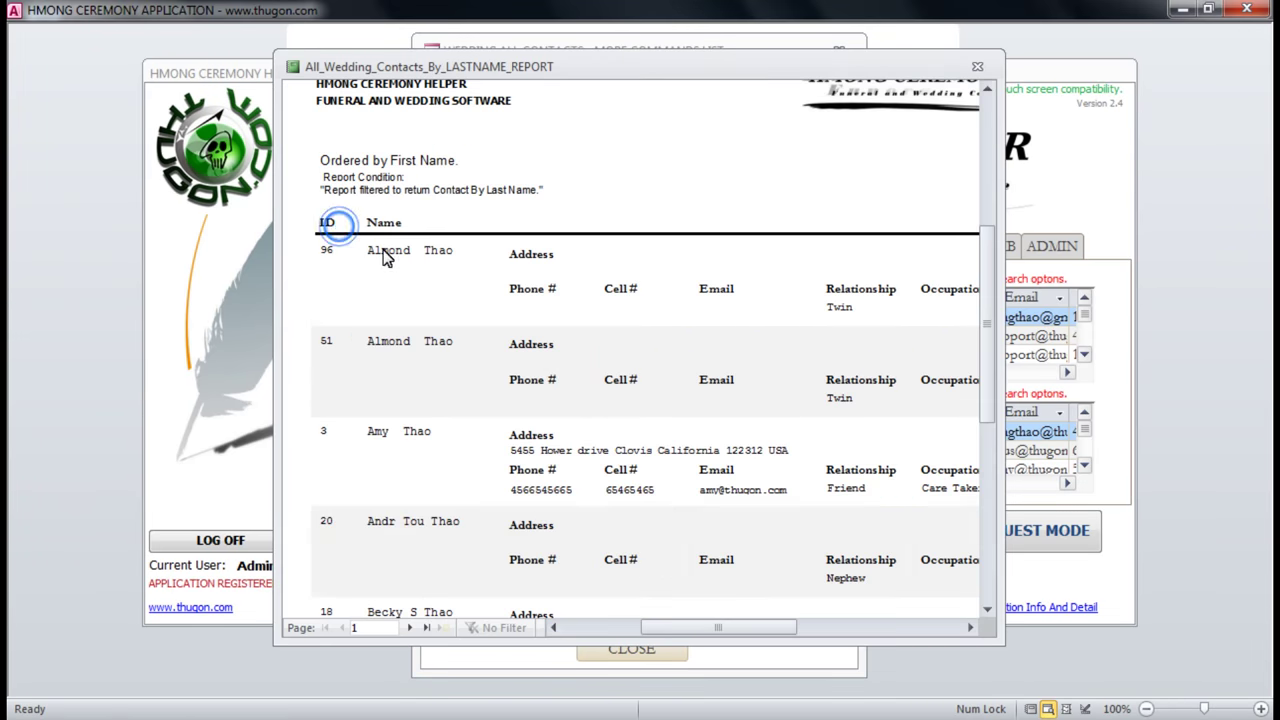
scroll(435, 455, down, 3)
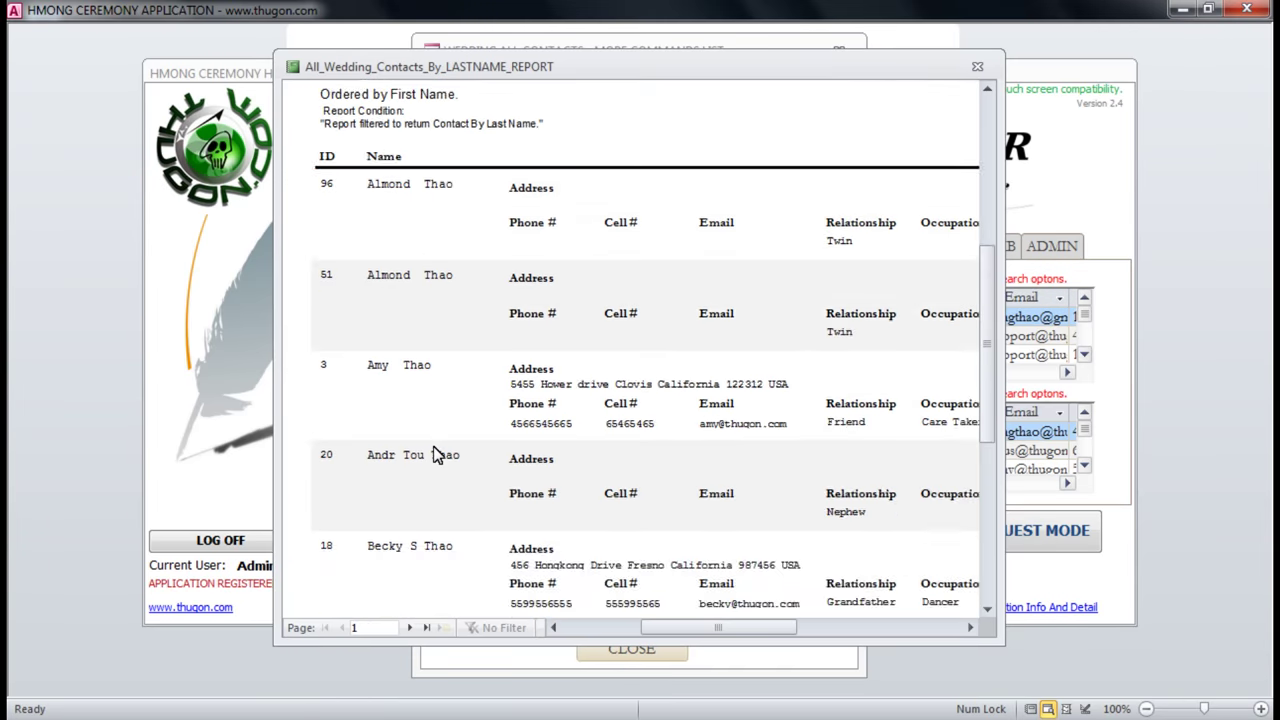
scroll(435, 455, down, 3)
scroll(548, 266, up, 3)
click(548, 266)
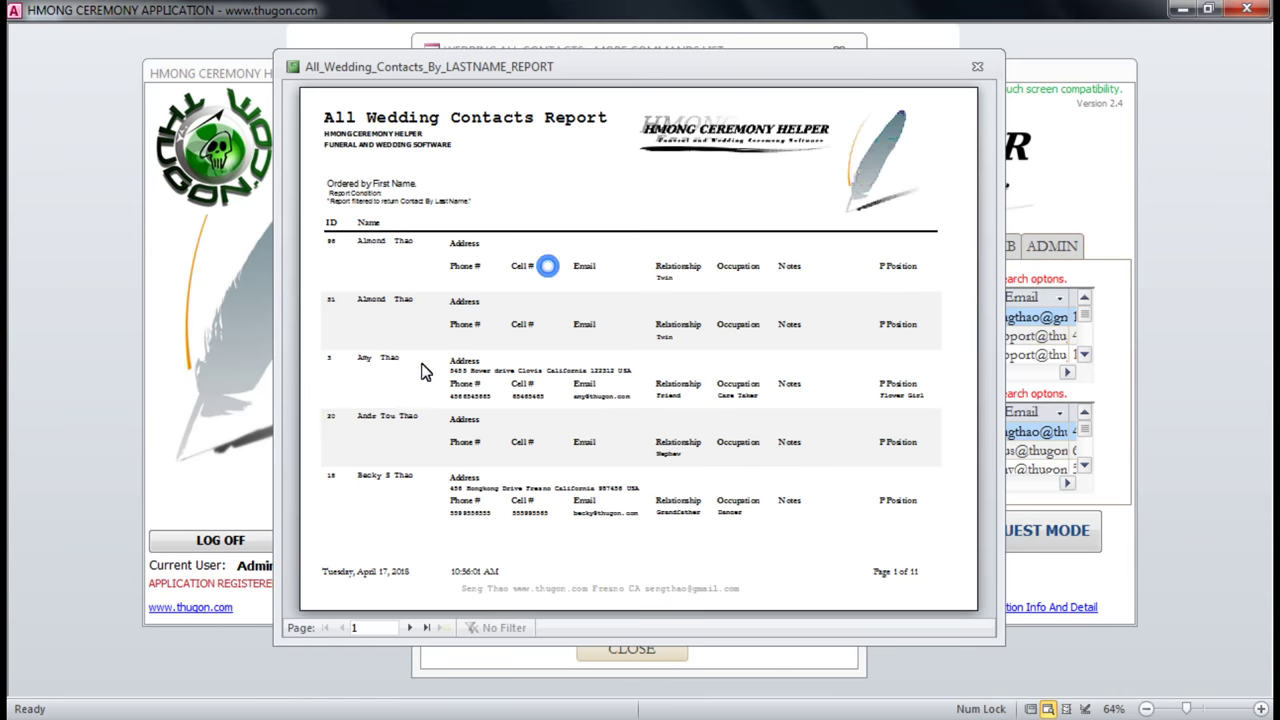
click(426, 627)
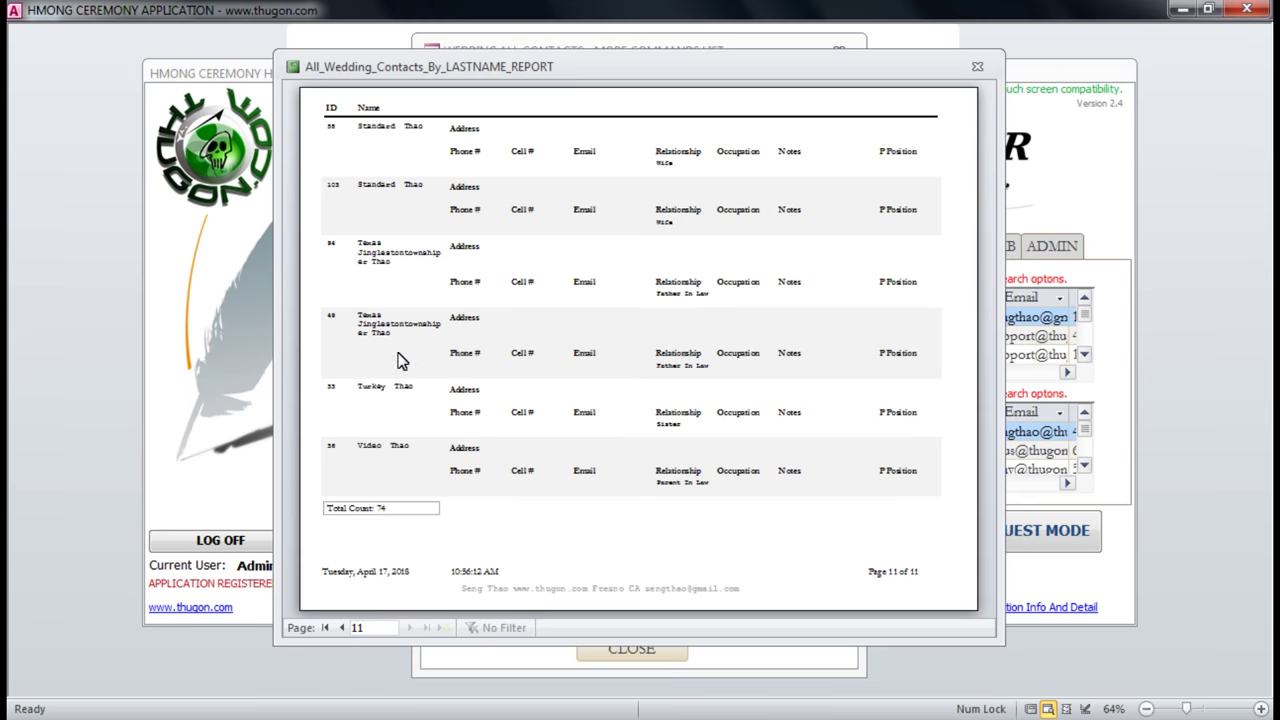
click(398, 446)
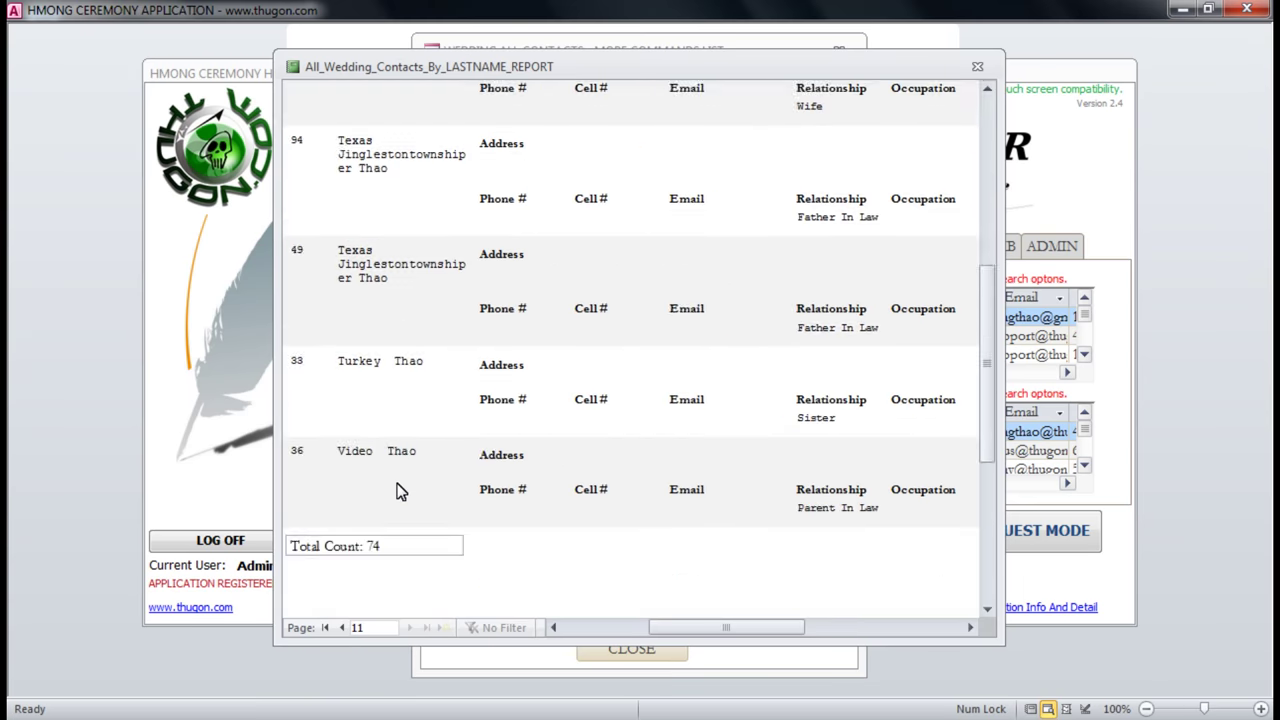
scroll(398, 490, up, 2)
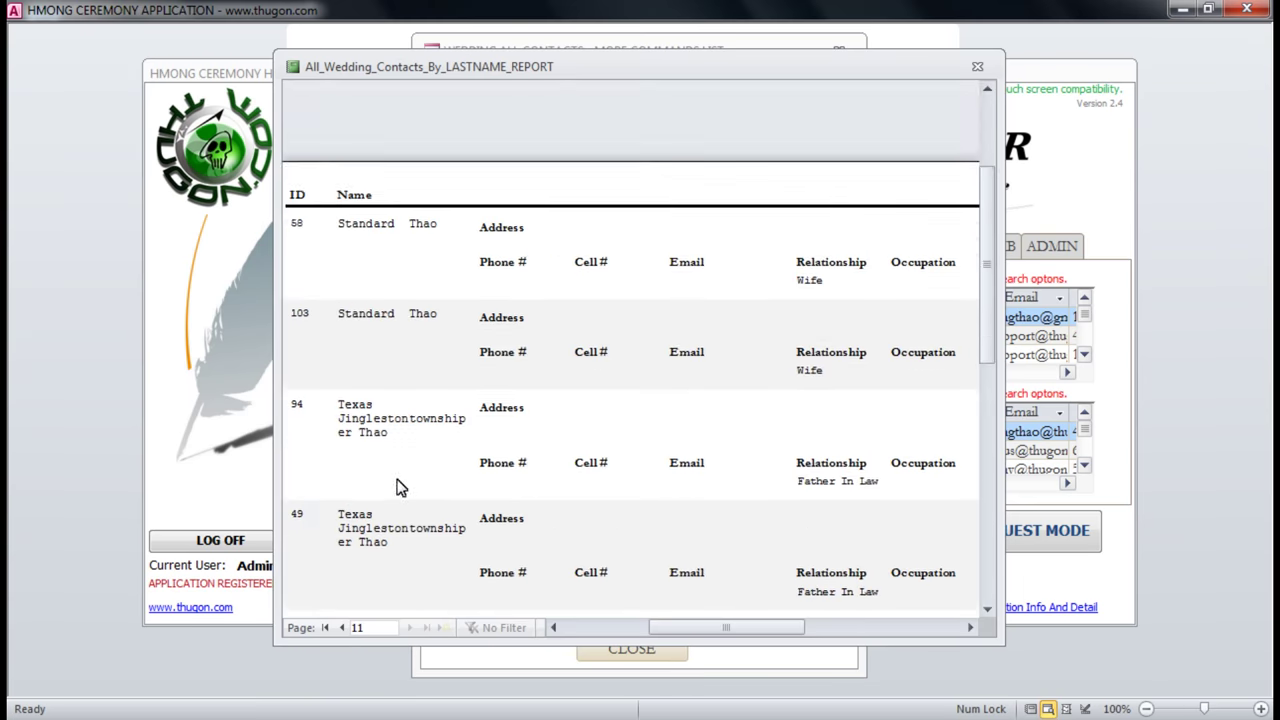
click(978, 67)
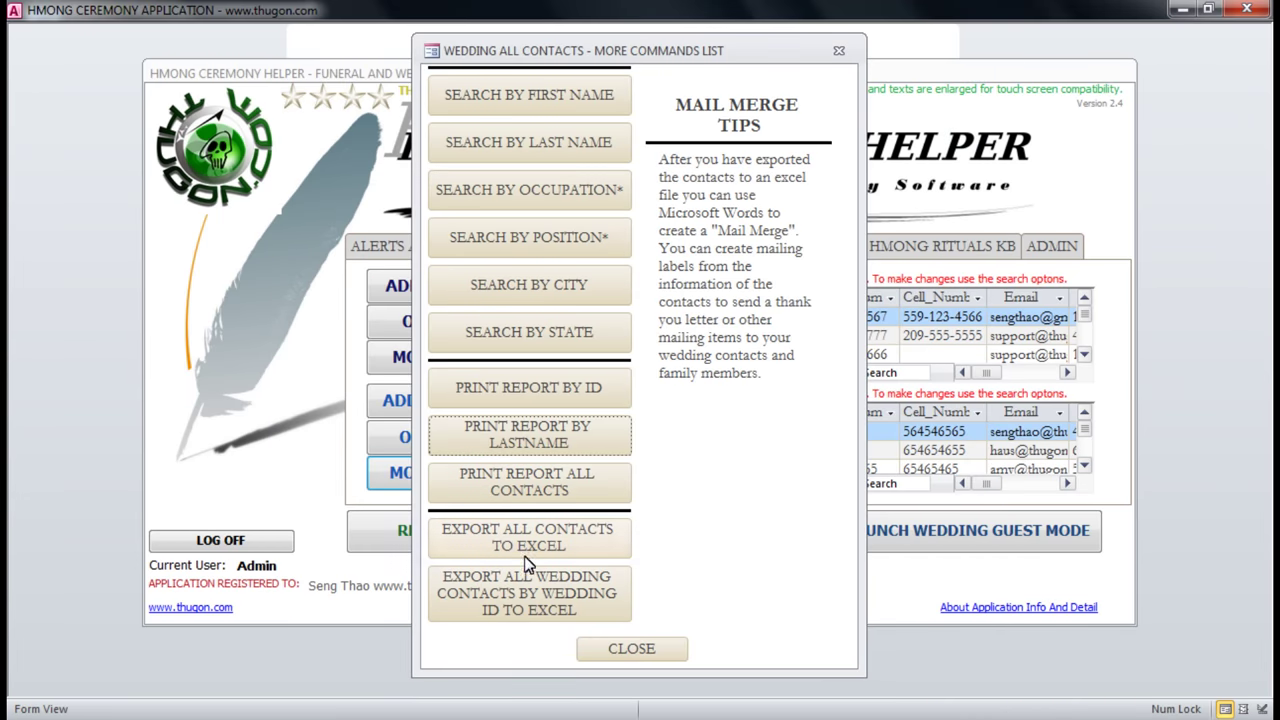
Close the wedding contacts commands and select the Kowtowing for the decease record in the Rituals Knowledge Base.
click(635, 650)
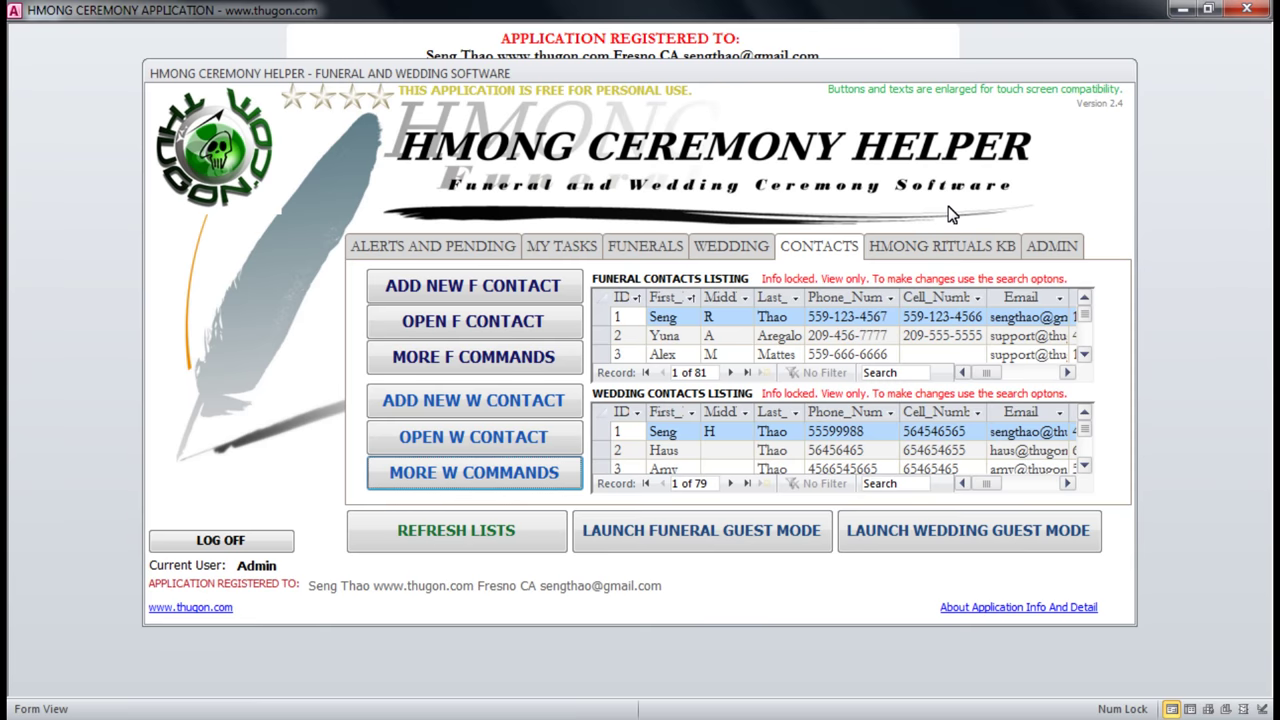
click(945, 248)
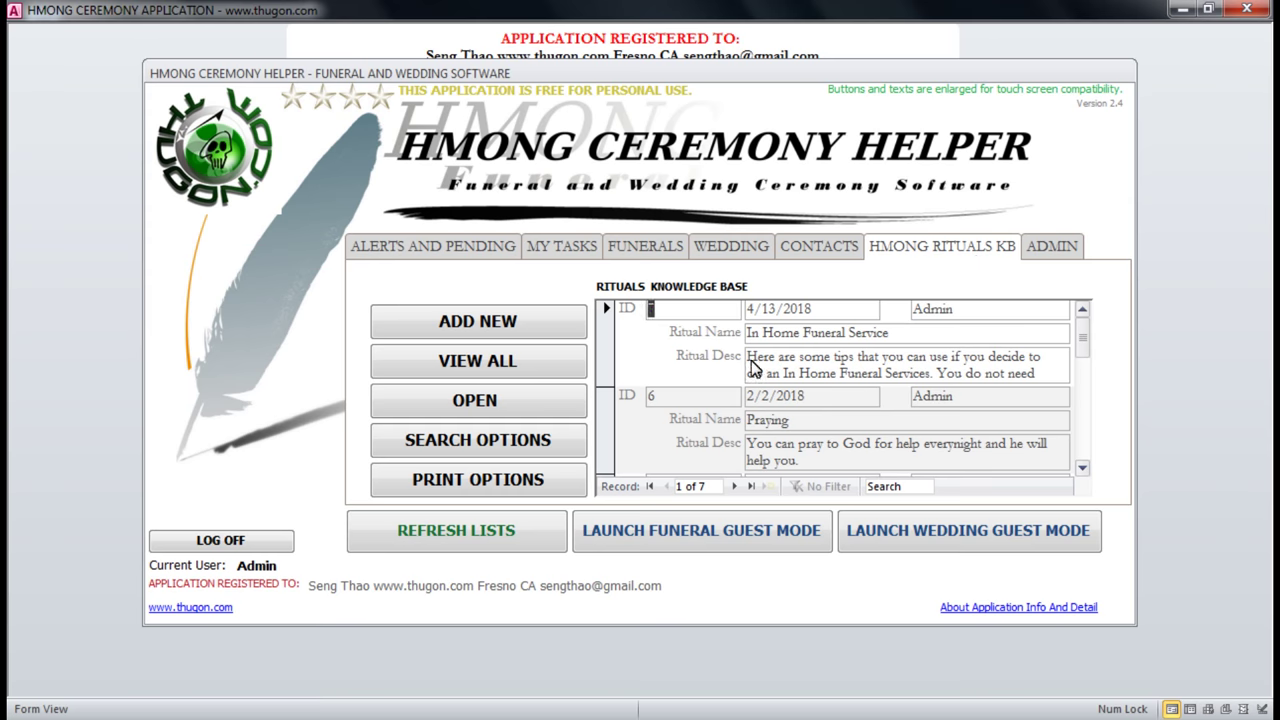
click(1082, 467)
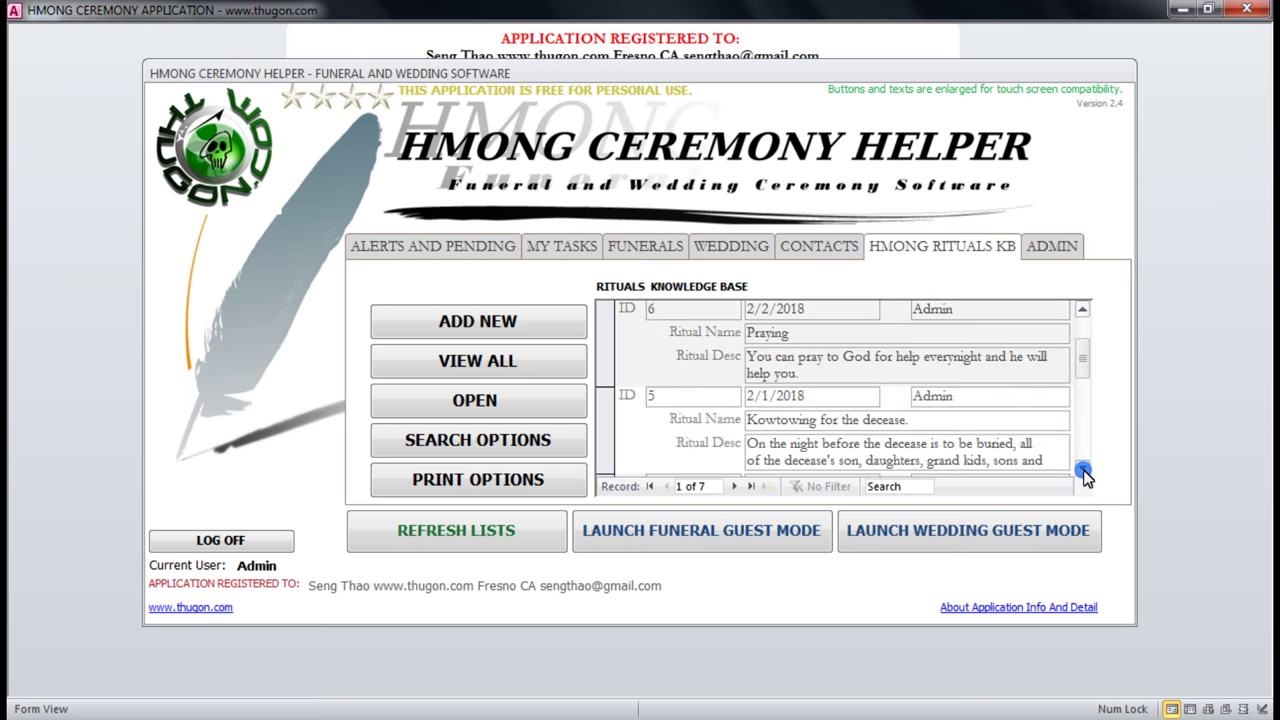
click(1082, 467)
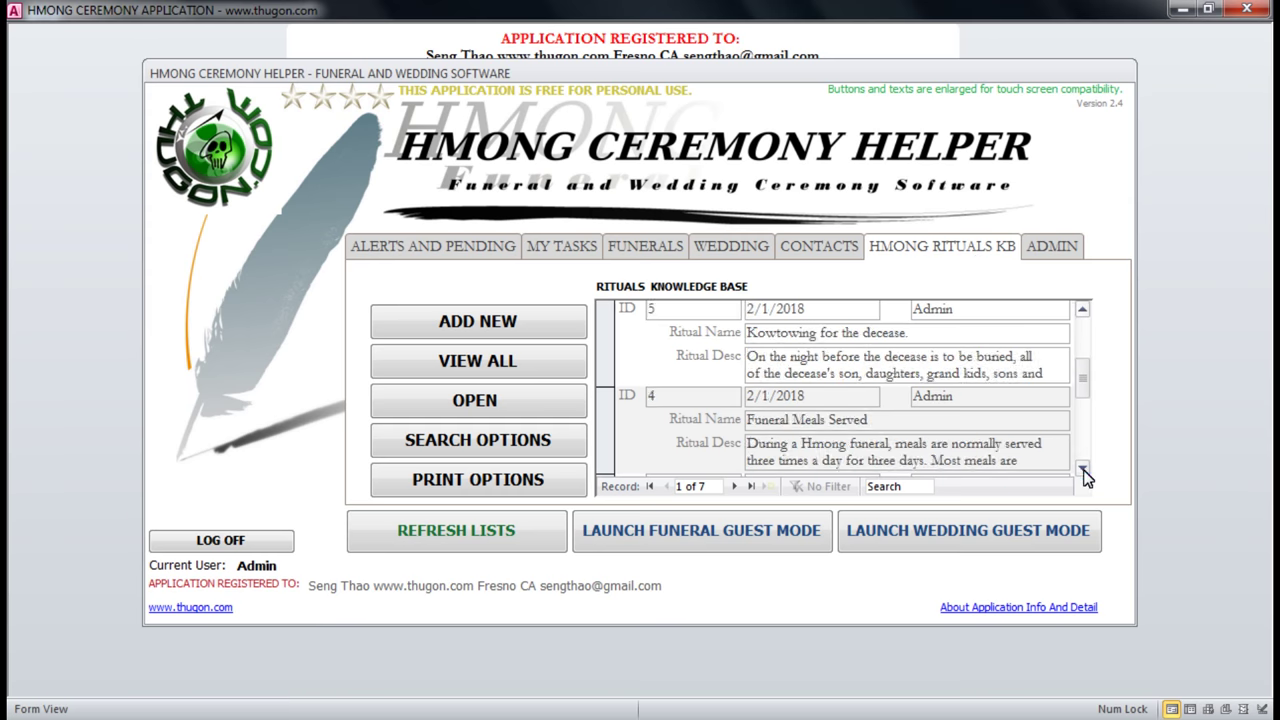
click(607, 334)
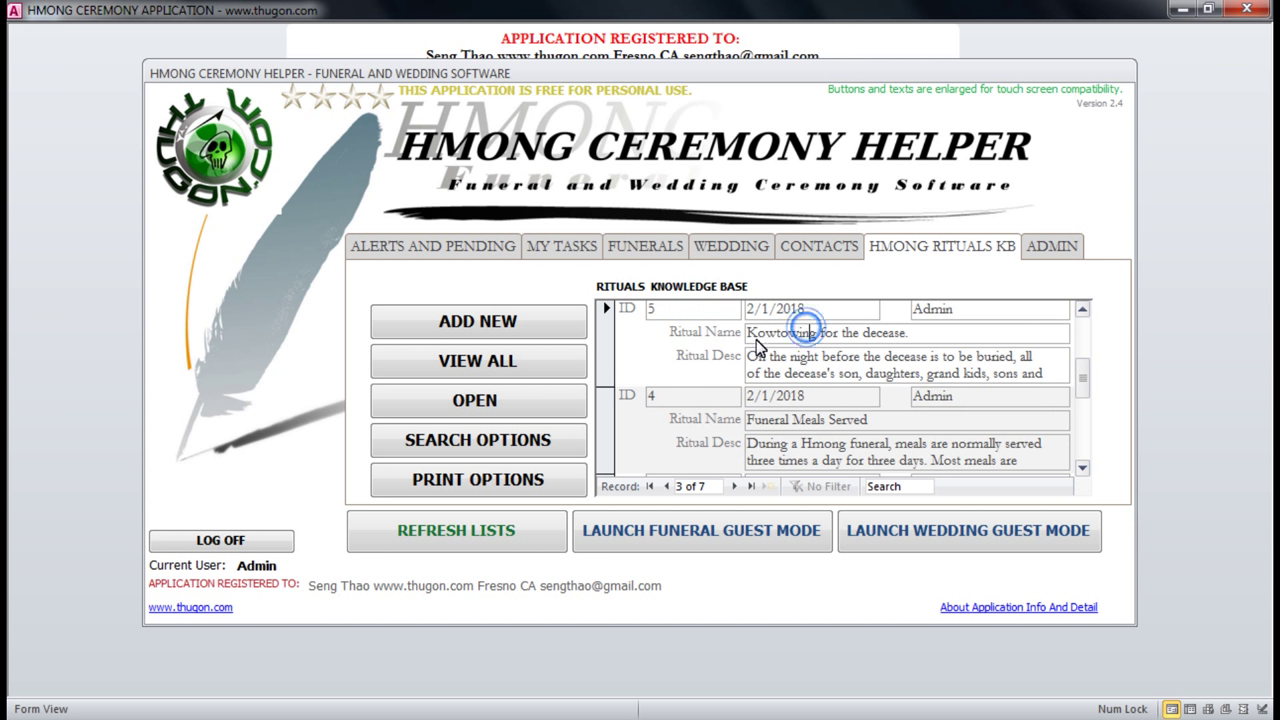
Read the Kowtowing ritual's name and full description, then move to Funeral Meals Served.
drag(750, 338, 948, 340)
click(947, 338)
drag(747, 357, 914, 360)
drag(785, 360, 1058, 366)
click(1062, 373)
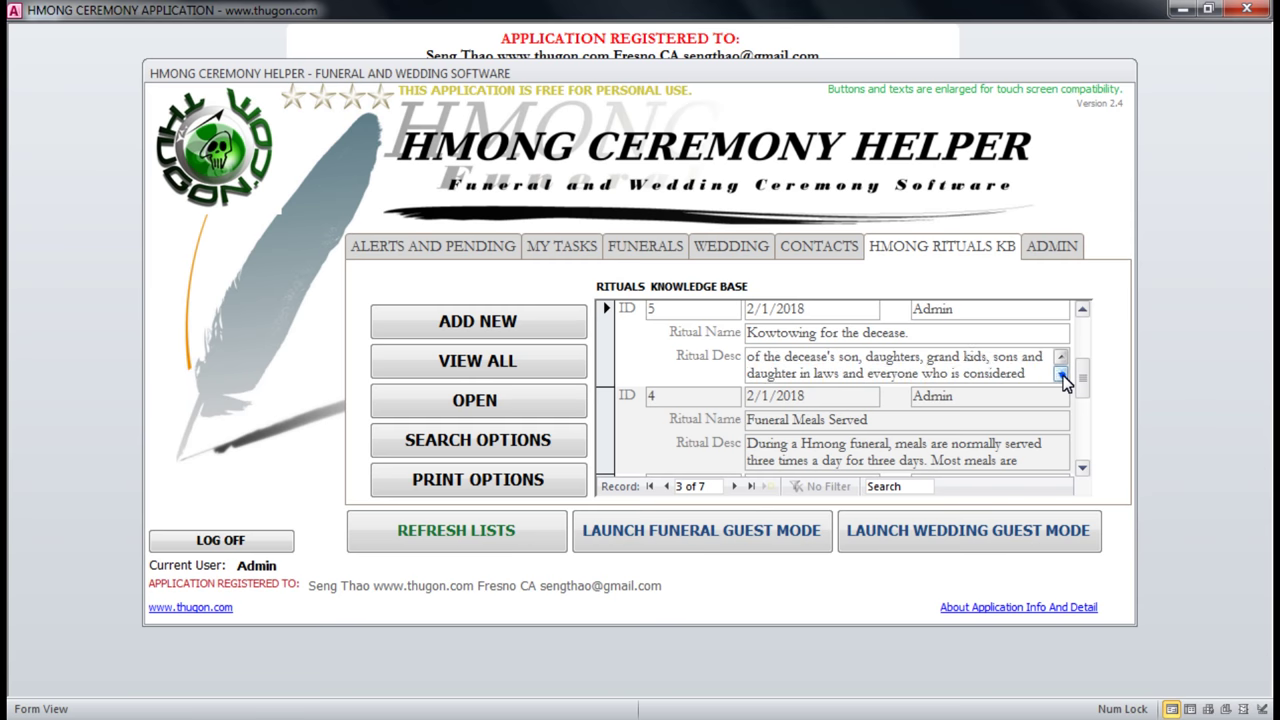
click(1062, 374)
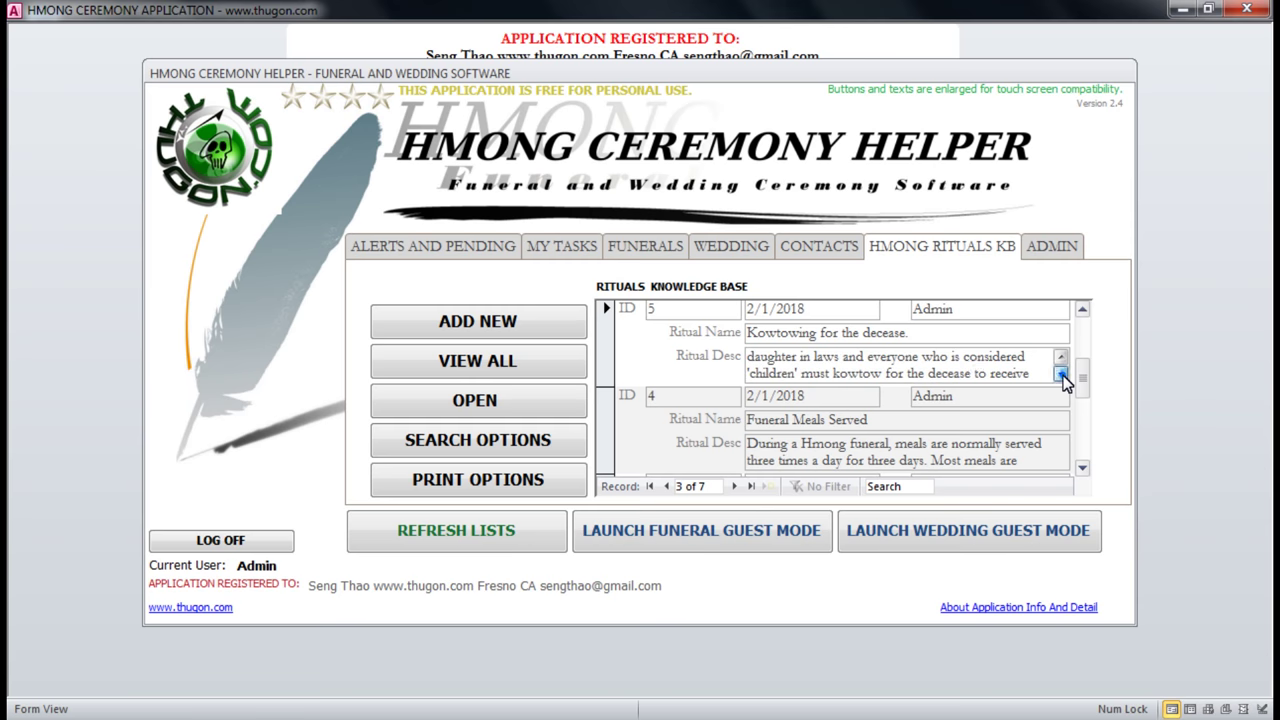
drag(800, 377, 934, 369)
click(934, 369)
click(1061, 373)
click(1061, 373)
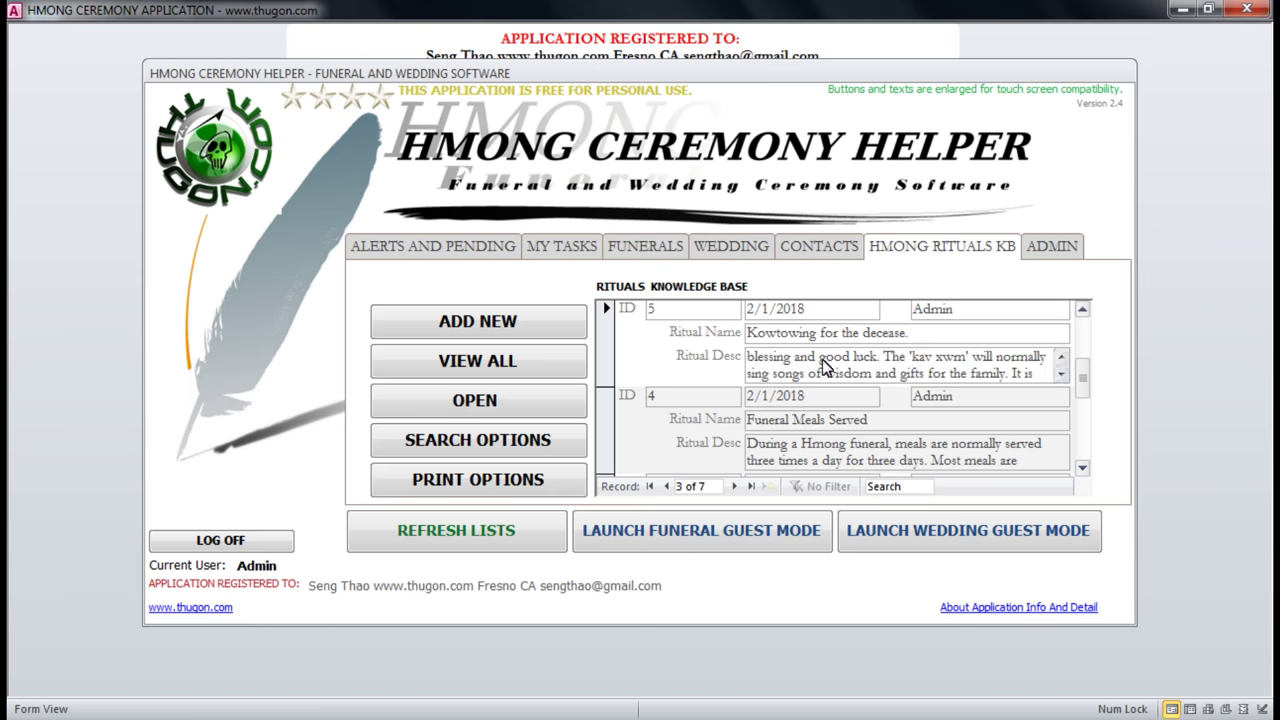
click(886, 419)
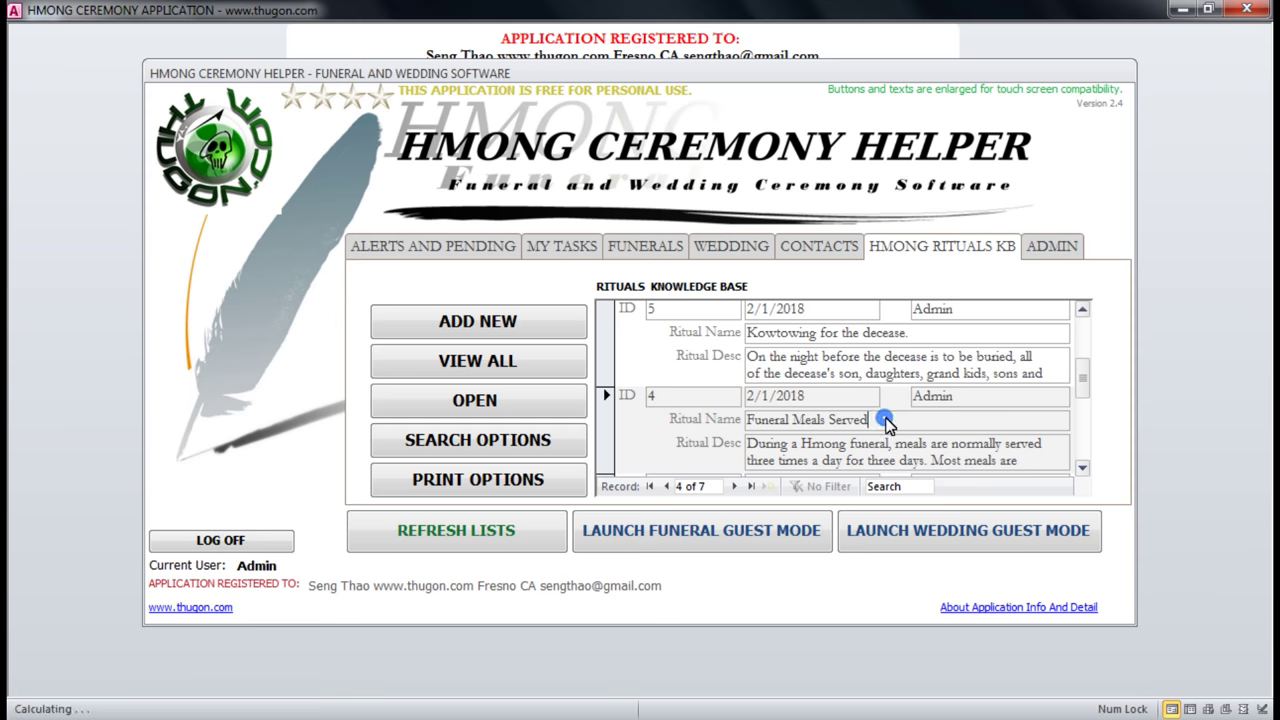
Start a new knowledge base entry, close the blank form, and reselect the Kowtowing ritual.
click(492, 333)
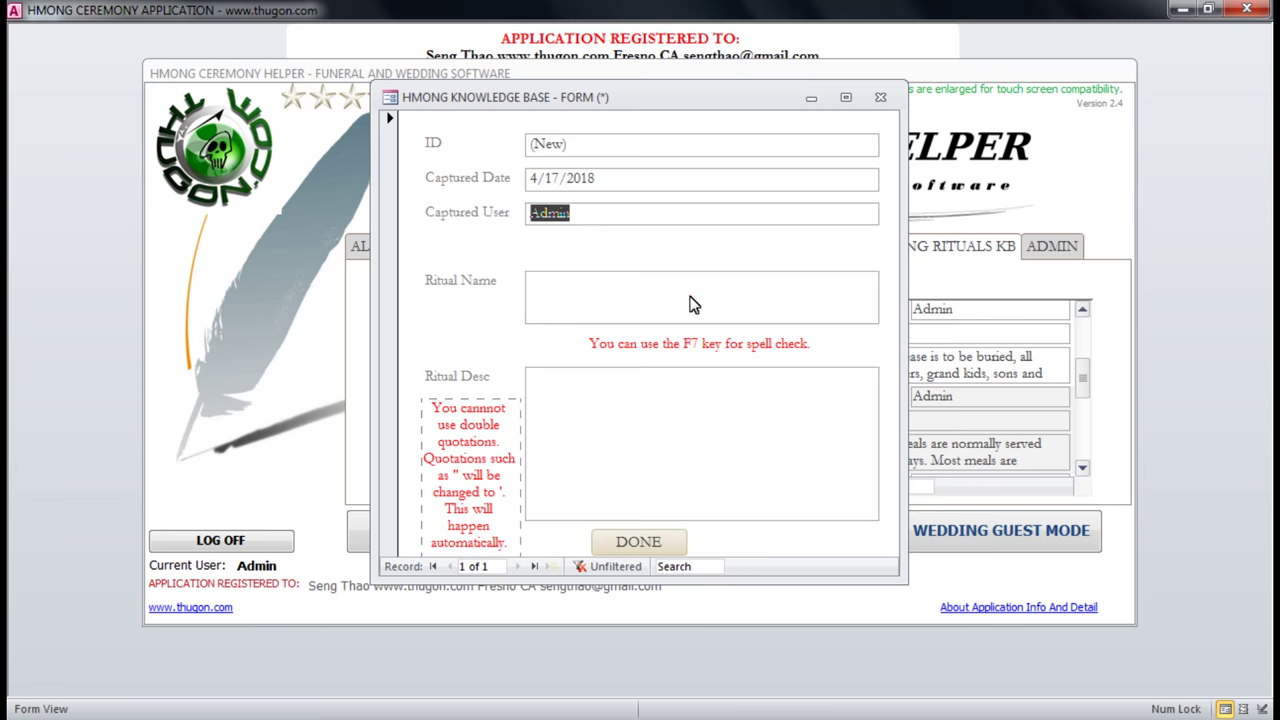
click(880, 98)
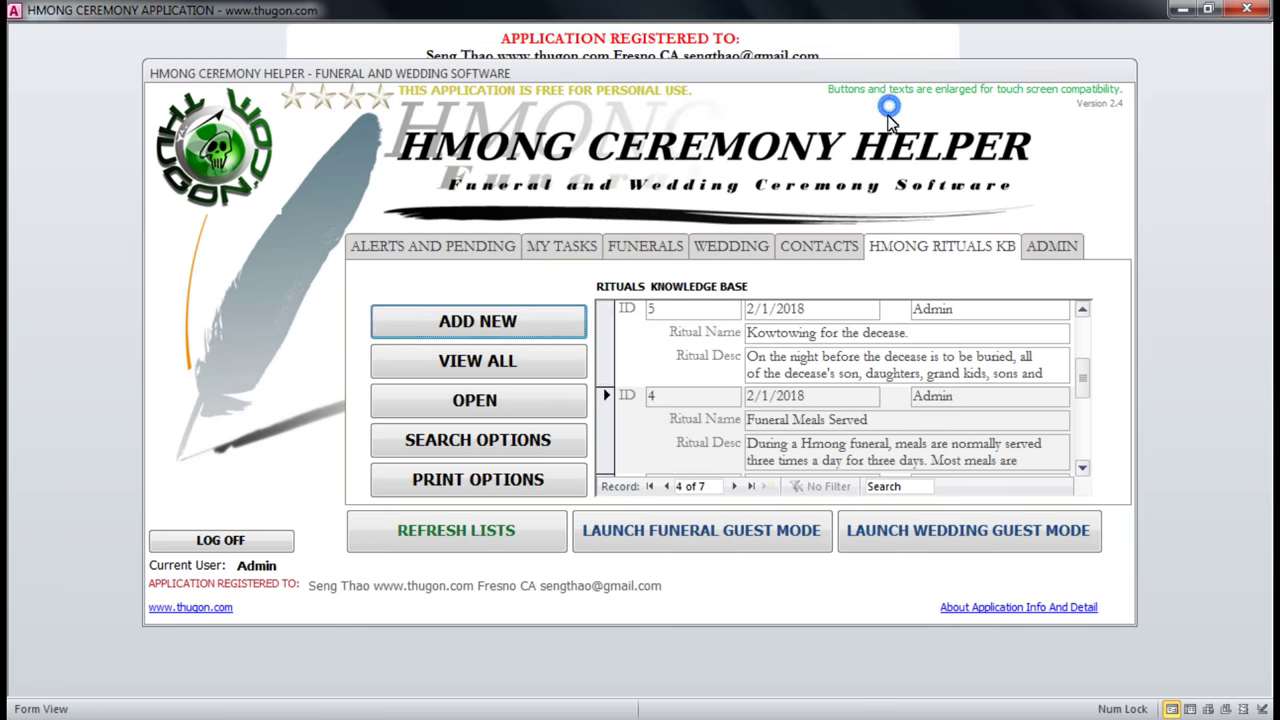
click(606, 326)
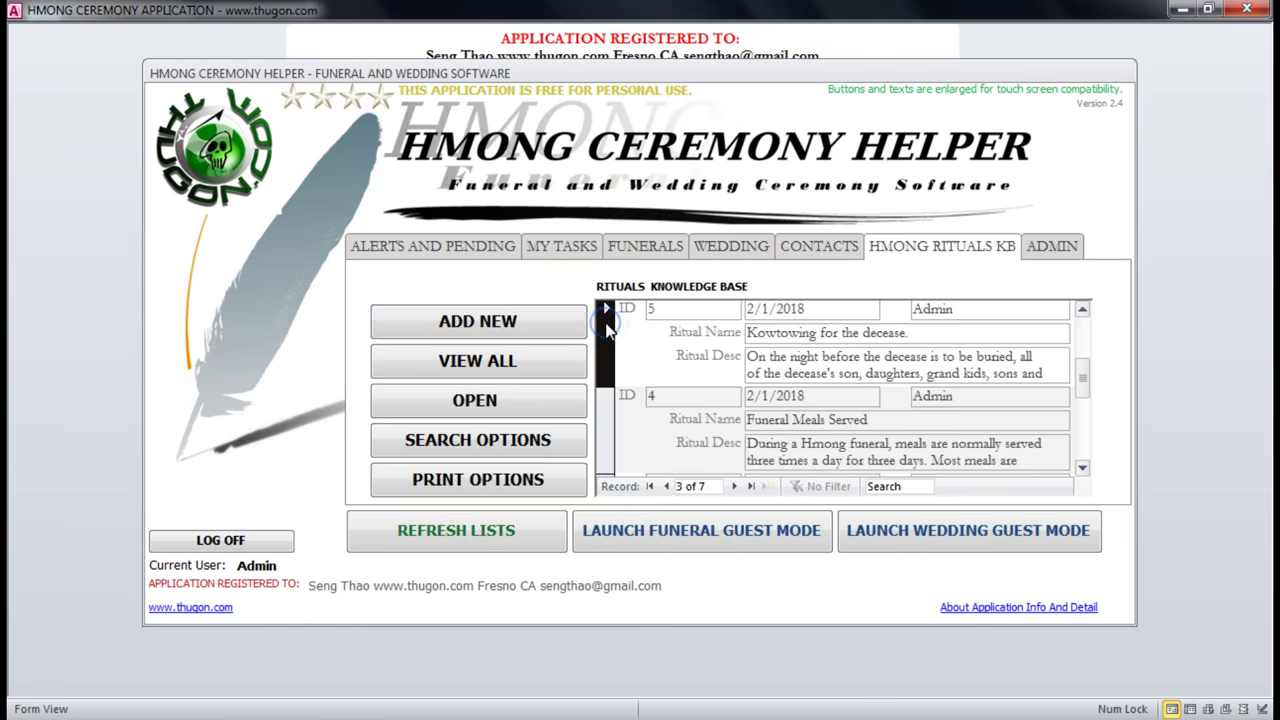
Open ritual record ID 5 on its own form, read its description, close it, and show search options.
click(502, 402)
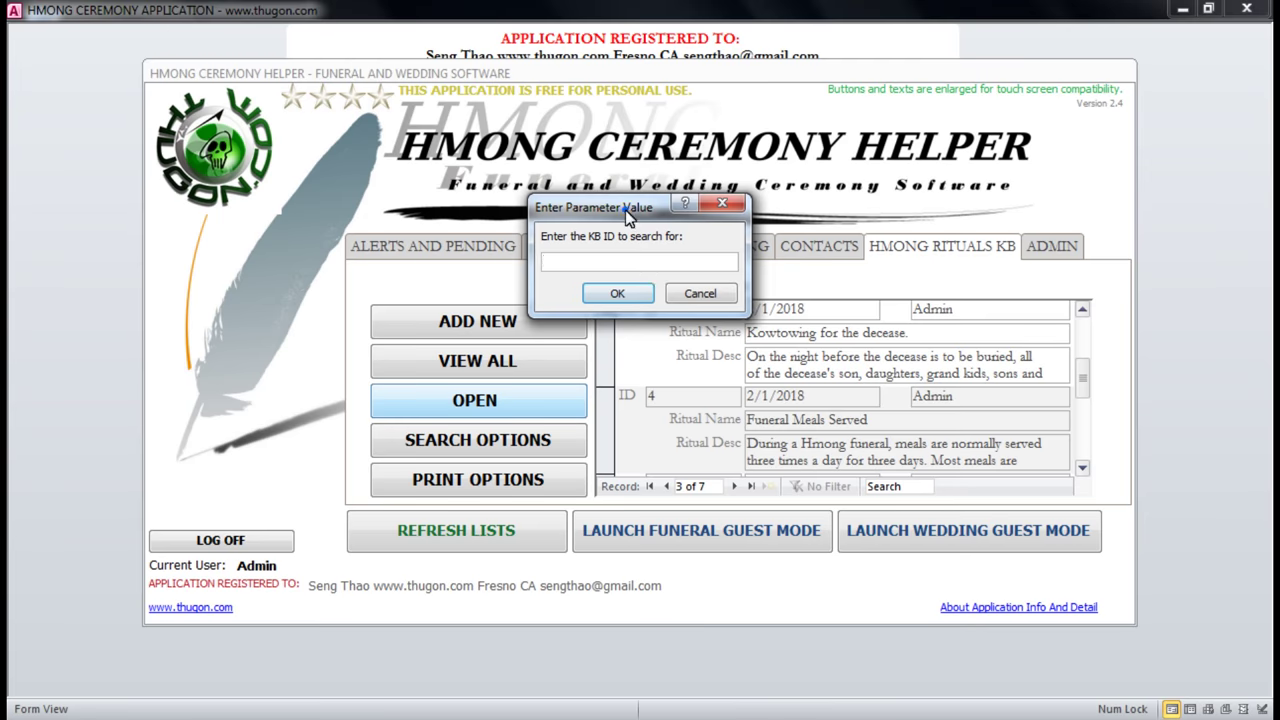
drag(628, 217, 467, 195)
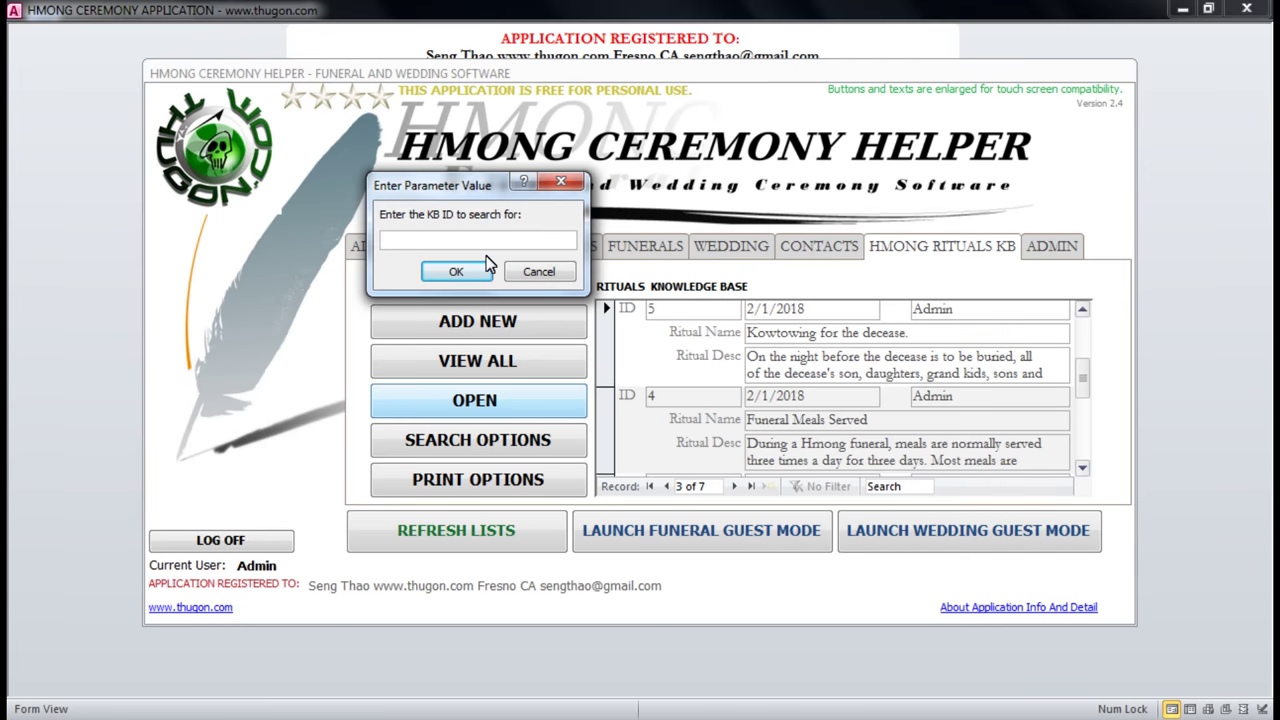
click(487, 266)
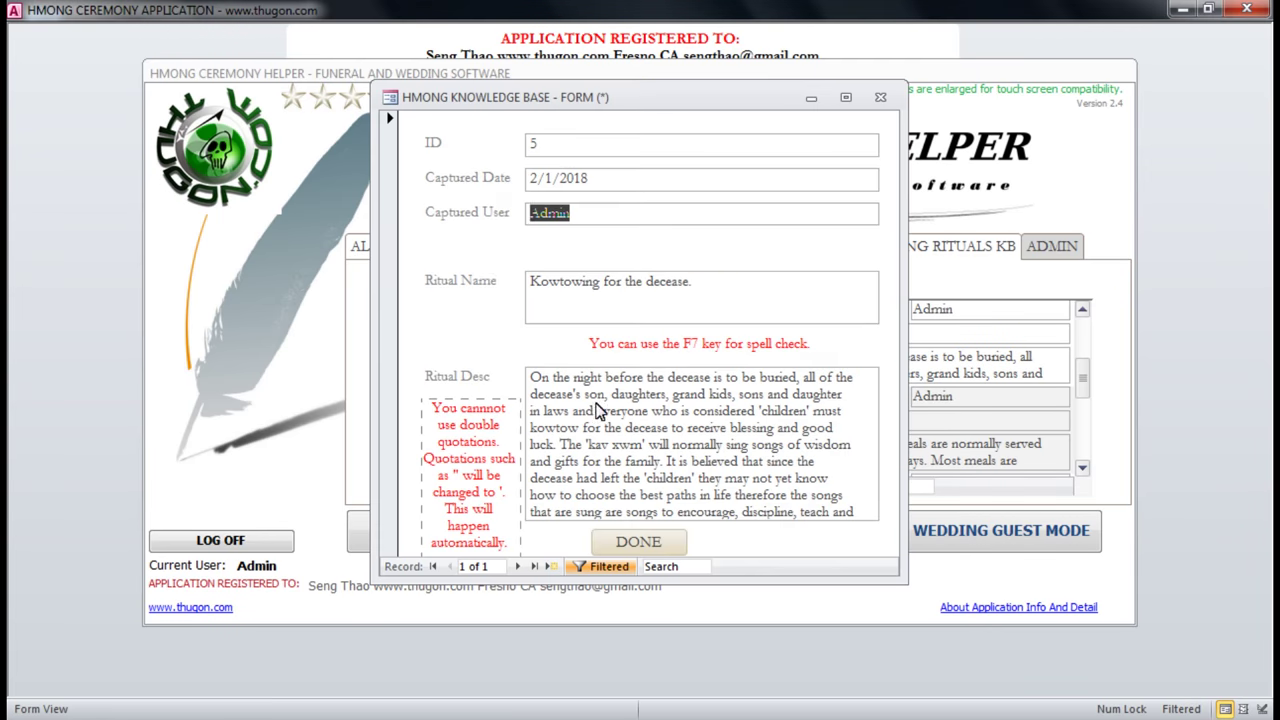
click(661, 430)
click(866, 511)
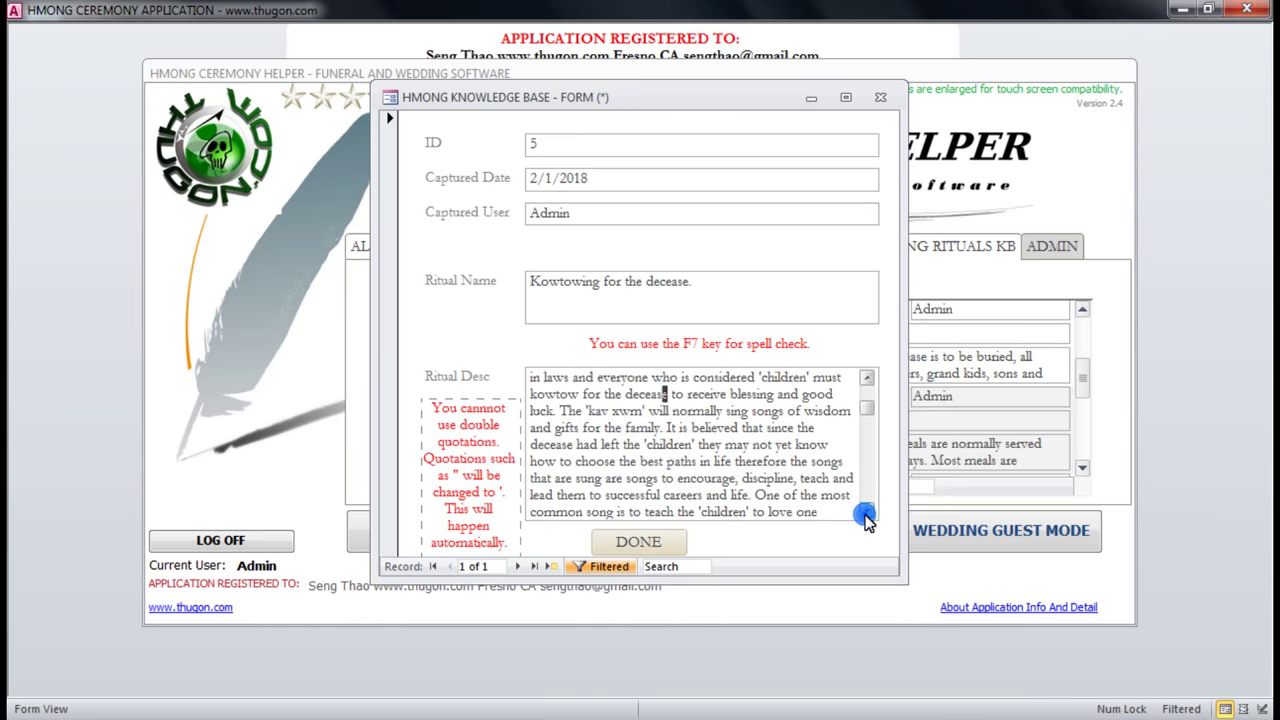
click(866, 512)
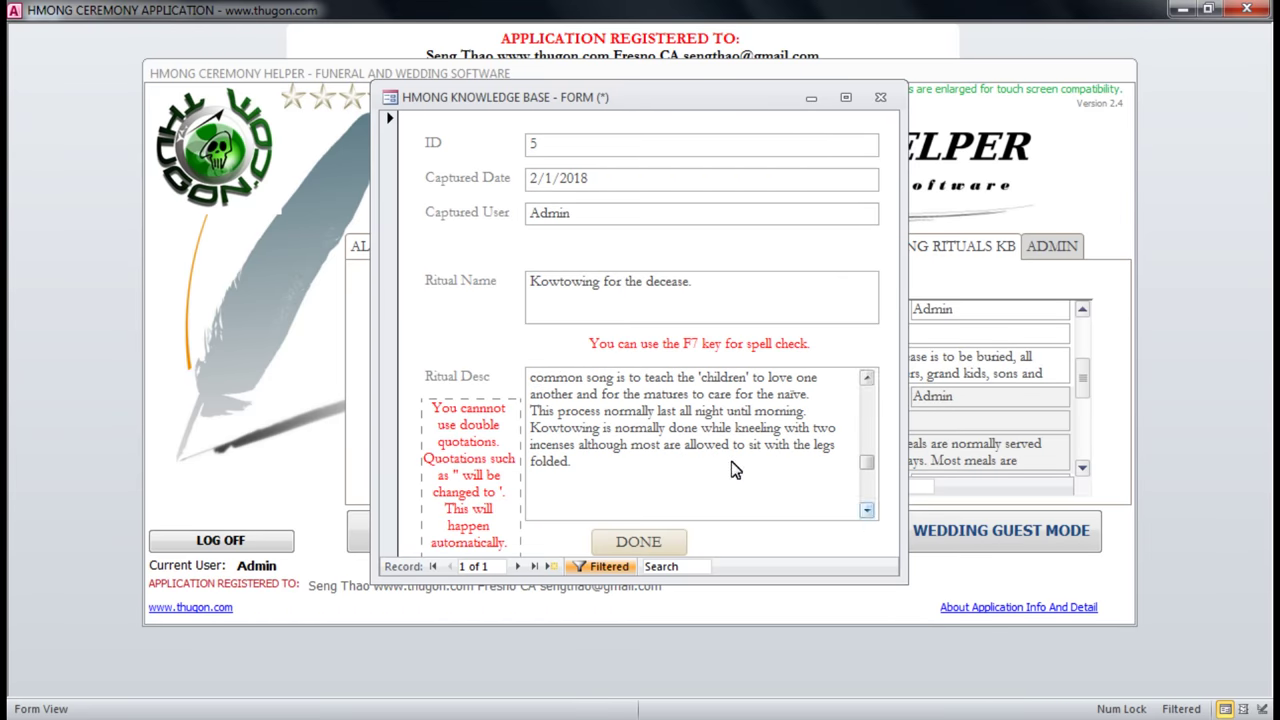
click(881, 98)
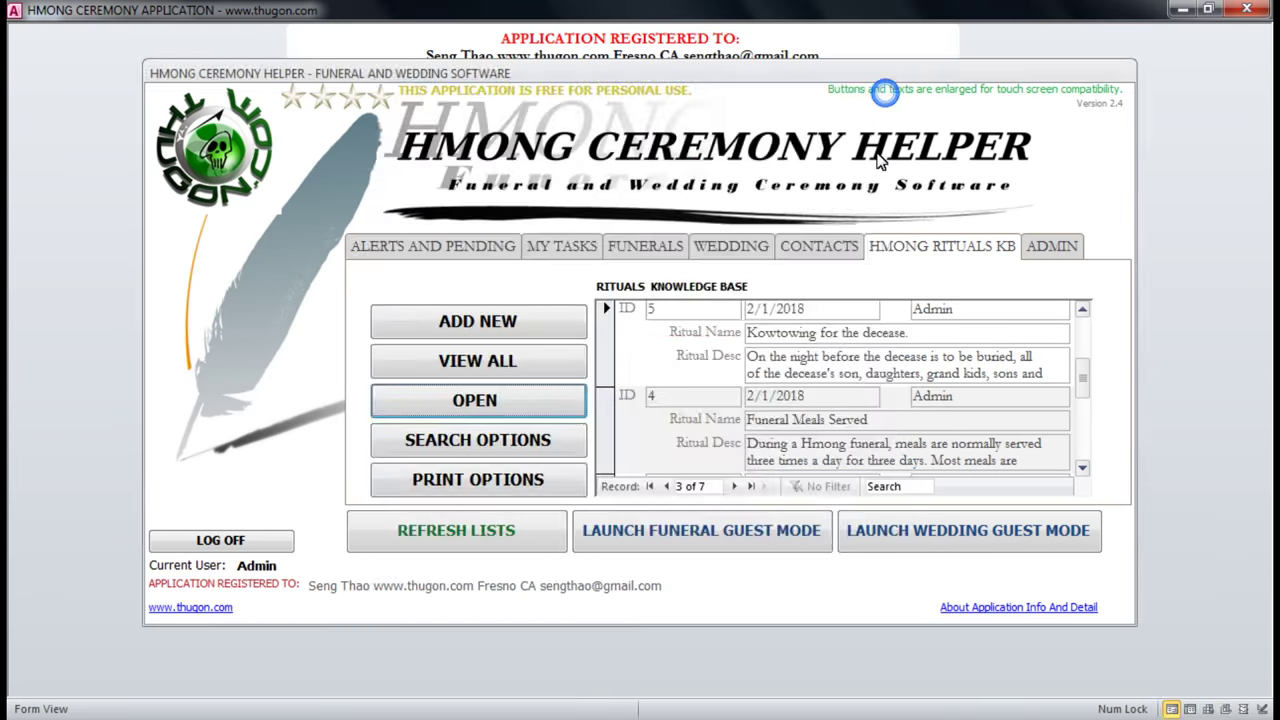
click(466, 446)
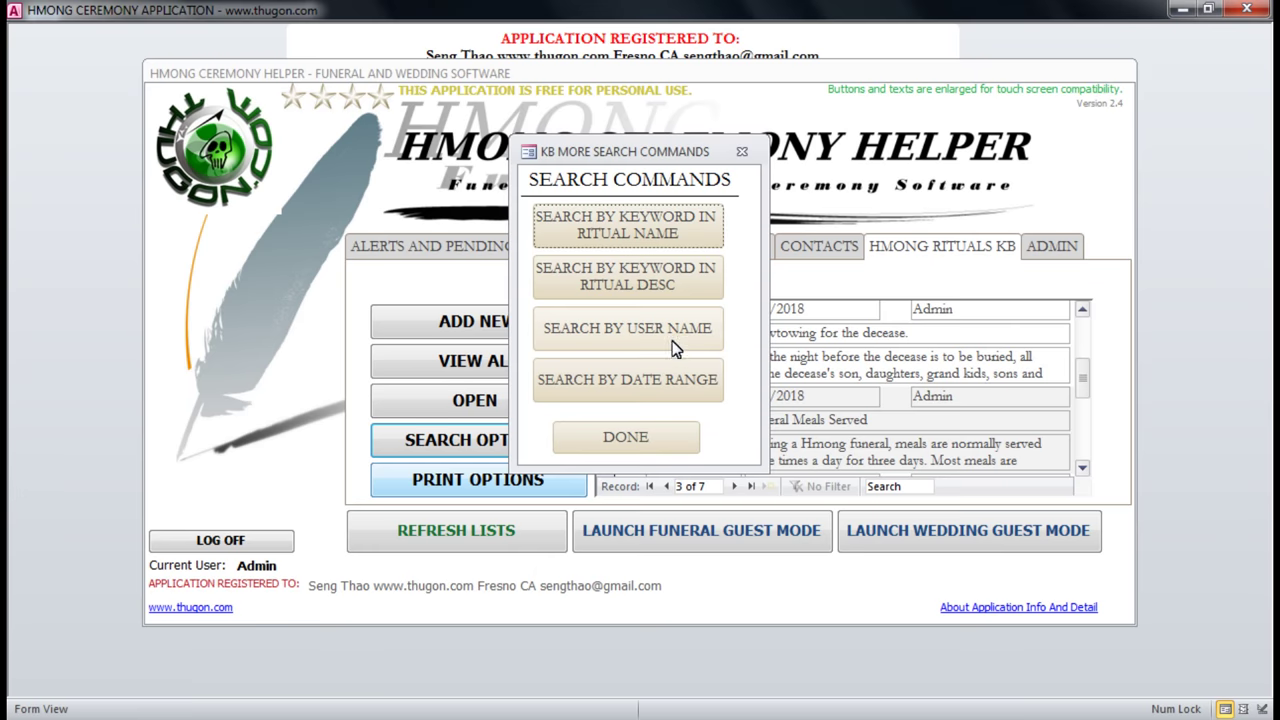
Dismiss the knowledge base search commands and the print commands.
click(651, 446)
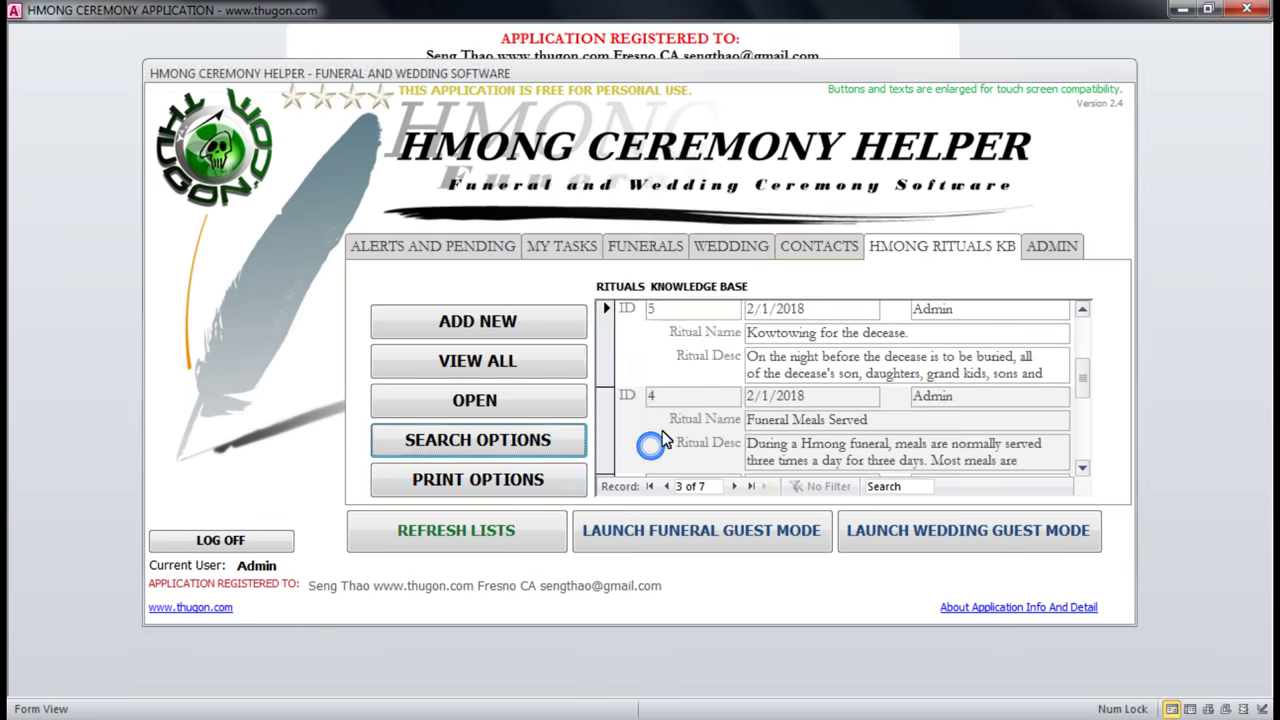
click(522, 498)
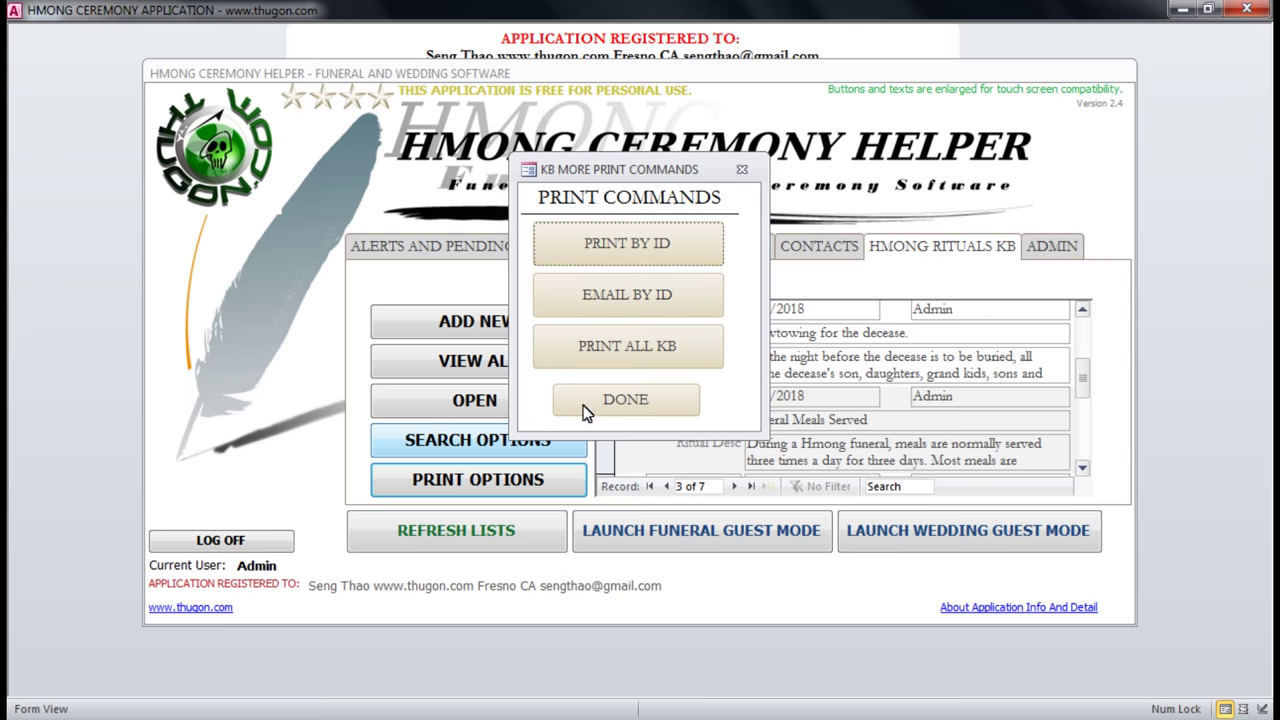
click(630, 405)
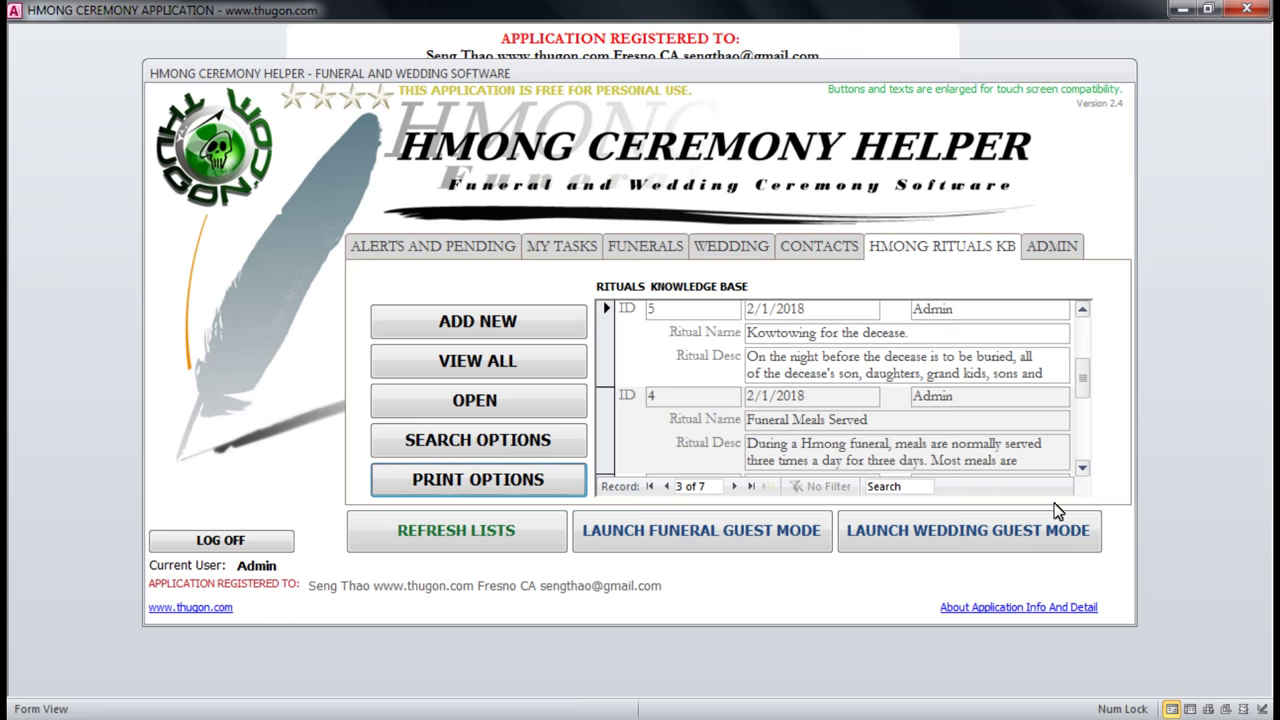
Scroll the rituals list and select Watching and guarding the decease, record ID 2.
click(1081, 470)
click(1082, 470)
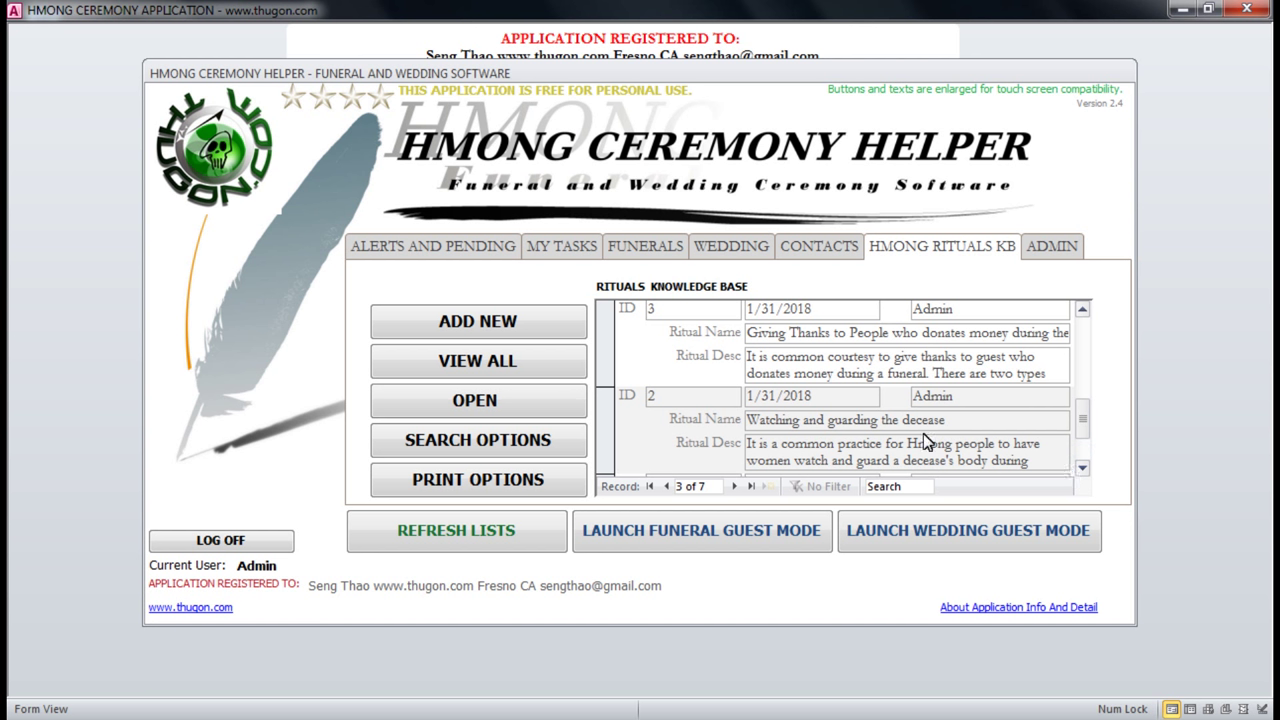
click(955, 425)
Log in to the admin section as Administrator with the admin password.
click(1051, 246)
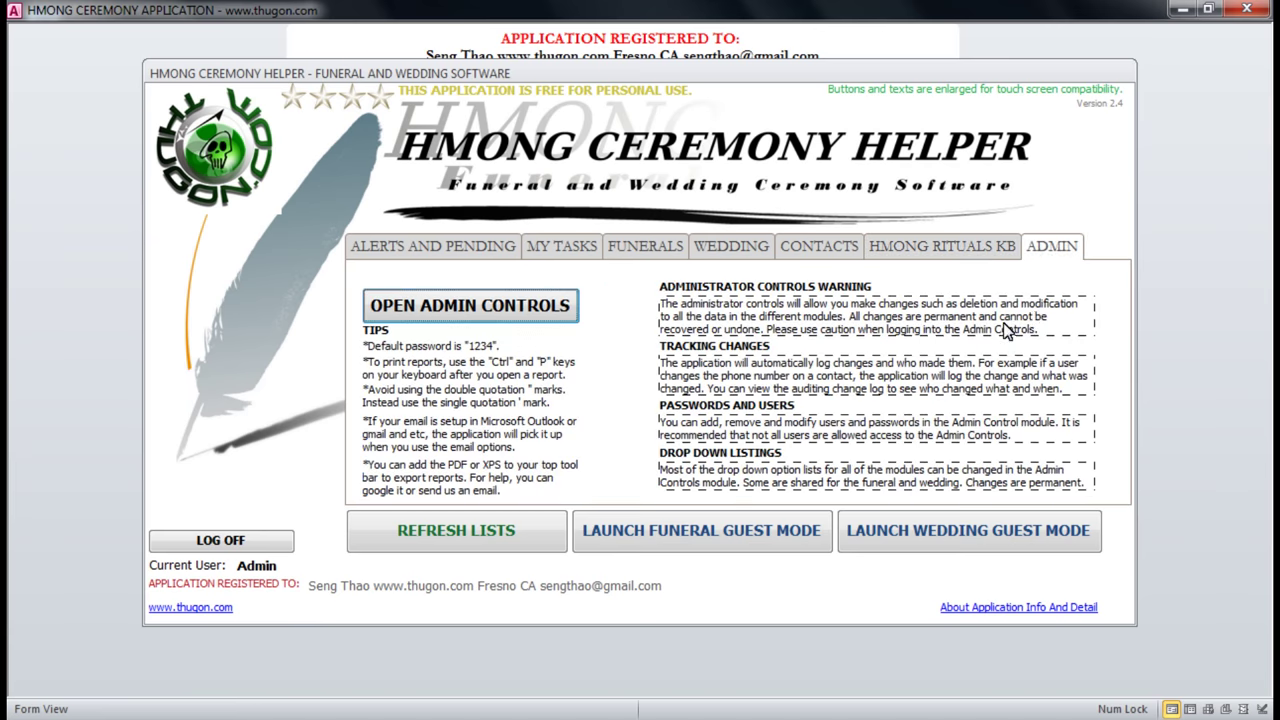
click(455, 316)
click(738, 251)
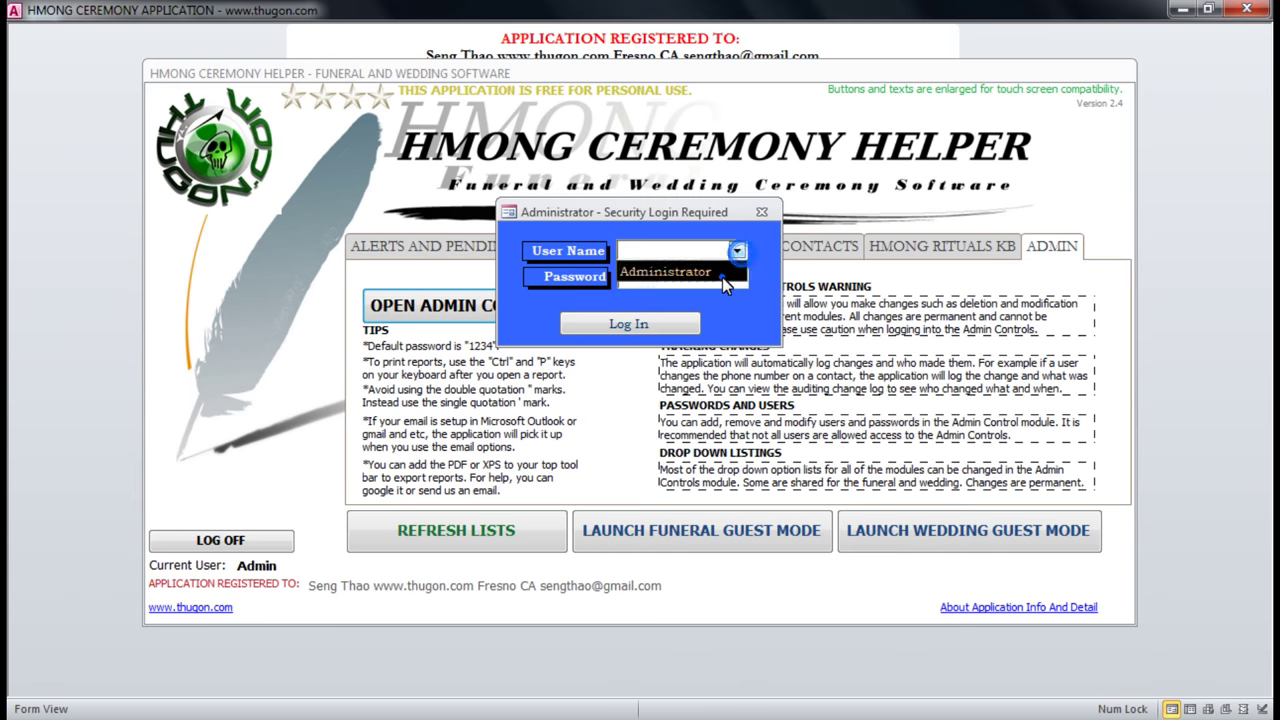
click(722, 280)
click(644, 280)
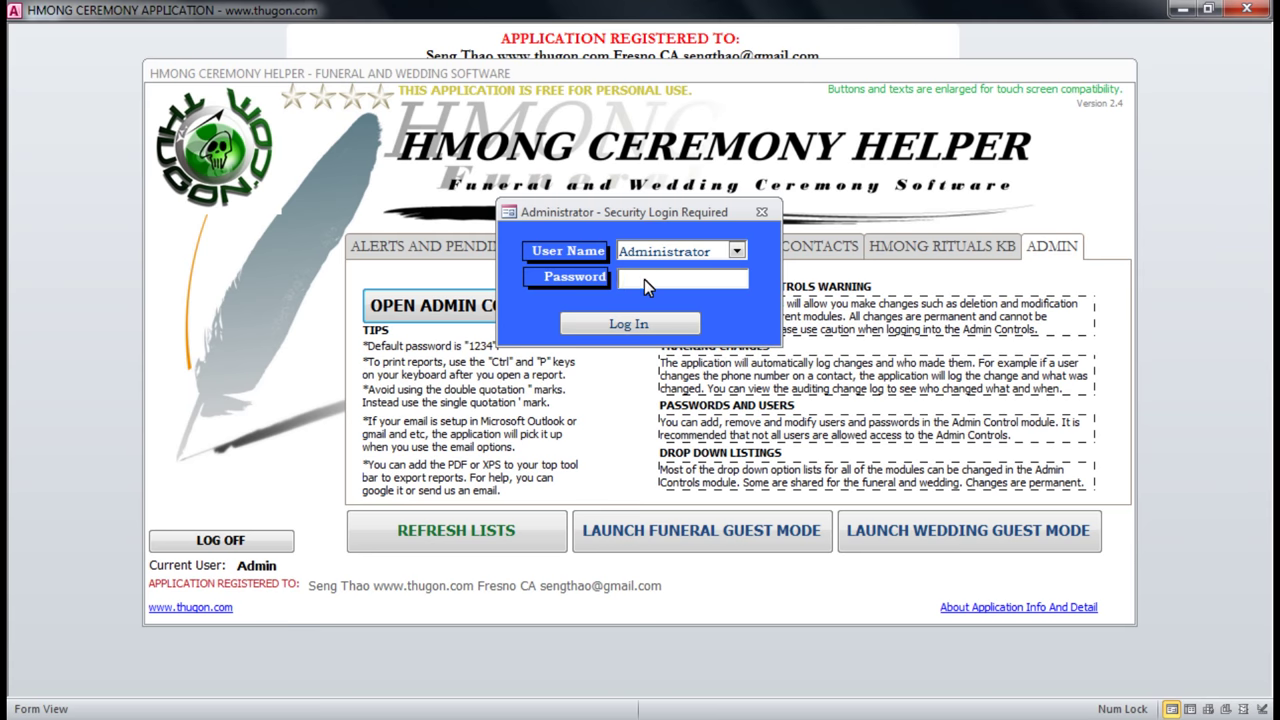
text(1234)
key(Tab)
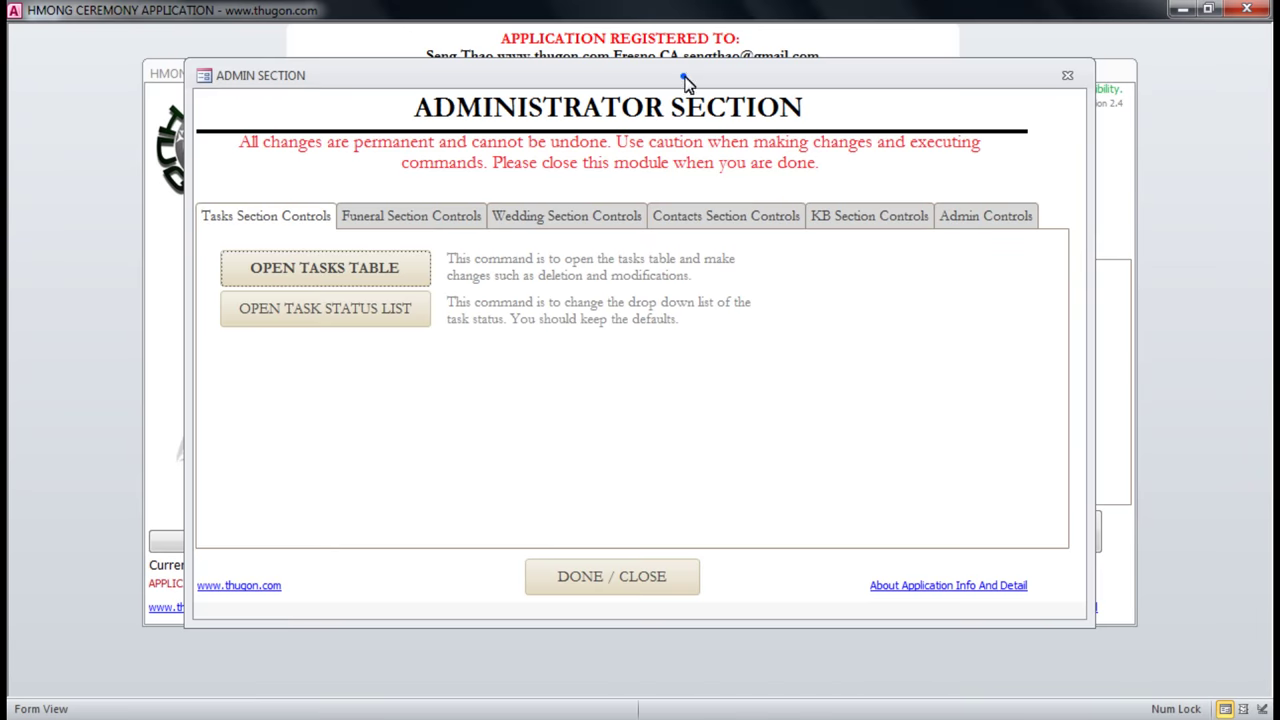
Enlarge and reposition the Administrator Section window and show the Funeral Section Controls.
drag(1109, 652, 1196, 680)
drag(743, 108, 680, 71)
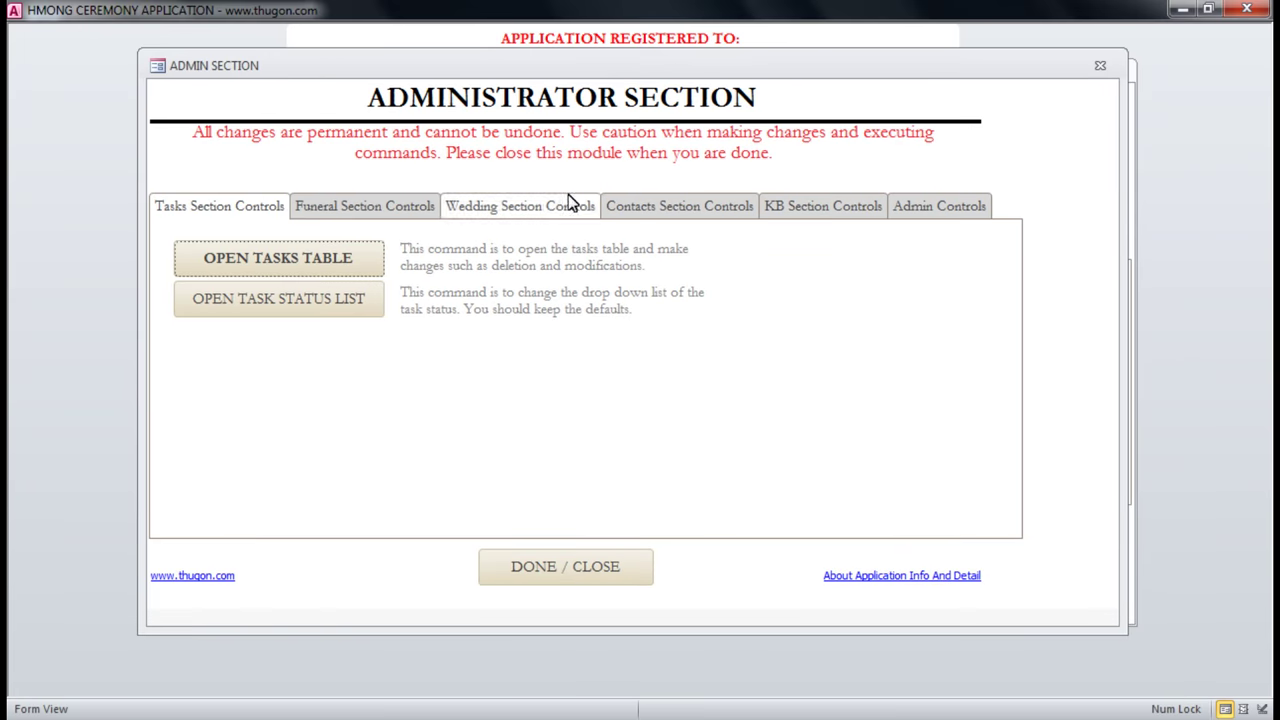
click(343, 212)
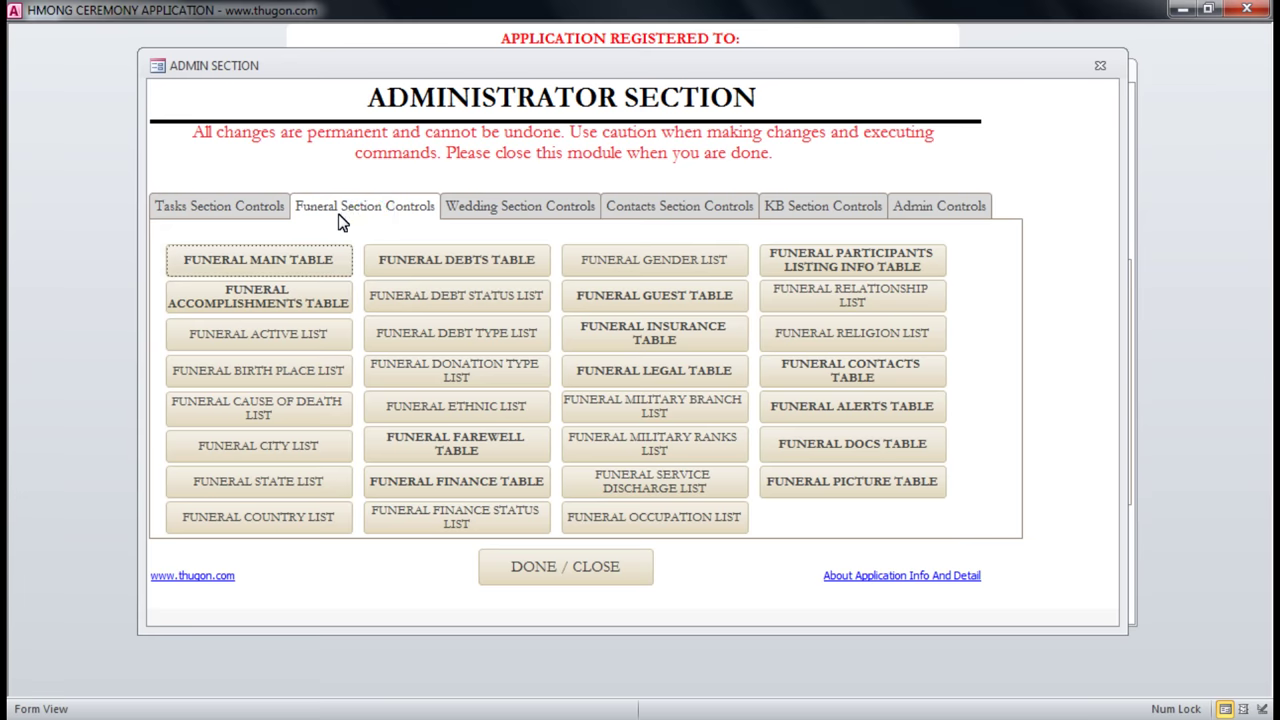
click(263, 262)
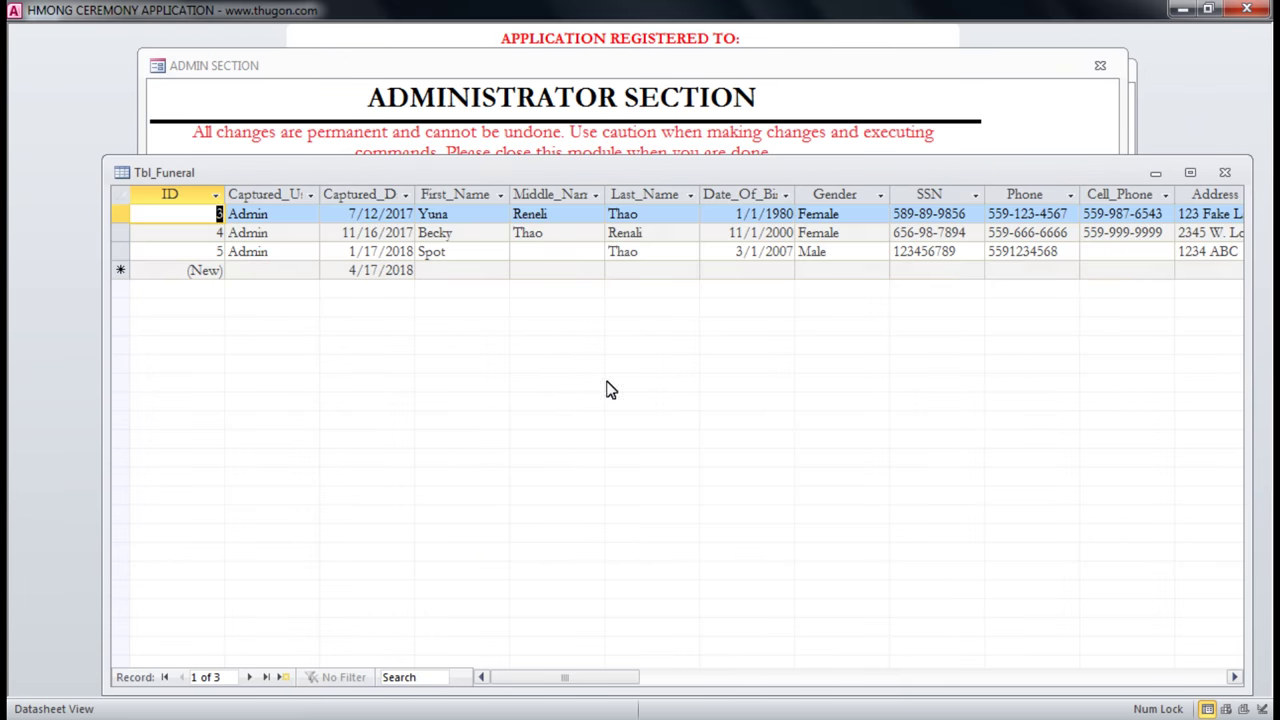
click(473, 251)
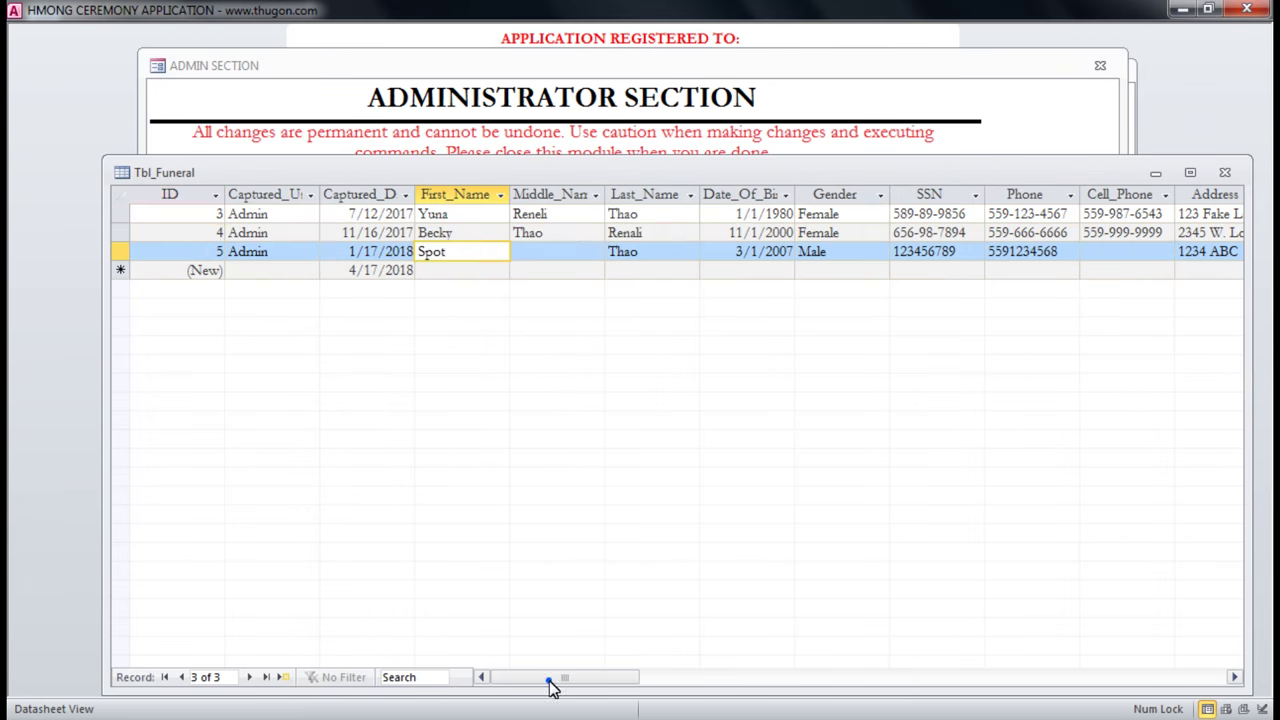
drag(551, 680, 520, 683)
drag(597, 684, 520, 686)
click(502, 195)
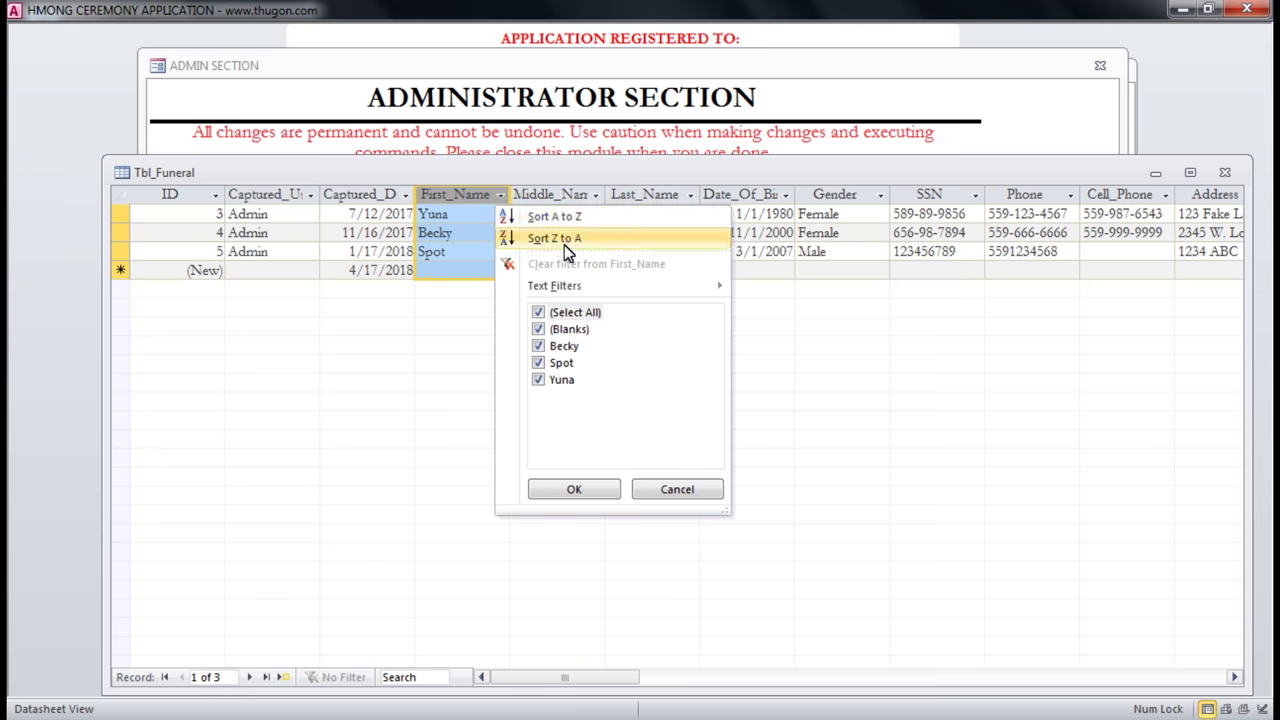
click(573, 217)
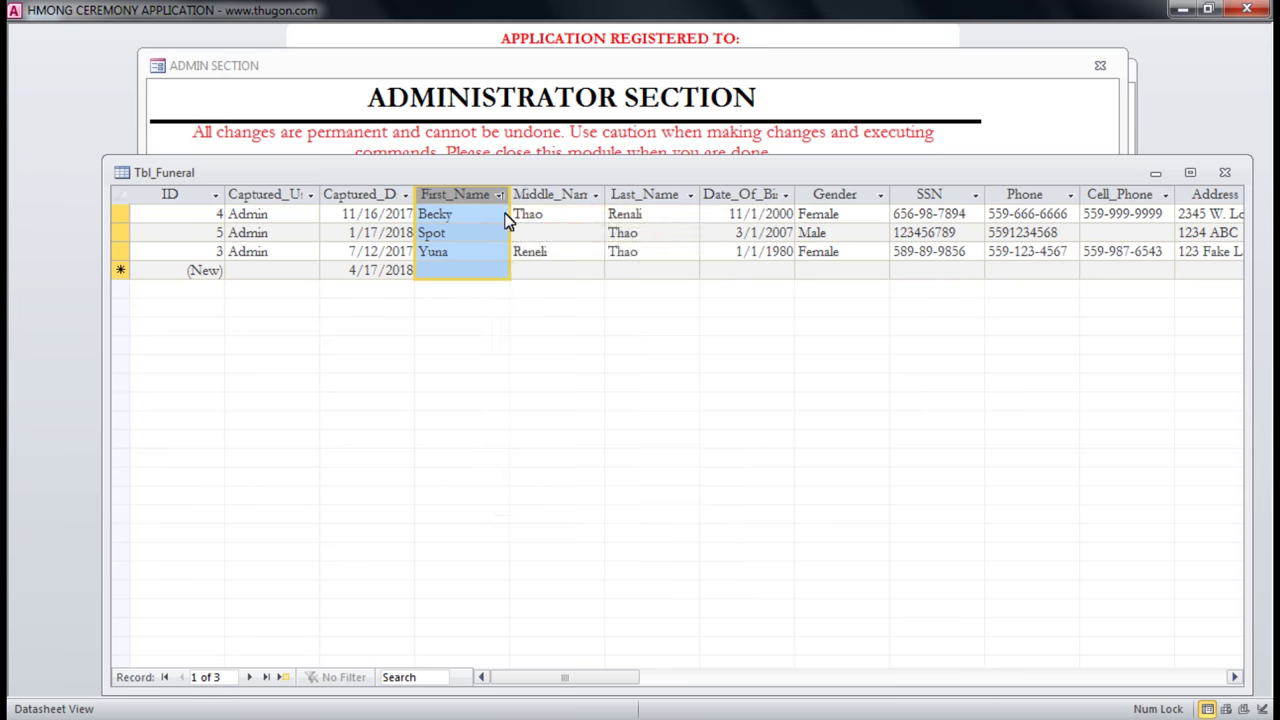
click(500, 196)
click(540, 239)
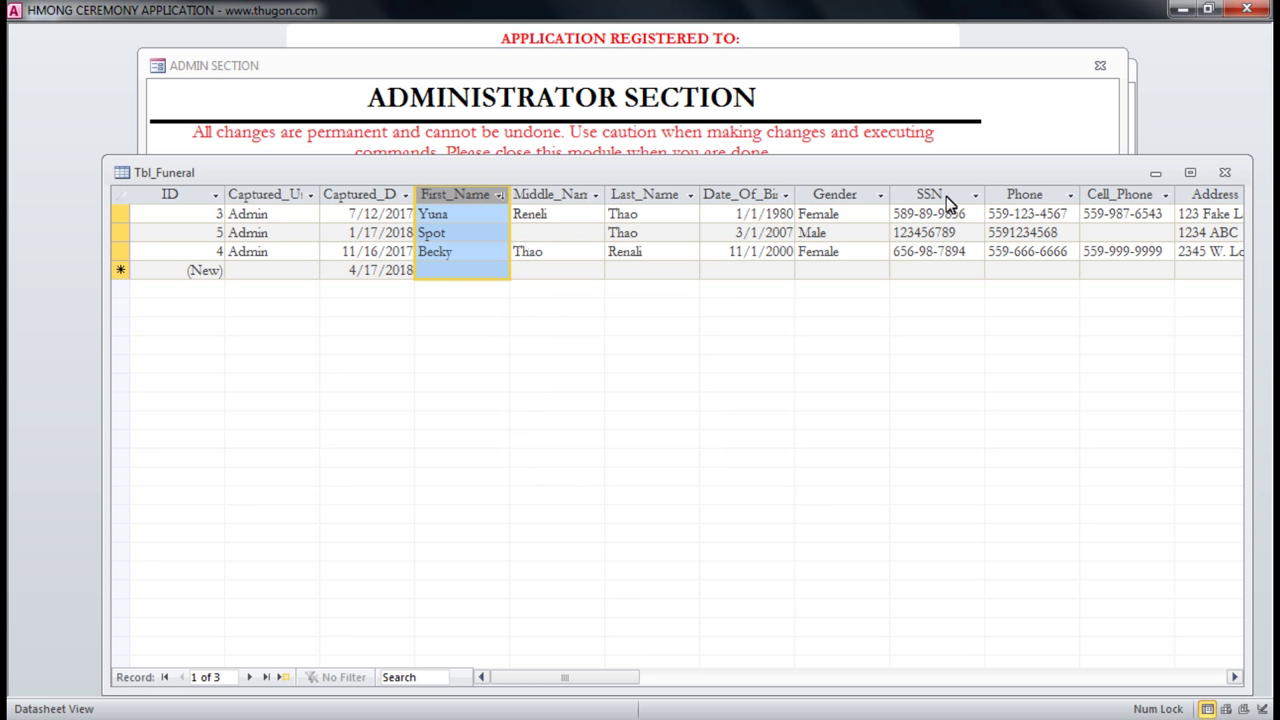
click(1034, 195)
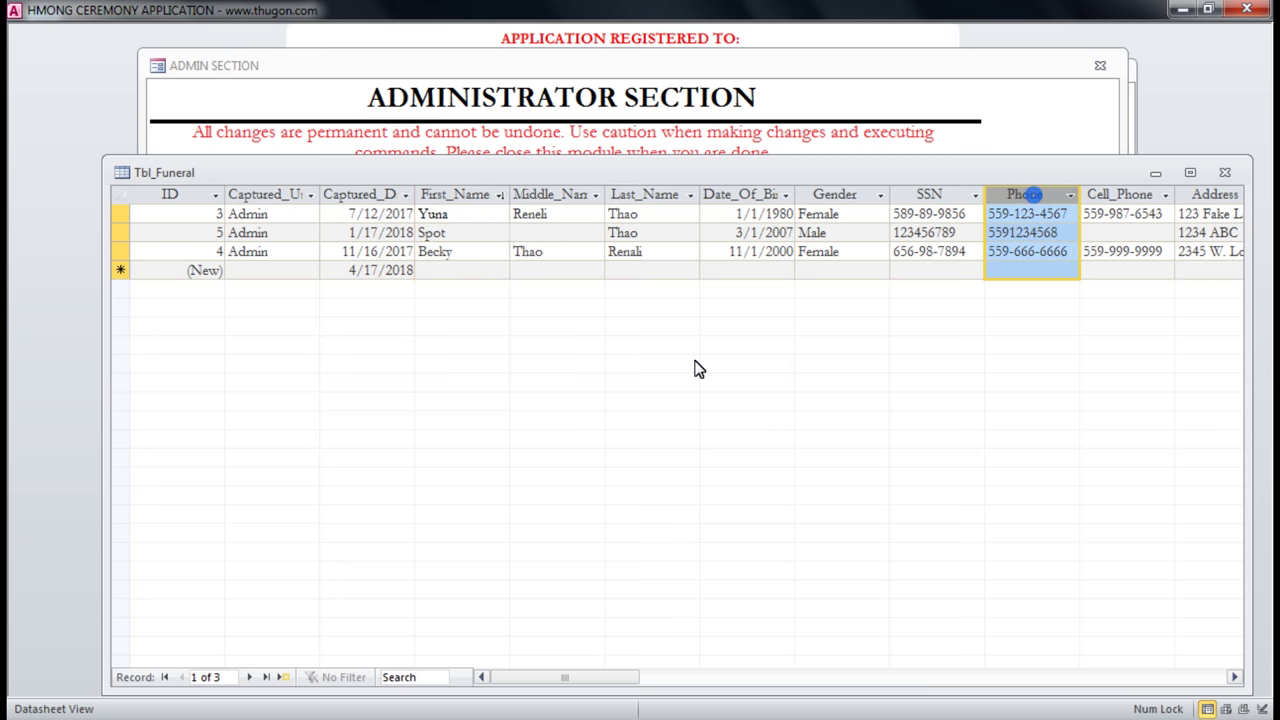
click(419, 676)
click(1222, 174)
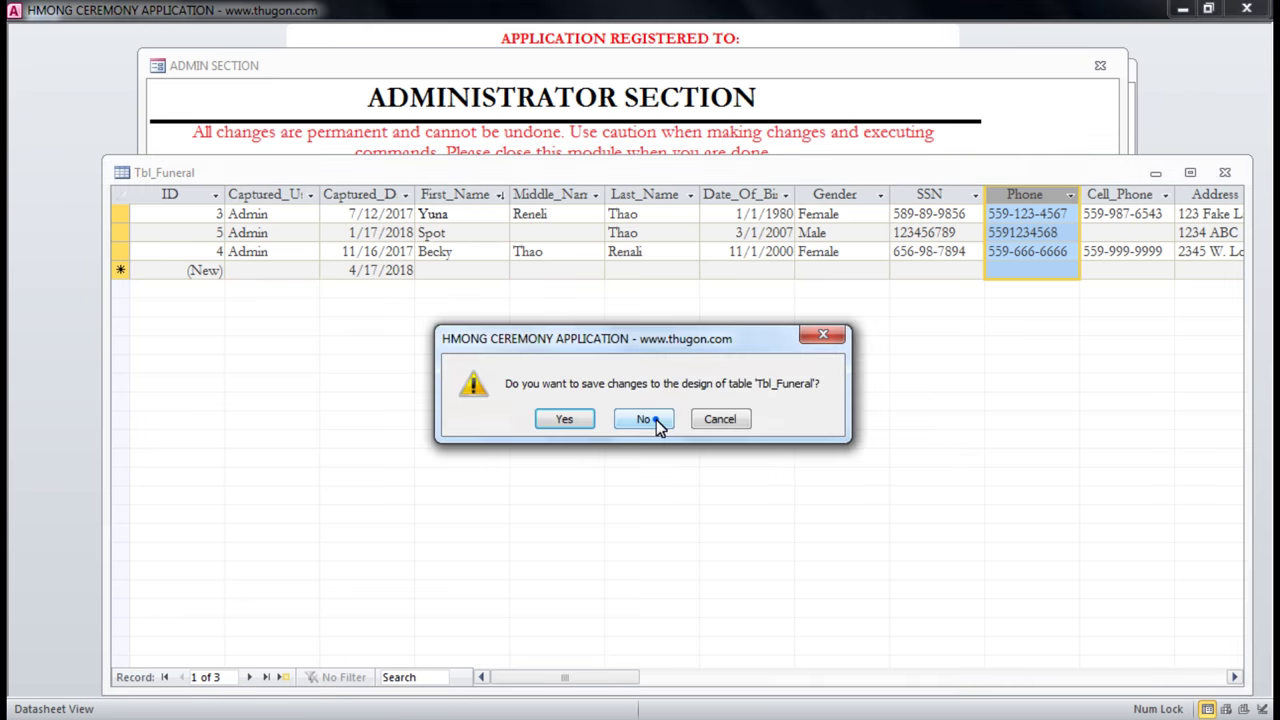
click(645, 419)
click(252, 259)
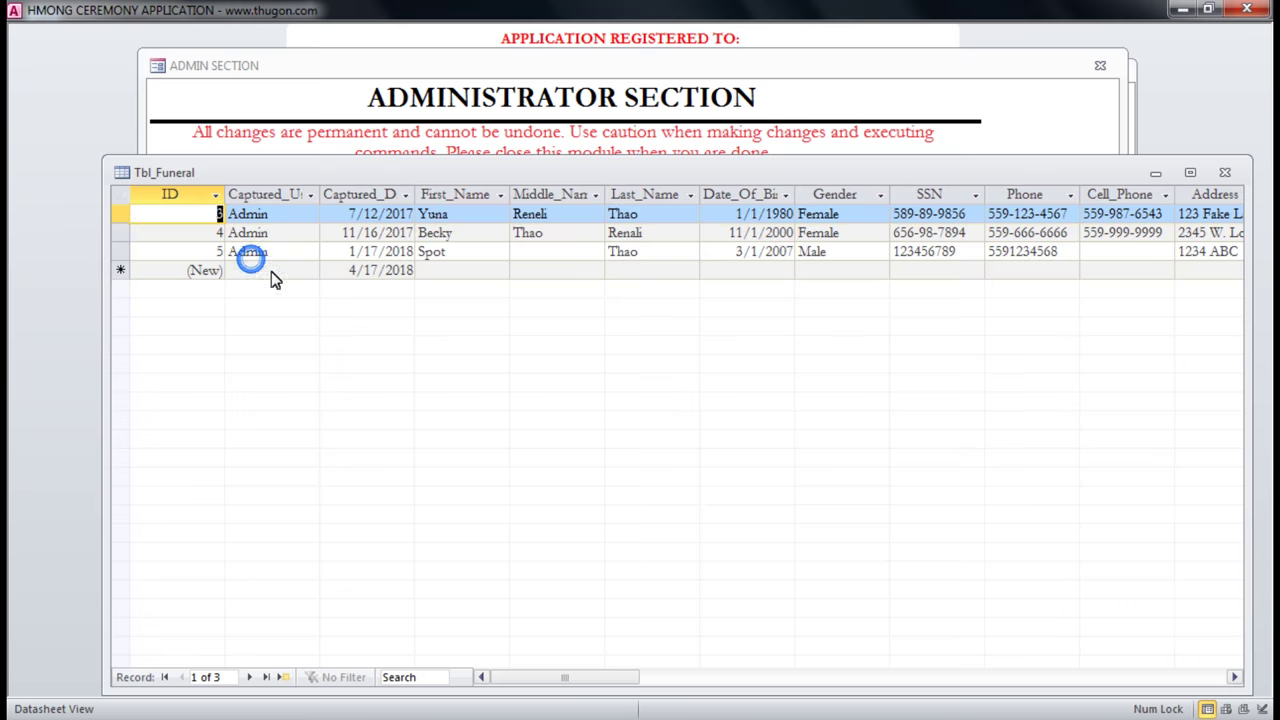
click(122, 216)
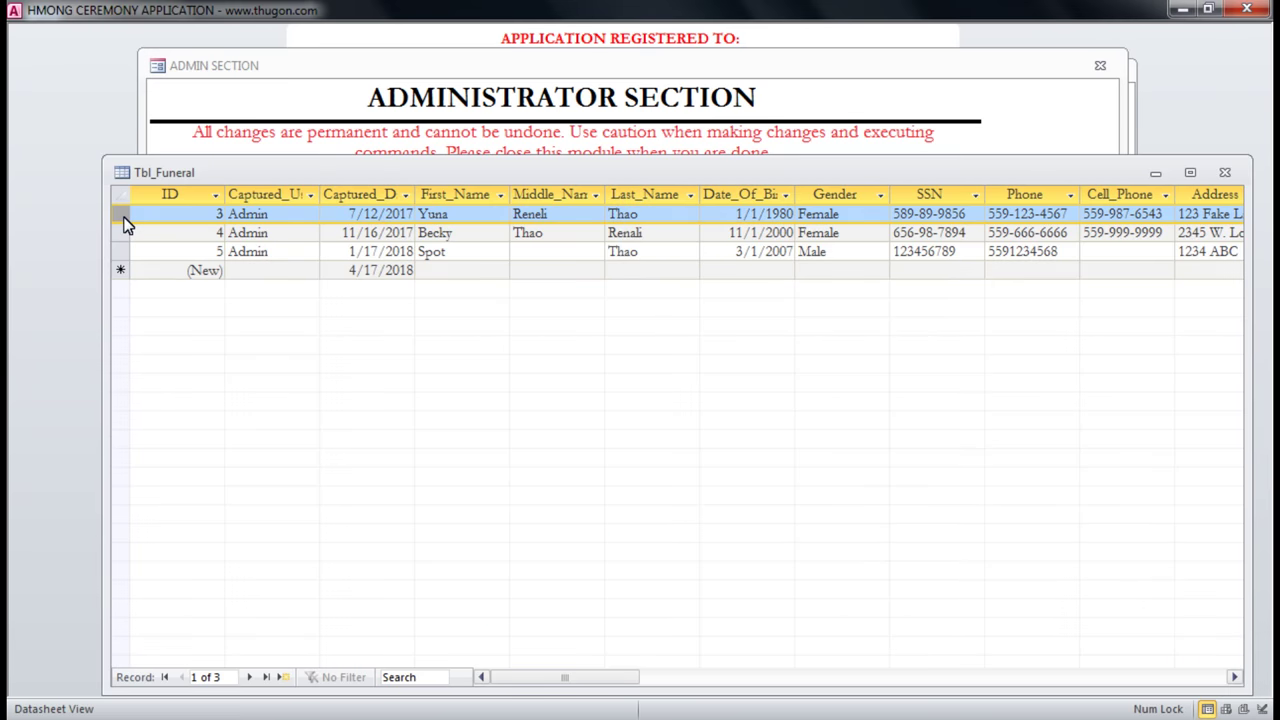
key(Delete)
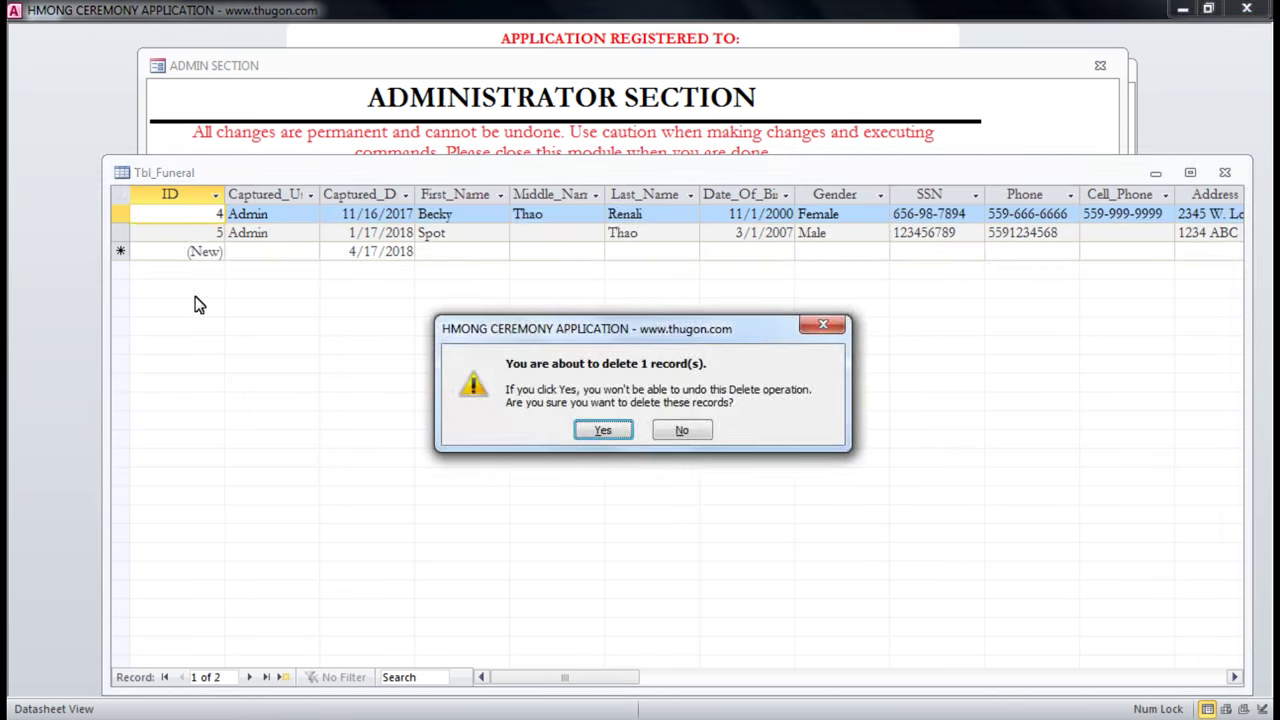
click(812, 334)
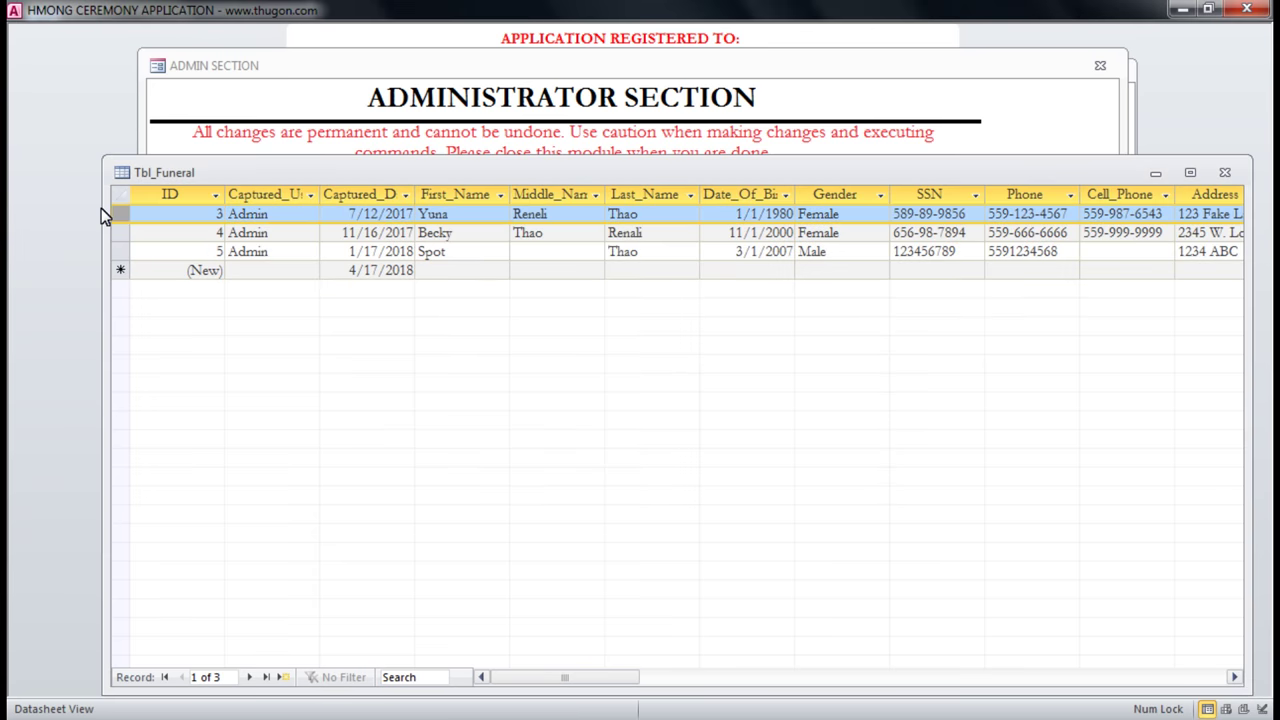
drag(120, 213, 122, 330)
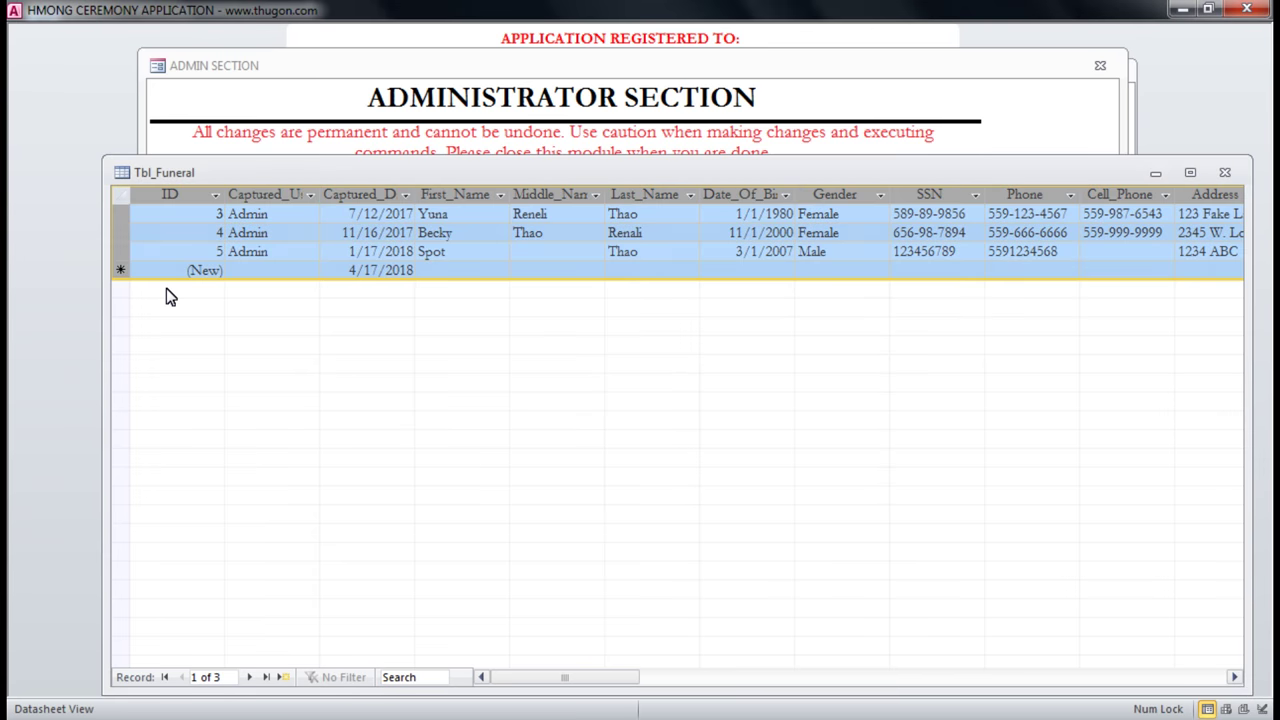
key(Delete)
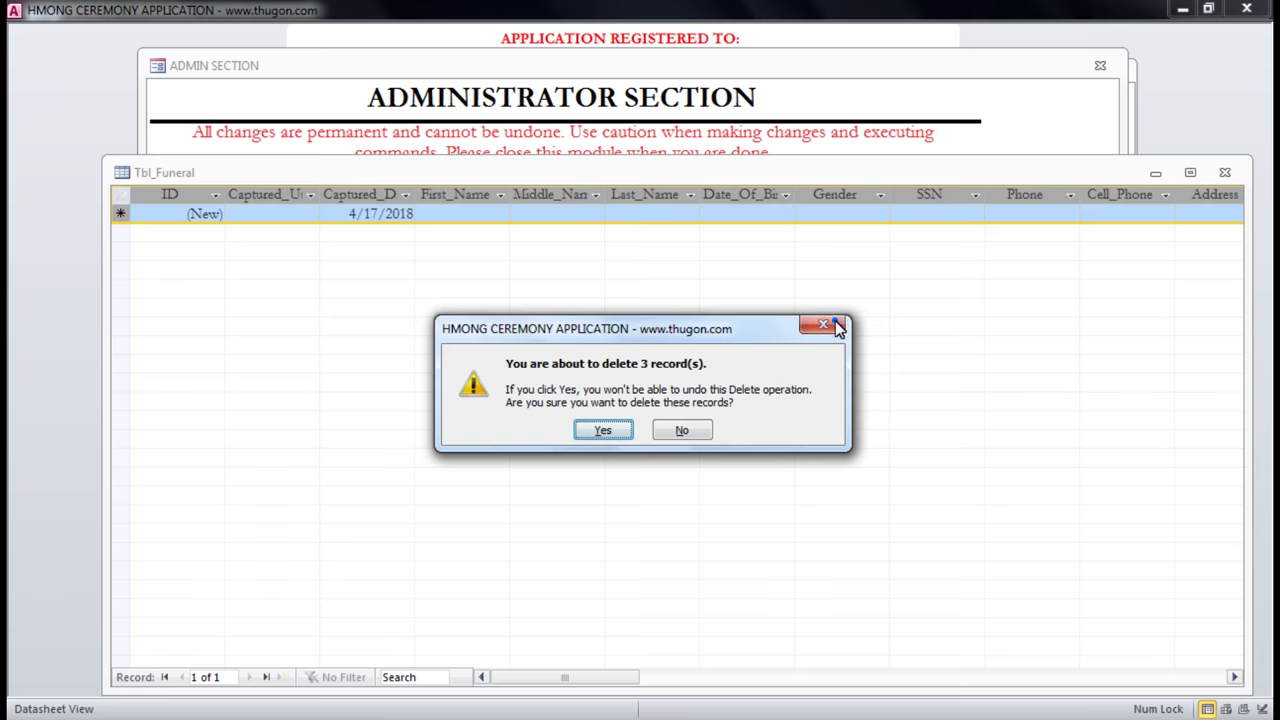
click(835, 323)
click(1227, 174)
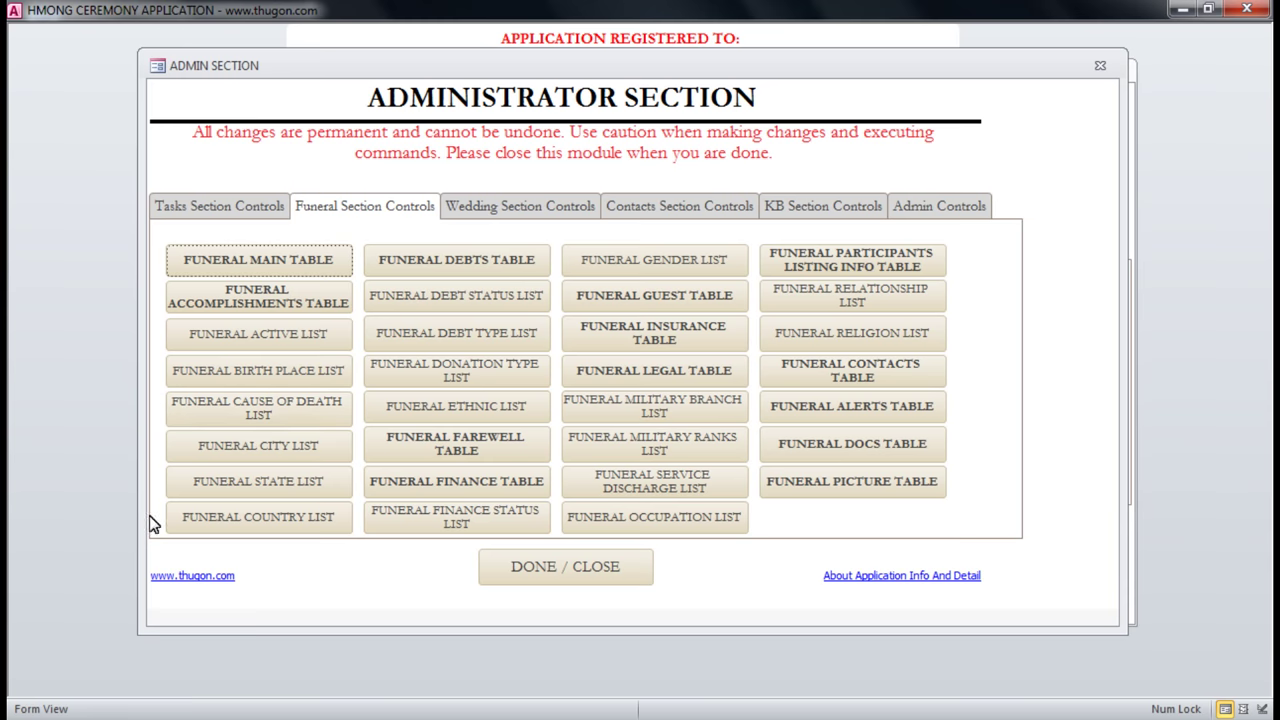
click(240, 449)
Add Fort Benning as a new city in the funeral city list's (New) row.
click(281, 364)
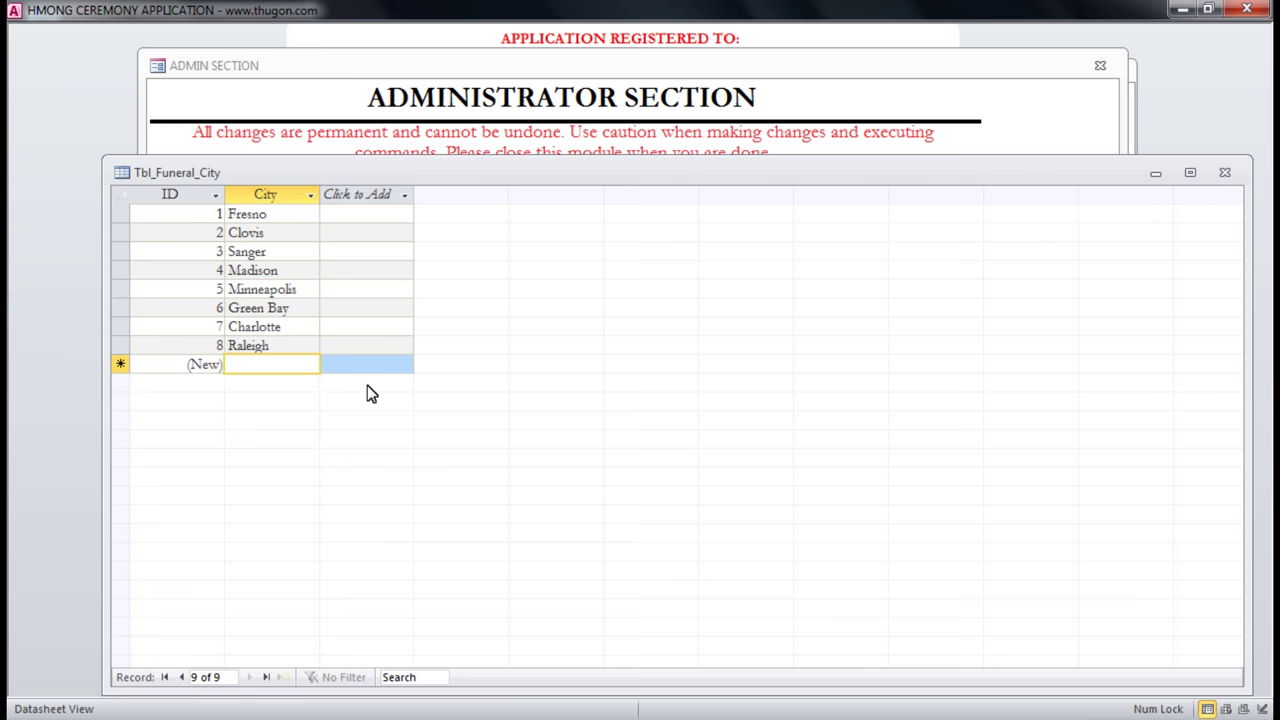
click(283, 232)
click(275, 251)
click(270, 364)
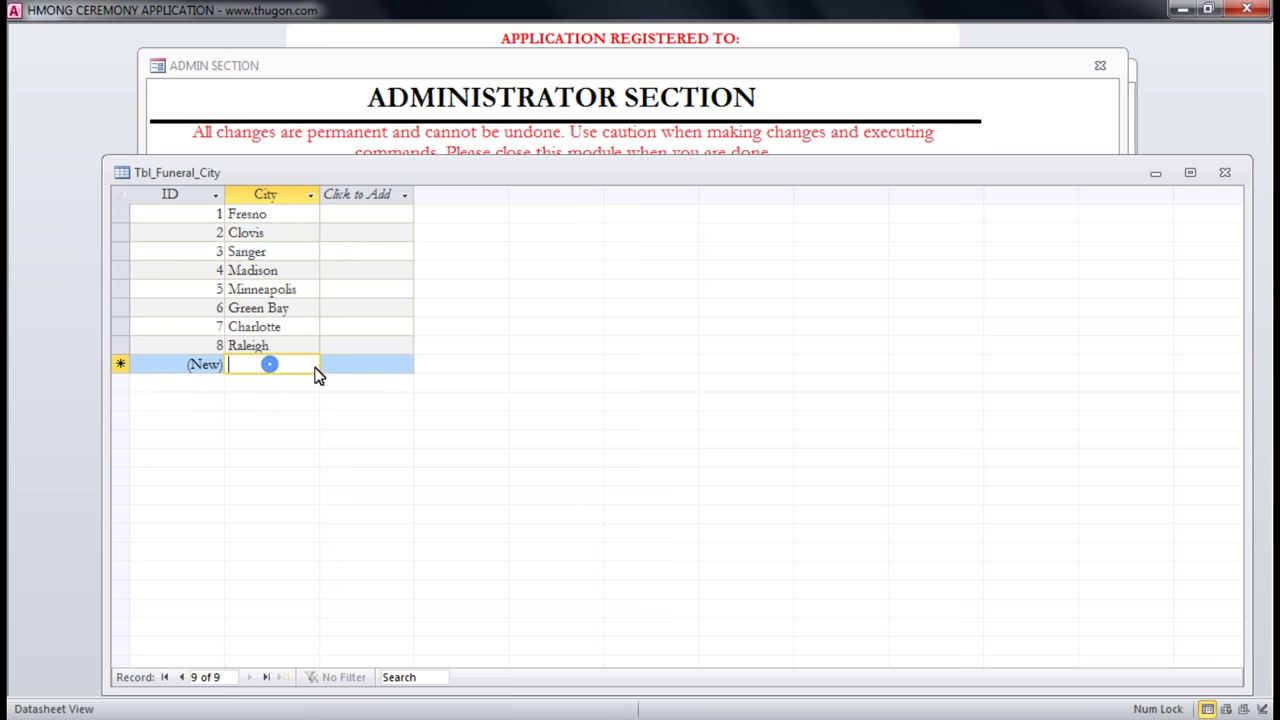
text(Fort Sills)
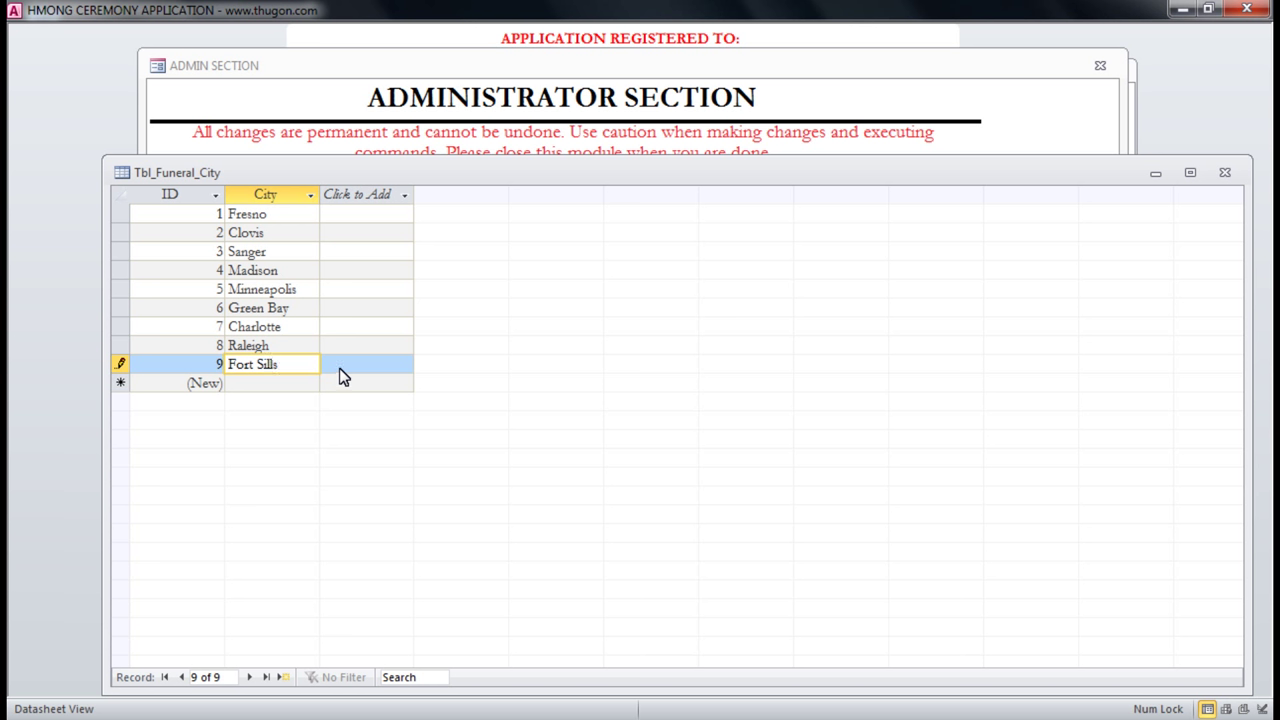
drag(289, 364, 183, 370)
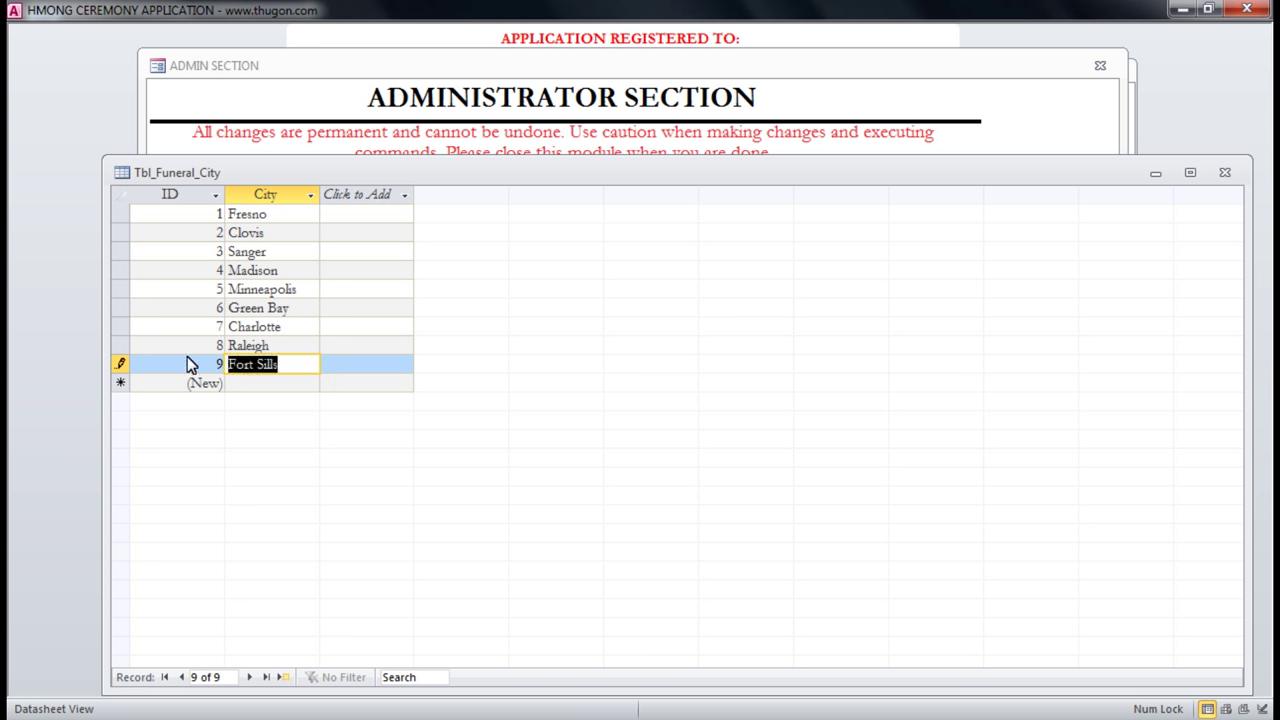
text(F)
key(BackSpace)
text(Fort Benn)
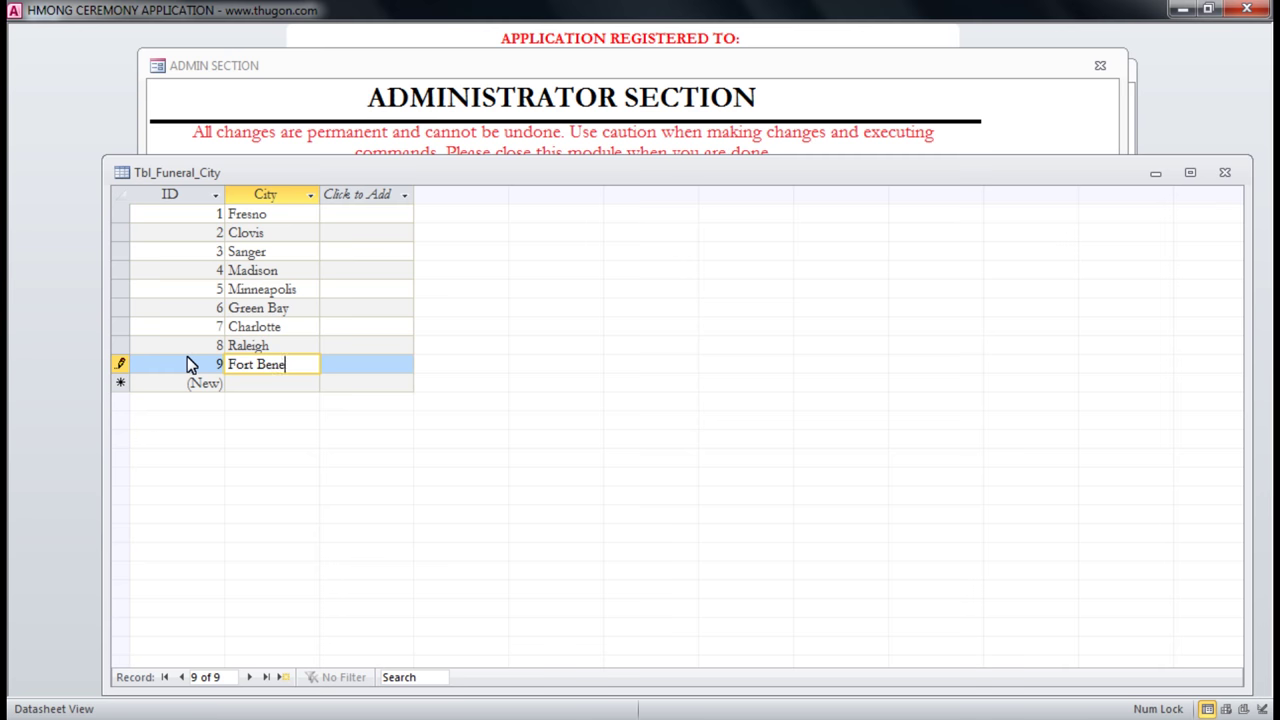
key(BackSpace)
text(ning)
click(300, 328)
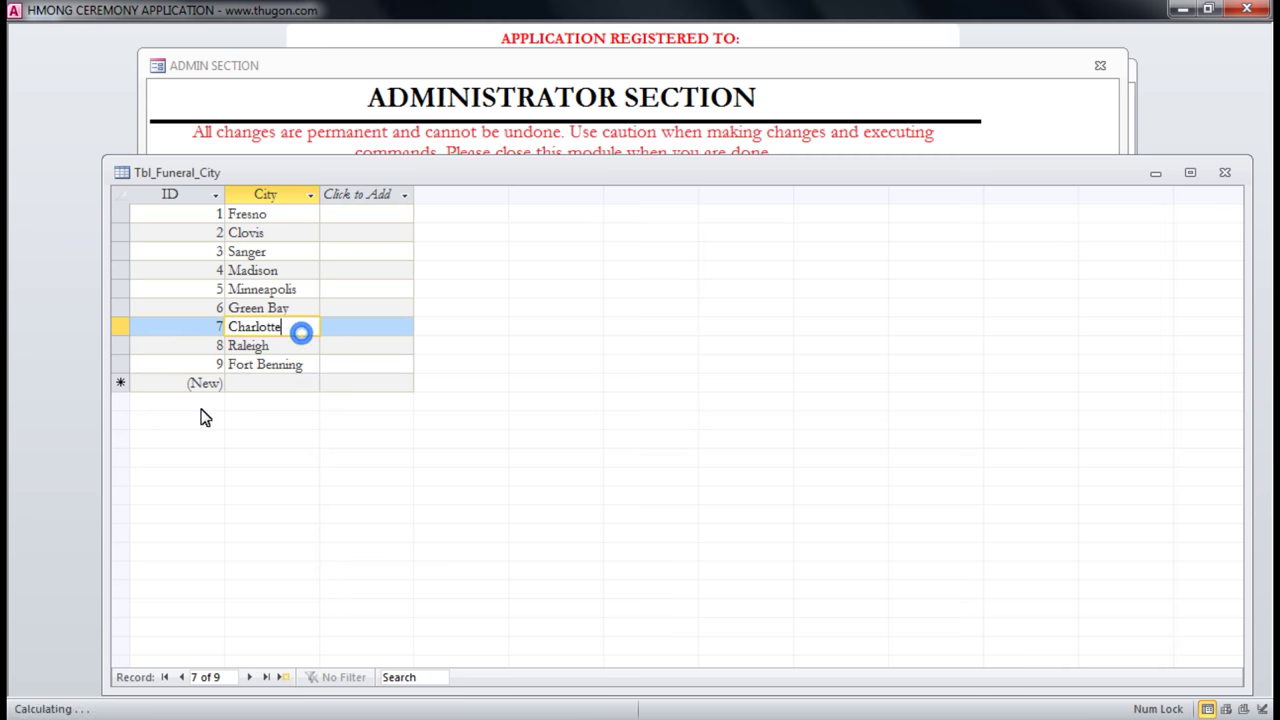
Reopen the funeral city list to confirm Fort Benning, then close it and the Admin Section.
click(1233, 177)
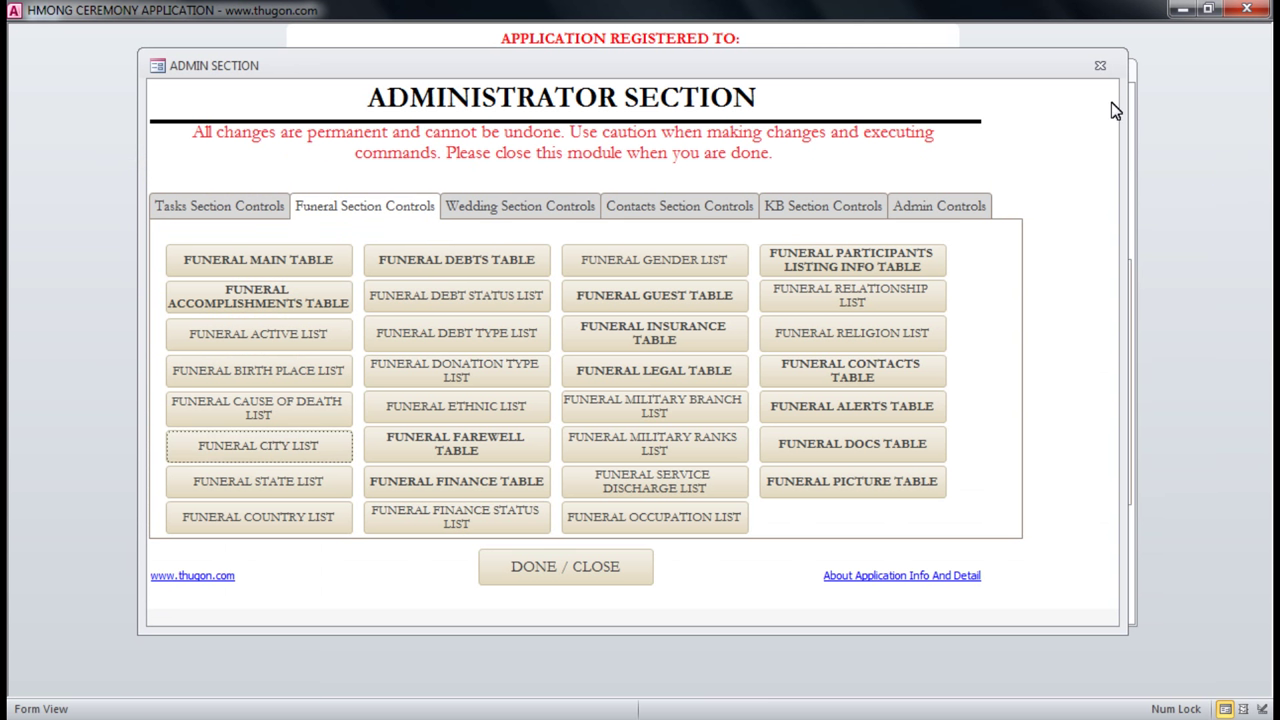
click(243, 457)
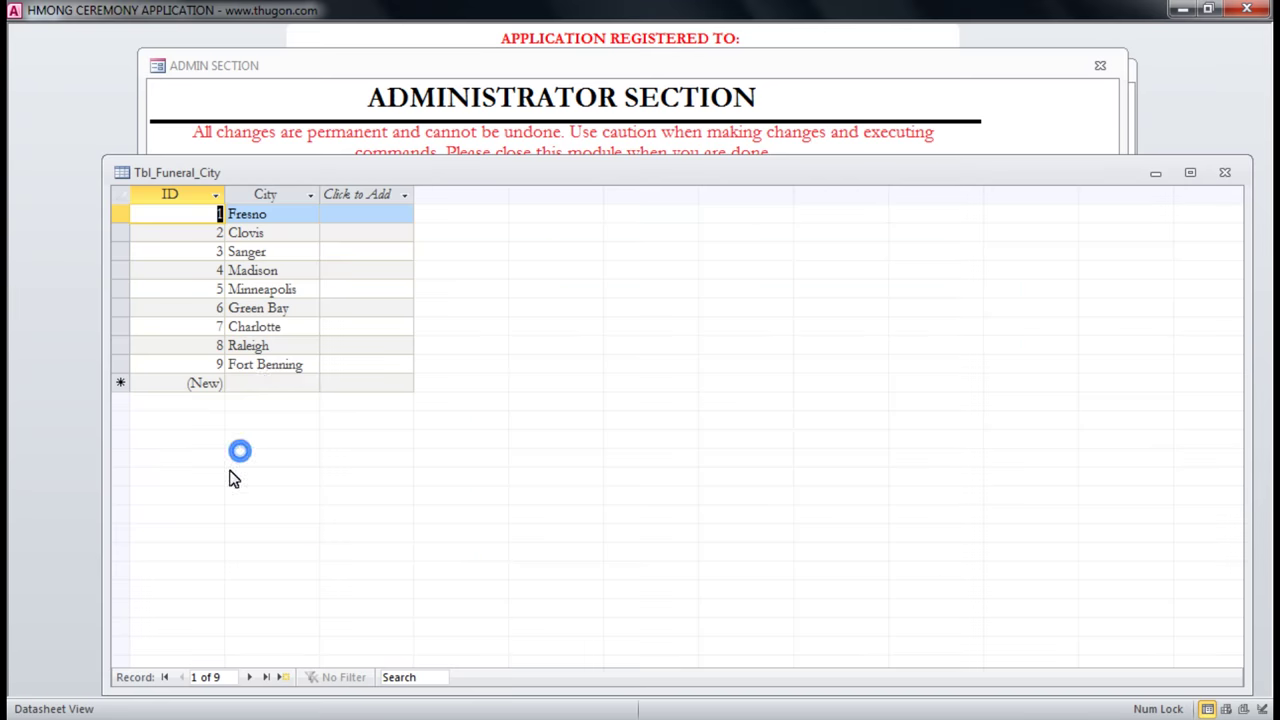
click(292, 366)
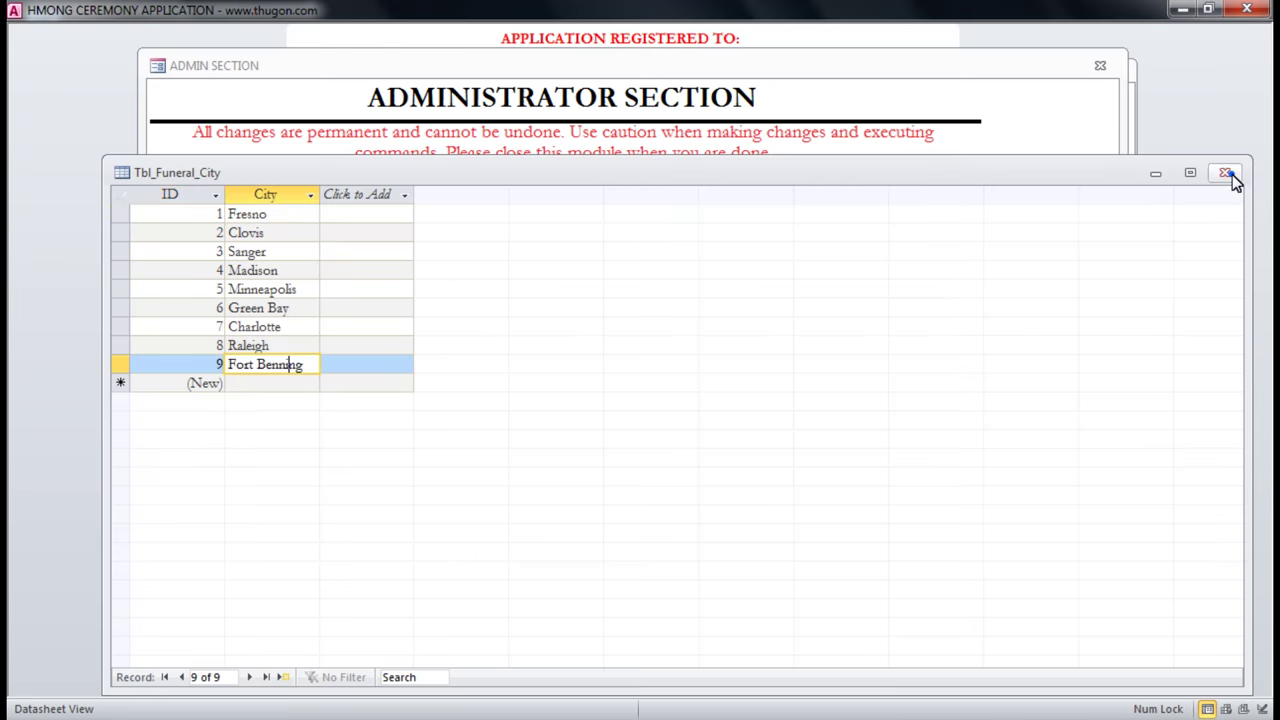
click(1228, 174)
click(1100, 65)
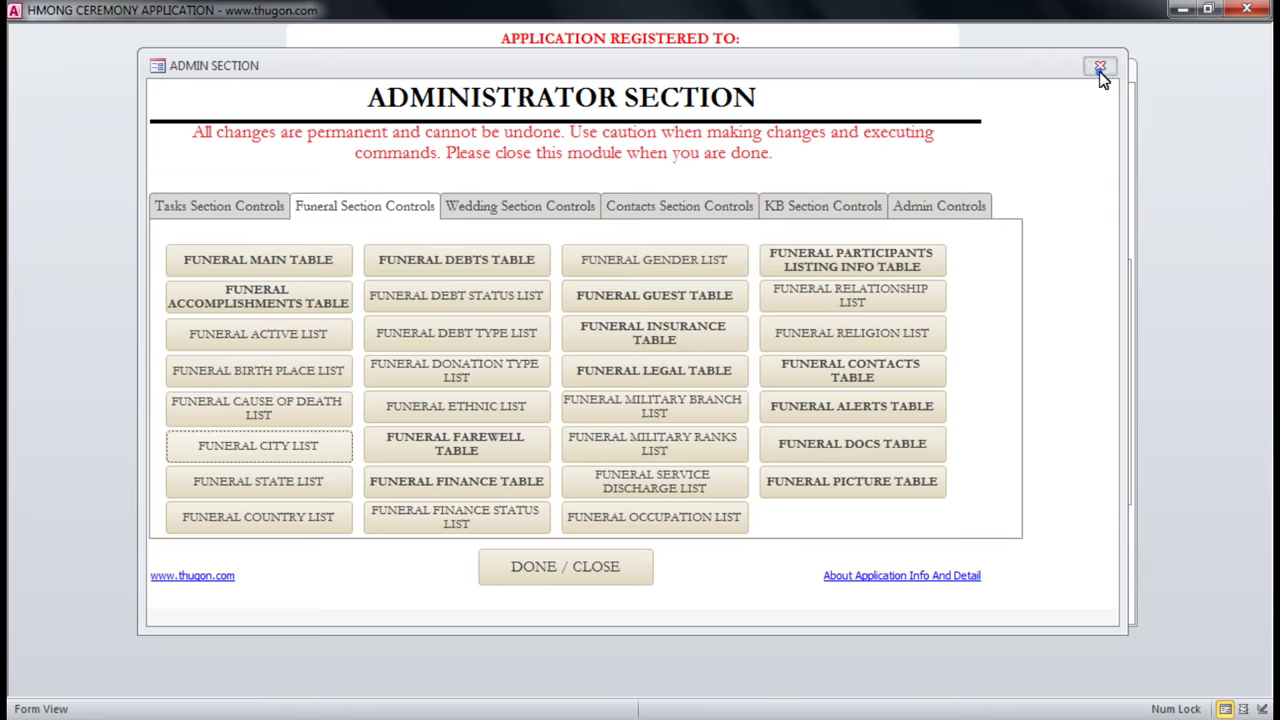
Open the active funeral and review its city, state, ethnicity, religion and country dropdowns.
click(648, 248)
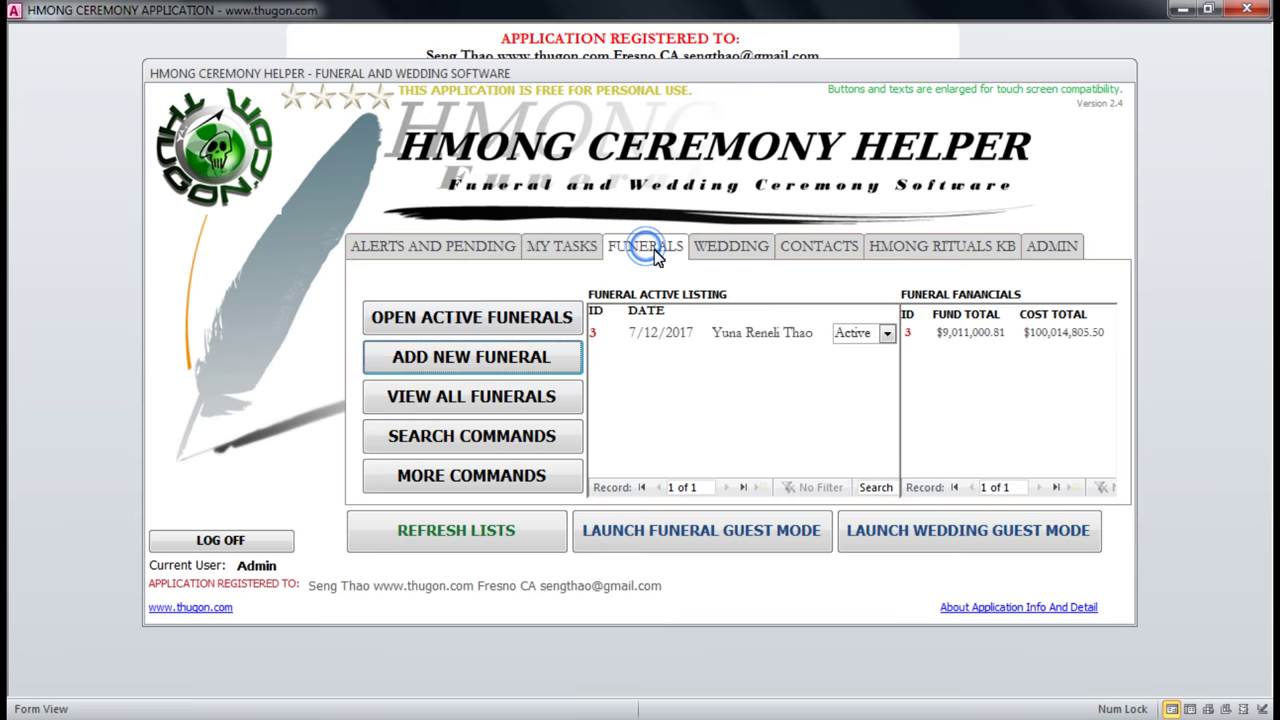
click(510, 304)
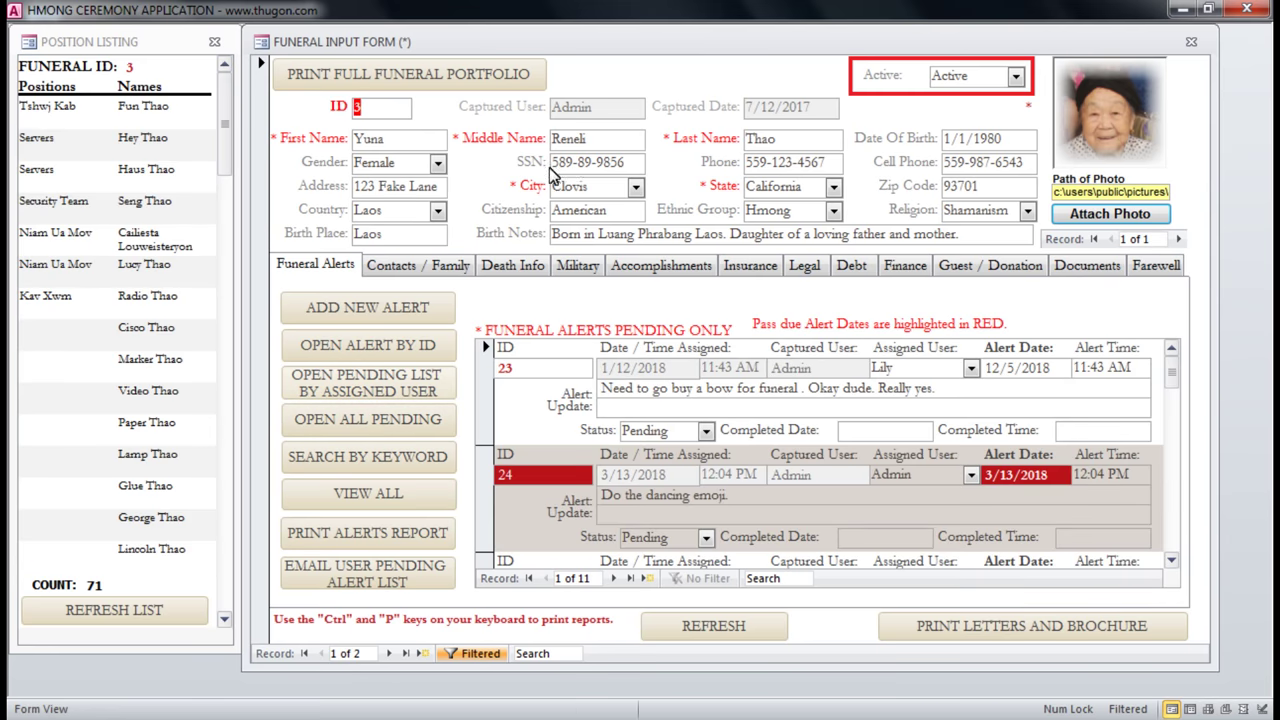
click(634, 190)
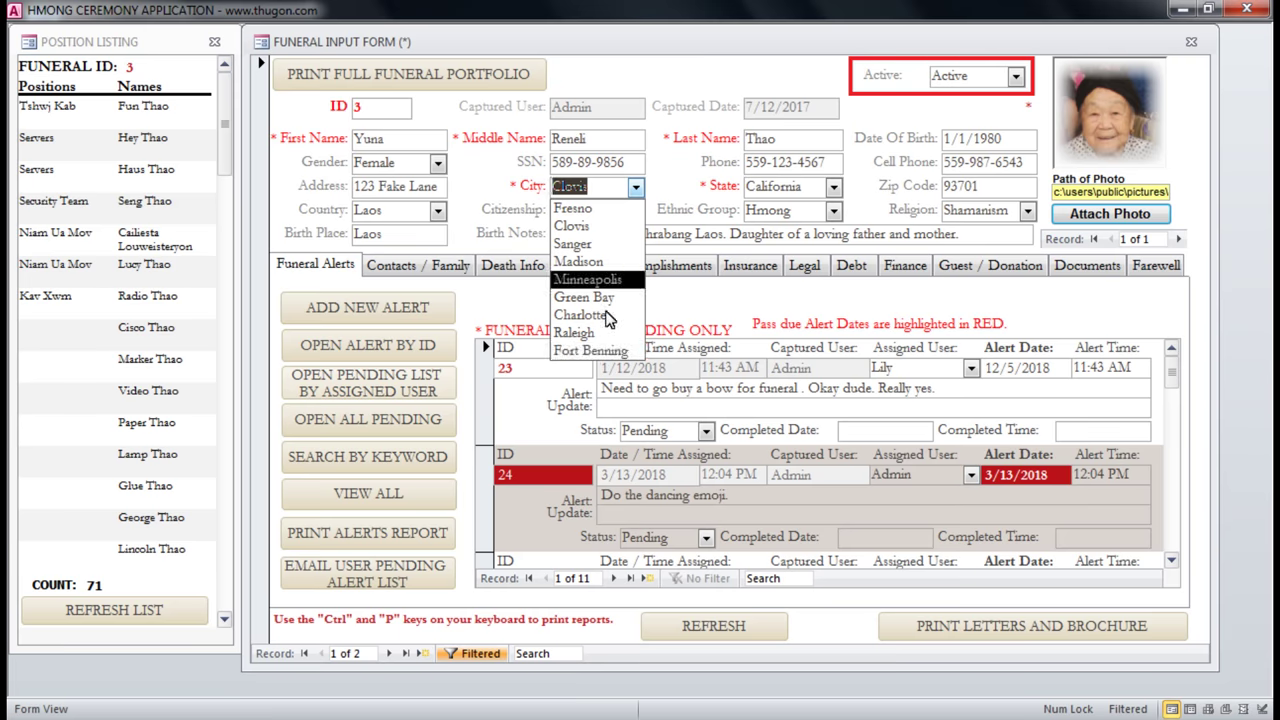
click(832, 188)
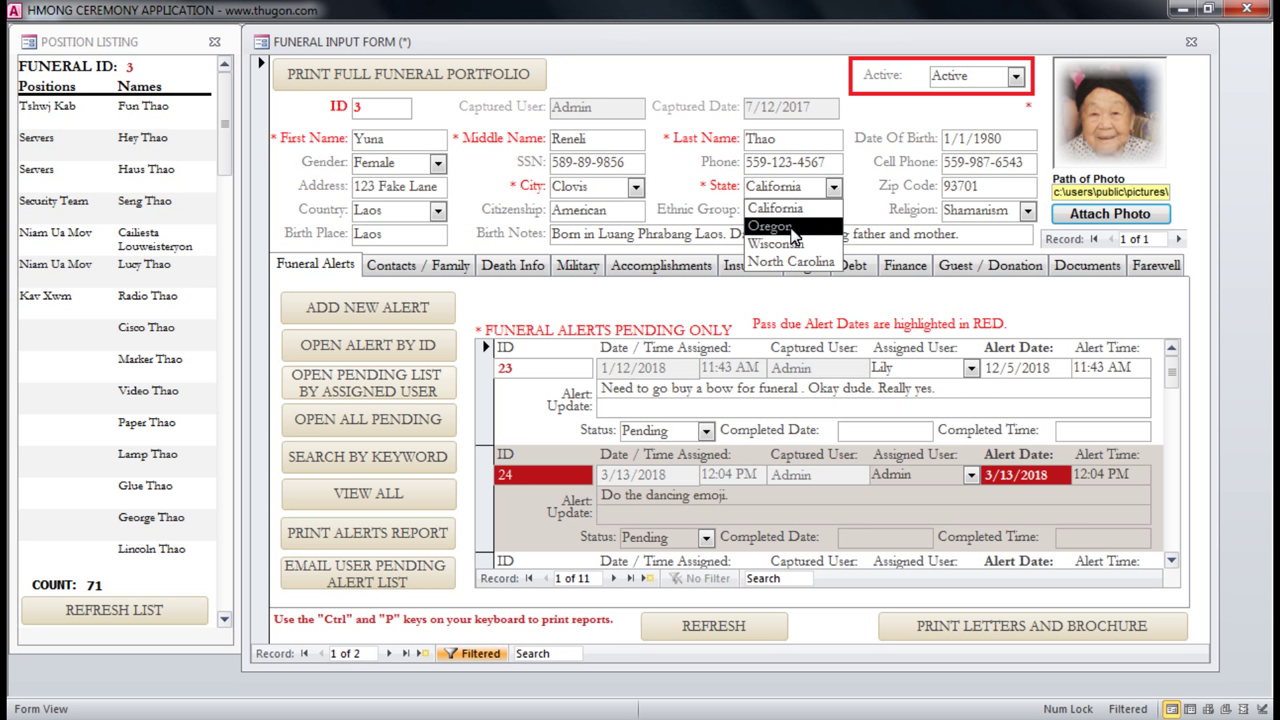
click(775, 208)
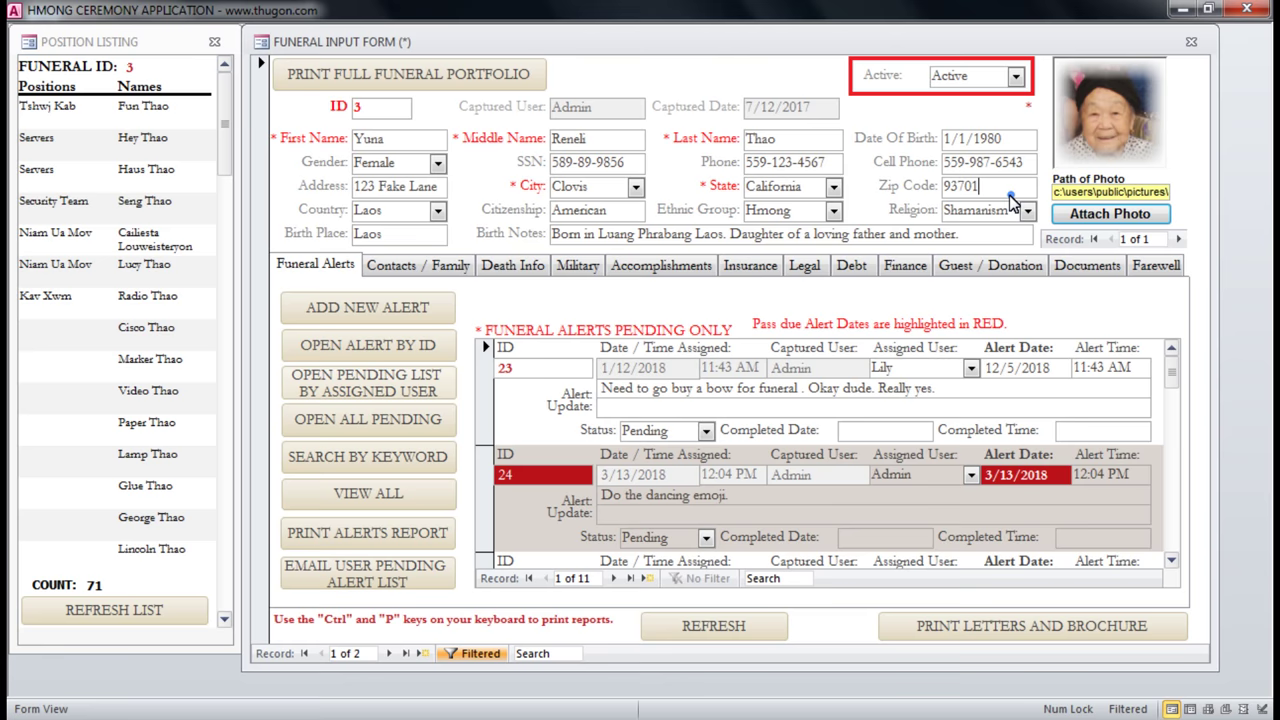
click(833, 212)
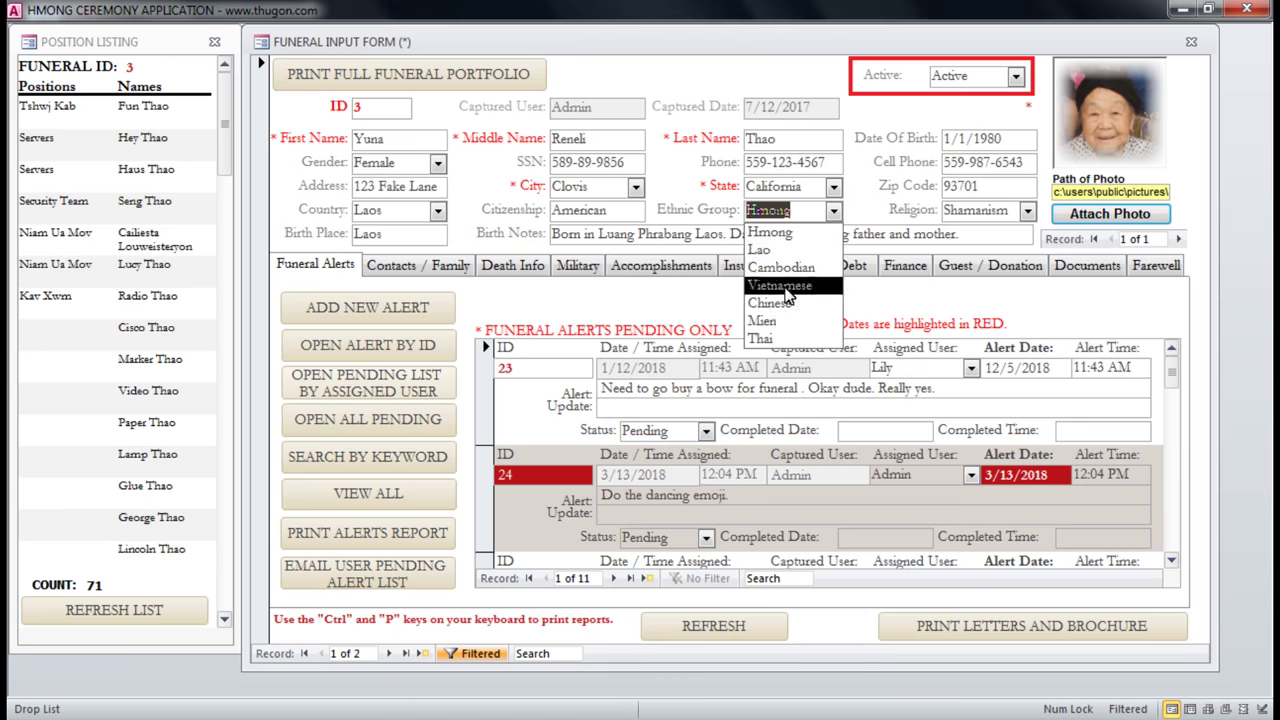
click(1027, 211)
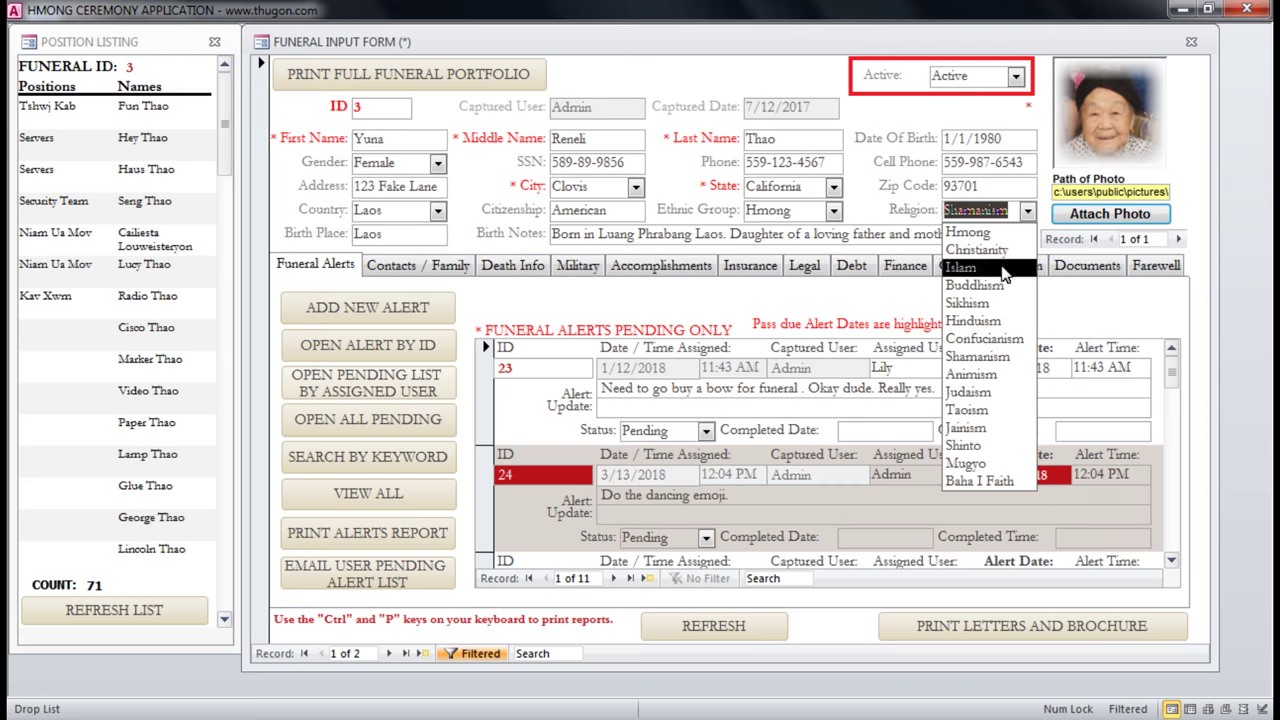
click(437, 212)
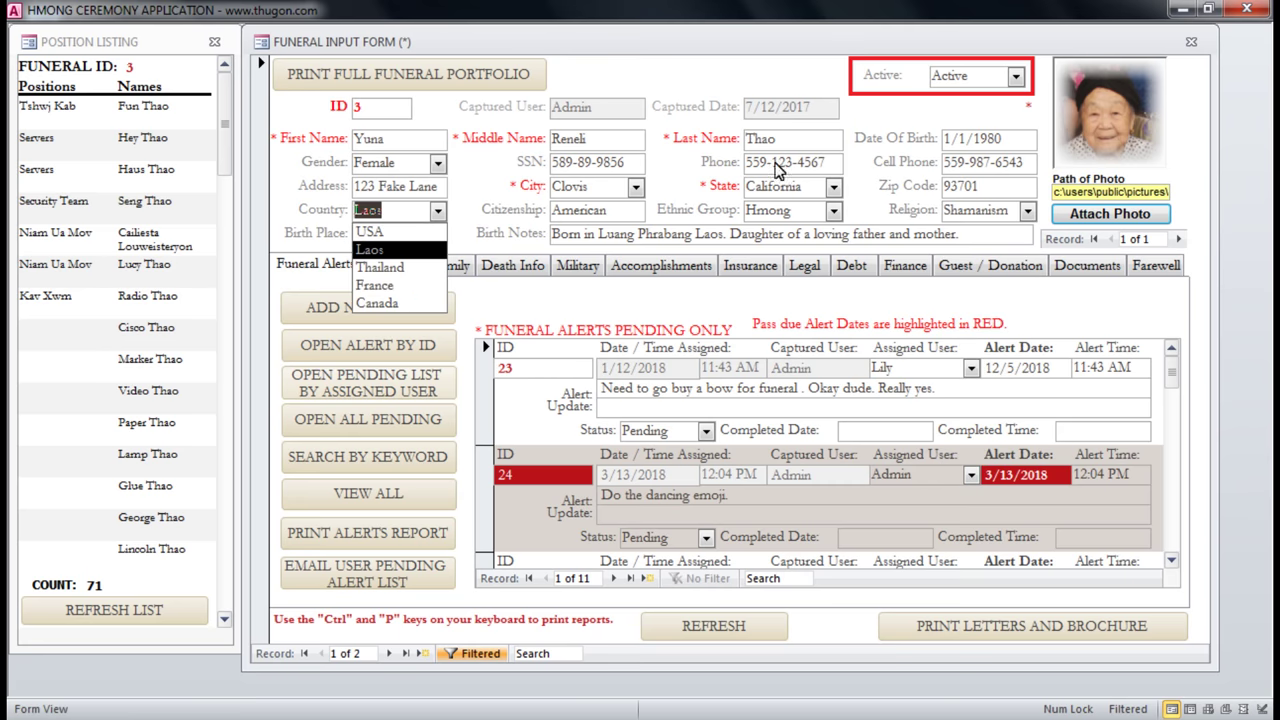
click(790, 142)
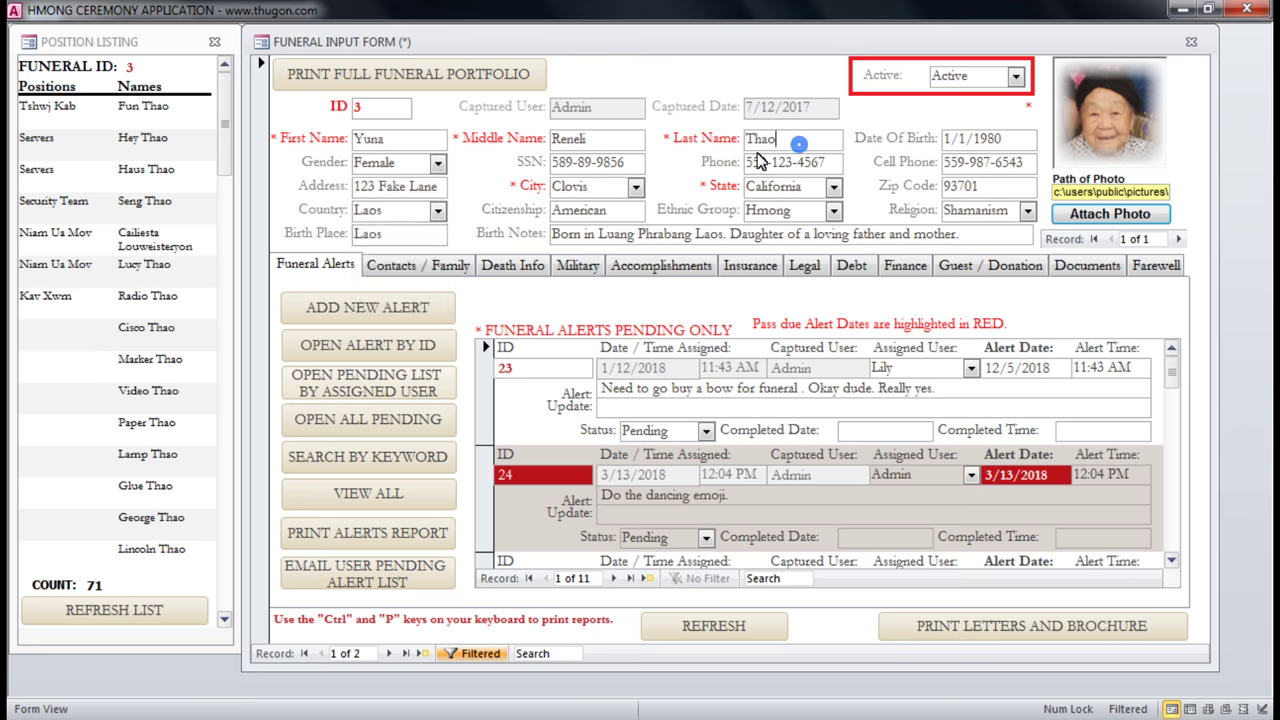
click(437, 213)
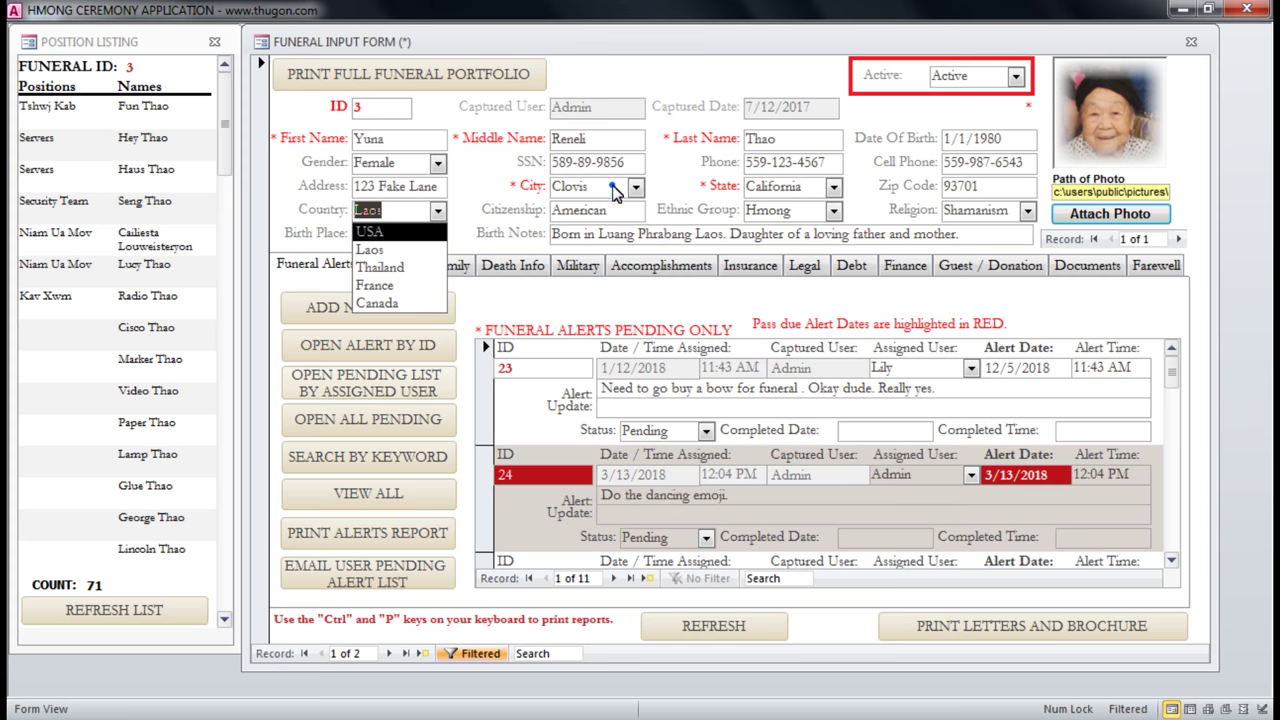
click(613, 190)
Change the funeral's city from Clovis to San Fransico and close the Funeral Input Form.
double_click(590, 187)
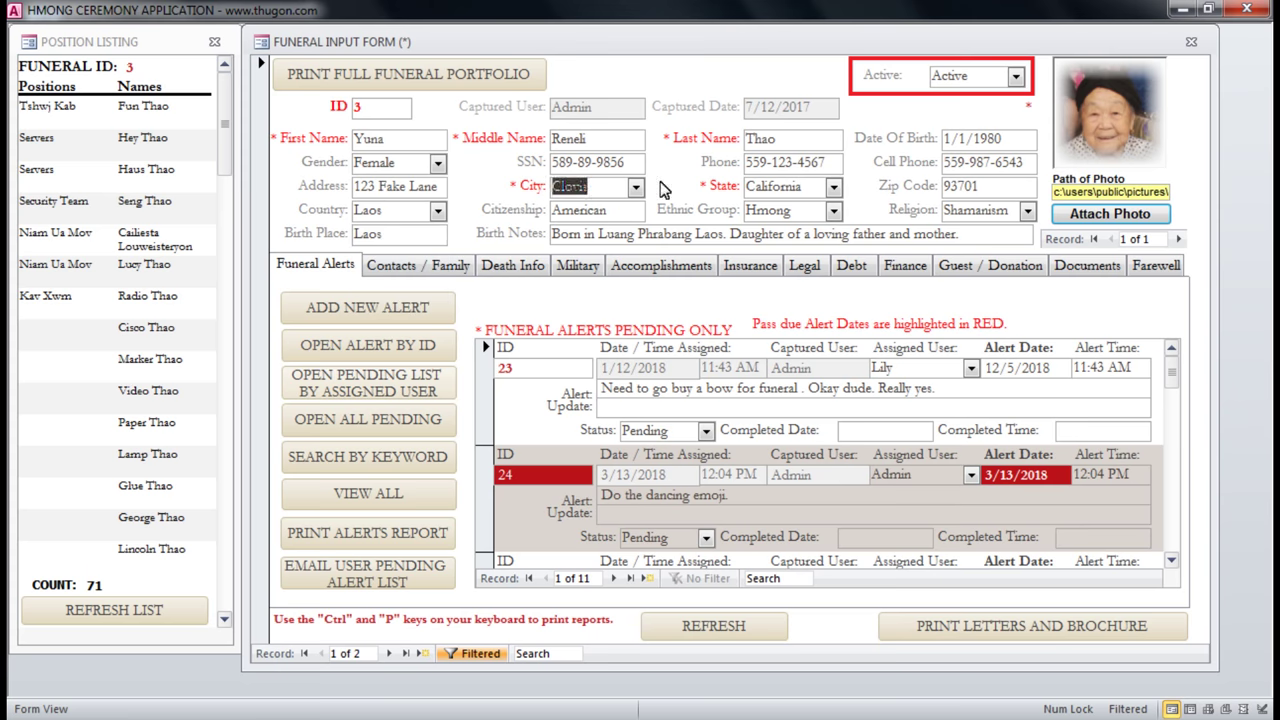
click(634, 188)
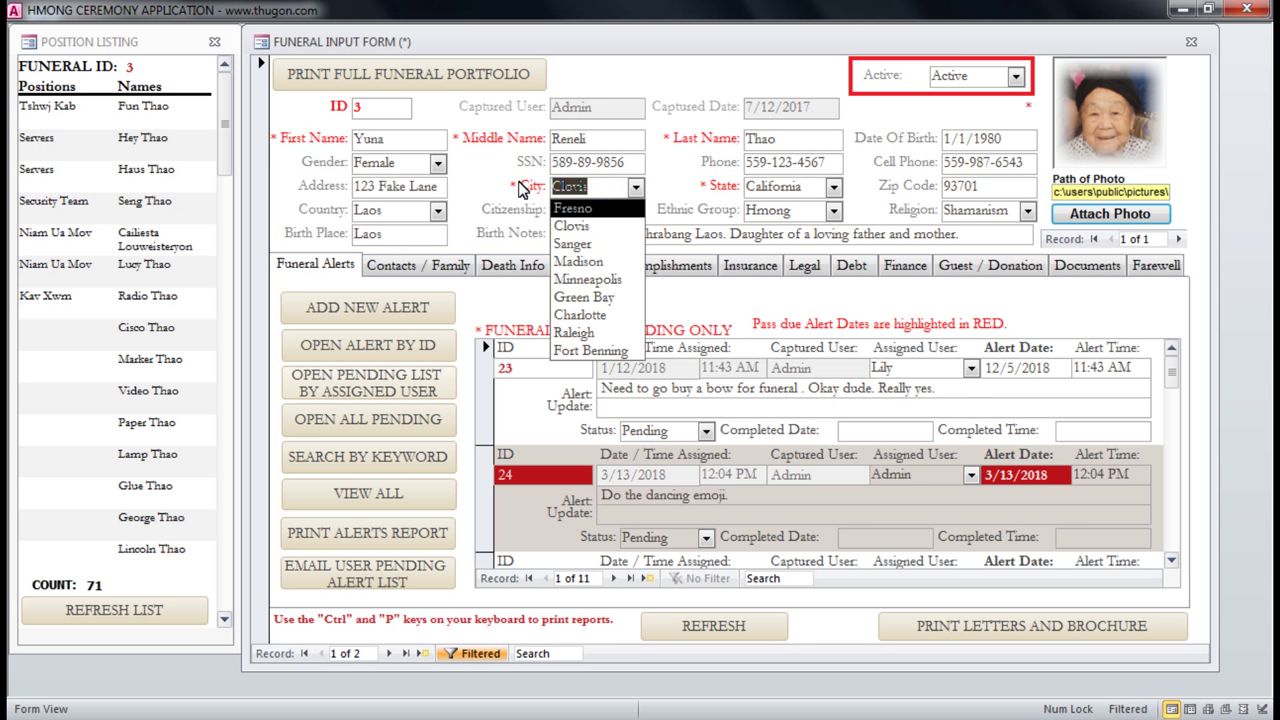
text(San Fransico)
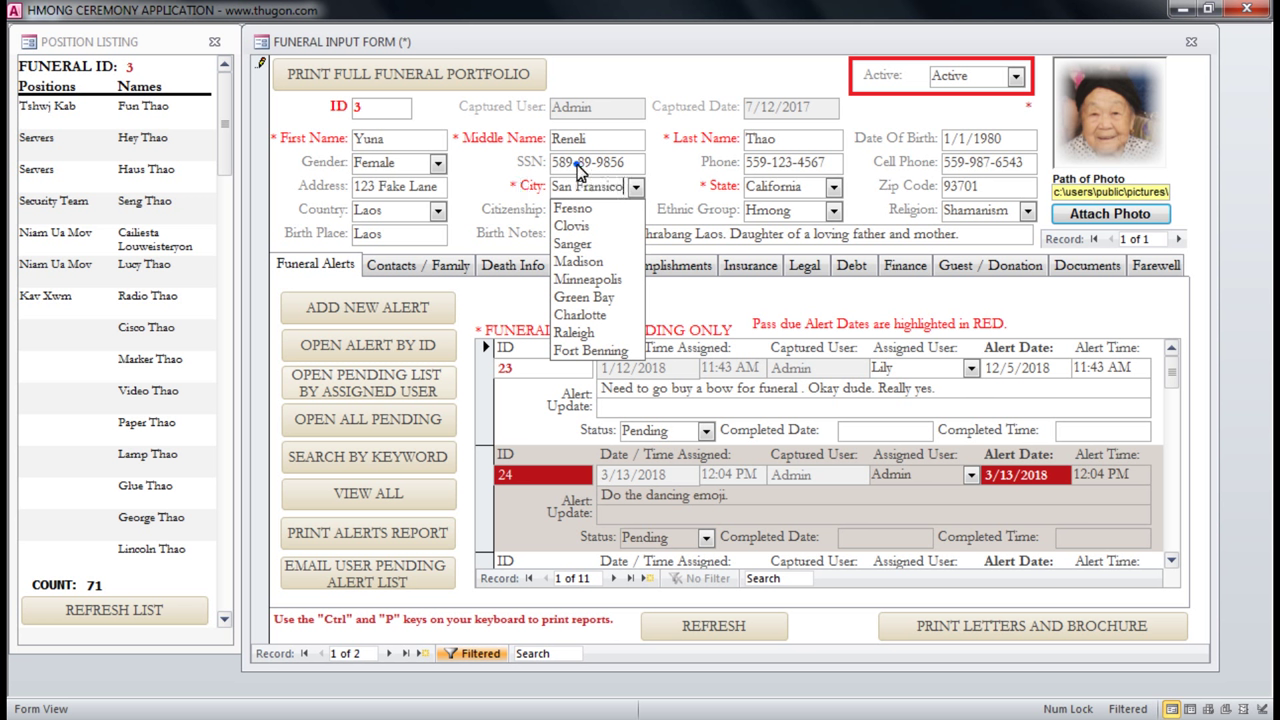
click(575, 168)
click(636, 188)
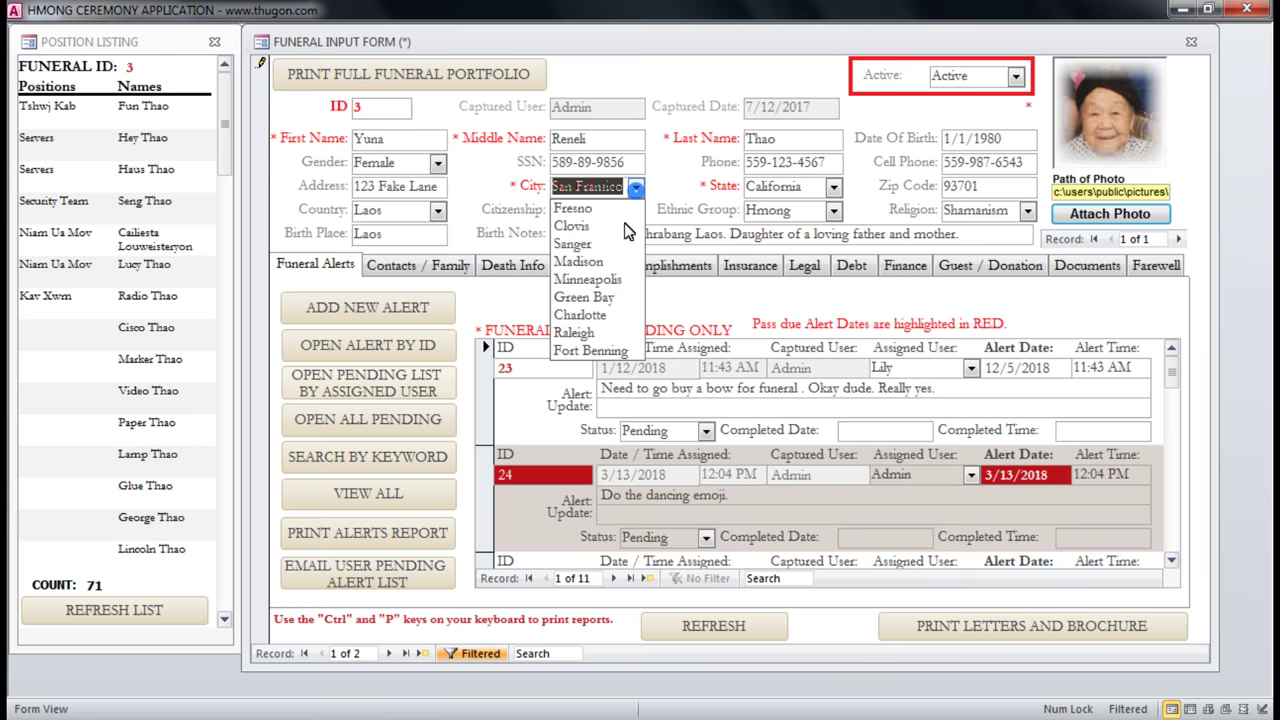
click(780, 168)
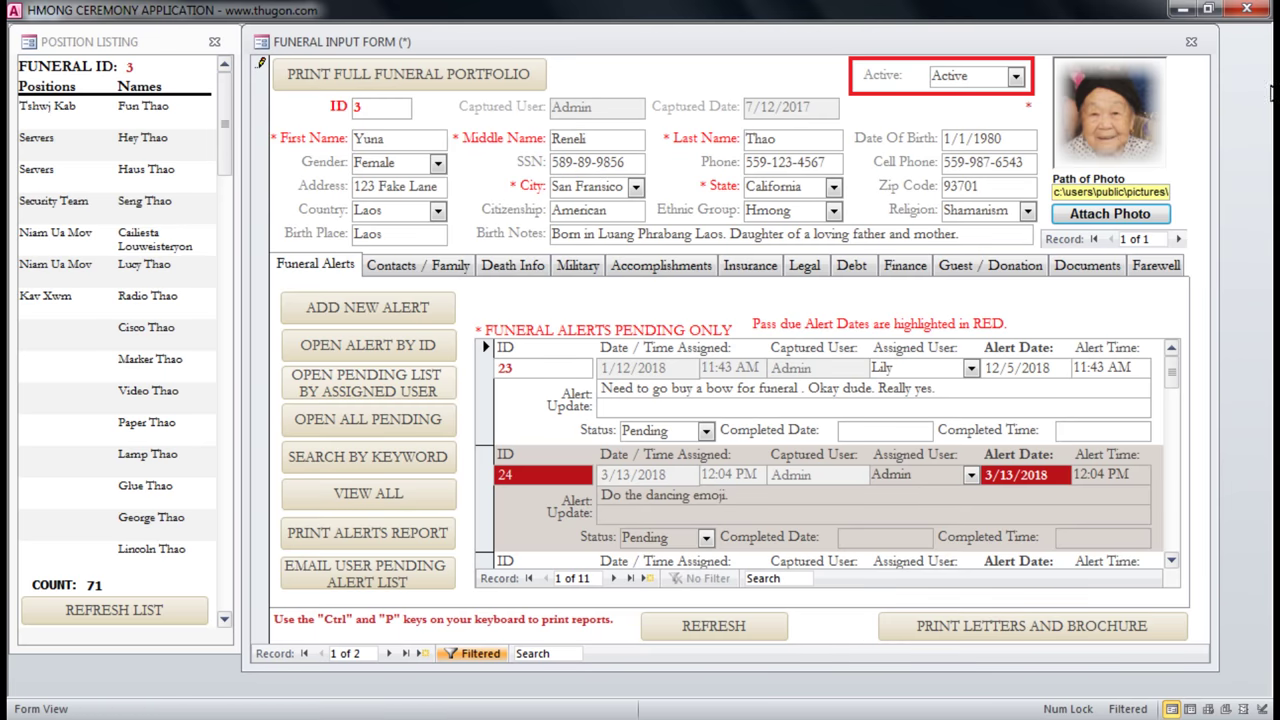
click(1191, 42)
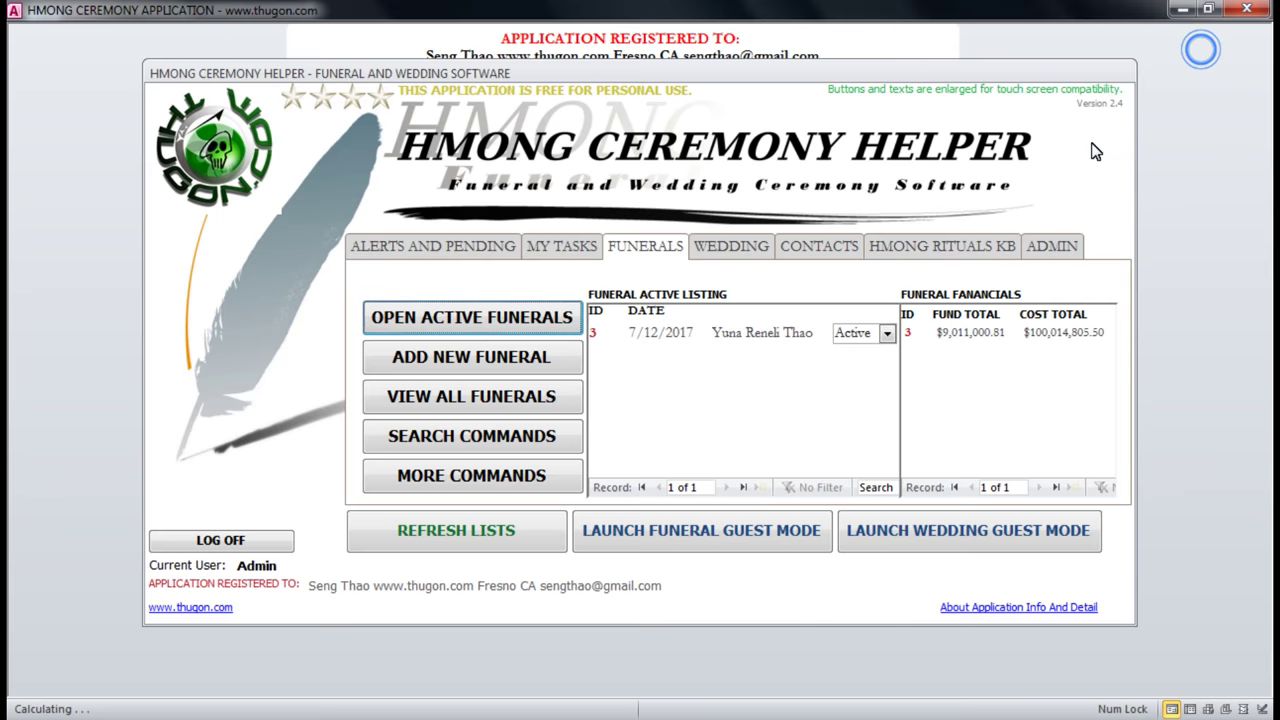
click(1048, 246)
Sign in to the admin controls as Administrator with the admin password.
click(528, 305)
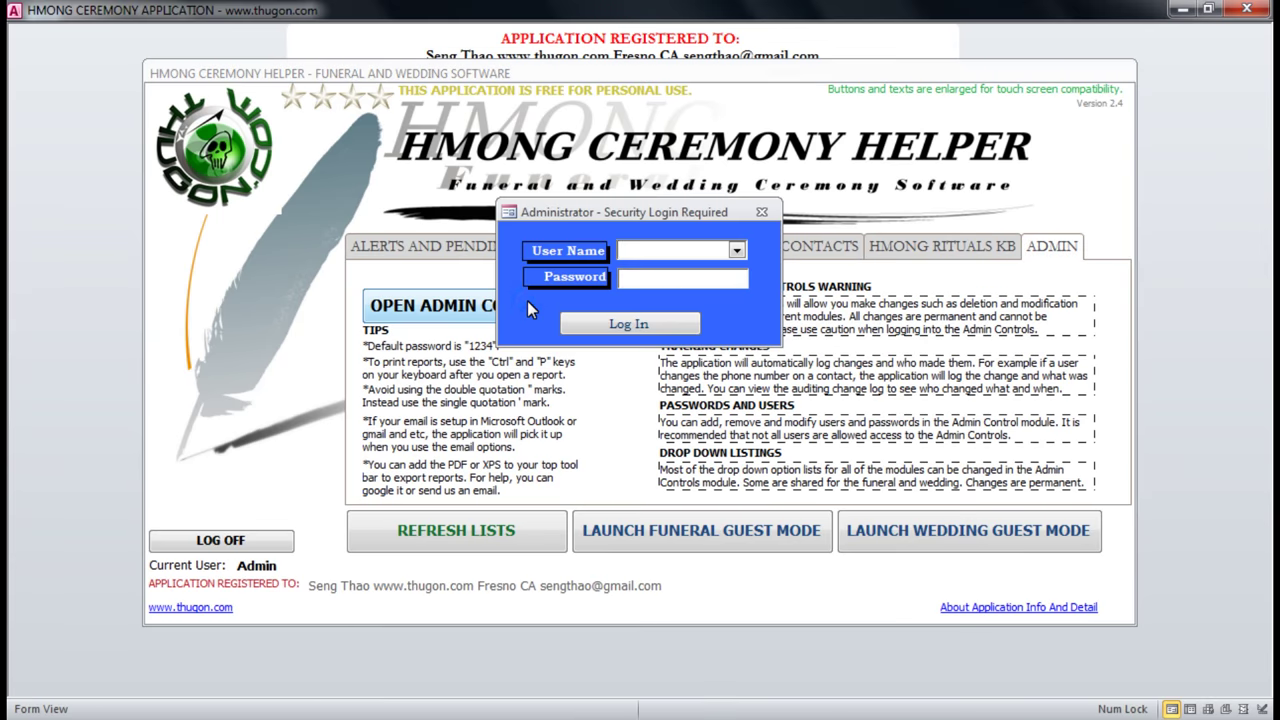
text(ator)
key(Tab)
text(1234)
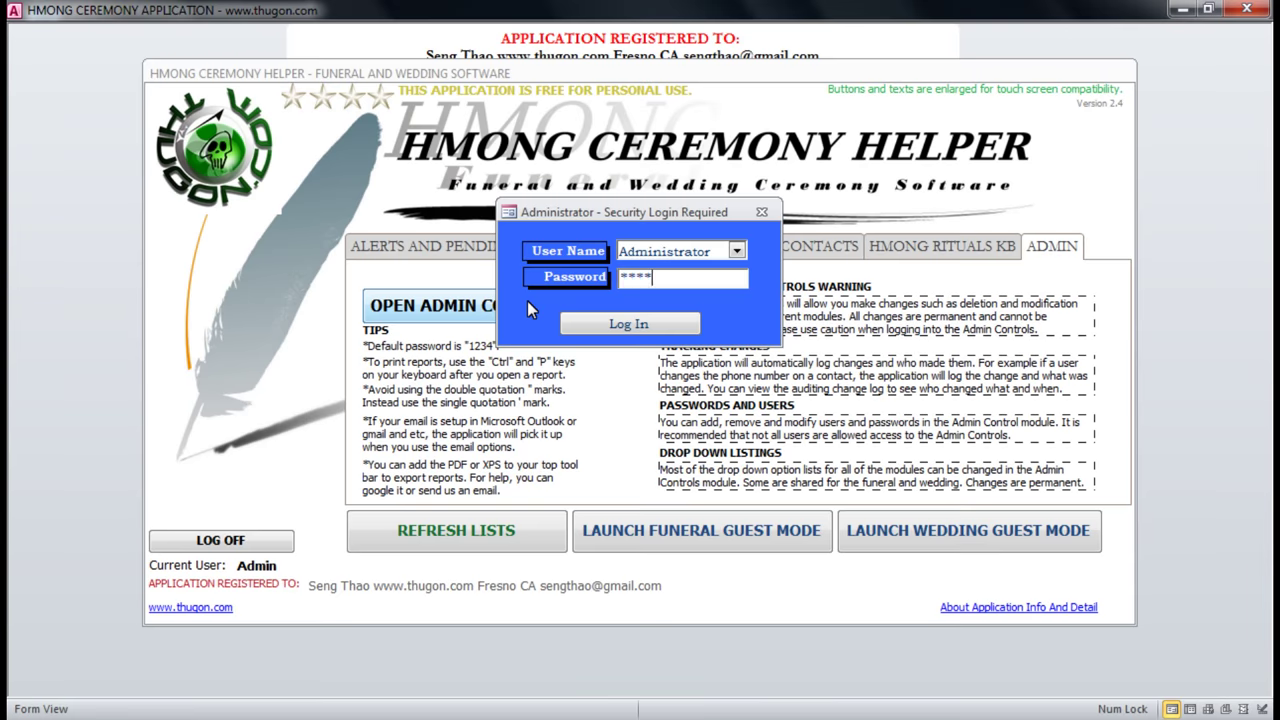
key(Return)
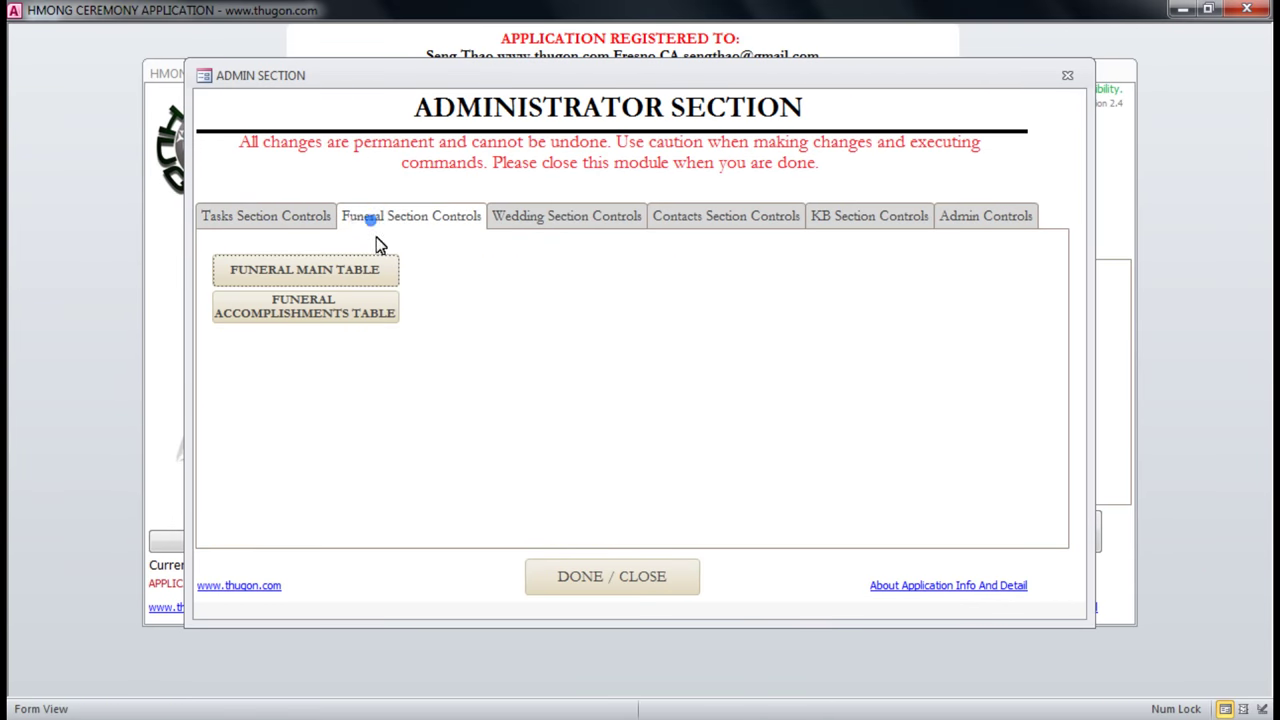
Browse the funeral, wedding, contacts and knowledge base section control tabs.
click(375, 219)
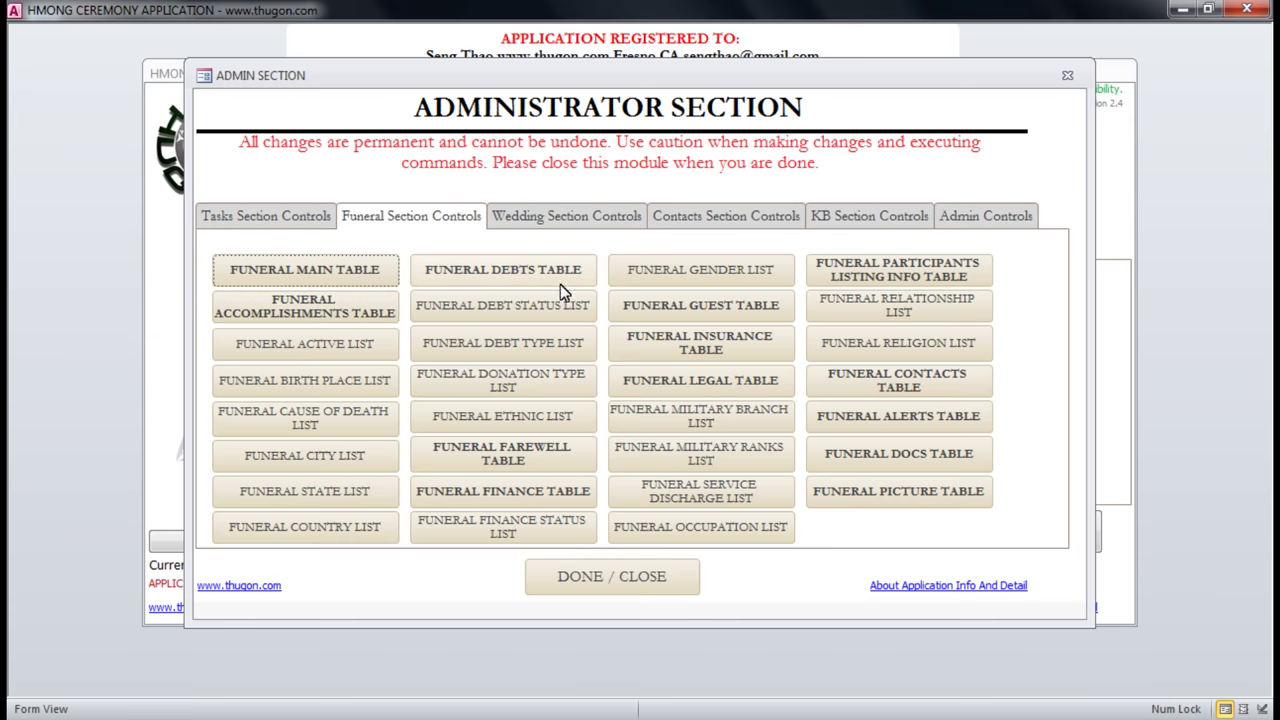
click(567, 212)
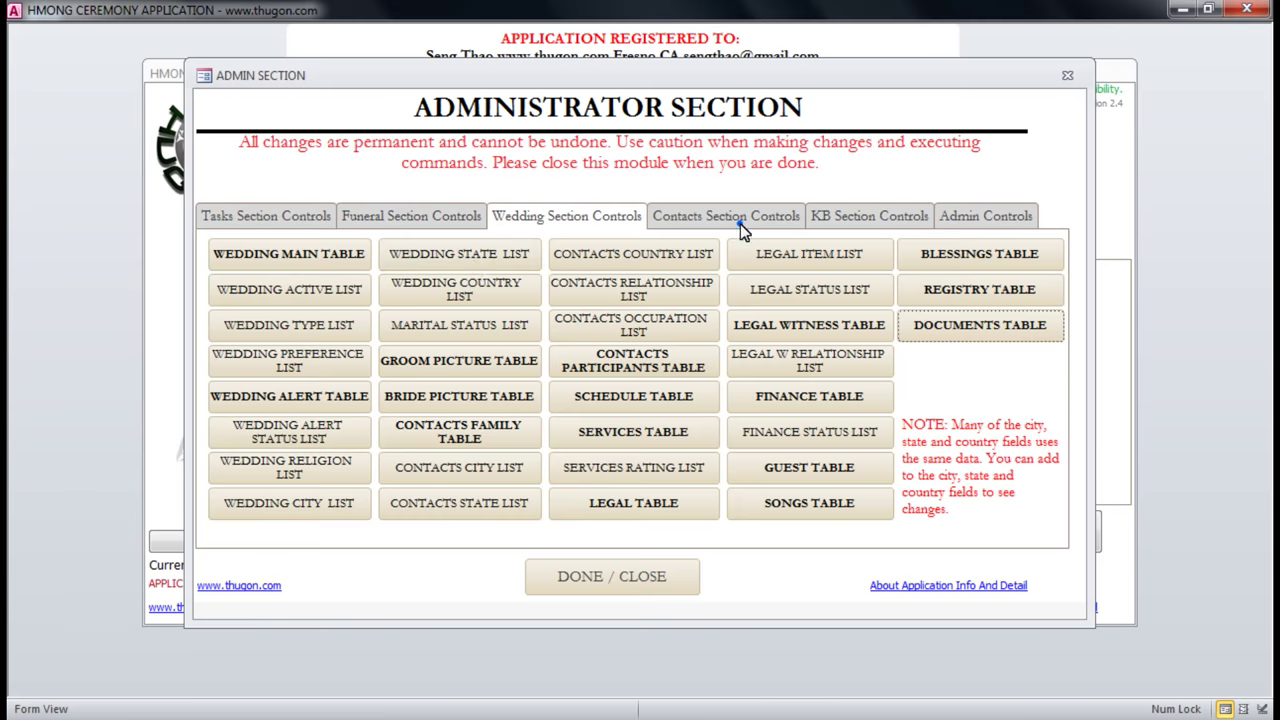
click(738, 220)
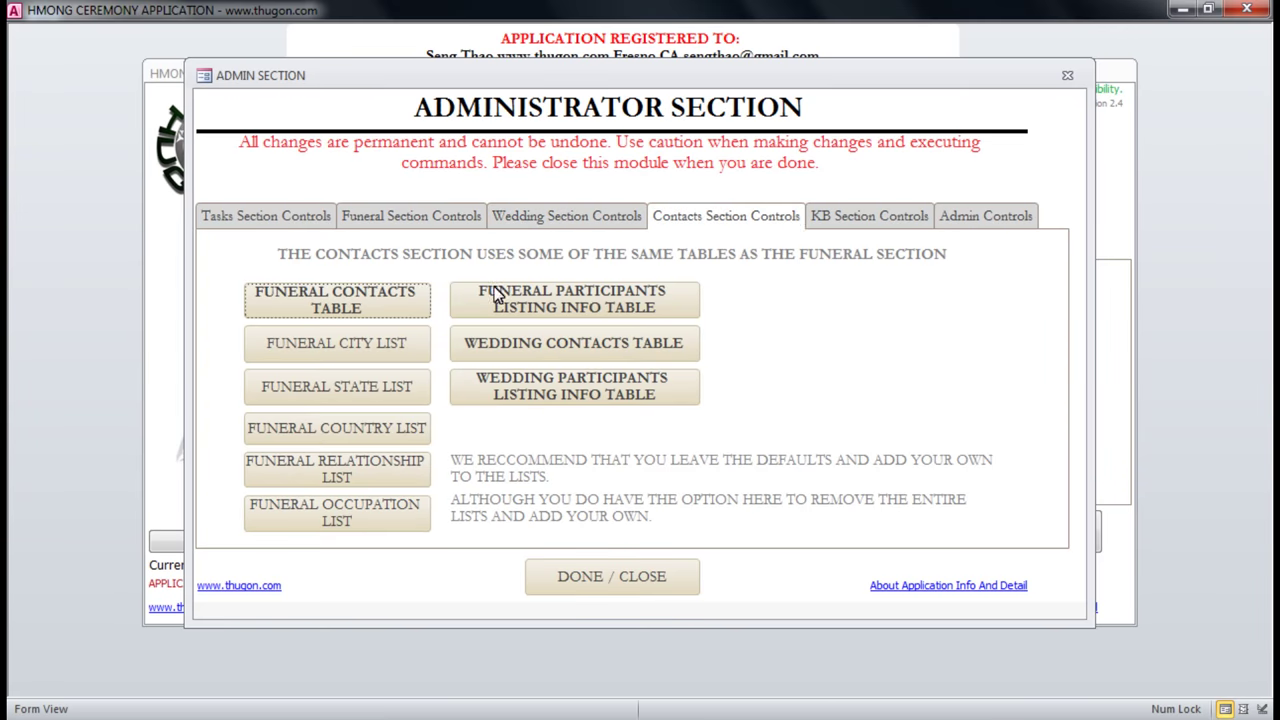
click(870, 214)
Inspect the knowledge base table, then open the audit change log from Admin Controls.
click(264, 266)
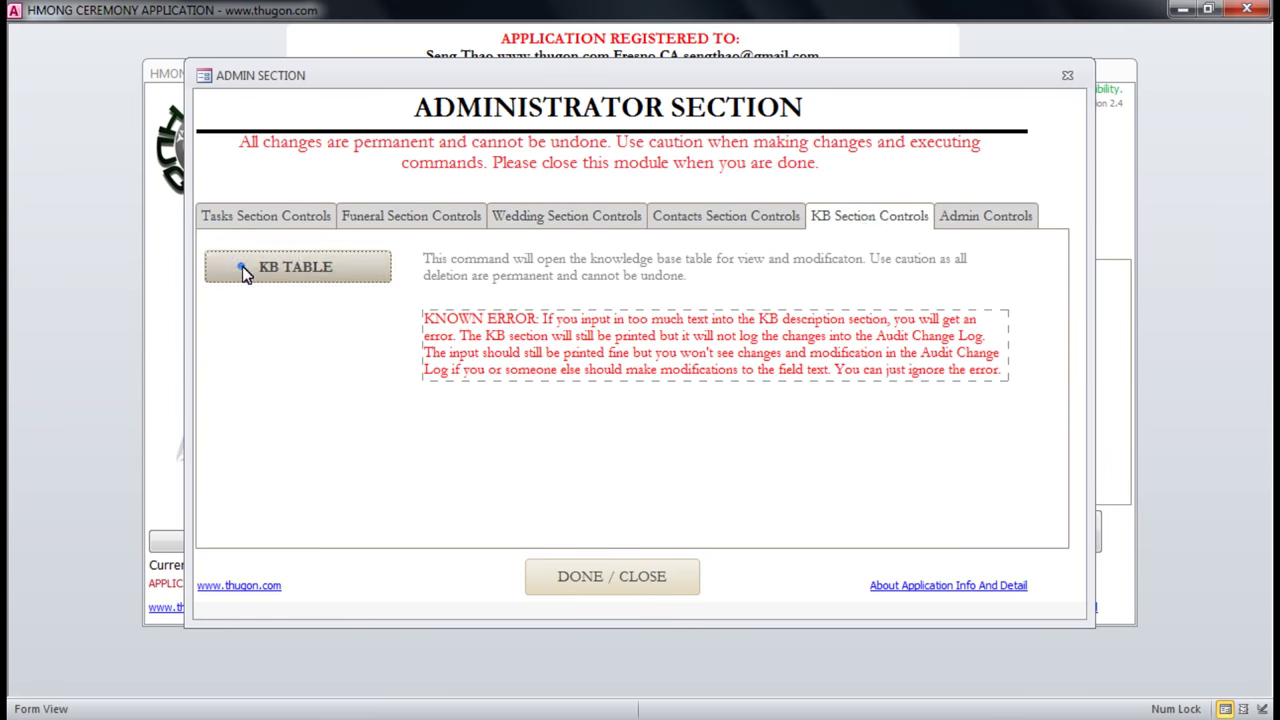
click(723, 301)
scroll(714, 480, down, 3)
scroll(714, 480, up, 3)
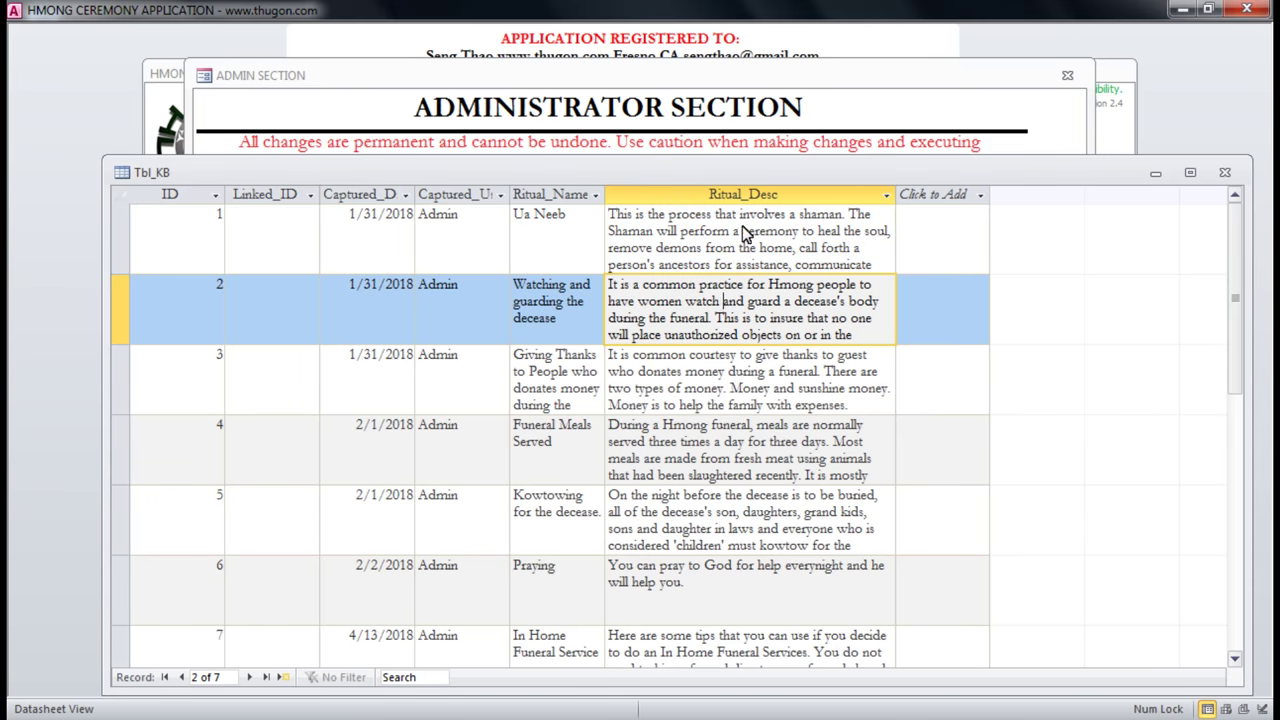
click(1227, 174)
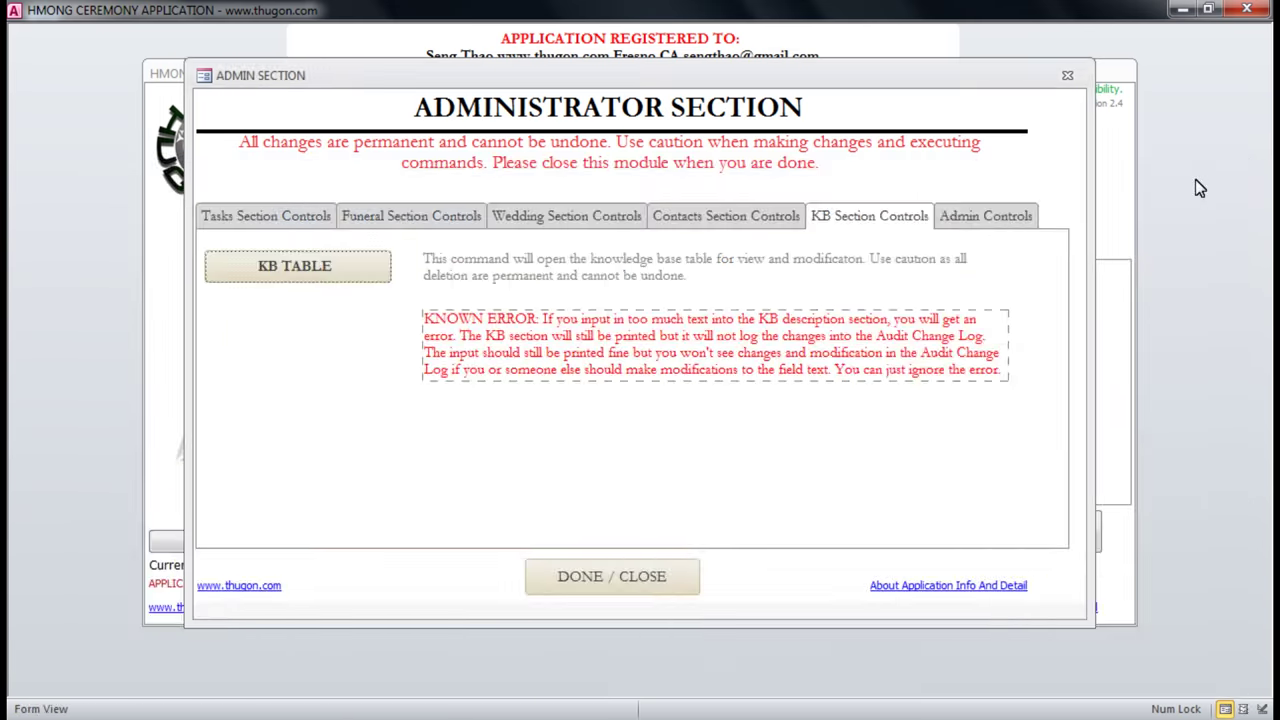
click(1001, 222)
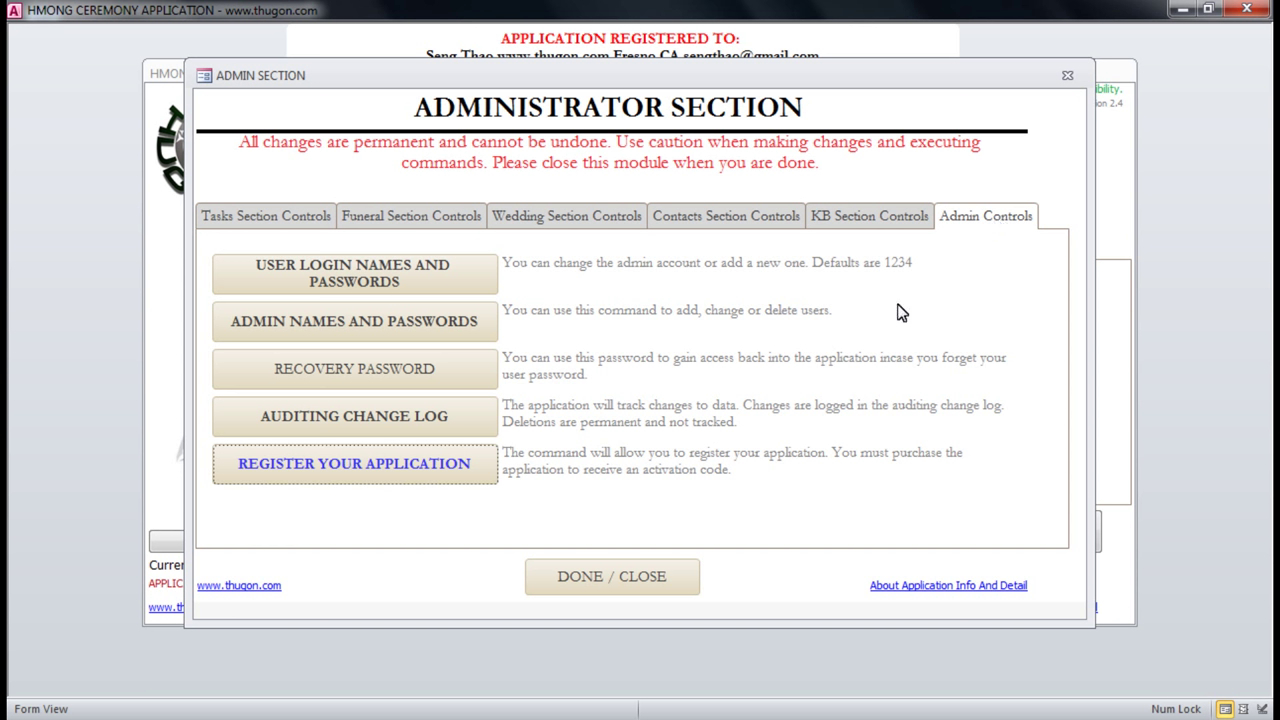
click(374, 420)
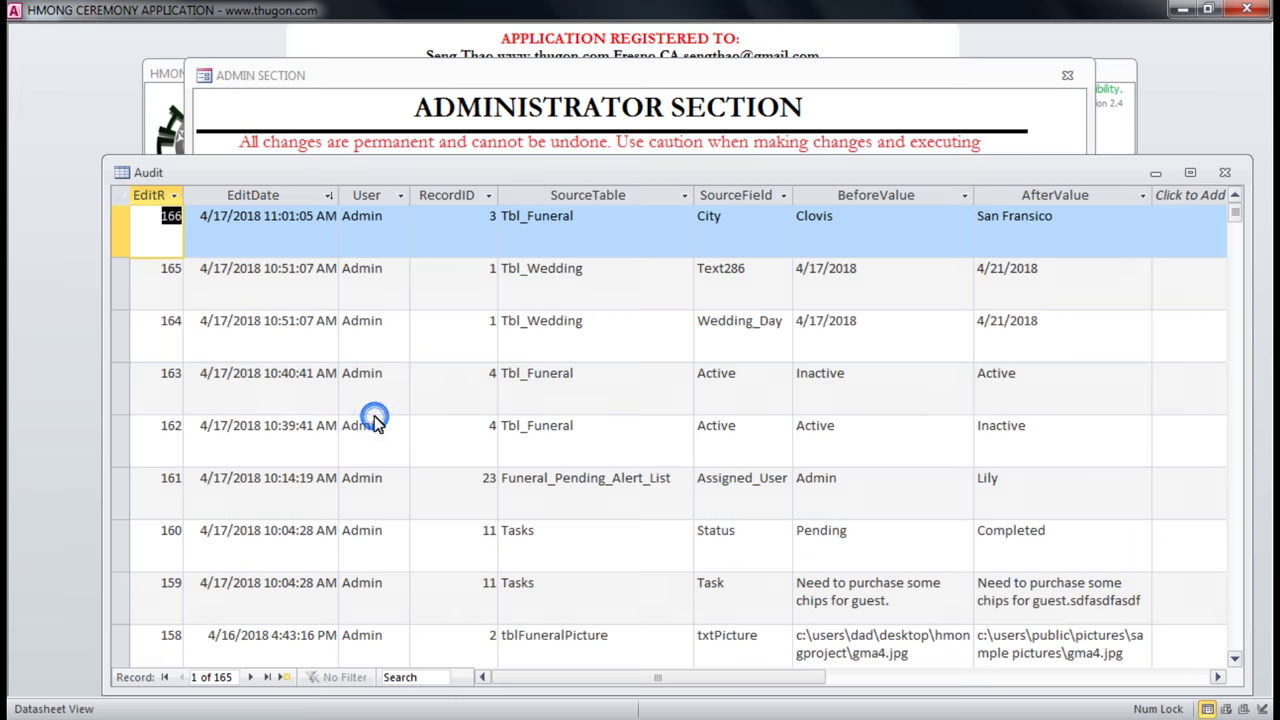
click(721, 224)
drag(947, 179, 857, 123)
drag(753, 167, 689, 177)
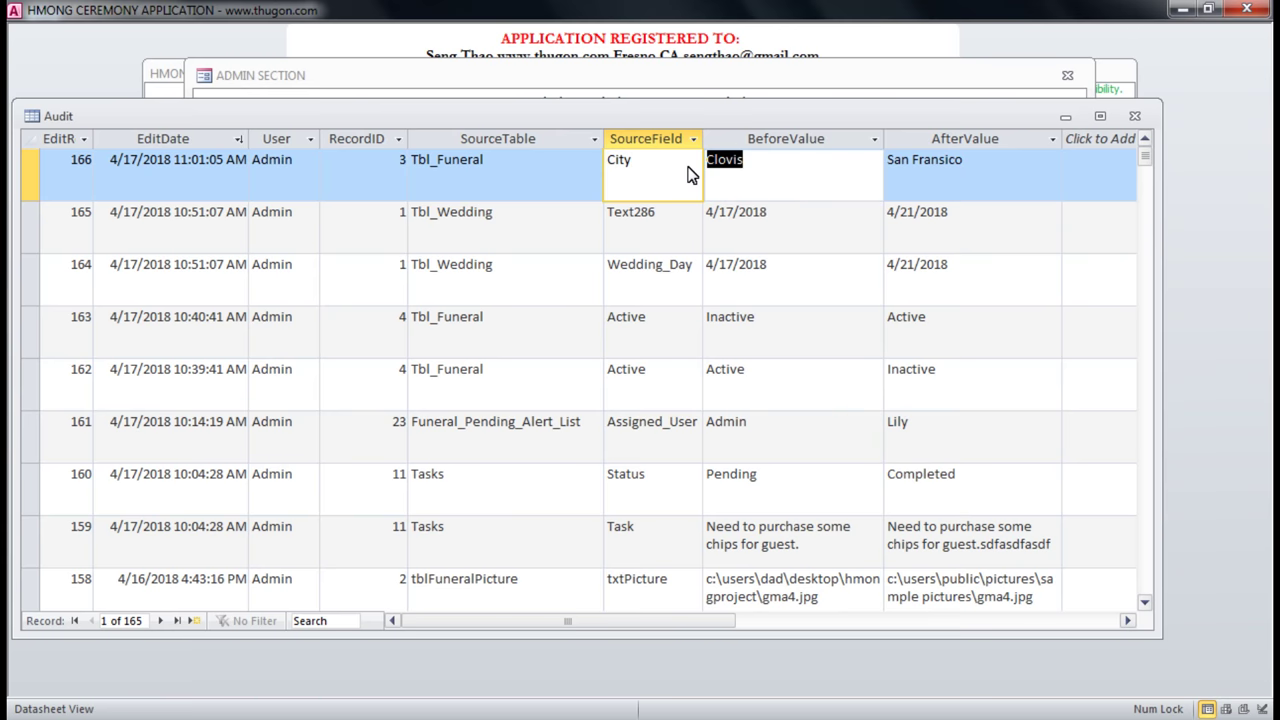
click(491, 160)
click(645, 160)
click(760, 165)
double_click(771, 160)
click(994, 172)
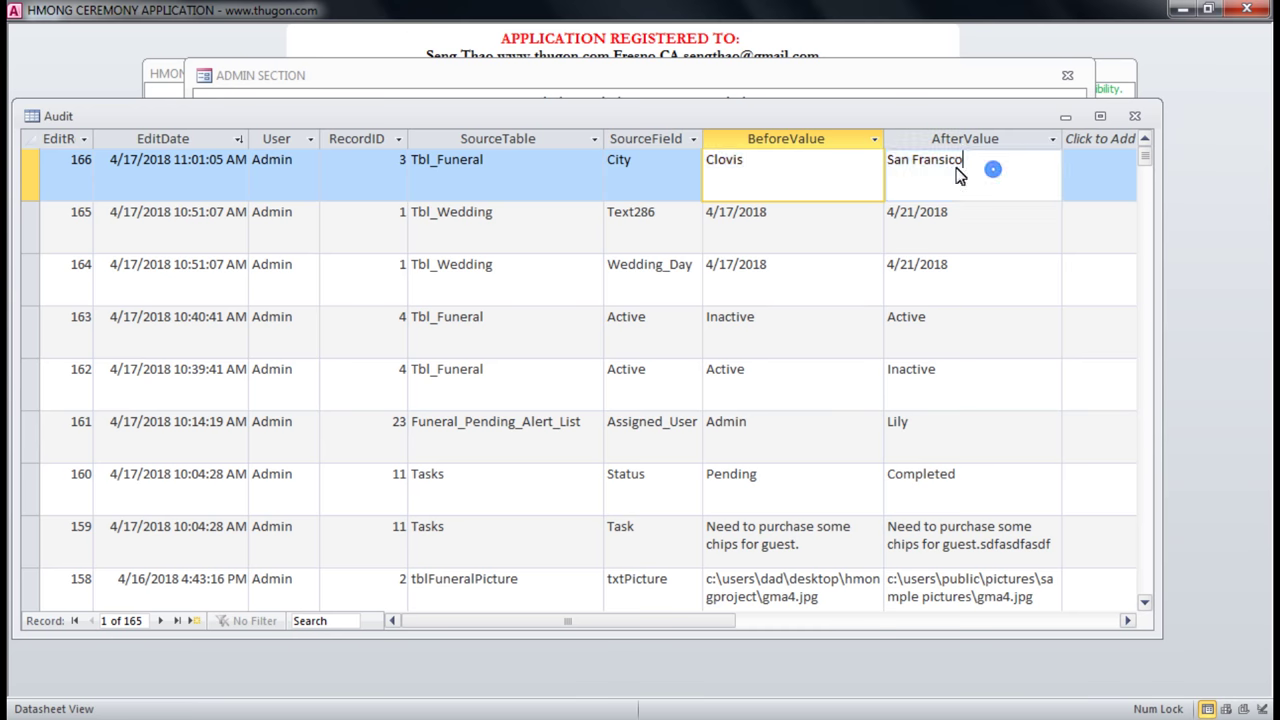
drag(994, 172, 877, 172)
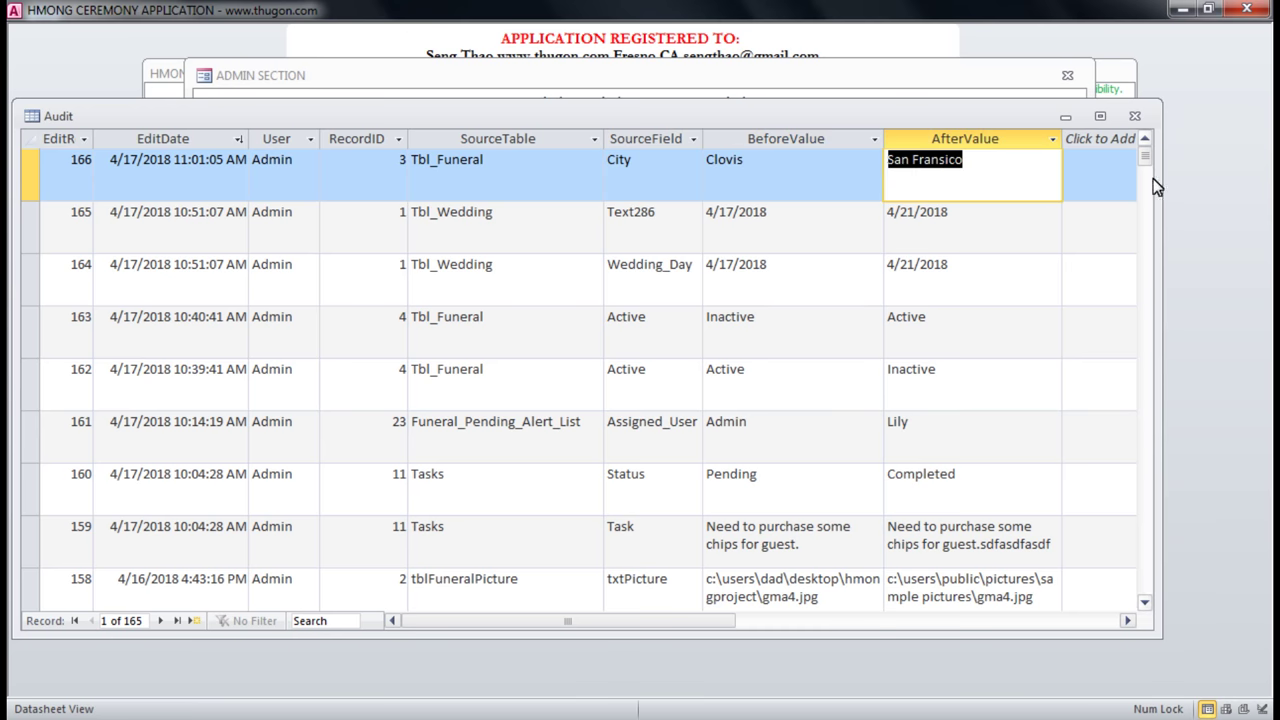
click(1134, 116)
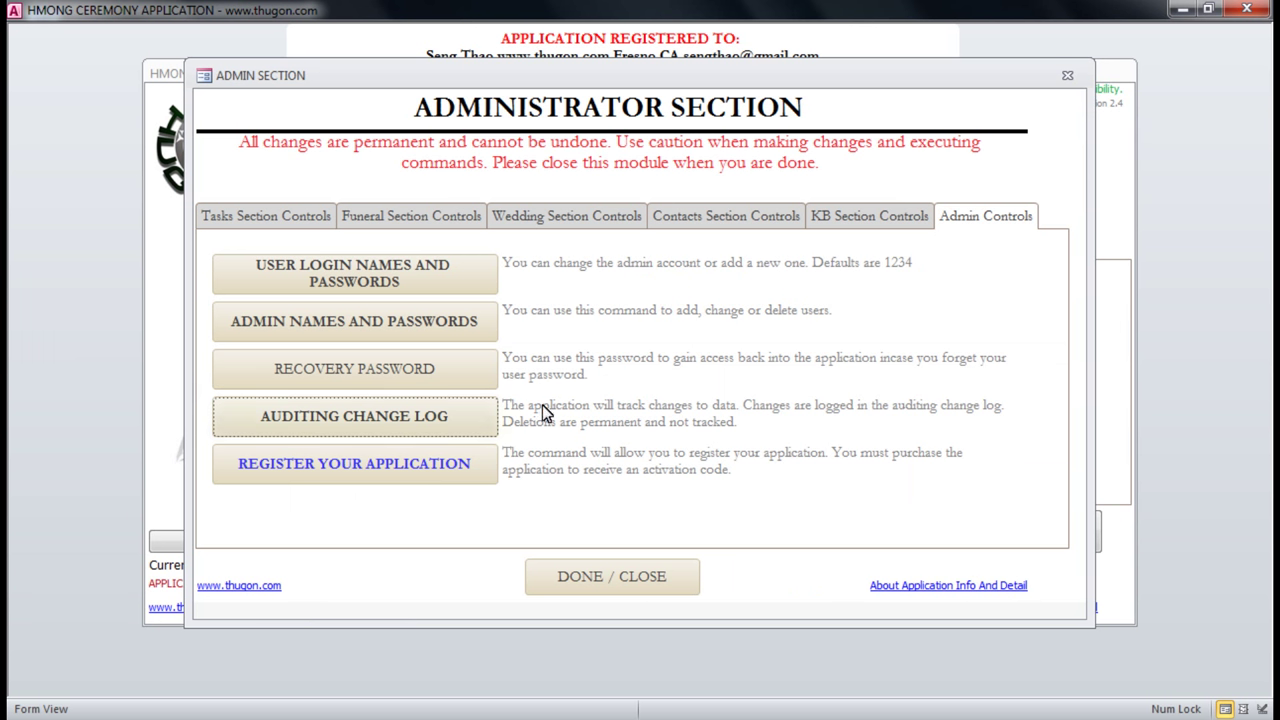
drag(840, 88, 934, 130)
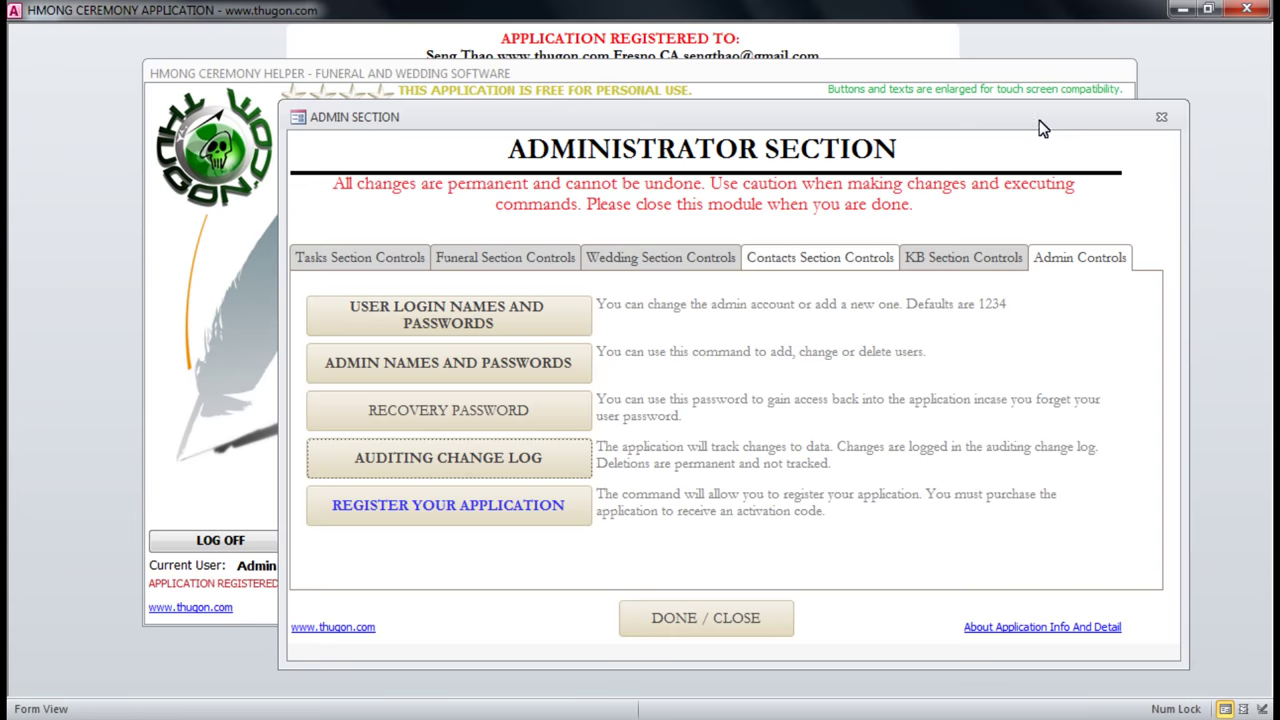
Attempt application registration with a password, then close the registration and Admin Section windows.
drag(1040, 124, 1085, 134)
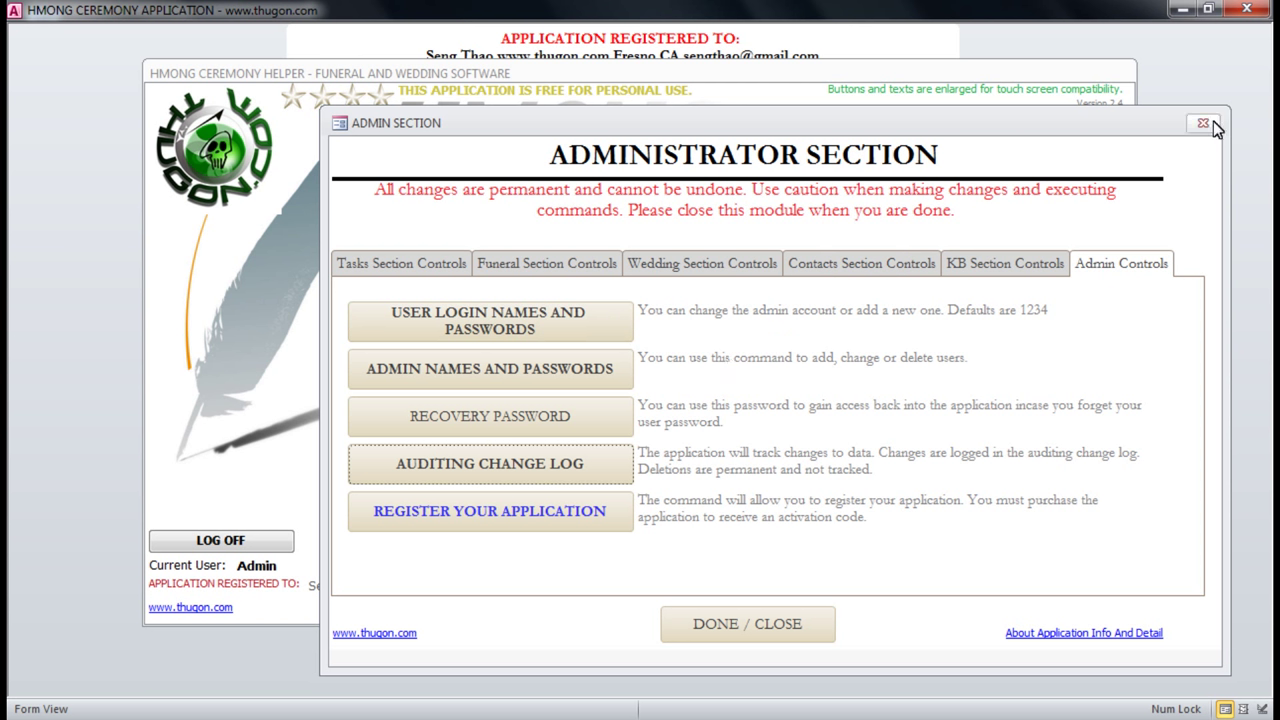
click(479, 521)
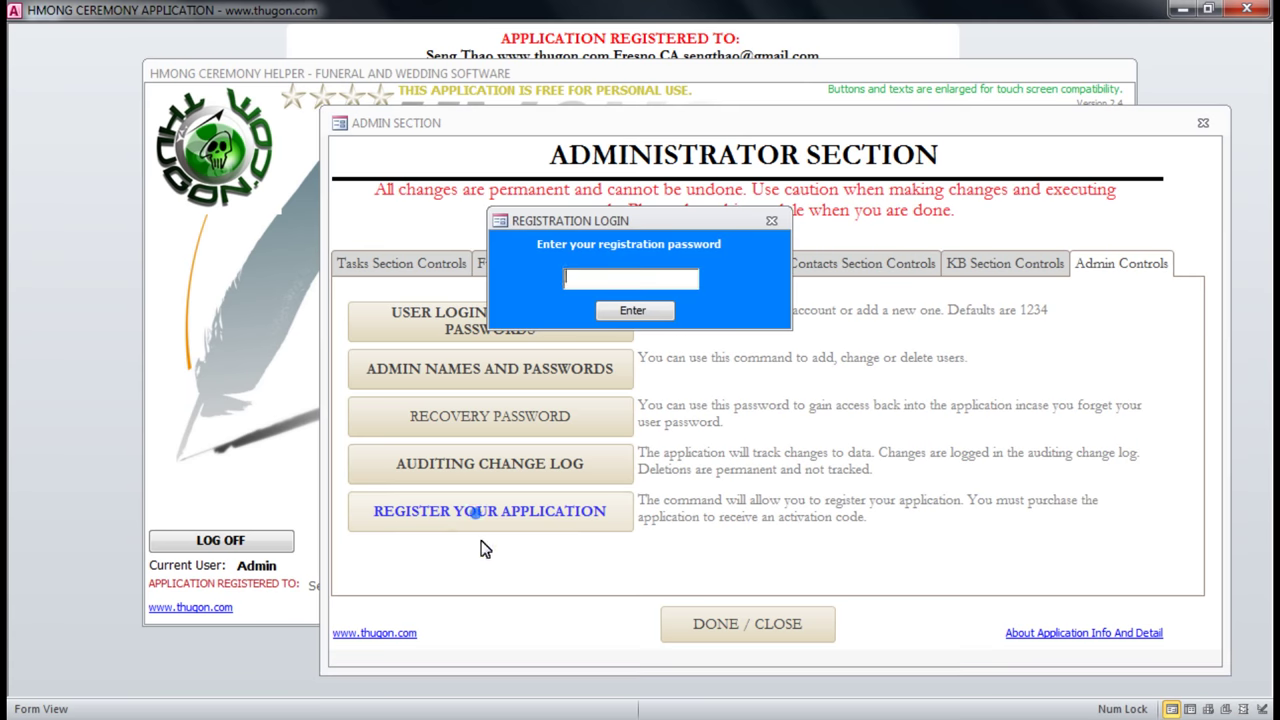
text(*)
click(655, 316)
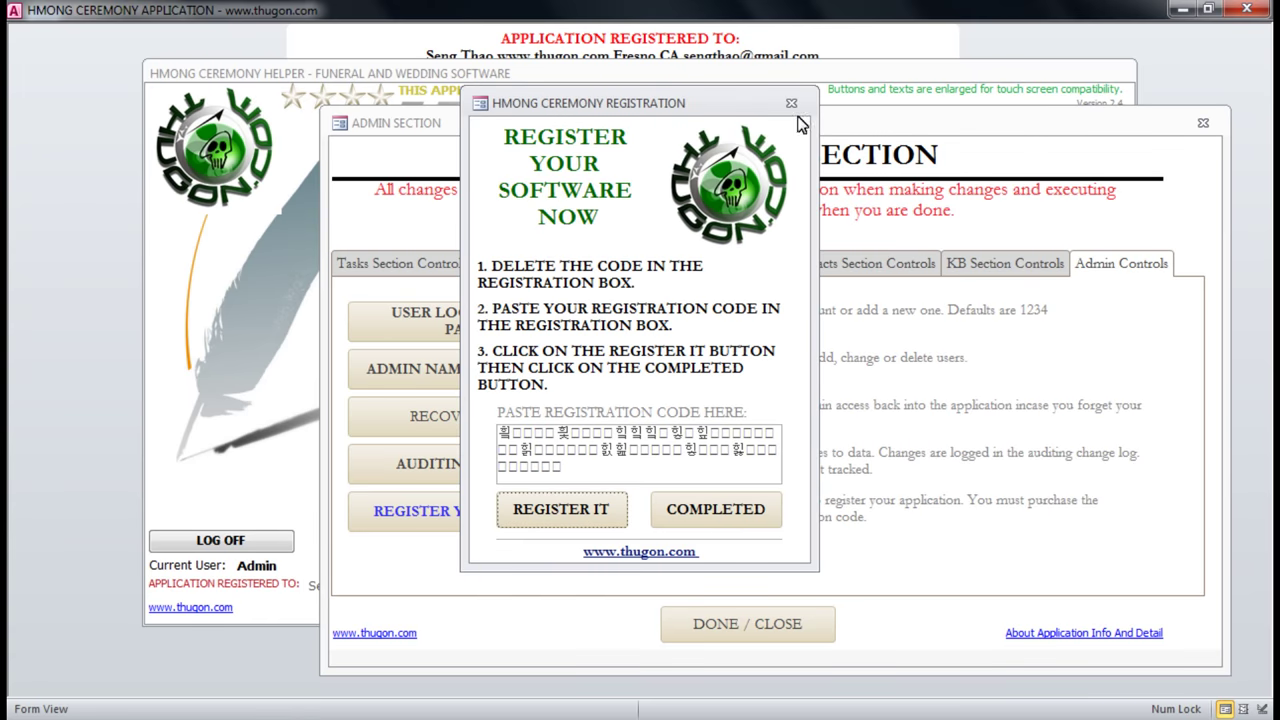
click(791, 104)
click(1202, 123)
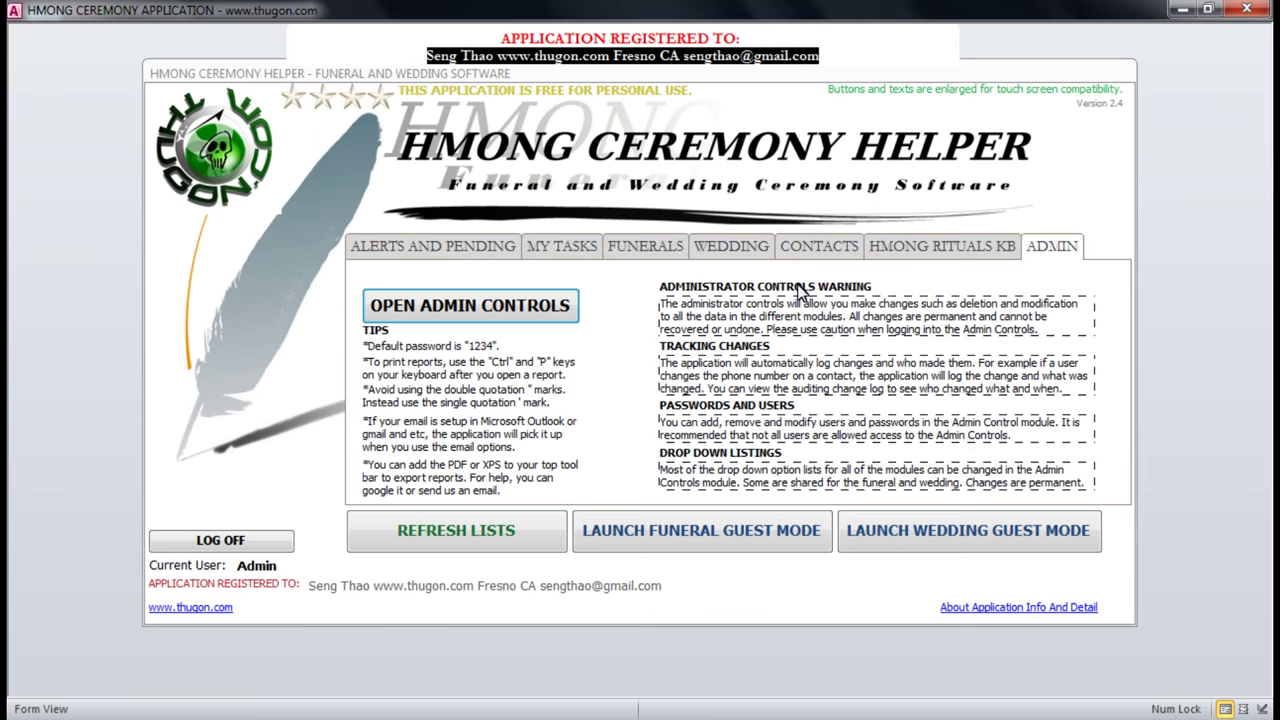
Open the first active wedding and show its Songs section.
click(650, 250)
click(751, 256)
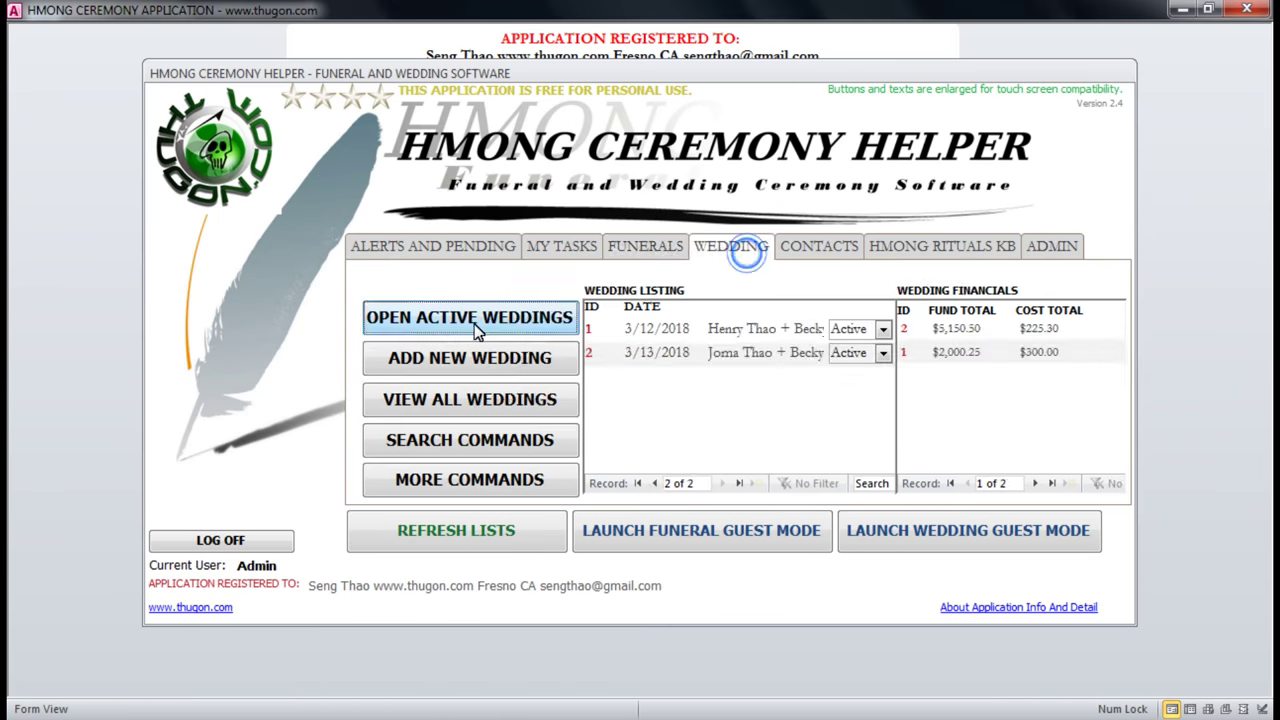
click(477, 317)
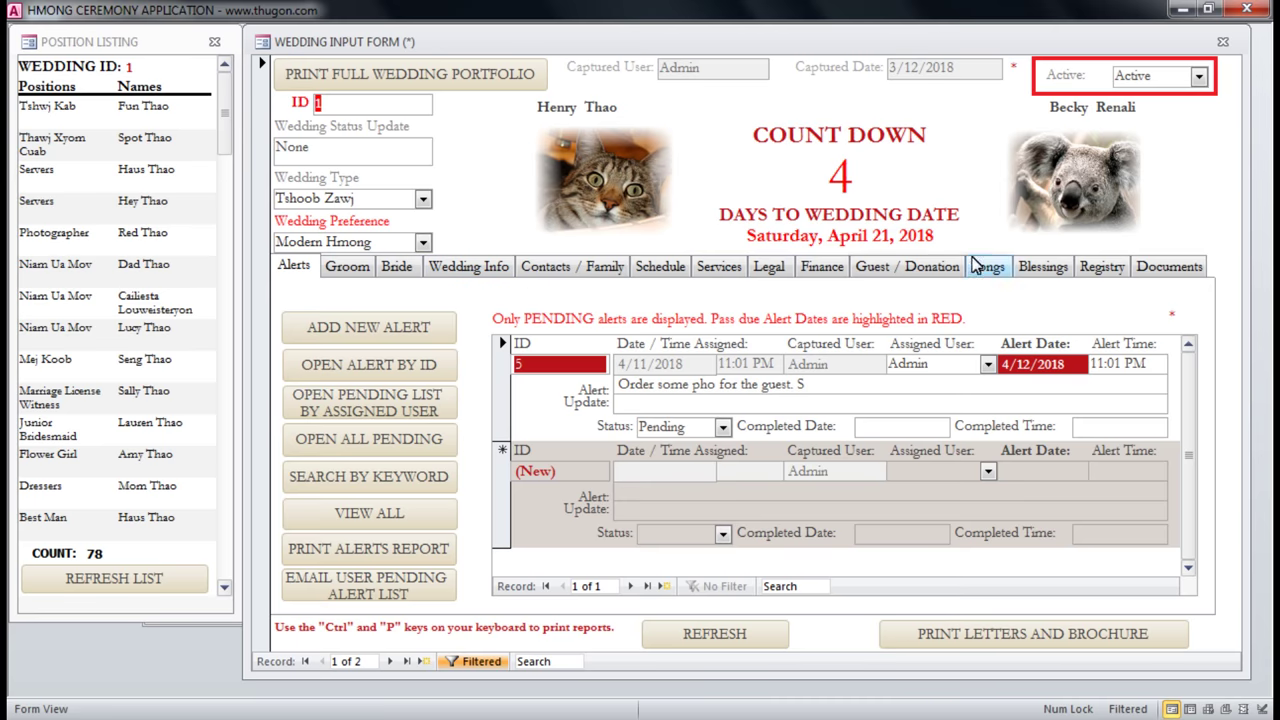
click(1002, 268)
Preview the Wedding Song Report, zooming into its details and footer, then close it.
click(995, 584)
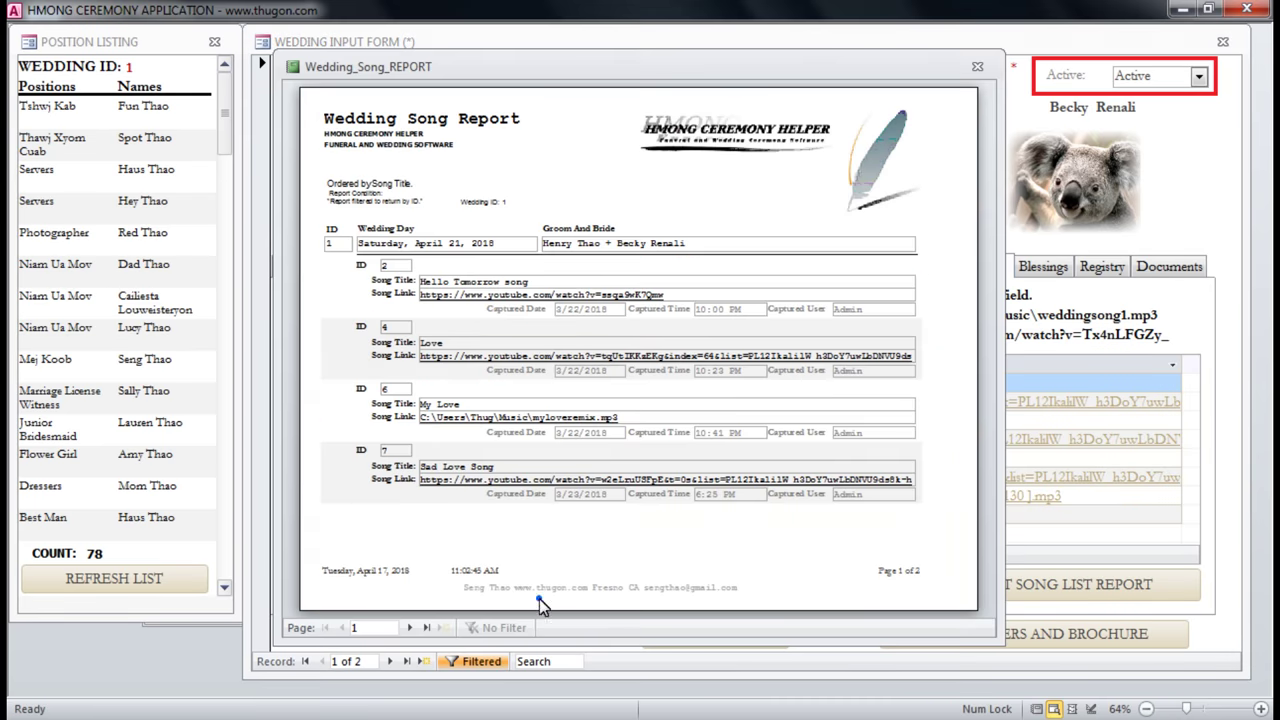
click(540, 603)
click(729, 576)
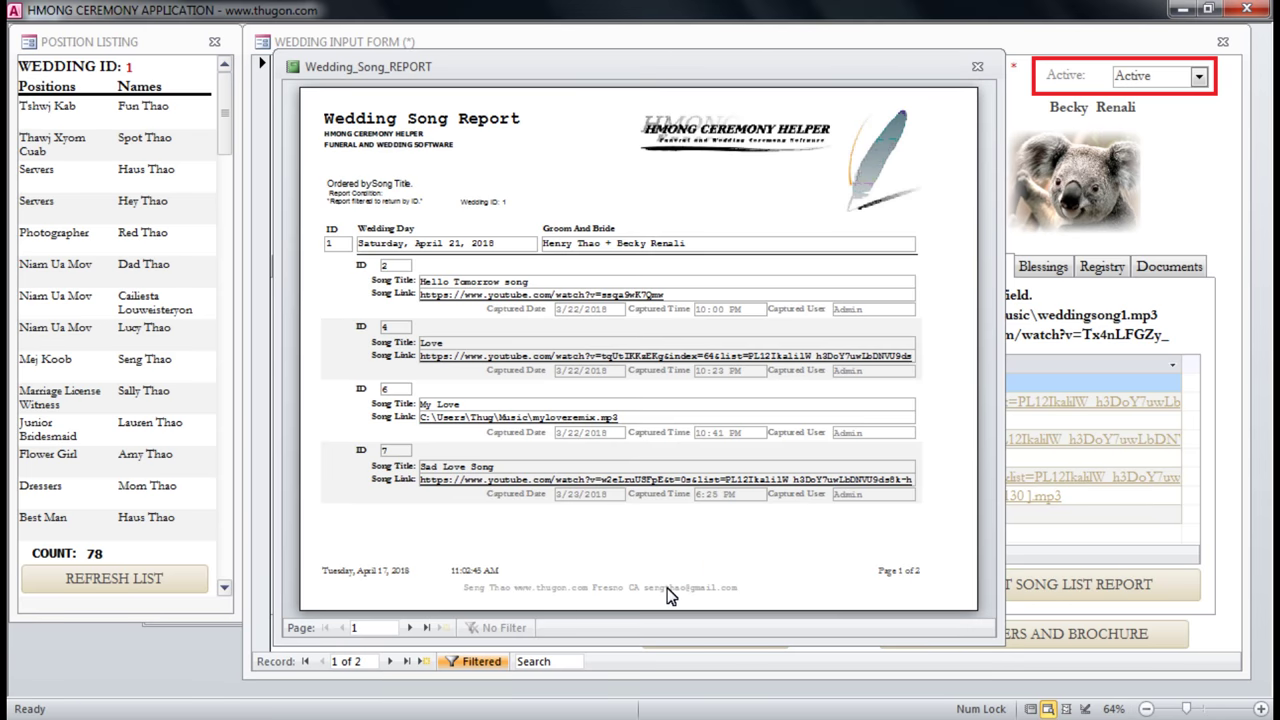
click(654, 597)
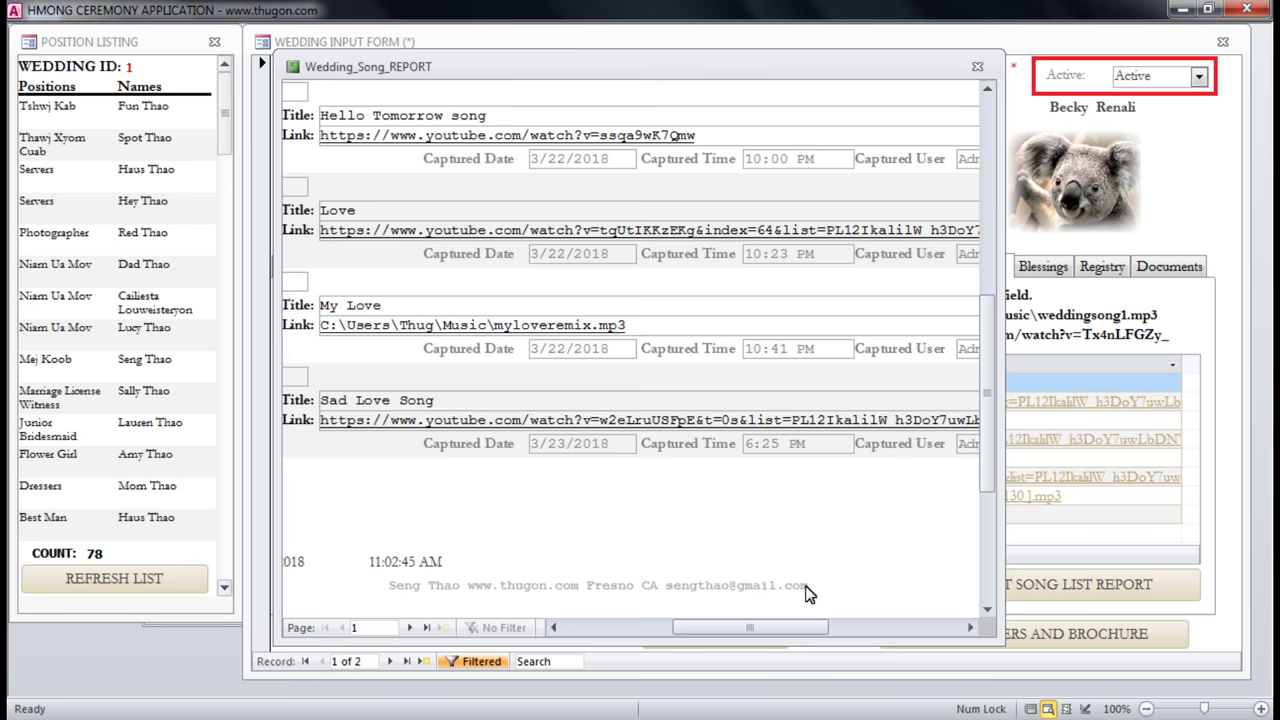
click(717, 585)
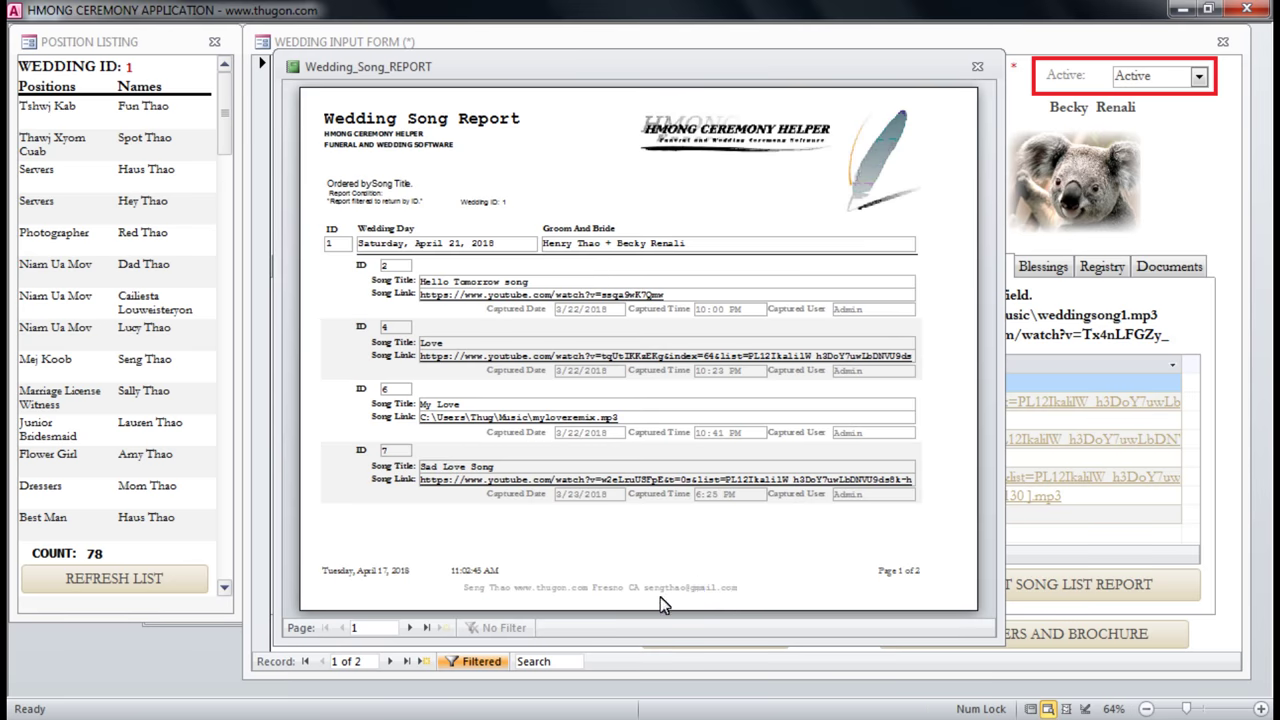
click(977, 67)
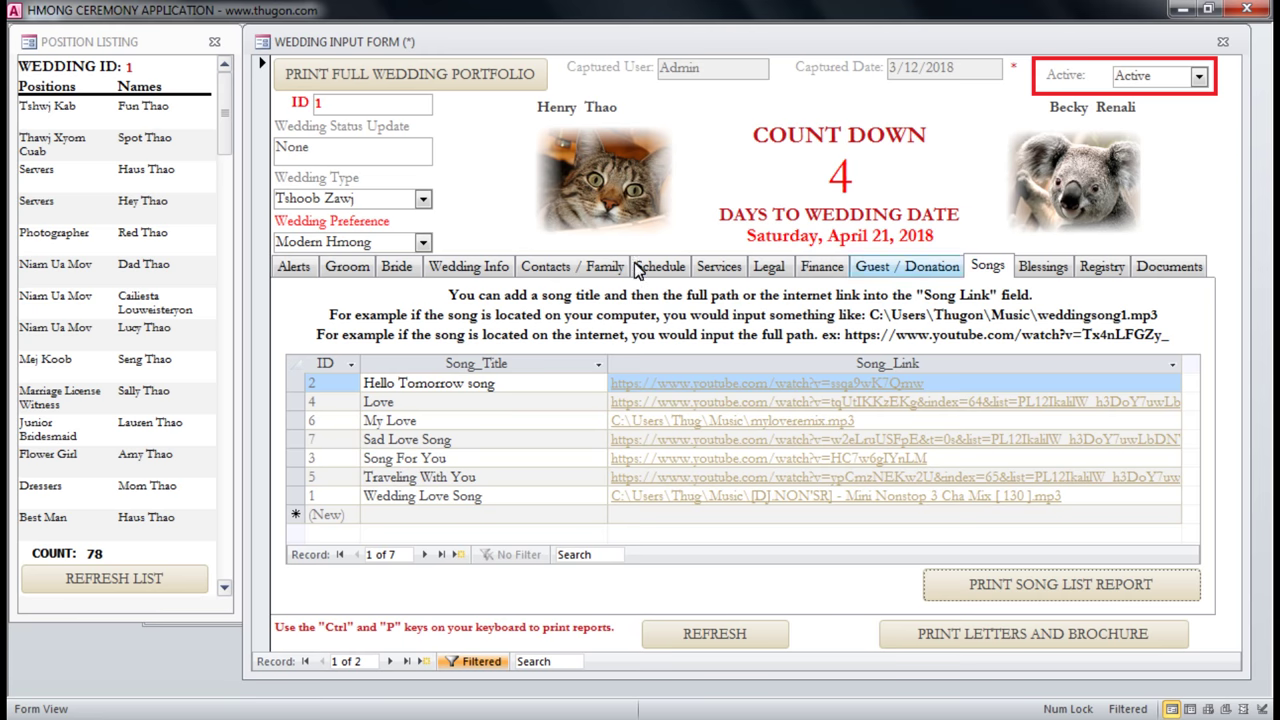
Show the Wedding Info section and preview the wedding notification letter.
click(465, 277)
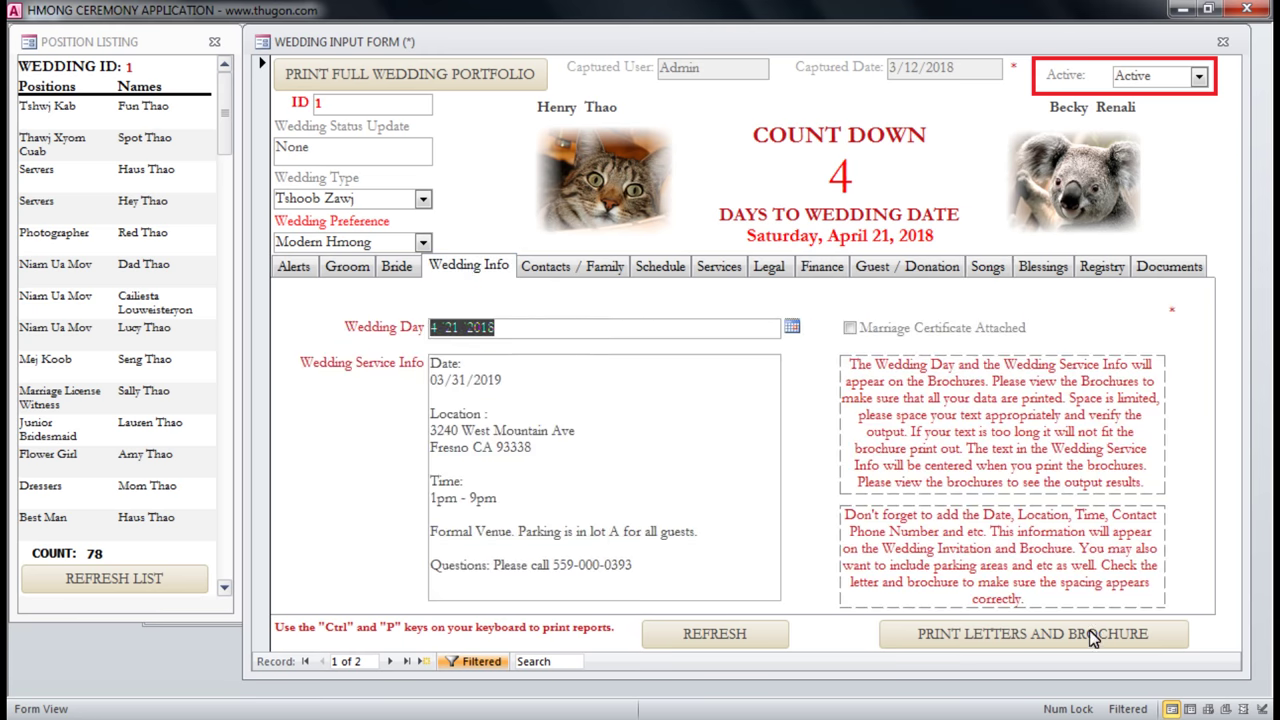
click(1062, 633)
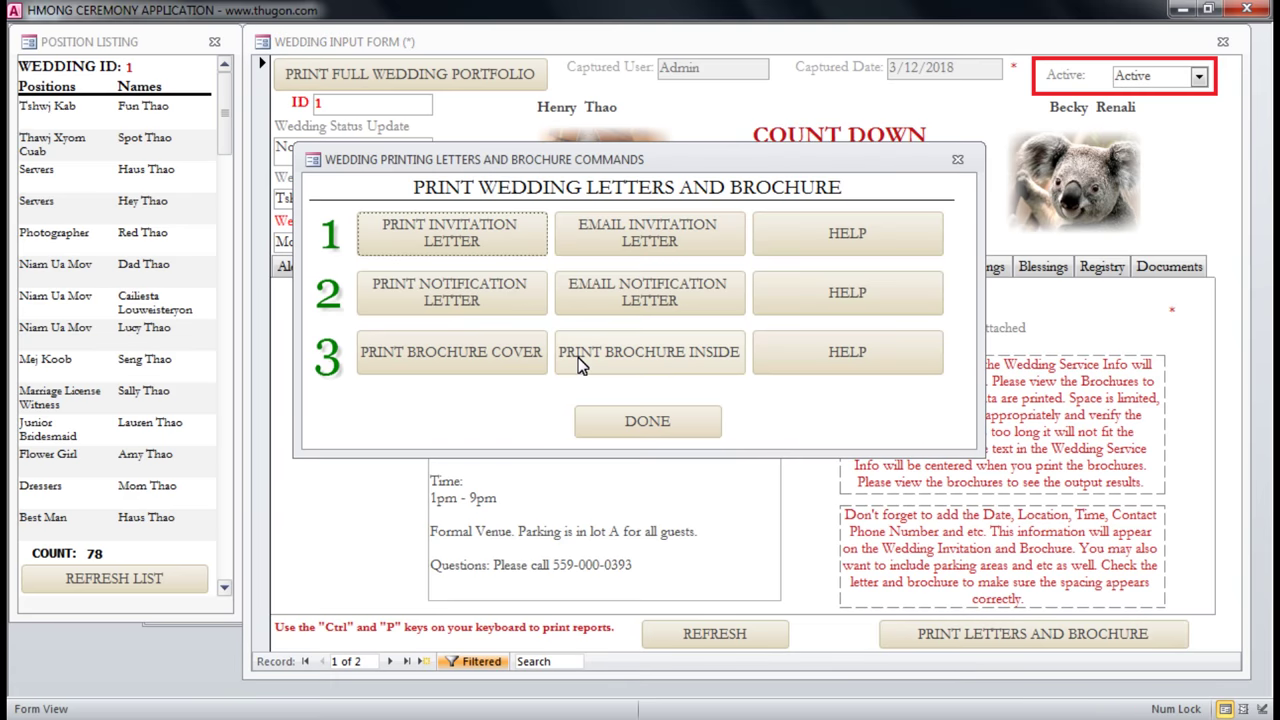
click(957, 159)
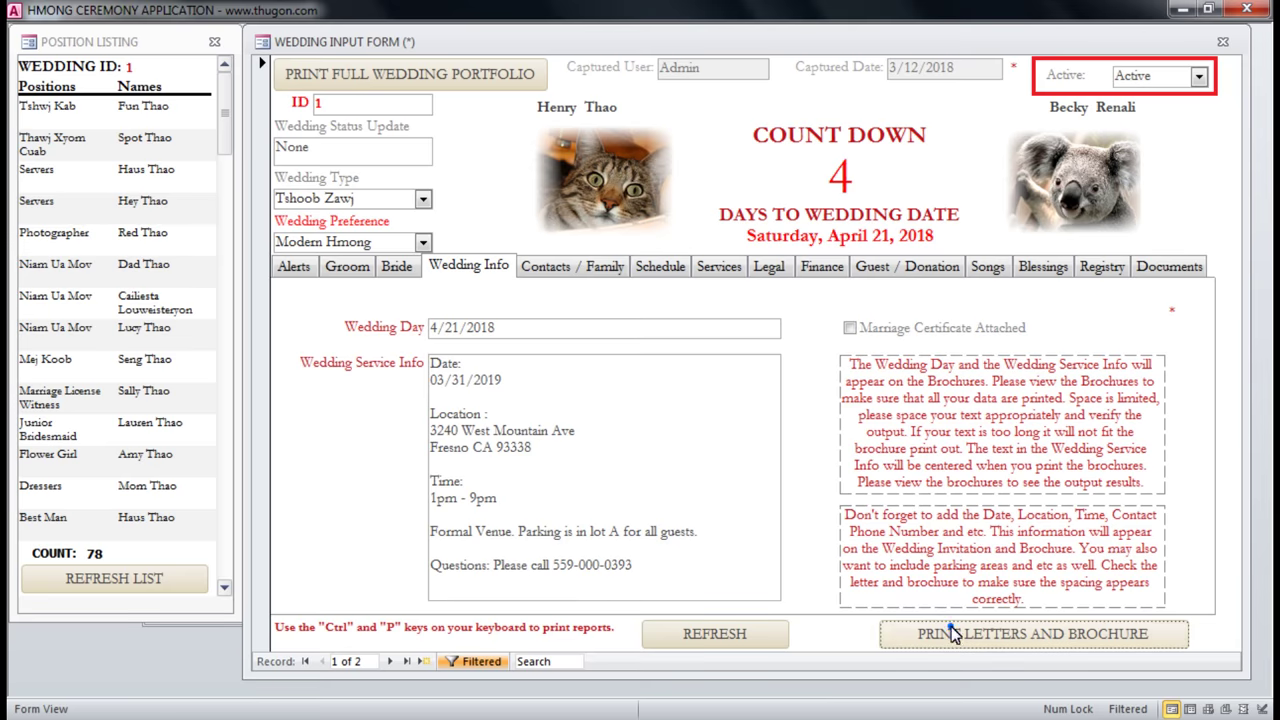
click(945, 632)
click(418, 305)
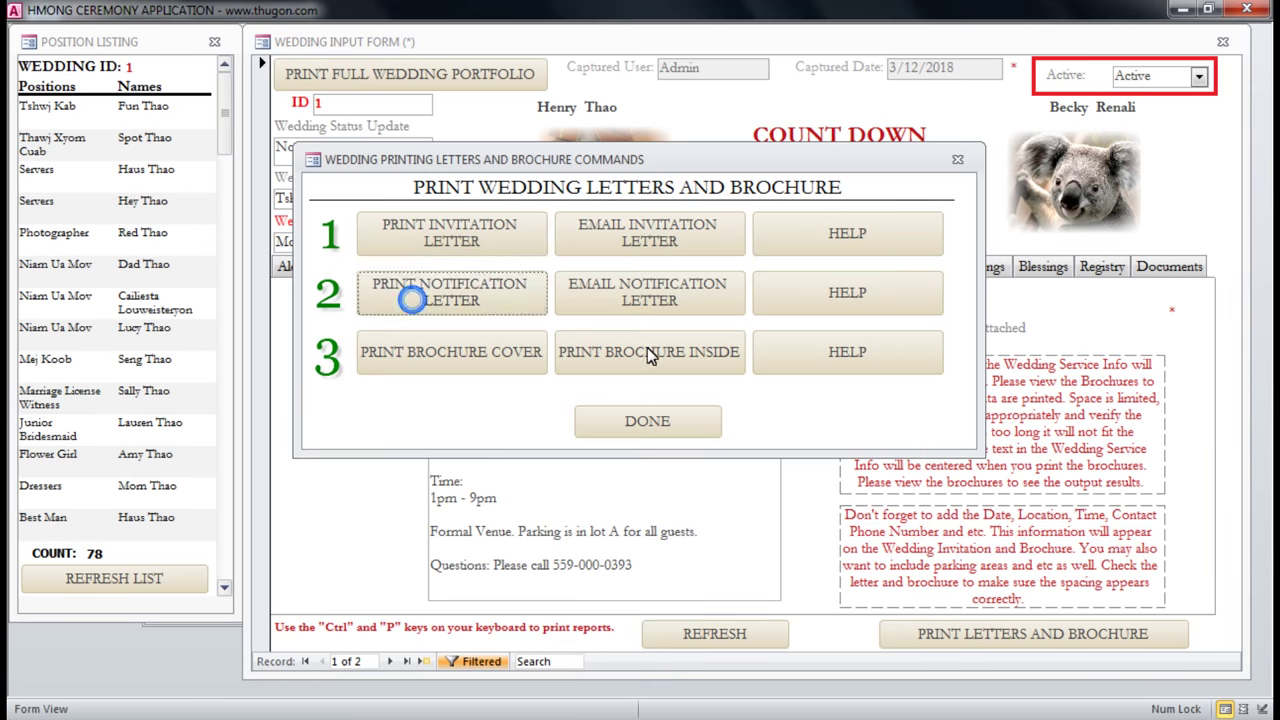
Zoom through the notification letter, then close the preview, printing options and wedding record.
click(605, 592)
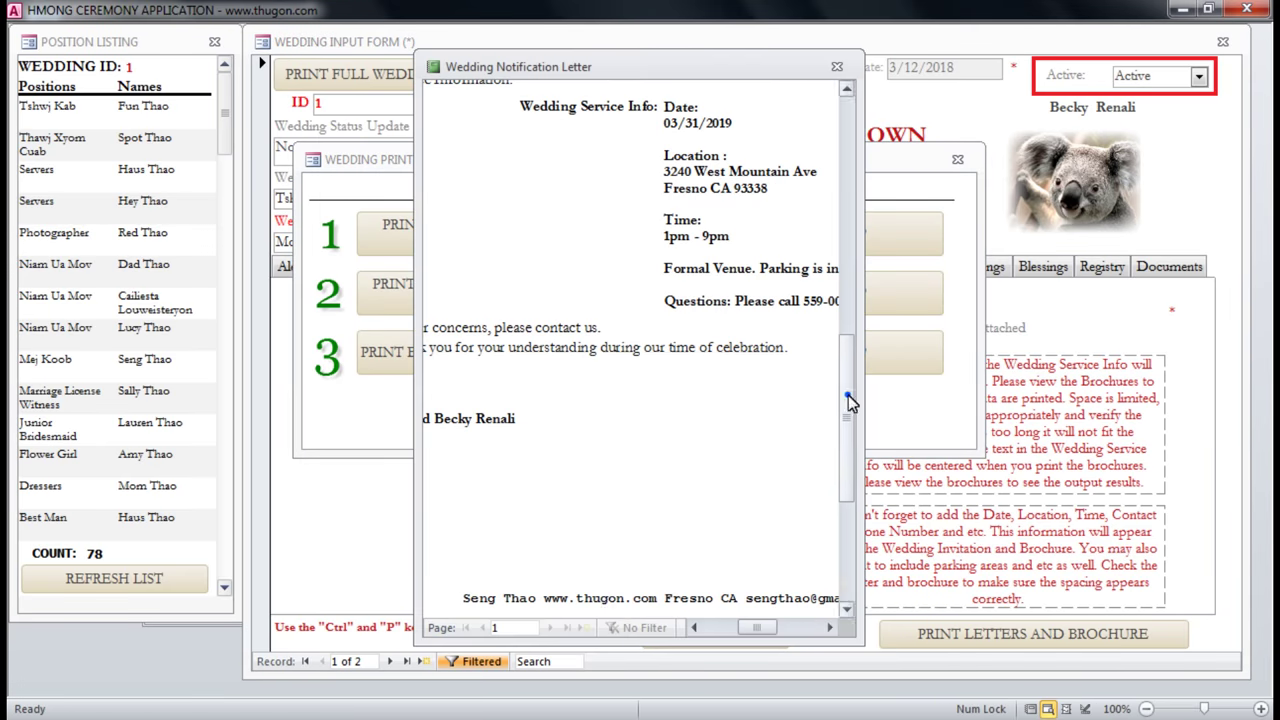
drag(848, 395, 1086, 430)
click(614, 391)
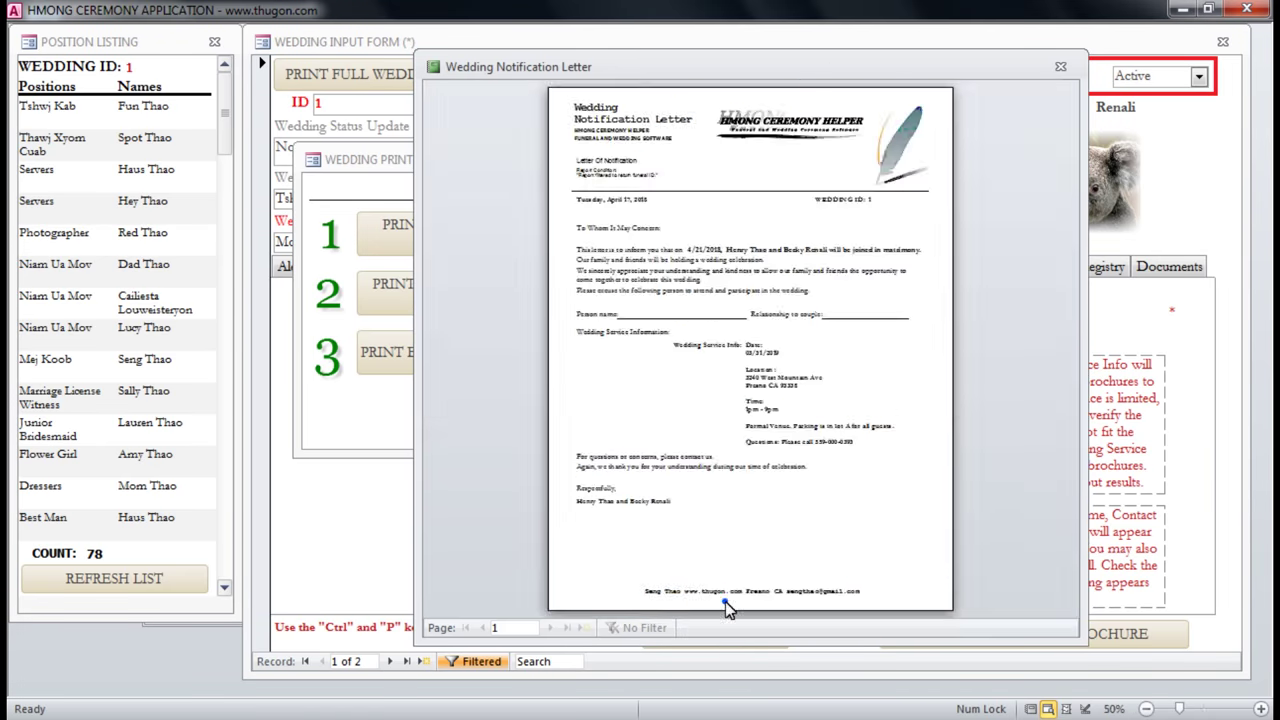
click(722, 600)
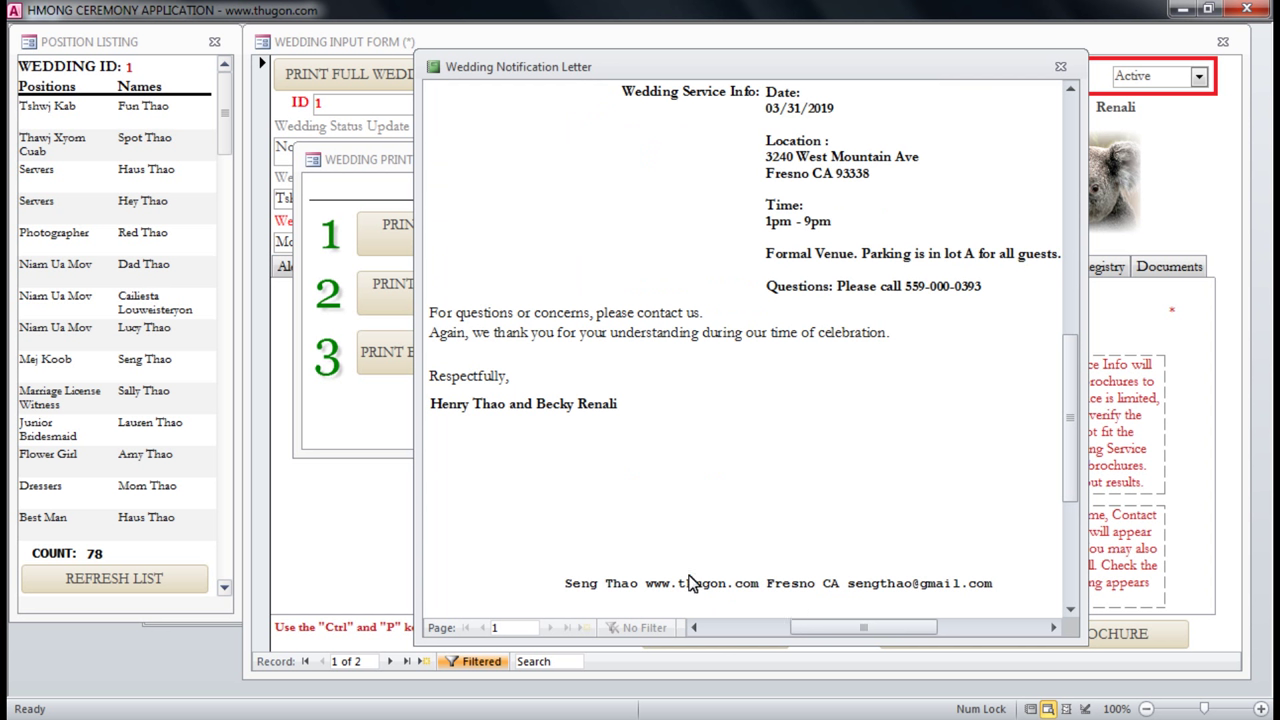
click(775, 578)
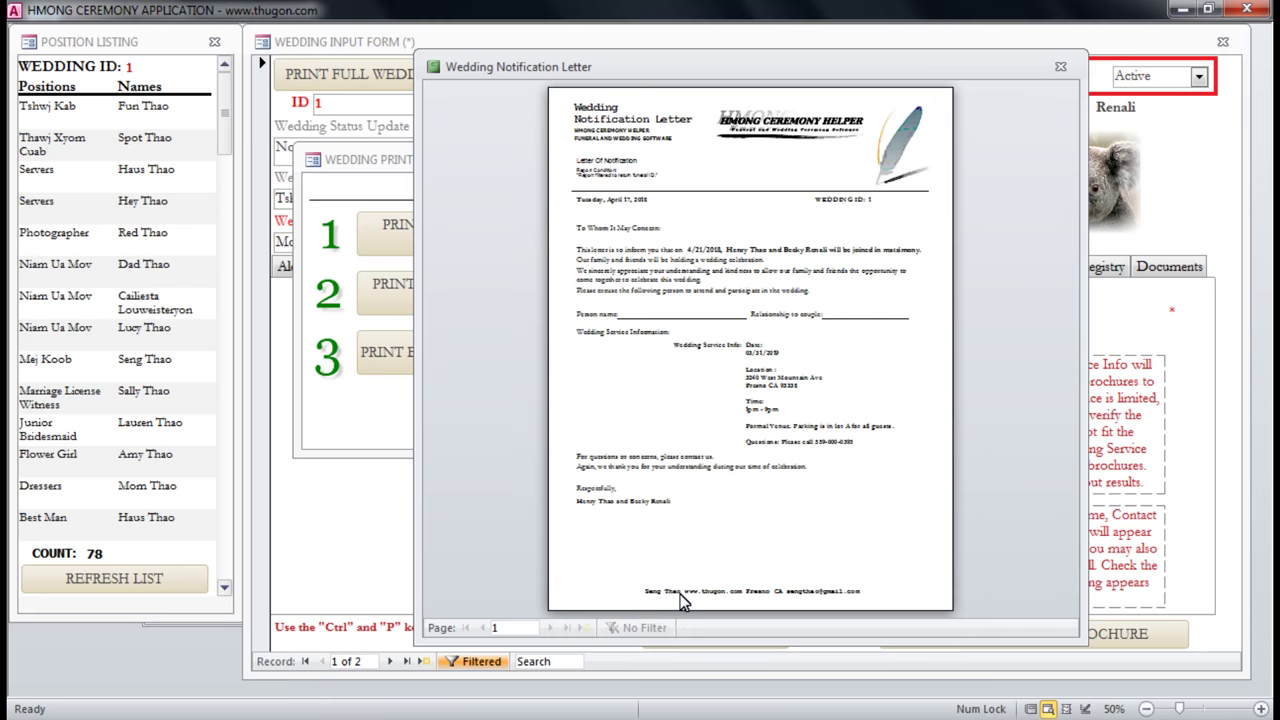
click(1058, 67)
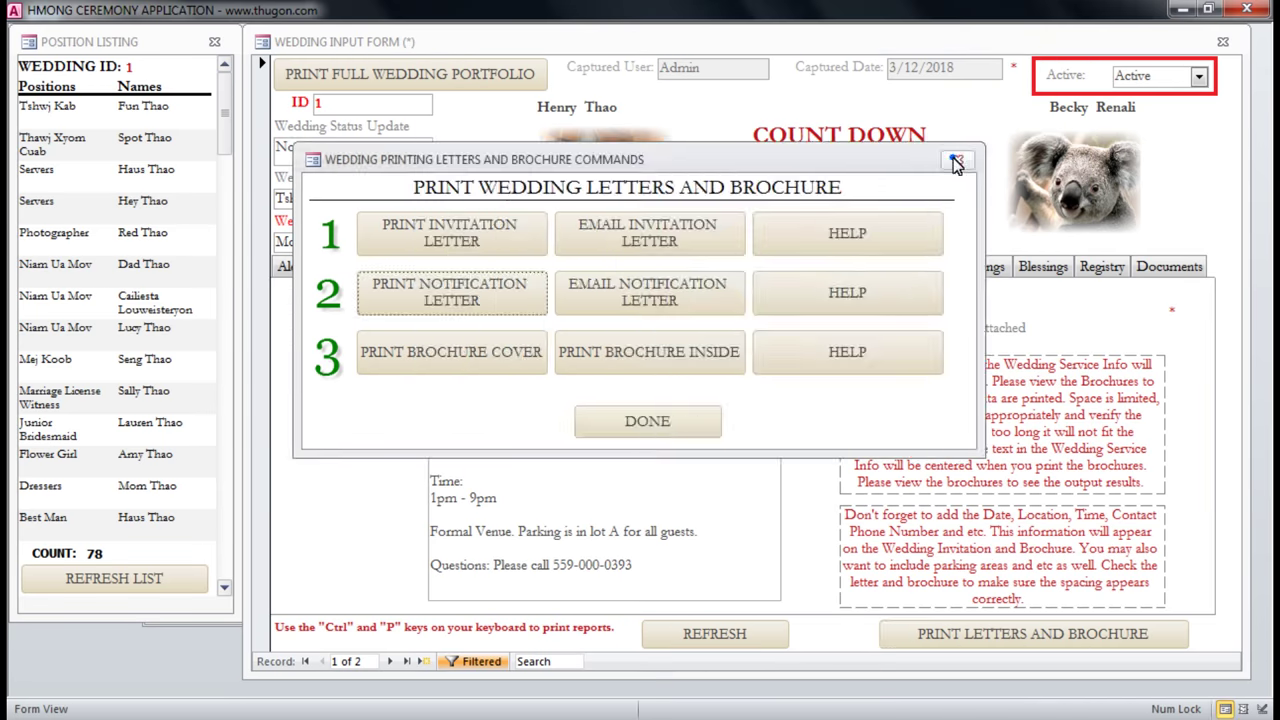
click(956, 162)
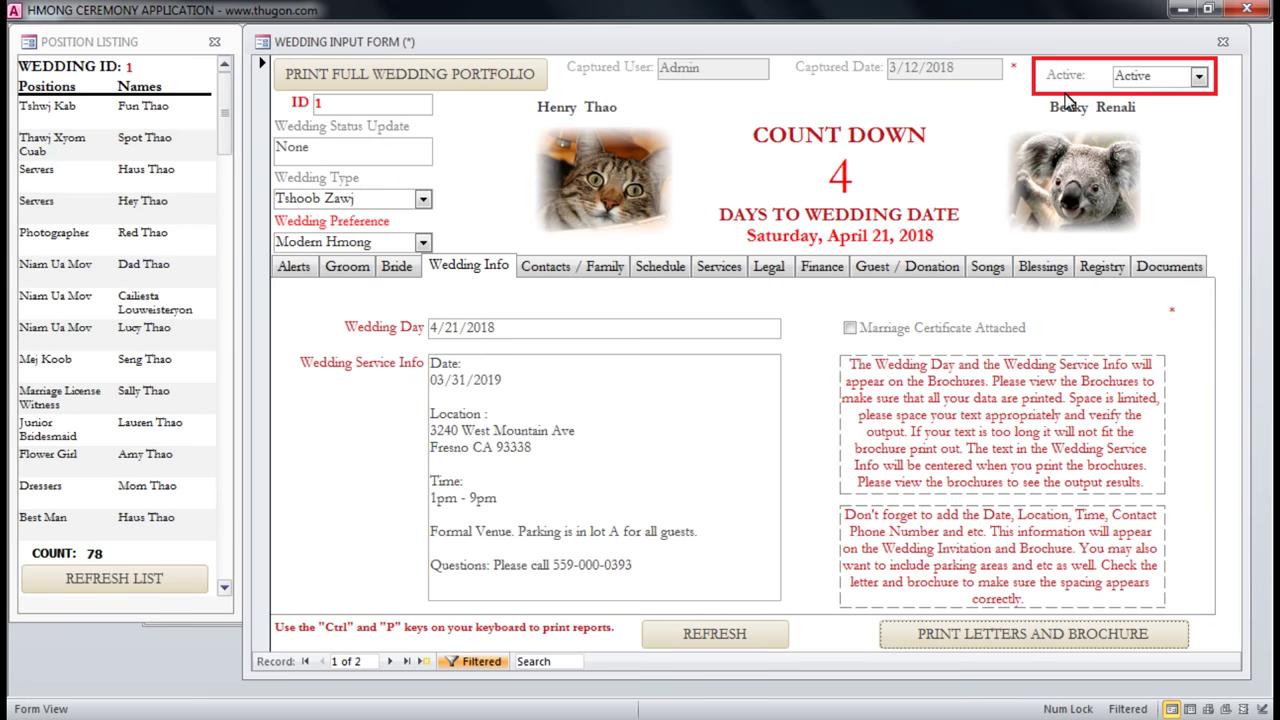
click(1222, 42)
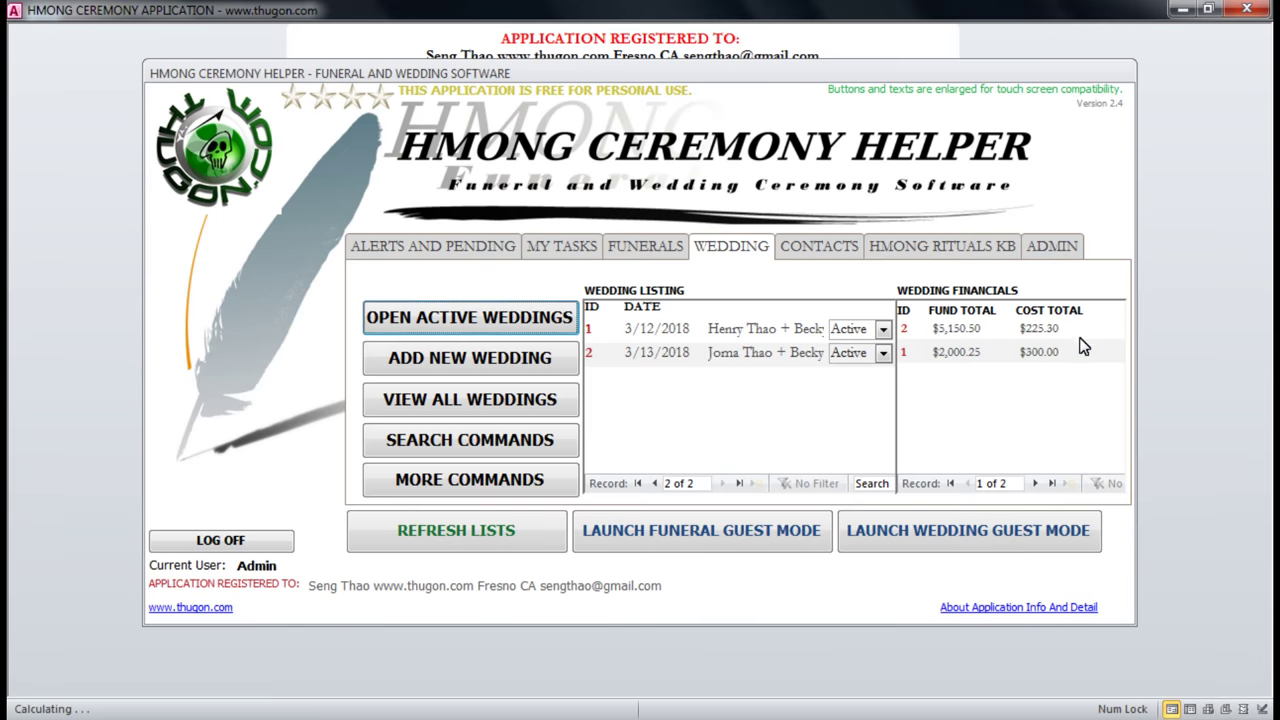
click(1052, 250)
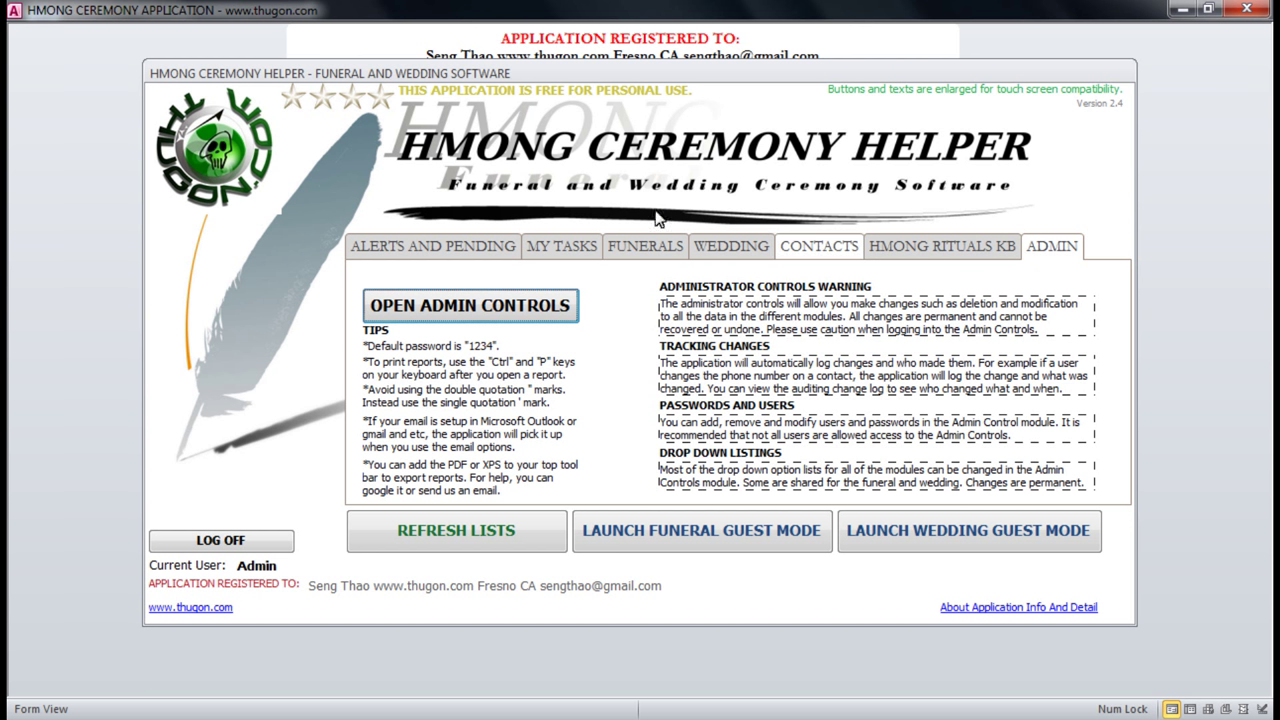
Log in to the admin controls as Administrator with the administrator password.
click(527, 314)
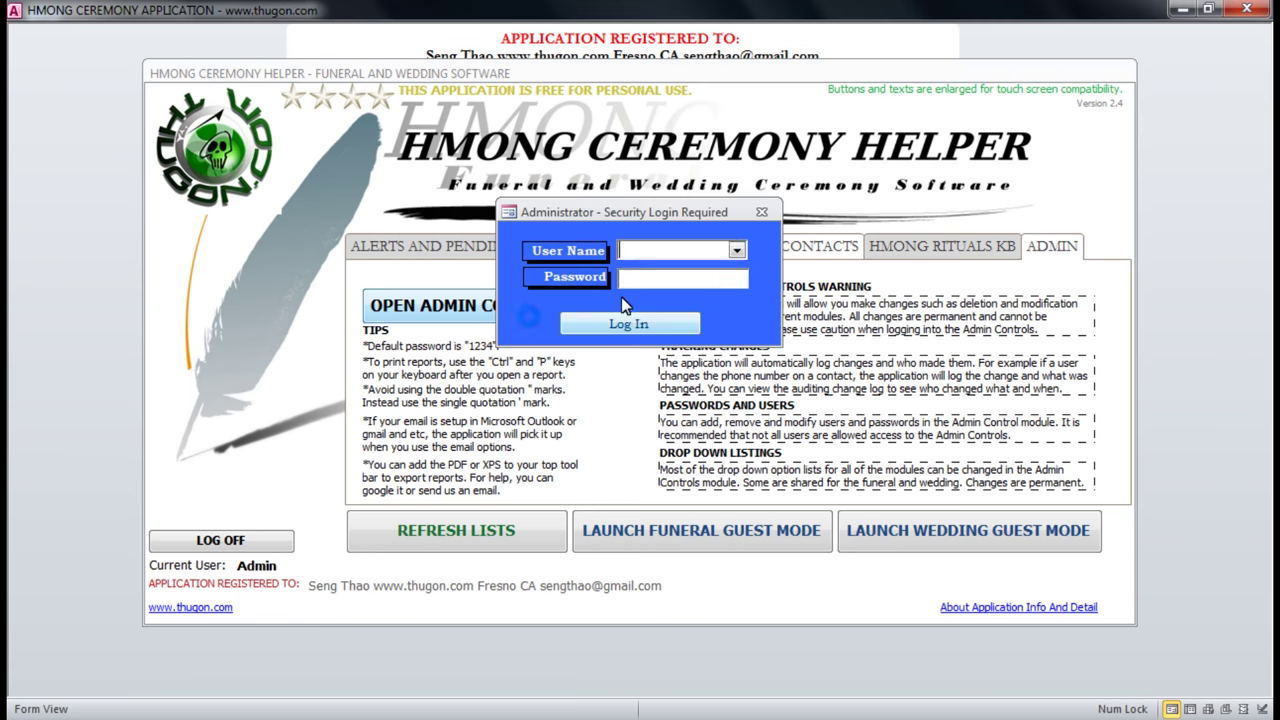
click(738, 252)
click(713, 283)
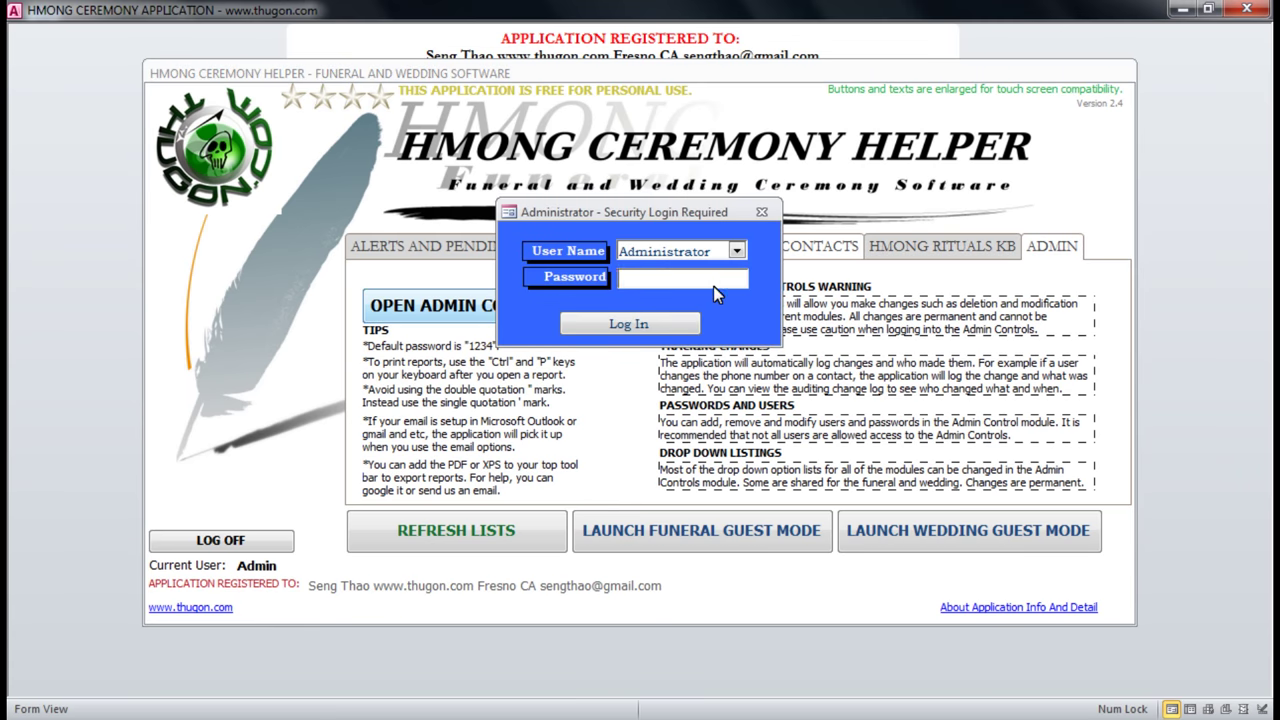
text(1234)
click(651, 319)
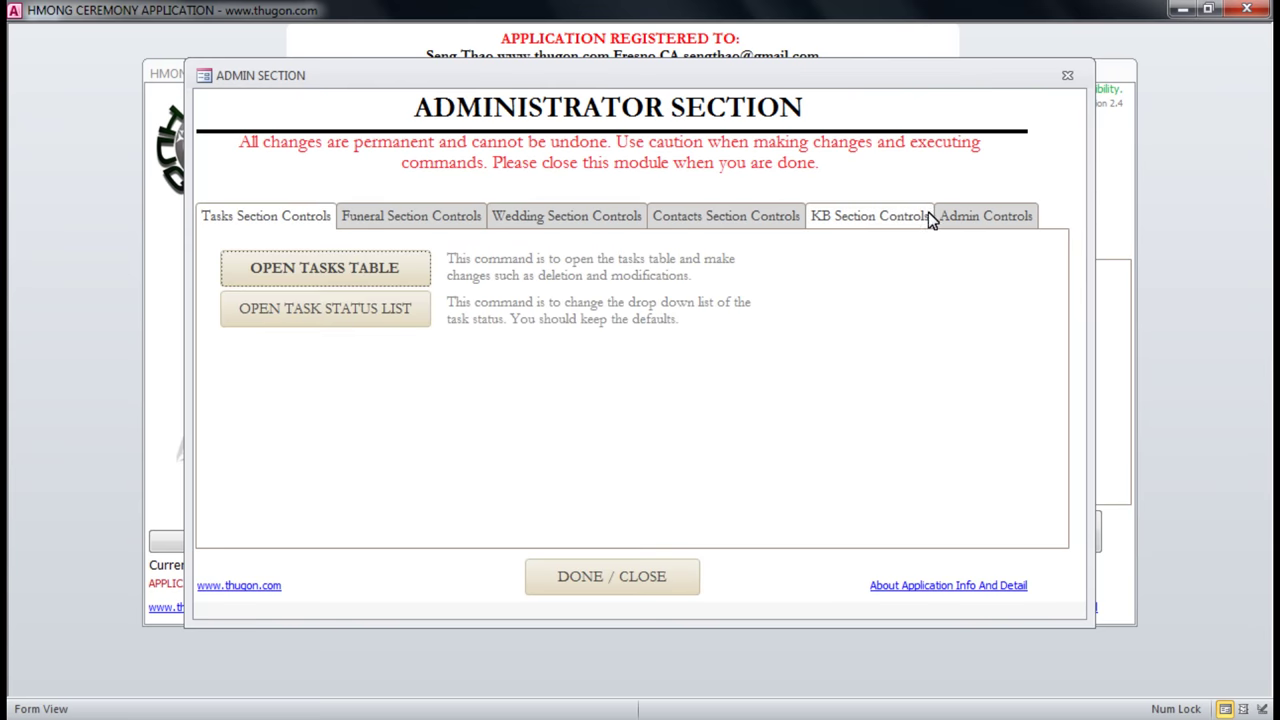
Review the User Login Names and Admin Names password setups, then reopen User Login Names.
click(996, 218)
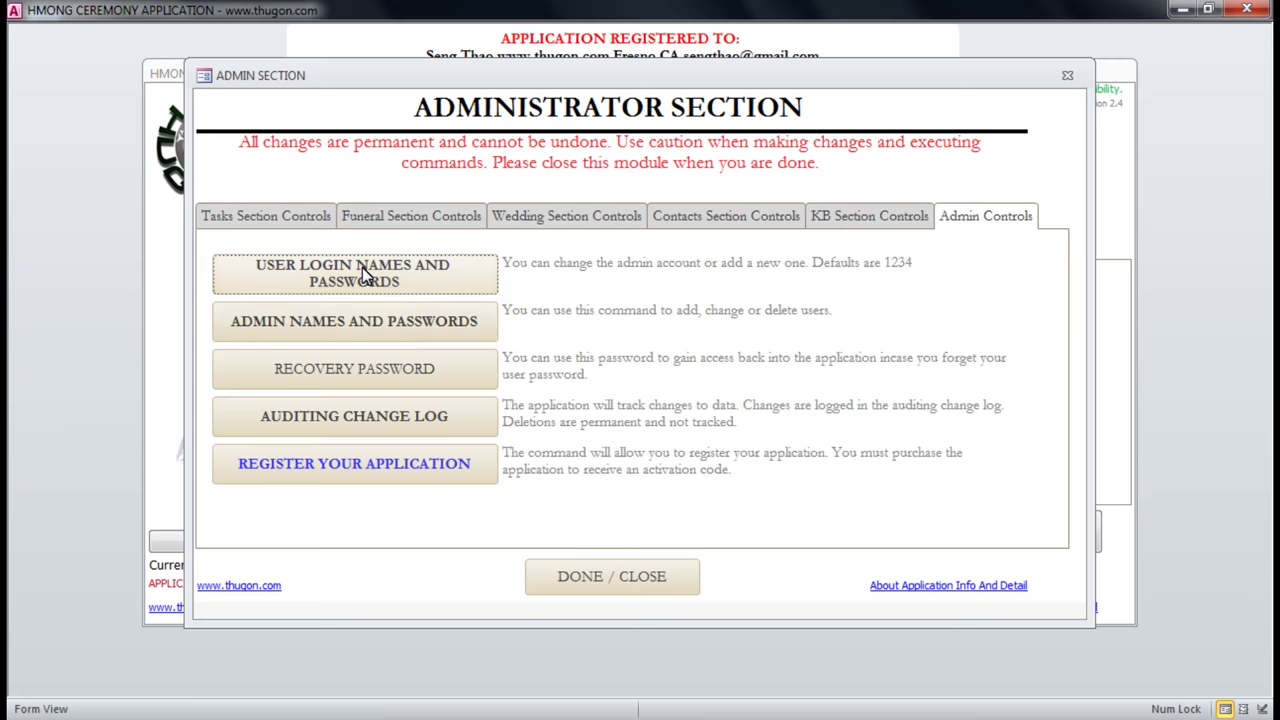
click(395, 279)
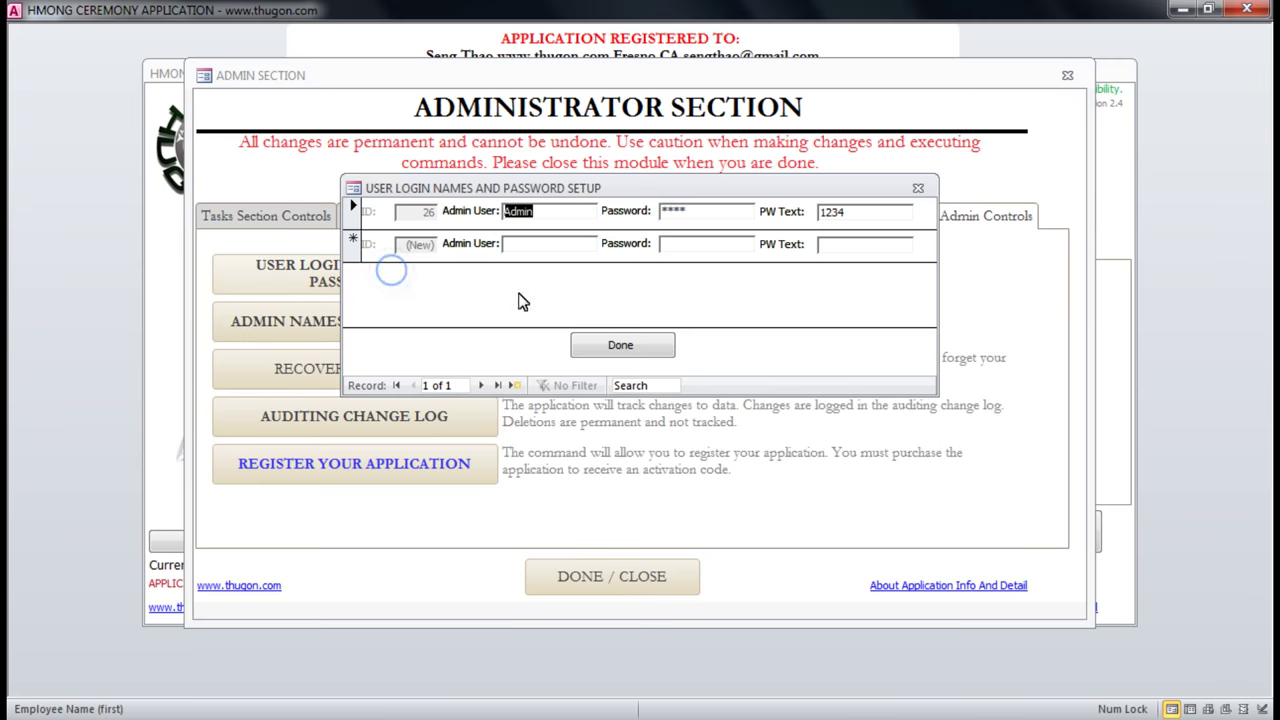
click(540, 245)
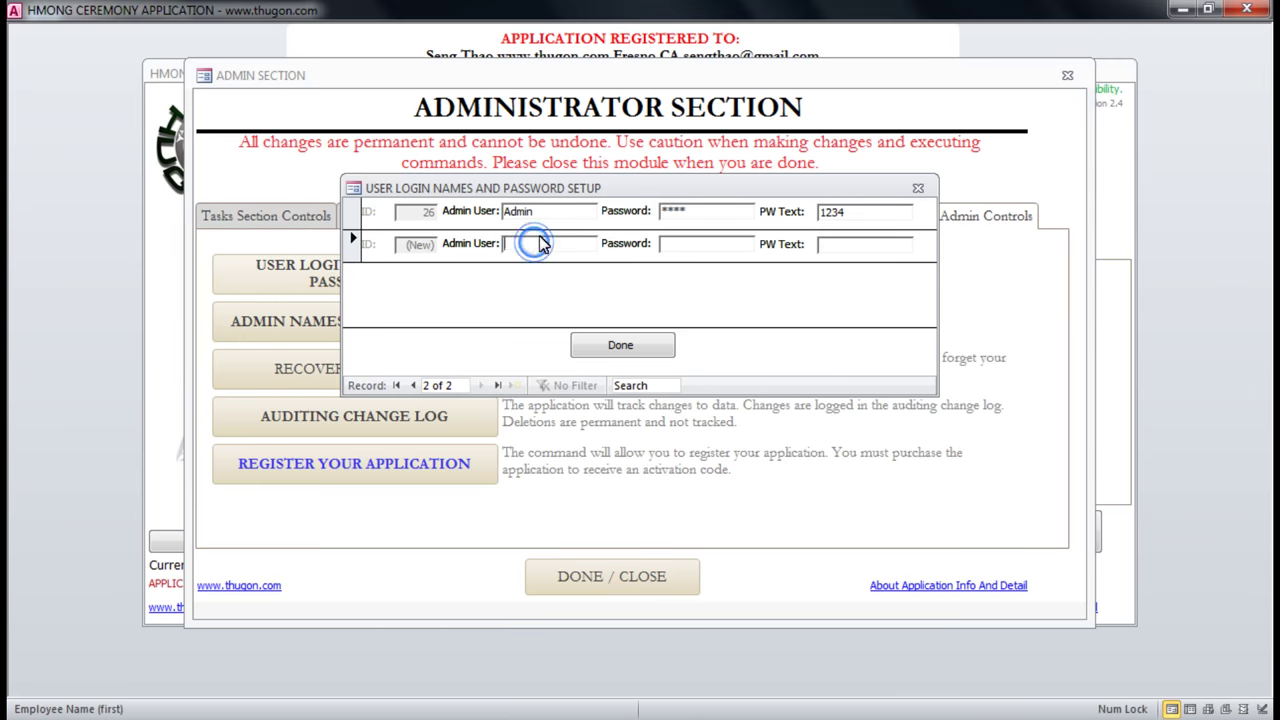
click(918, 189)
click(337, 325)
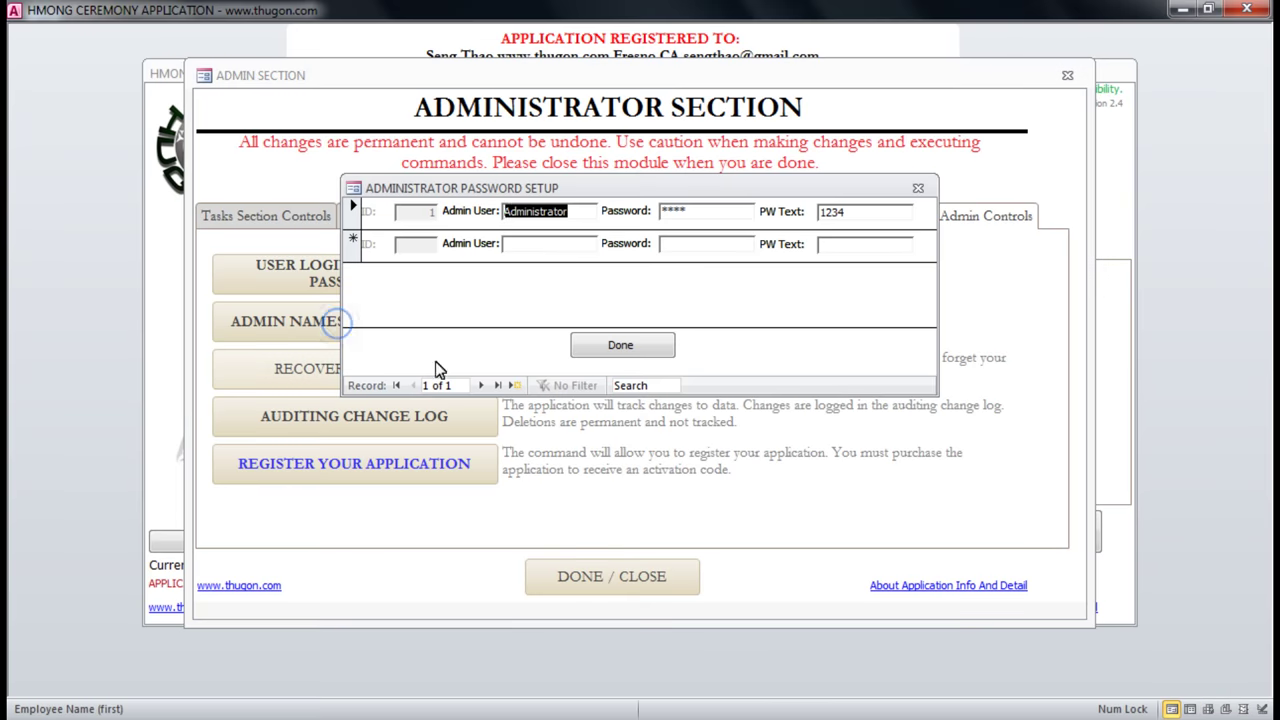
click(551, 247)
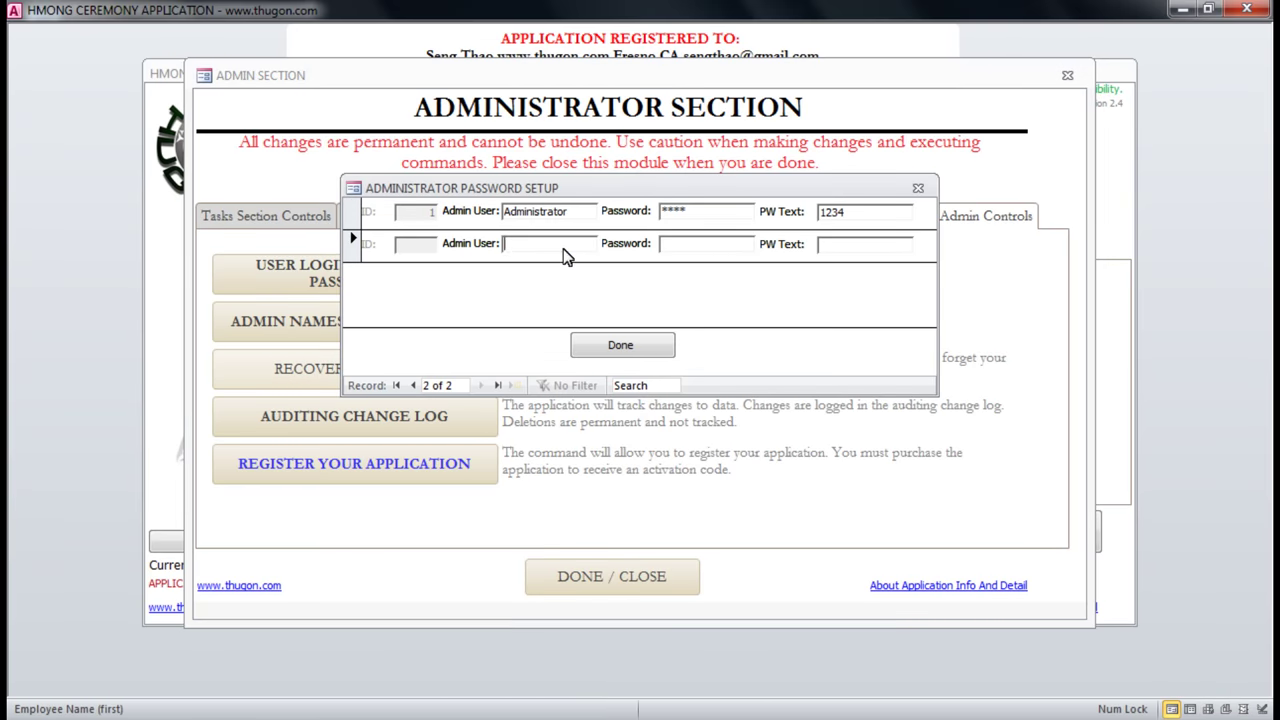
click(918, 188)
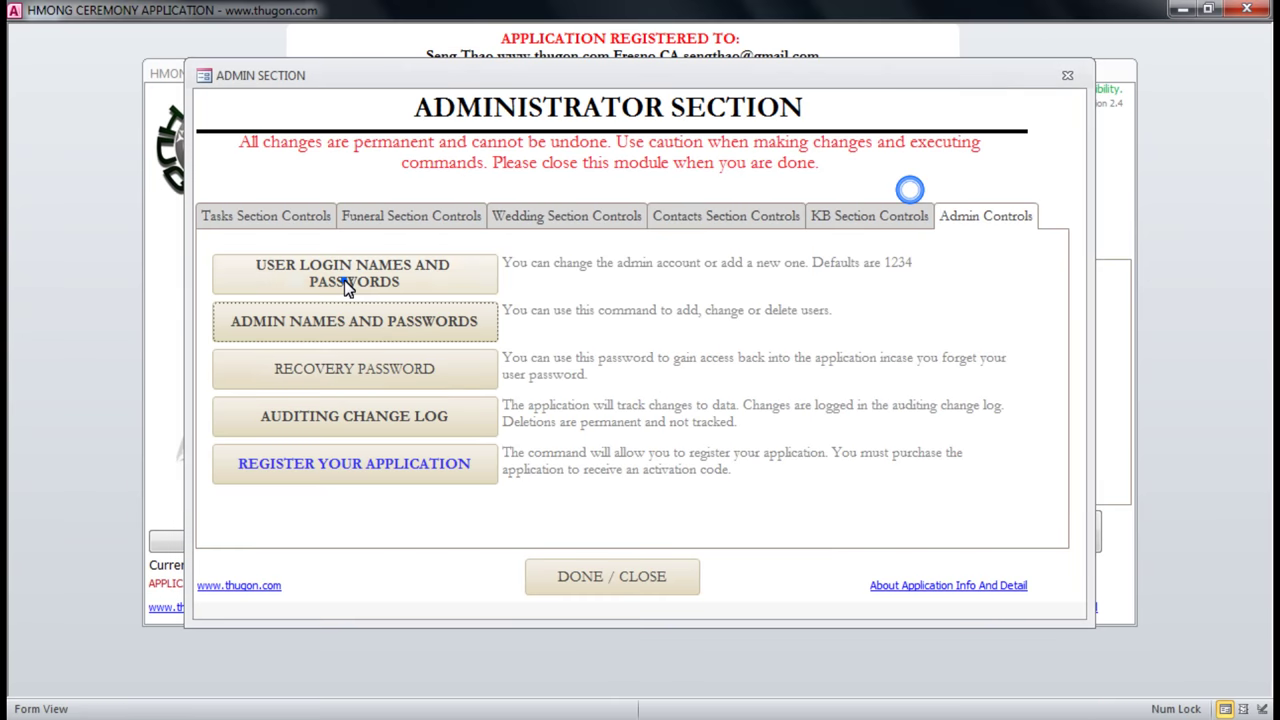
click(345, 280)
Add a new login record with a user name, a password and a matching PW Text.
click(543, 245)
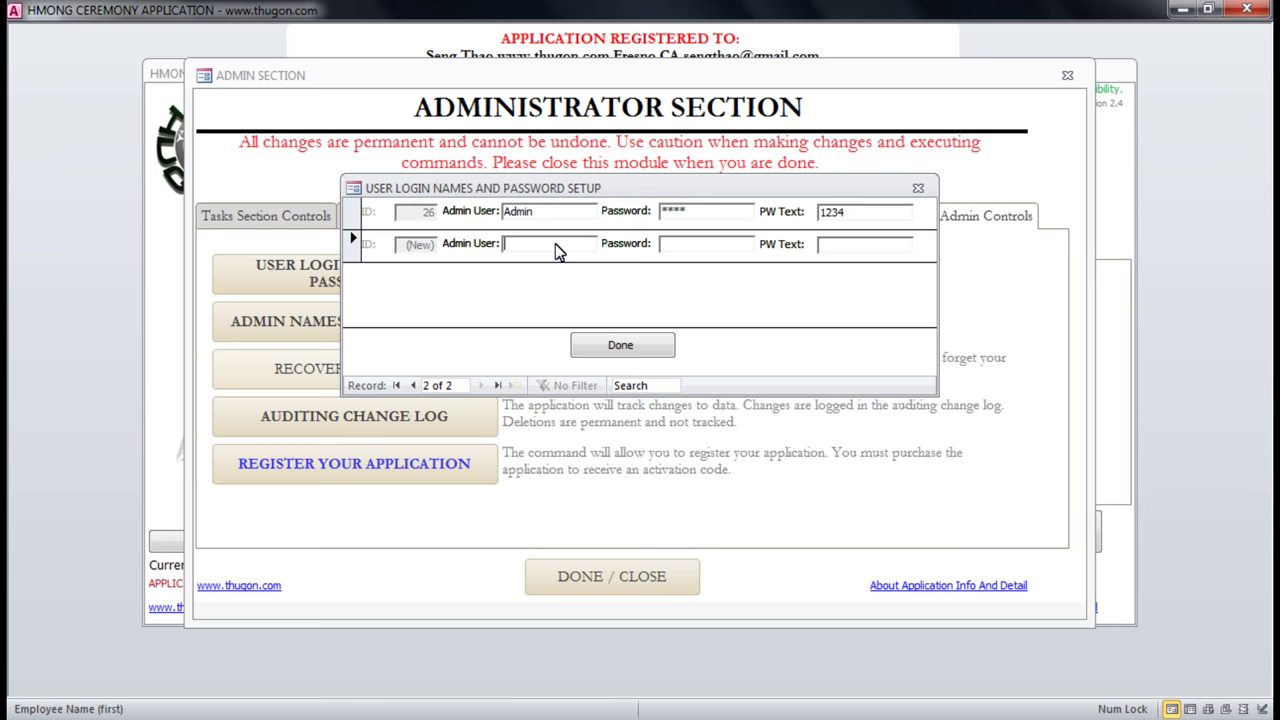
text(Lily)
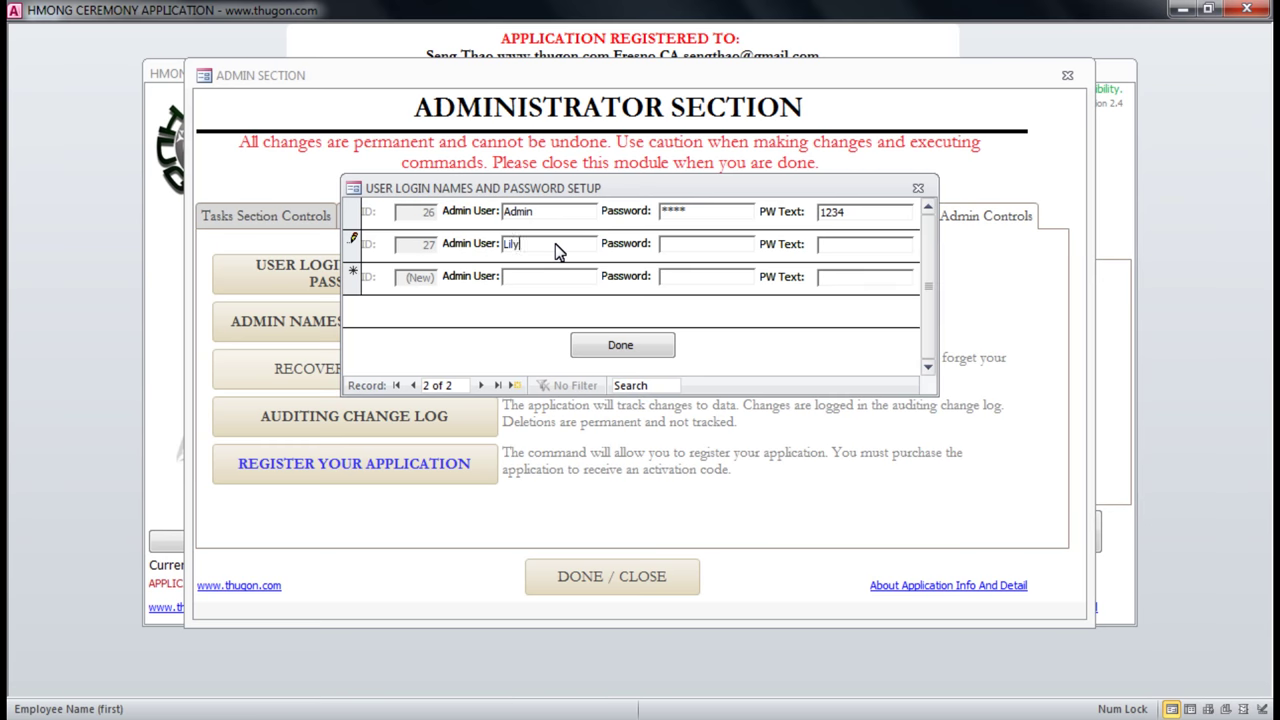
key(Tab)
text(1234)
click(866, 252)
click(700, 243)
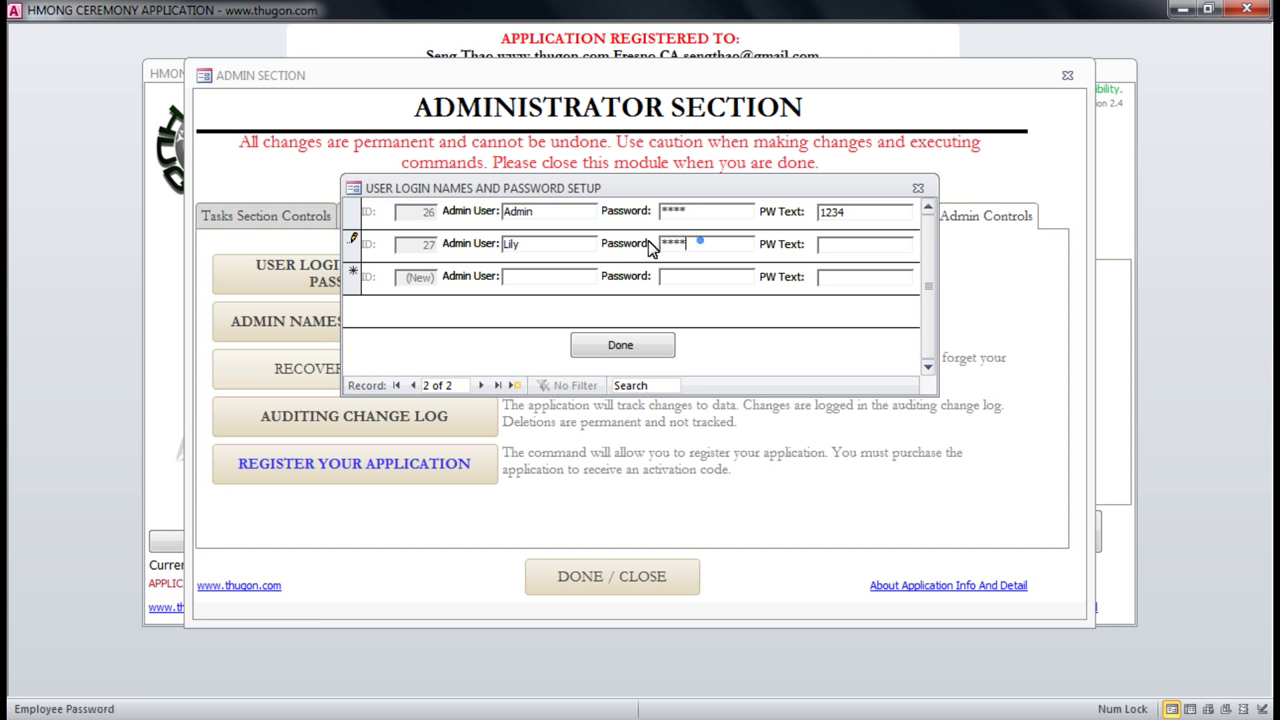
click(830, 245)
text(123)
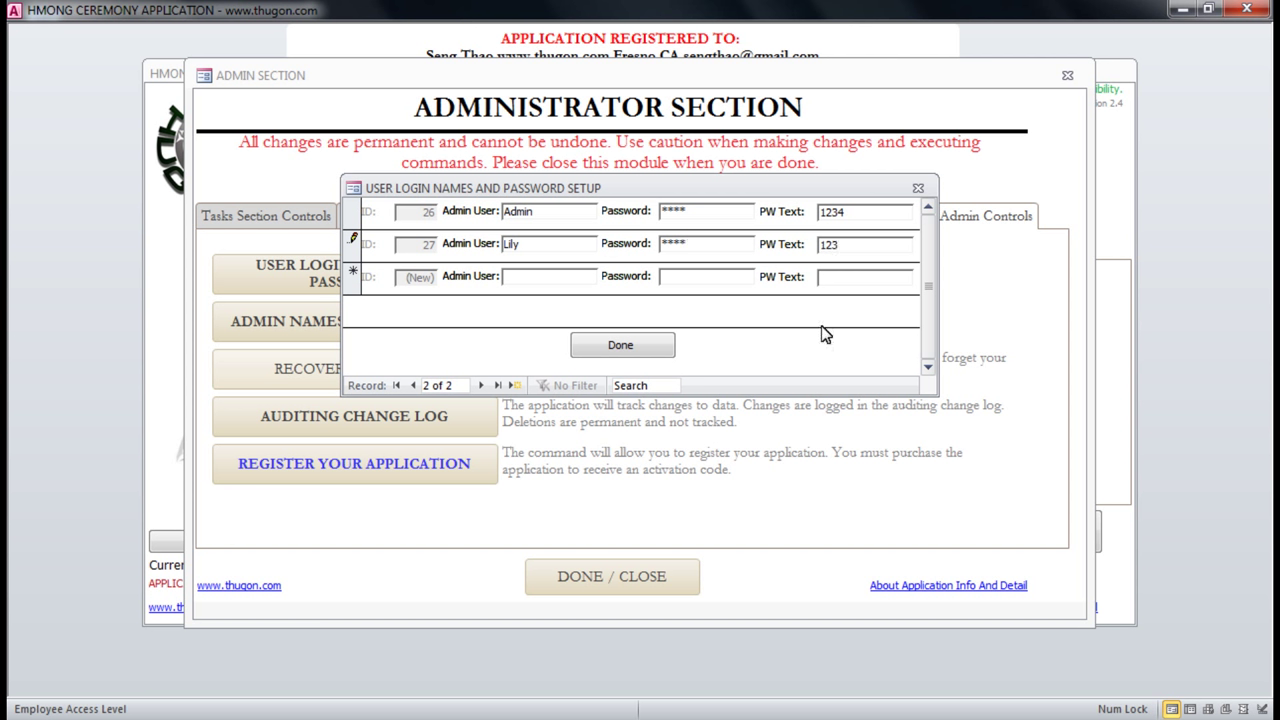
text(4)
Check the new user's name, masked password and PW Text values, then save with Done.
click(862, 248)
double_click(862, 248)
double_click(697, 245)
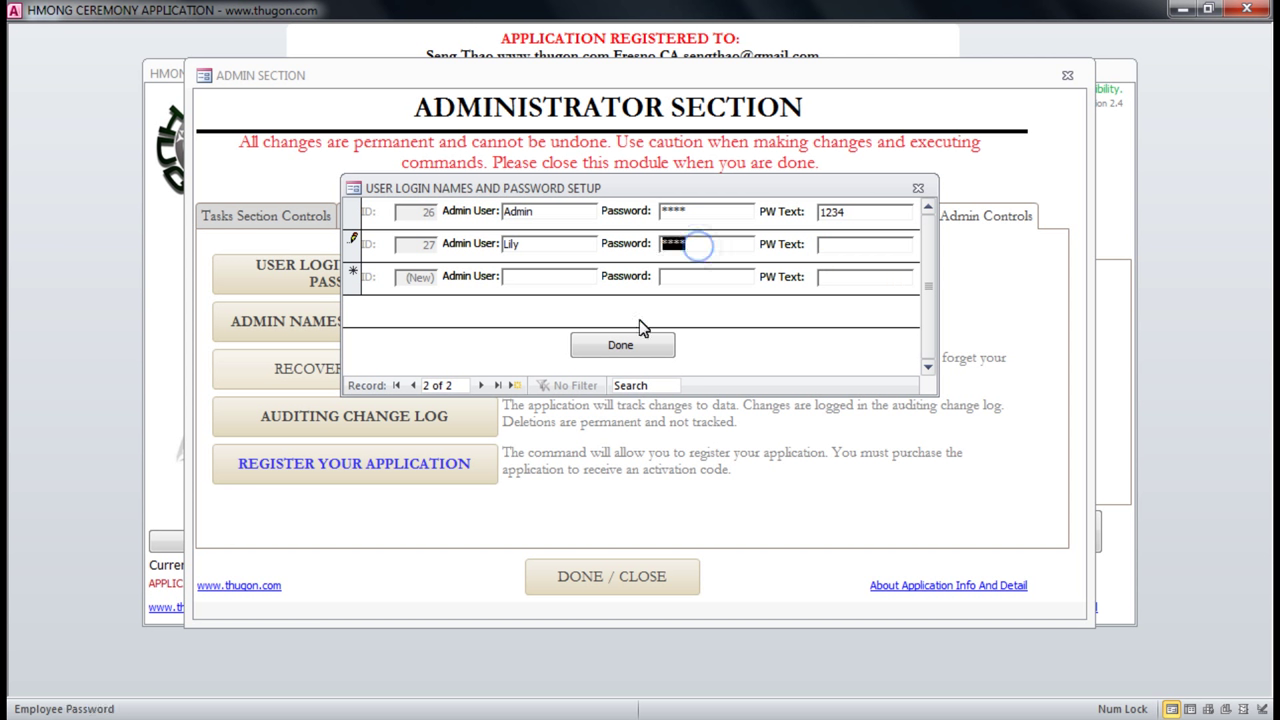
click(538, 258)
double_click(508, 246)
click(708, 248)
double_click(714, 249)
click(645, 356)
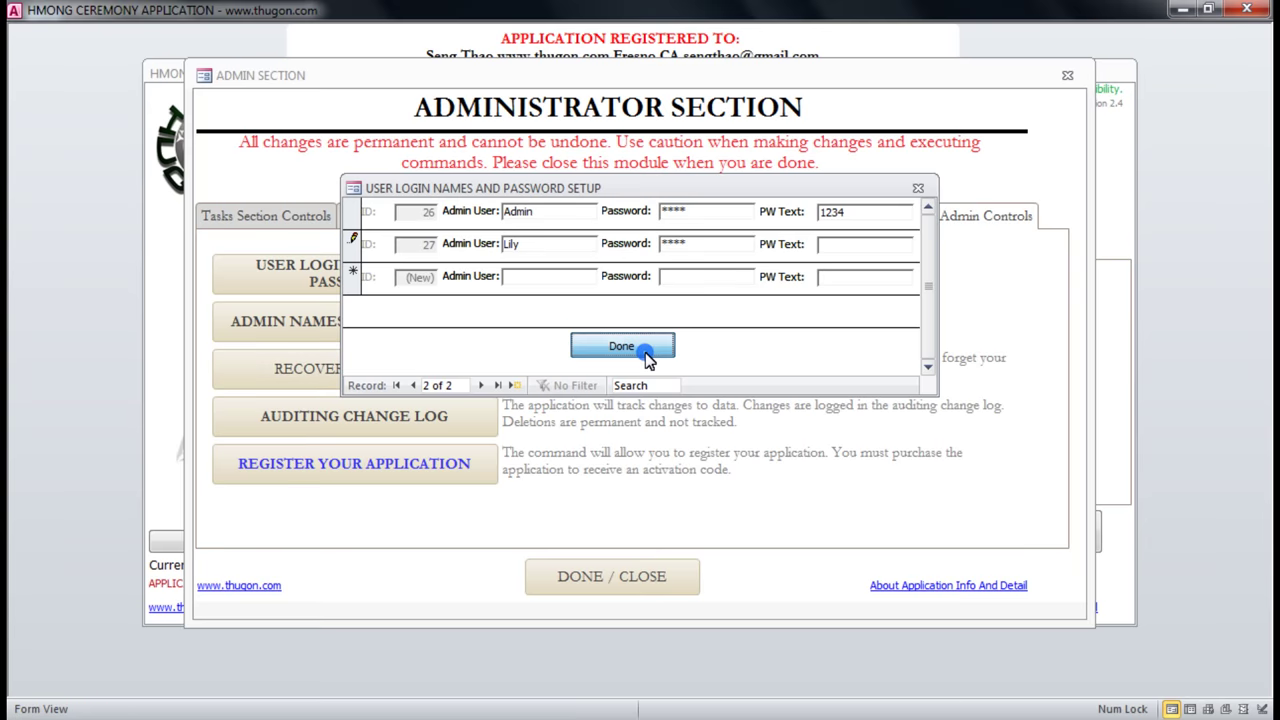
Close the administrator section, log off, and sign in as the newly created user.
click(613, 577)
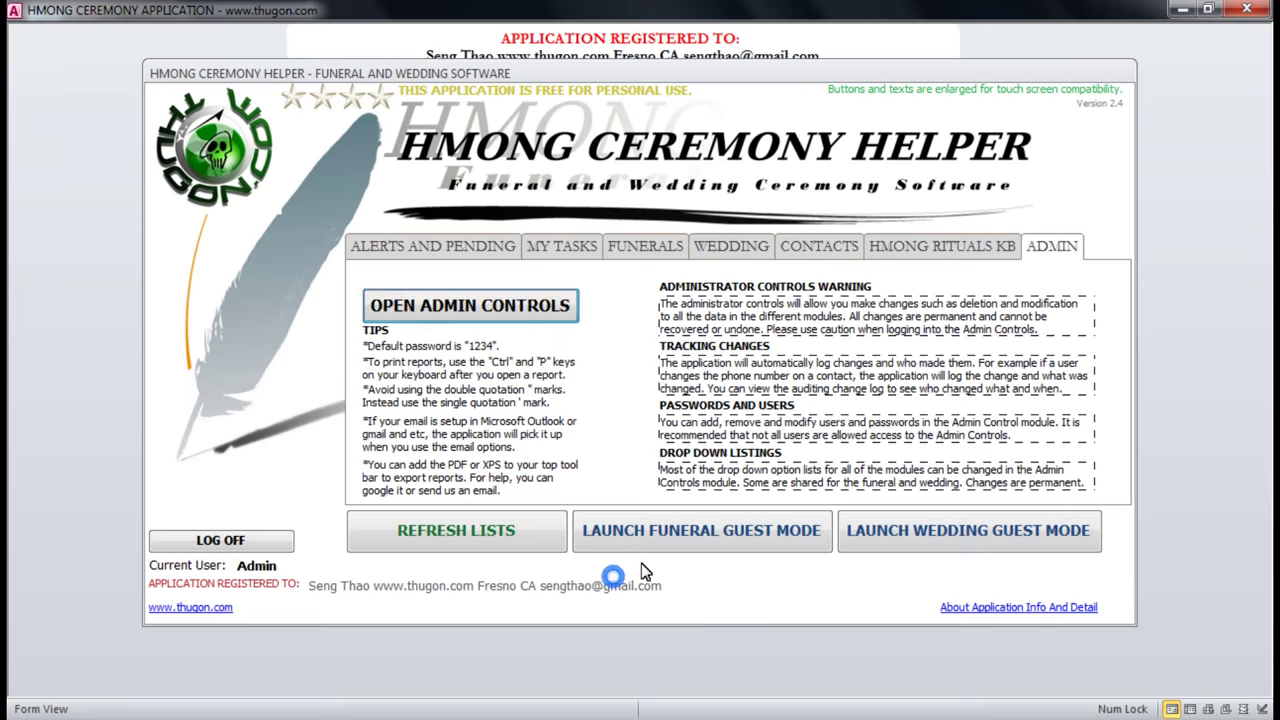
click(205, 540)
click(666, 272)
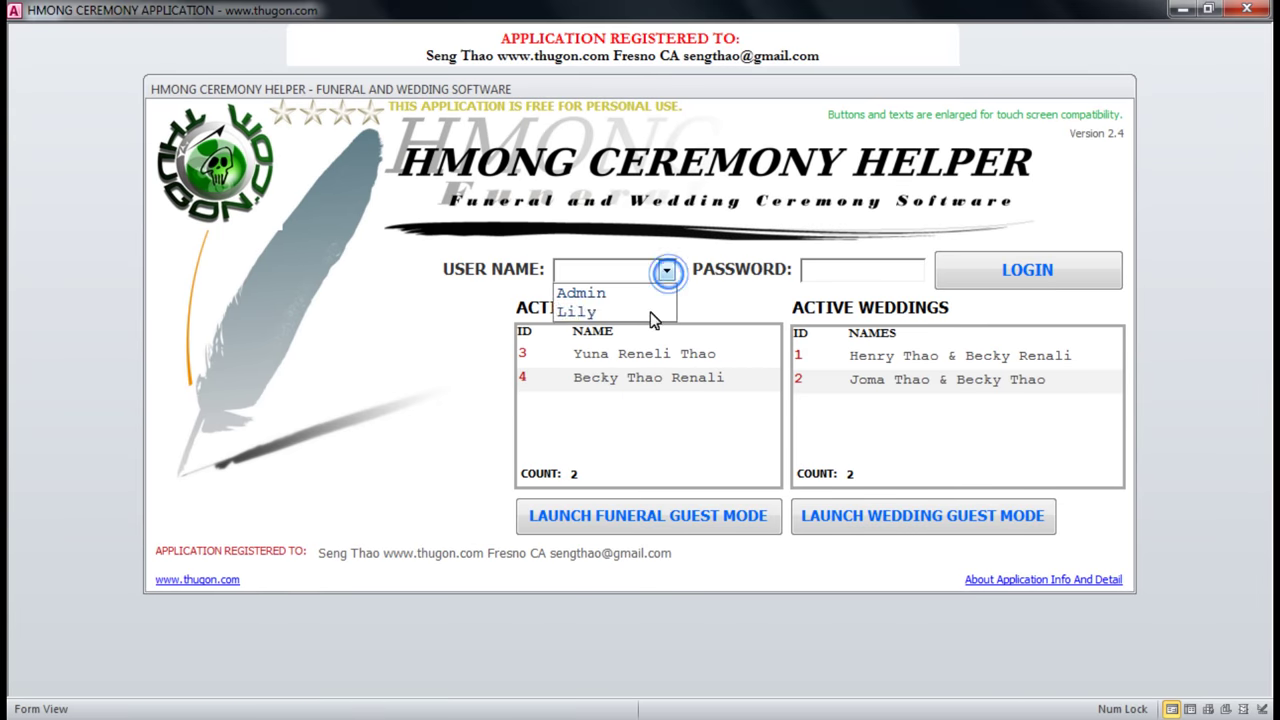
click(594, 313)
click(858, 270)
text(****)
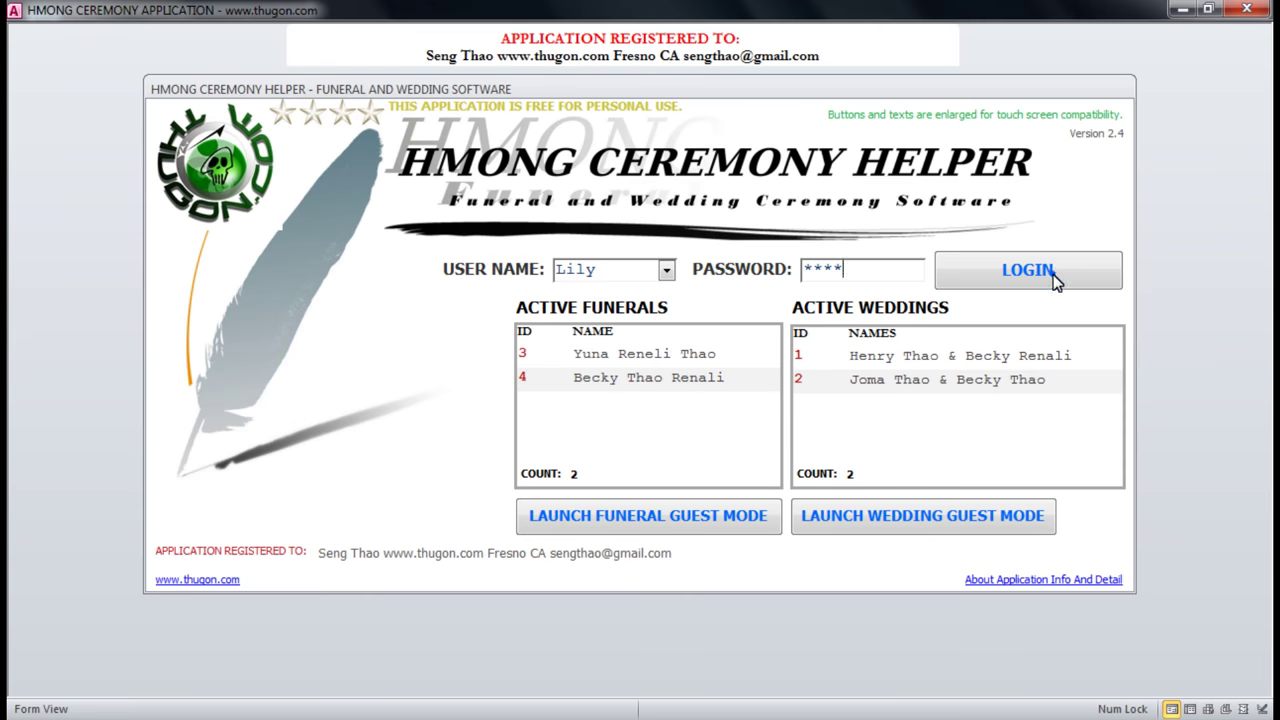
click(1050, 272)
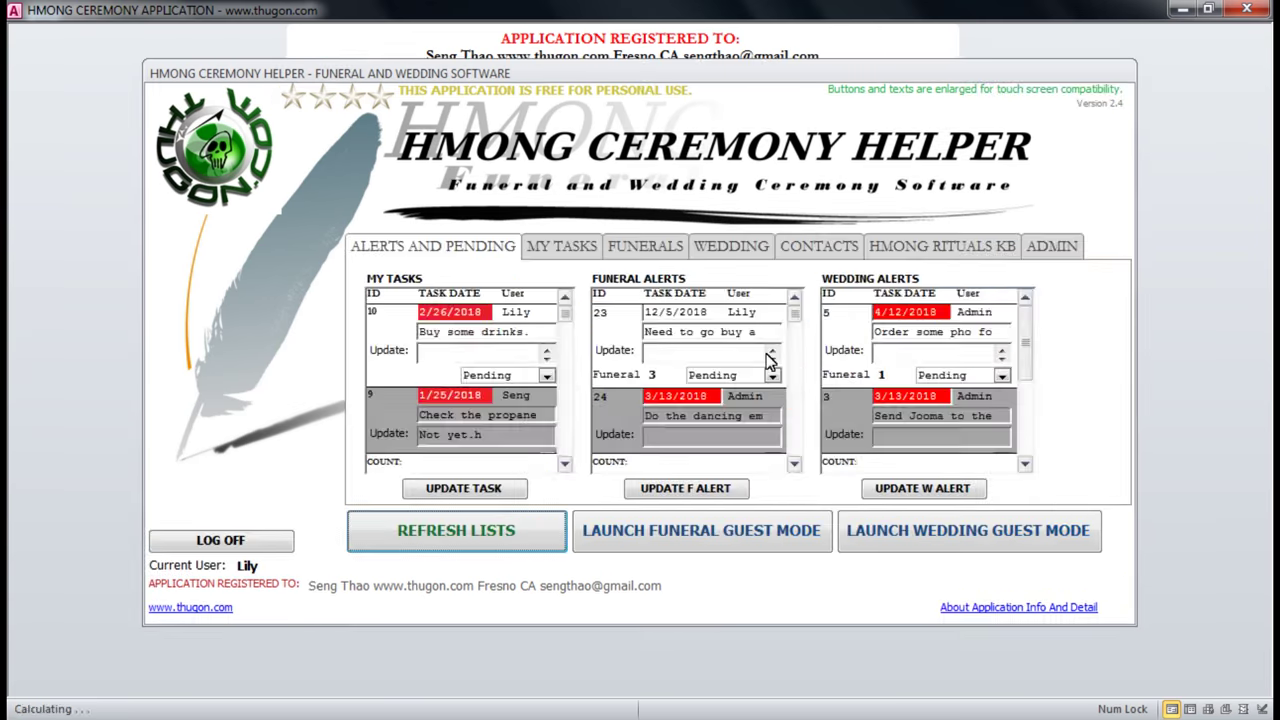
Check the current user name, then view My Tasks and cancel a new task entry.
double_click(243, 565)
click(322, 566)
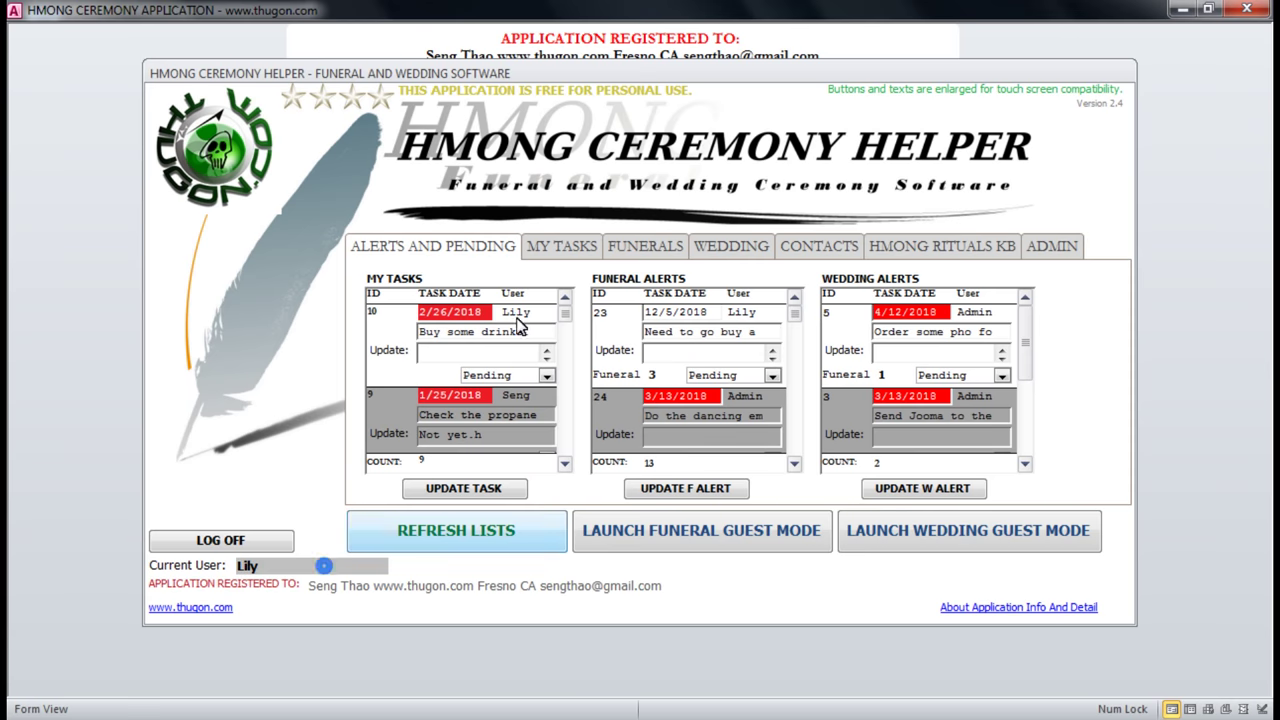
double_click(248, 566)
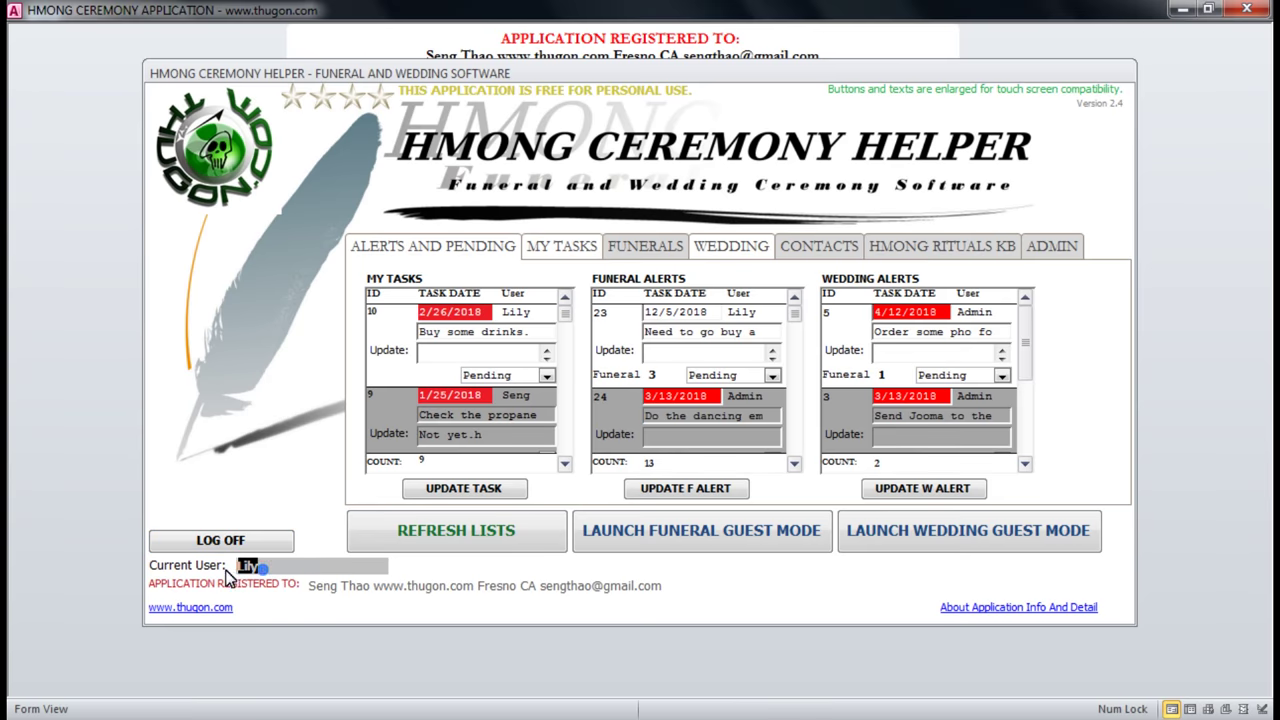
click(232, 572)
double_click(234, 568)
click(562, 247)
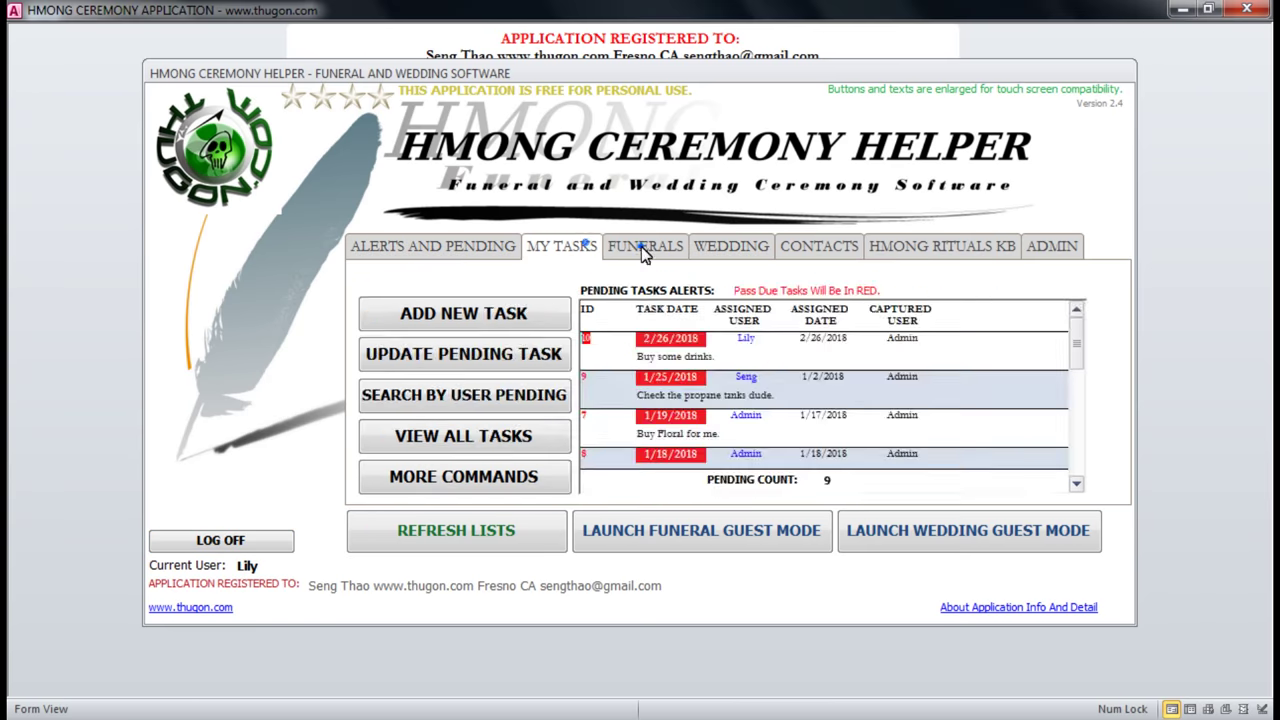
click(644, 249)
click(572, 249)
click(505, 316)
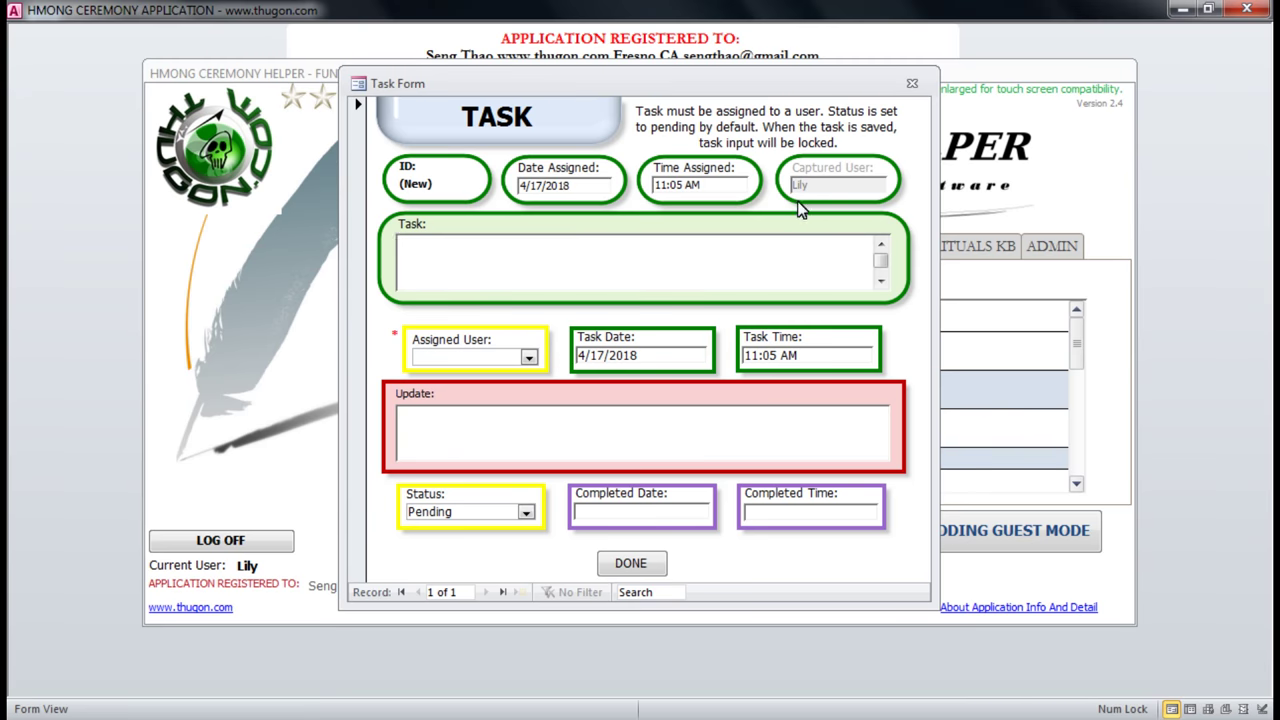
click(911, 83)
Open an active funeral record, view its contacts, family and death details, then close it.
click(650, 248)
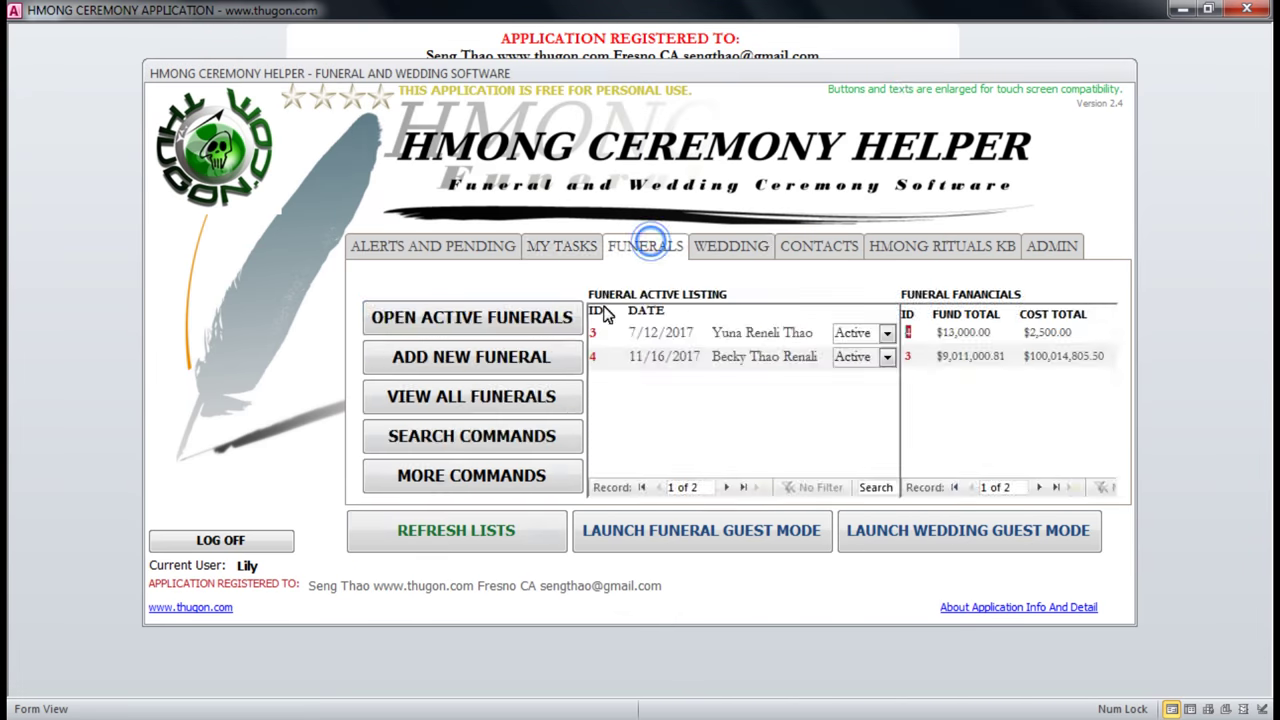
click(548, 316)
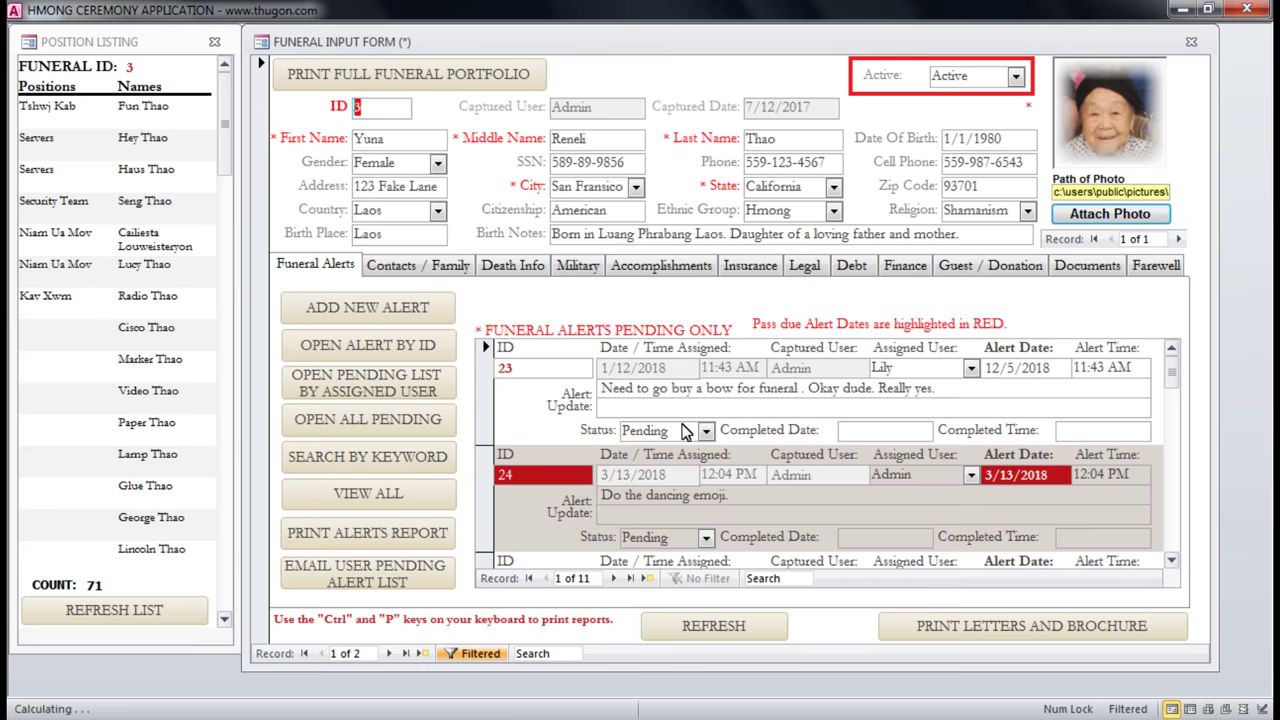
click(441, 265)
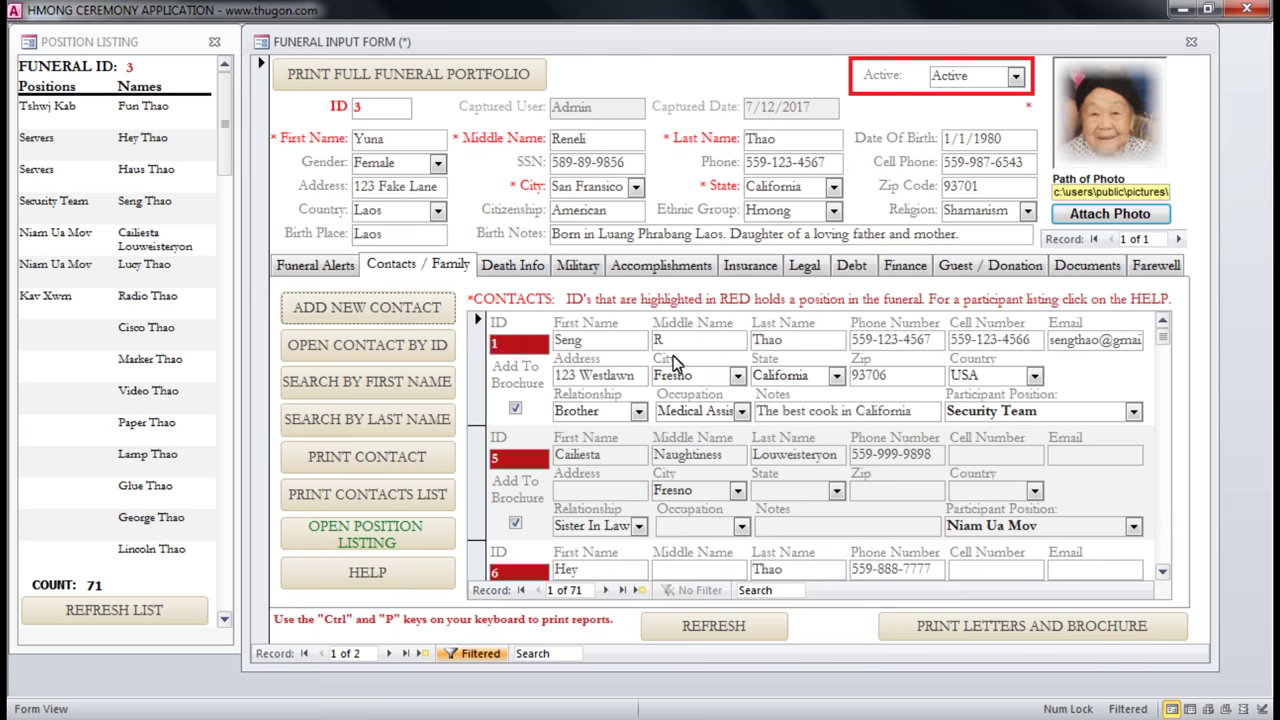
click(521, 274)
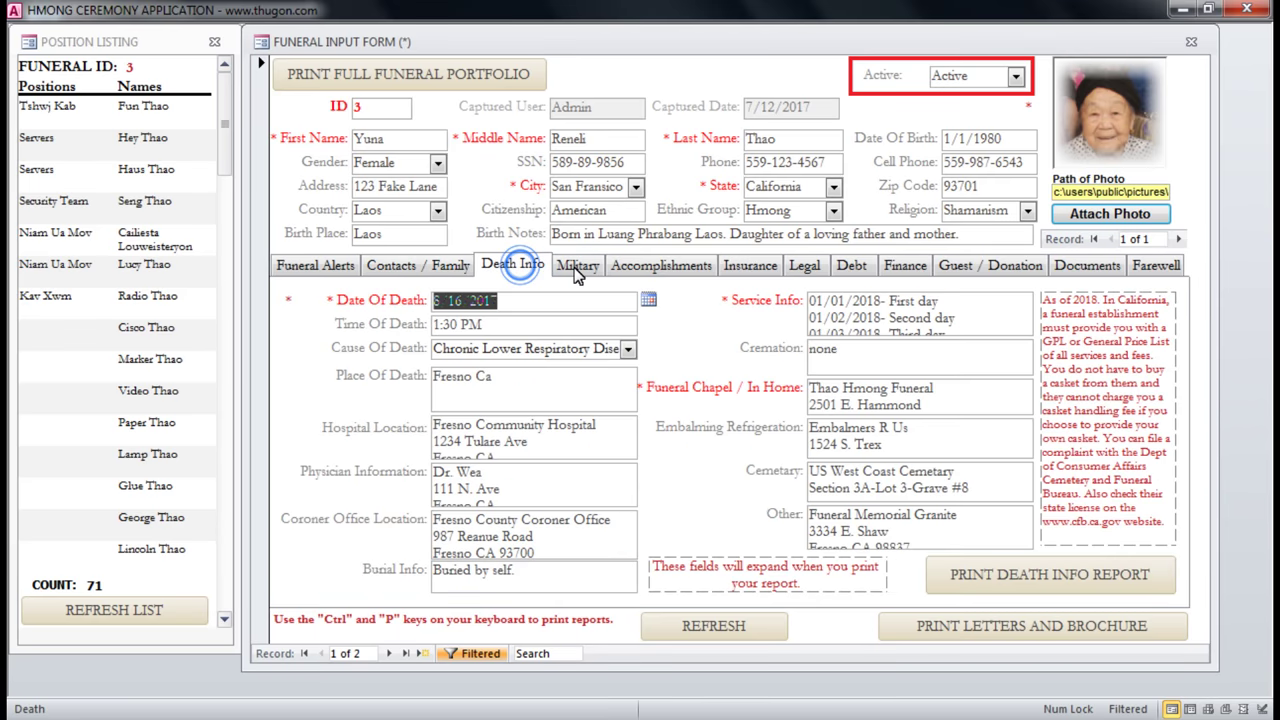
click(1191, 42)
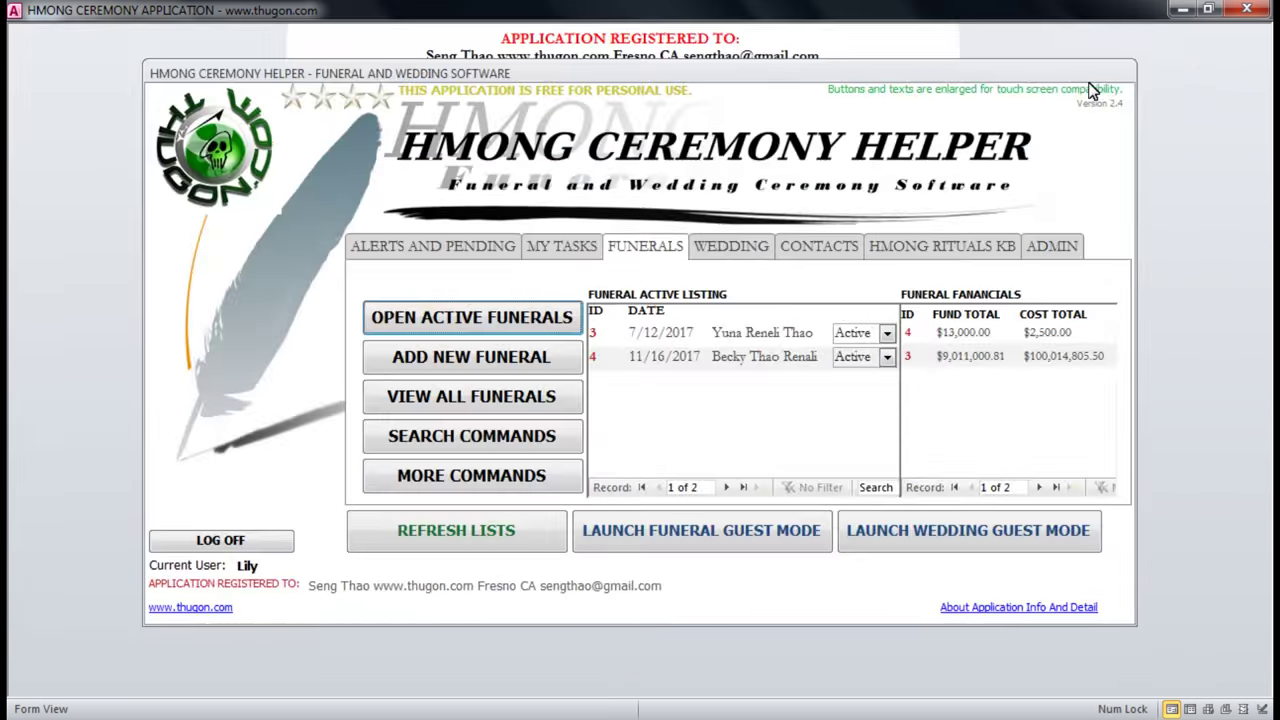
Select the registration text, then read through the About Application Info and close it.
drag(310, 588, 713, 588)
click(680, 590)
click(323, 586)
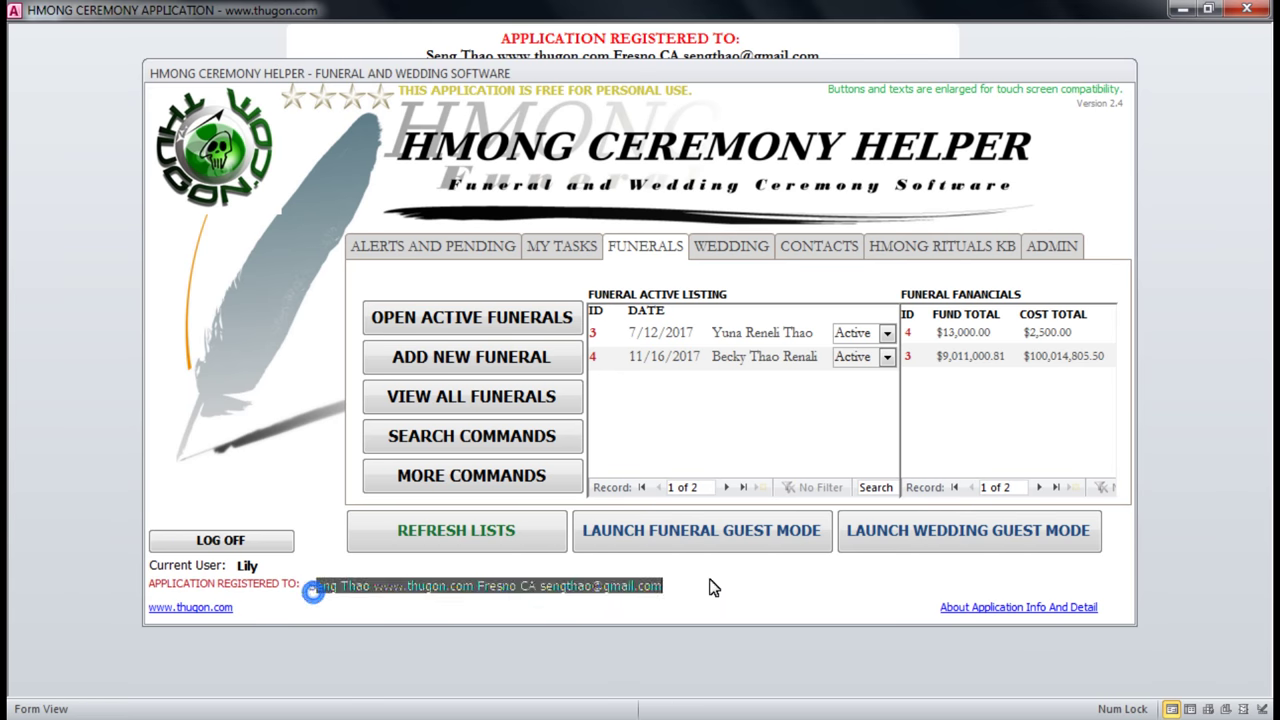
click(706, 592)
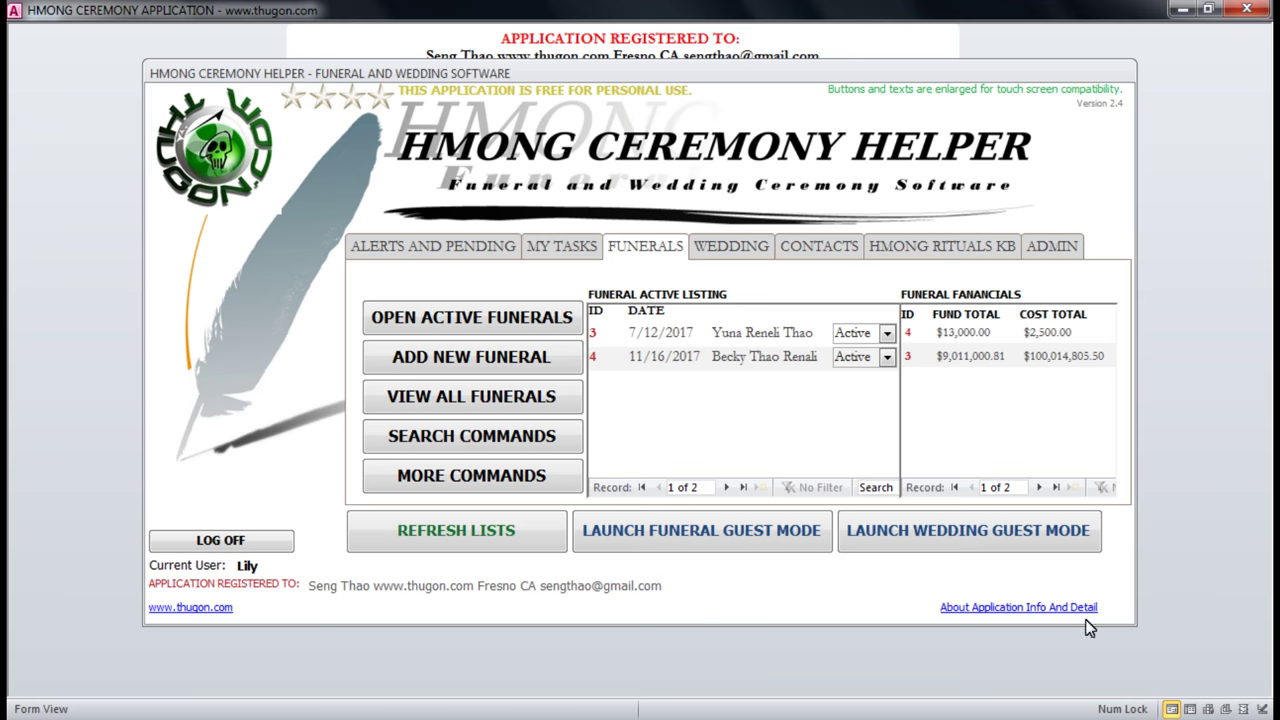
click(1040, 608)
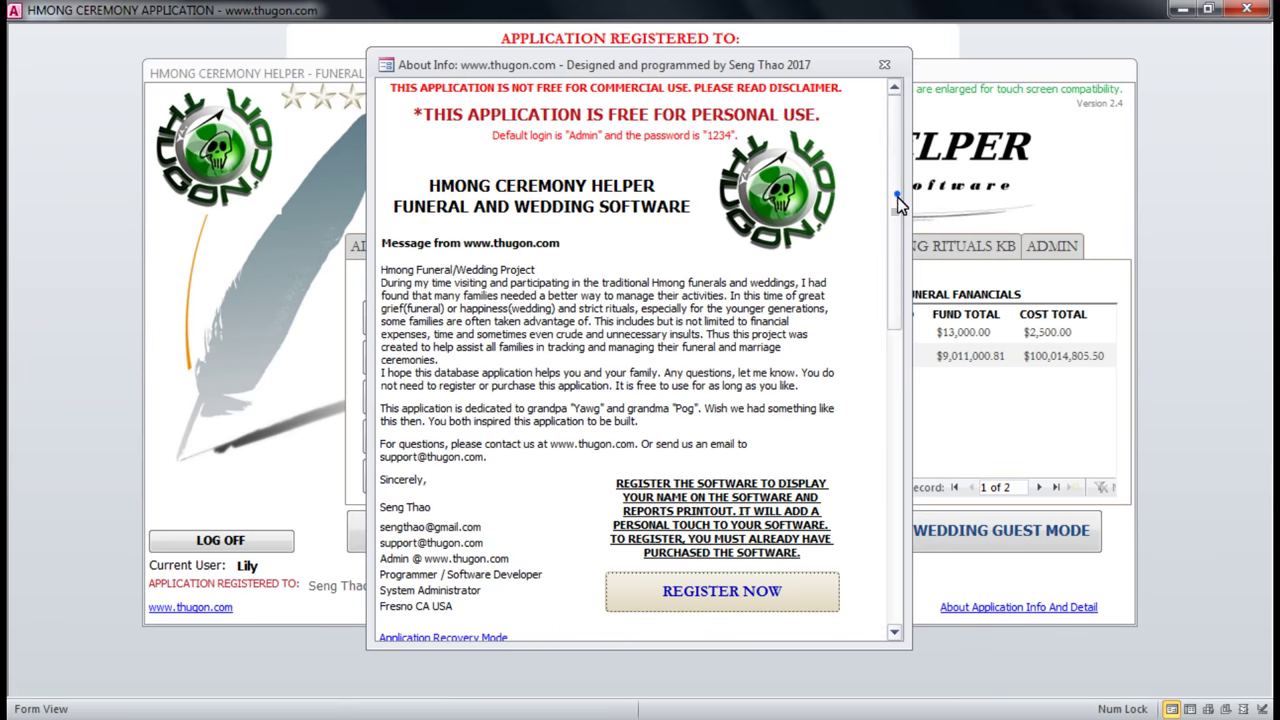
scroll(897, 229, down, 5)
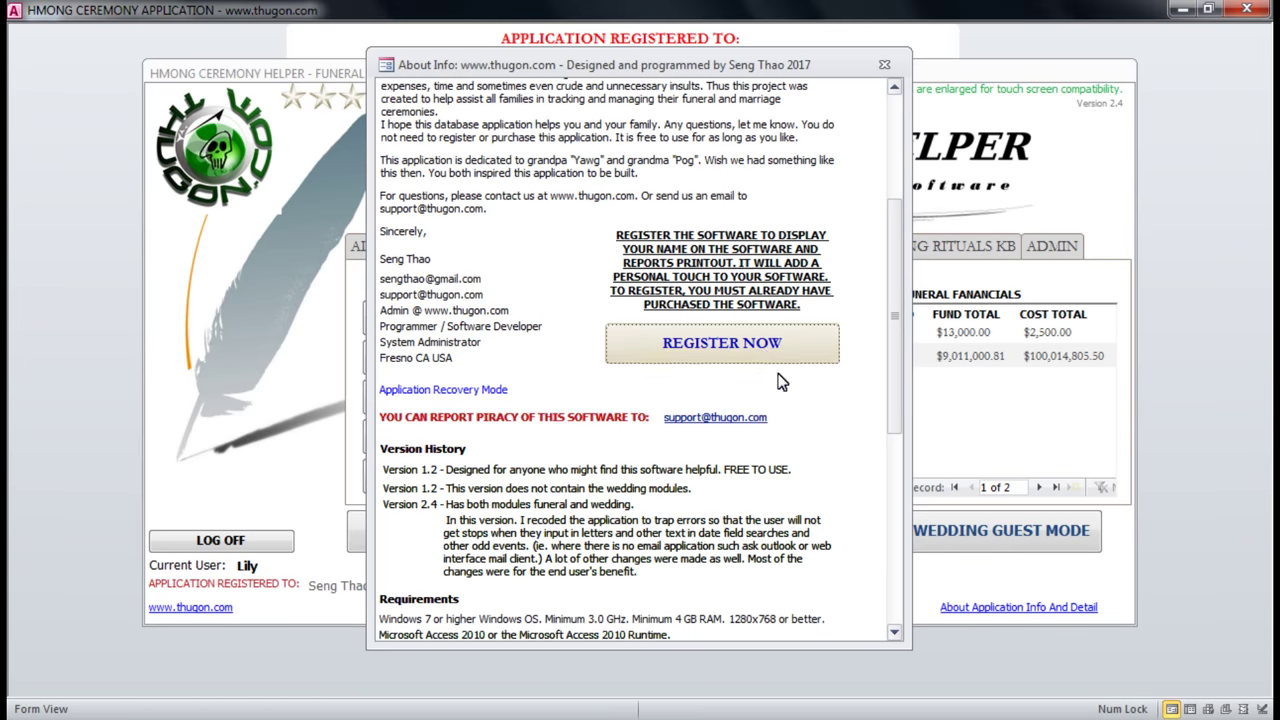
click(882, 65)
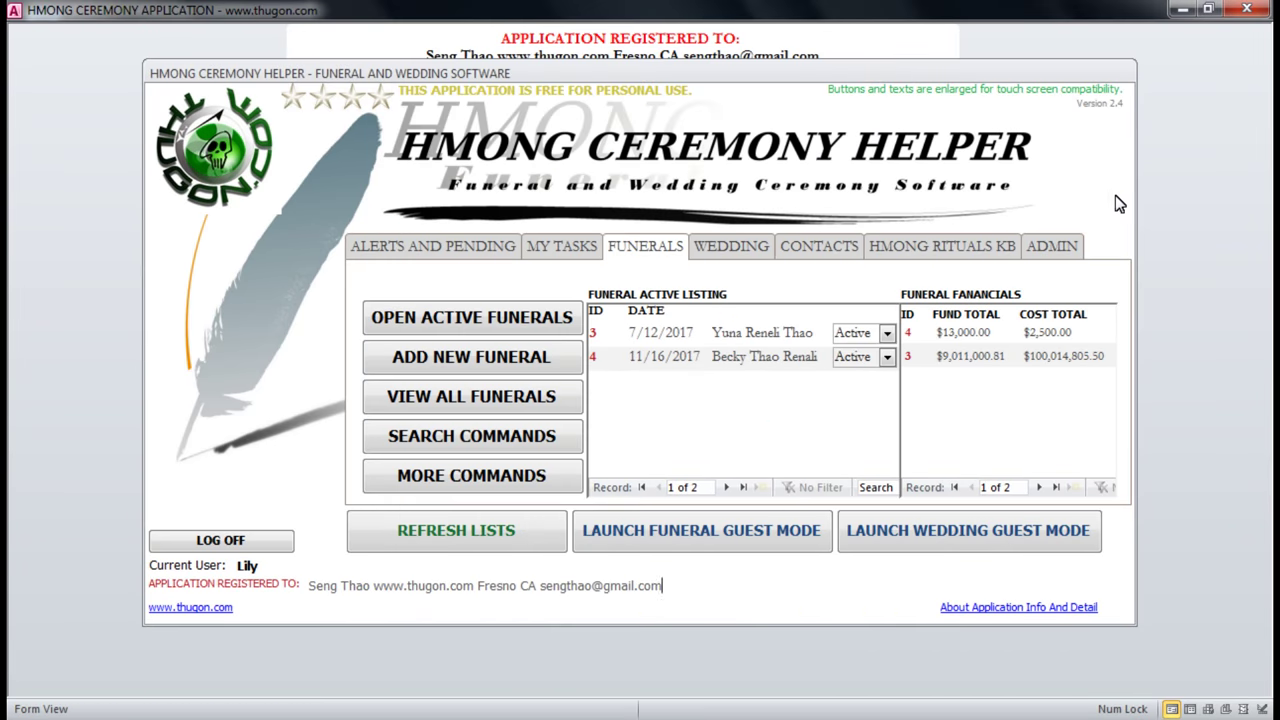
Flip back and forth between the Funerals and Wedding listings.
click(724, 246)
click(652, 248)
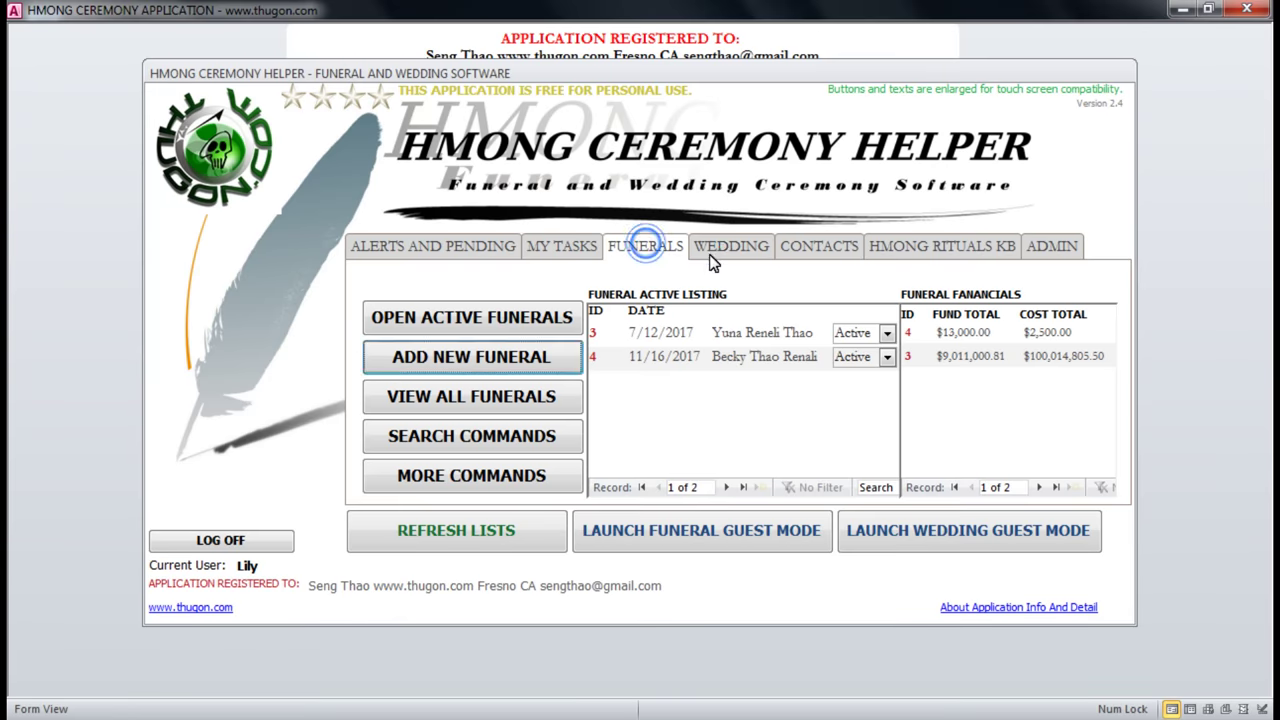
click(712, 252)
click(662, 248)
click(736, 250)
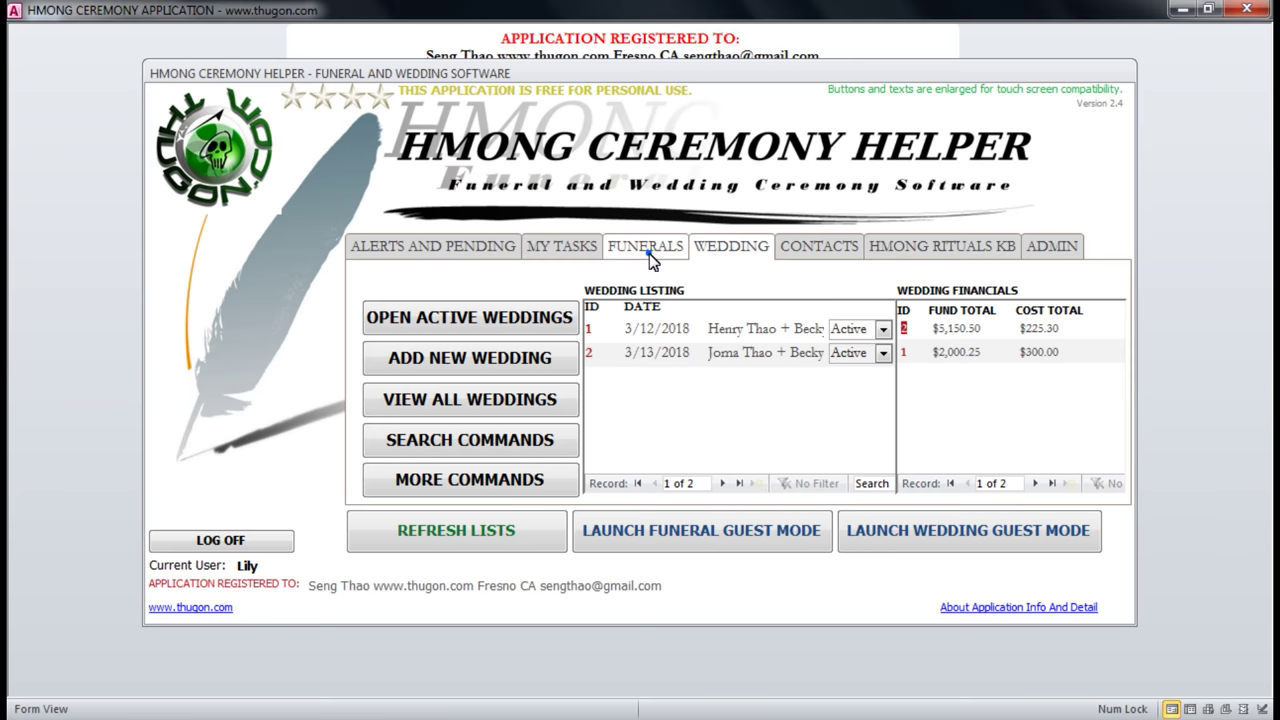
click(650, 250)
click(722, 254)
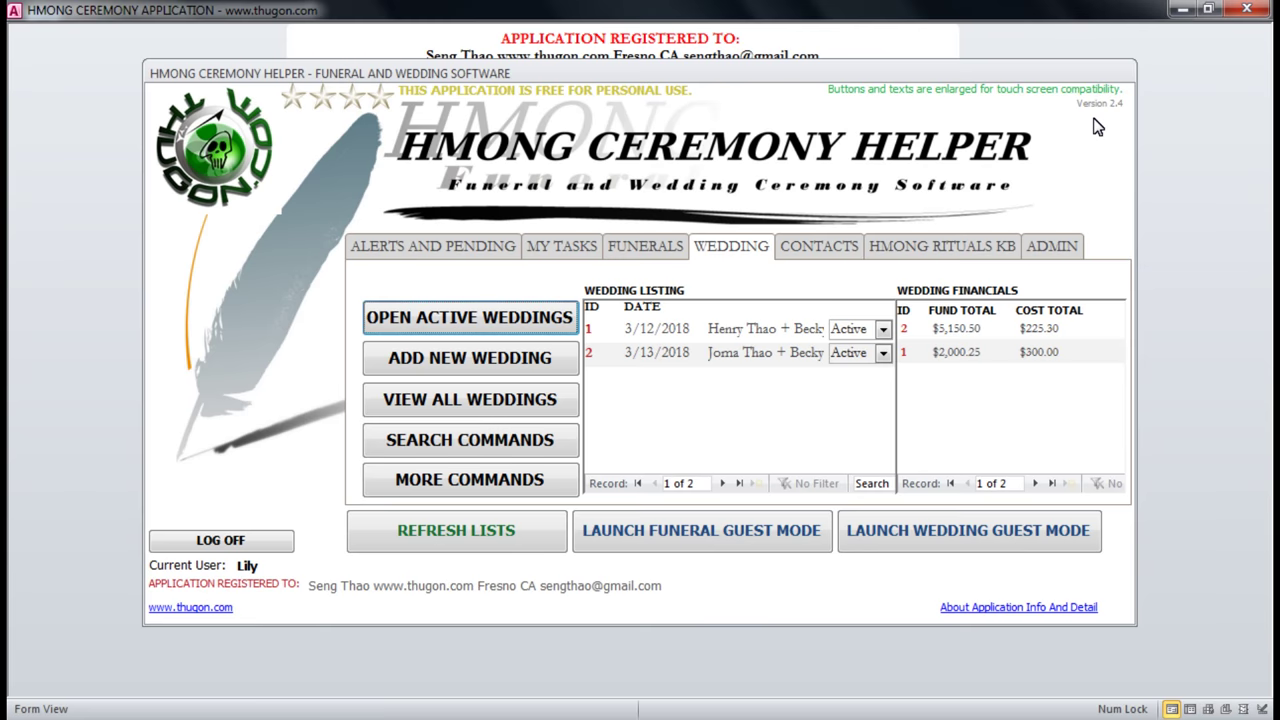
Compare the Funerals and Wedding financials, ending on the Wedding page.
click(631, 256)
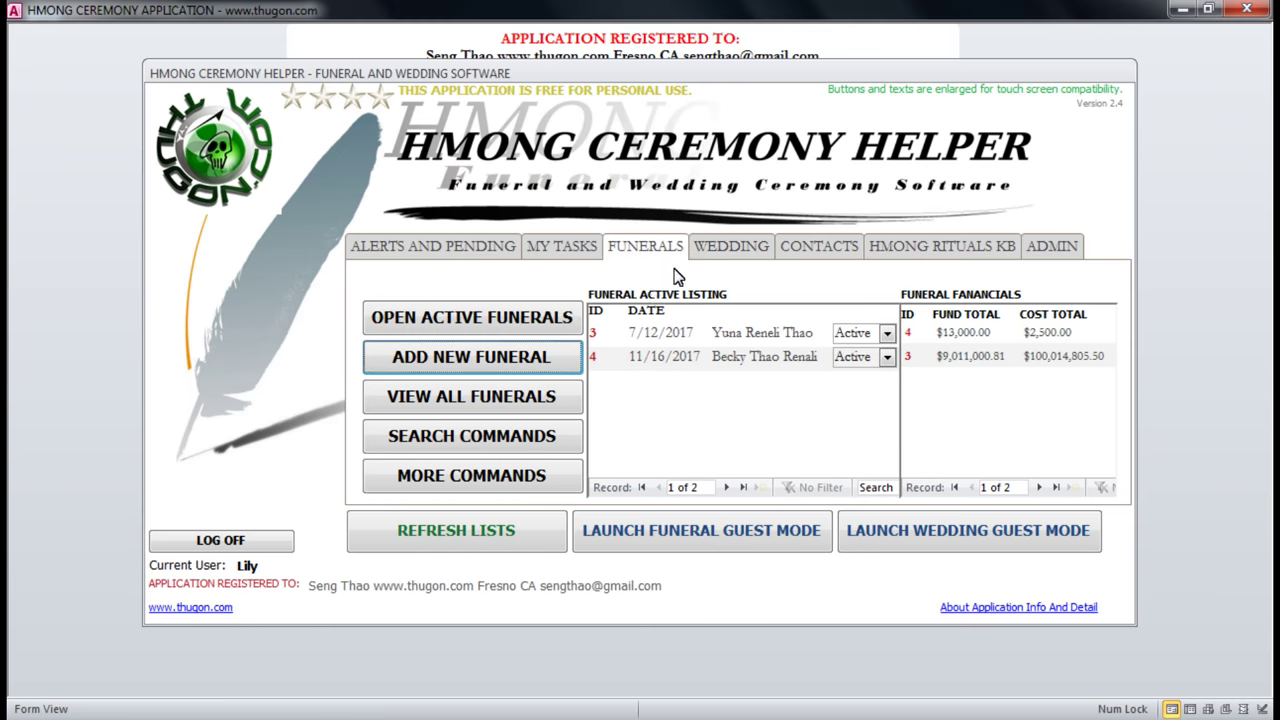
click(731, 248)
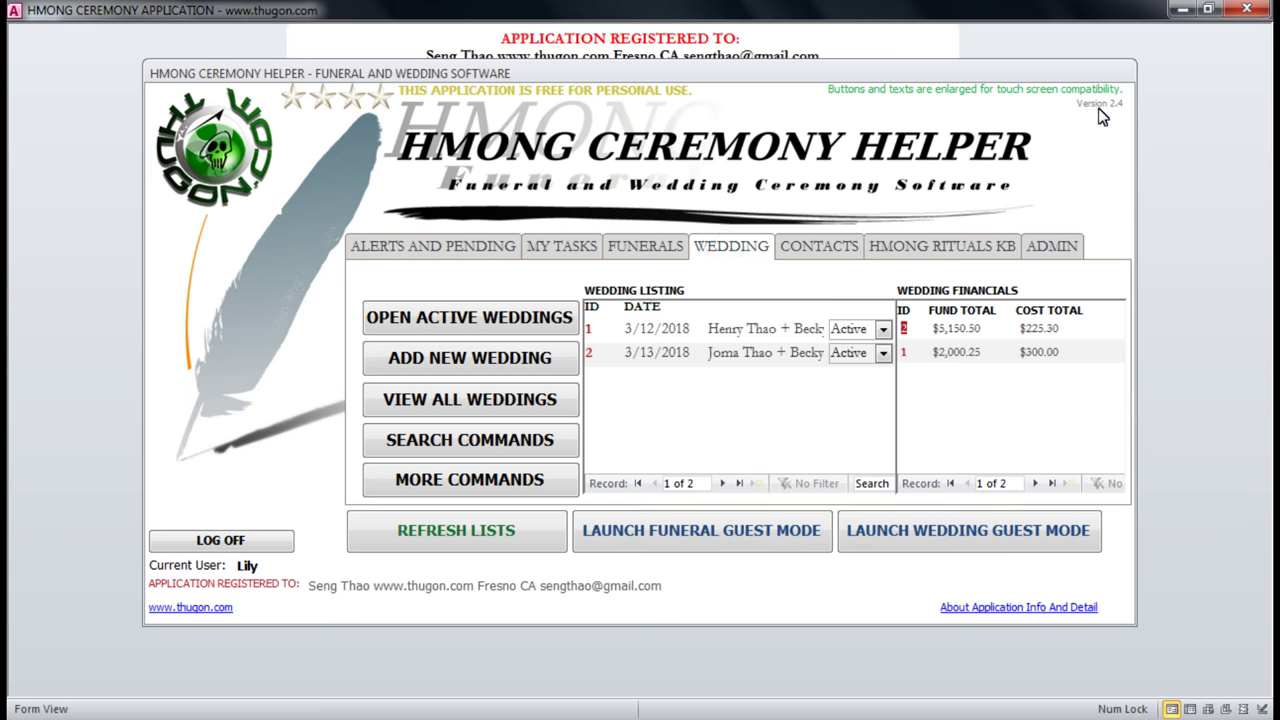
click(664, 256)
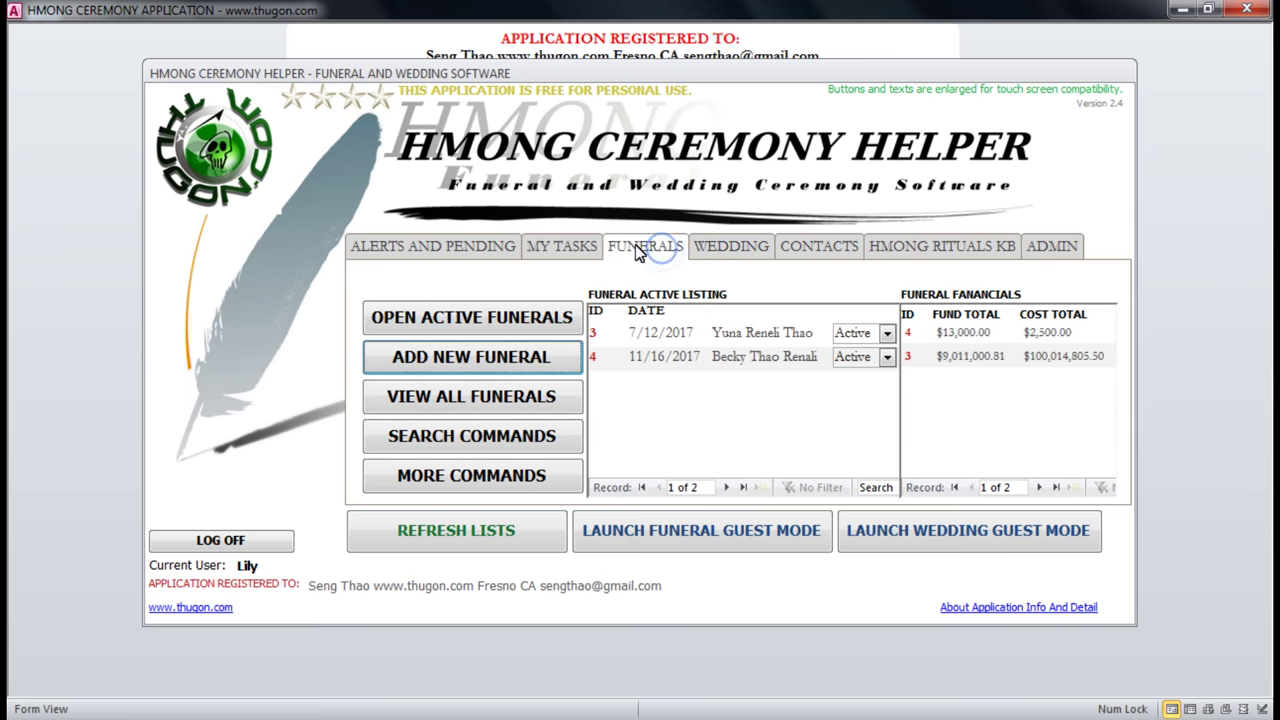
click(731, 250)
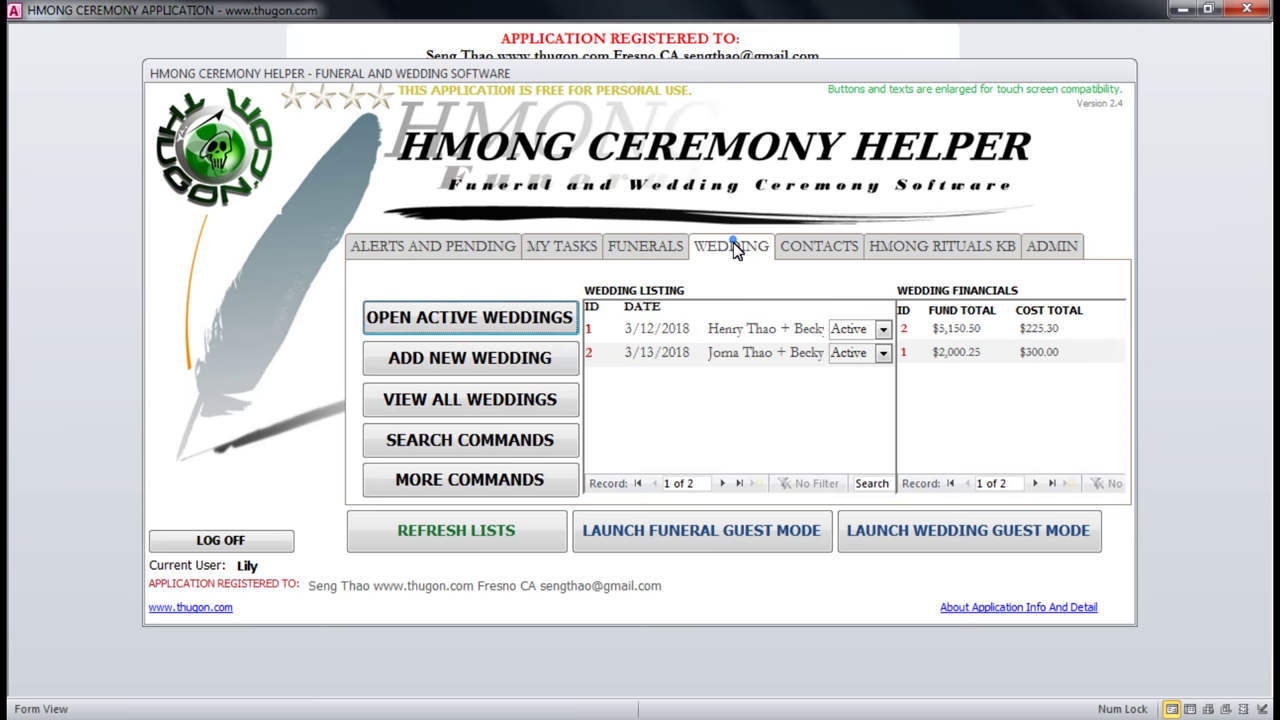